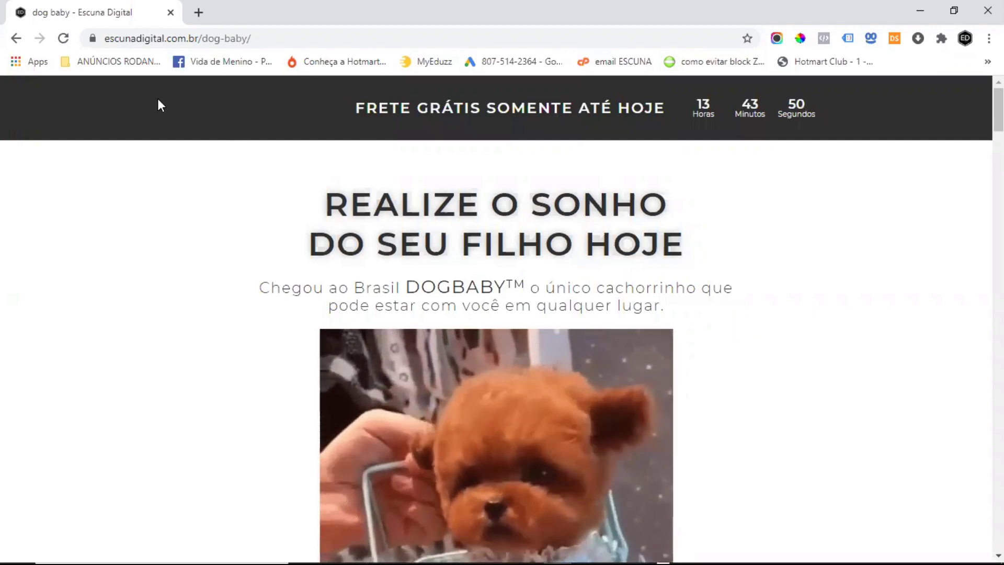
Step: Look through the finished DOGBABY sales page, from the free-shipping countdown bar to the customer testimonials section
scroll(191, 261, down, 4)
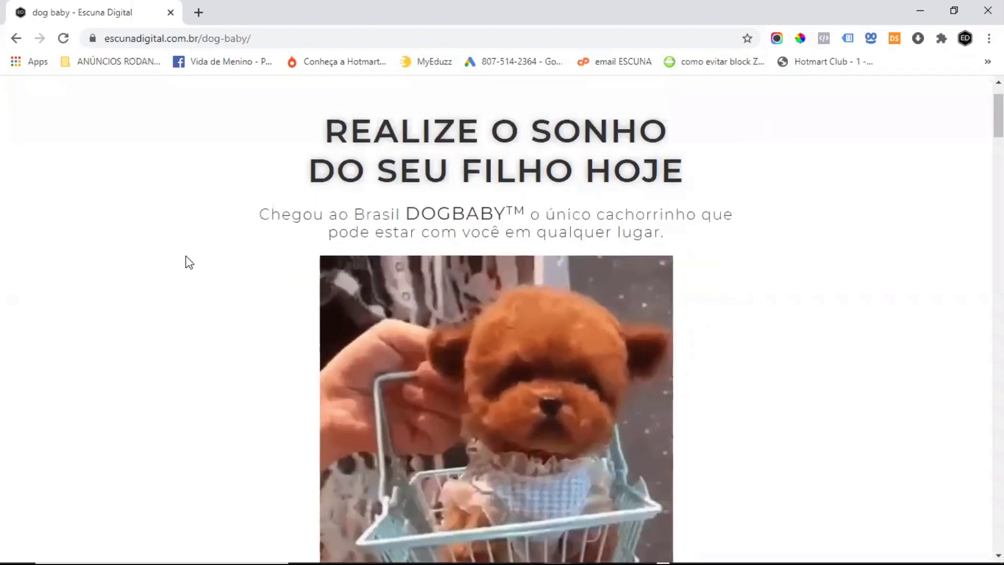
scroll(732, 264, down, 1)
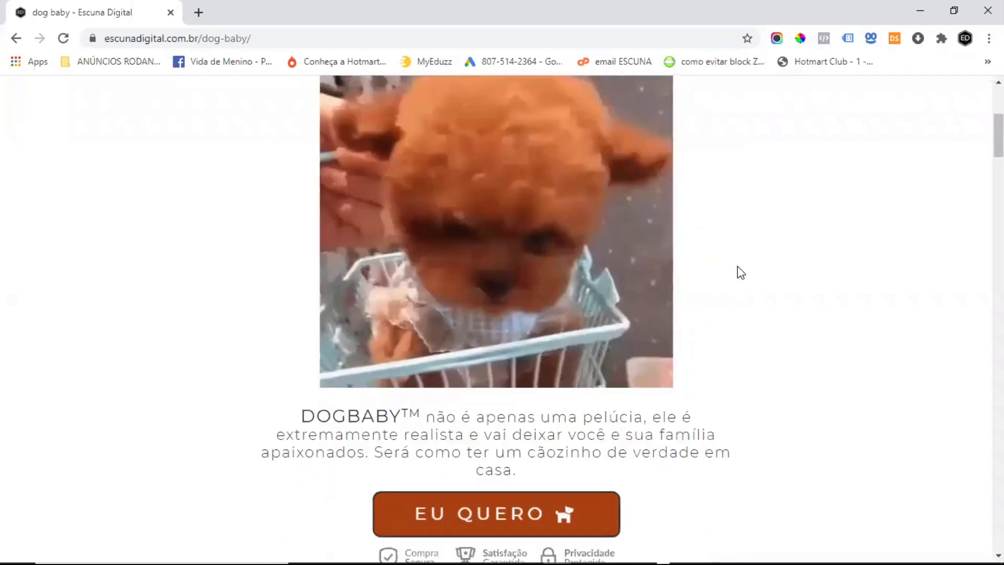
scroll(753, 280, down, 3)
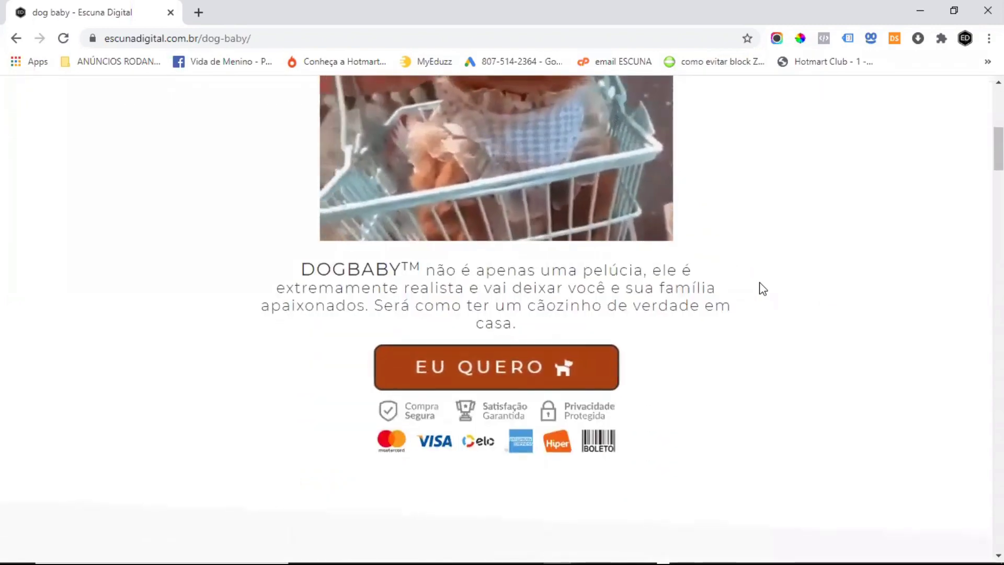
scroll(763, 287, down, 3)
scroll(761, 284, down, 3)
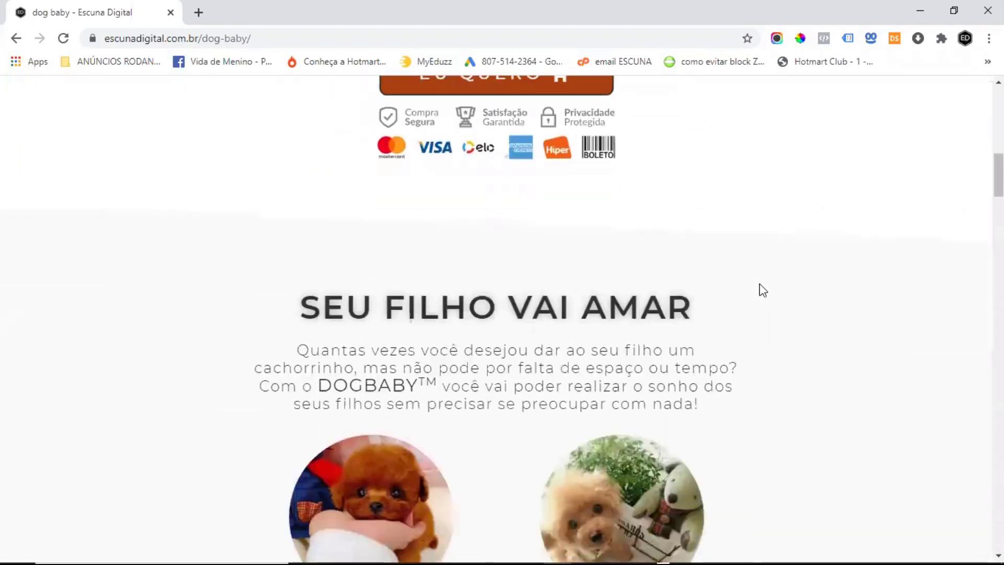
scroll(760, 288, down, 3)
scroll(761, 296, down, 8)
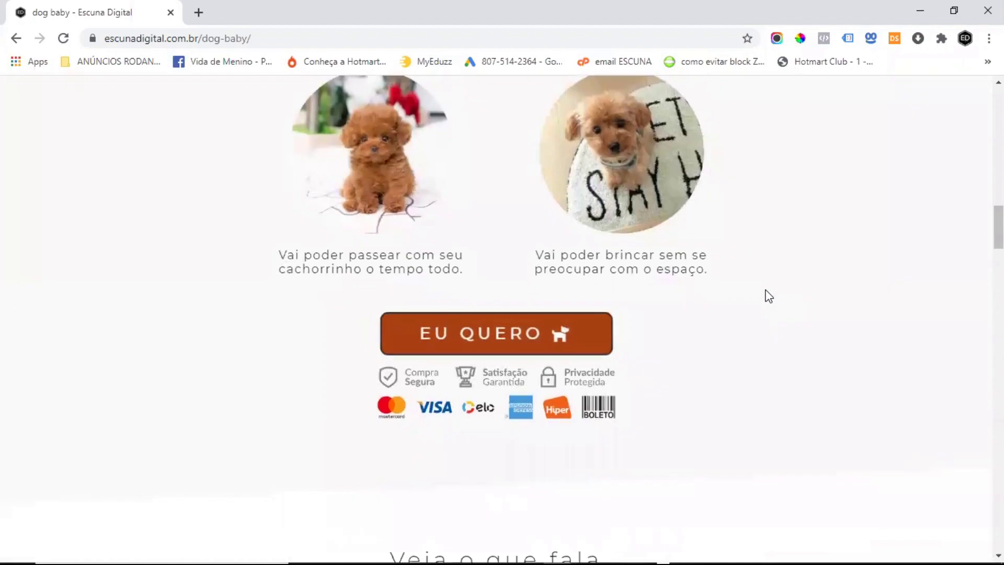
scroll(763, 293, down, 4)
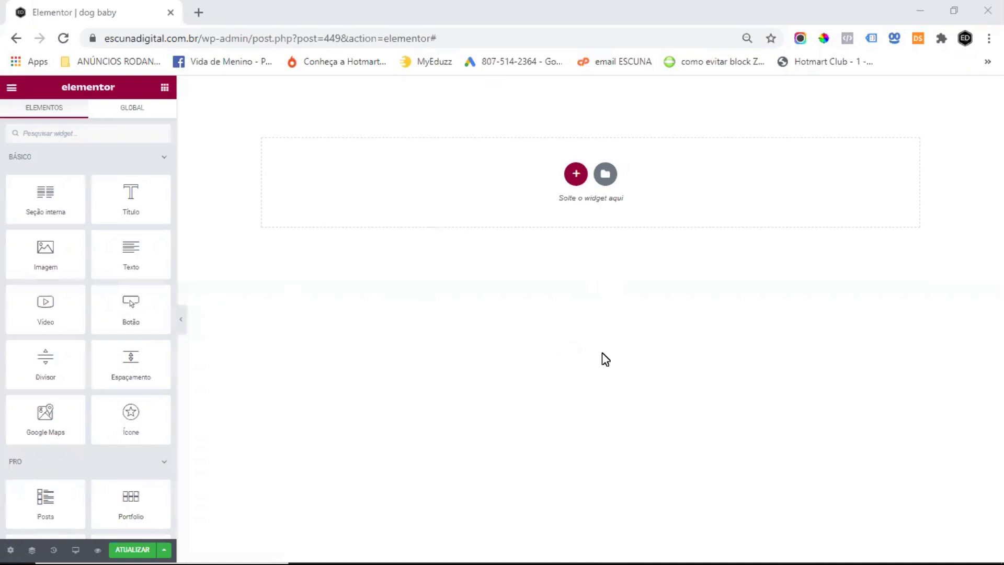
Step: Add a section with two equal columns and set its boxed content width to 1200
click(576, 175)
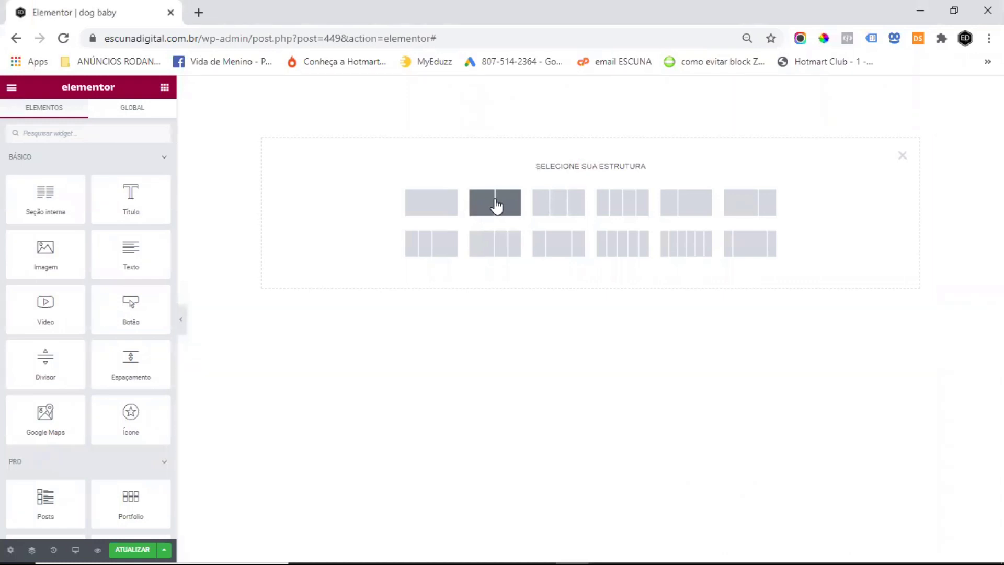
click(496, 205)
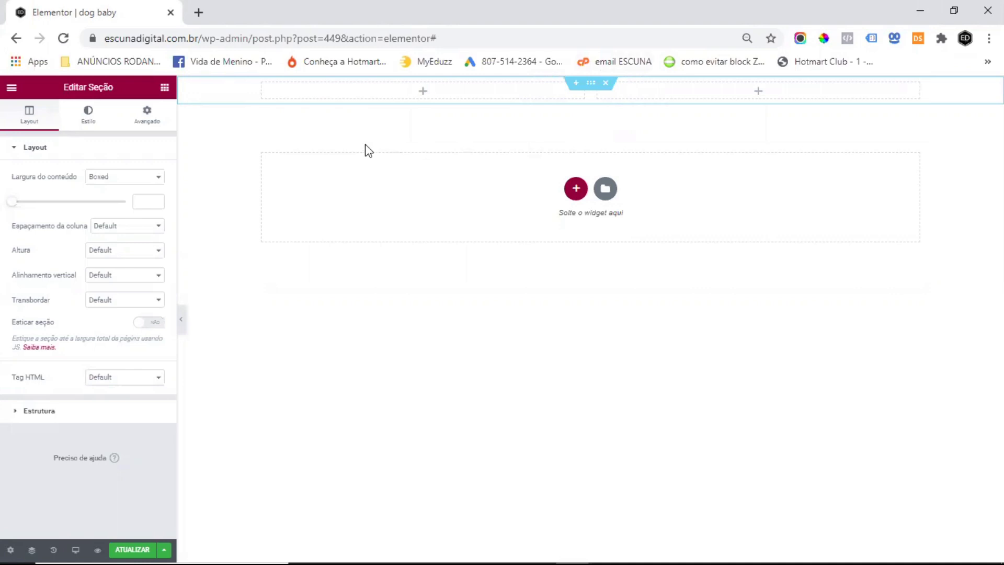
click(143, 202)
text(1200)
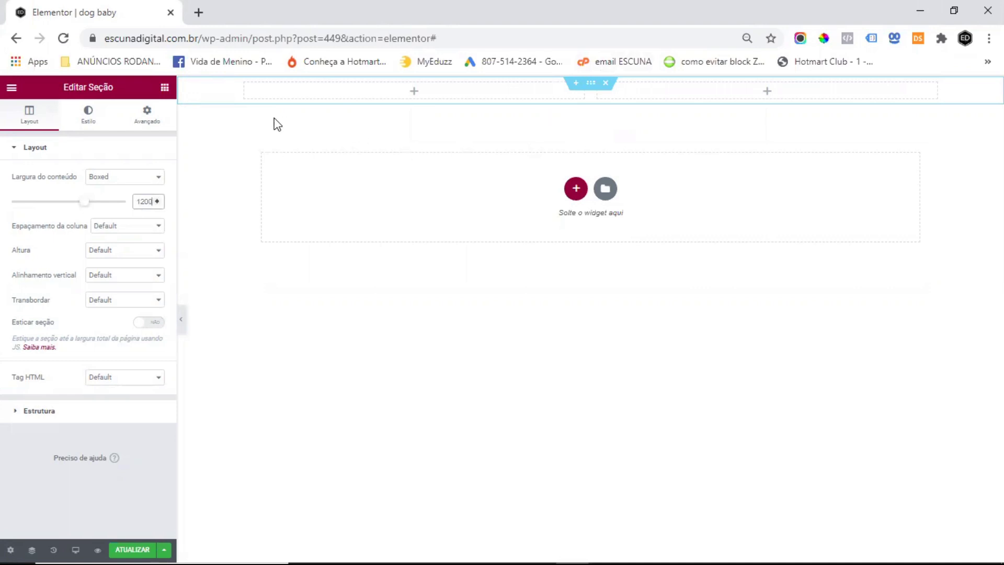
Step: Give the new section a classic solid background in the colour #313131
click(84, 119)
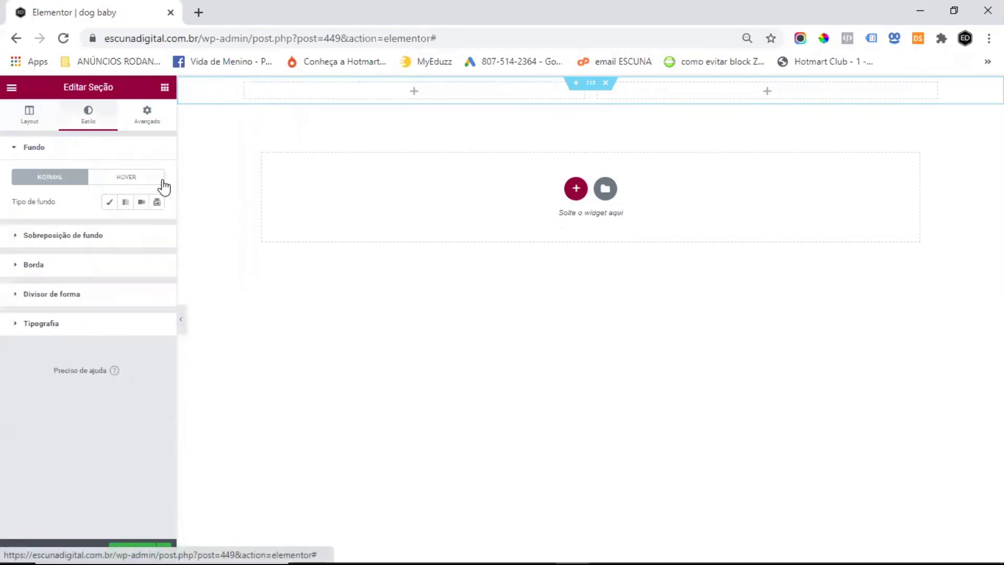
click(109, 202)
click(157, 228)
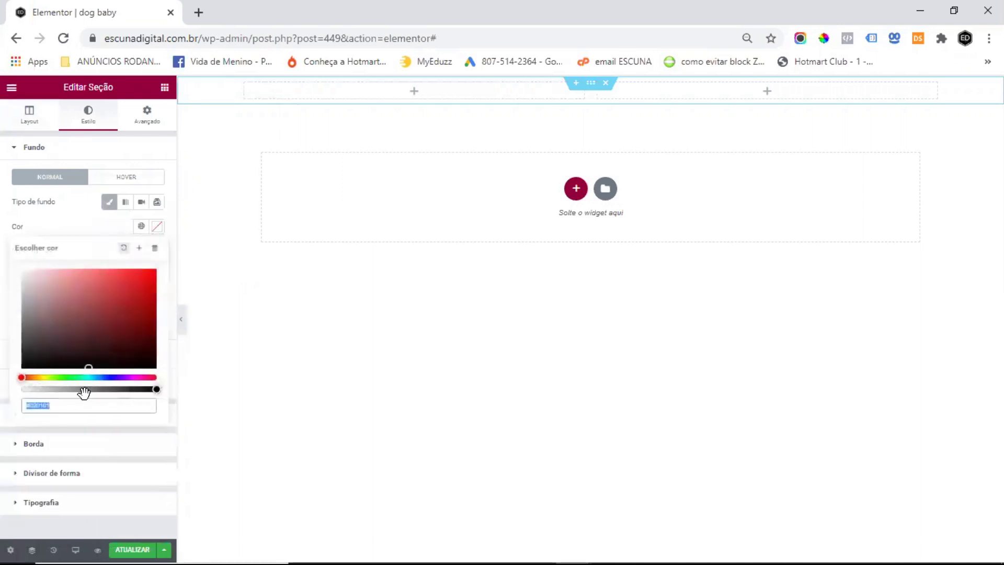
text(#313131)
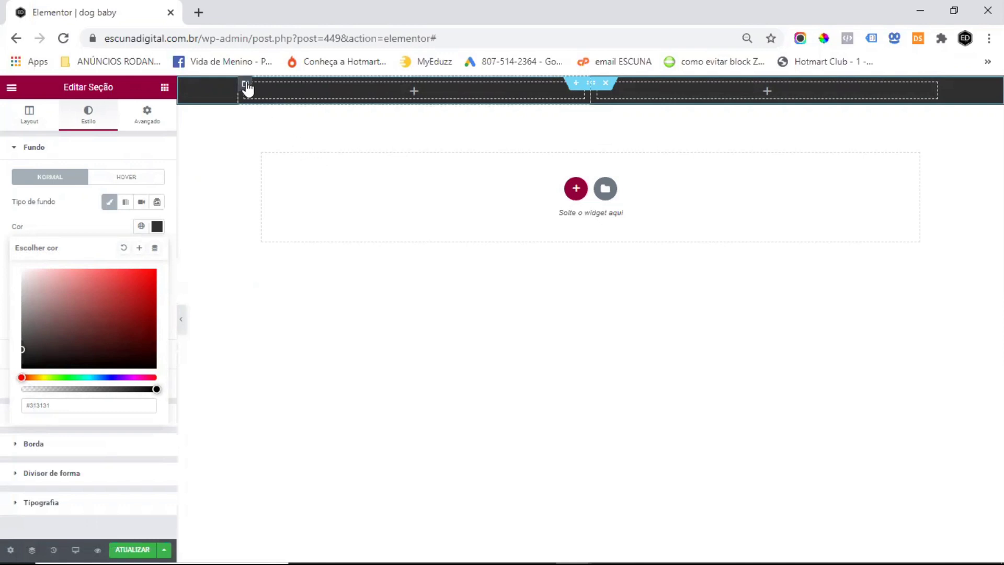
Step: Set the section's first column width to 70% and check the second column's layout settings
click(245, 85)
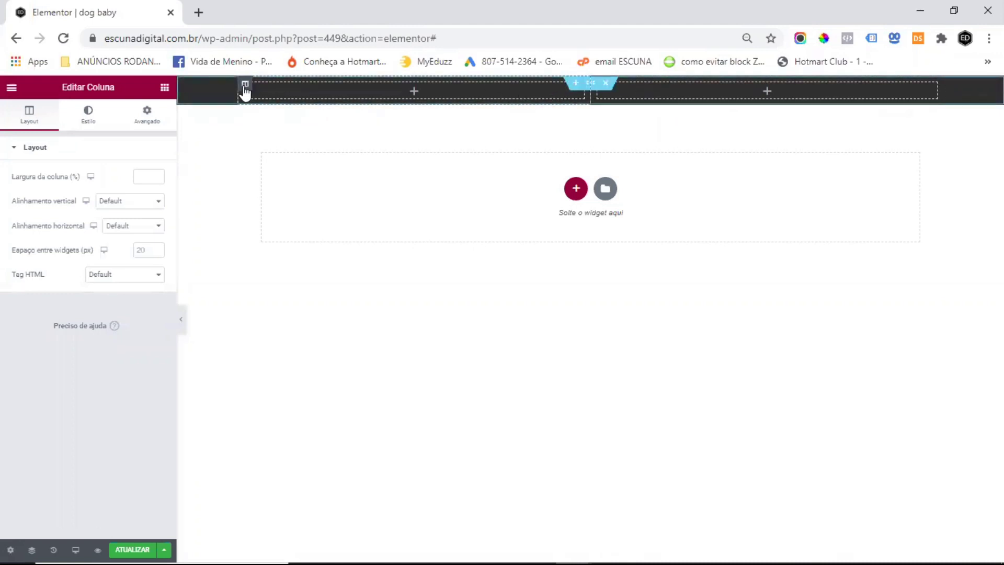
click(140, 177)
text(70)
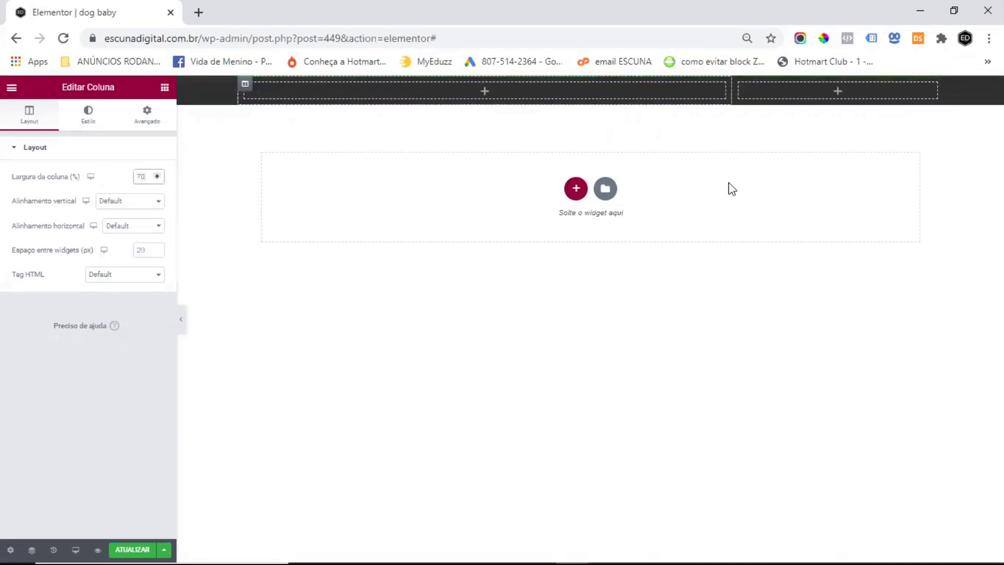
click(739, 86)
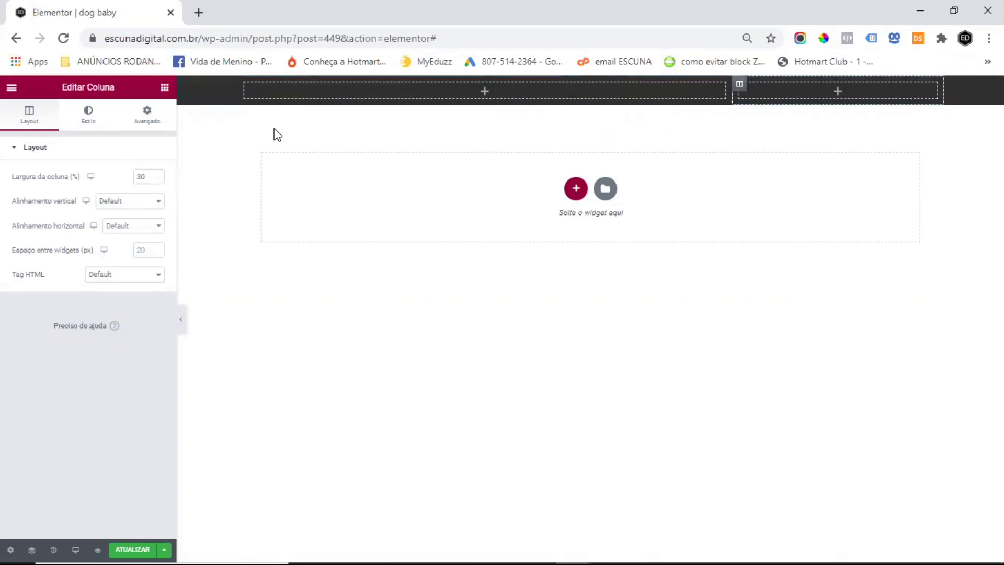
Step: Place a Título widget in the wide column and a Countdown widget in the narrow column
key(Escape)
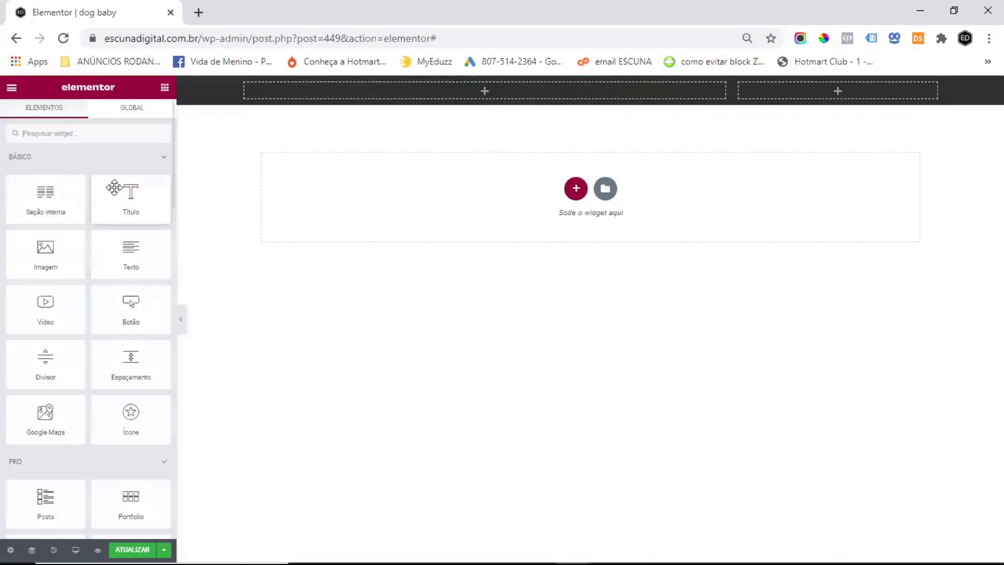
drag(180, 190, 487, 102)
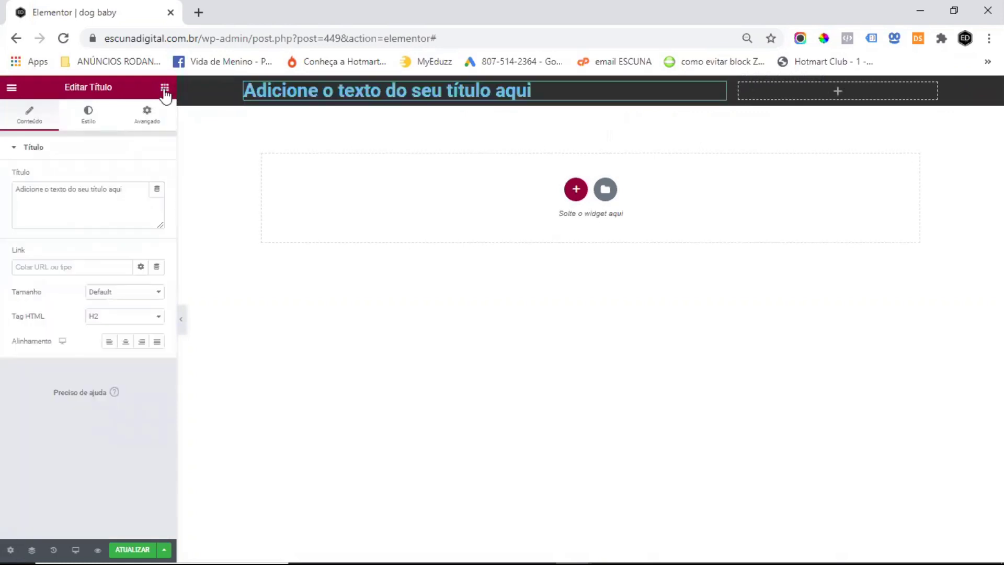
click(165, 89)
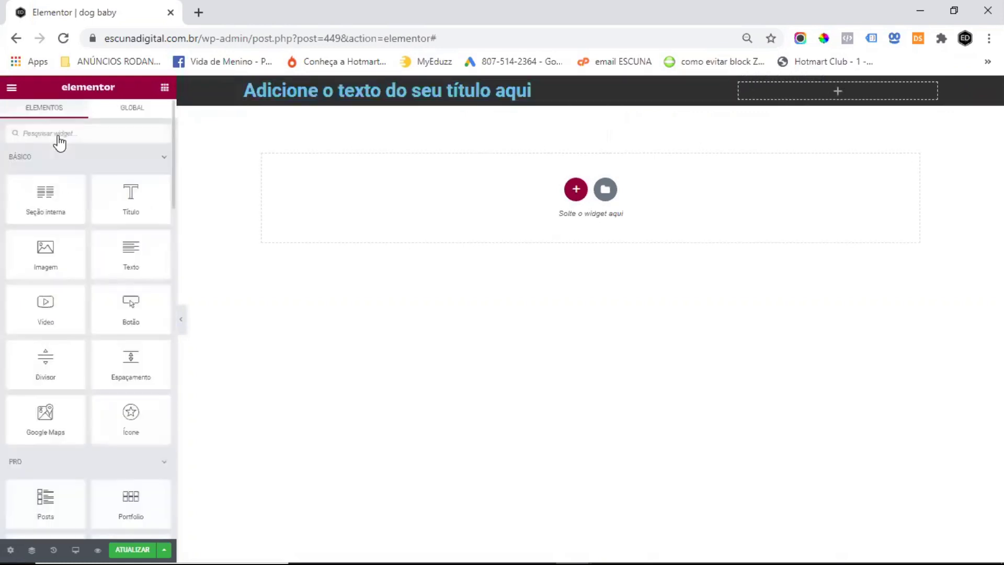
text(time)
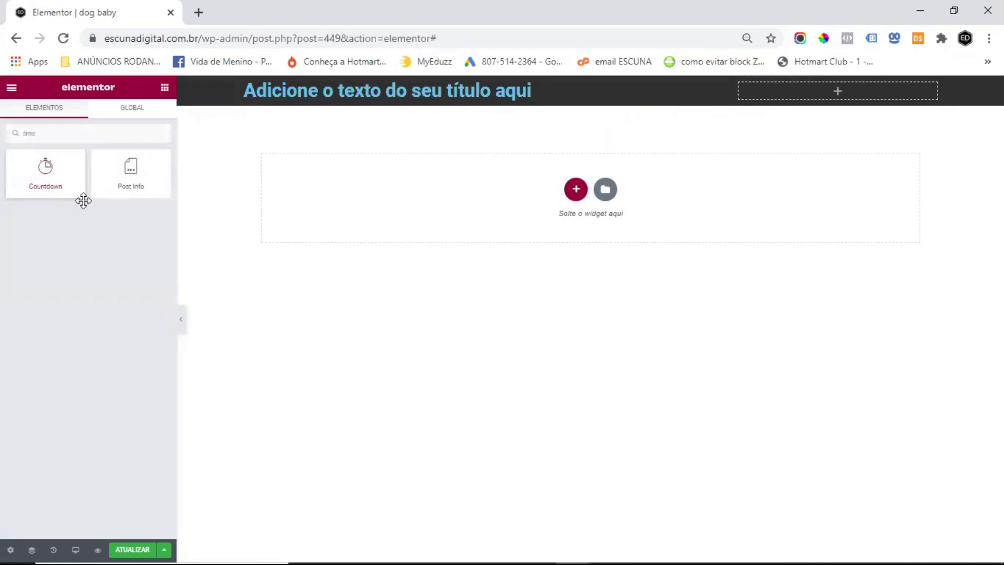
drag(83, 200, 824, 91)
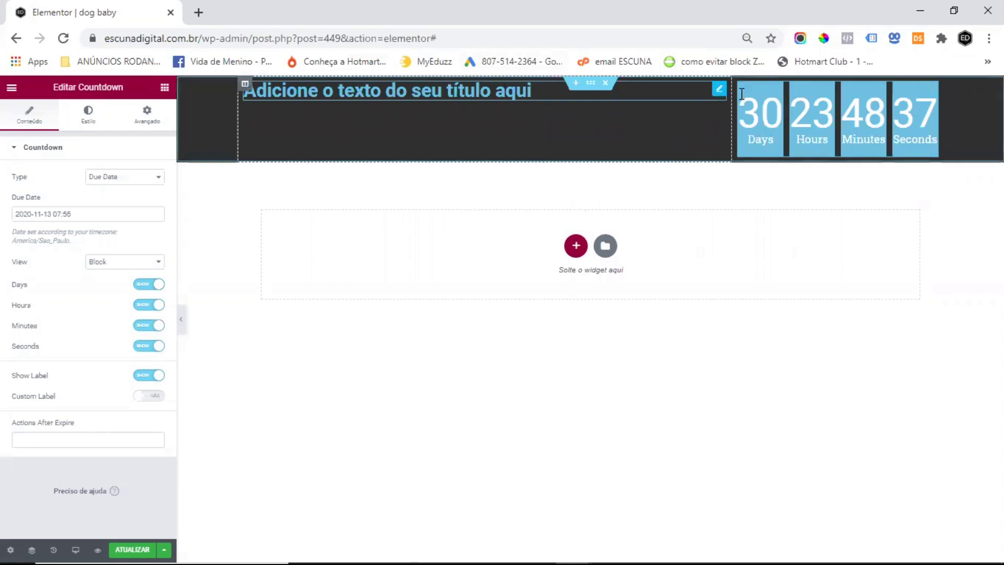
Step: Change the title text to "Frete grátis somente até hoje" and align it to the right
click(717, 93)
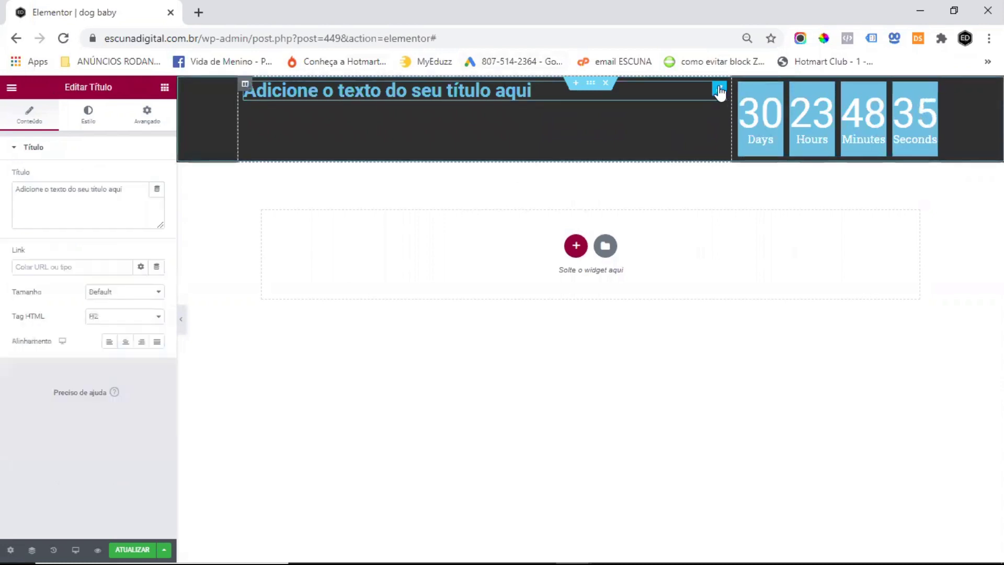
click(133, 188)
drag(133, 188, 5, 195)
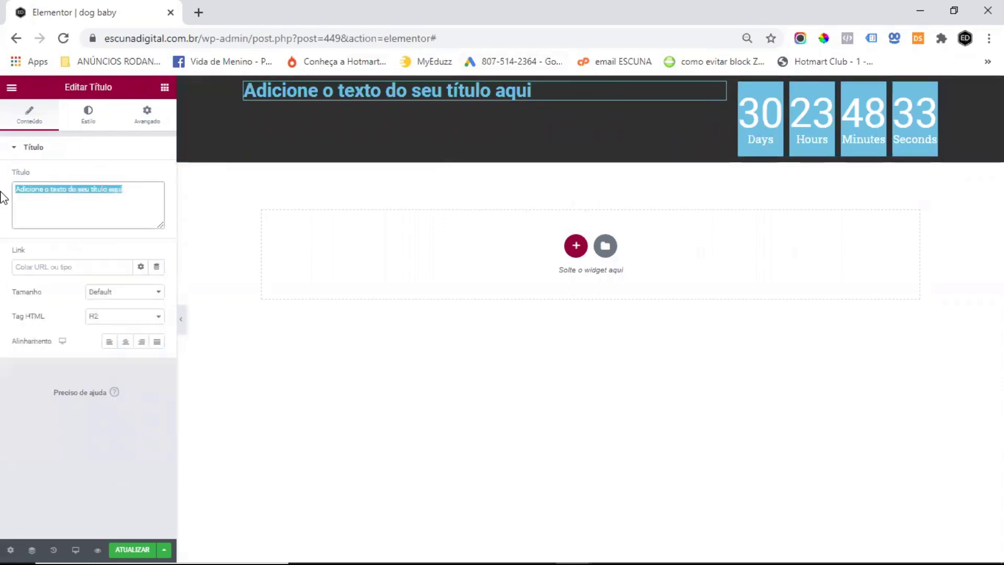
text(Frete grátis somente até hoje)
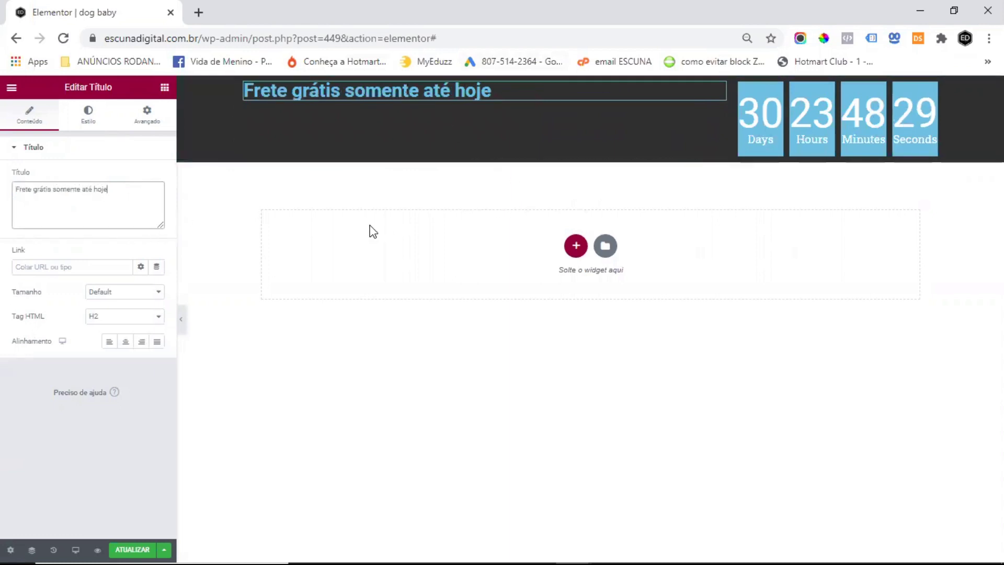
click(142, 343)
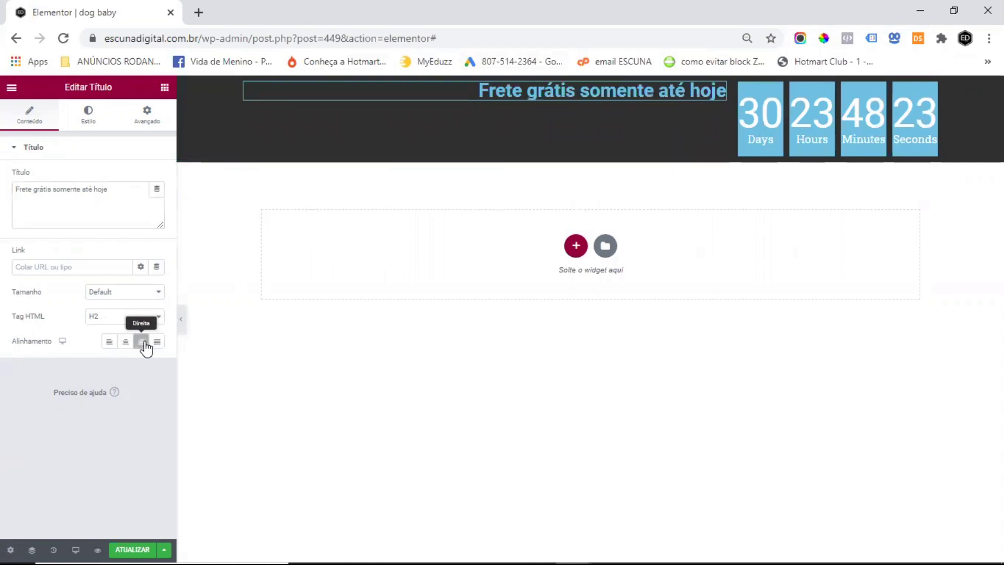
Step: Set the title's text colour to #f9f9f9
click(88, 116)
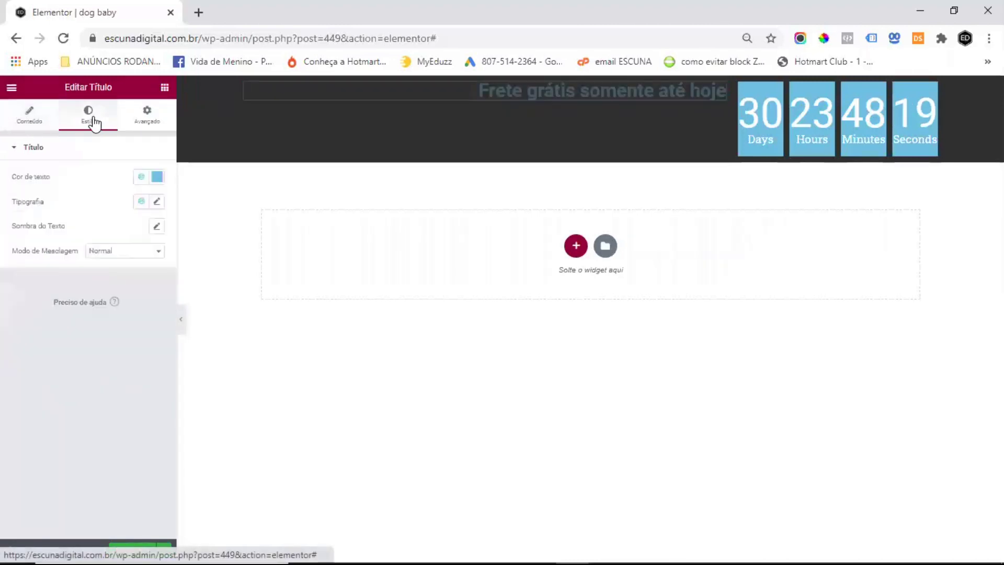
click(157, 177)
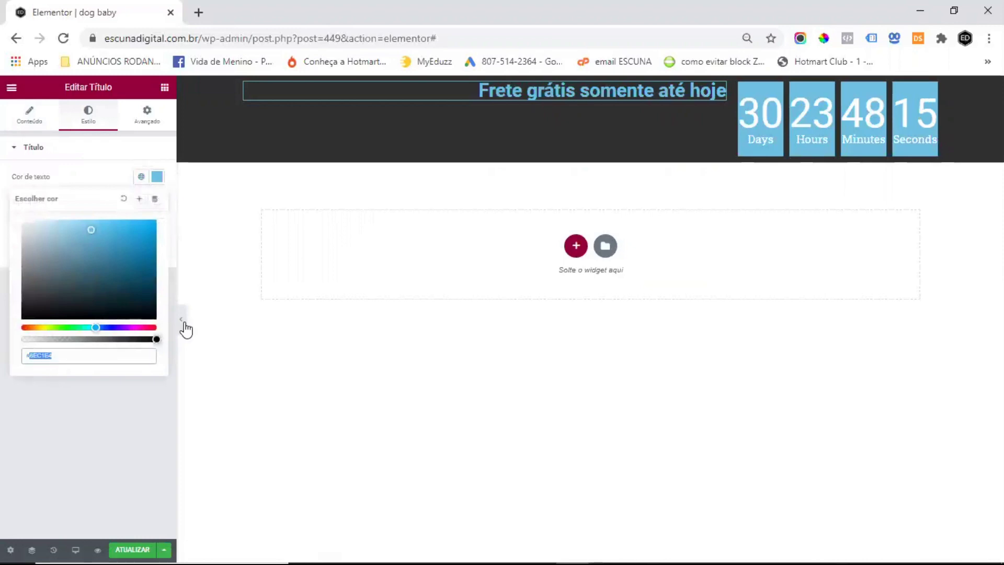
text(#f9f9f9)
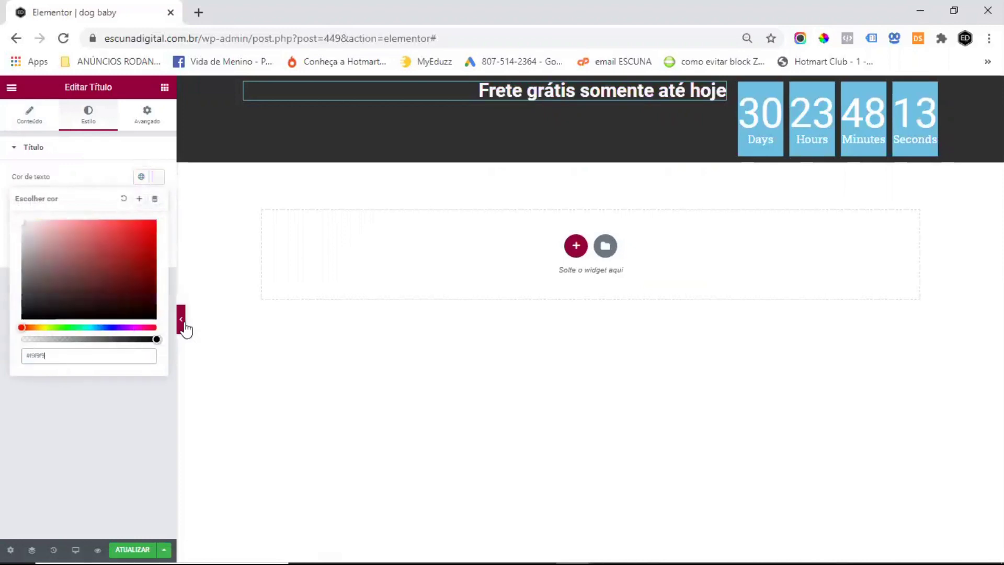
click(89, 173)
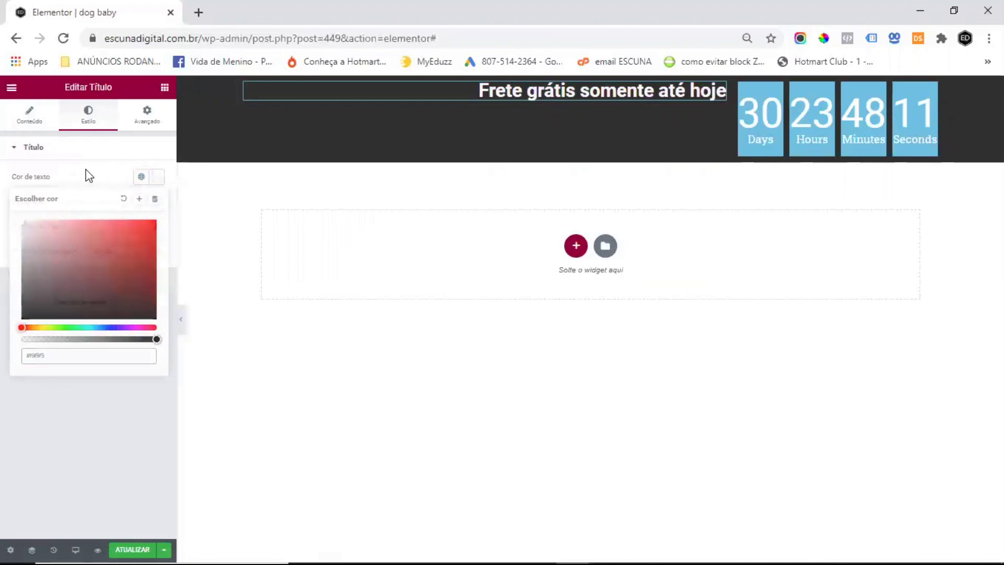
click(156, 226)
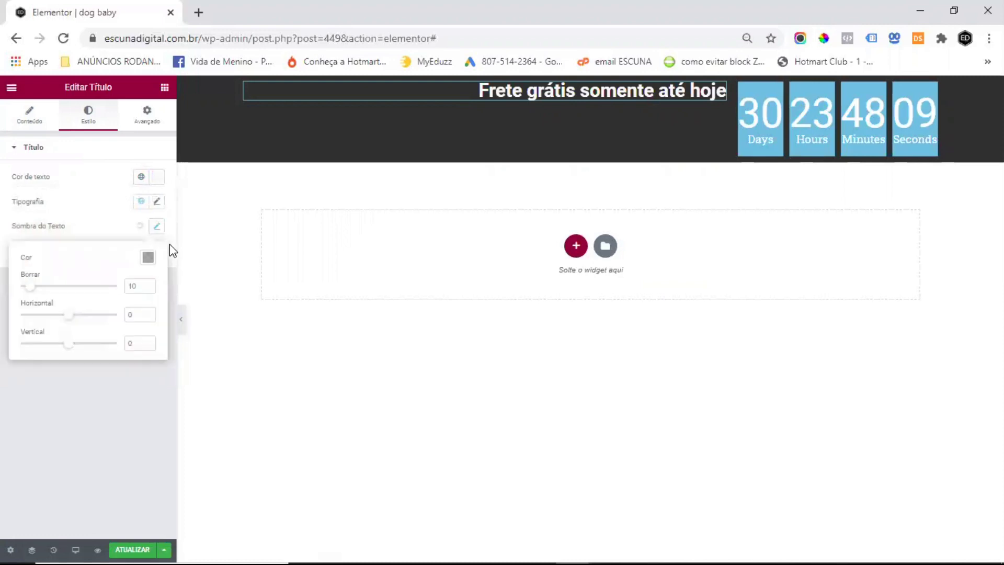
Step: Set the title's typography to the Montserrat font at size 20
click(157, 204)
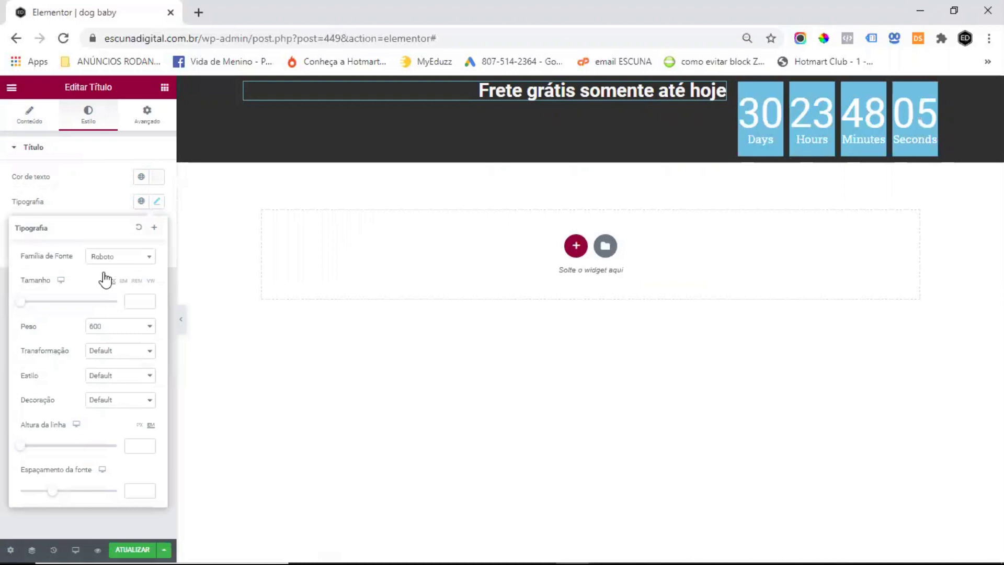
click(125, 258)
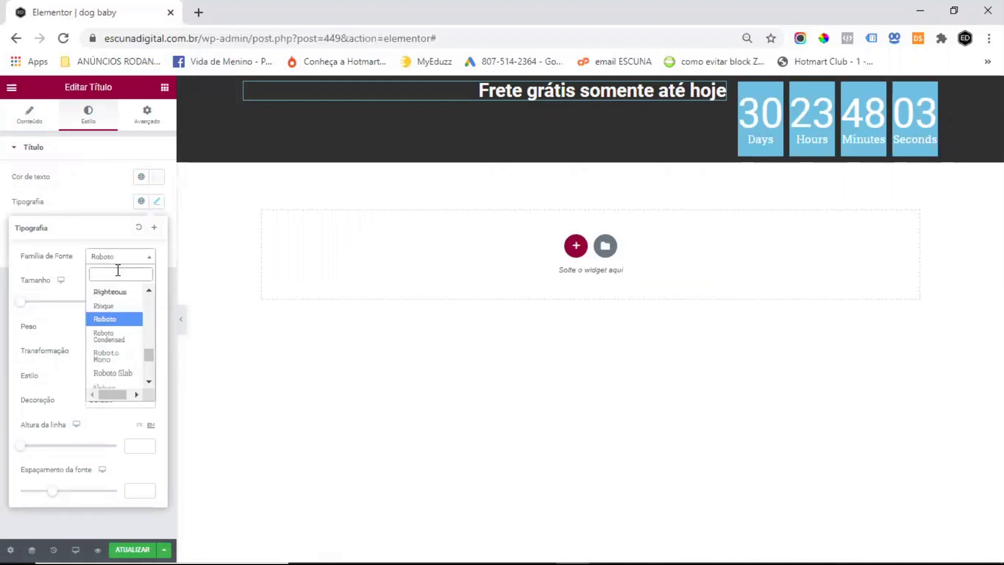
text(mont)
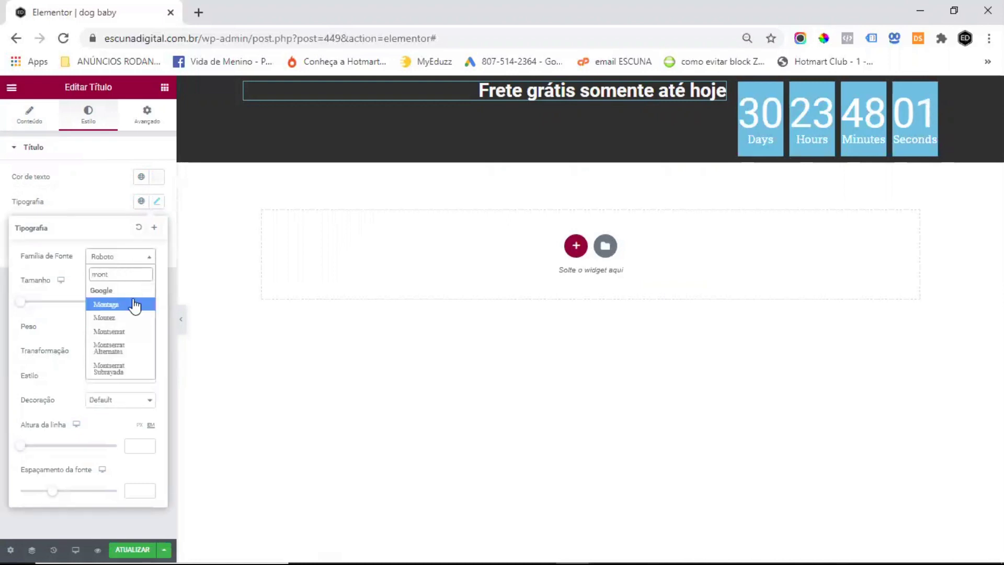
click(124, 333)
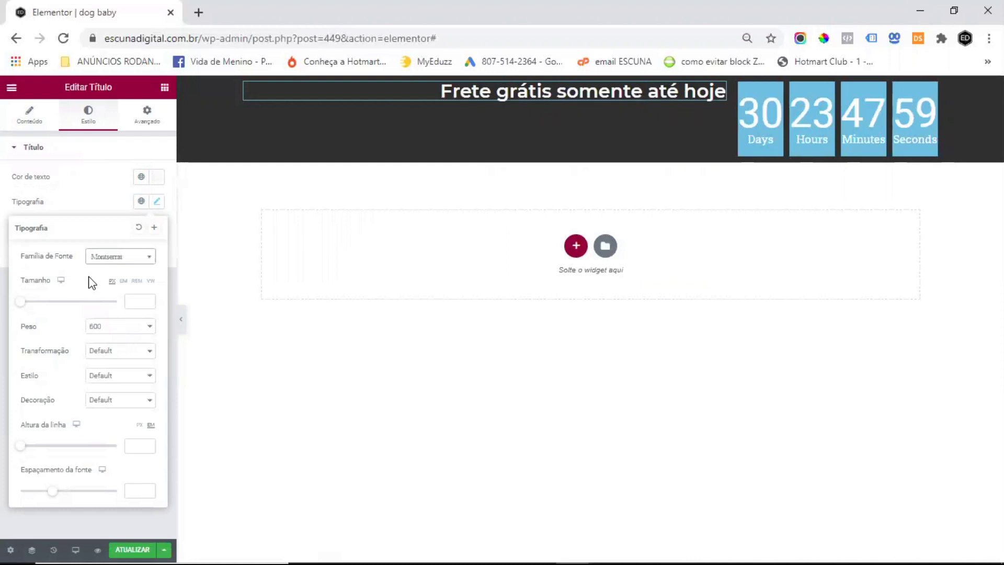
text(0)
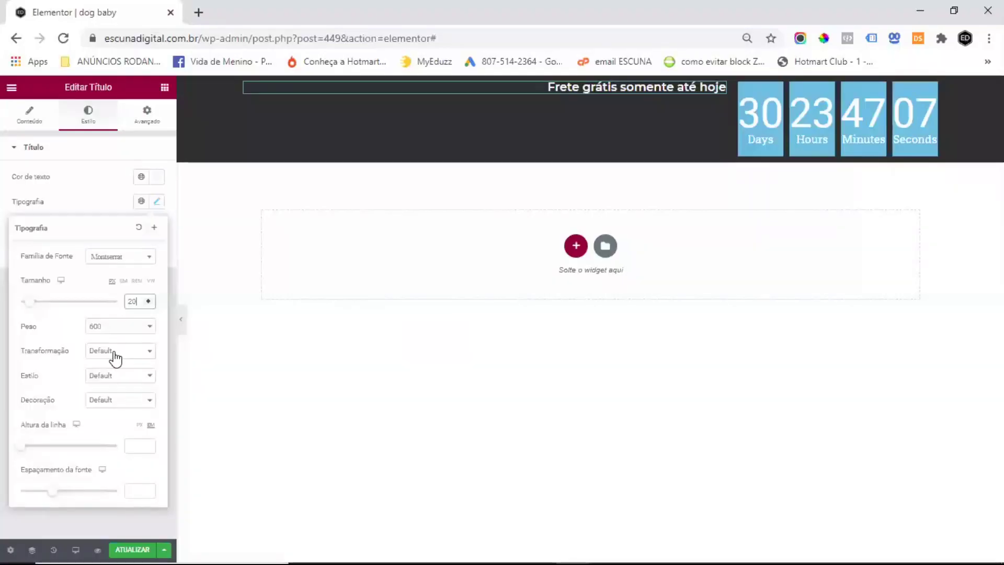
Step: Set the title's text transformation to Maiúsculas and its letter spacing to 2
click(114, 352)
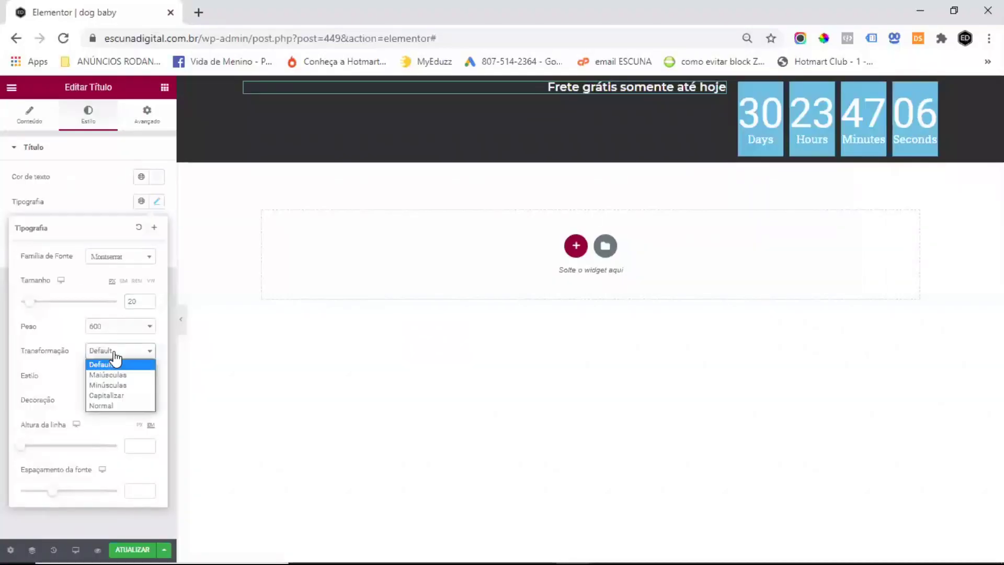
click(107, 375)
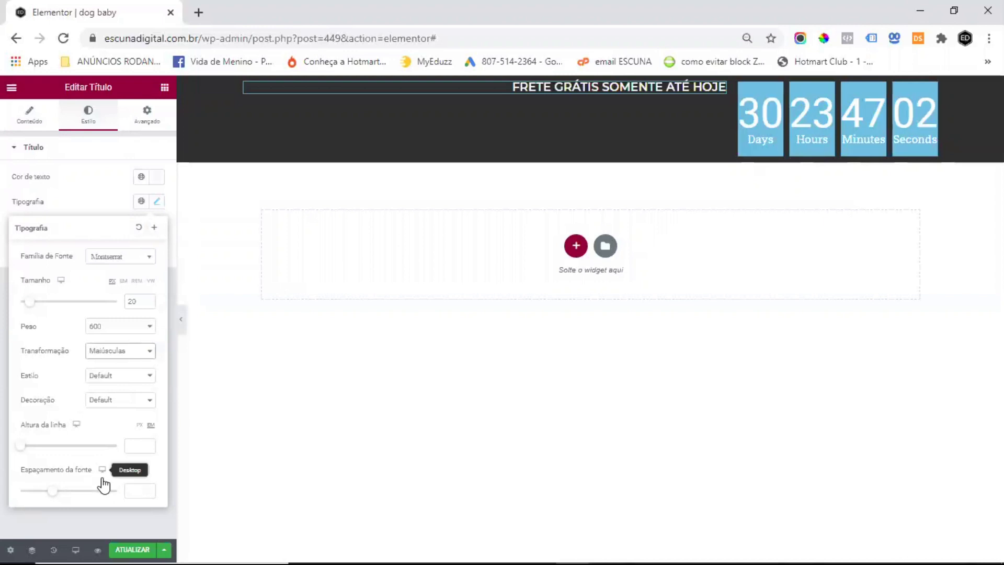
click(137, 489)
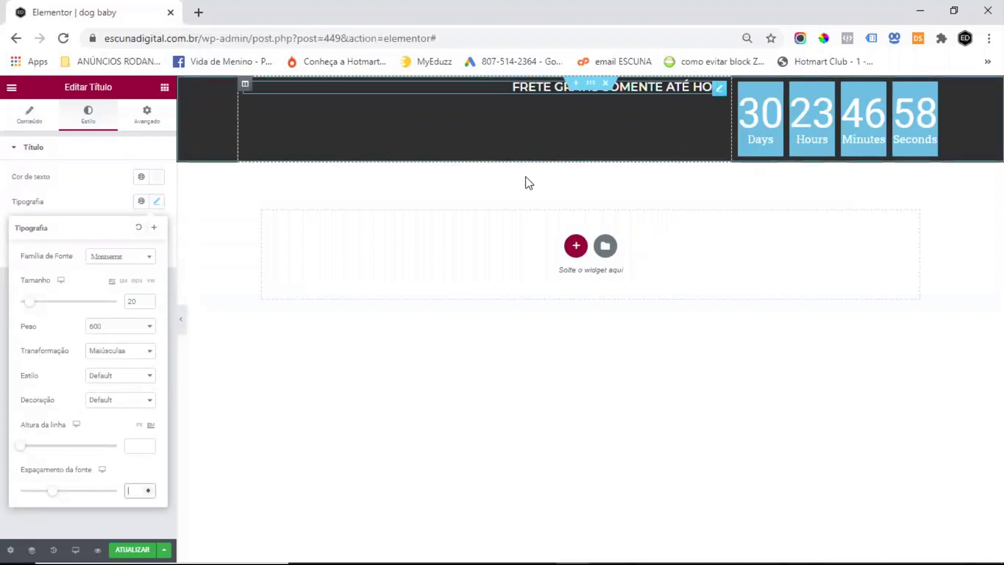
text(2)
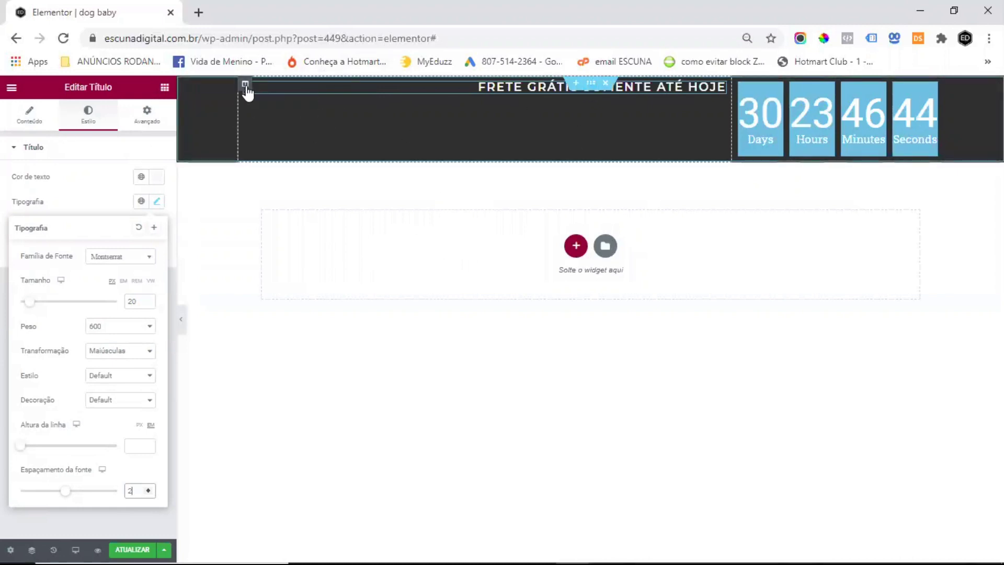
Step: Set the vertical alignment of both header columns, the title's and the countdown's, to Meio
click(245, 85)
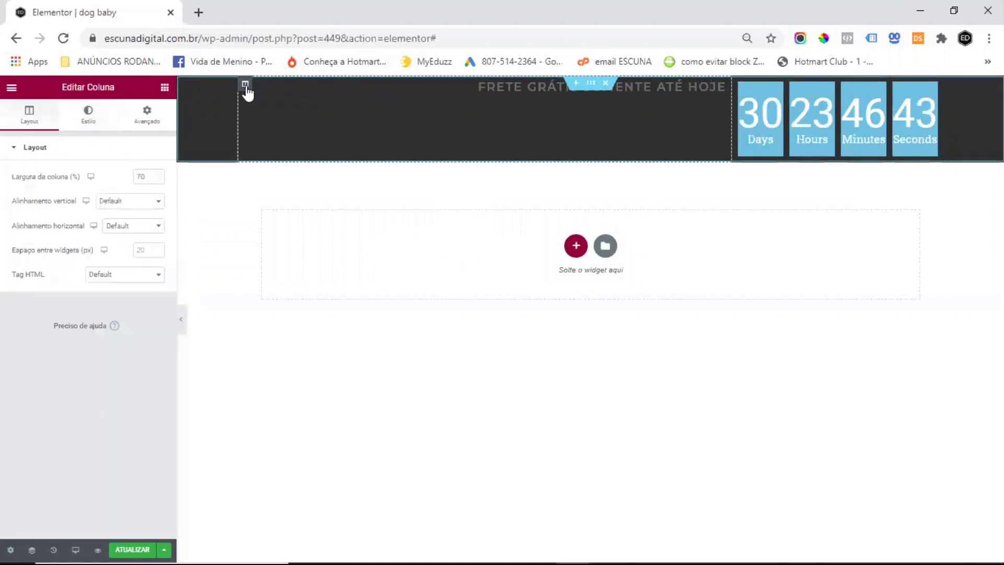
click(128, 207)
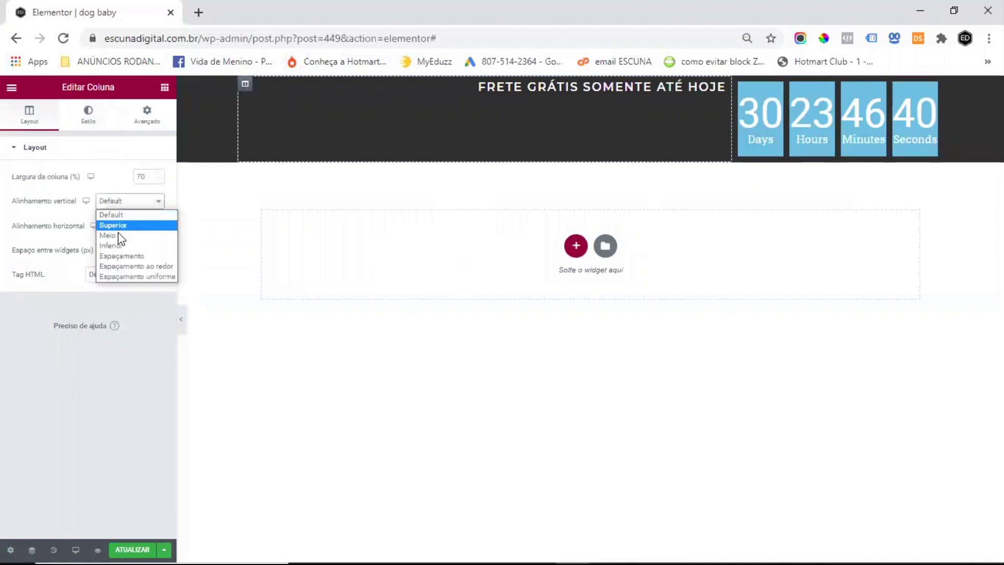
click(120, 236)
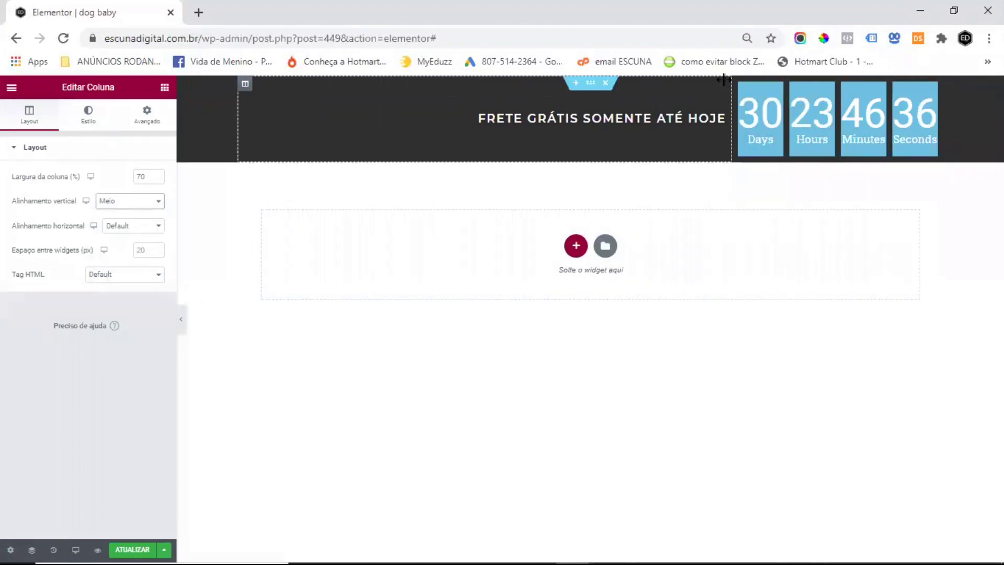
click(739, 84)
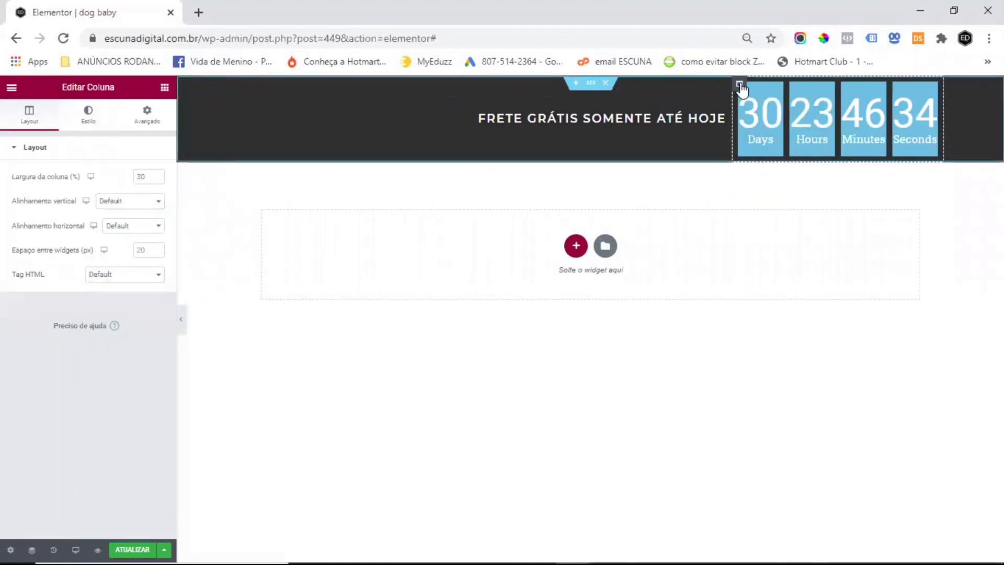
click(132, 202)
click(125, 235)
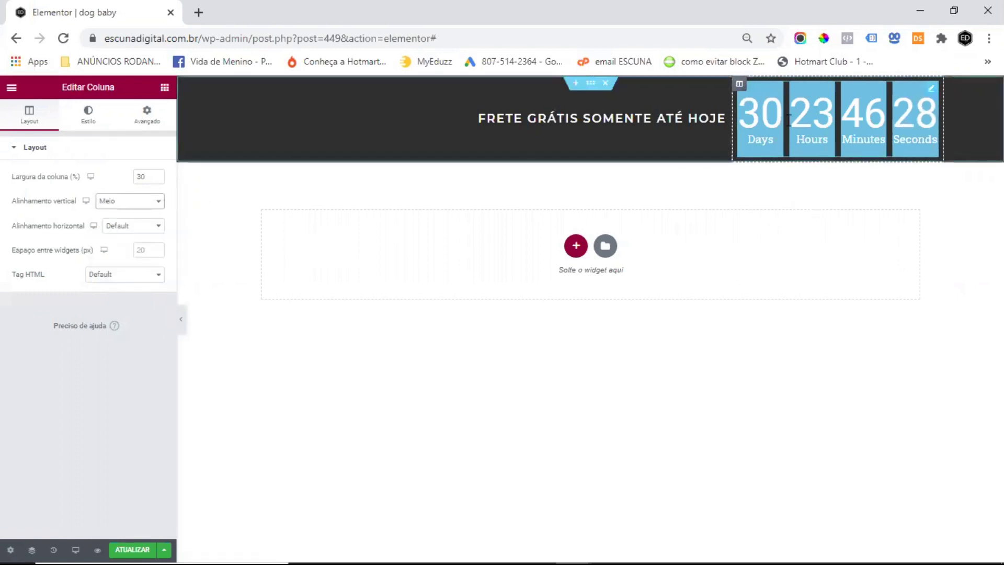
Step: Set the Countdown widget's due date to 13 October 2030
click(932, 90)
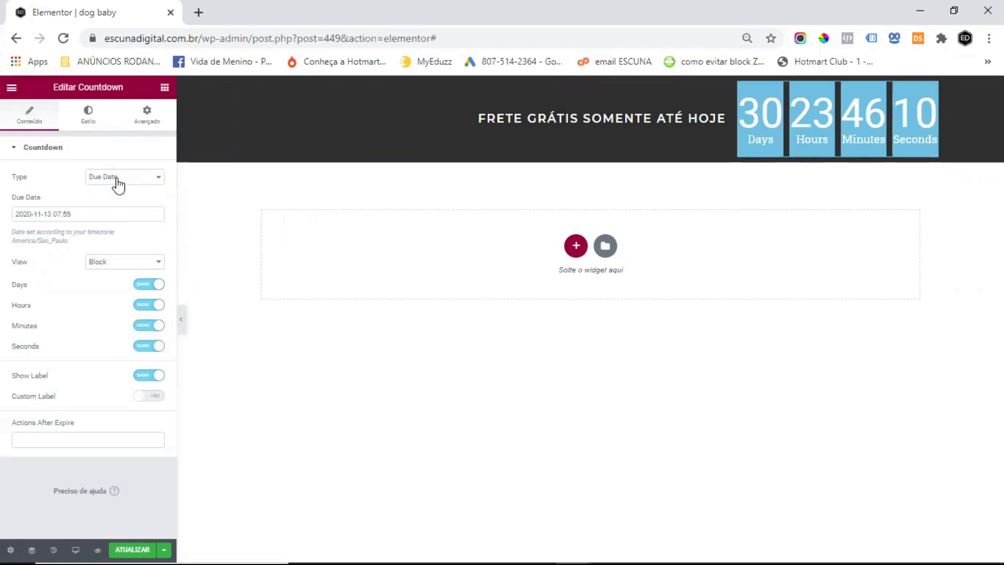
click(81, 215)
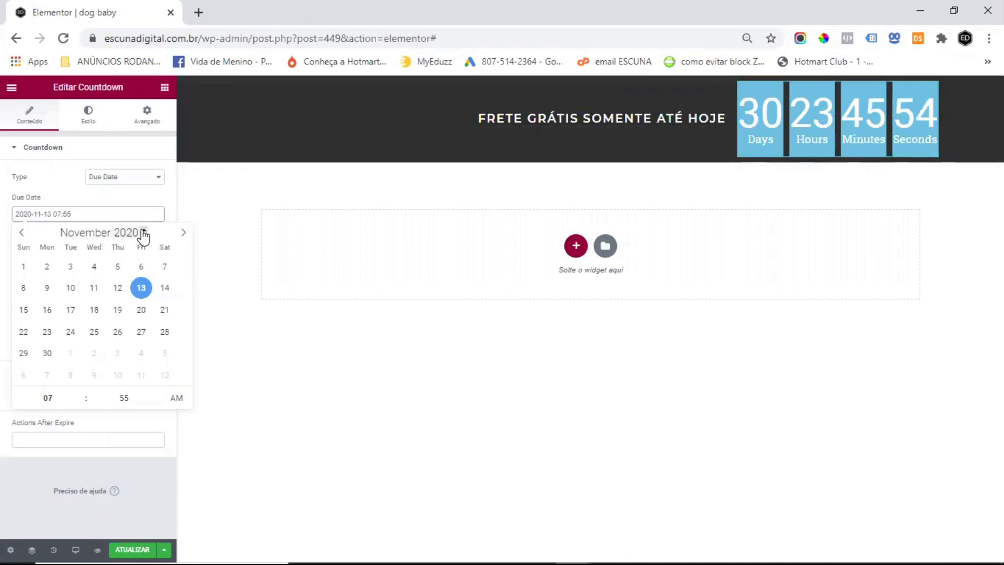
scroll(145, 234, up, 10)
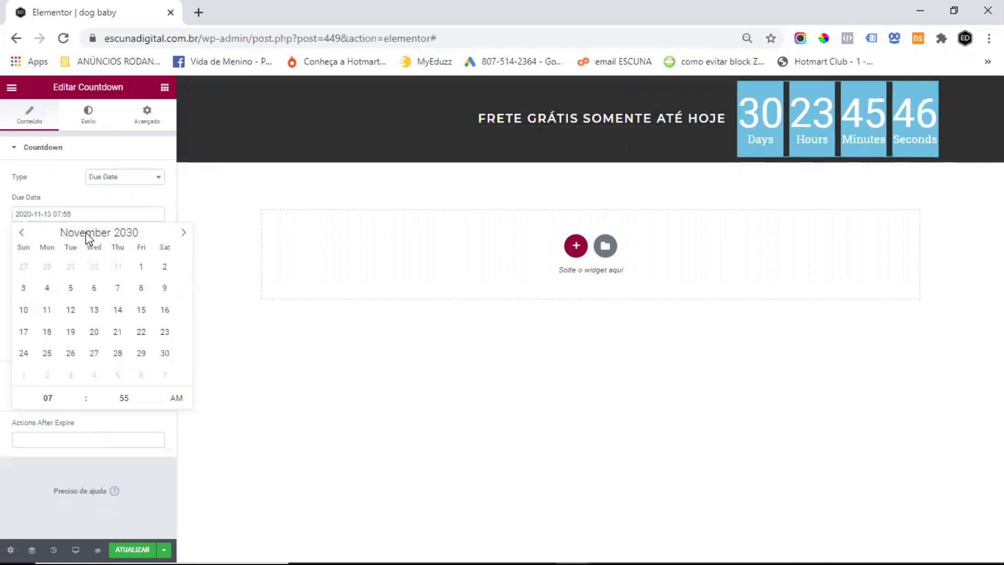
click(22, 232)
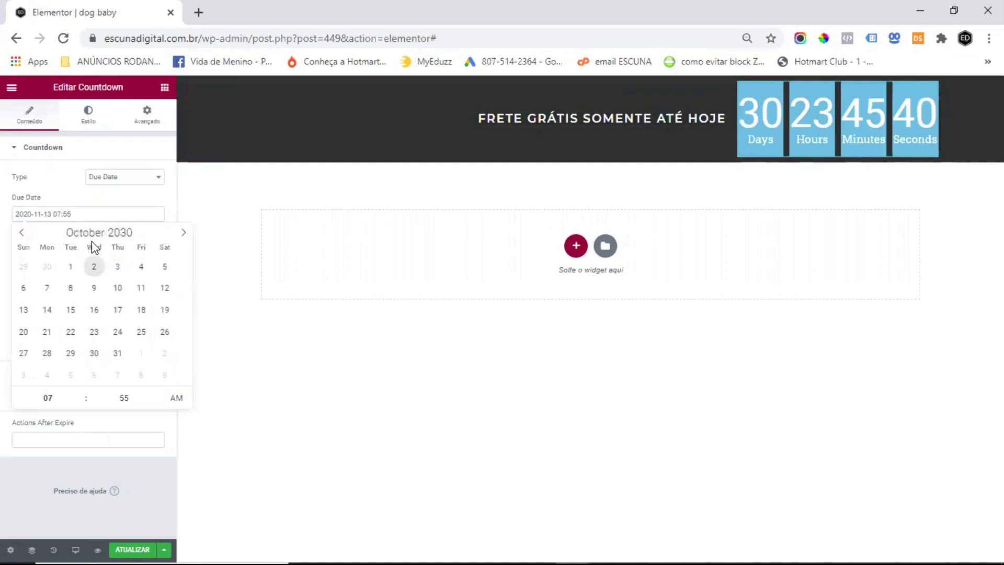
click(25, 311)
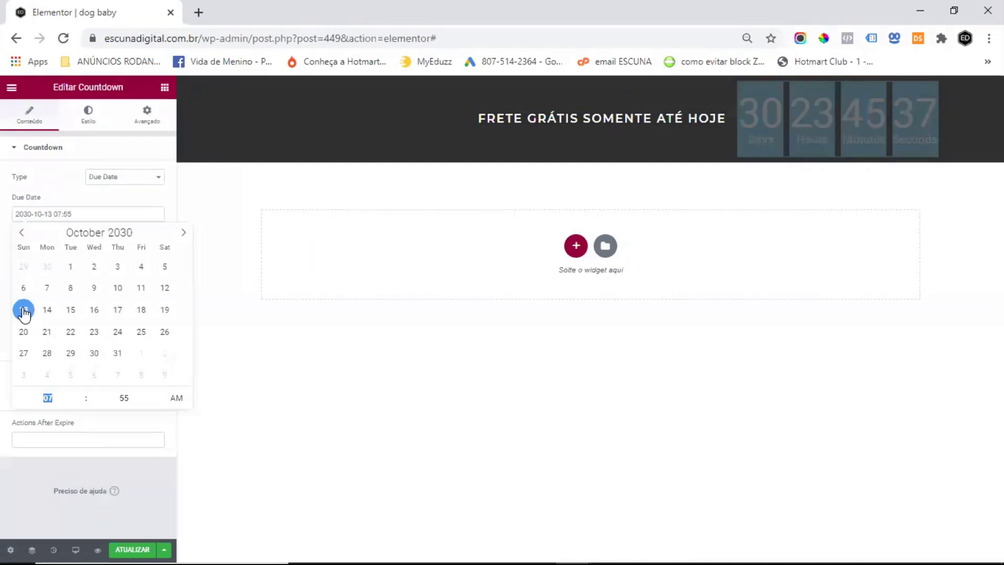
click(58, 182)
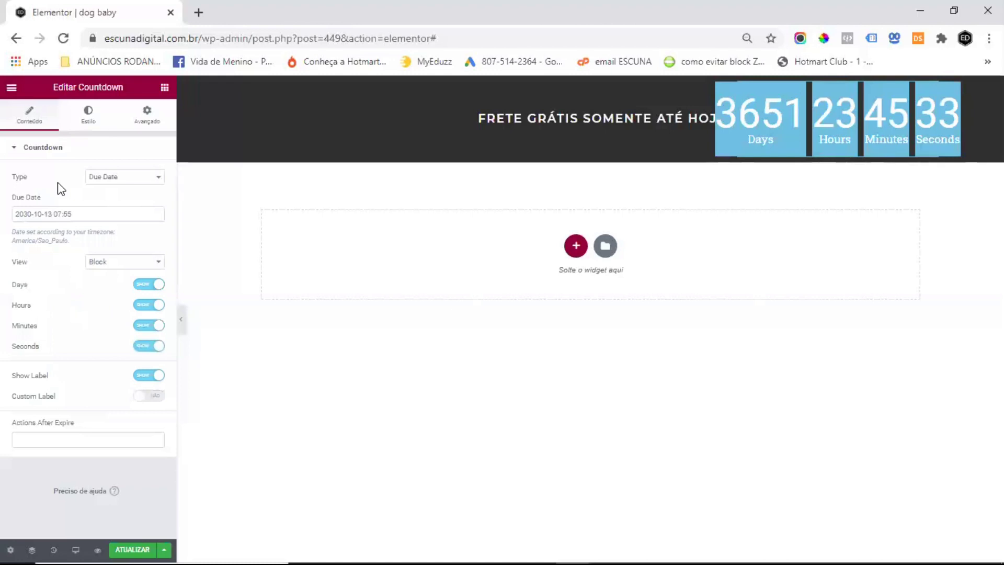
Step: Set the time of the countdown's due date to 23:59
click(85, 215)
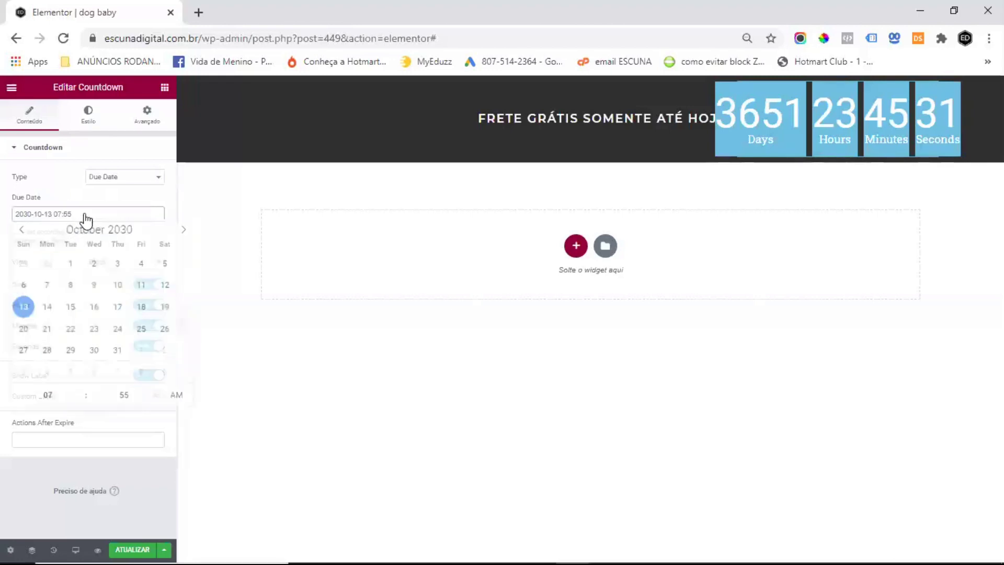
click(48, 400)
text(11)
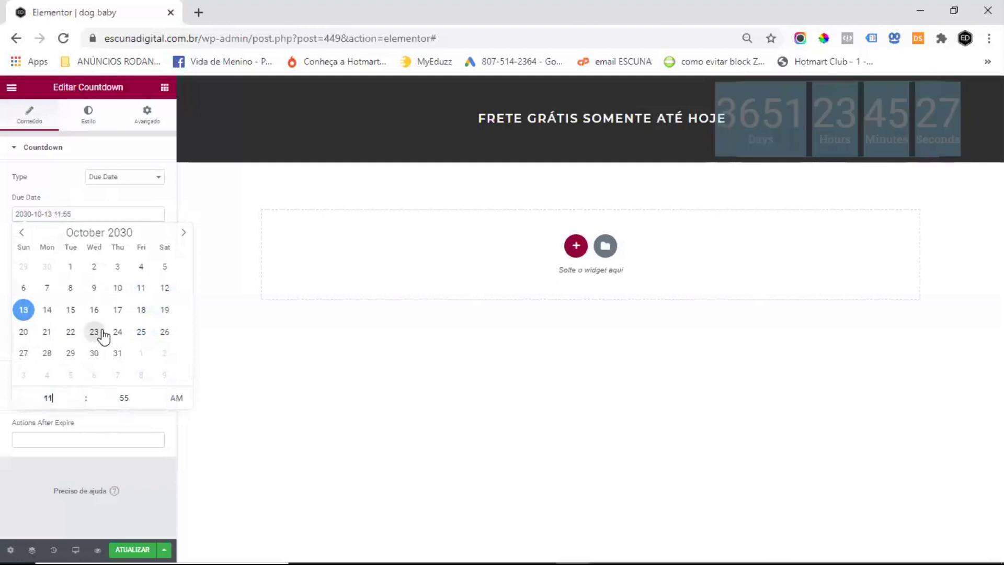
click(156, 393)
click(156, 393)
click(157, 394)
click(180, 403)
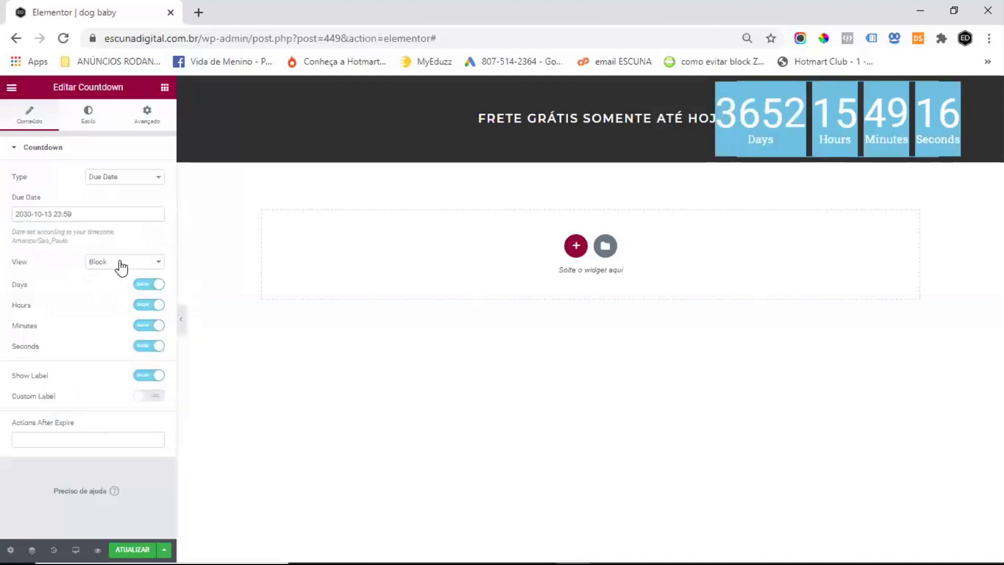
Step: Hide the countdown's days and give the remaining units the custom labels Horas, Minutos and Segundos
click(148, 289)
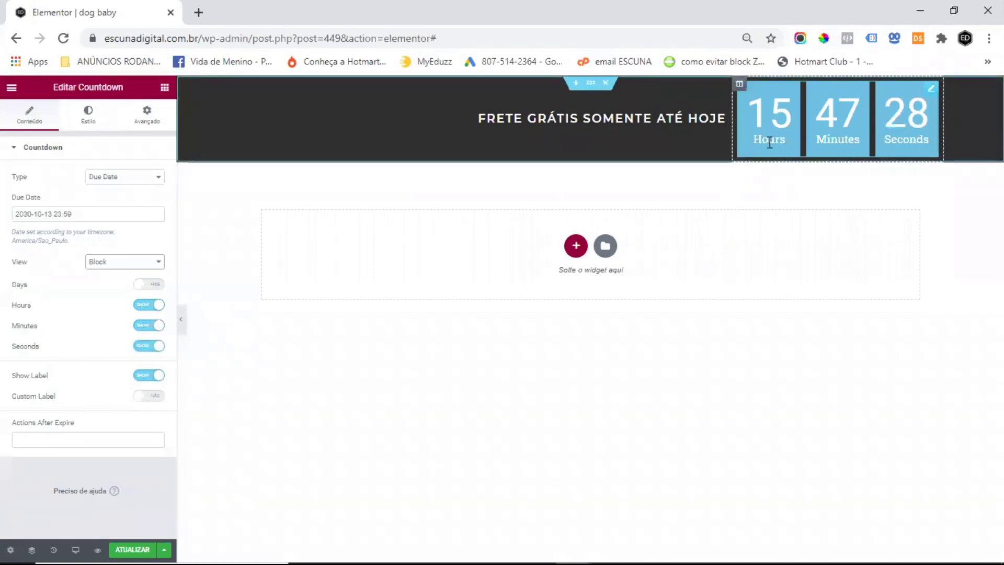
click(151, 396)
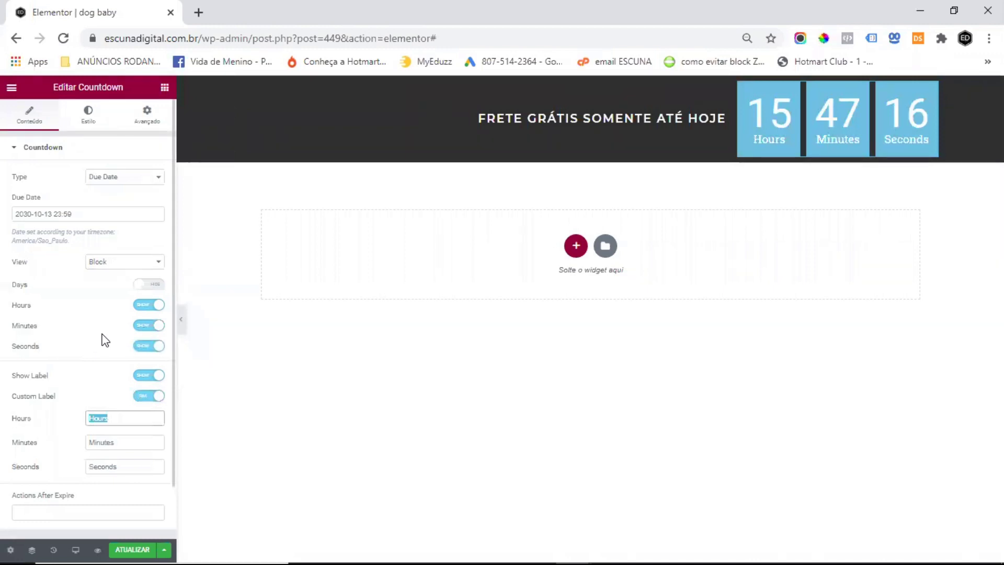
text(Horas)
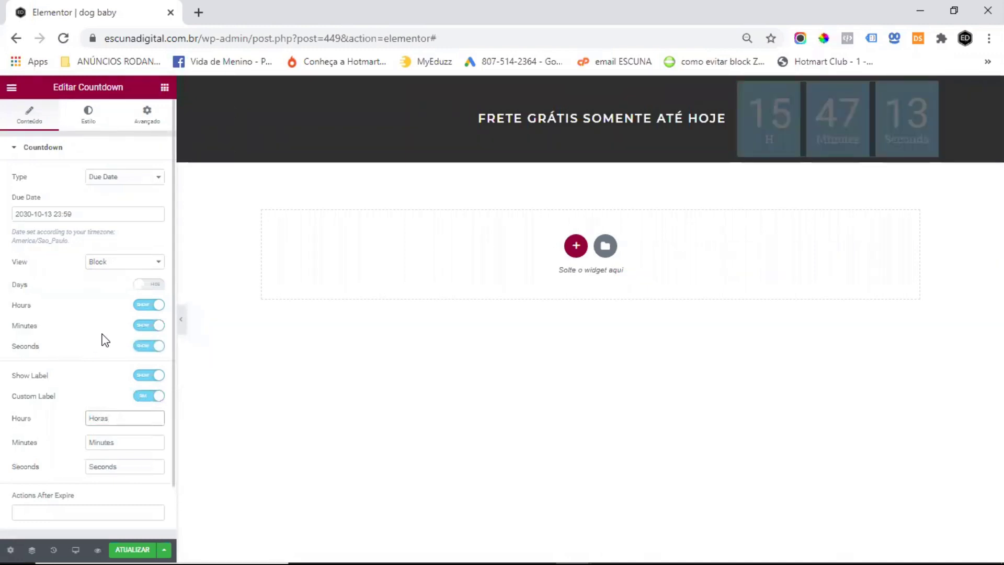
key(Tab)
text(Minutos)
key(Tab)
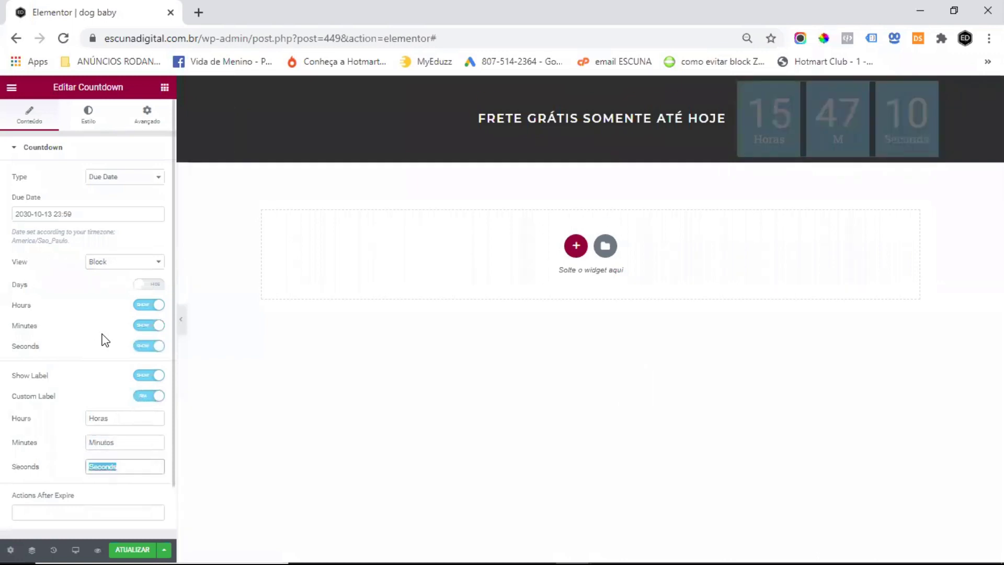
text(Segundos)
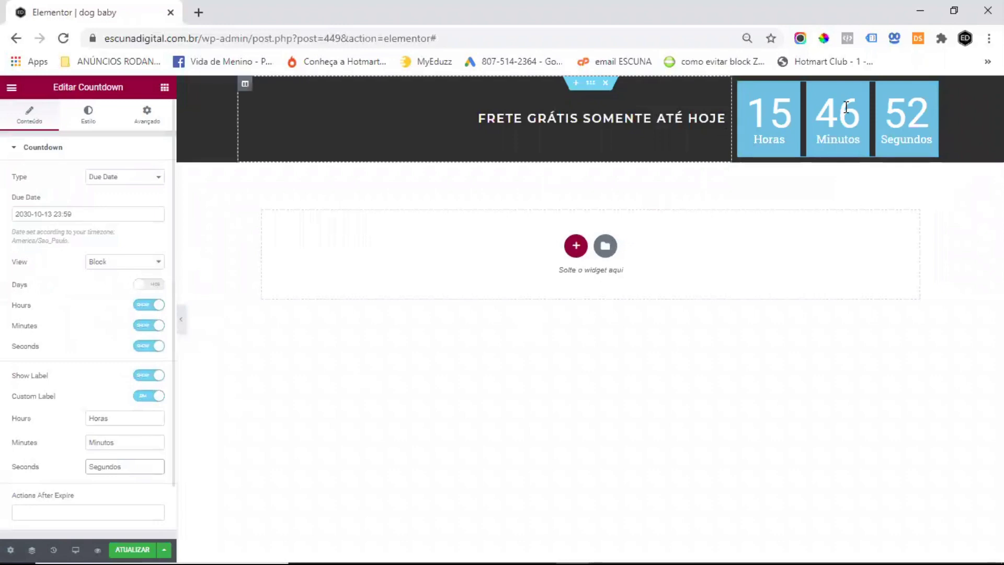
Step: Make the countdown boxes' background colour fully transparent and set the space between the boxes to 0
click(90, 124)
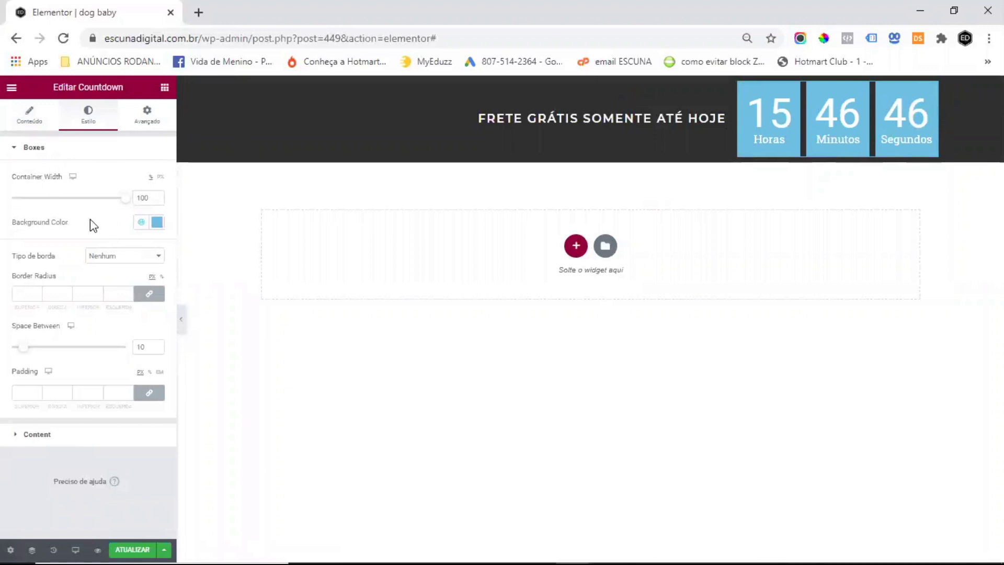
click(158, 229)
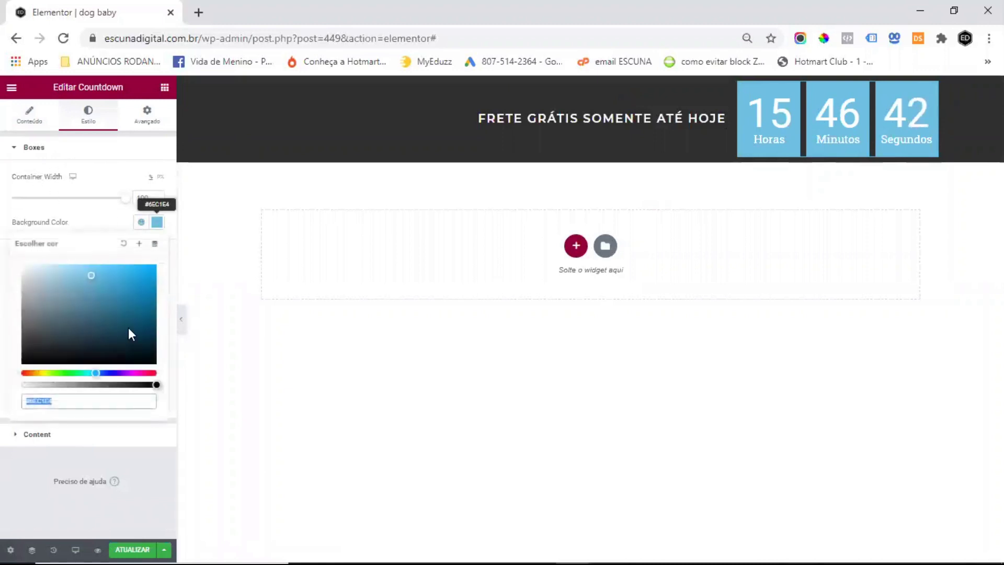
drag(156, 385, 119, 385)
drag(7, 396, 7, 393)
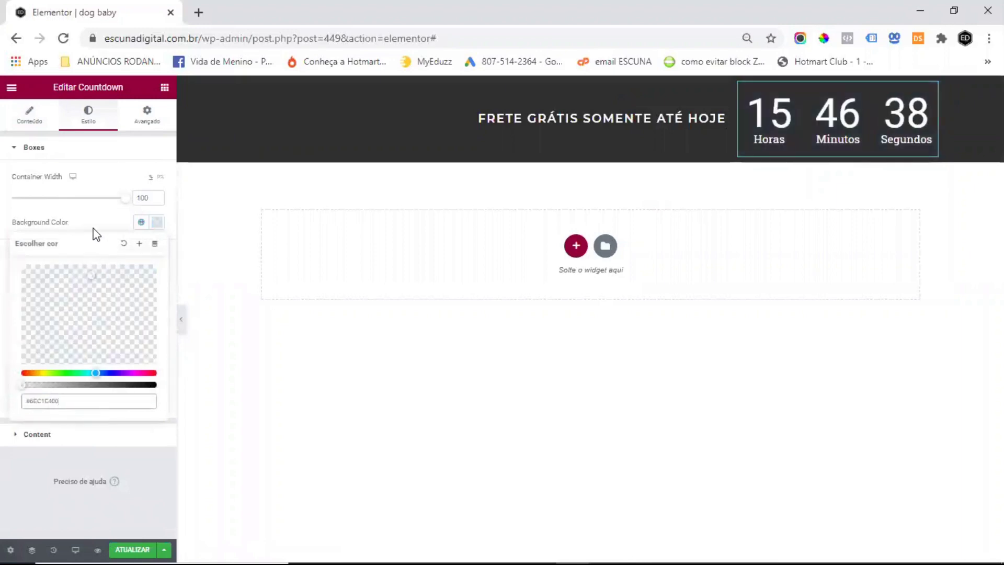
click(83, 218)
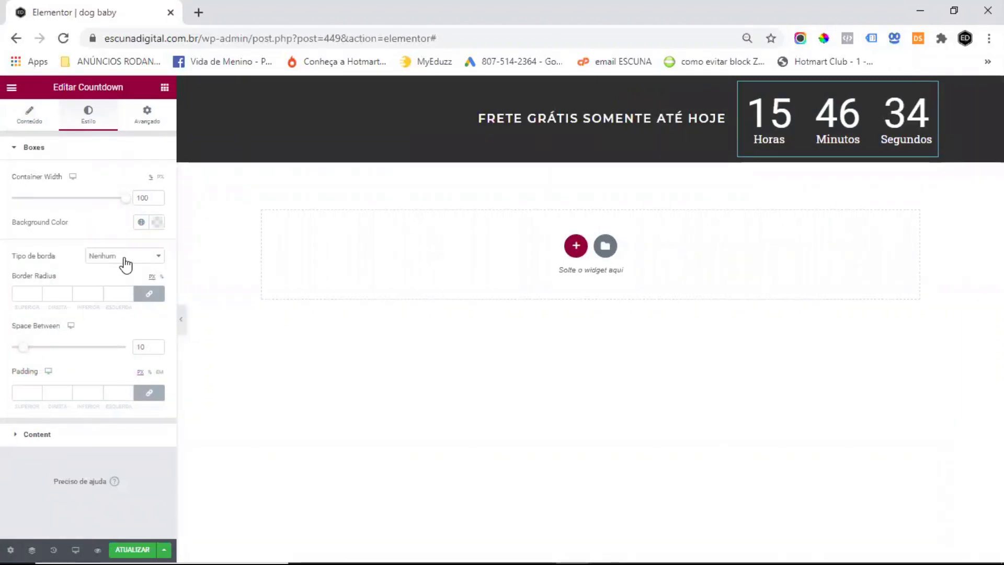
drag(30, 340, 6, 350)
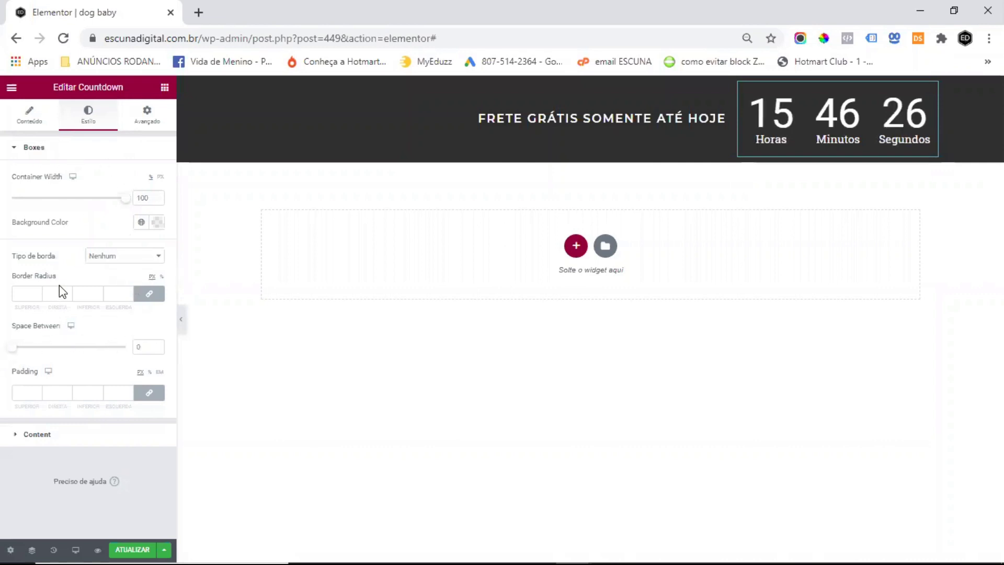
Step: Set the colour of the countdown's digits to #f9f9f9
click(33, 435)
click(157, 221)
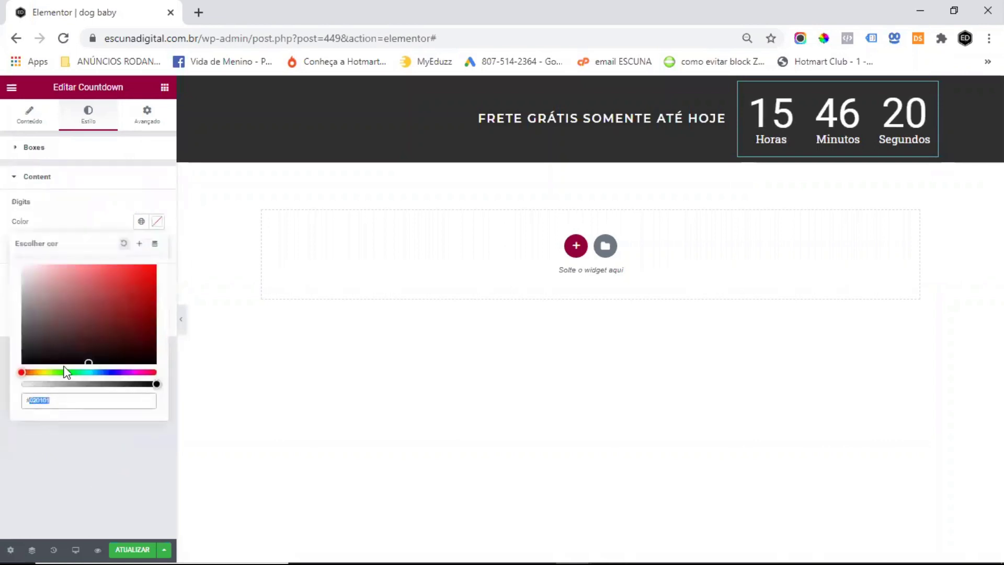
text(f9f9f9)
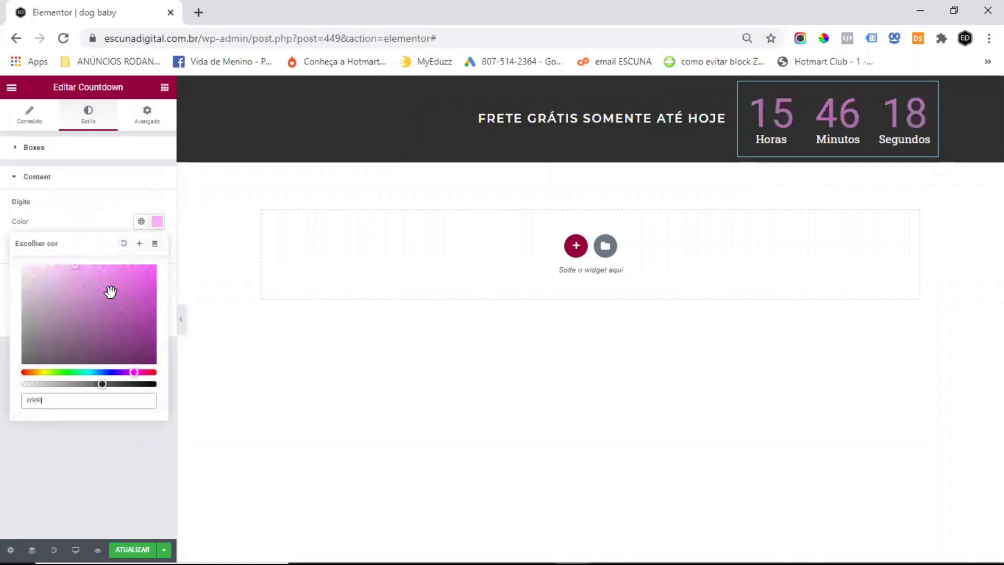
Step: Set the font family of the countdown's digits to Montserrat
click(157, 254)
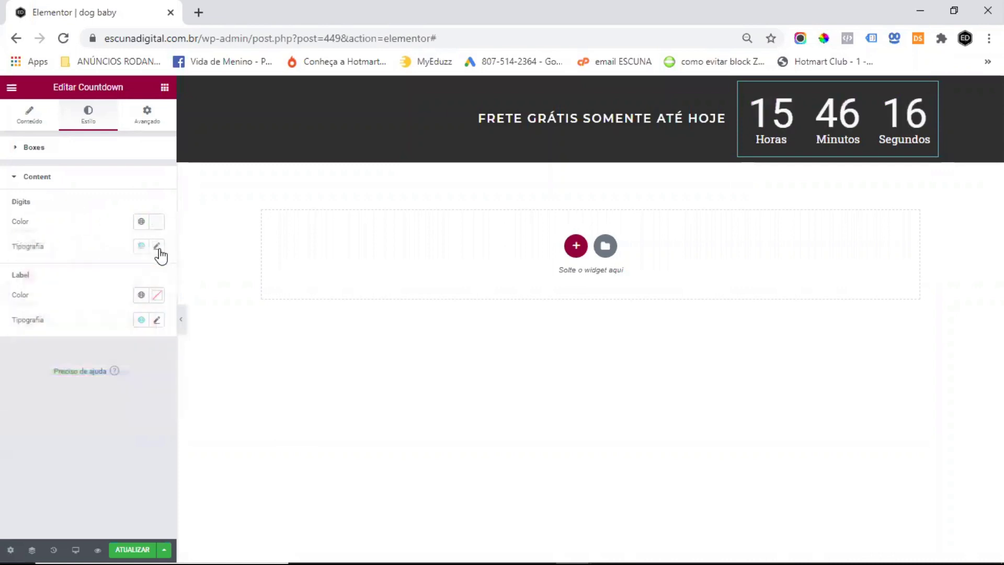
click(157, 246)
click(108, 305)
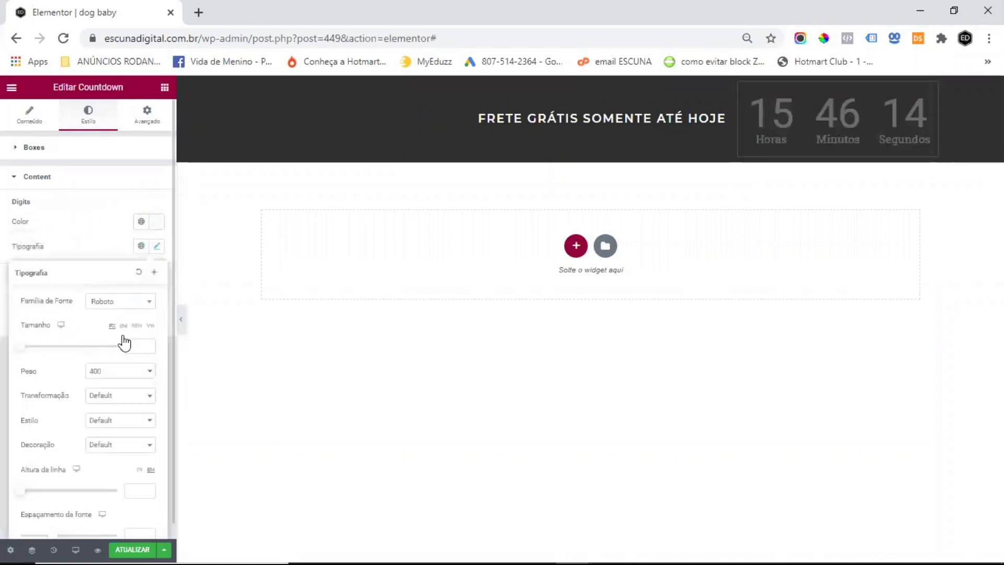
text(mont)
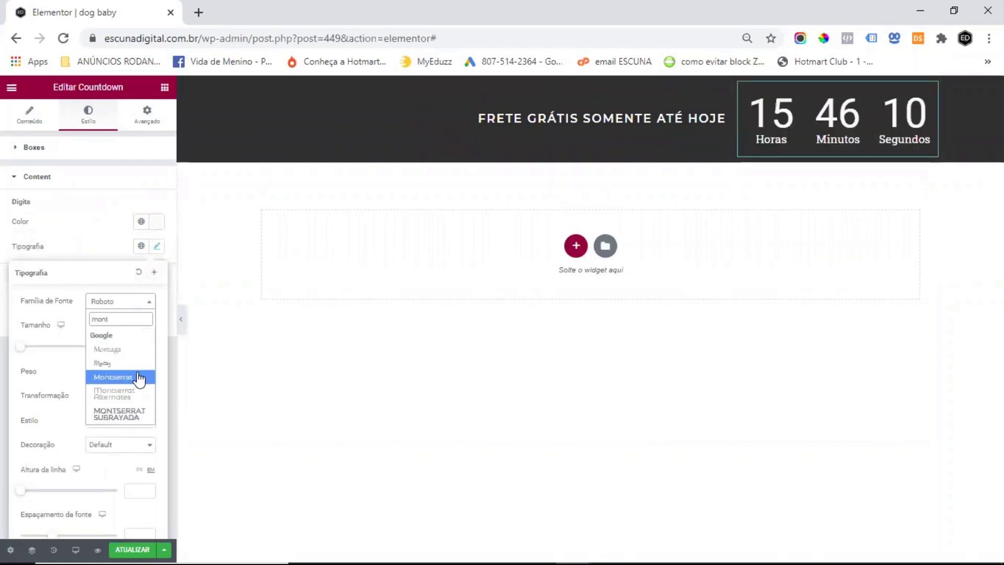
click(135, 377)
Step: Set the countdown digits' font size to 18 px and their weight to 600
click(134, 346)
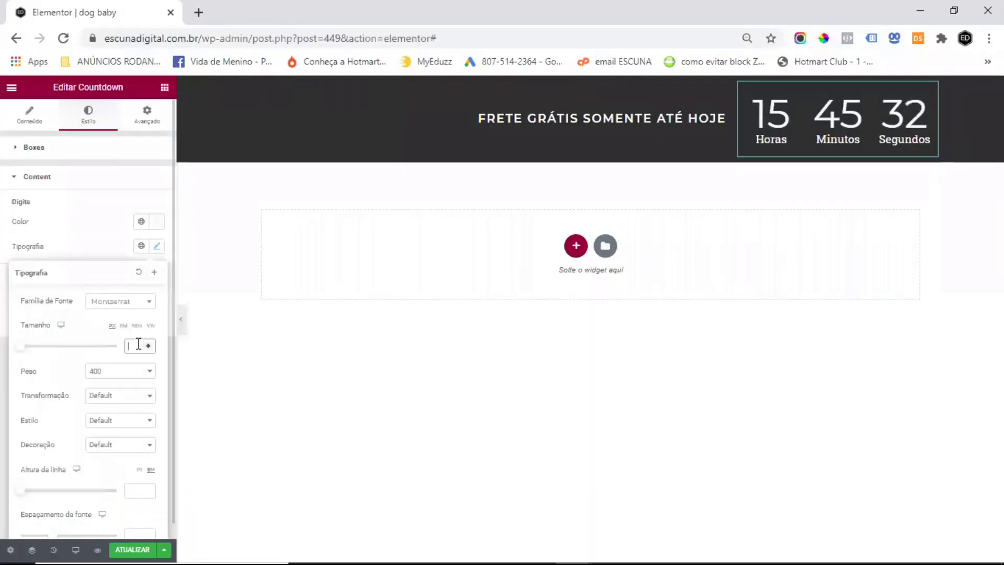
text(15)
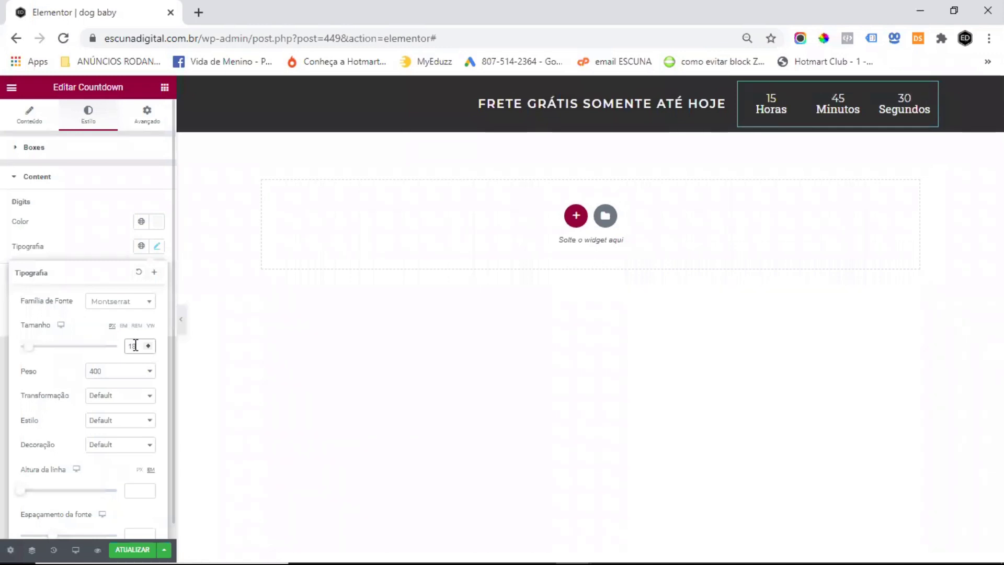
click(110, 373)
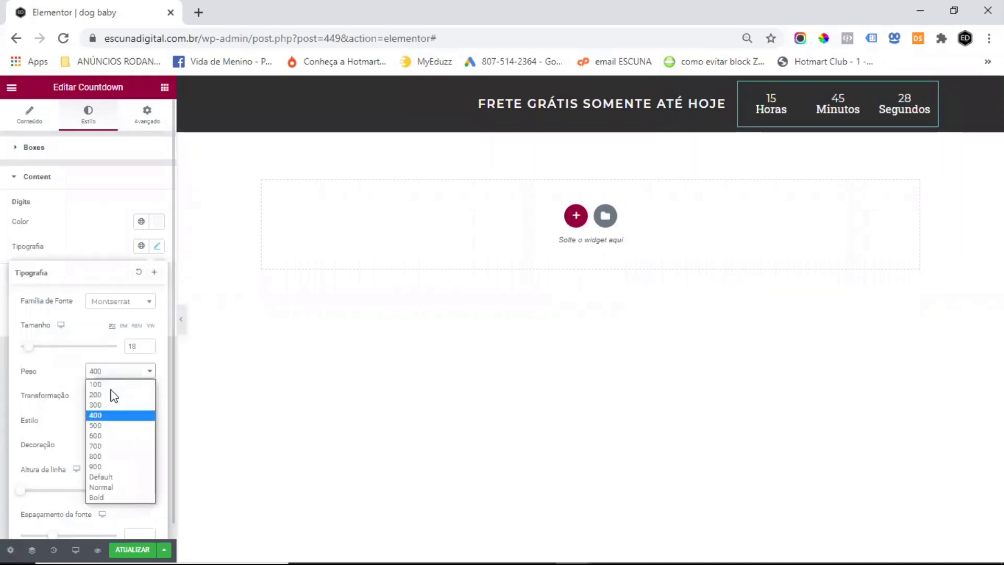
click(115, 437)
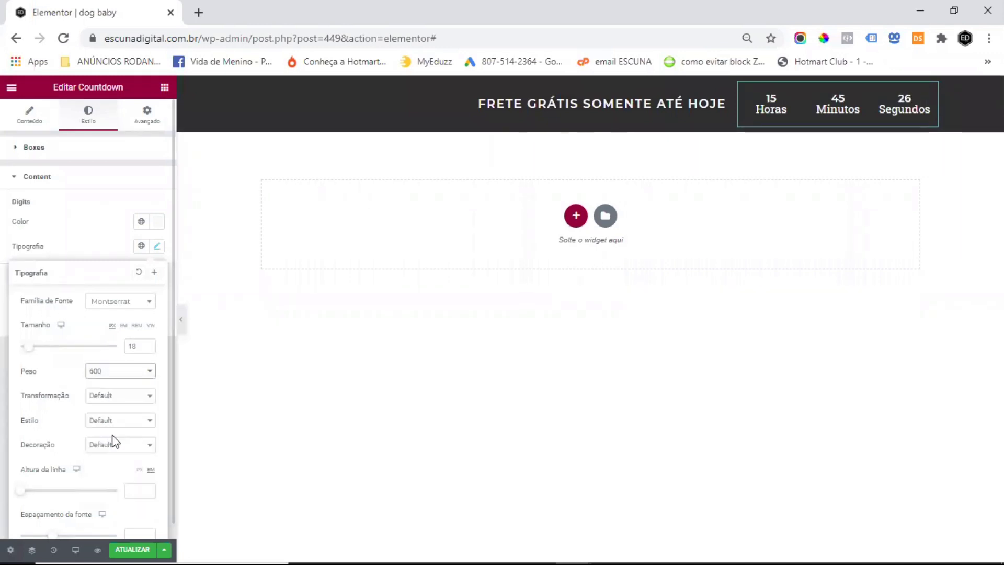
scroll(126, 491, down, 1)
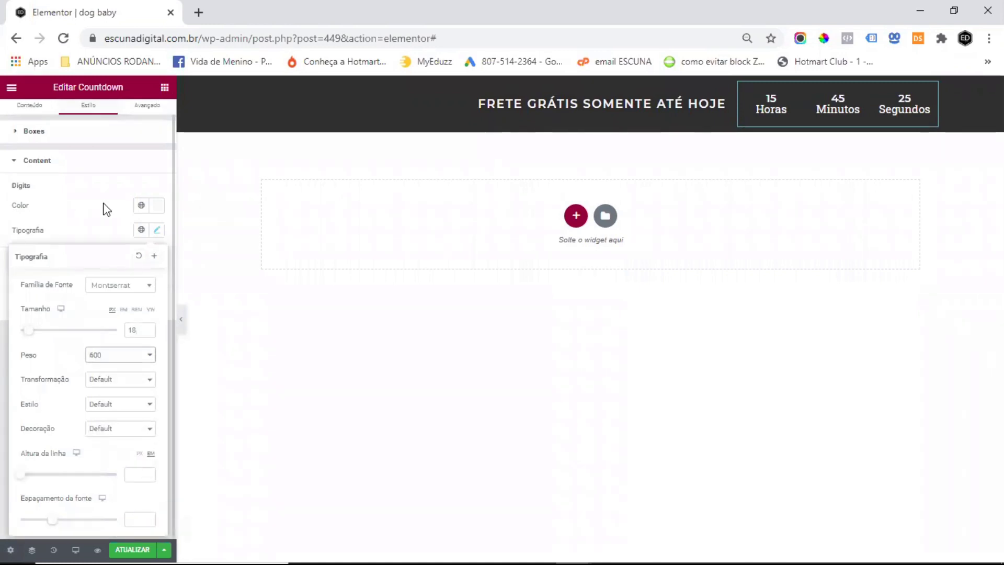
click(82, 228)
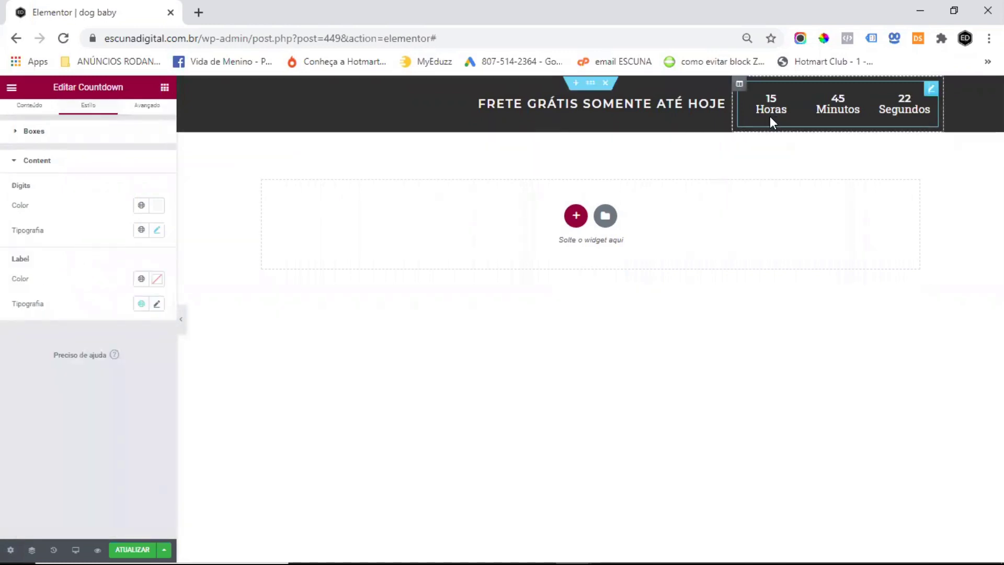
Step: Set the colour of the countdown's labels to the same off-white as its digits
click(157, 279)
double_click(40, 459)
text(#ffffff)
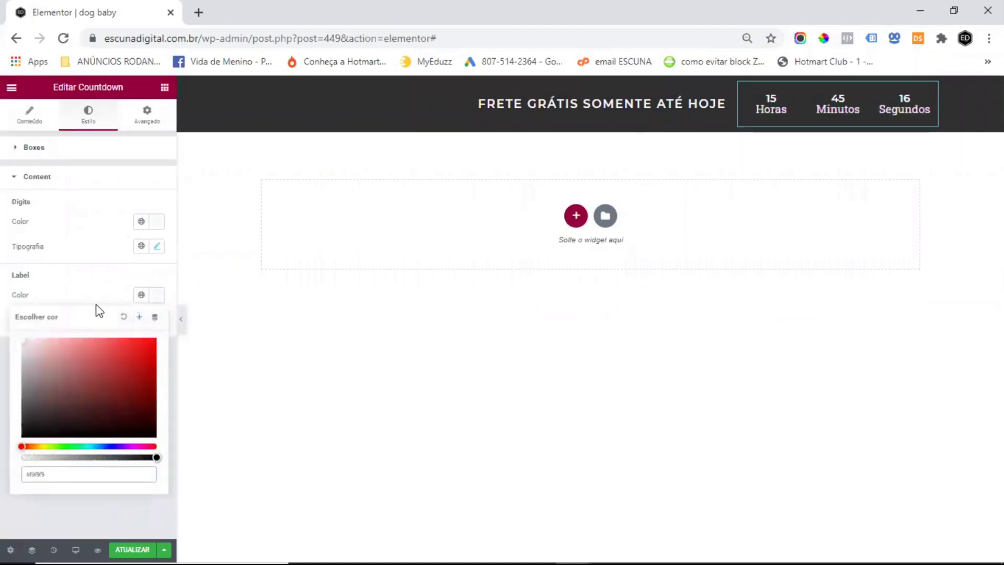
click(84, 282)
Step: Set the countdown labels' font size to 10 px and their font family to Montserrat
click(157, 322)
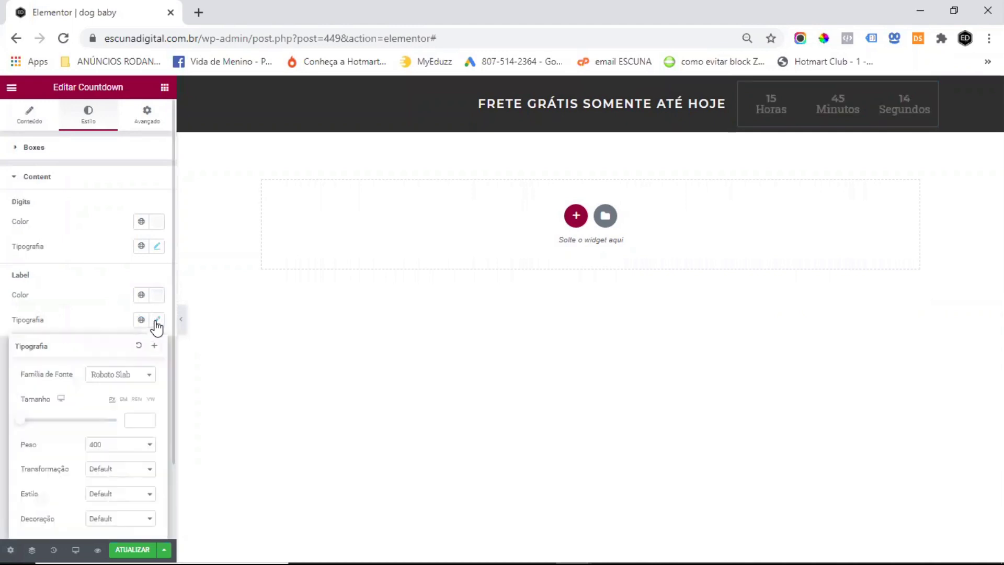
click(135, 418)
text(10)
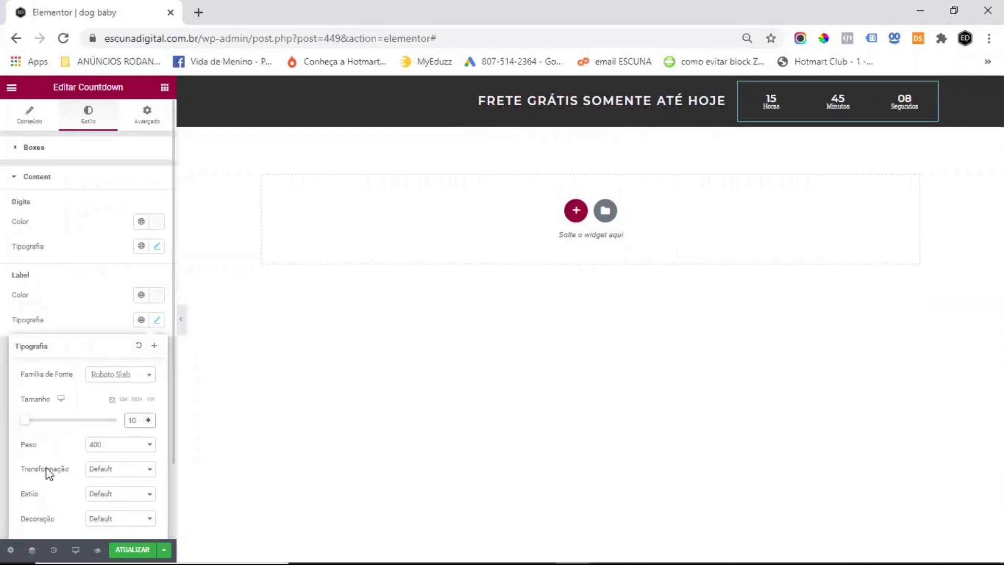
click(120, 375)
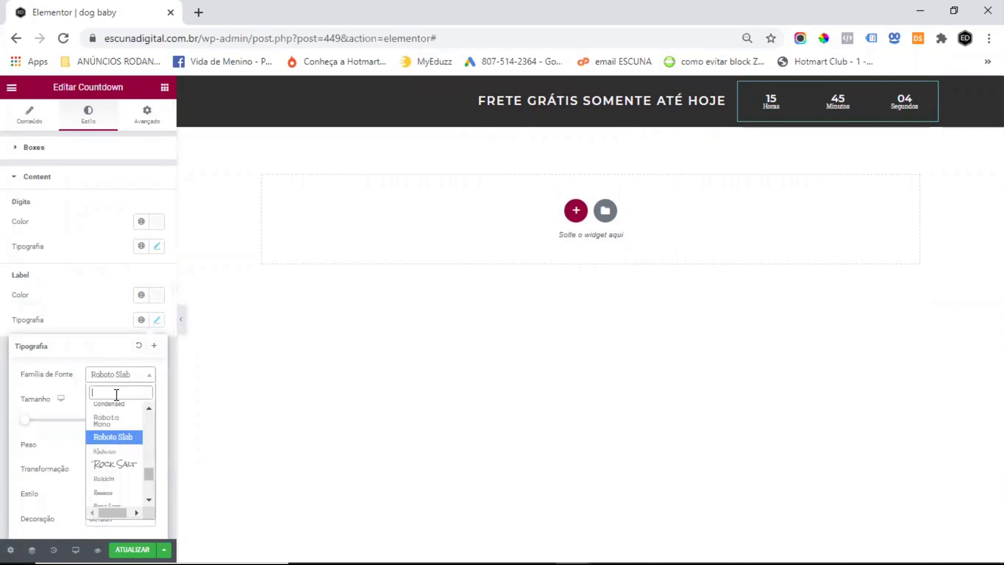
text(mont)
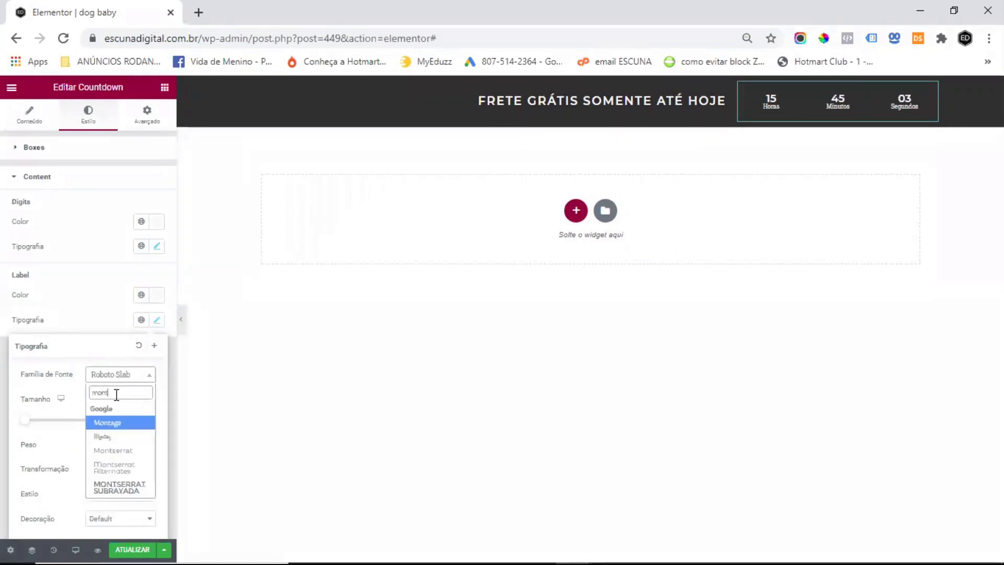
click(142, 456)
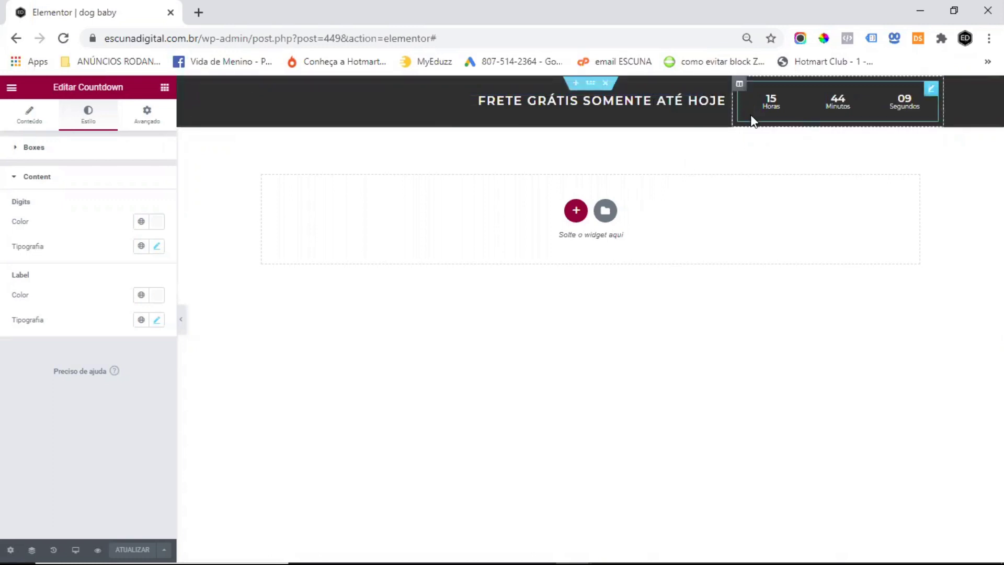
Step: Unlink the countdown's margin and padding values and set its right margin to 150 px
click(148, 120)
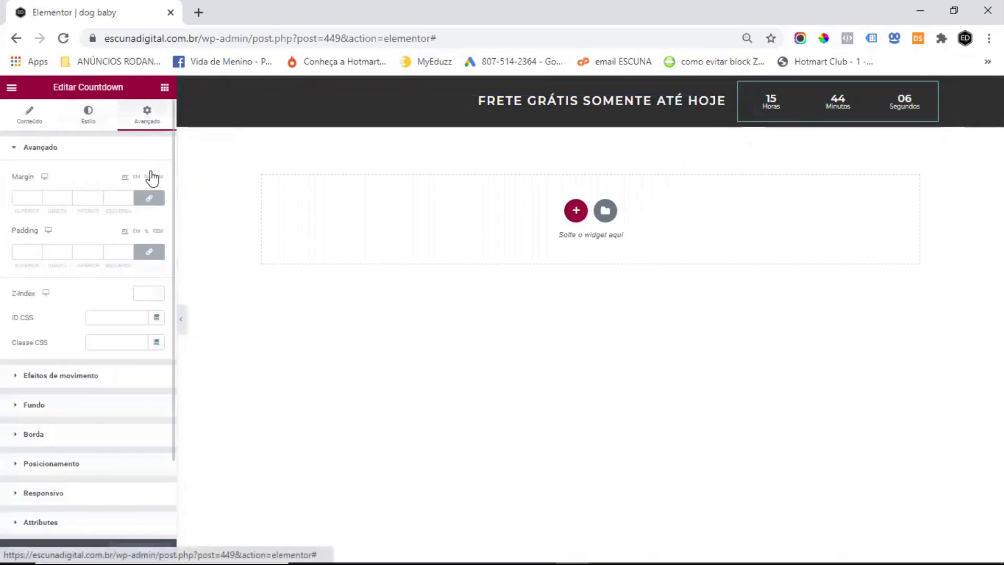
click(148, 201)
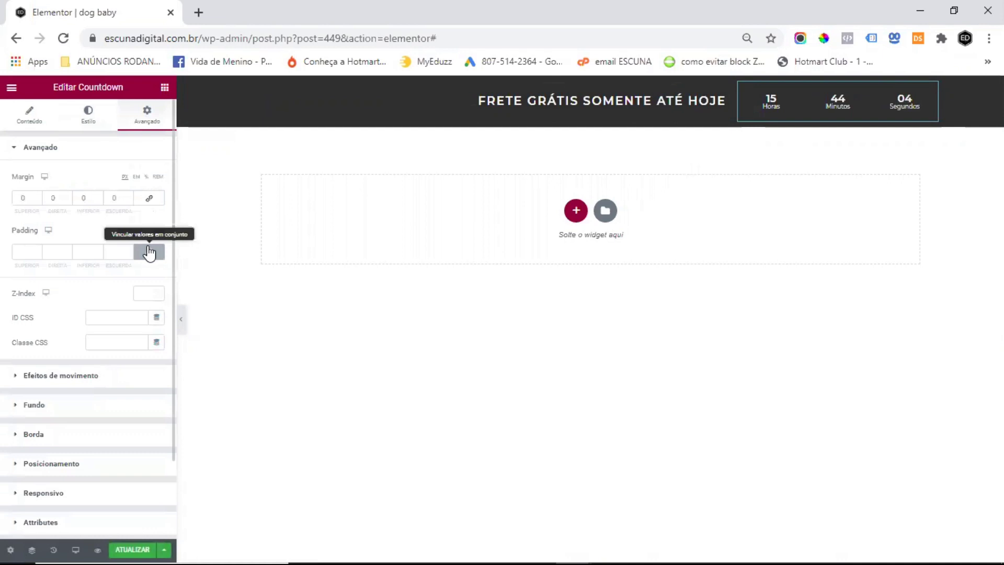
click(151, 256)
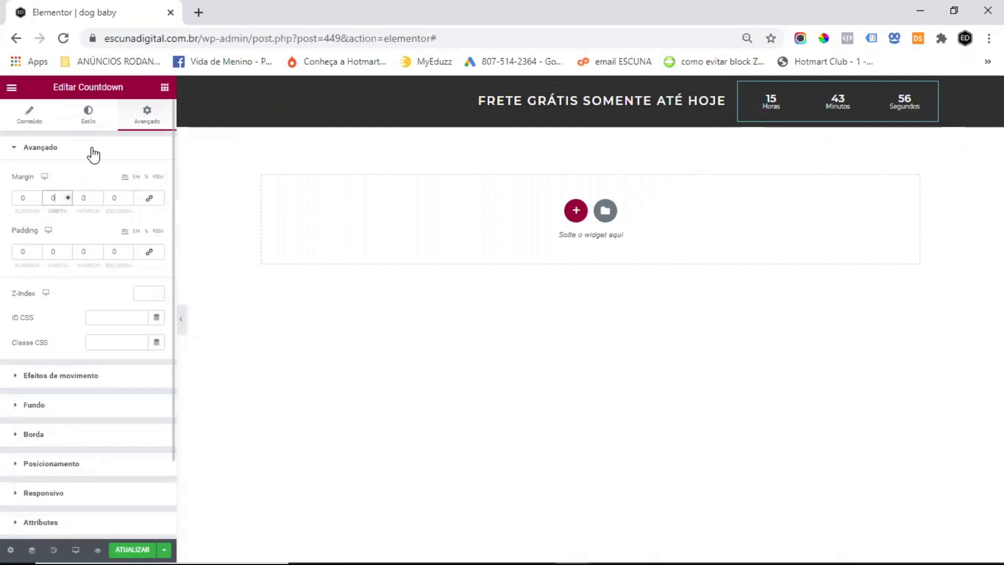
text(150)
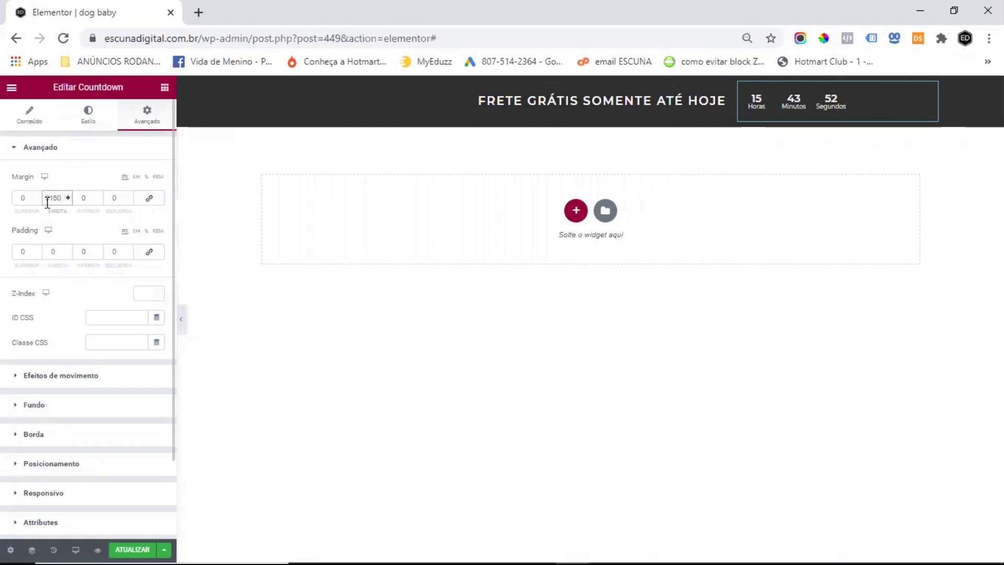
drag(52, 195, 40, 197)
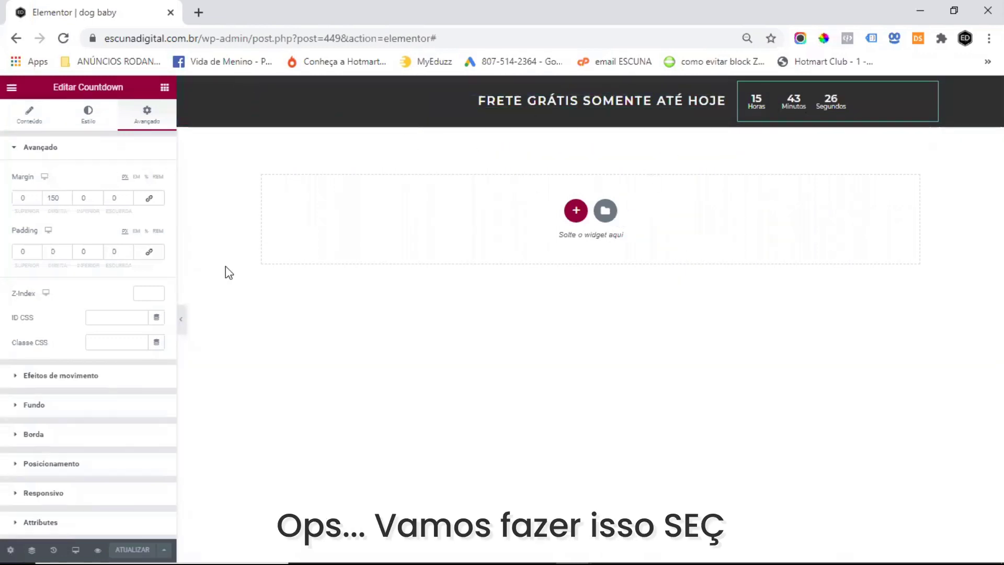
Step: In the mobile view, set the free-shipping title's font size to 16 px and its letter spacing to 1
click(76, 546)
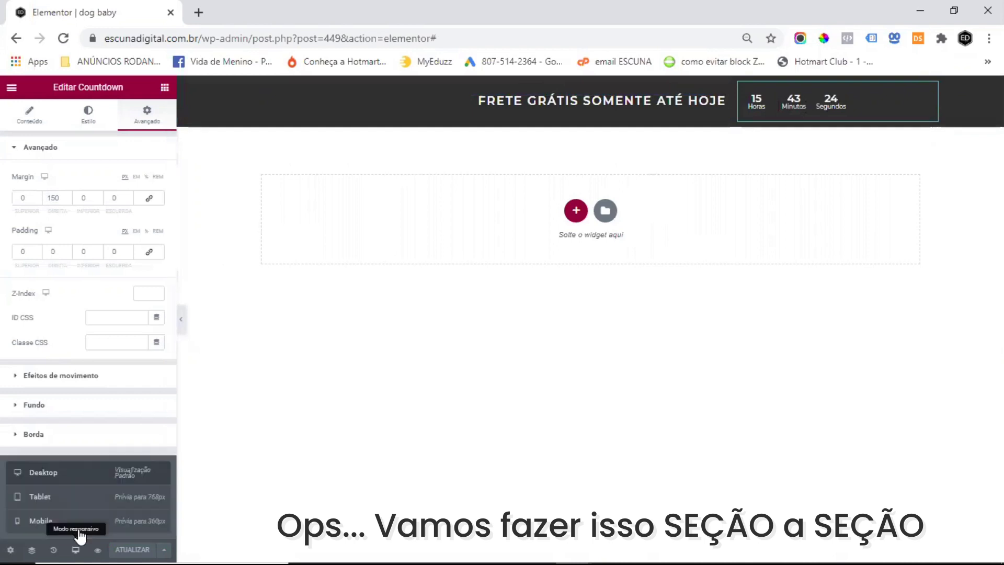
click(29, 521)
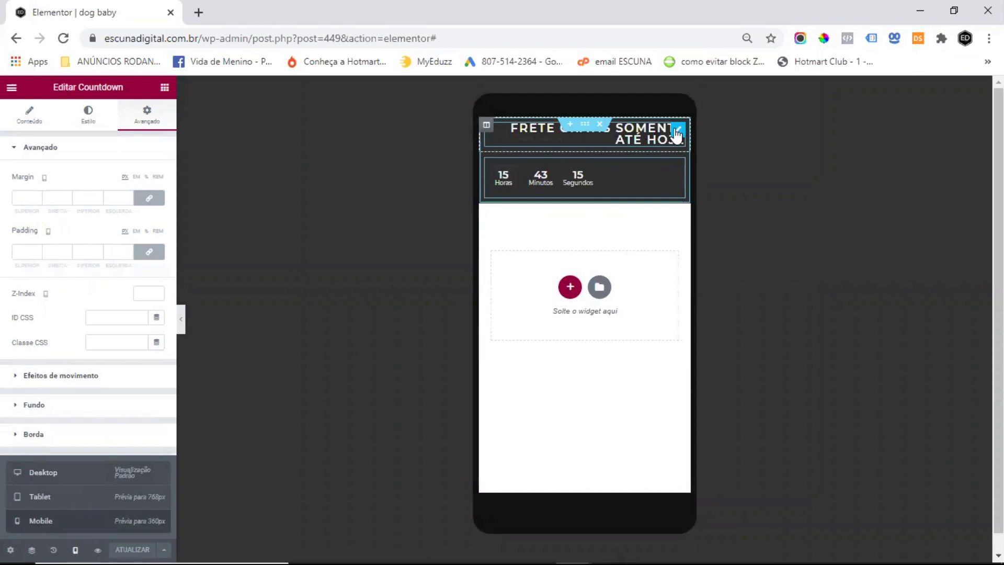
click(678, 131)
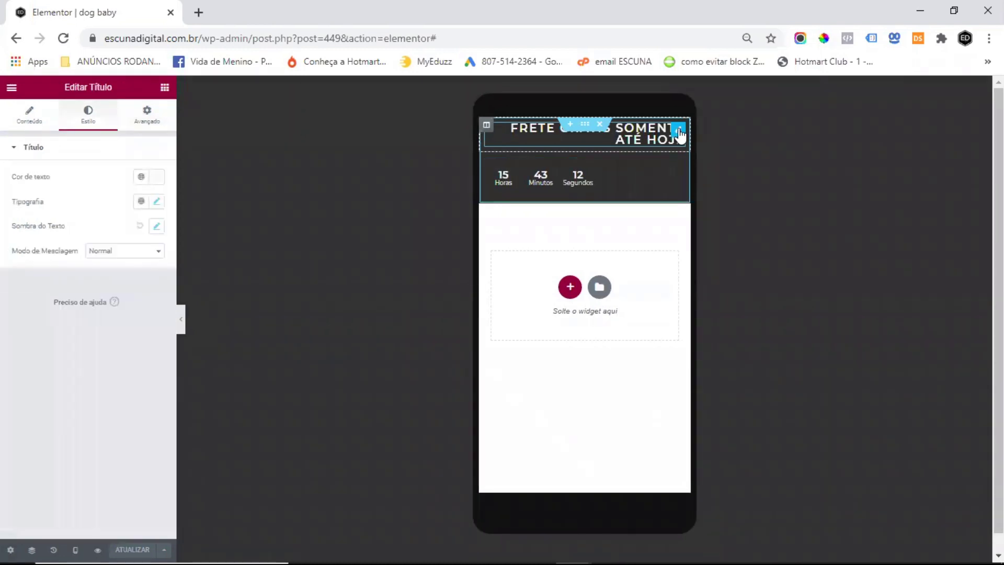
click(157, 202)
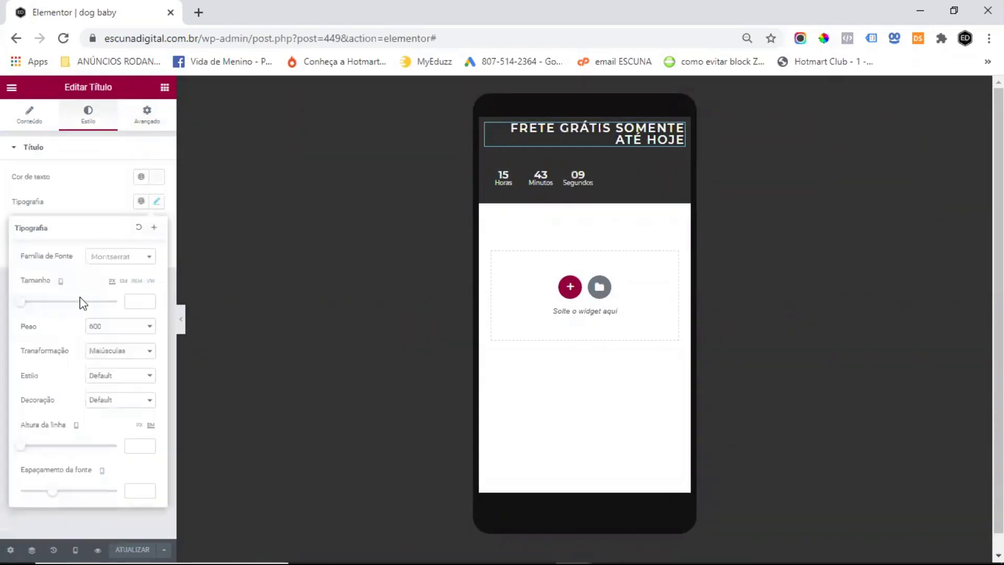
drag(21, 302, 26, 303)
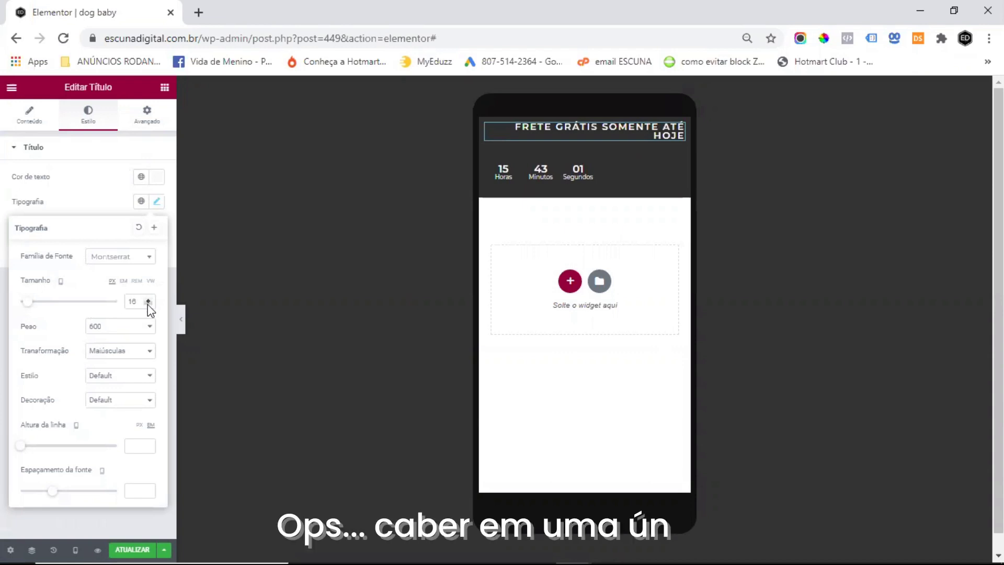
click(138, 492)
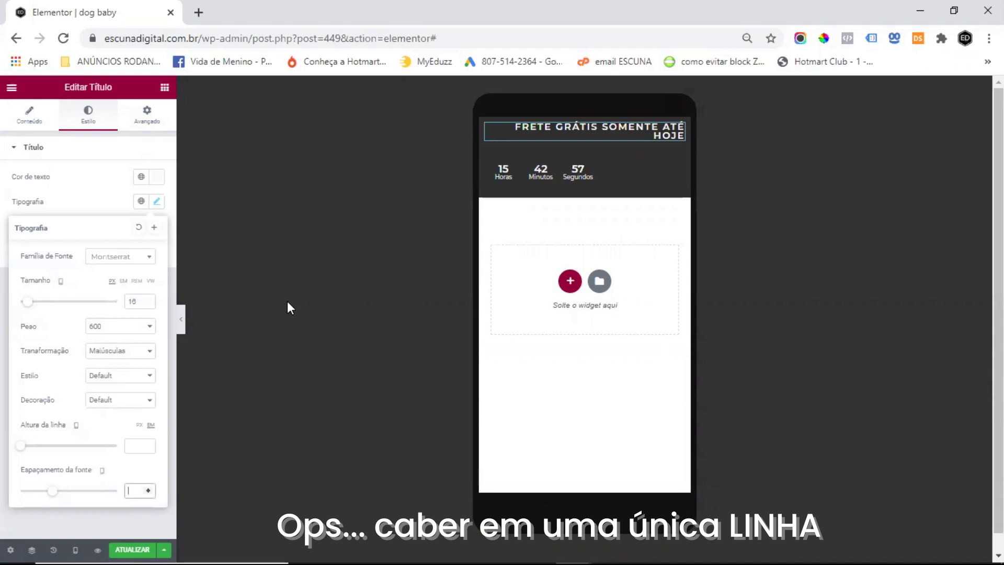
text(1)
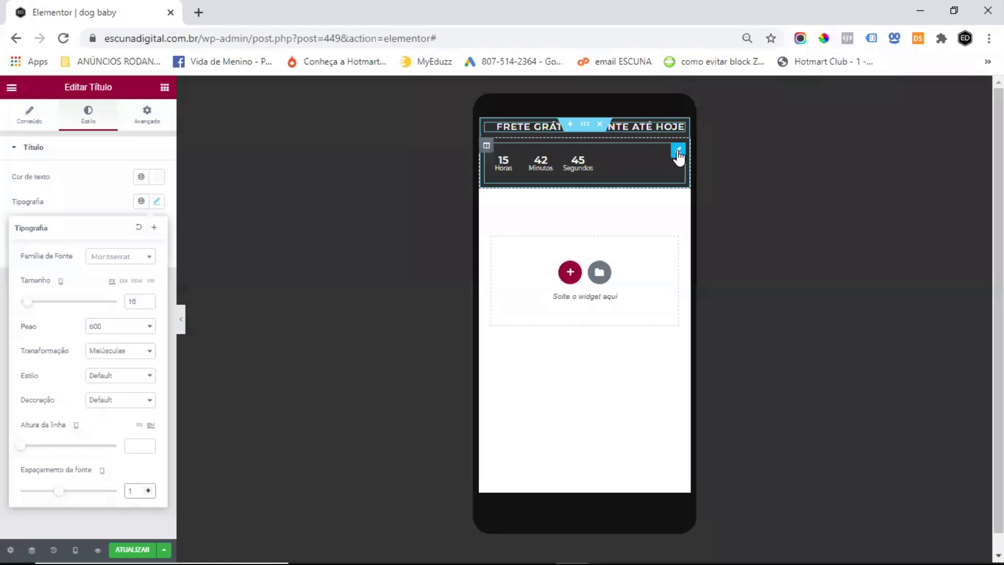
Step: Unlink the countdown's mobile margin and padding values and set them all to 0
click(678, 151)
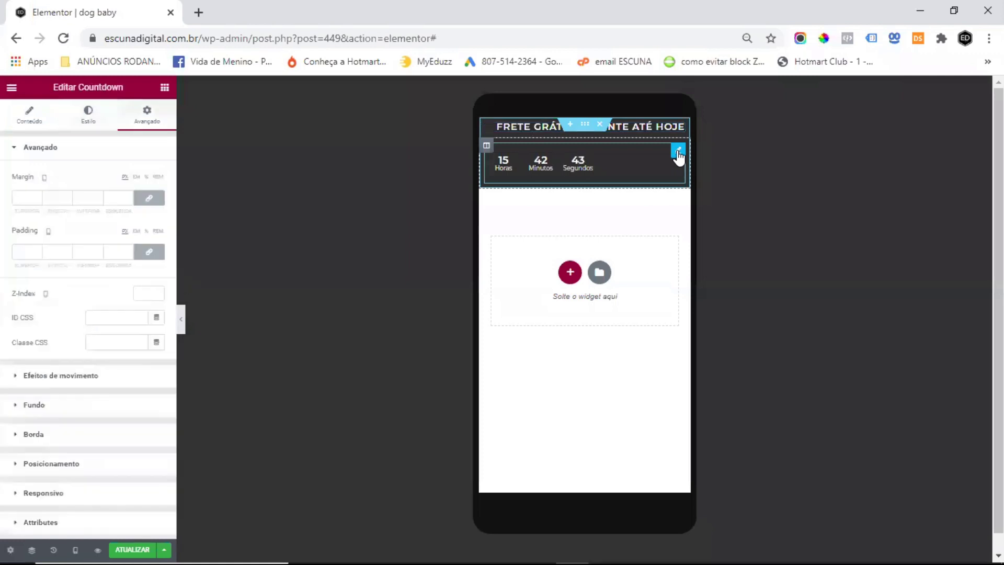
click(35, 121)
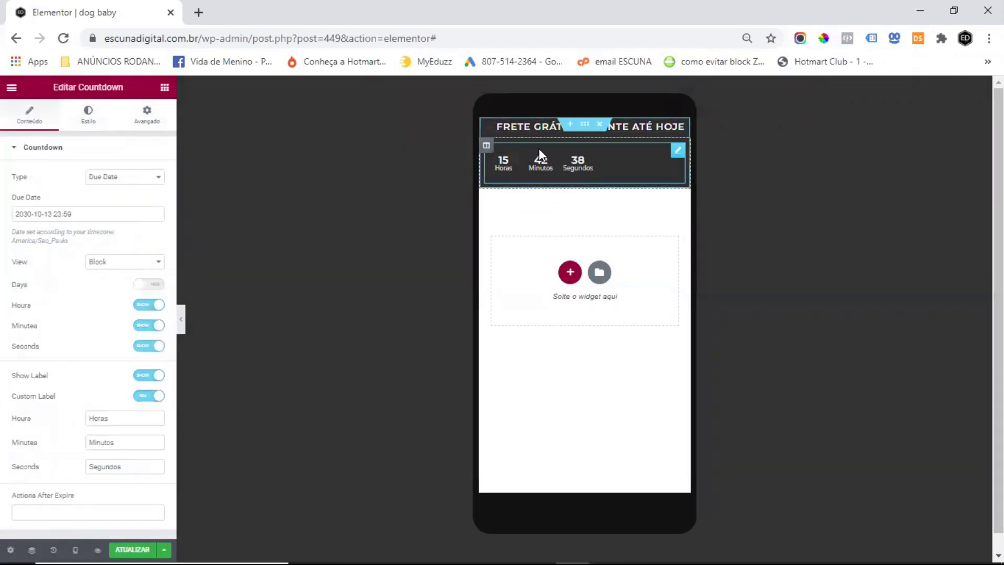
click(147, 116)
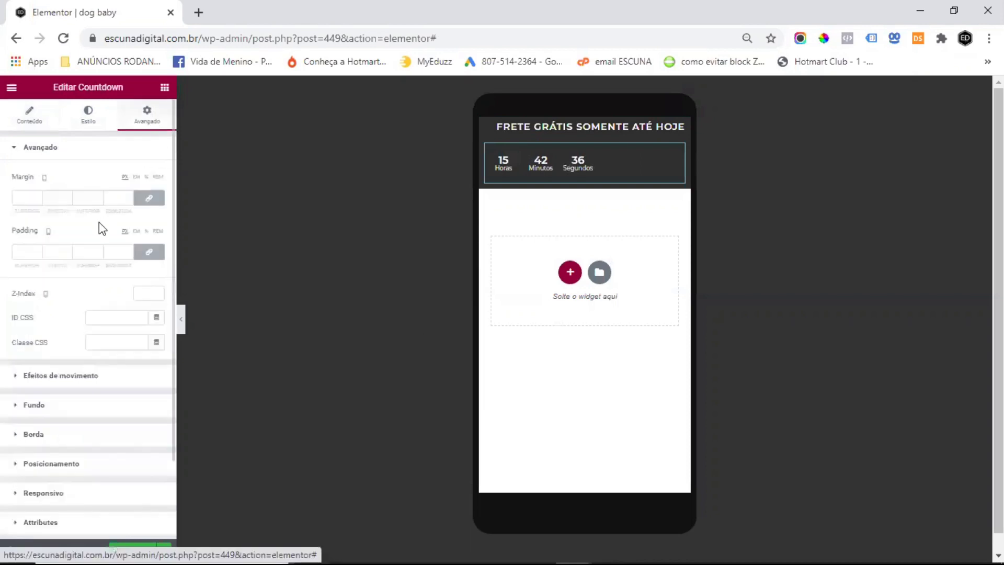
click(149, 198)
click(150, 253)
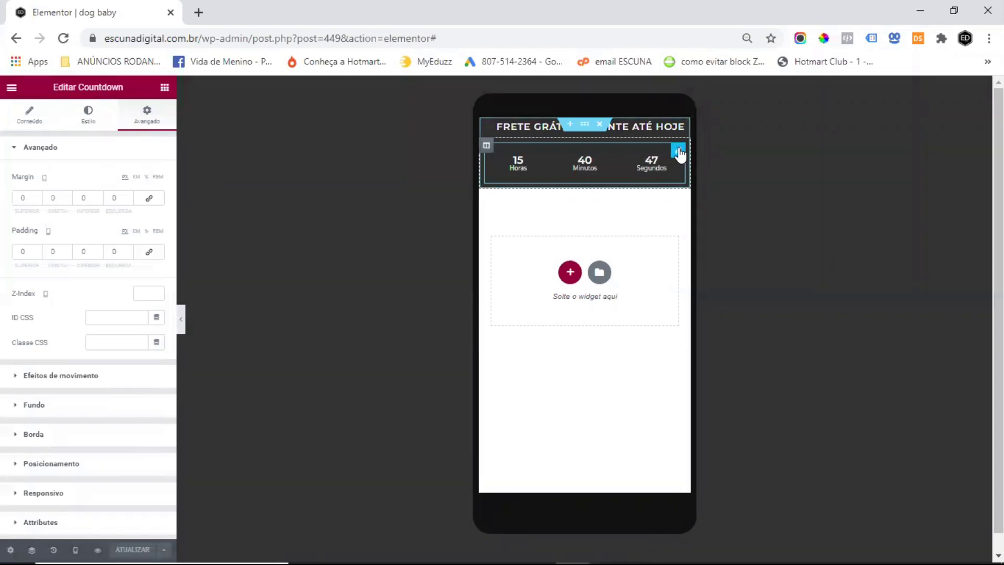
Step: Set the font size of the countdown's digits to 26 px for the mobile view
click(86, 118)
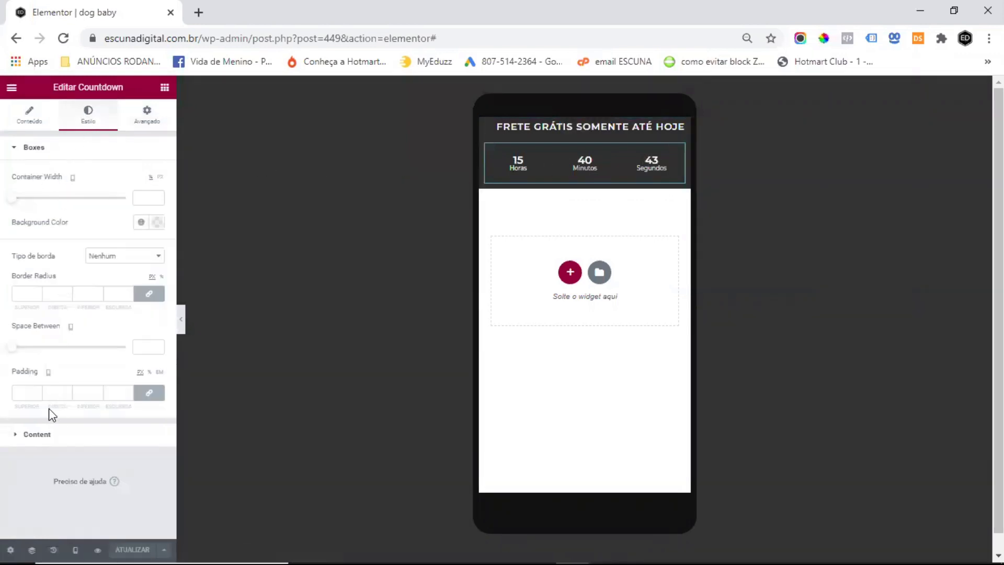
click(42, 435)
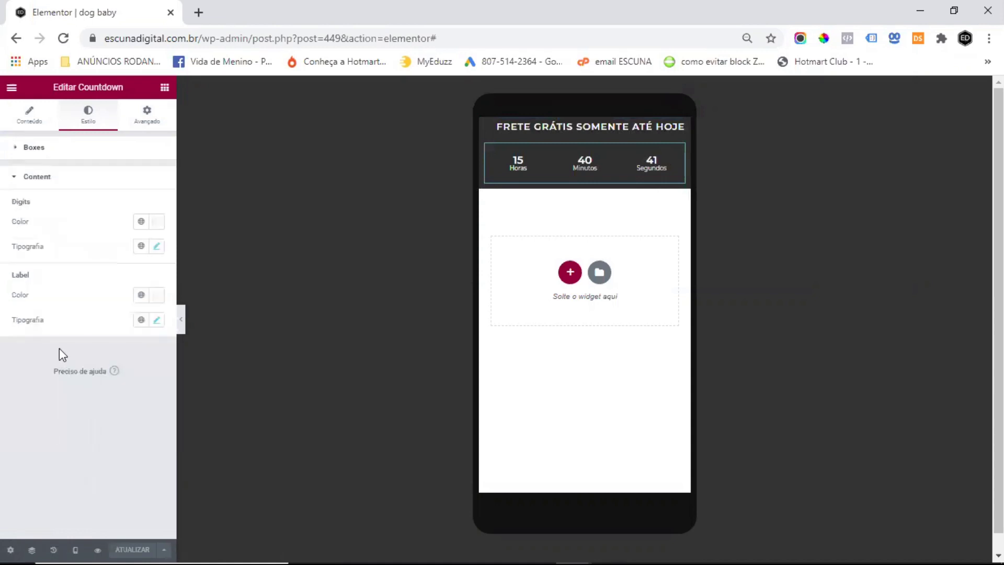
click(156, 246)
click(137, 345)
text(26)
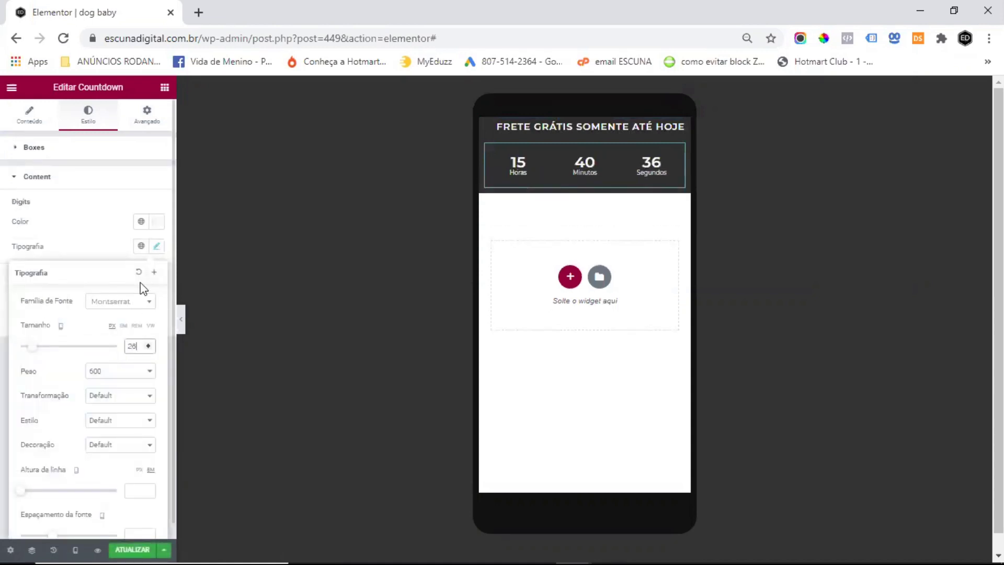
click(157, 247)
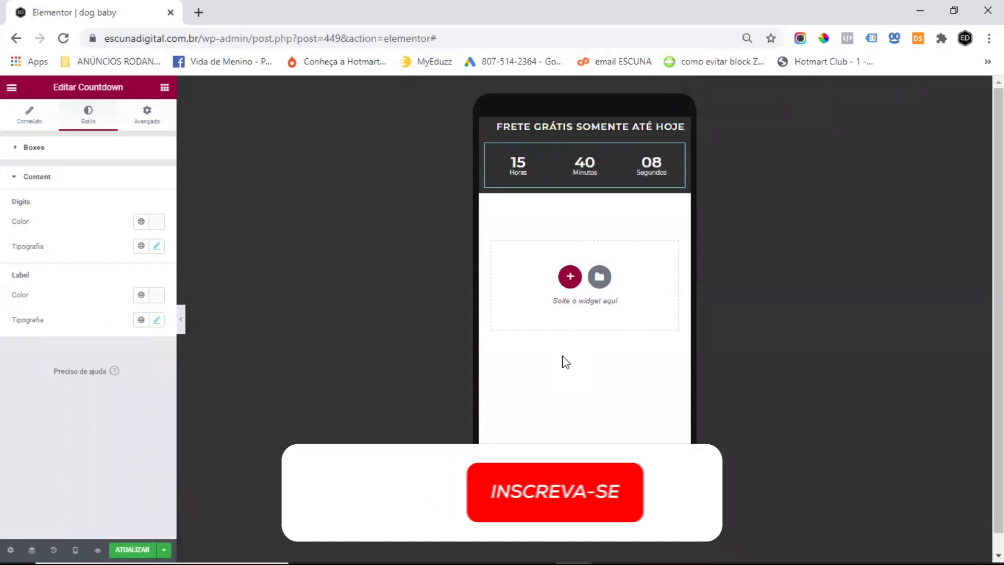
Step: Set the font size of the countdown's labels to 12 px for the mobile view
click(156, 320)
click(137, 420)
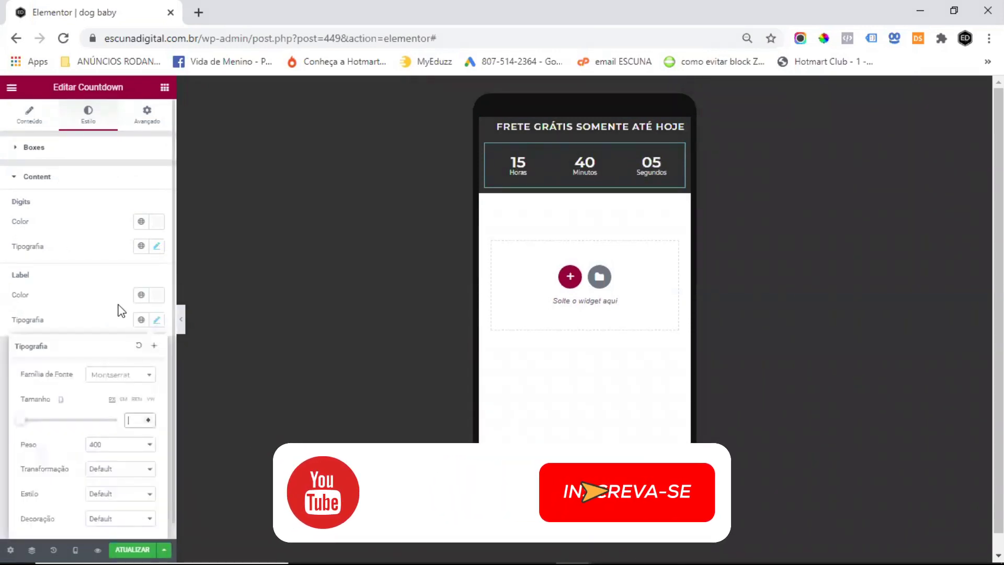
text(12)
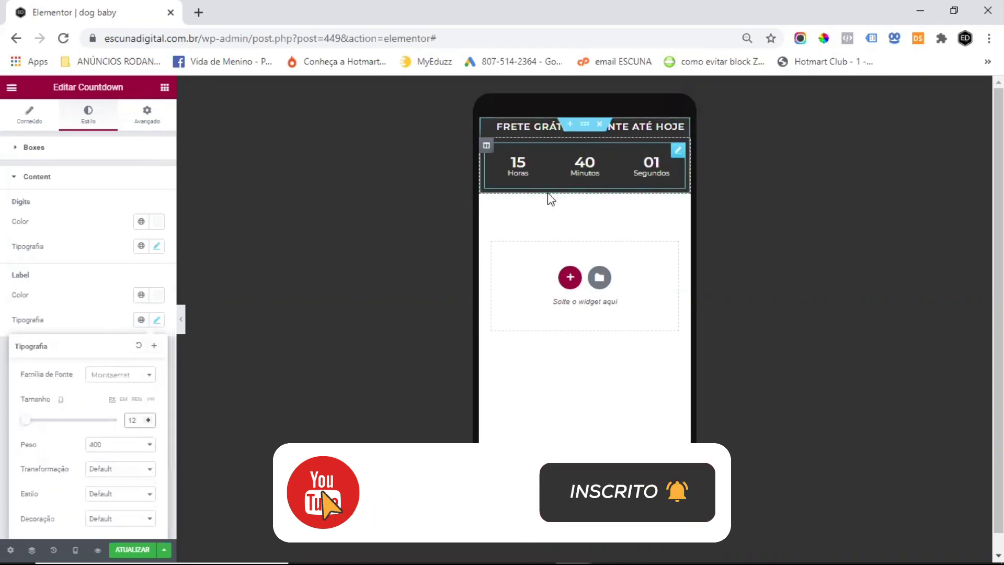
click(33, 177)
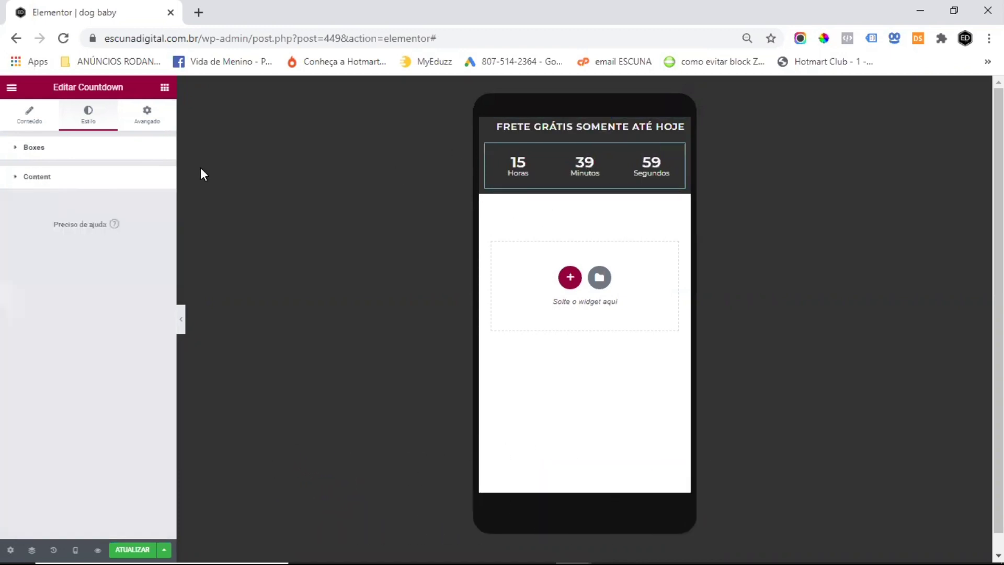
Step: Set the countdown boxes' mobile container width to 0 and the space between them to 20
click(36, 151)
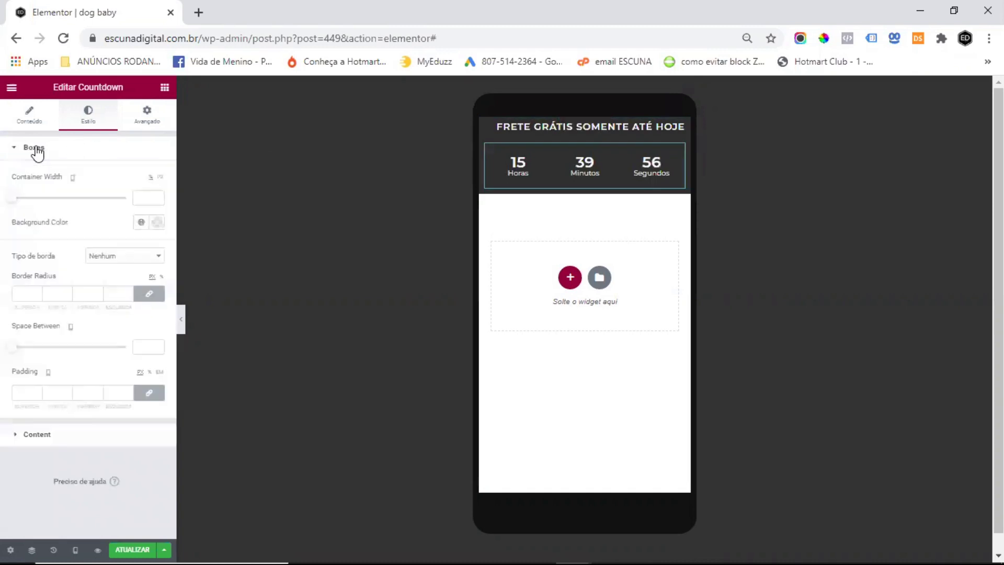
click(11, 199)
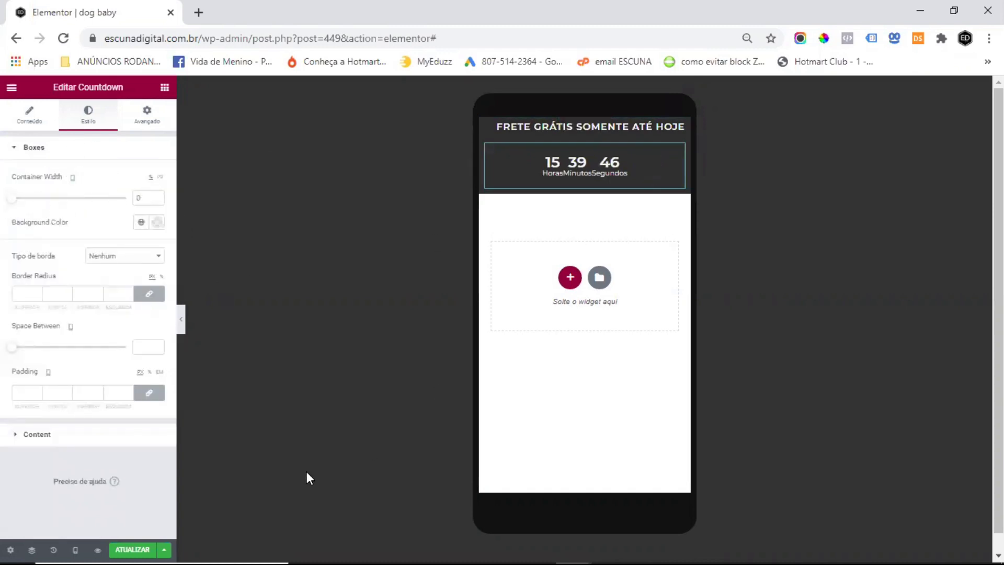
click(10, 346)
drag(13, 345, 32, 349)
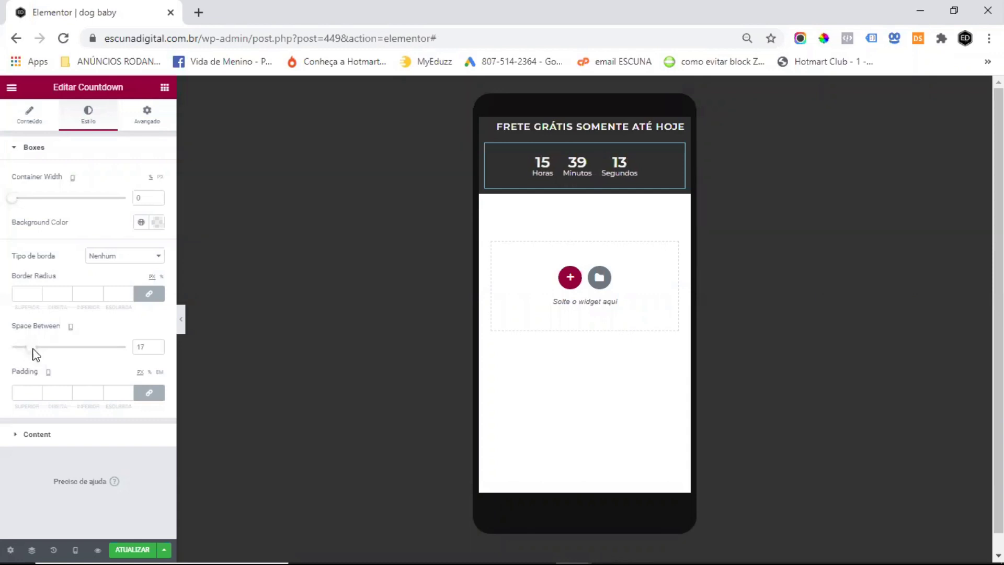
click(157, 345)
click(157, 344)
click(156, 345)
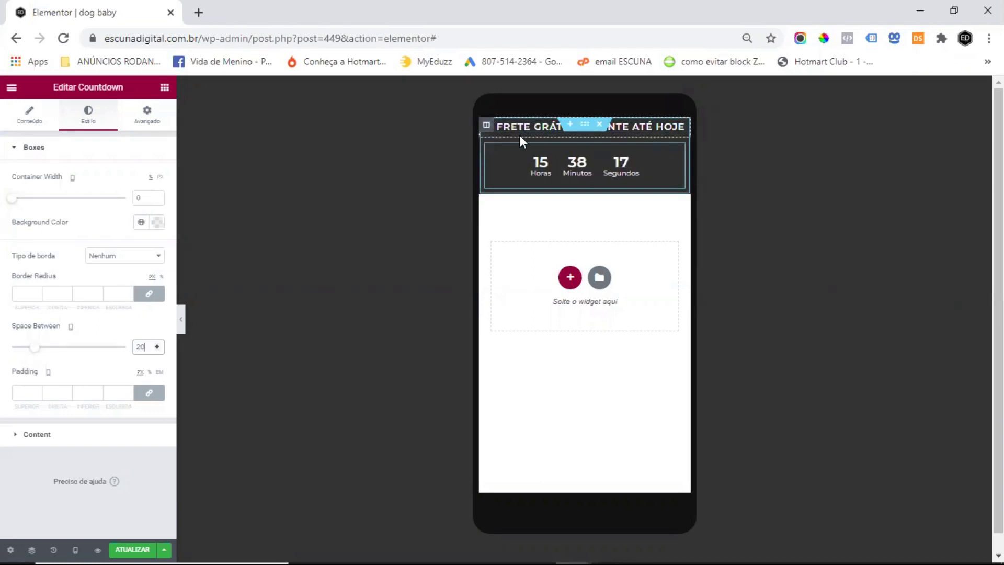
Step: Unlink the title column's mobile margin and padding values, setting the top padding to 20 px and all the others to 0
click(519, 135)
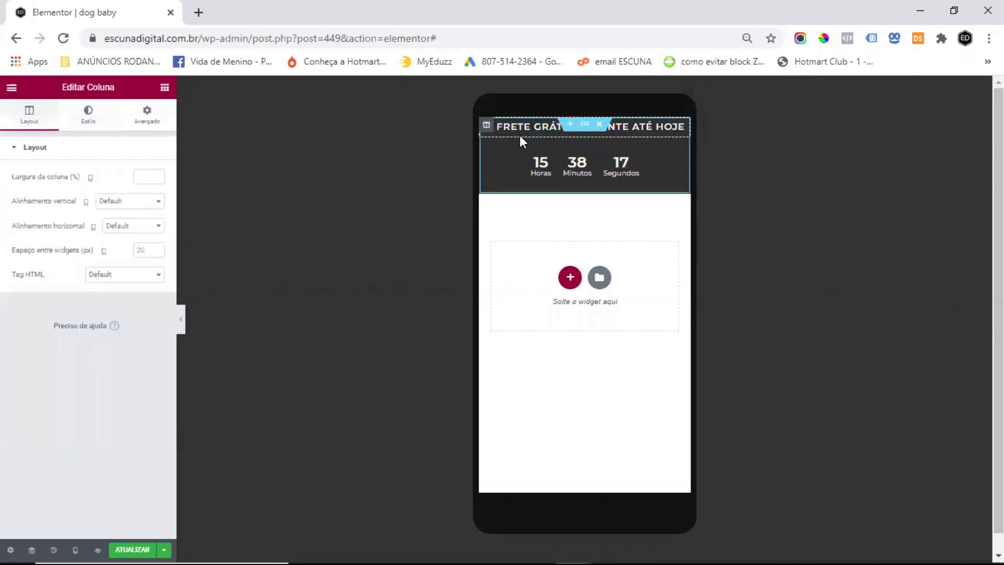
click(149, 116)
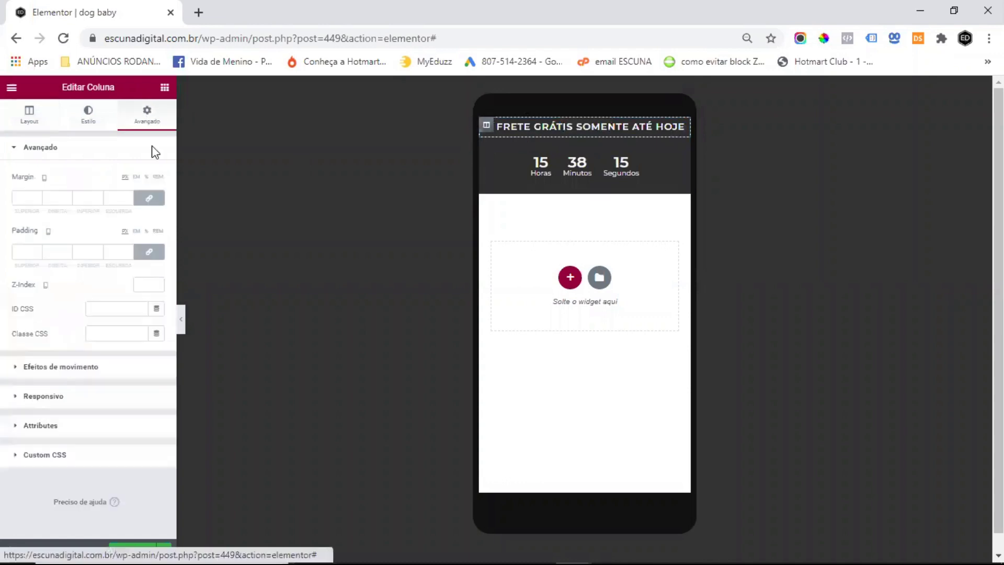
click(149, 198)
click(149, 252)
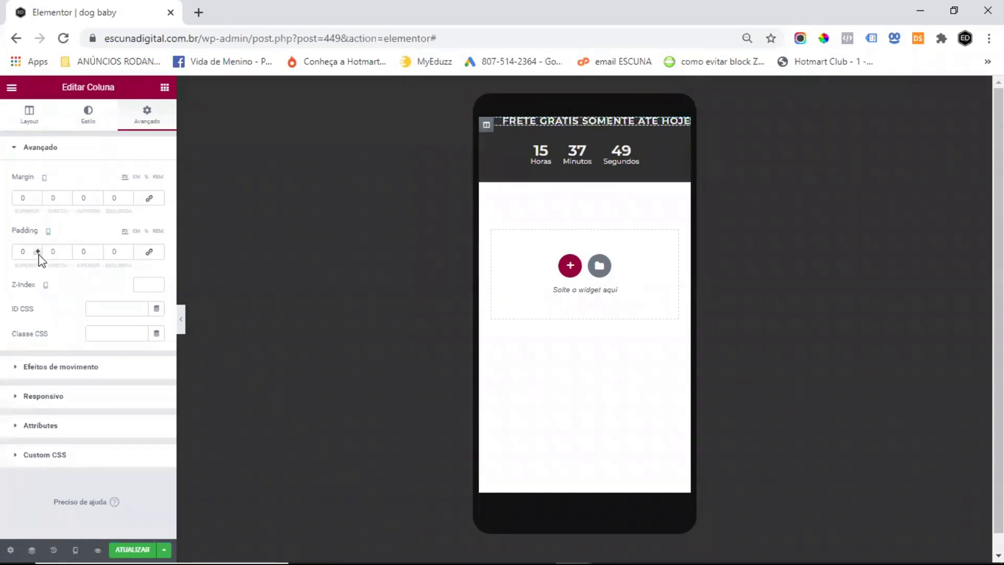
click(19, 249)
text(2)
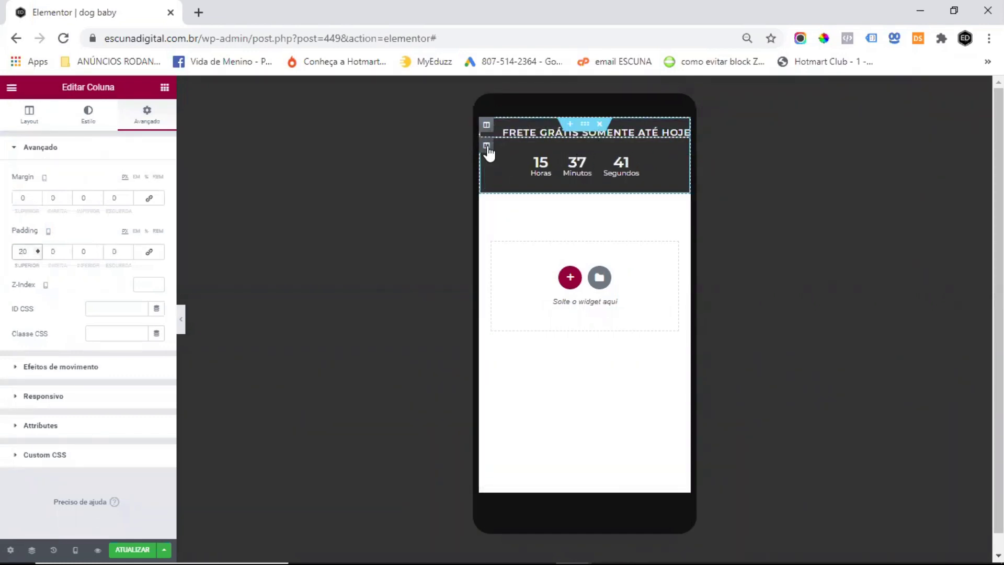
Step: Unlink the countdown column's mobile margin and padding values and leave them all at 0
click(487, 146)
click(147, 114)
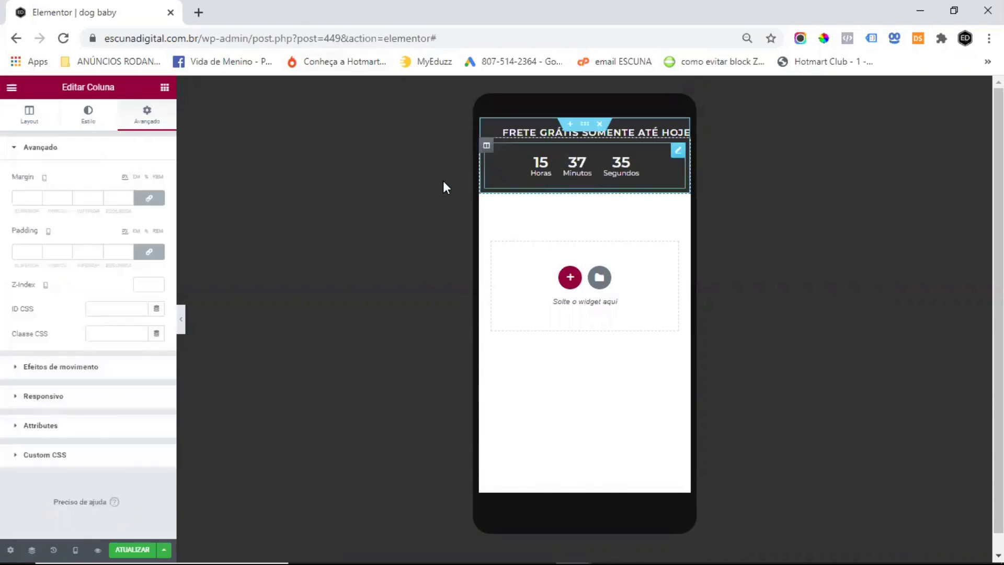
click(149, 198)
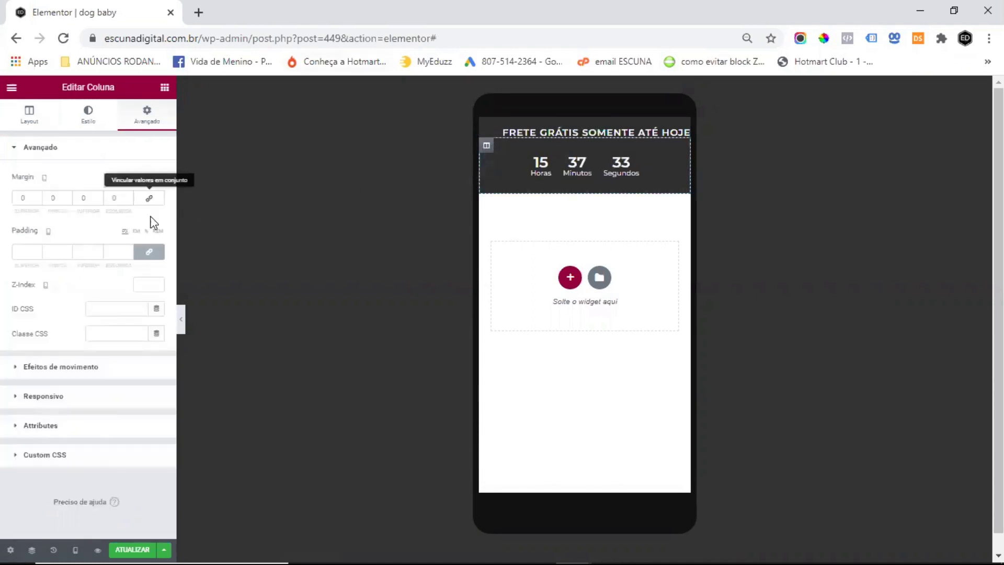
click(150, 252)
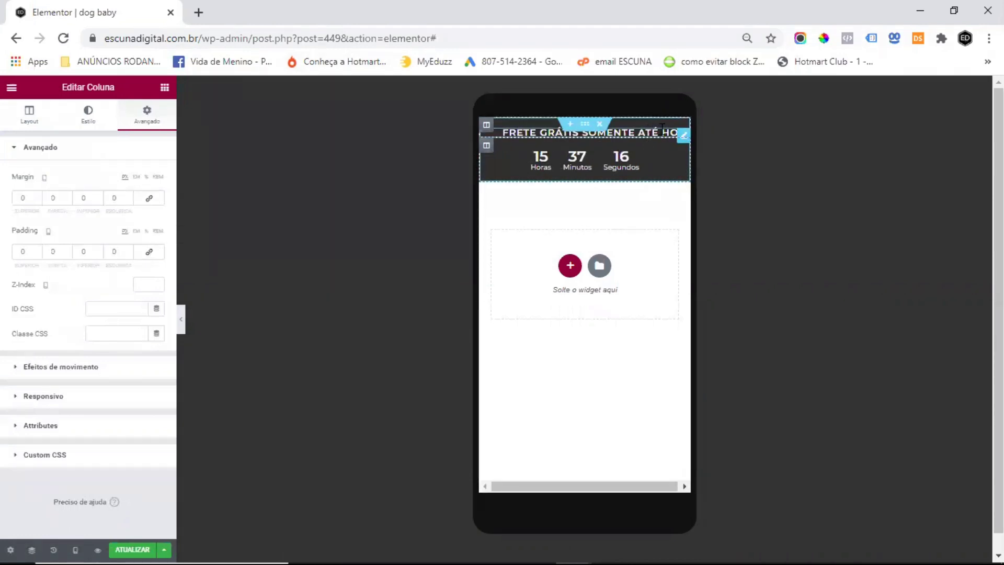
Step: Center the free-shipping title in the mobile view and update the page
click(684, 137)
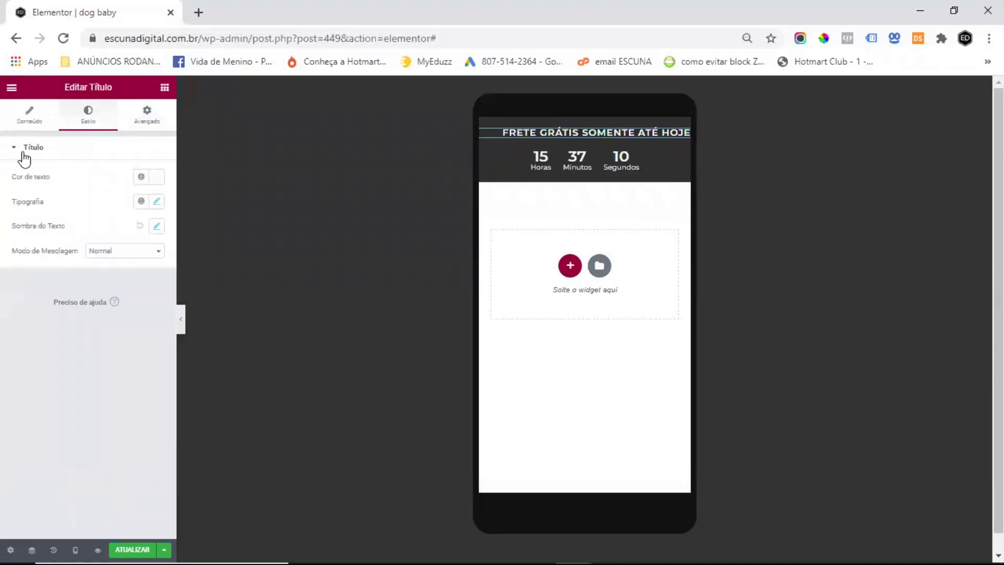
click(29, 131)
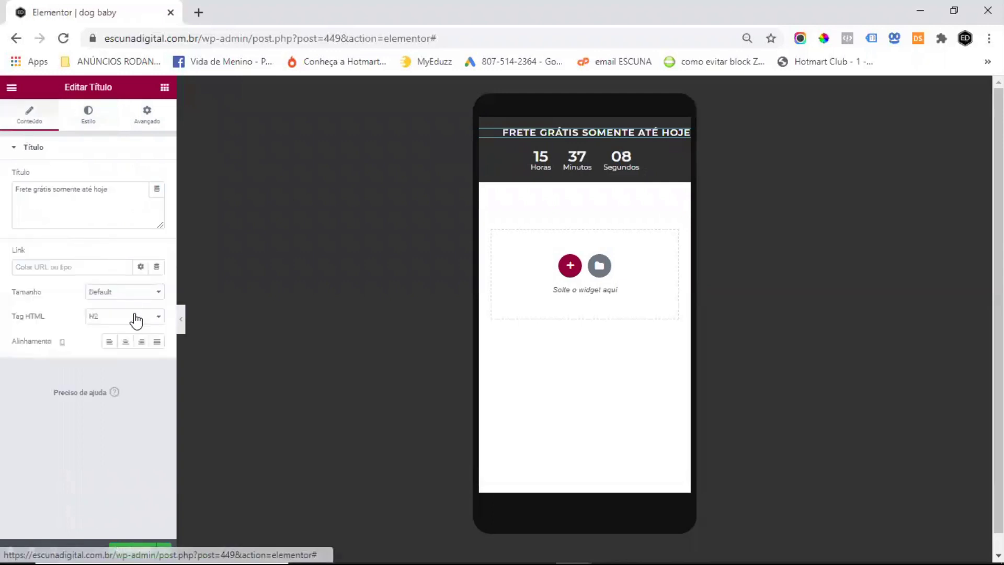
click(125, 343)
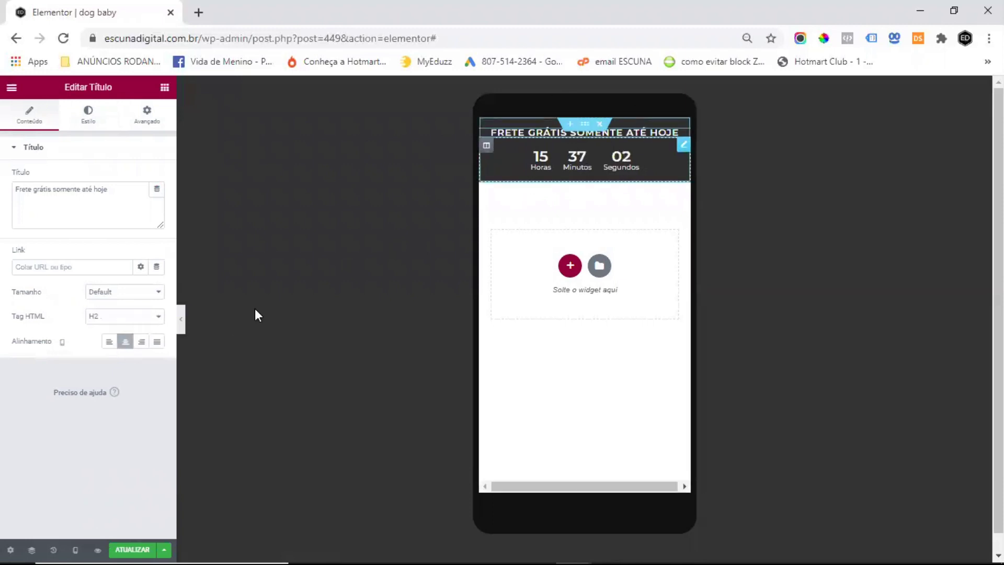
click(131, 549)
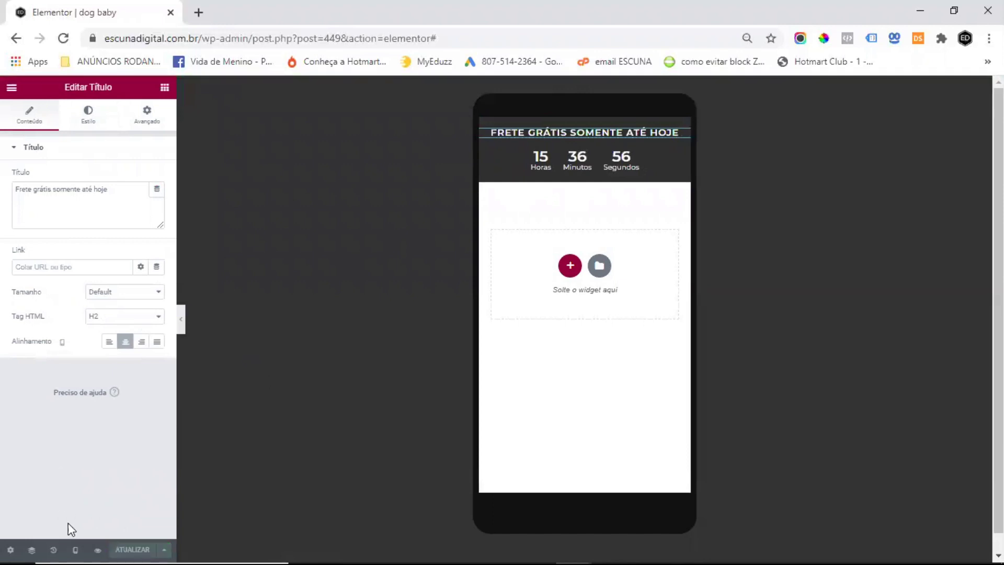
Step: Return to the desktop view, add a one-column section below the header, and place a title widget in it
click(75, 549)
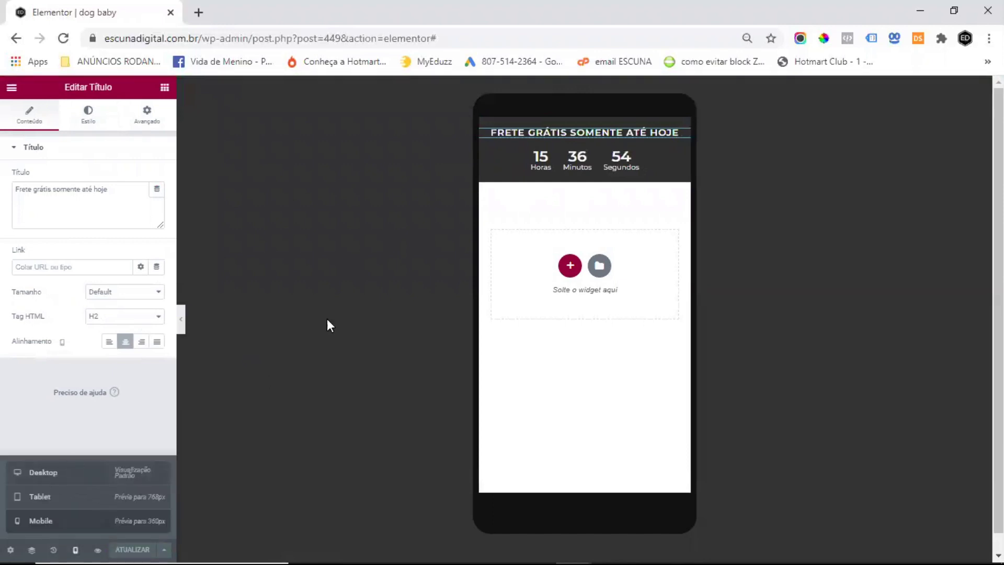
click(52, 472)
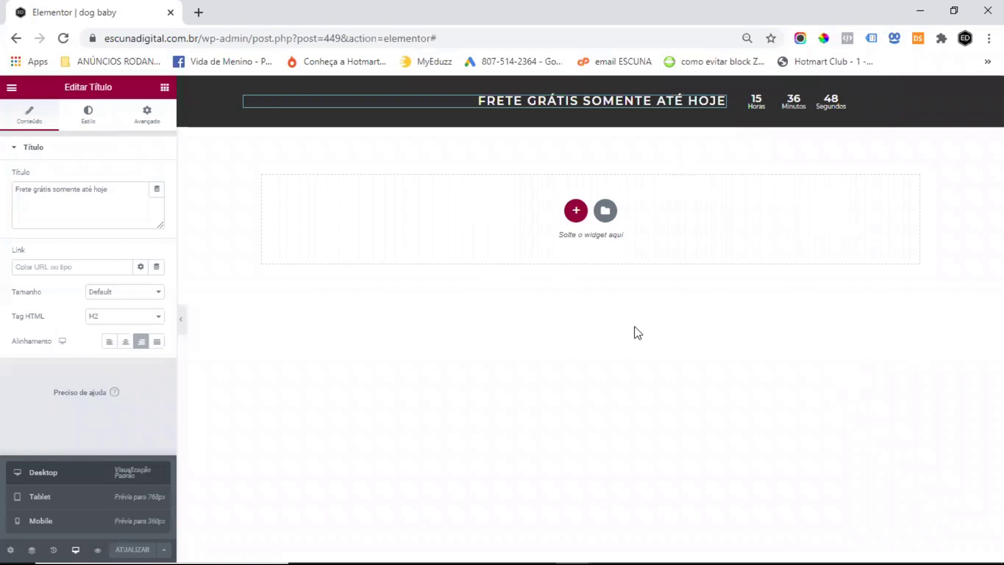
click(575, 210)
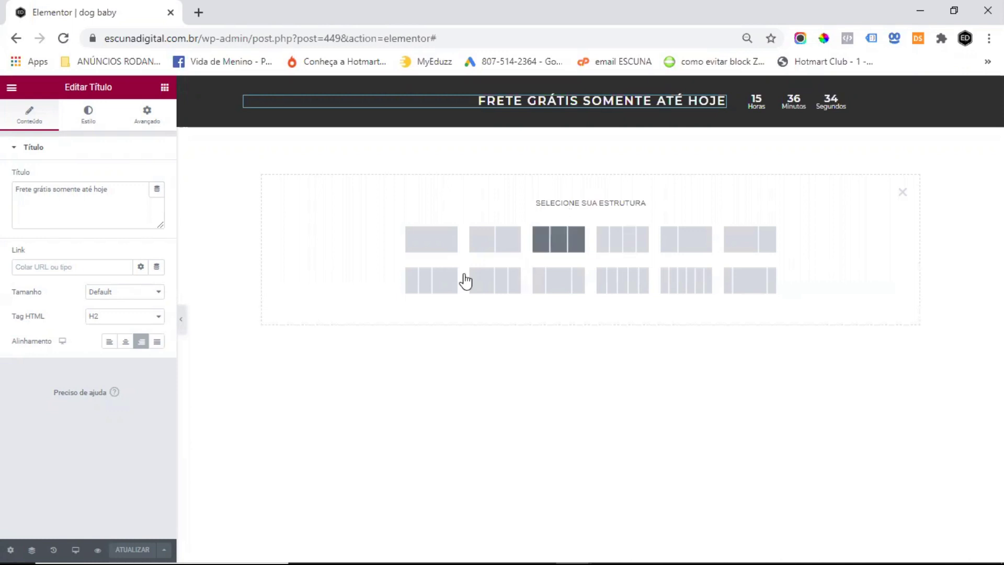
click(434, 246)
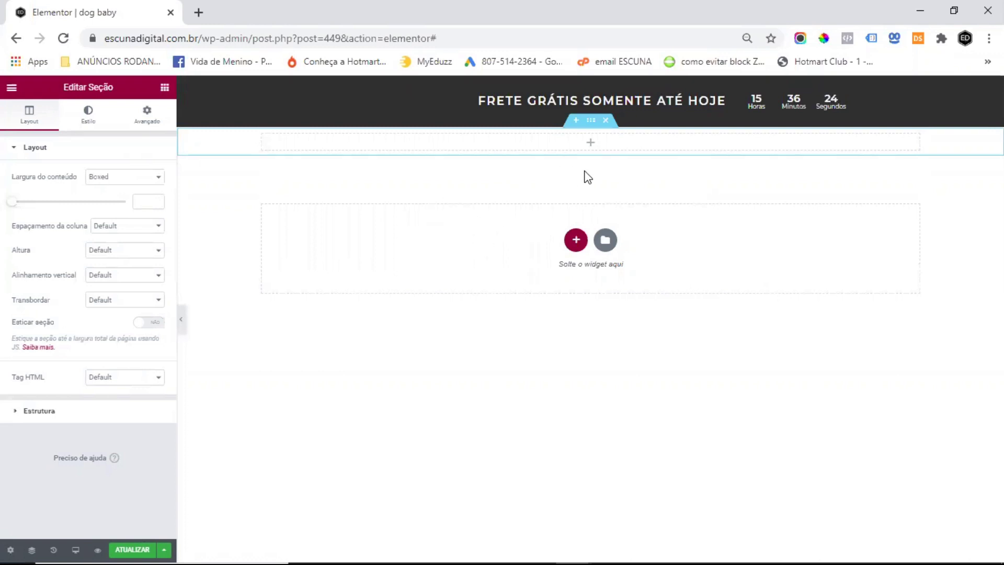
click(165, 88)
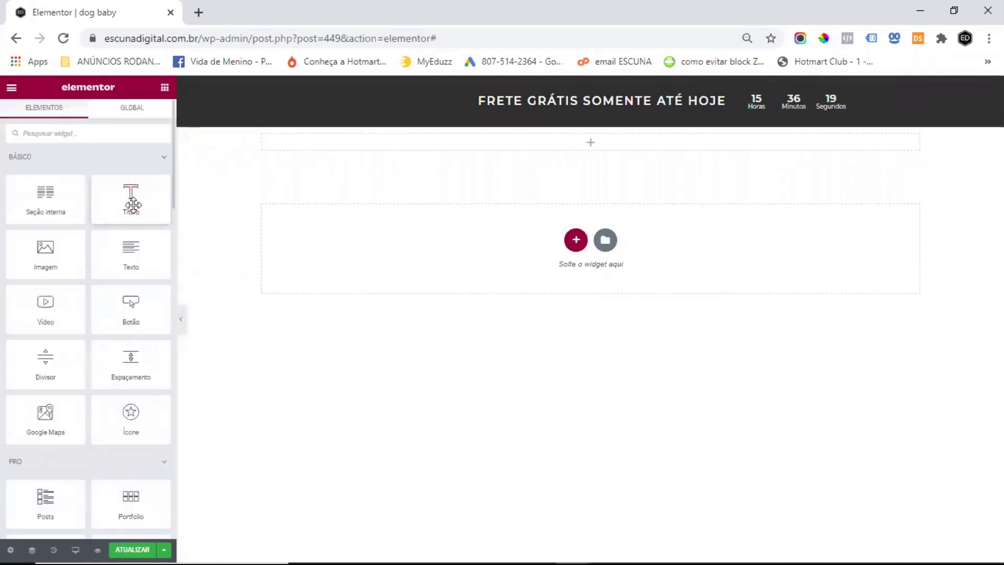
drag(133, 205, 594, 140)
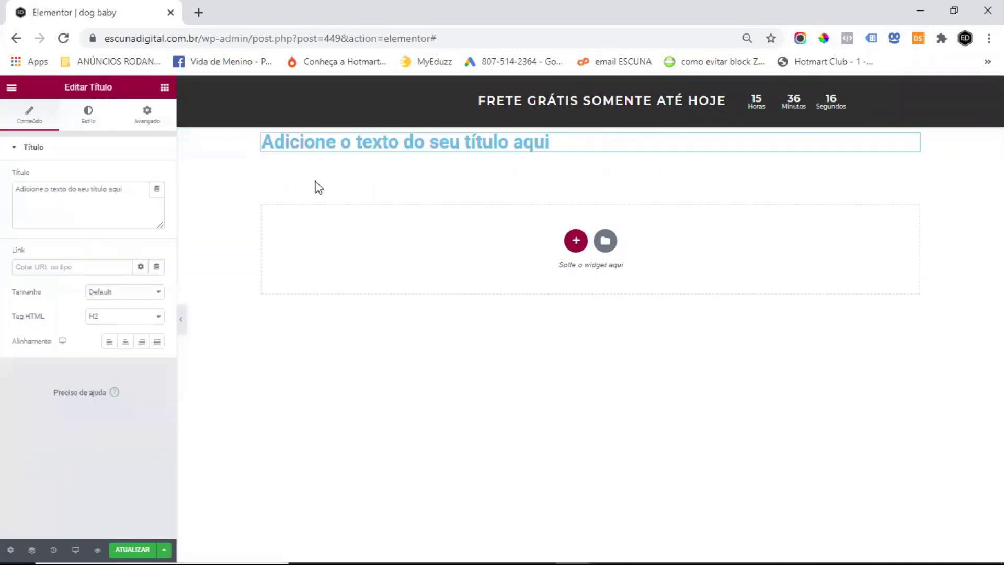
Step: Set the new title's text to "Realize o sonho <br>do seu filho hoje." and center it
drag(124, 190, 2, 187)
text(Realize o sonho <br>do seu filho hoje.)
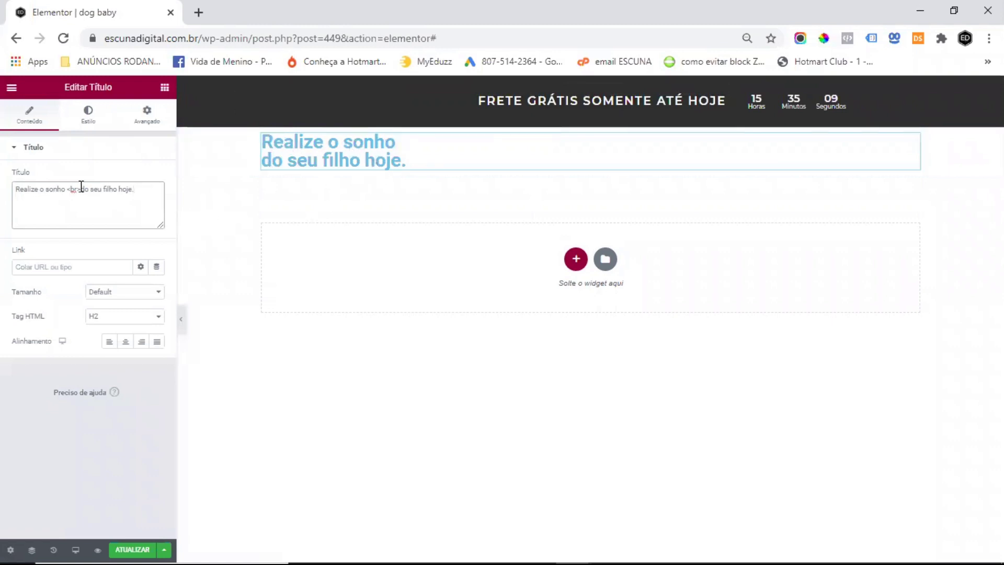
drag(65, 188, 81, 181)
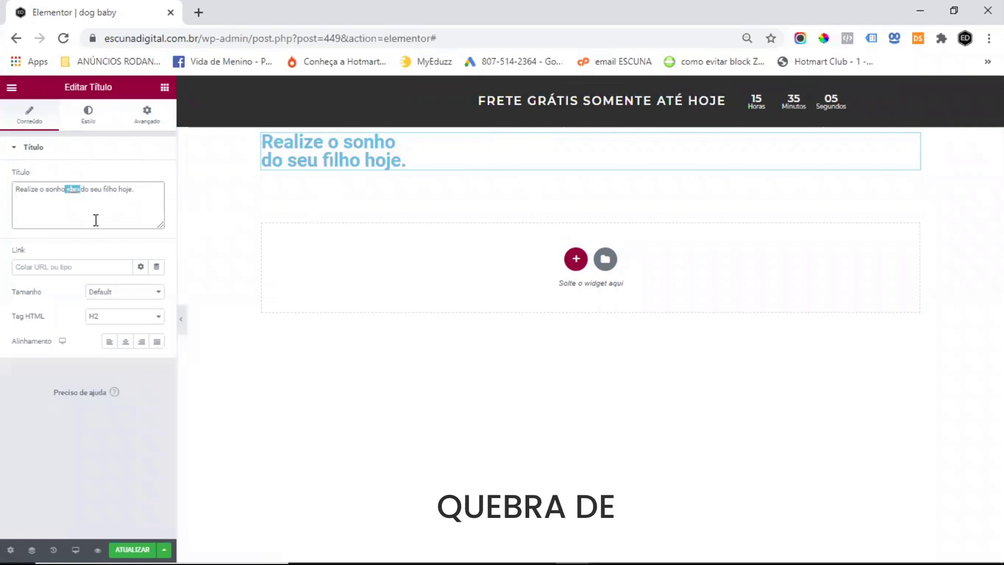
click(66, 186)
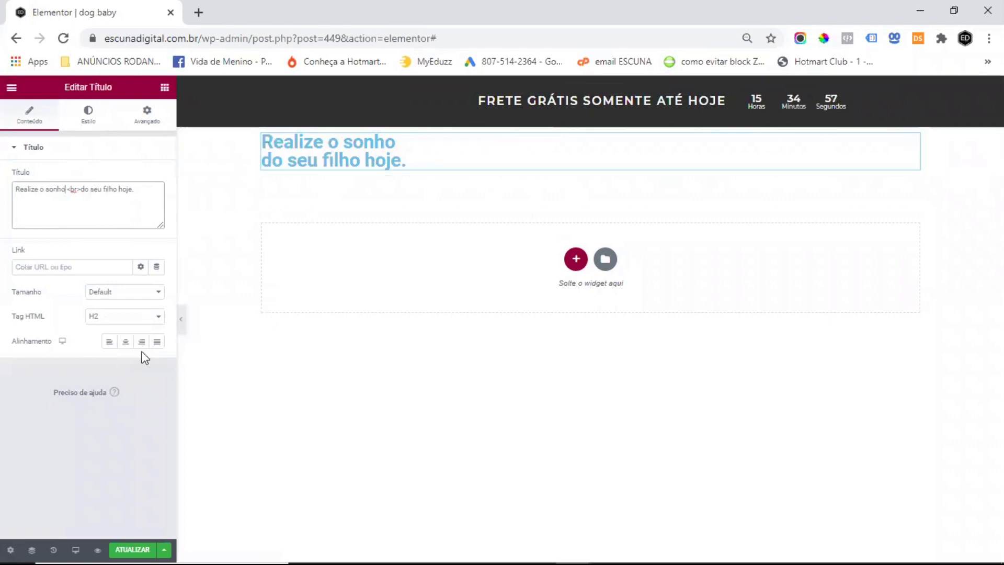
click(126, 344)
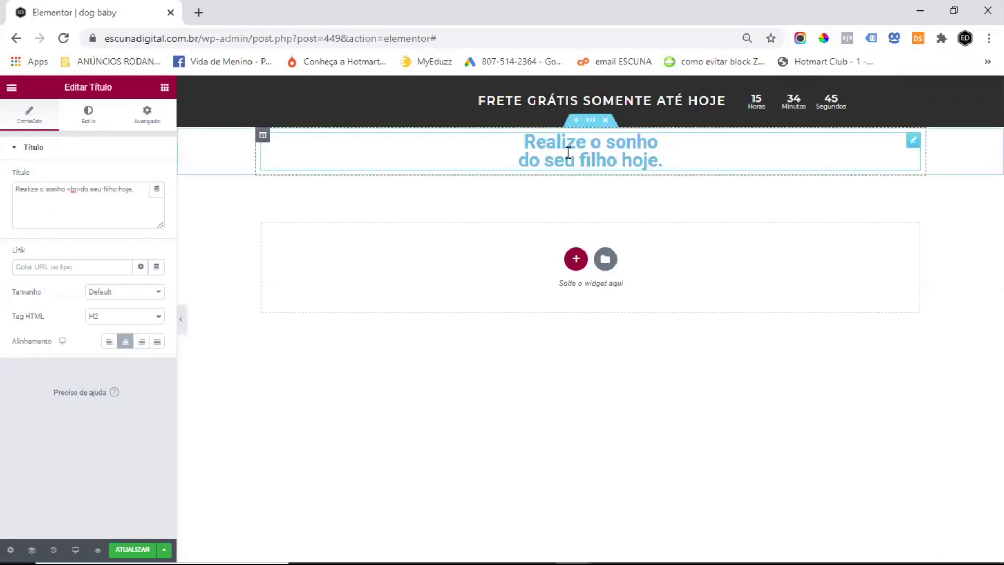
Step: Set the text color of the new title to #313131
click(88, 114)
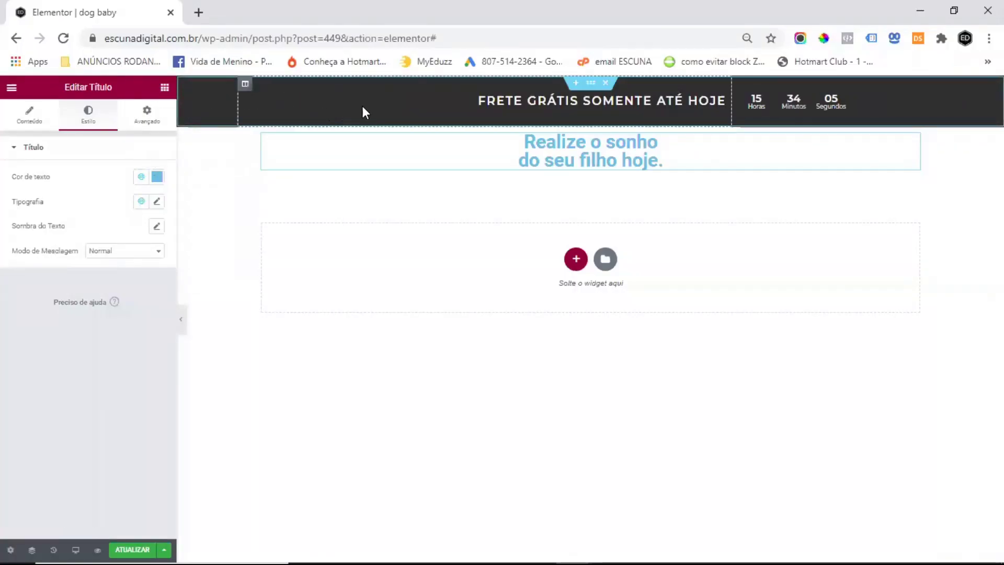
click(157, 177)
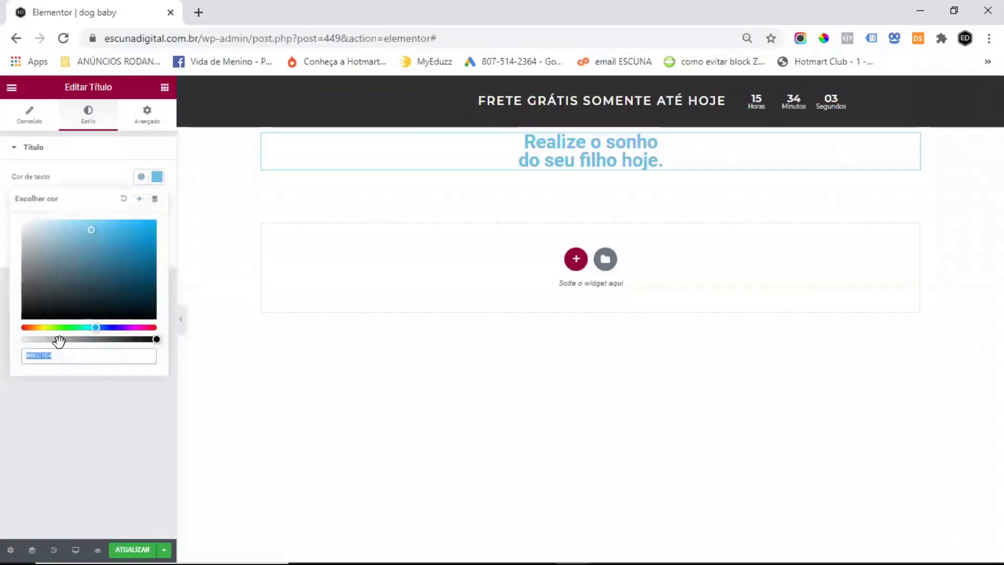
text(#31)
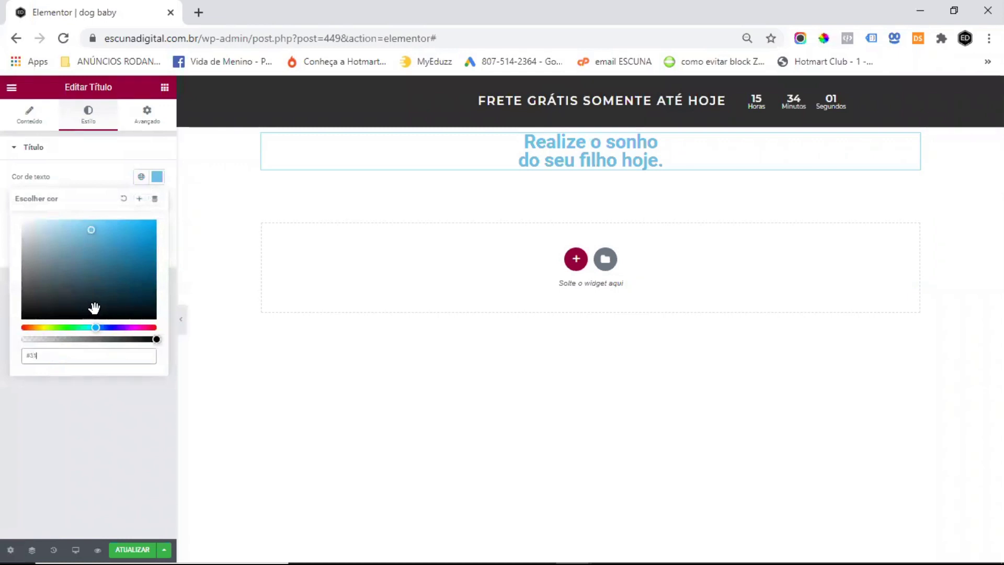
text(3131)
key(Return)
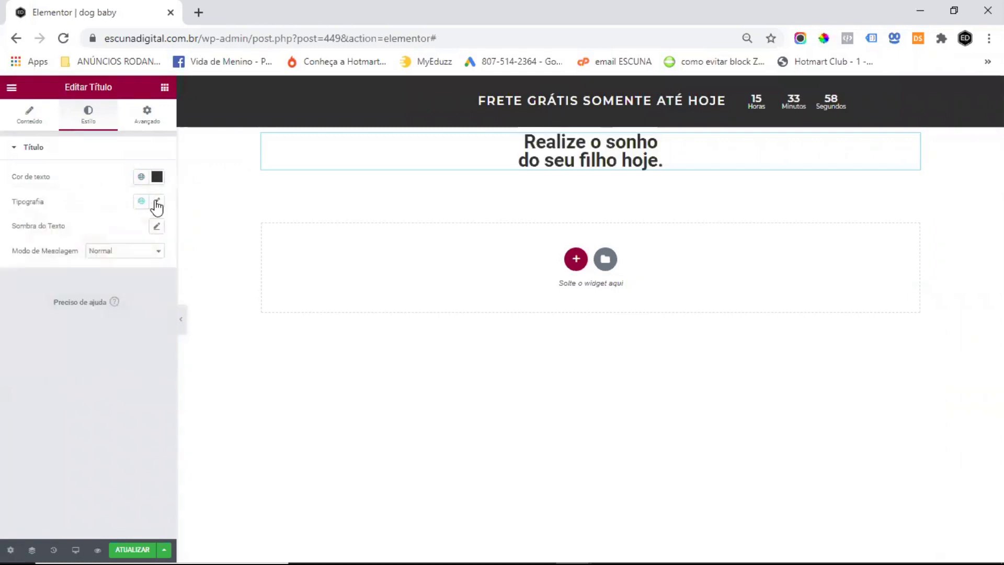
Step: Set the headline's font family to Montserrat and its size to 35 px
click(156, 203)
click(116, 256)
text(mont)
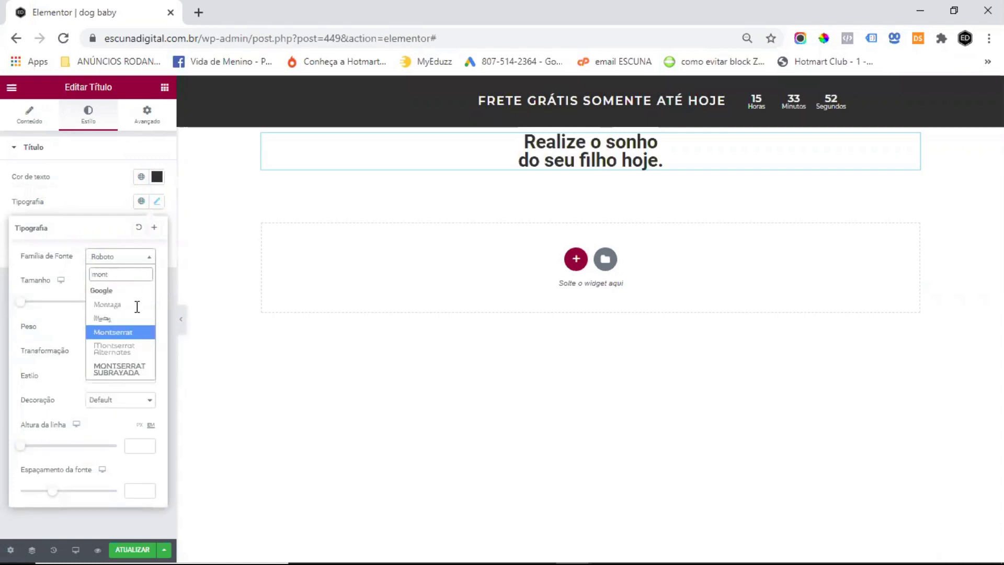
click(139, 332)
click(134, 303)
text(35)
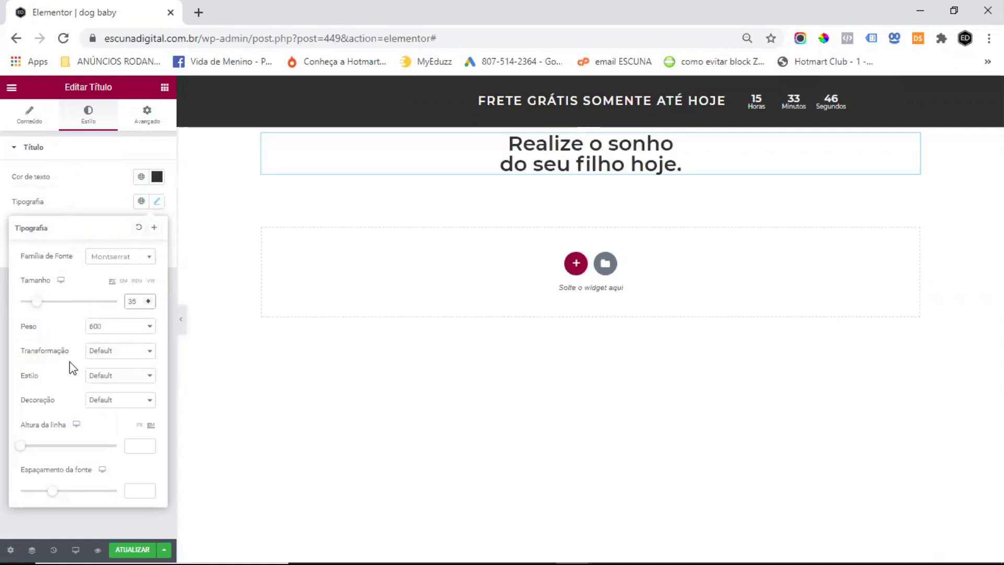
Step: Transform the headline to uppercase (Maiúsculas) and set its line height to 1.2 em and letter spacing to 2
click(113, 351)
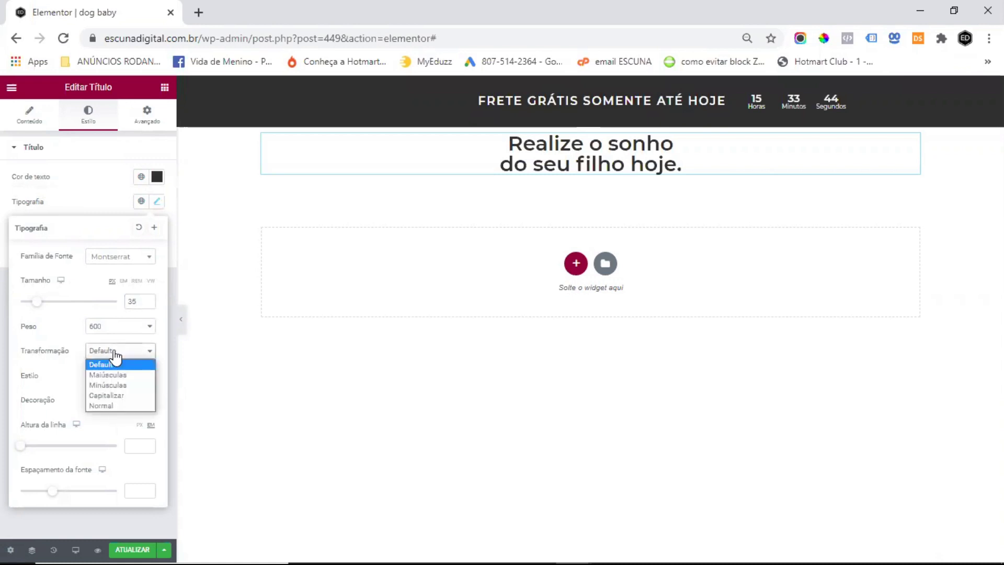
click(133, 376)
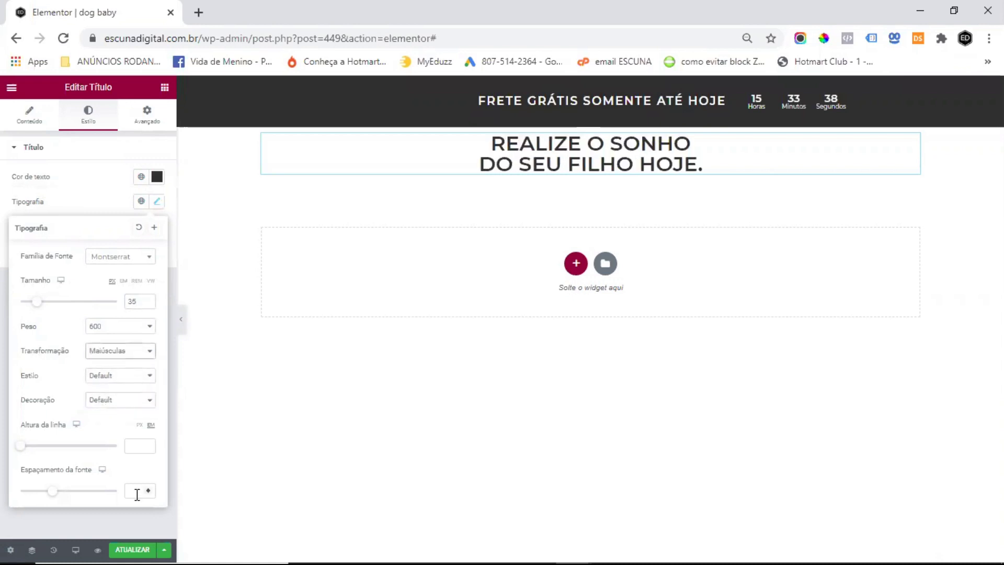
click(132, 445)
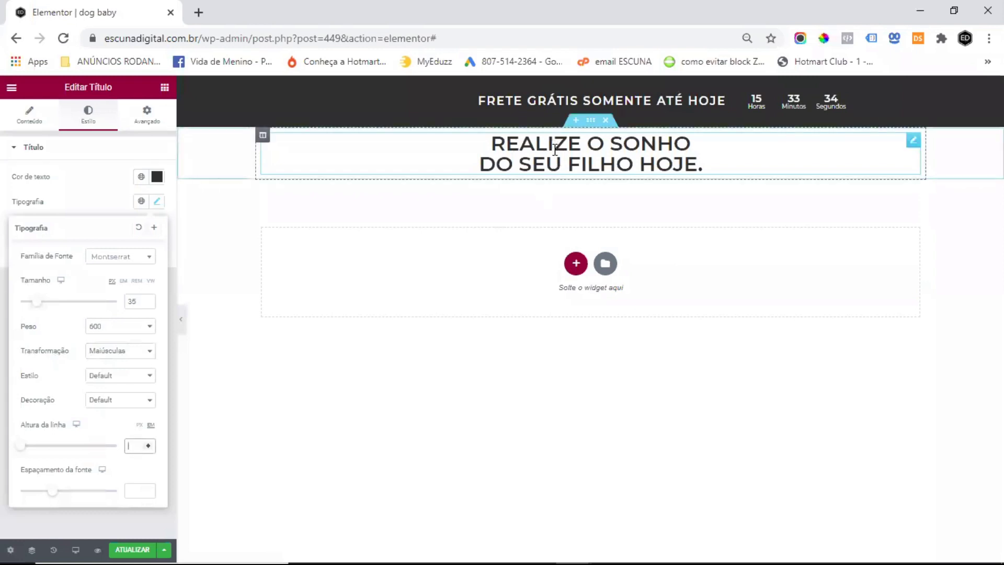
text(1,2)
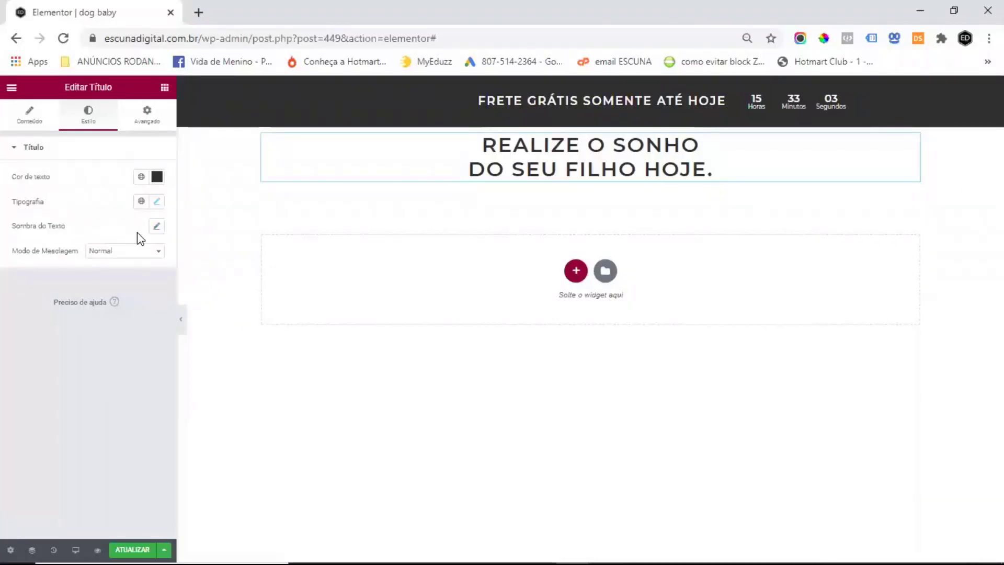
Step: Add a text shadow to the headline with a blur of 10
click(157, 227)
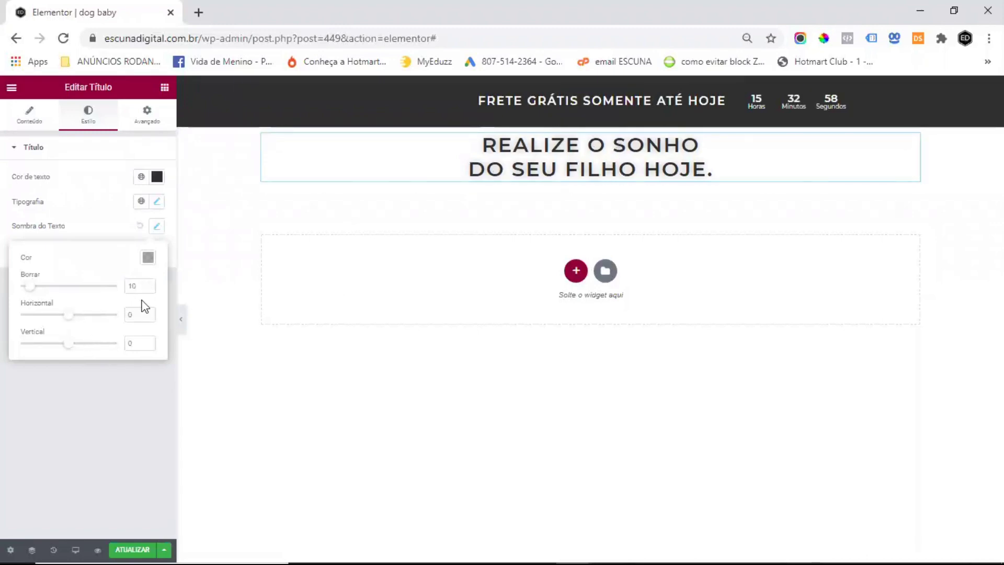
double_click(129, 286)
text(5)
text(10)
click(104, 223)
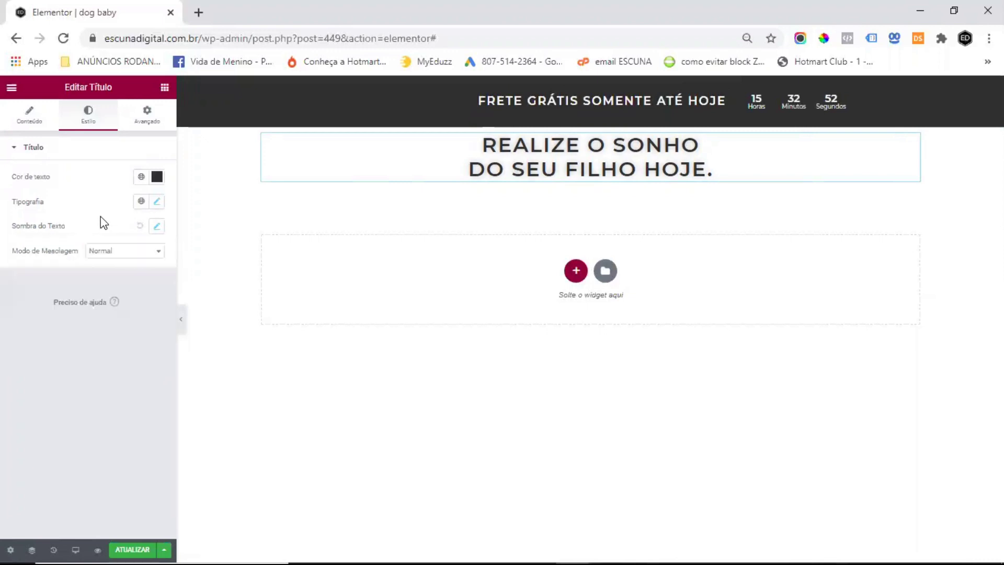
Step: Increase the headline's font size to 45 px
click(158, 203)
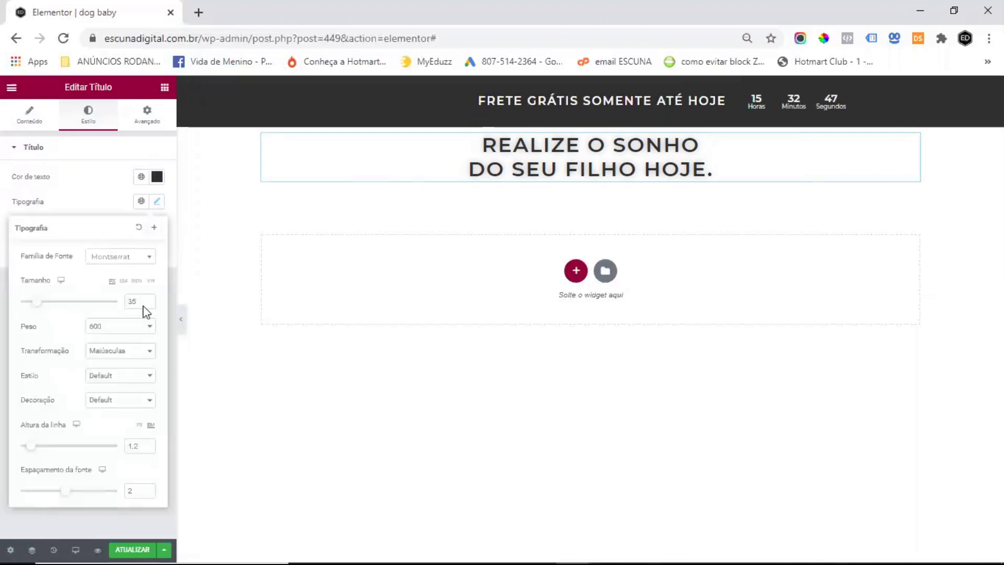
double_click(131, 302)
text(45)
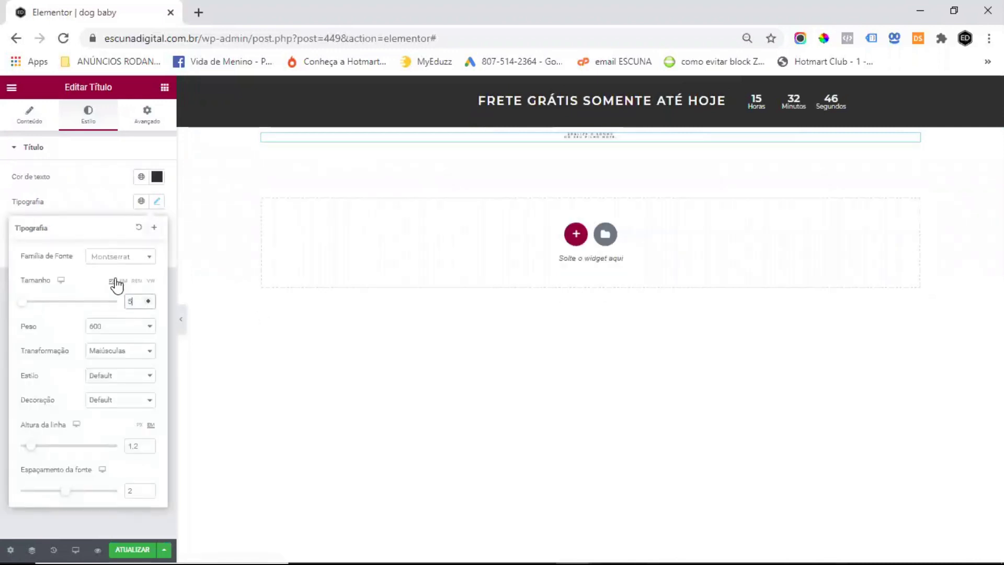
key(BackSpace)
text(8)
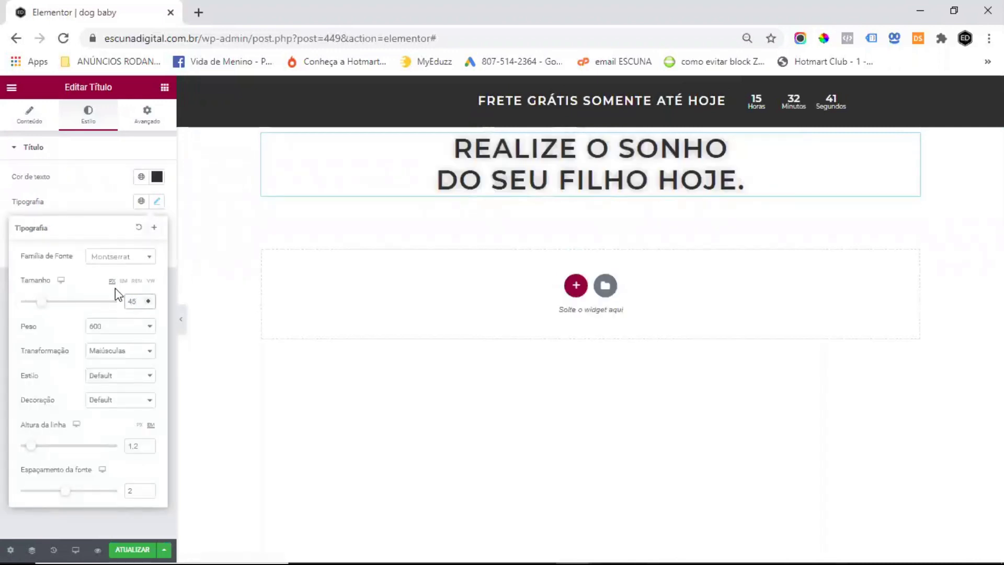
click(100, 200)
Step: Unlink the headline section's padding values and set the top and bottom padding to 50 px
mouse_move(625, 137)
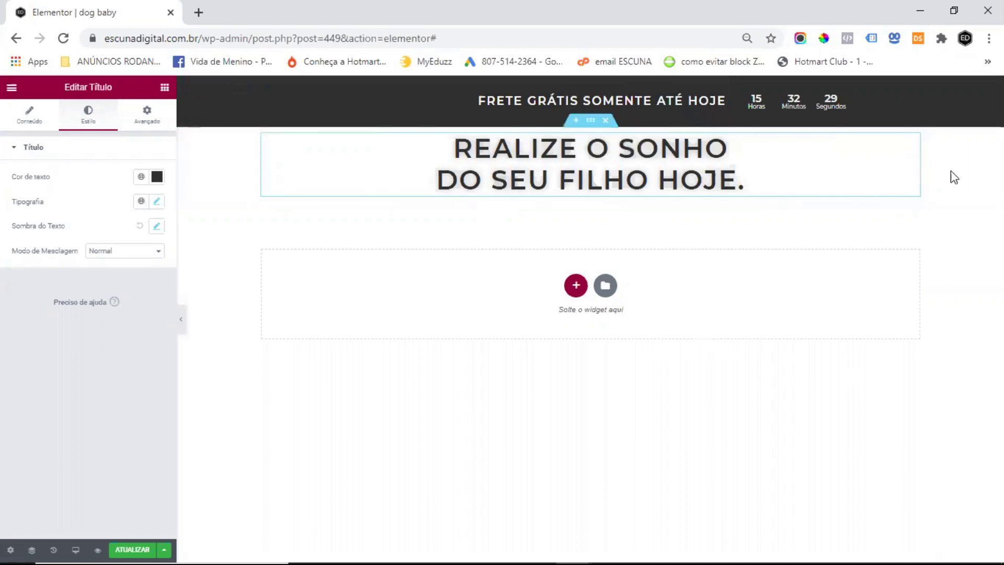
click(591, 123)
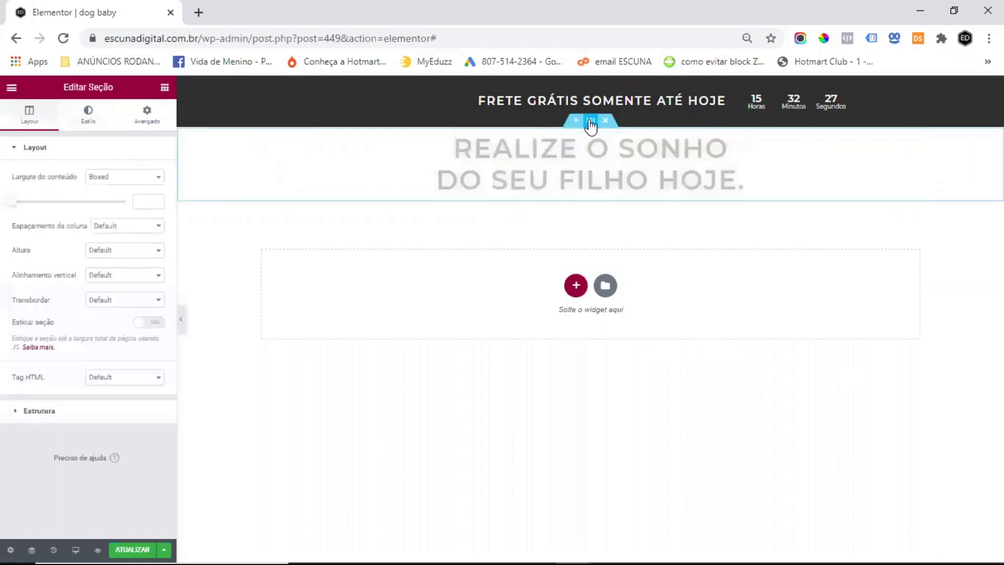
click(148, 116)
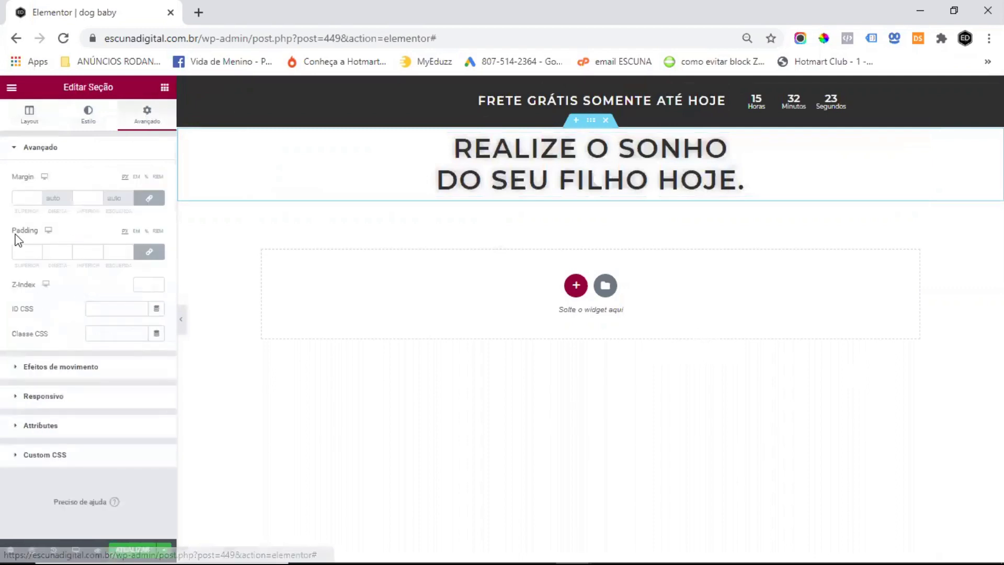
click(149, 253)
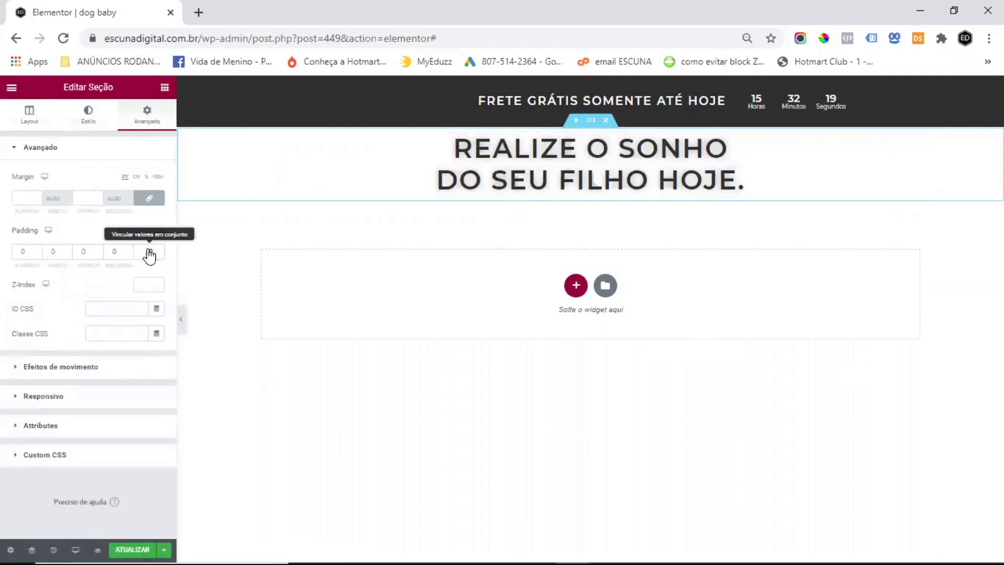
click(18, 249)
text(5)
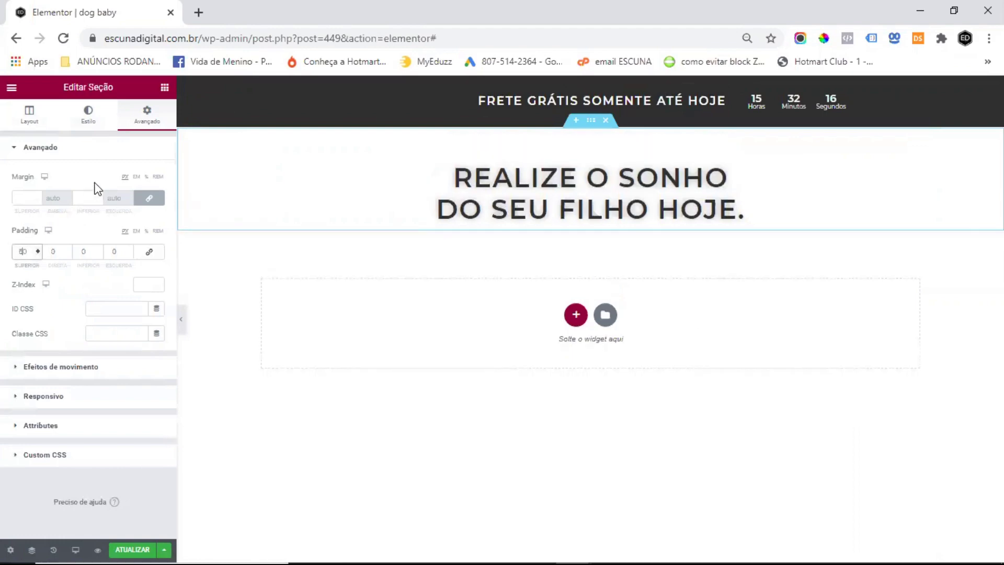
click(81, 251)
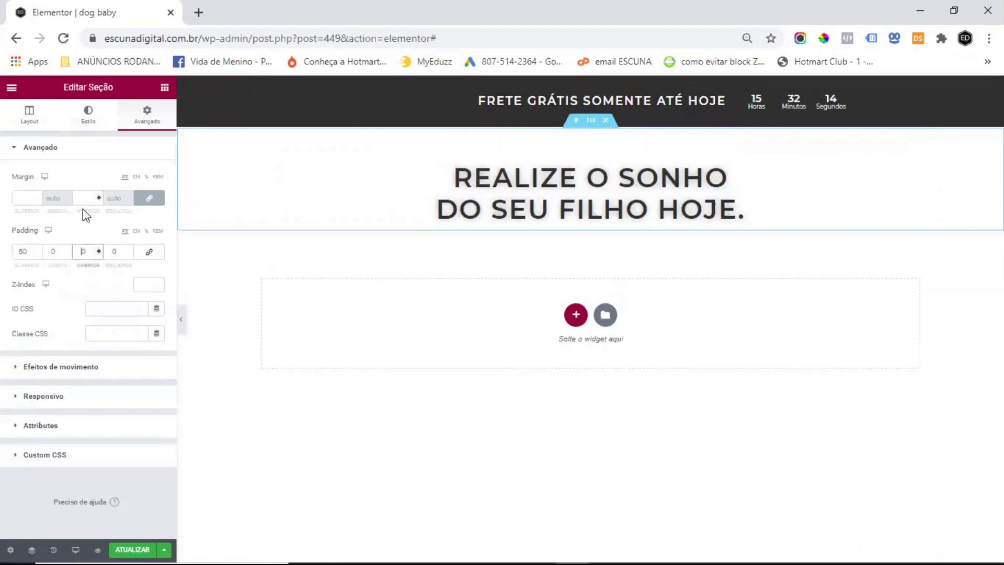
text(5)
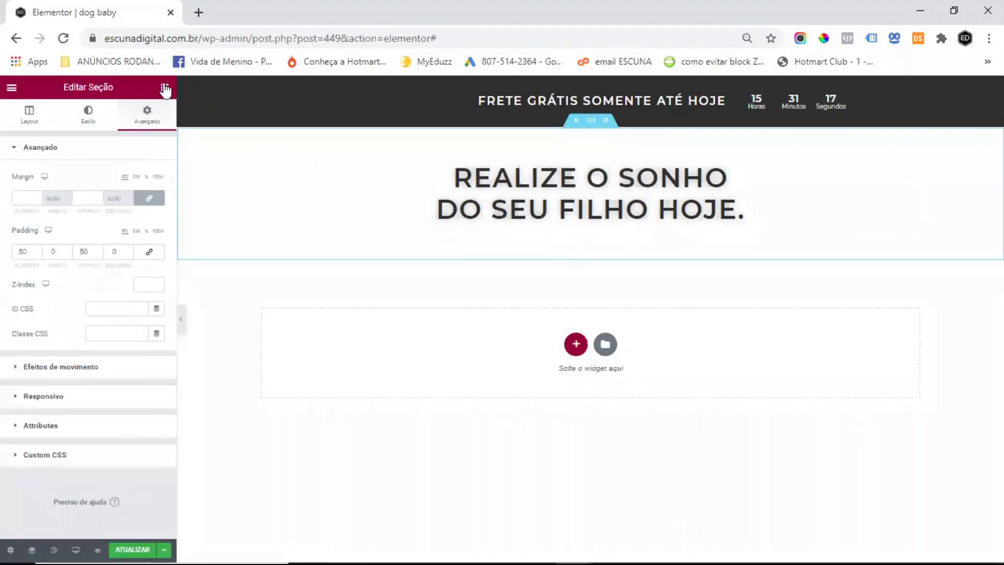
Step: Add a centered title below the headline with the text "Chegou ao Brasil <b><big>DOGBABY</big><sup>TM</sup></b> o único cachorrinho que pode estar com você em qualquer lugar."
click(165, 88)
drag(133, 199, 588, 222)
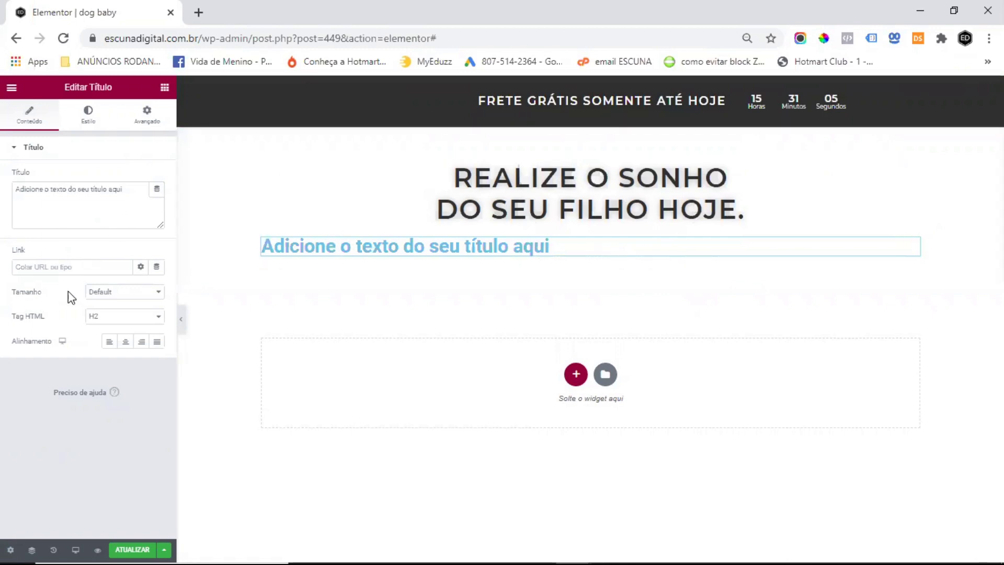
click(126, 342)
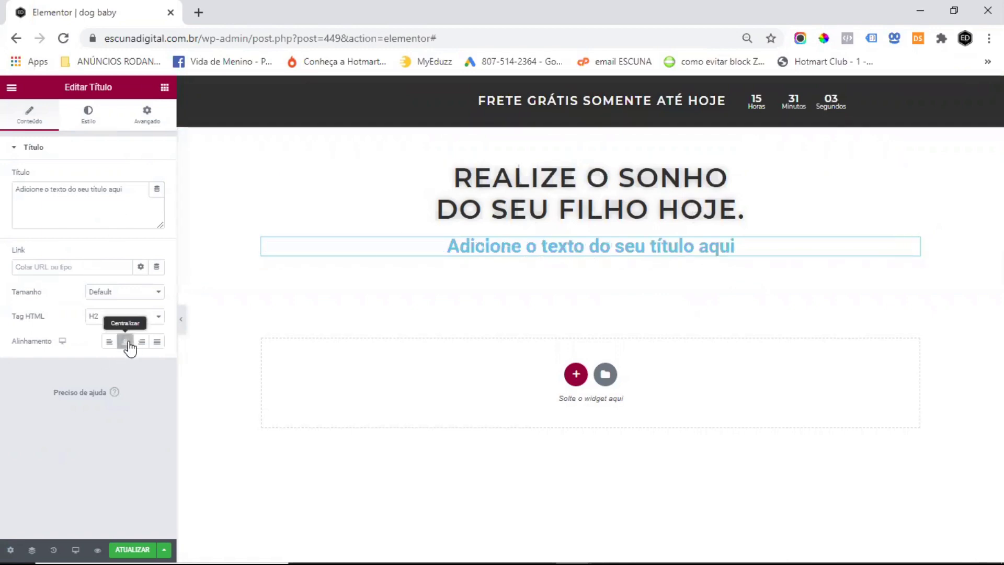
triple_click(105, 194)
text(Chegou ao Brasil <b><big>DOGBABY</big><sup>TM</sup></b> o único cachorrinho que pode estar com você em qualquer lugar.)
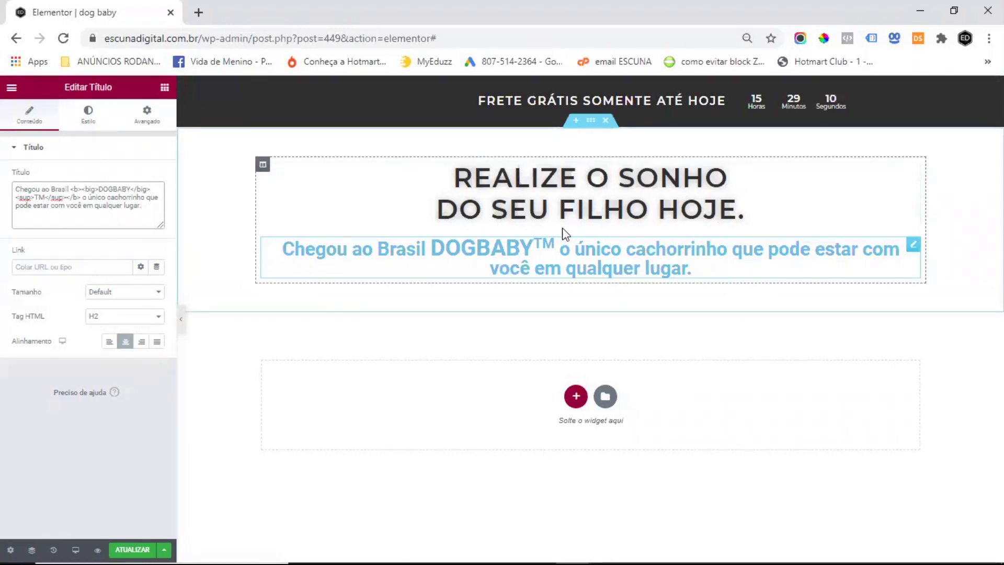
Step: Set the boxed content width of the headline section to 700
click(591, 122)
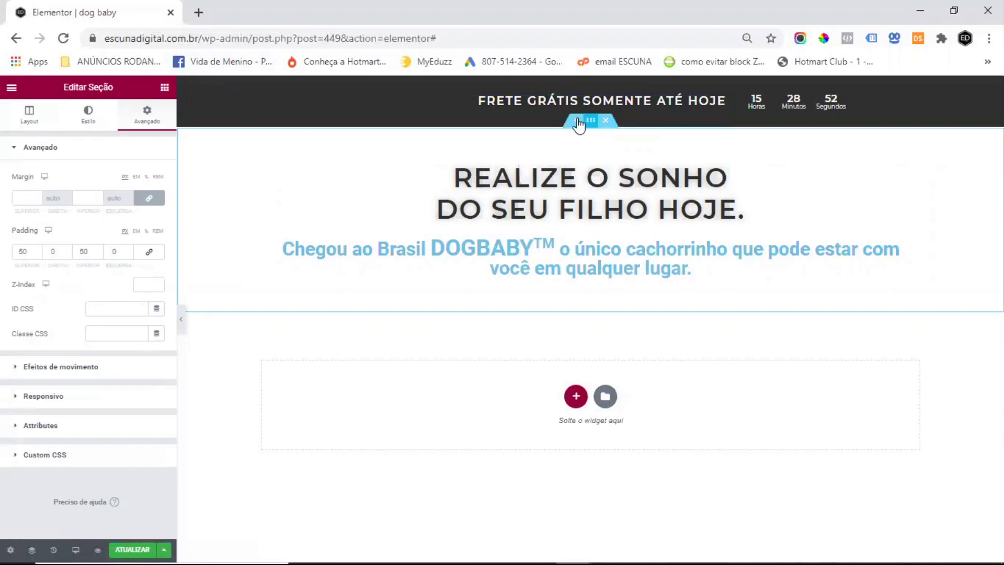
click(33, 114)
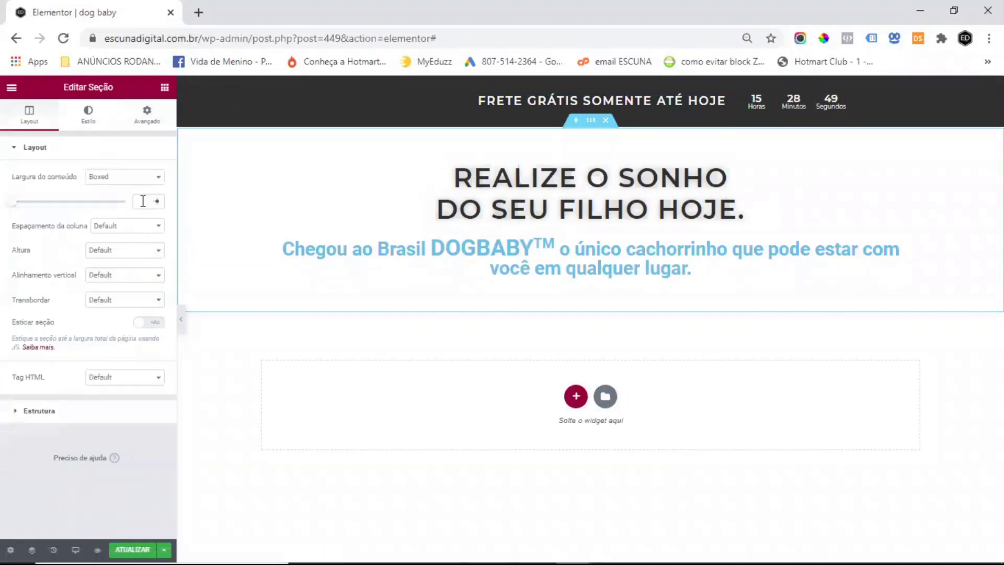
text(700)
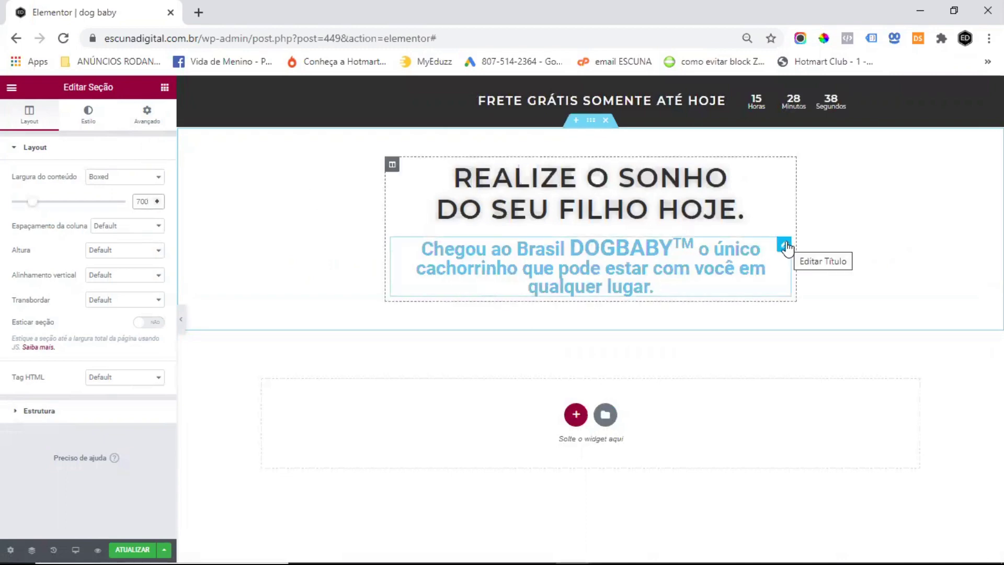
Step: Set the text color of the DOGBABY subtitle to #313131
click(785, 246)
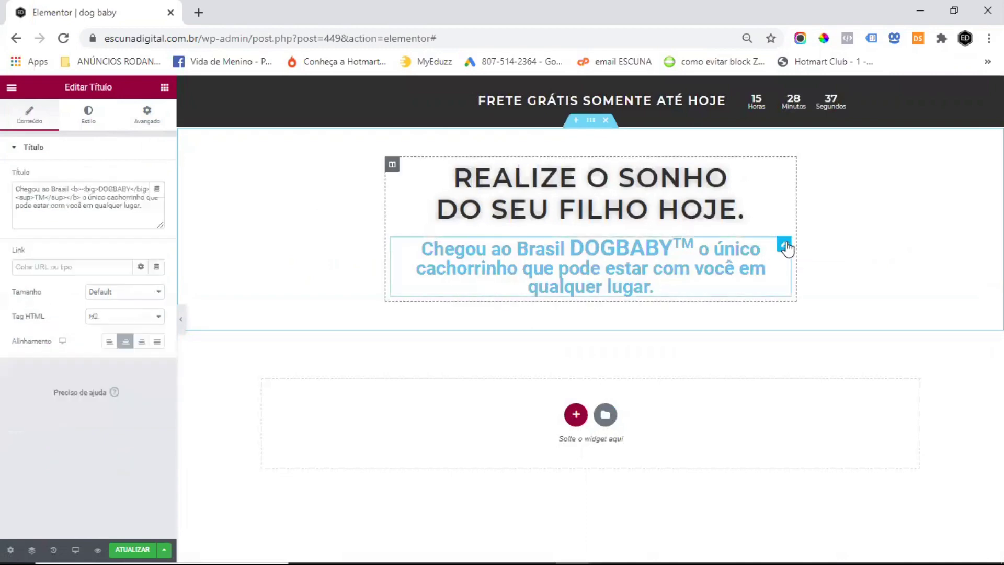
click(89, 116)
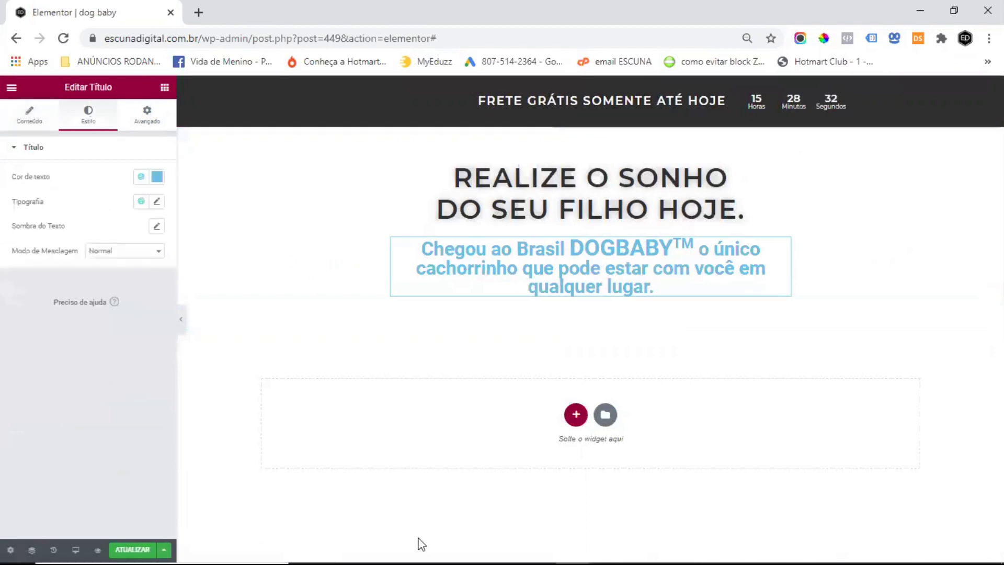
click(156, 176)
double_click(45, 356)
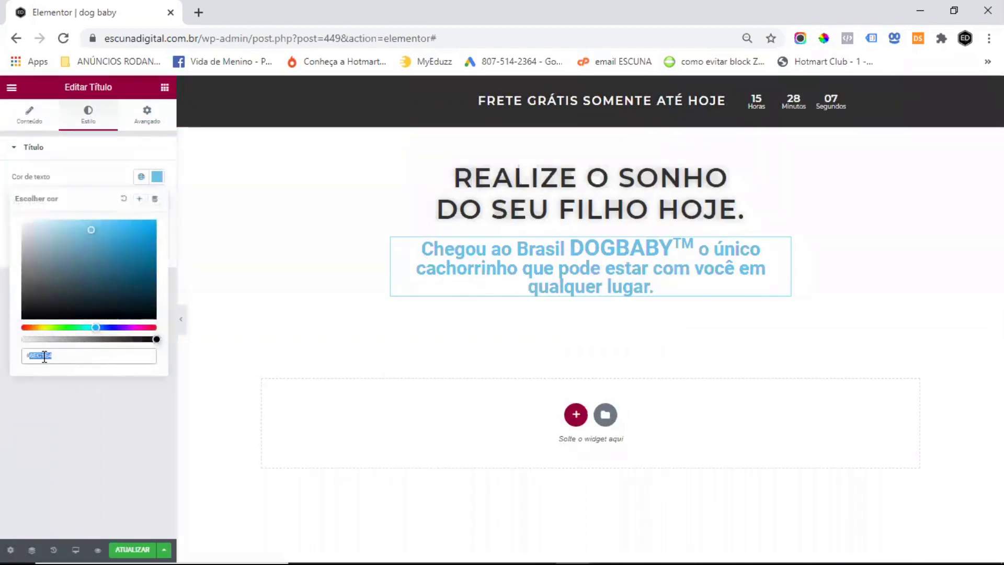
text(313131)
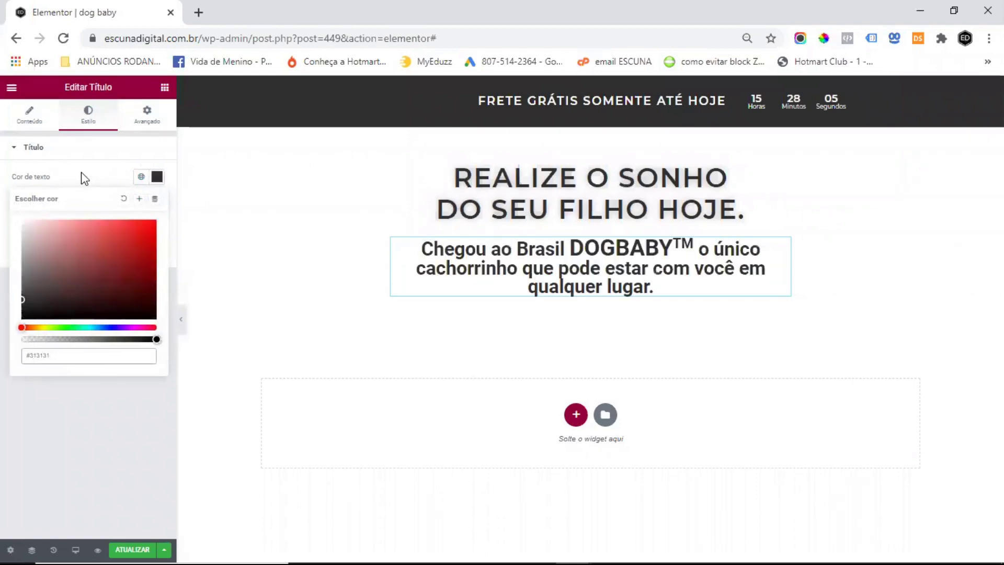
click(111, 204)
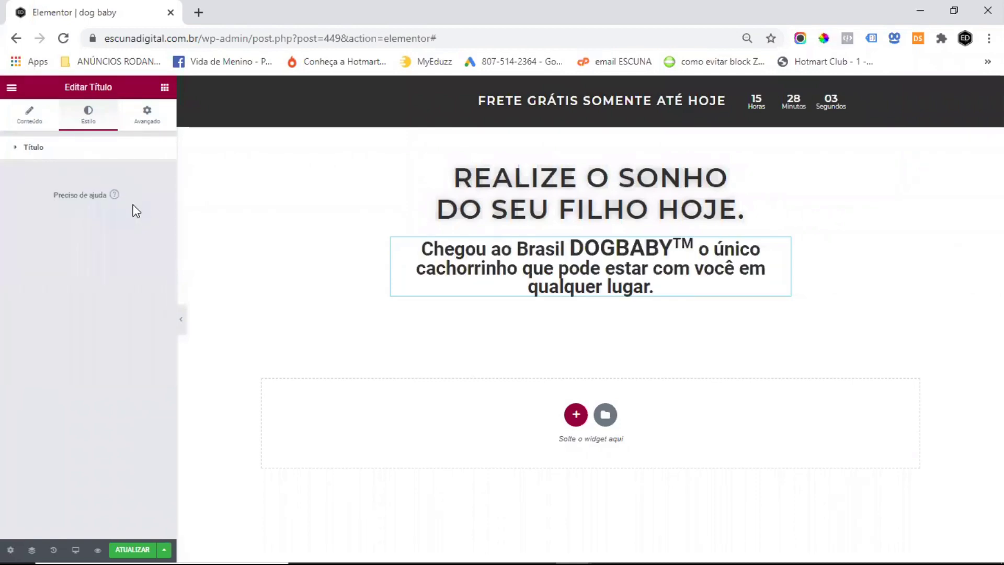
Step: Style the DOGBABY subtitle in Montserrat with a size of 20 px and a weight of 300
click(157, 204)
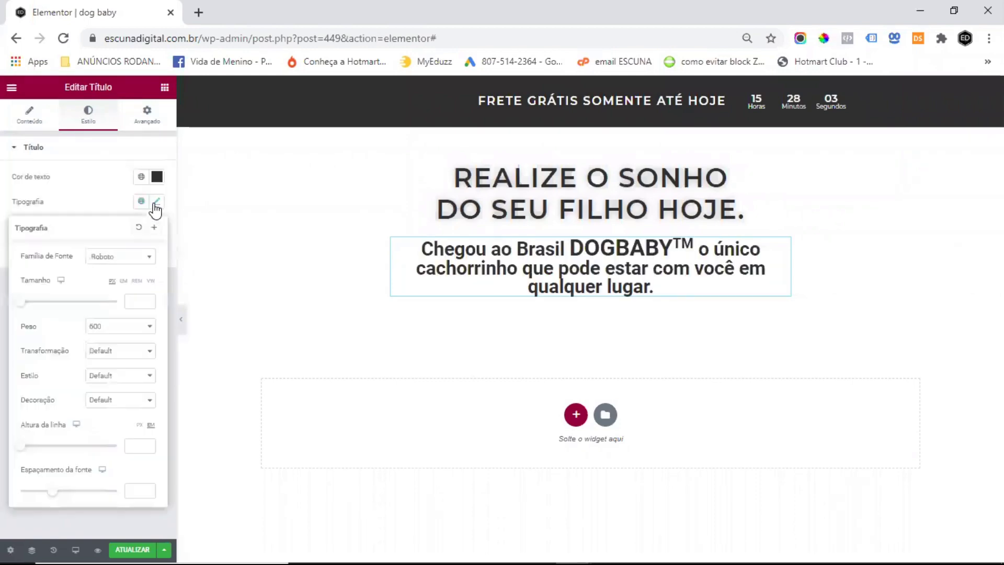
click(121, 258)
text(mont)
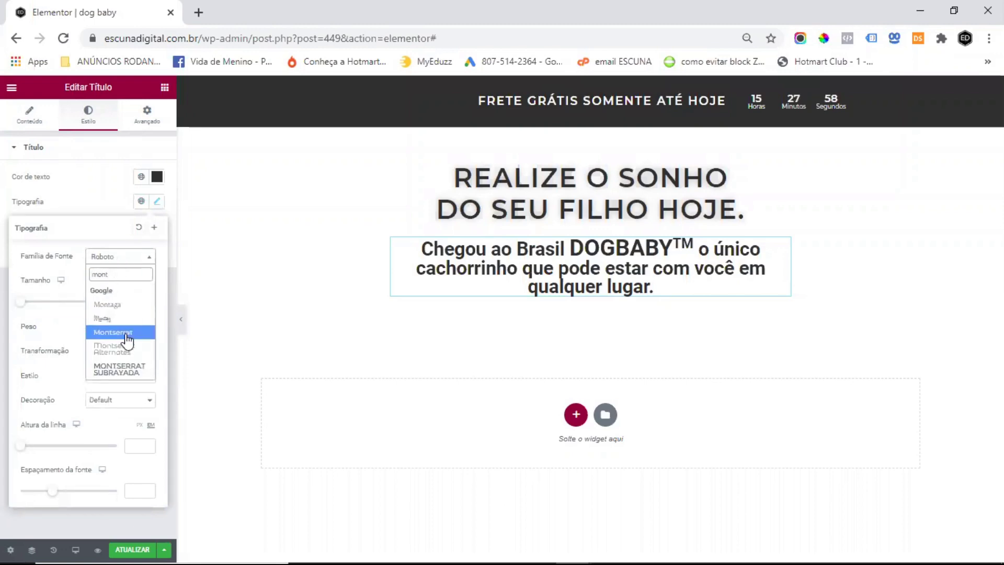
click(127, 339)
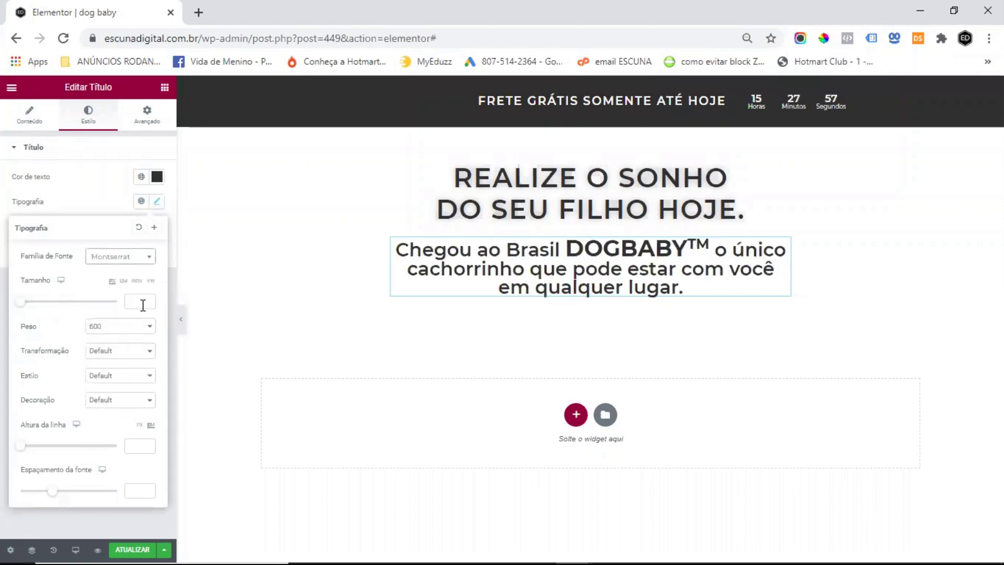
click(133, 302)
text(20)
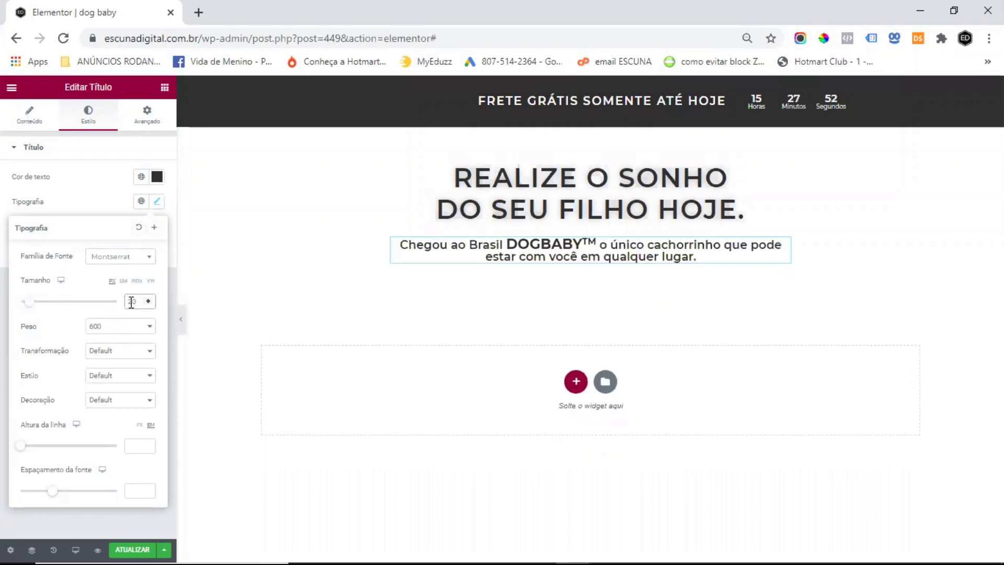
click(112, 327)
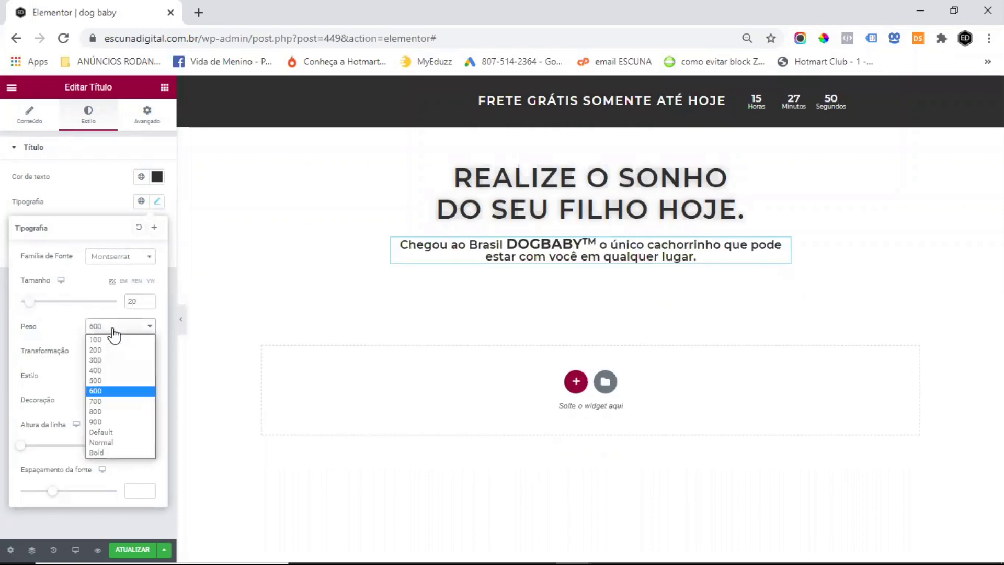
click(106, 360)
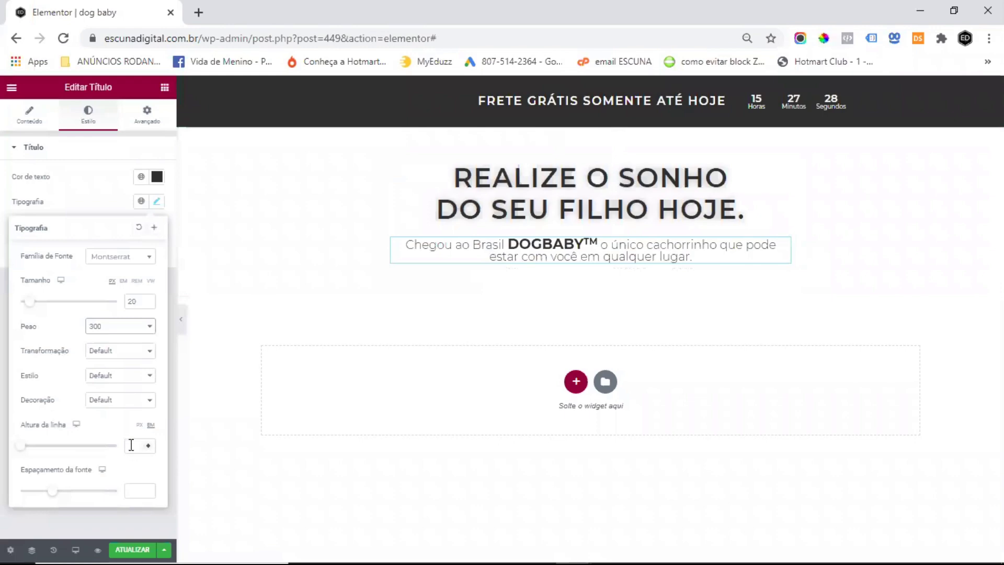
Step: Set the DOGBABY subtitle's line height to 1.2 em and its letter spacing to 1.5
text(1,2)
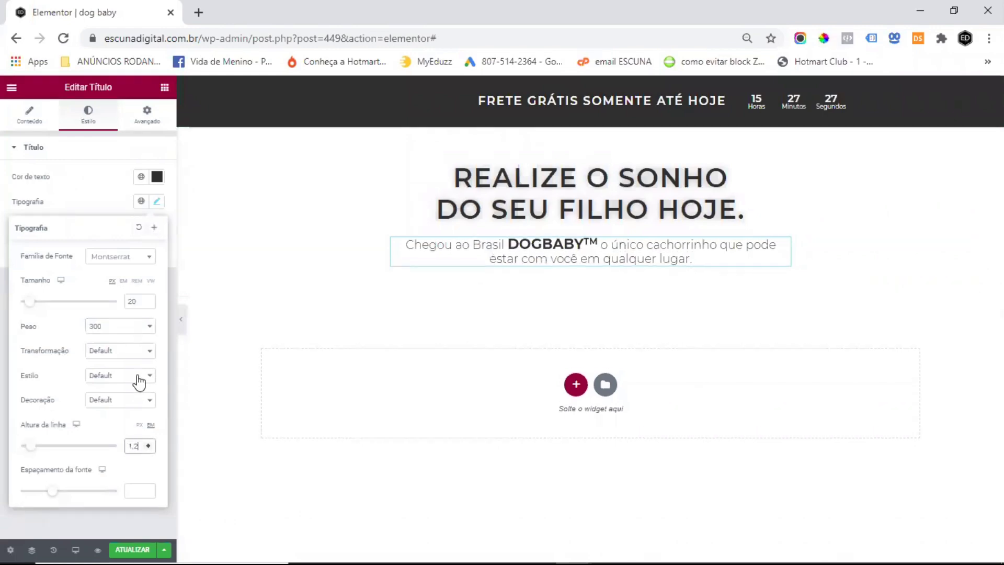
text(1,5)
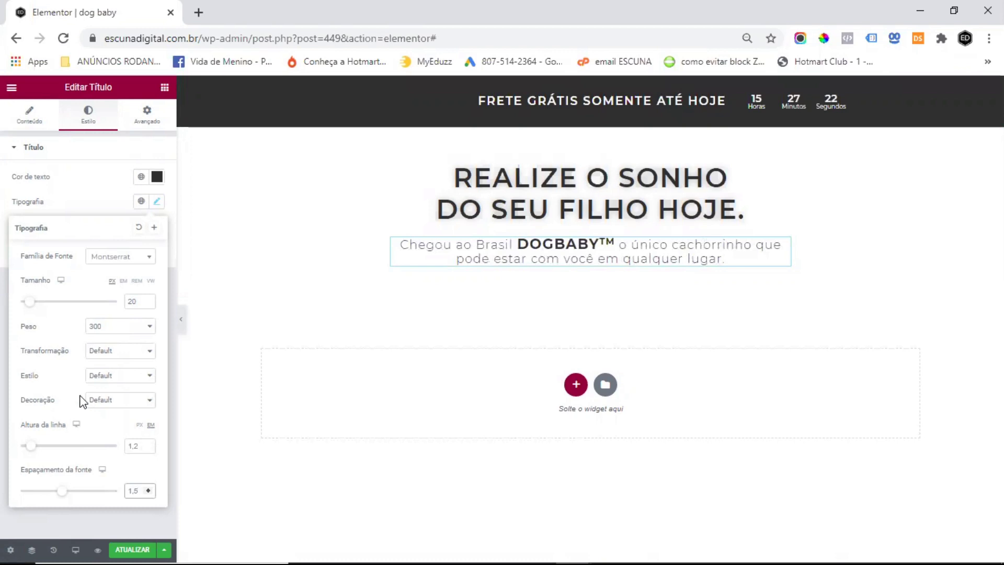
click(92, 190)
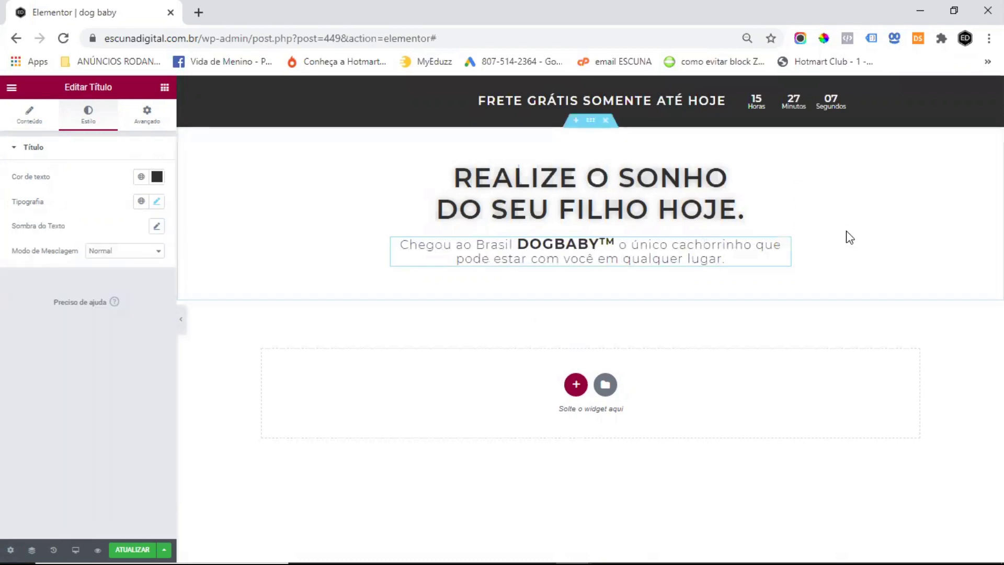
click(165, 89)
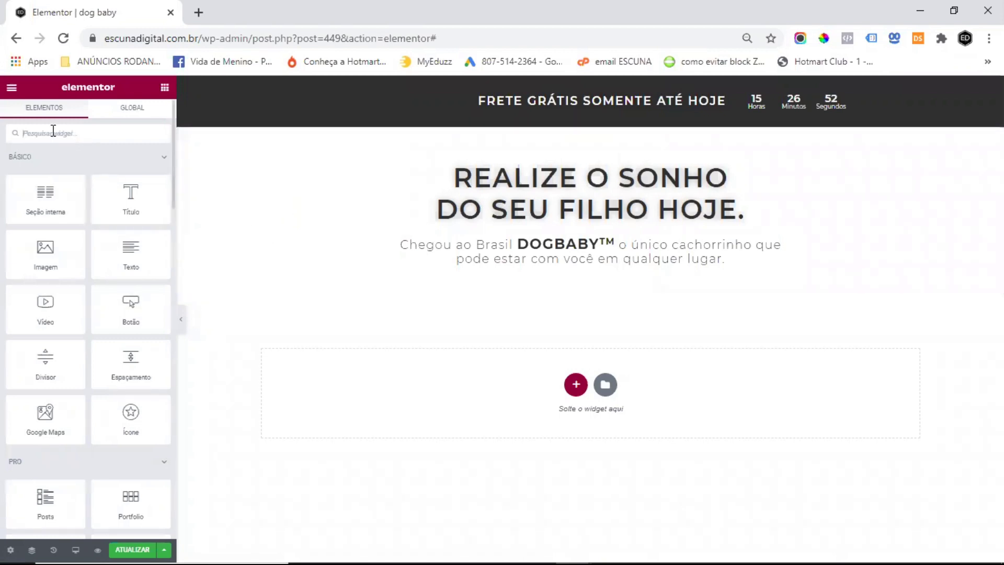
text(htm)
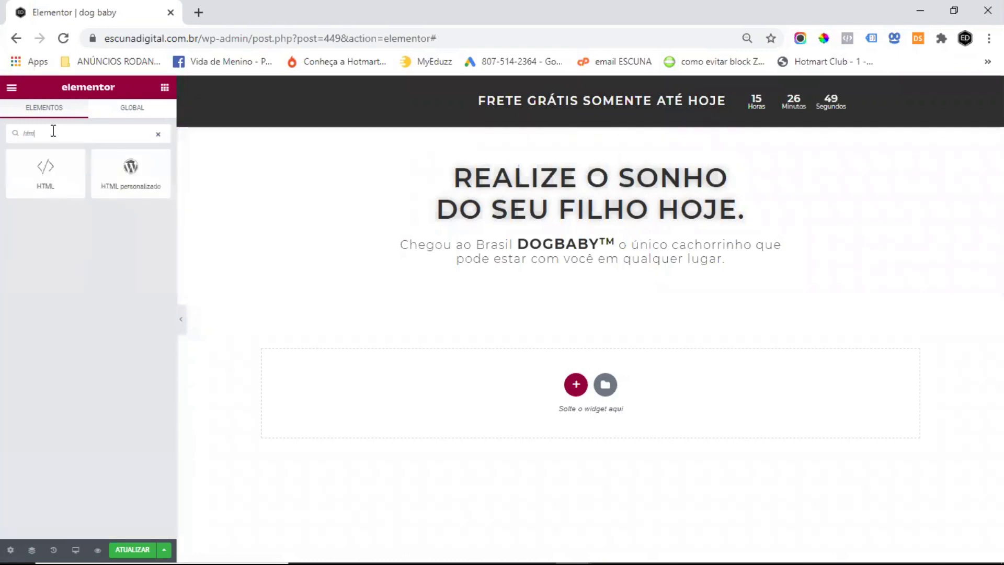
text(l)
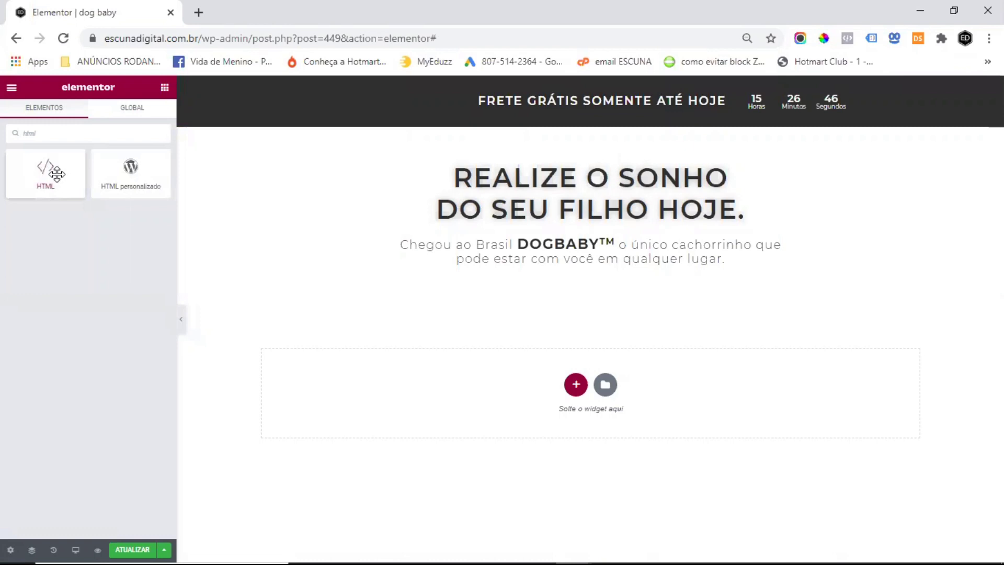
drag(57, 174, 589, 264)
drag(586, 265, 586, 264)
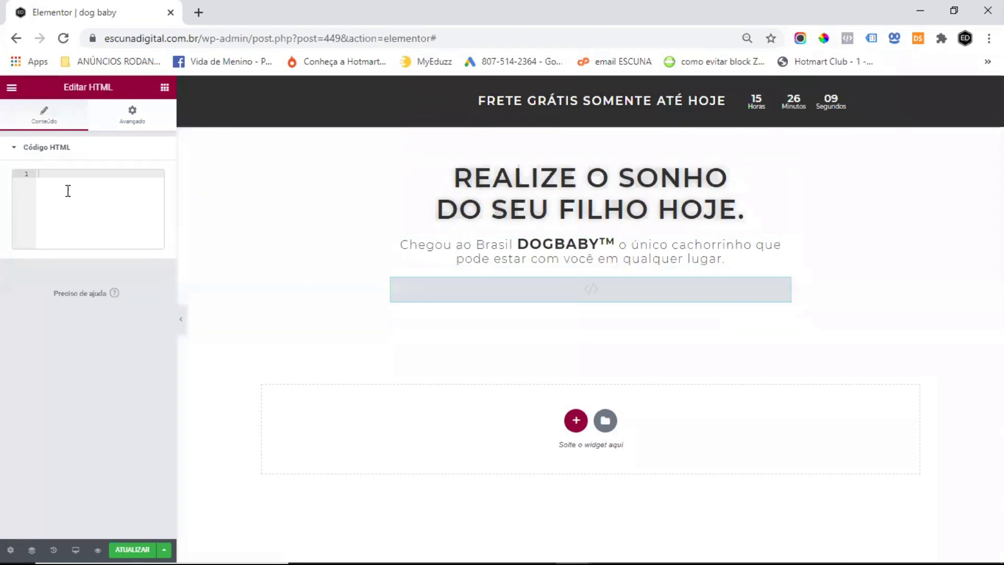
text(<div style="text-align: center;"><strong><img src="https://media.giphy.com/media/YpXc5MK8rfvarOpdH3/giphy.gif" /></strong></div>)
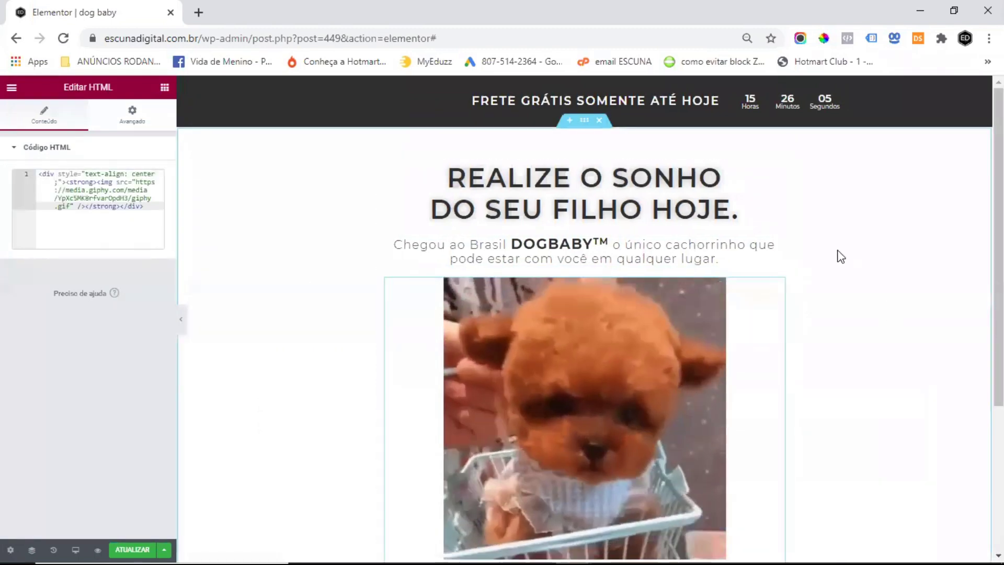
scroll(841, 256, down, 3)
scroll(840, 256, up, 3)
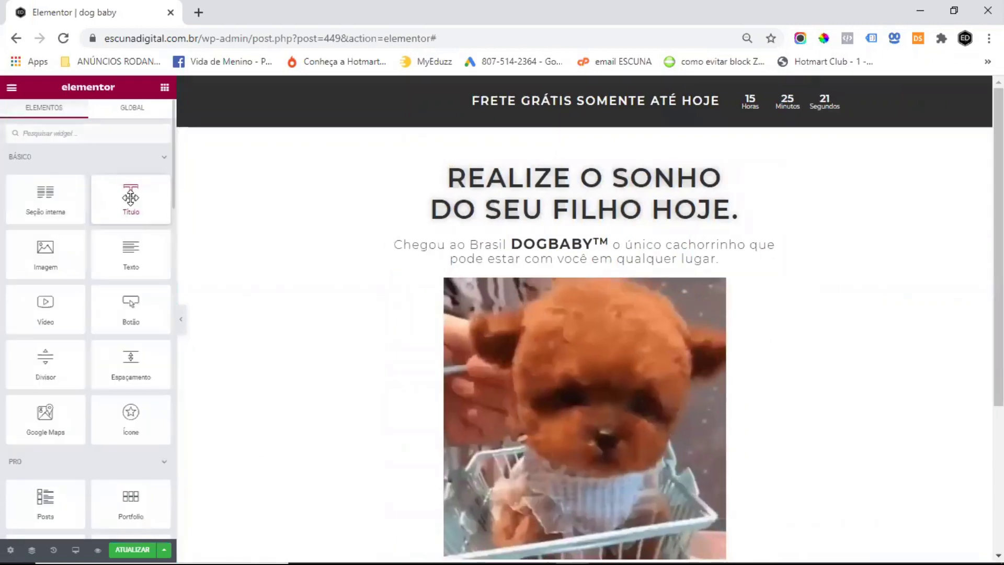
Step: Add a title below the GIF reading "<b><big>DOGBABY</big><sup>TM</sup></b> não é apenas uma pelúcia, ele é extremamente realista e vai deixar você e sua família apaixonados. Será como ter um cãozinho de verdade em casa."
scroll(581, 230, down, 1)
scroll(584, 314, down, 3)
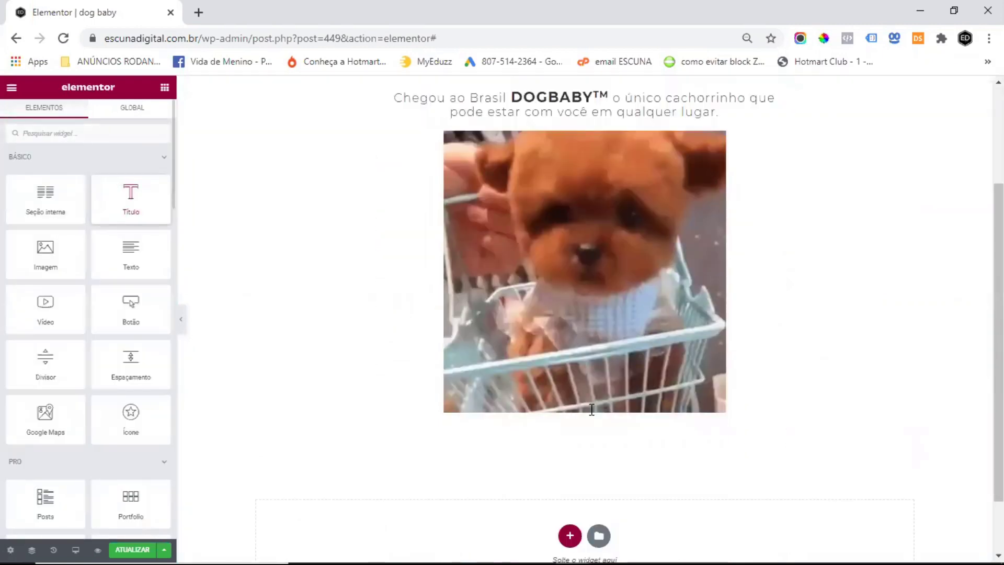
drag(592, 409, 591, 410)
drag(712, 418, 712, 422)
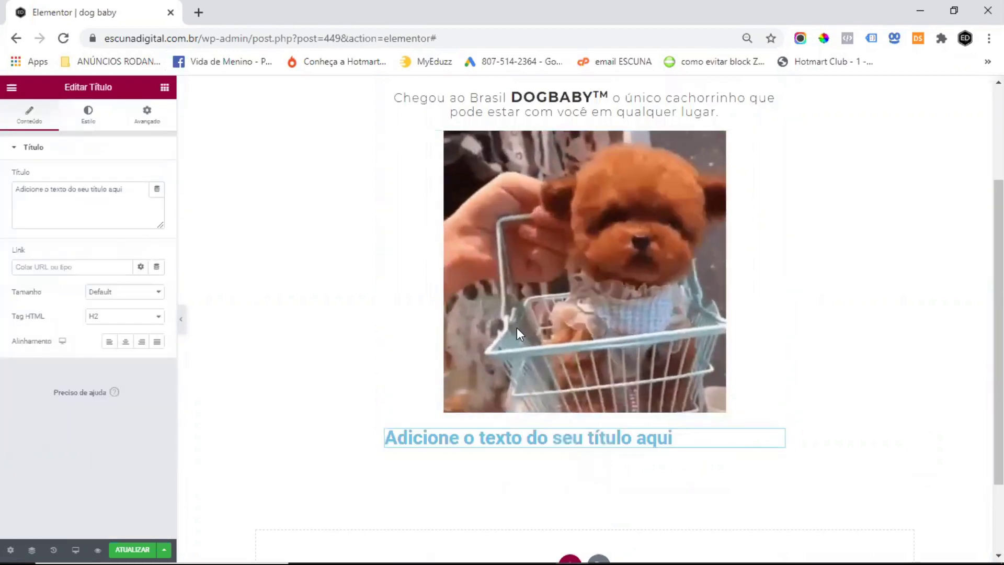
click(39, 192)
key(ctrl+a)
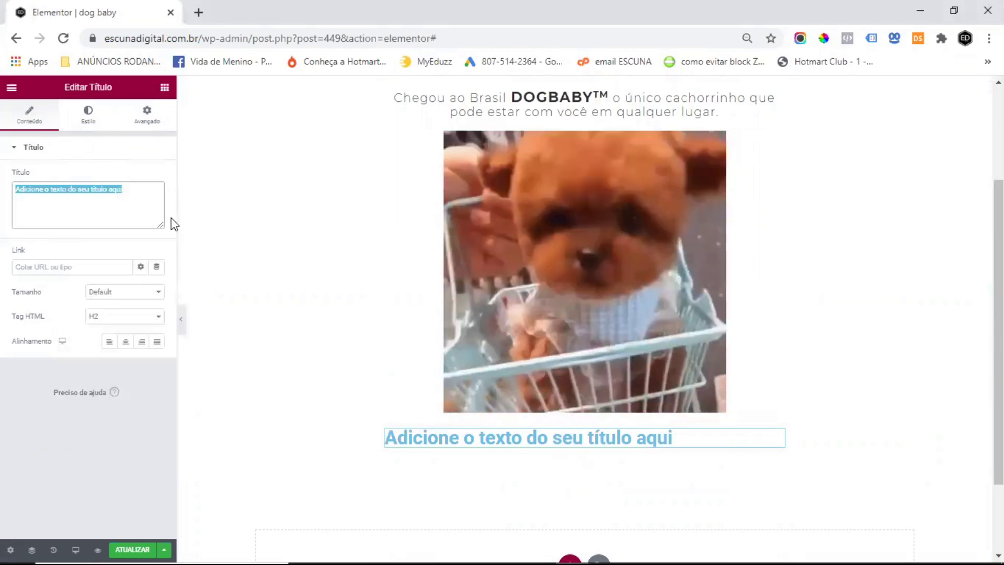
text(<b><big>DOGBABY</big><sup>TM</sup></b> não é apenas uma pelúcia, ele é extremamente realista e vai deixar você e sua família apaixonados. Será como ter um cãozinho de verdade em casa.)
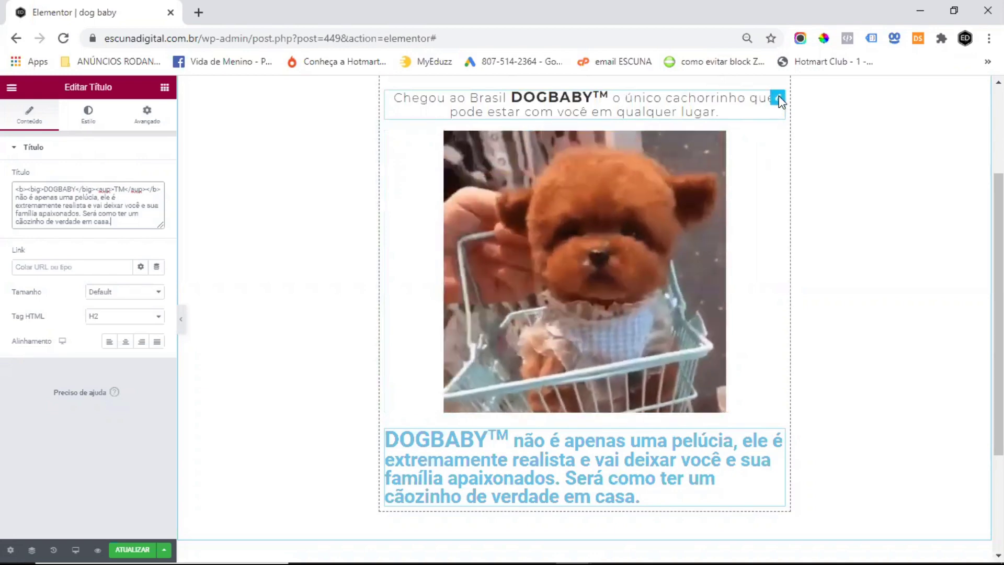
Step: Apply the DOGBABY subtitle's style to the title below the GIF and center it
click(778, 99)
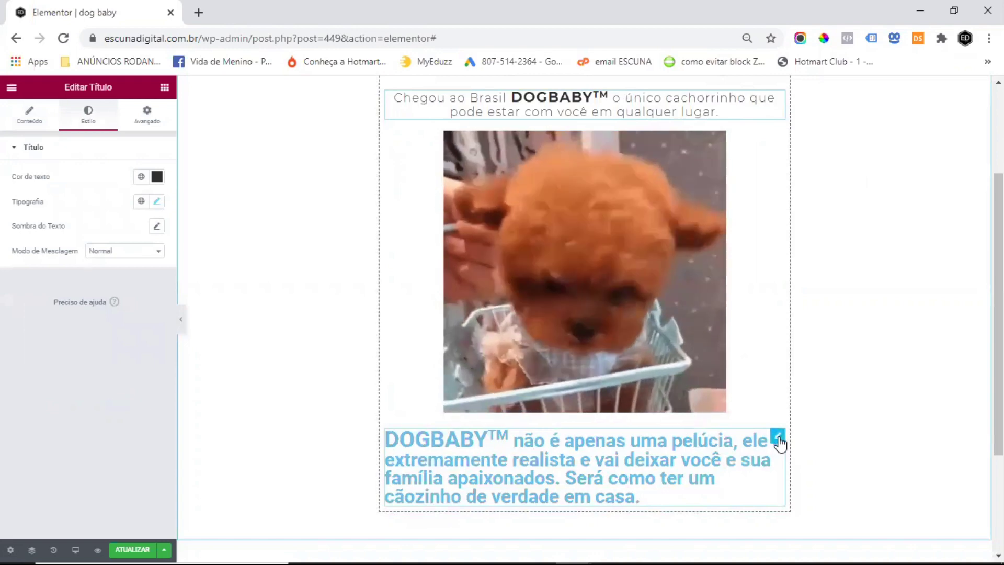
click(779, 437)
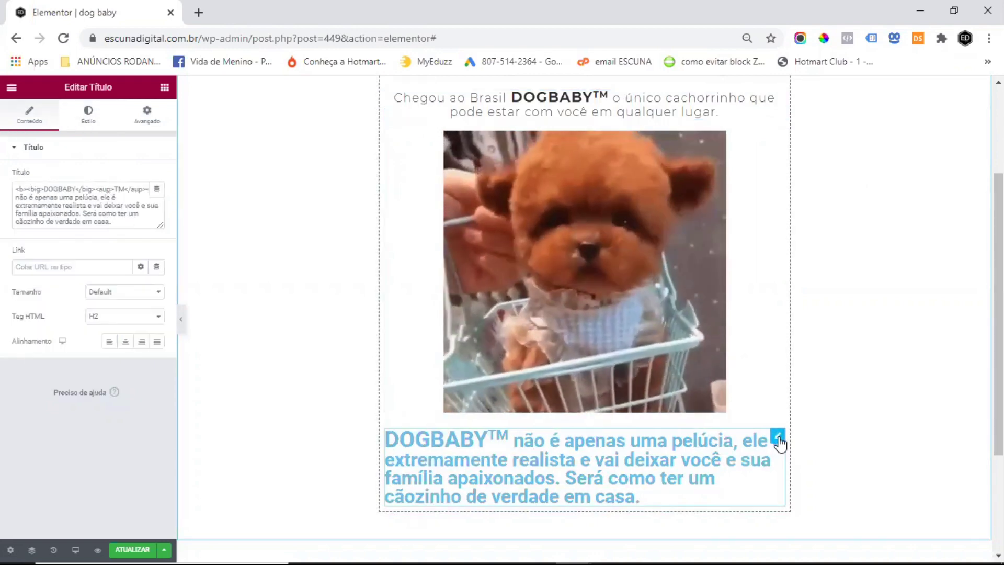
right_click(779, 444)
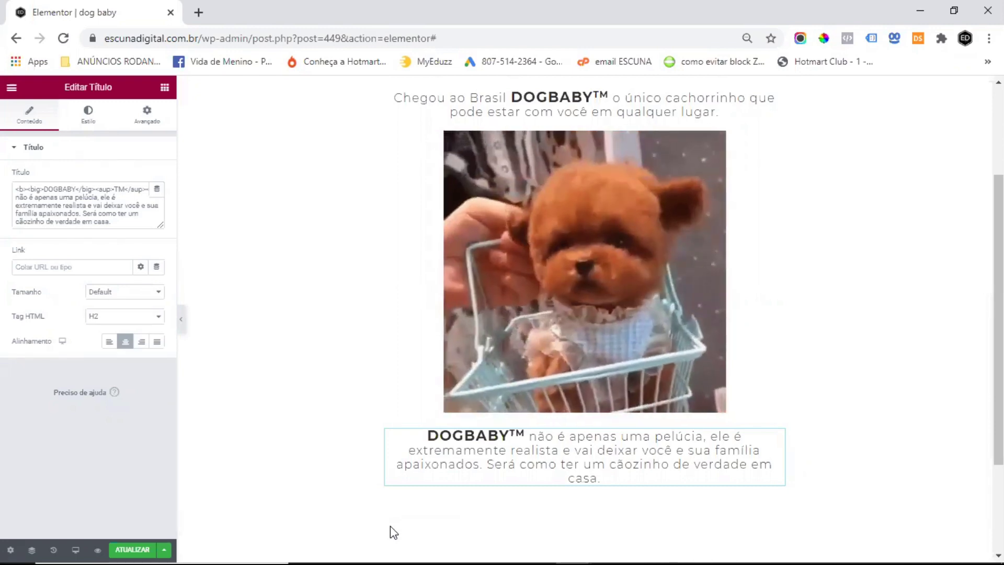
Step: Add a button below the second DOGBABY text, link it to #comprar and center it
scroll(289, 155, down, 1)
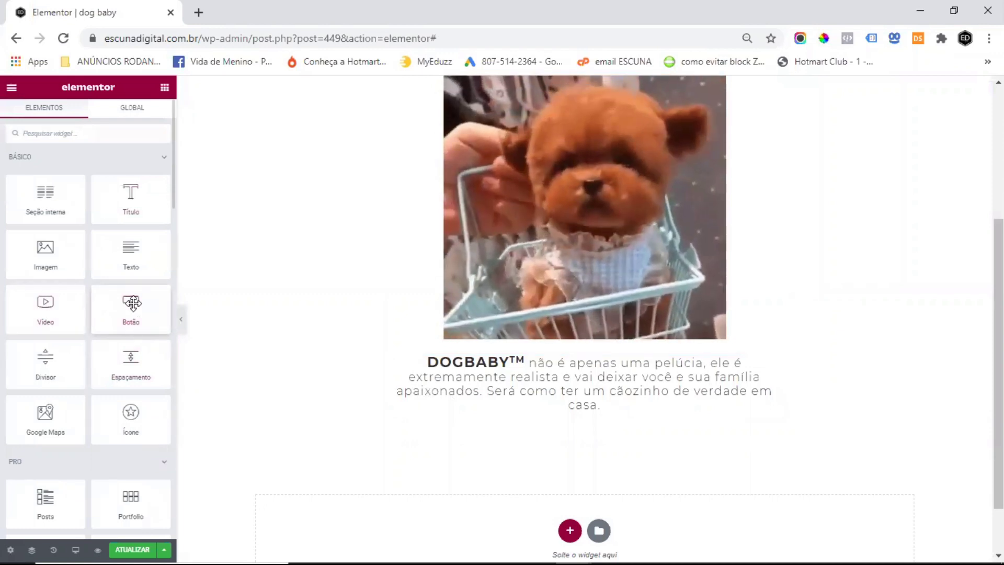
drag(631, 340, 632, 397)
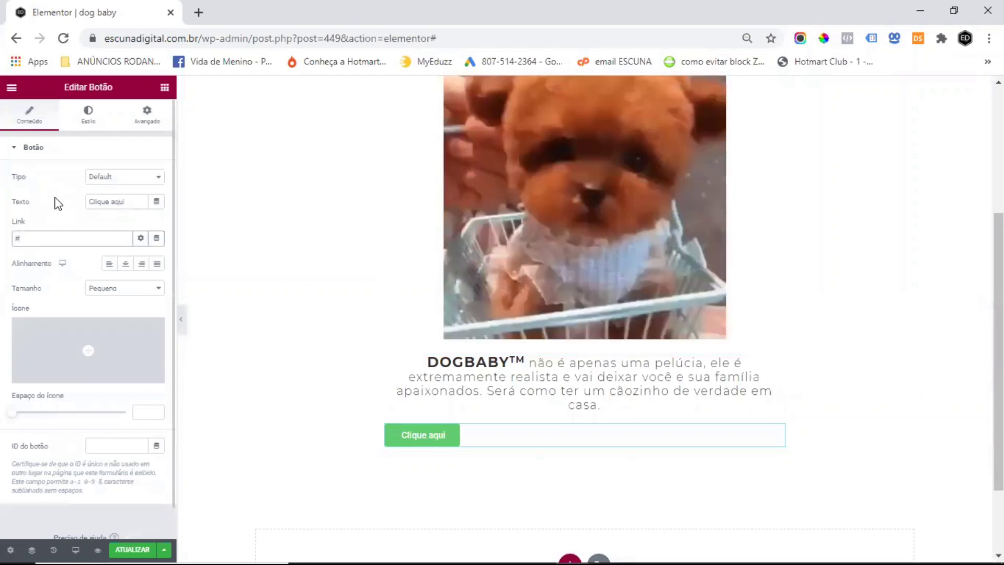
text(prar)
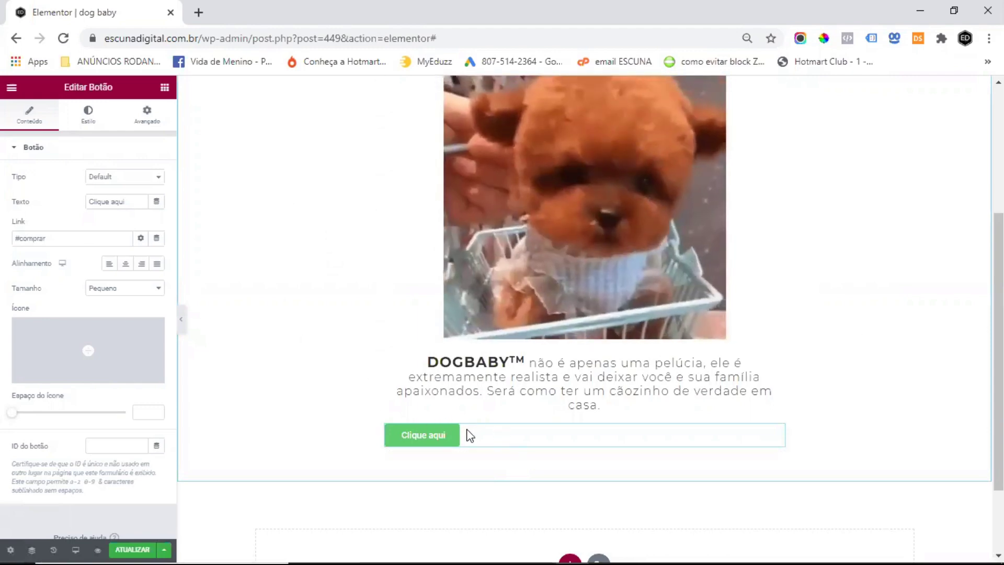
click(126, 265)
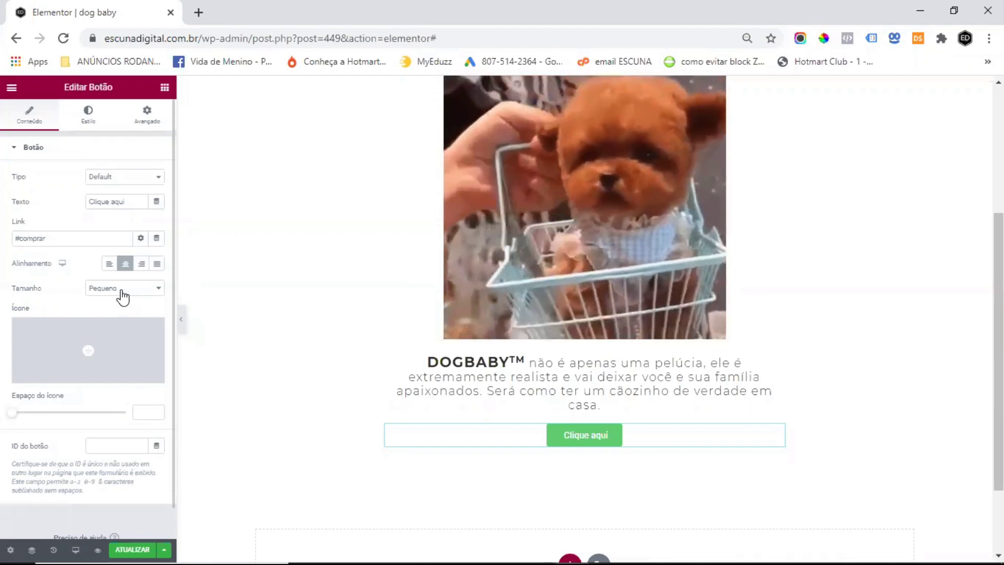
Step: Try the button sizes Médio, Grande and Extra grande, and return the button to Pequeno
click(126, 288)
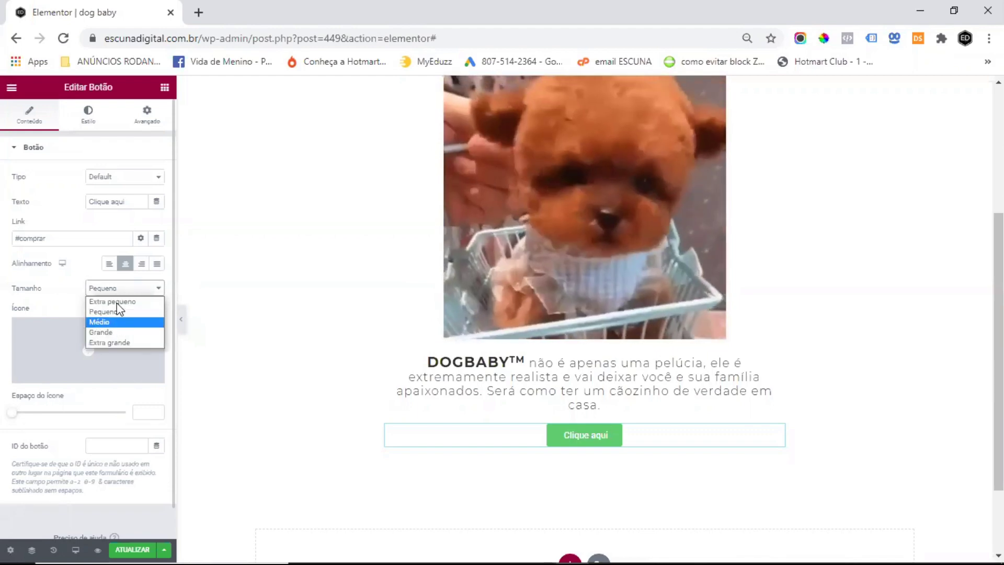
click(119, 321)
click(125, 288)
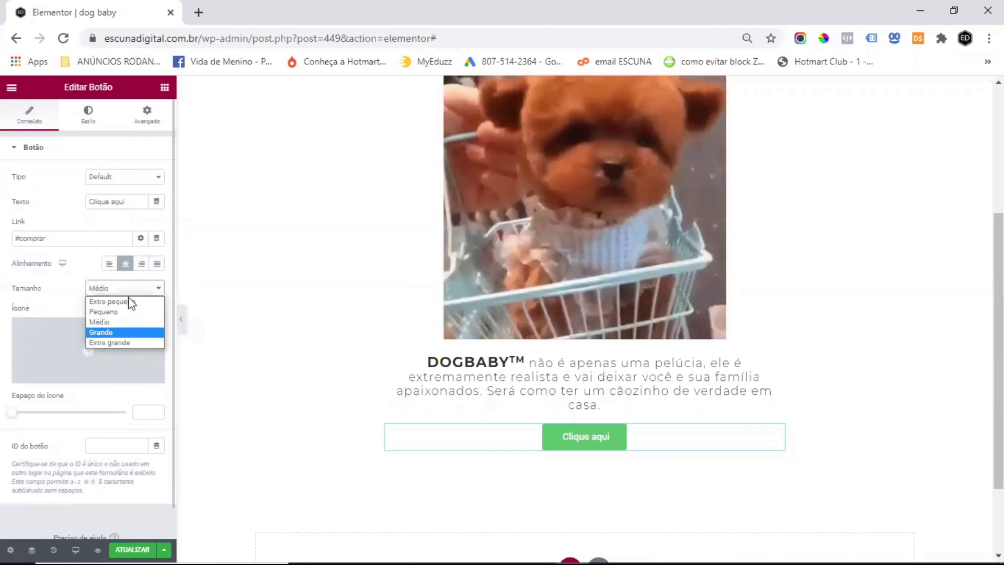
click(116, 332)
click(126, 288)
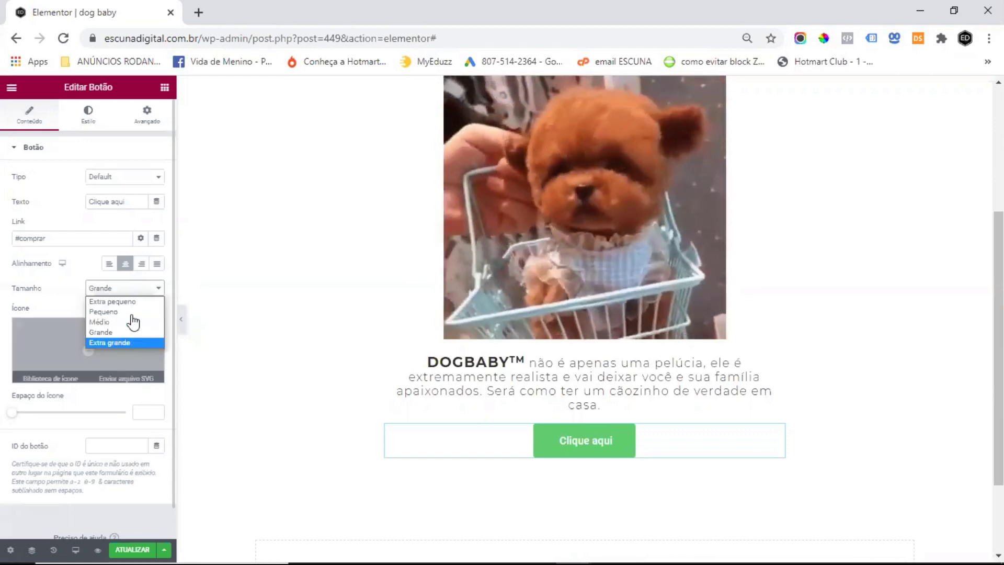
key(Return)
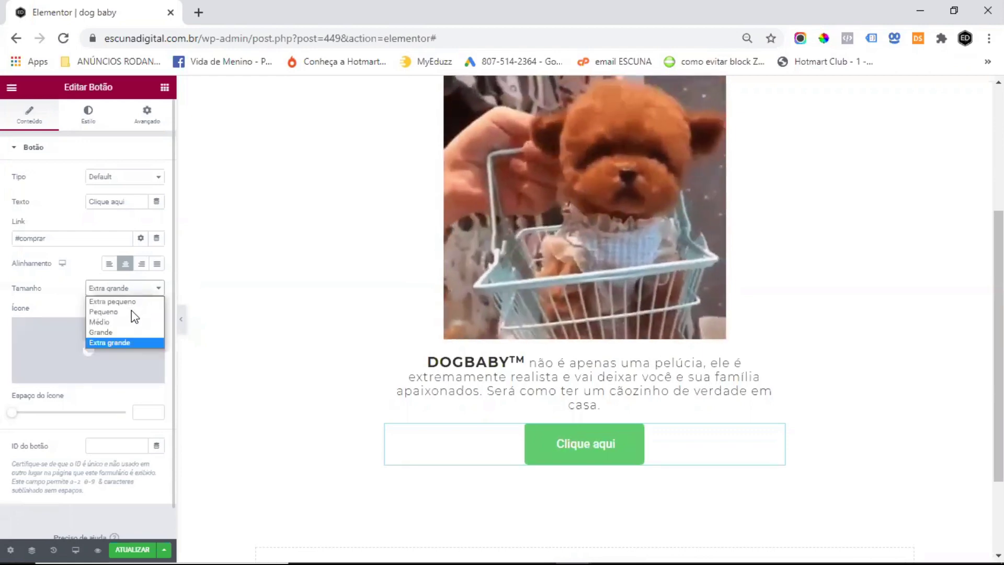
key(Return)
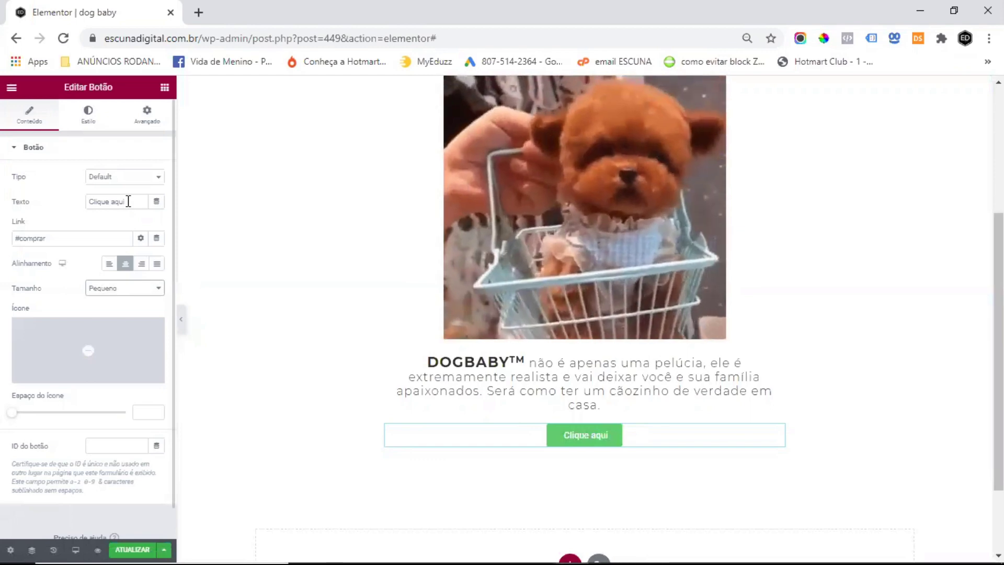
Step: Change the button's text to "Eu quero"
click(135, 196)
key(ctrl+a)
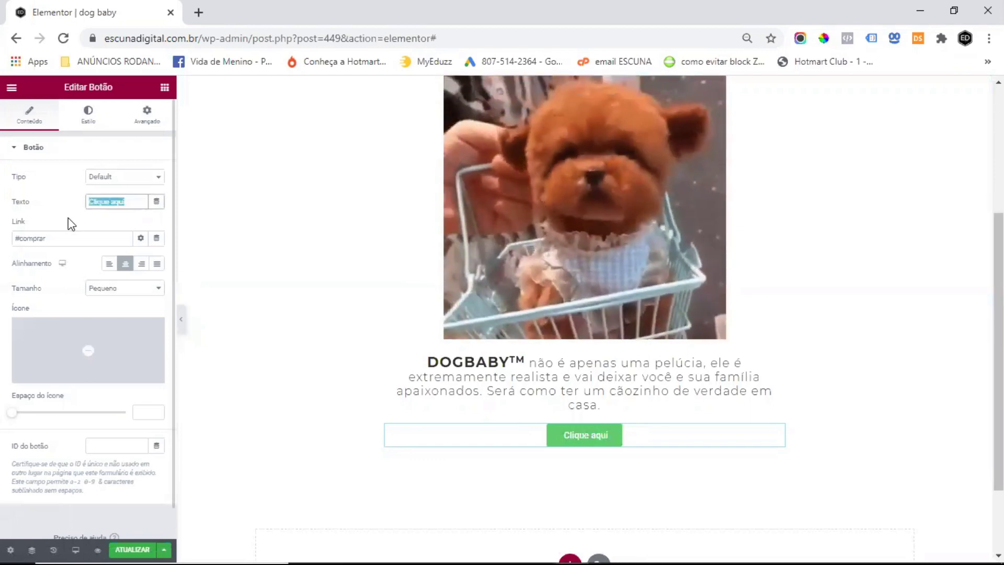
text(Eu Quero)
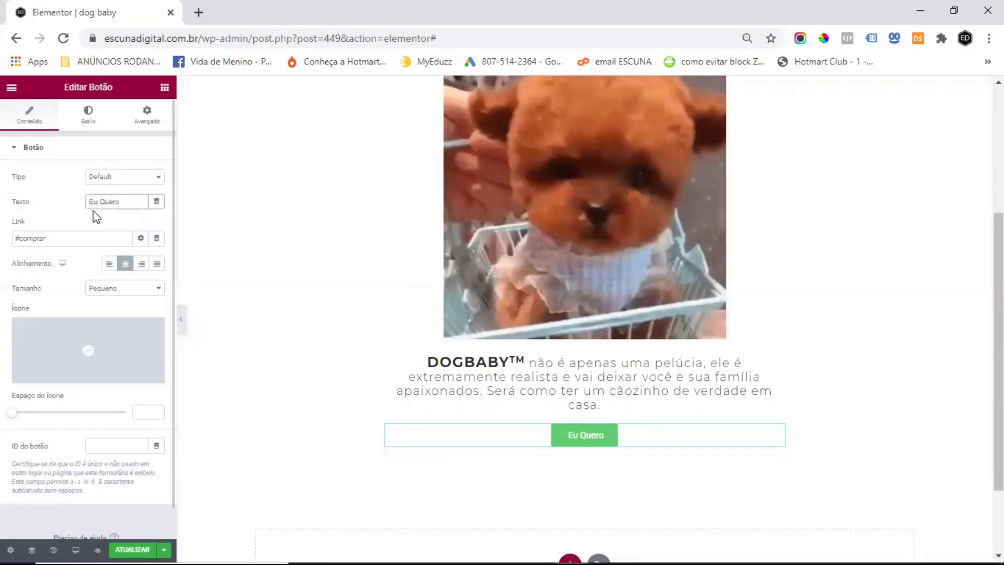
key(BackSpace)
key(BackSpace)
key(BackSpace)
key(BackSpace)
key(BackSpace)
text(quero)
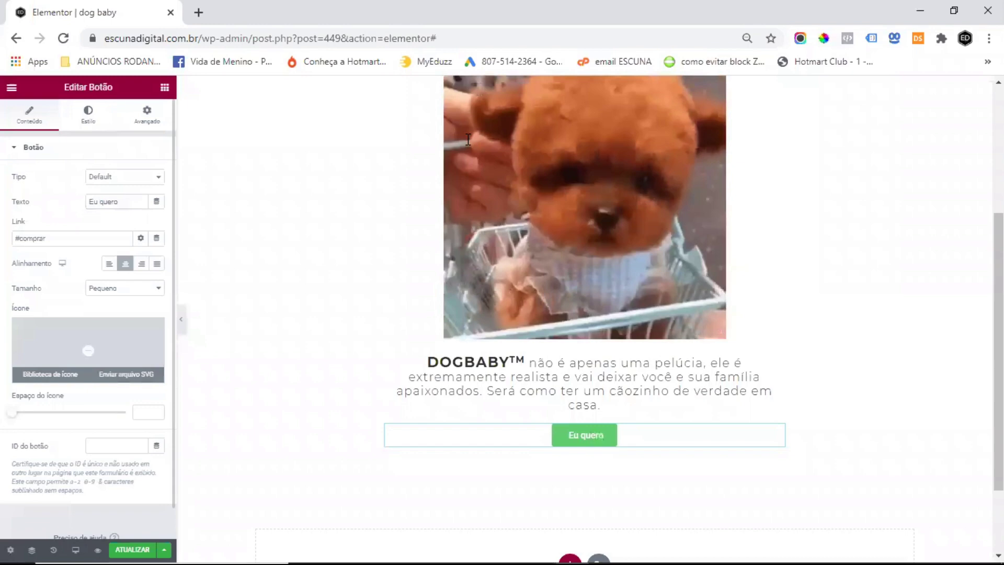
Step: Find the Dog icon in the icon library and insert it into the button
text(dog)
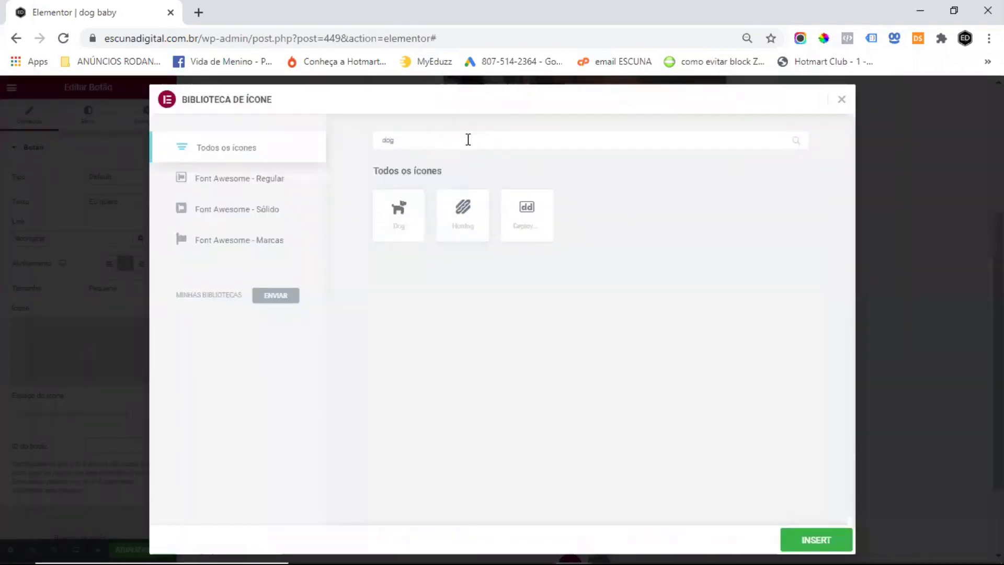
click(399, 222)
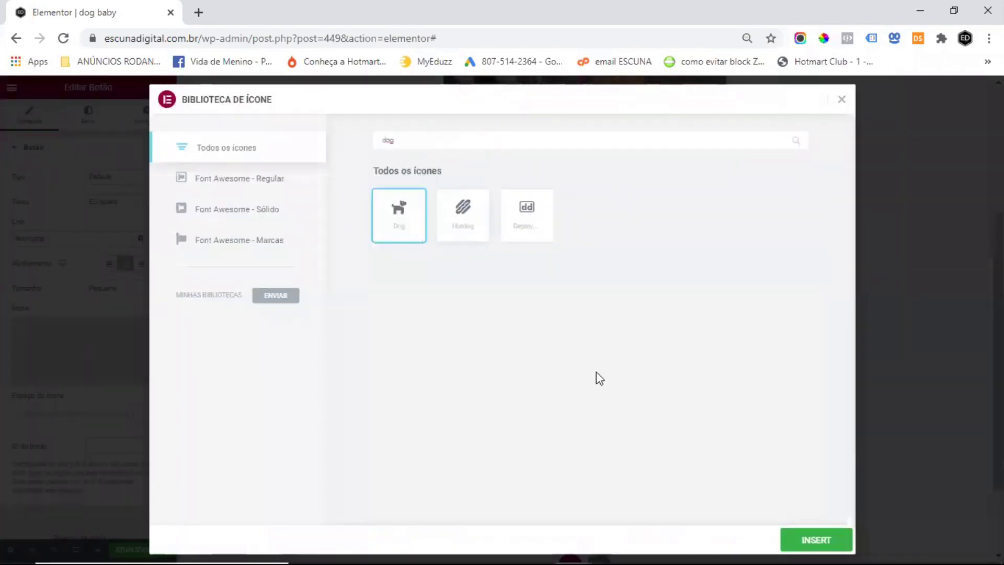
click(816, 541)
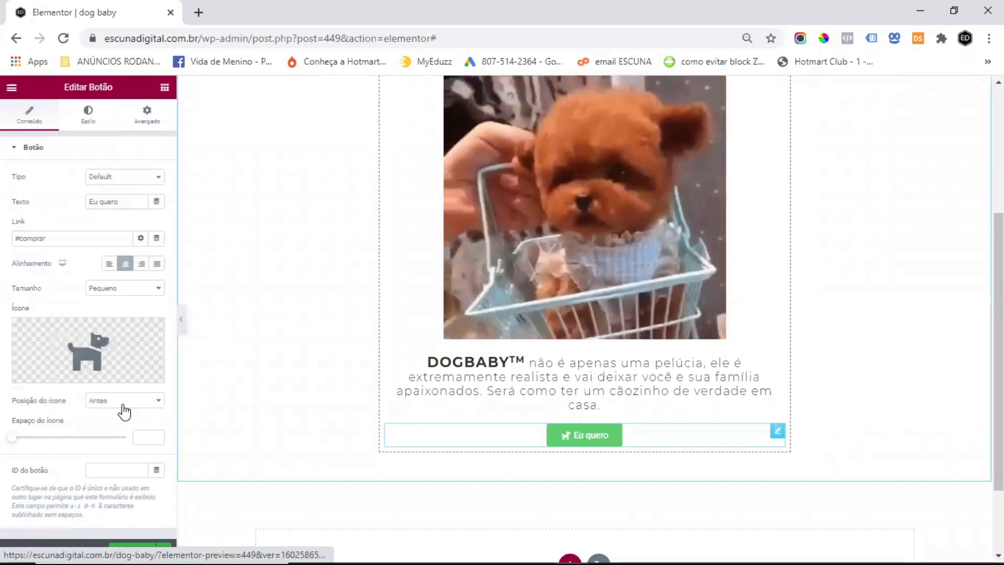
Step: Place the dog icon after the button text (Depois) with an icon spacing of 10
click(120, 400)
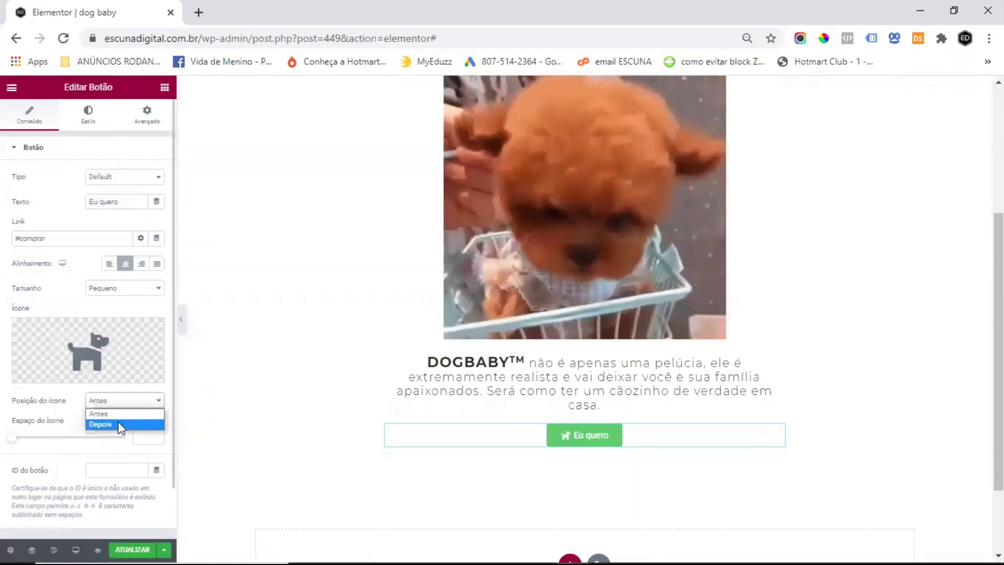
click(118, 422)
drag(11, 440, 28, 439)
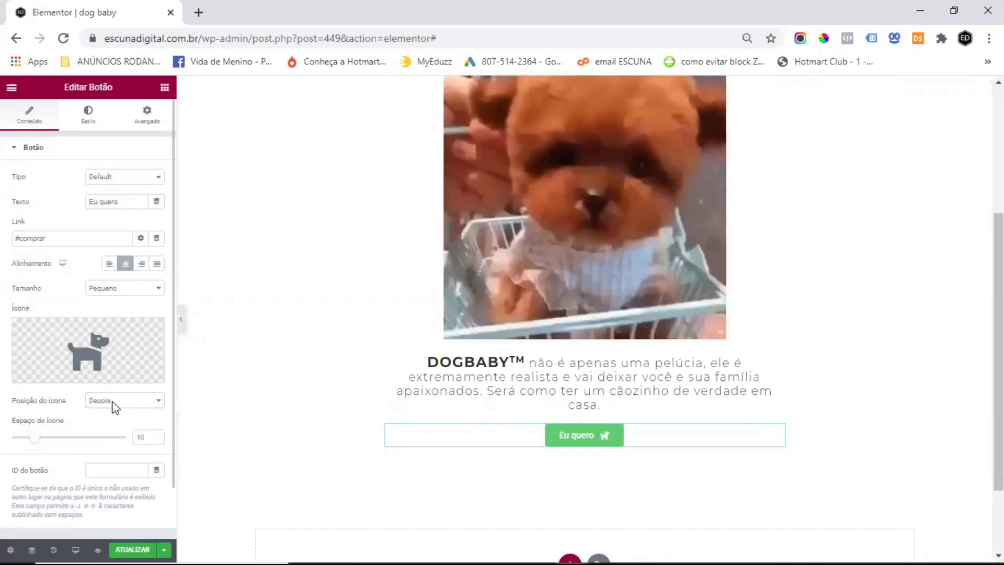
Step: Set the button text's font family to Montserrat and its size to 22 px
scroll(115, 410, down, 1)
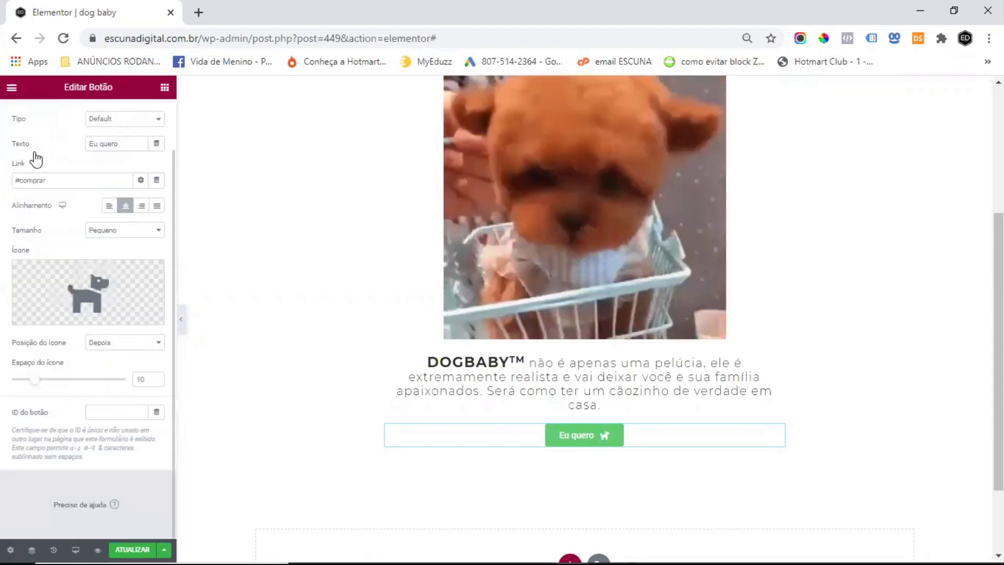
scroll(89, 116, up, 1)
click(89, 112)
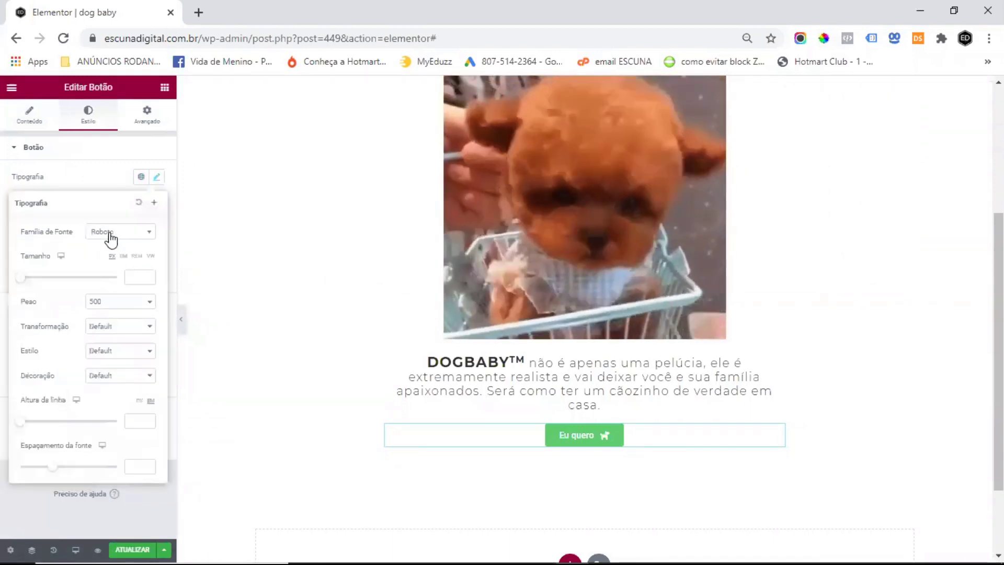
click(111, 232)
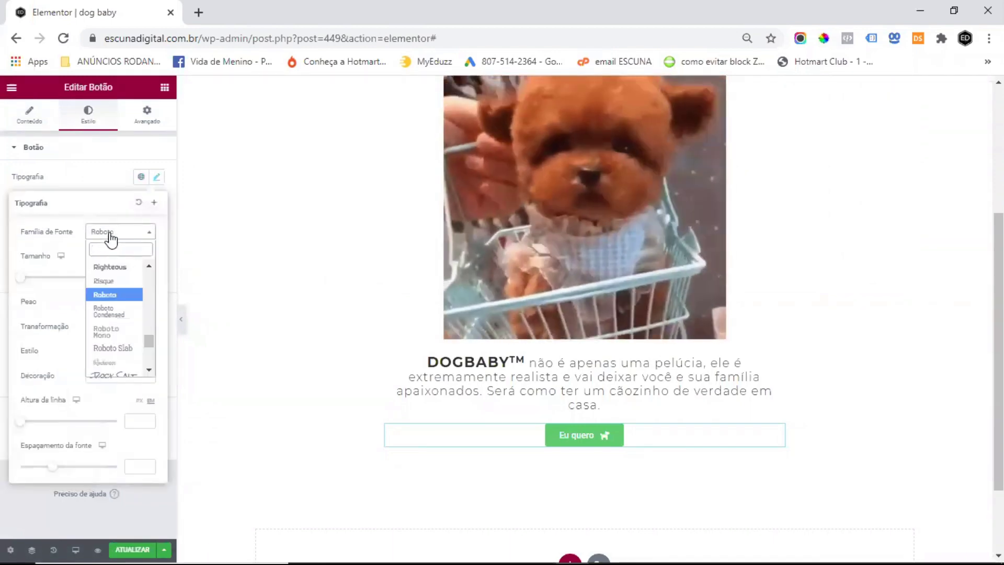
text(mont)
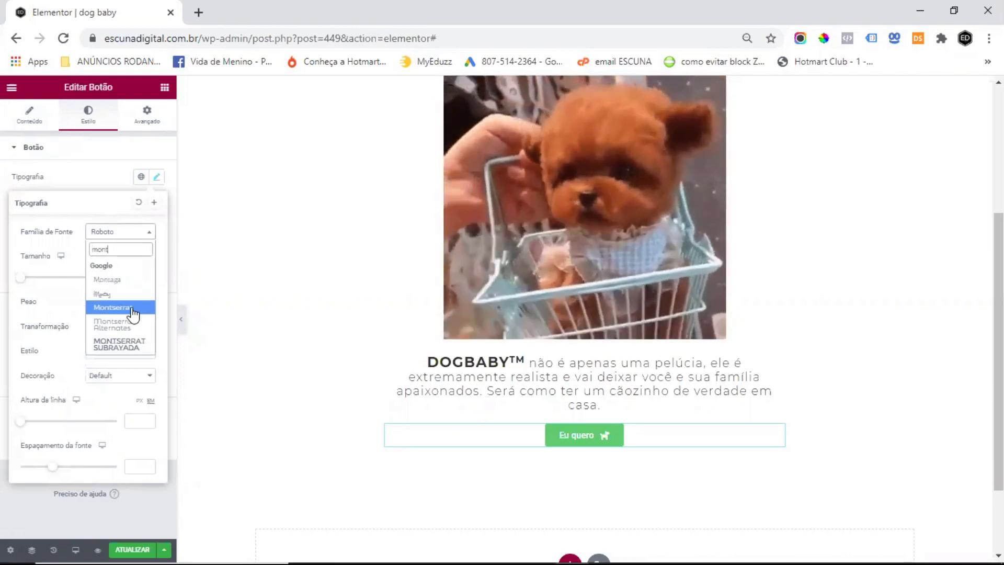
click(134, 309)
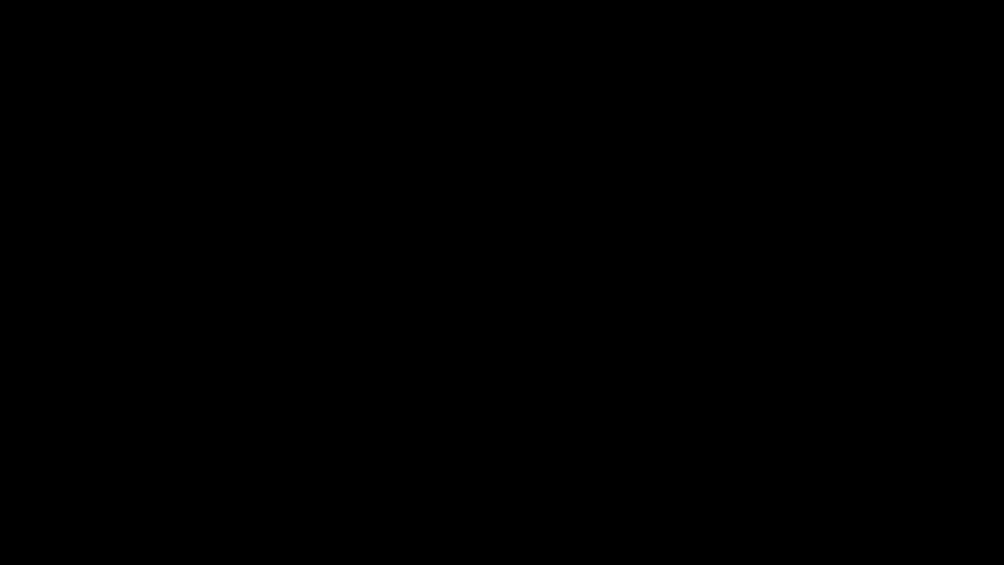
text(22)
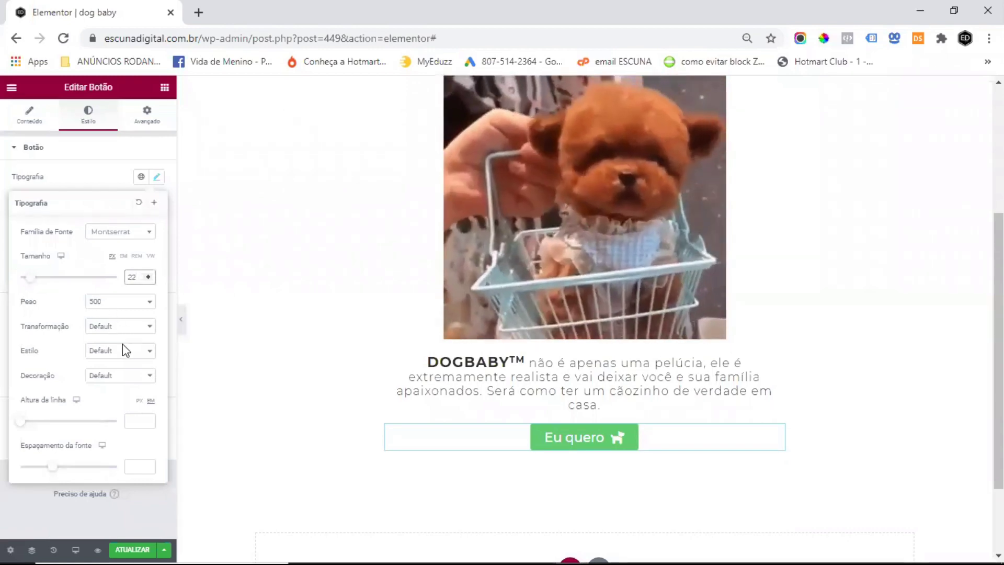
Step: Transform the button text to uppercase (Maiúsculas) and set its letter spacing to 5
click(122, 325)
click(124, 351)
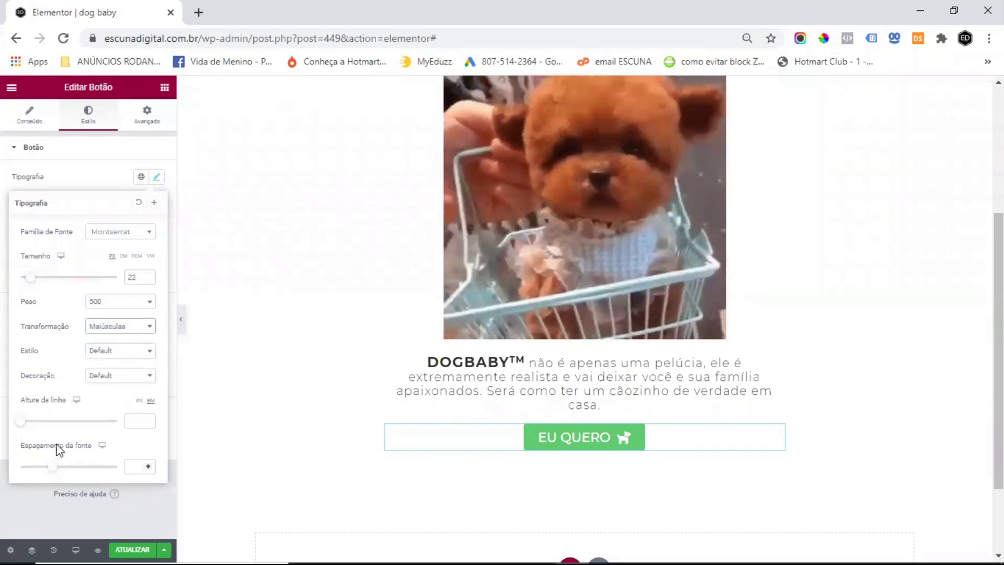
click(135, 466)
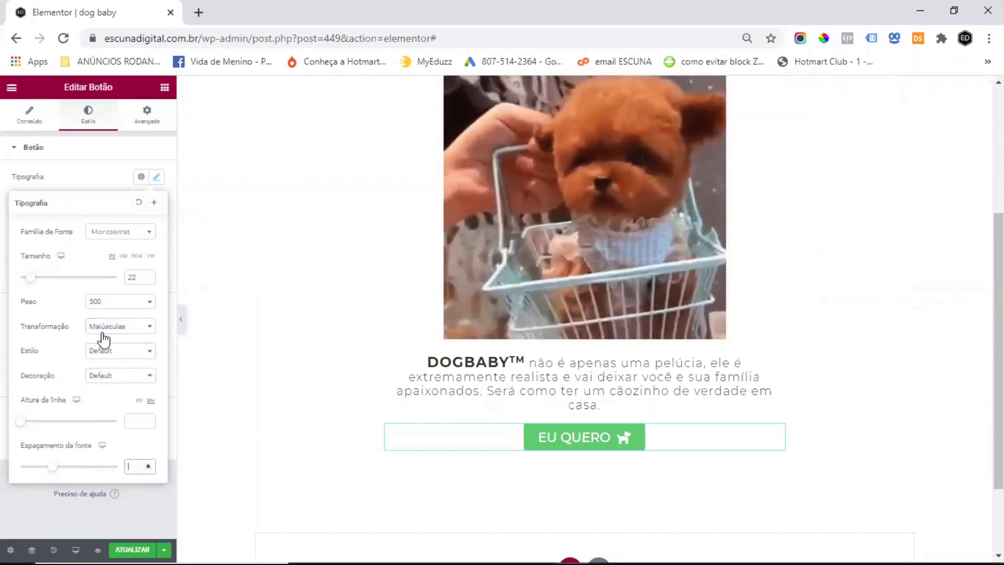
text(5)
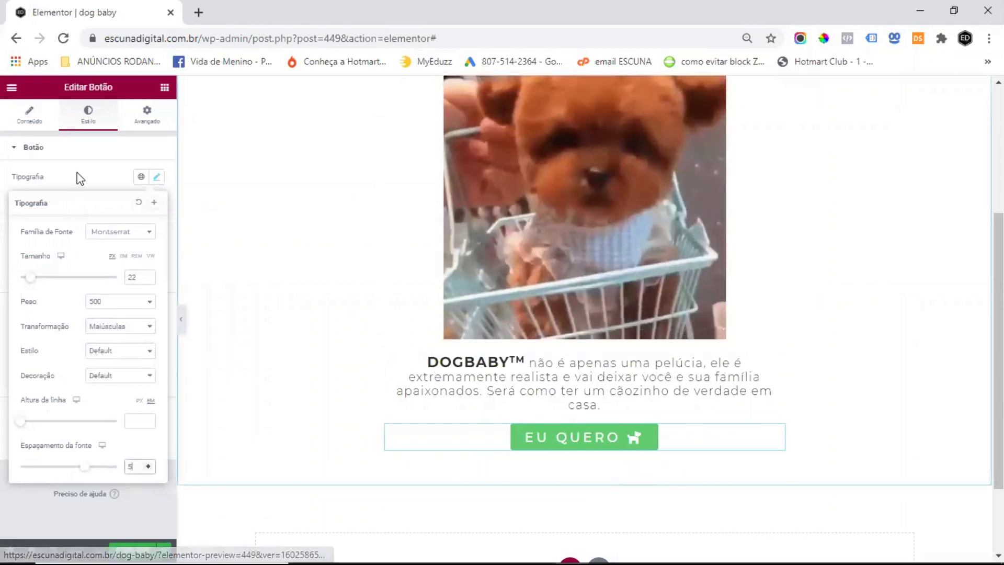
click(79, 173)
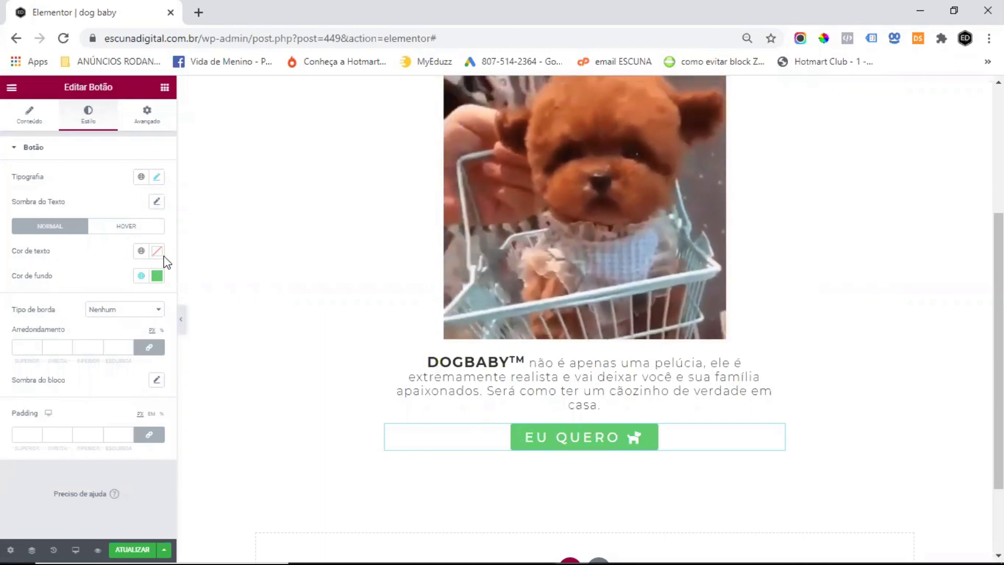
Step: Set the button's normal text colour to #f9f9f9
click(158, 251)
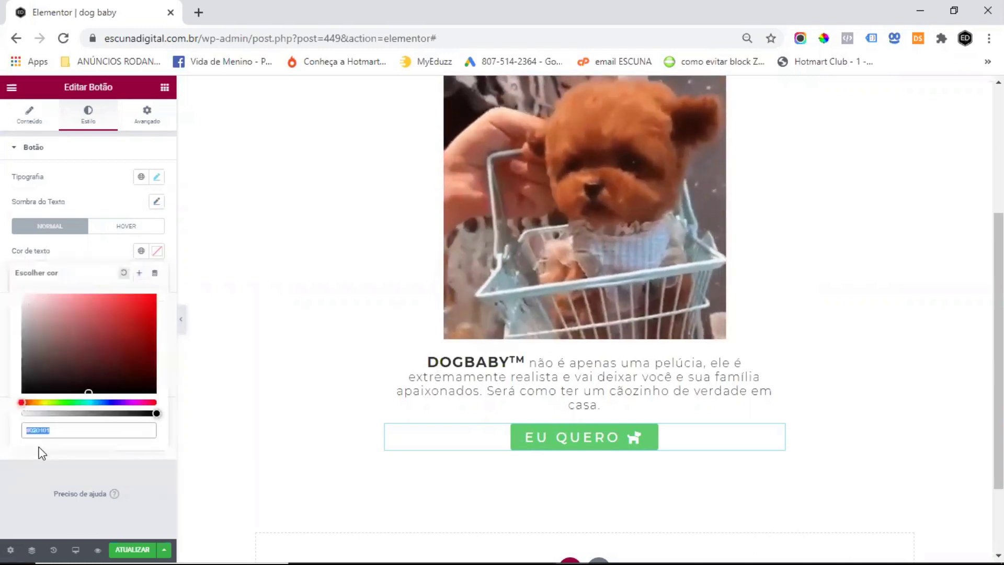
text(#f9f)
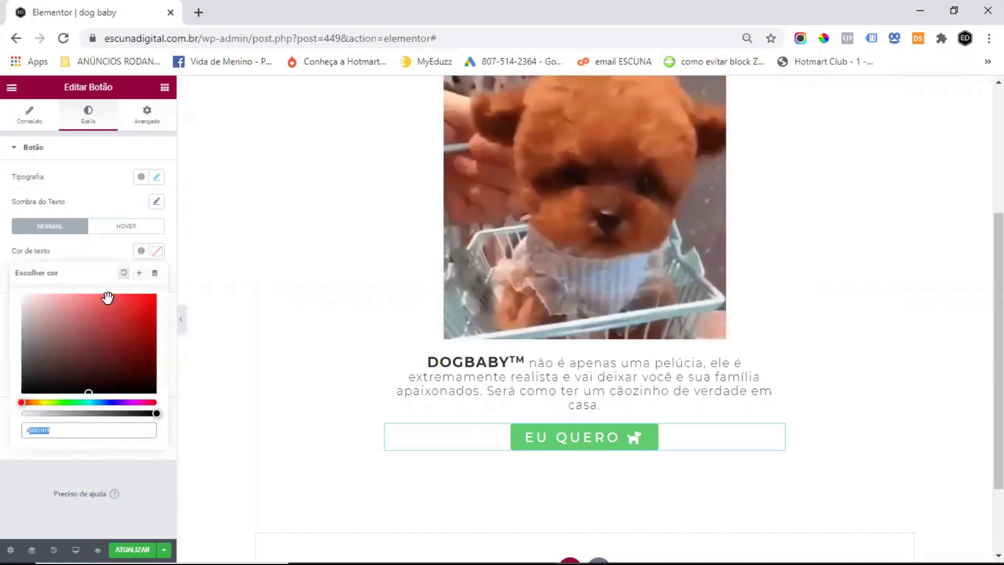
text(9f9)
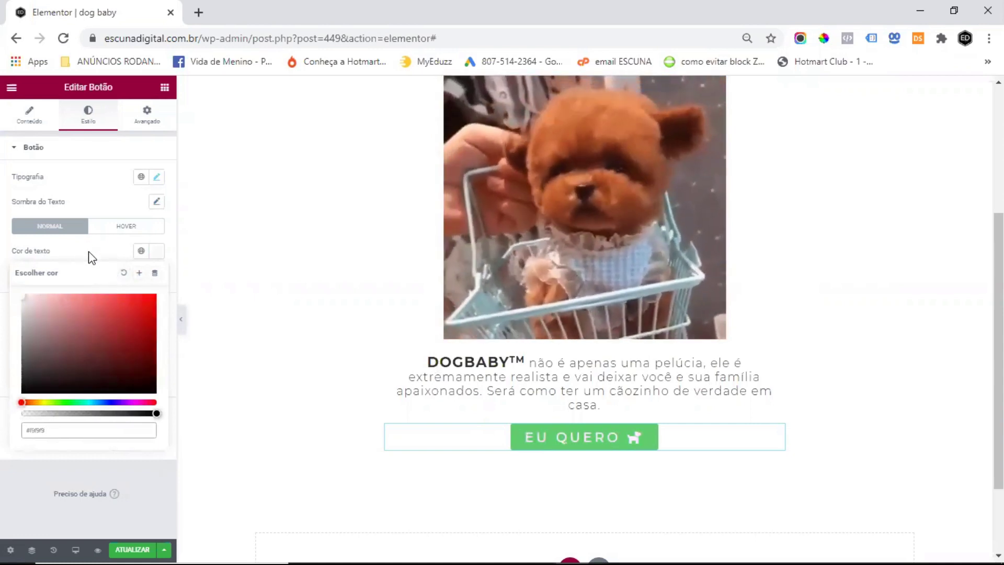
click(89, 251)
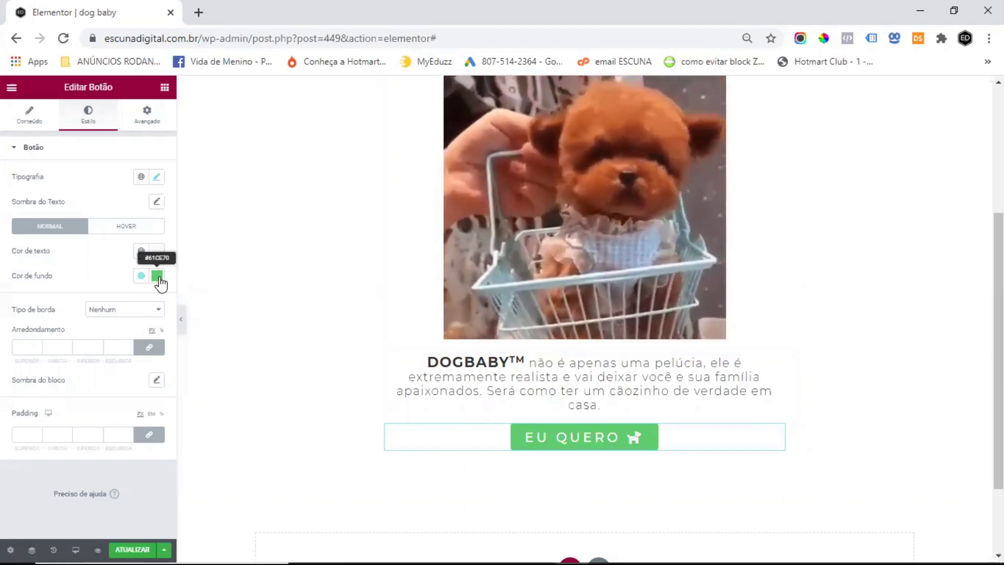
Step: Set the button's normal background colour to #A94213
click(157, 276)
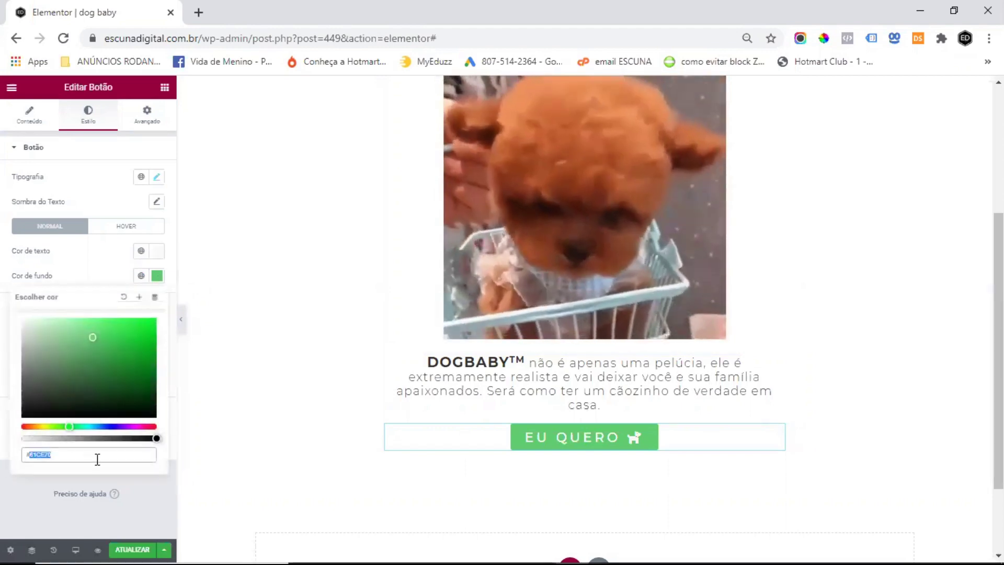
text(##A94213)
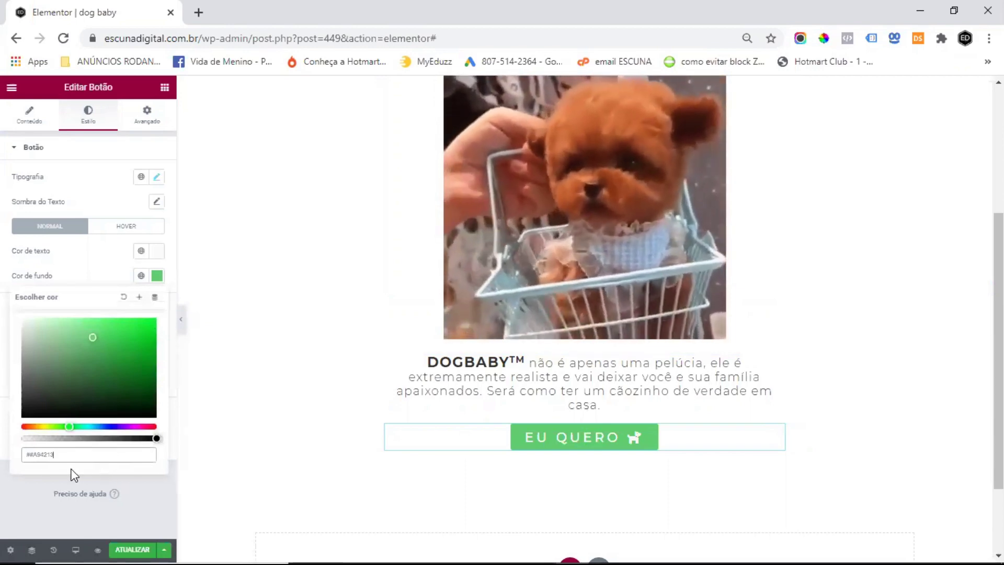
key(Home)
key(Delete)
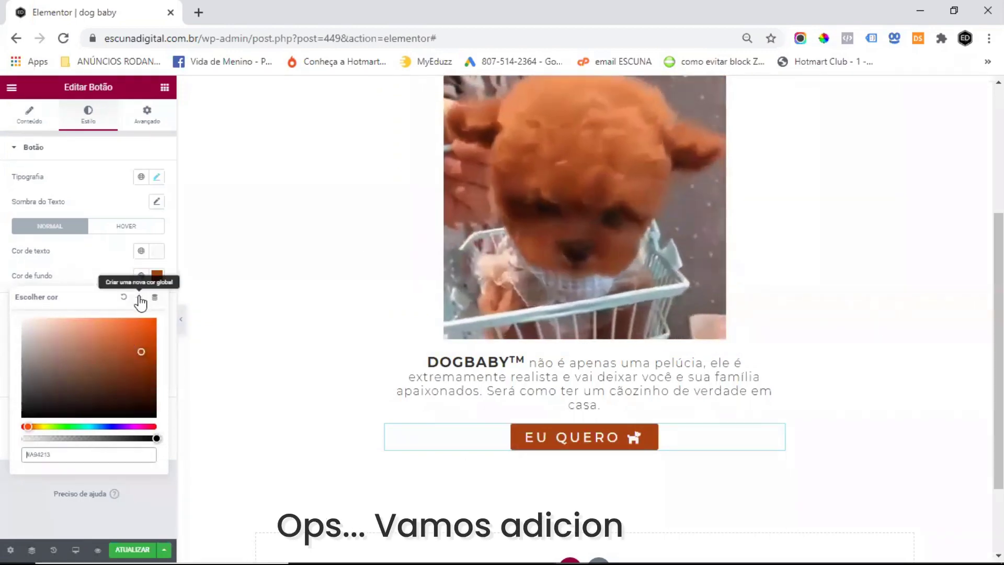
Step: Save the button's background as a new global colour named "MARRON dogbaby" and check the global colour list
click(140, 302)
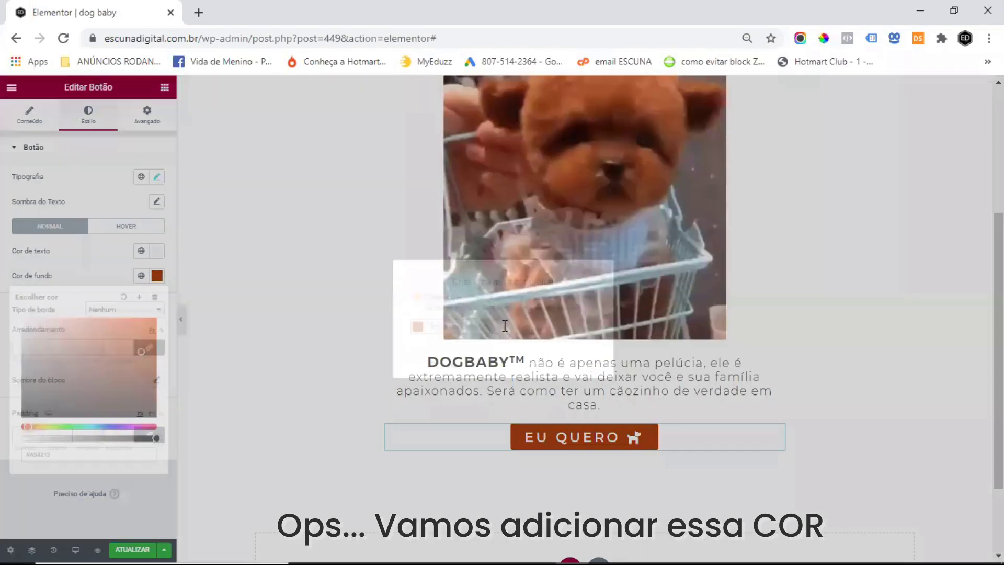
text(marro)
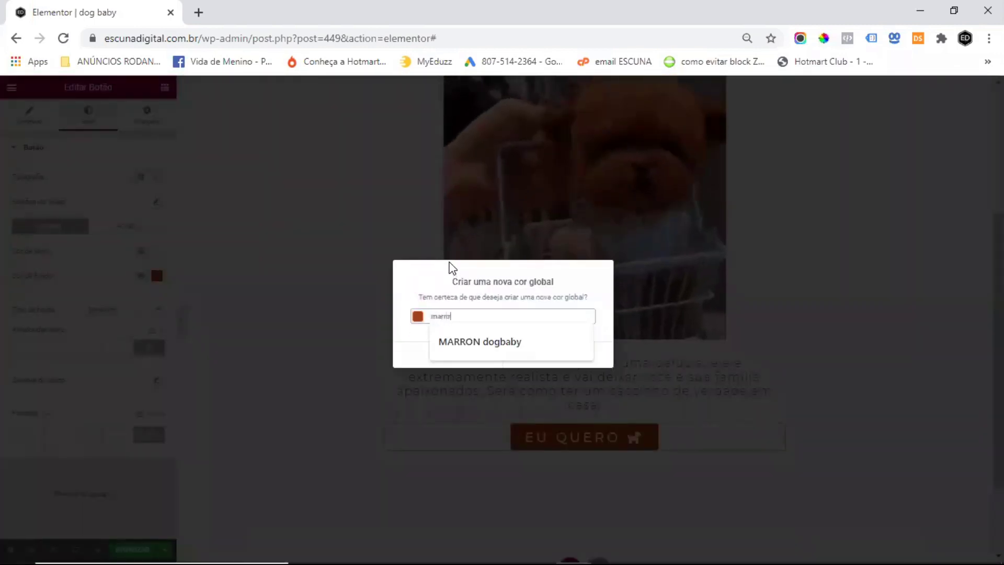
click(521, 340)
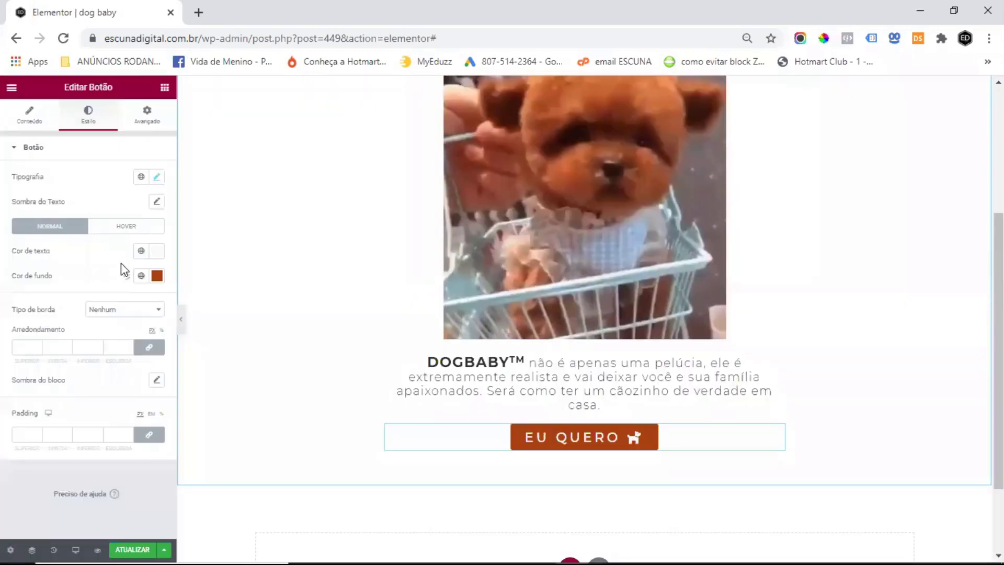
click(142, 251)
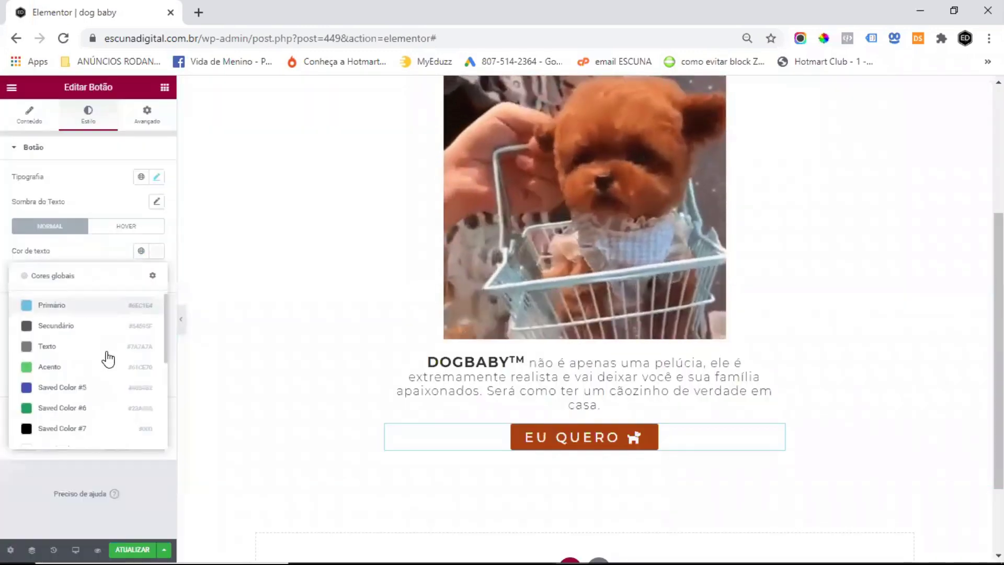
scroll(89, 414, down, 3)
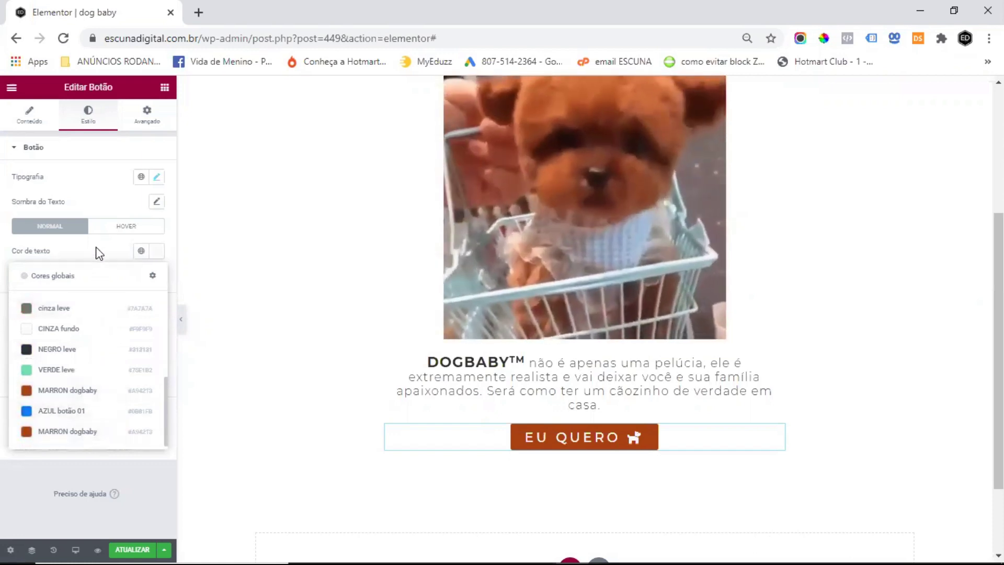
click(96, 252)
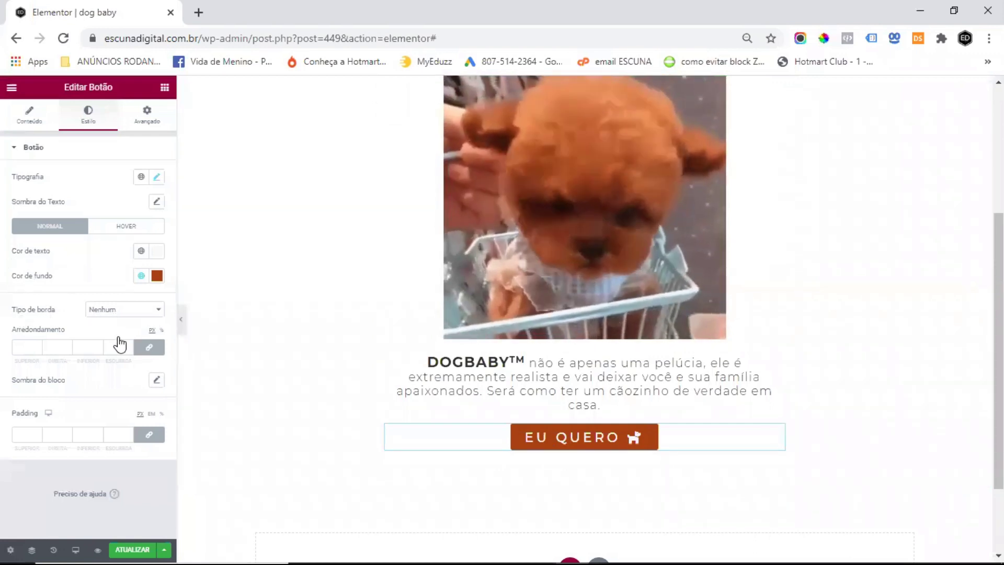
Step: Give the button a solid border (Sólido) in colour #313131
click(123, 309)
key(Return)
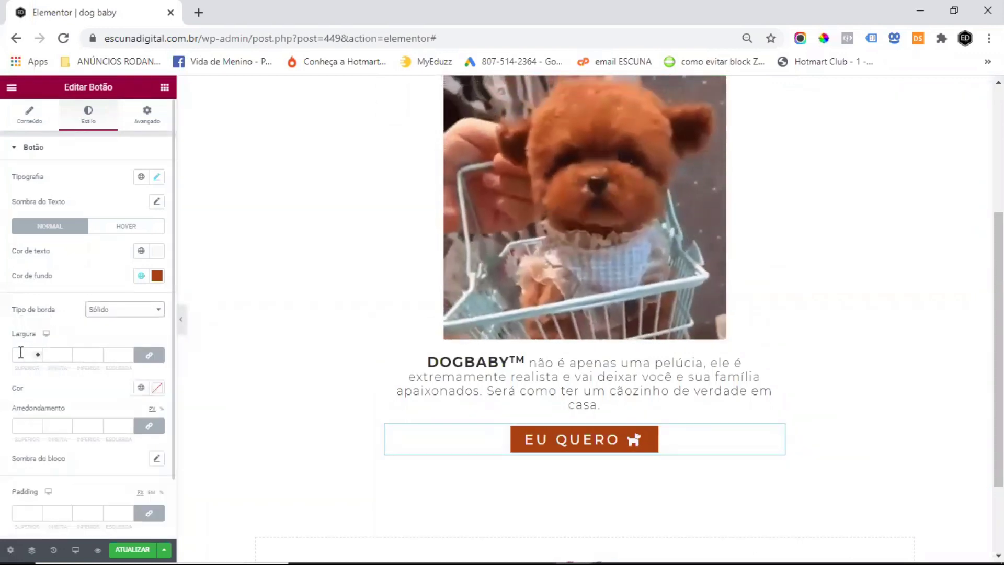
click(157, 387)
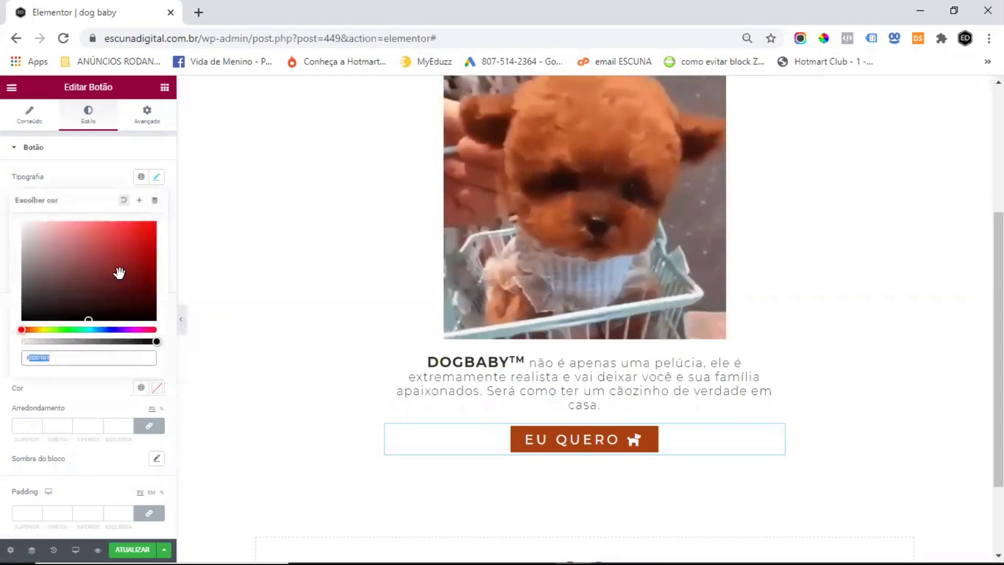
text(#313131)
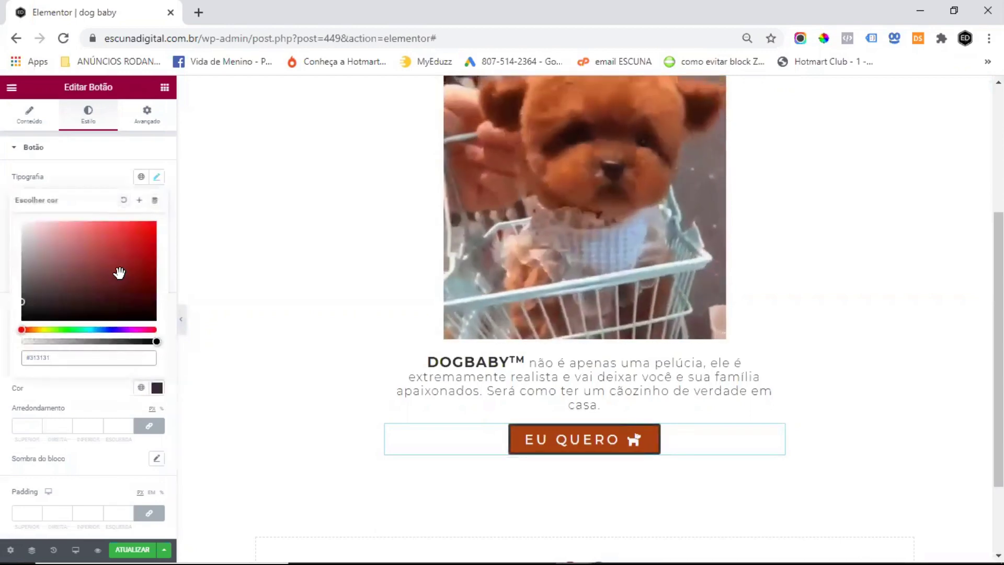
click(73, 401)
Step: Set the button's border width to 2 and its corner rounding to 10 px on all sides
click(86, 151)
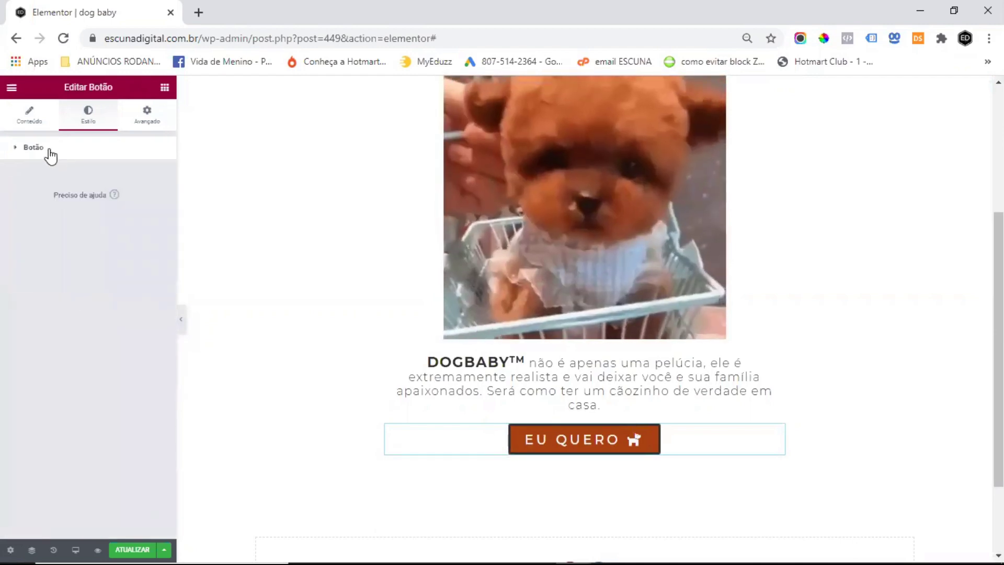
click(50, 152)
text(2)
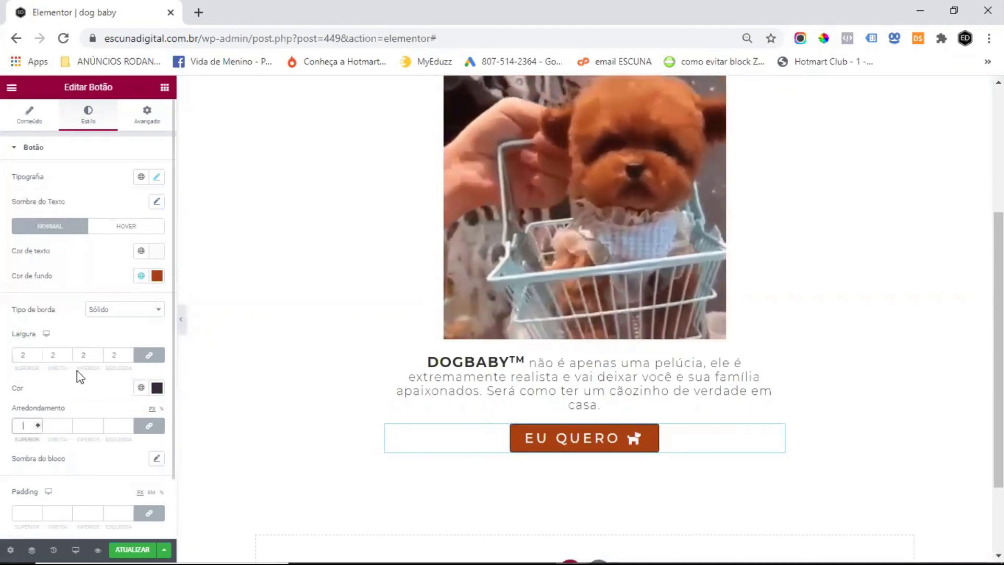
text(10)
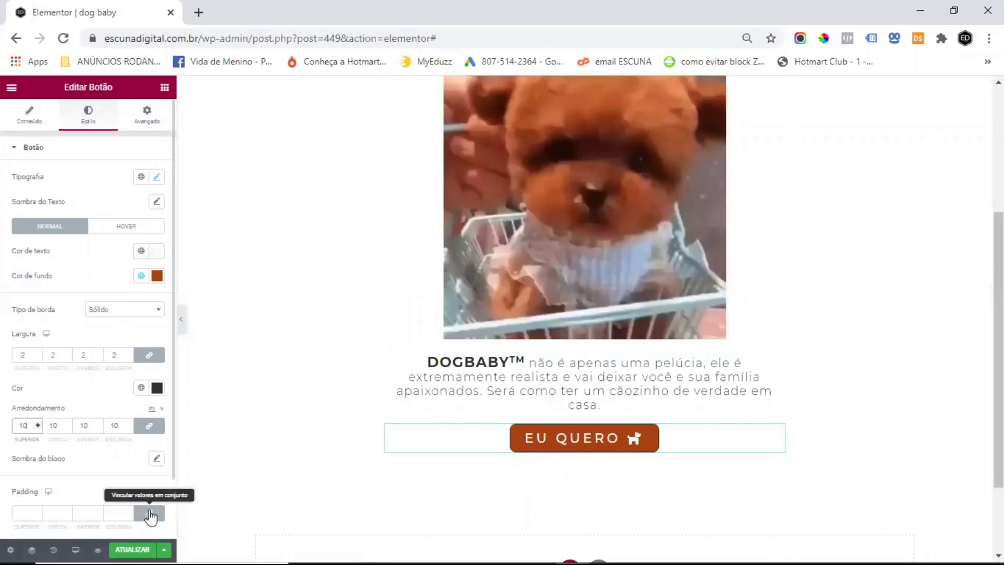
Step: Unlink the button's padding values and set them to 15 px top and bottom and 50 px right and left
click(150, 514)
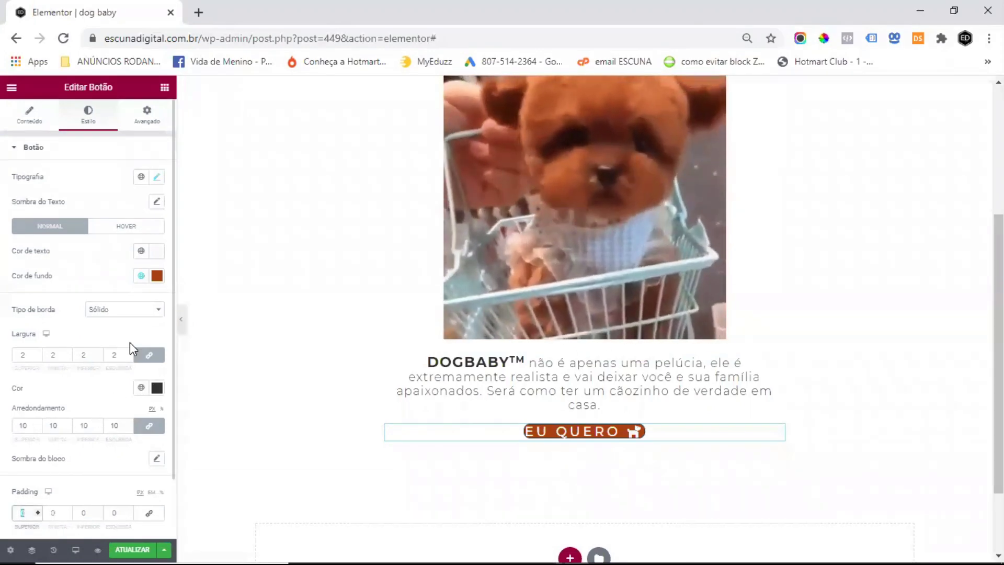
text(5)
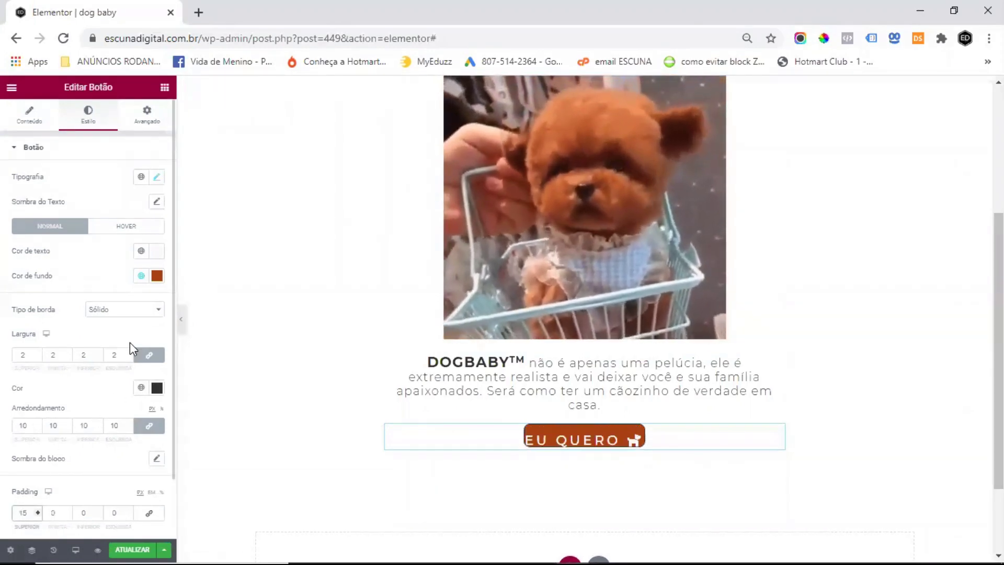
key(Tab)
text(50)
key(Tab)
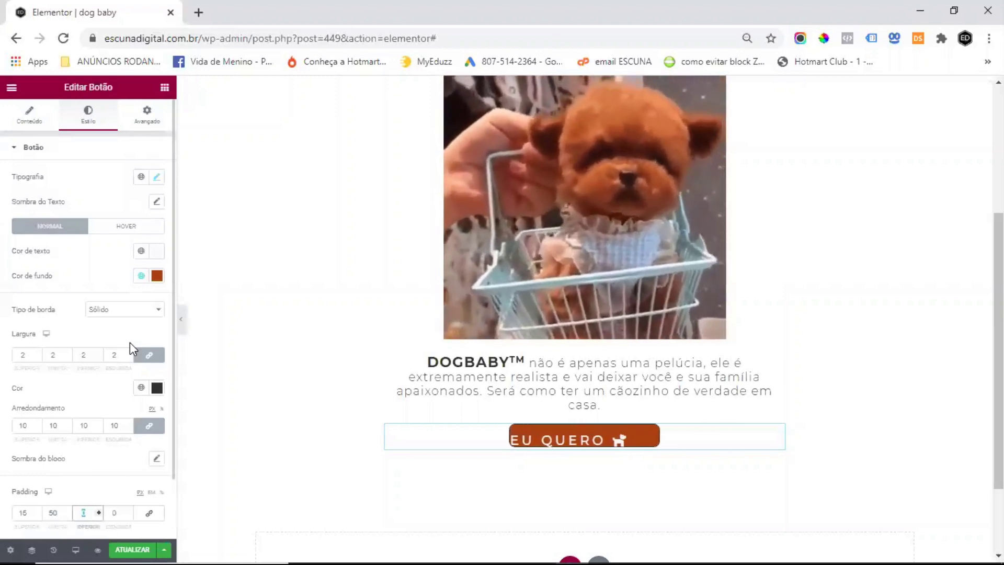
text(15)
key(Tab)
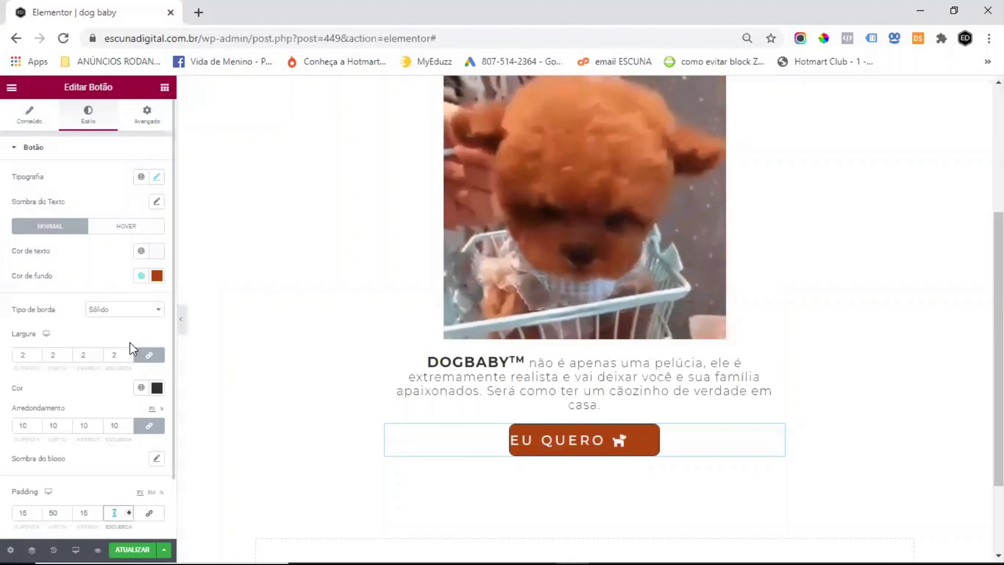
text(50)
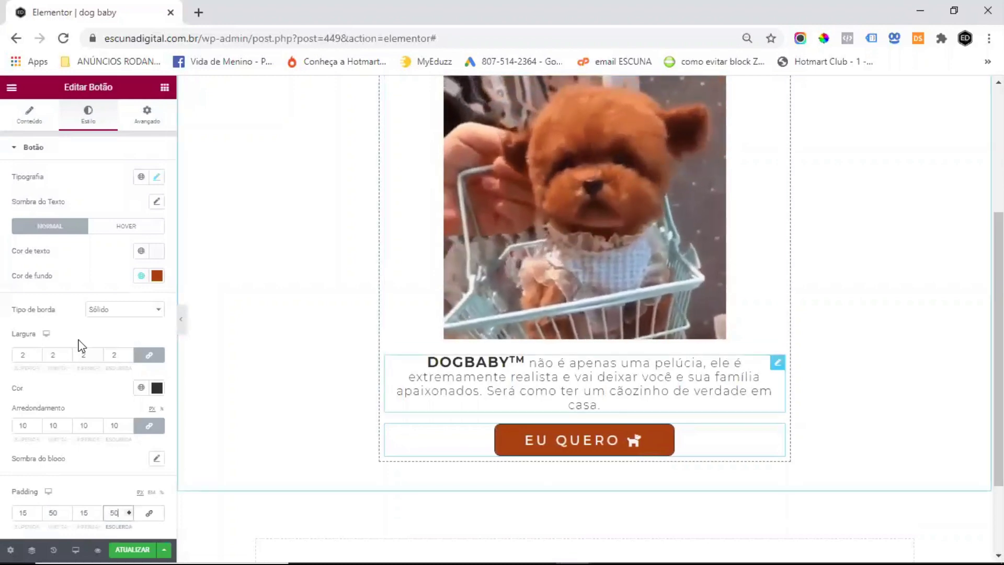
scroll(82, 303, down, 2)
scroll(82, 303, up, 2)
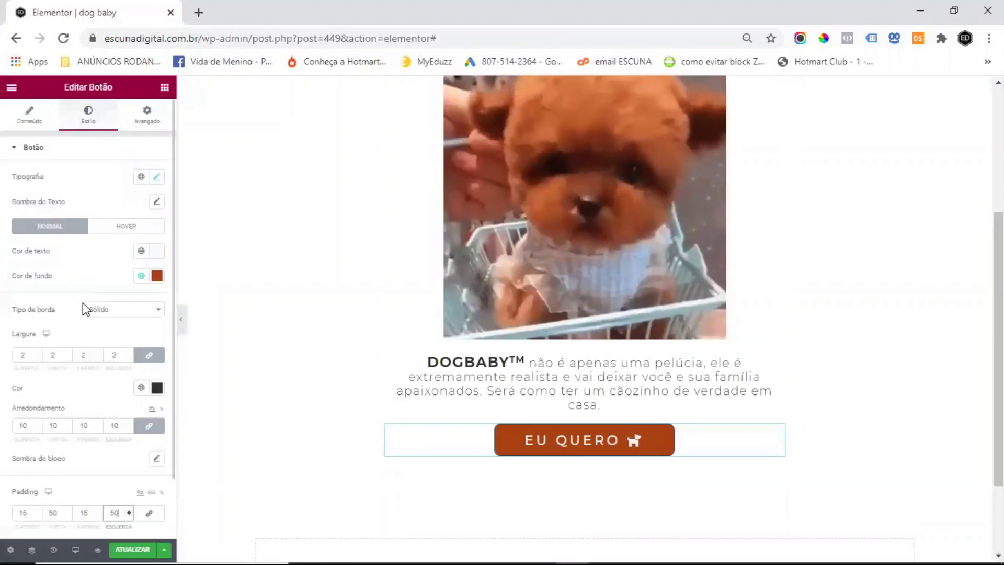
Step: Set the button's hover text colour to the saved global colour "MARRON dogbaby"
click(109, 230)
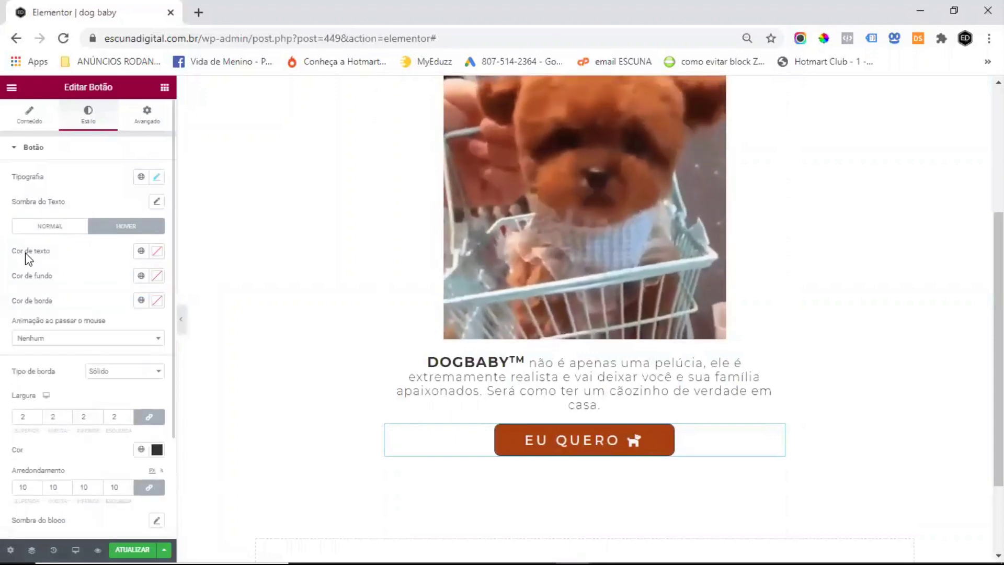
click(142, 251)
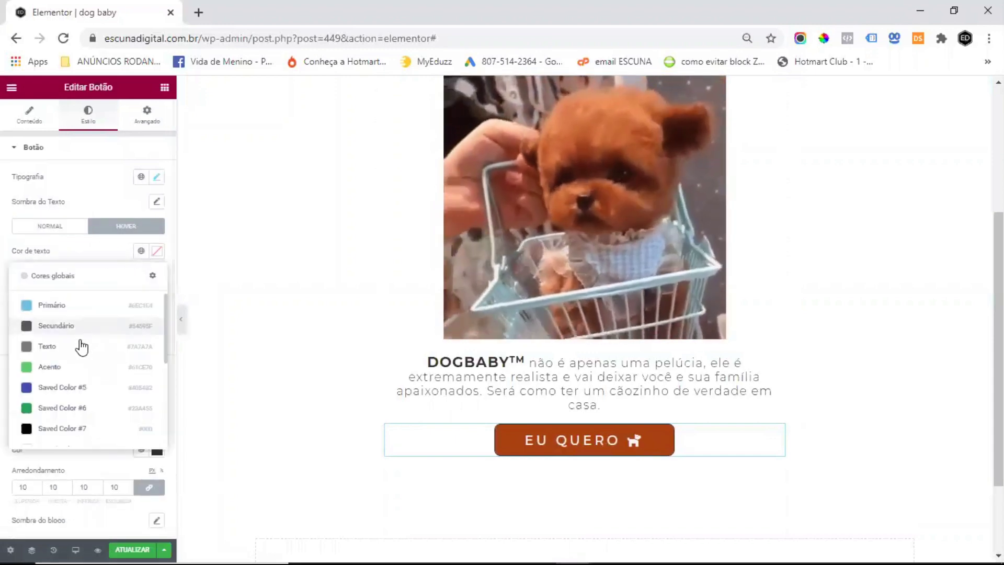
scroll(68, 366, down, 5)
click(90, 431)
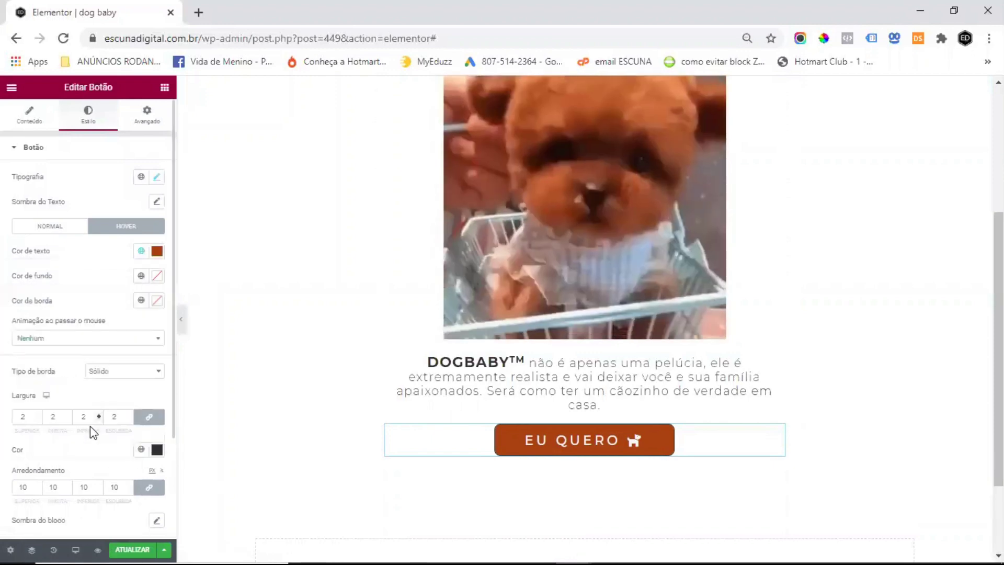
Step: Make the button's hover background fully transparent and set its hover border to the same global brown as the hover text
click(157, 276)
drag(155, 438, 1, 440)
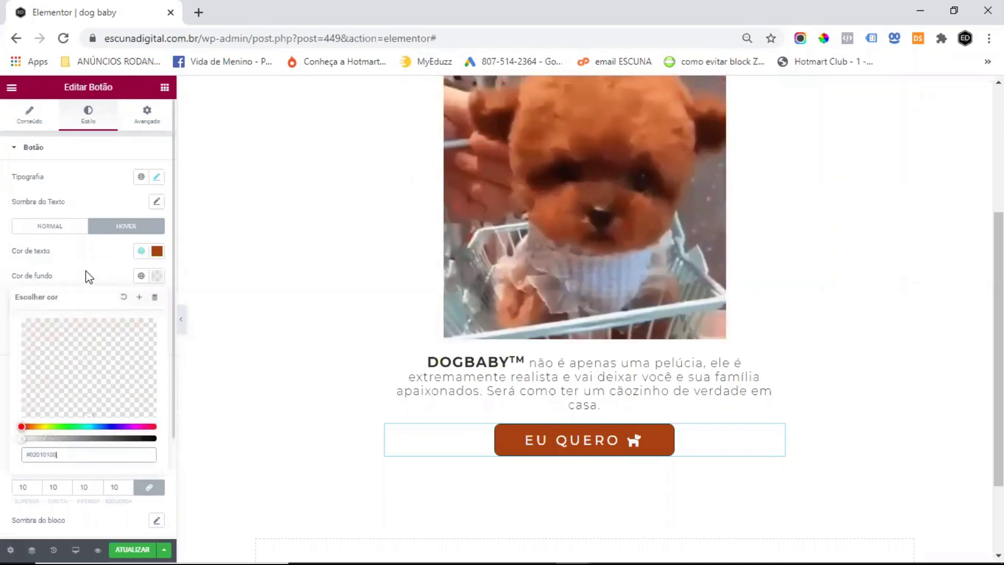
click(85, 274)
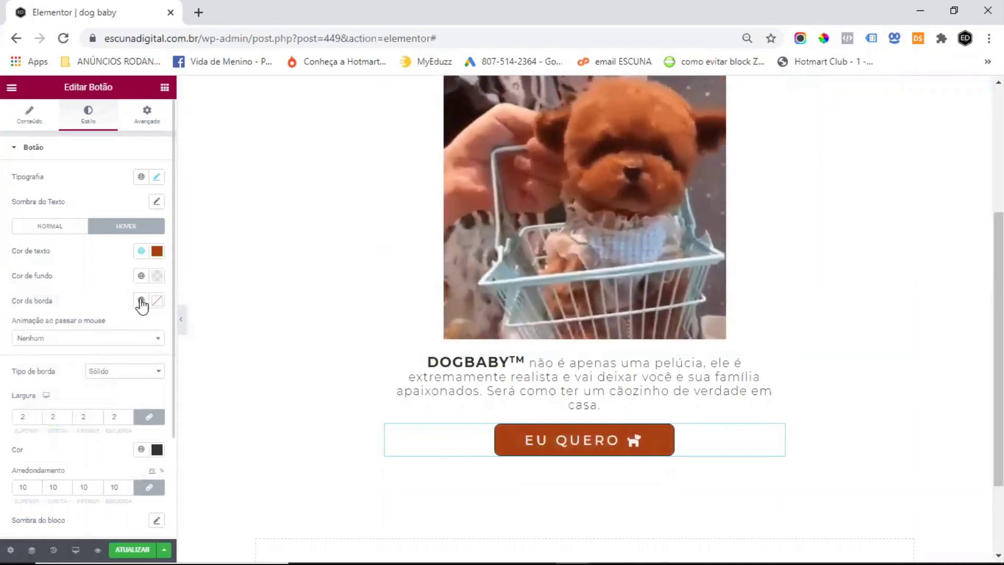
click(141, 301)
scroll(73, 433, down, 5)
click(70, 478)
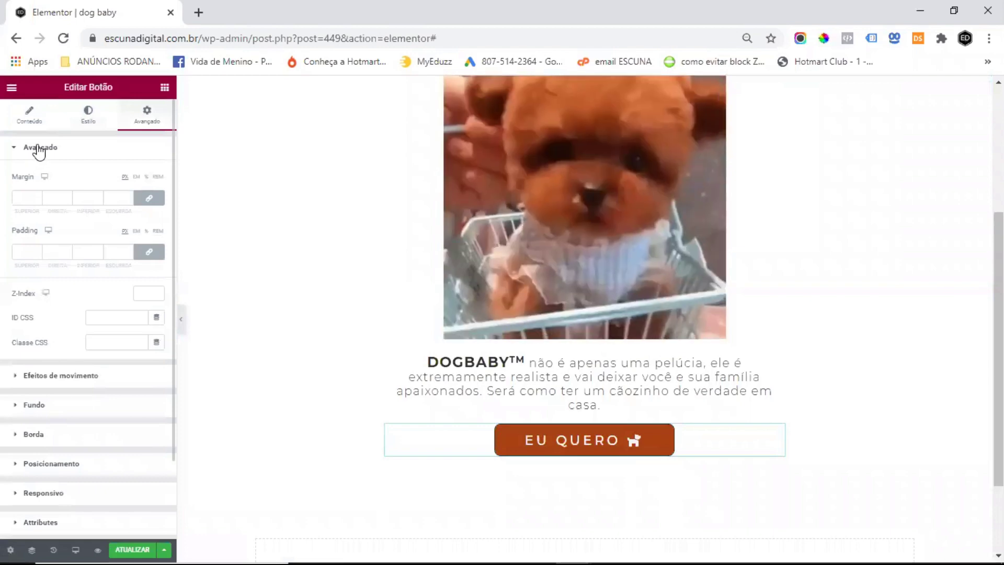
Step: Add custom CSS to the button with an infinite 1s "pisca" keyframe animation scaling from 1 to 1.1 and back, with margin-top 0%
click(39, 151)
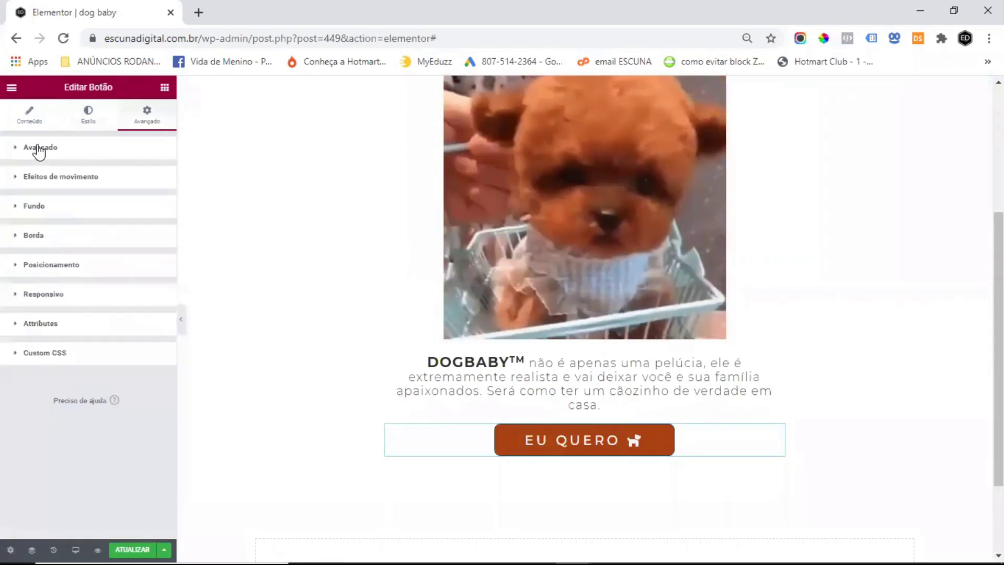
click(51, 355)
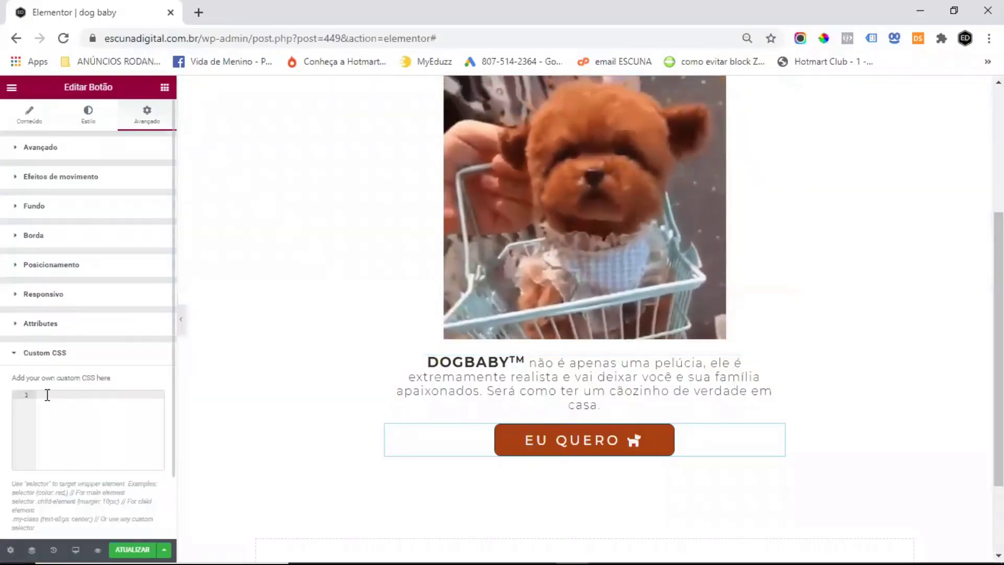
text(selector { animation: pisca 1s; margin-top: 0%; animation-iteration-count: infinite; }  @keyframes pisca { 0% { transform: scale(1); } 50% { transform: scale(1.1); } 100% { transform: scale(1); } })
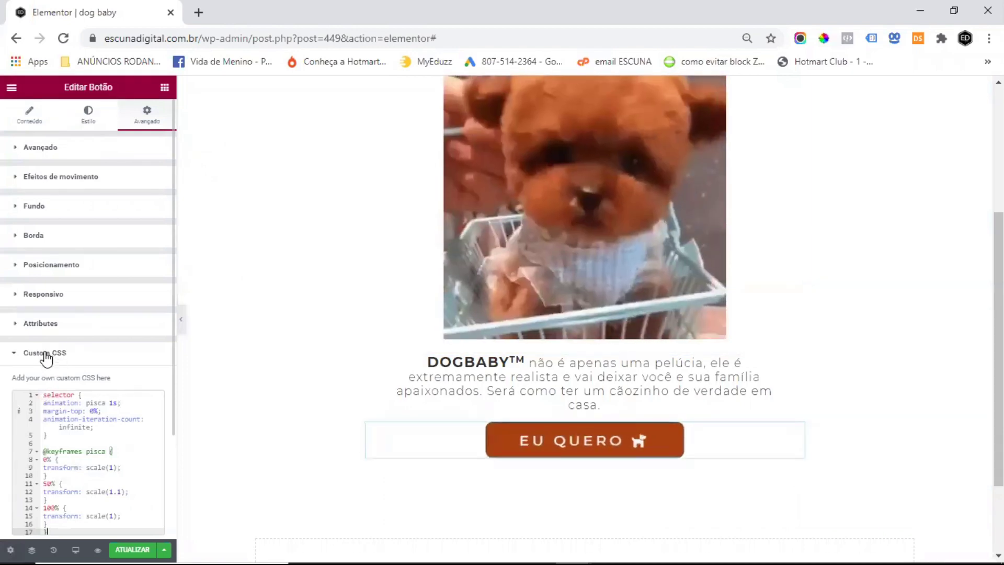
click(47, 353)
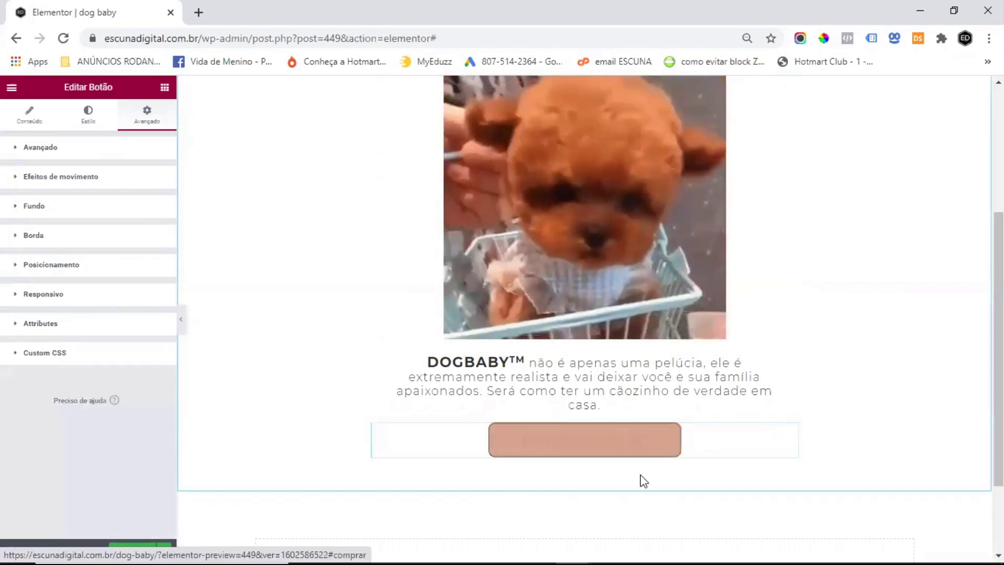
Step: Add an image widget below the buy button and insert compra-segura-vetor-1-1-1-1.png from the media library
click(163, 87)
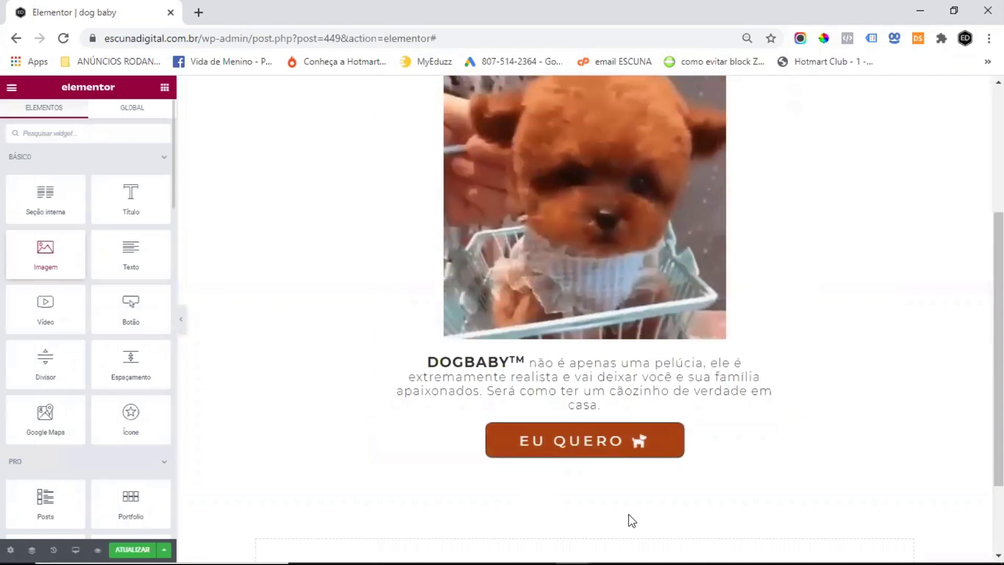
drag(633, 520, 635, 473)
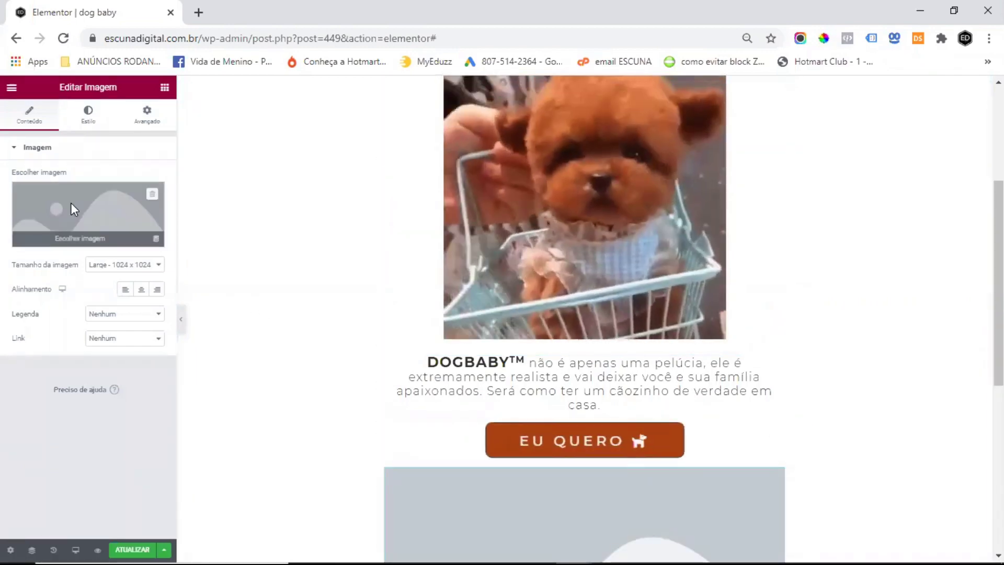
click(72, 204)
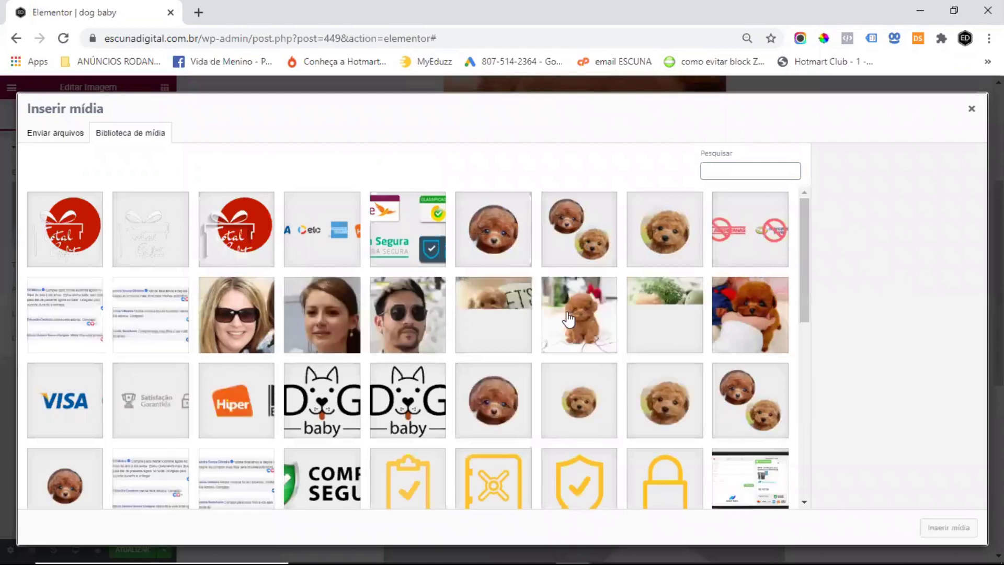
click(140, 396)
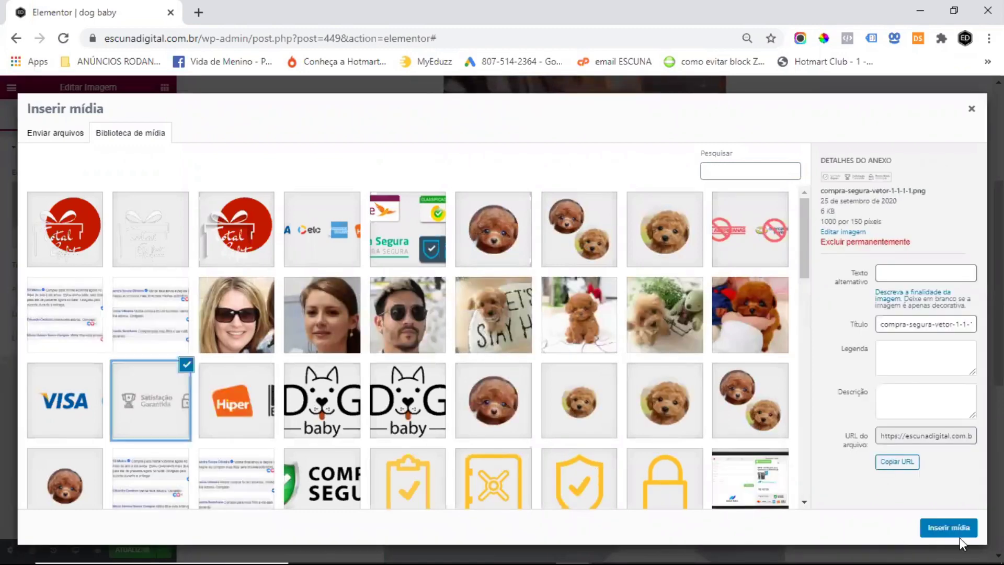
key(Return)
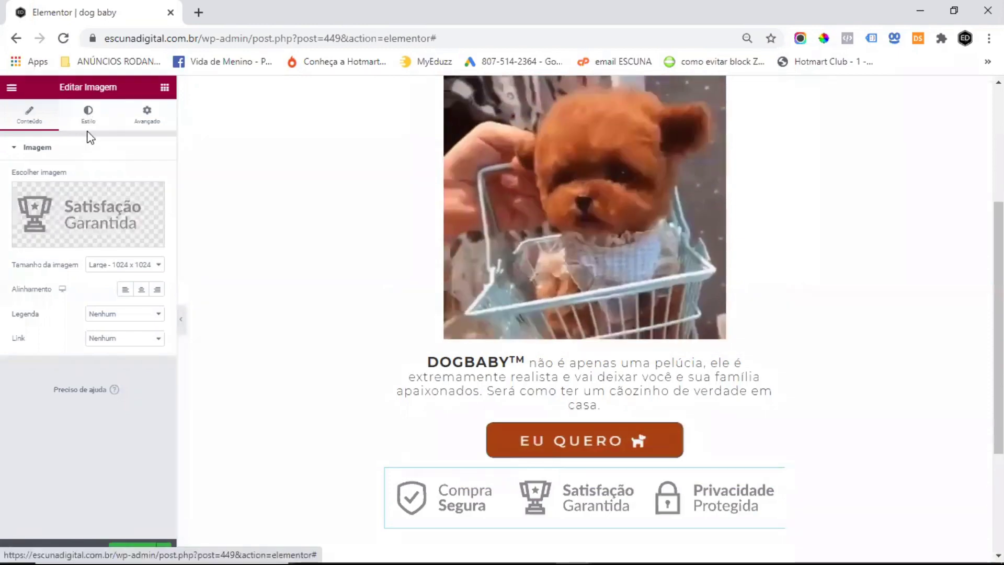
Step: Set the trust-seal image's width to 50%
drag(14, 199, 68, 204)
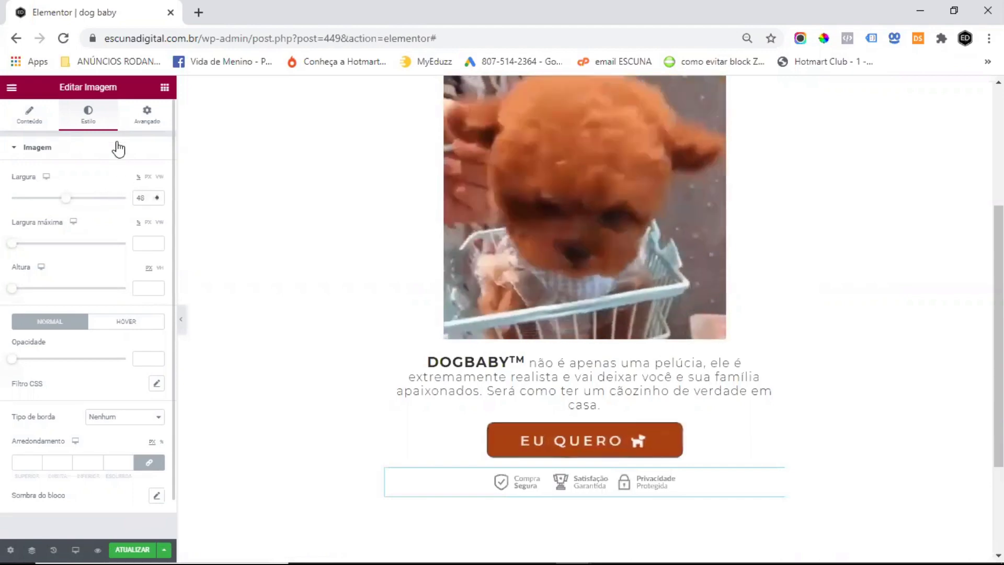
key(Tab)
text(50)
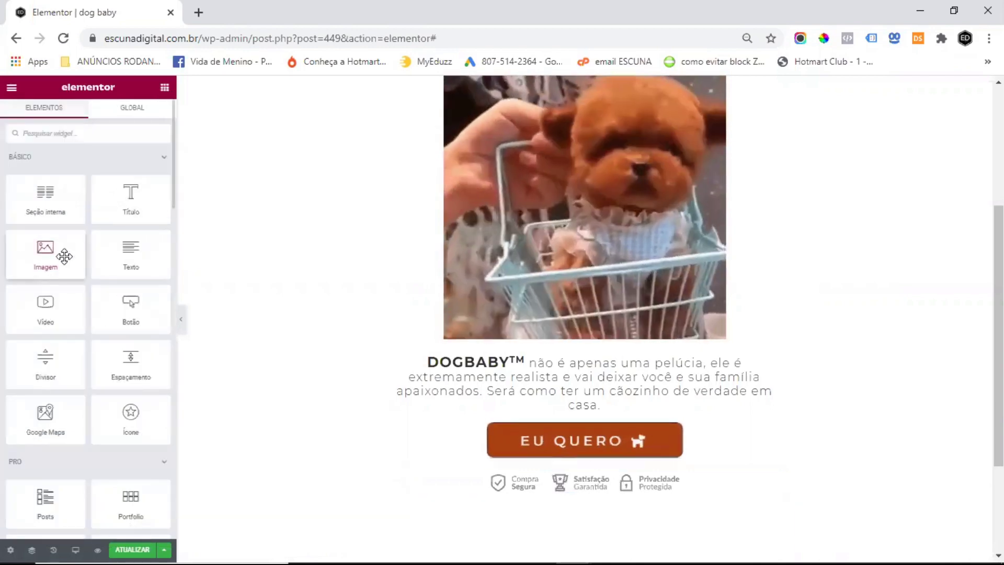
Step: Add another image widget below the trust seals and insert the payment flags image bandeiras-01.png
drag(581, 506, 579, 503)
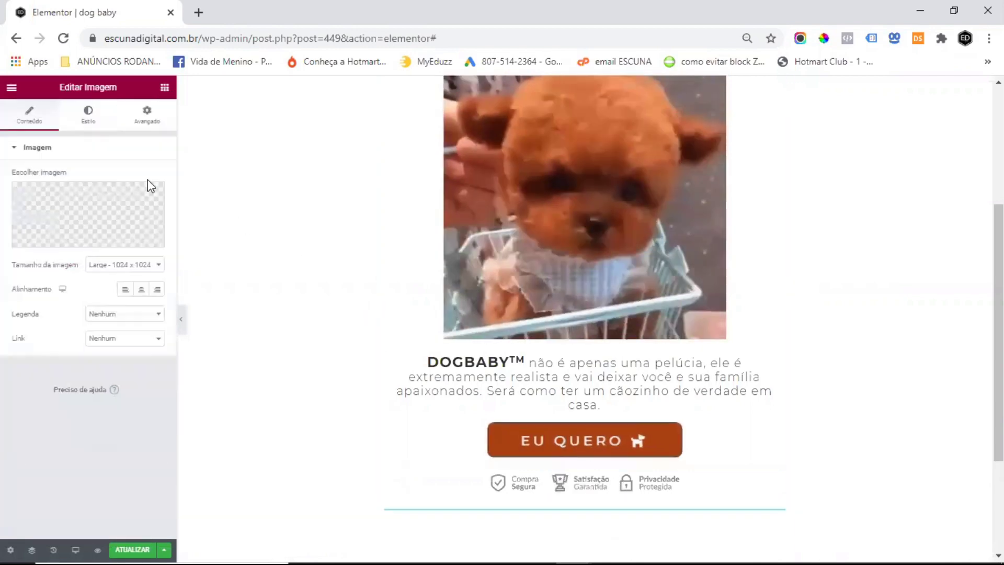
mouse_move(65, 205)
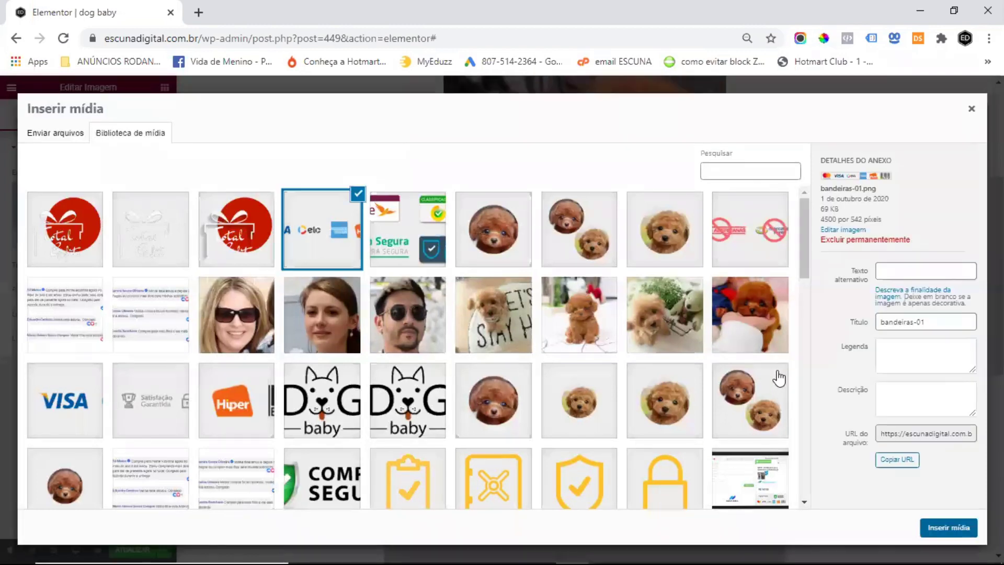
key(Escape)
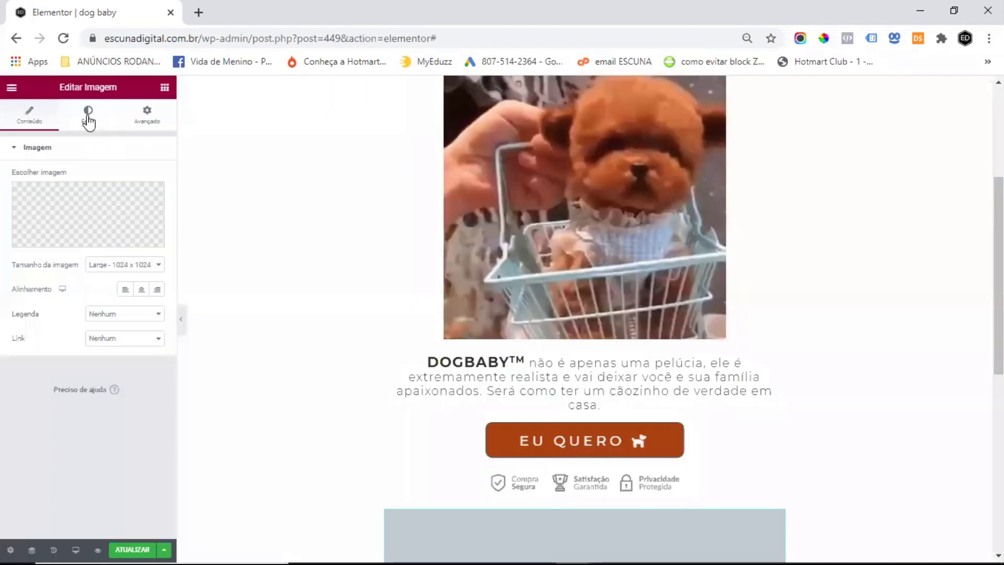
Step: Set the payment flags image's width to 50%
click(88, 120)
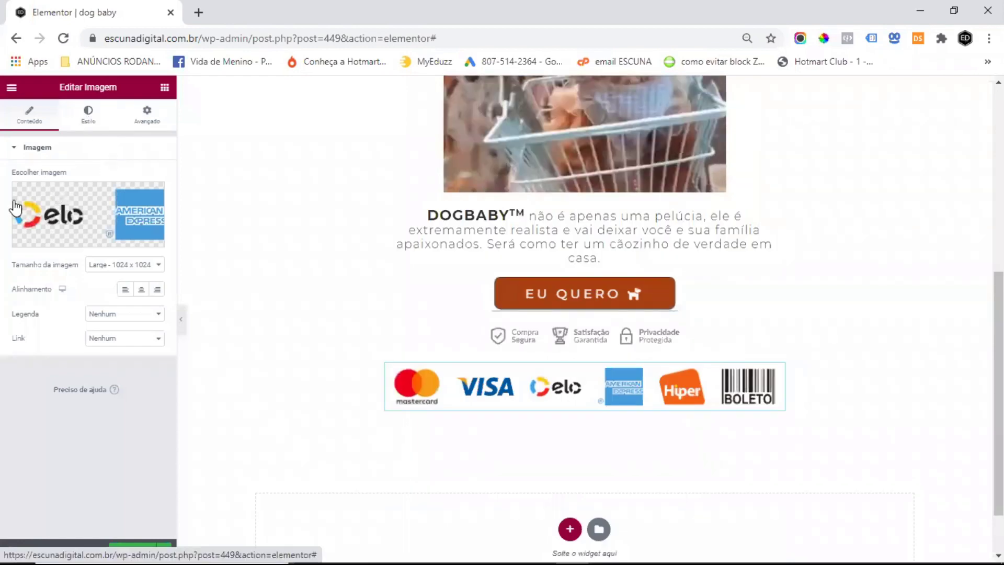
drag(19, 197, 72, 210)
double_click(141, 198)
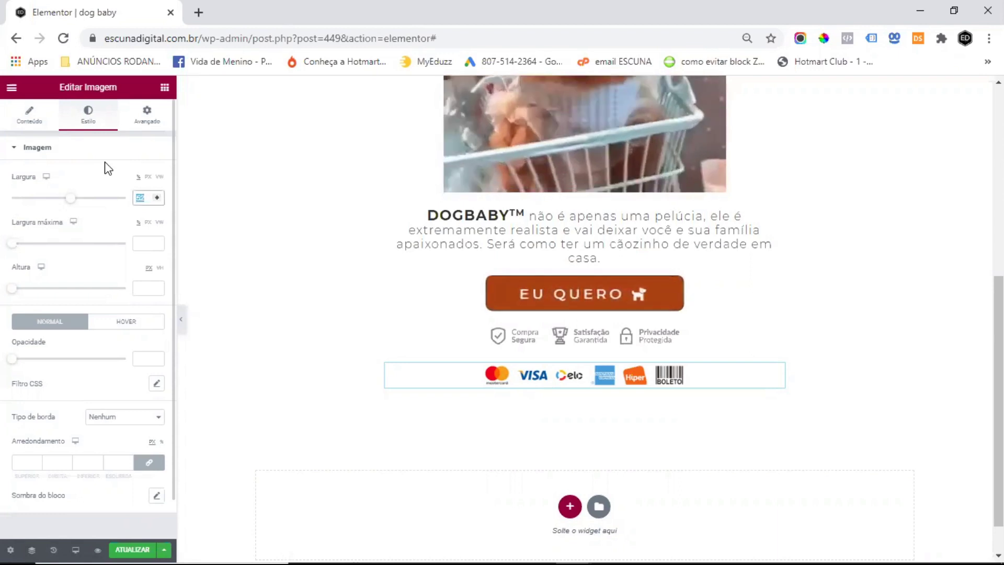
text(50)
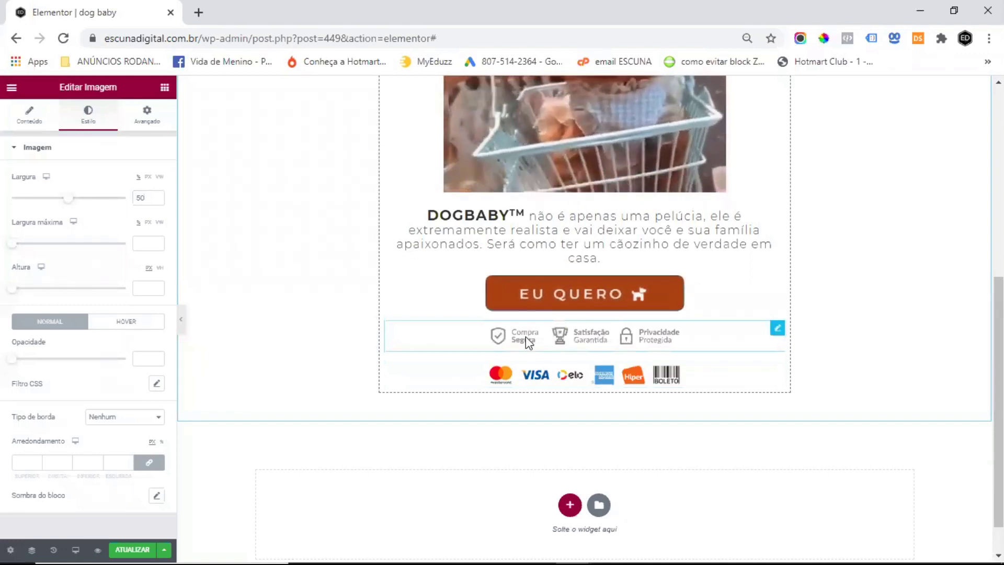
Step: Unlink the trust-seal image's margin and padding values, keep the padding at 0, and set the top margin to -15 px
click(148, 115)
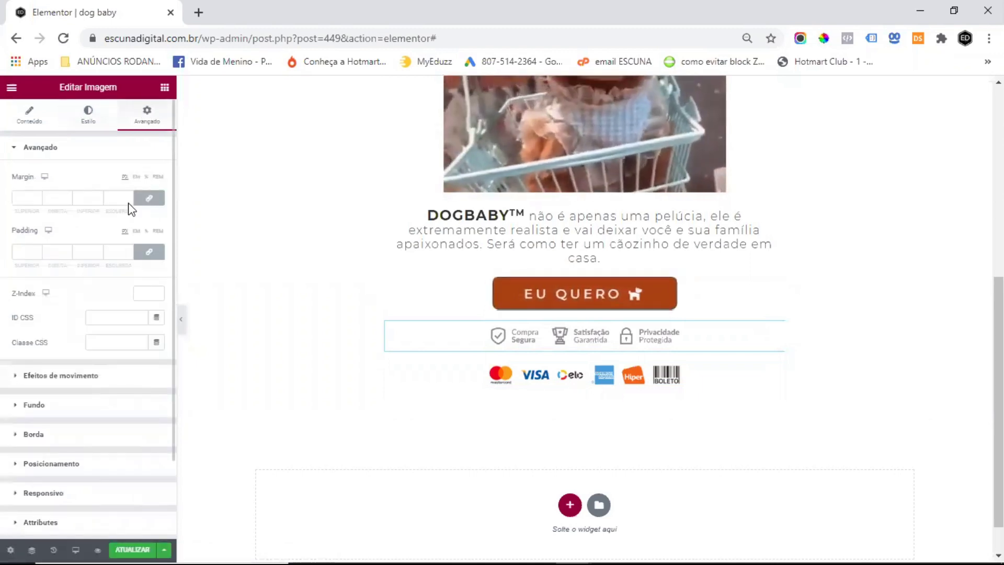
click(149, 199)
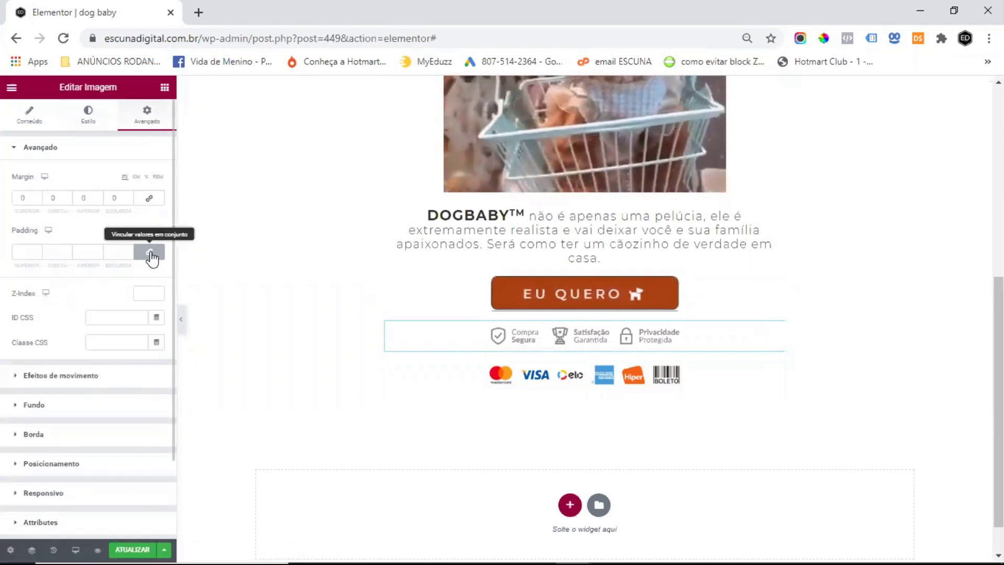
click(151, 257)
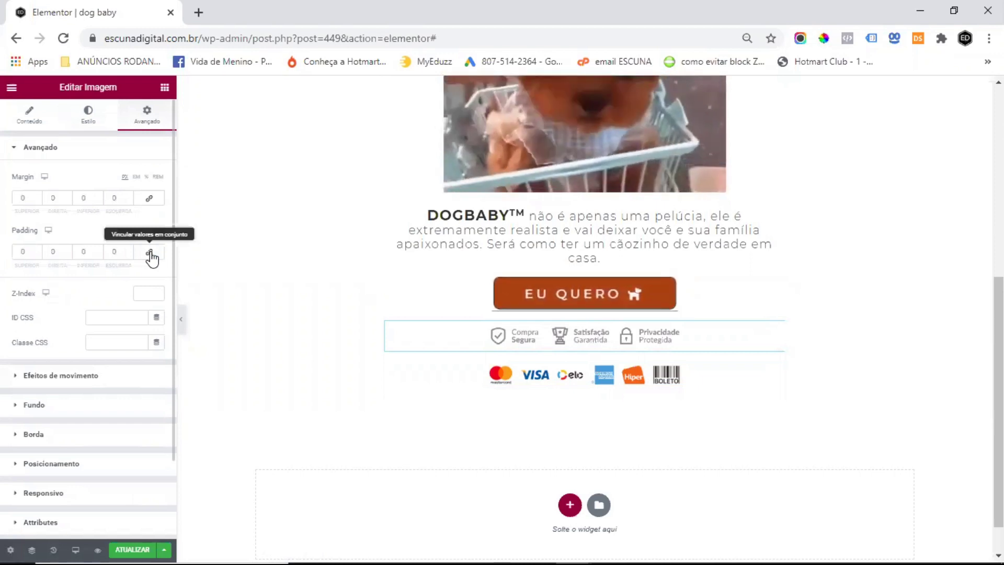
click(37, 254)
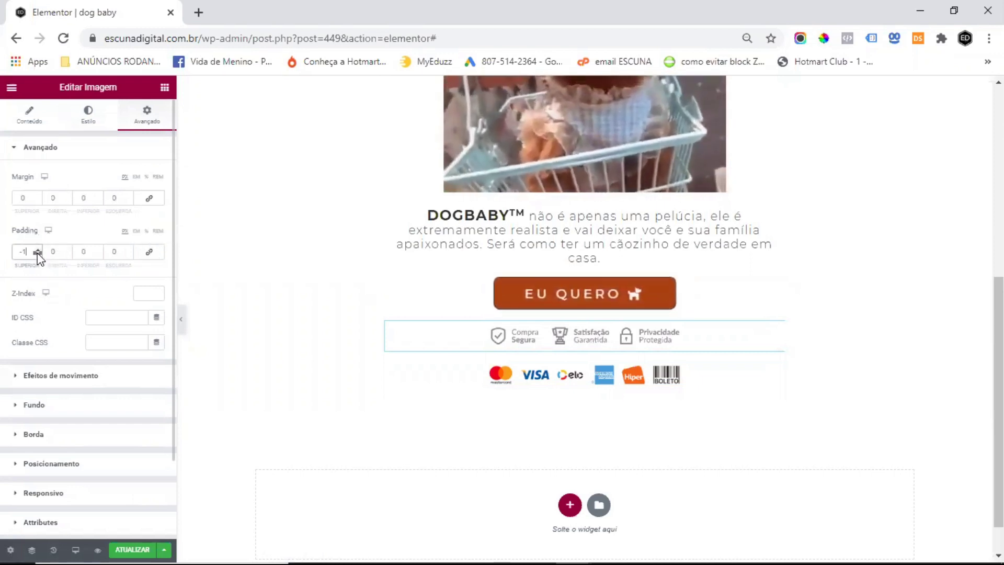
click(37, 201)
click(37, 200)
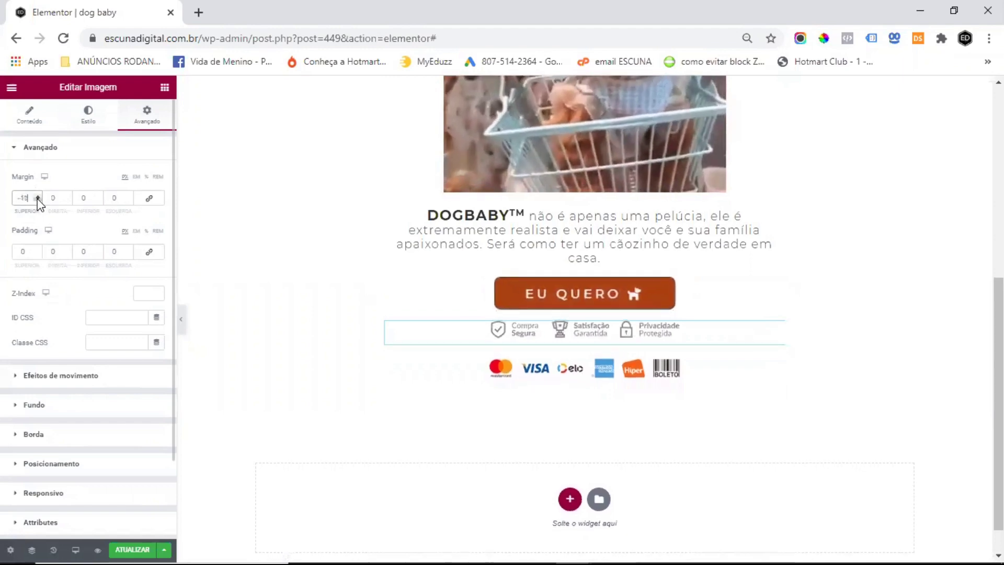
click(37, 200)
click(37, 201)
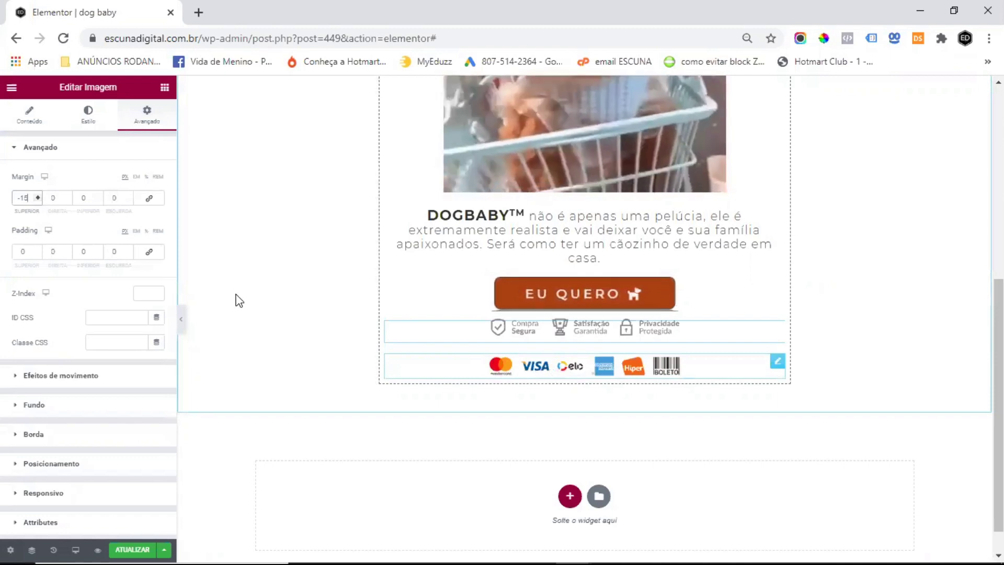
Step: Set the trust-seal image's bottom margin to -25 px
click(98, 200)
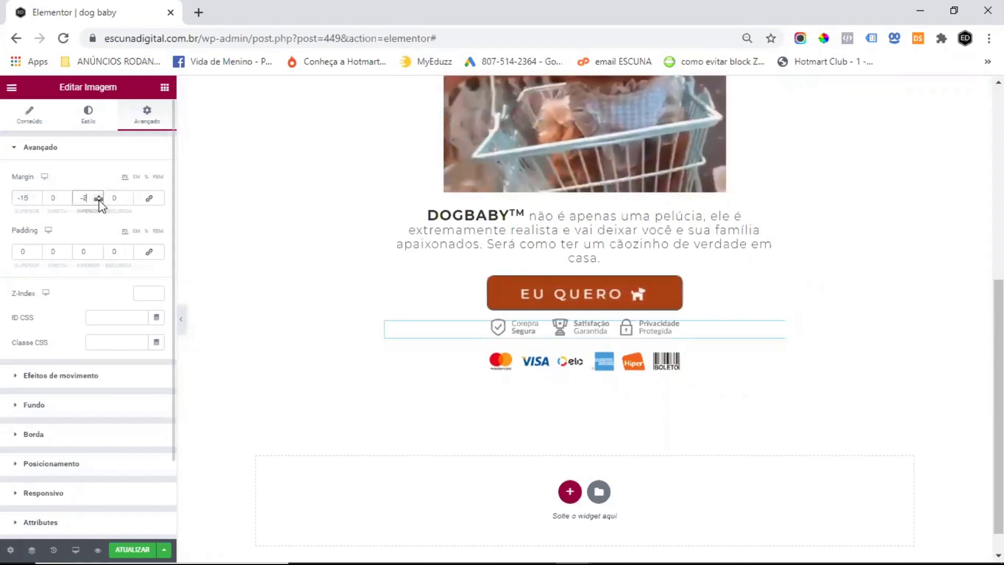
click(99, 200)
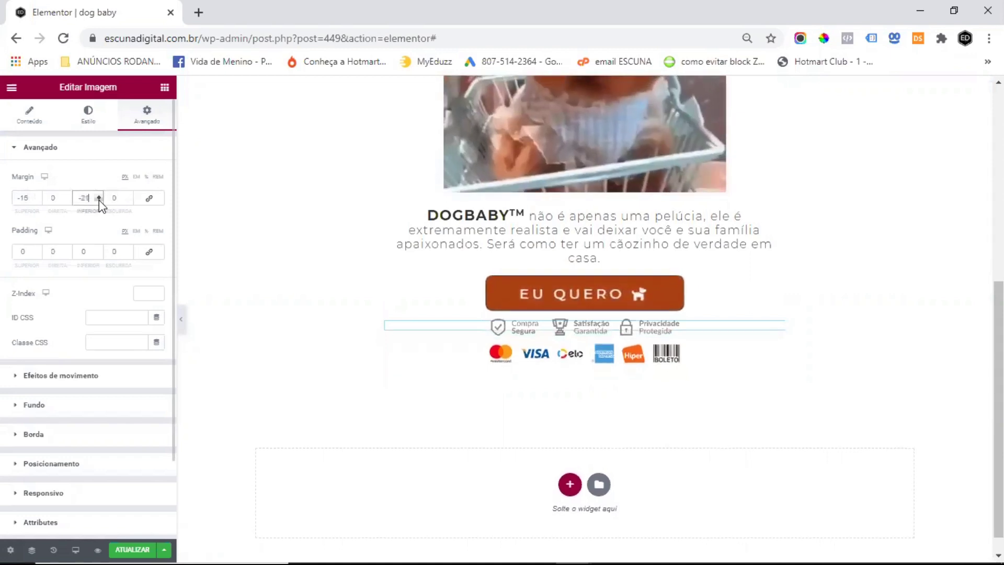
click(99, 200)
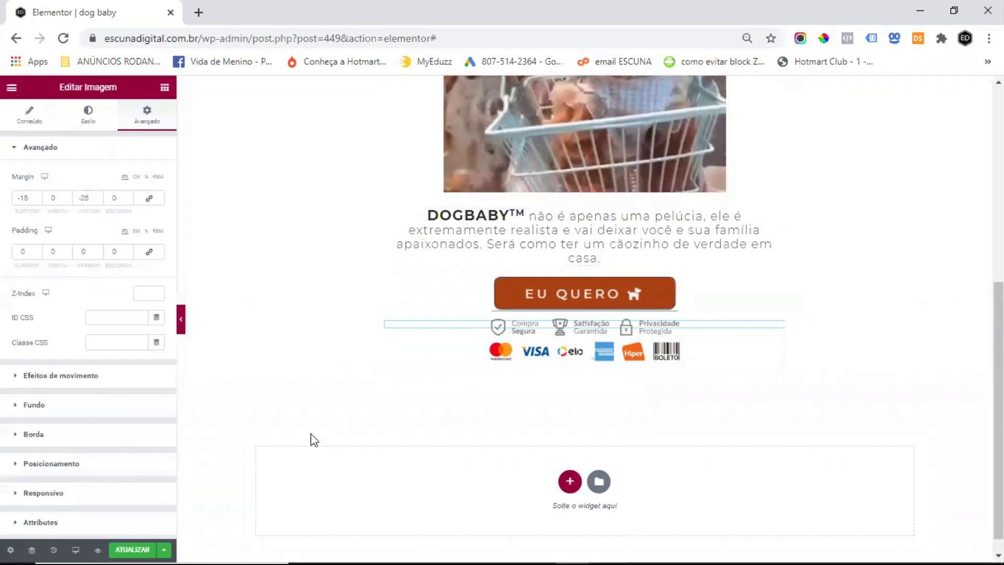
Step: Preview the page without the editor panel to check the button, seals and payment flags, and return to editing
click(181, 320)
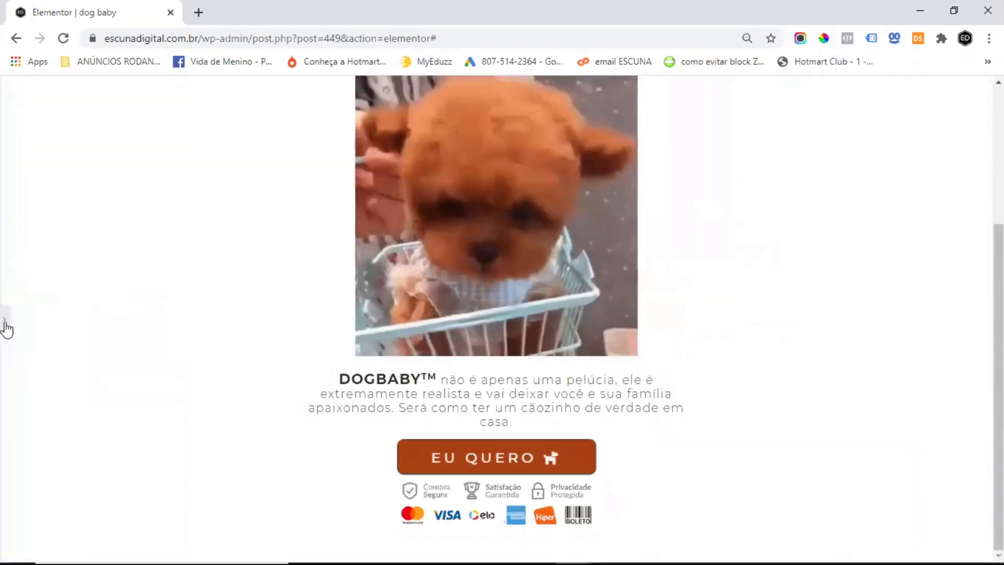
scroll(598, 256, down, 3)
key(ctrl+p)
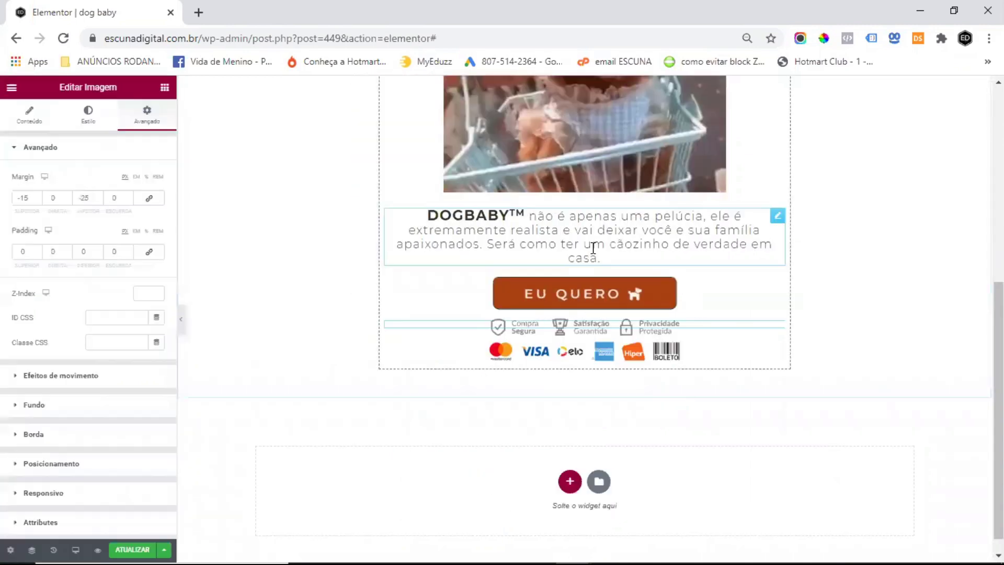
Step: Set the letter spacing of the DOGBABY description text below the product GIF to 1
click(777, 216)
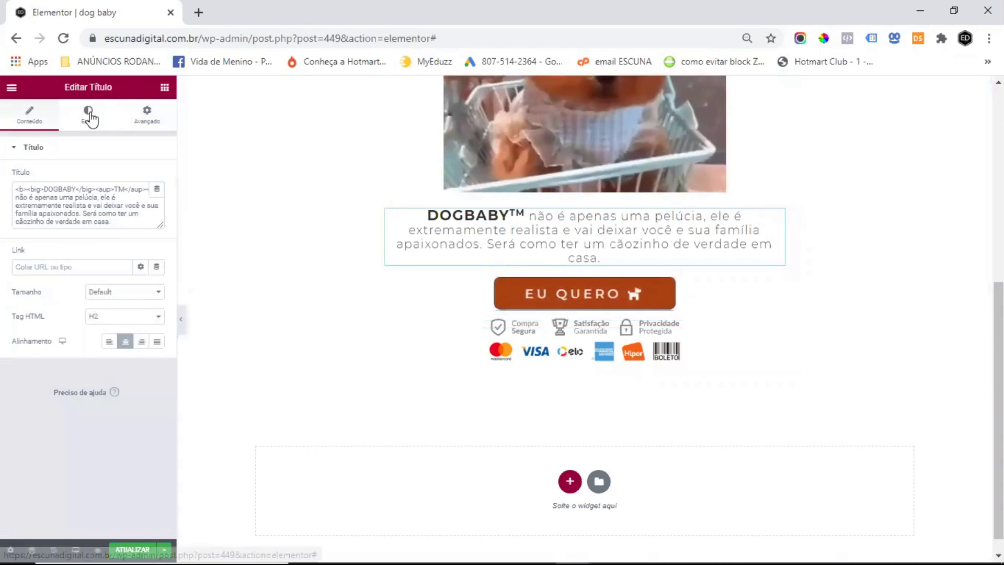
click(89, 116)
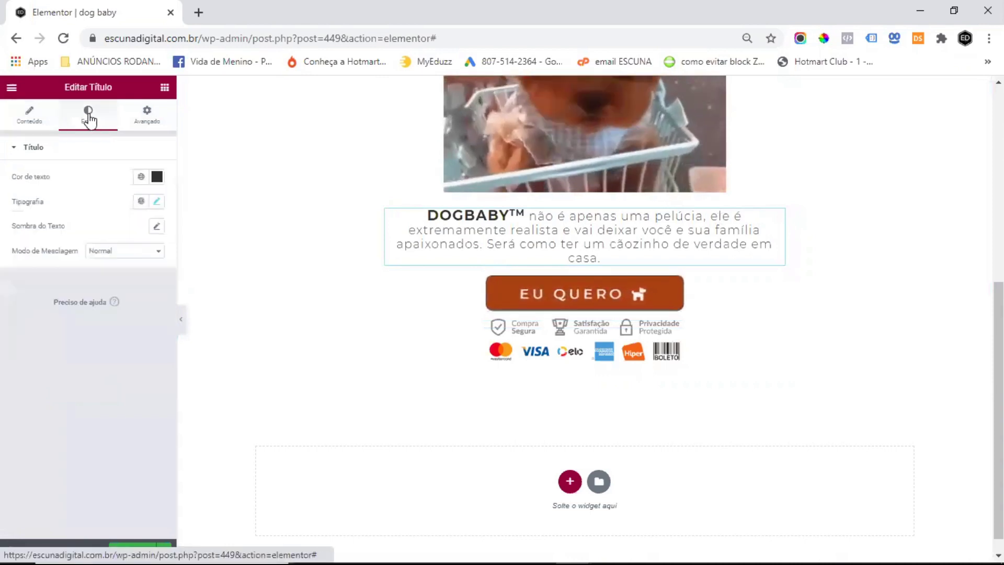
click(156, 203)
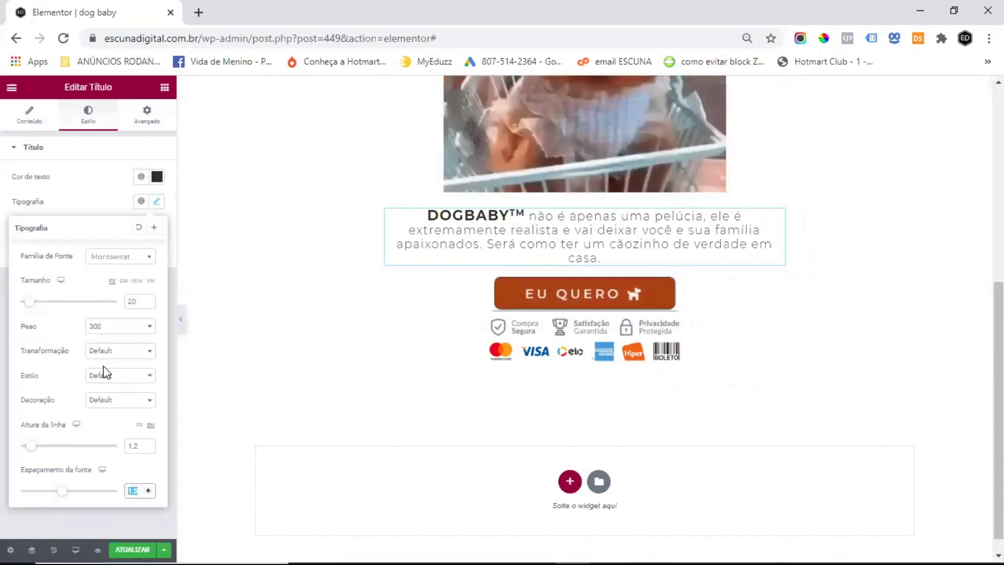
text(2)
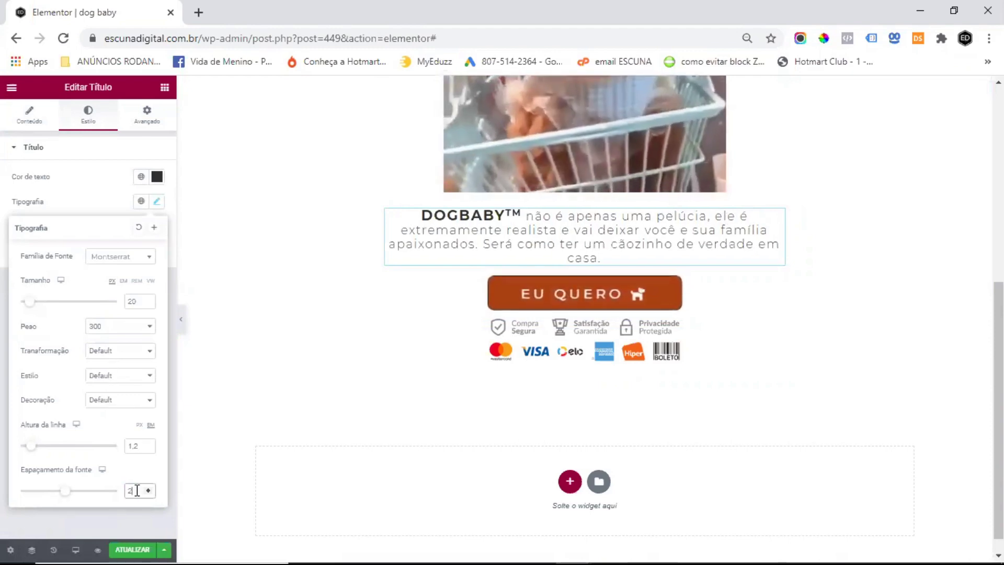
key(Up)
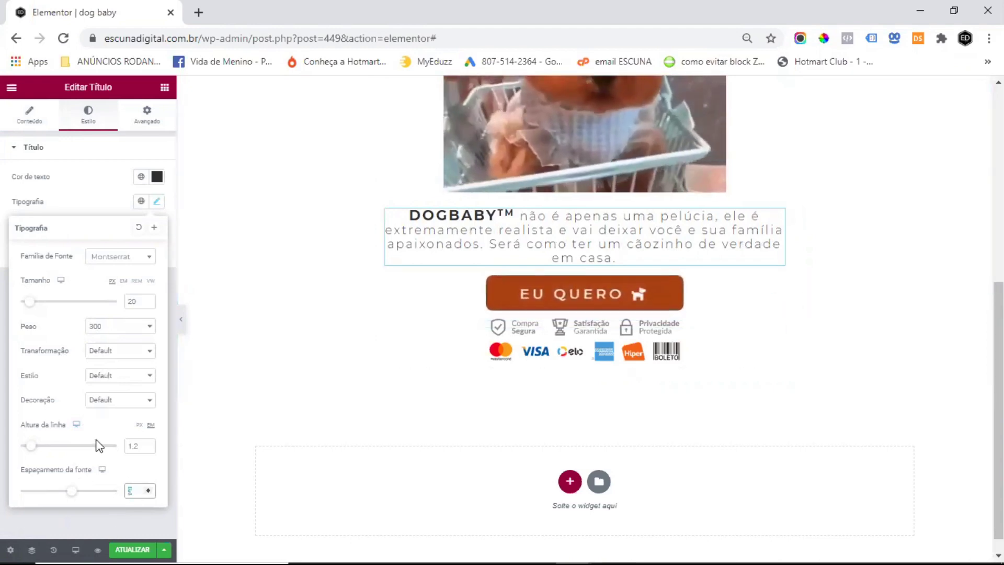
key(Down)
key(Down)
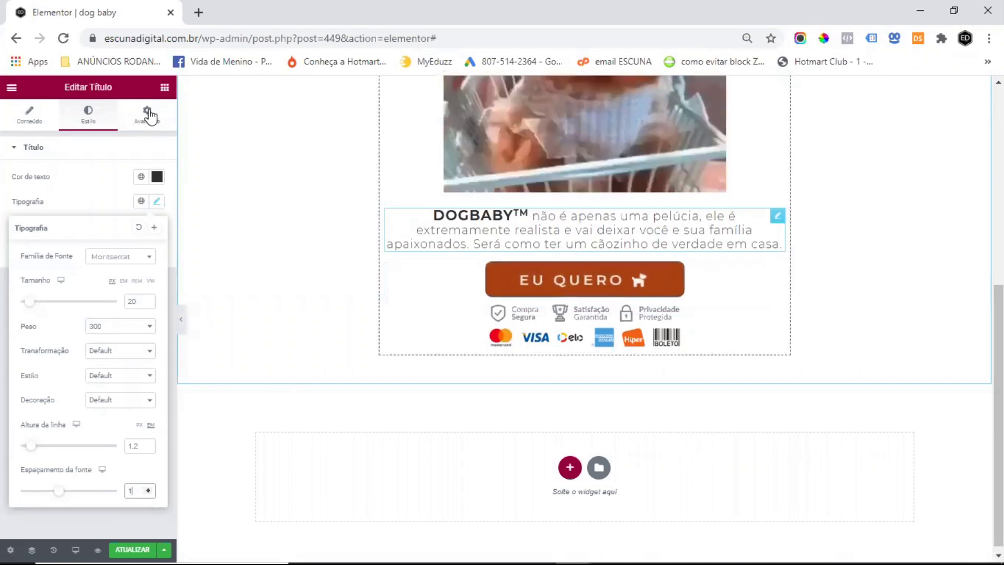
Step: Unlink the description text's margin values and set its bottom margin to 20 px
click(150, 123)
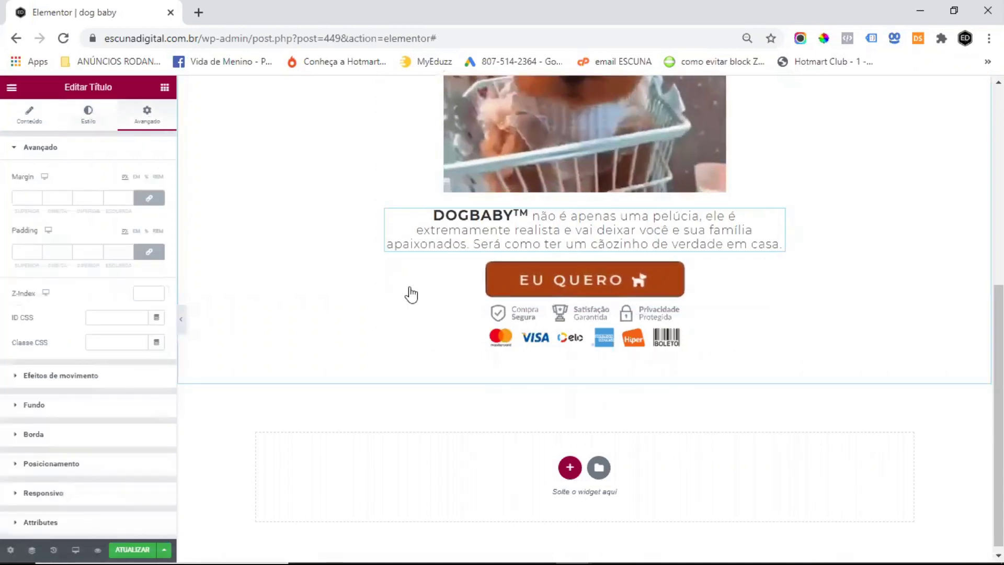
click(150, 198)
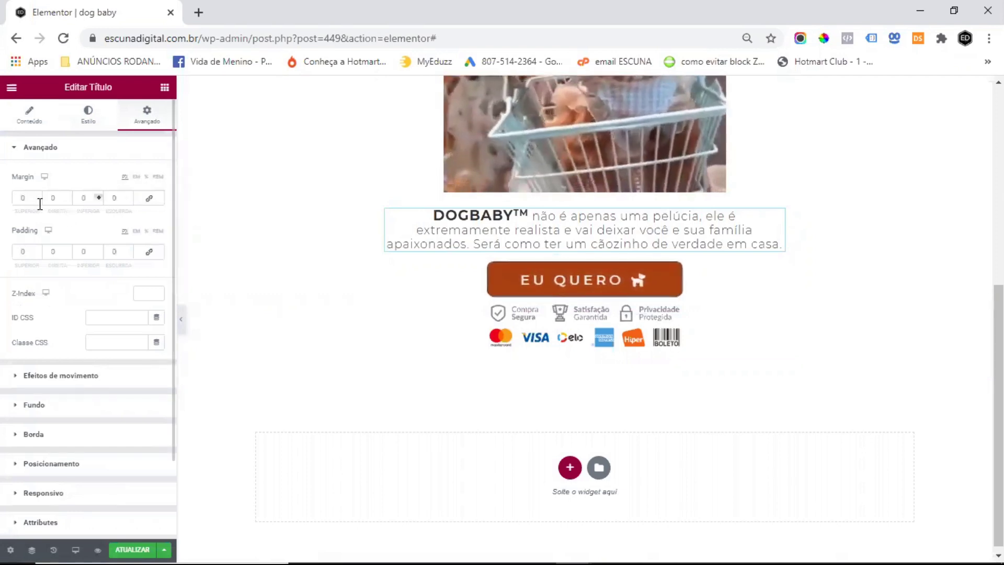
click(98, 196)
click(99, 196)
click(99, 196)
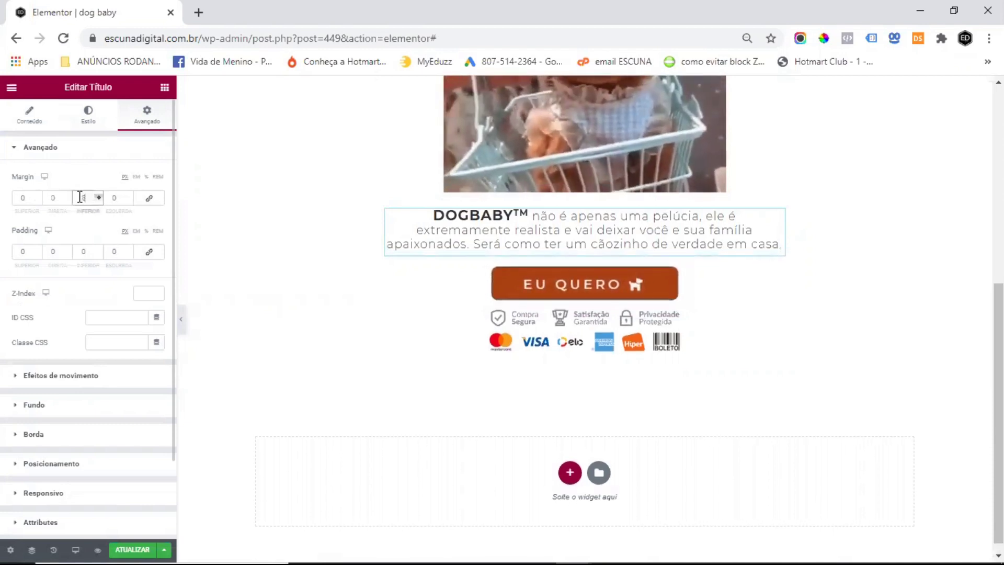
key(BackSpace)
text(20)
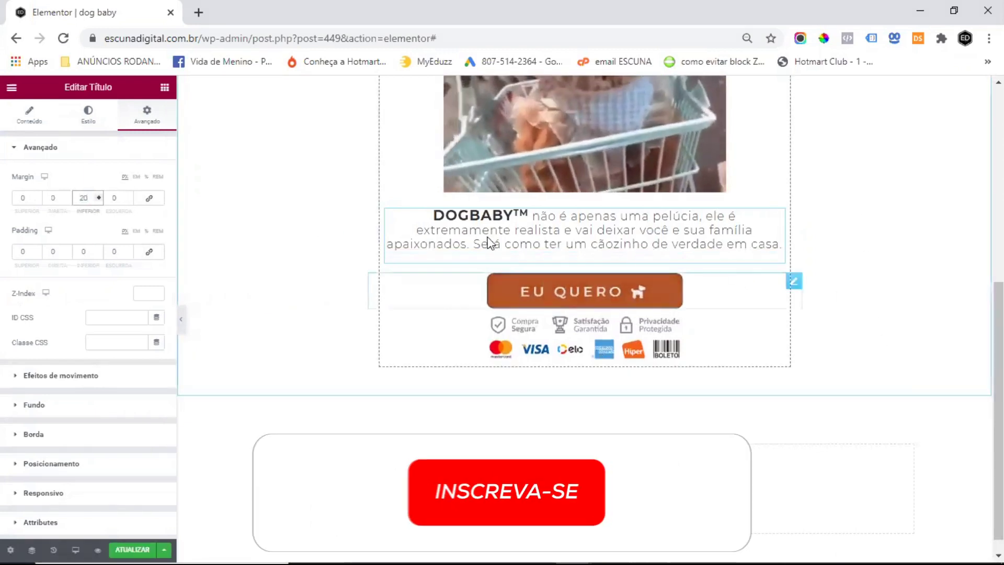
Step: Save the page and switch to the mobile preview to check how the layout fits a phone screen
scroll(236, 363, up, 10)
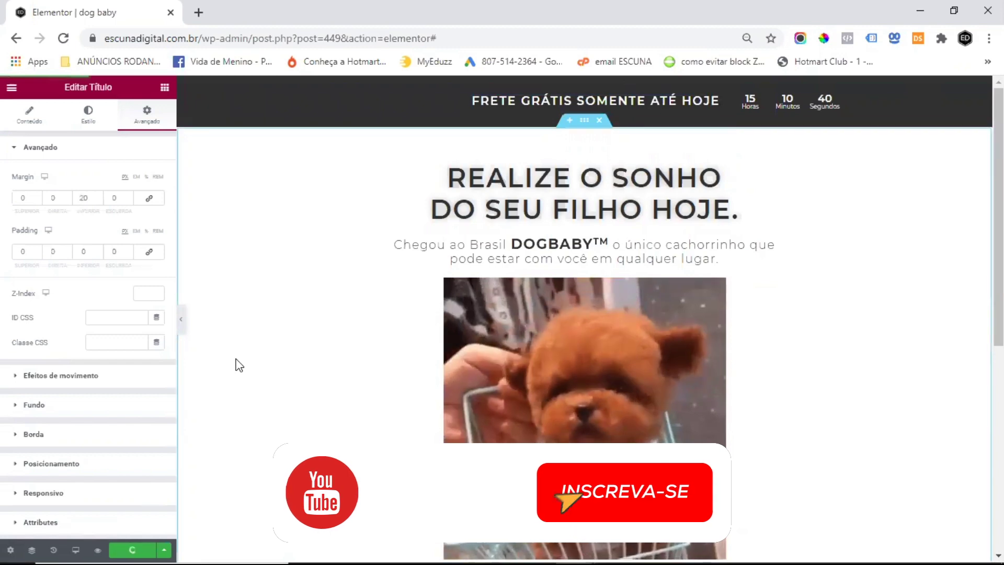
key(ctrl+s)
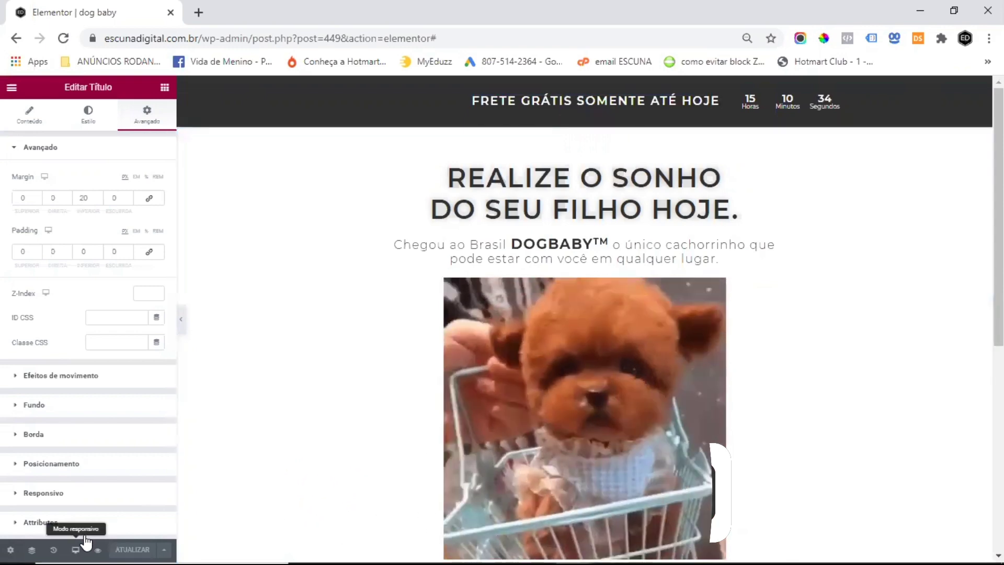
click(76, 548)
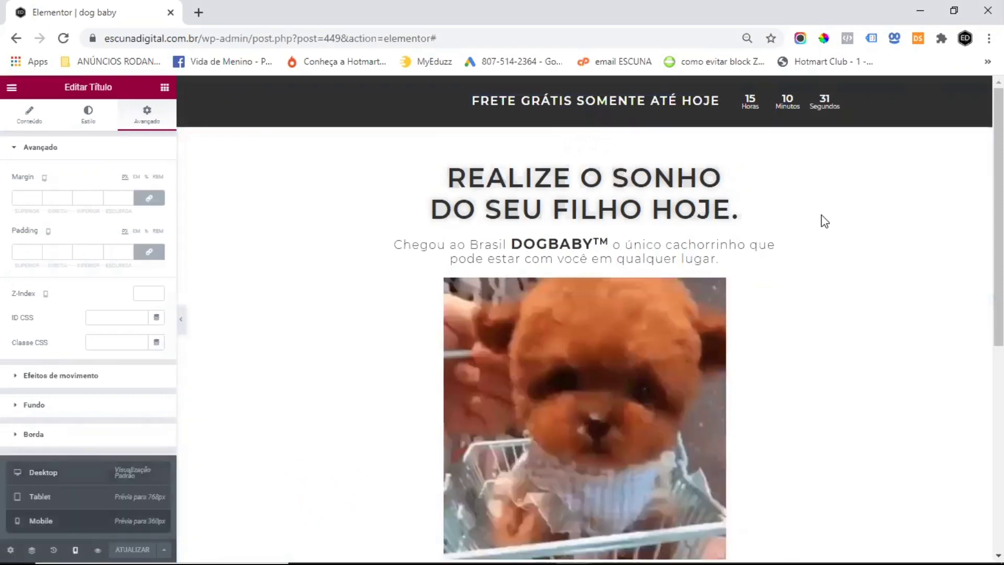
scroll(657, 261, down, 5)
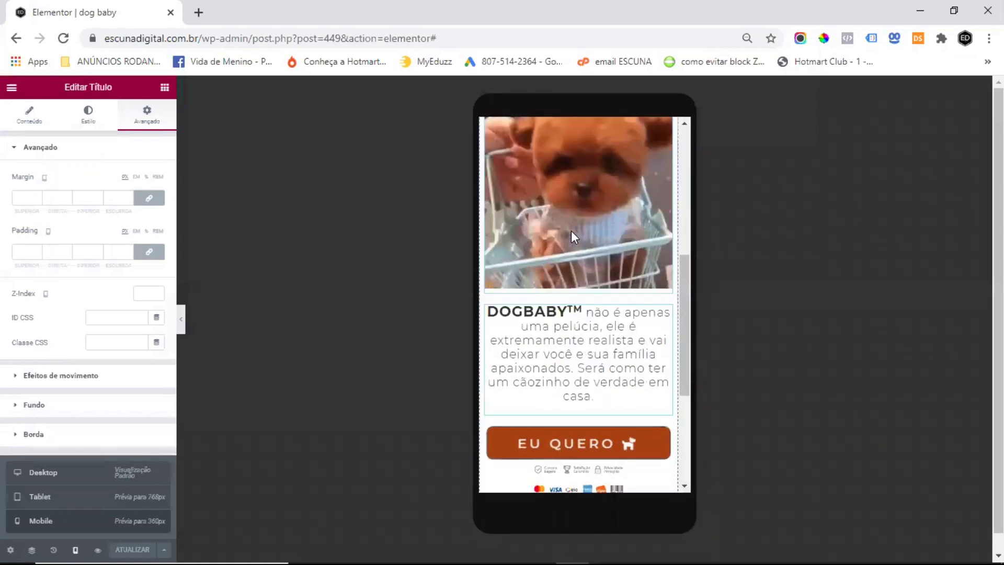
scroll(586, 294, up, 5)
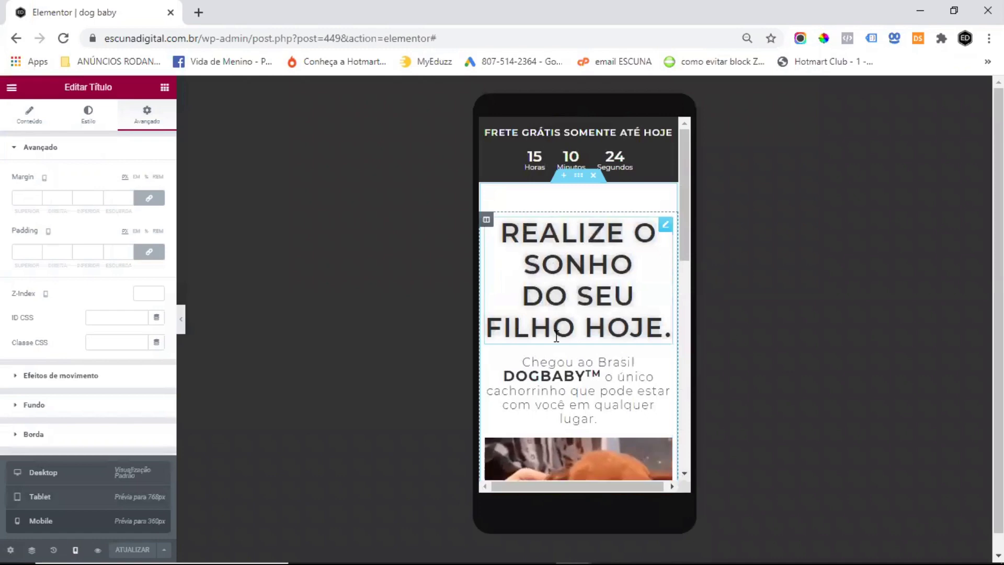
Step: Set the headline's mobile font size to 25 px
click(157, 202)
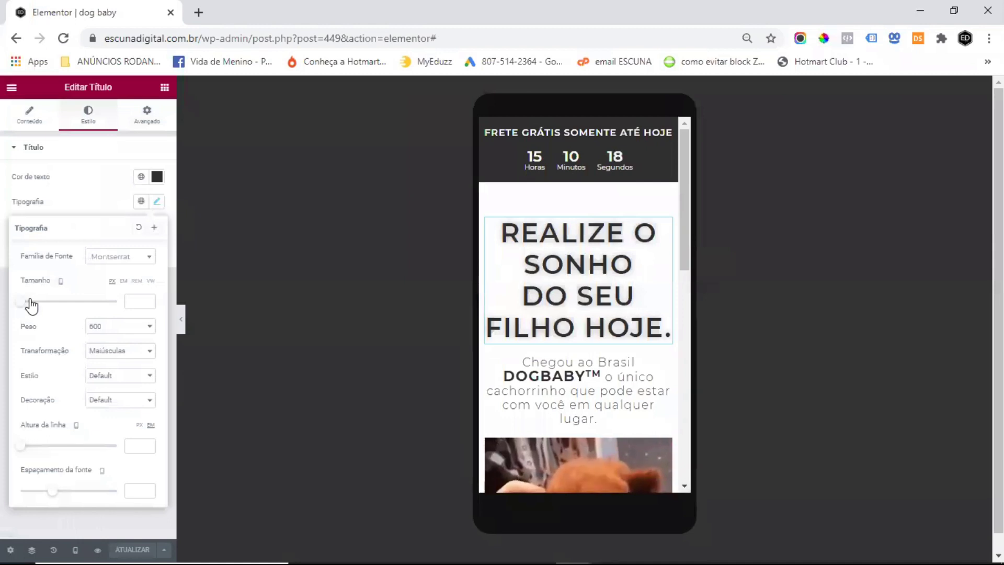
drag(32, 308, 35, 307)
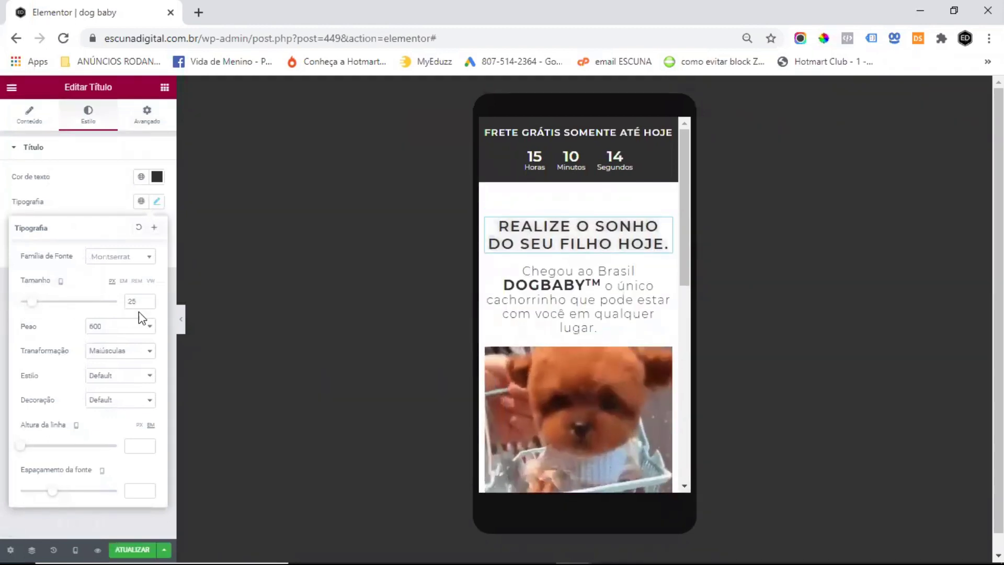
triple_click(149, 299)
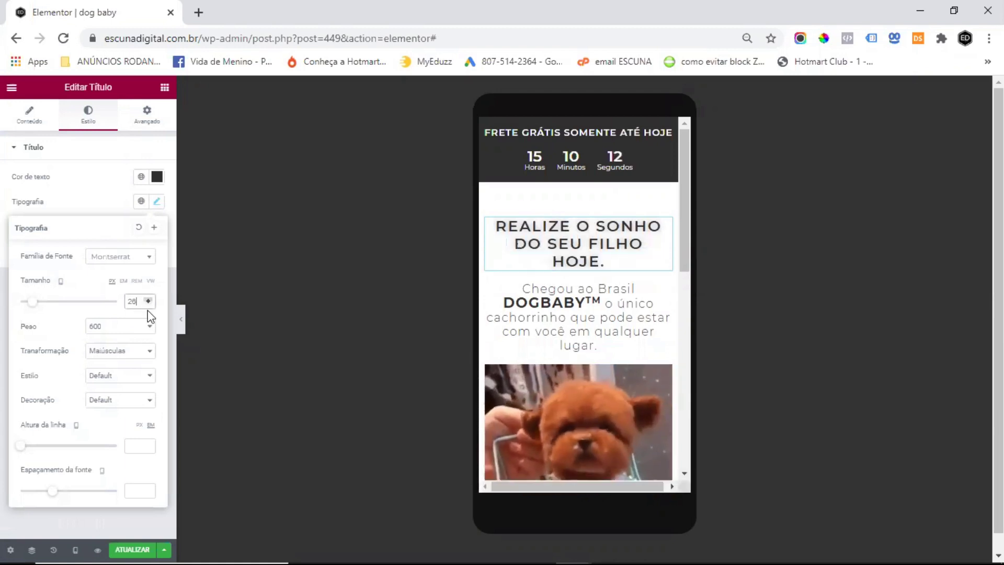
triple_click(148, 304)
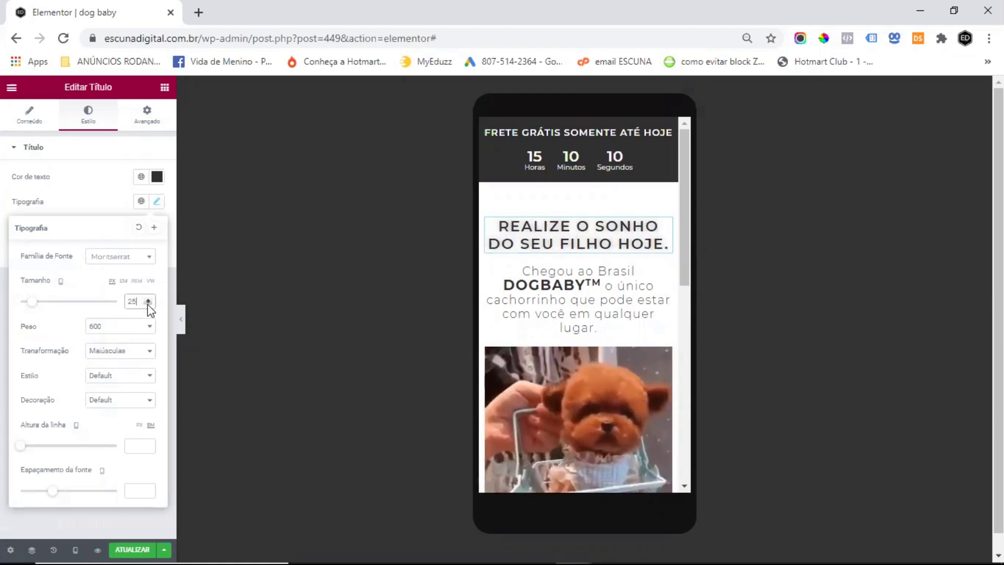
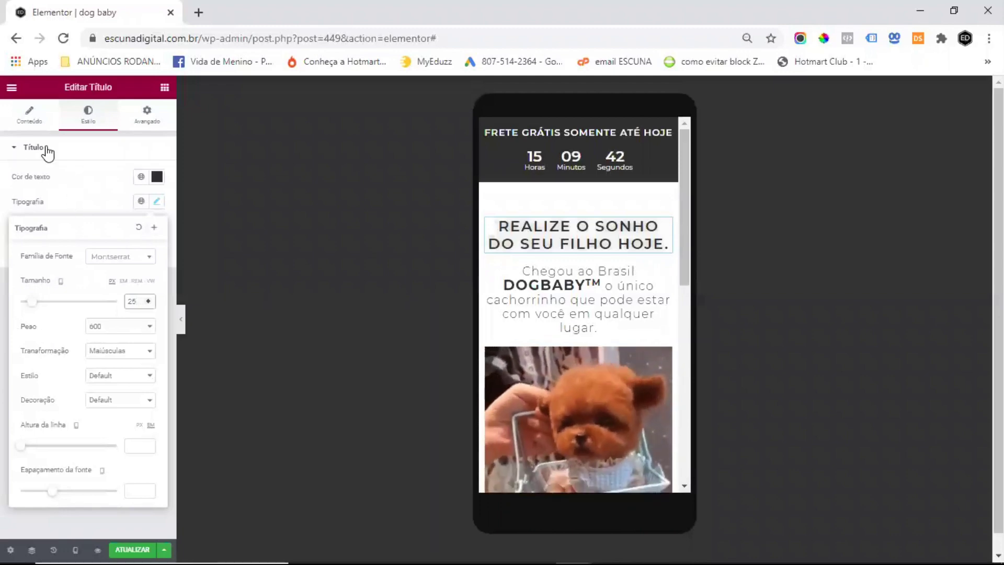
Step: Remove the period at the end of the headline and set its mobile font size to 26 px
click(27, 114)
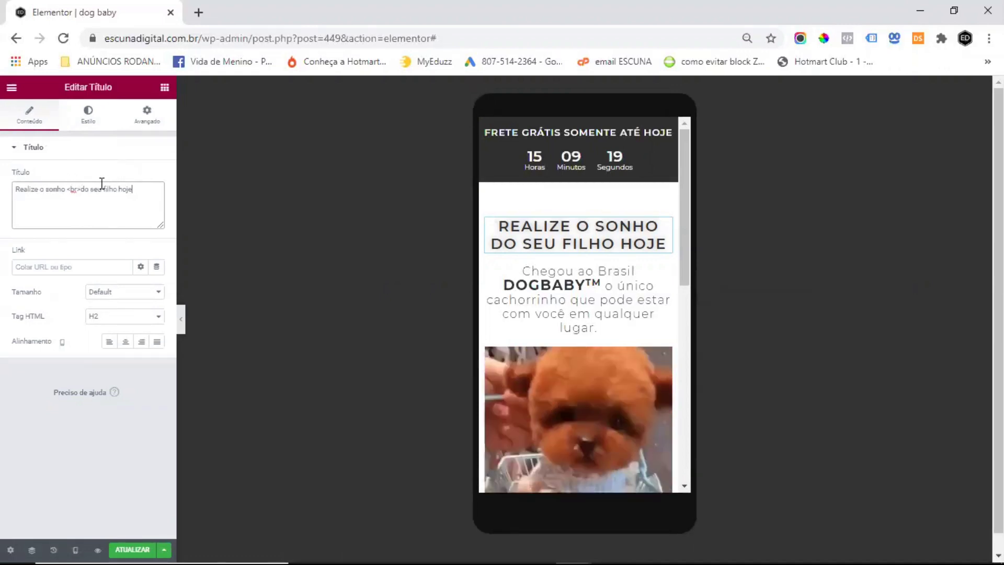
click(88, 114)
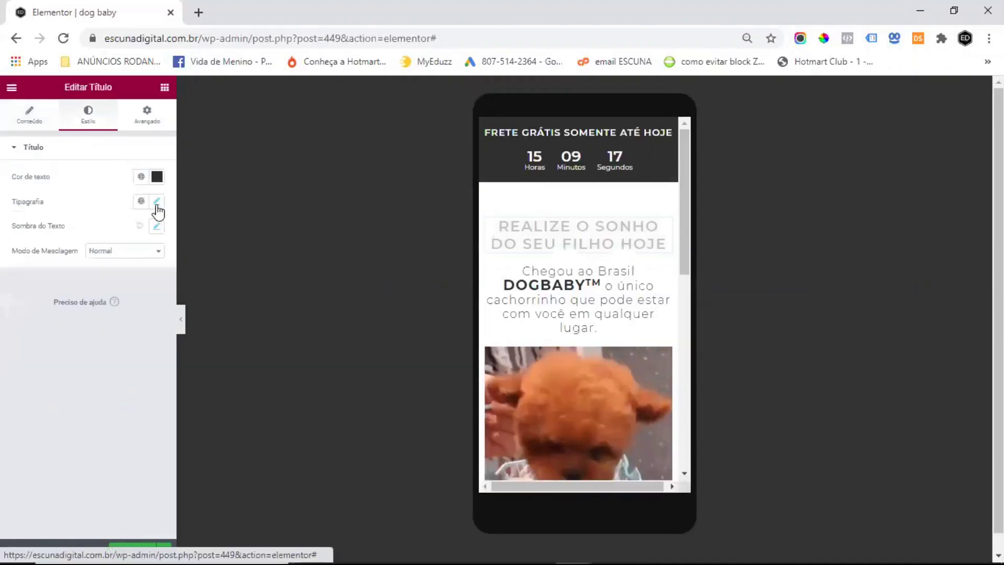
click(157, 202)
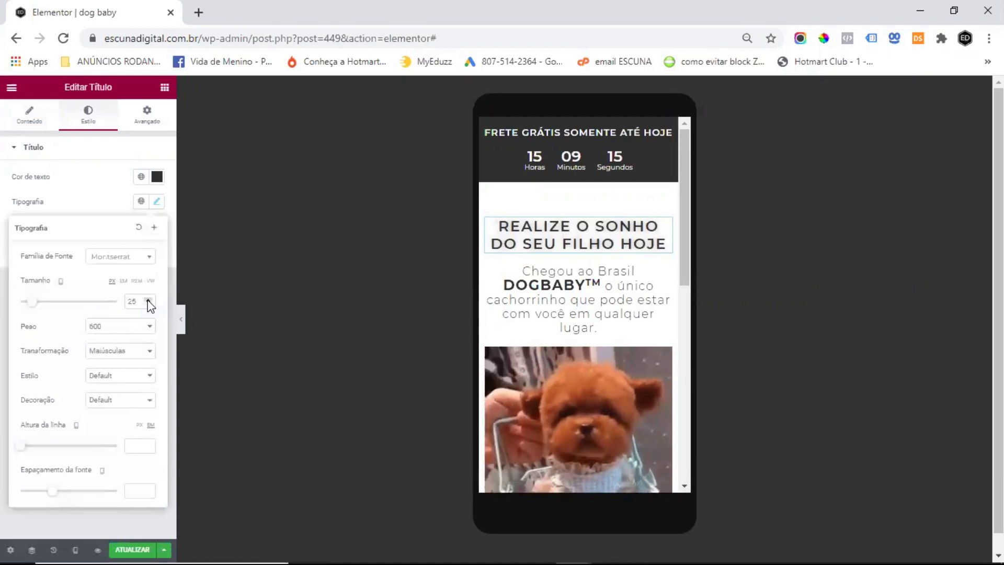
click(149, 298)
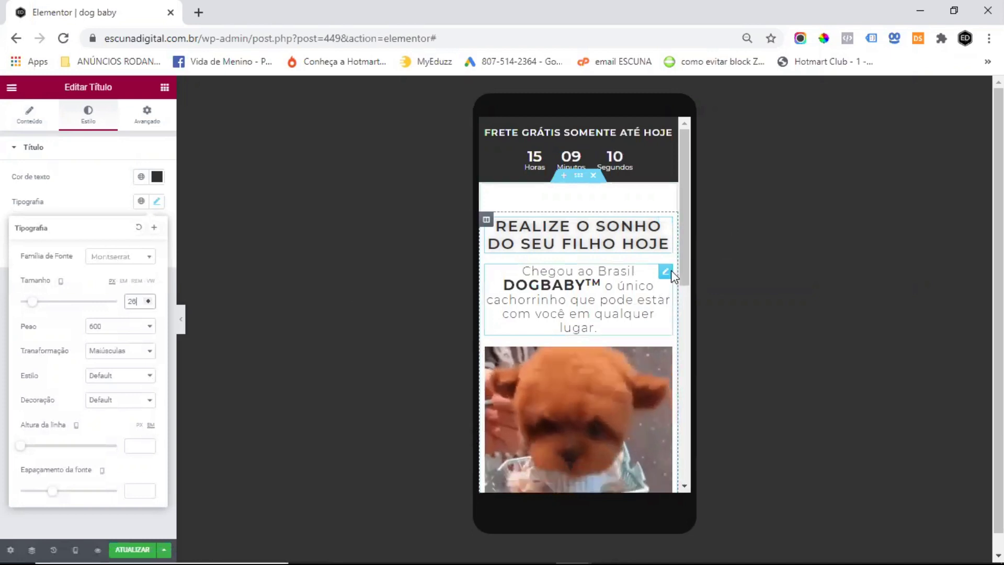
Step: Set the mobile font size of the subtitle above the GIF to 18 px and its letter spacing to 1
key(Escape)
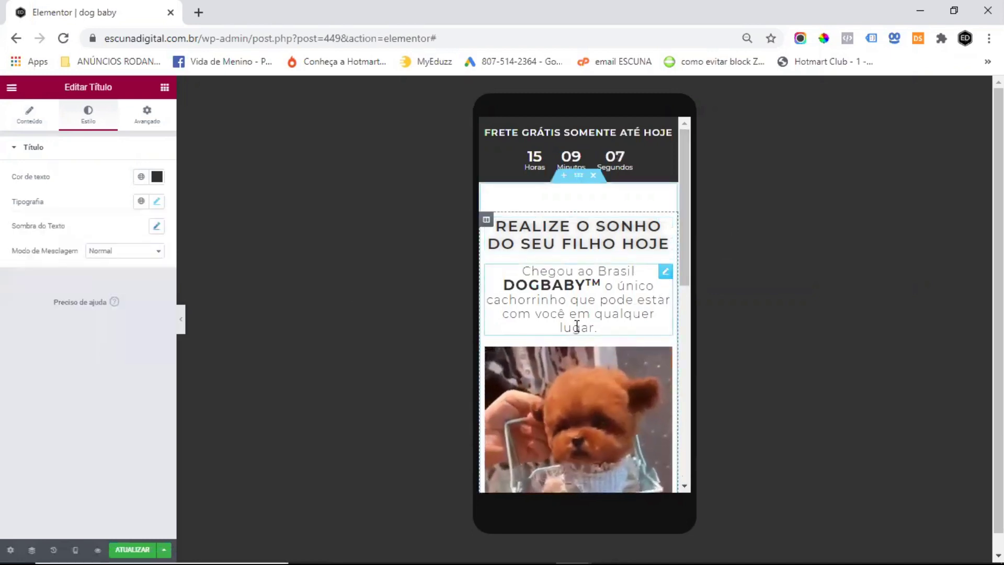
click(156, 203)
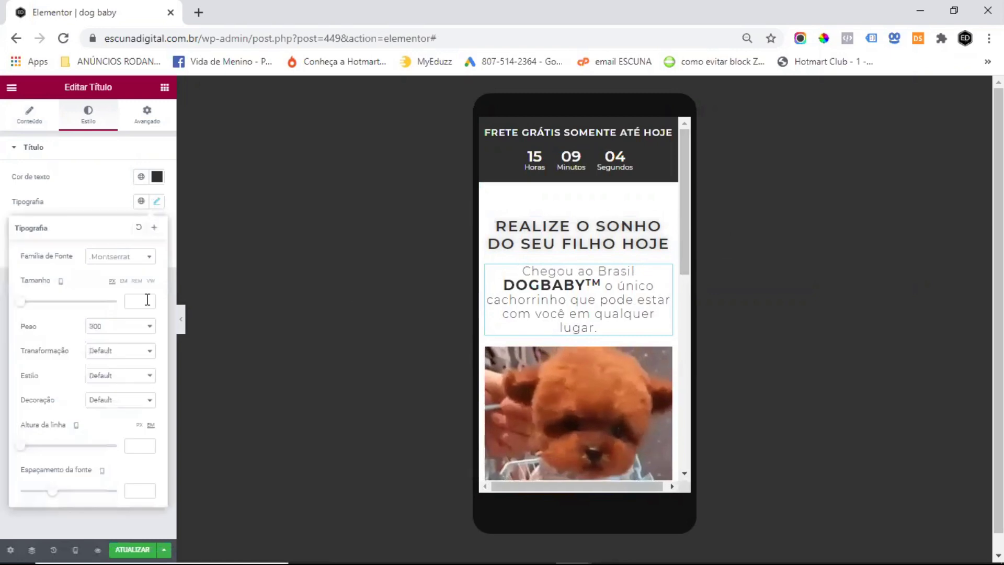
click(29, 304)
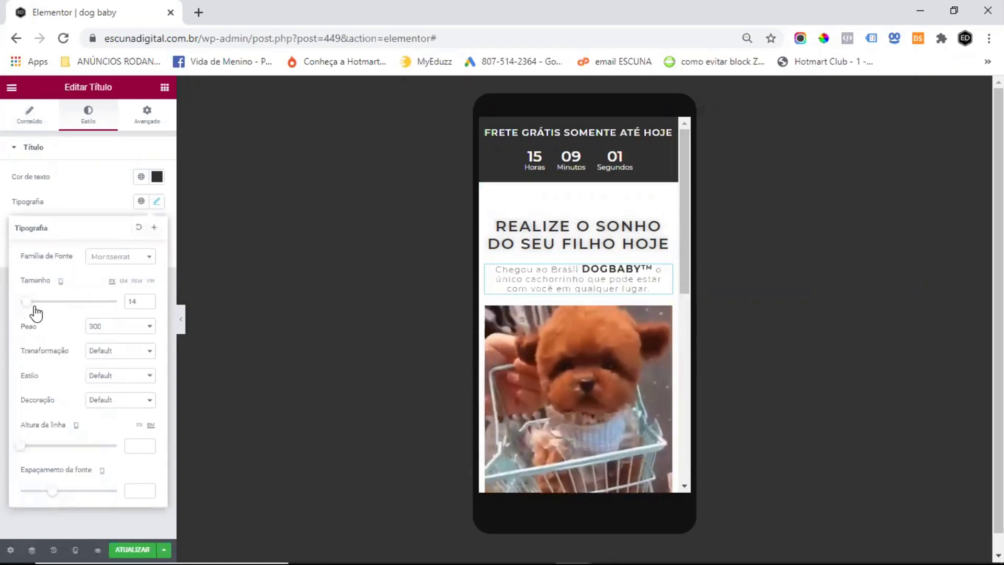
click(149, 300)
click(149, 300)
click(148, 300)
click(149, 300)
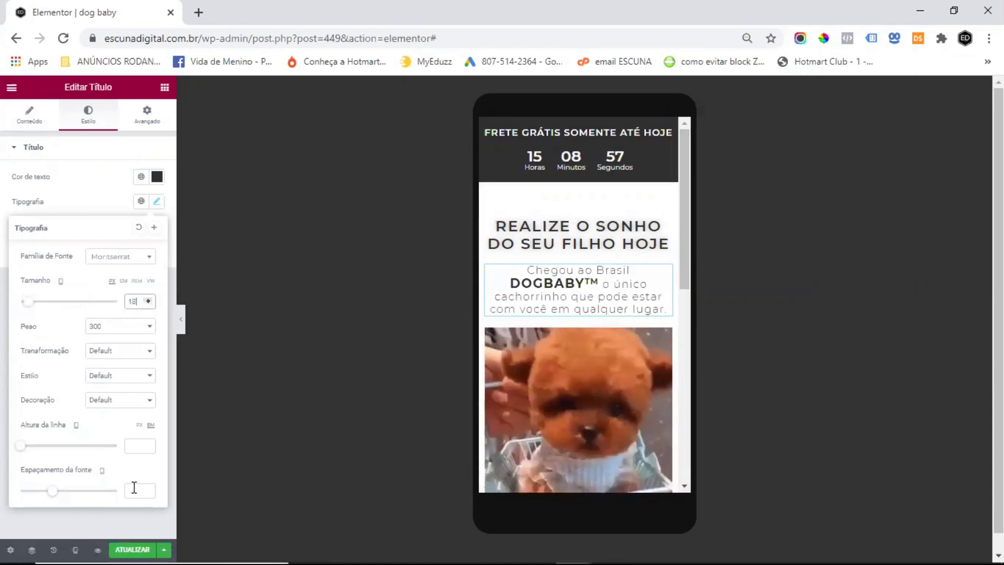
click(134, 490)
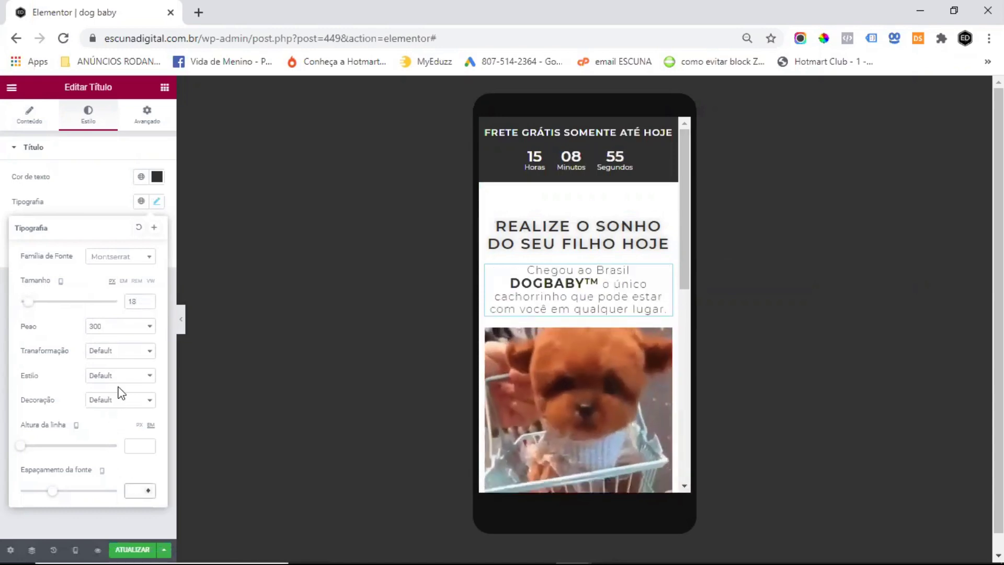
text(1)
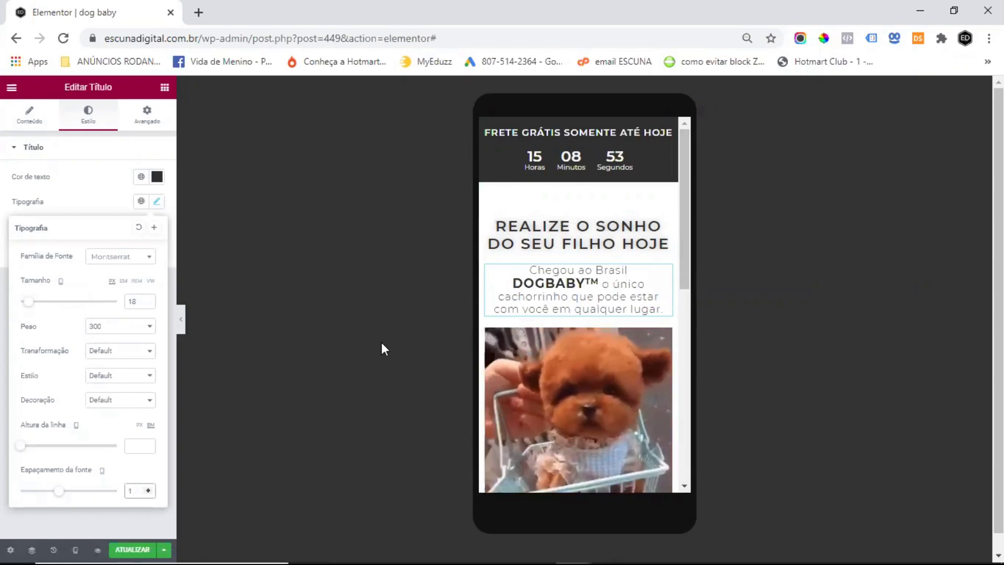
Step: Copy the subtitle above the GIF and paste its style onto the DOGBABY description text below the GIF
click(663, 398)
scroll(665, 399, down, 3)
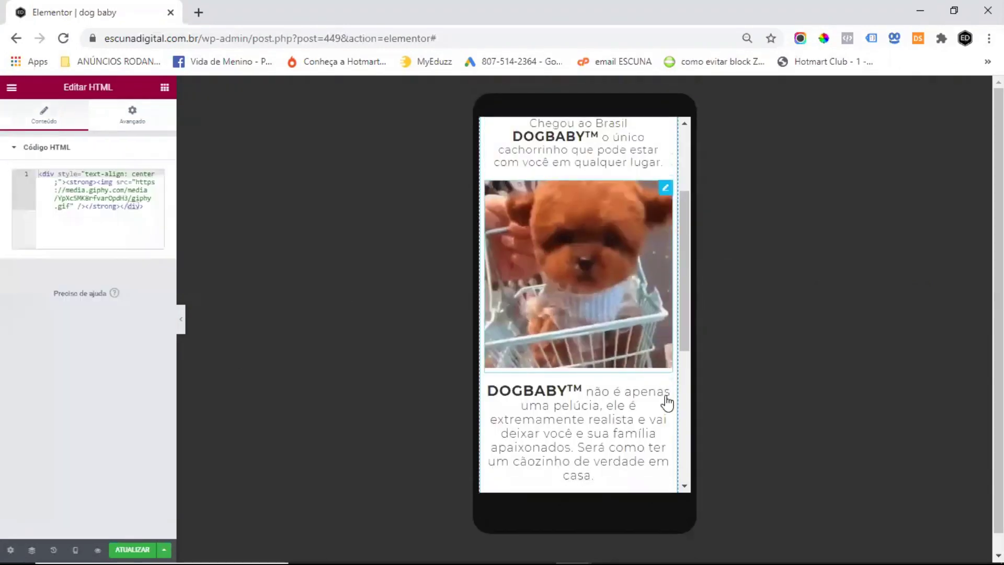
scroll(664, 274, up, 3)
right_click(674, 270)
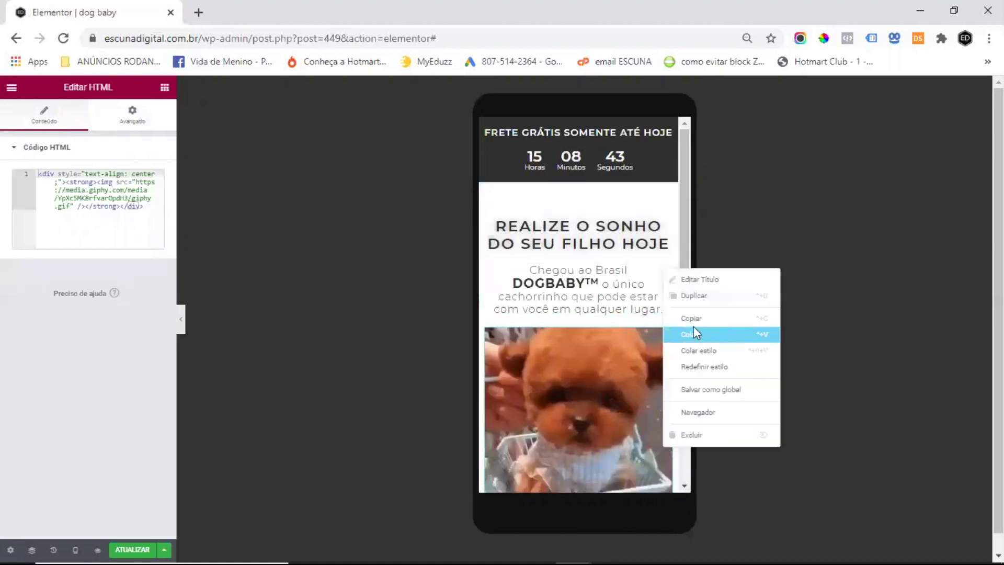
click(695, 316)
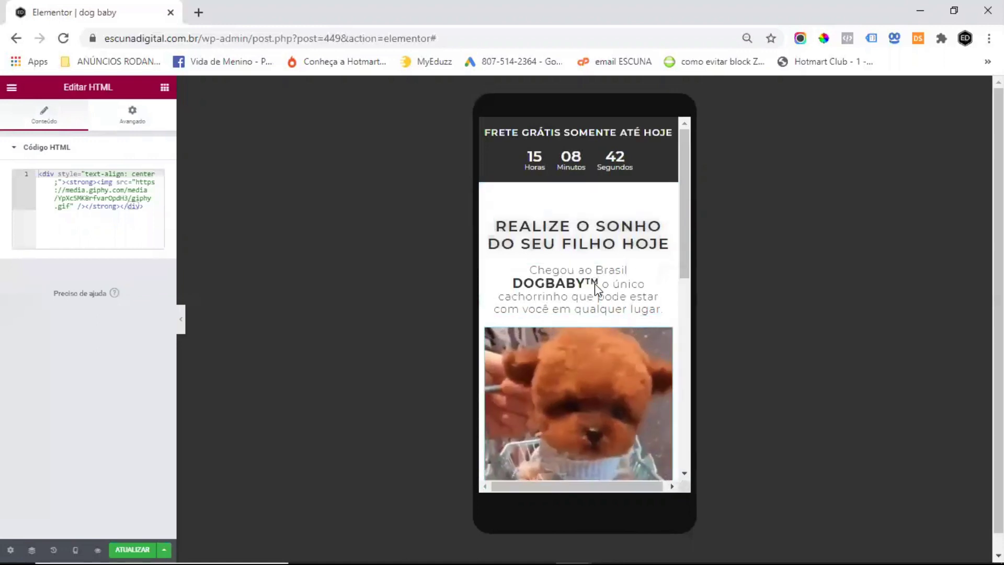
scroll(664, 252, down, 3)
scroll(628, 314, down, 3)
right_click(672, 243)
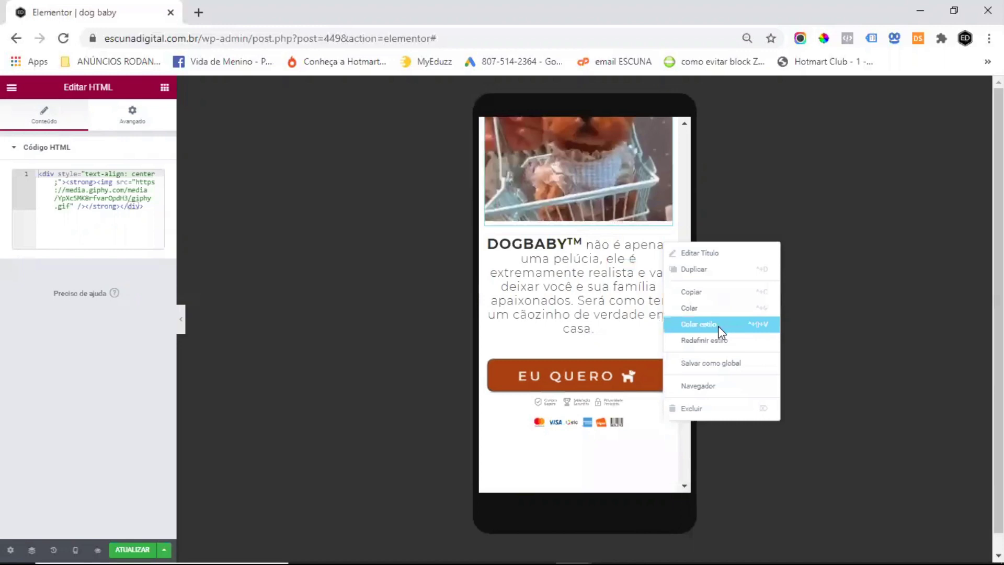
click(718, 325)
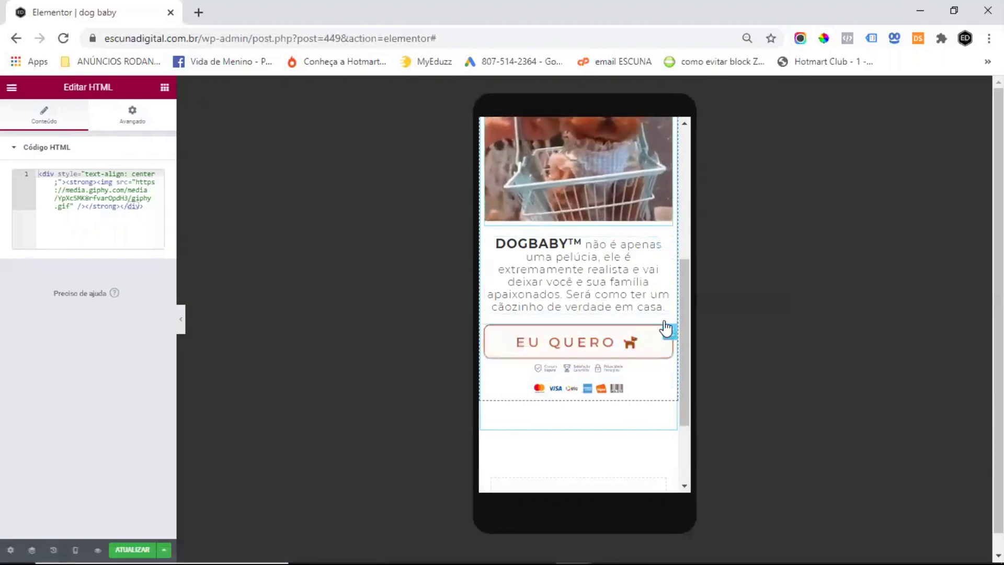
Step: Set the DOGBABY description's mobile bottom margin to 30, with the other margins at 0
click(663, 247)
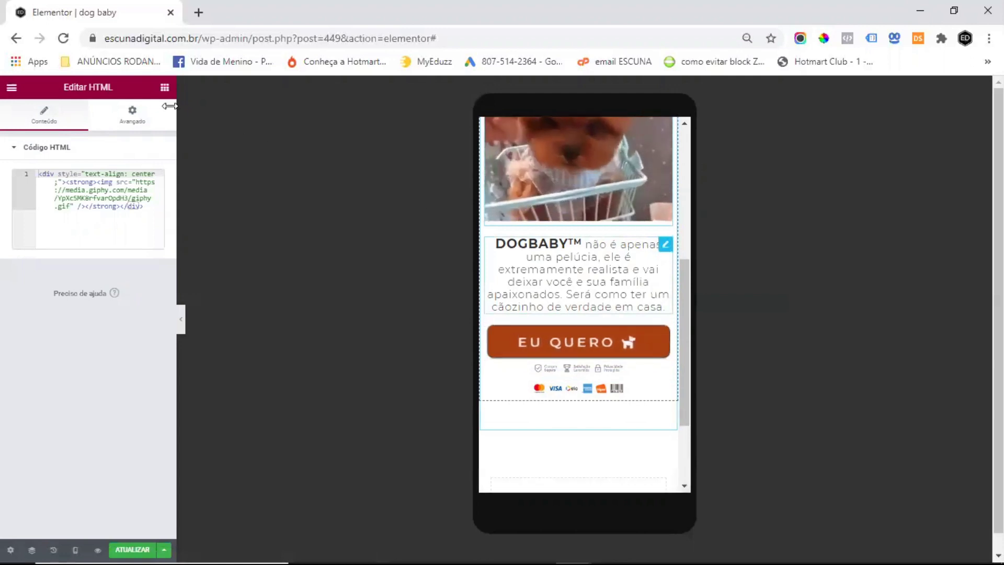
click(27, 197)
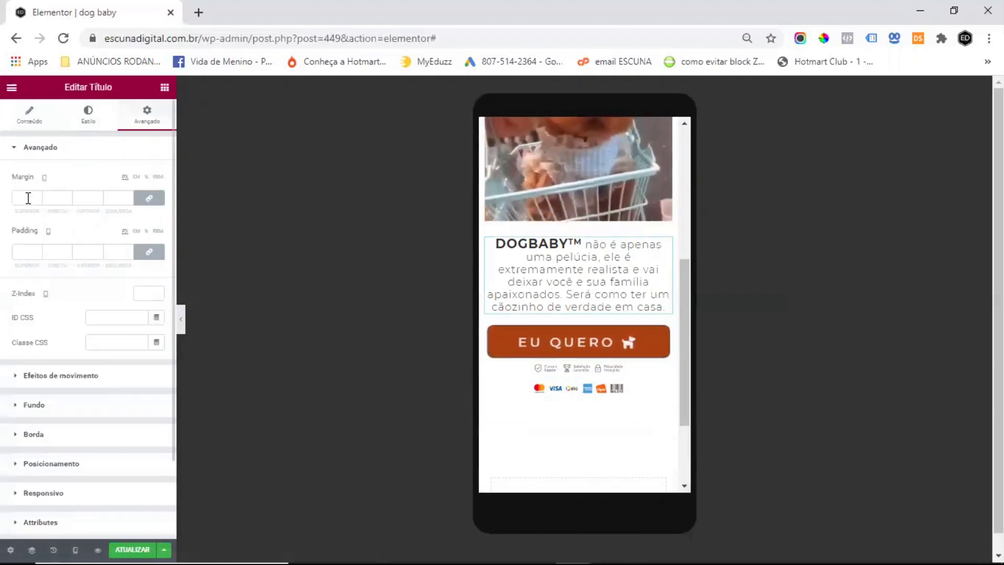
text(0)
click(79, 197)
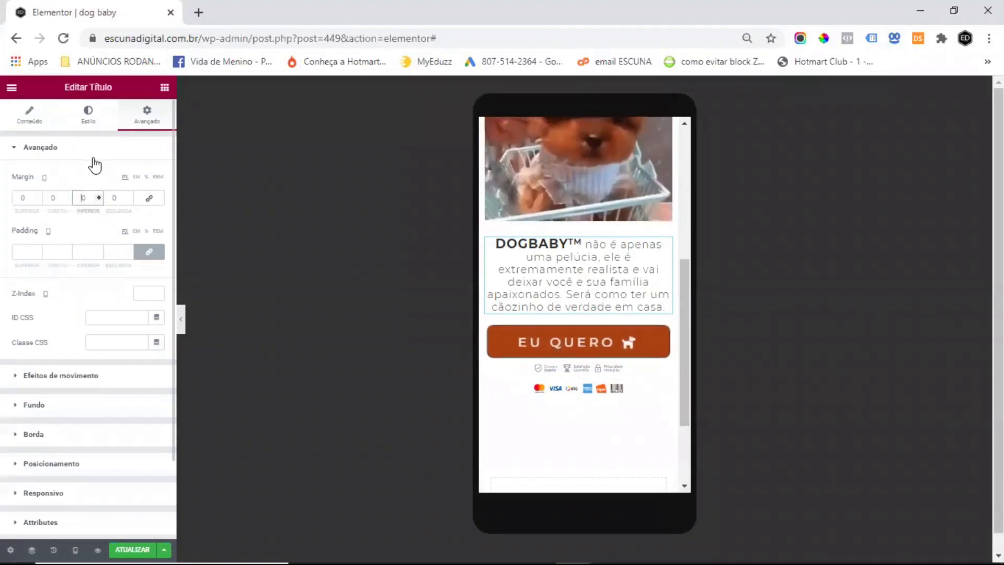
text(3)
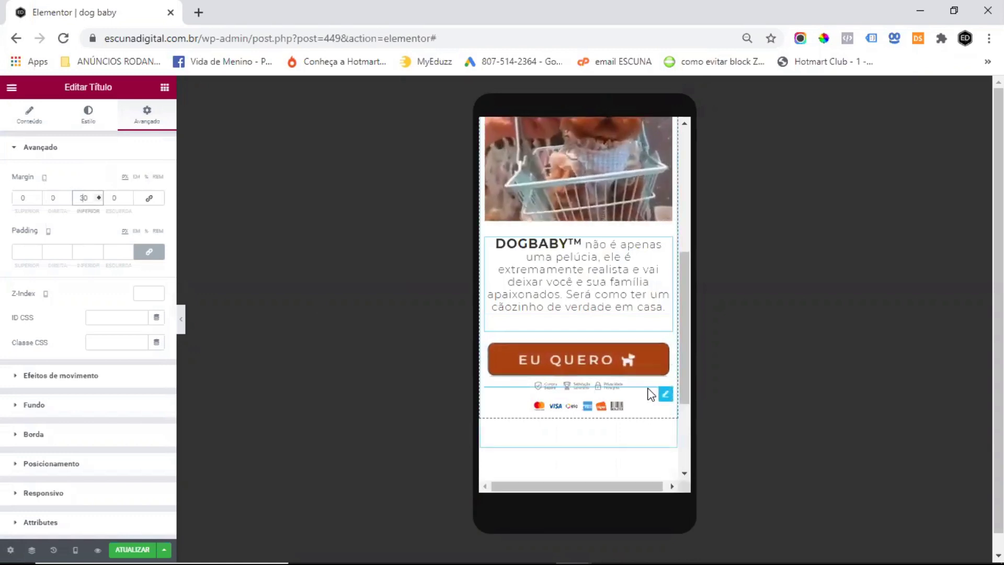
Step: Set the mobile width of both the trust seals image and the payment flags image to 100%
click(665, 395)
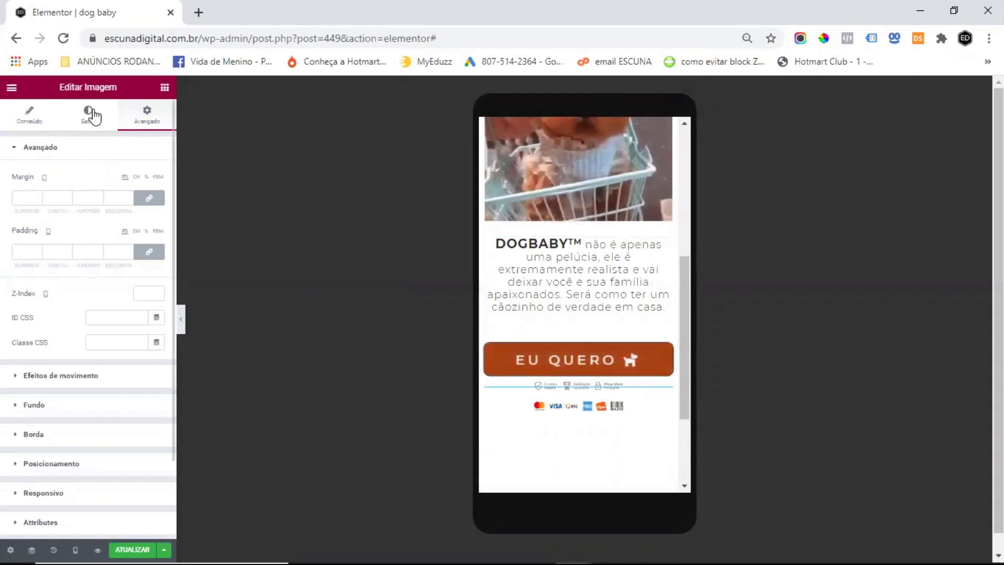
click(102, 133)
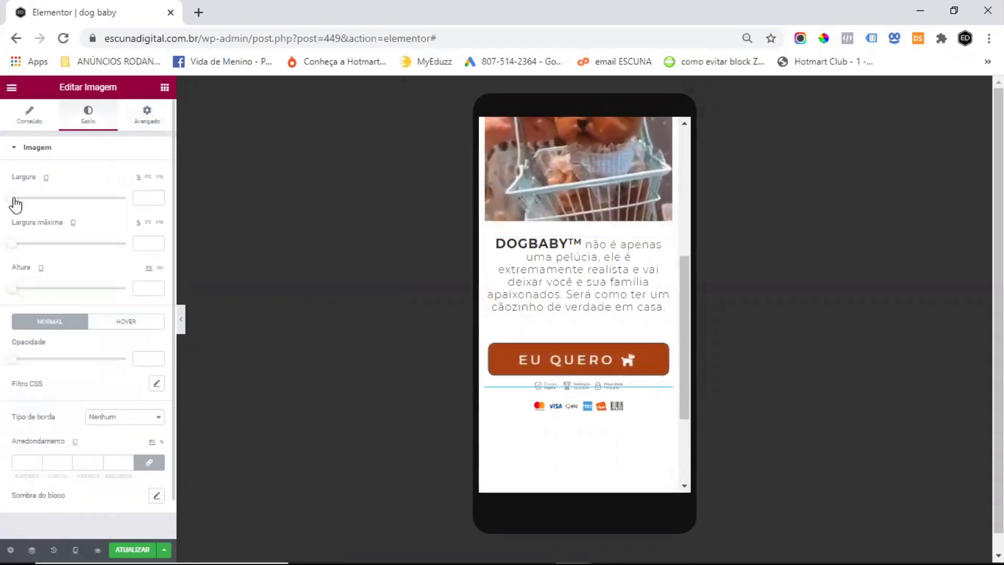
drag(24, 200, 134, 200)
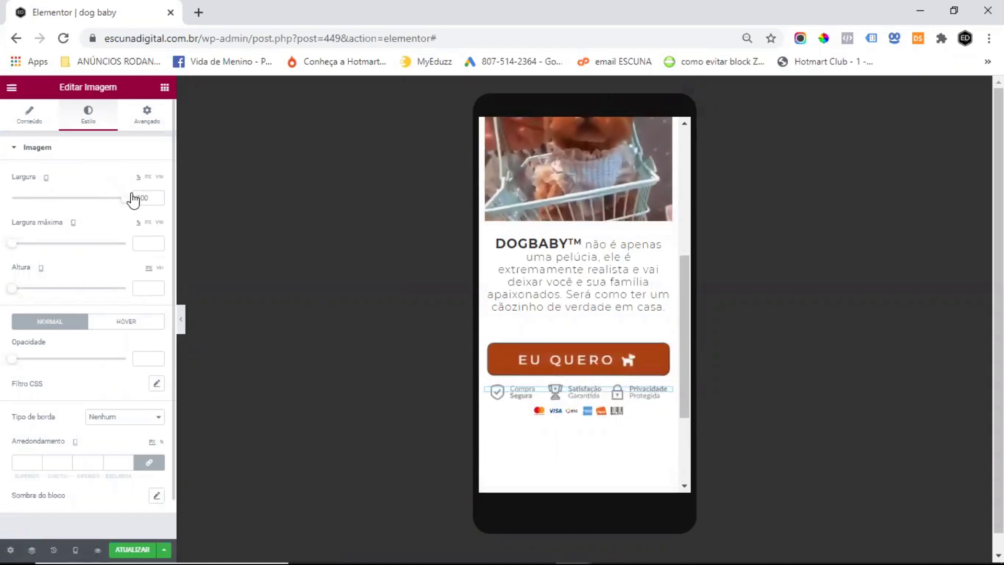
click(663, 416)
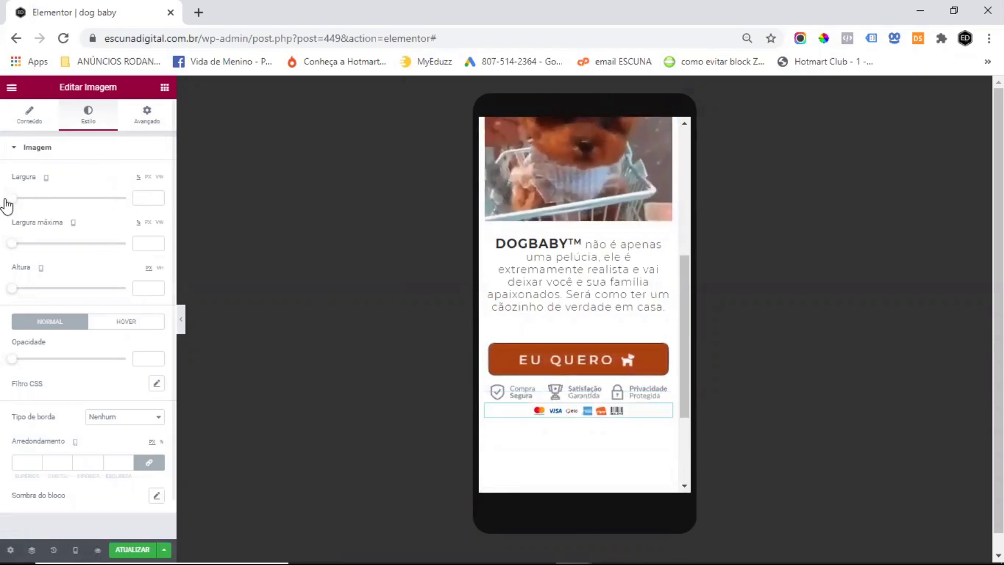
drag(11, 201, 161, 214)
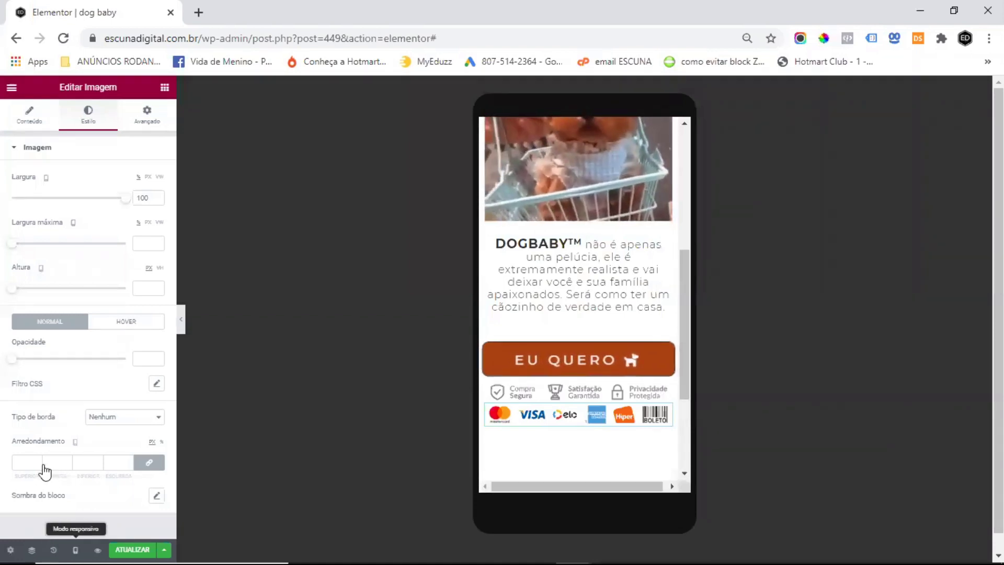
Step: Switch the preview to desktop and delete the placeholder title section below the payment flags
click(75, 550)
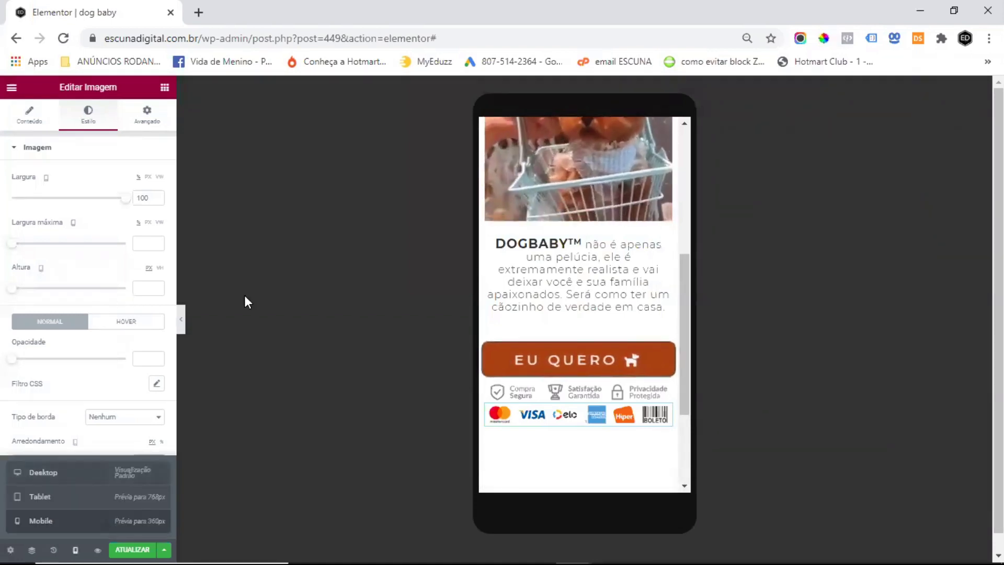
key(ctrl+shift+m)
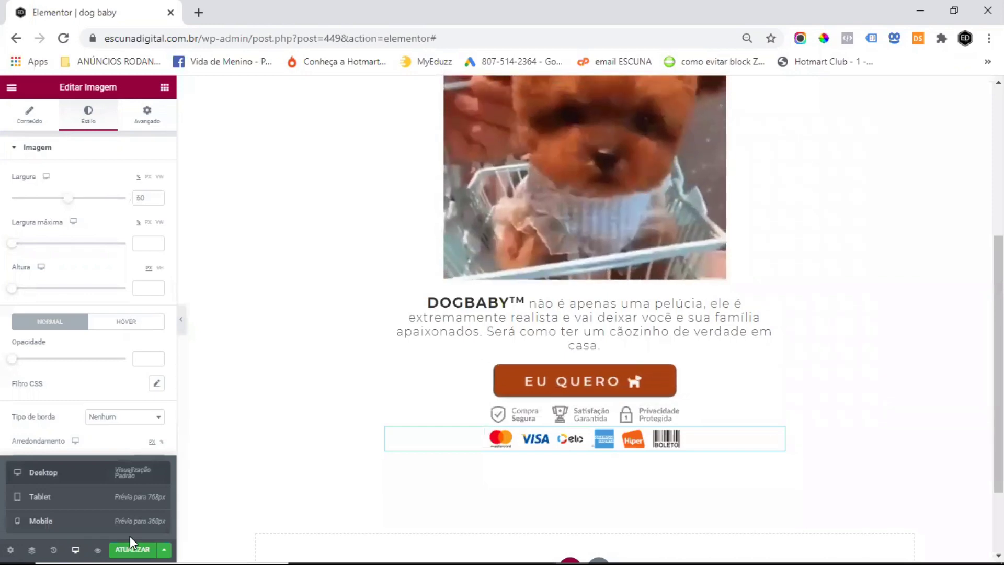
scroll(421, 331, down, 3)
click(421, 331)
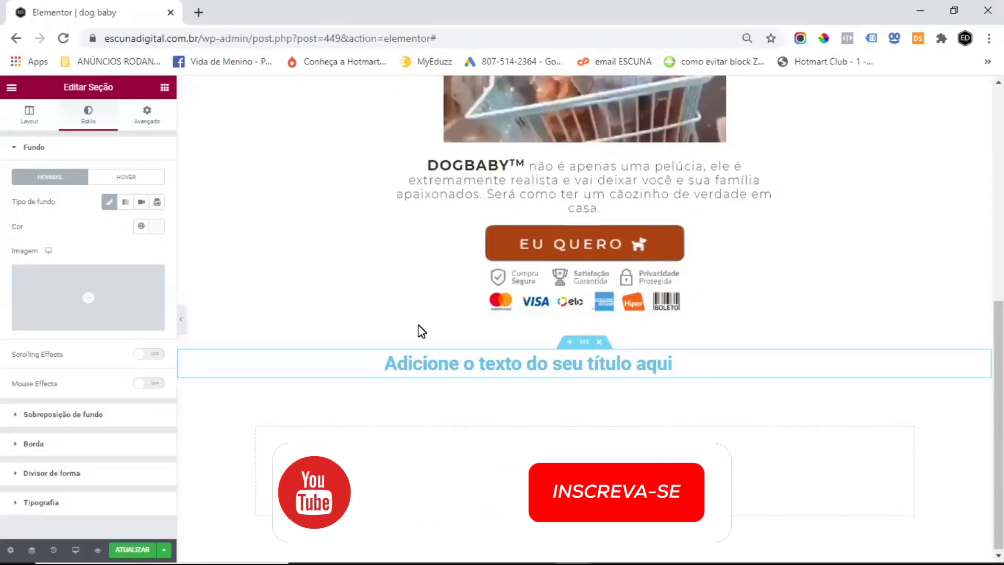
key(Delete)
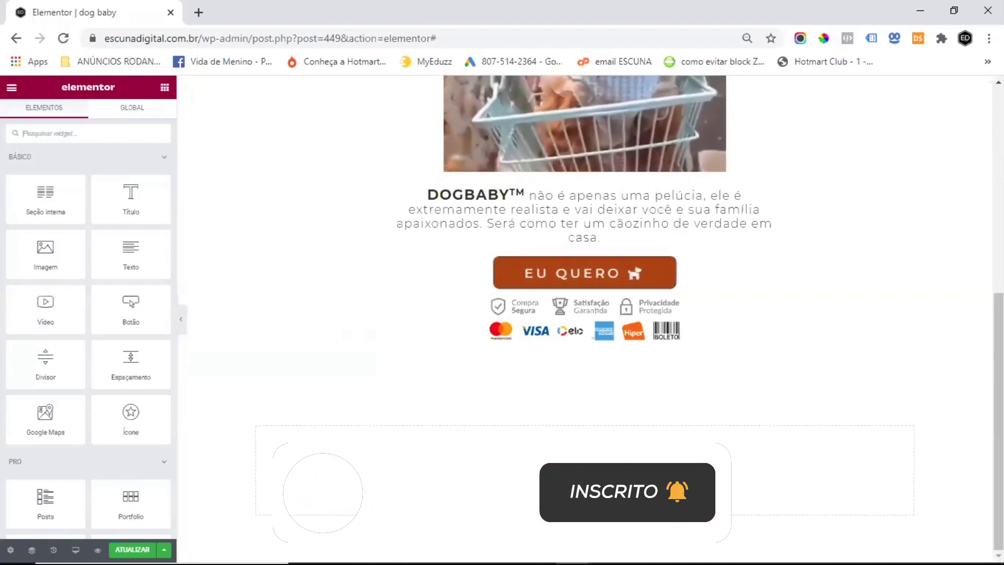
Step: Add a single-column section below the payment flags with a boxed width of 700 and a classic background colour of #f9f9f9
click(569, 460)
click(416, 494)
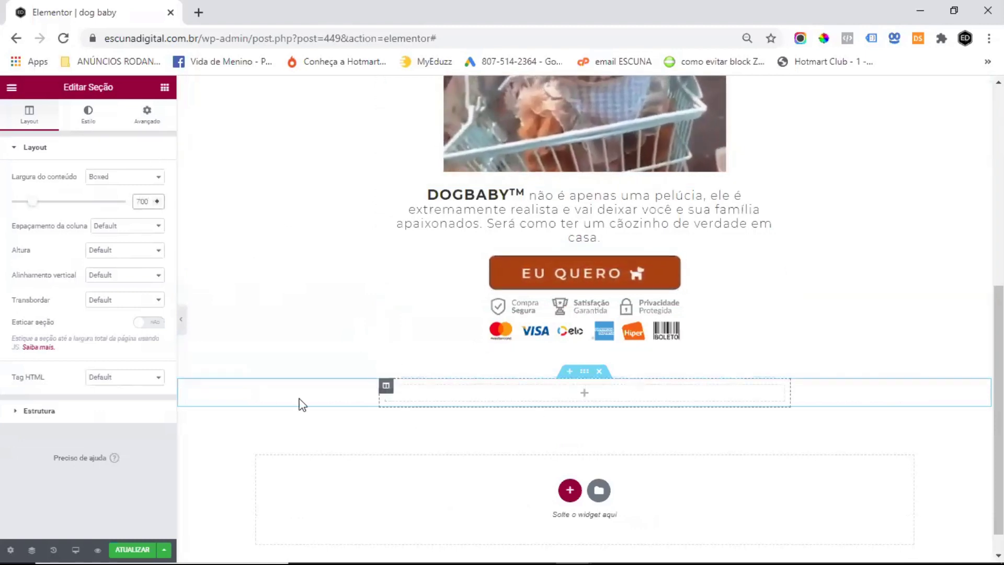
click(87, 117)
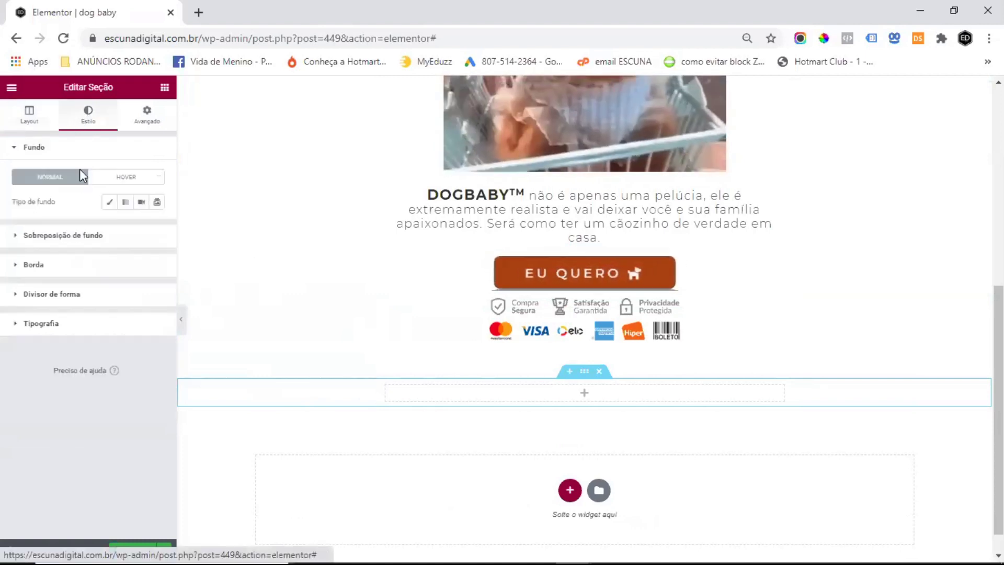
click(108, 202)
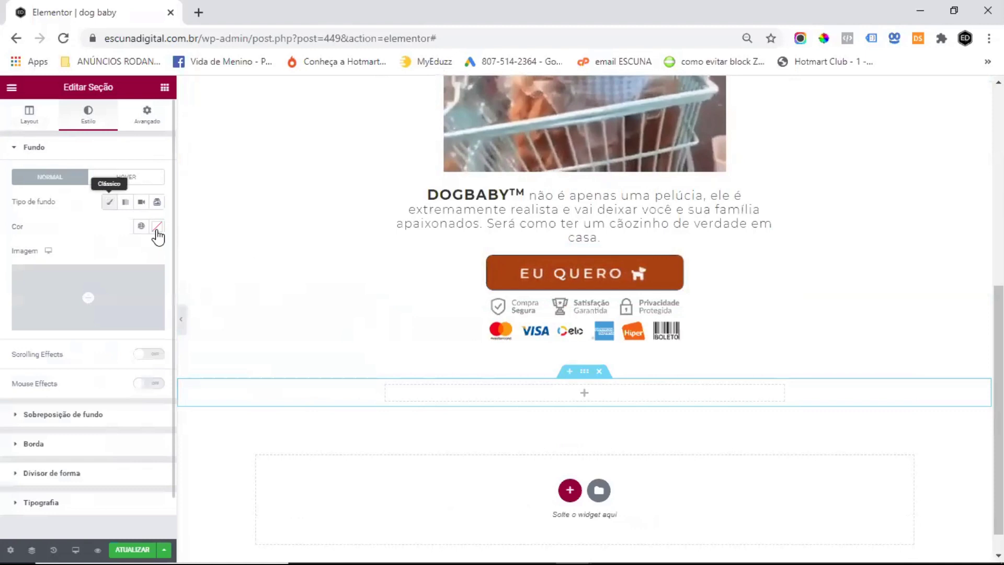
click(157, 230)
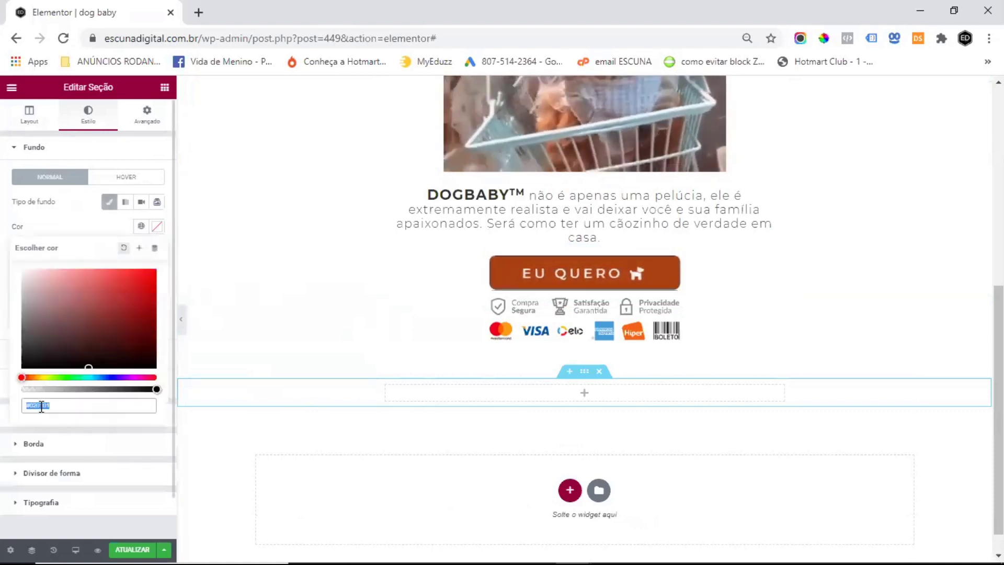
text(#f9f9f9)
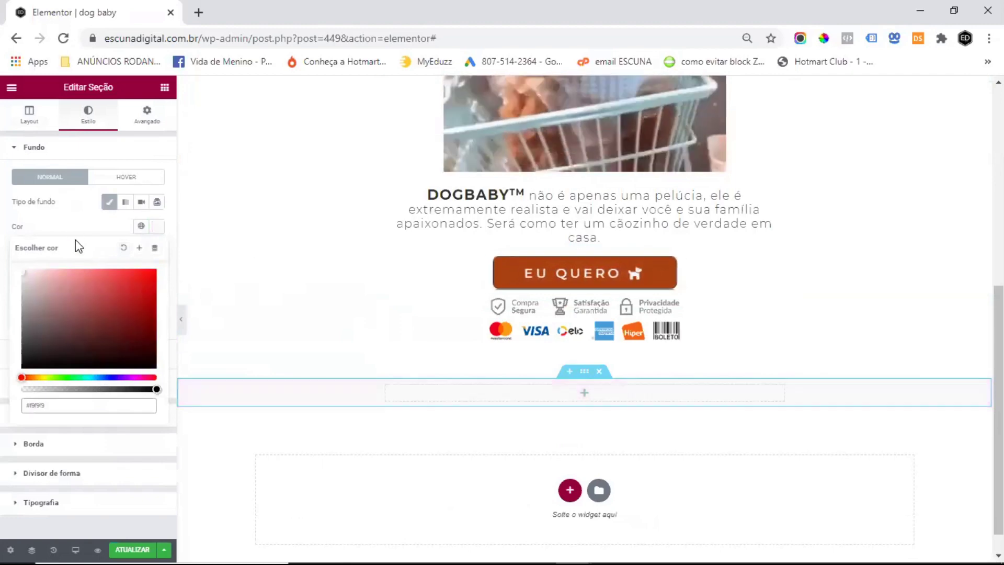
click(492, 346)
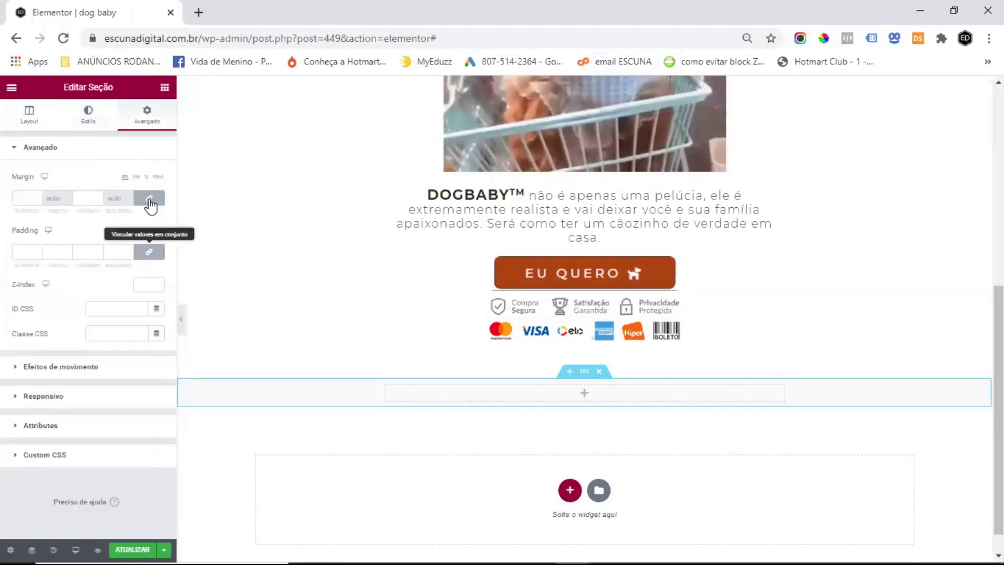
Step: Set the grey section's top and bottom padding to 100, with its side padding and vertical margins at 0
click(150, 204)
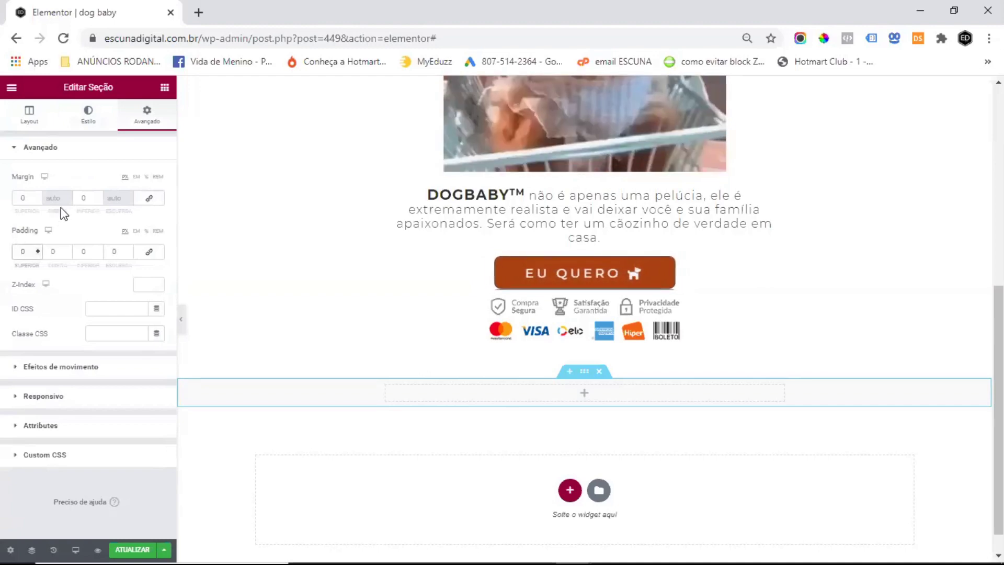
text(1000)
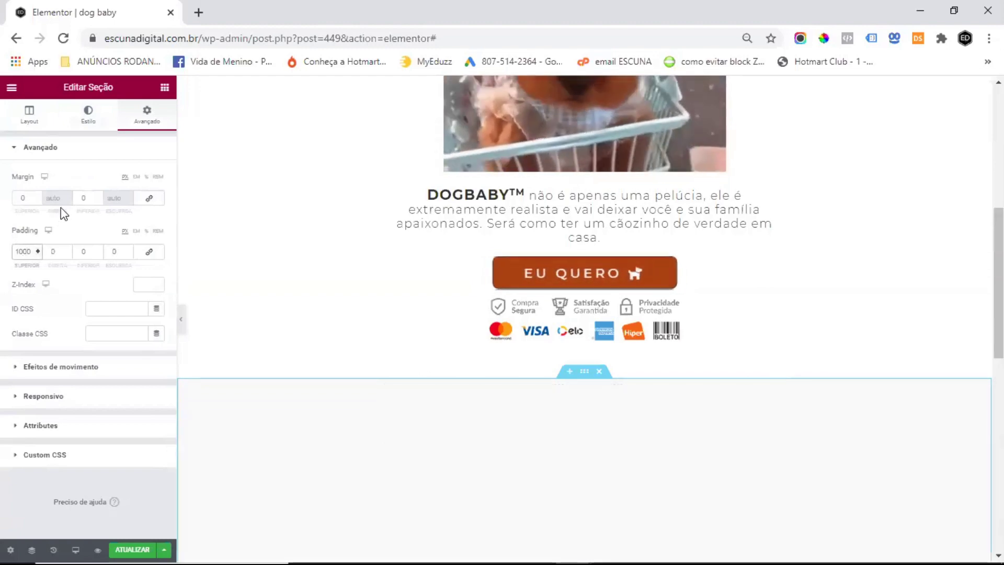
key(BackSpace)
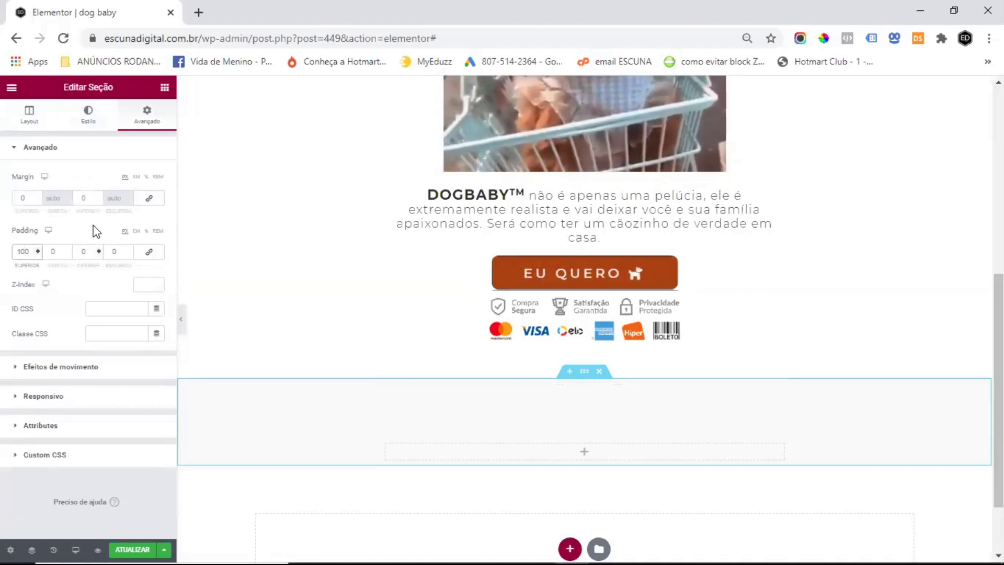
text(1000)
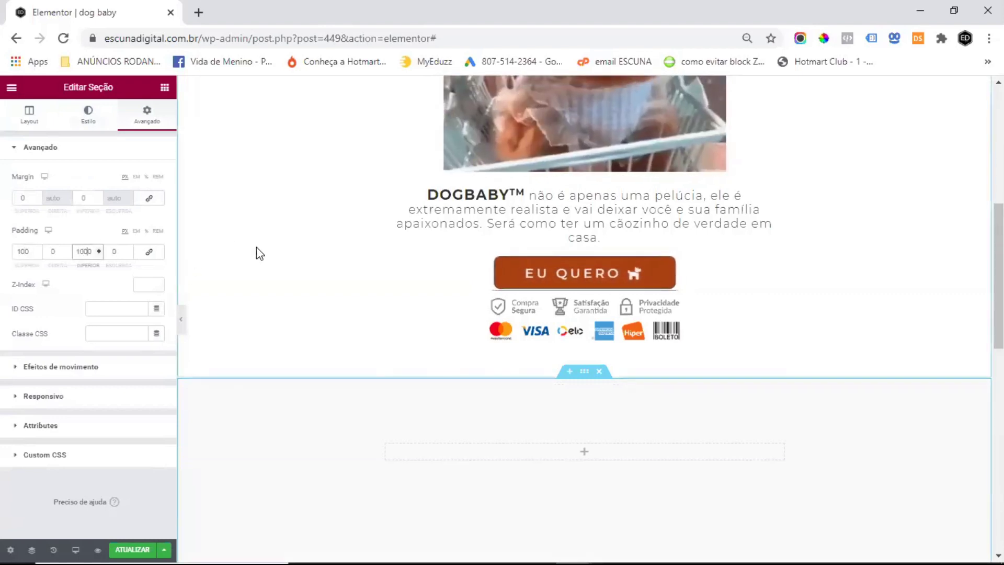
key(BackSpace)
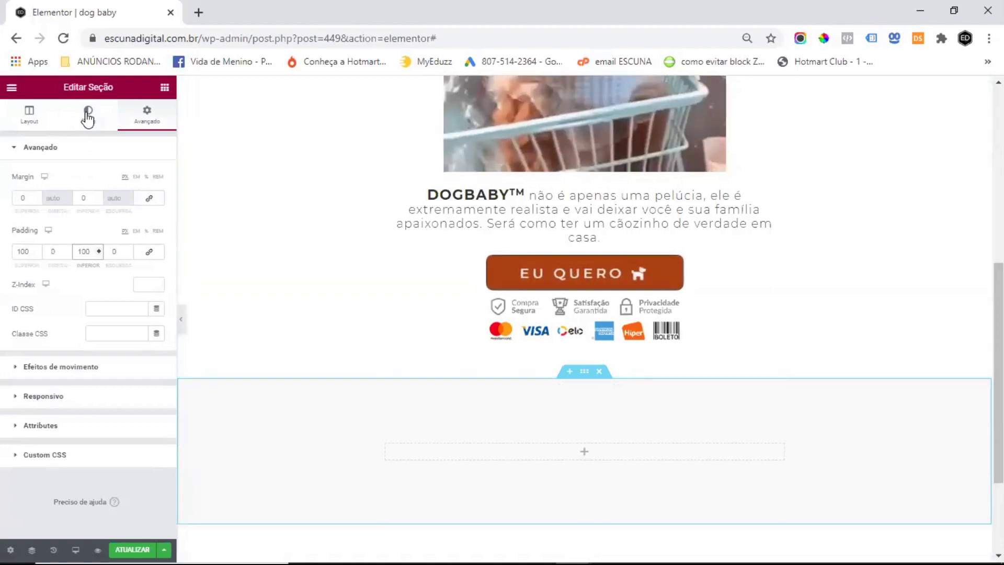
click(129, 244)
Step: Add an Inclinação shape divider with a height of 50 to the grey section's top edge
click(97, 123)
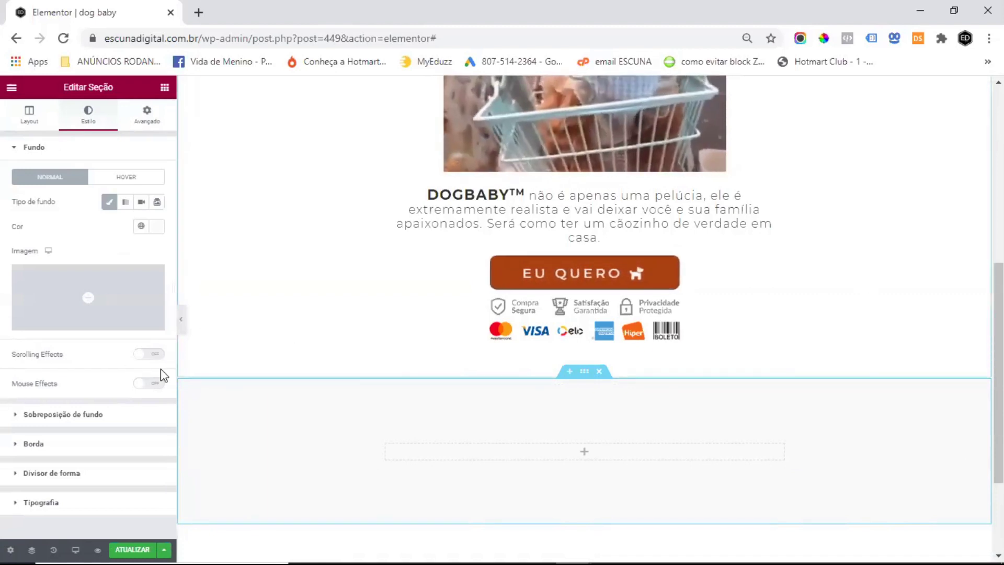
click(51, 473)
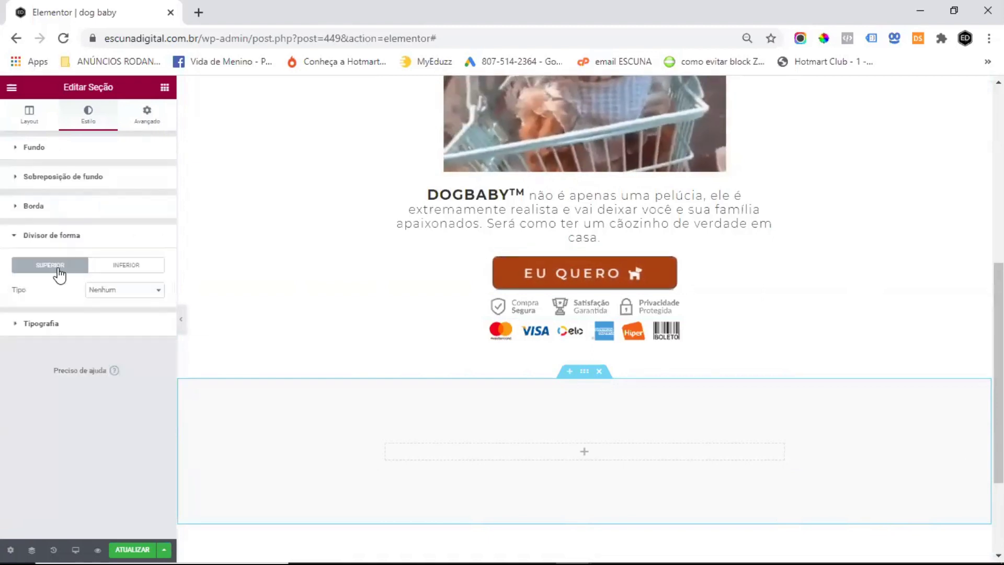
click(124, 289)
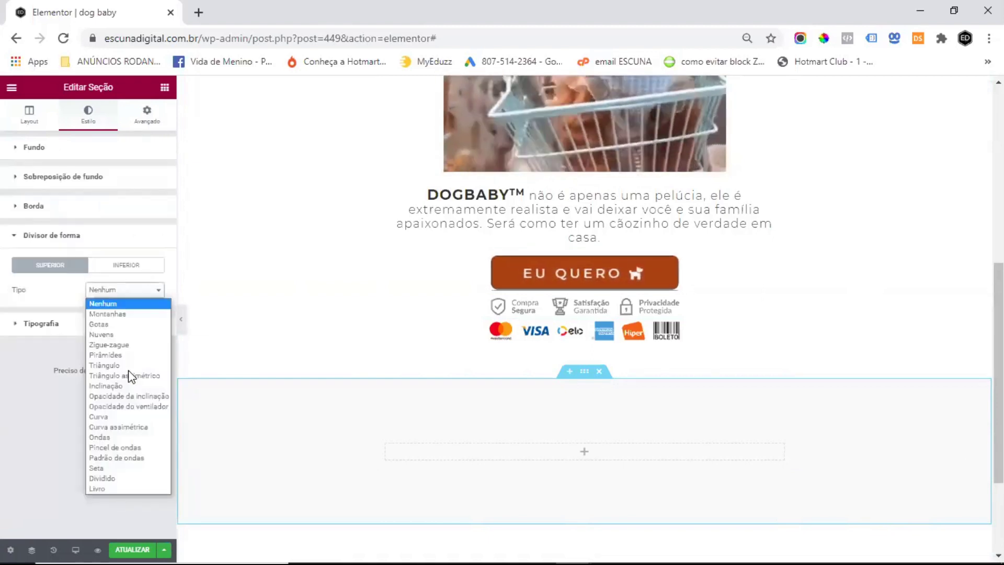
click(131, 387)
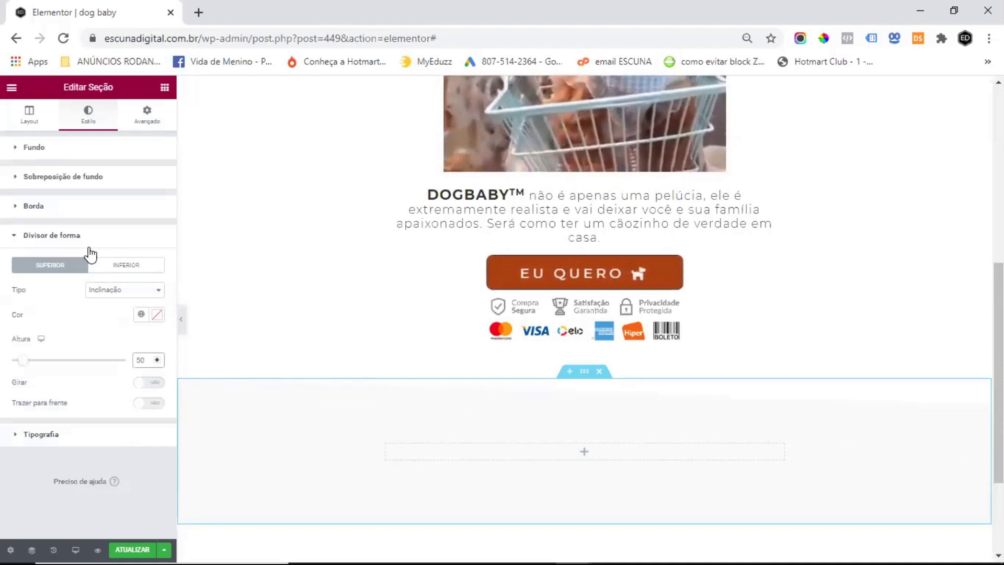
Step: Add an Inclinação shape divider to the grey section's bottom edge, with a height of 50 and flipped direction
click(110, 291)
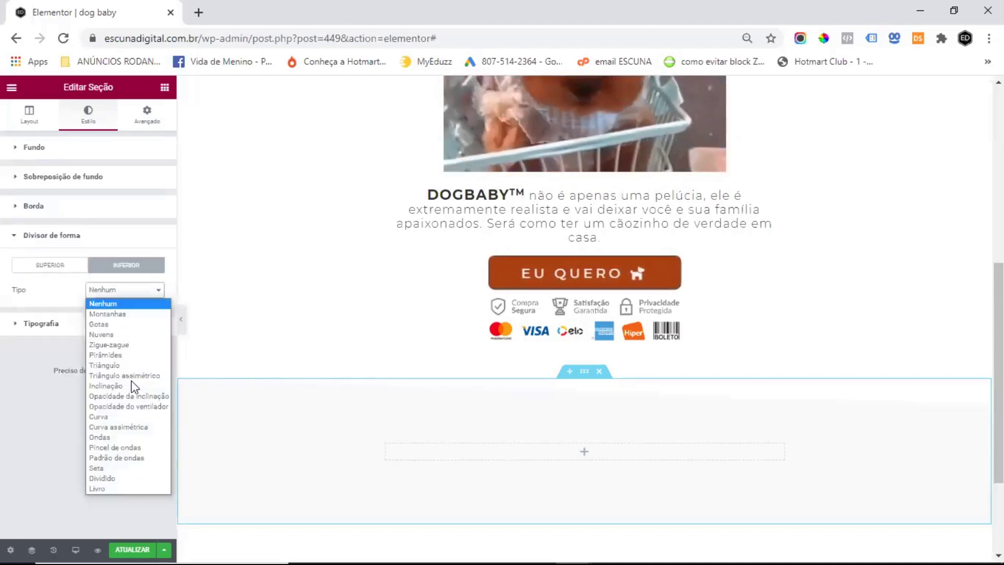
click(130, 385)
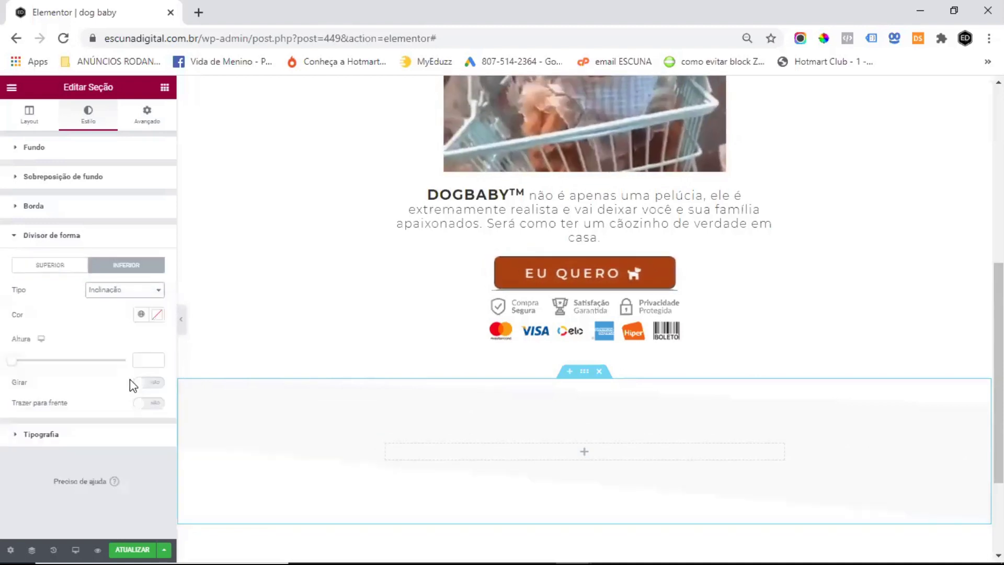
click(143, 356)
text(50)
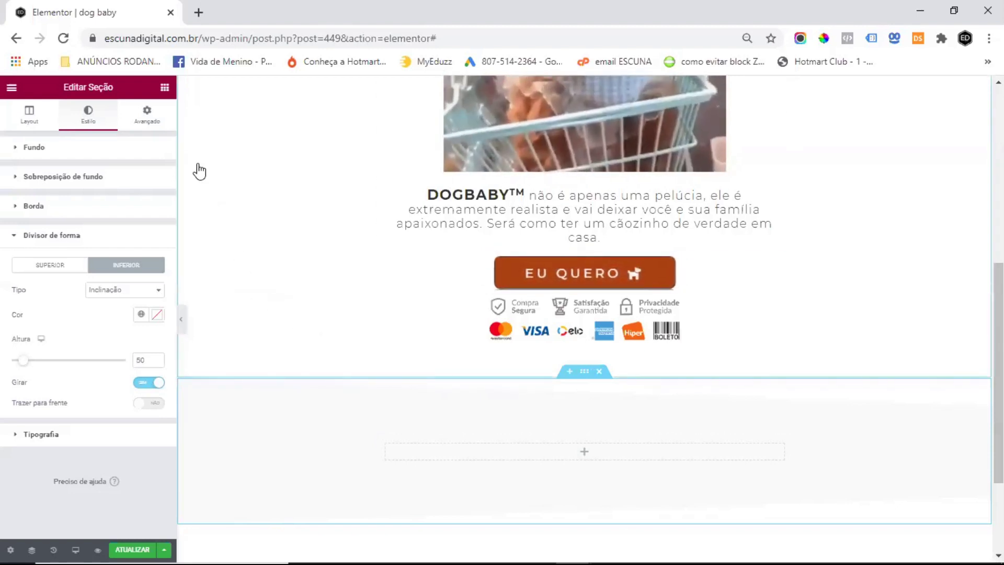
Step: Insert a title widget in the grey section with the text "Seu filho vai amar"
click(164, 87)
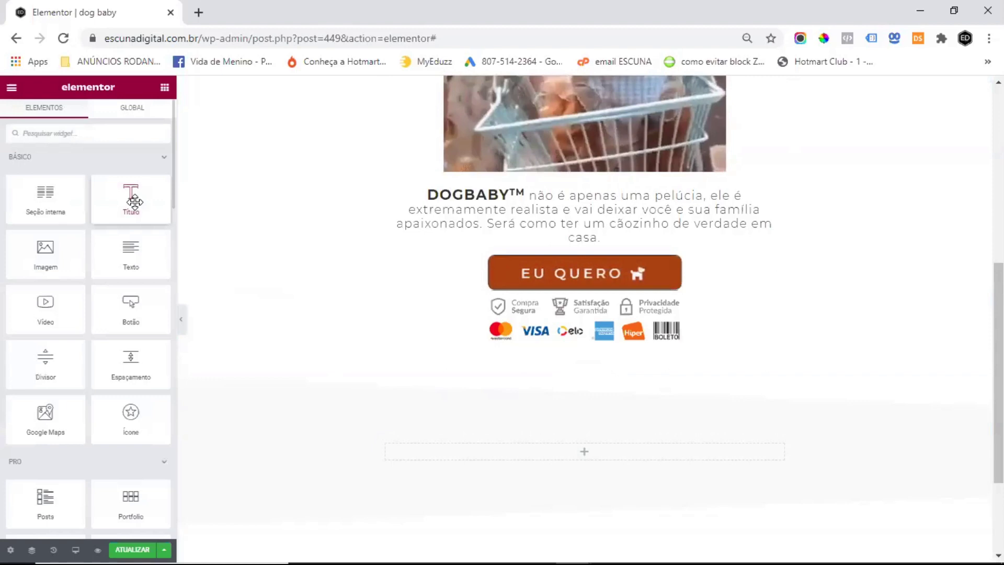
drag(594, 451, 593, 453)
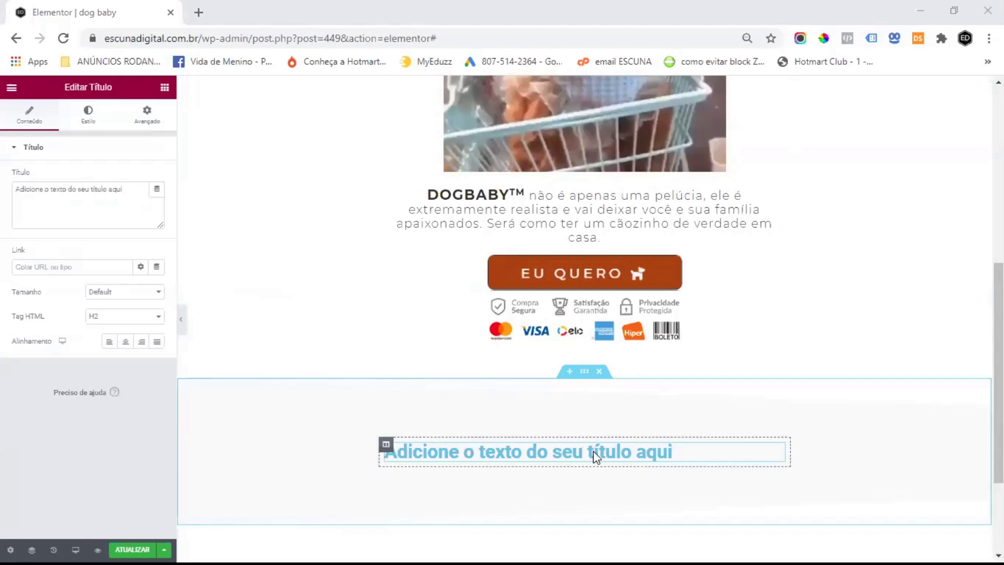
key(ctrl+a)
text(Seu filho vai amar)
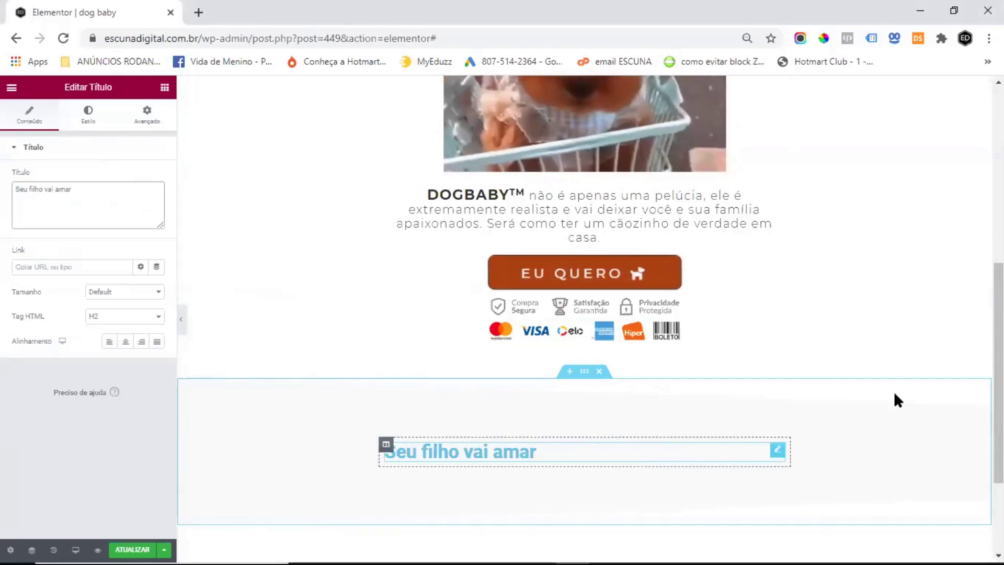
Step: Copy the "REALIZE O SONHO DO SEU FILHO HOJE" heading and paste its style onto the "Seu filho vai amar" title
scroll(784, 219, up, 7)
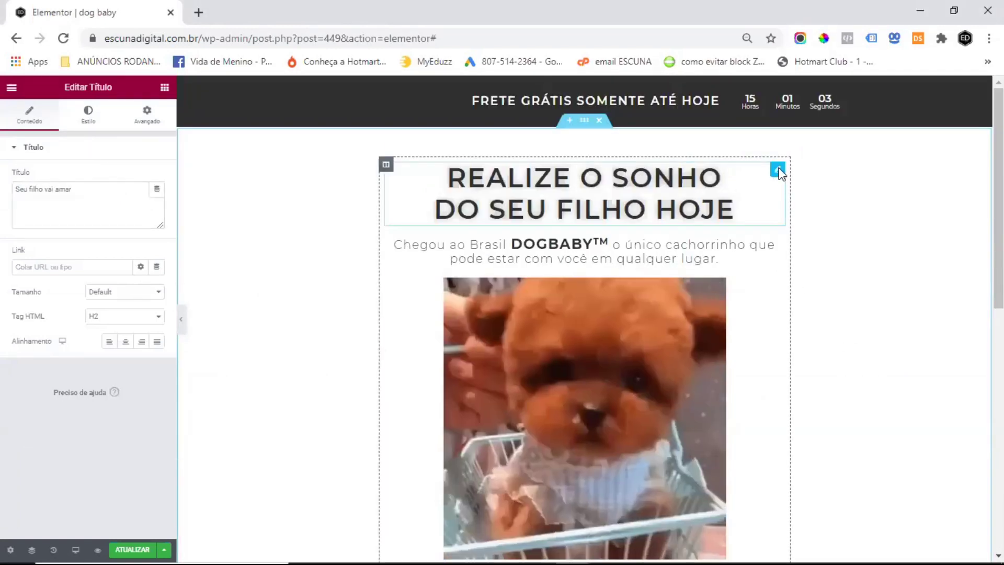
right_click(780, 169)
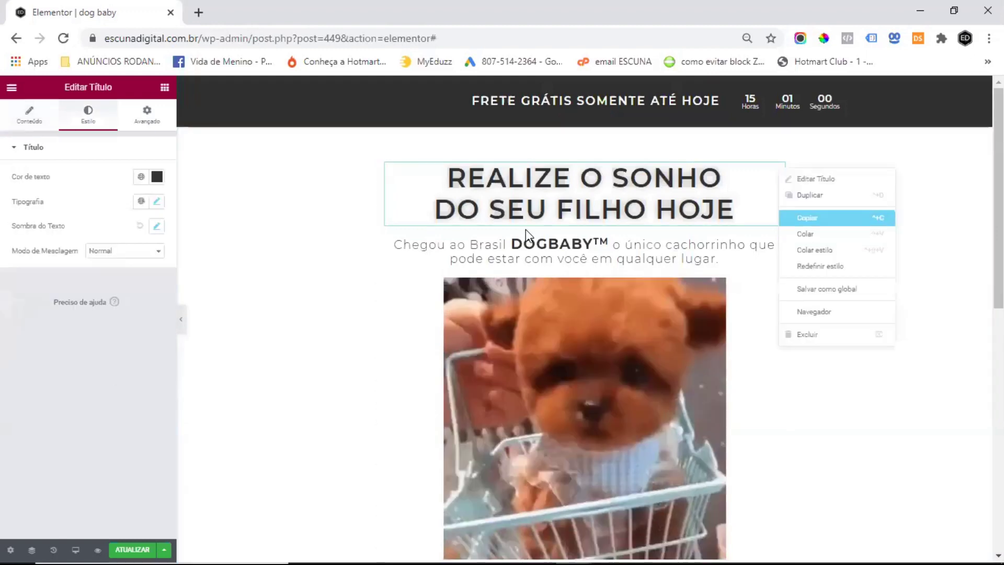
click(617, 405)
scroll(676, 325, down, 7)
right_click(779, 325)
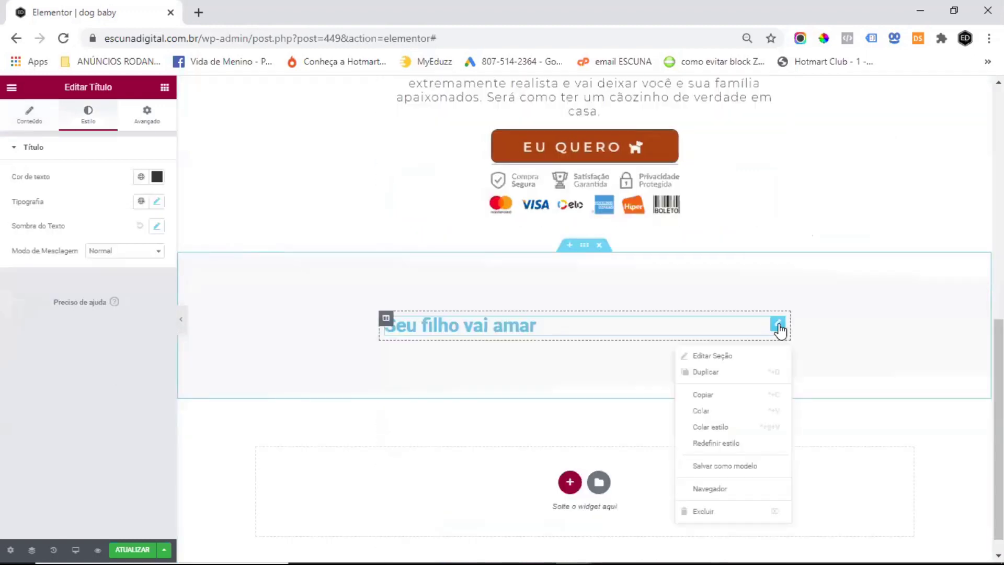
right_click(779, 326)
click(778, 325)
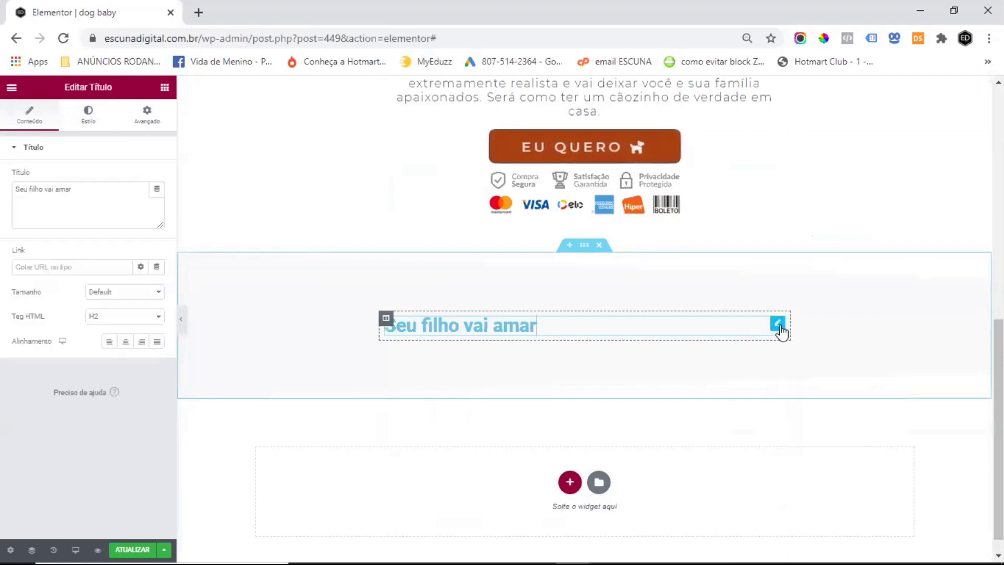
right_click(780, 326)
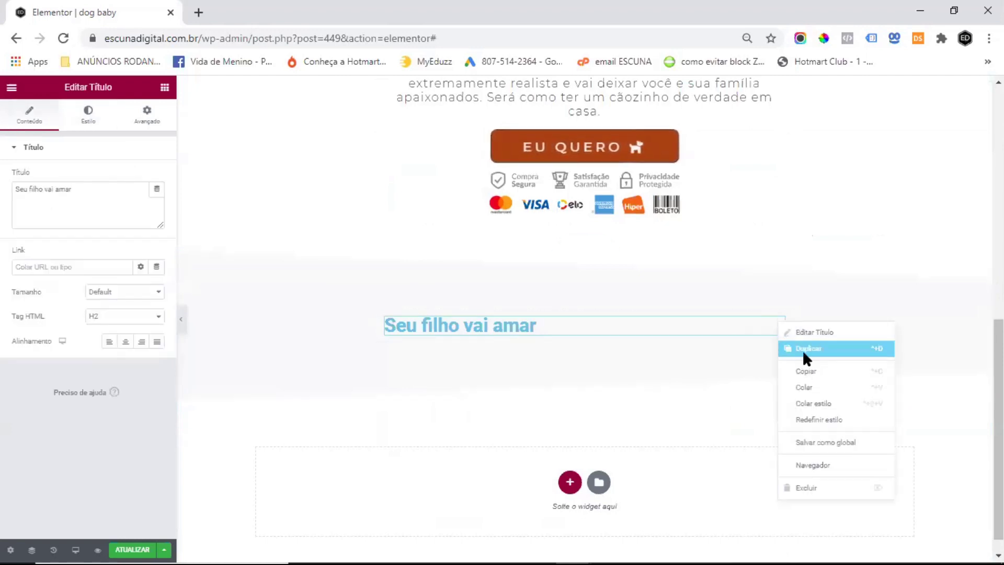
click(842, 407)
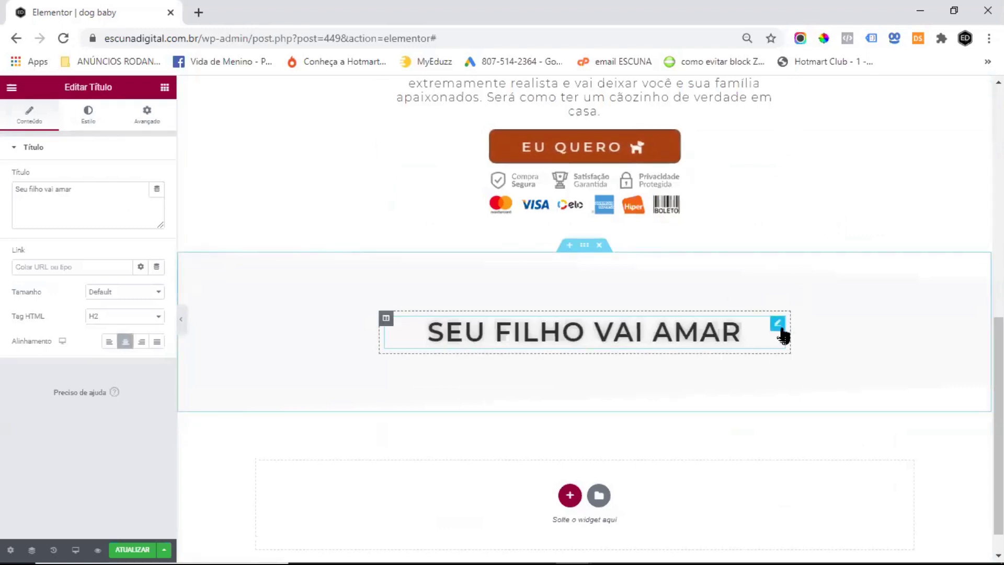
Step: Duplicate the DOGBABY™ description above the EU QUERO button and place the copy beneath the "SEU FILHO VAI AMAR" heading
scroll(796, 236, up, 1)
scroll(799, 241, up, 4)
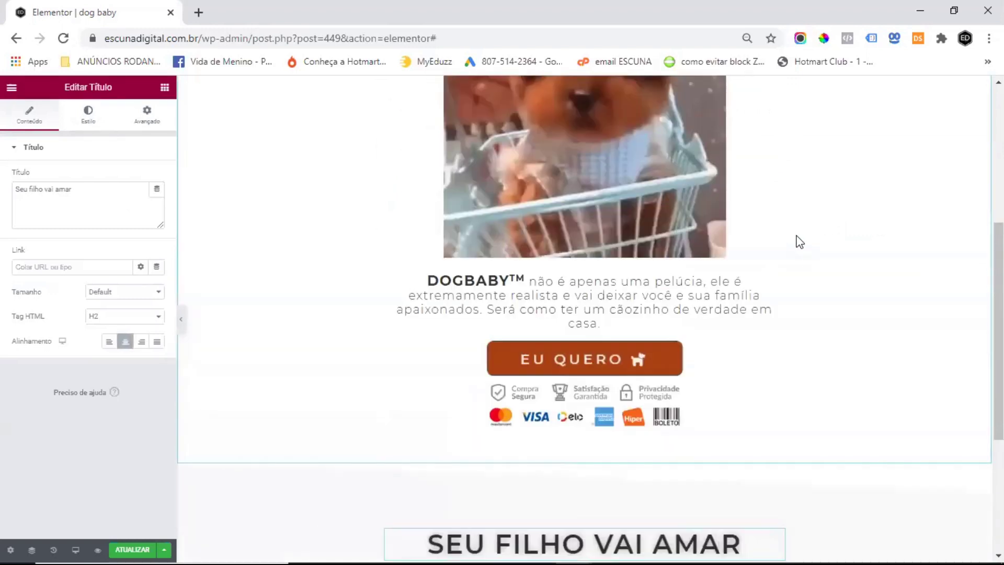
scroll(769, 196, up, 4)
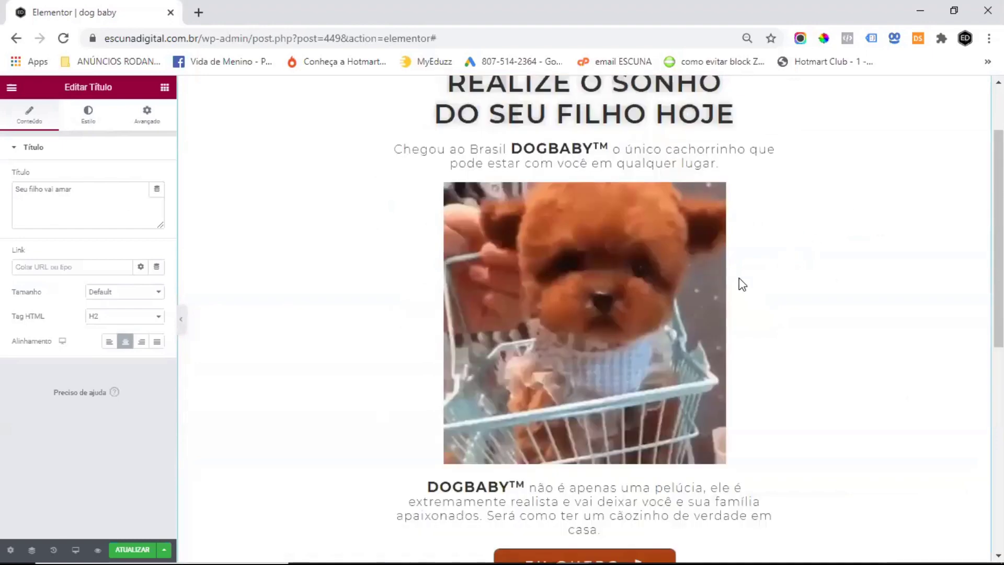
scroll(807, 320, up, 1)
scroll(847, 208, down, 7)
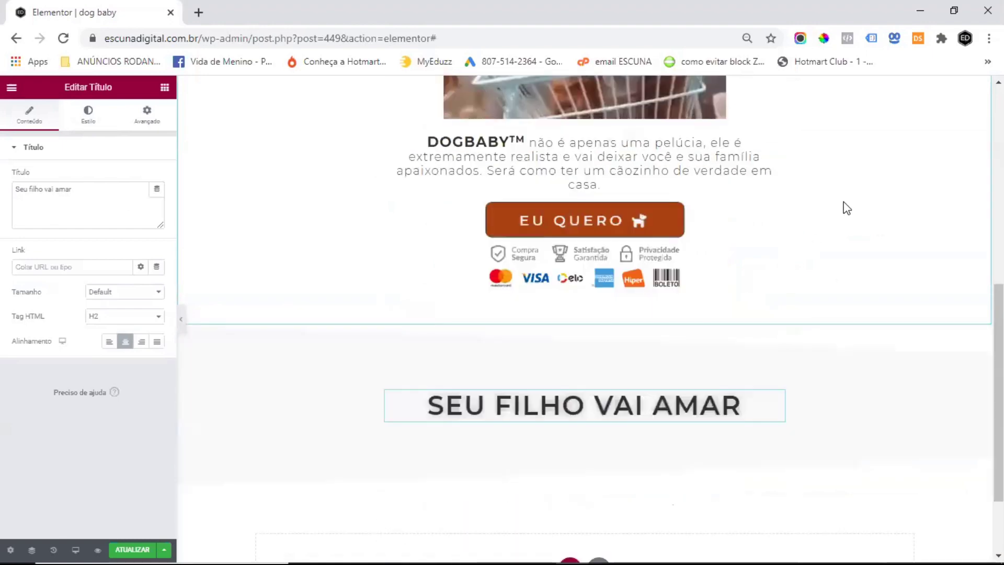
scroll(754, 235, up, 1)
scroll(609, 246, up, 6)
scroll(782, 229, down, 6)
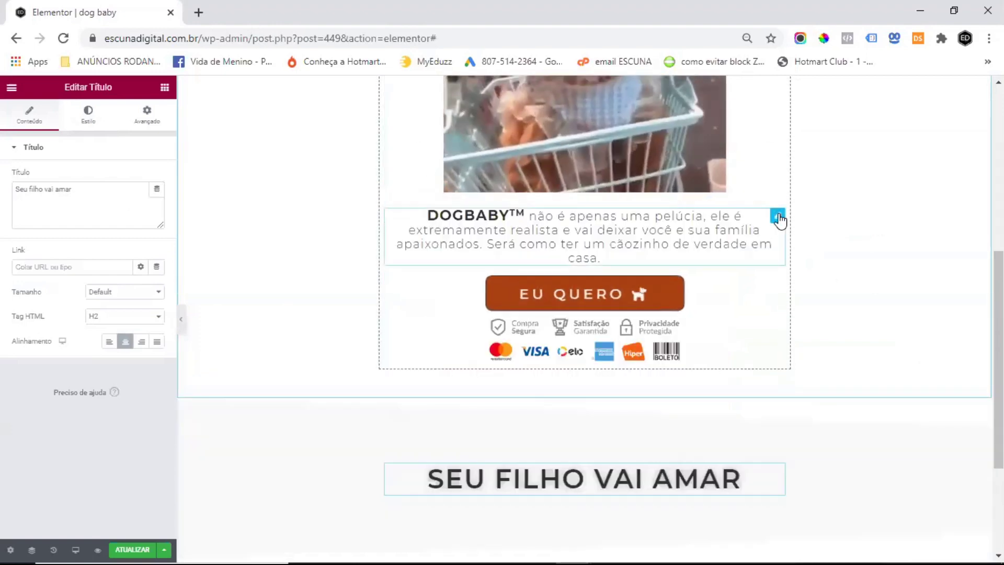
right_click(778, 215)
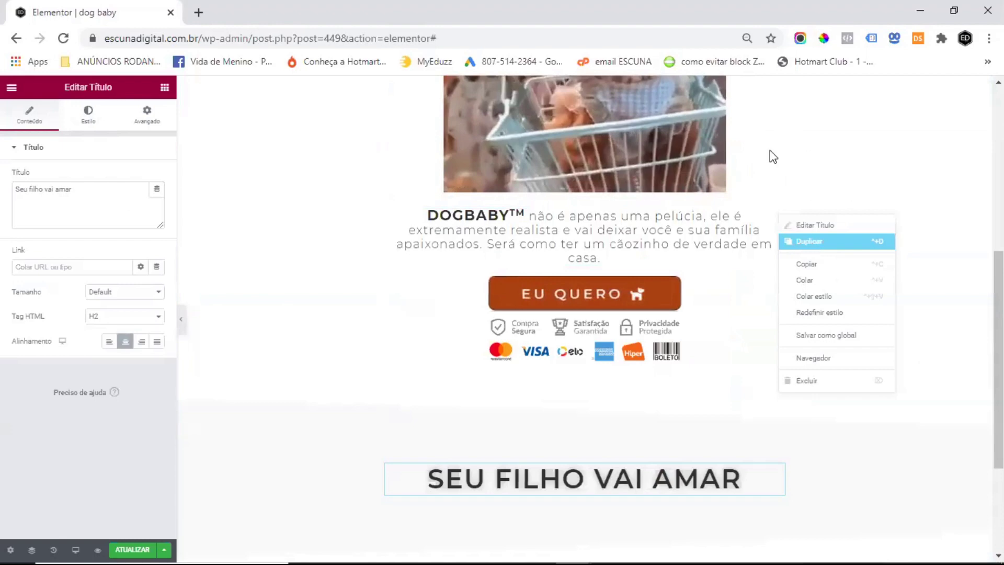
key(ctrl+d)
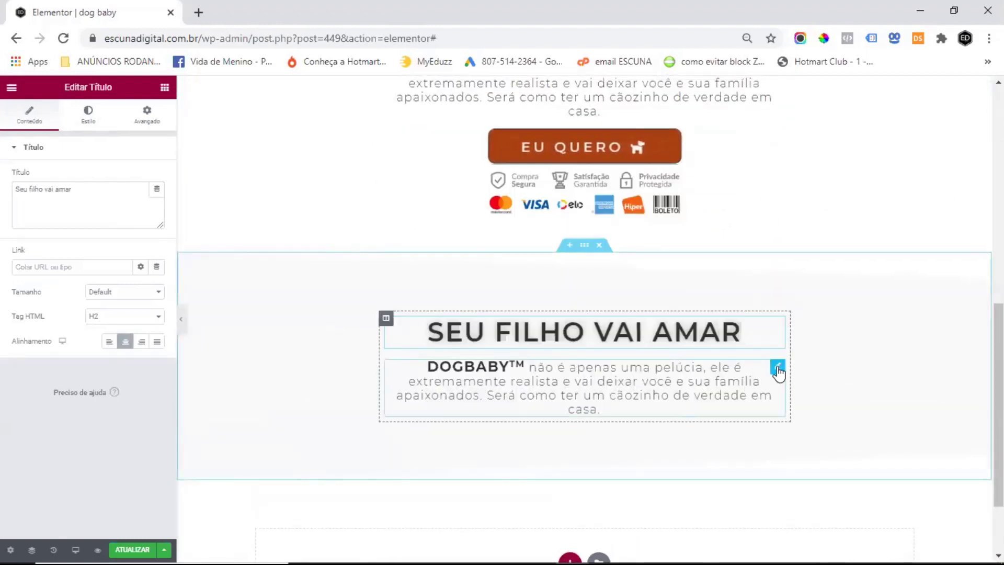
Step: Replace the copied description with the paragraph from "Quantas vezes você desejou dar ao seu filho um cachorrinho" to "sem precisar se preocupar com nada!", keeping DOGBABY™ bold
click(777, 367)
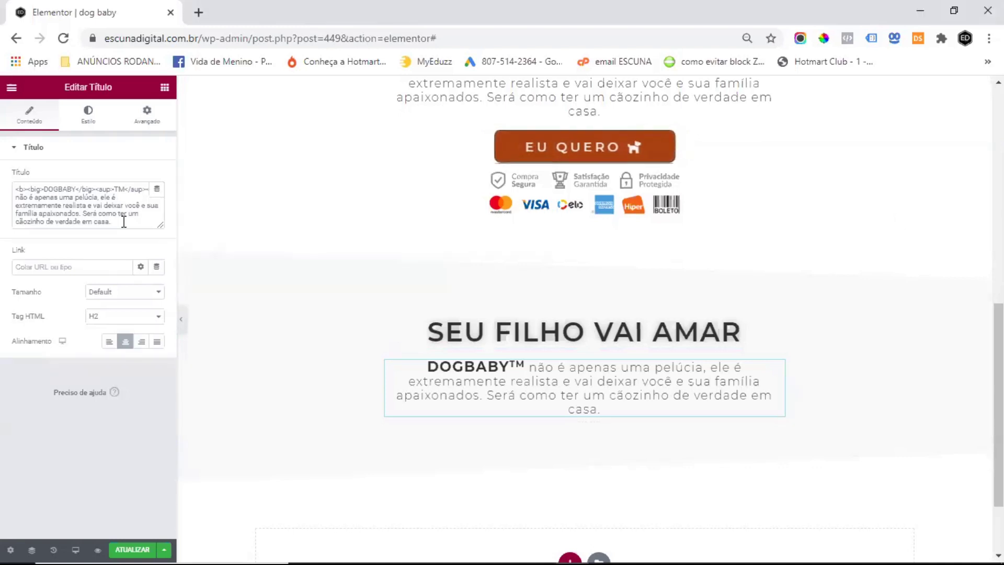
drag(124, 221, 8, 166)
text(Quantas vezes você desejou dar ao seu filho um cachorrinho, mas não pode por falta de espaço ou tempo? Com o <b><big>DOGBABY</big><sup>TM</sup></b> você vai poder realizar o sonho dos seus filhos sem precisar se preocupar com nada!)
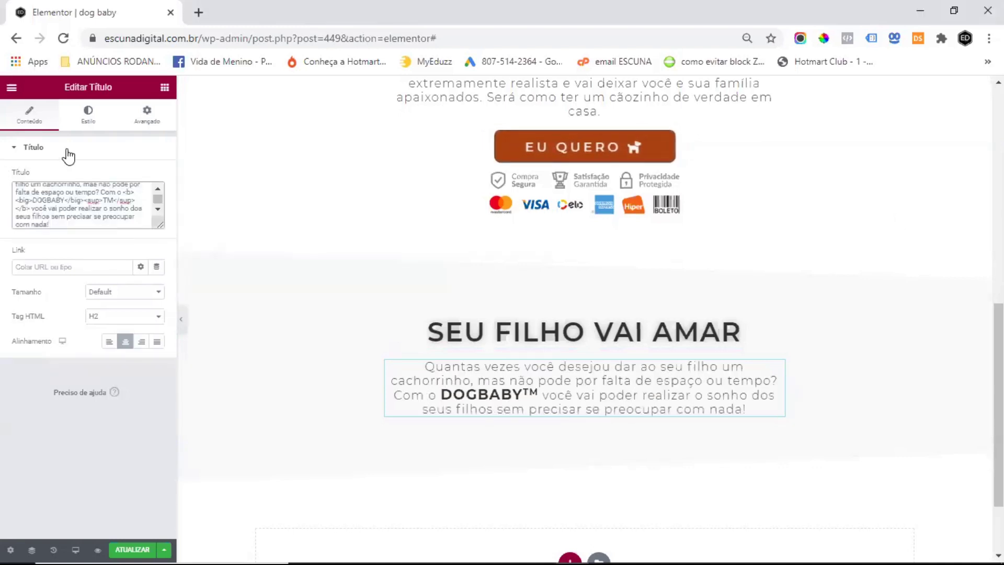
Step: Add a two-column inner section below the "Quantas vezes você desejou" paragraph
scroll(618, 368, down, 2)
click(165, 87)
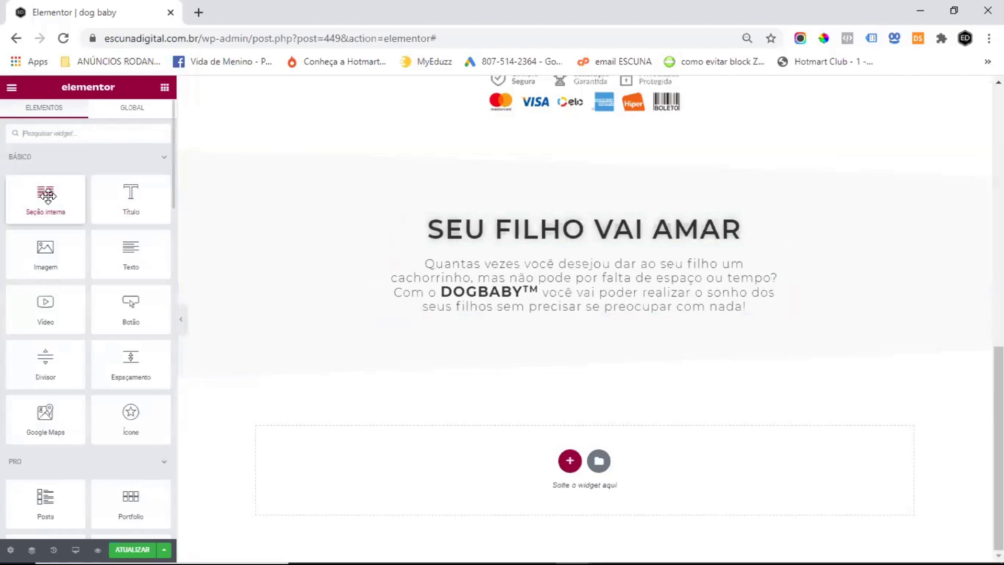
drag(47, 197, 595, 325)
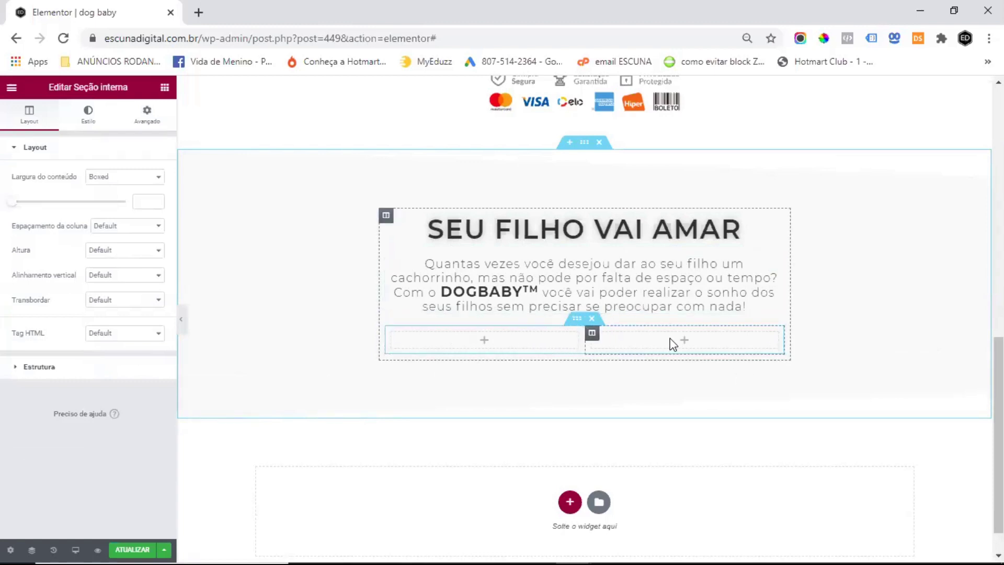
Step: Place an image widget in each of the two inner section columns
click(165, 88)
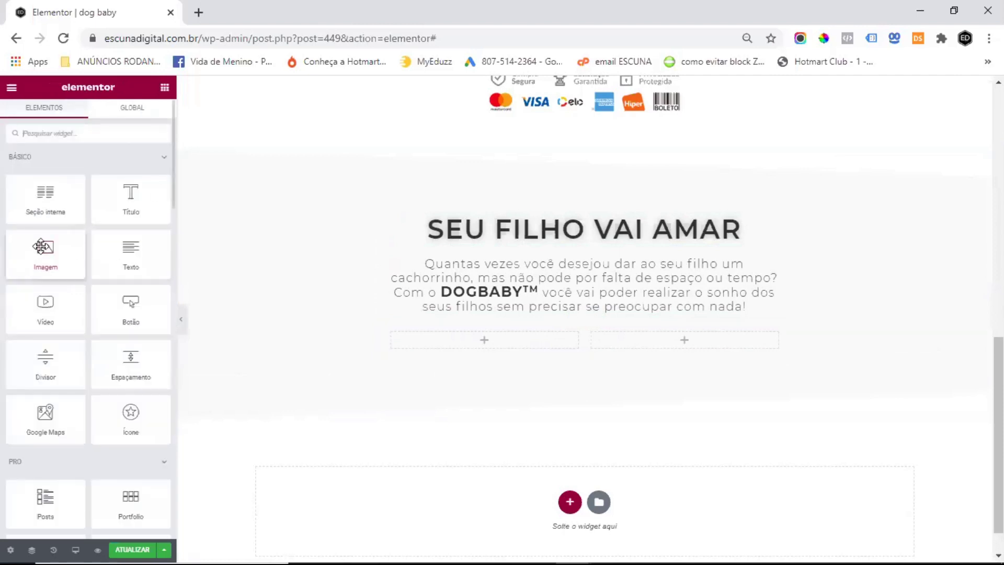
drag(492, 337, 492, 338)
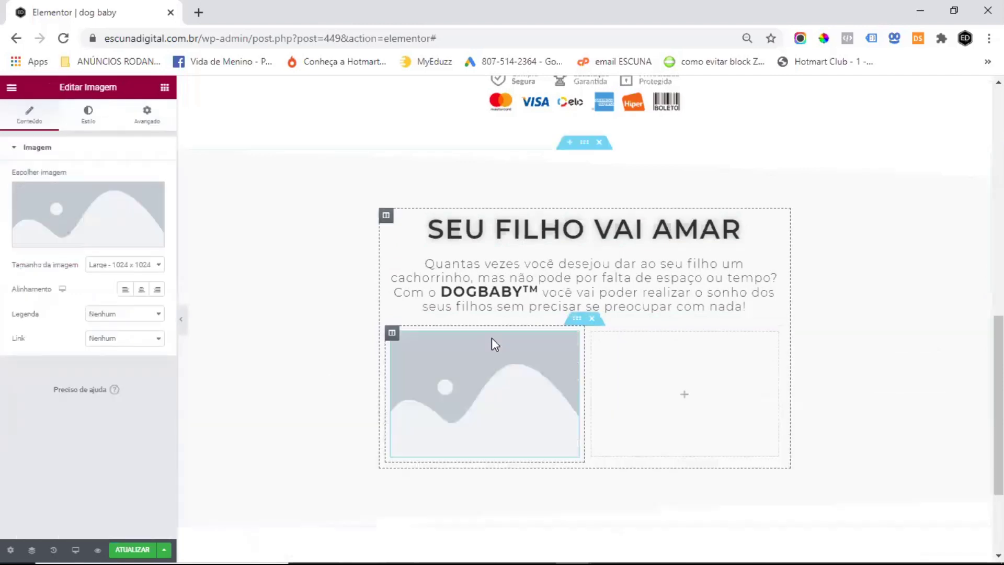
click(164, 86)
drag(45, 251, 686, 379)
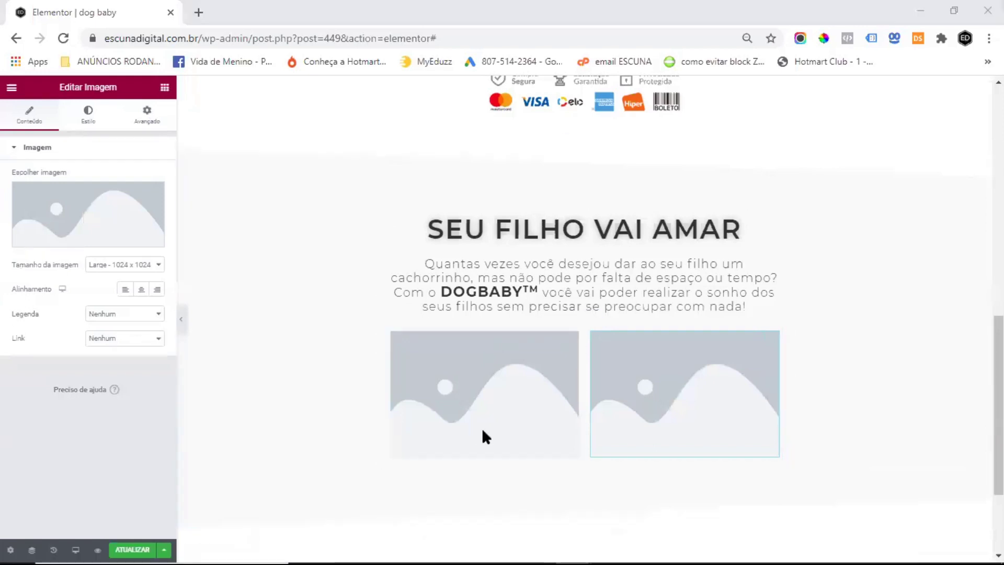
Step: Add a title widget below the image placeholder in each of the two columns
click(165, 87)
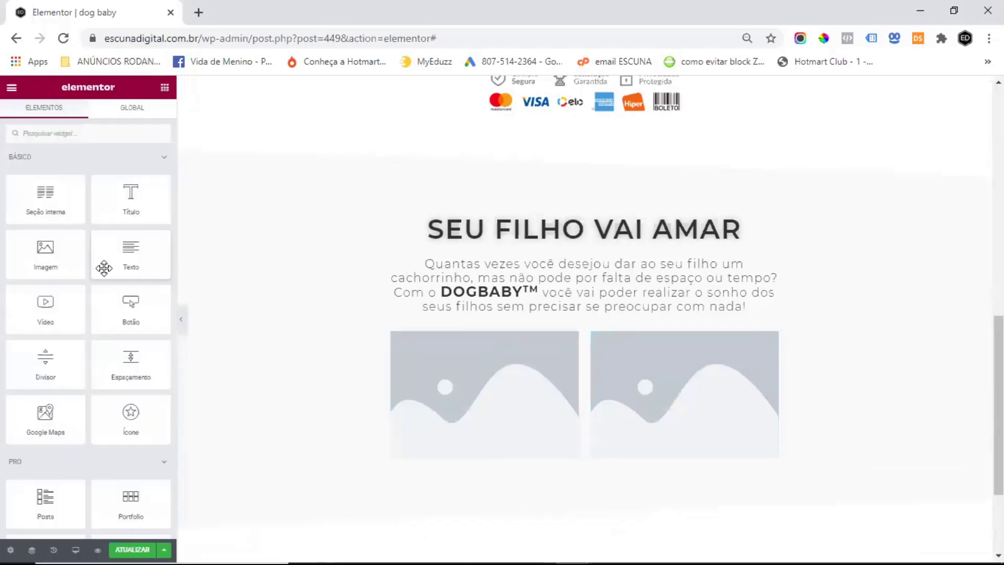
drag(131, 205, 498, 453)
click(164, 87)
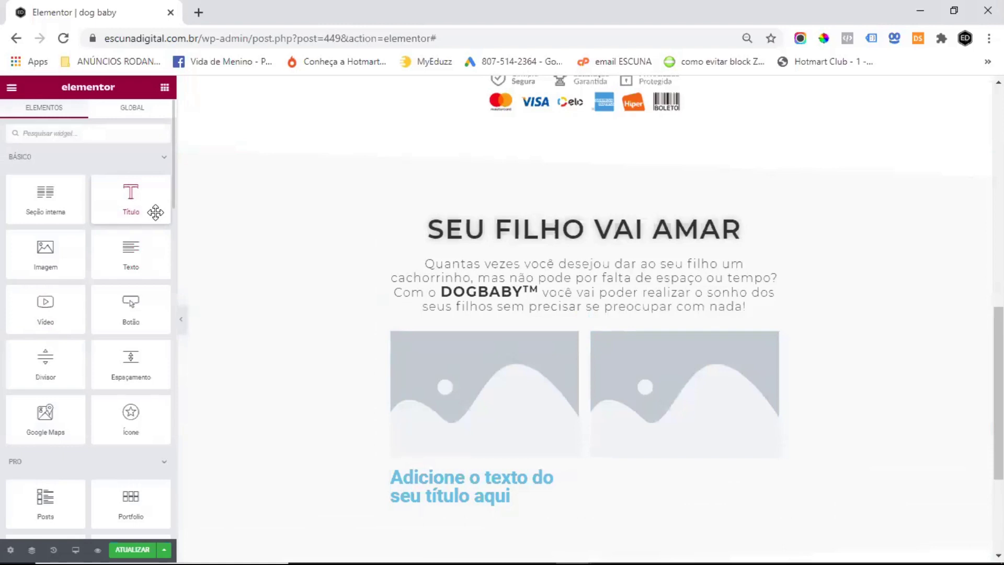
drag(156, 212, 753, 434)
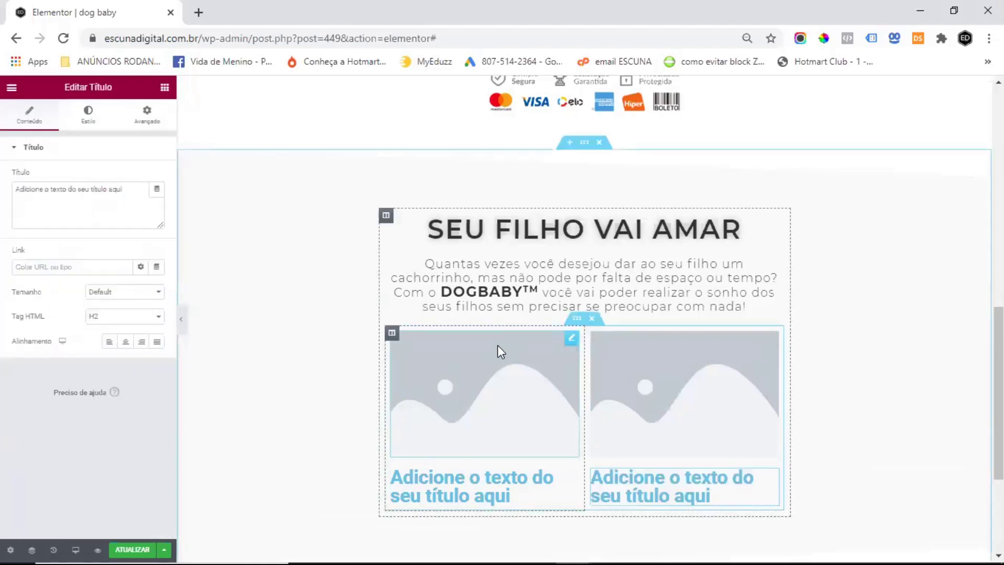
Step: Insert 01-1.jpg, the brown puppy resting on a hand, from the media library into the first column's image
click(571, 339)
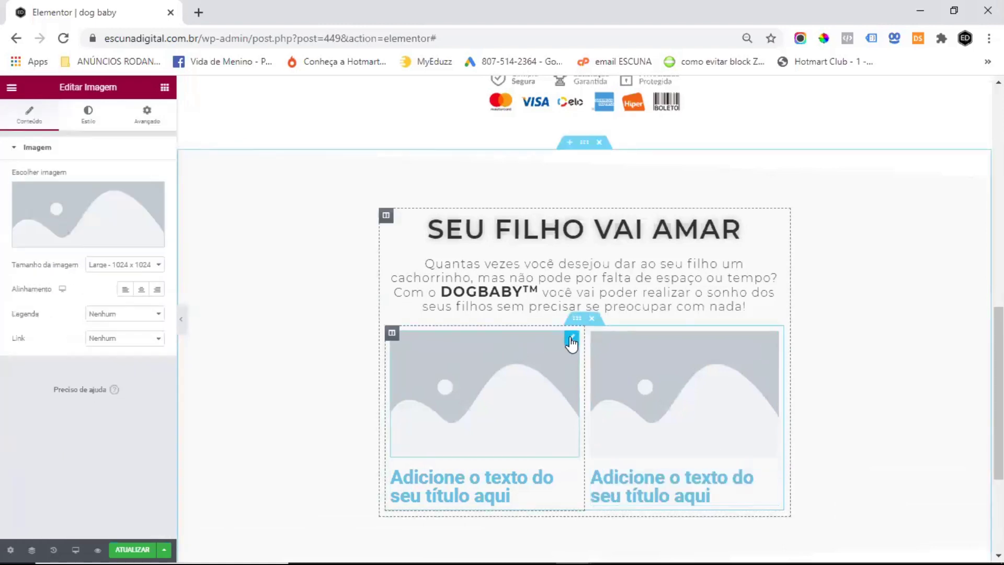
click(96, 202)
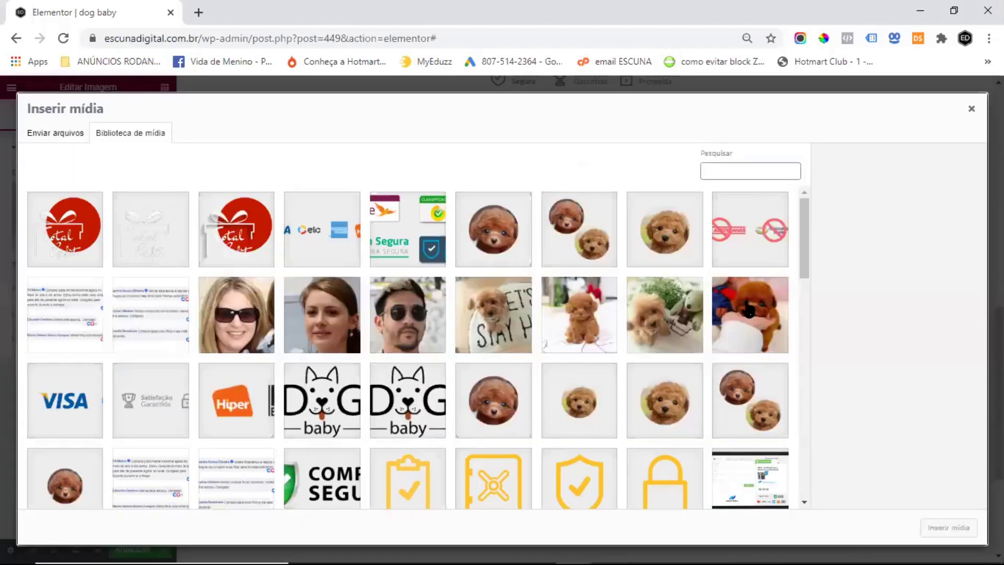
click(749, 311)
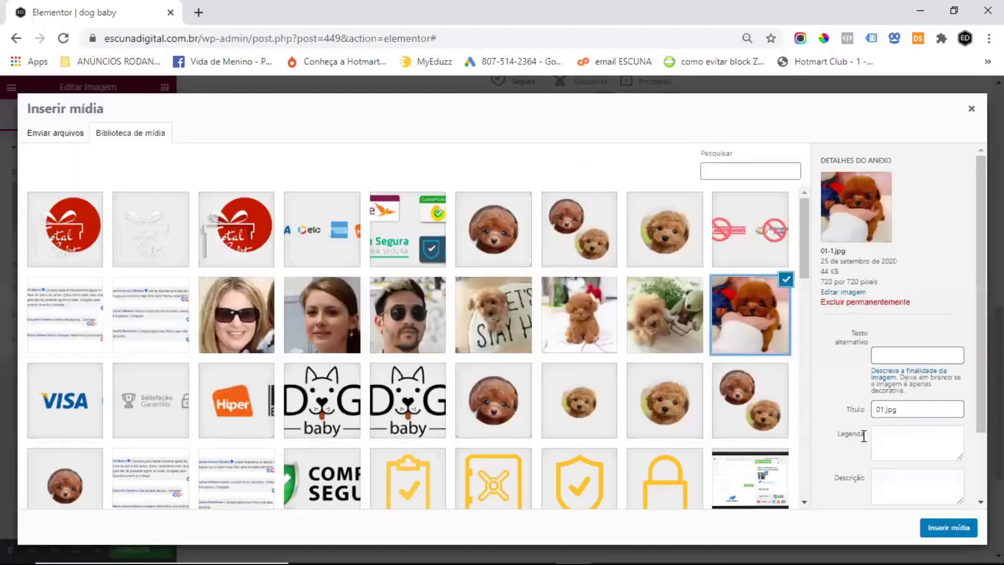
click(962, 529)
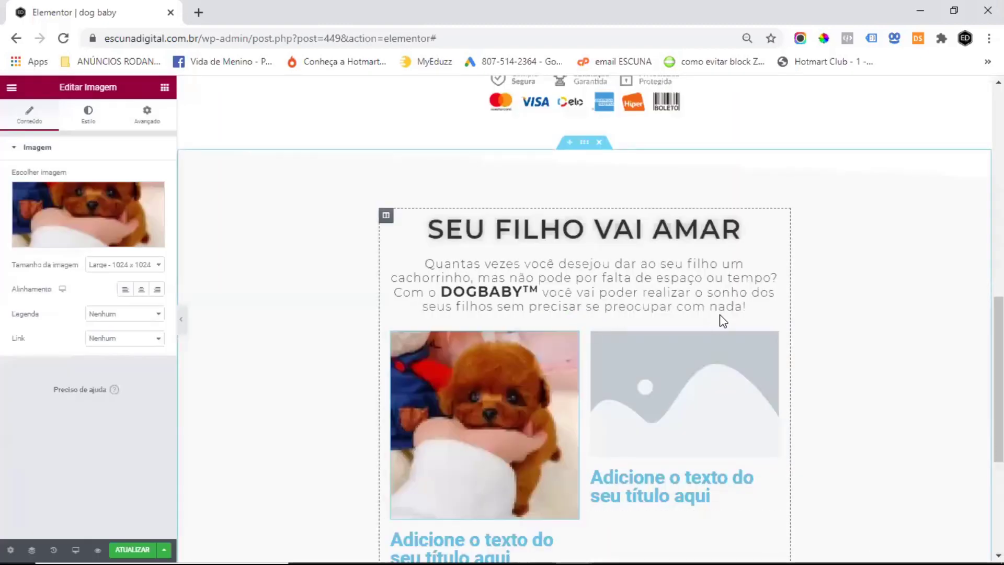
Step: Insert 2-1-1.png, the puppy beside a teddy bear, from the media library into the second column's image
click(773, 339)
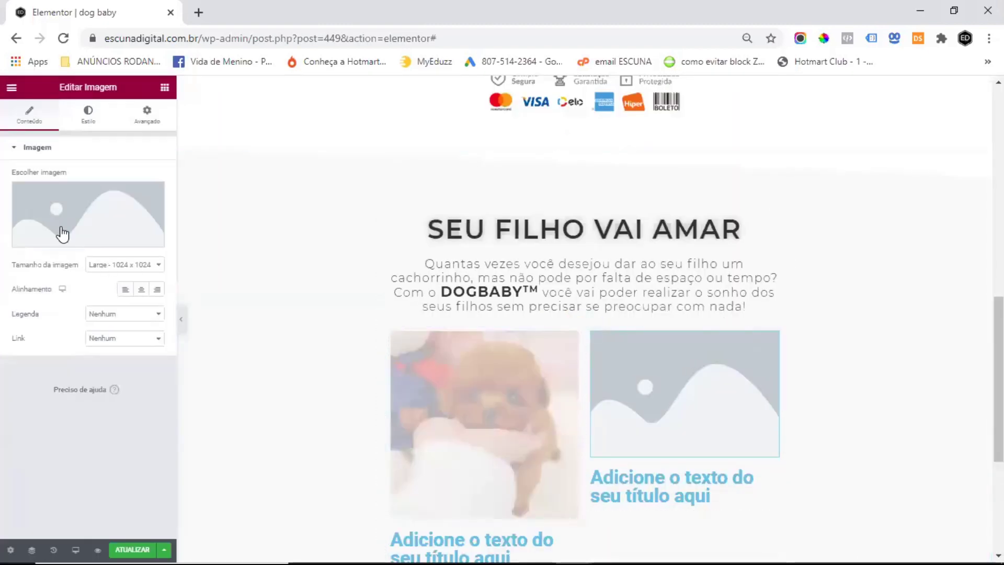
click(88, 200)
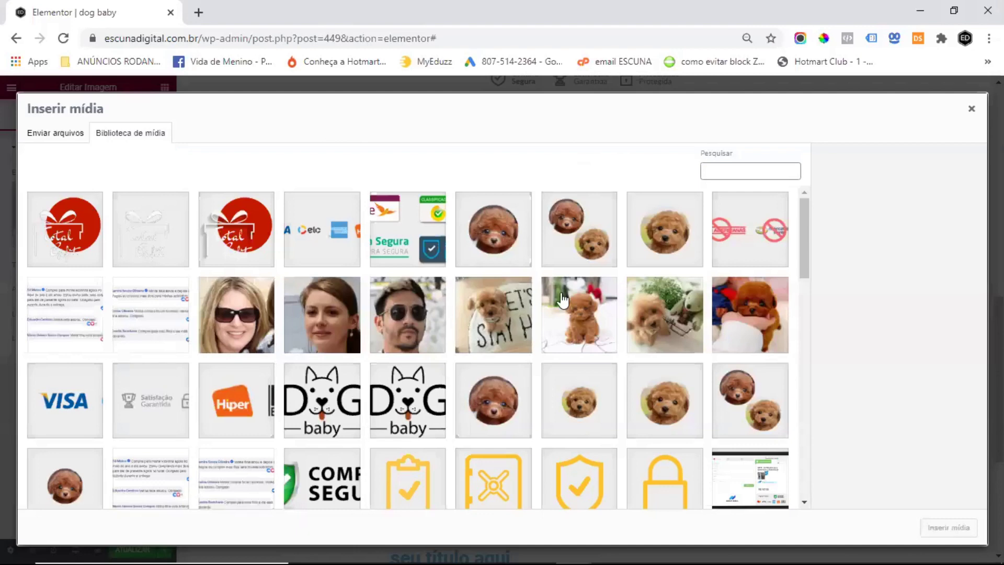
click(680, 317)
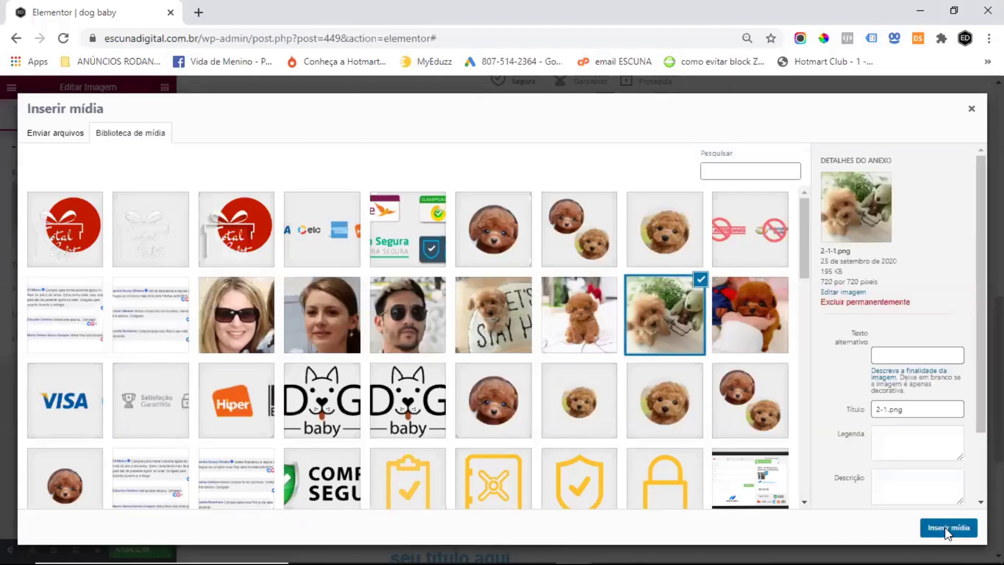
click(948, 528)
Step: Set the first column's title to "Vai se divertir o dia todo e ainda vai poder levá-lo para cama." and centre it
scroll(647, 254, down, 3)
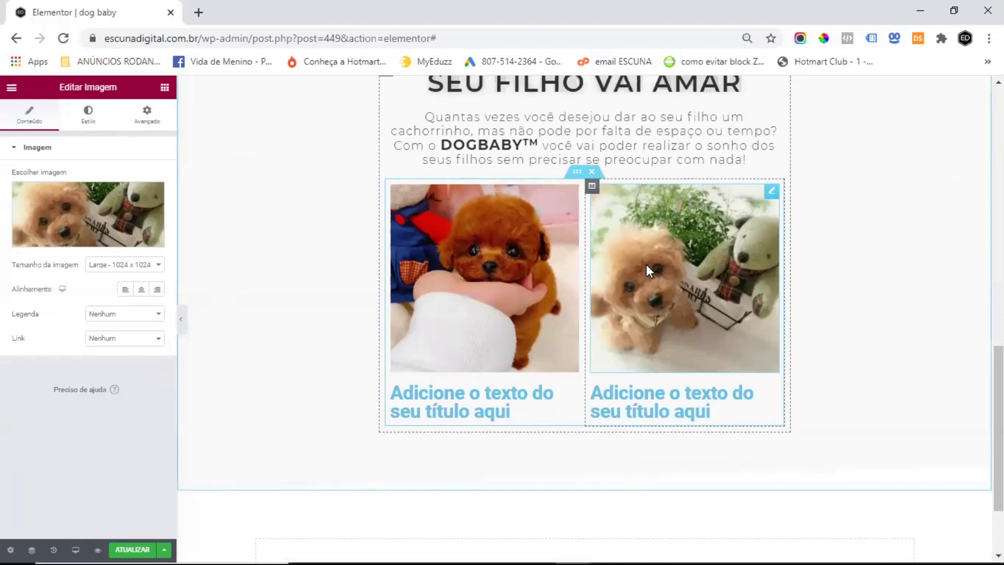
click(470, 402)
triple_click(97, 189)
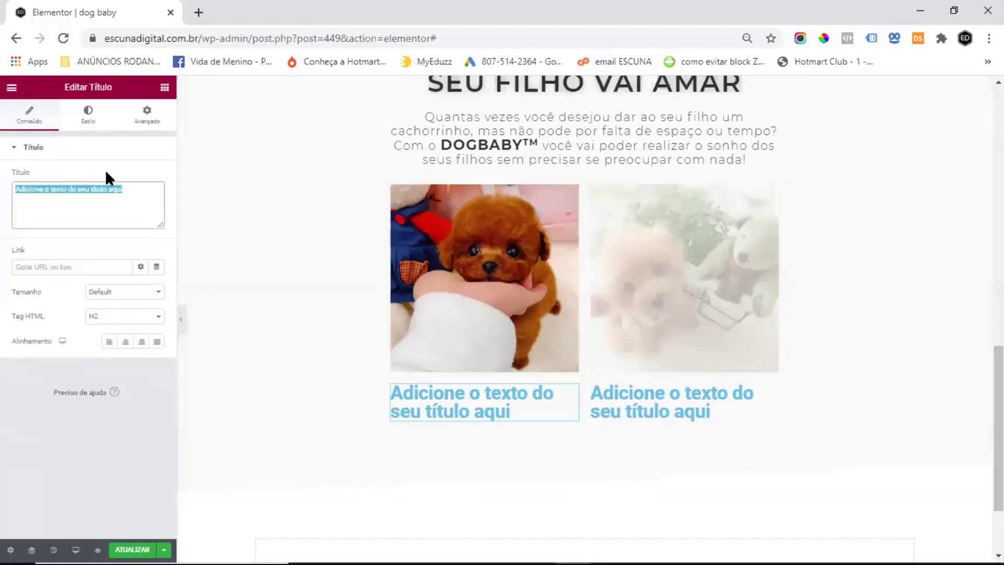
text(Vai se divertir o dia todo e ainda vai poder levá-lo para cama.)
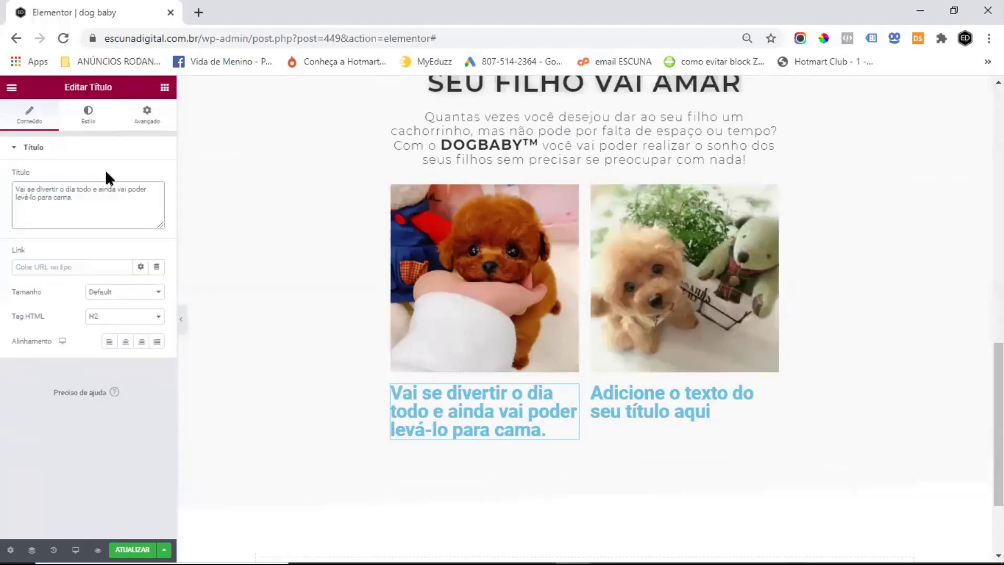
click(126, 343)
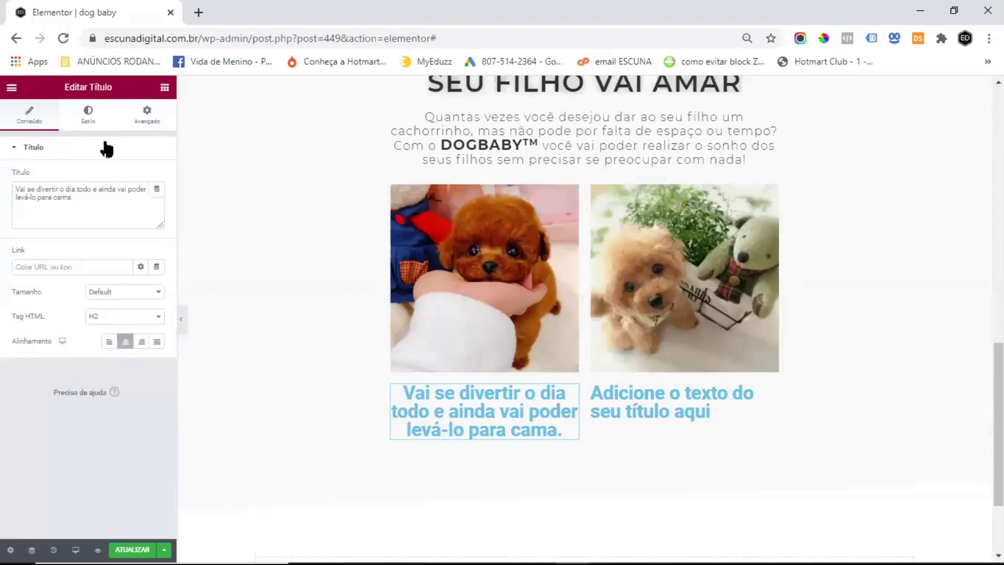
Step: Set the text colour of the first column's title to #313131
click(88, 113)
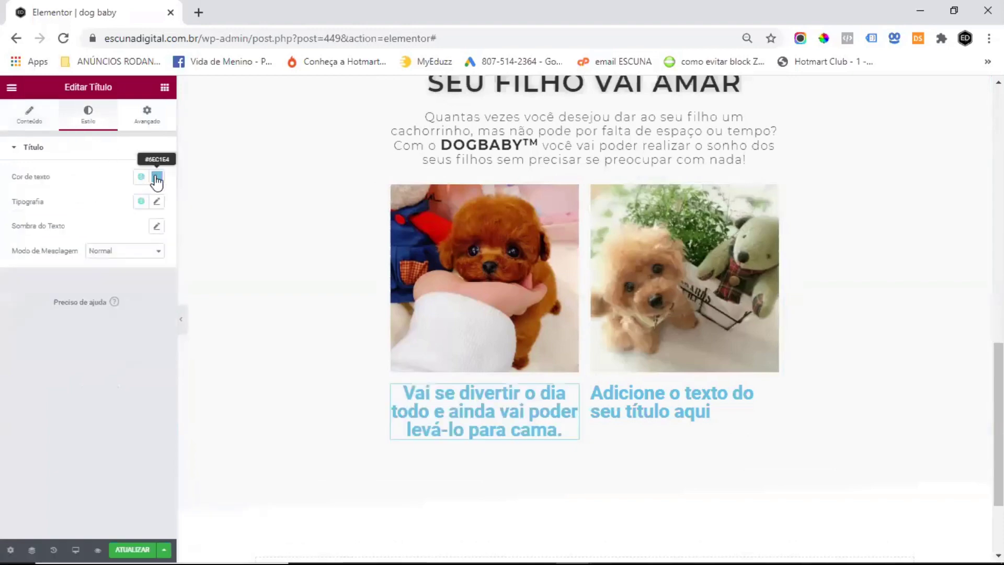
click(157, 178)
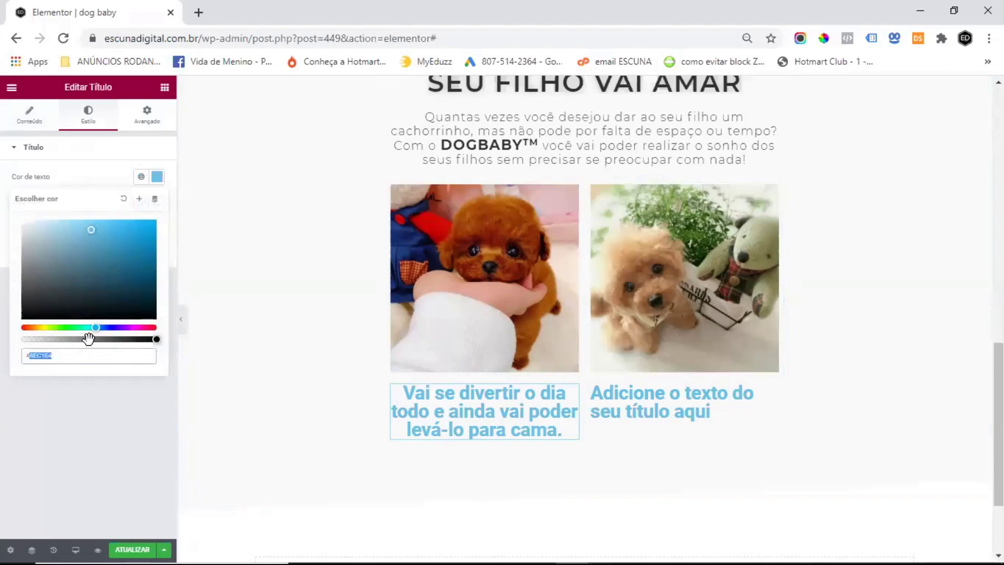
text(#313131)
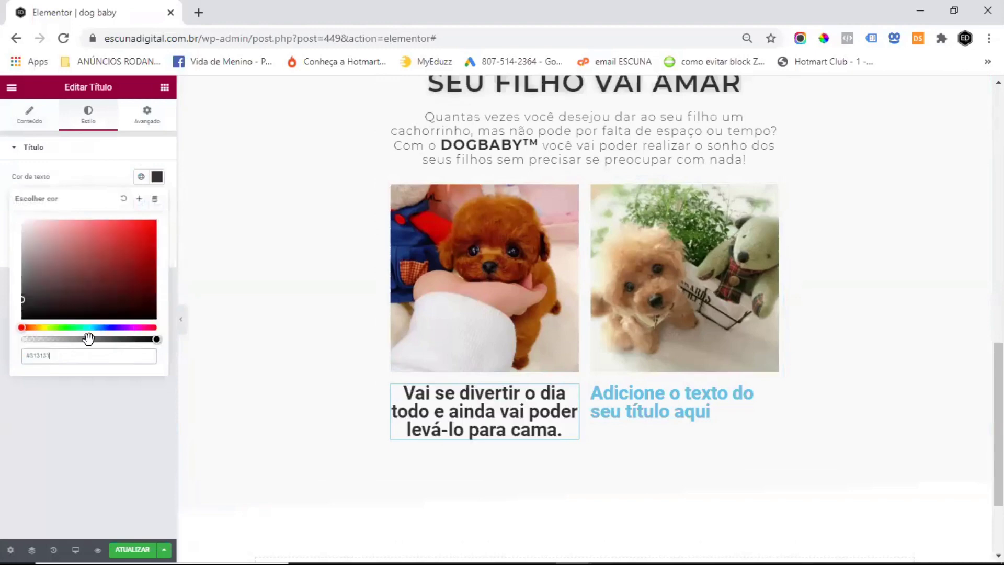
click(88, 179)
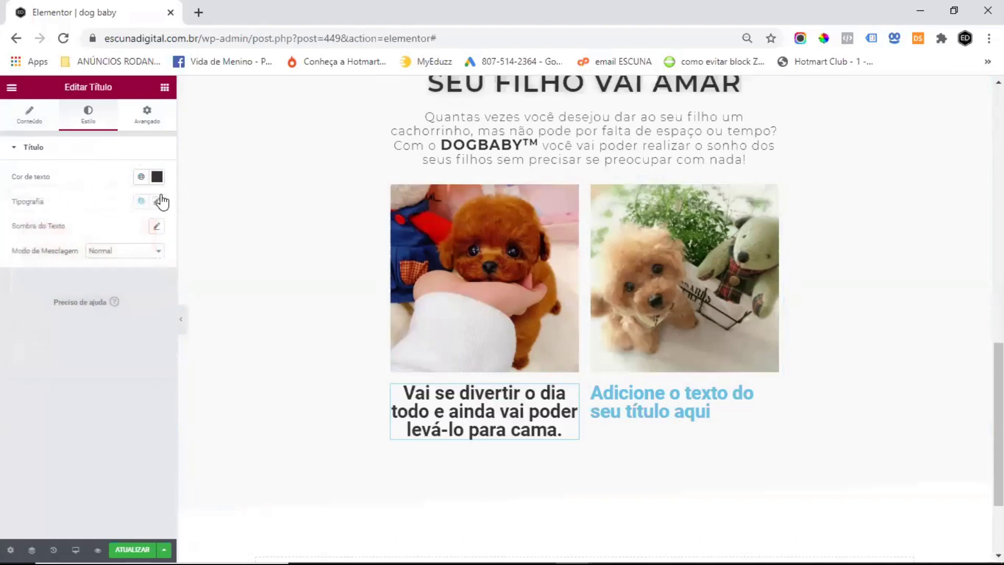
Step: Set the first column's title typography to Montserrat, size 16 px and weight 400
click(157, 204)
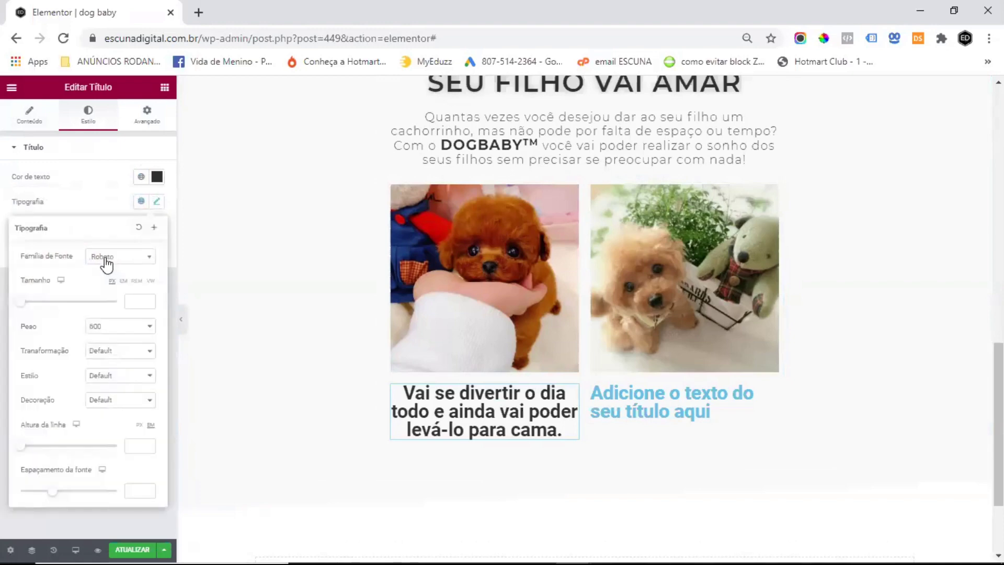
click(106, 265)
text(mont)
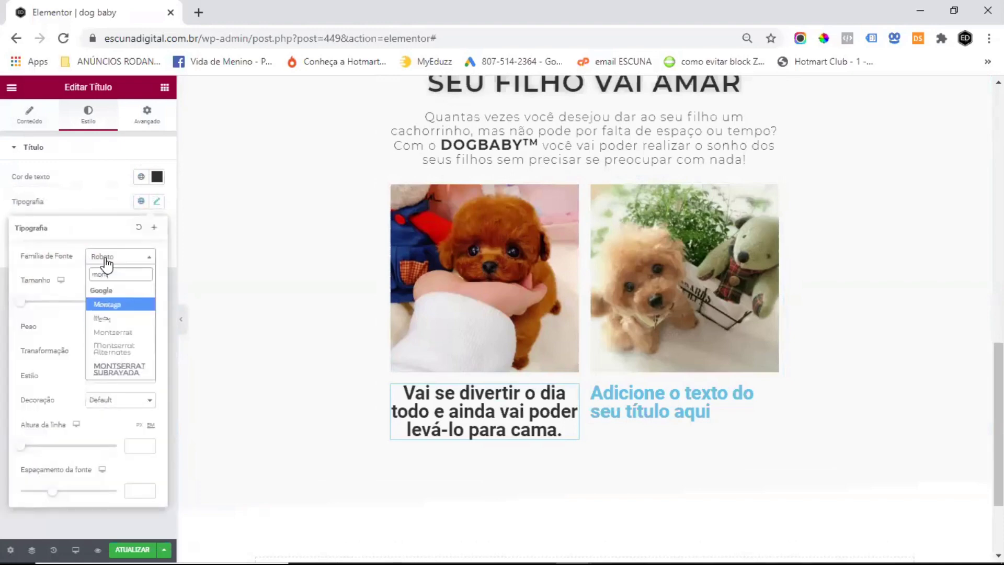
click(134, 333)
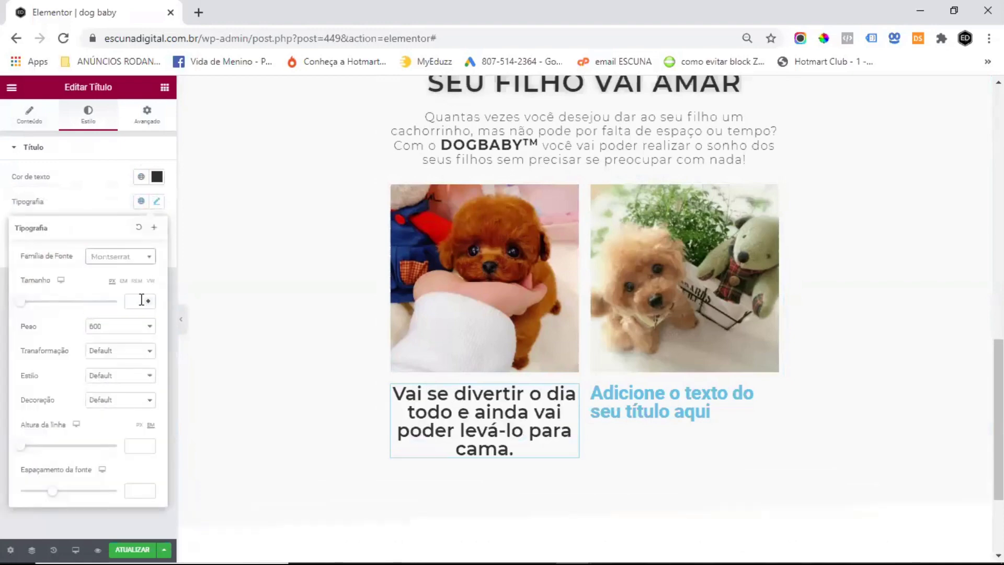
click(131, 302)
text(18)
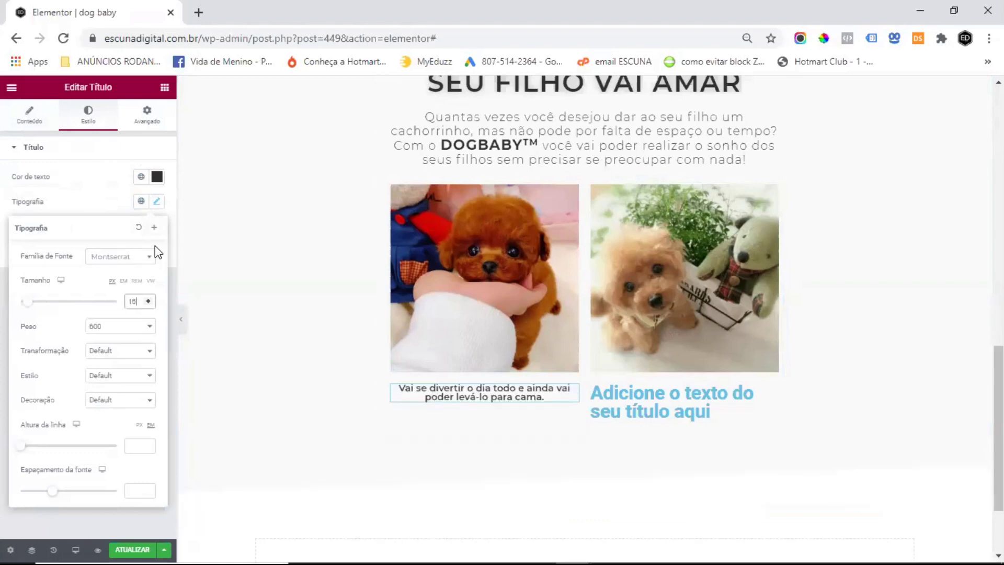
click(121, 326)
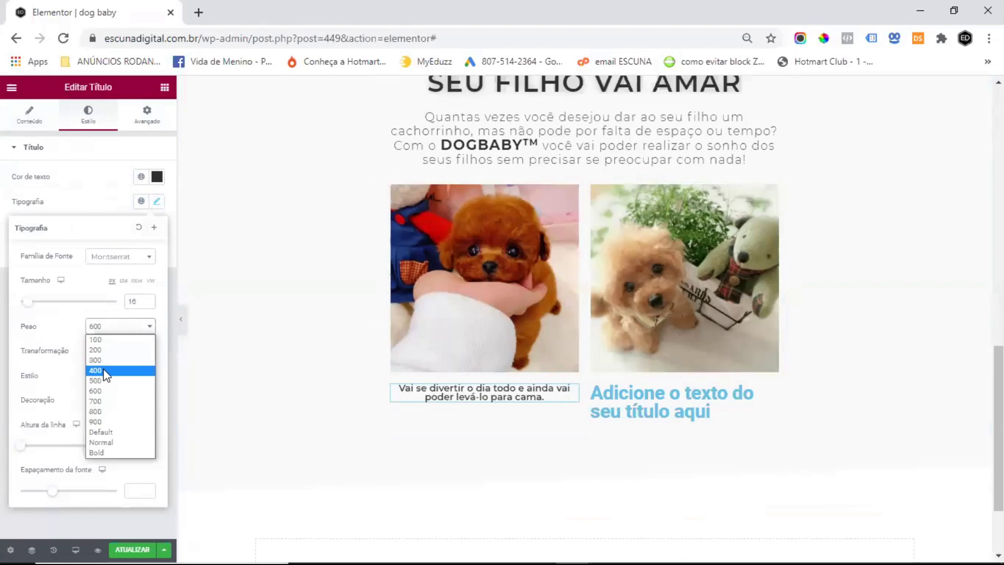
click(105, 373)
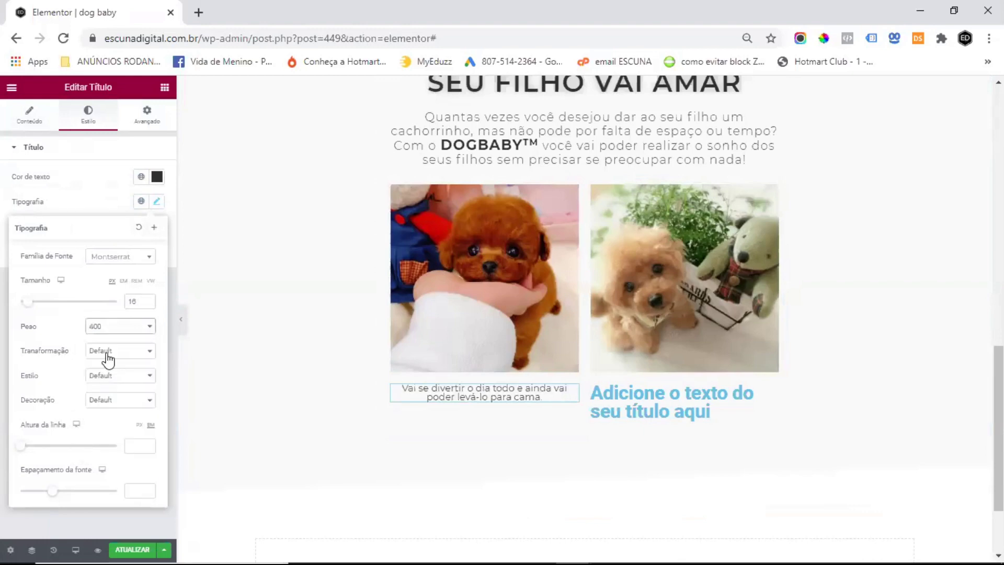
Step: Set the first column's title line height to 1,2 em and its letter spacing to 1,5
click(134, 446)
text(1,2)
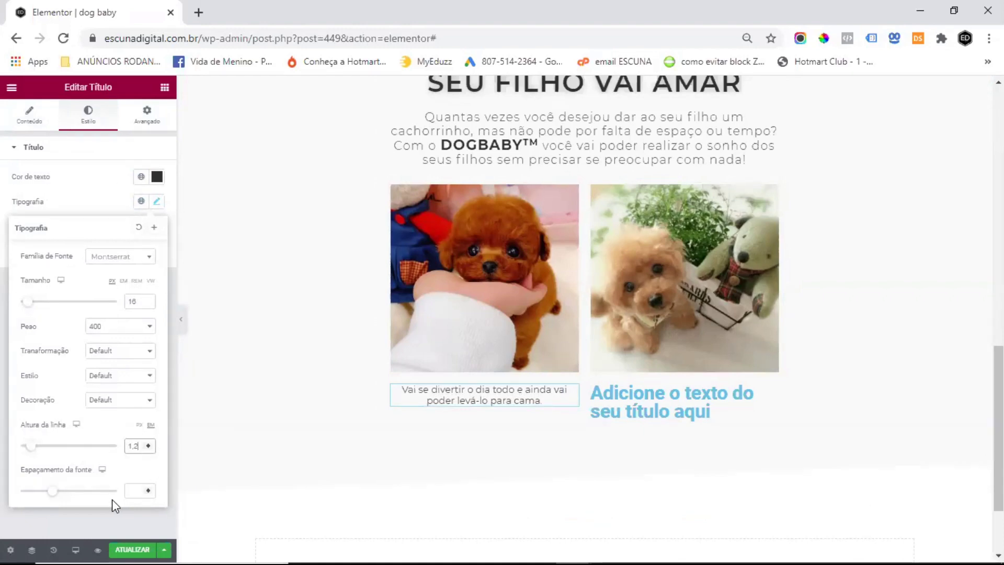
click(135, 490)
text(1,5)
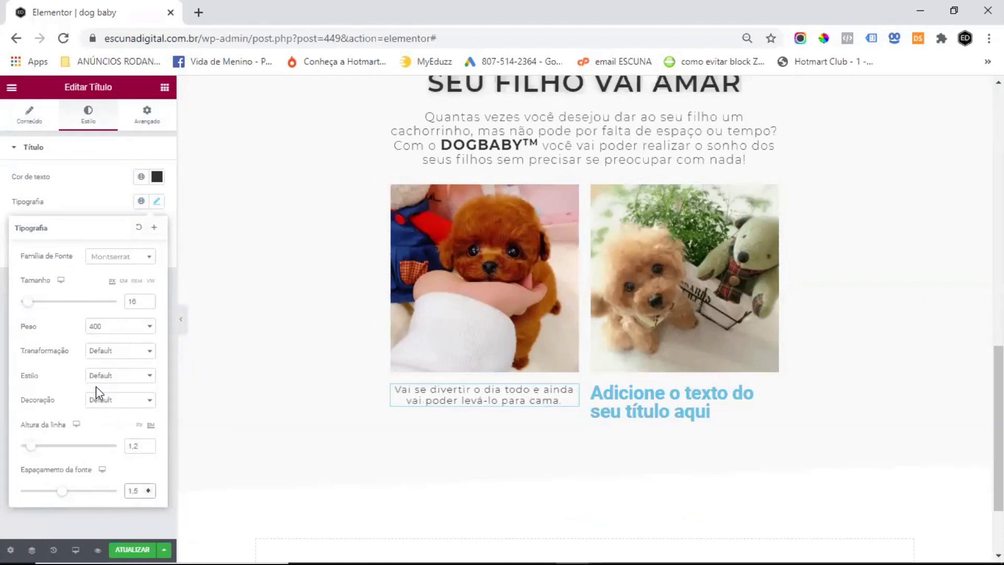
click(92, 185)
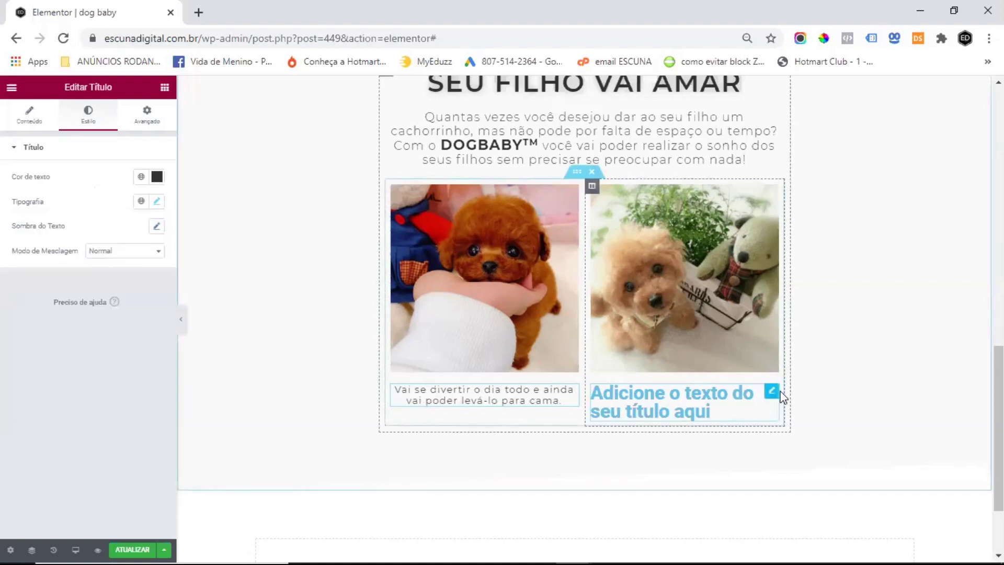
Step: Set the second column's title to "Vai realizar o sonho de ter seu cachorrinho de estimação."
click(772, 393)
triple_click(124, 190)
text(Vai realizar o sonho de ter seu cachorrinho de estimação.)
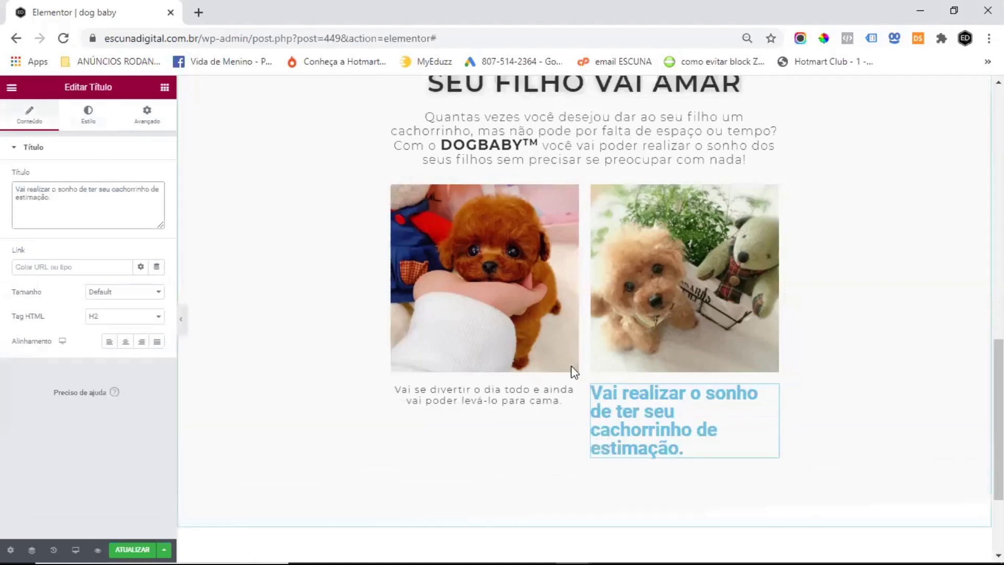
Step: Copy the first column's title and paste its style onto the second column's title
click(572, 393)
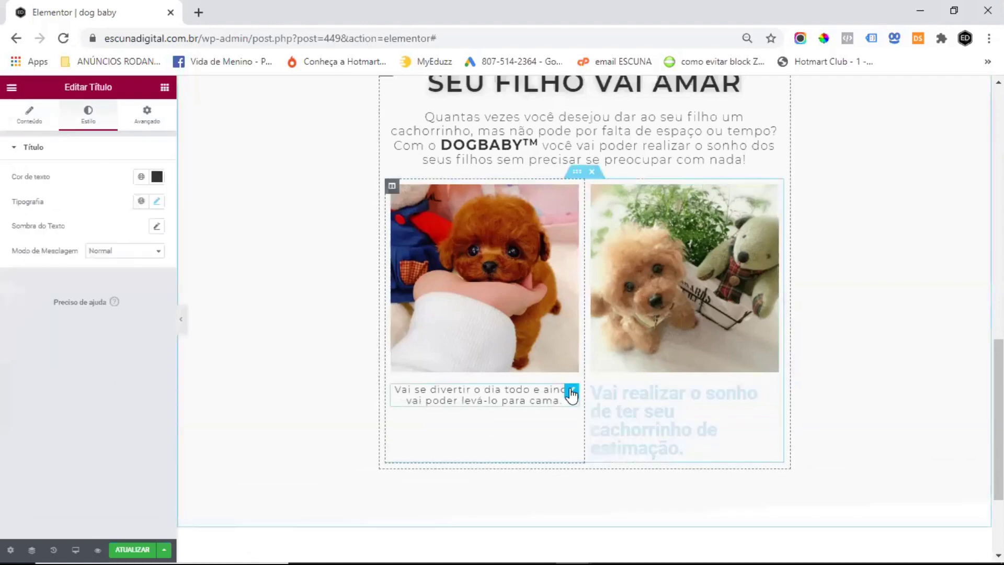
right_click(572, 393)
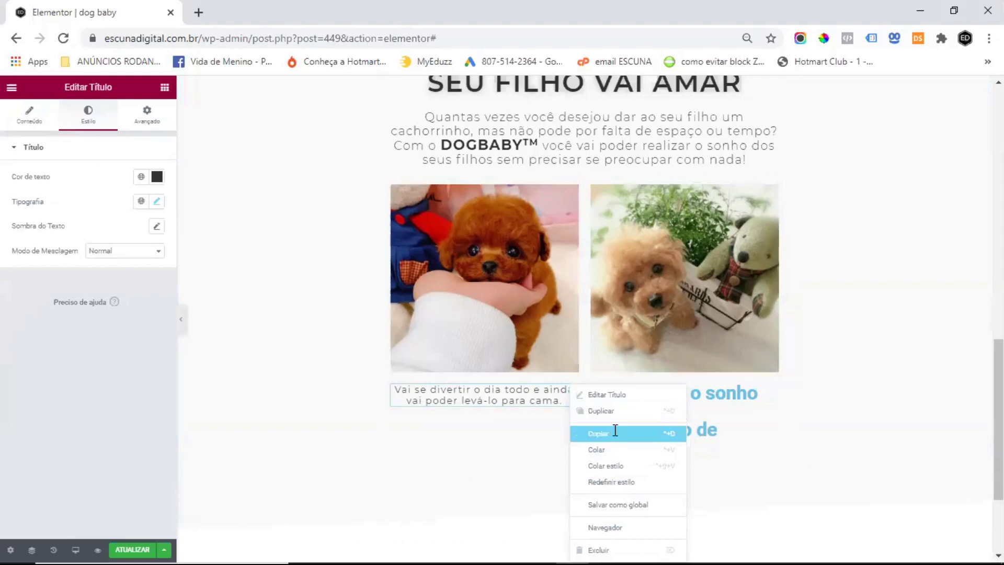
right_click(769, 401)
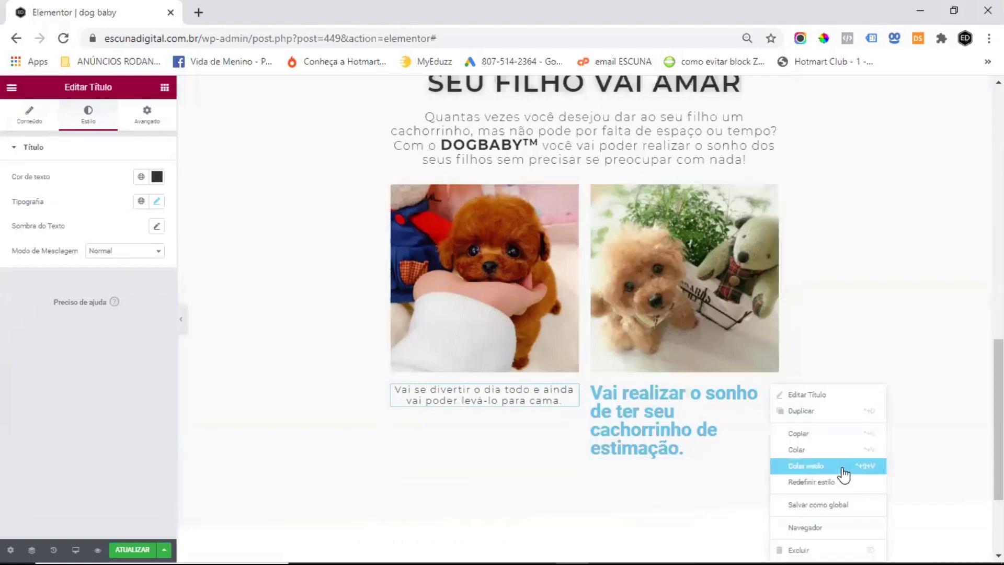
click(844, 474)
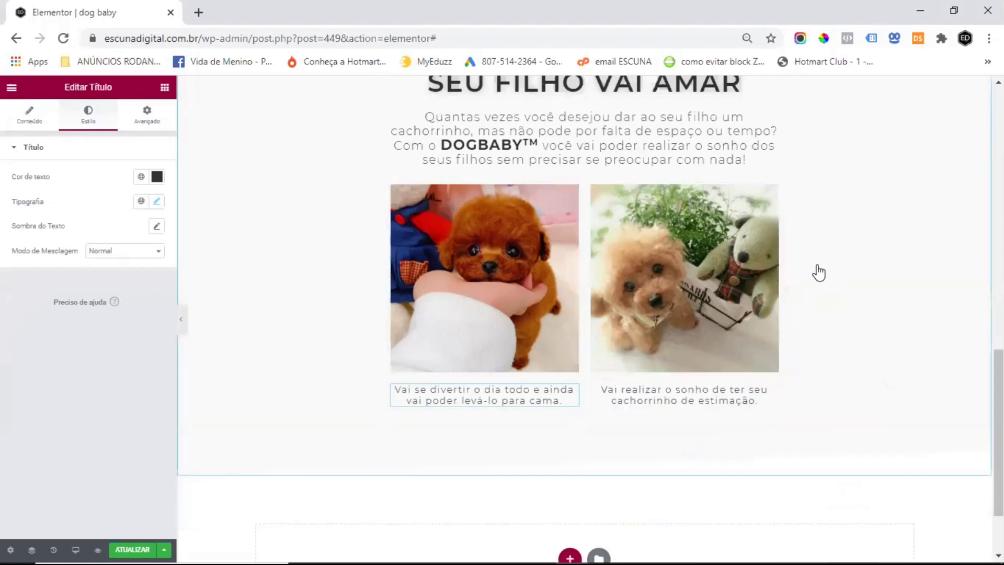
Step: Set the first column's puppy image to 70% width and round all its corners by 180 px
mouse_move(572, 195)
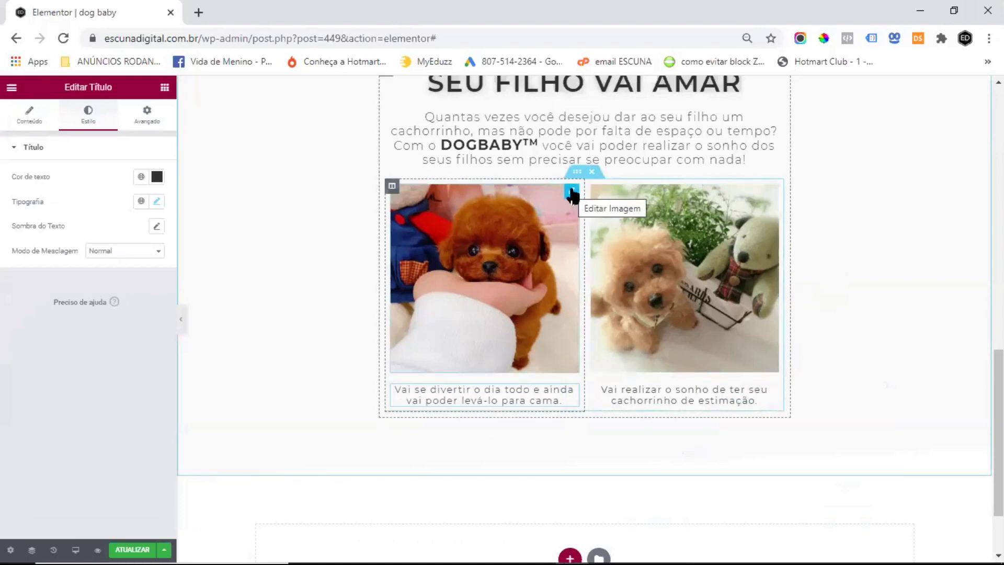
click(572, 195)
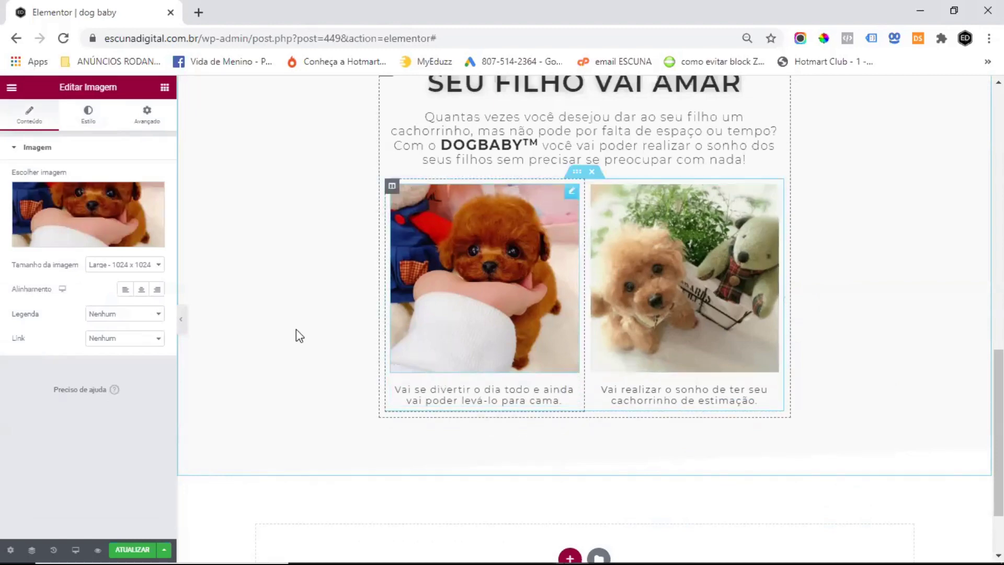
click(88, 112)
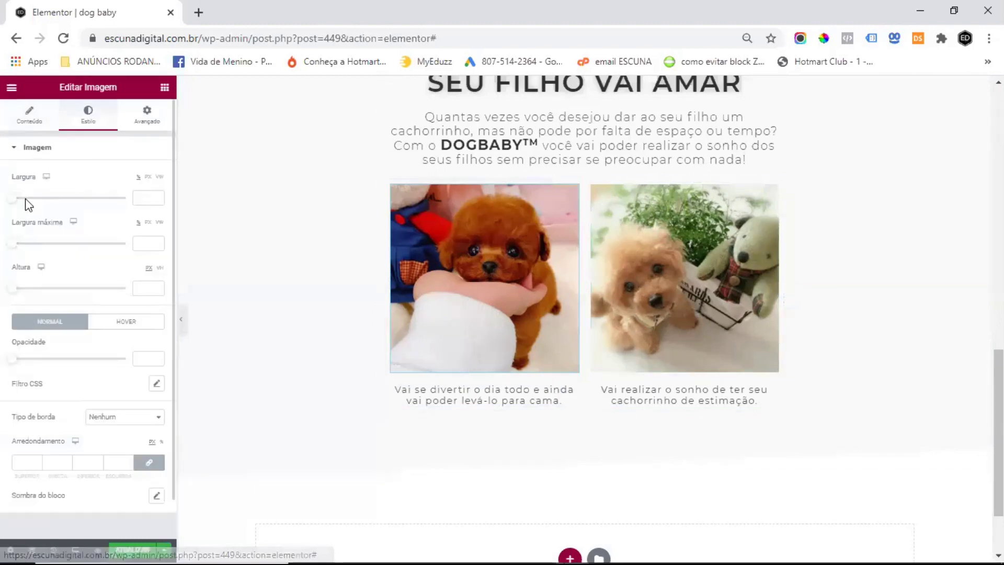
click(144, 198)
text(70)
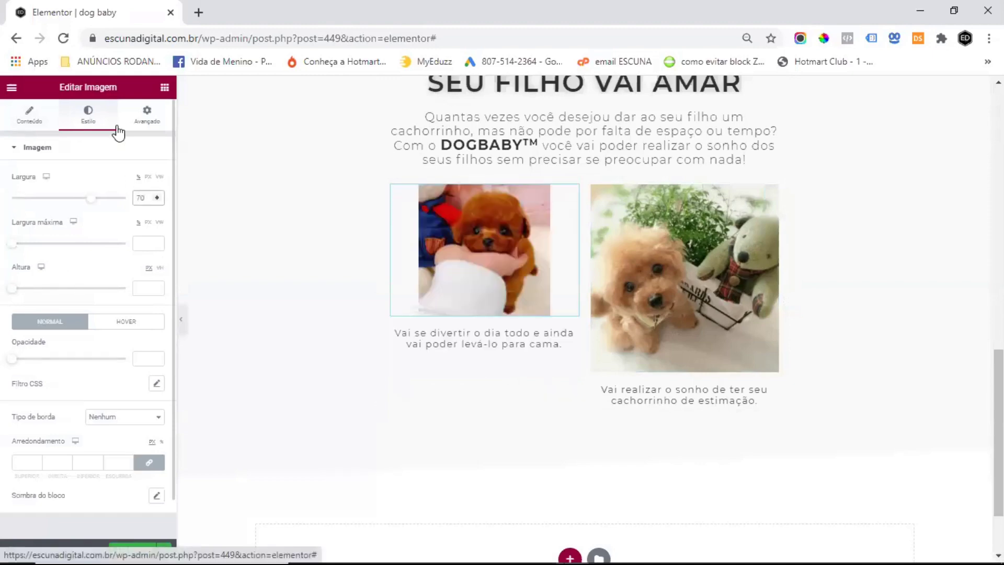
click(25, 461)
text(180)
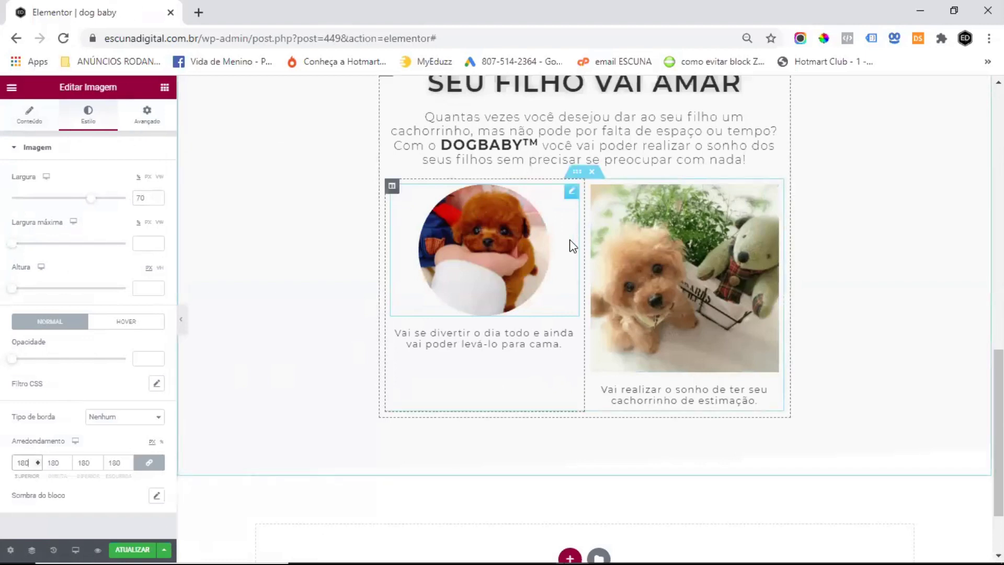
Step: Copy the first column's image and paste its style onto the second column's image
right_click(571, 196)
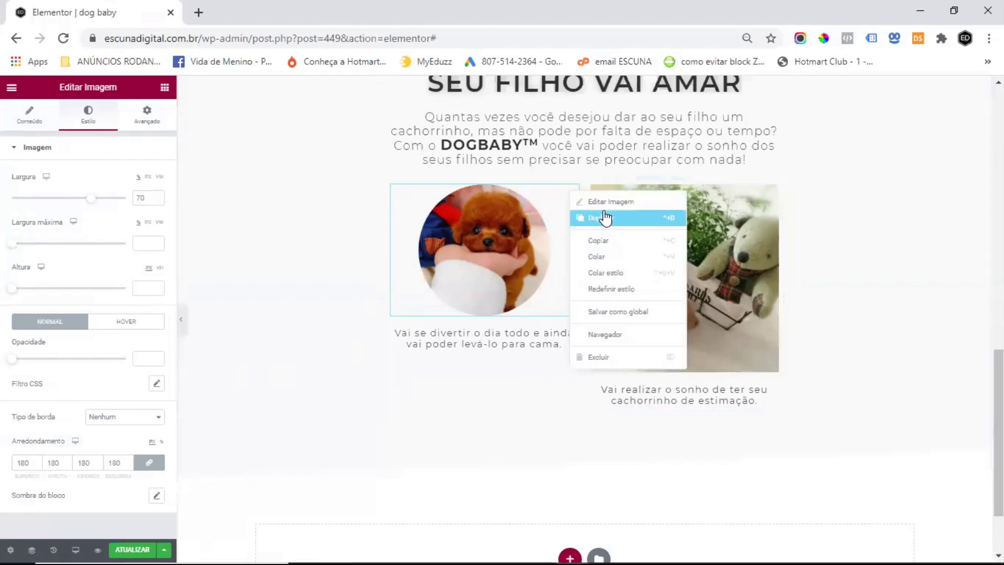
click(615, 255)
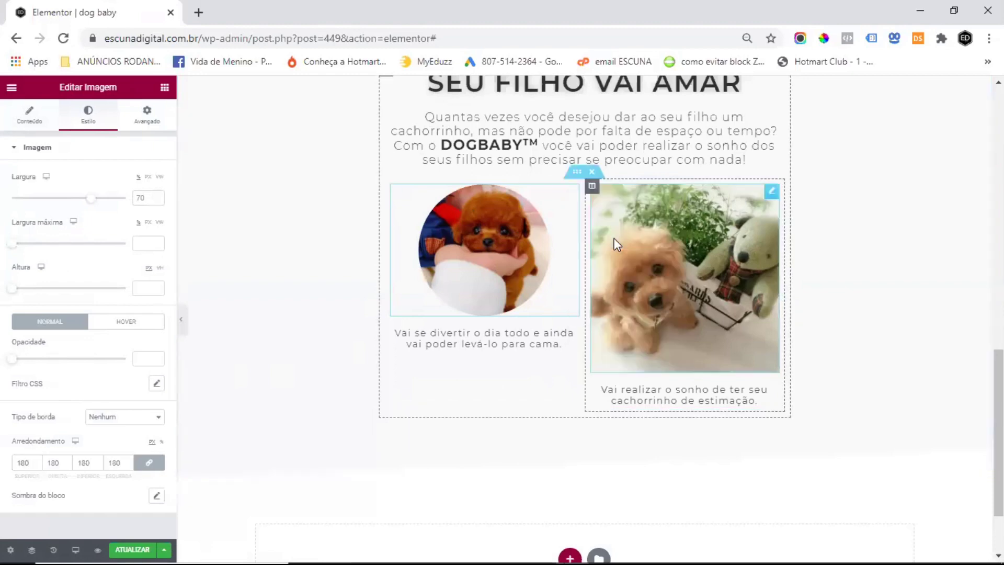
right_click(773, 195)
click(832, 275)
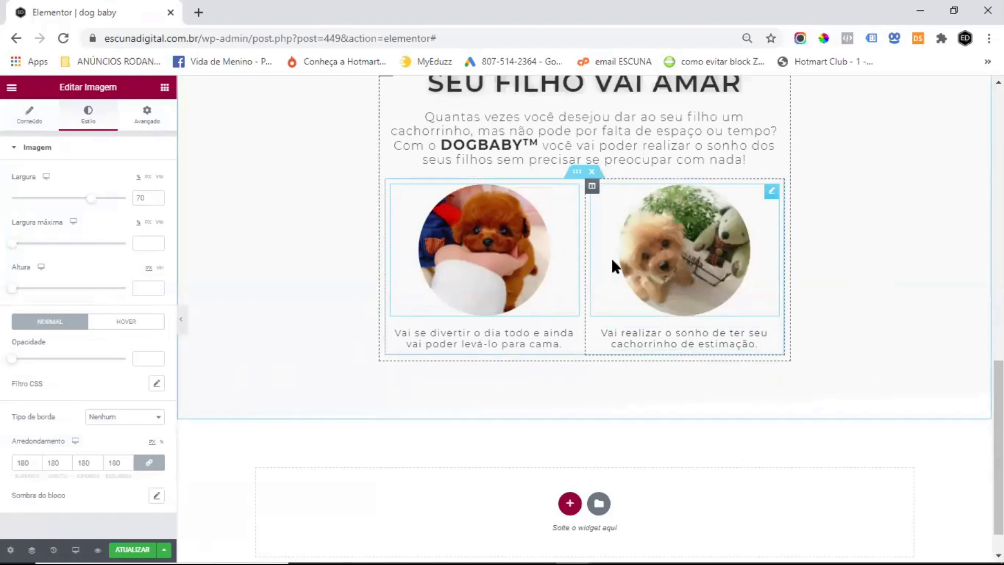
Step: Duplicate the inner section holding the two captioned puppy images
click(575, 174)
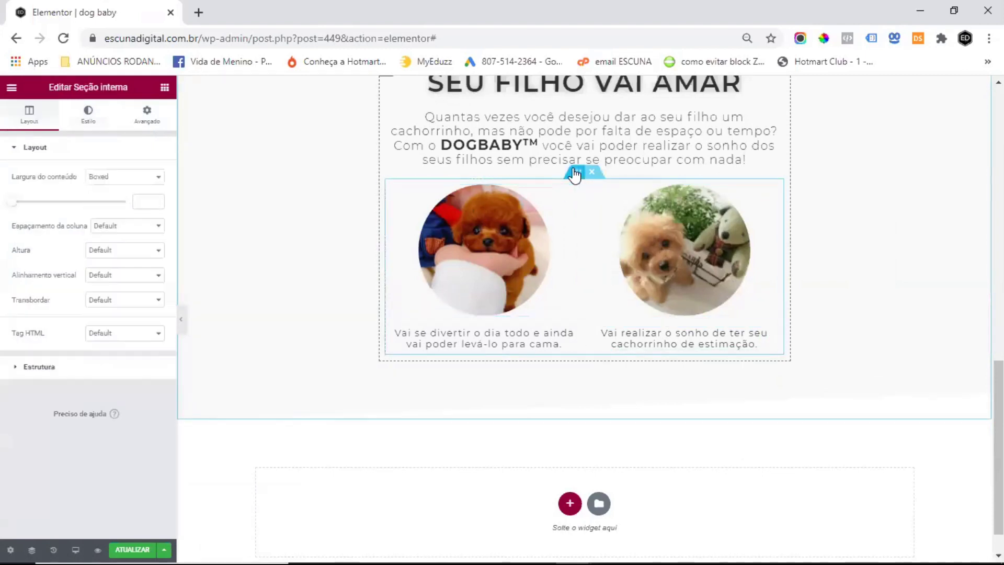
right_click(578, 172)
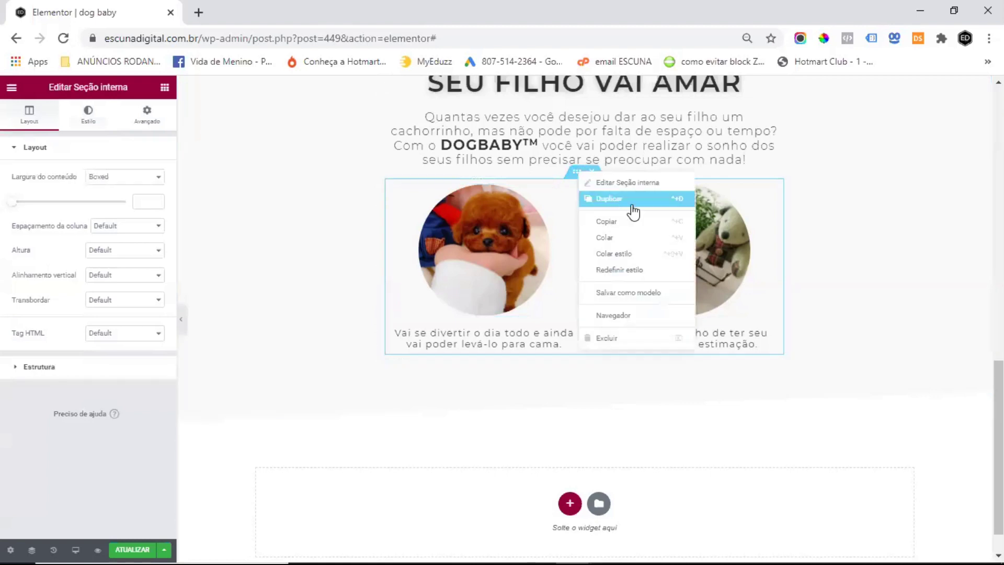
click(618, 204)
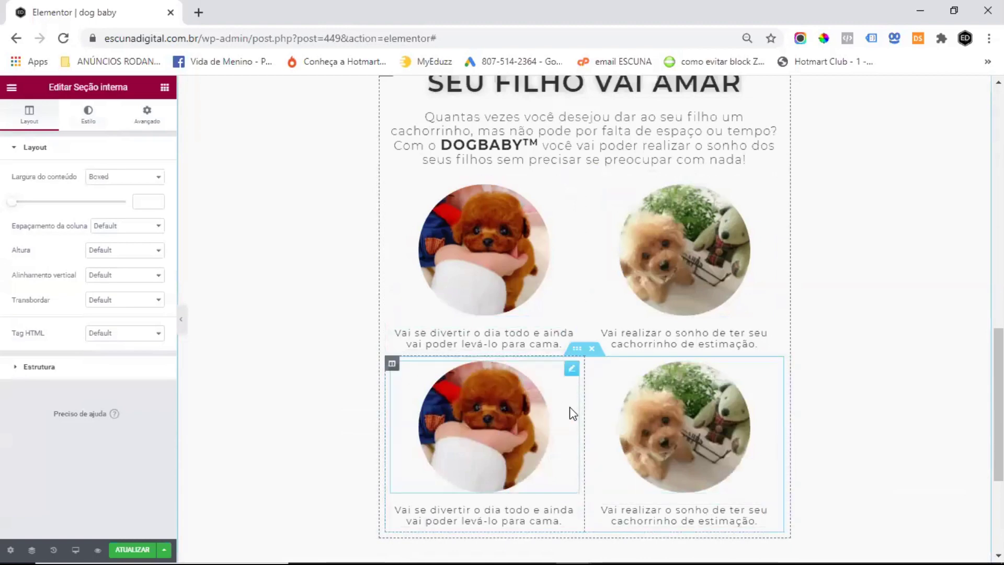
Step: Replace the duplicated row's images with the sitting puppy in the first column and 1-1-1.png in the second
click(572, 368)
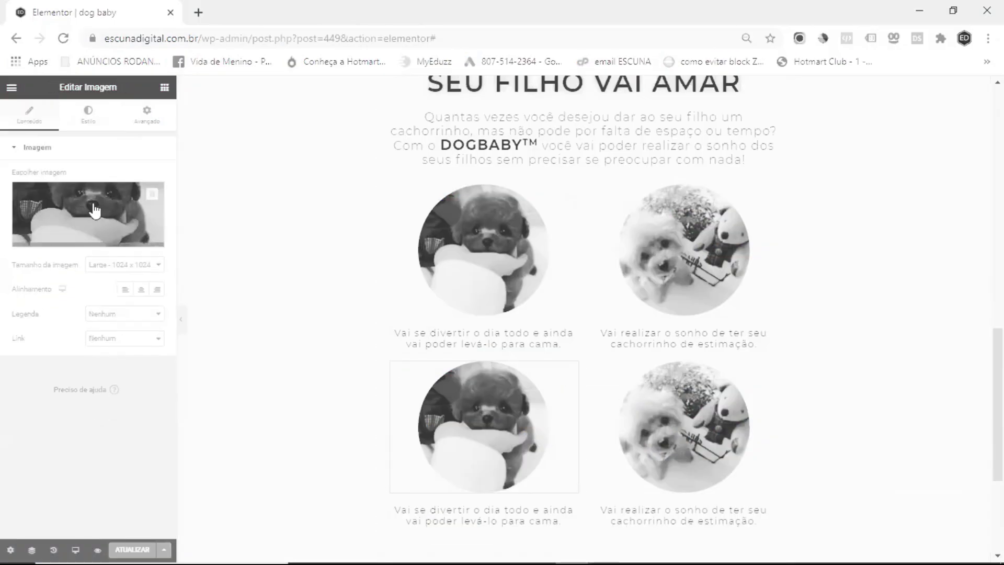
click(81, 206)
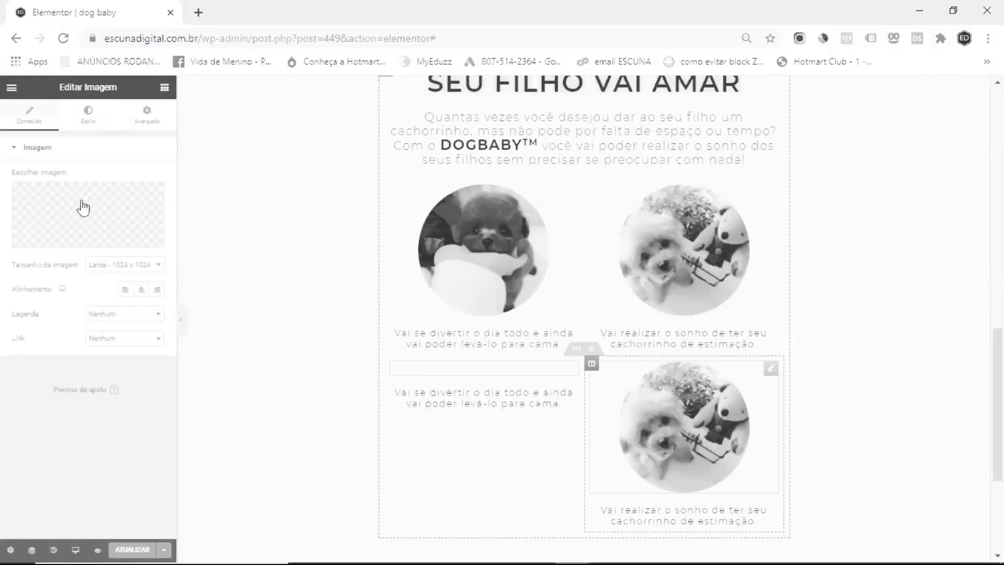
click(485, 316)
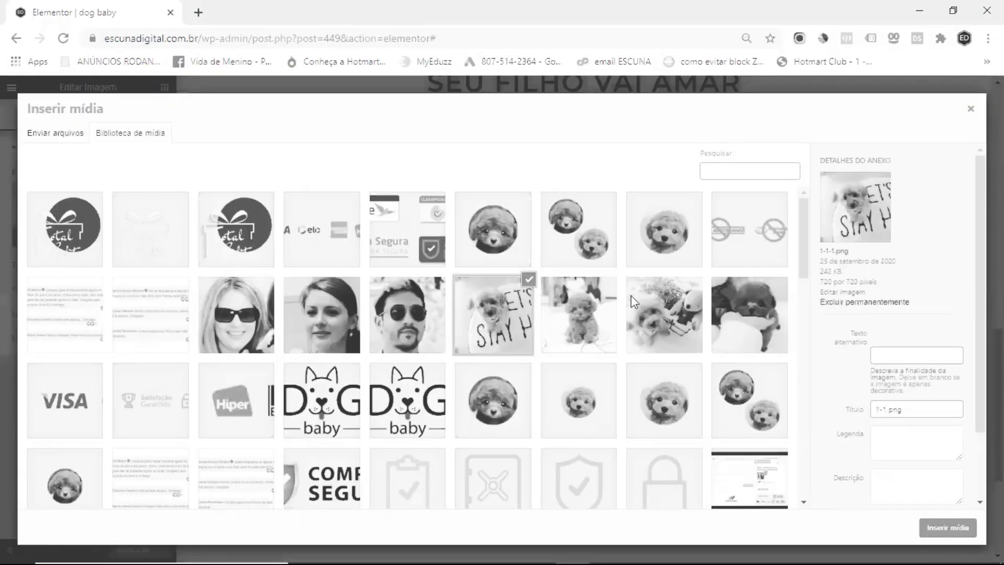
key(Return)
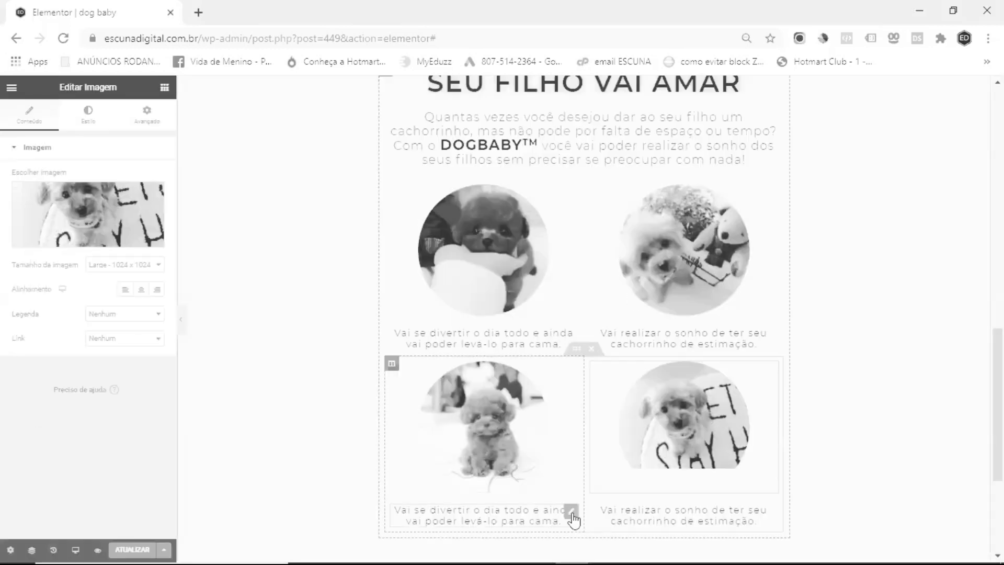
Step: Set the title under the sitting puppy to "Vai poder passear com seu cachorrinho o tempo todo."
click(557, 519)
click(79, 203)
key(ctrl+a)
text(Vai poder passear com seu cachorrinho o tempo todo.)
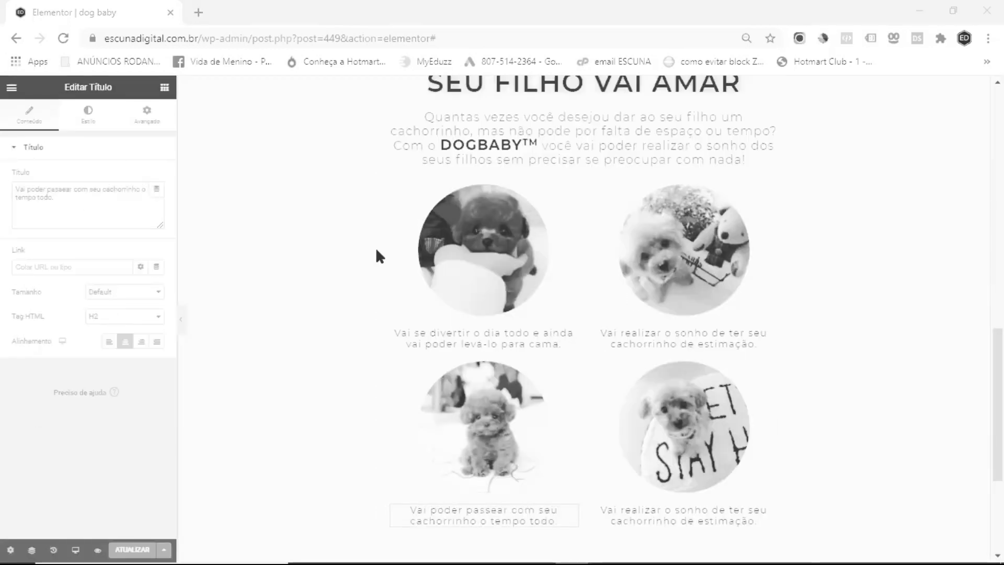
Step: Set the duplicated row's second title to "Vai poder brincar sem se preocupar com o espaço."
click(733, 516)
click(84, 204)
key(ctrl+a)
text(Vai poder brincar sem se preocupar com o espaço.)
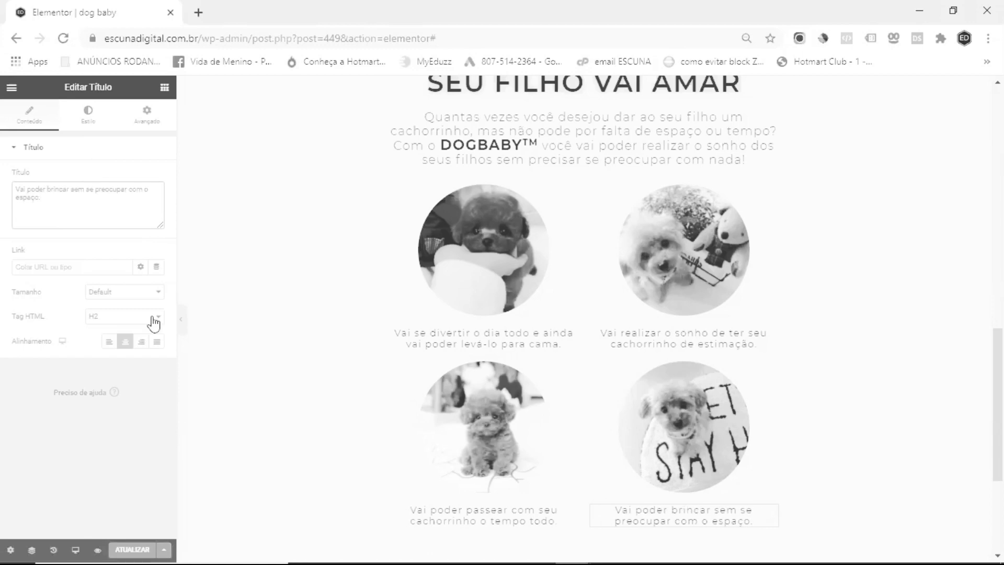
Step: Review the layout of the "Seu filho vai amar" section against the sections above it on the page
scroll(783, 270, down, 3)
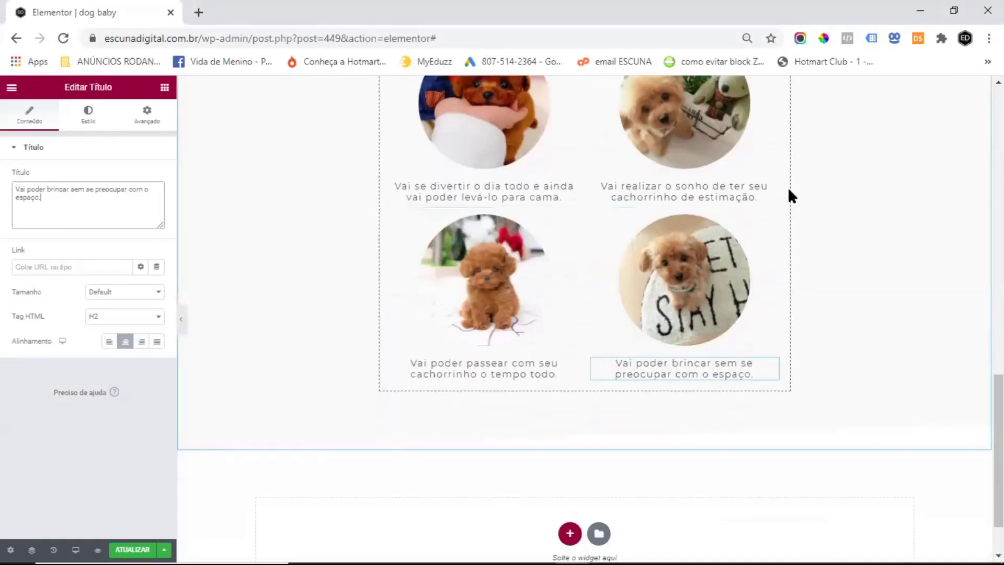
scroll(830, 209, up, 5)
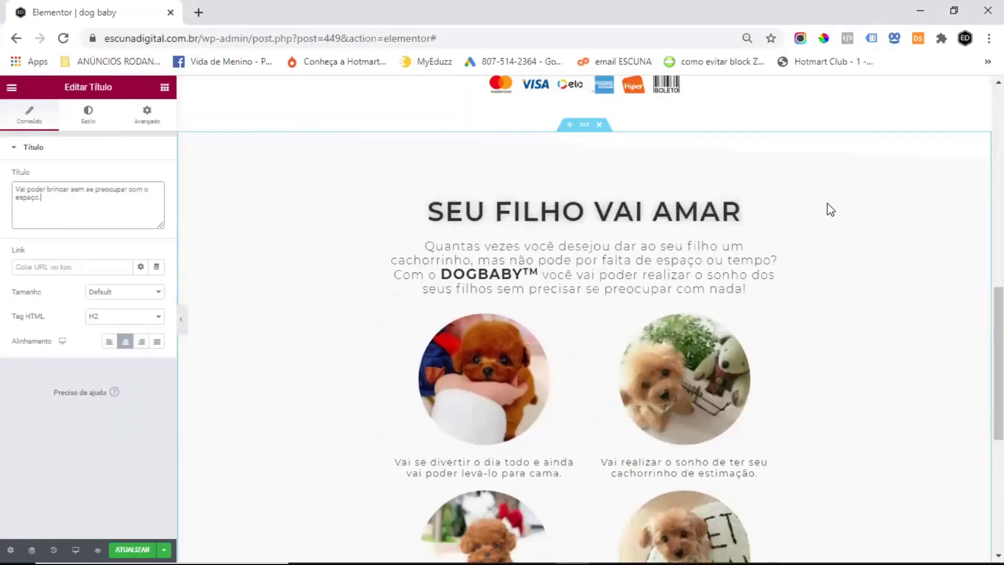
scroll(838, 221, down, 3)
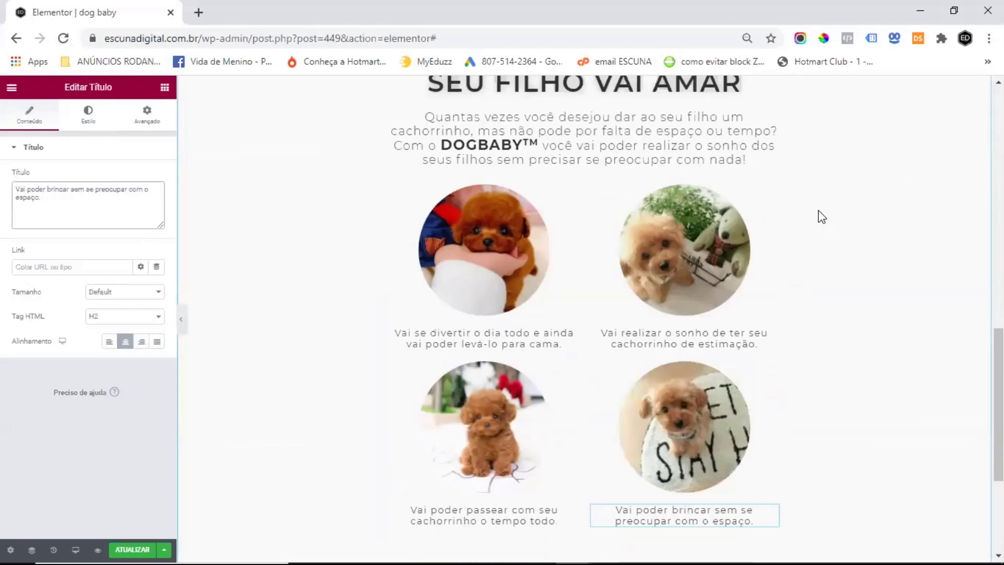
scroll(817, 210, up, 3)
scroll(818, 214, down, 3)
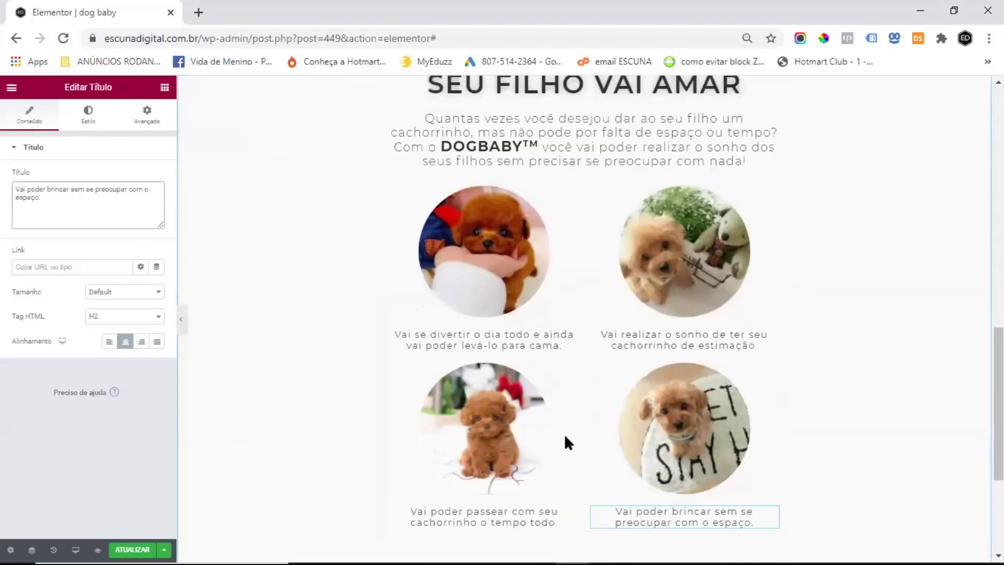
scroll(621, 419, down, 3)
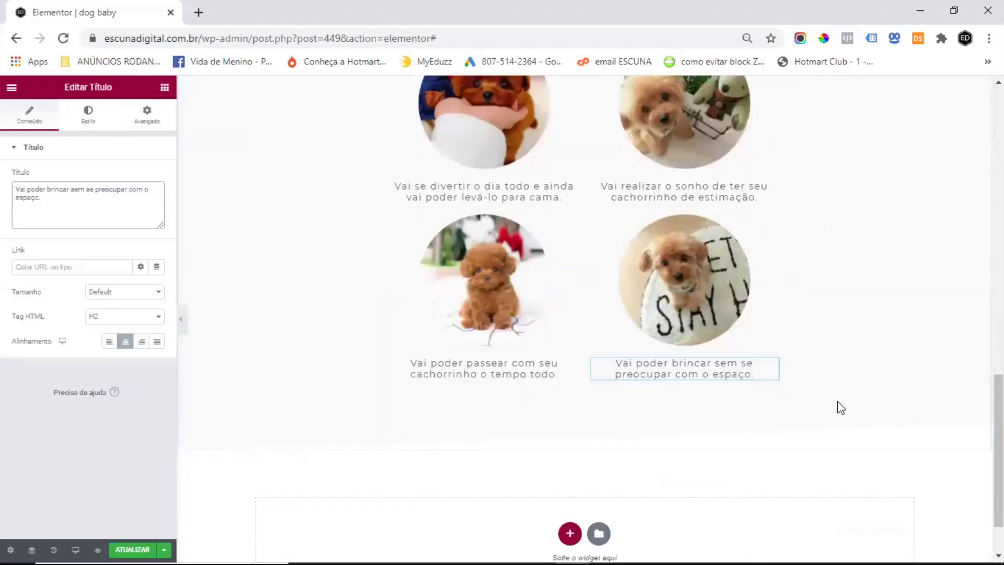
scroll(815, 176, up, 4)
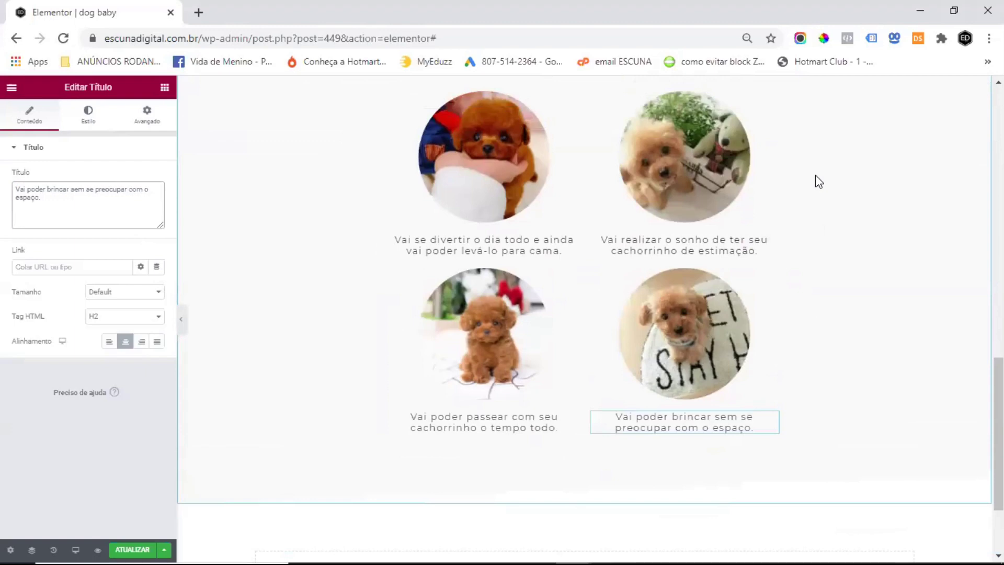
scroll(816, 176, up, 1)
scroll(817, 176, up, 2)
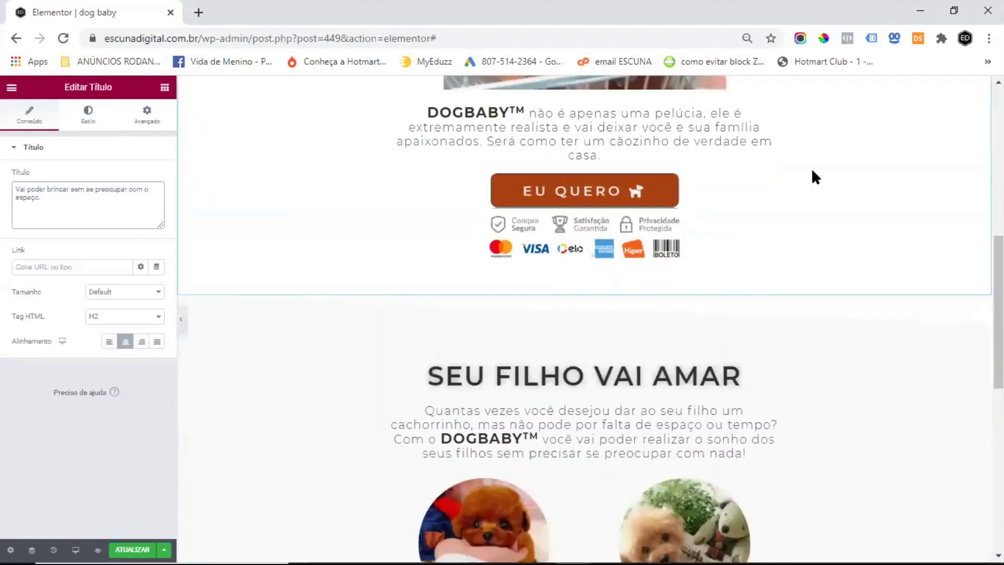
scroll(812, 246, up, 1)
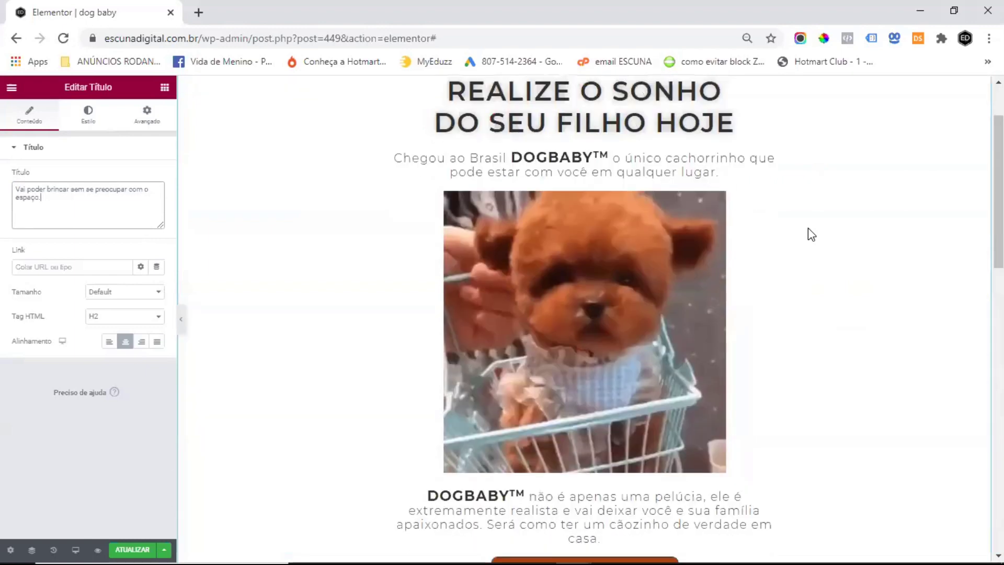
scroll(808, 229, down, 5)
scroll(808, 228, down, 10)
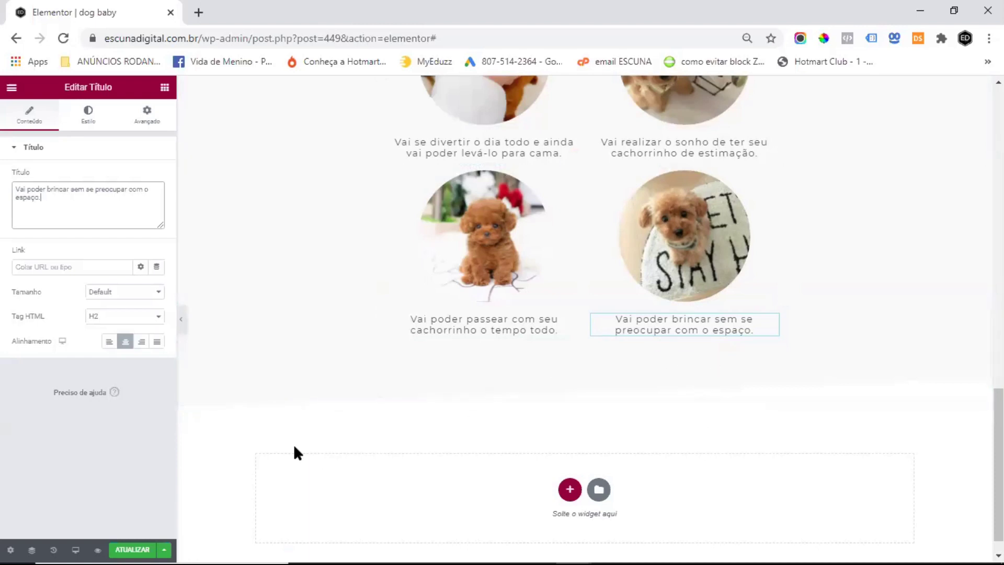
Step: Duplicate the "Eu quero" button, the guarantee seals image and the payment methods image above the "Seu filho vai amar" section
scroll(676, 364, up, 10)
right_click(779, 181)
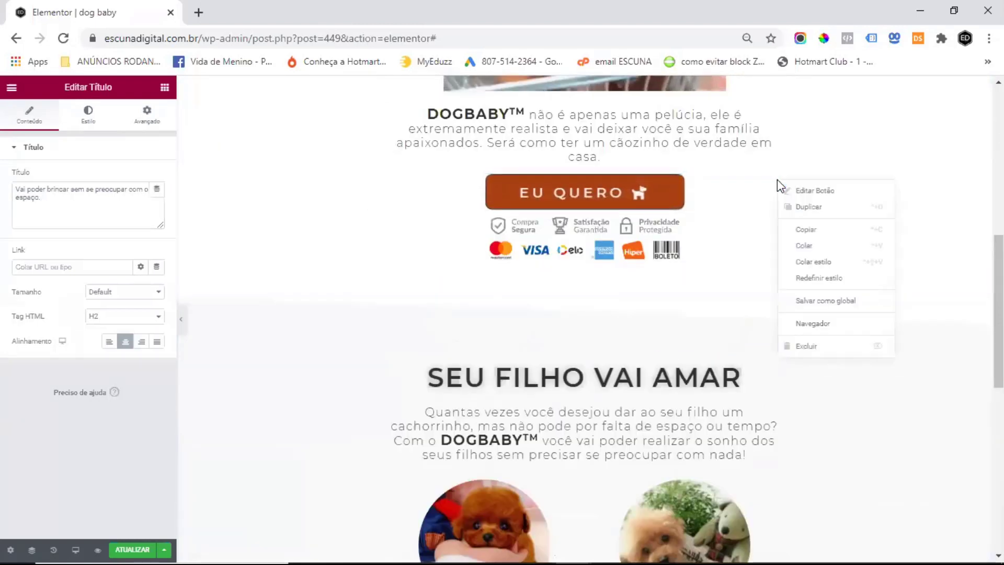
click(817, 214)
right_click(734, 273)
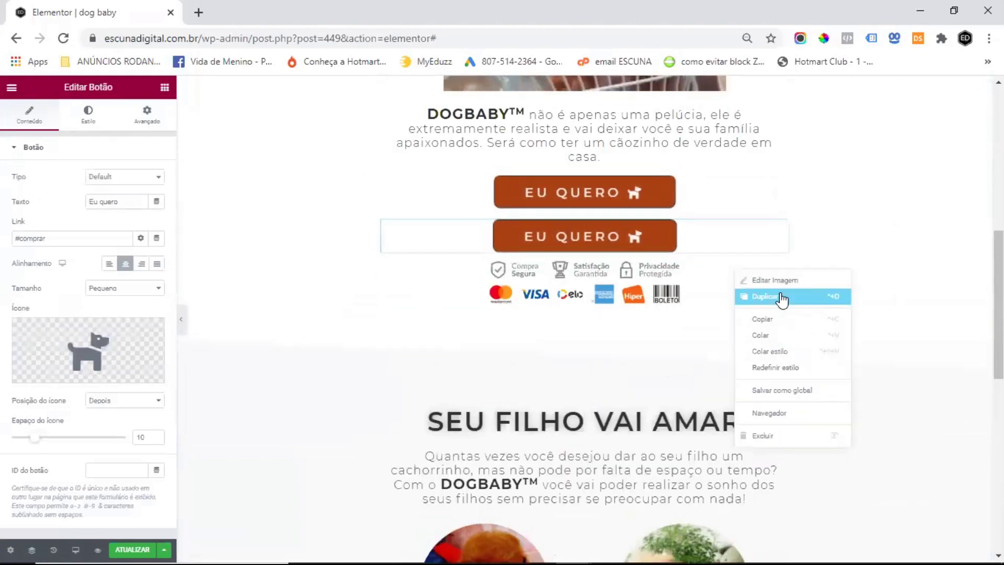
click(782, 296)
right_click(779, 311)
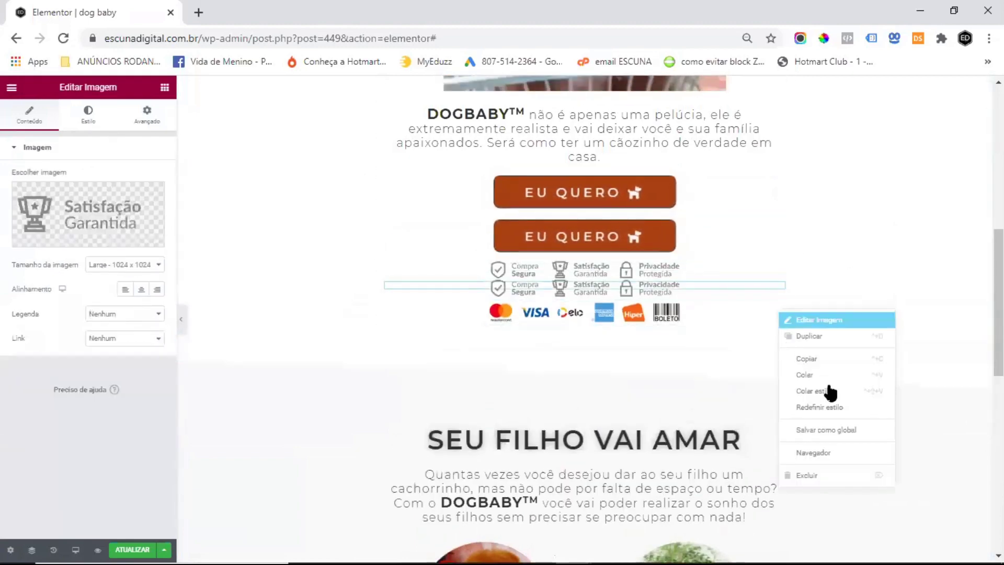
click(822, 337)
Step: Use the Navigator to move the duplicated "Eu quero" button below the last puppy's title in the "Seu filho vai amar" section
click(782, 180)
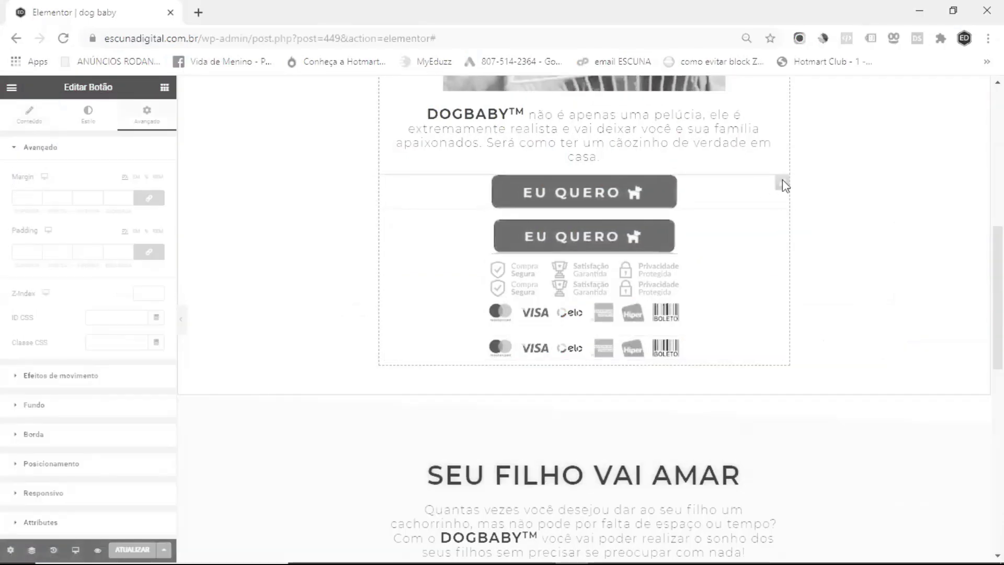
right_click(860, 254)
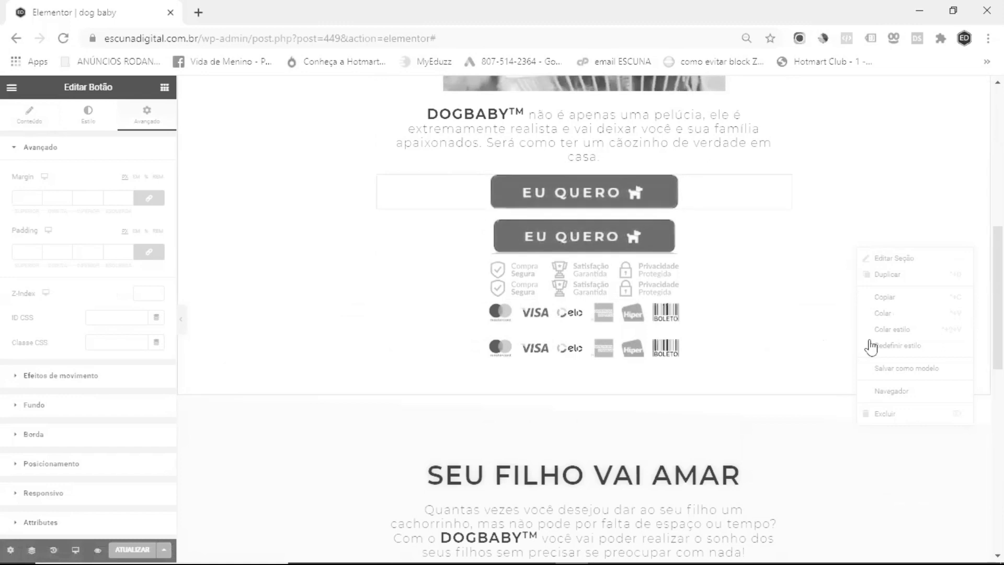
click(889, 389)
click(763, 235)
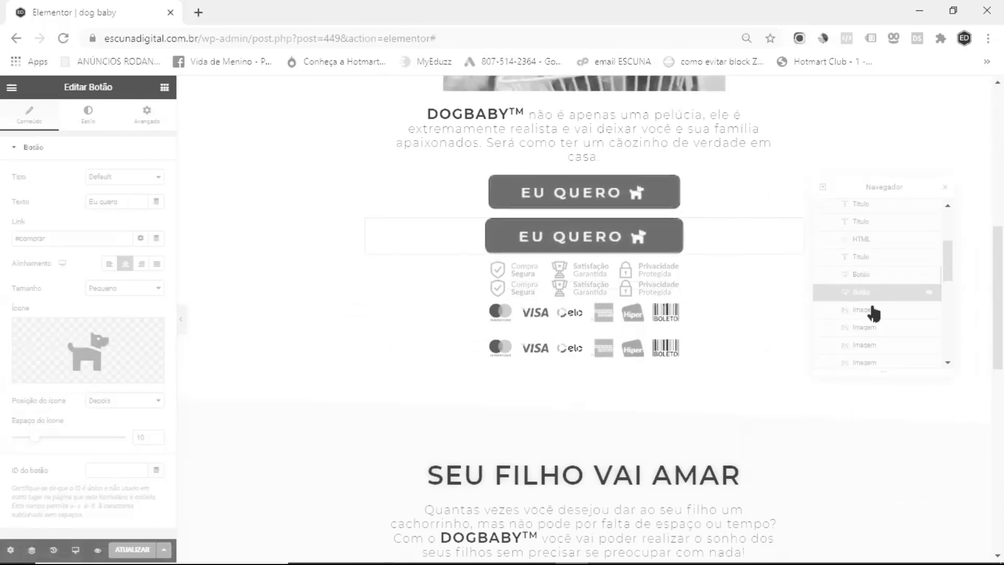
scroll(872, 311, down, 5)
key(Delete)
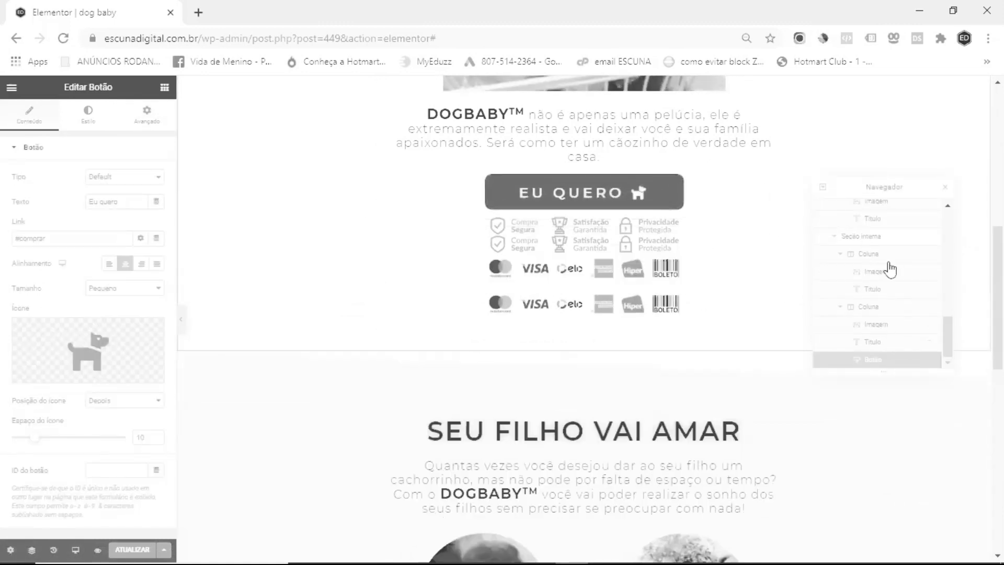
Step: Move the duplicated guarantee seals and payment methods images below the relocated button in the Navigator structure
click(735, 221)
drag(883, 375, 911, 343)
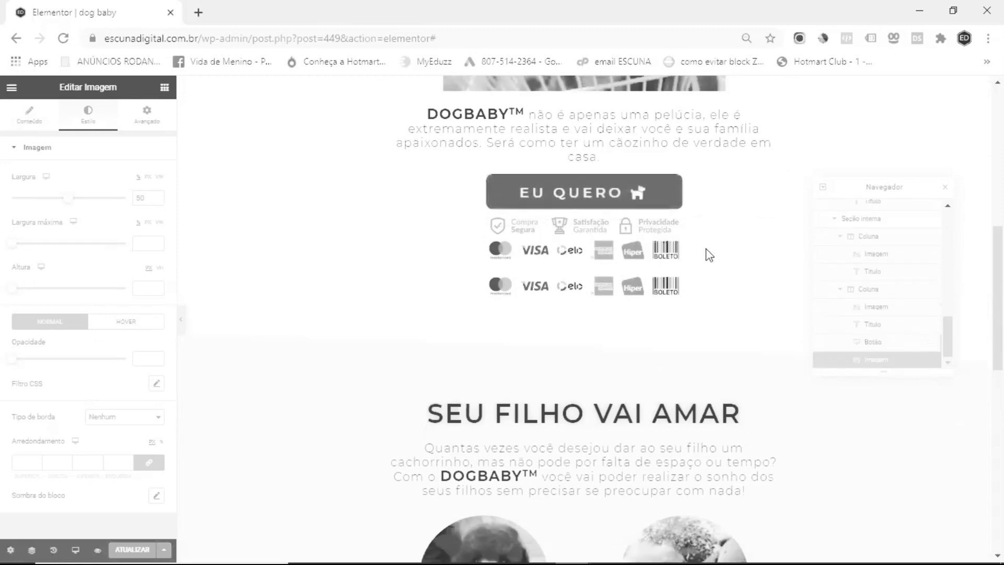
click(780, 249)
drag(883, 297, 907, 341)
Step: Move the button, seals image and payment methods image out of the second column to directly below the inner section, in that order
scroll(713, 234, down, 8)
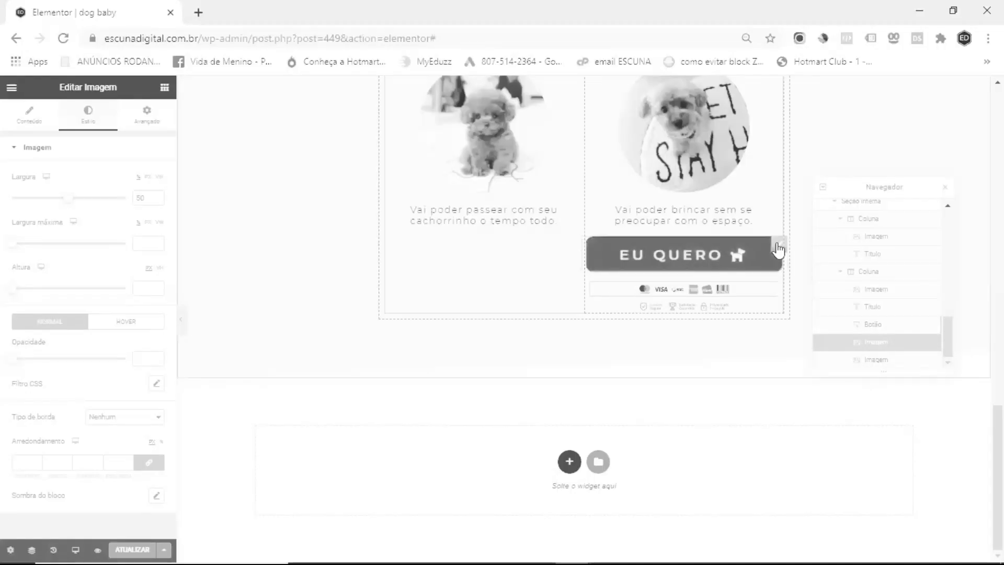
drag(612, 256, 573, 316)
drag(771, 258, 599, 306)
drag(773, 252, 611, 269)
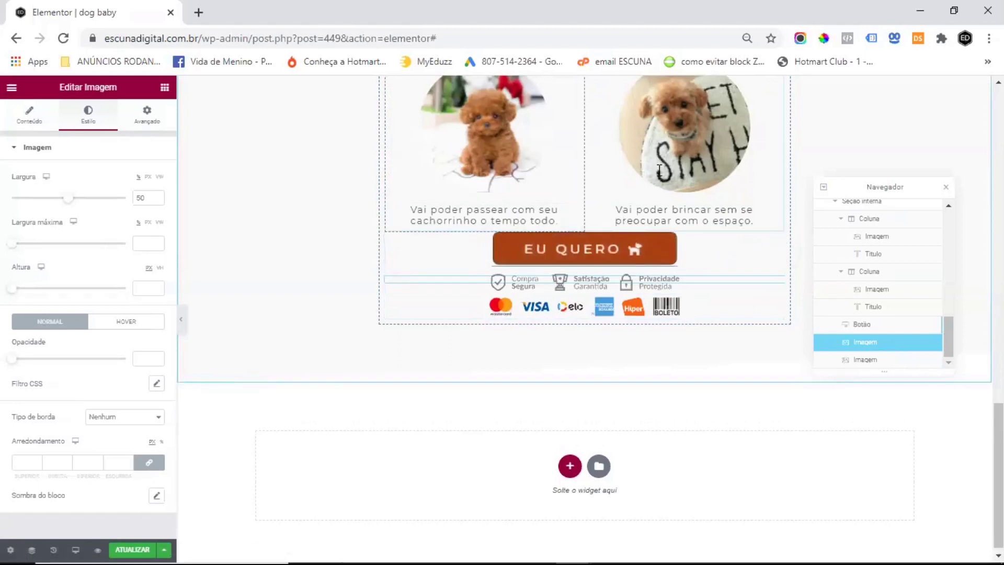
Step: Unlink the margins of the second puppy row's inner section and set its bottom margin to 40
scroll(603, 419, up, 2)
scroll(558, 325, up, 1)
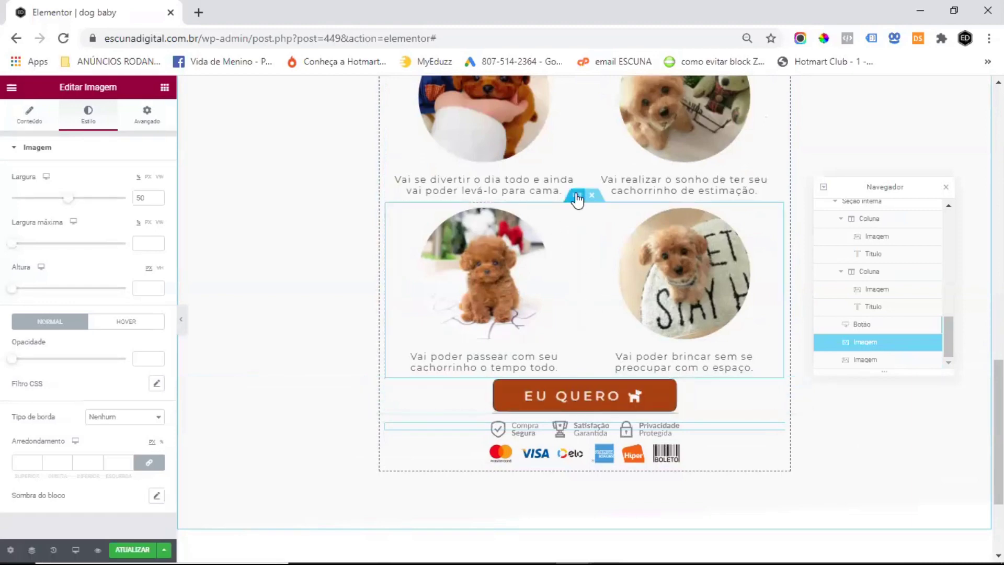
click(578, 198)
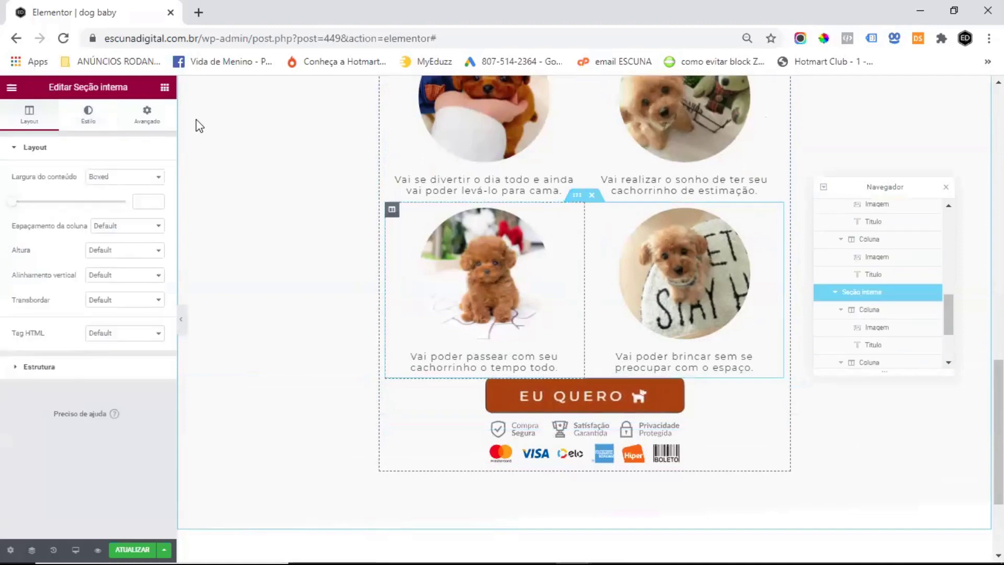
click(157, 119)
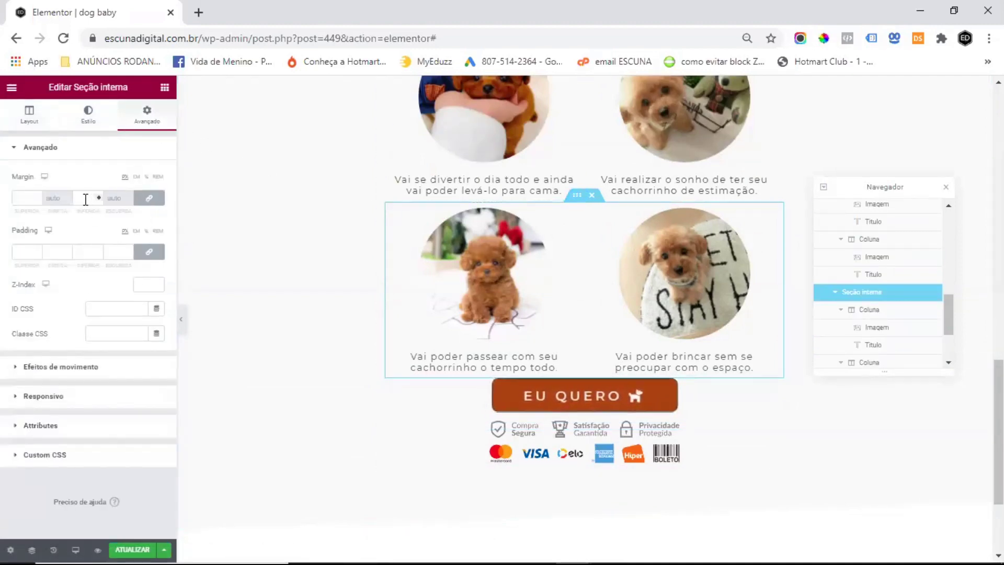
click(149, 198)
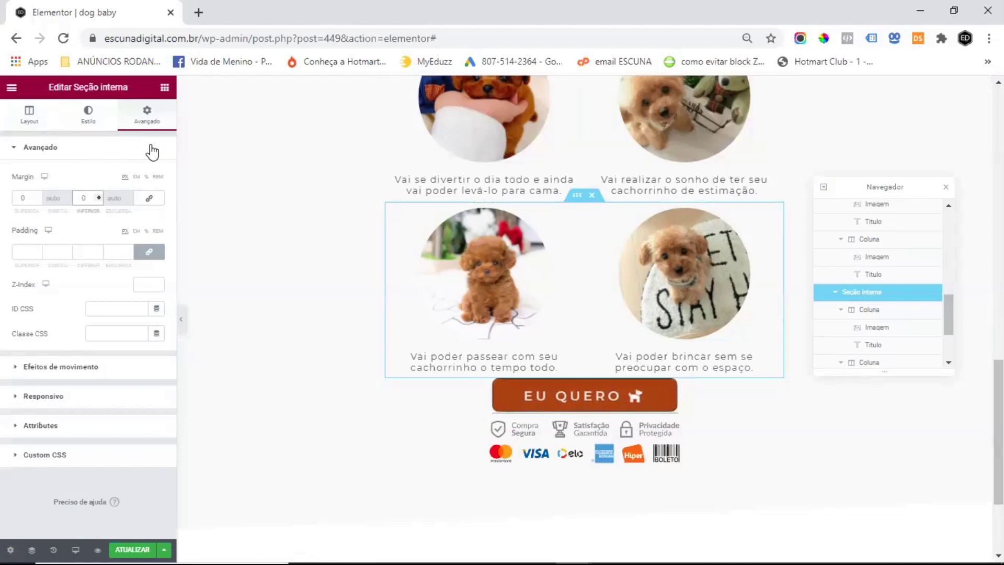
text(3)
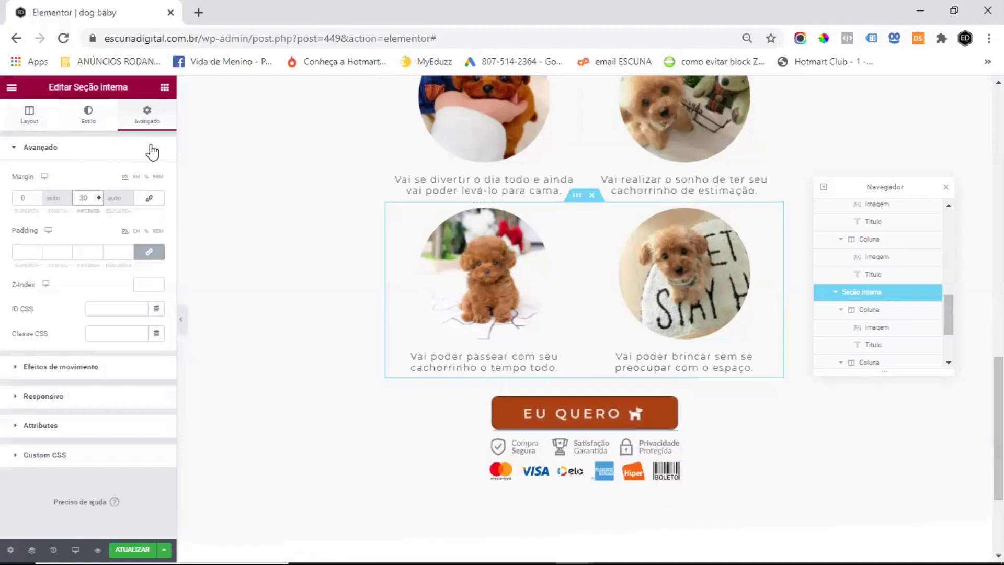
key(BackSpace)
text(4)
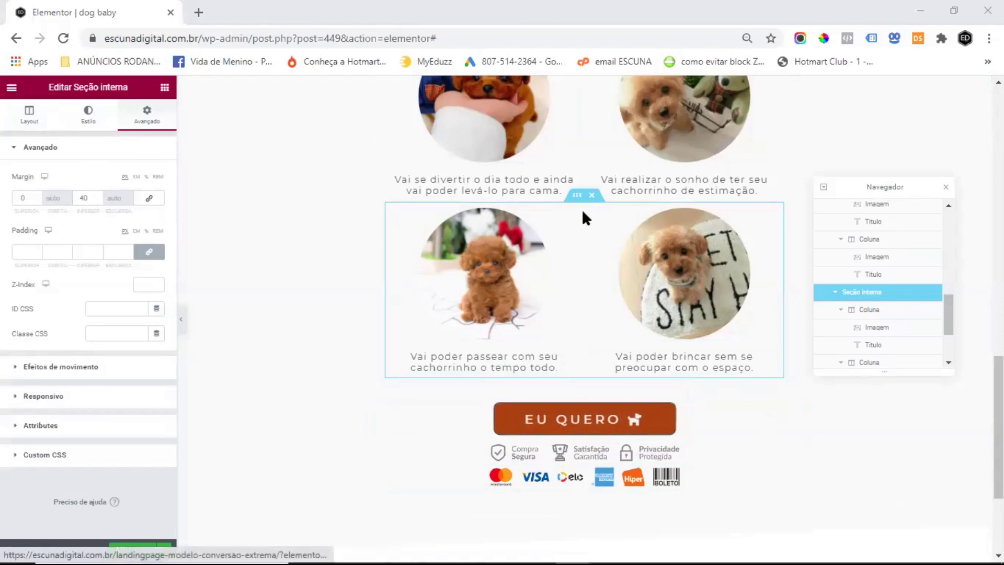
Step: Examine the spacing of the "Seu filho vai amar" section from the heading down to the new button
scroll(588, 240, up, 3)
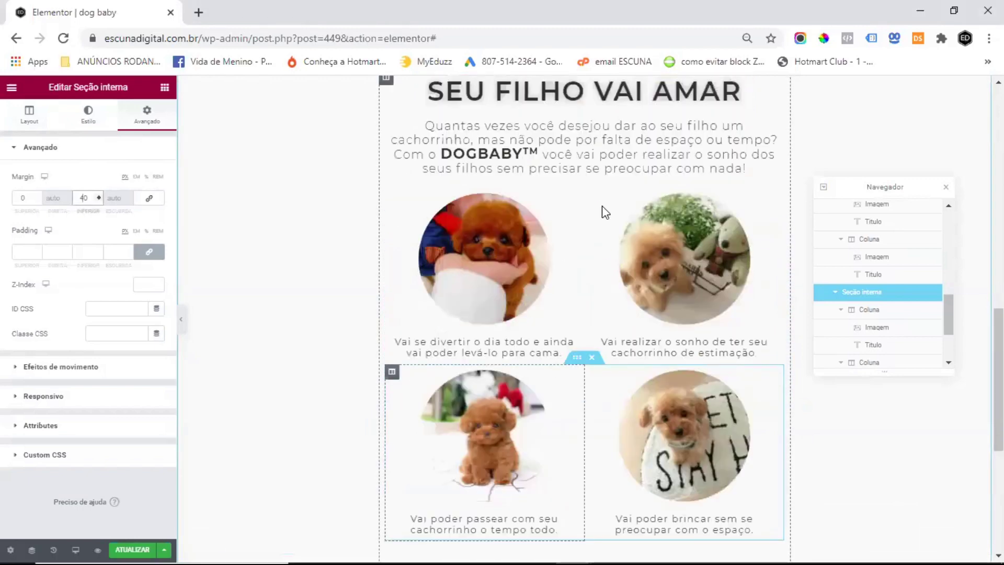
scroll(620, 206, up, 3)
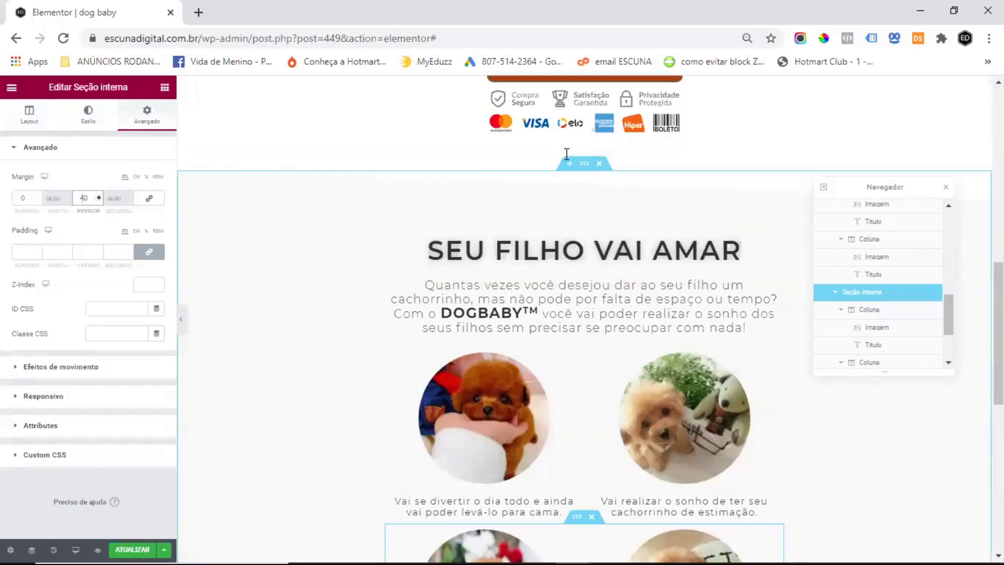
scroll(586, 173, down, 2)
scroll(611, 198, up, 1)
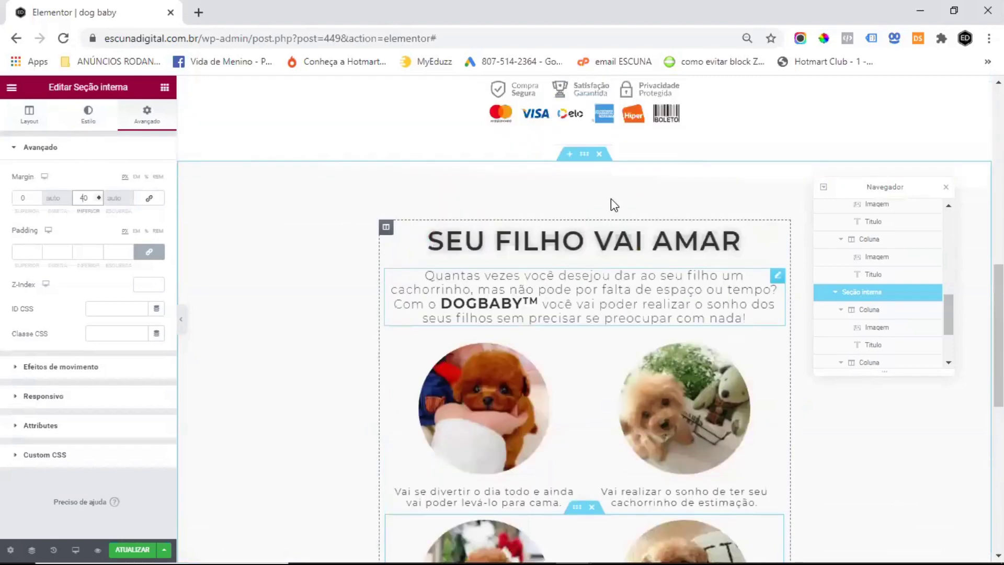
scroll(611, 199, up, 10)
scroll(611, 199, down, 5)
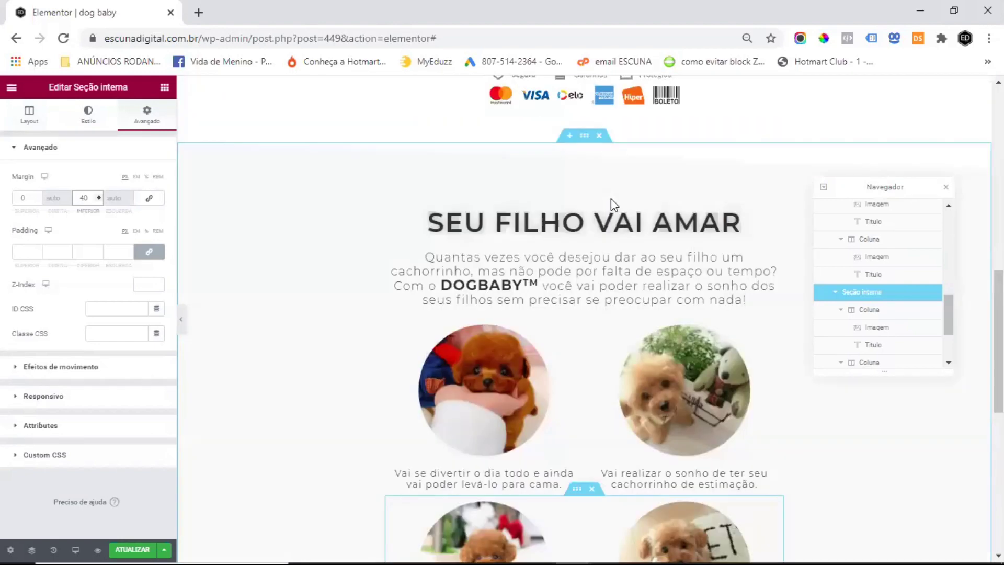
scroll(569, 209, down, 2)
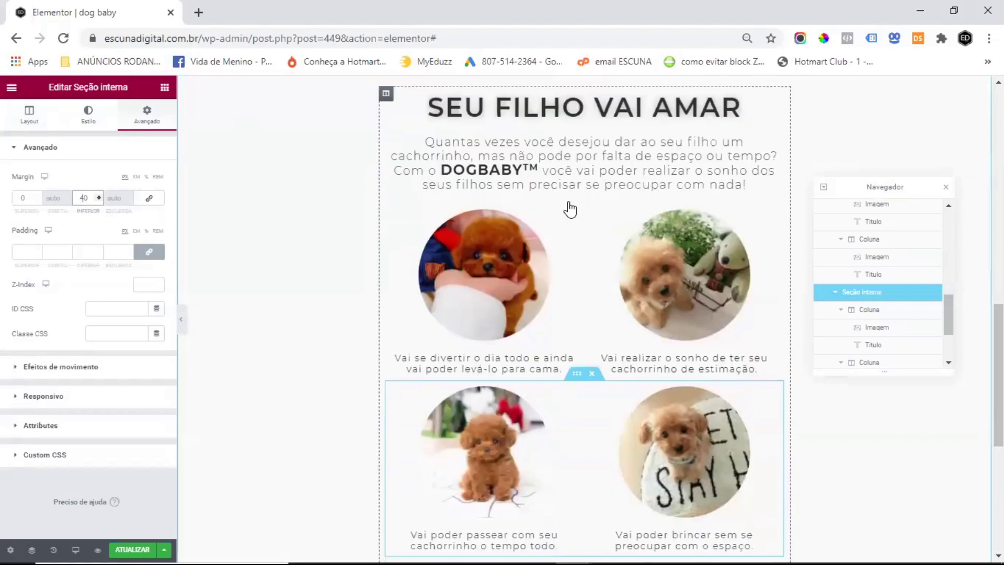
scroll(443, 329, down, 1)
scroll(119, 538, down, 3)
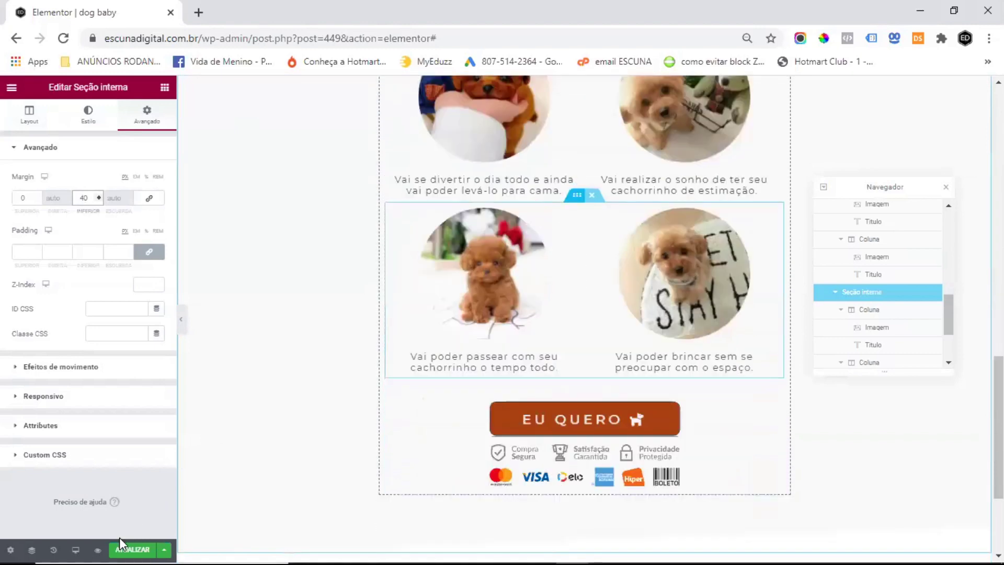
Step: Update the page and switch to the Mobile preview to check the "Seu filho vai amar" section
click(120, 543)
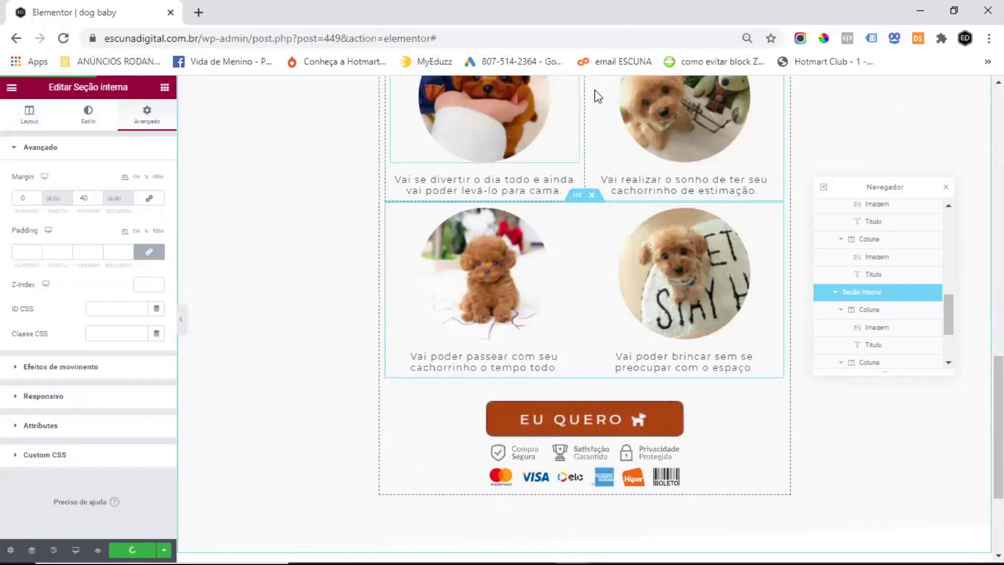
scroll(340, 341, up, 6)
click(75, 549)
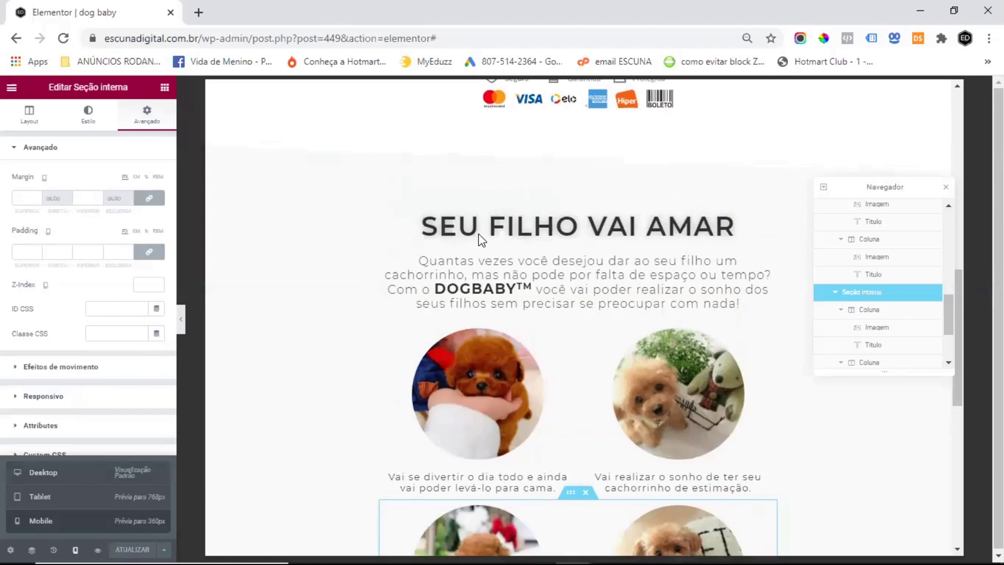
key(ctrl+shift+m)
scroll(576, 235, down, 5)
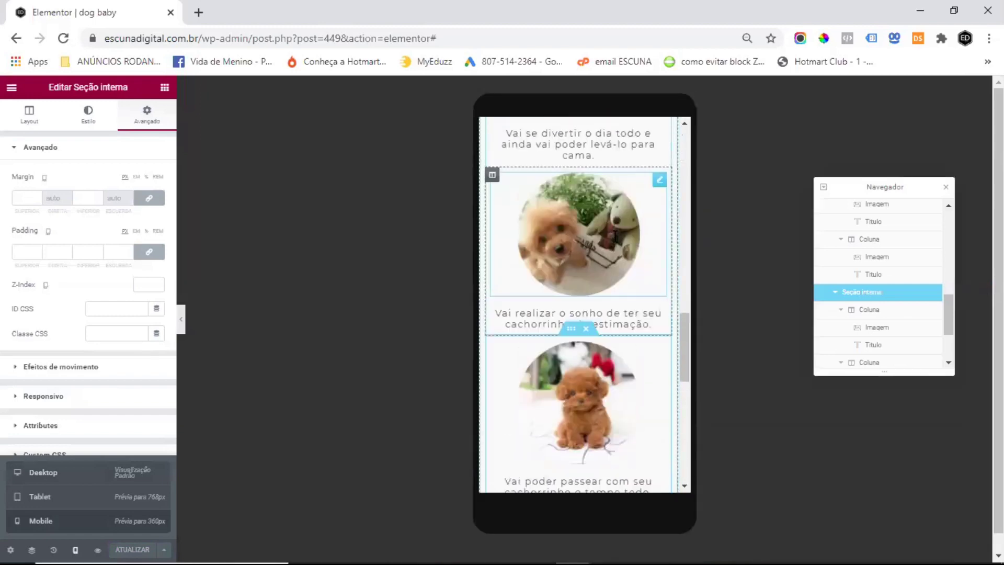
scroll(614, 237, up, 10)
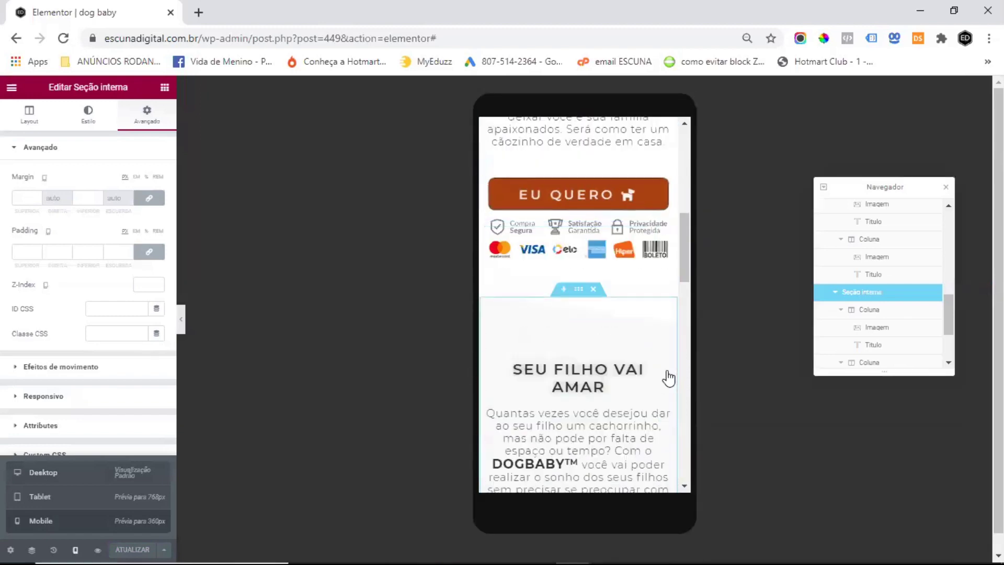
Step: Set the mobile font size of the "Seu filho vai amar" heading to 39 px
click(667, 370)
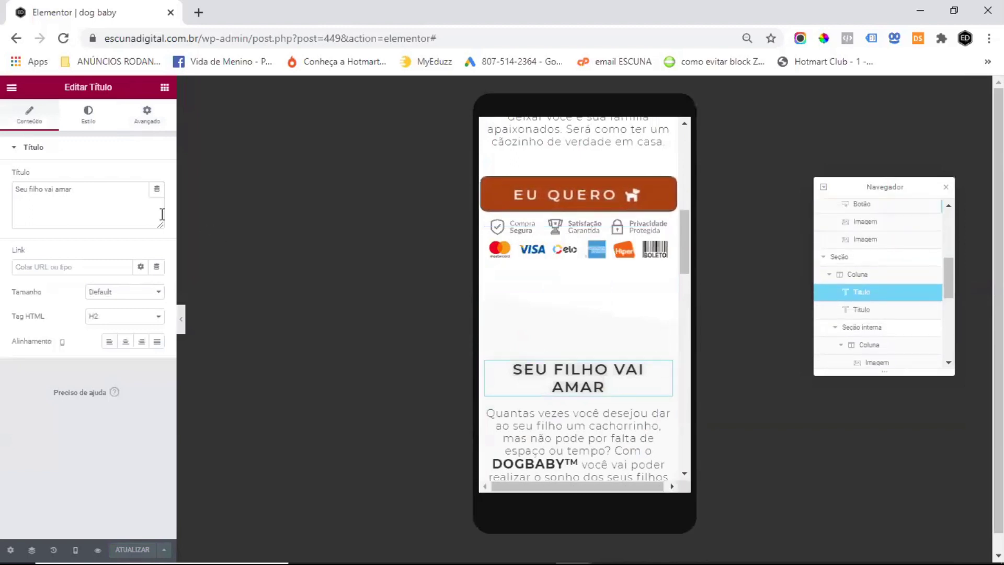
click(87, 119)
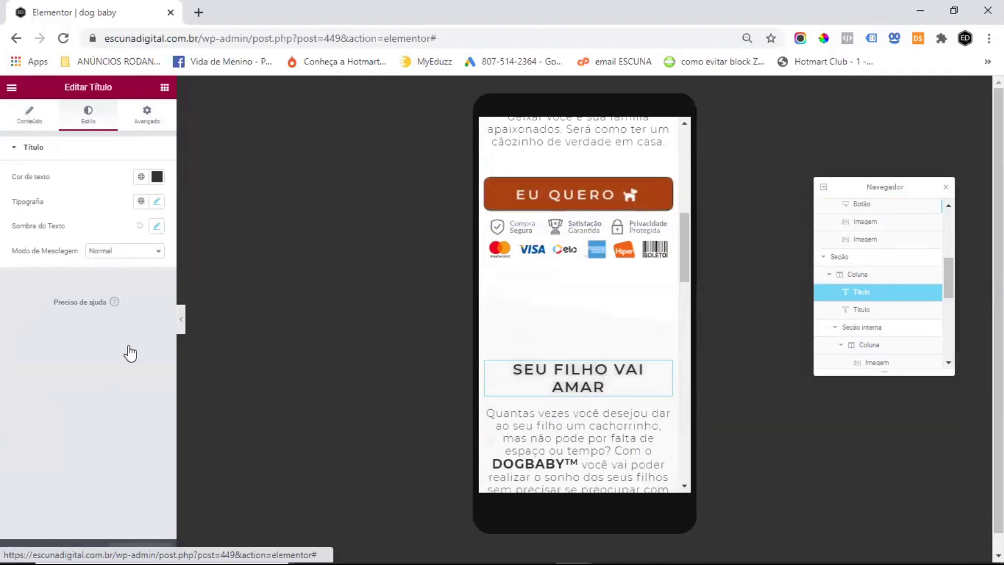
click(88, 120)
click(157, 202)
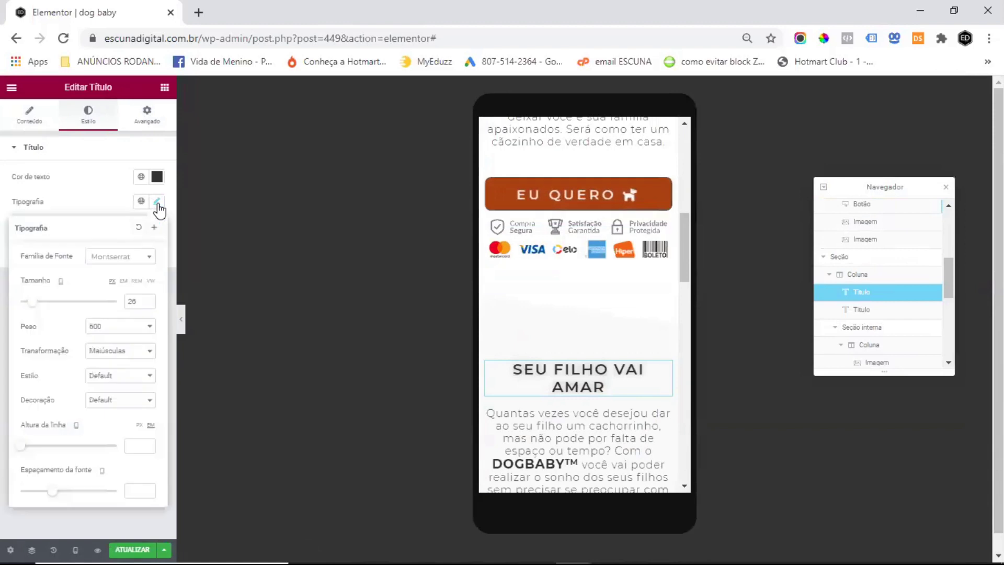
click(149, 302)
click(148, 302)
click(148, 302)
click(148, 302)
click(149, 301)
click(149, 302)
click(149, 302)
click(148, 302)
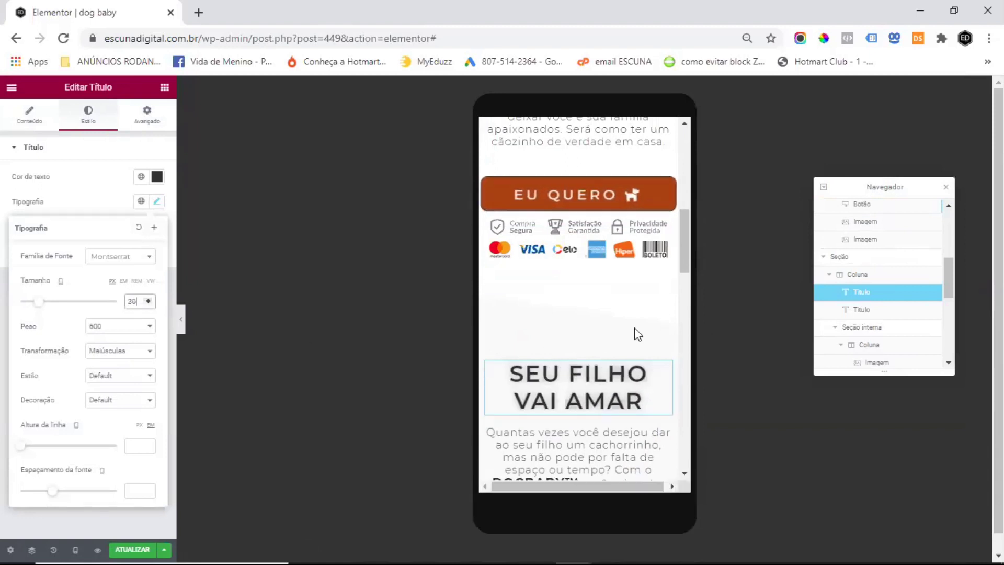
Step: Set the mobile font size of the paragraph below the heading to 16 px and its letter spacing to 1.5
scroll(595, 277, down, 4)
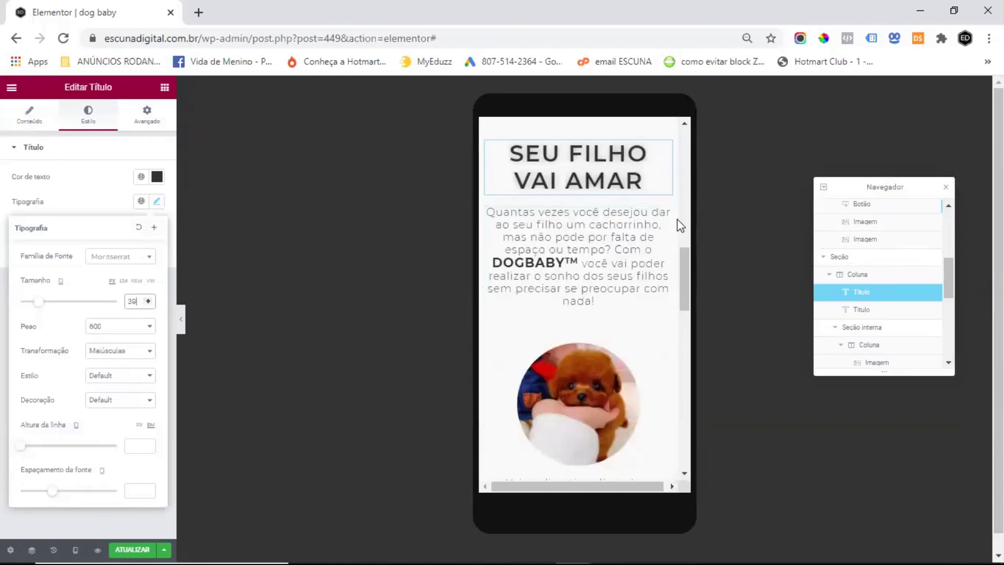
click(667, 215)
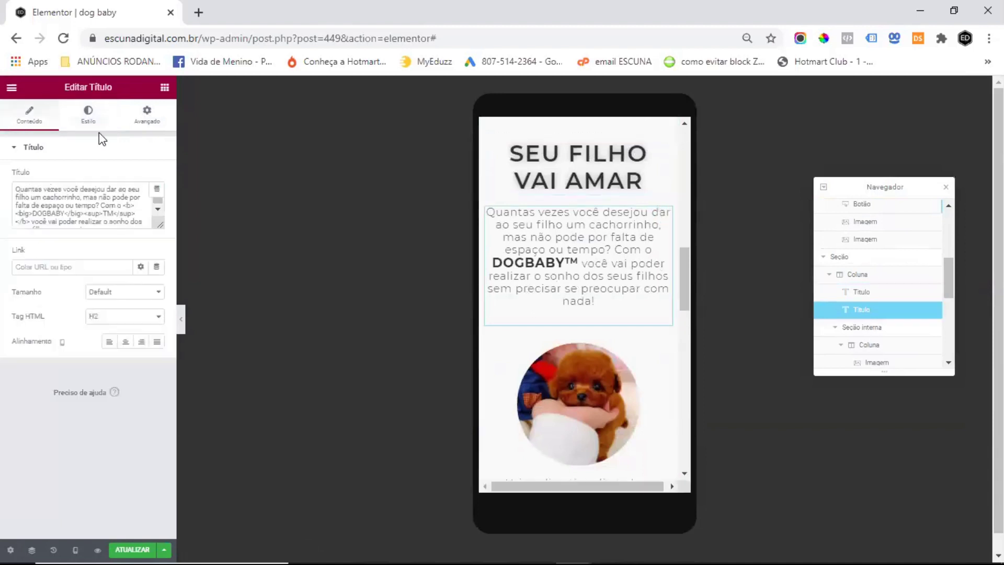
click(89, 115)
click(156, 202)
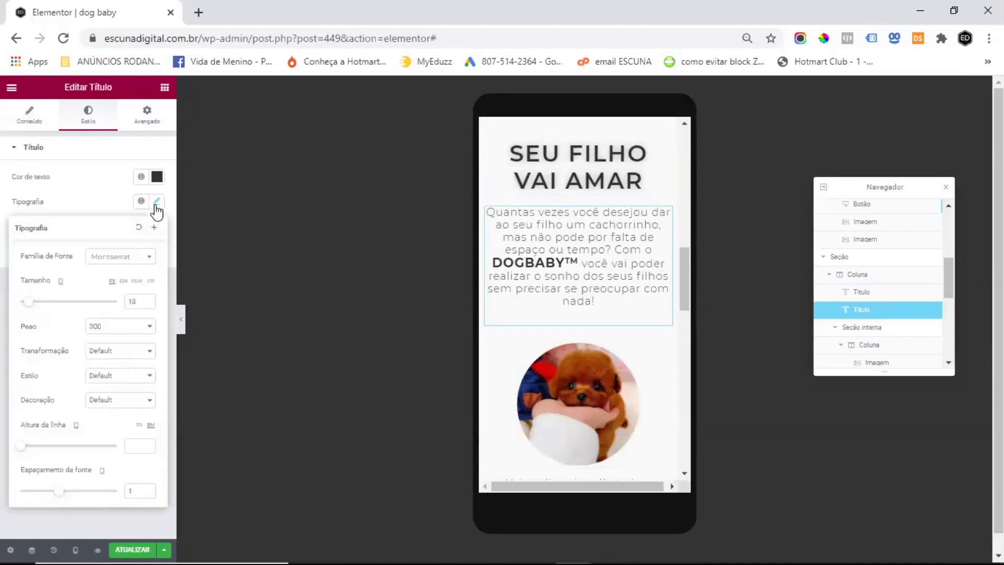
click(148, 304)
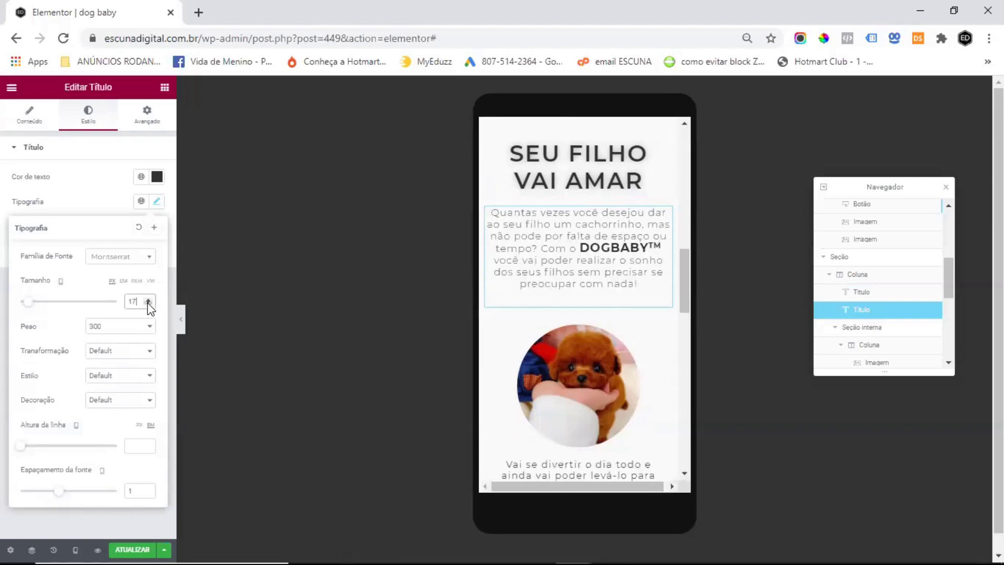
click(148, 304)
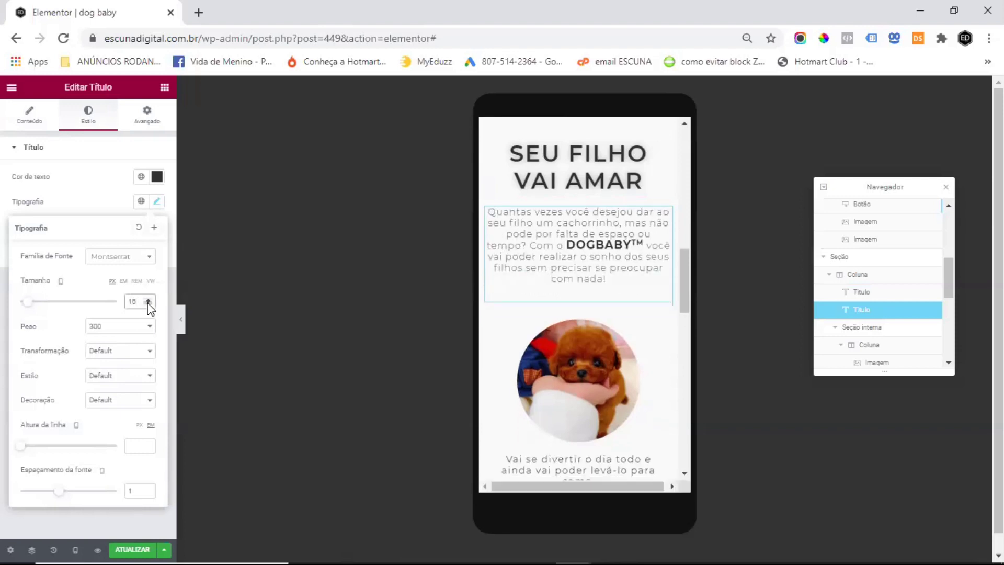
click(148, 304)
click(148, 304)
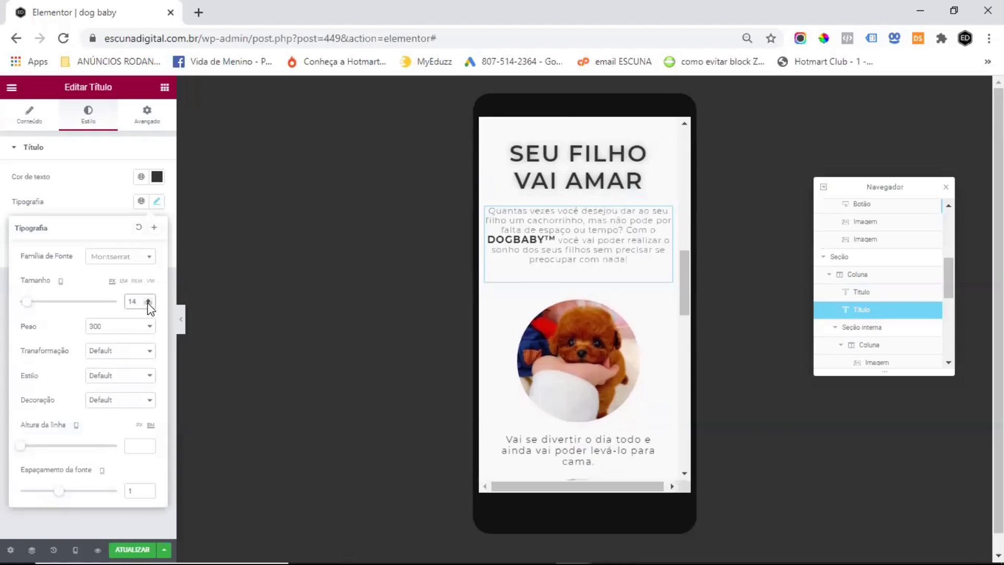
click(149, 299)
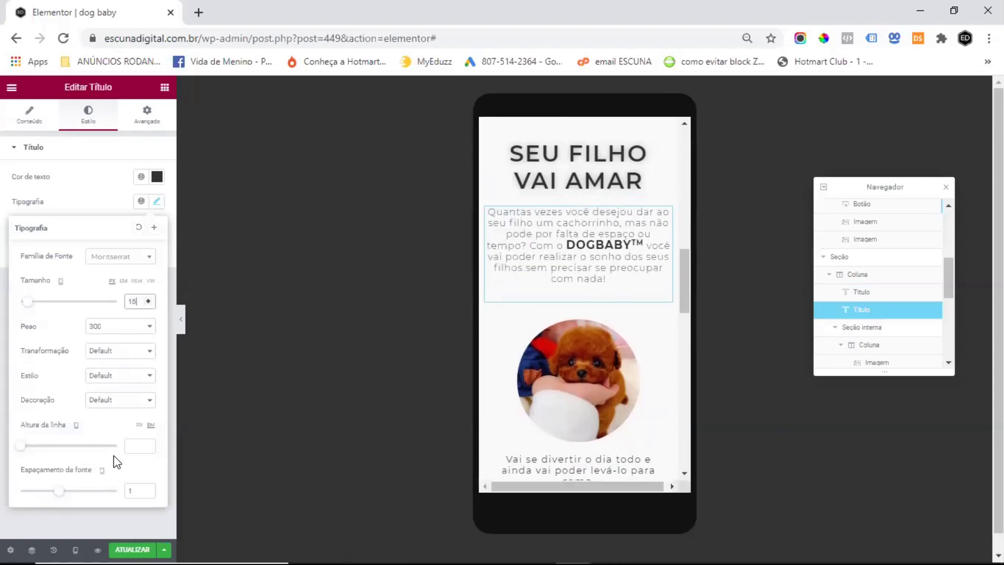
text(1,5)
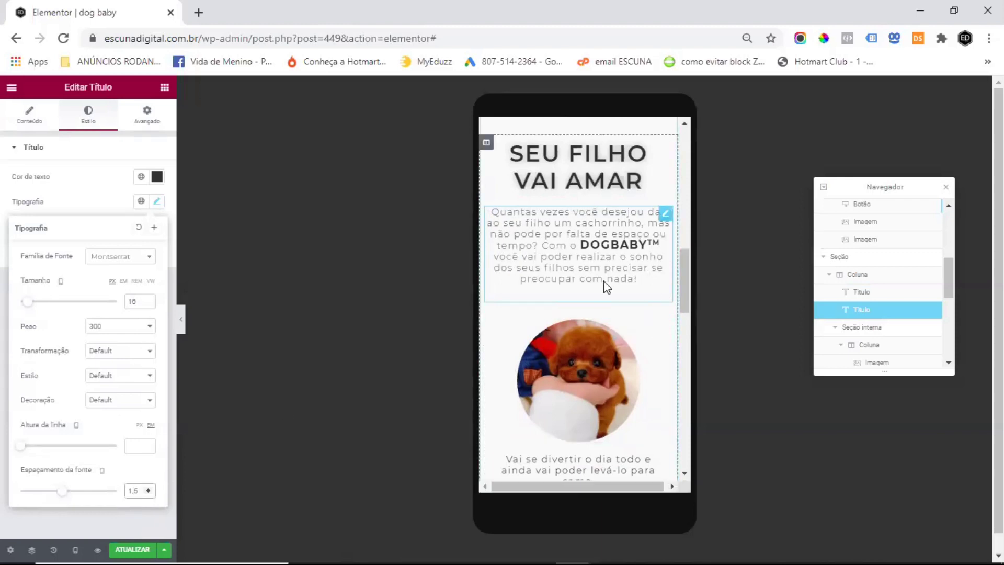
Step: Examine the puppy images, their captions and the button block of the section in the Mobile preview
scroll(602, 297, down, 6)
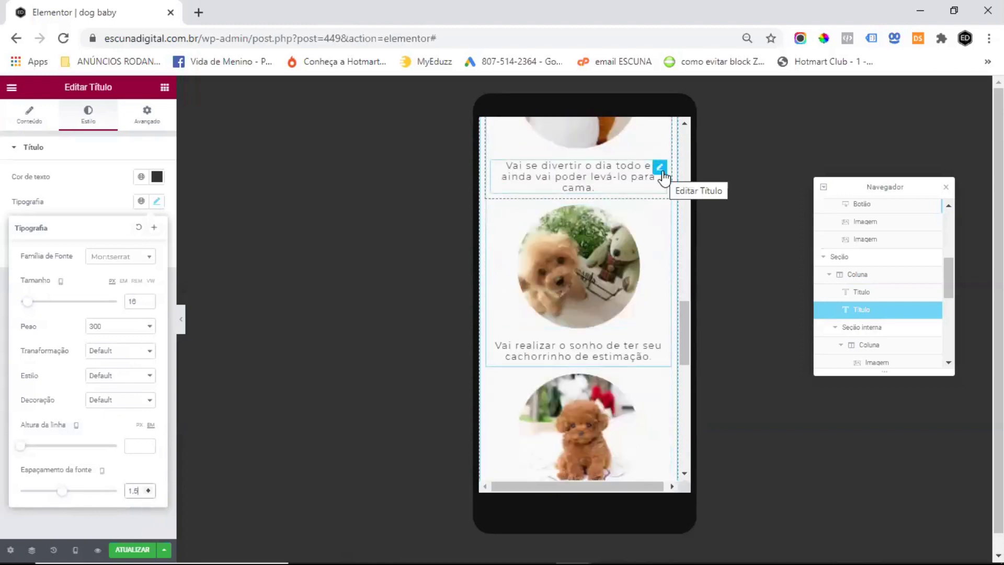
scroll(597, 316, down, 5)
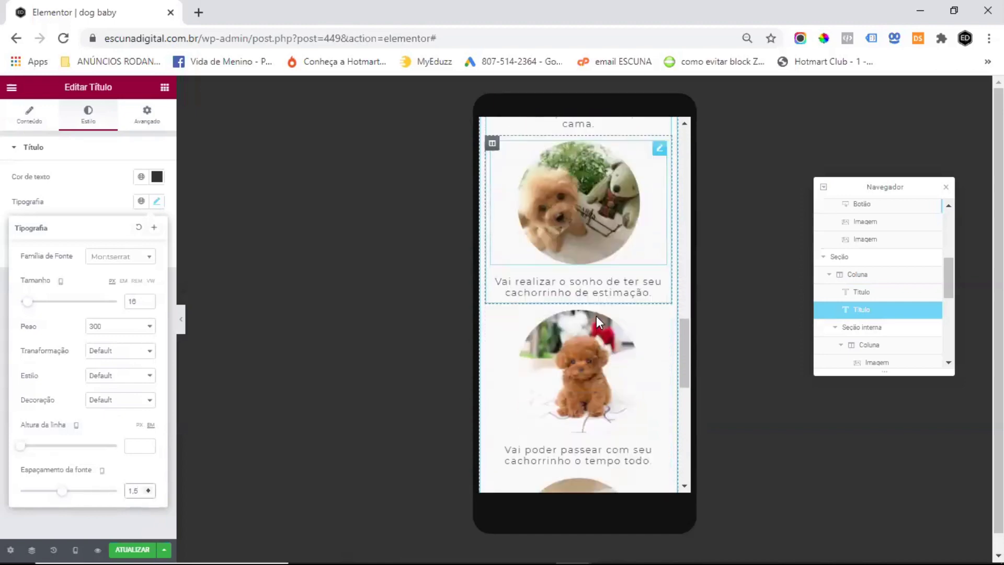
scroll(625, 246, down, 4)
scroll(642, 247, up, 7)
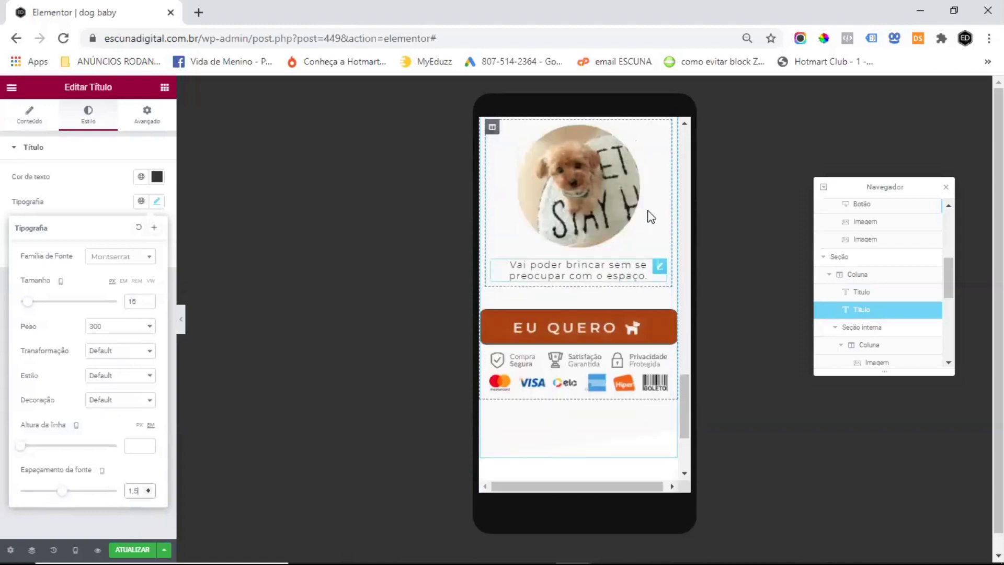
scroll(569, 221, down, 6)
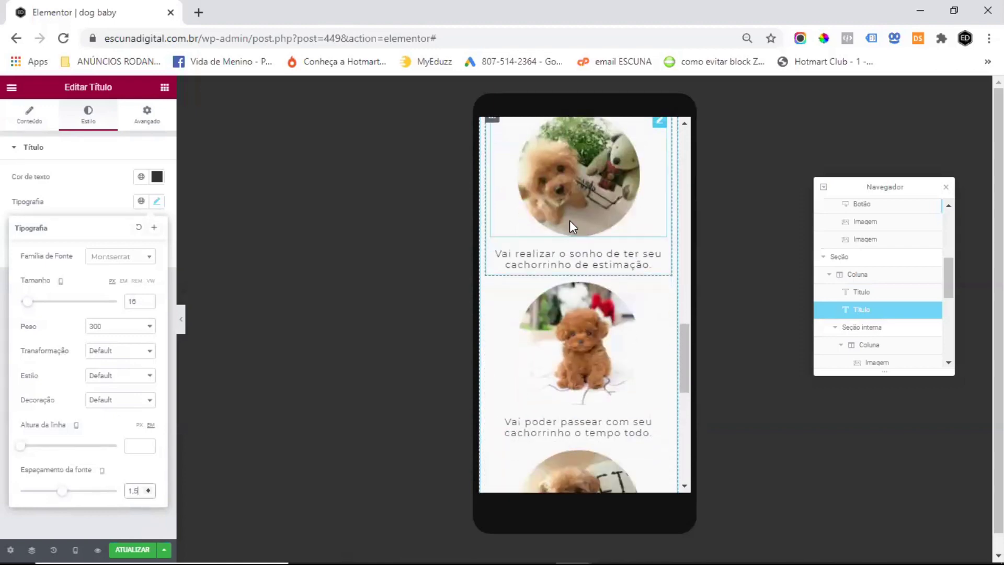
scroll(568, 220, down, 1)
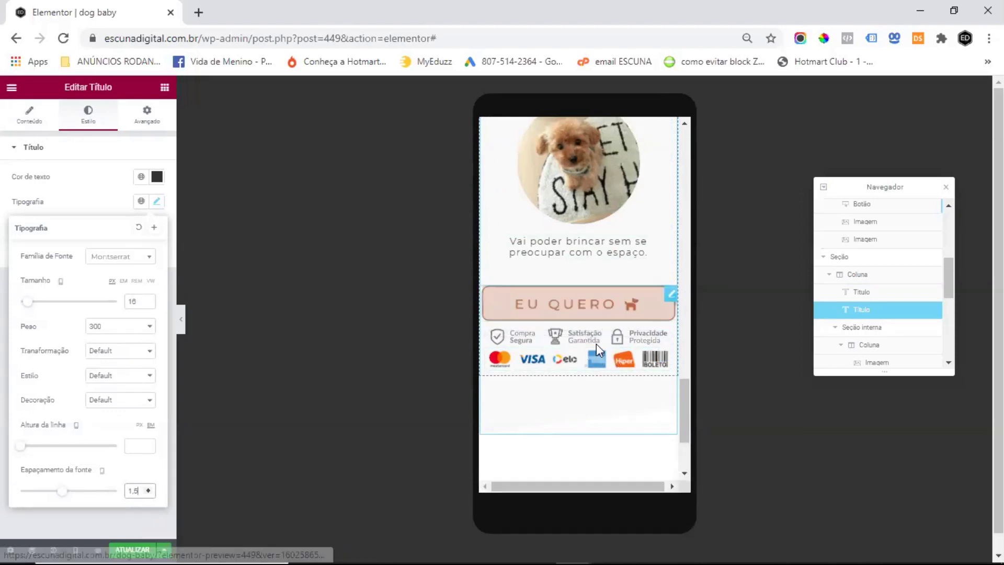
scroll(618, 231, up, 4)
scroll(618, 231, up, 6)
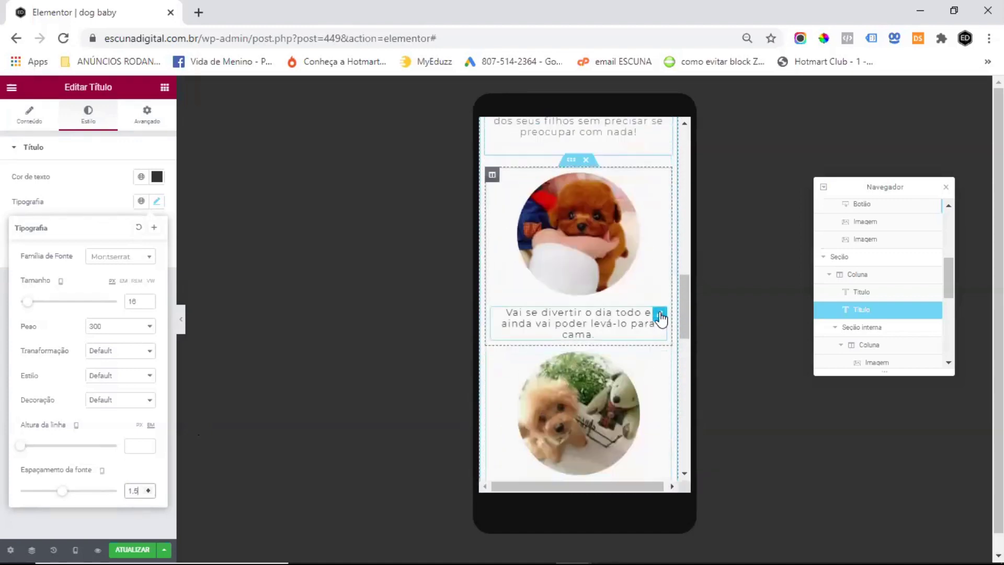
Step: Set the mobile letter spacing of the first puppy caption, "Vai se divertir o dia todo", to 1
click(584, 336)
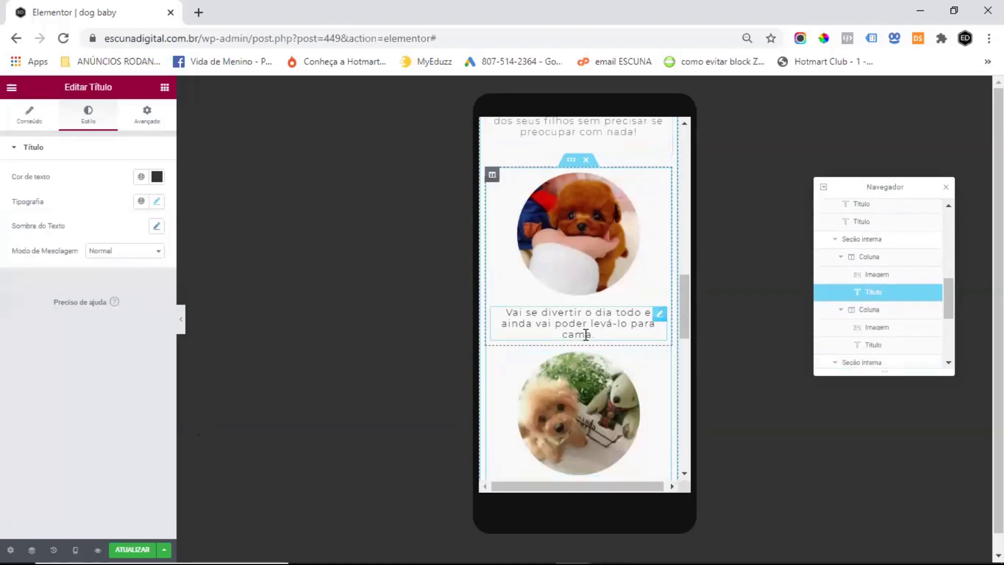
click(158, 203)
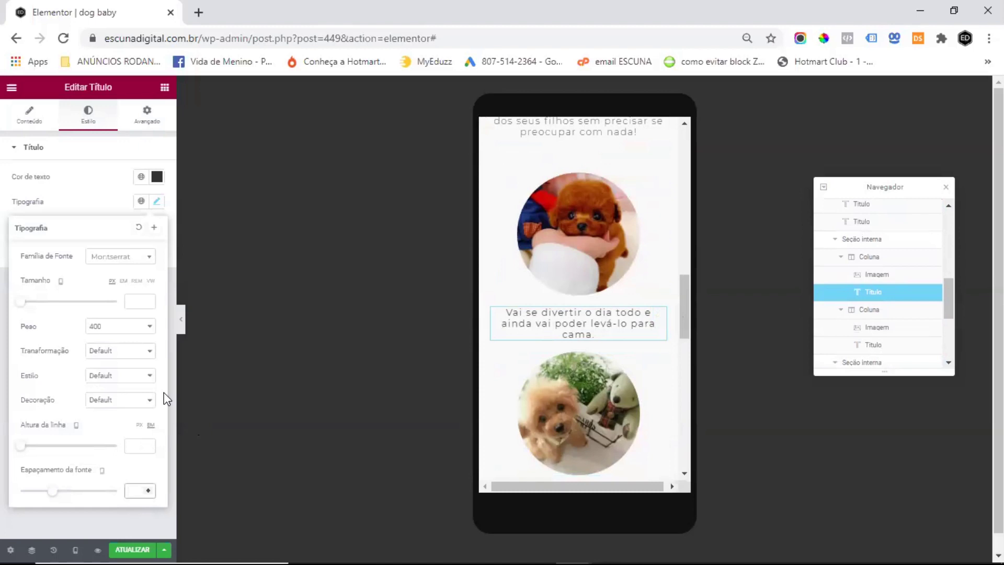
text(1)
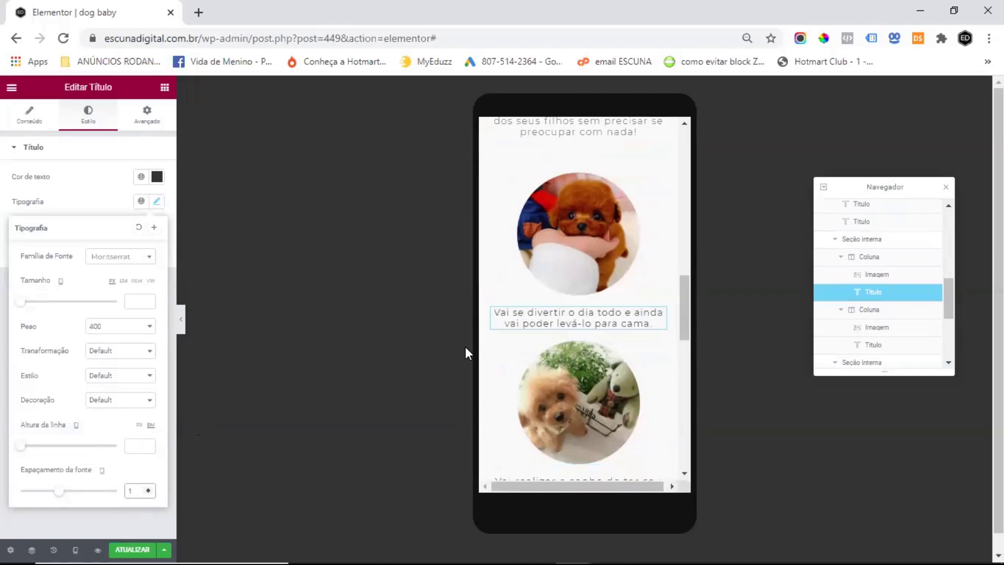
Step: Copy the first puppy caption and paste its style onto the other three puppy captions
right_click(659, 317)
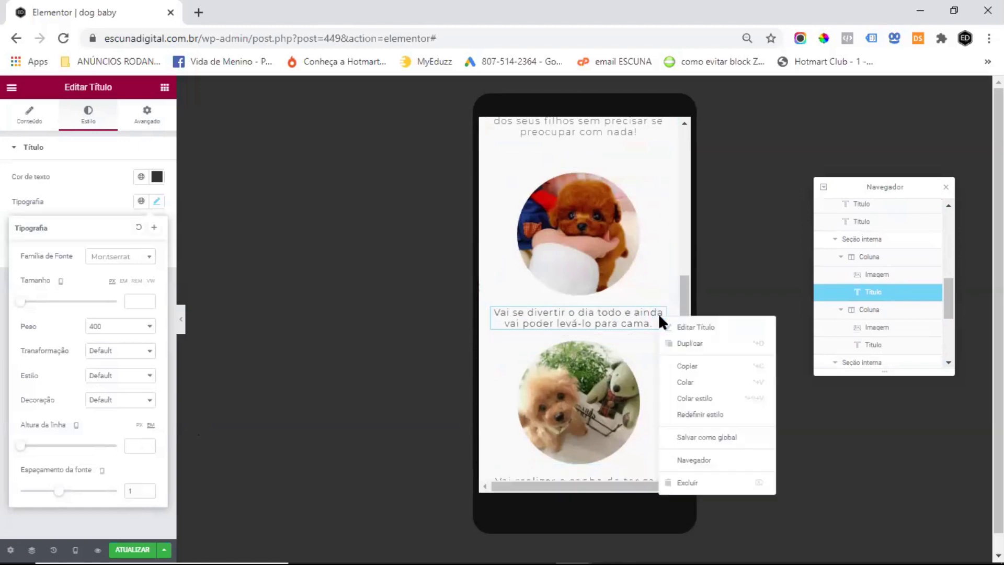
click(708, 367)
scroll(615, 283, down, 3)
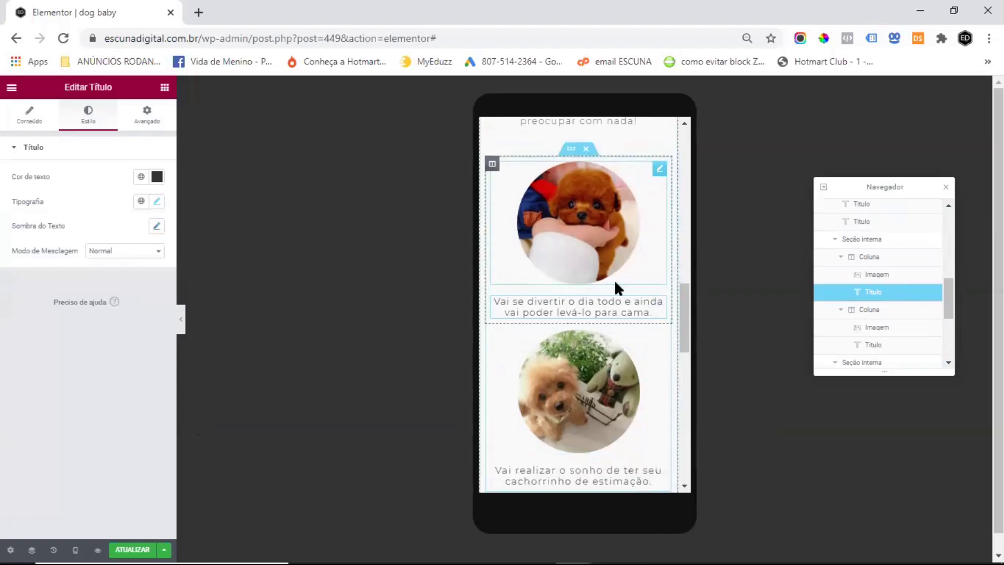
right_click(660, 340)
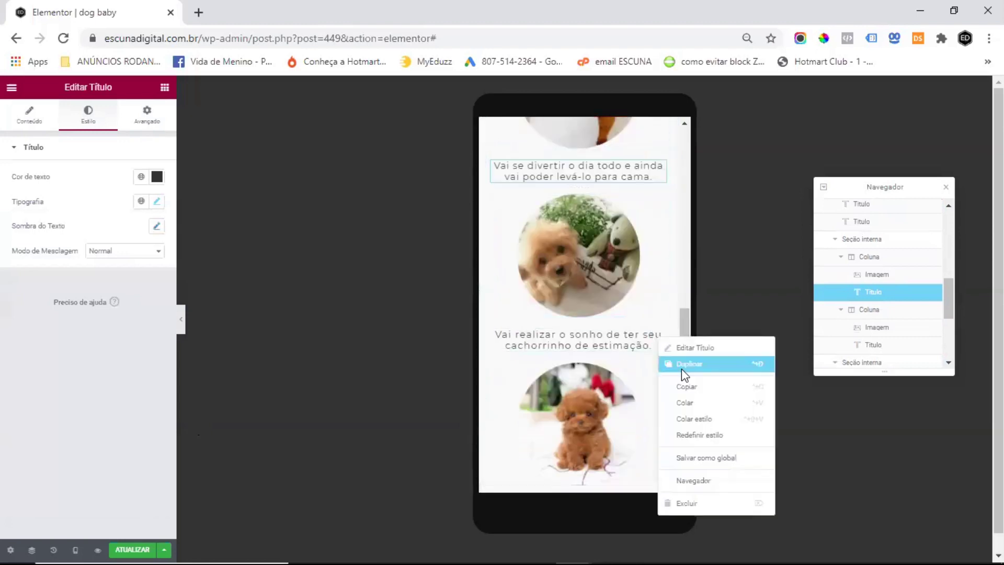
click(686, 418)
scroll(605, 280, down, 1)
scroll(605, 280, down, 3)
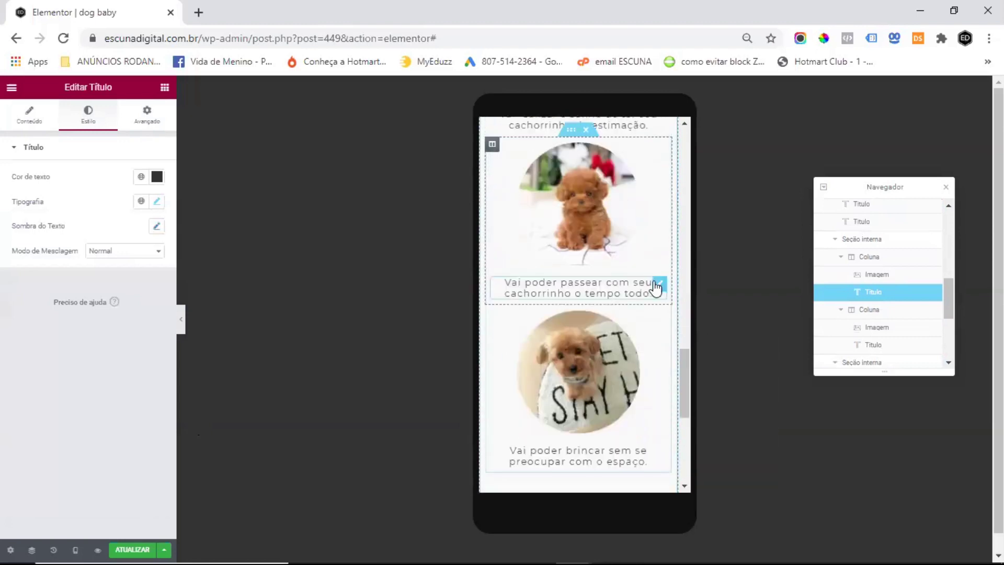
right_click(661, 288)
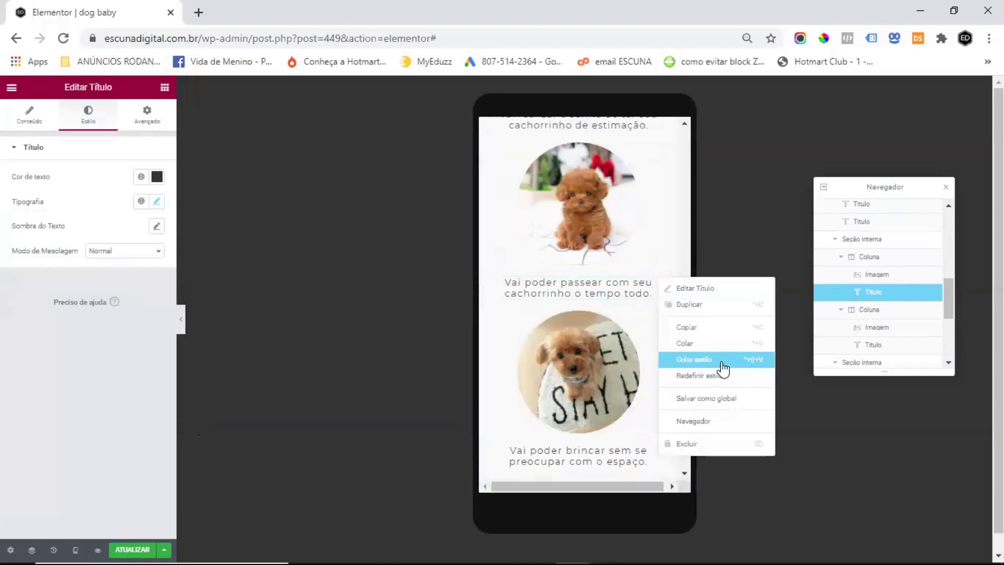
click(722, 359)
scroll(656, 311, down, 2)
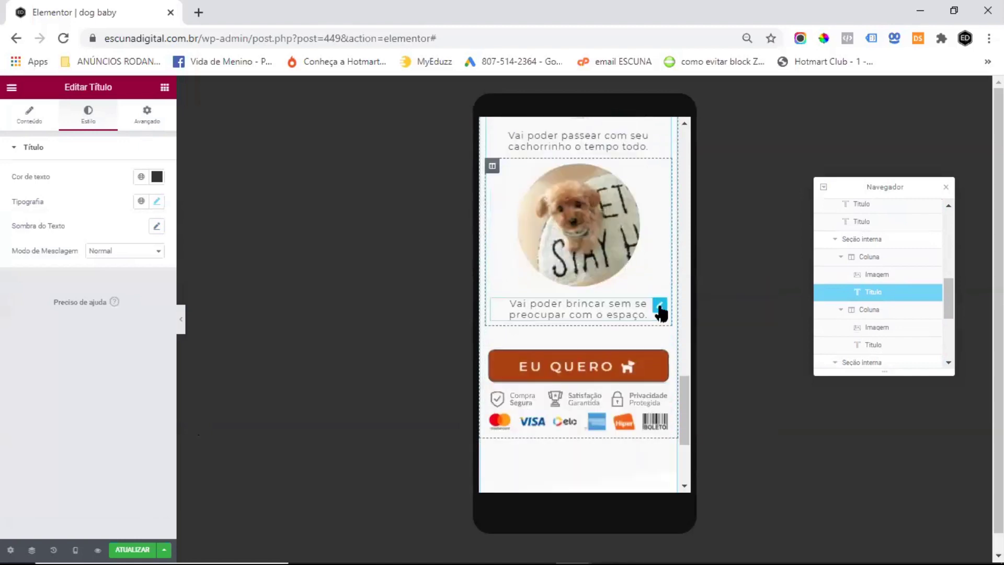
right_click(662, 317)
click(711, 389)
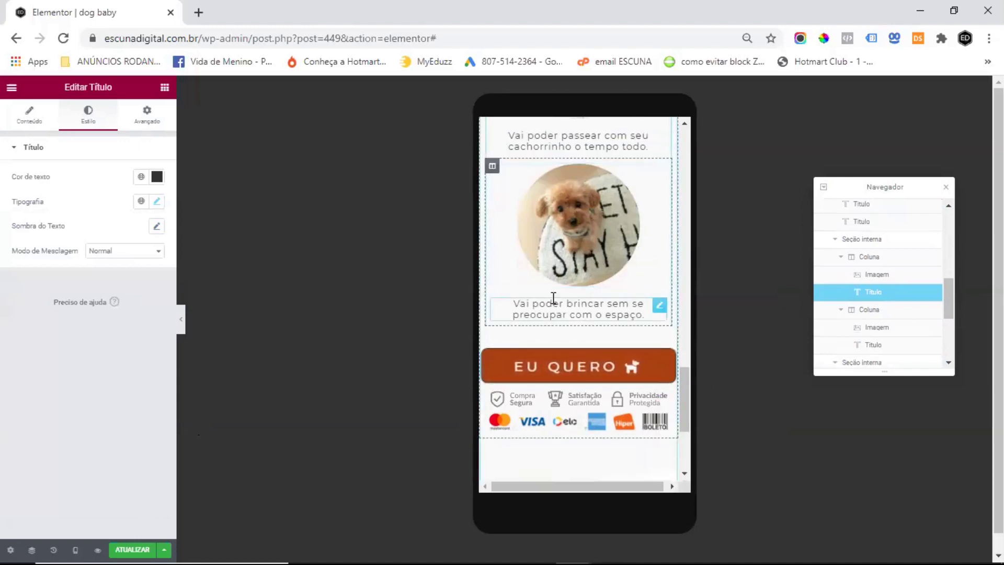
Step: Update the page and switch the preview back to Desktop
click(132, 549)
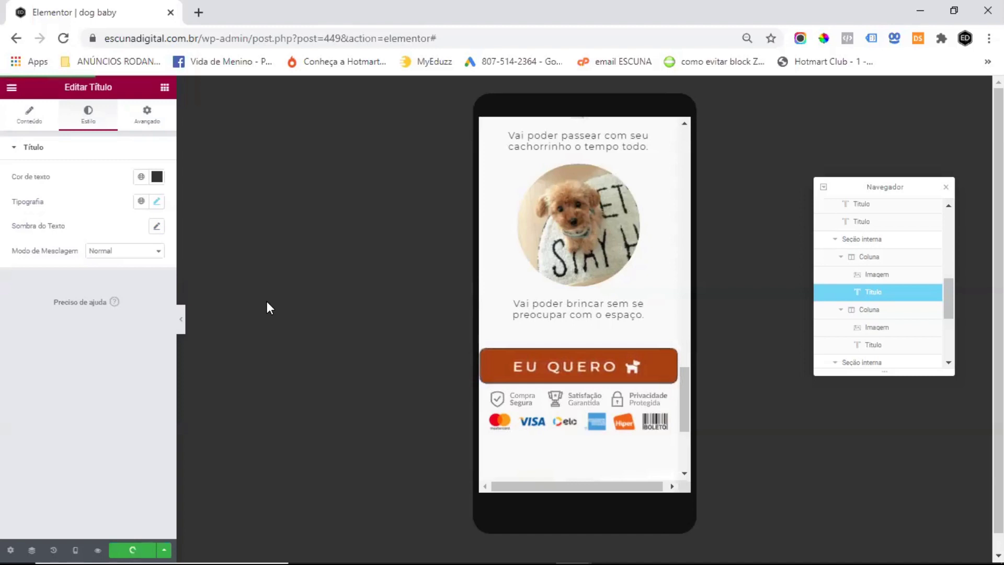
click(76, 549)
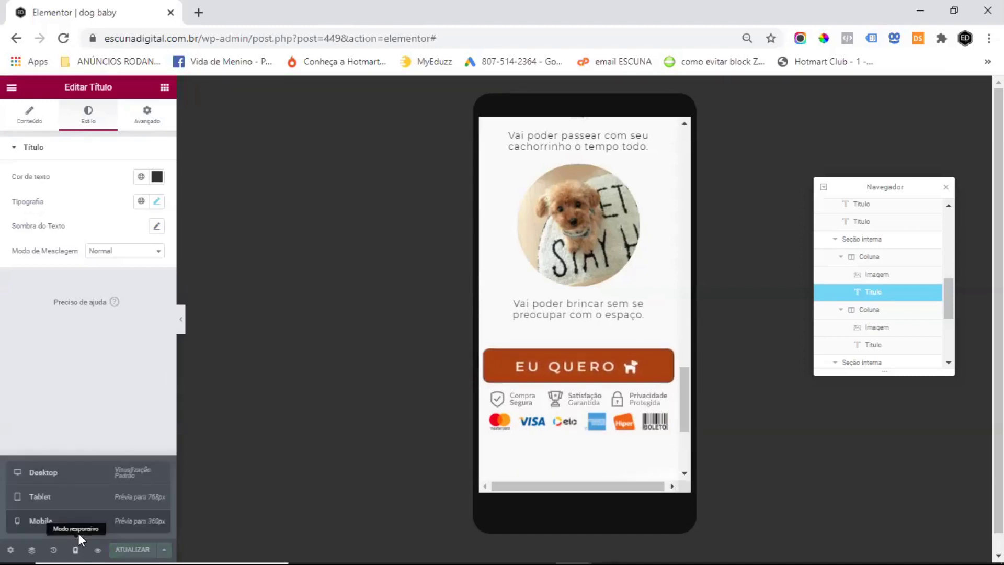
click(56, 473)
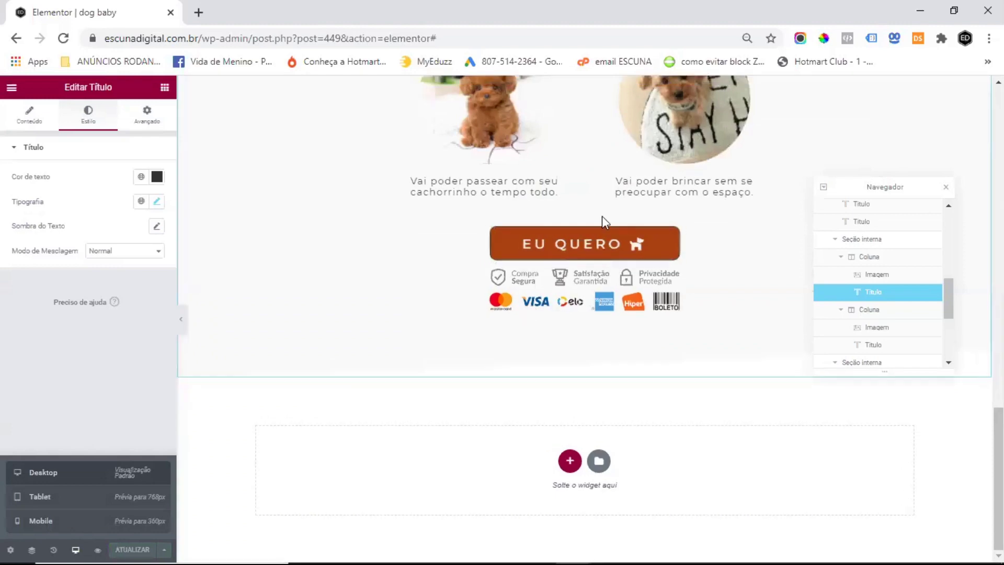
Step: Examine the desktop layout from the puppy basket image down through the "Seu filho vai amar" section to its payment methods image
scroll(620, 218, up, 5)
scroll(596, 166, down, 5)
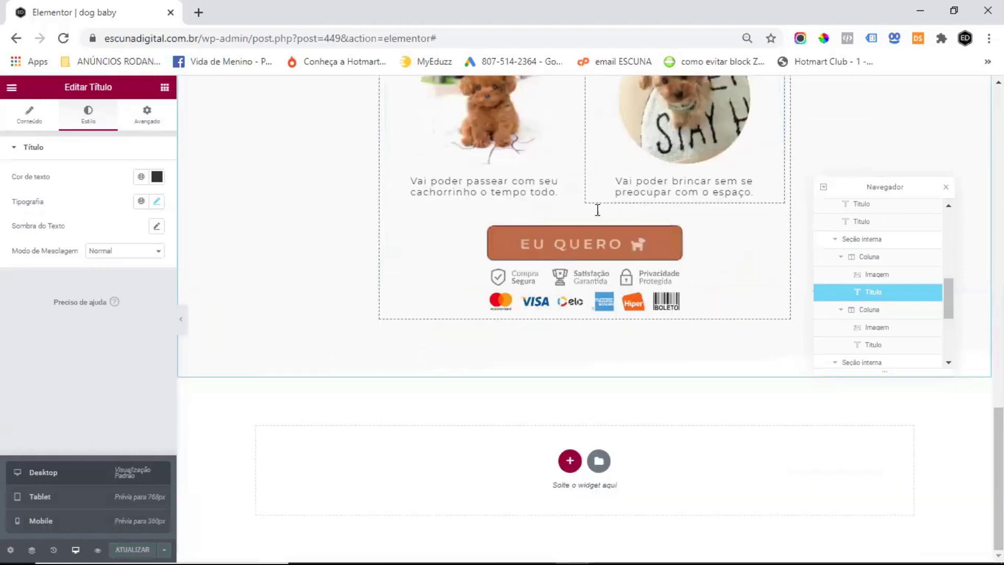
key(ctrl+v)
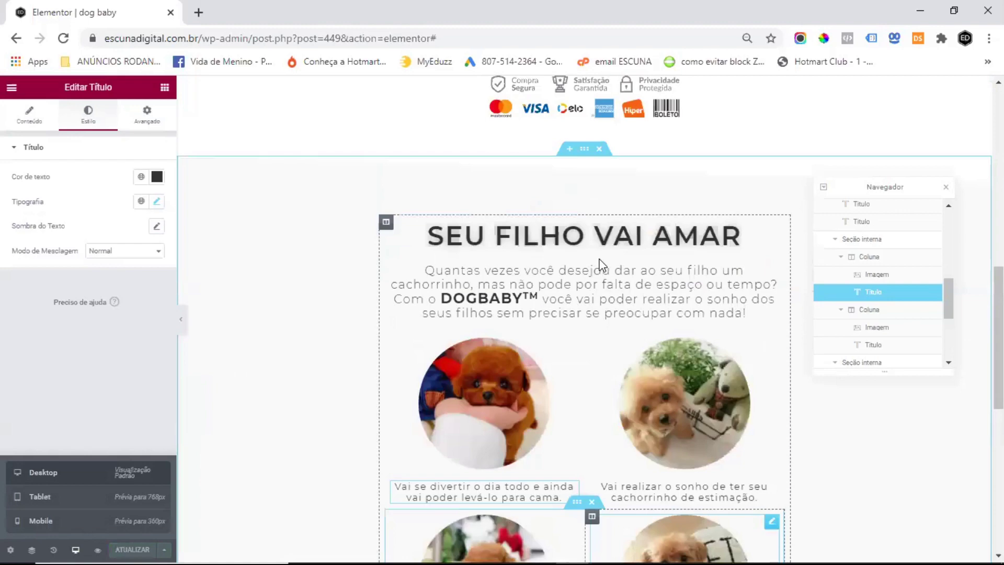
scroll(599, 259, up, 3)
scroll(599, 259, up, 5)
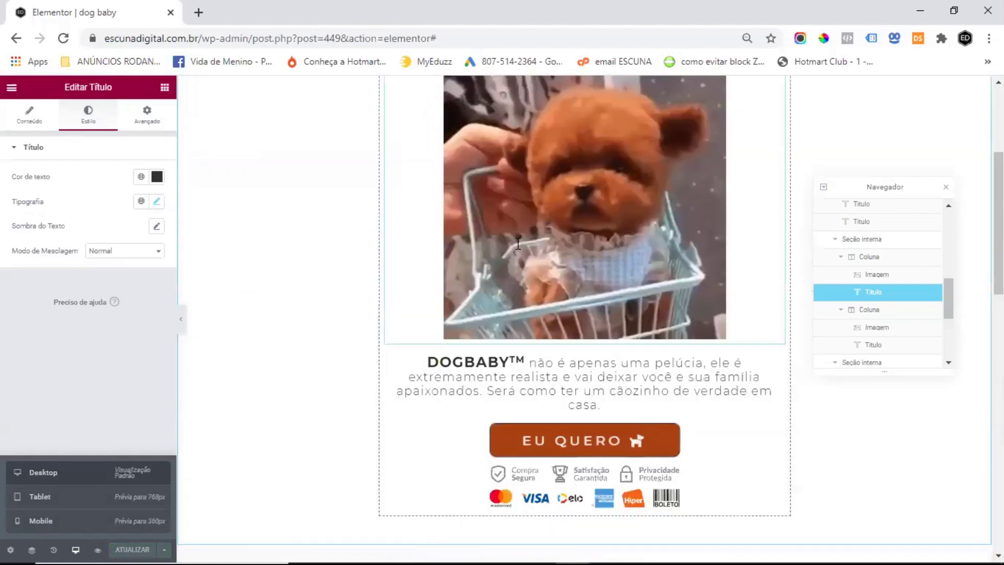
scroll(578, 342, down, 4)
scroll(613, 457, down, 10)
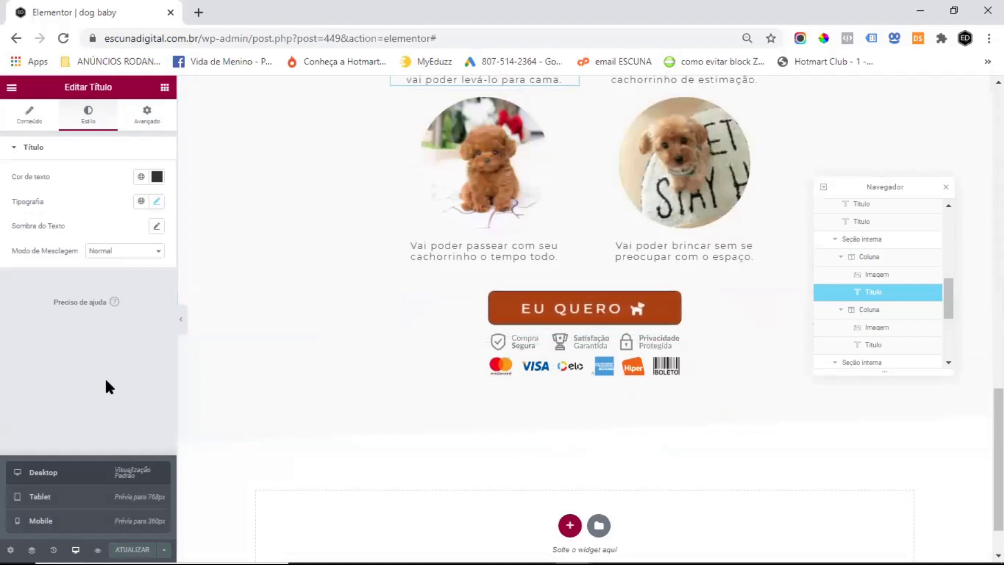
Step: Add a single-column section below the payment methods section and set its boxed content width to 700
click(76, 376)
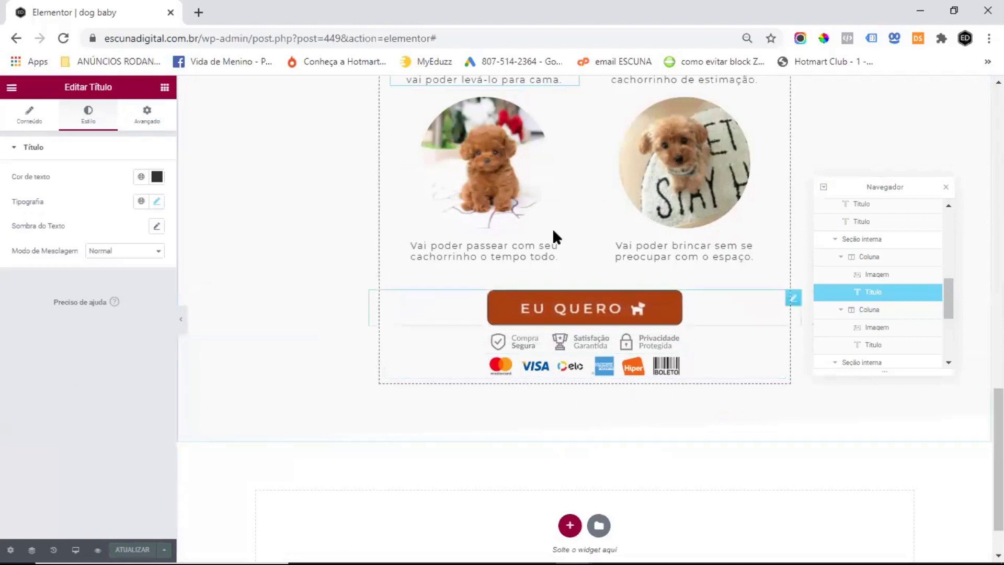
scroll(312, 270, down, 1)
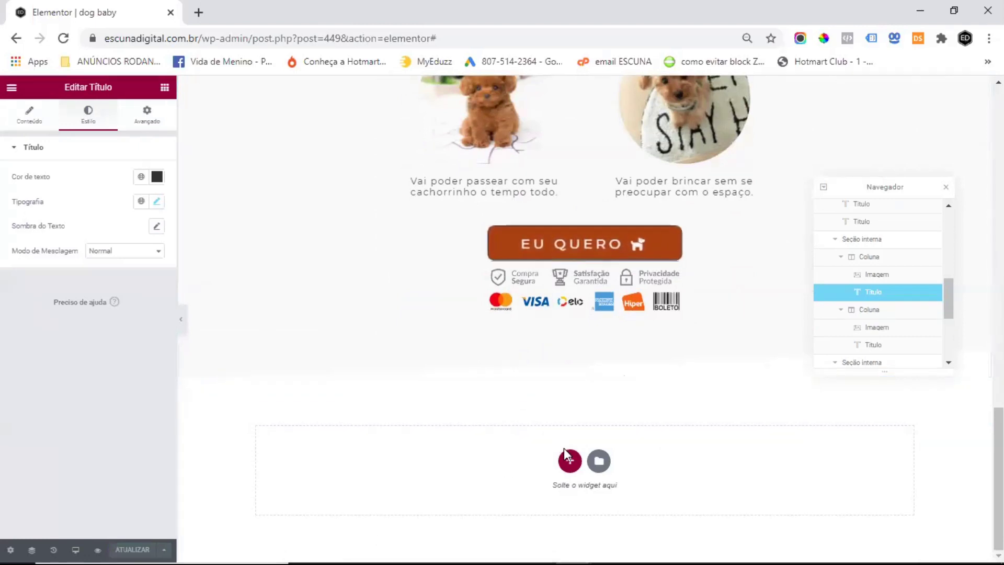
click(570, 462)
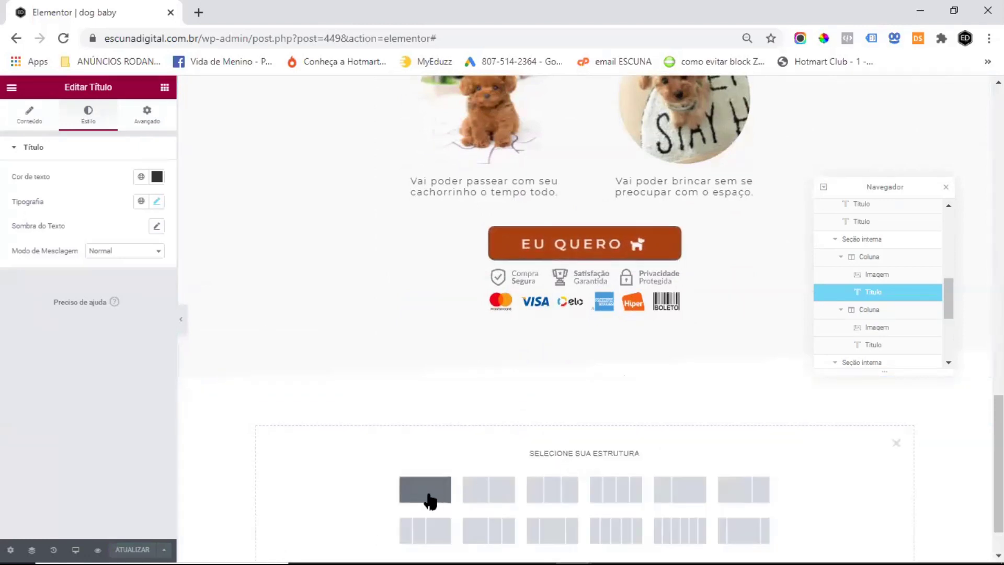
click(427, 497)
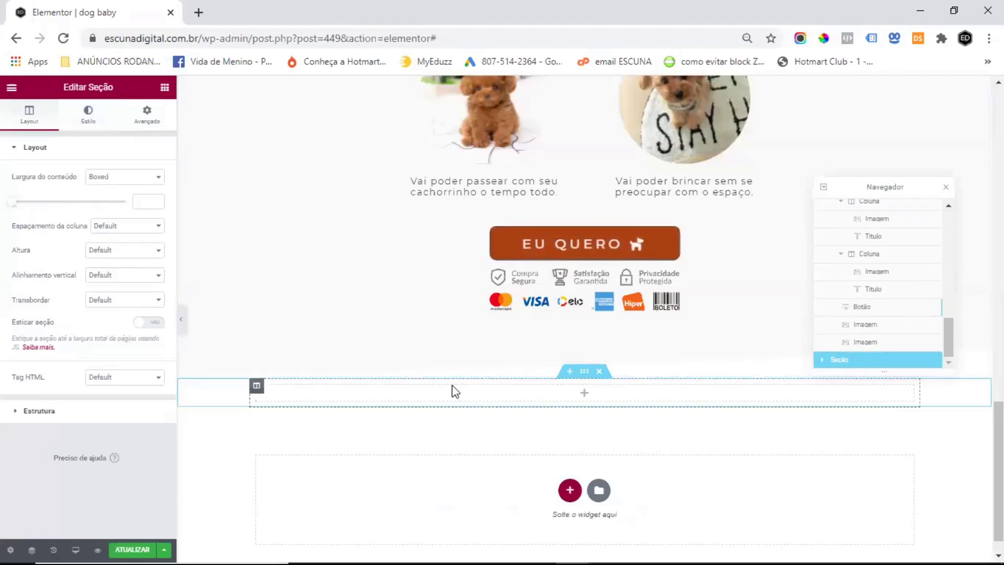
click(139, 199)
text(100)
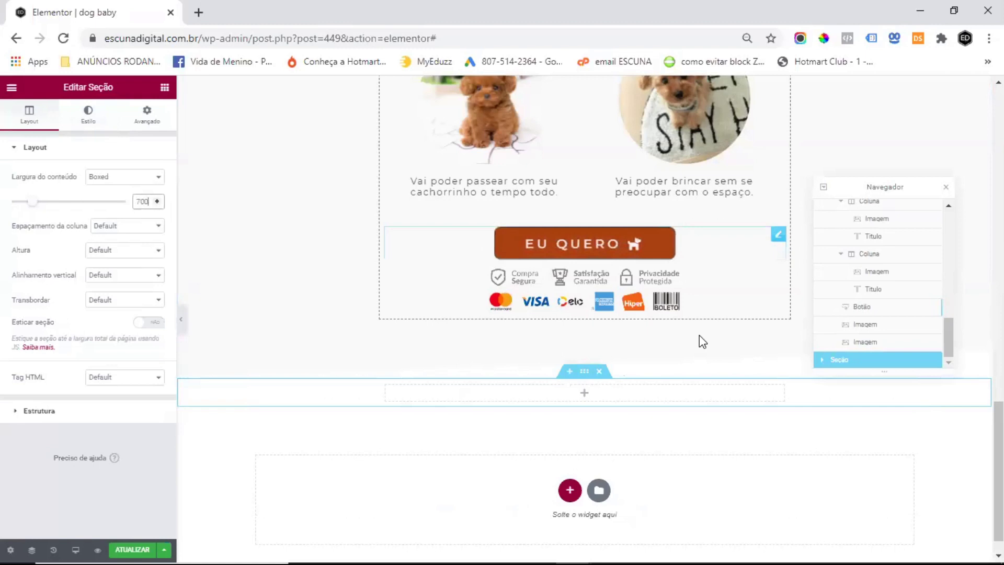
Step: Add a heading to the new section with the text "Veja o que fala"
click(165, 87)
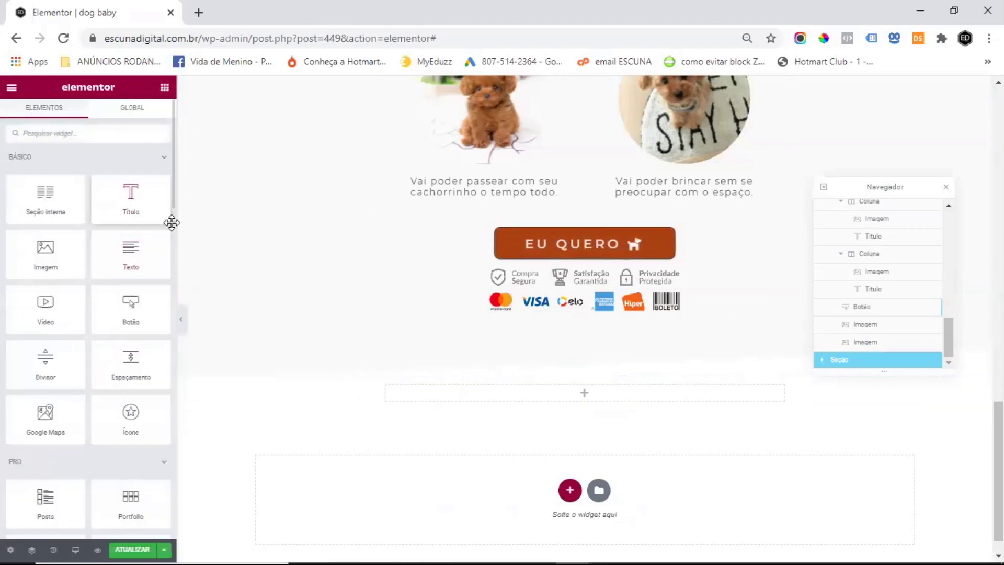
drag(172, 222, 585, 391)
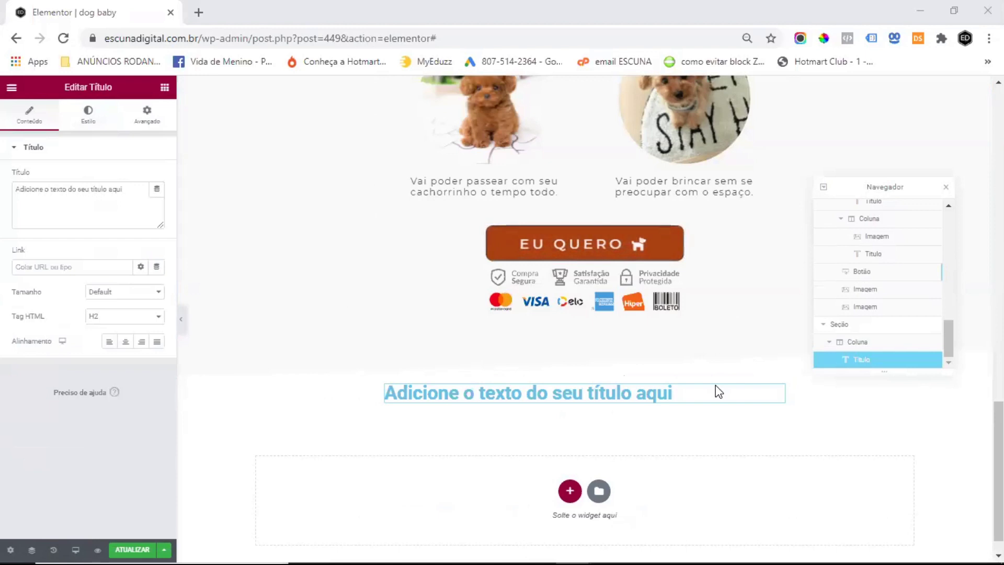
right_click(51, 188)
click(91, 240)
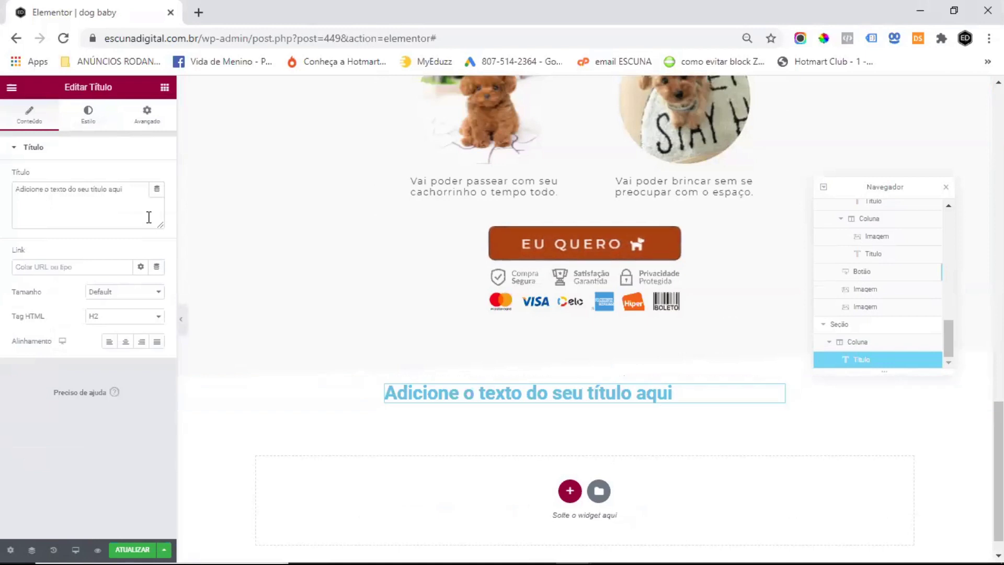
triple_click(140, 190)
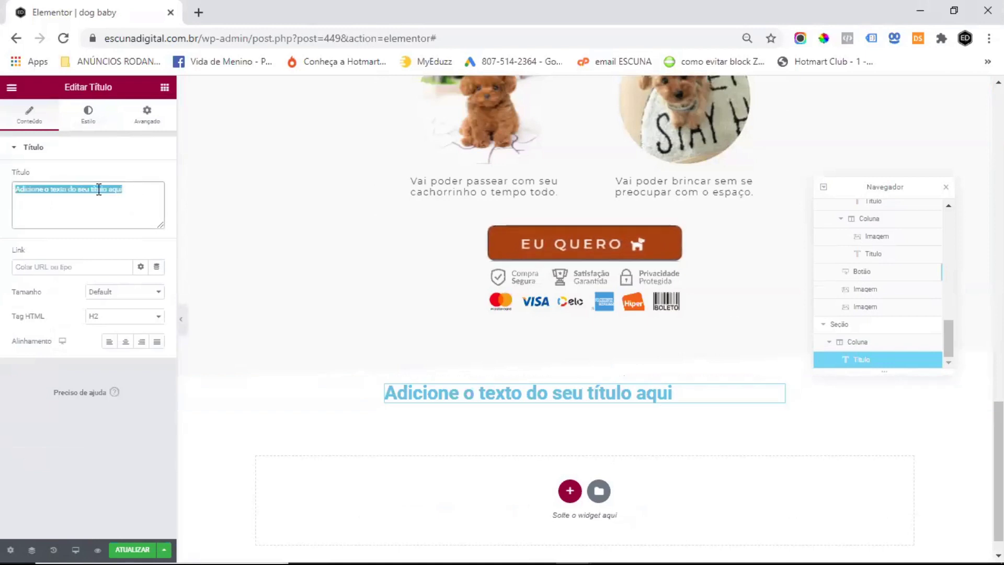
text(Veja o que fala)
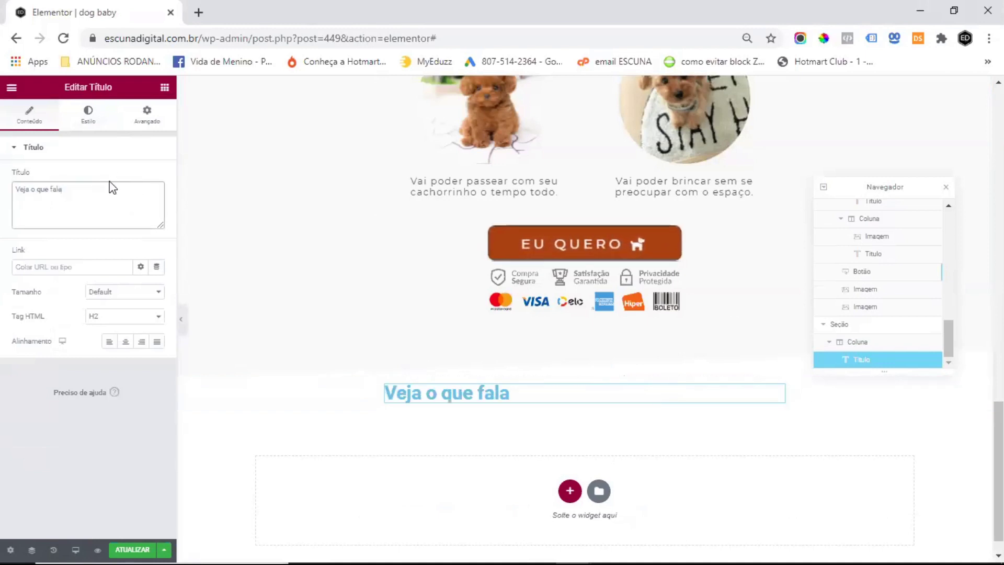
Step: Add a second heading below it with the text "Quem já tem o <b><big>DOGBABY</big><sup>TM</sup></b>"
click(164, 89)
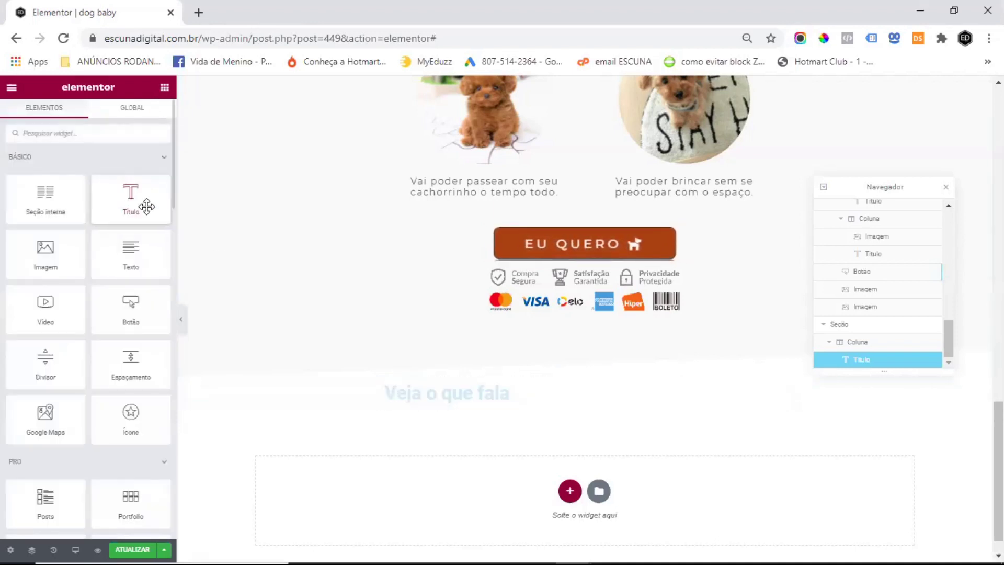
drag(147, 206, 484, 397)
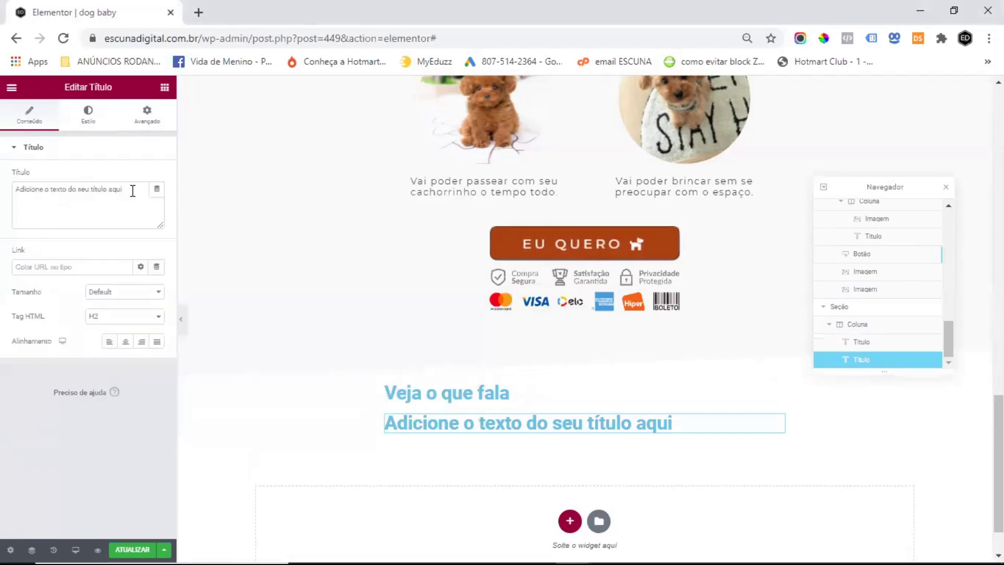
drag(132, 191, 6, 191)
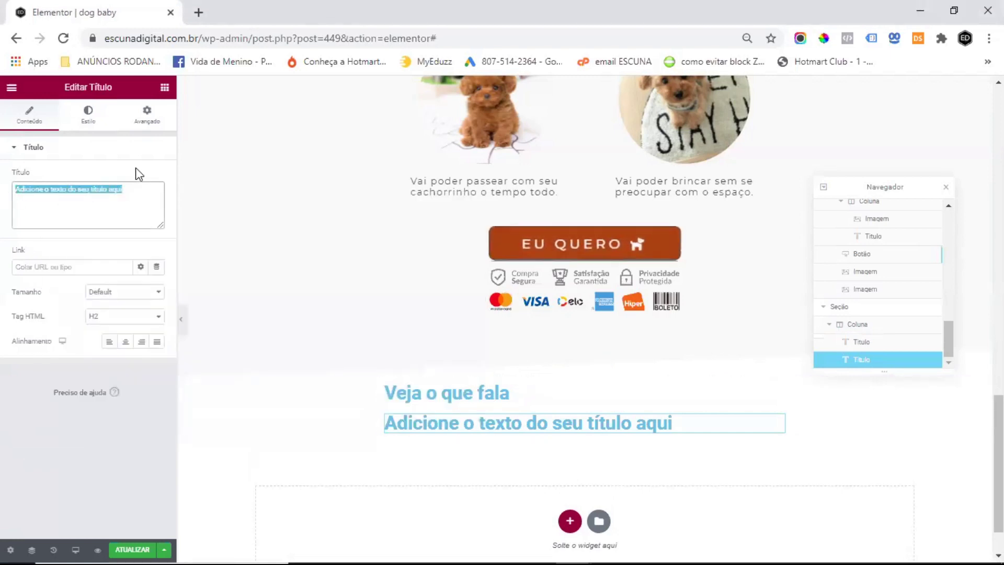
text(Quem já tem o <b><big>DOGBABY</big><sup>TM</sup></b>)
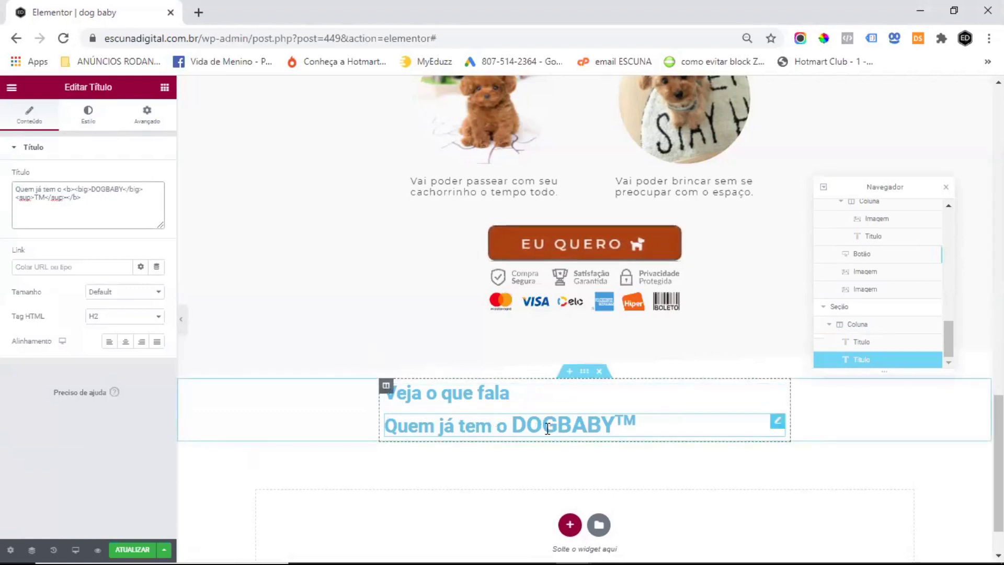
Step: Paste the page's light centred heading style onto "Veja o que fala" and the bold uppercase style onto "Quem já tem o DOGBABY"
click(778, 393)
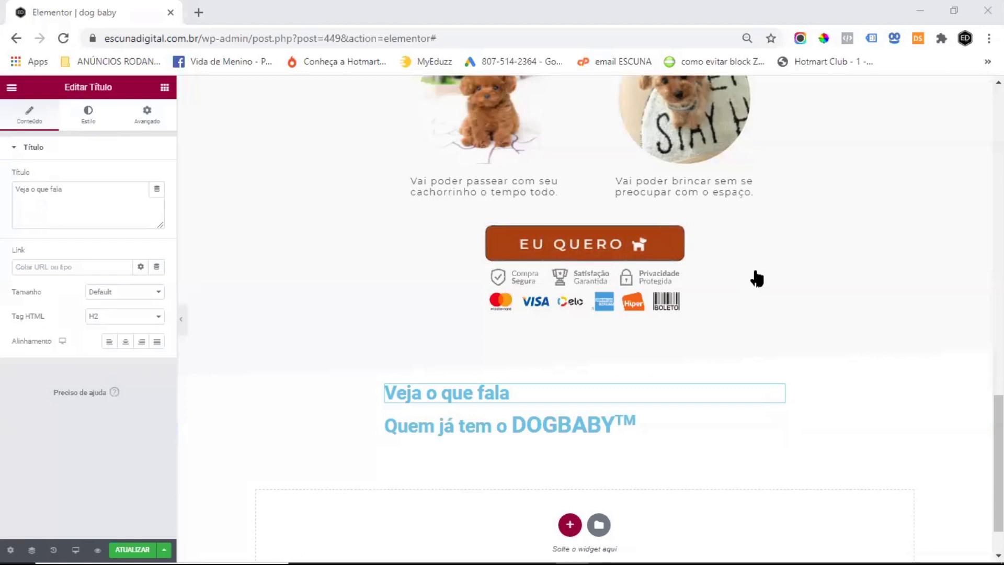
right_click(778, 393)
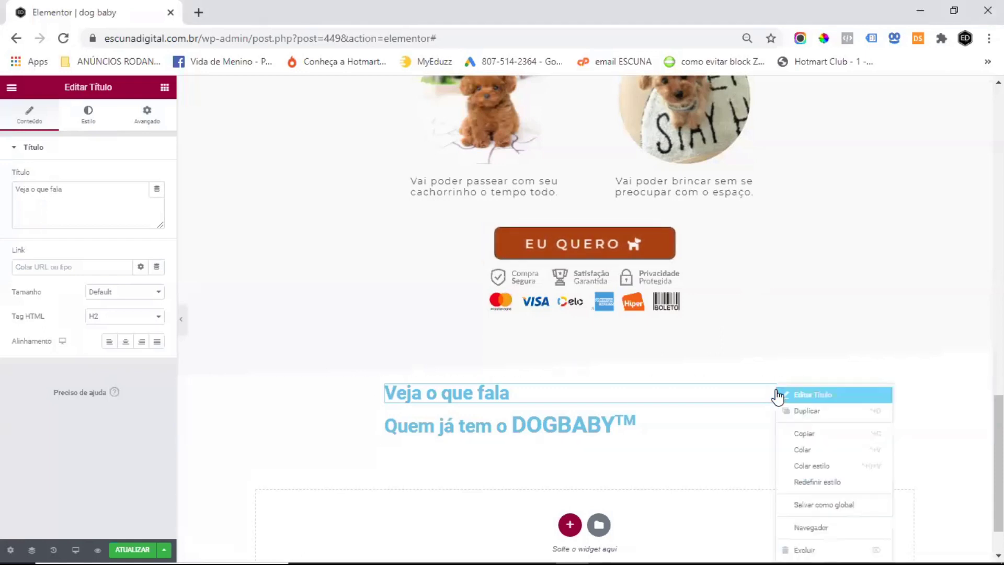
click(831, 466)
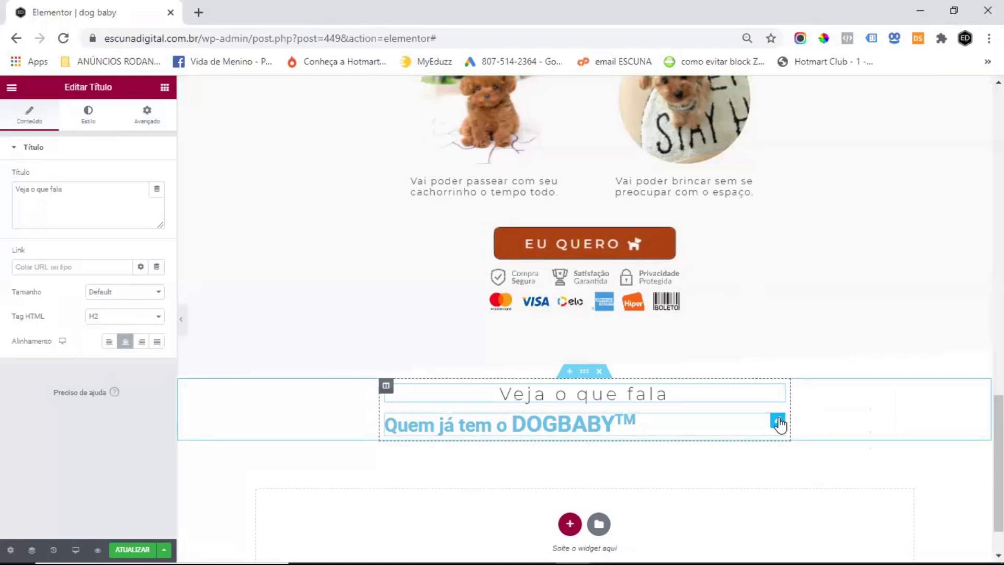
right_click(780, 422)
click(844, 472)
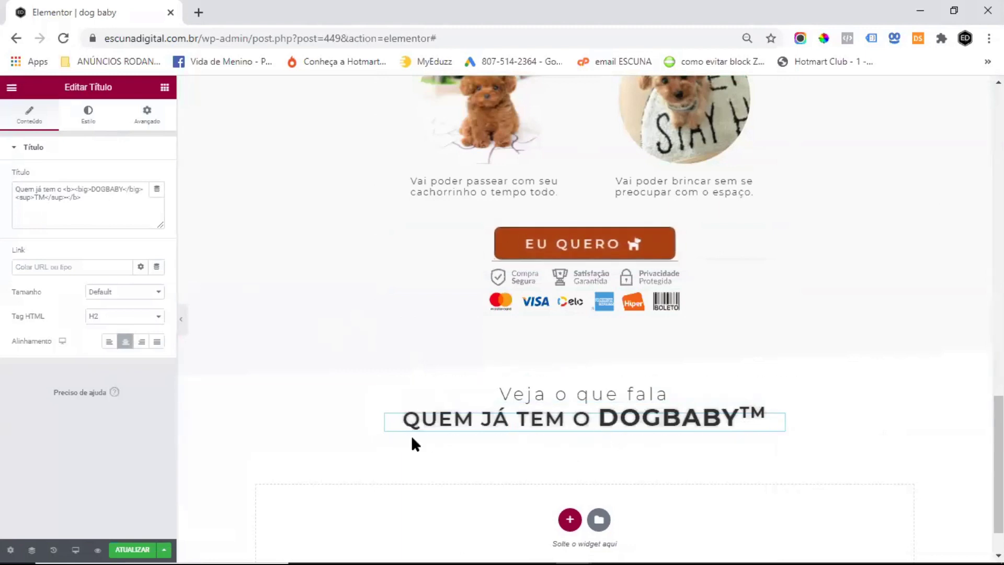
Step: Find the Classificação widget and place it below the "Quem já tem o DOGBABY" heading
click(165, 87)
click(51, 135)
text(cla)
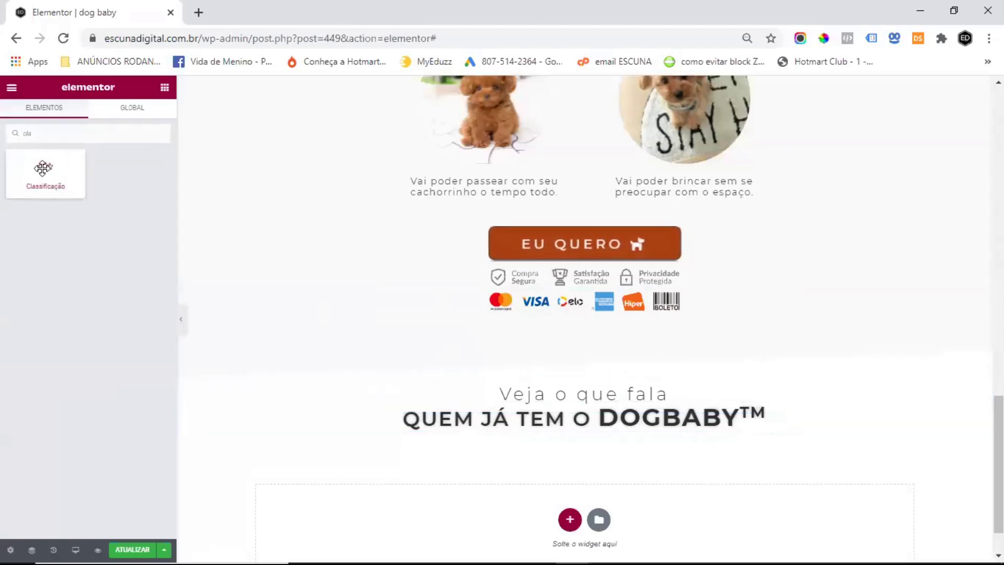
drag(43, 167, 585, 437)
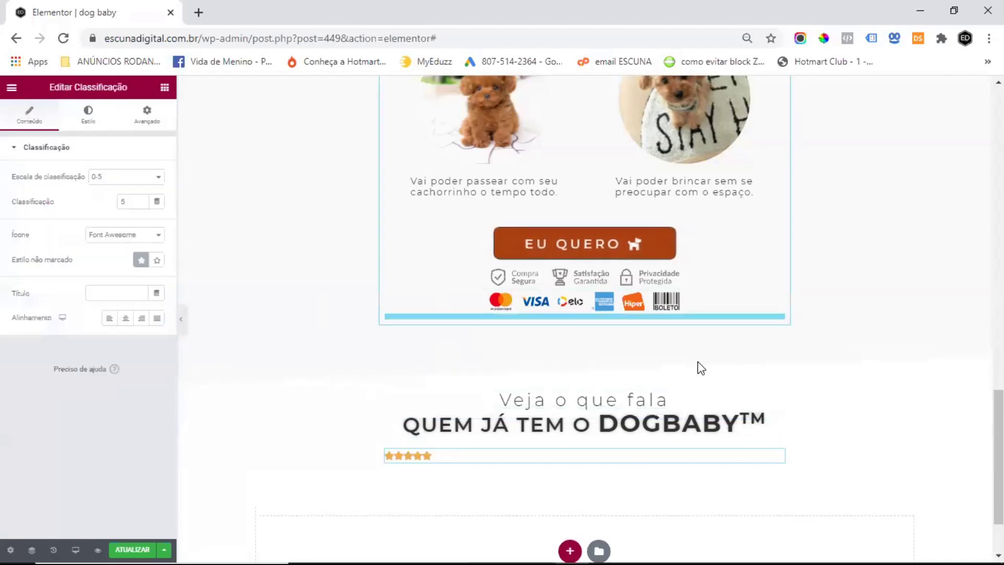
Step: Set the star rating to 4.8, title it "8.568 AVALIAÇÕES - Nota Média 4.8 de 5.0", and centre it
double_click(132, 202)
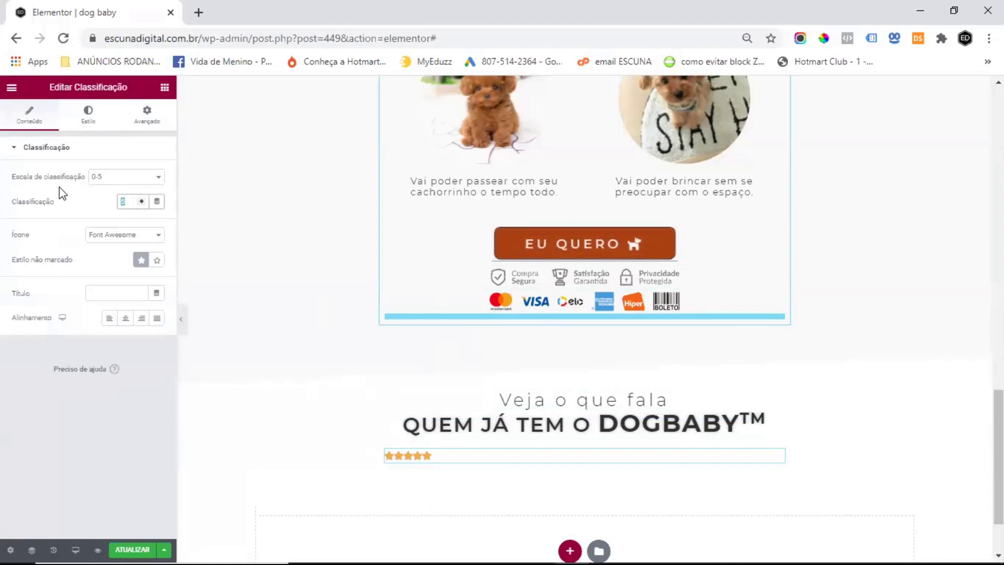
click(83, 199)
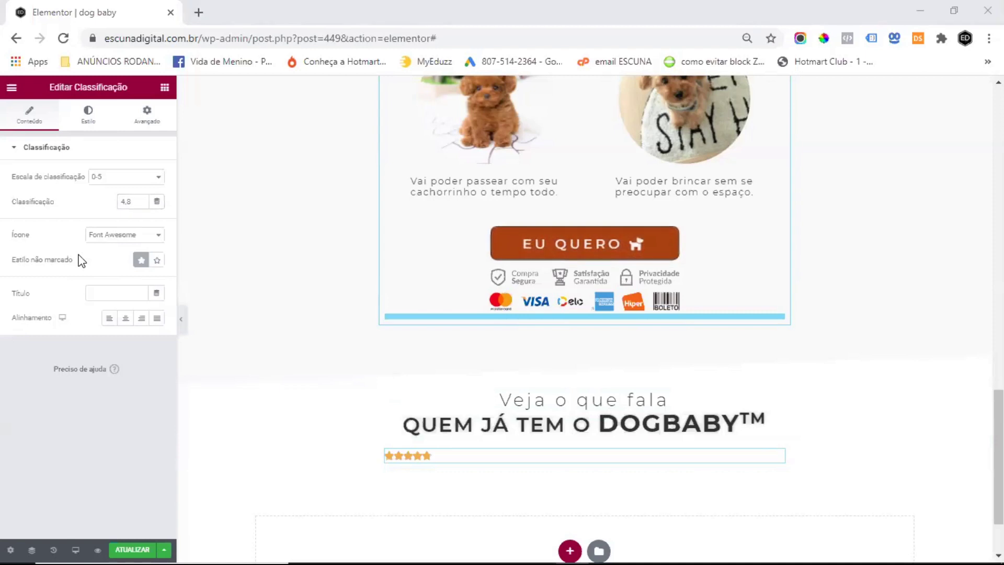
text(8.568 AVALIAÇÕES - Nota Média 4.8 de 5.0)
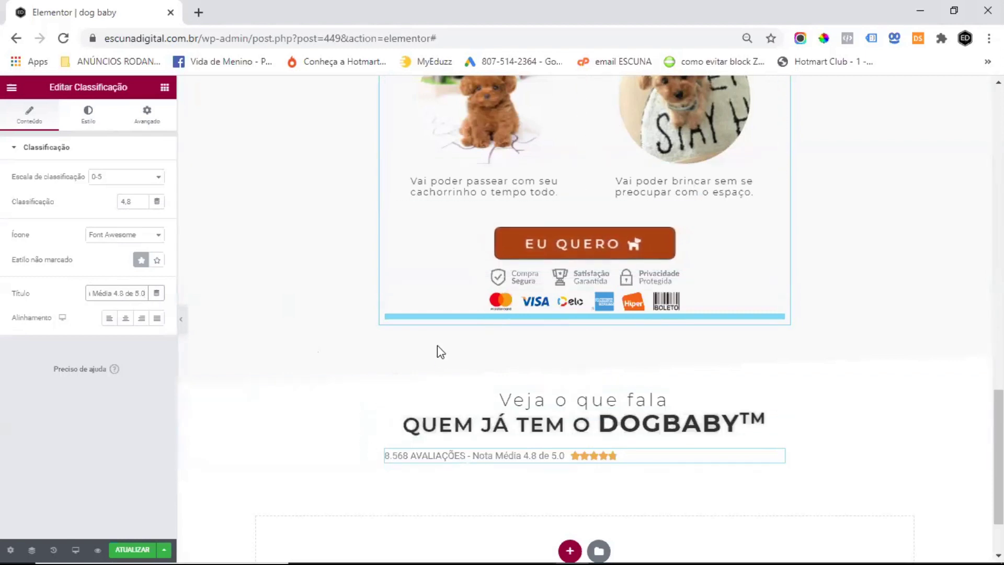
click(125, 321)
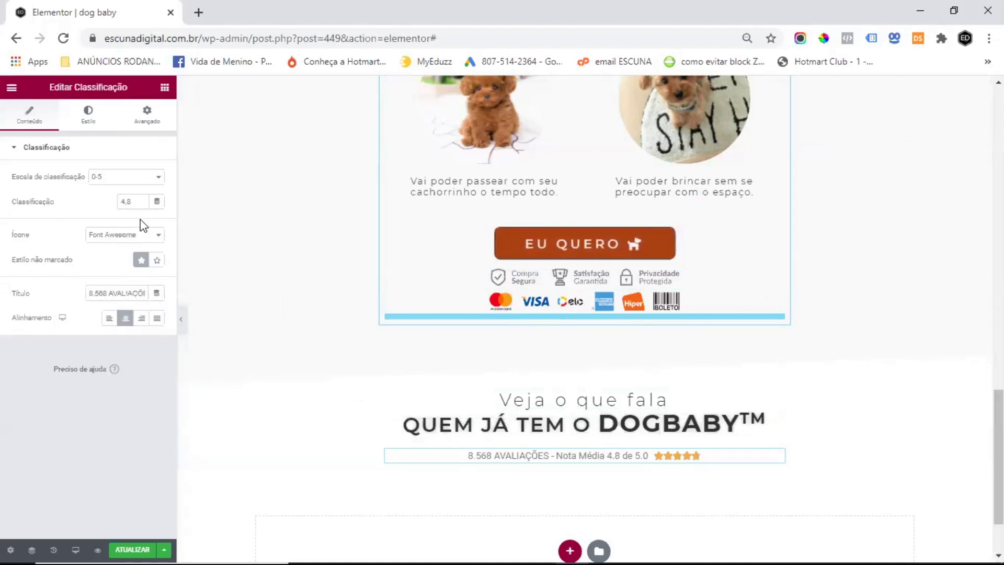
Step: Set the rating title's text colour to #313131
click(88, 116)
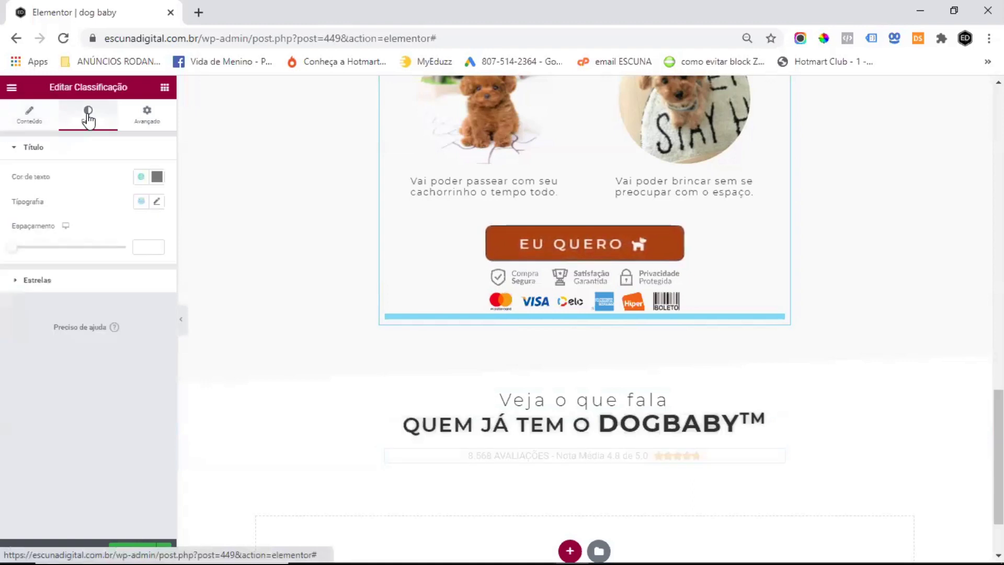
click(157, 177)
text(#31)
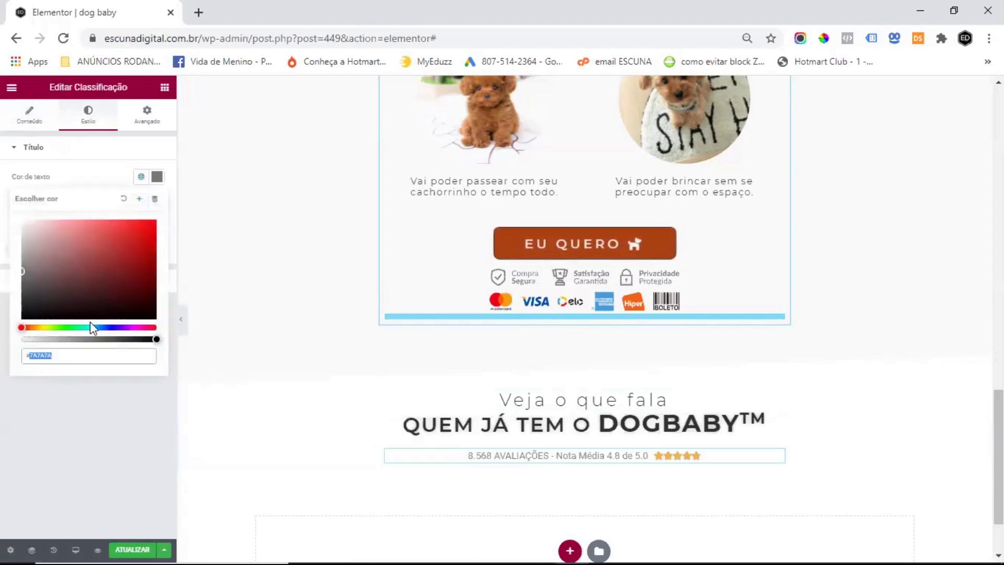
text(3131)
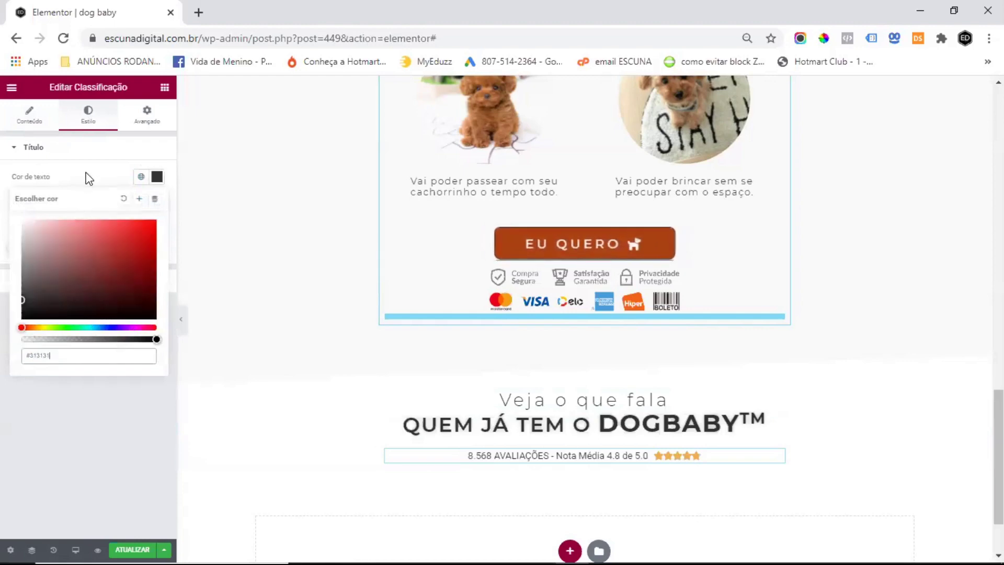
click(89, 179)
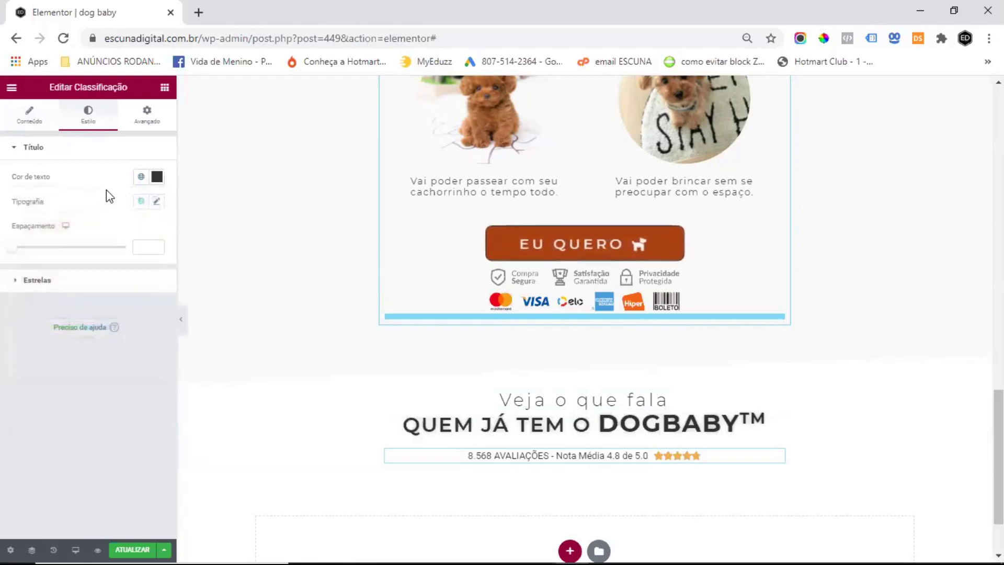
Step: Set the rating title's typography to Montserrat, weight 300, with letter spacing 2
click(157, 202)
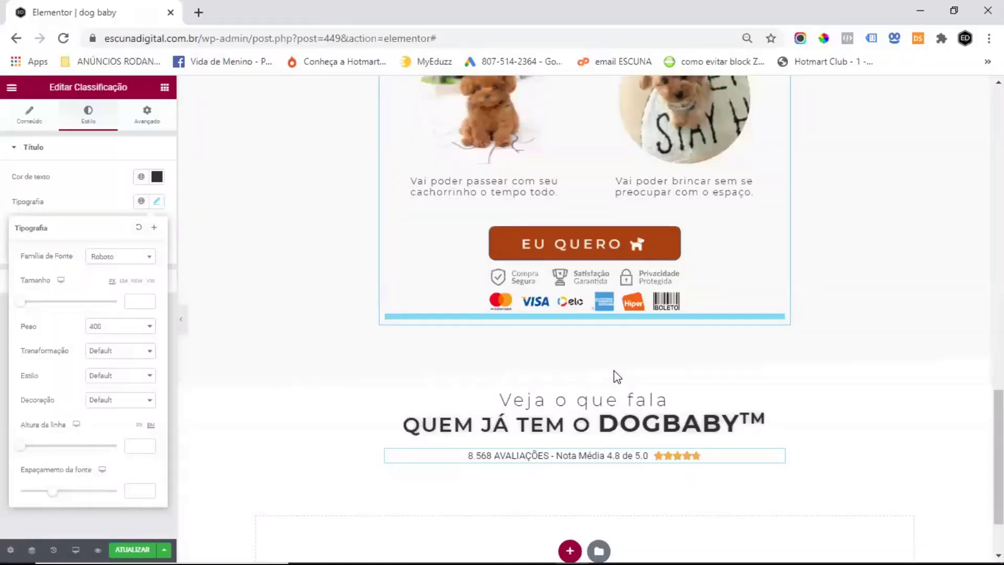
click(116, 261)
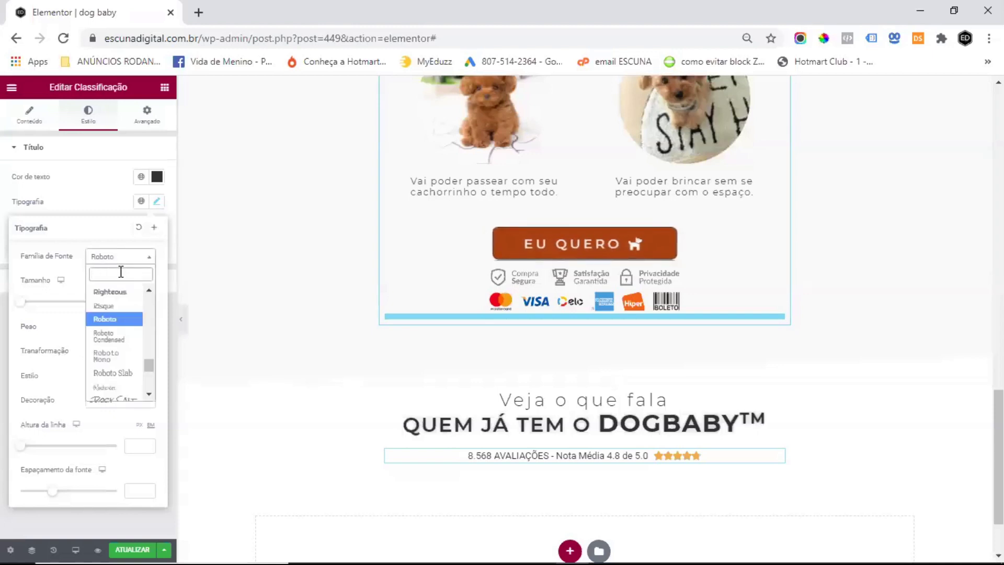
text(mont)
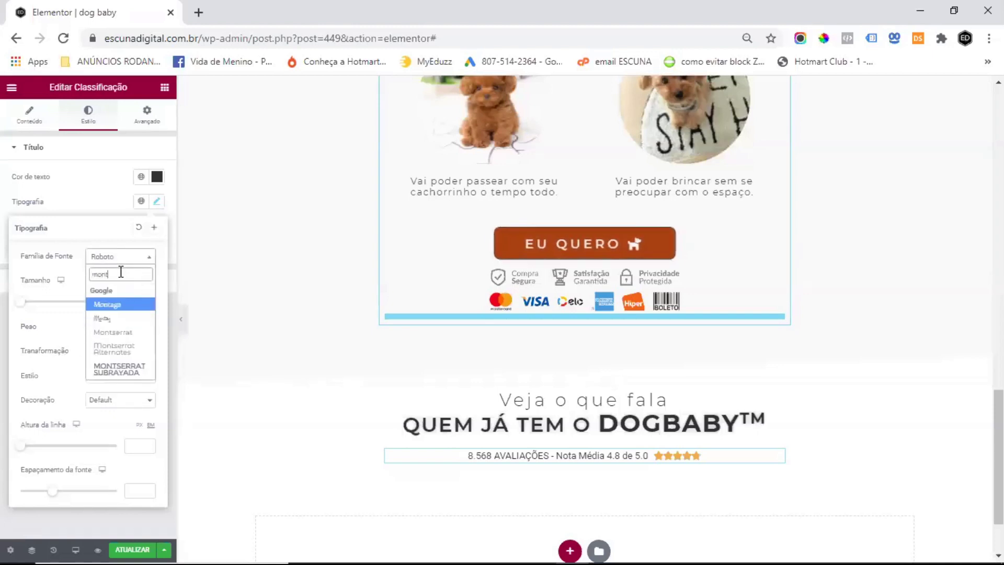
click(132, 333)
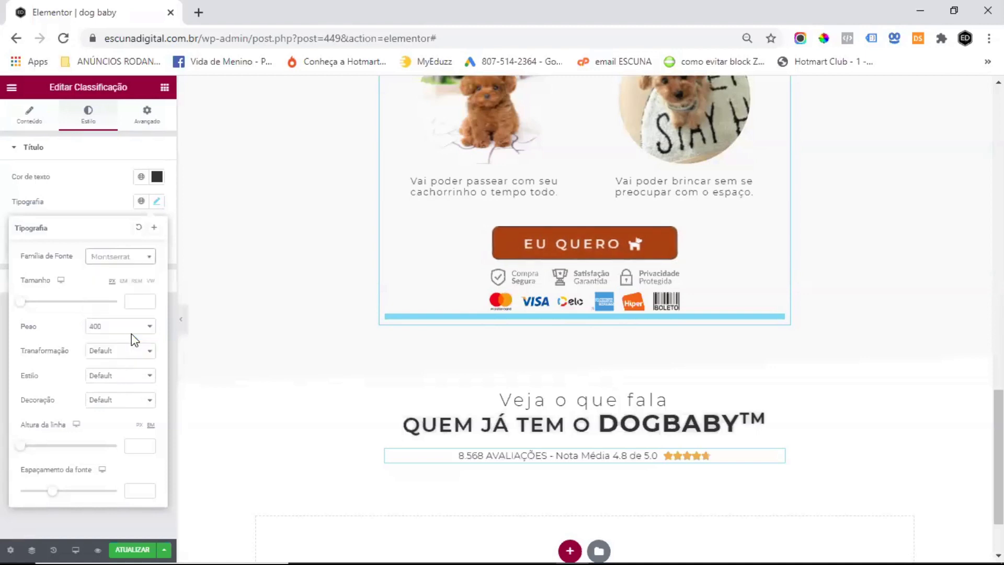
click(117, 328)
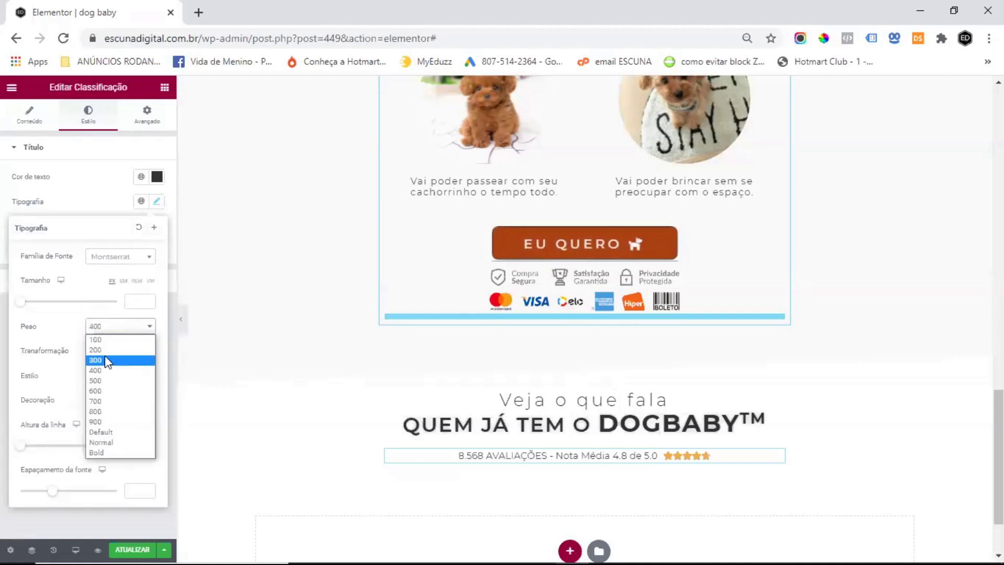
click(105, 360)
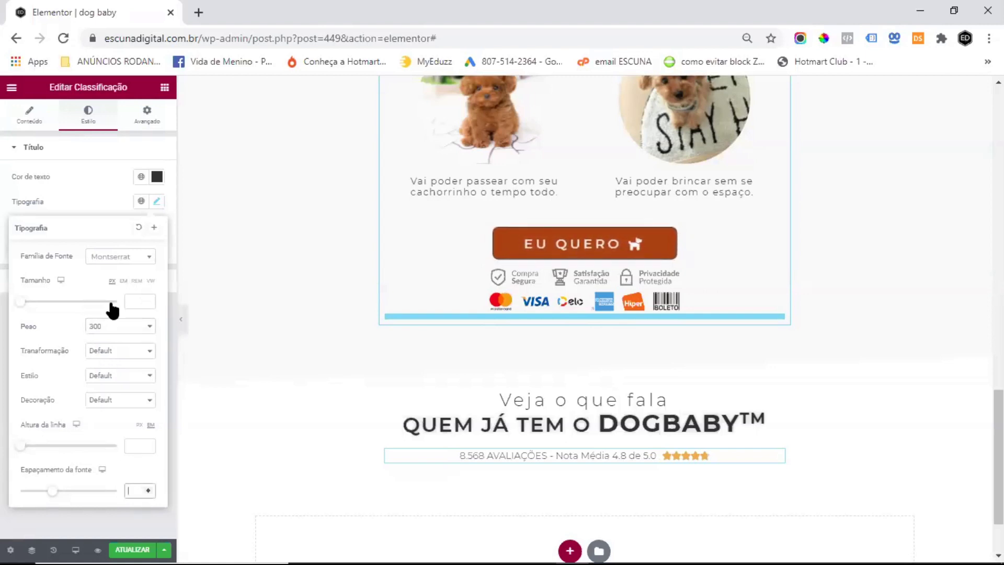
text(2)
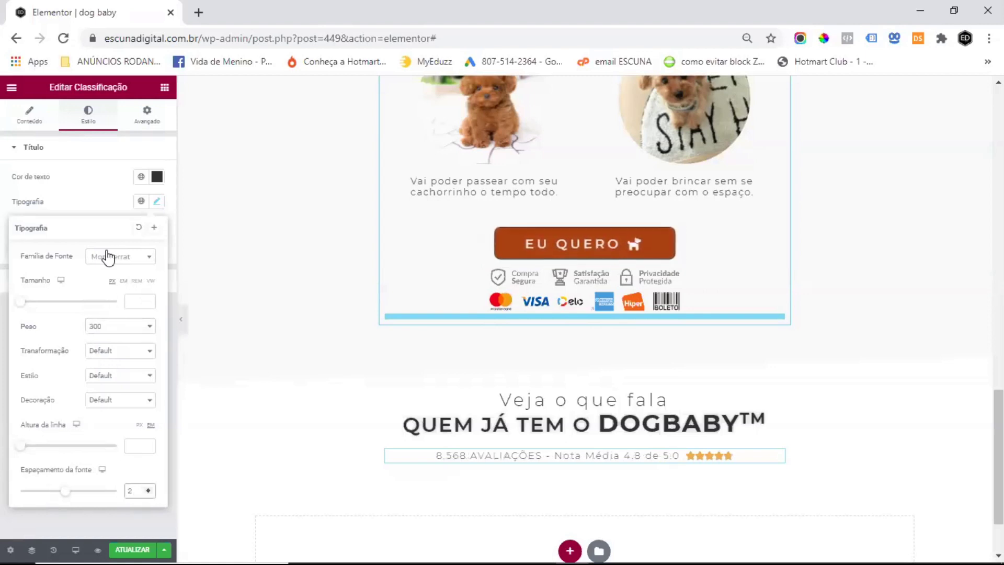
Step: Enlarge the rating title's font slightly and set the rating widget's top margin to -20 with the other margins at 0
drag(22, 308, 29, 309)
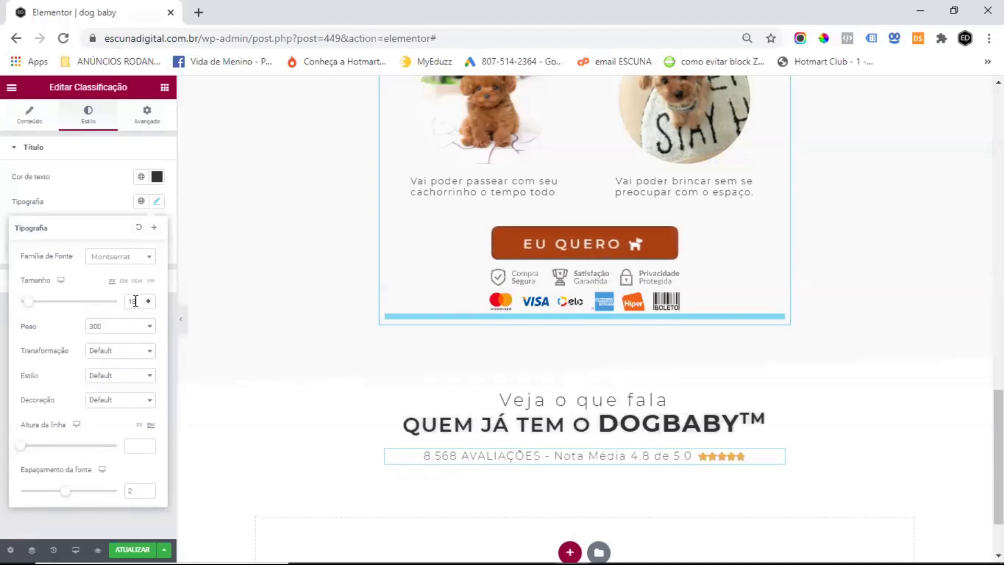
click(92, 199)
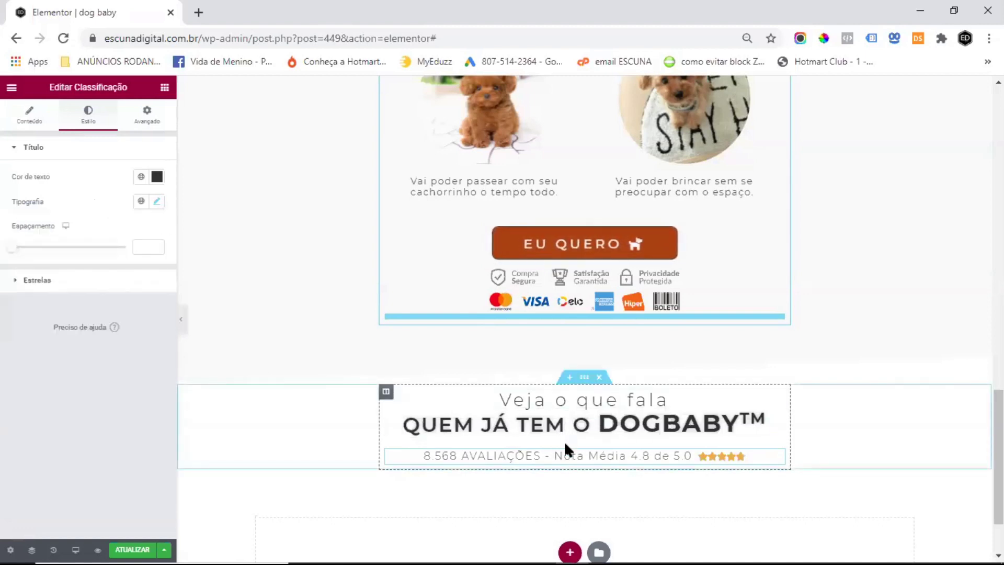
click(148, 112)
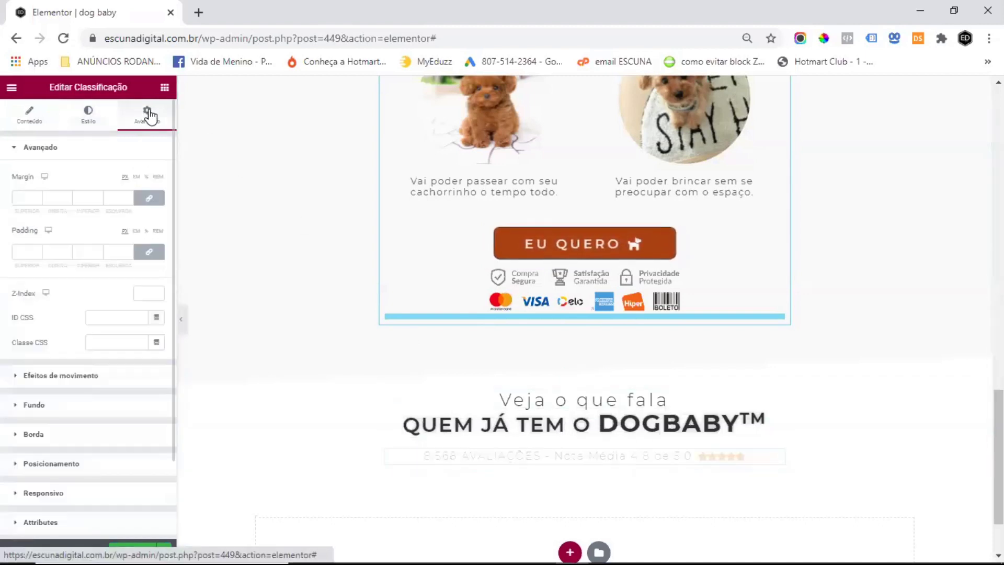
click(149, 198)
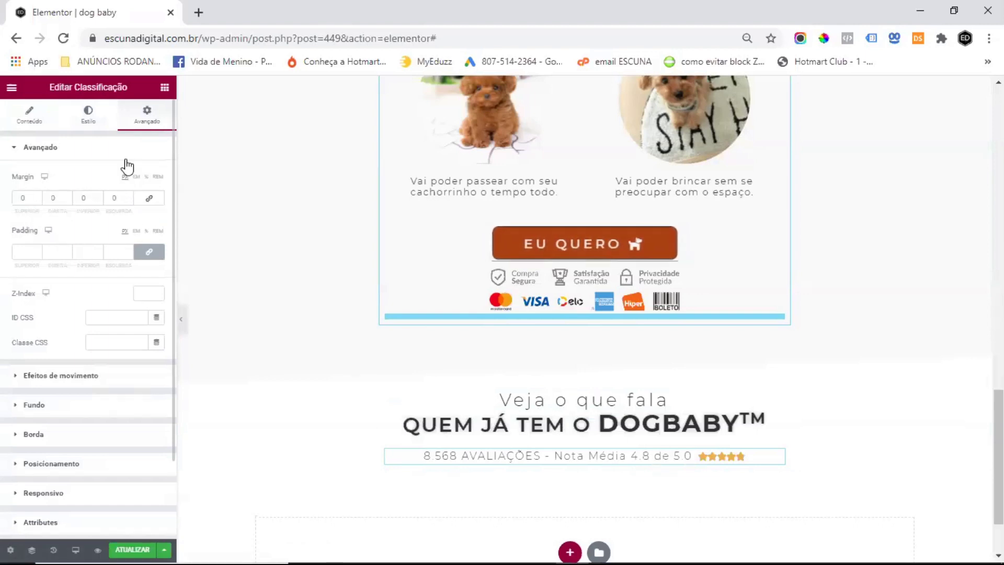
click(37, 200)
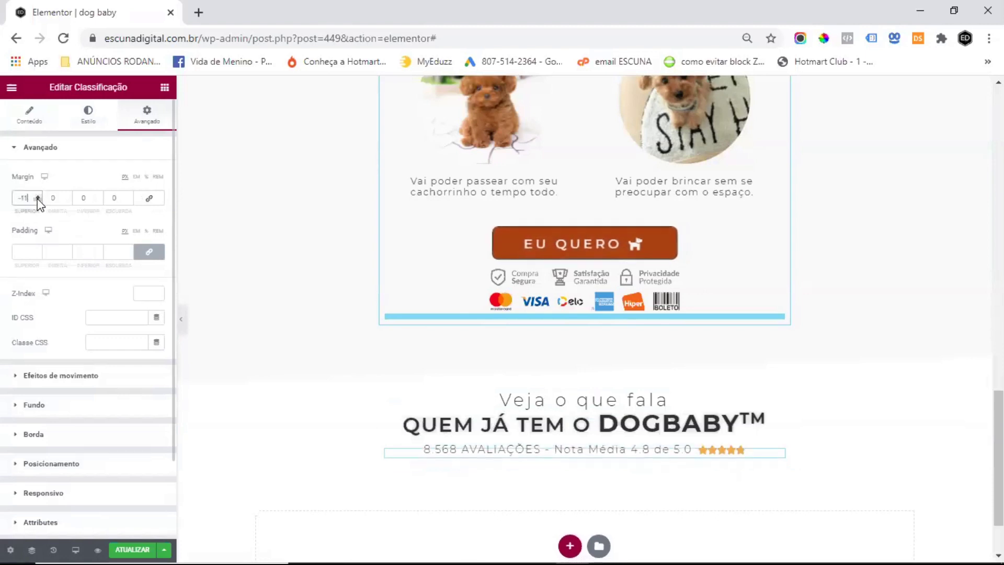
click(37, 201)
click(37, 201)
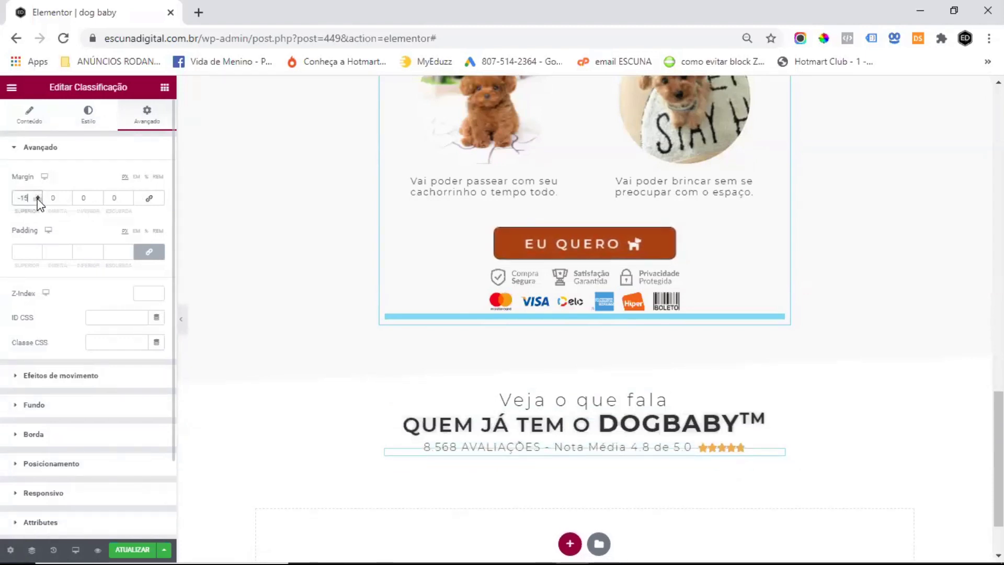
click(38, 200)
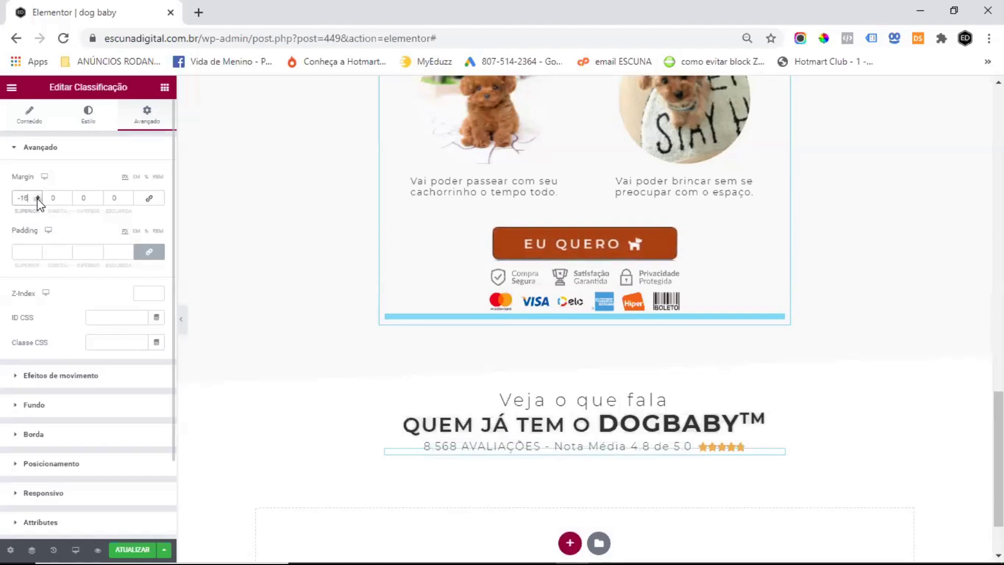
click(38, 201)
click(37, 200)
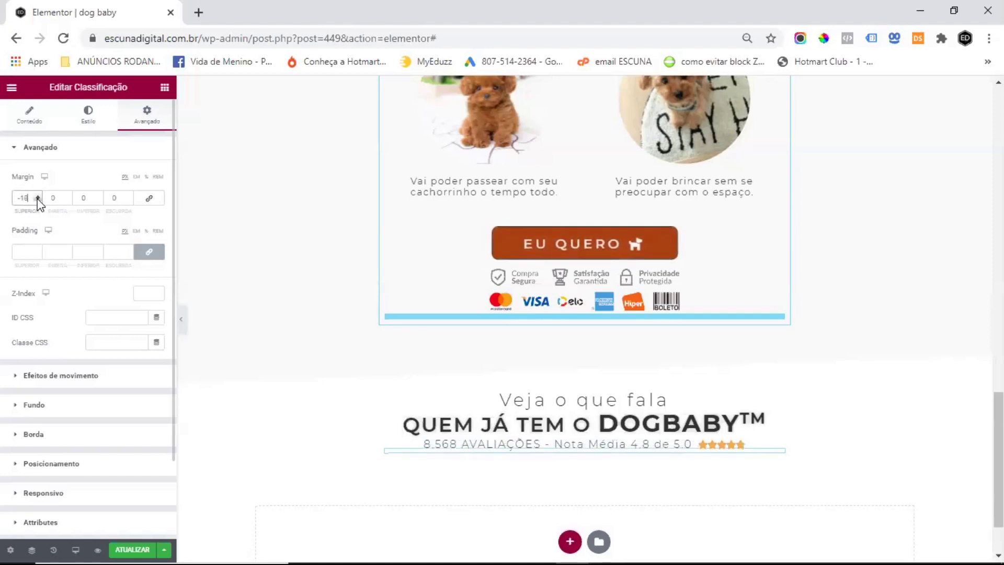
click(36, 198)
click(36, 197)
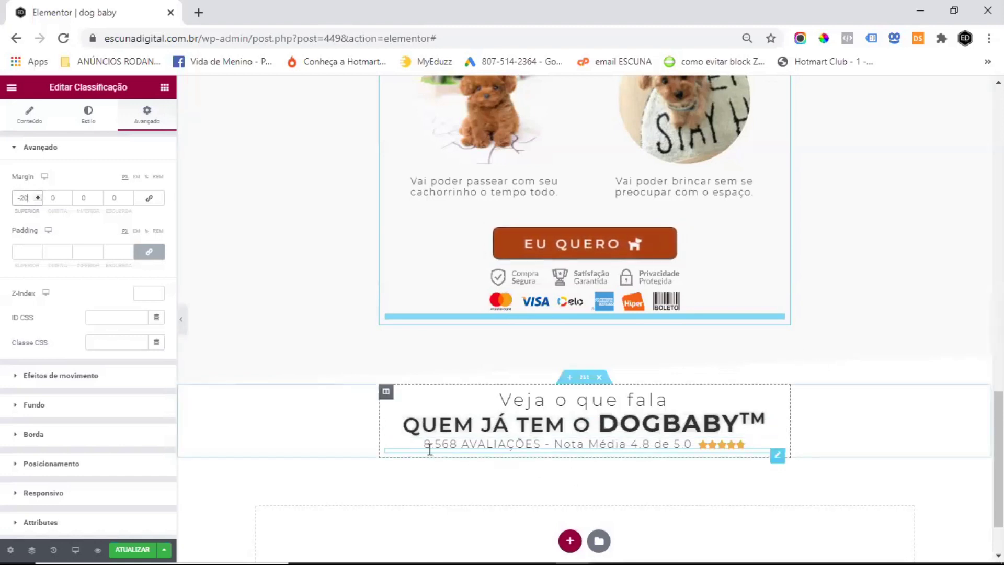
Step: Find the Reviews widget and place it directly below the star rating
scroll(430, 450, down, 2)
click(165, 88)
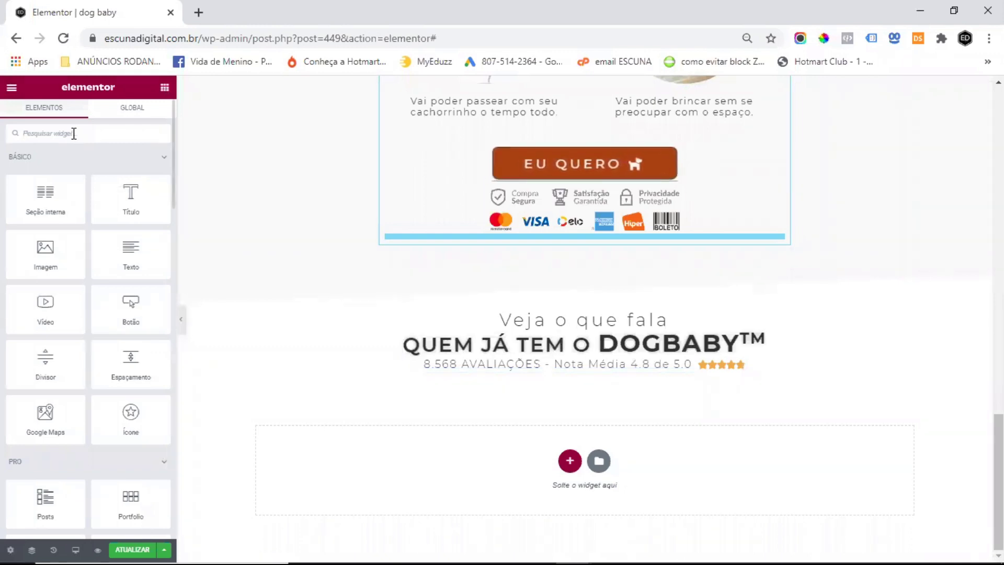
text(re)
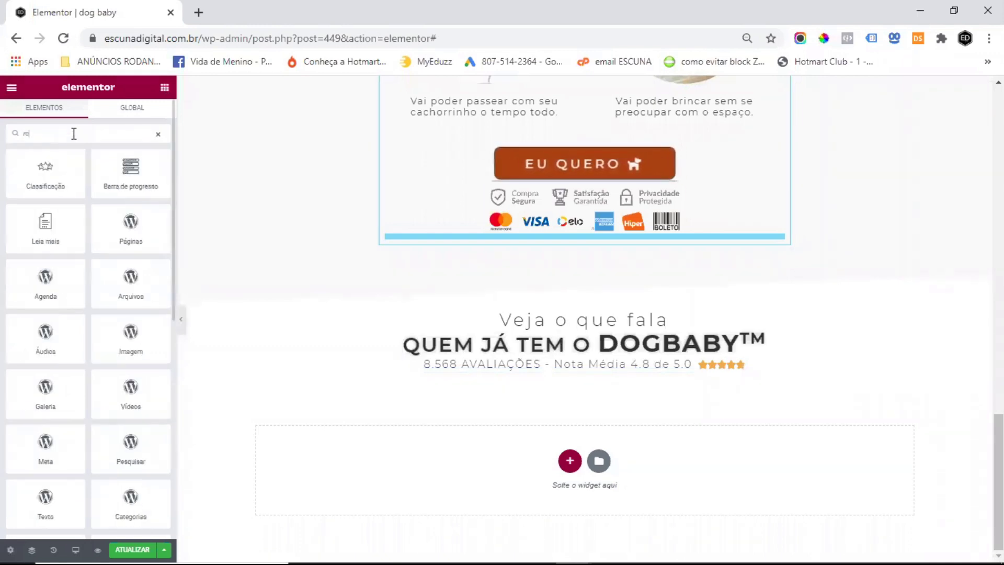
text(v)
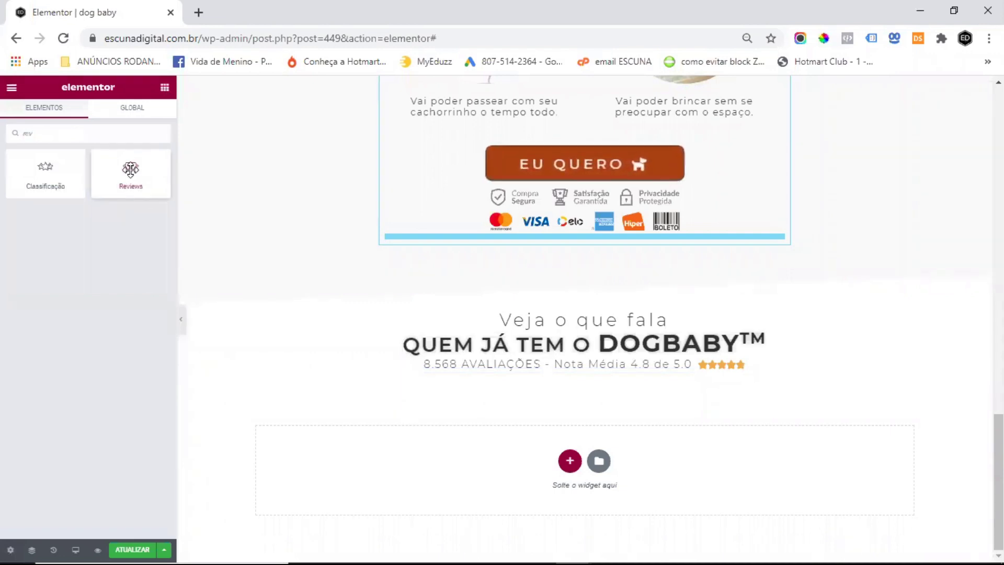
drag(586, 380, 601, 389)
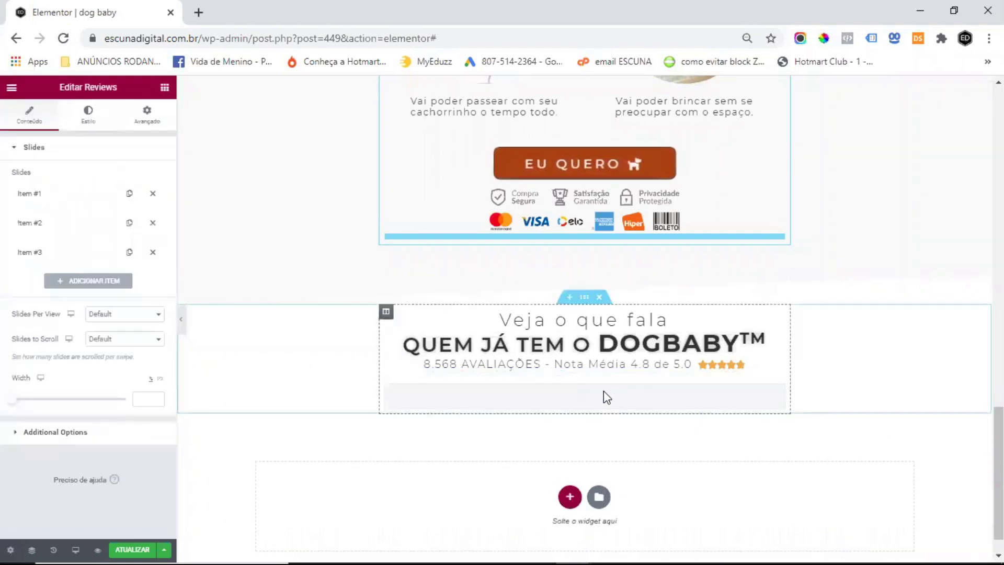
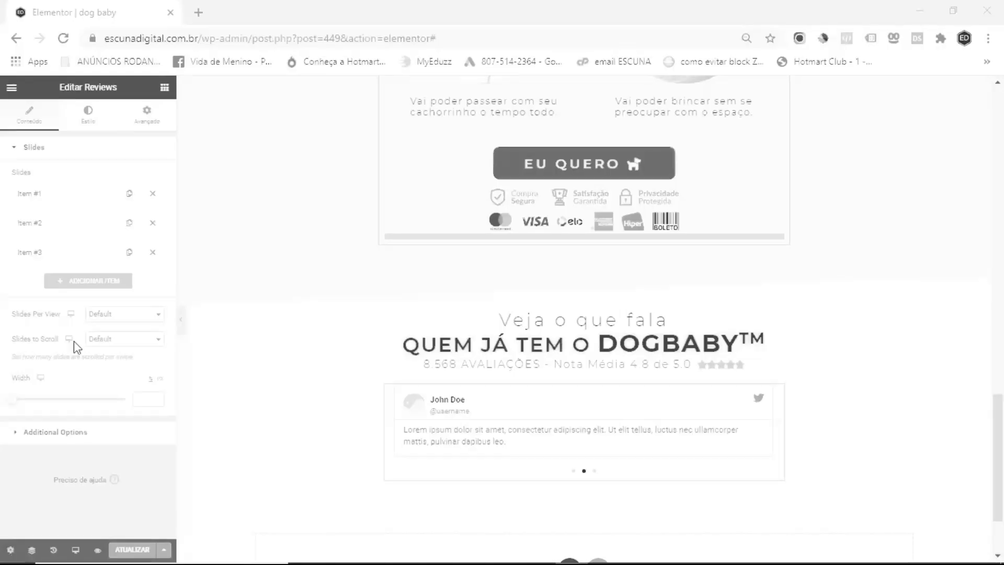
Step: Show two review slides side by side and give the first review the title "Rio das Ostras - RJ" and a 4.8 rating
click(112, 338)
click(103, 354)
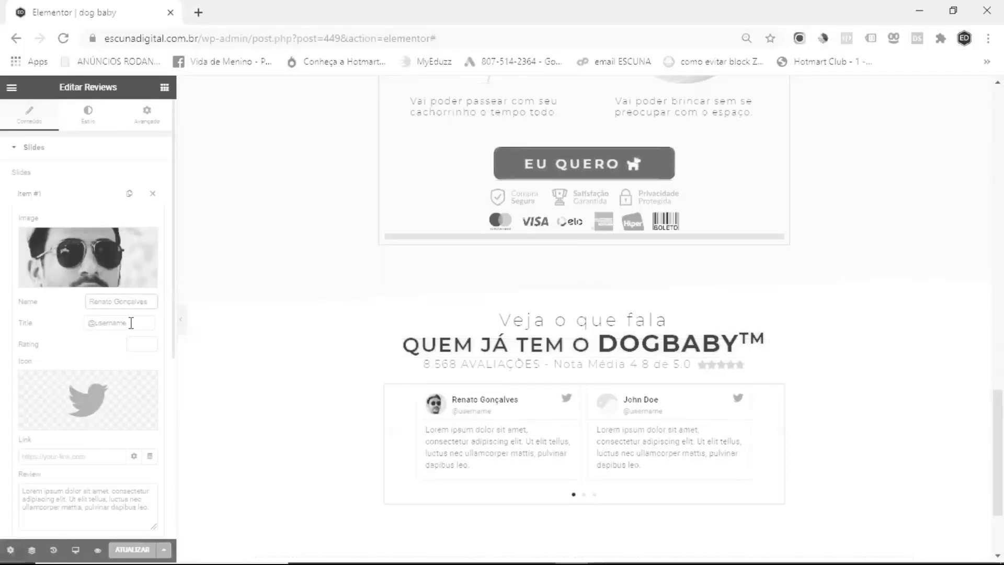
click(131, 323)
text(Rio das Ostras - RJ)
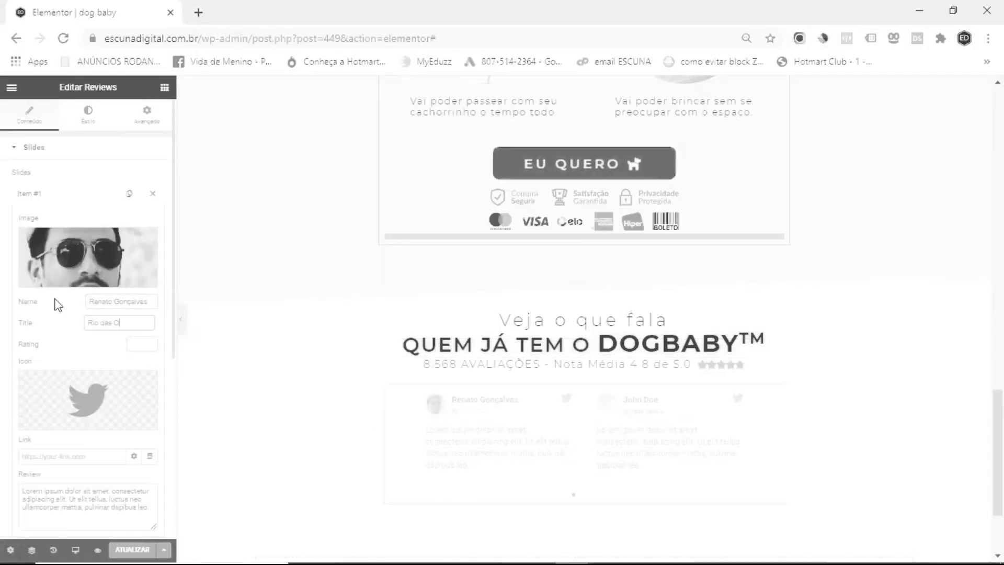
click(141, 344)
text(4.8)
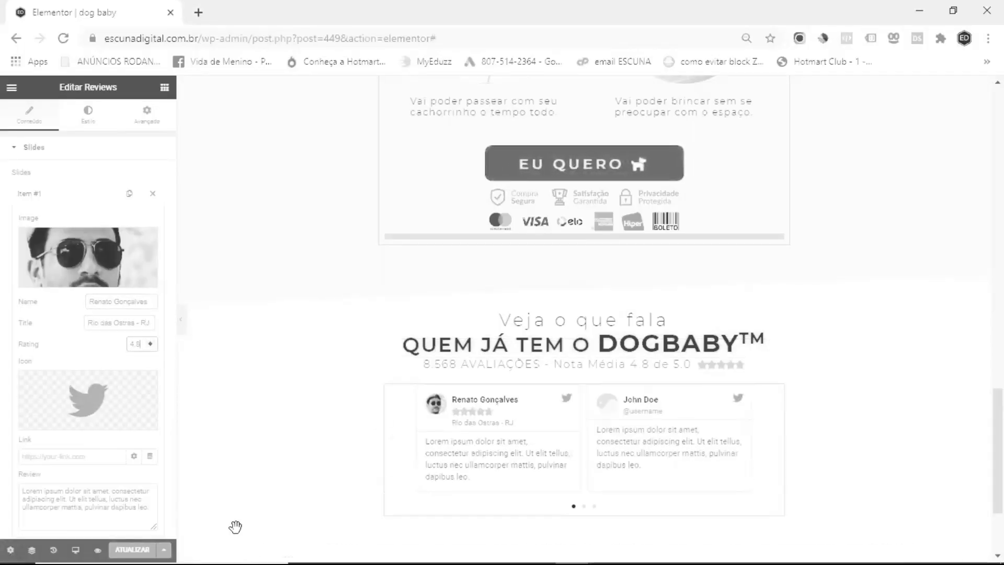
Step: Remove the first review's Twitter icon and replace its text with the testimonial beginning "Minha filha viu e me pediu, achei que não seria como na foto"
click(150, 379)
scroll(88, 451, down, 1)
triple_click(149, 446)
text(Minha filha viu e me pediu, achei que não seria como na foto, estou surpreso e muito real mesmo. Agora ela só quer dormir com o cachorrinho..)
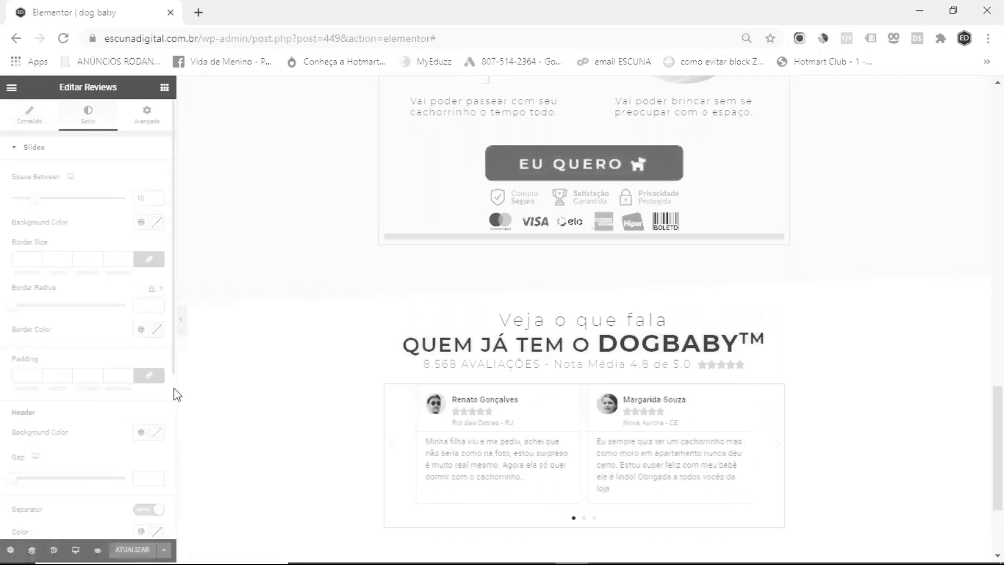
Step: Style the review slides with 20 spacing between them, a light background, border size 1 and border radius 15
double_click(137, 197)
text(20)
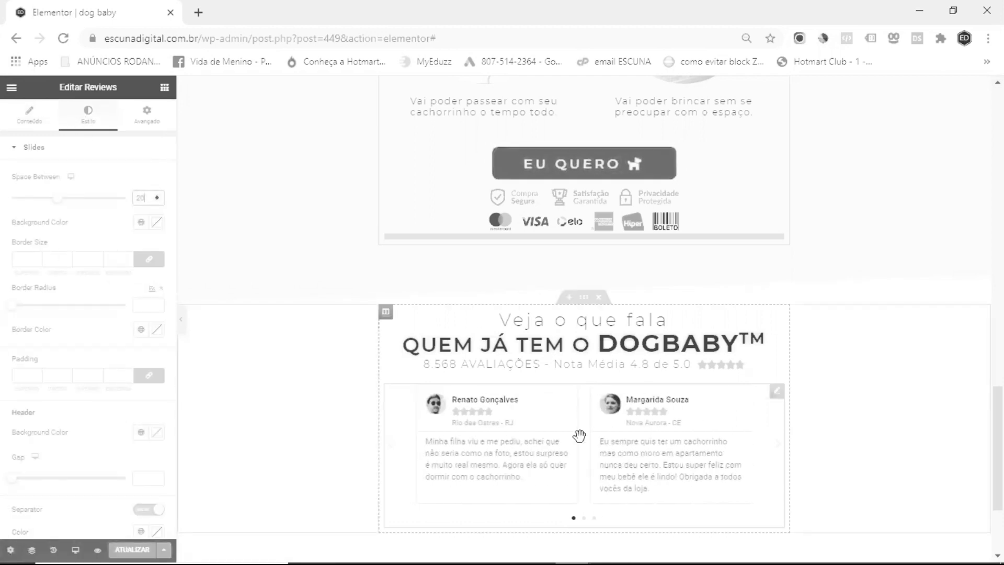
click(158, 228)
click(224, 337)
click(23, 259)
text(1)
click(144, 306)
text(15)
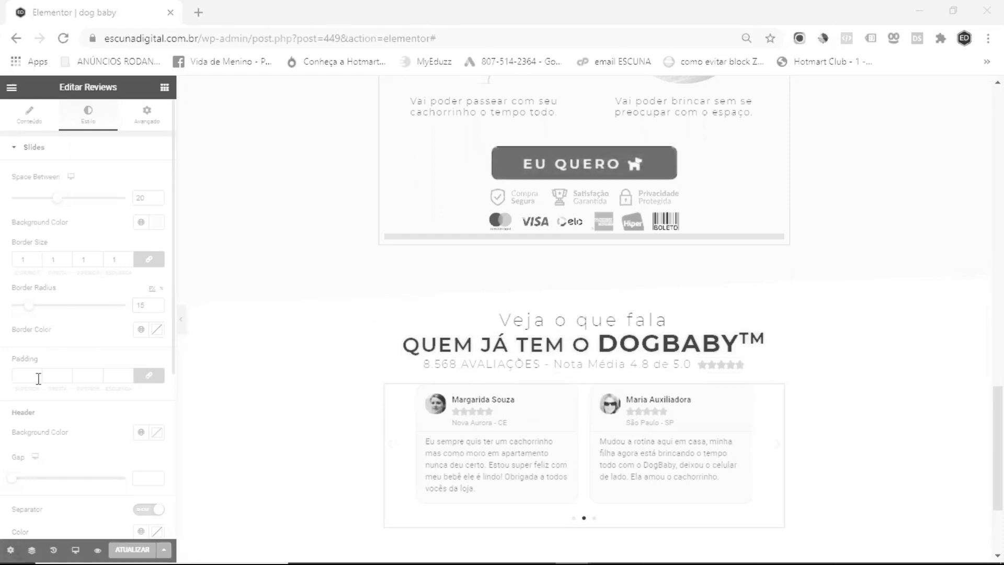
Step: Unlink the review slides' padding and set it to 30 top, 15 right, 50 bottom and 15 left
click(149, 375)
click(23, 375)
text(30)
key(Tab)
text(15)
key(Tab)
text(50)
key(Tab)
text(15)
Step: Set the review slides' header gap to 30 and turn off the separator
scroll(426, 307, down, 3)
scroll(89, 314, down, 2)
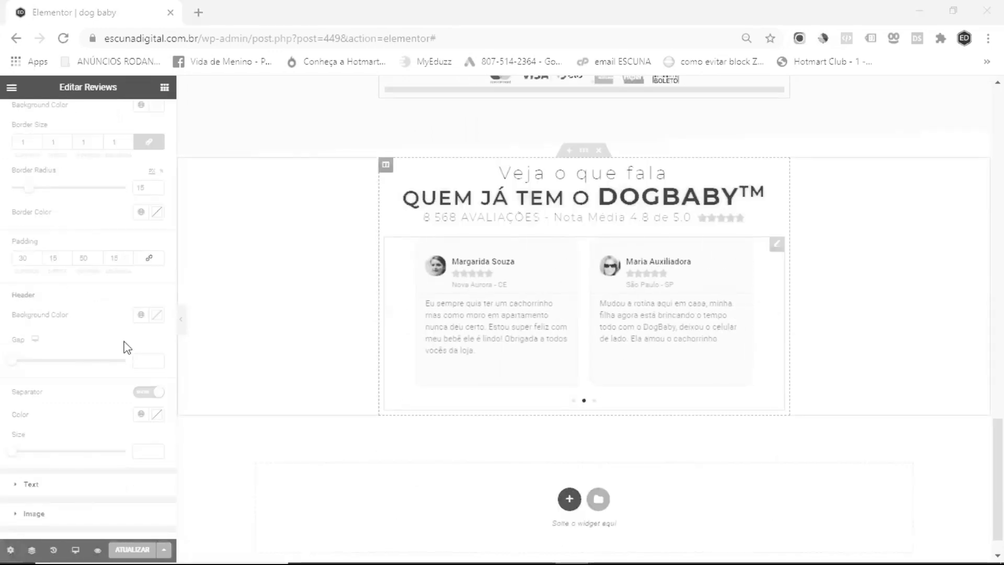
drag(12, 361, 46, 360)
click(149, 392)
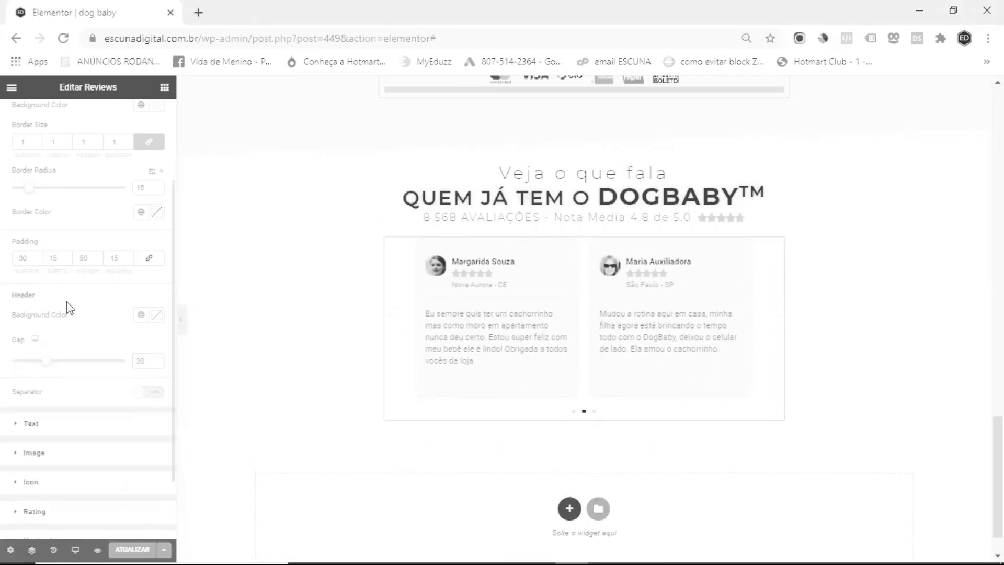
Step: Set the reviewer names' typography to the Montserrat font family
click(31, 423)
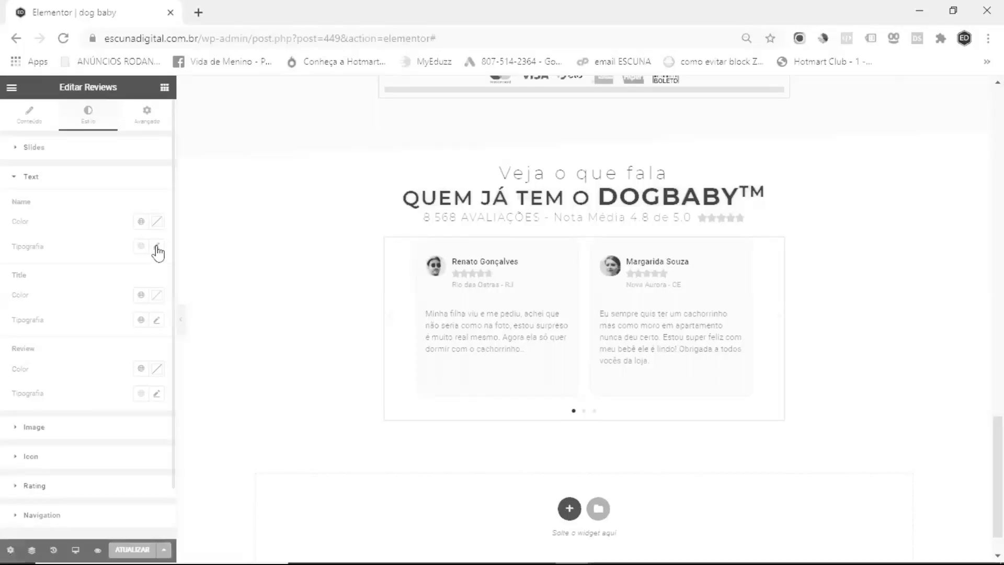
click(156, 246)
click(120, 302)
text(mont)
click(112, 376)
Step: Set the reviewer titles' typography to Montserrat with weight 400
click(156, 320)
click(120, 375)
click(131, 450)
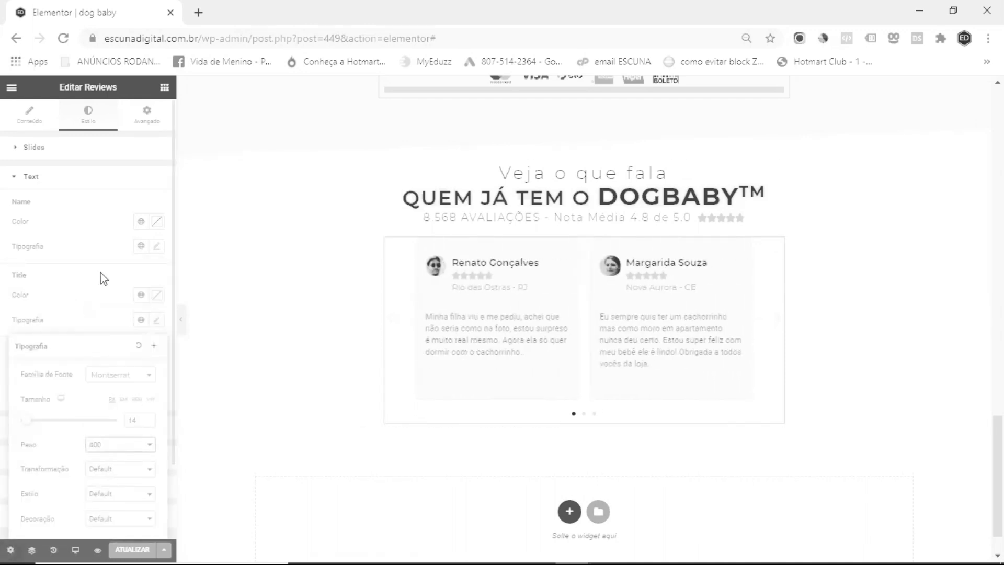
scroll(104, 278, down, 1)
click(450, 392)
Step: Set the review text's typography to Montserrat with wider letter spacing
click(157, 337)
click(120, 391)
click(131, 459)
scroll(141, 284, down, 1)
scroll(140, 284, down, 1)
click(75, 234)
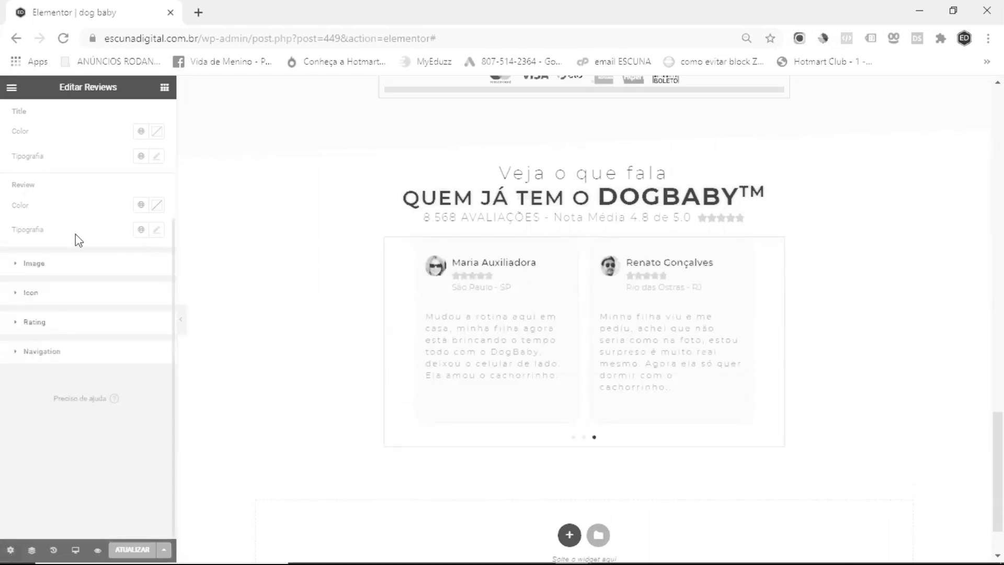
Step: Set the reviewer images' size to 70 and their gap to 20
click(37, 264)
double_click(146, 247)
text(70)
key(Tab)
text(20)
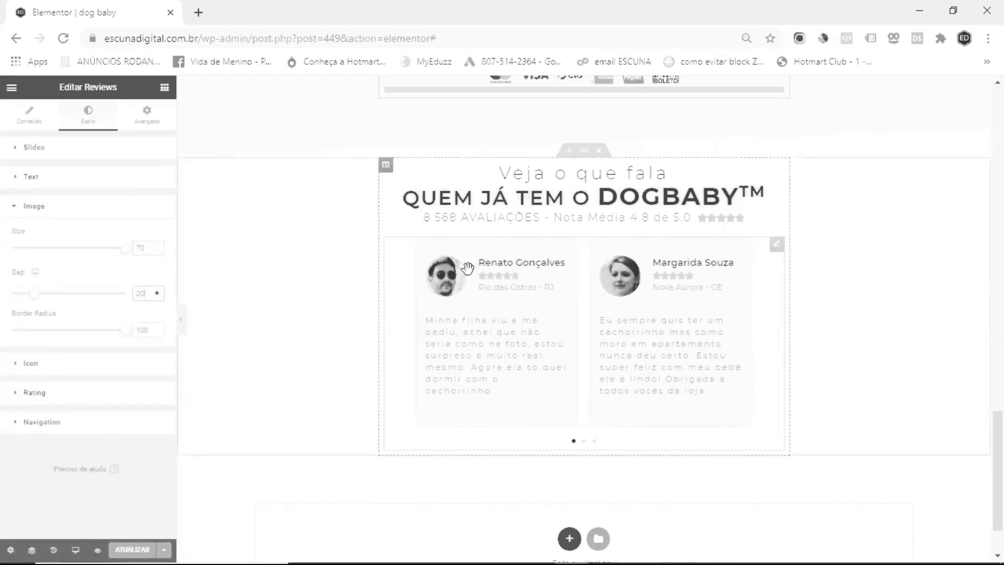
click(42, 422)
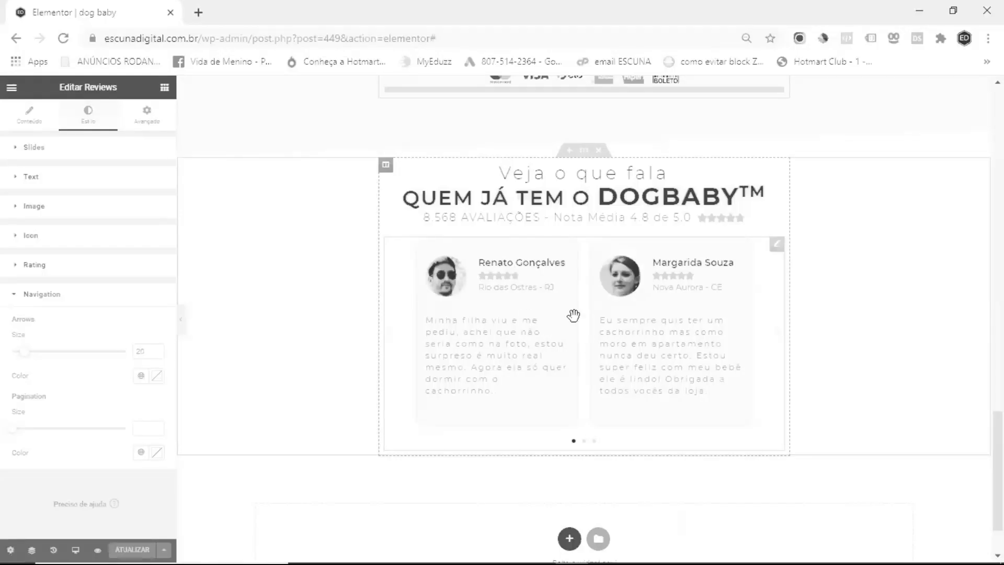
Step: Add a centred heading reading "Outros testemunhos em nossos posts:" below the reviews carousel
click(164, 88)
drag(131, 193, 587, 395)
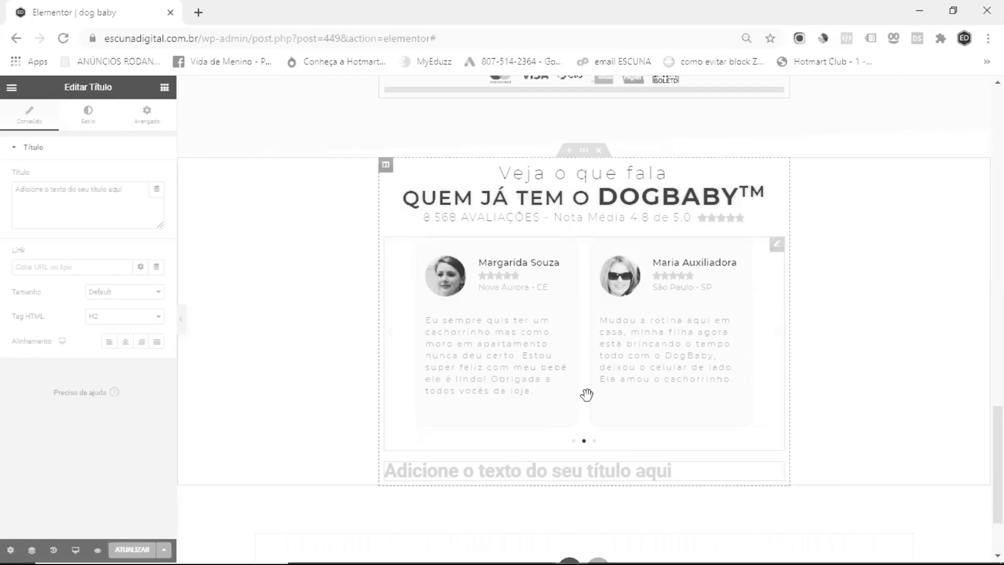
click(86, 185)
text(Outros testemunhos em nossos posts:)
scroll(766, 494, down, 1)
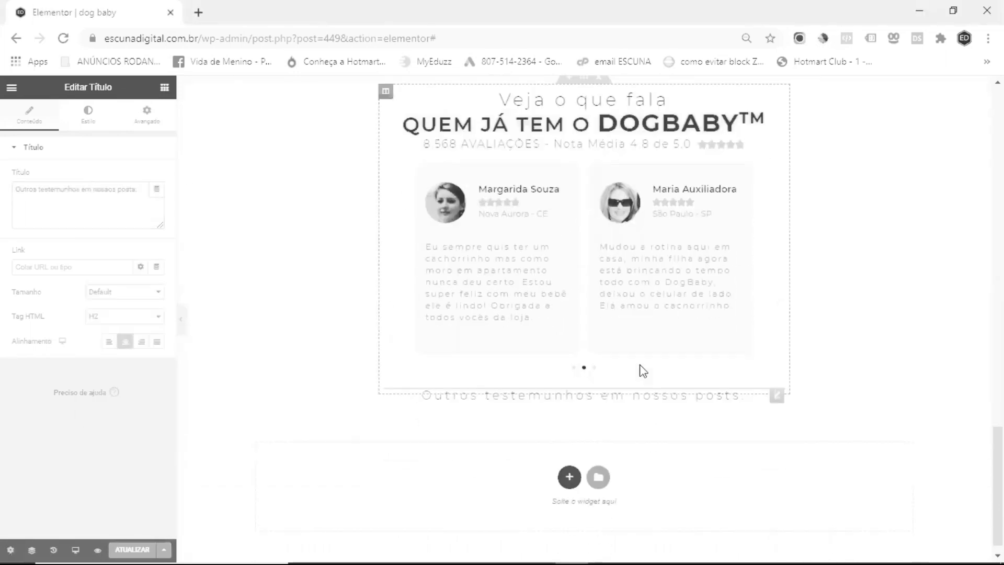
Step: Add a two-column inner section below the "Outros testemunhos" heading and place an image widget in each column
click(579, 446)
drag(88, 217, 590, 426)
drag(45, 251, 484, 469)
scroll(565, 330, down, 3)
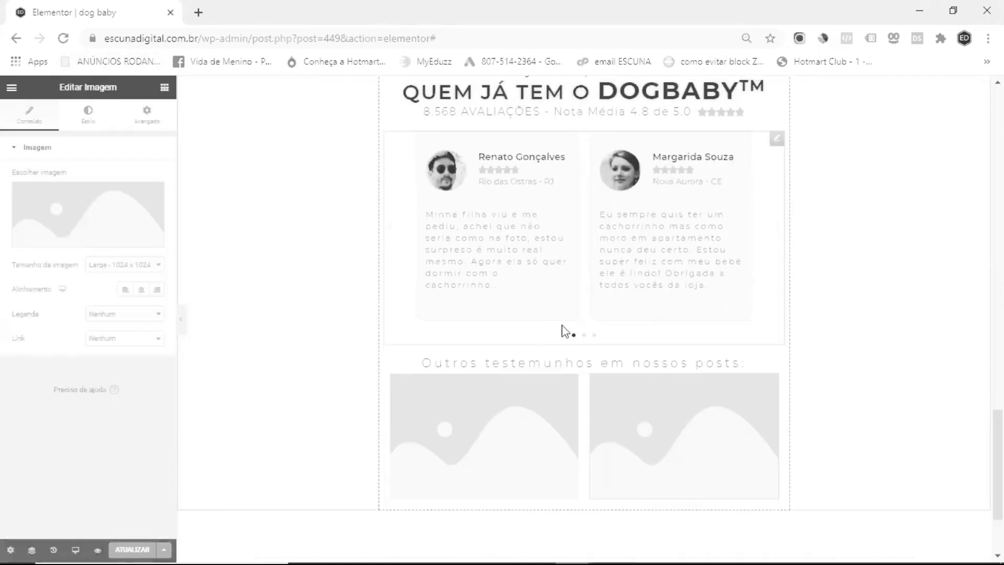
Step: Fill the two image placeholders with the Facebook testimonial images from the media library, including testemunho-face-02-1.png
click(88, 214)
click(936, 530)
click(773, 271)
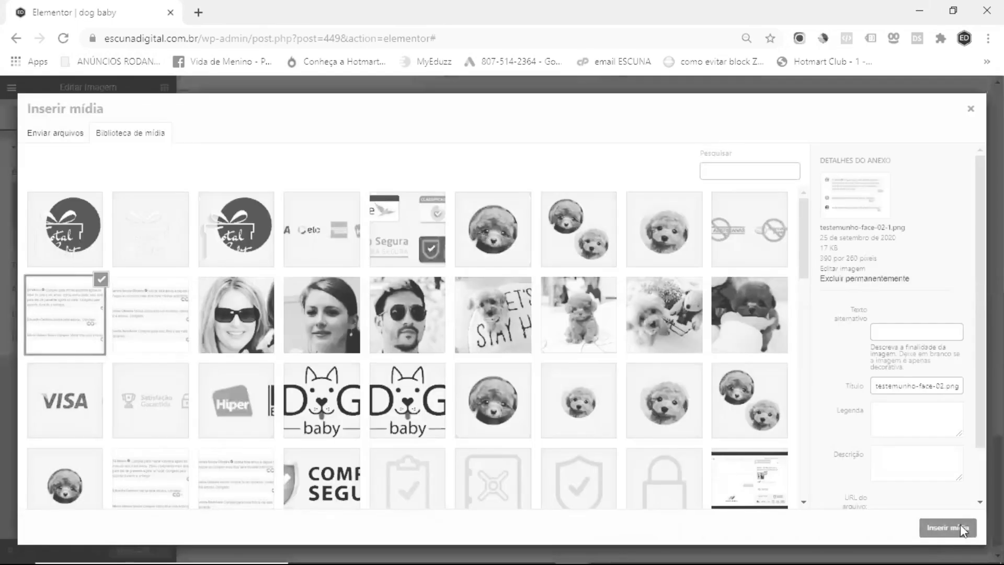
click(936, 530)
Step: Duplicate the "EU QUERO" button and the security seals image in the section above the reviews
scroll(598, 222, up, 10)
right_click(783, 230)
click(811, 253)
right_click(764, 319)
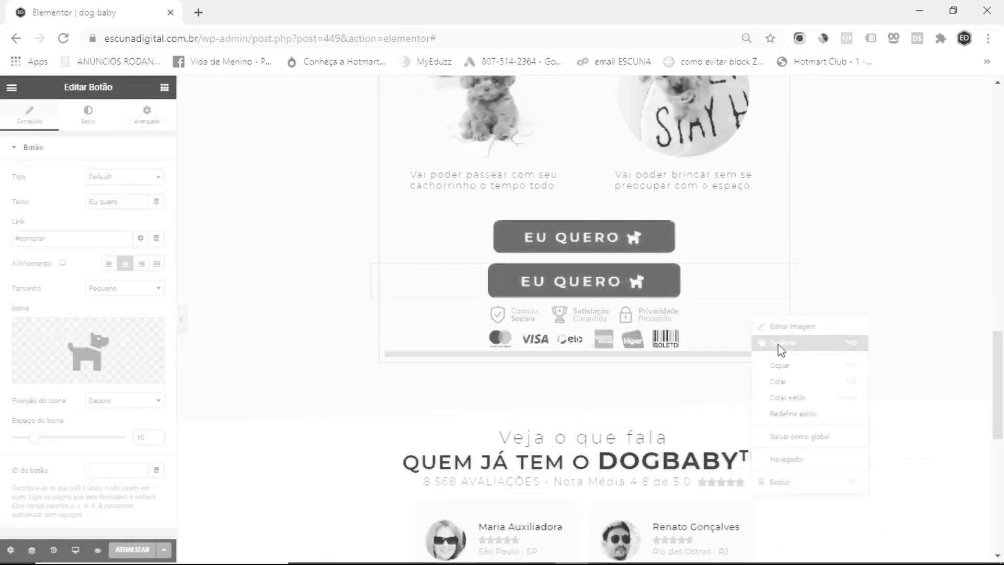
click(801, 346)
Step: Move the duplicated "EU QUERO" button into the reviews section, directly below the inner section with the testimonial images
drag(584, 280, 690, 376)
right_click(862, 233)
click(913, 371)
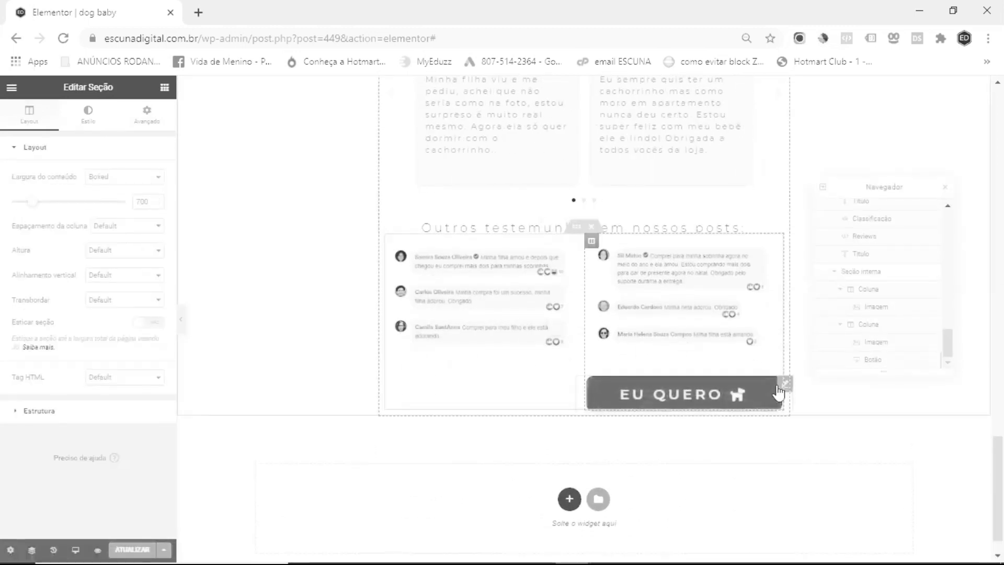
scroll(575, 311, up, 2)
drag(575, 311, 775, 470)
Step: Set the bottom margin of the testimonial images' inner section to 40
double_click(83, 198)
text(40)
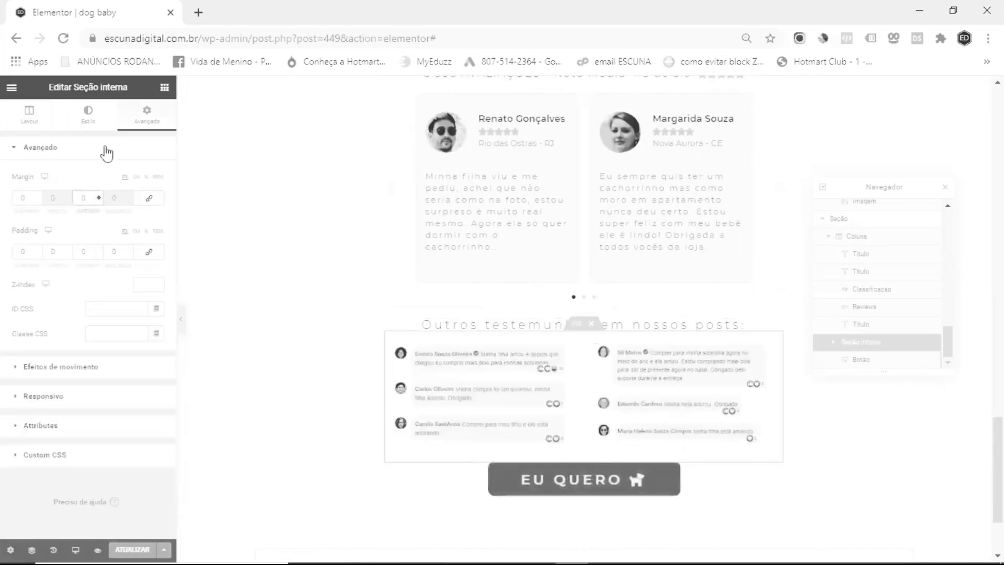
scroll(693, 233, down, 4)
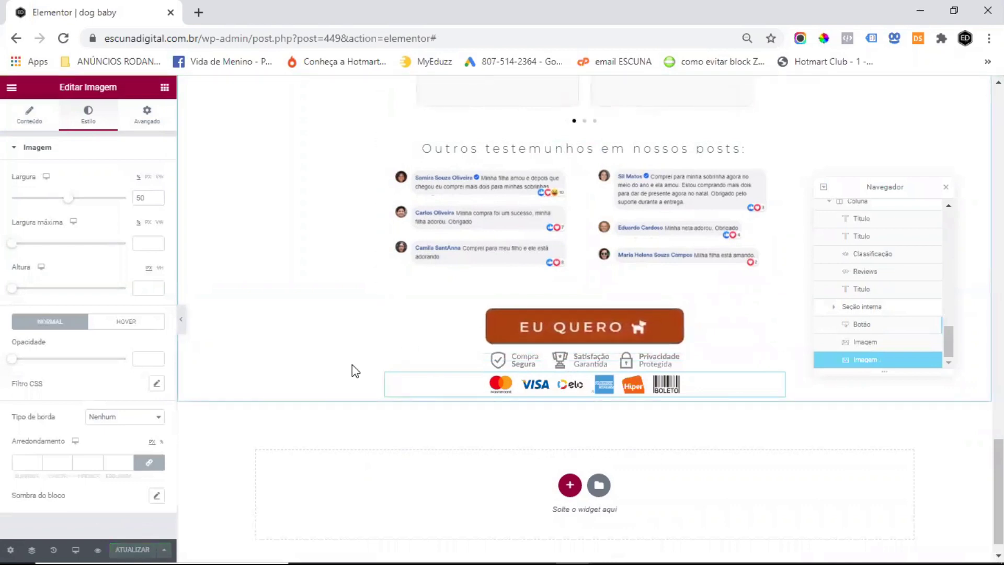
Step: Unlink the reviews section's padding values and set its top and bottom padding to 50
scroll(579, 209, up, 7)
click(584, 197)
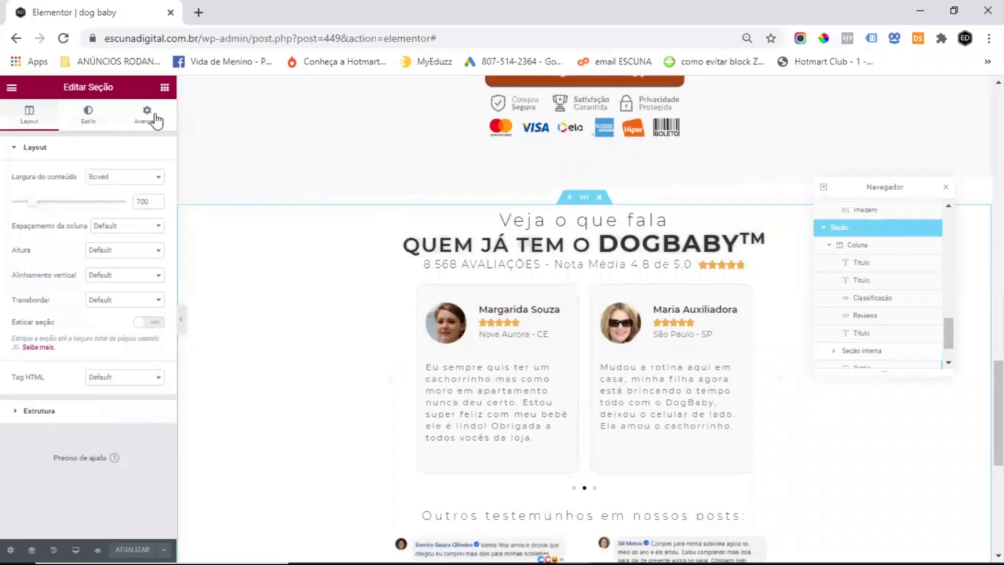
click(147, 118)
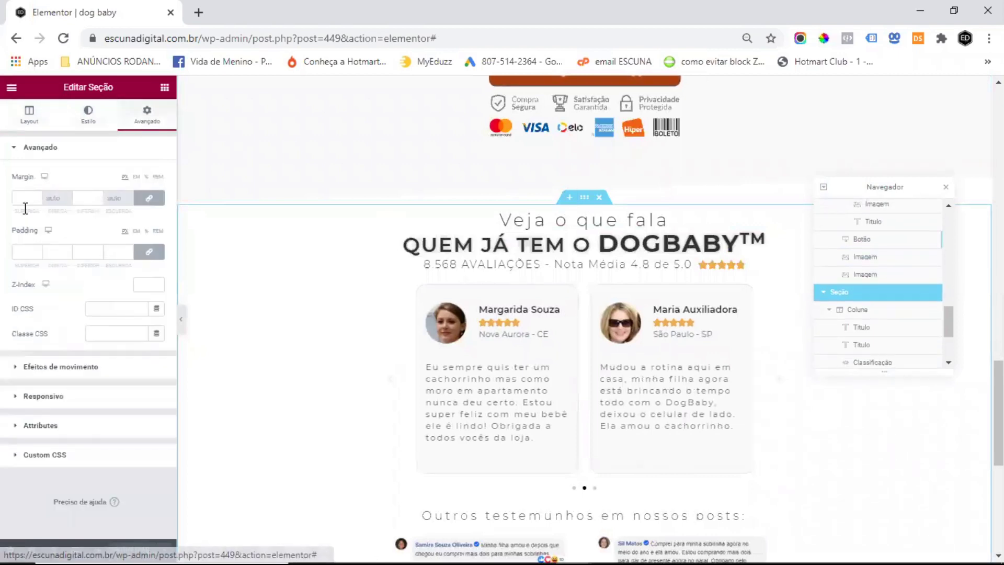
click(148, 200)
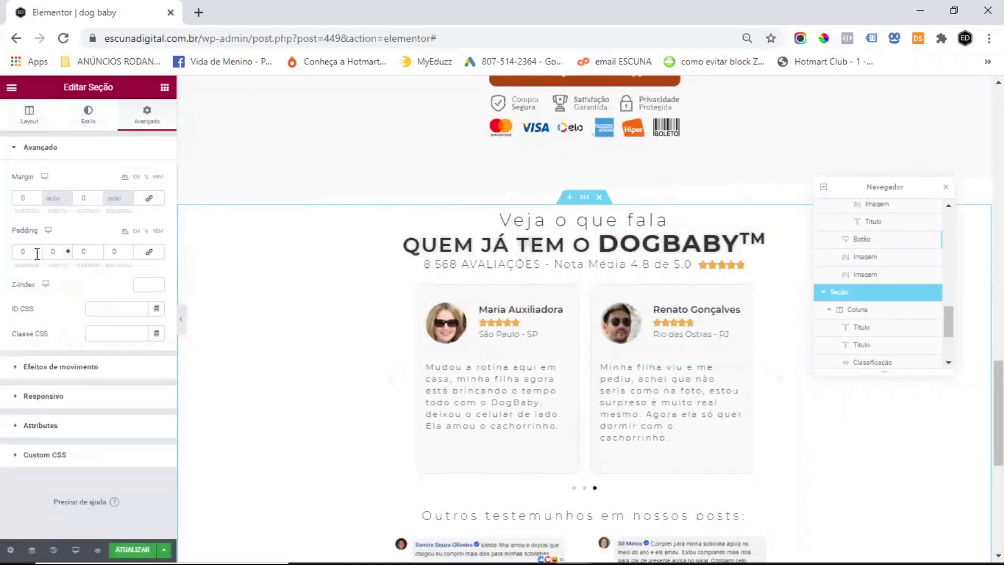
double_click(22, 248)
text(50)
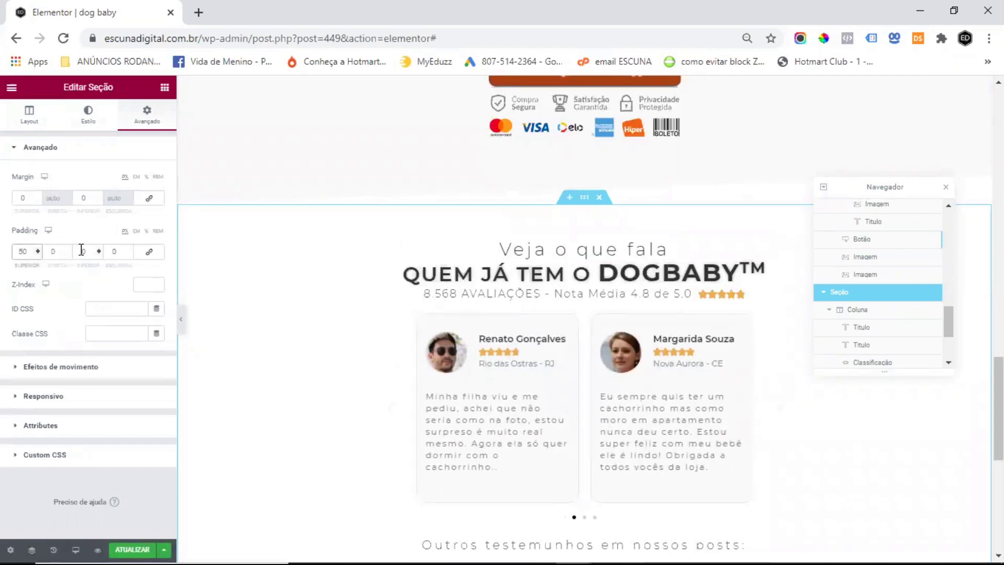
text(5)
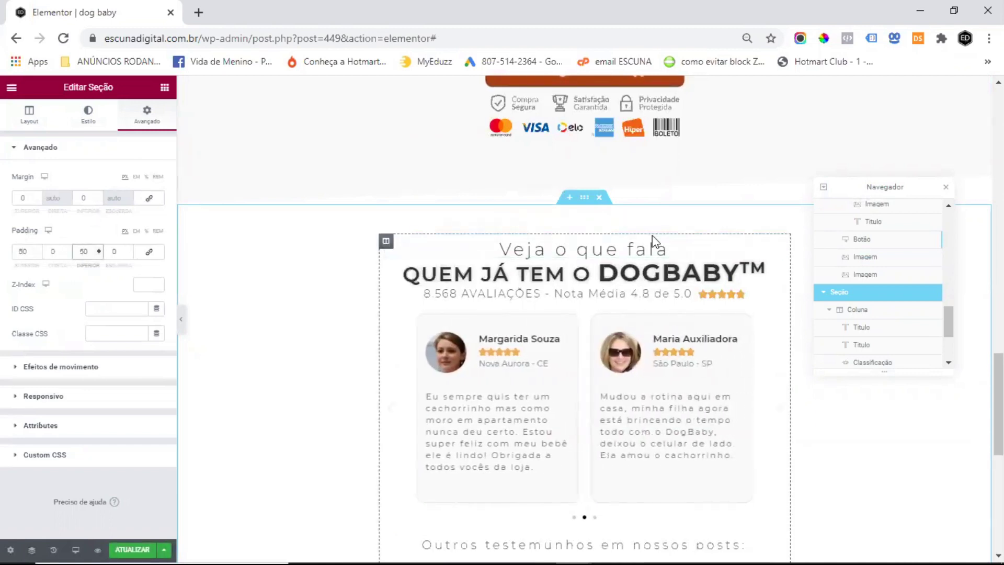
Step: Update the page with the current changes and close the Navigator
scroll(573, 269, down, 1)
scroll(385, 333, down, 3)
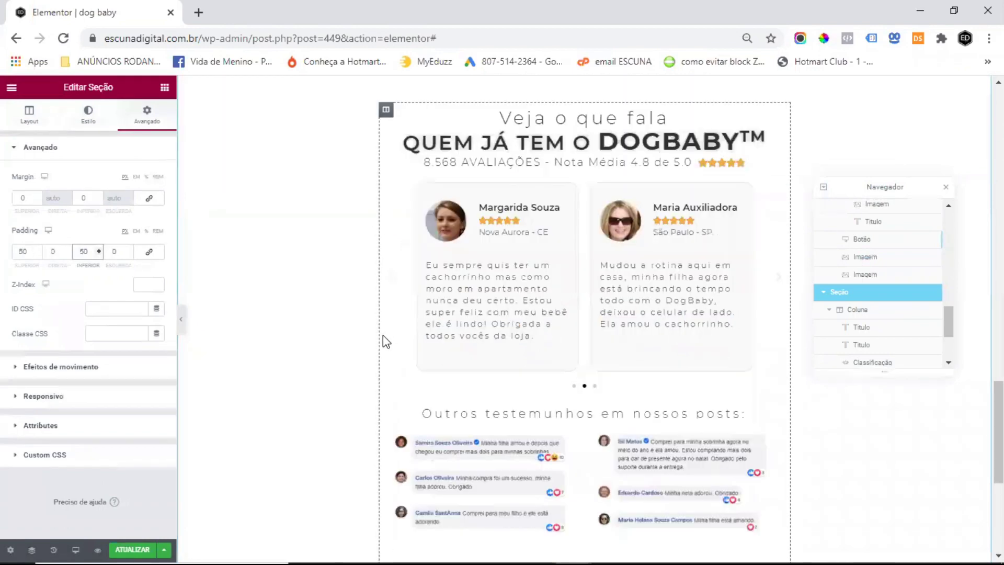
scroll(324, 287, down, 5)
scroll(264, 365, down, 3)
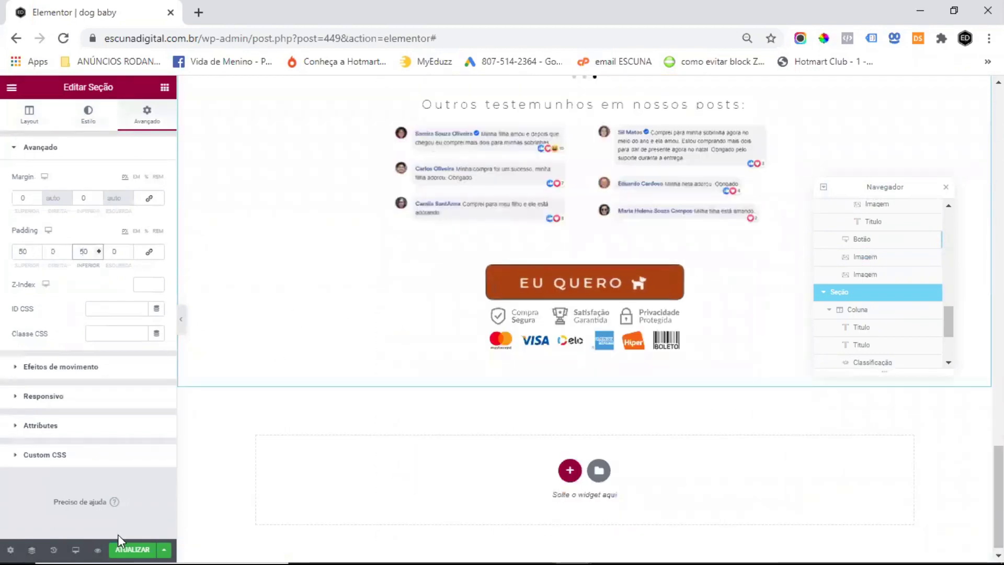
click(132, 549)
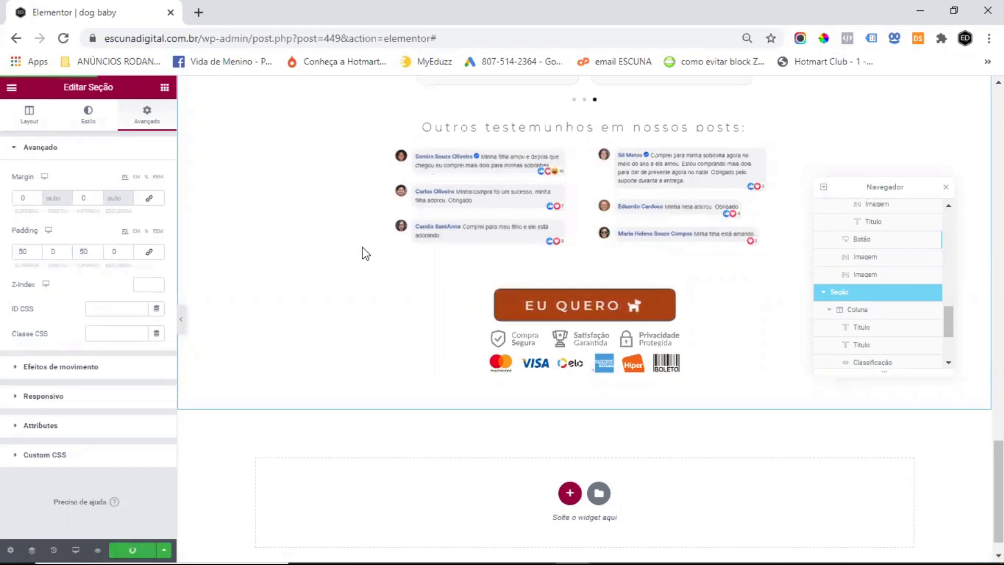
scroll(370, 251, up, 2)
scroll(947, 193, up, 4)
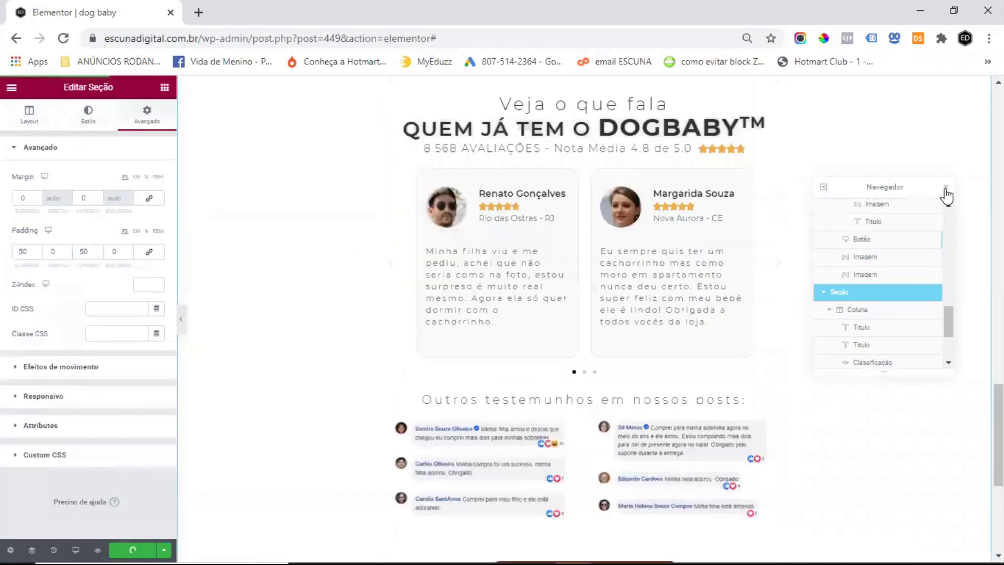
click(952, 189)
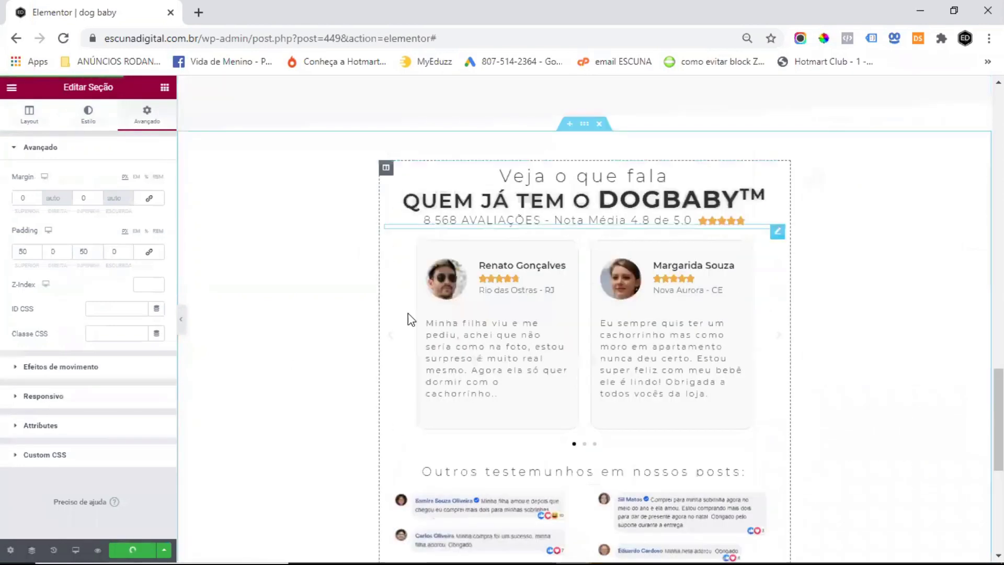
Step: Switch the page preview to the mobile device view and bring up the reviews section
click(71, 544)
click(41, 521)
scroll(627, 259, down, 5)
scroll(639, 224, down, 1)
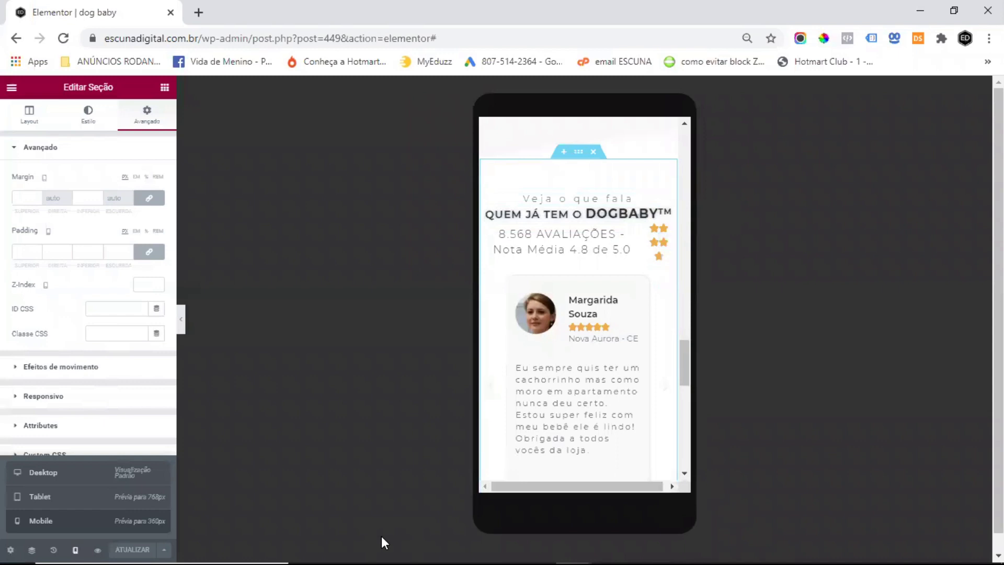
Step: Set the mobile title spacing of the "8.568 AVALIAÇÕES" rating to 5, its font size to 10 and its letter spacing to 1
click(562, 241)
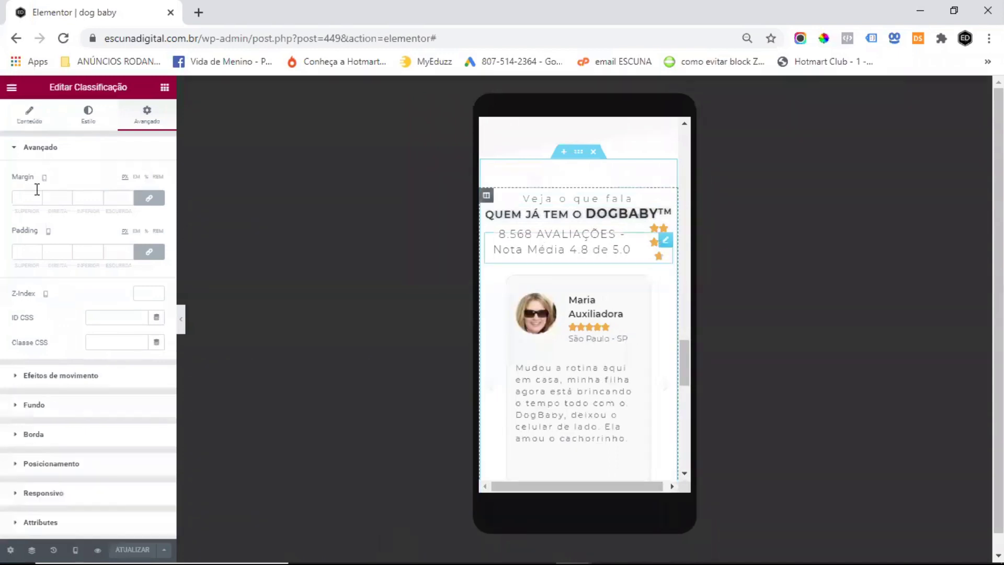
click(80, 117)
click(152, 248)
text(5)
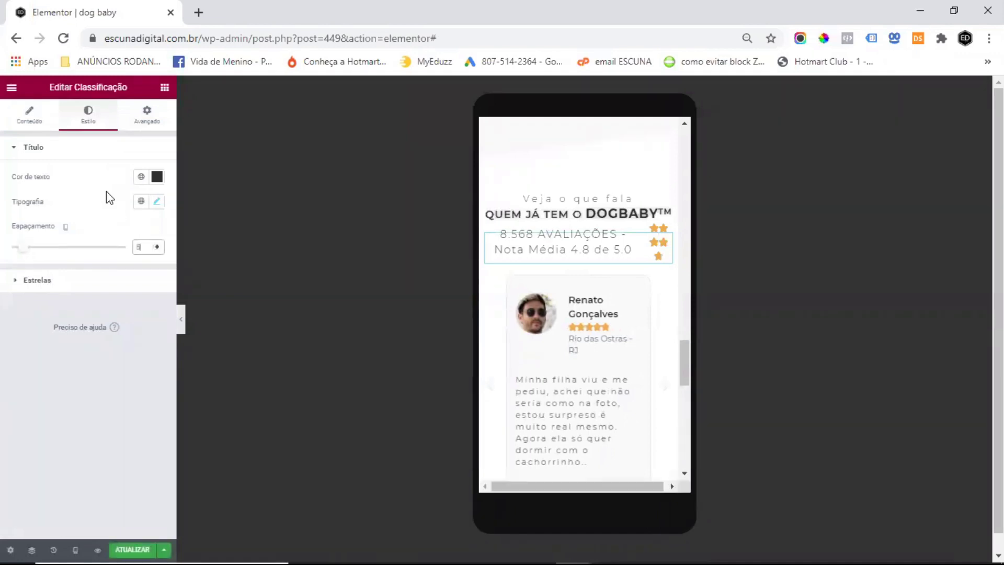
click(157, 203)
click(139, 302)
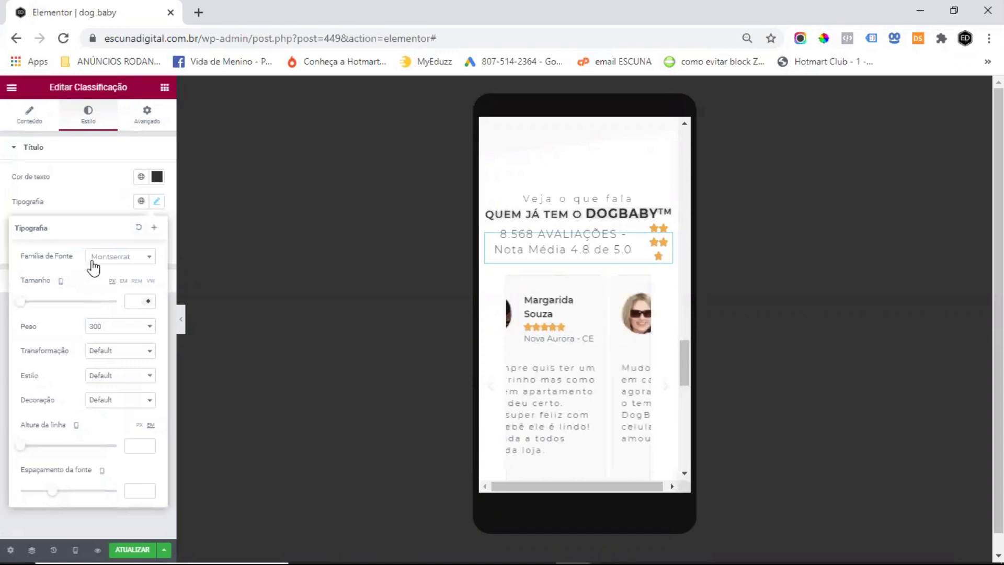
text(10)
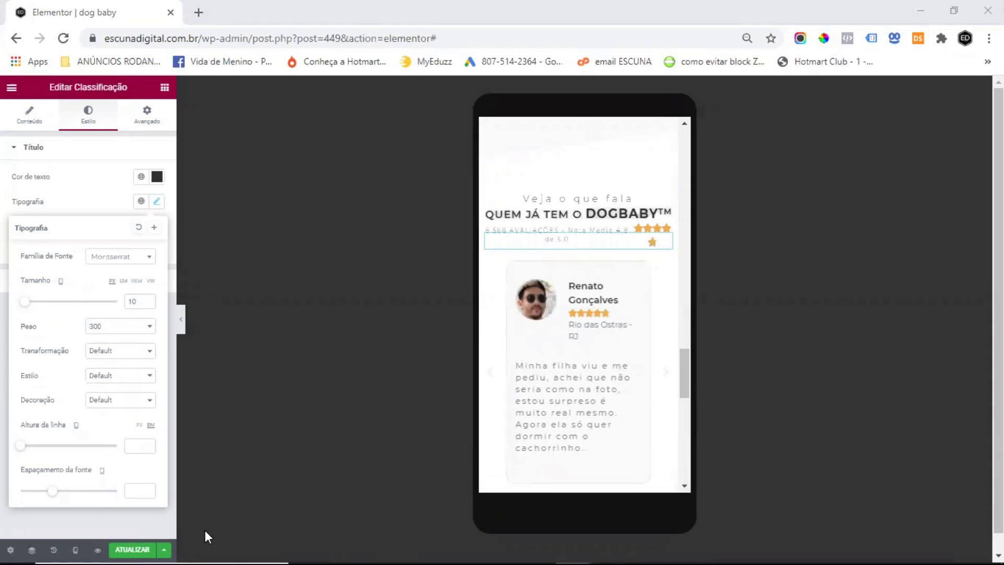
click(129, 492)
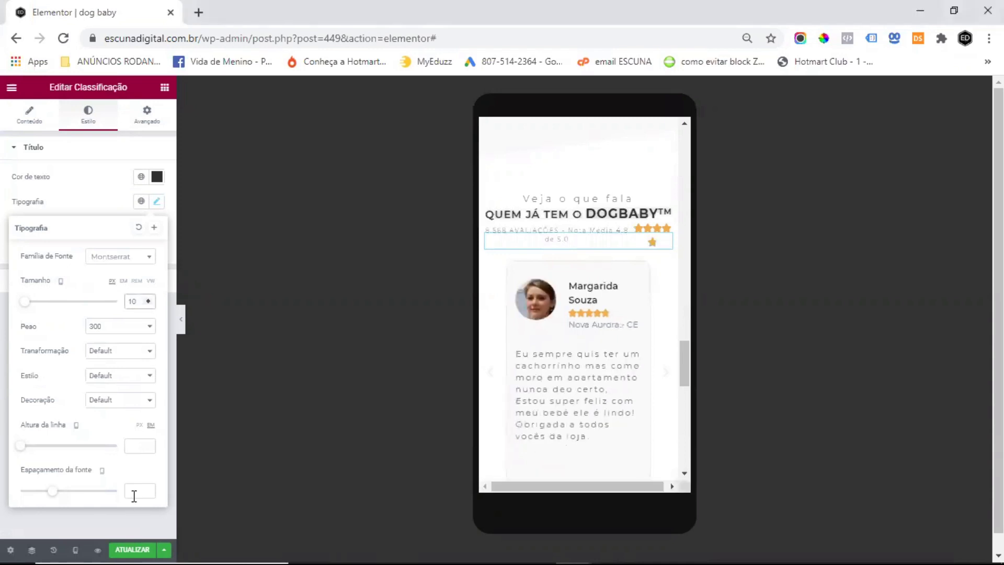
text(1)
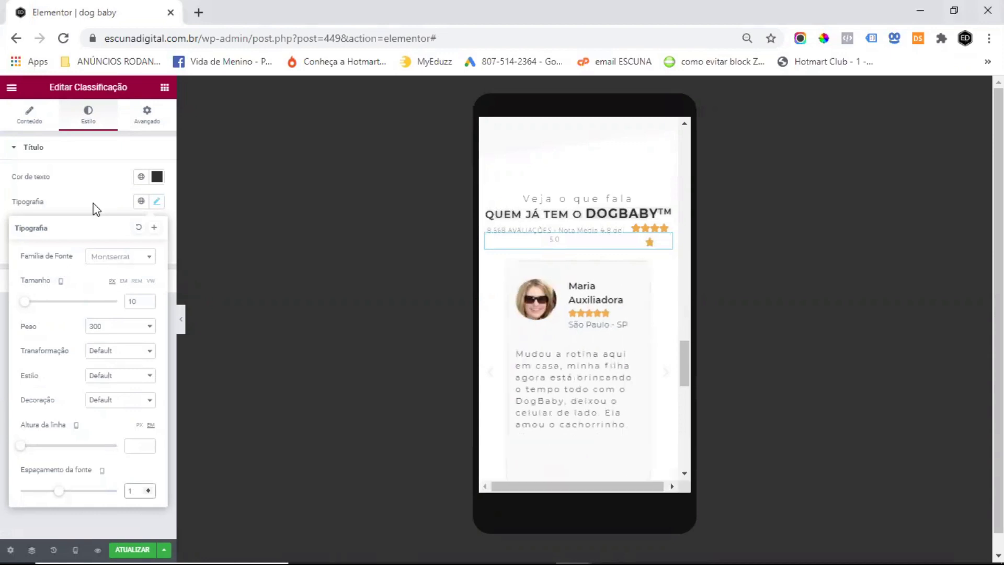
click(215, 313)
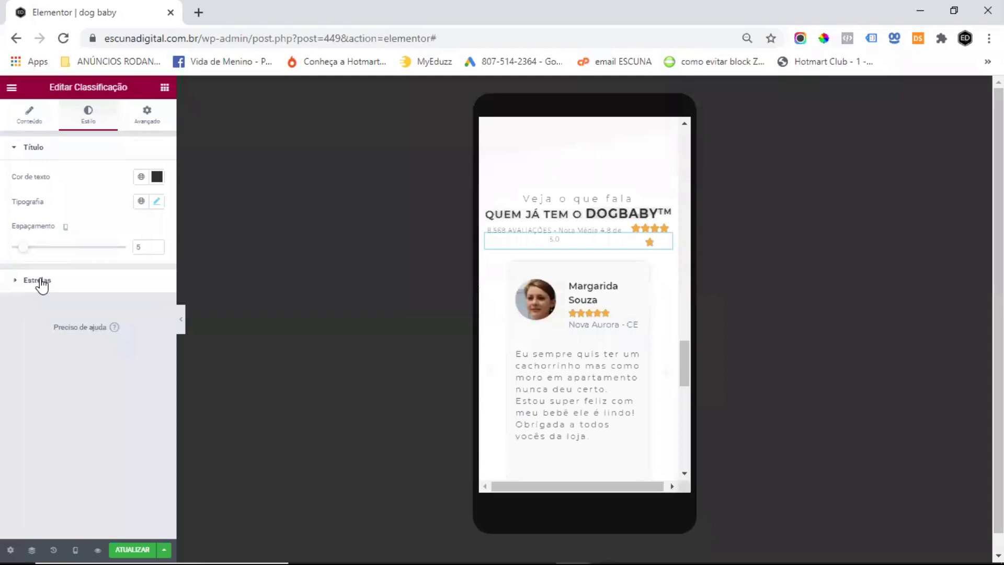
Step: Set the rating's mobile star size to 11 and the star spacing to 2
click(41, 281)
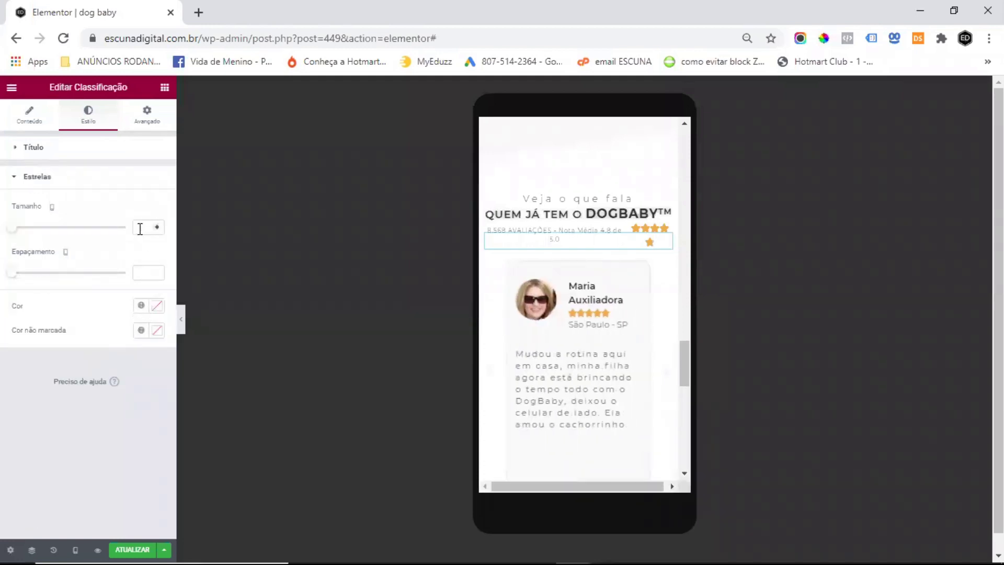
text(10)
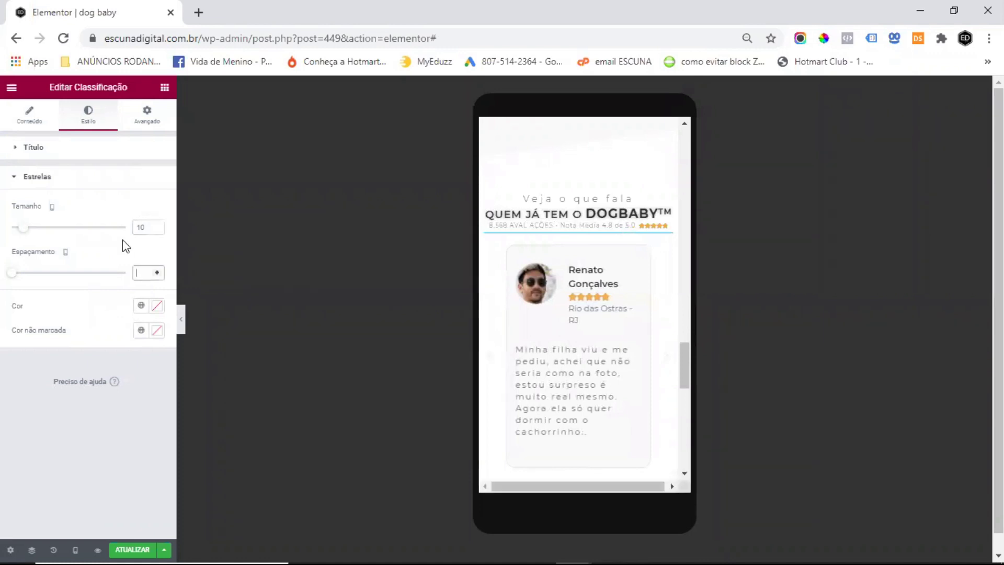
text(2)
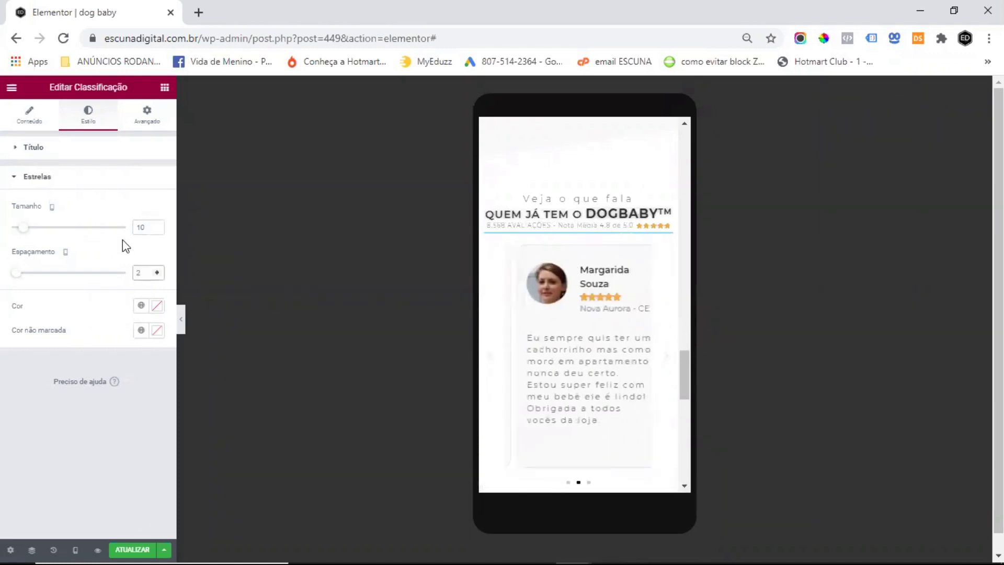
click(157, 225)
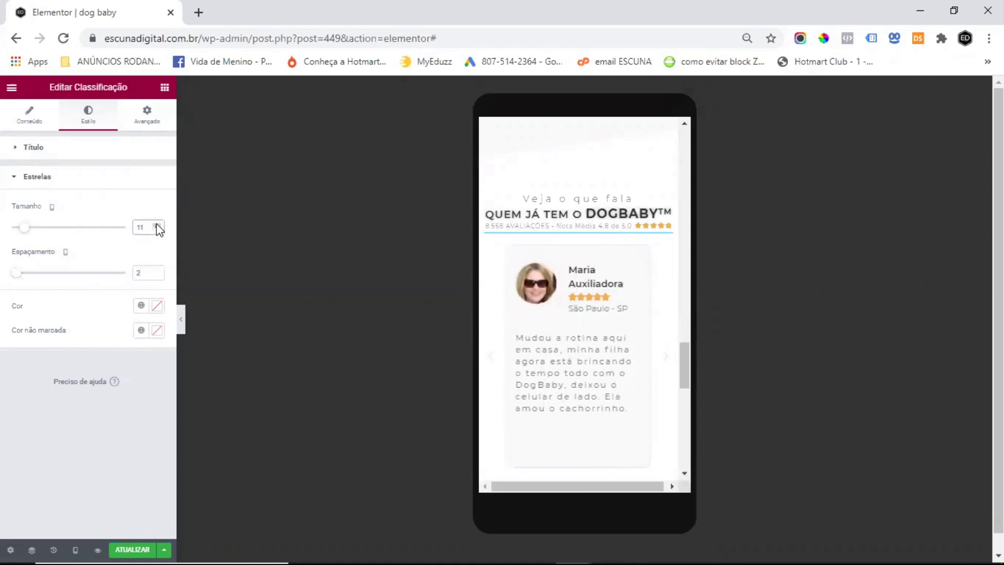
click(157, 226)
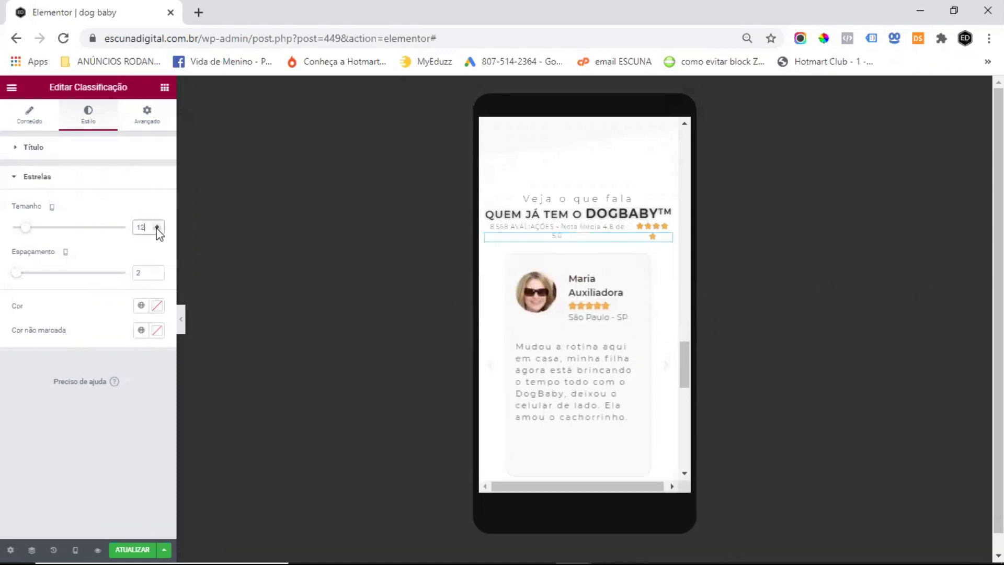
click(156, 230)
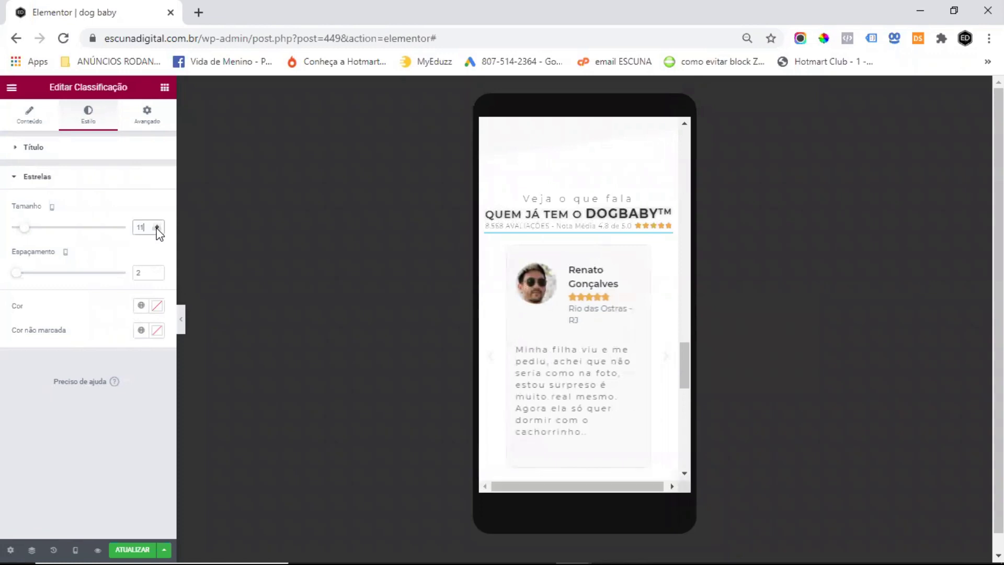
click(157, 230)
click(157, 225)
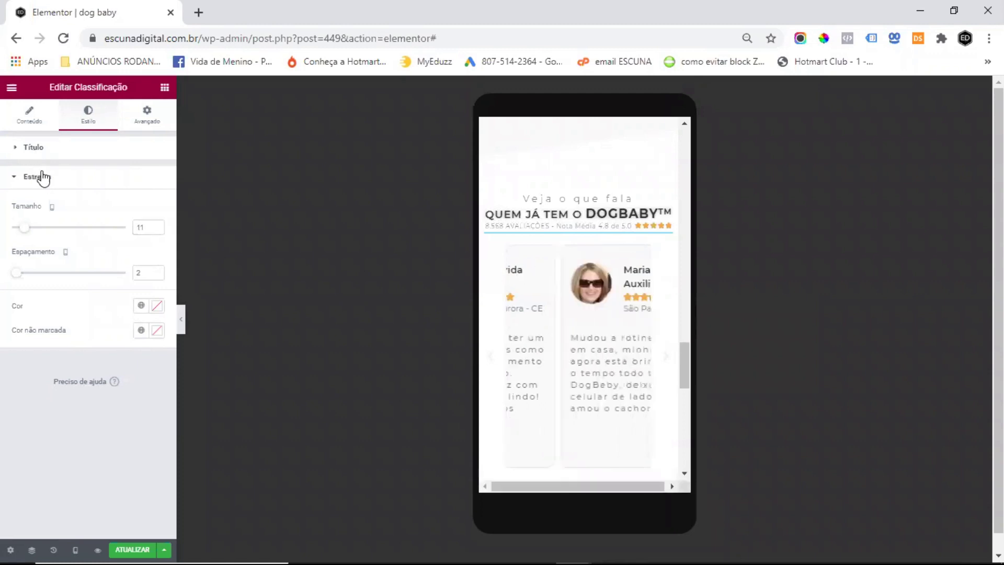
Step: Set the rating title's mobile letter spacing to 0,5 and its font size to 11
click(35, 153)
click(158, 203)
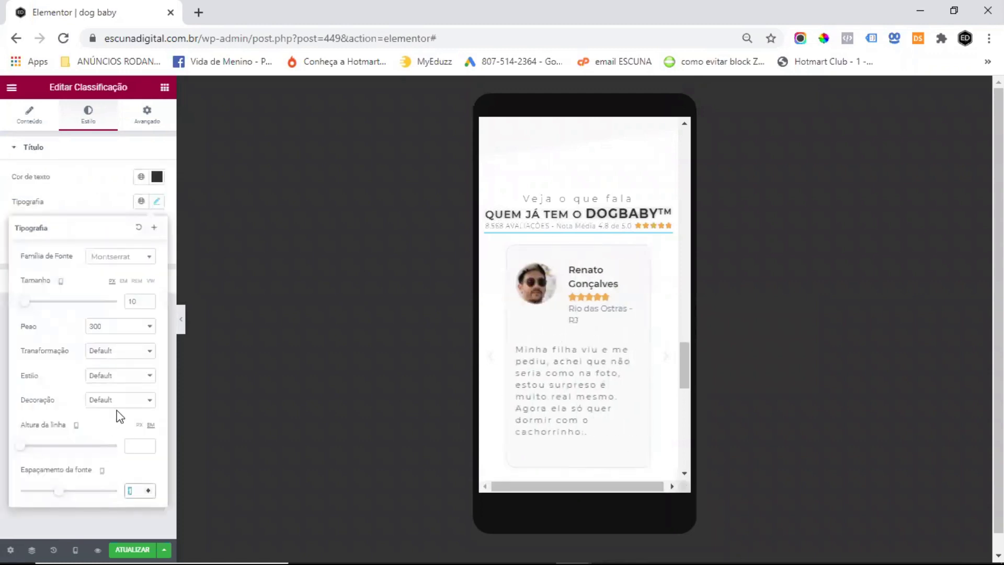
text(0,5)
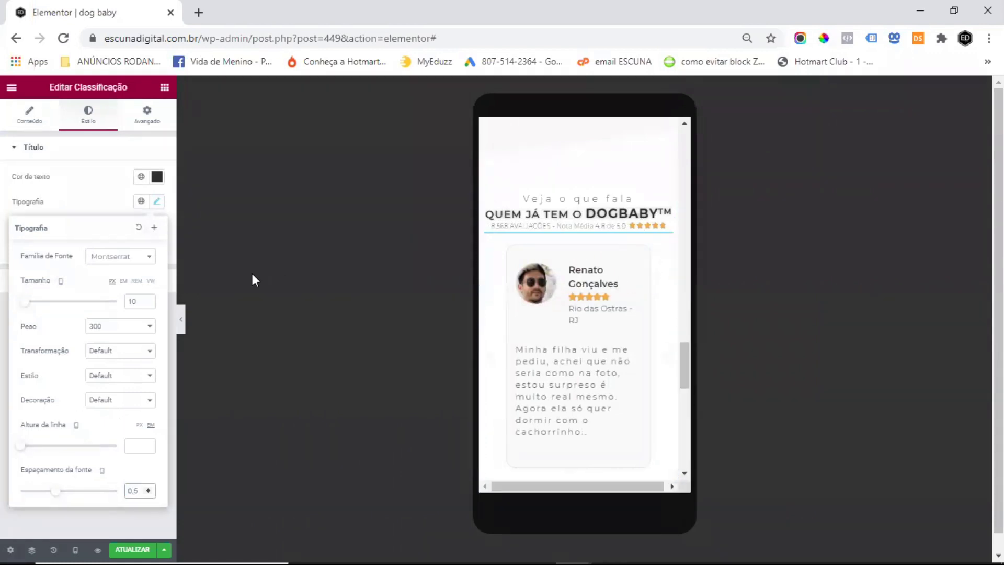
click(149, 299)
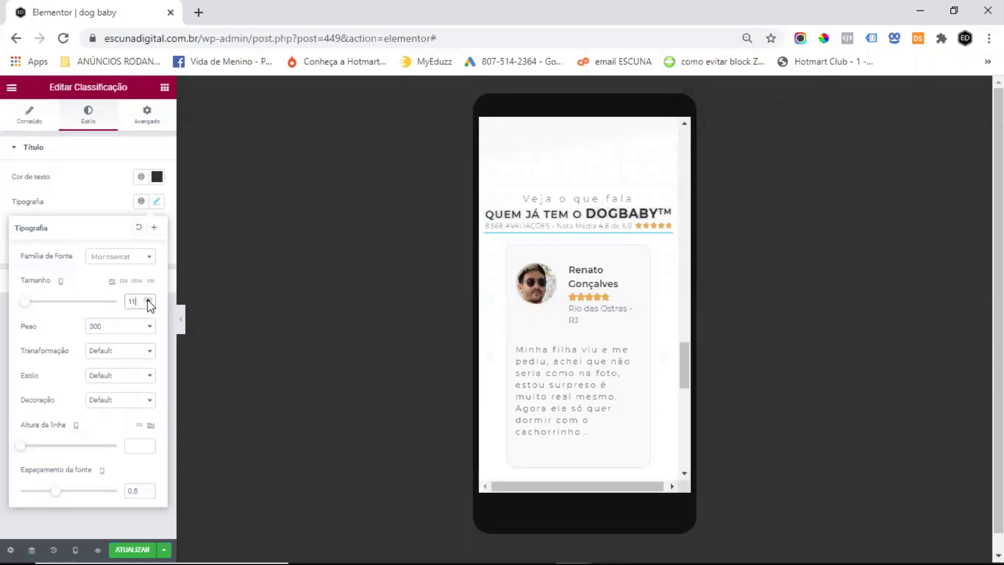
click(81, 200)
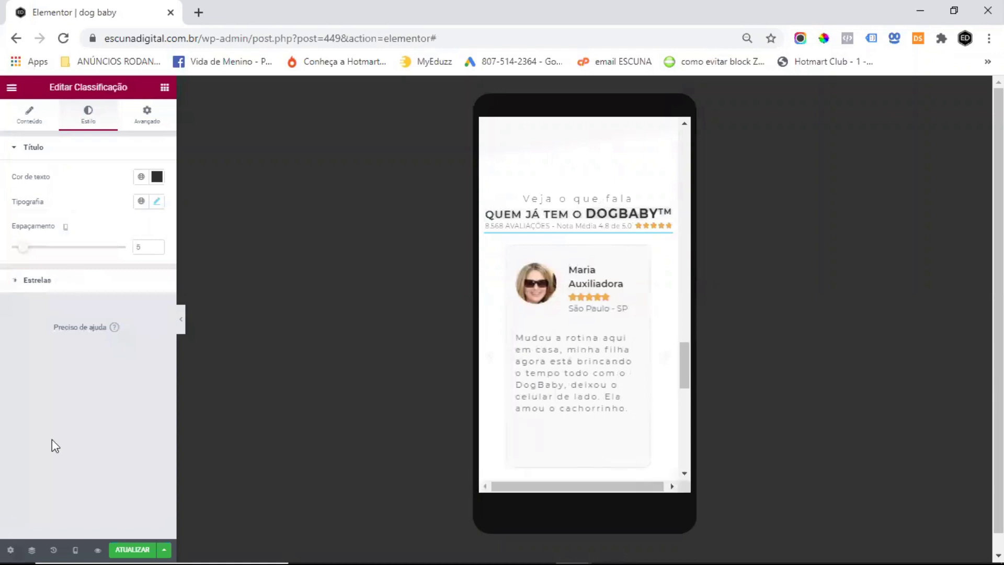
Step: Paste the copied style onto the Reviews carousel widget
mouse_move(666, 252)
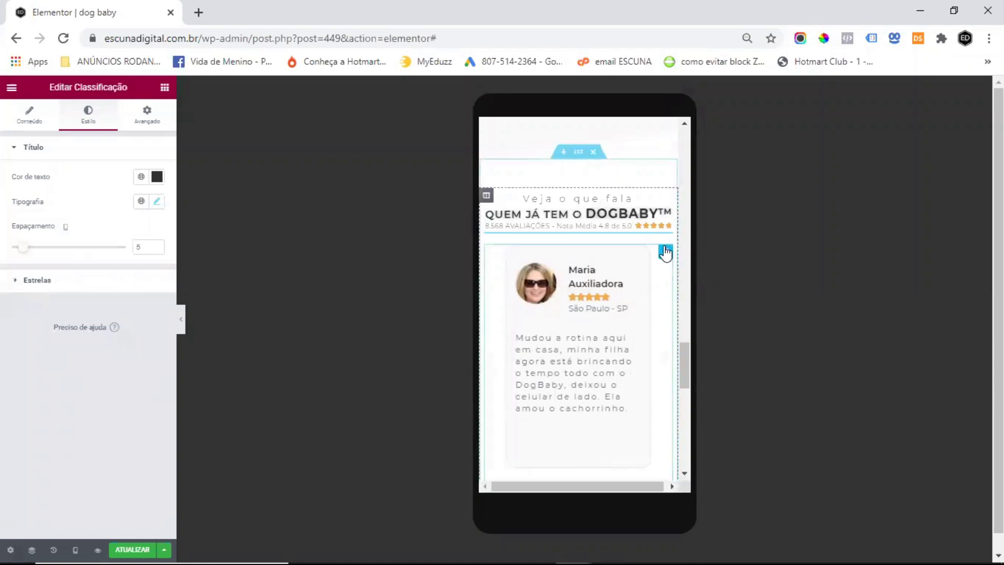
click(666, 251)
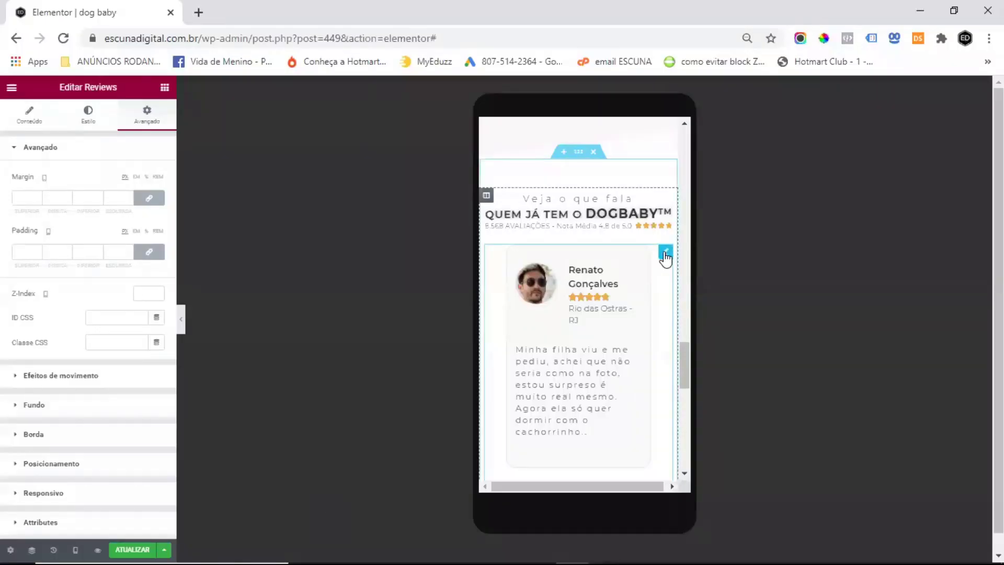
right_click(666, 257)
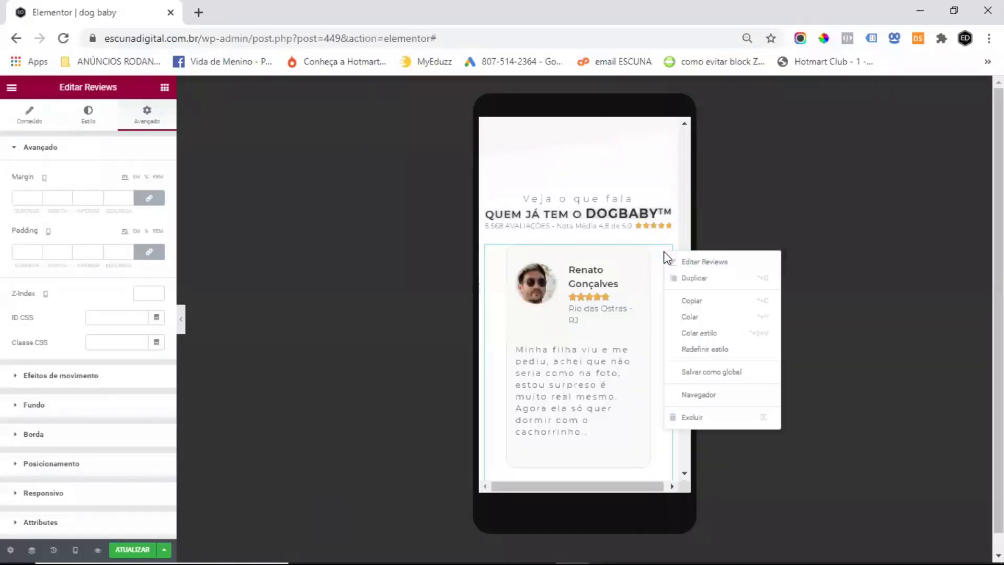
click(731, 336)
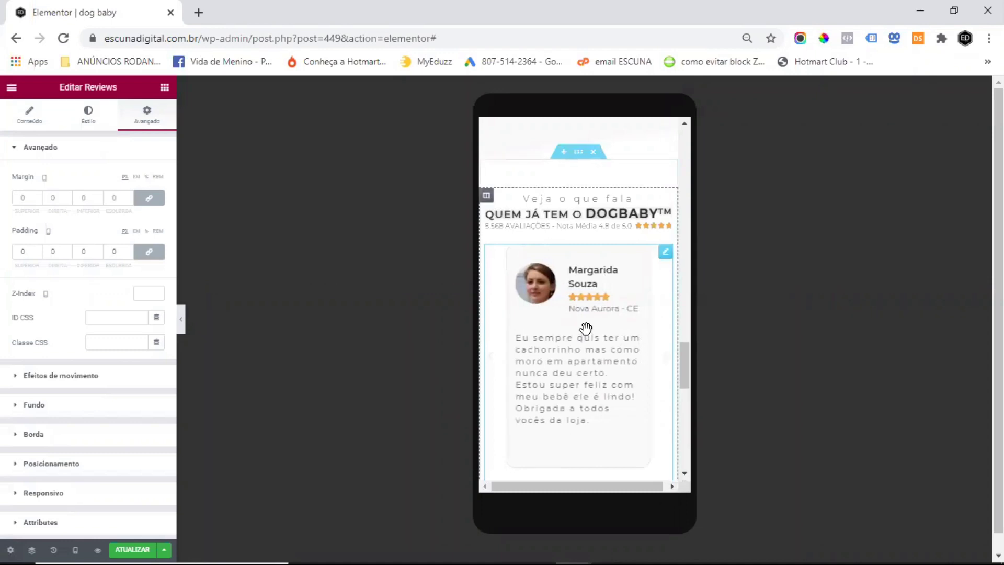
Step: Check the rest of the mobile layout down to the page end, save the page, and switch the preview to desktop
scroll(589, 339, down, 2)
scroll(589, 339, down, 5)
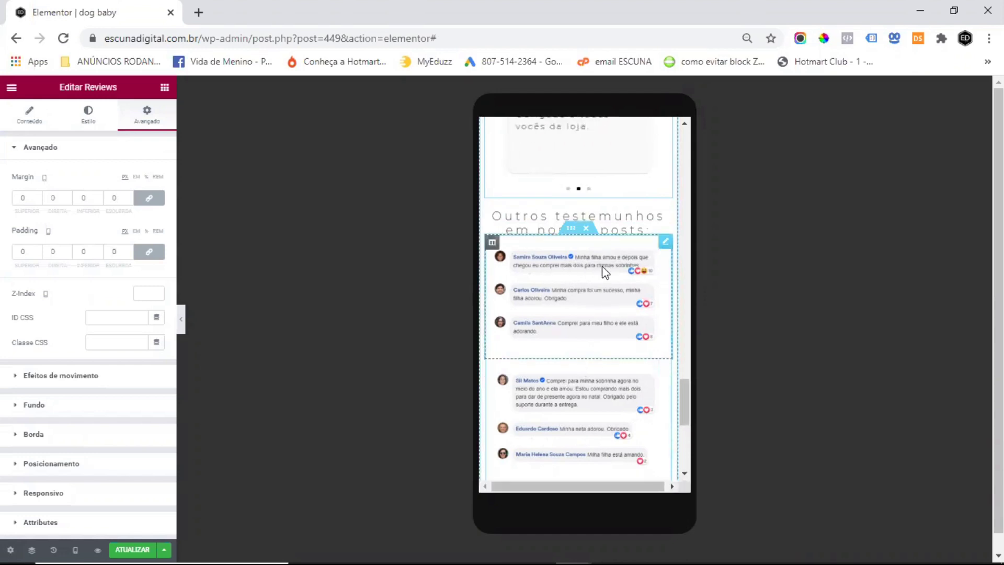
scroll(594, 322, down, 3)
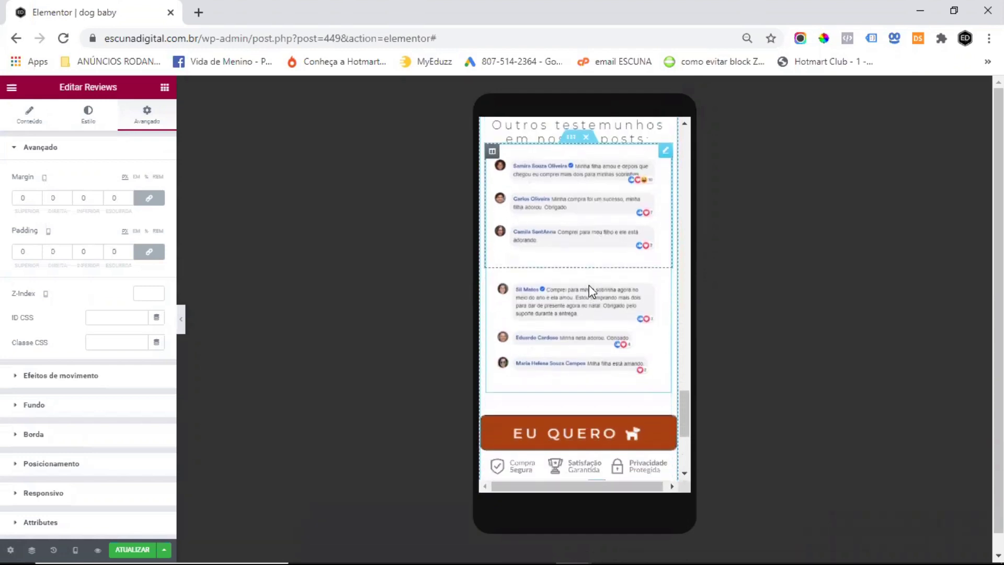
scroll(596, 268, down, 2)
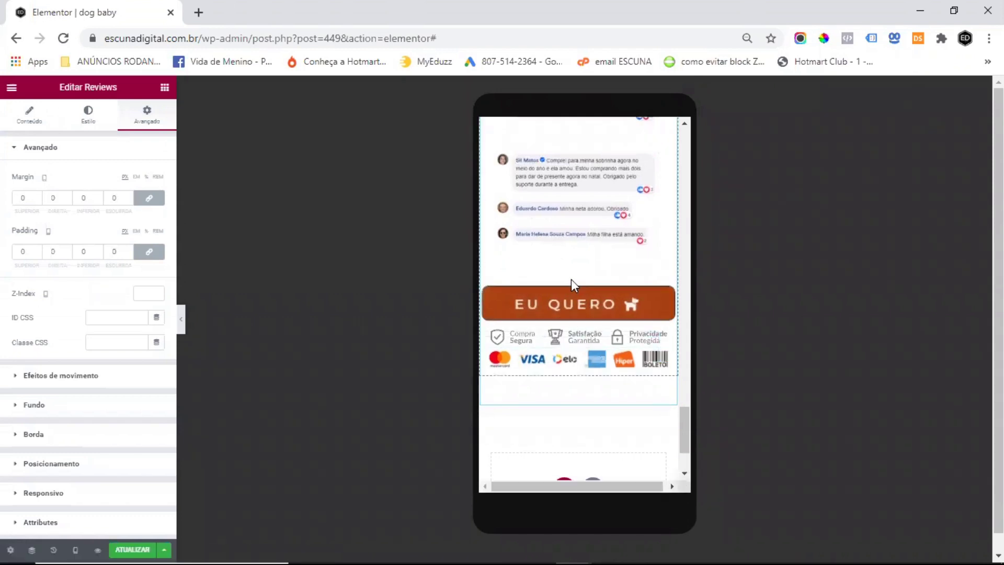
click(137, 537)
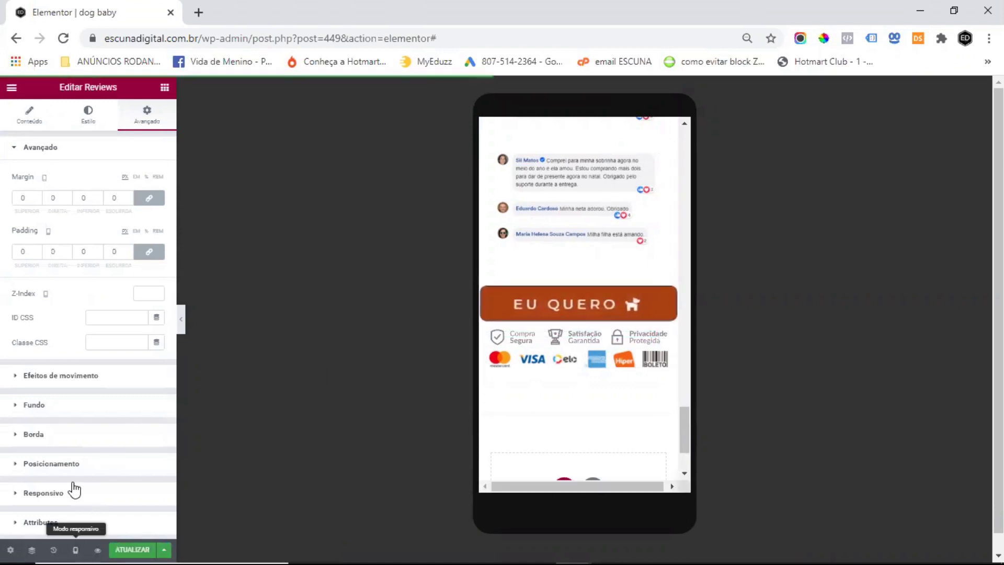
click(75, 550)
click(45, 472)
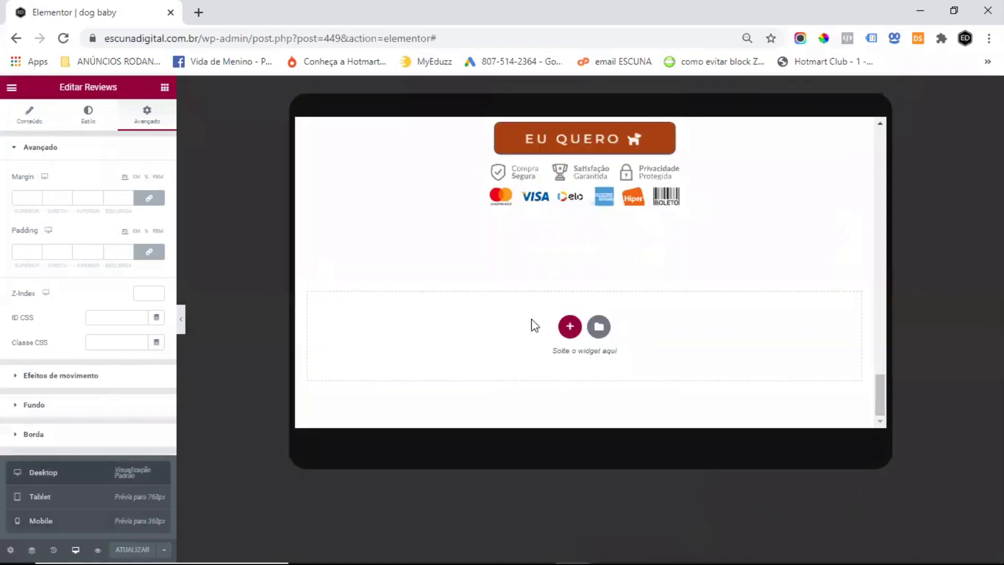
Step: Add a single-column section below the payment icons and set its content width to 700
scroll(388, 523, up, 5)
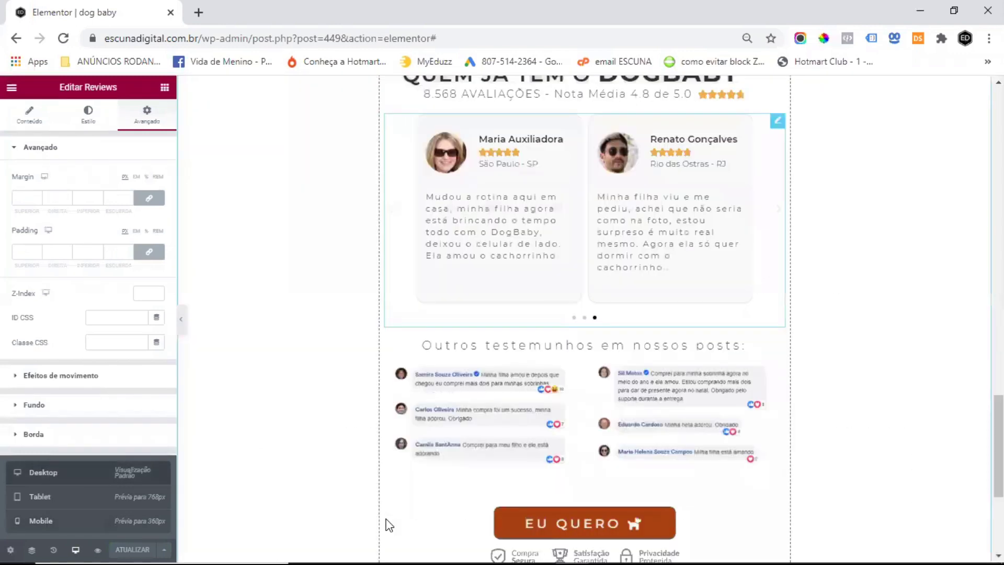
scroll(385, 523, down, 5)
click(570, 460)
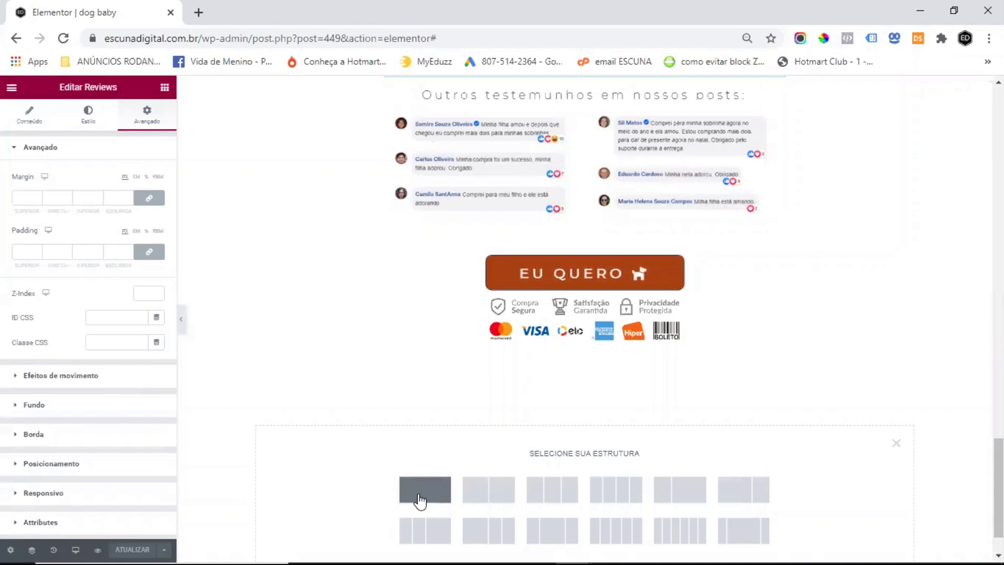
click(419, 501)
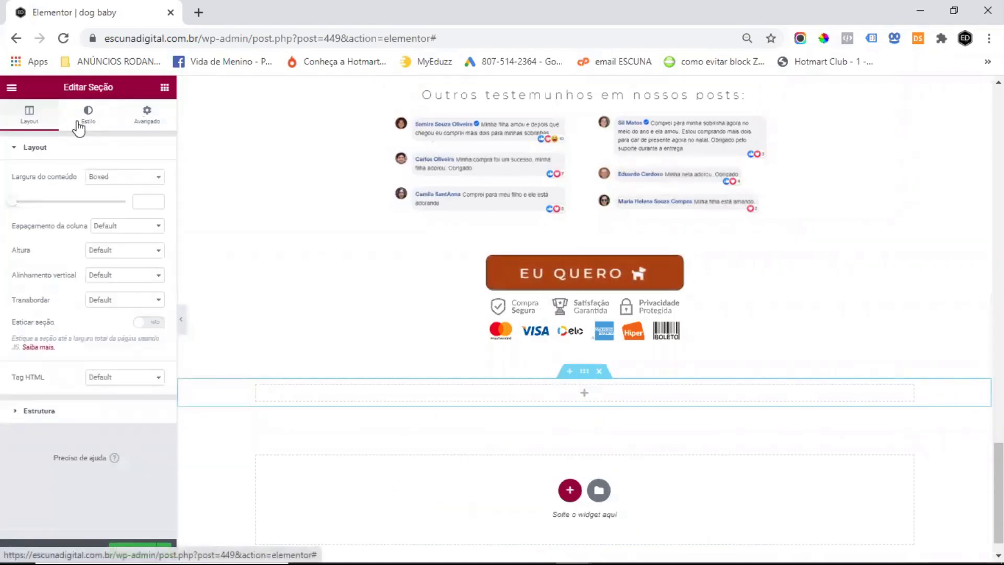
click(137, 201)
text(70)
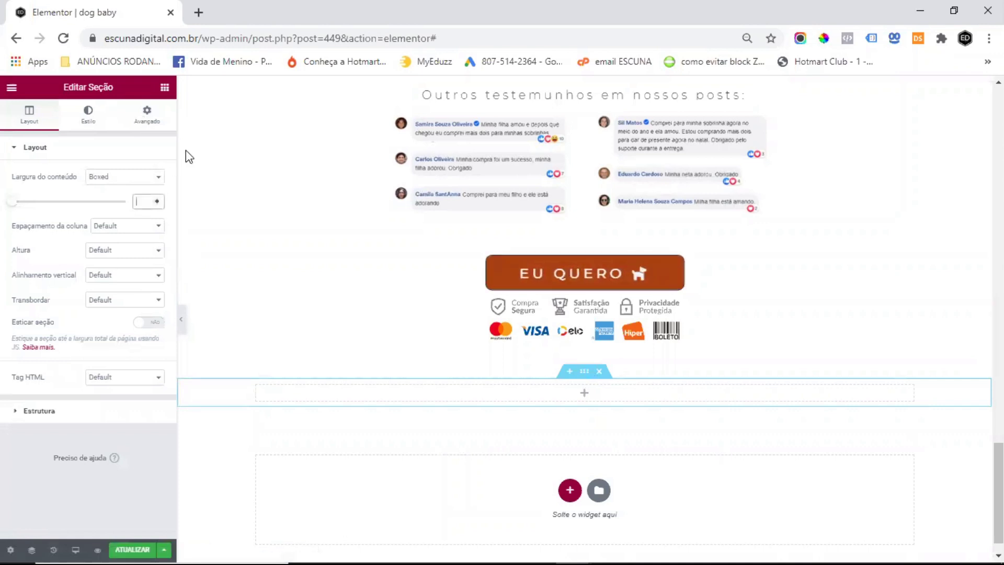
text(0)
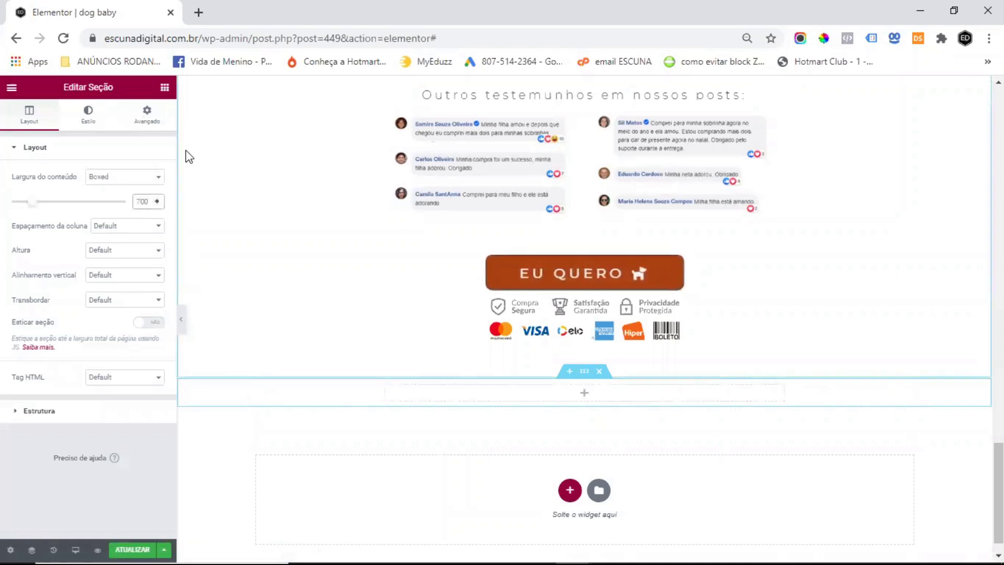
Step: Give the new empty section a classic background in a solid light grey colour
click(88, 112)
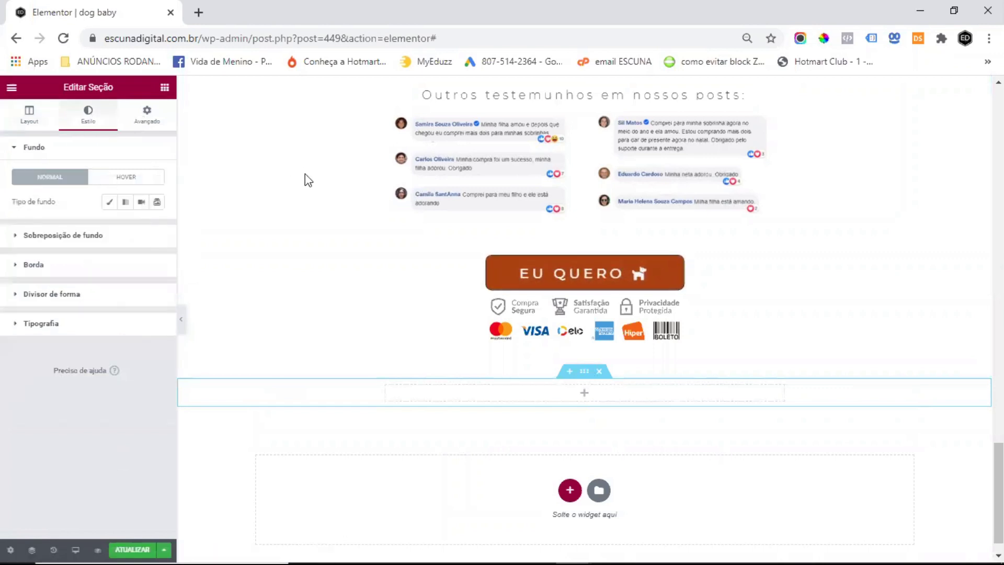
click(108, 205)
click(157, 227)
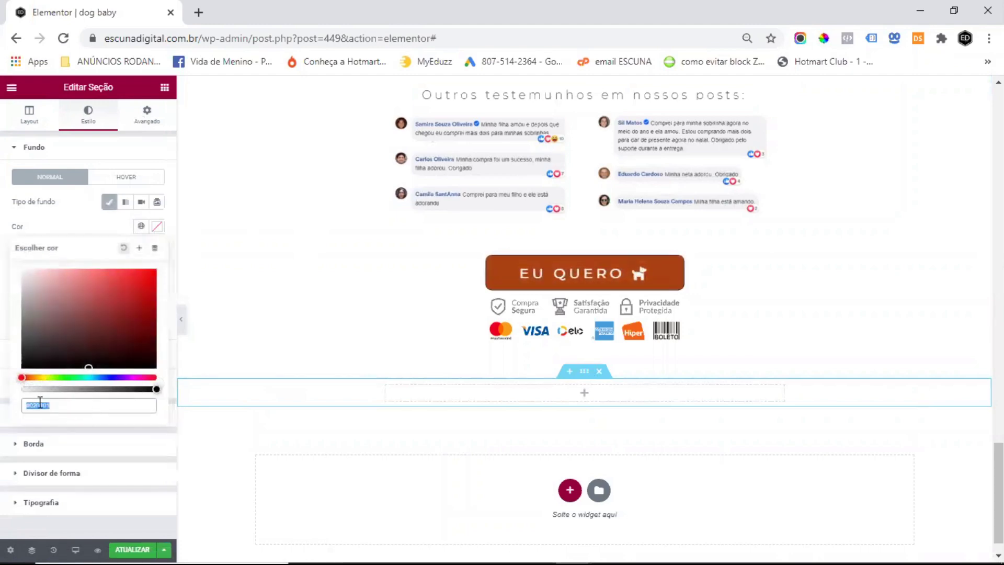
text(#f9e9f9)
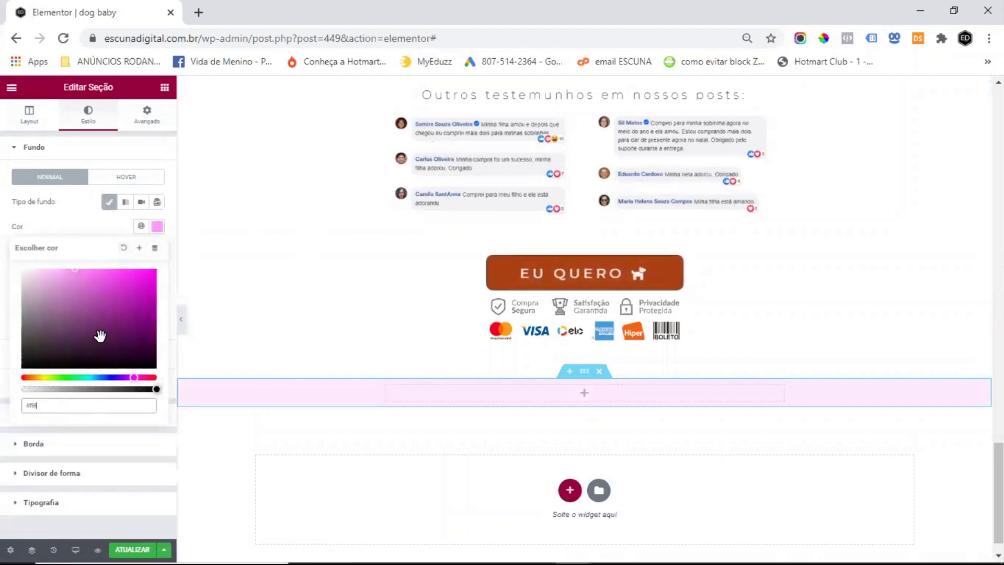
click(68, 217)
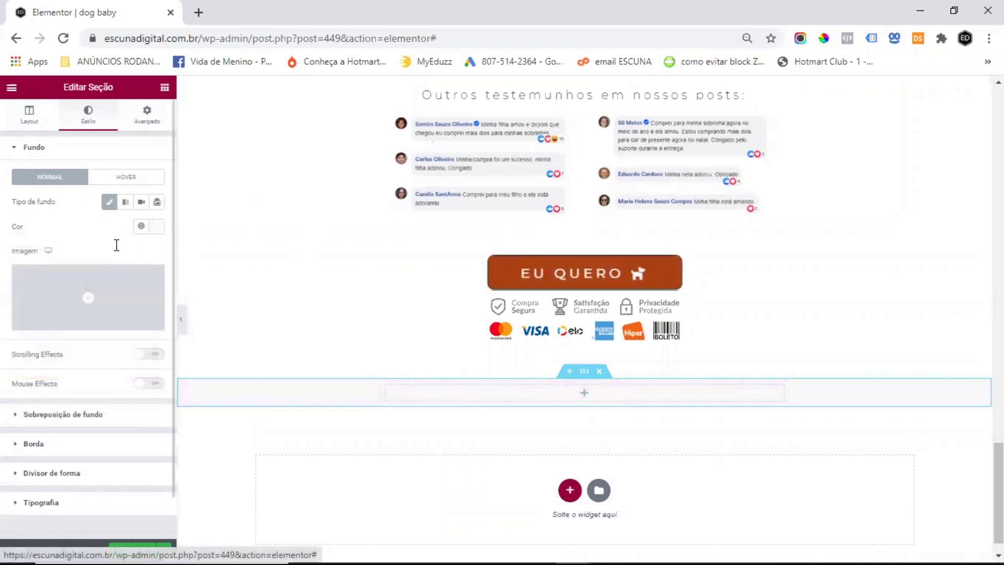
Step: Unlink the section's padding values and set its upper and lower padding to 100 each
click(147, 114)
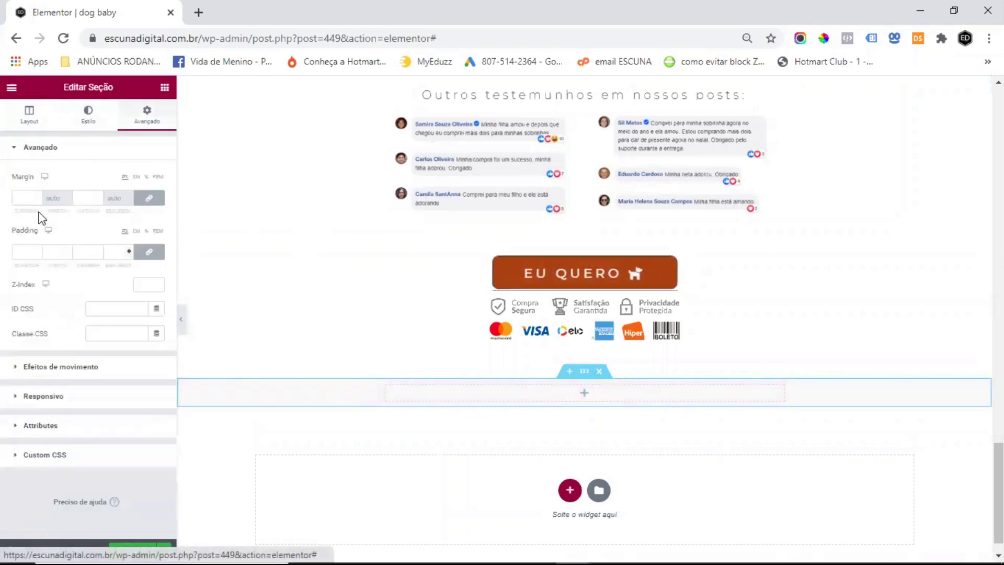
click(149, 252)
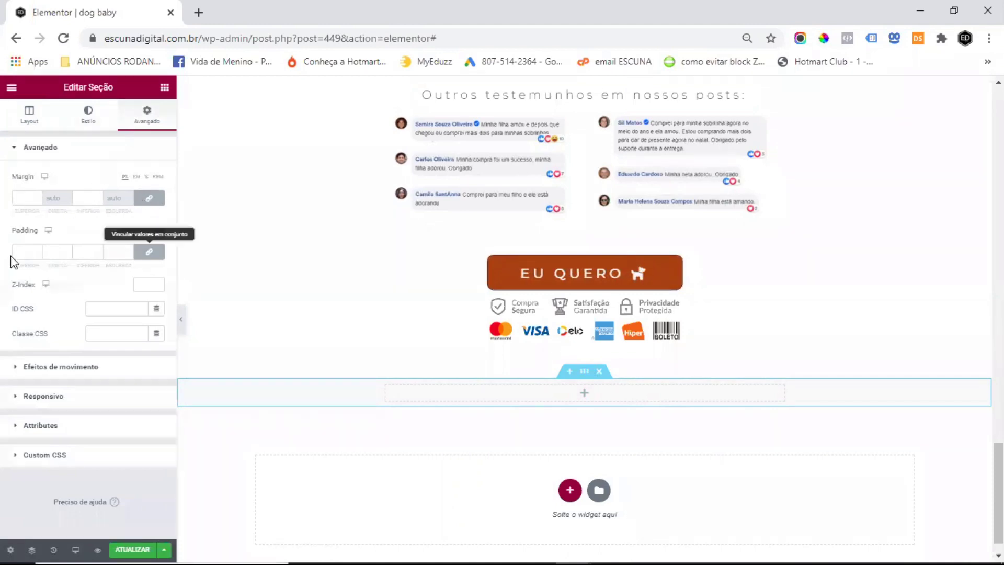
click(23, 251)
text(100)
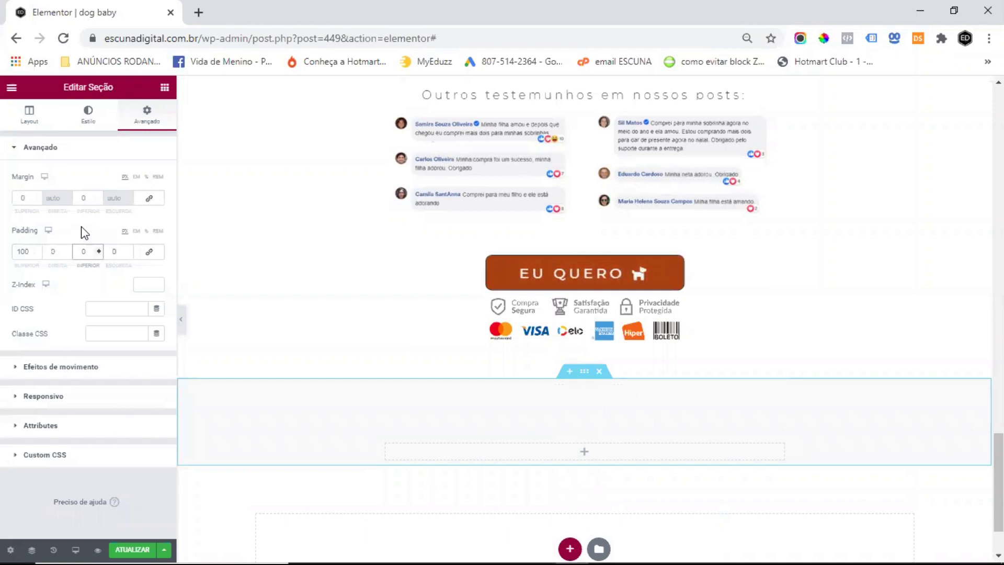
text(100)
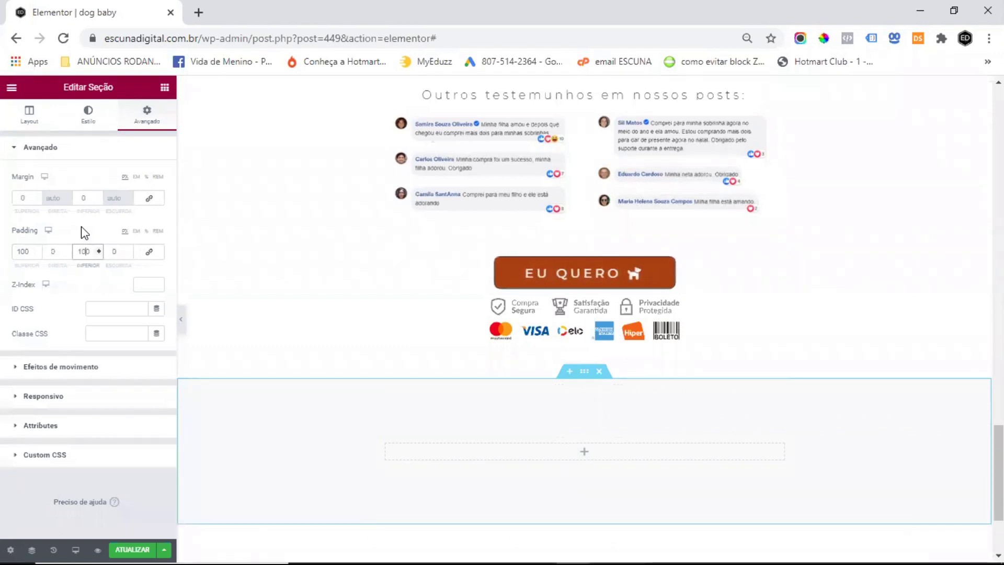
Step: Add an Inclinação shape divider to the section's upper edge with a height of 50 and flip it horizontally
click(89, 118)
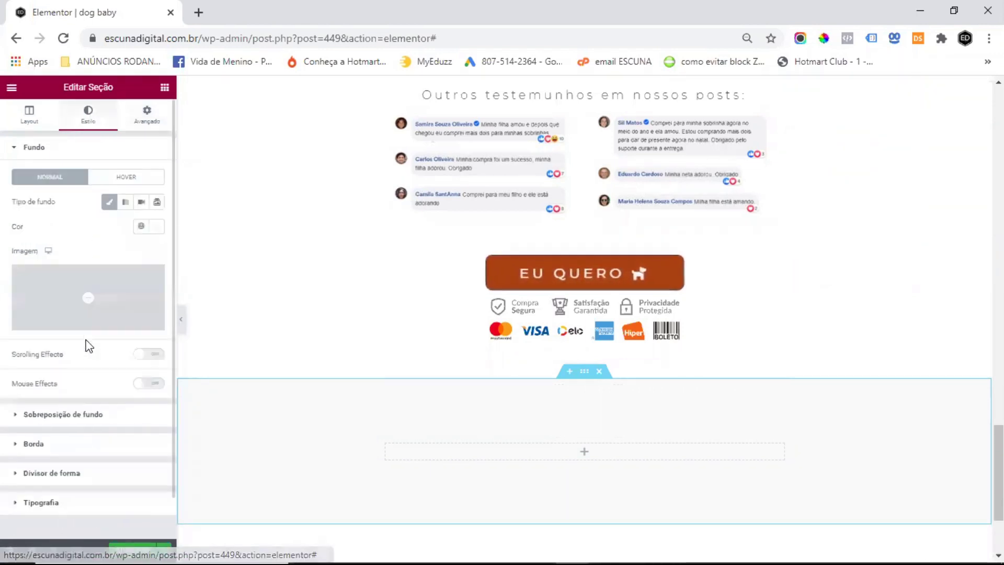
click(65, 474)
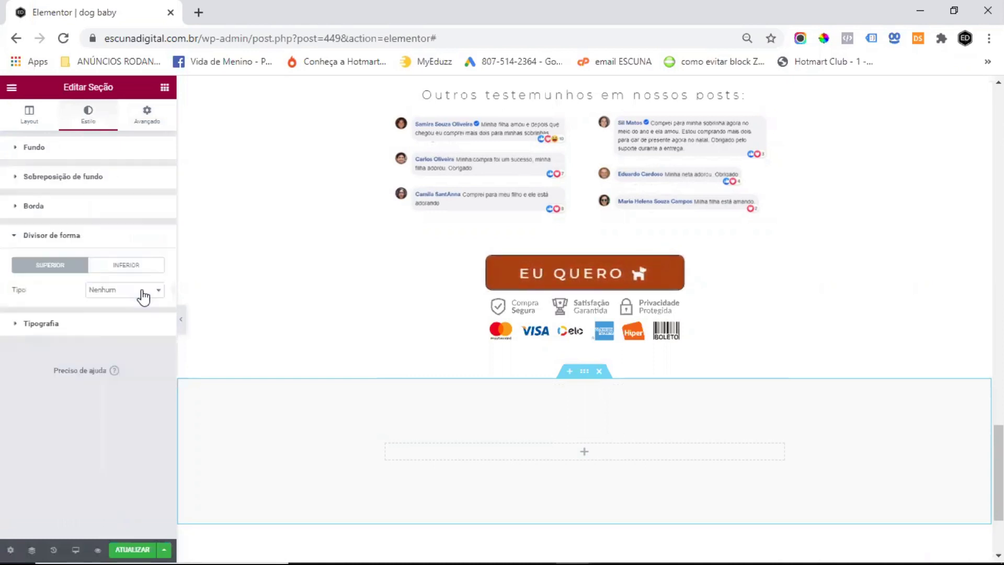
click(108, 293)
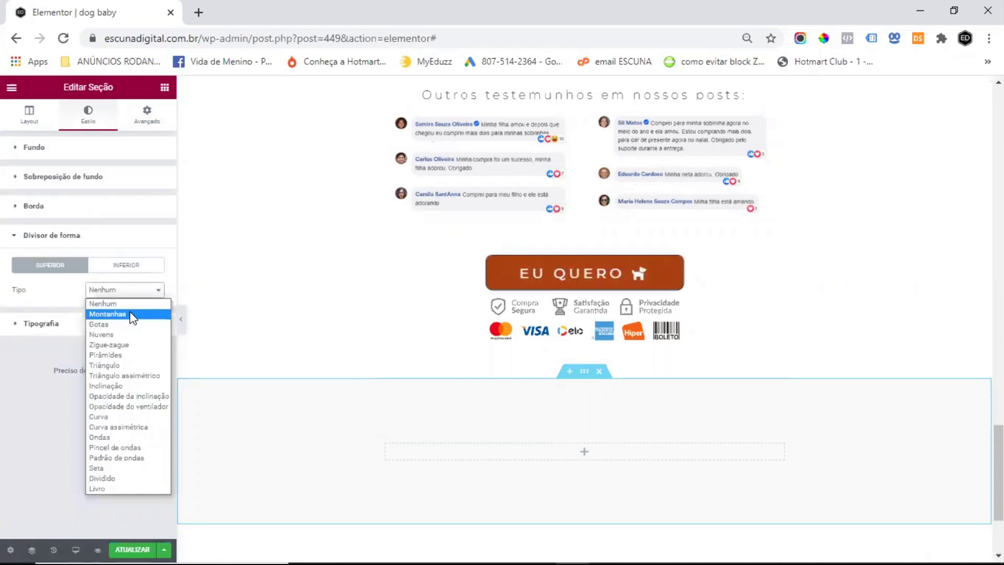
click(123, 387)
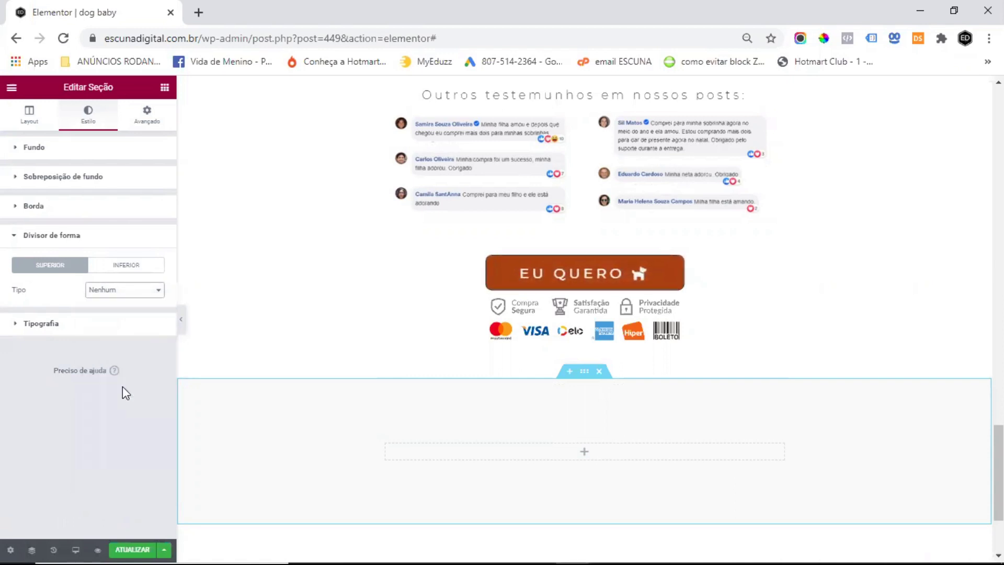
click(143, 360)
text(50)
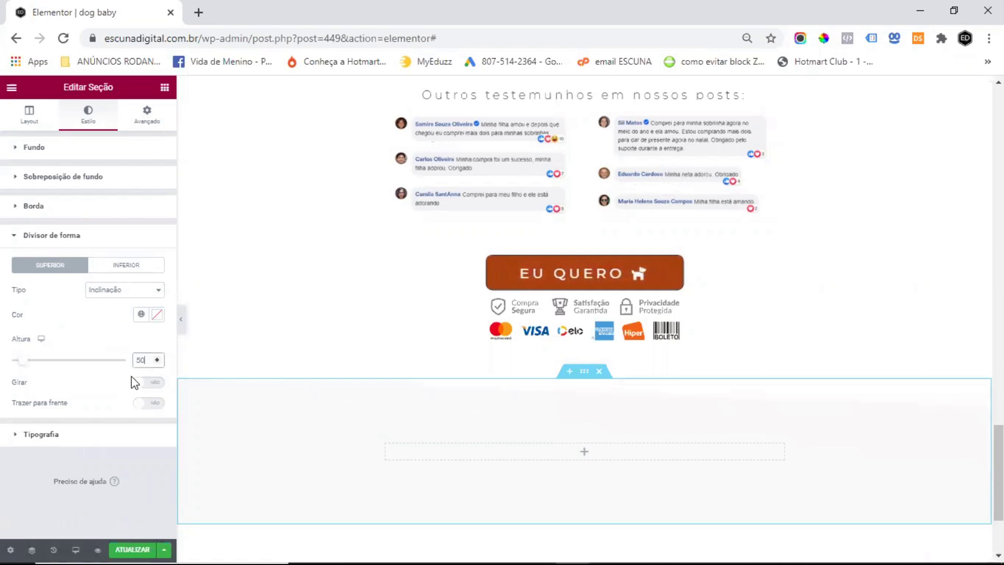
click(148, 384)
Step: Add an Inclinação shape divider to the section's lower edge with a height of 50
click(116, 267)
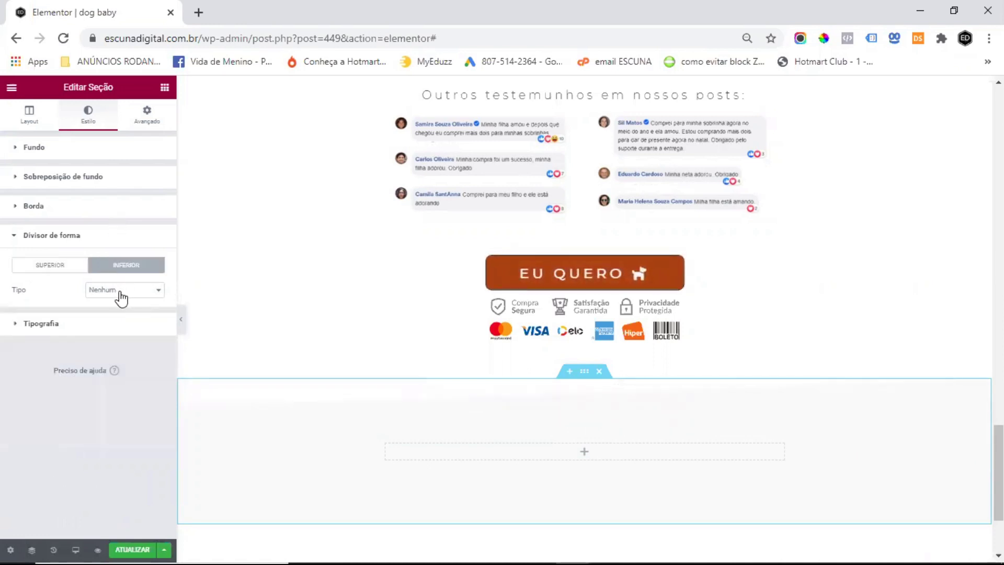
click(120, 291)
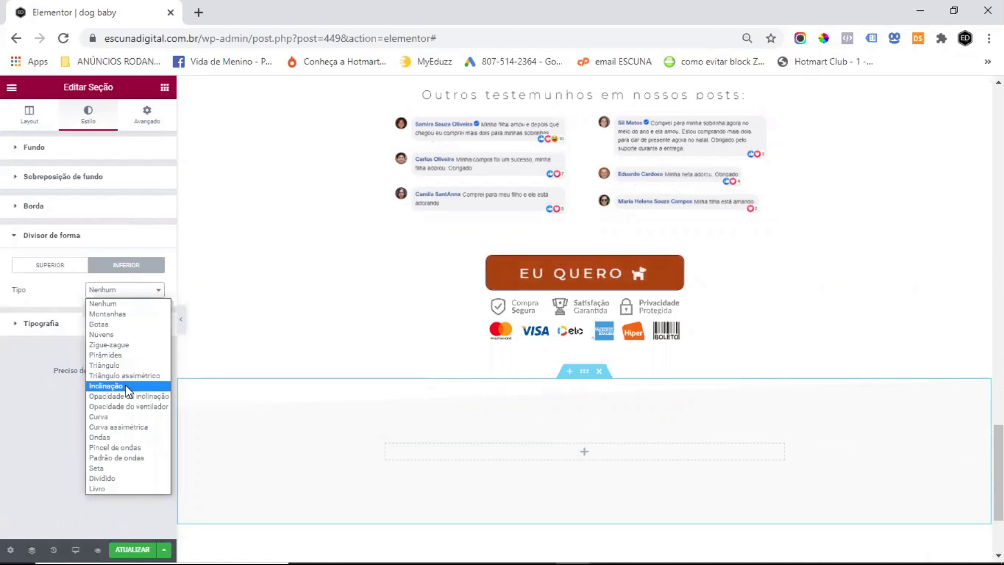
click(129, 386)
click(142, 360)
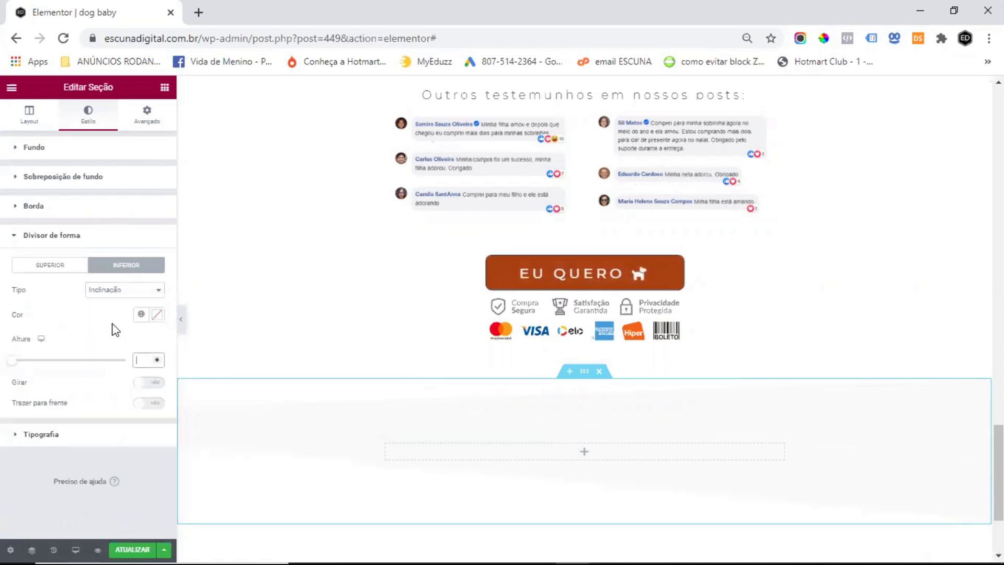
text(50)
scroll(616, 222, down, 1)
scroll(709, 290, down, 2)
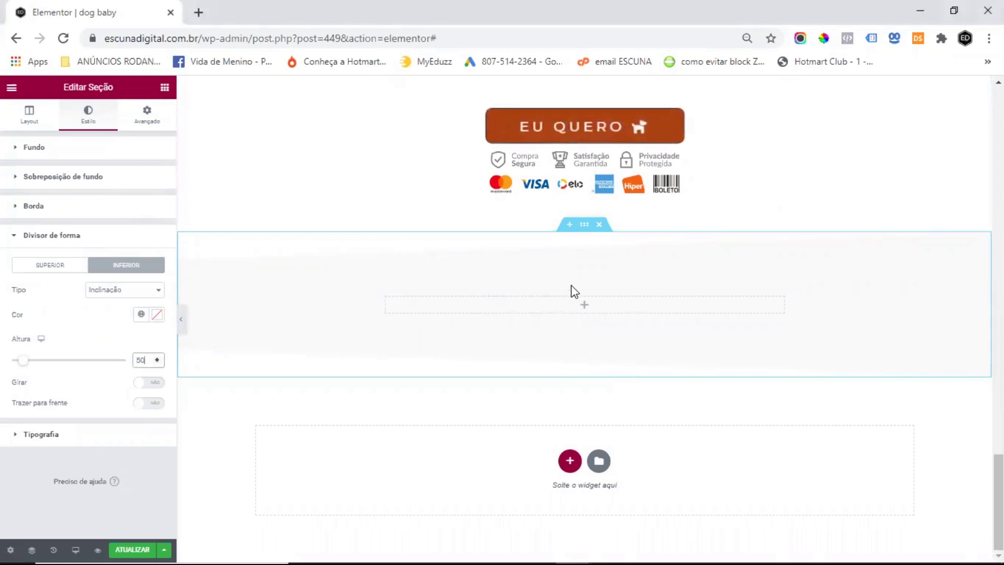
Step: Add a title reading "Garantias do <b><big>DOGBABY</big><sup>TM</sup></b> original" to the grey section and paste the copied heading style onto it
click(165, 88)
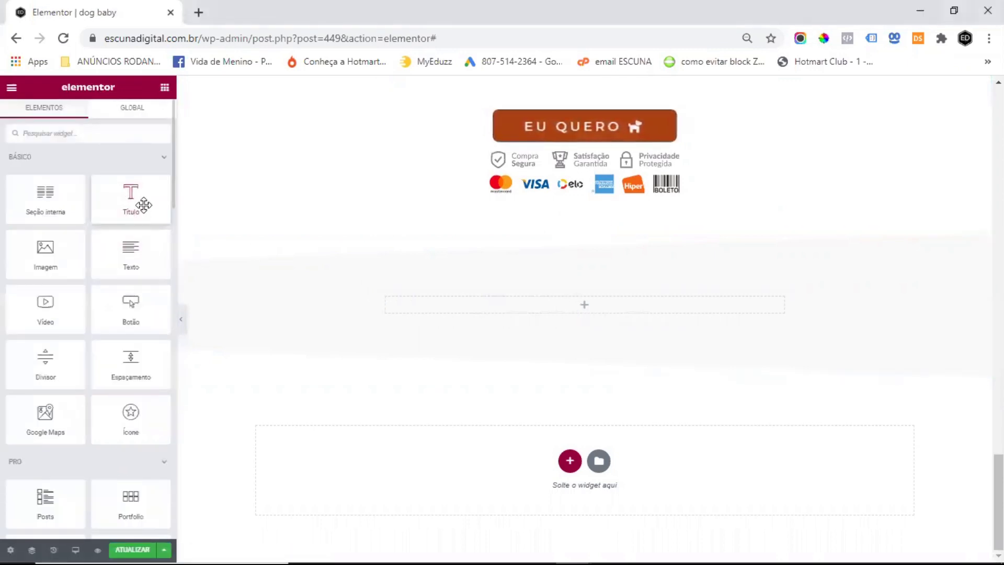
click(144, 205)
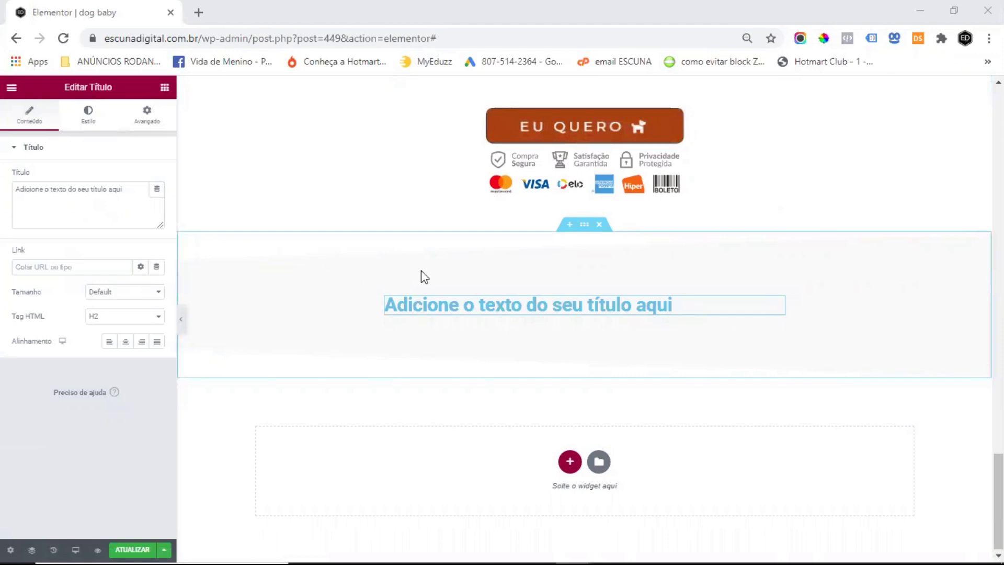
right_click(61, 202)
click(101, 252)
triple_click(126, 189)
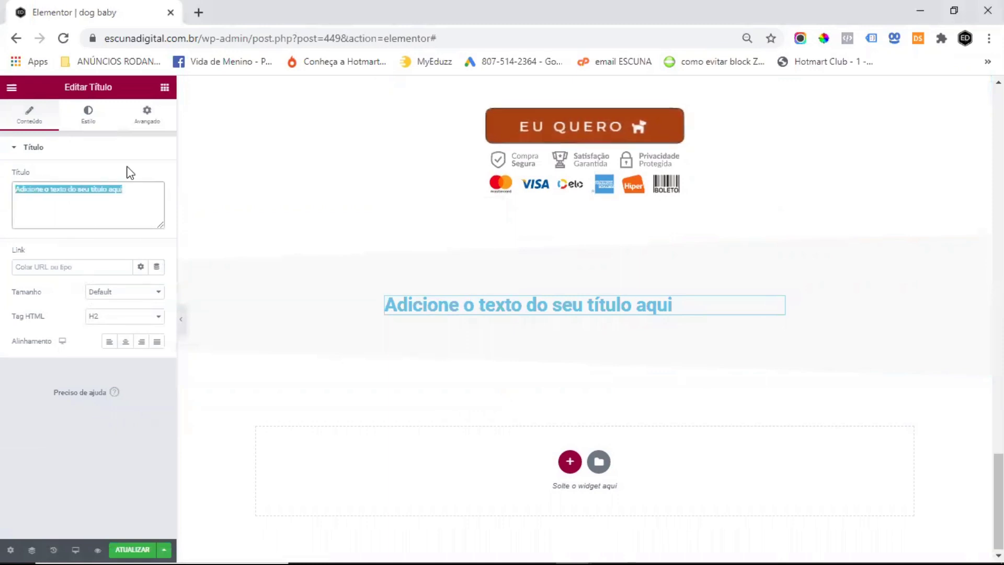
text(Garantias do <b><big>DOGBABY</big><sup>TM</sup></b> original)
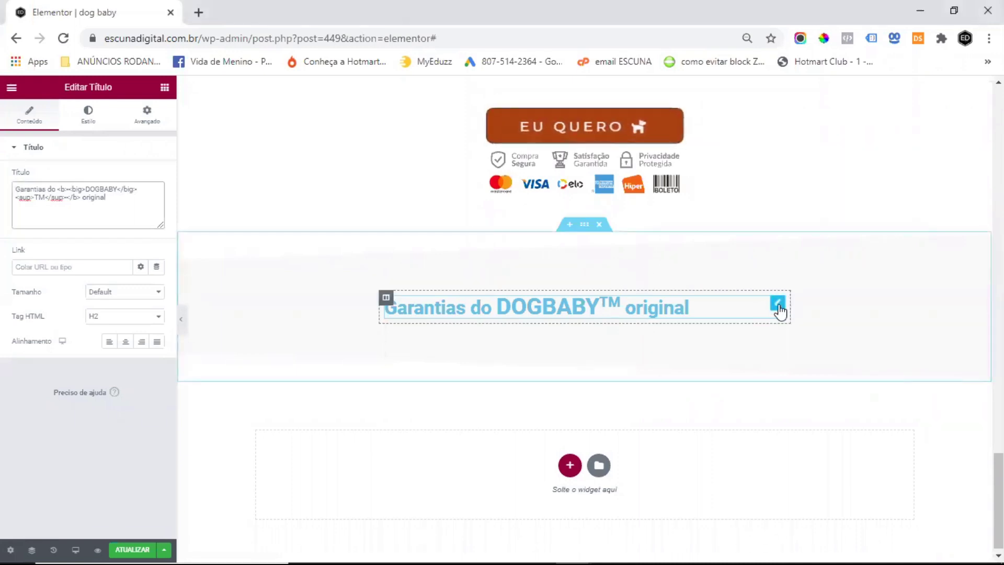
right_click(779, 306)
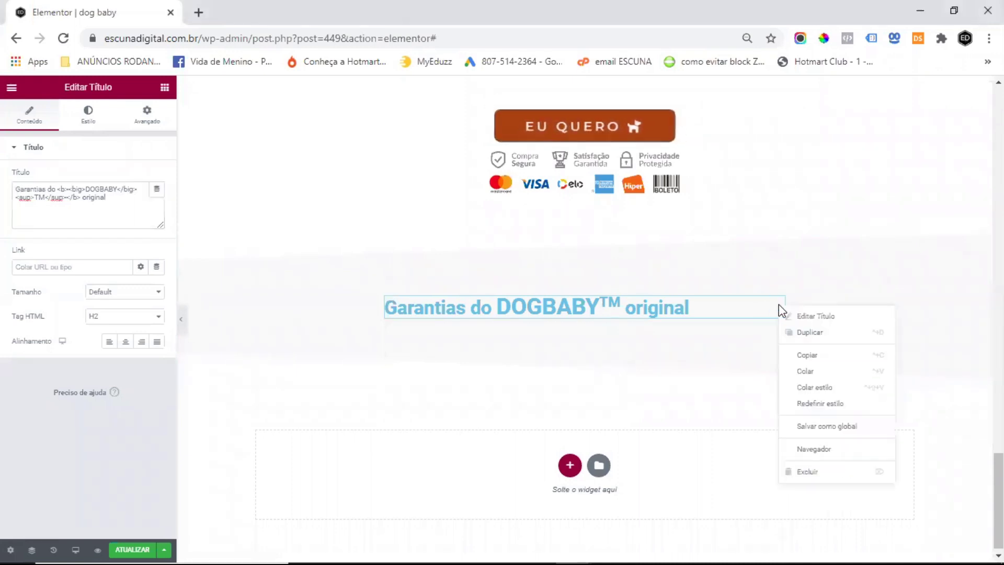
click(837, 389)
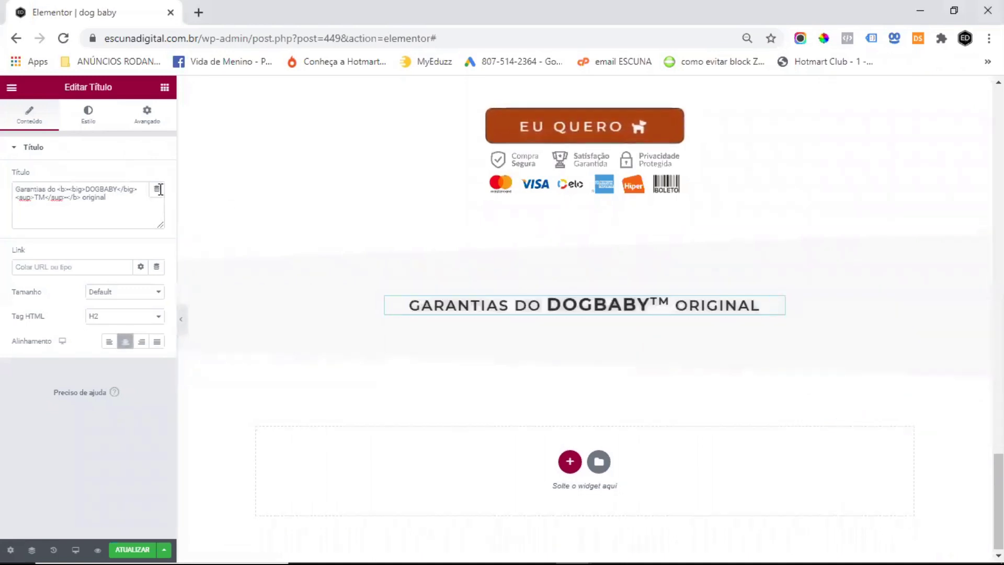
Step: Add a second title below the guarantees heading reading "Somente nossa loja possui uma <b> garantia exclusiva</b>."
click(165, 88)
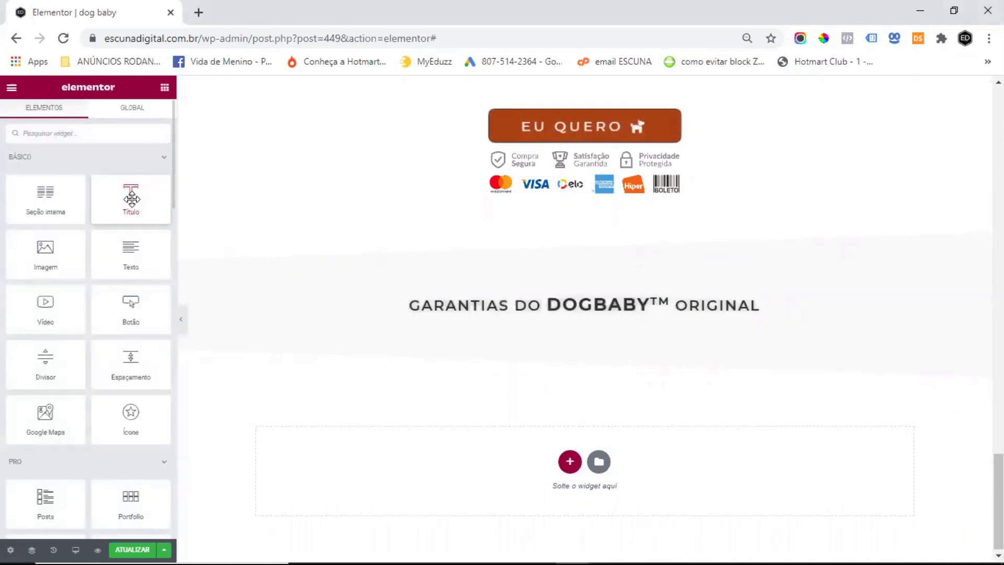
drag(131, 198, 594, 310)
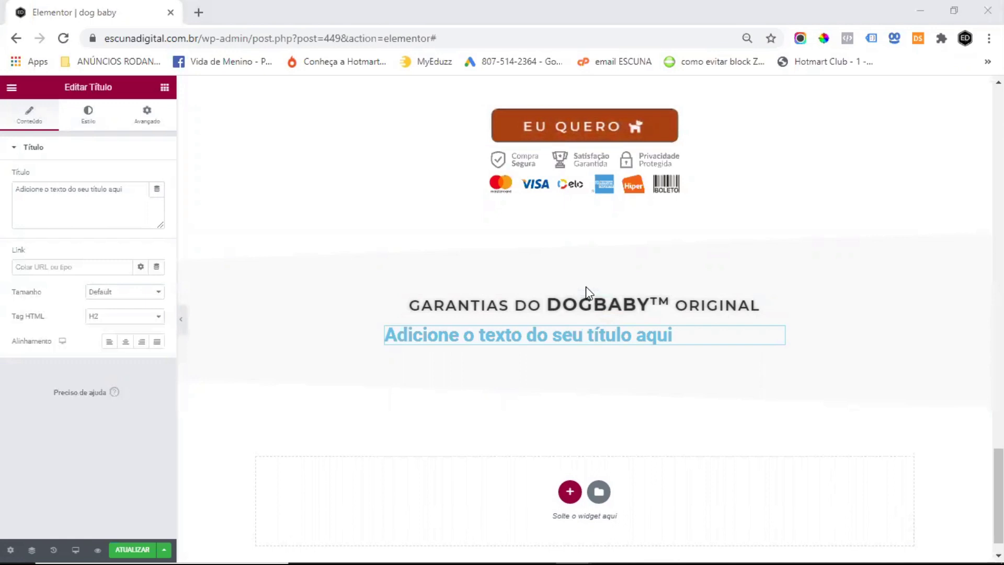
right_click(28, 194)
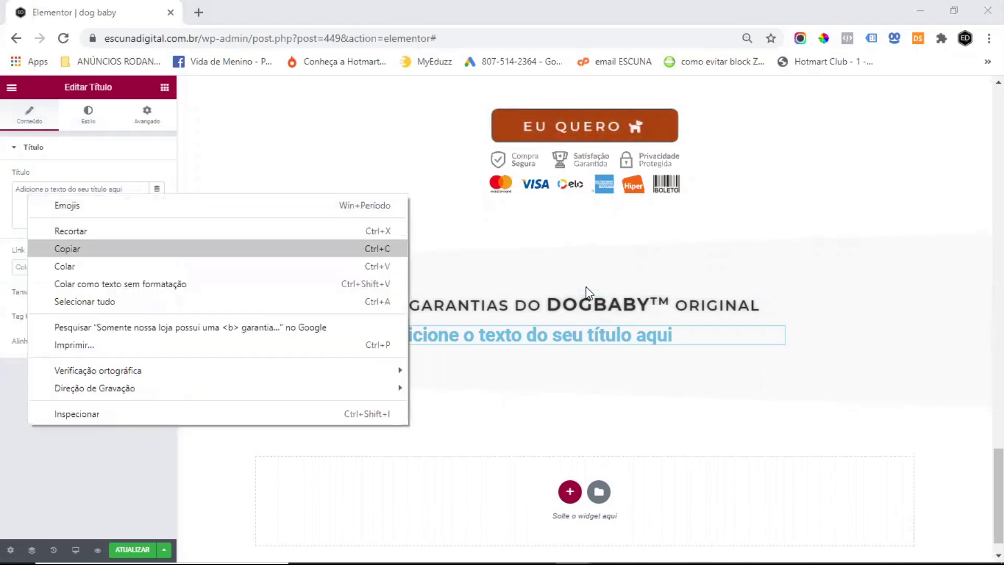
click(67, 248)
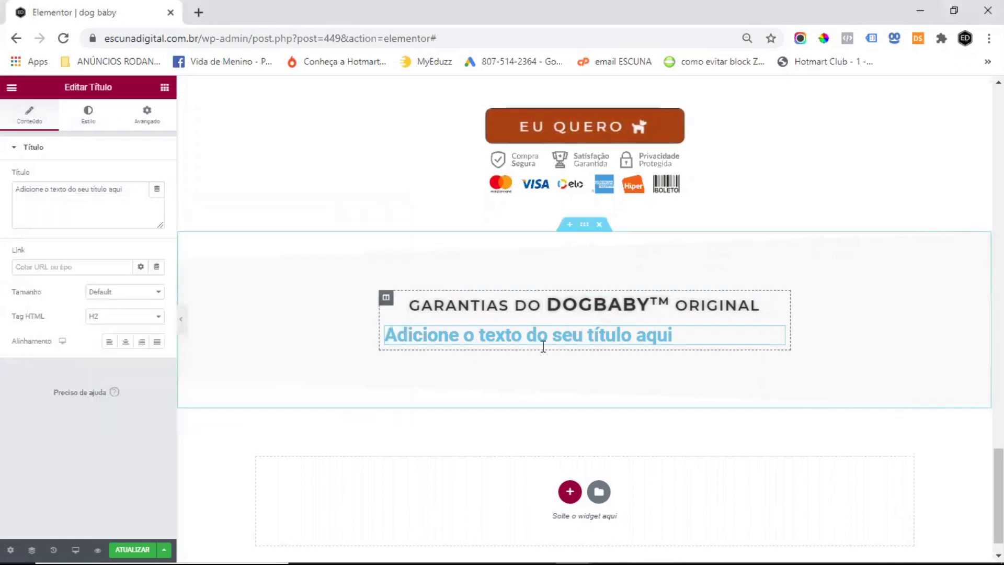
drag(139, 190, 75, 171)
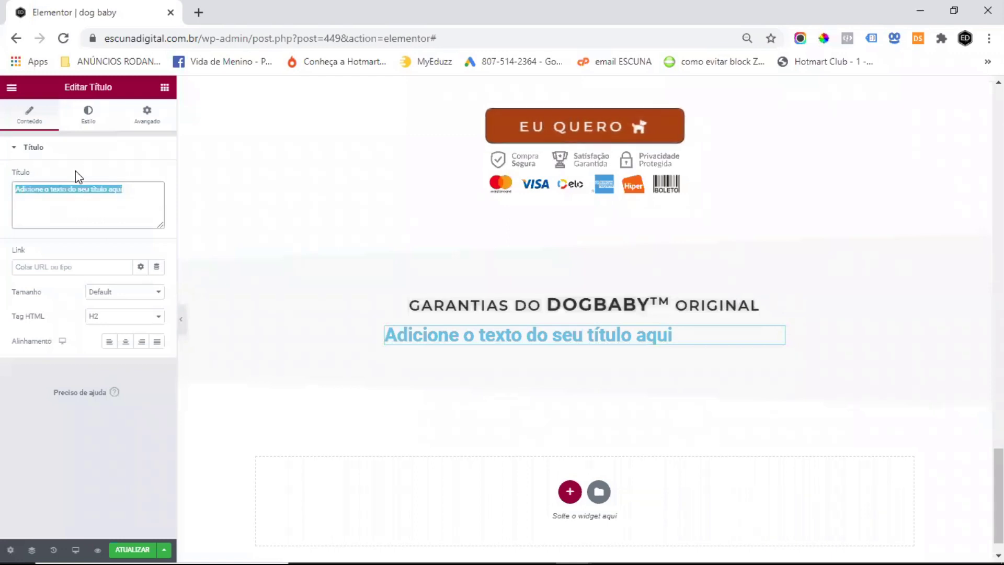
text(Somente nossa loja possui uma <b> garantia exclusiva</b>.)
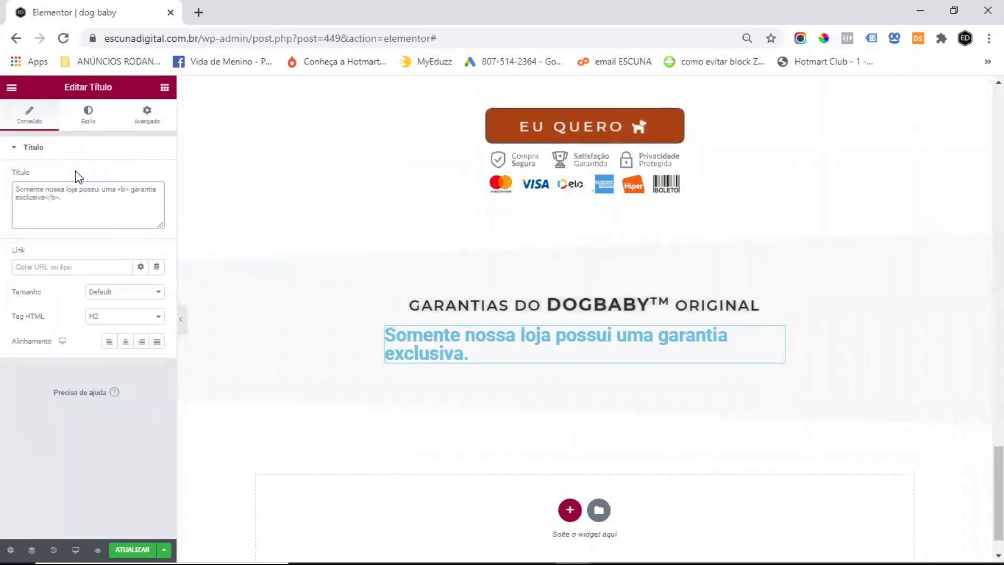
key(alt+Tab)
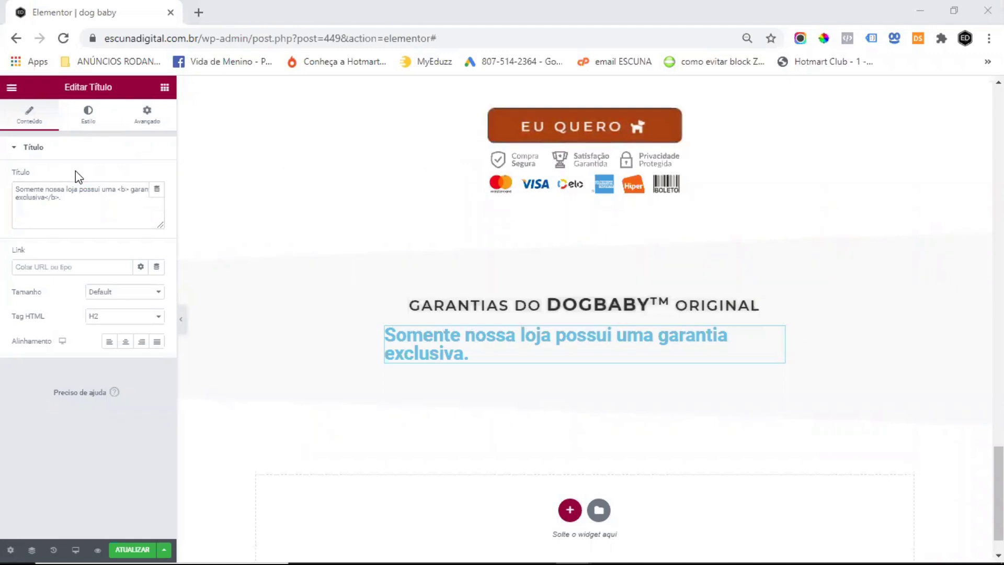
key(alt+Tab)
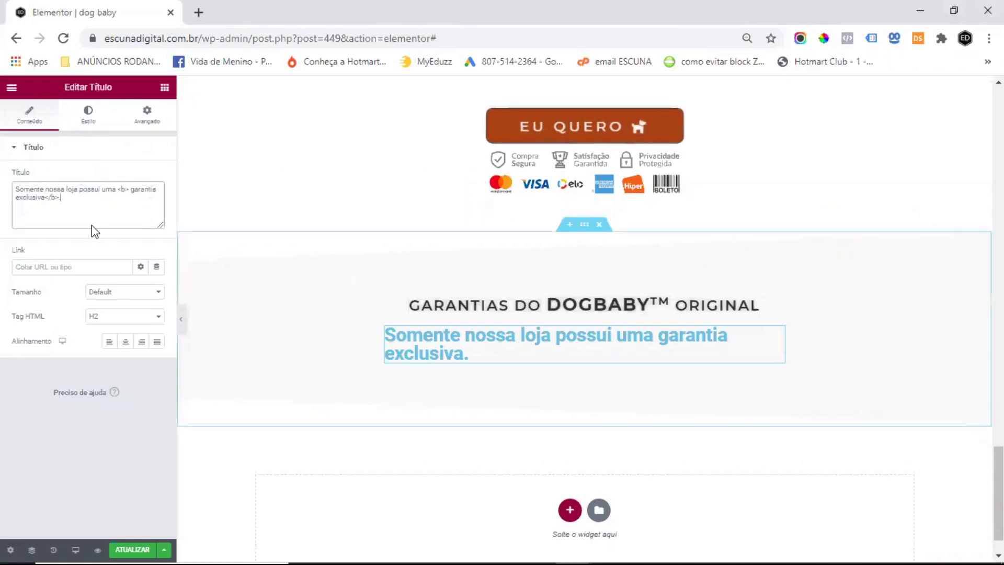
Step: Paste the copied subtitle style onto the new title and remove the extra title pasted below it
right_click(778, 335)
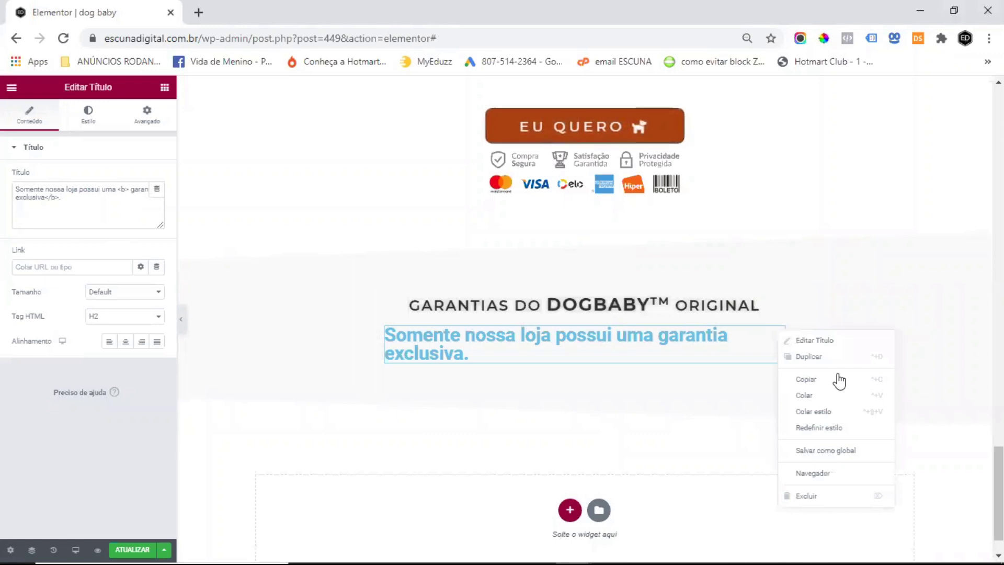
click(823, 400)
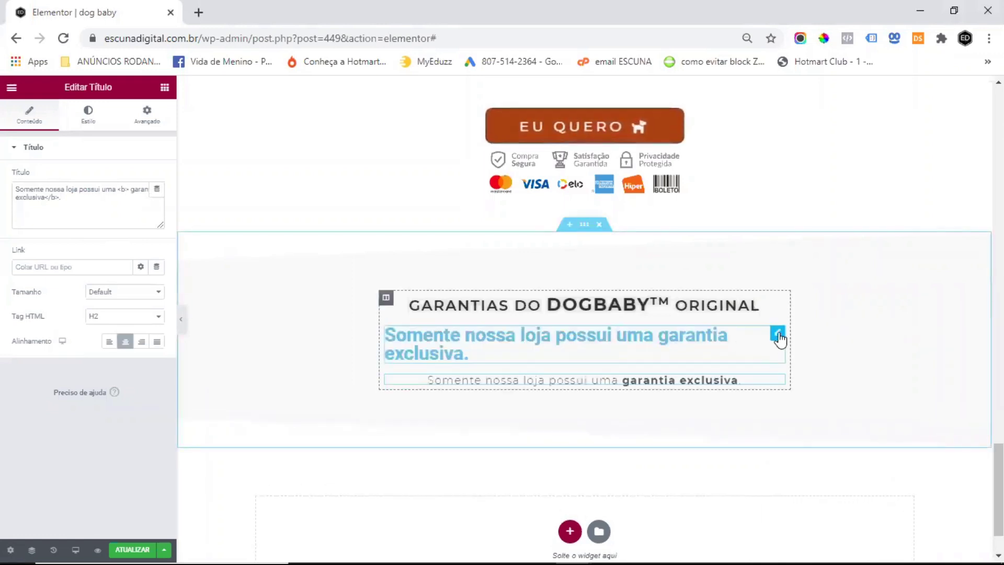
right_click(777, 335)
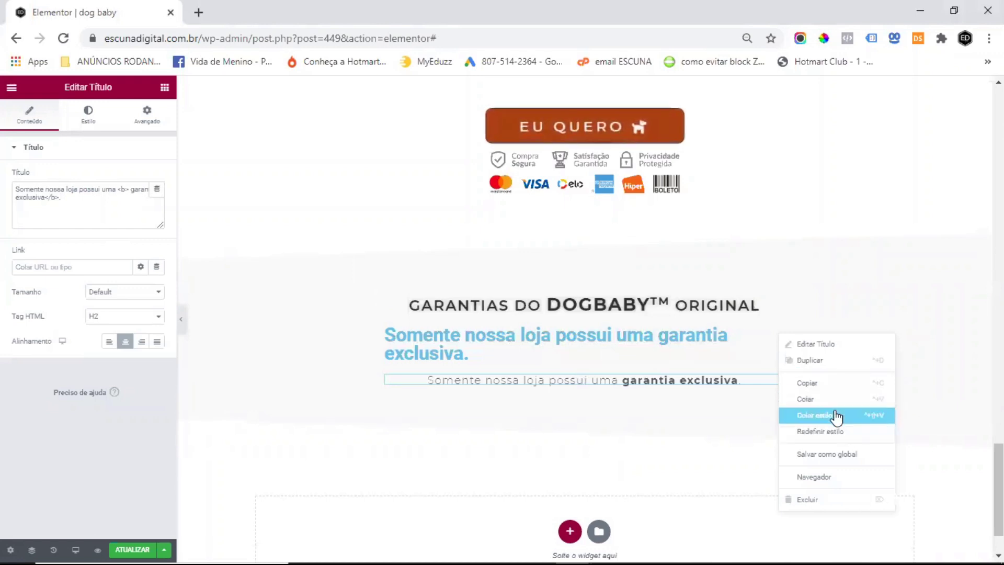
click(837, 417)
right_click(782, 358)
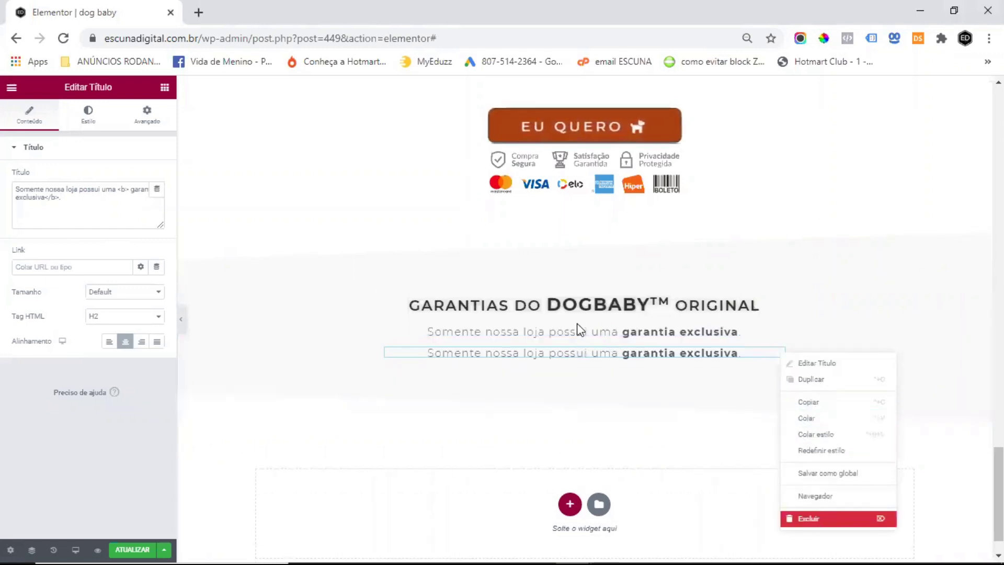
click(822, 521)
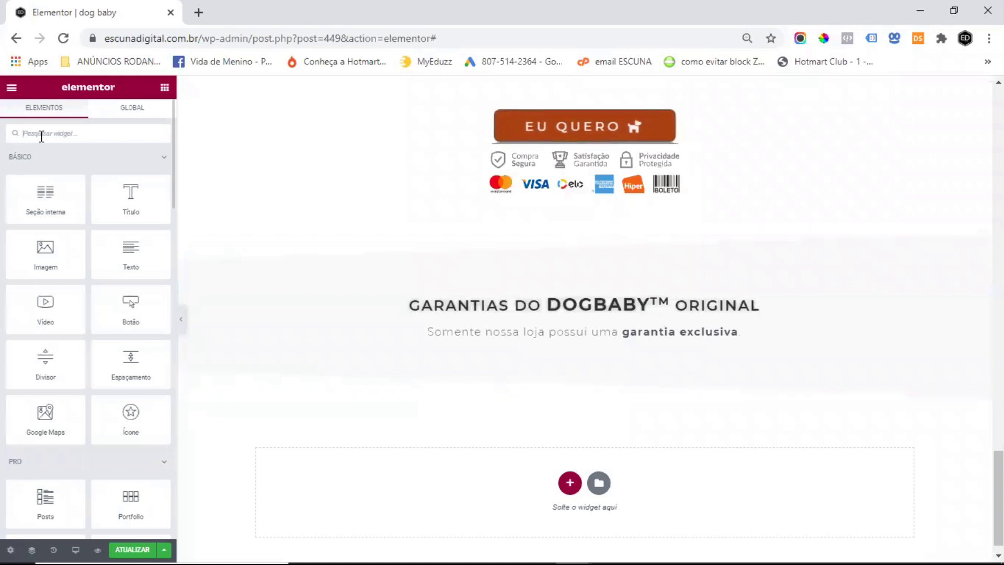
Step: Add a Lista de Ícones widget below the guarantees subtitle
click(41, 134)
text(list)
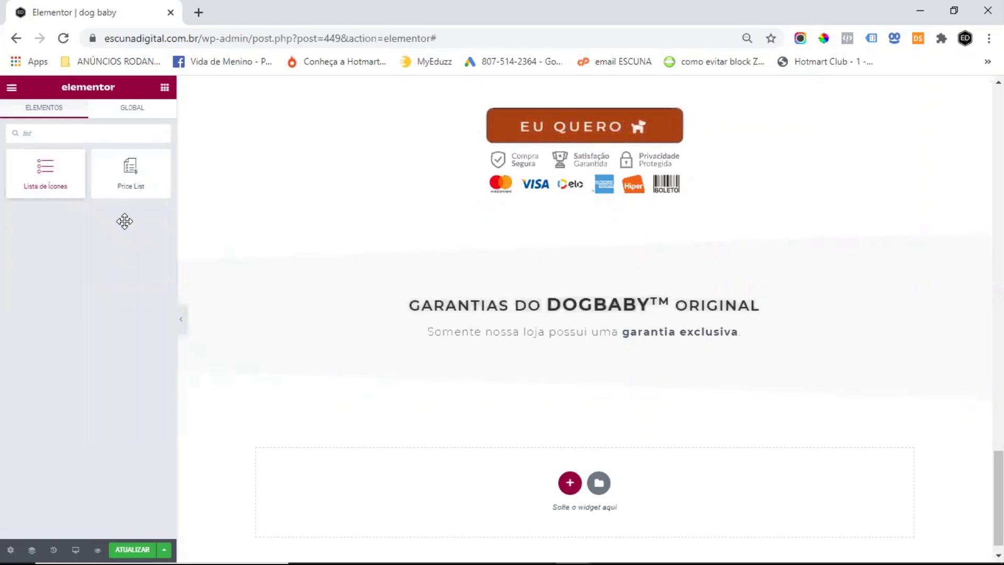
drag(125, 221, 584, 341)
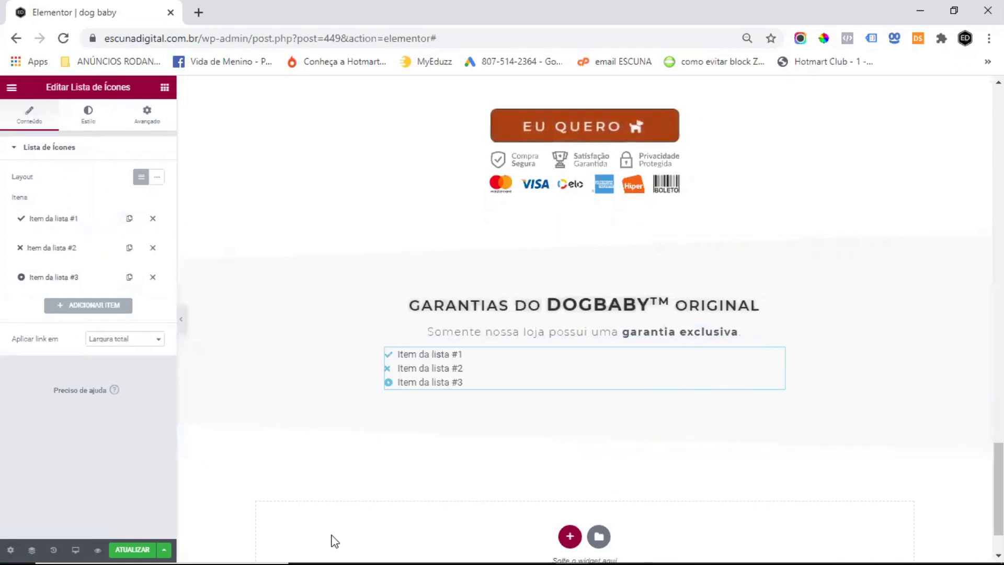
Step: Give the first list item a circled right-chevron icon and the text "Cobrimos toda e qualquer taxa extra dos Correios, como Despacho Postal e Taxa Alfandegária;"
click(56, 219)
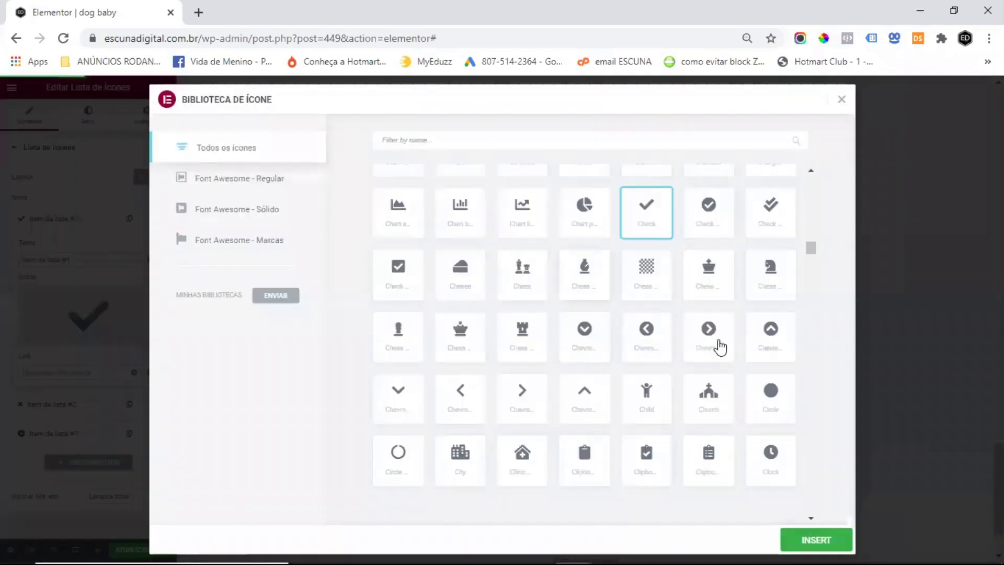
click(709, 331)
click(817, 540)
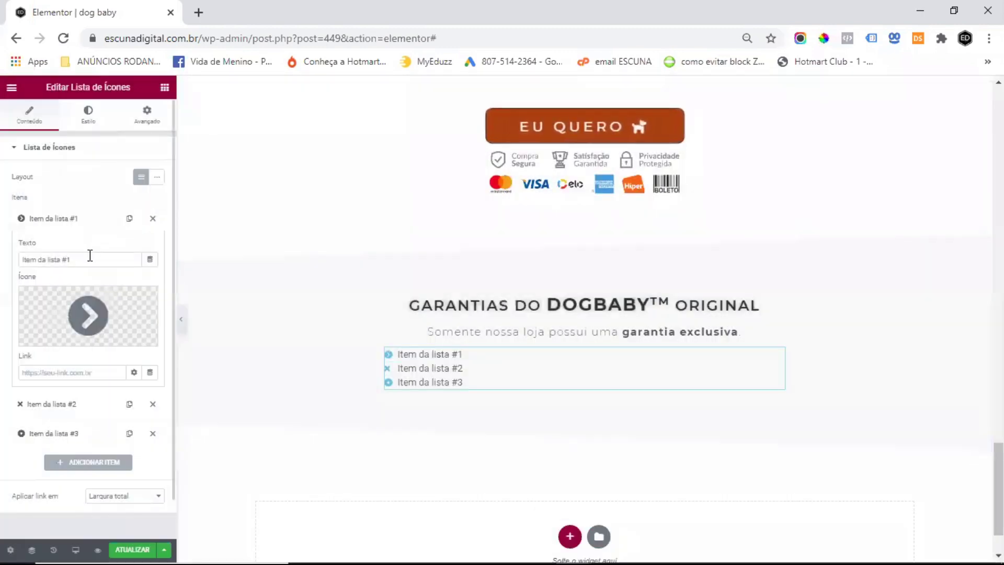
drag(90, 259, 18, 259)
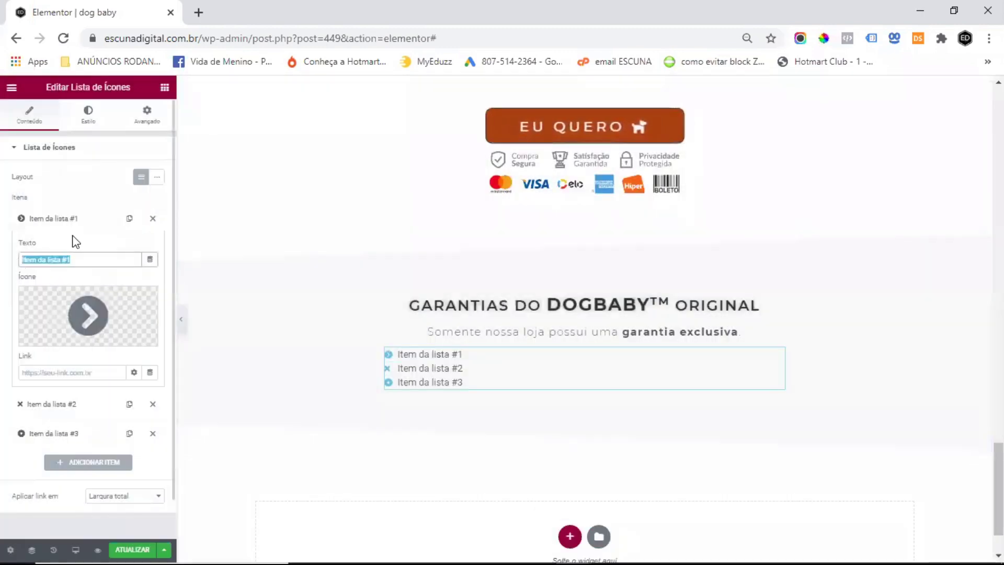
text(Cobrimos toda e qualquer taxa extra dos Correios, como Despacho Postal e Taxa Alfandegária;)
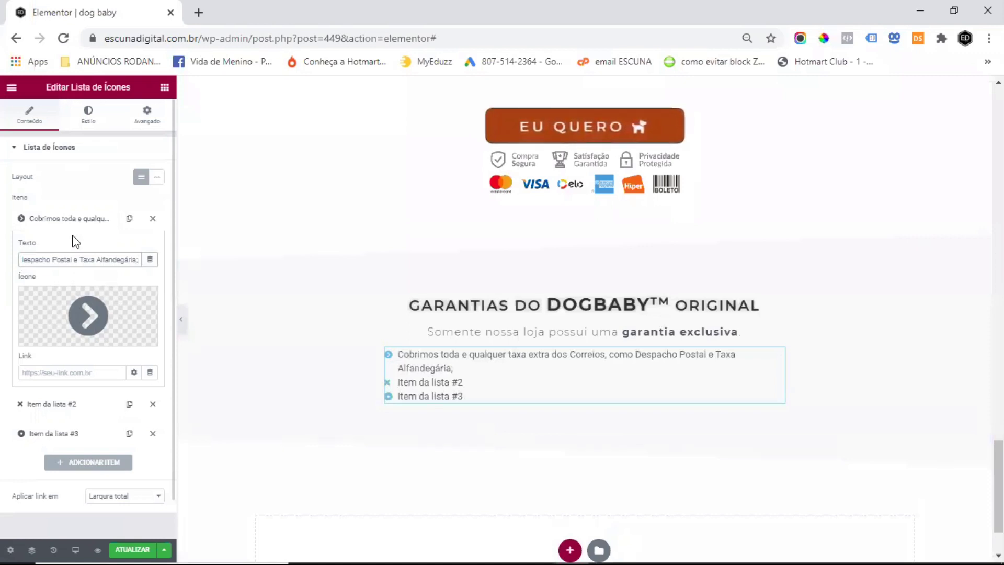
Step: Delete the two remaining default list items and replace them with two duplicates of the first item
click(153, 405)
click(153, 404)
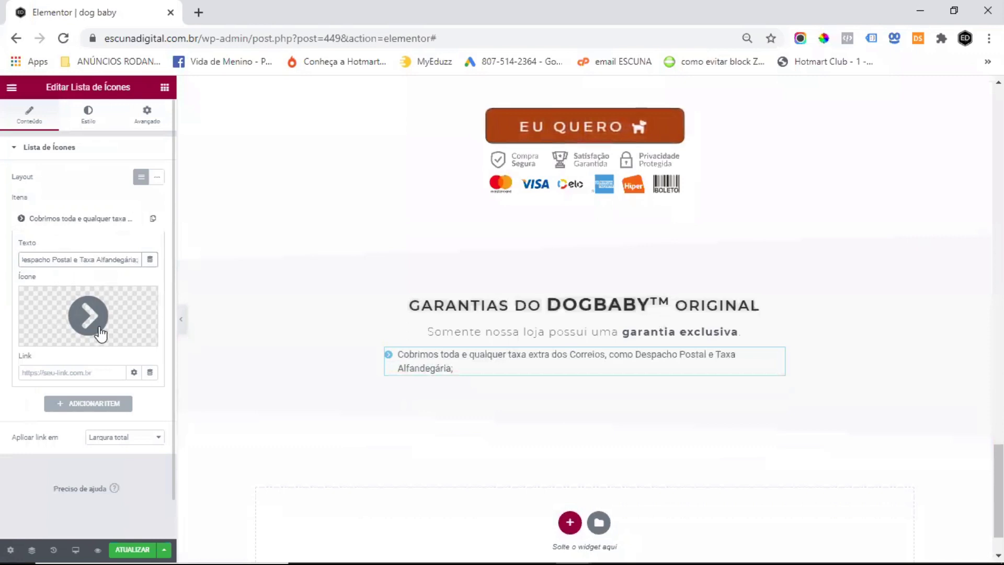
click(153, 219)
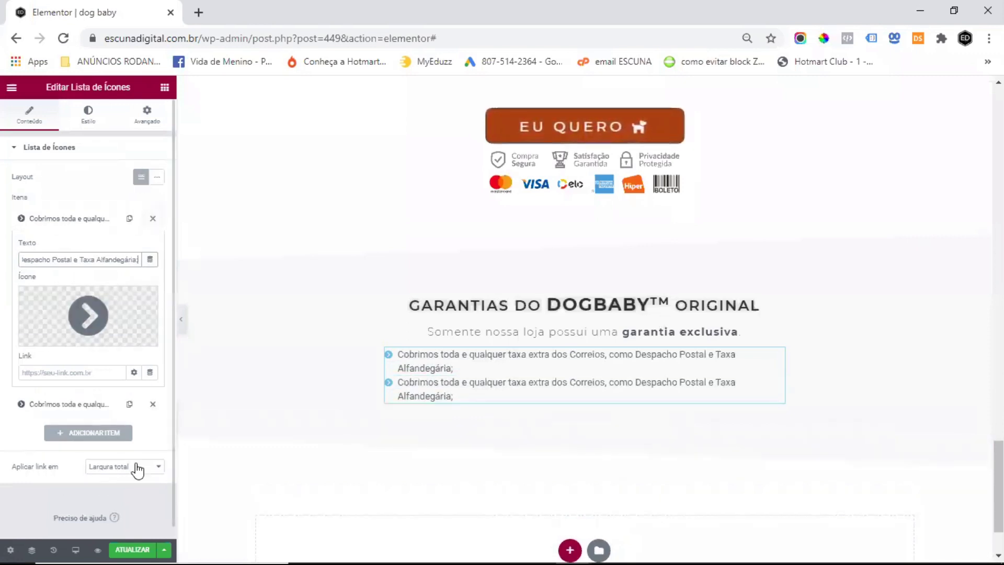
click(131, 404)
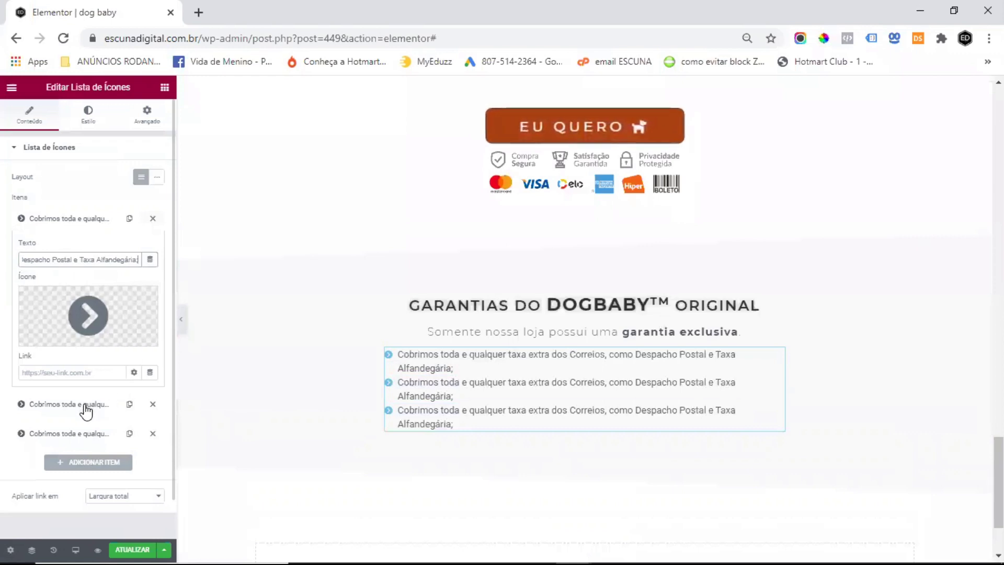
Step: Set the second list item's text to "Reembolso TOTAL em caso de NÃO recebimento de sua encomenda;"
click(84, 405)
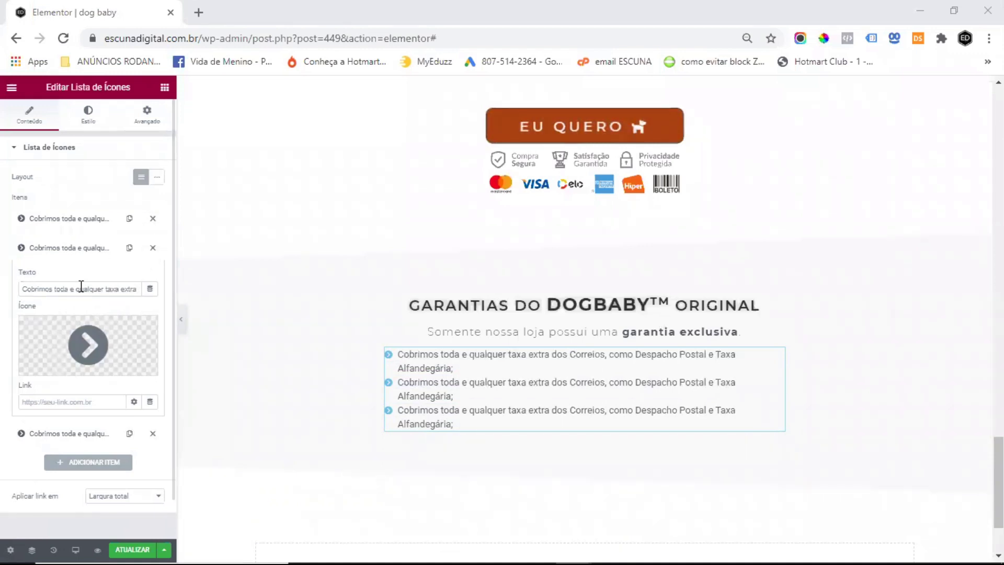
drag(27, 289, 197, 298)
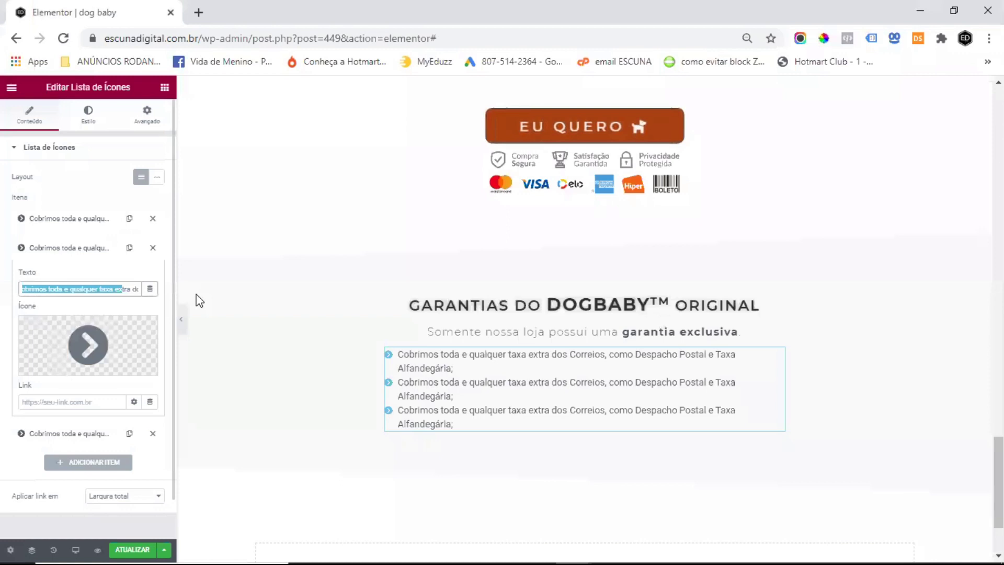
text(Reembolso TOTAL em caso de NÃO recebimento de sua encomenda;)
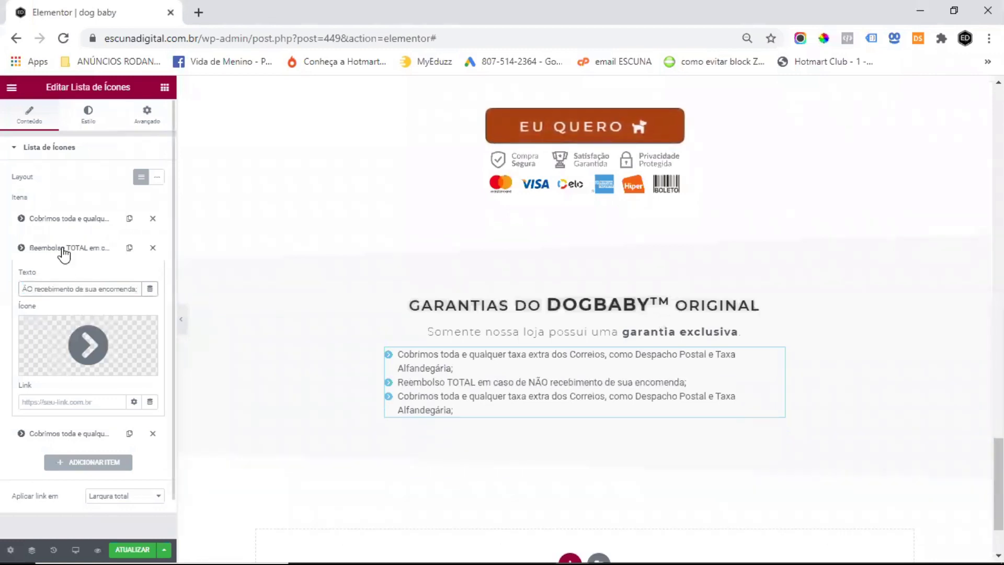
click(61, 249)
Step: Set the third list item's text to "Produto 100% Original ou seu dinheiro de volta. Nós garantimos autenticidade de todos os nossos produtos."
click(54, 281)
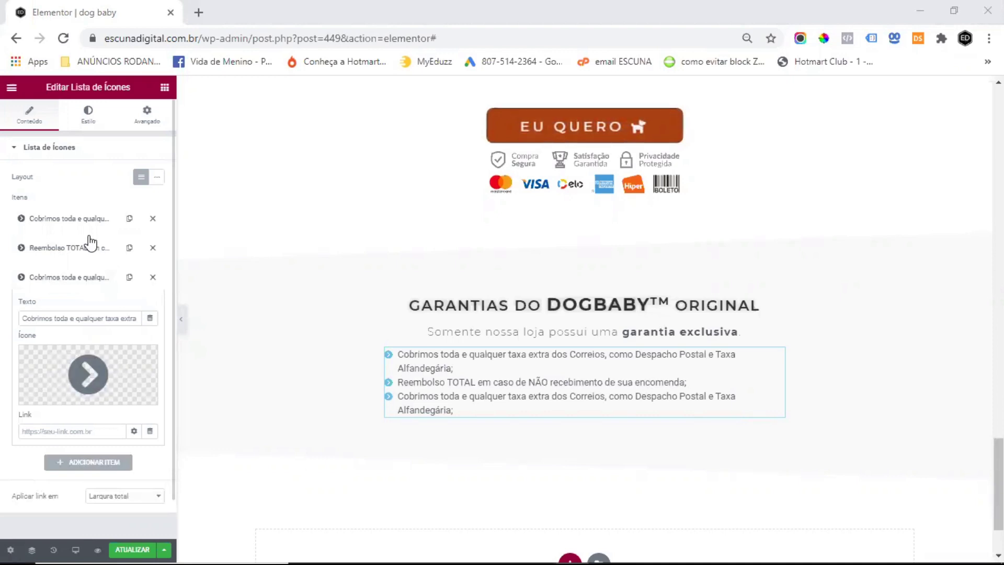
drag(22, 318, 189, 289)
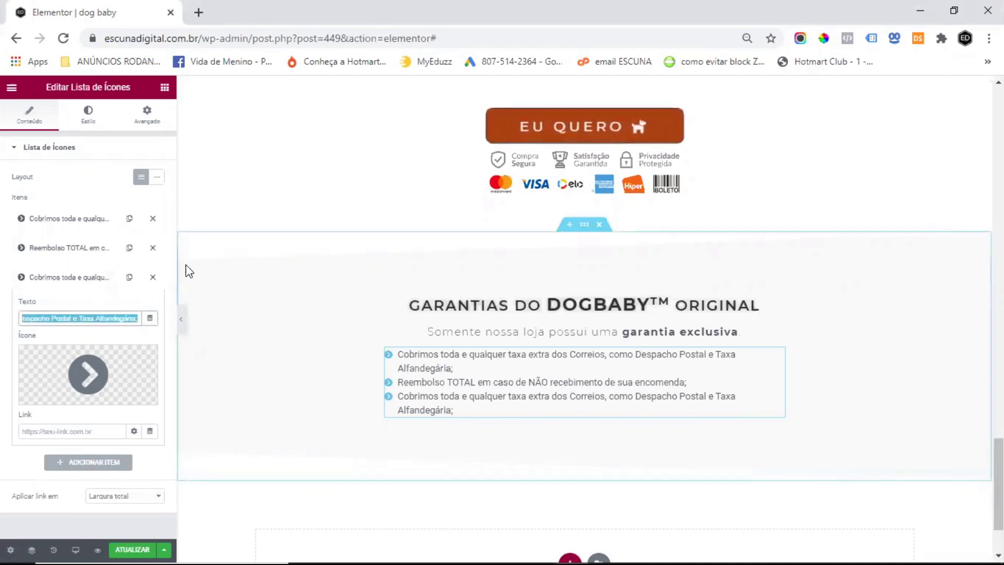
text(Produto 100% Original ou seu dinheiro de volta. Nós garantimos autenticidade de todos os nossos produtos.)
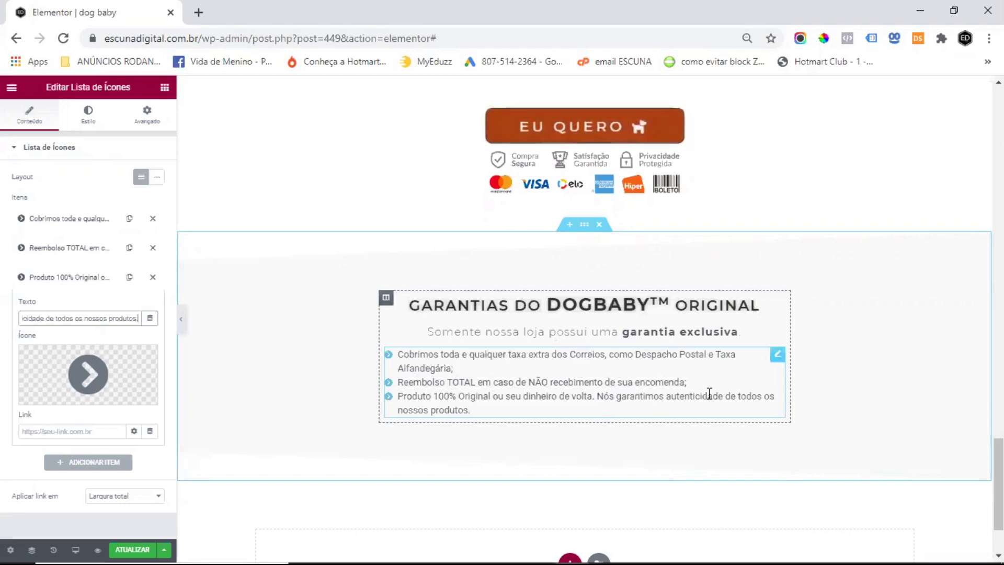
click(71, 278)
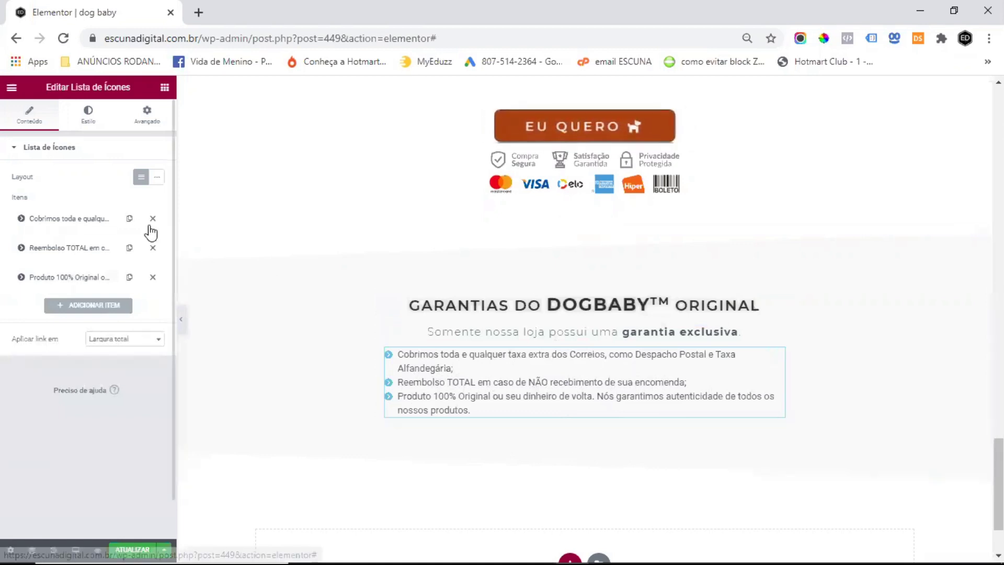
Step: Set the icon list's item spacing to 30 and align the list to the left
click(89, 117)
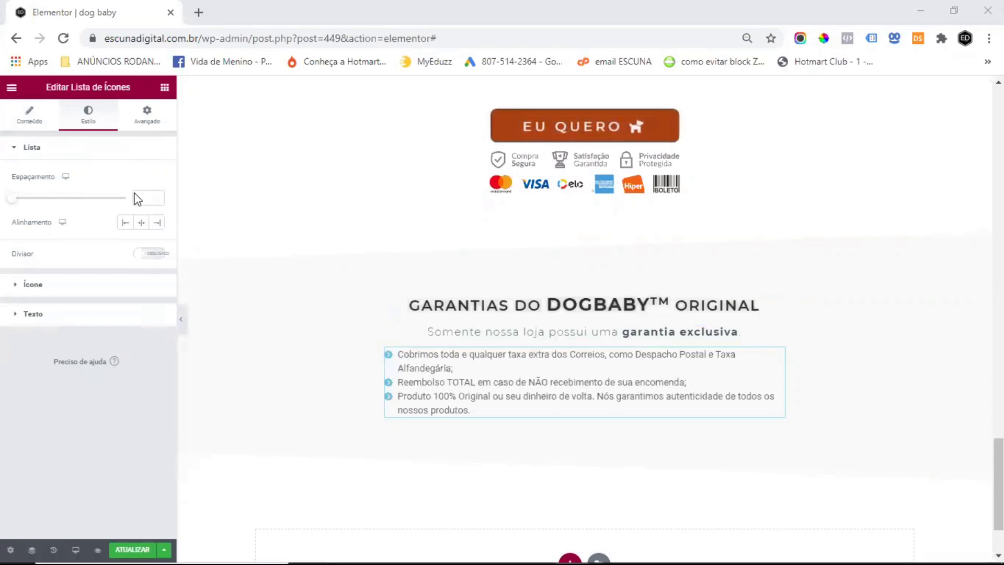
click(174, 167)
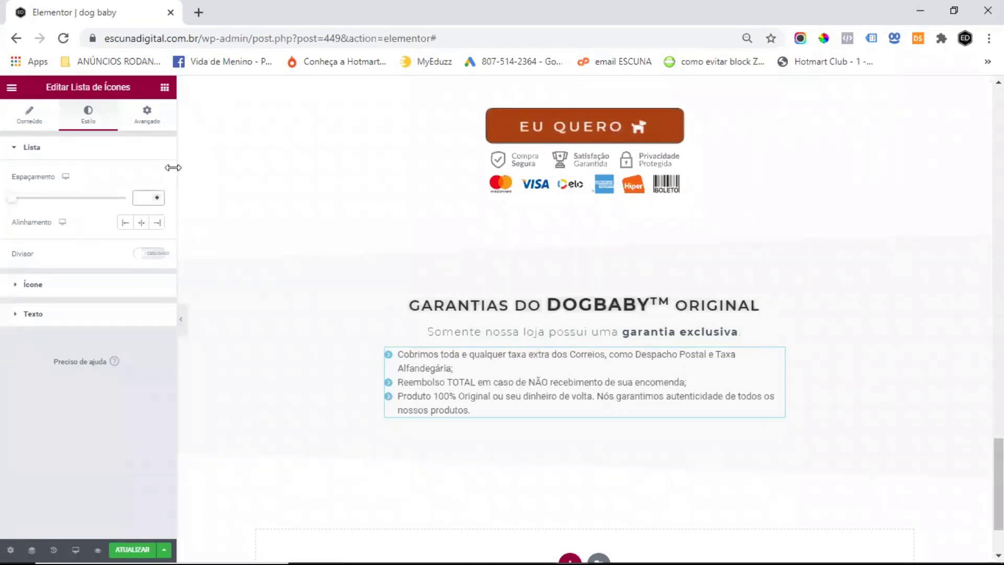
key(ctrl+z)
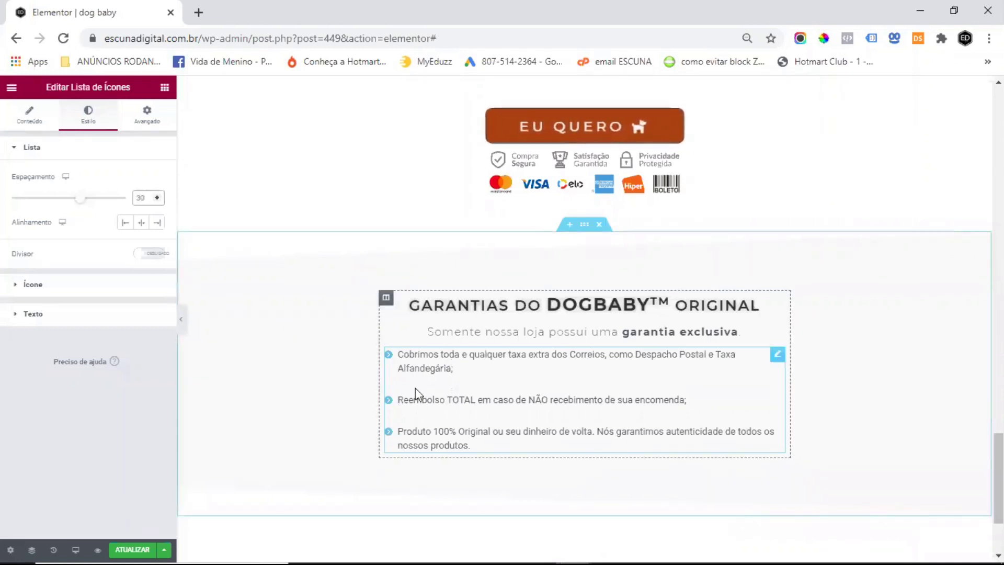
click(125, 224)
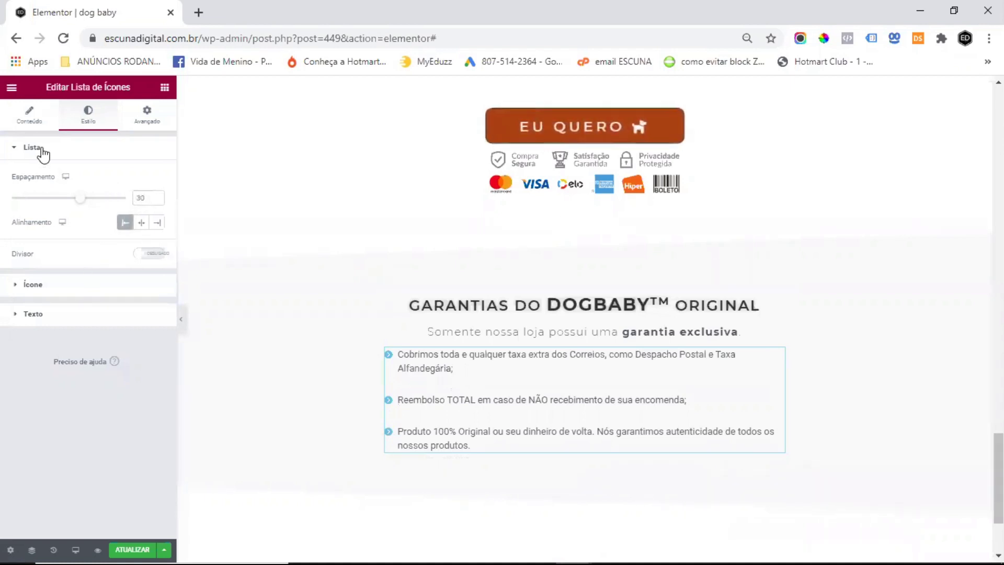
Step: Set the icon list's icon color to #313131 and the icon size to 30
click(38, 148)
click(128, 168)
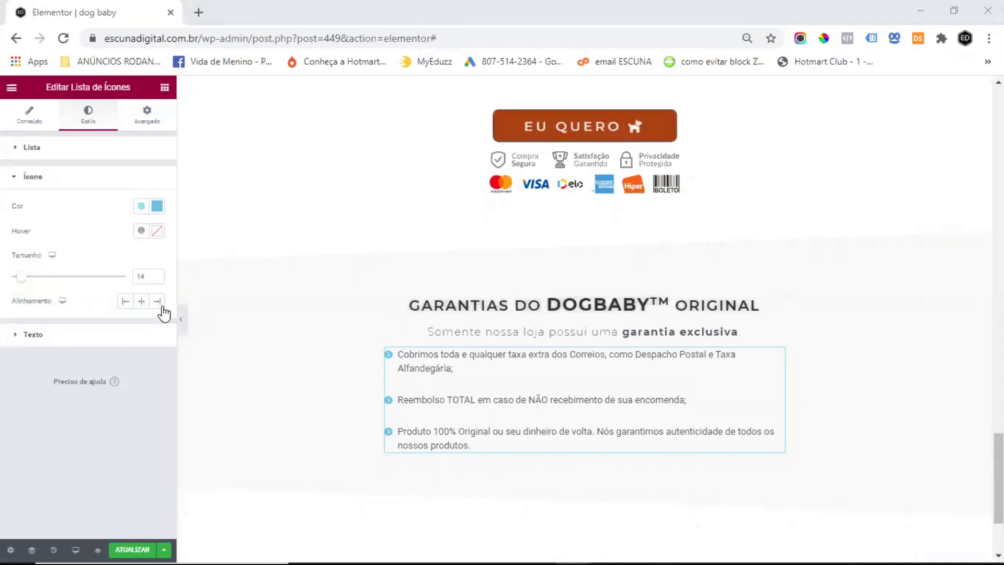
click(157, 206)
double_click(44, 384)
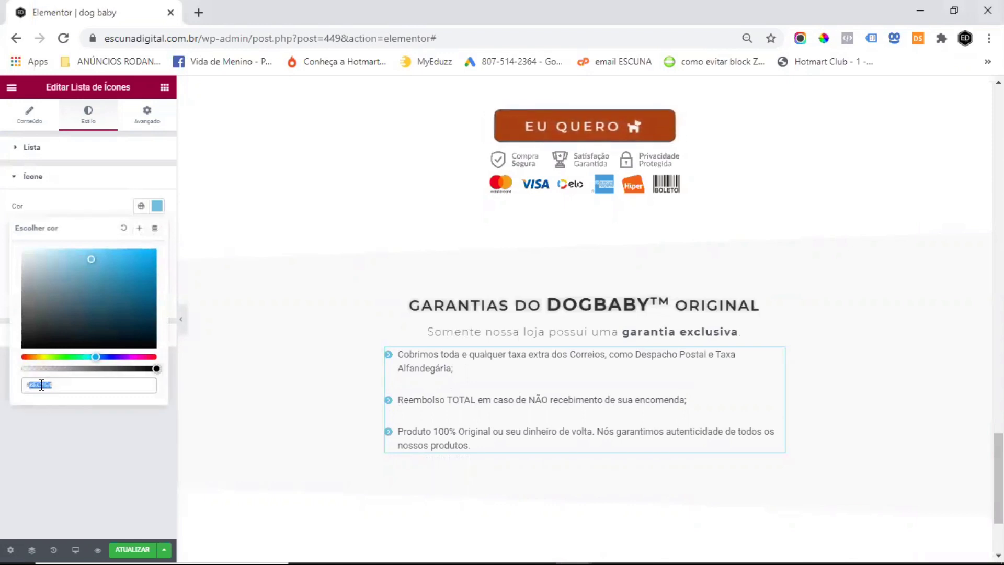
text(#313131)
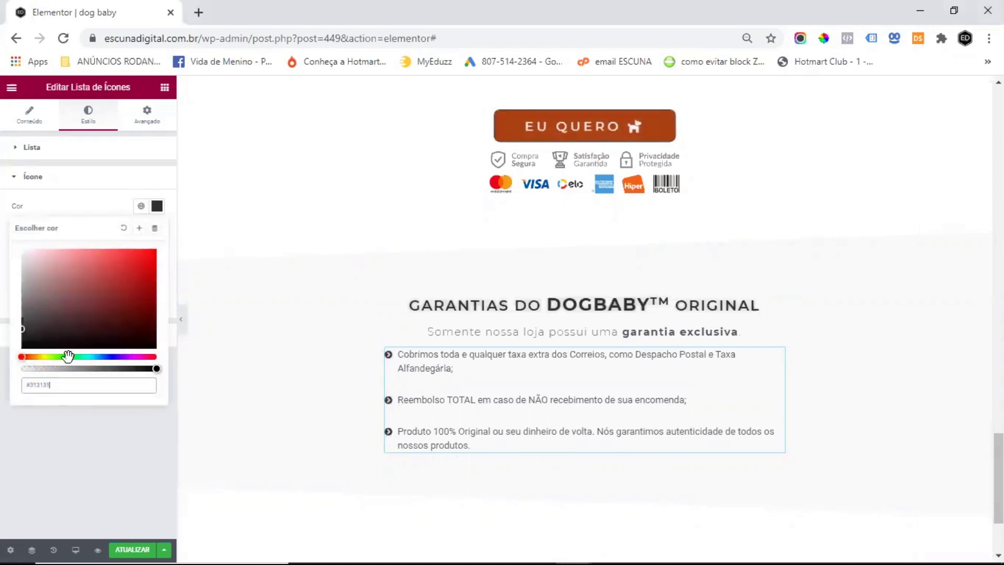
click(113, 212)
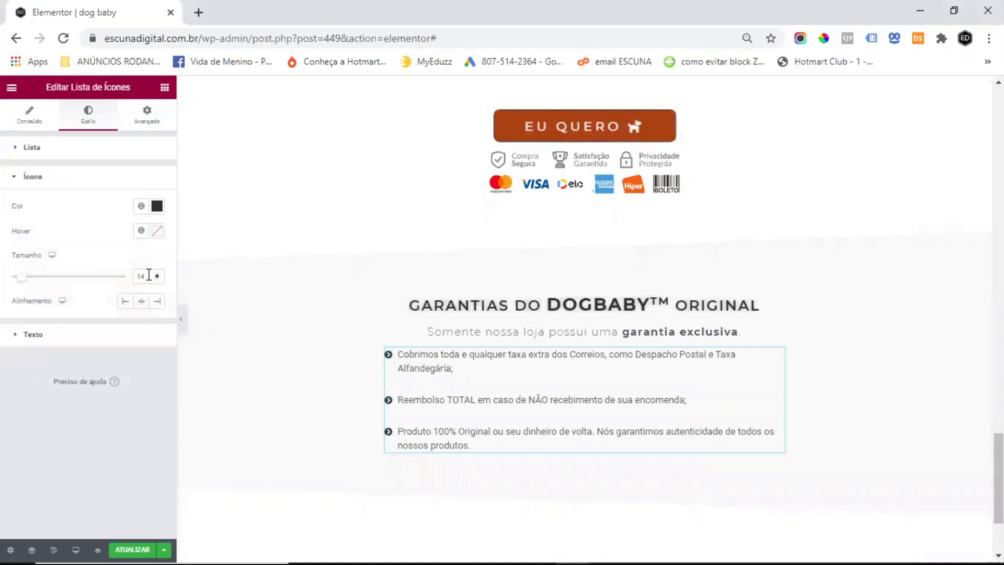
key(ctrl+a)
text(30)
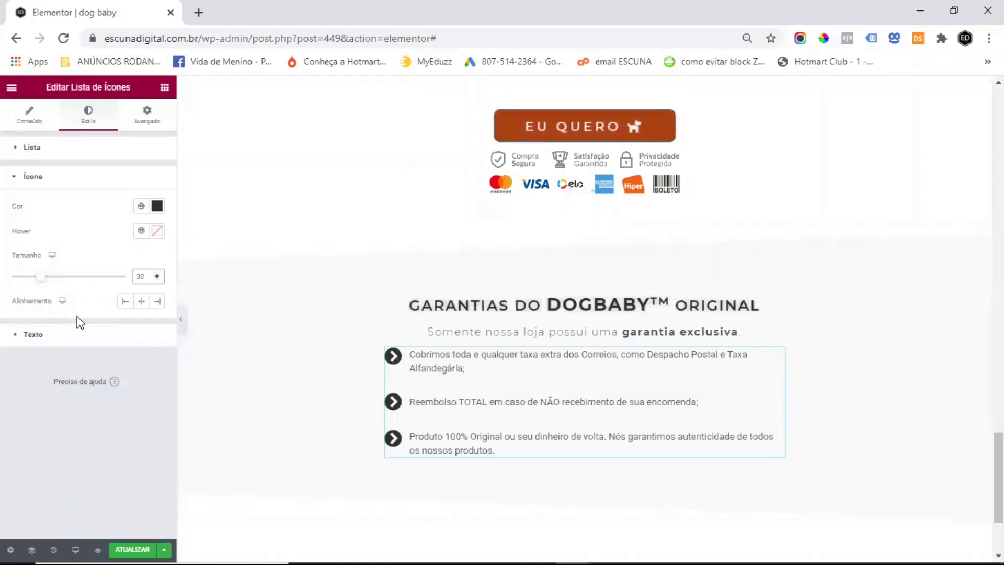
Step: Set the icon list's text indent to 14 and its text color to #313131
click(82, 174)
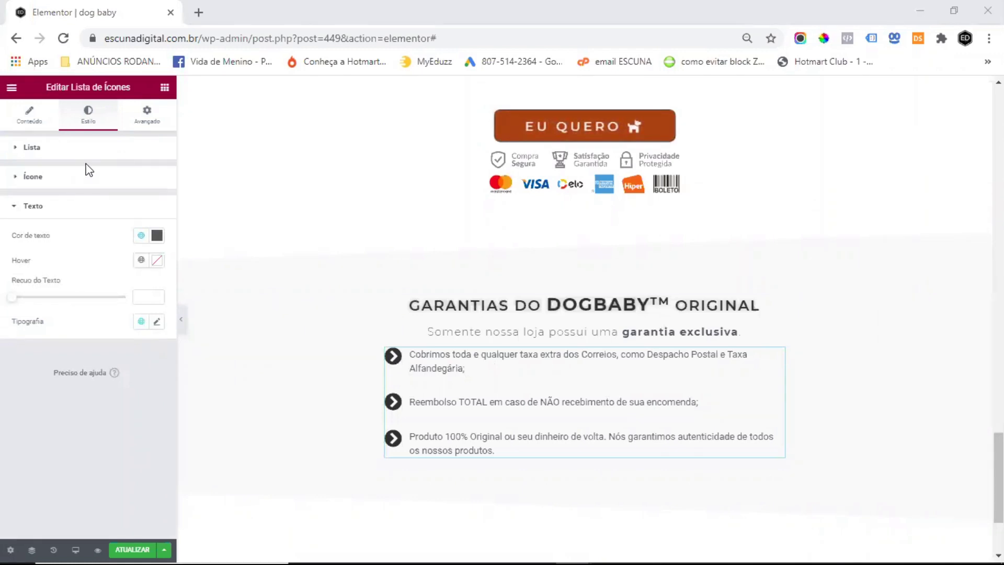
click(140, 296)
text(14)
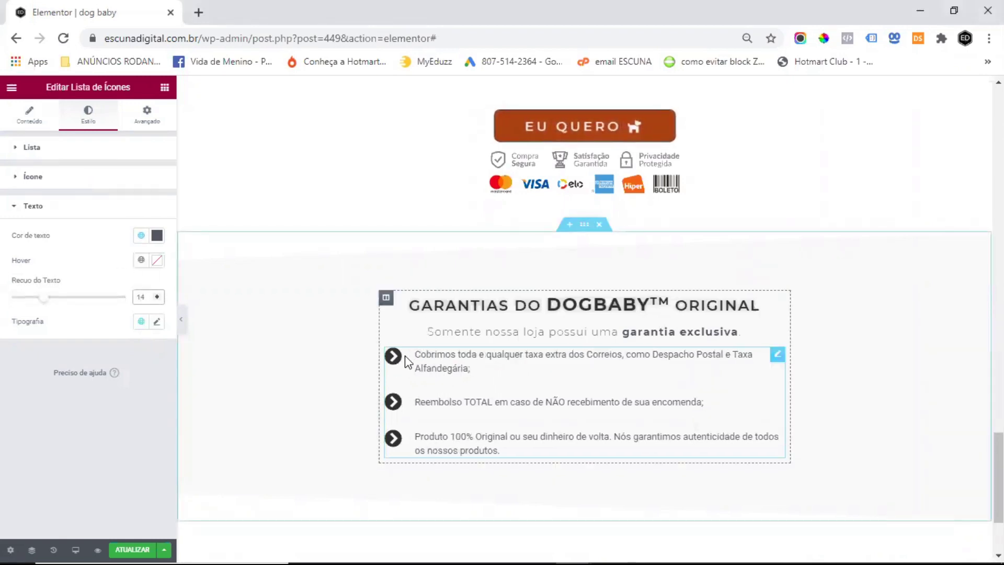
click(157, 235)
click(45, 414)
key(ctrl+a)
text(#313131)
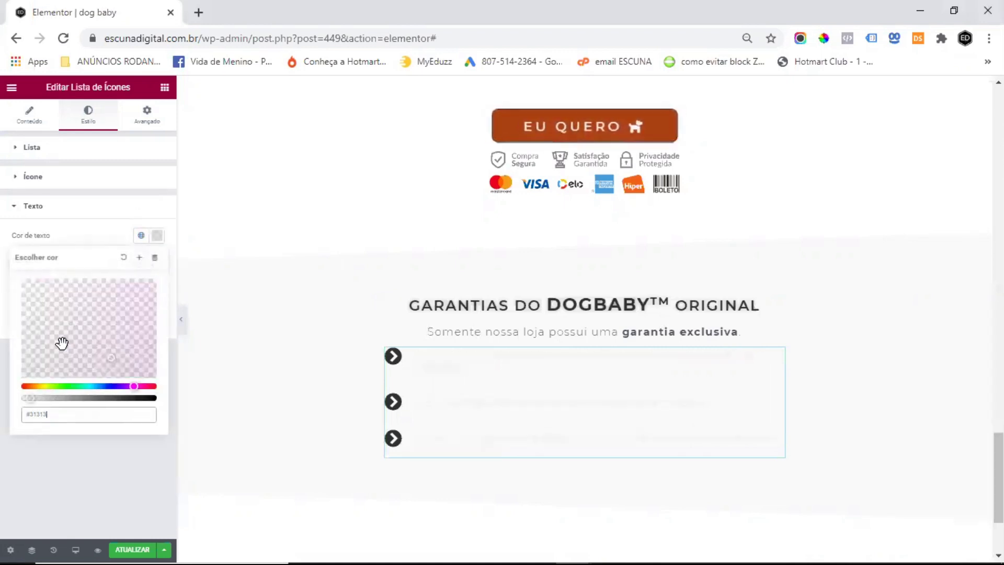
click(84, 235)
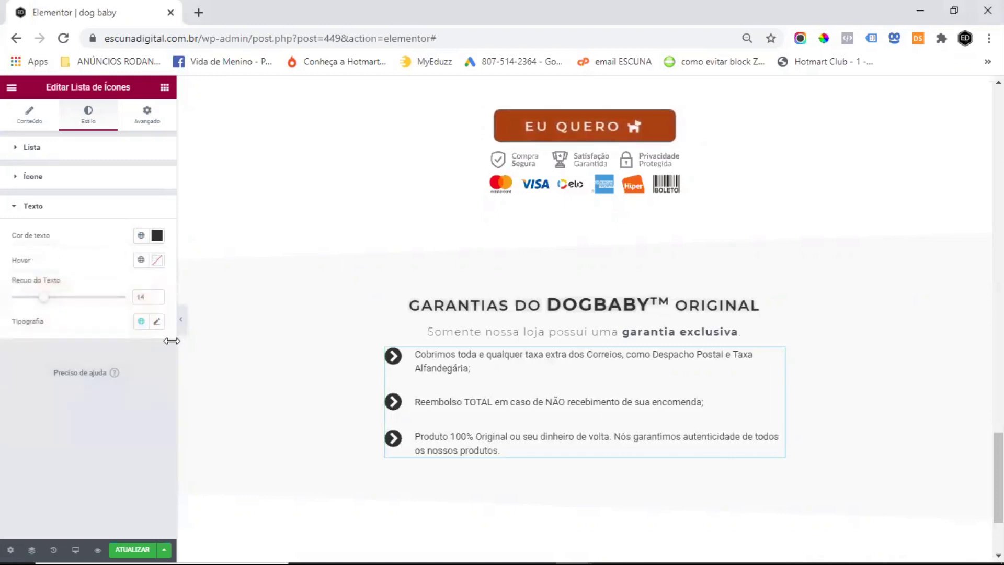
Step: Set the list text's font family to Montserrat and its size to 16 px
click(156, 321)
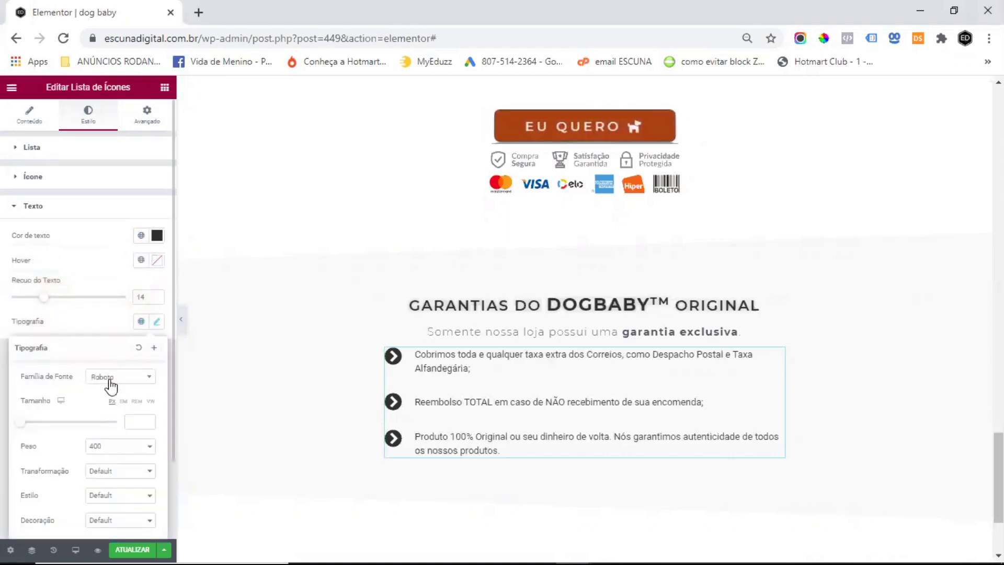
click(112, 379)
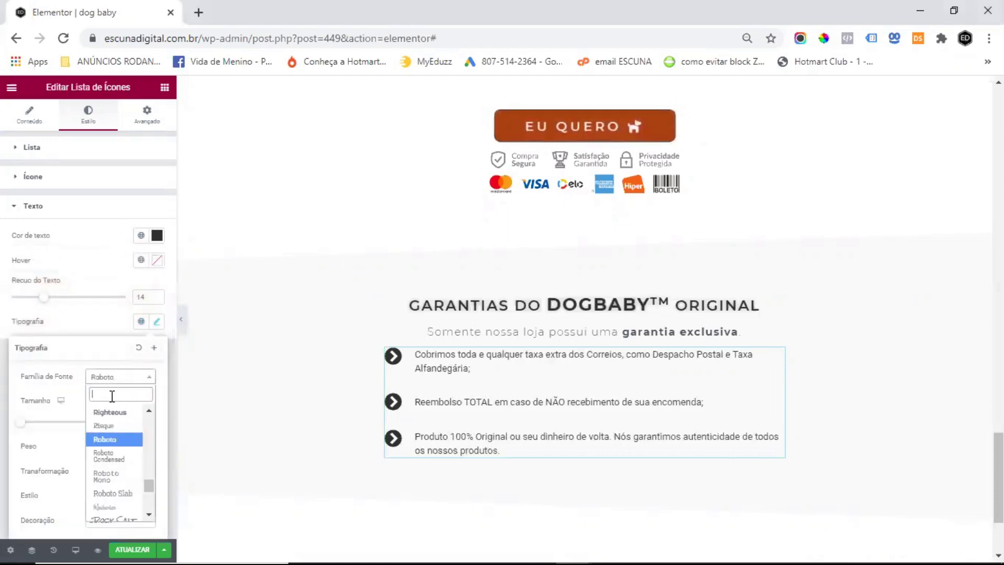
text(monts)
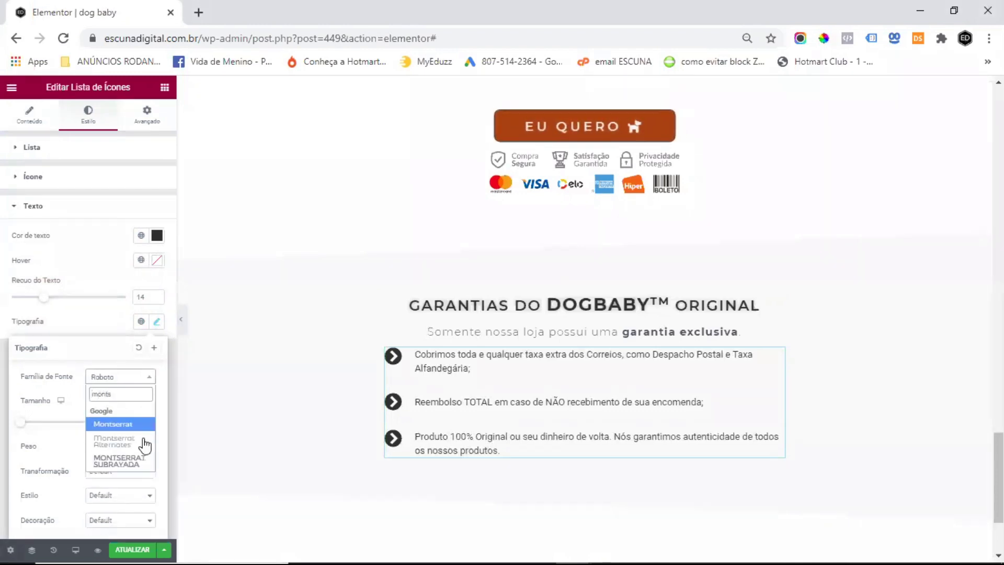
click(127, 424)
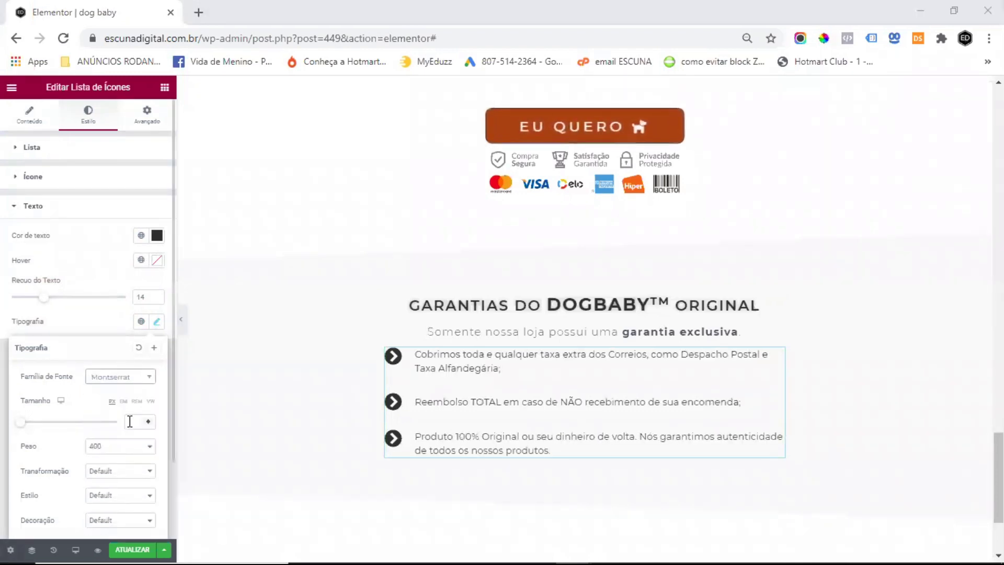
click(130, 422)
text(1)
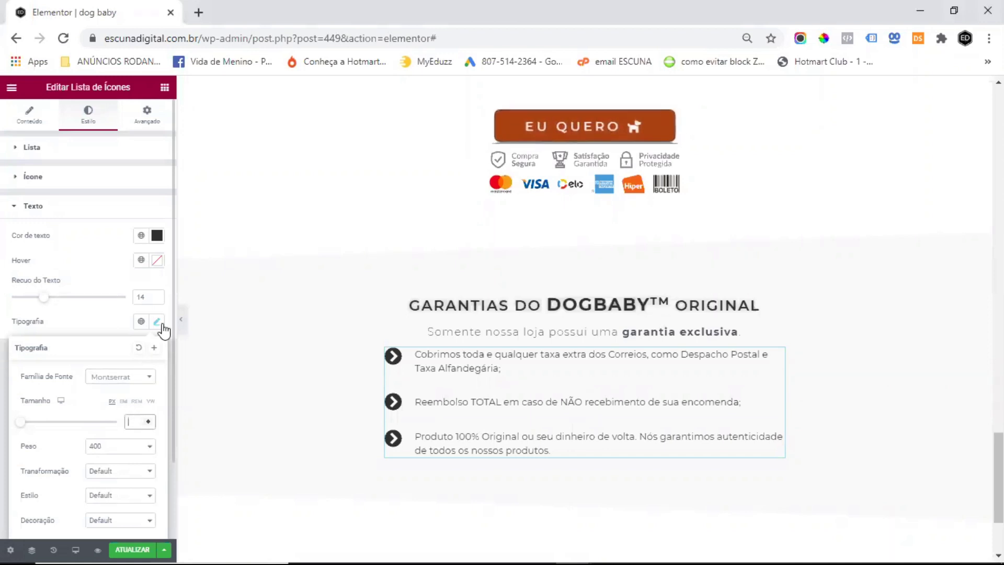
text(6)
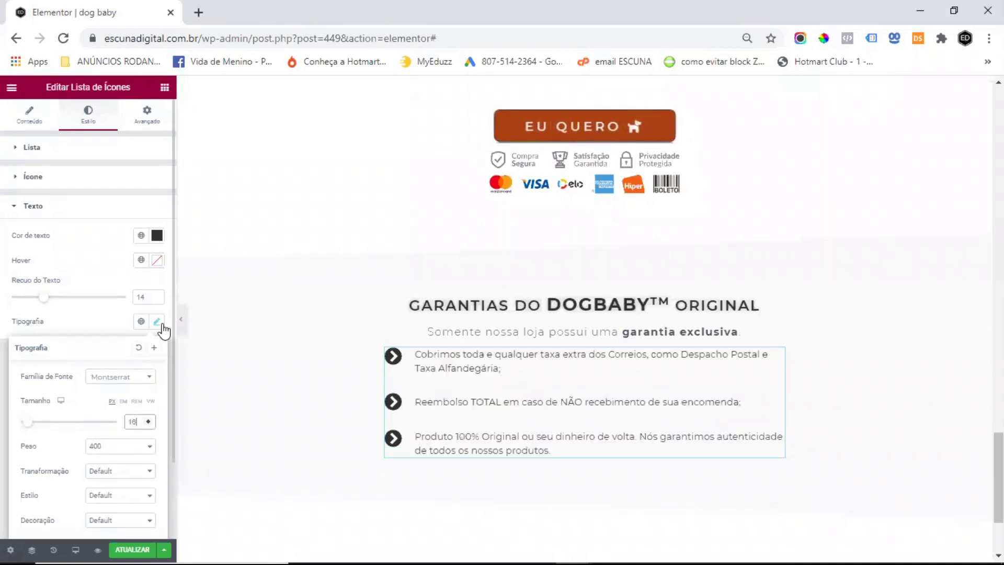
Step: Set the list text's font weight to 500 and its letter spacing to 3
click(109, 458)
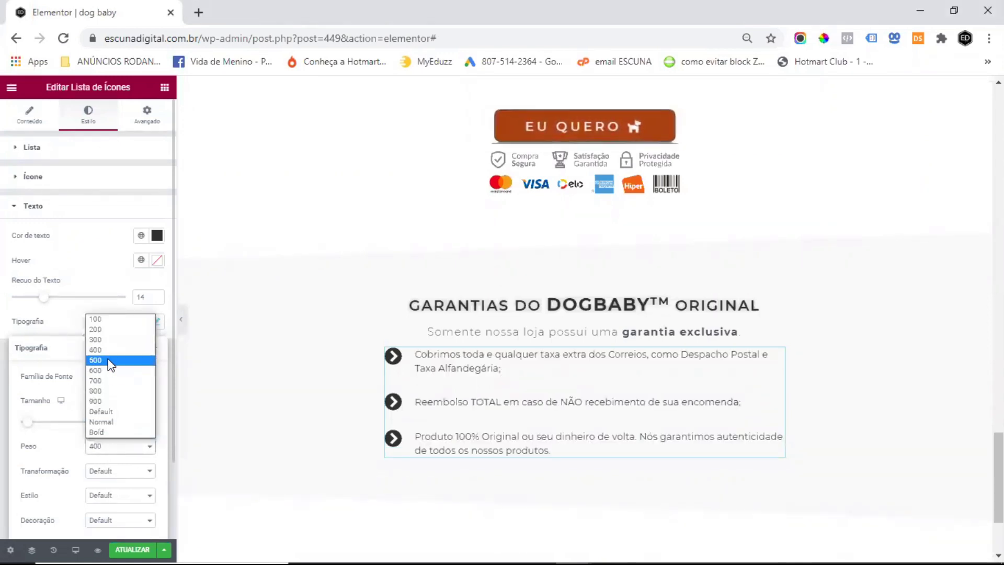
click(142, 340)
key(Down)
key(Down)
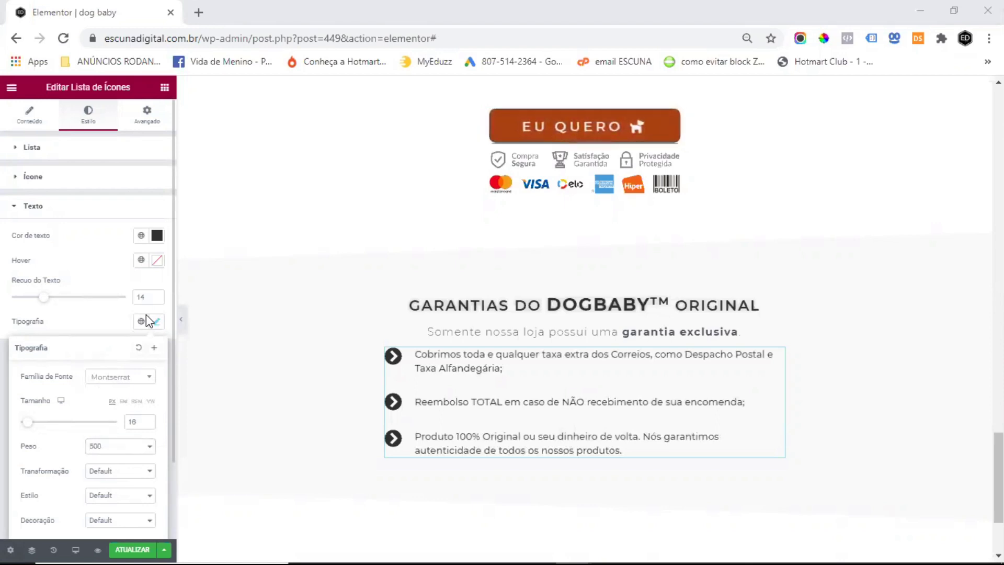
scroll(123, 395, down, 2)
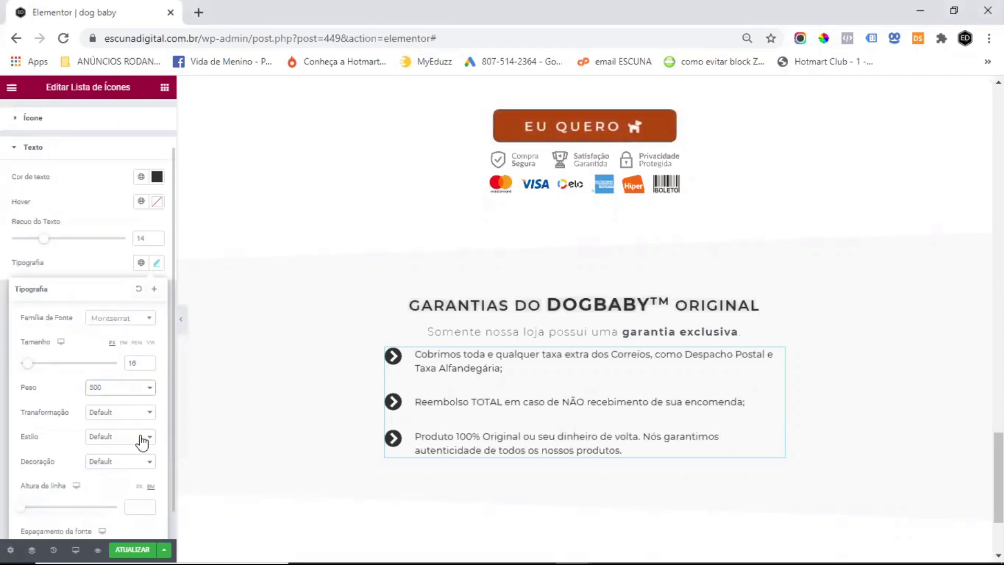
scroll(149, 526, down, 1)
click(138, 520)
text(3)
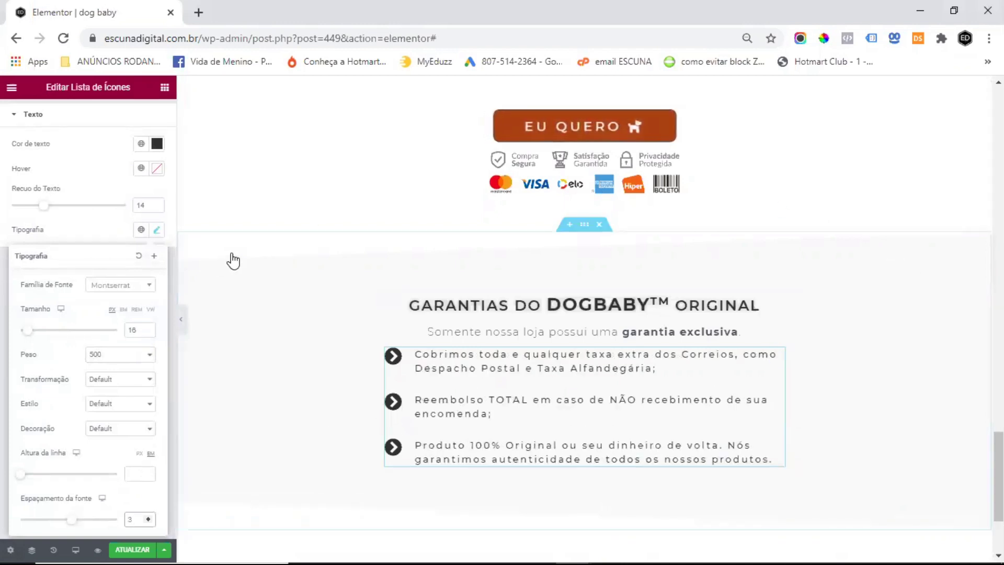
click(98, 233)
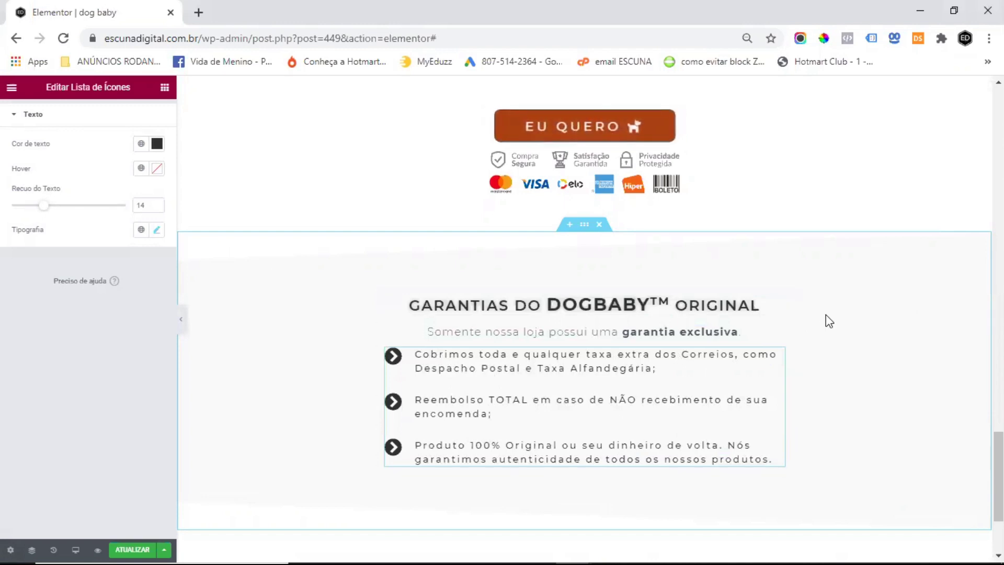
Step: Add a heading widget below the icon list in the guarantees section
scroll(829, 321, down, 3)
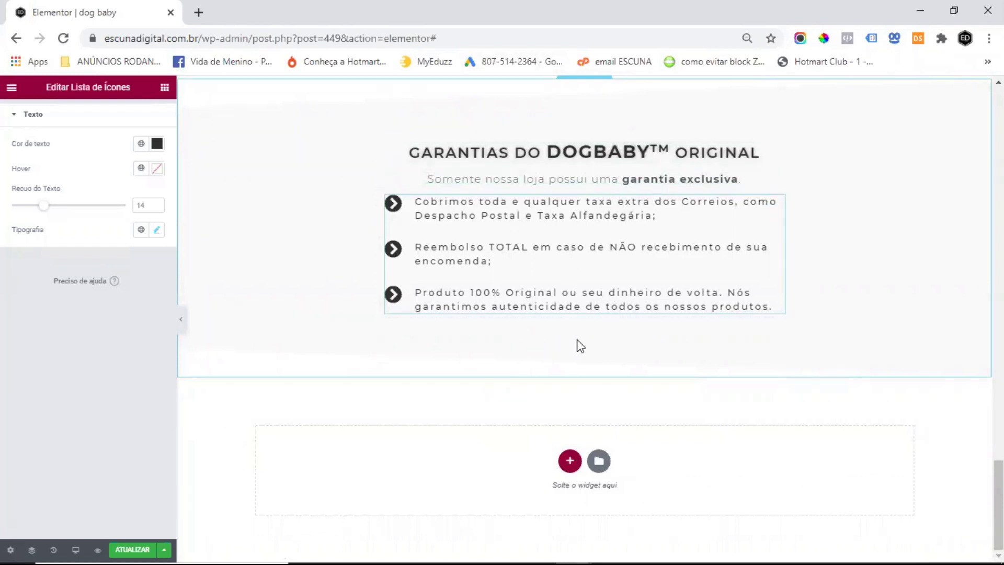
click(165, 88)
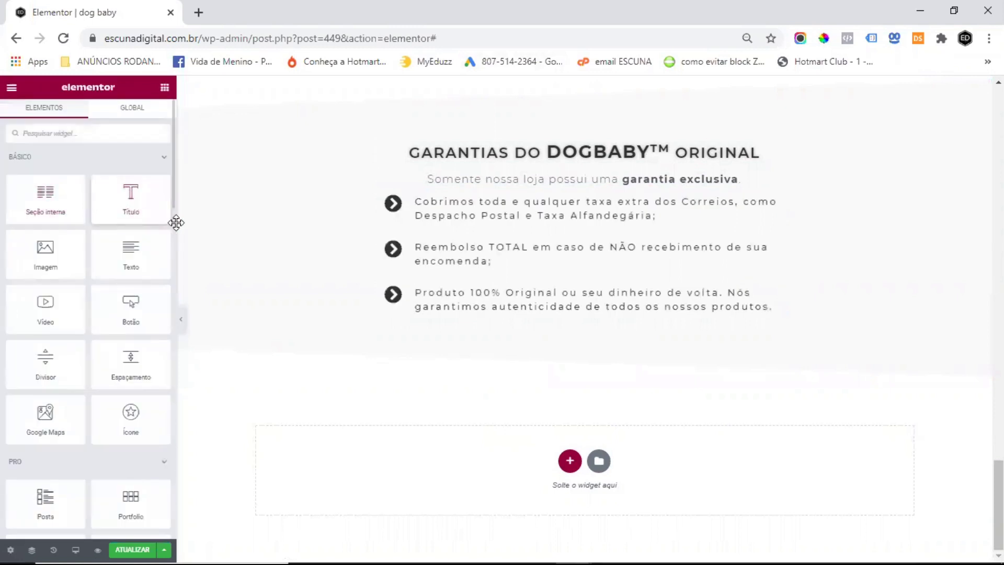
drag(176, 223, 568, 315)
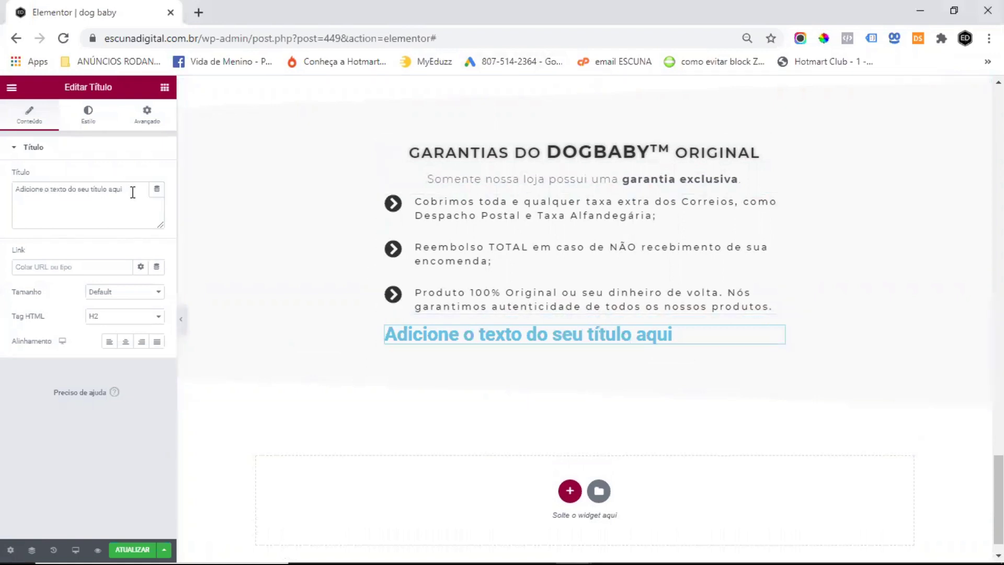
Step: Set the new heading's text to "Atenção" and paste the previously copied title style onto it
drag(130, 189, 81, 167)
text(ATEN)
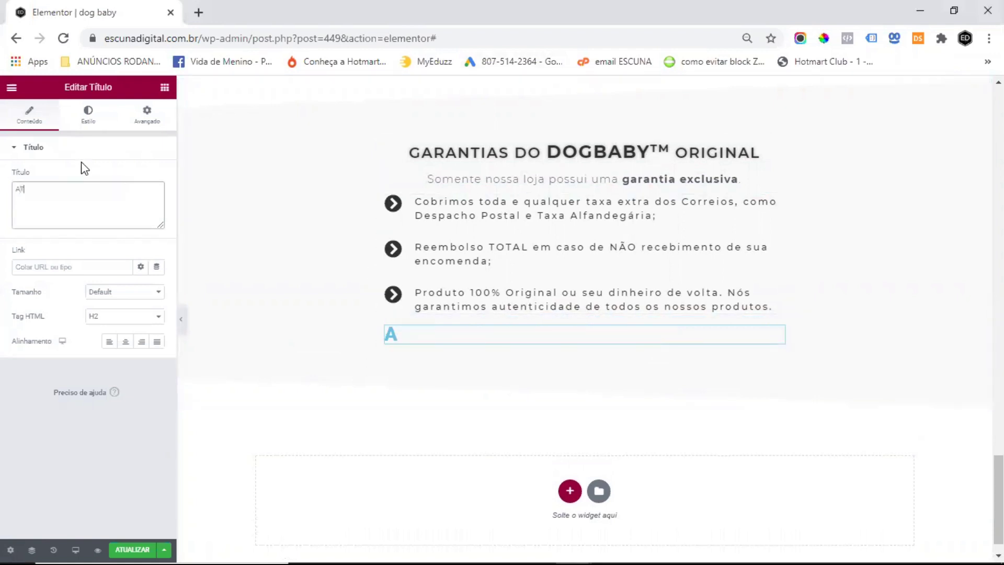
key(BackSpace)
key(BackSpace)
key(BackSpace)
text(tan)
key(BackSpace)
text(nção)
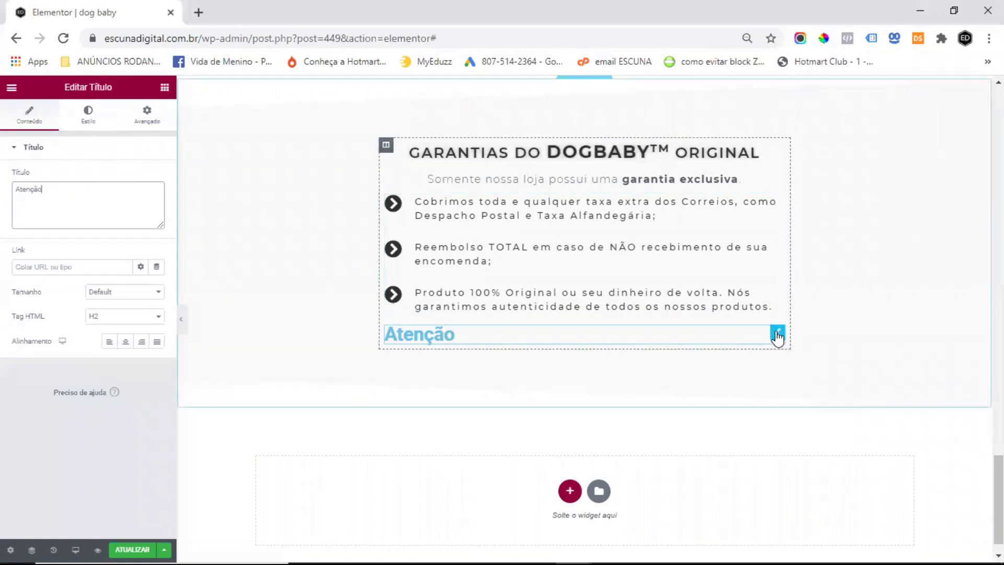
right_click(780, 335)
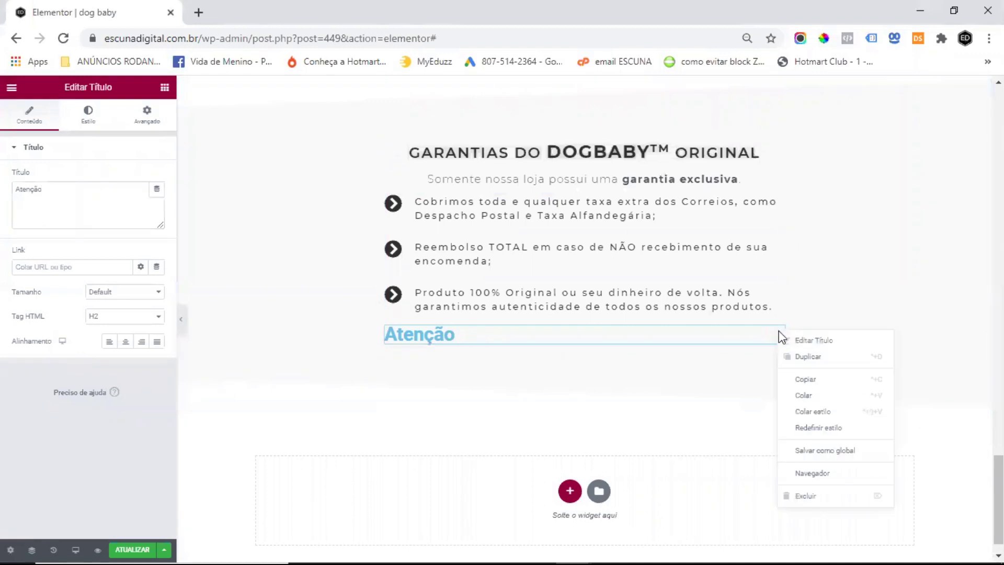
click(840, 412)
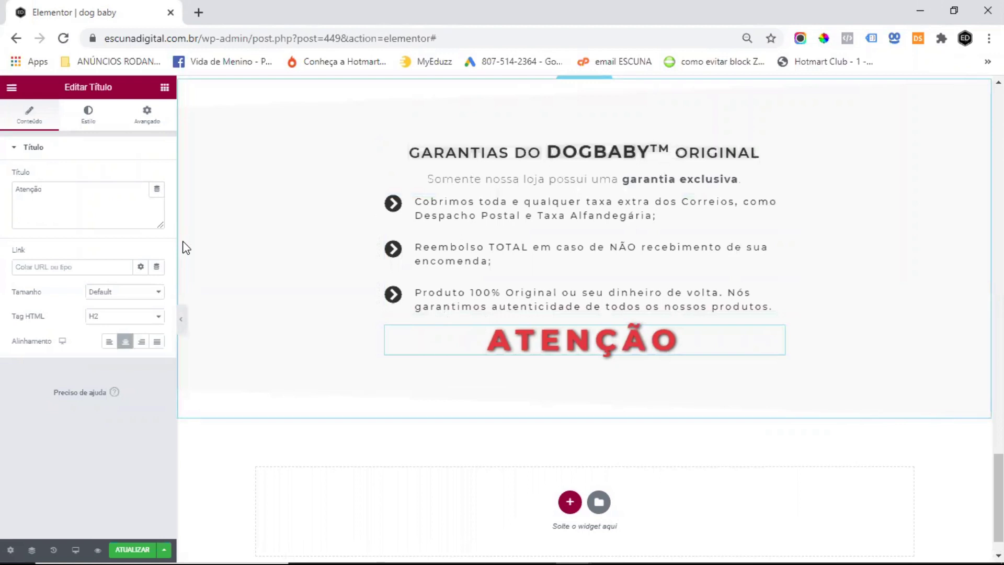
Step: Add another heading widget below the "Atenção" heading and open its title text for editing
click(165, 87)
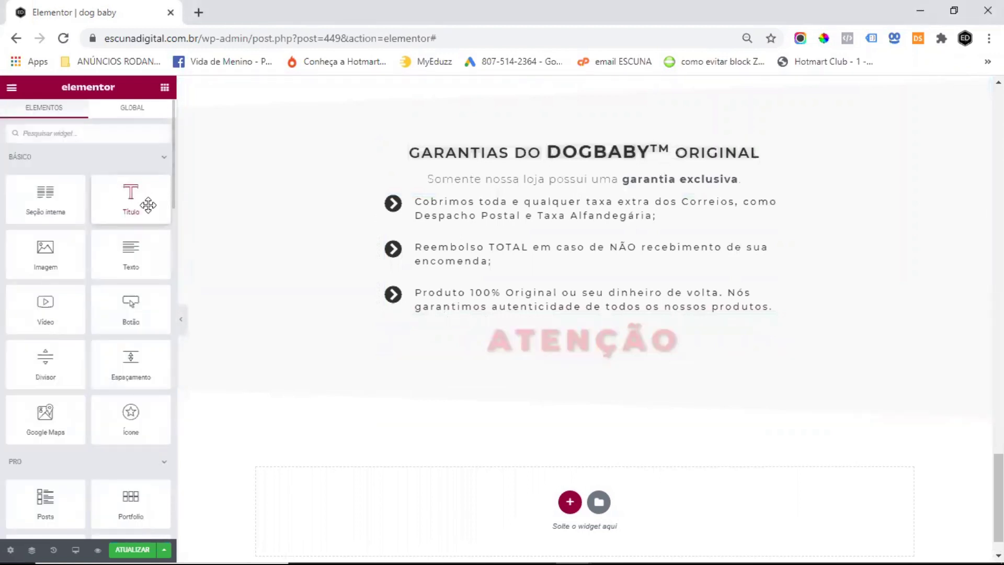
drag(148, 205, 648, 374)
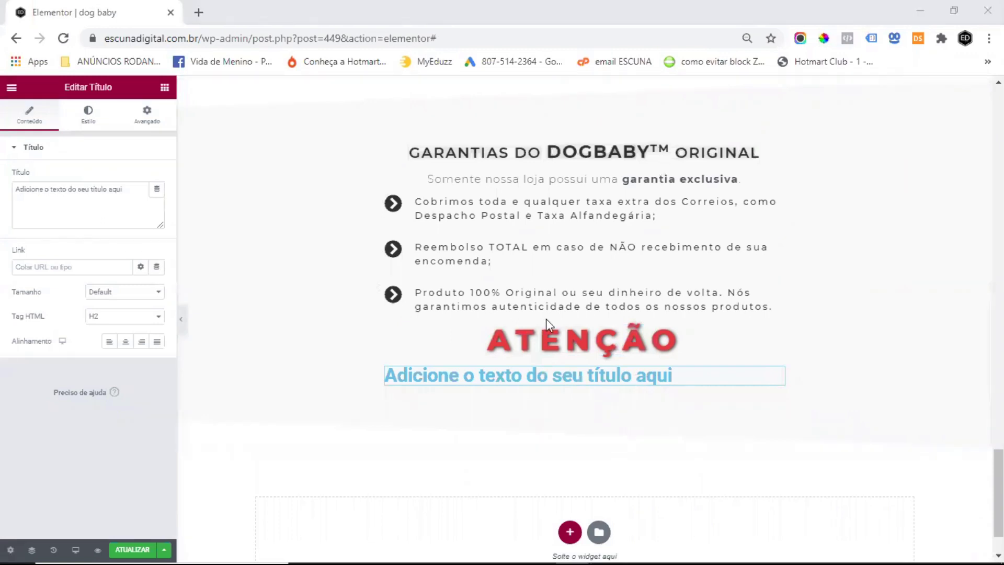
right_click(45, 191)
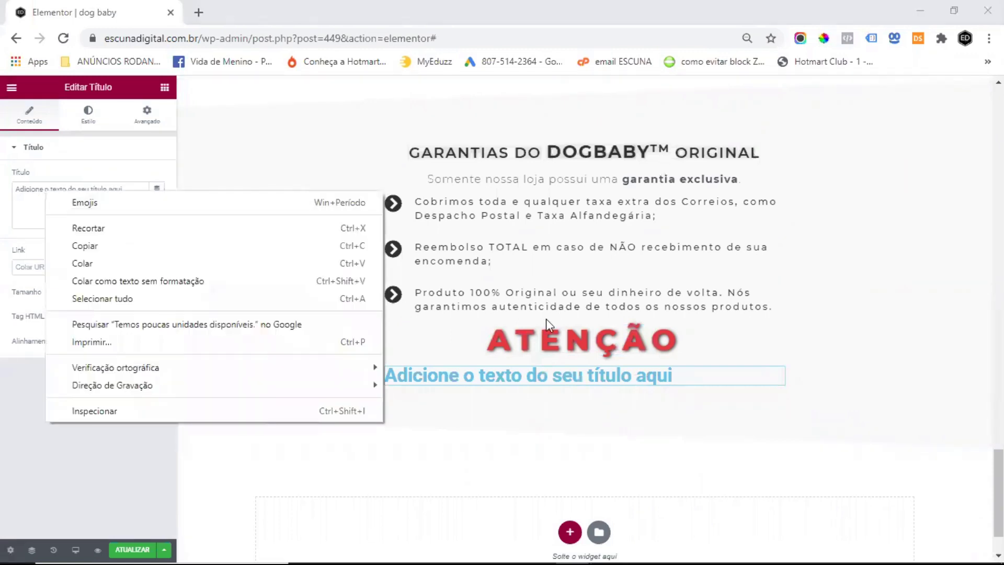
Step: Replace the placeholder heading below ATENÇÃO with "Temos poucas unidades disponíveis." and paste the copied style onto it
click(84, 246)
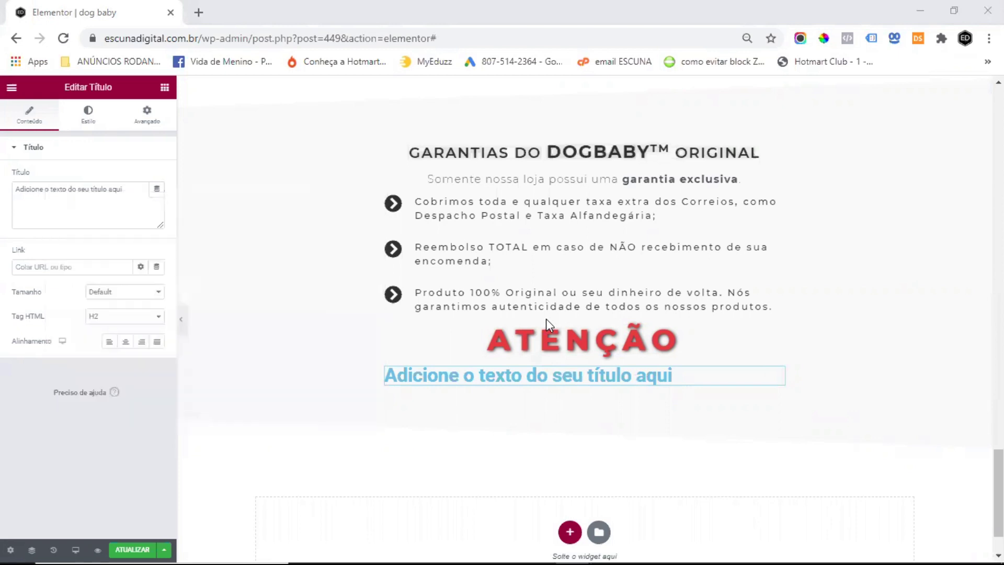
click(94, 189)
key(ctrl+a)
text(Temos poucas unidades disponíveis.)
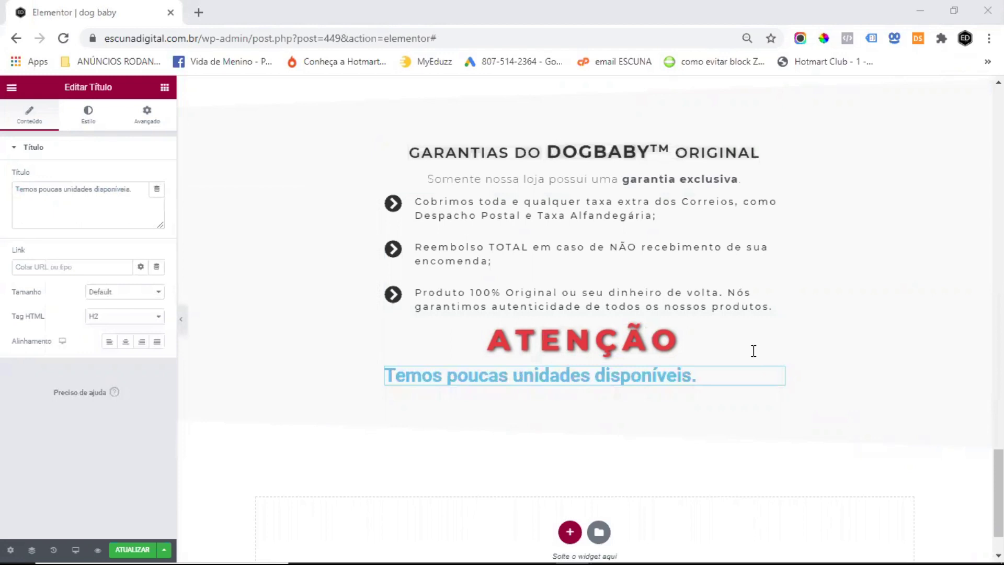
right_click(781, 377)
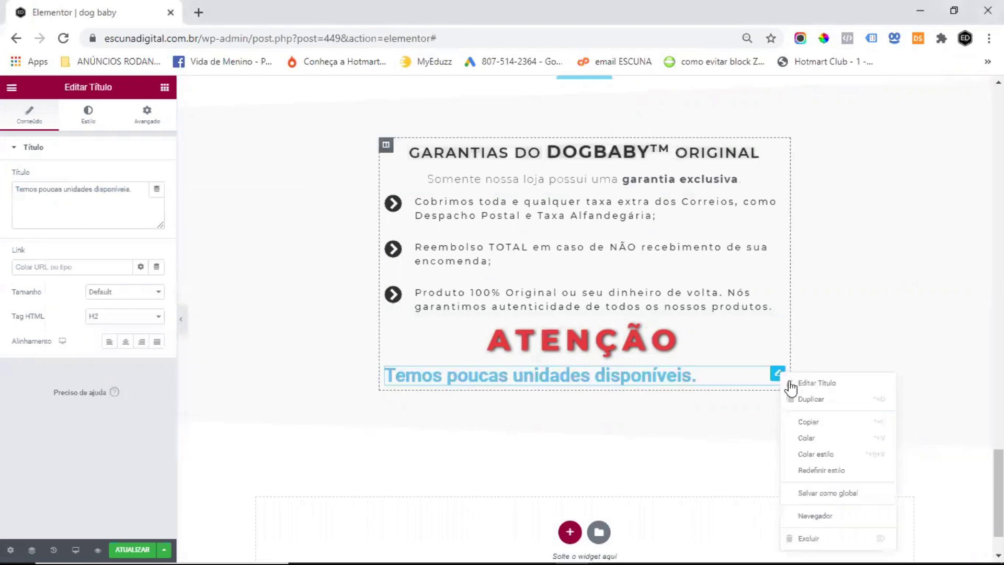
click(837, 454)
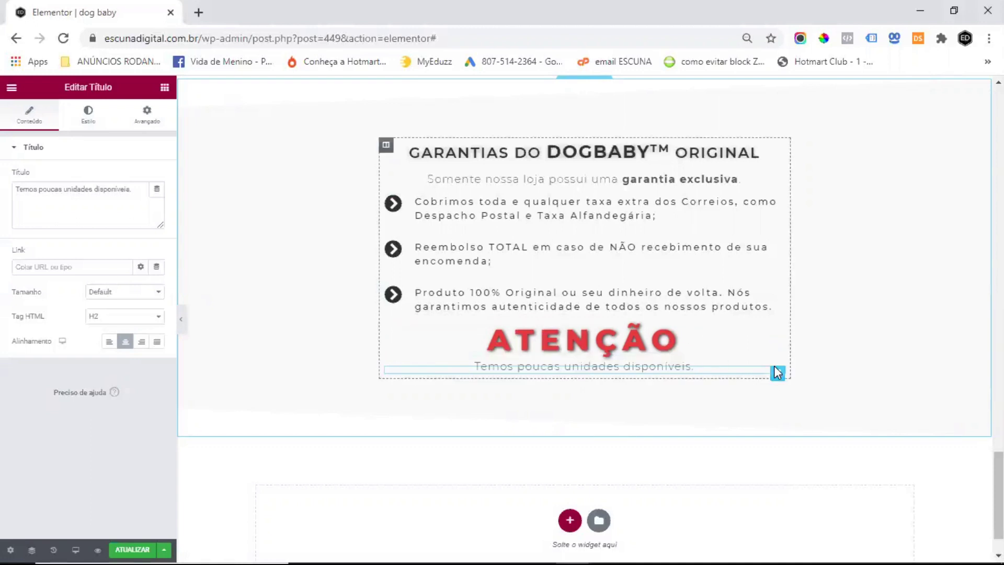
Step: Add a progress bar below "Temos poucas unidades disponíveis." and title it "VENDAS realizadas do ESTOQUE - <b><big>DOGBABY</big><sup>TM</sup></b>"
click(163, 88)
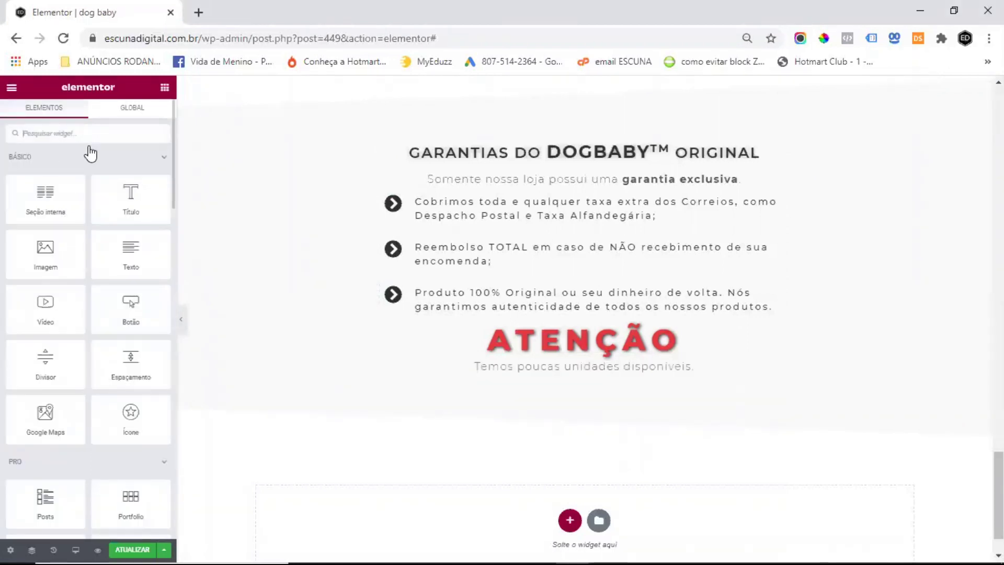
text(bar)
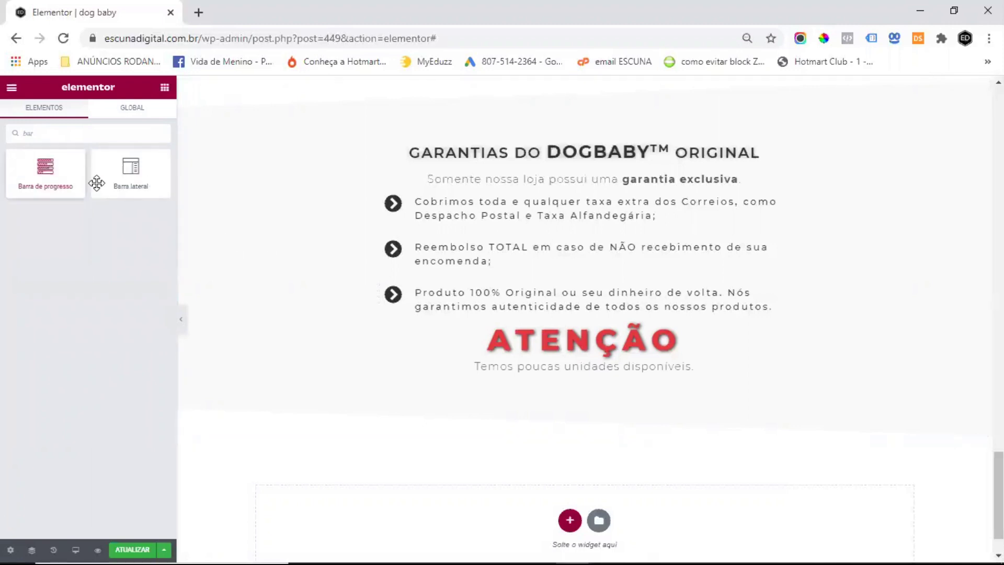
drag(97, 183, 596, 369)
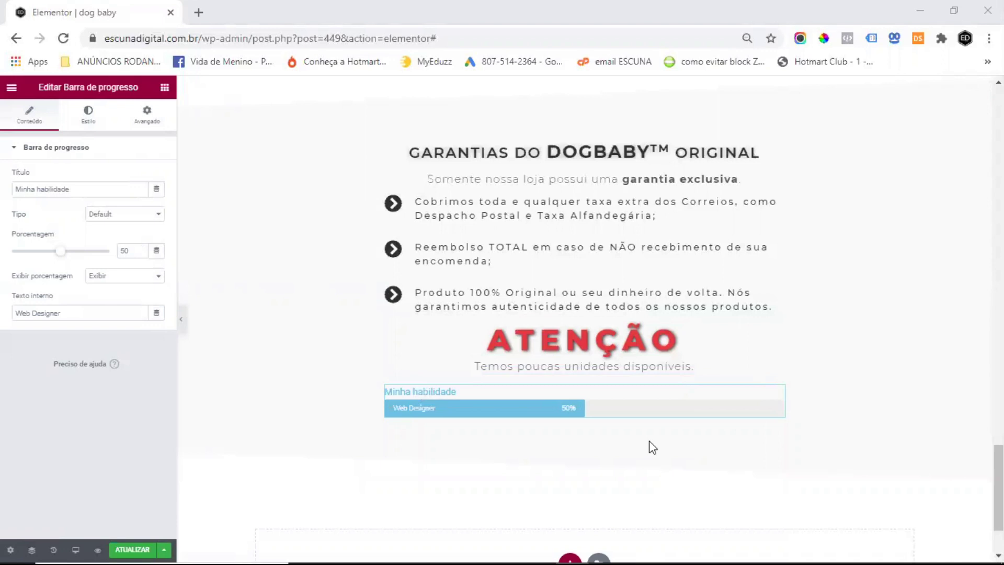
drag(77, 187, 4, 172)
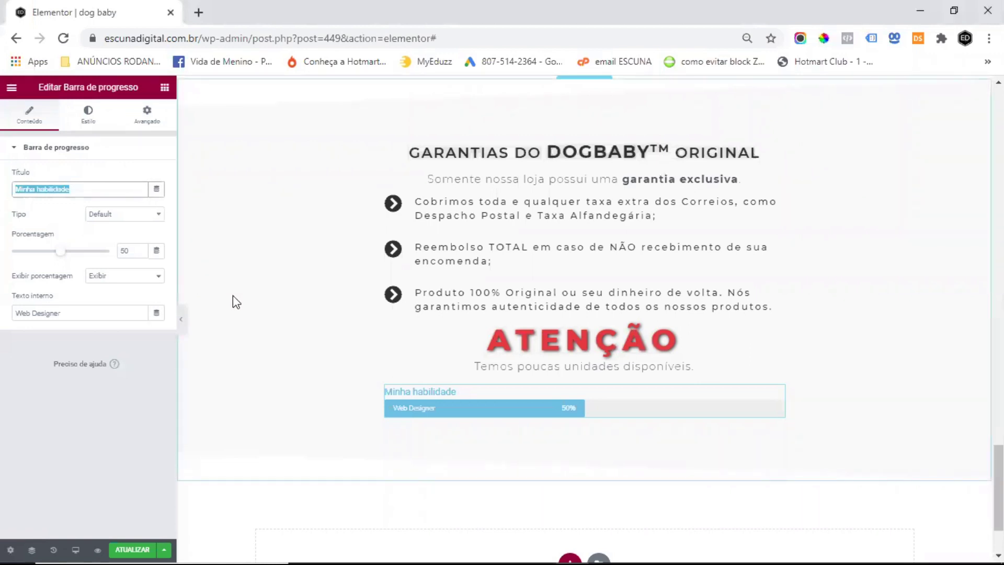
text(VENDAS realizadas do ESTOQUE - <b><big>DOGBABY</big><sup>TM</sup></b>)
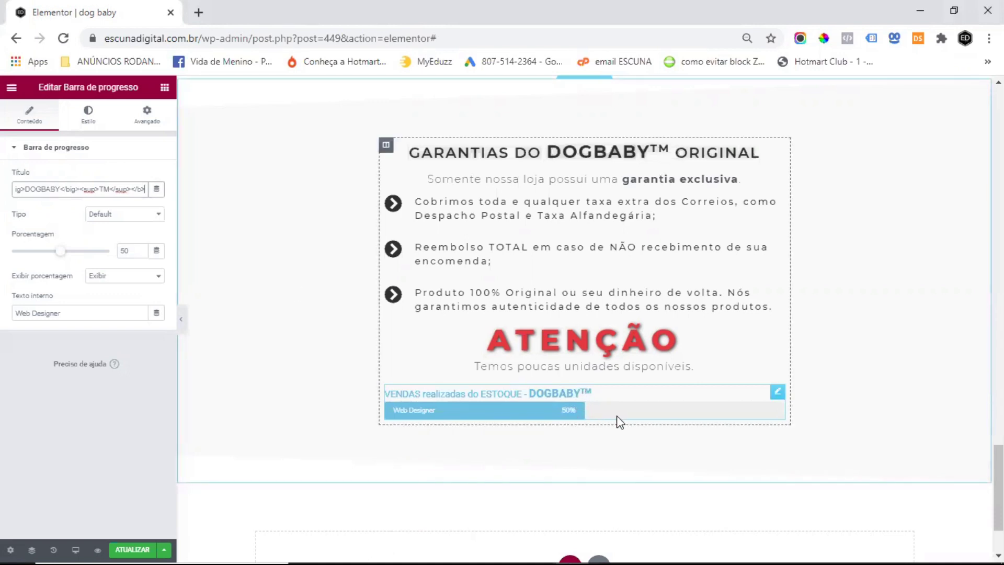
Step: Set the progress bar's percentage to 92 and clear its inner text
key(Tab)
key(Tab)
key(Tab)
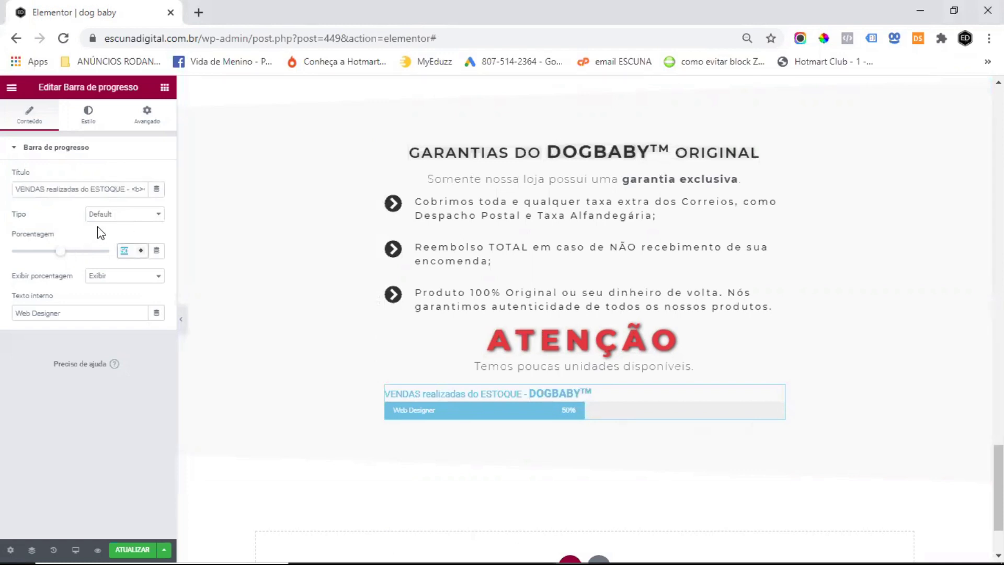
text(92)
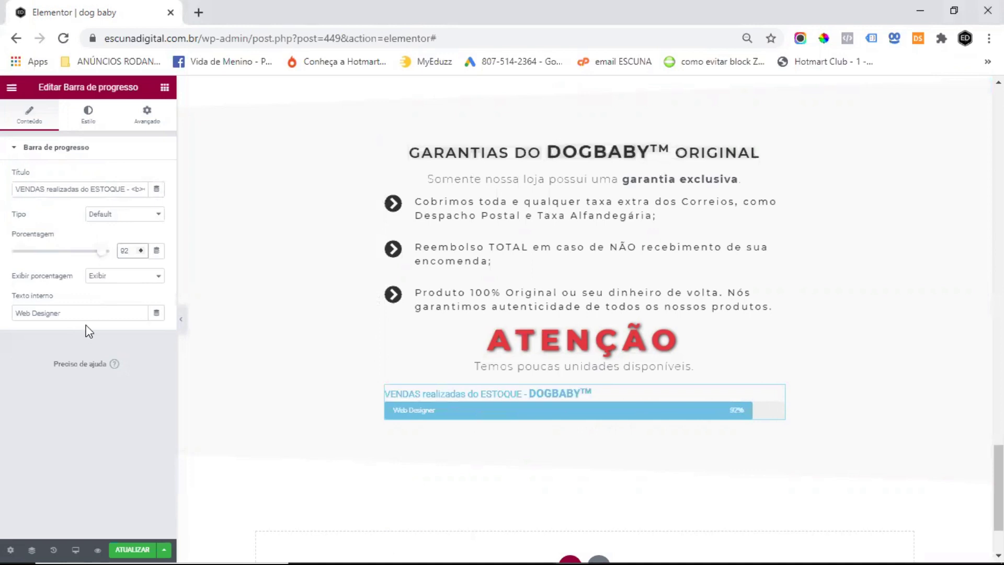
drag(103, 312, 2, 300)
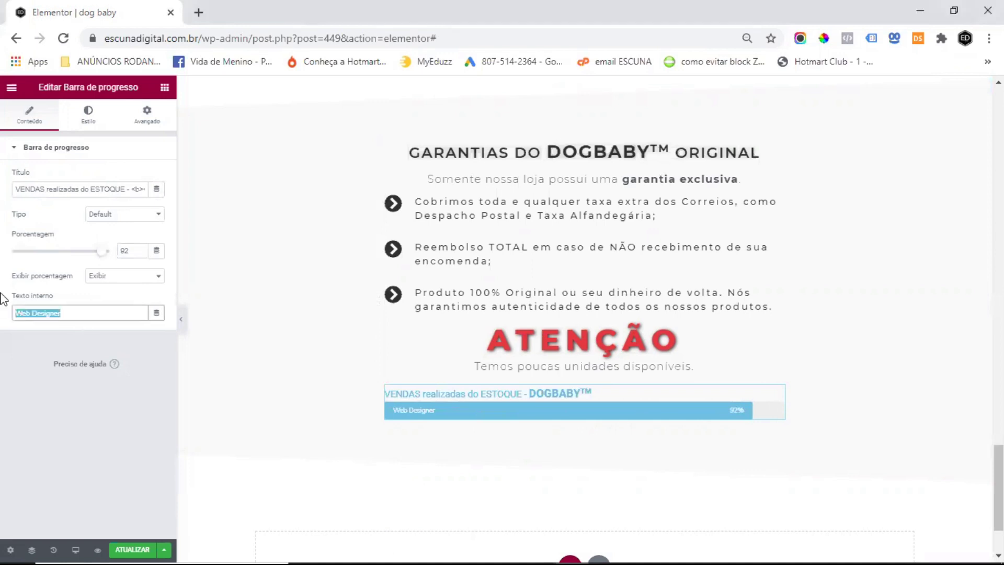
key(BackSpace)
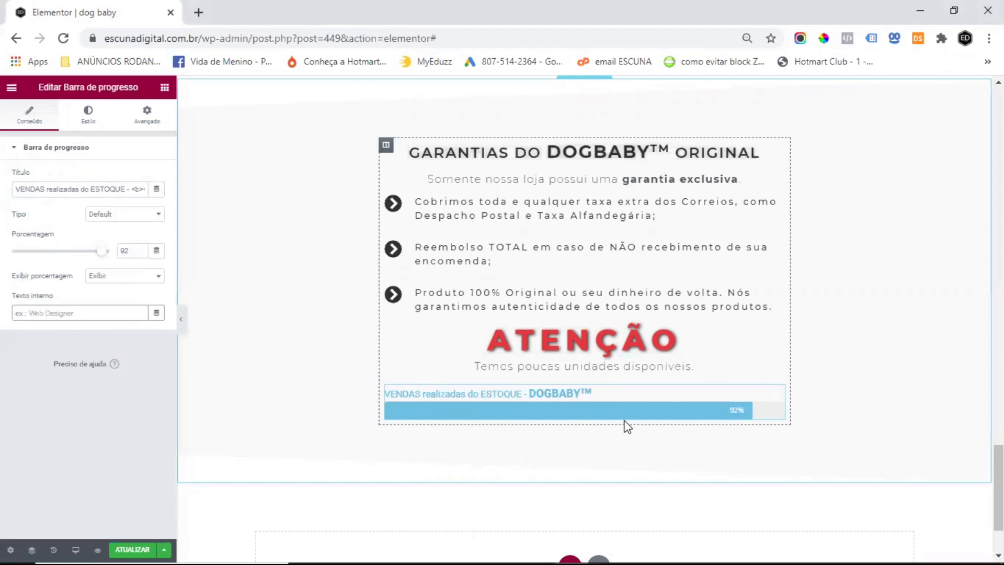
Step: Set the progress bar's fill colour to #E43940
click(87, 114)
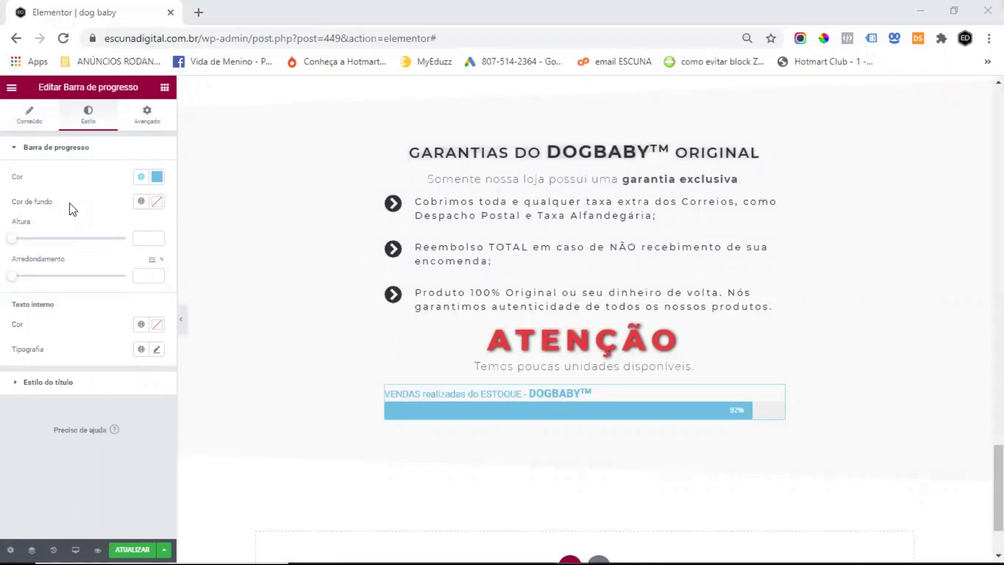
right_click(68, 174)
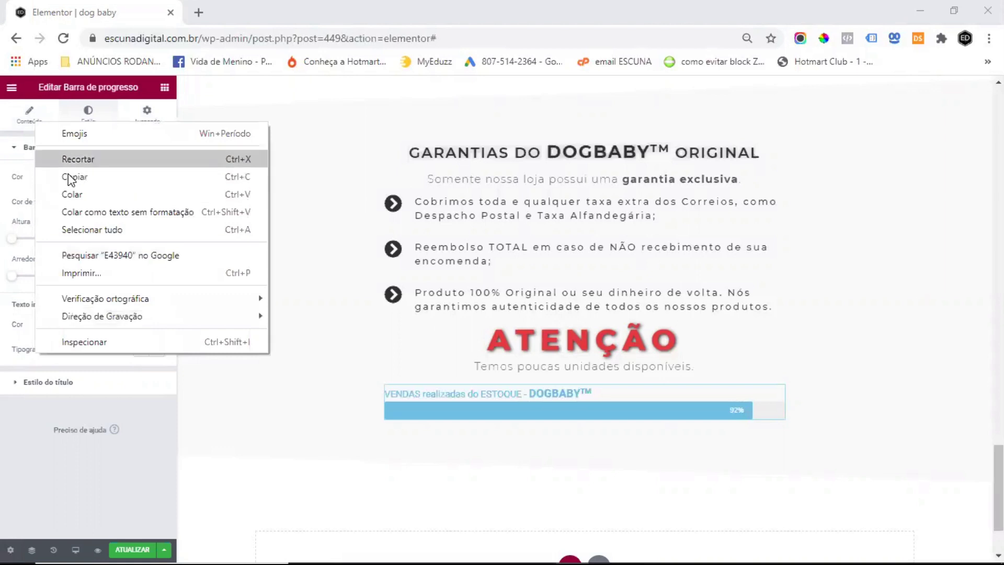
click(69, 177)
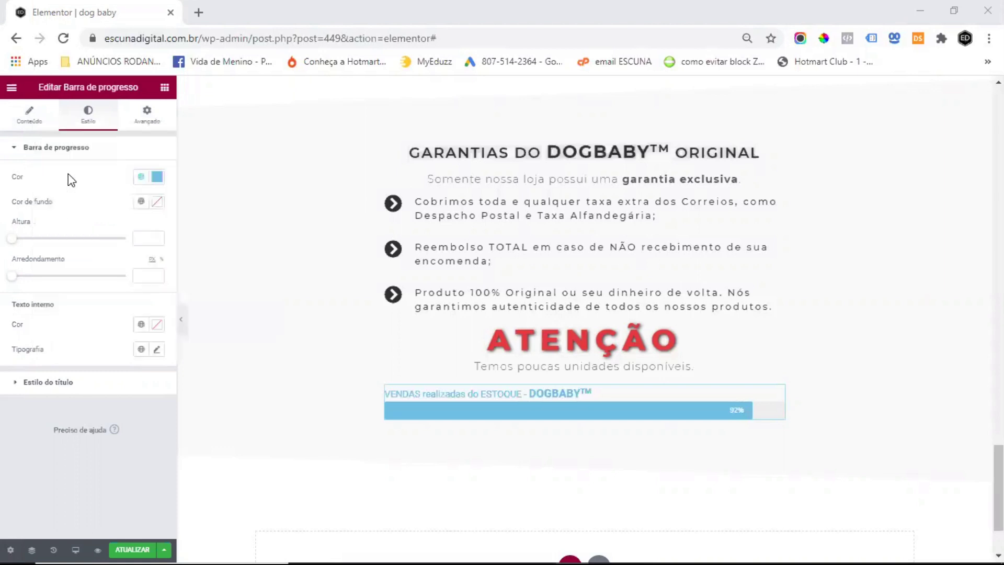
click(157, 177)
double_click(45, 355)
text(#E43940)
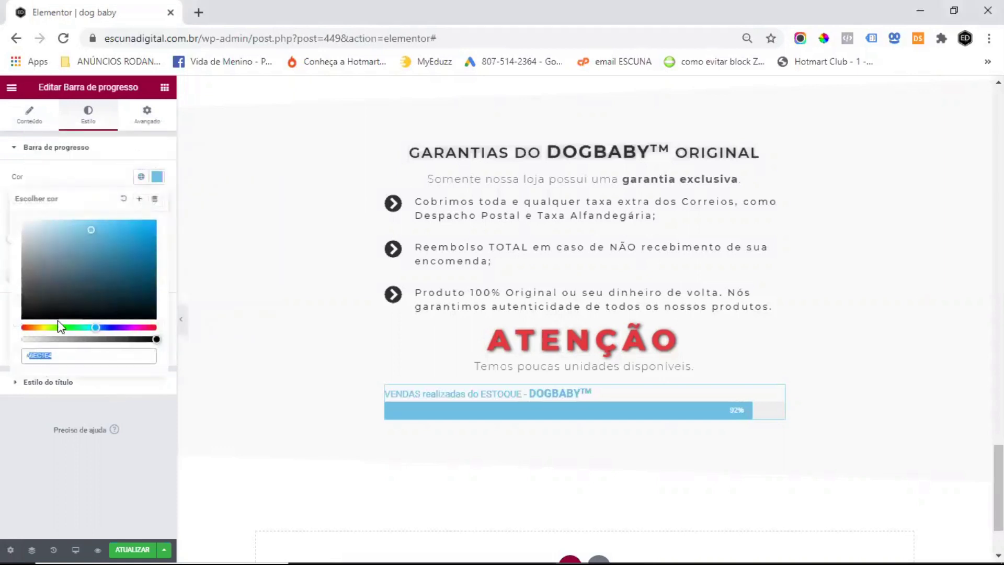
double_click(72, 174)
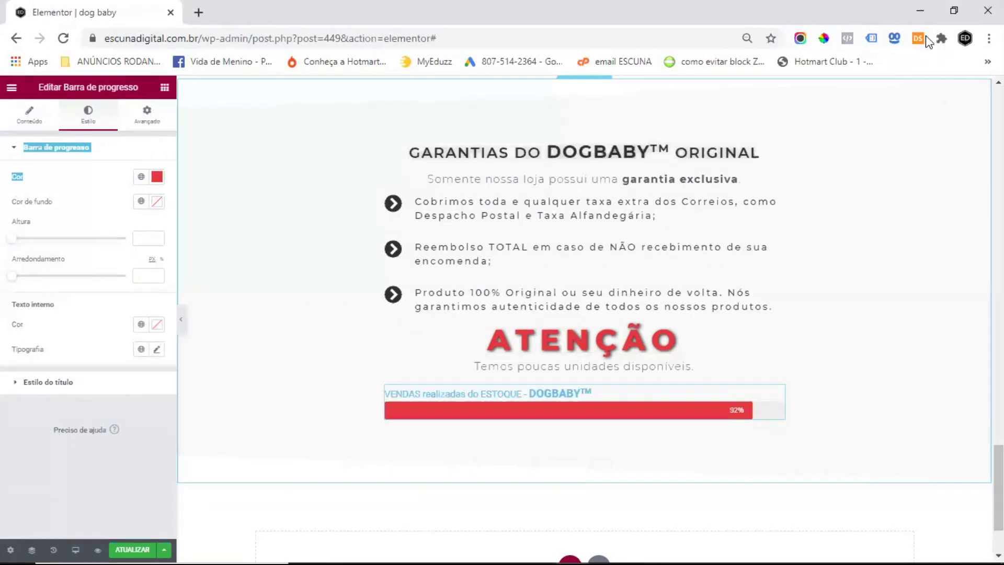
Step: Set the progress bar's background colour to #f1f1f1
click(156, 203)
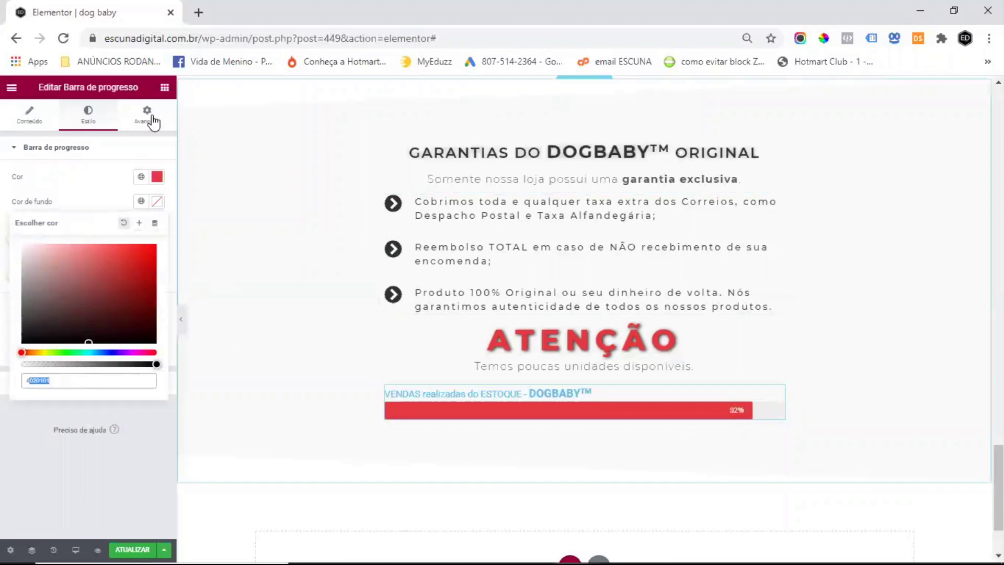
text(f1f1f1)
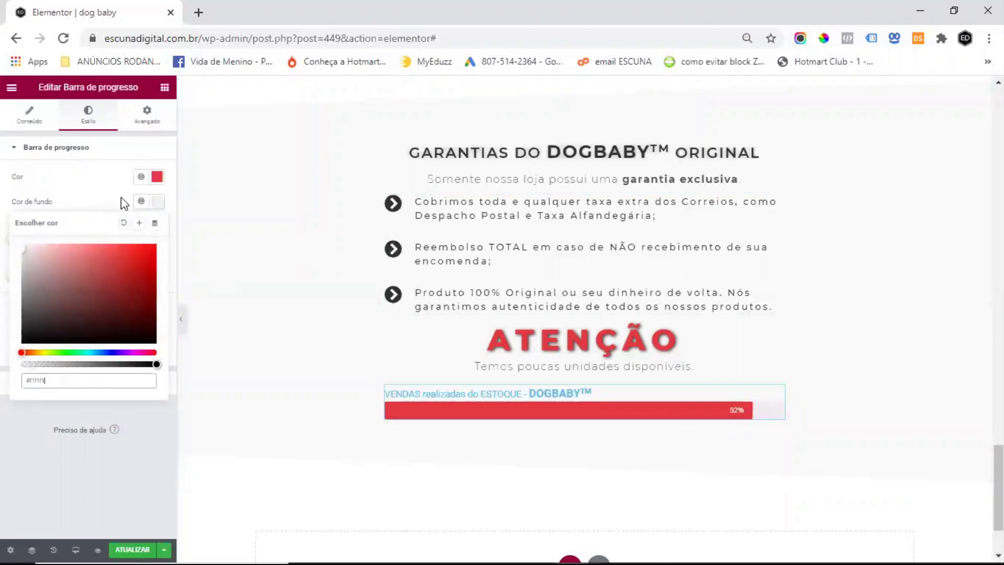
click(88, 189)
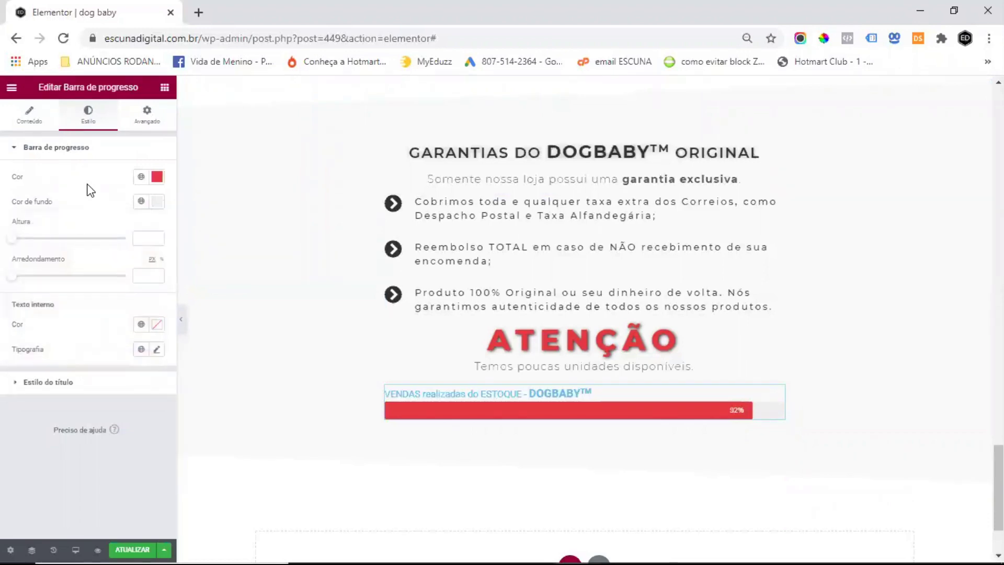
Step: Set the progress bar's height to 40 and its corner rounding to 5 px
click(143, 238)
text(40)
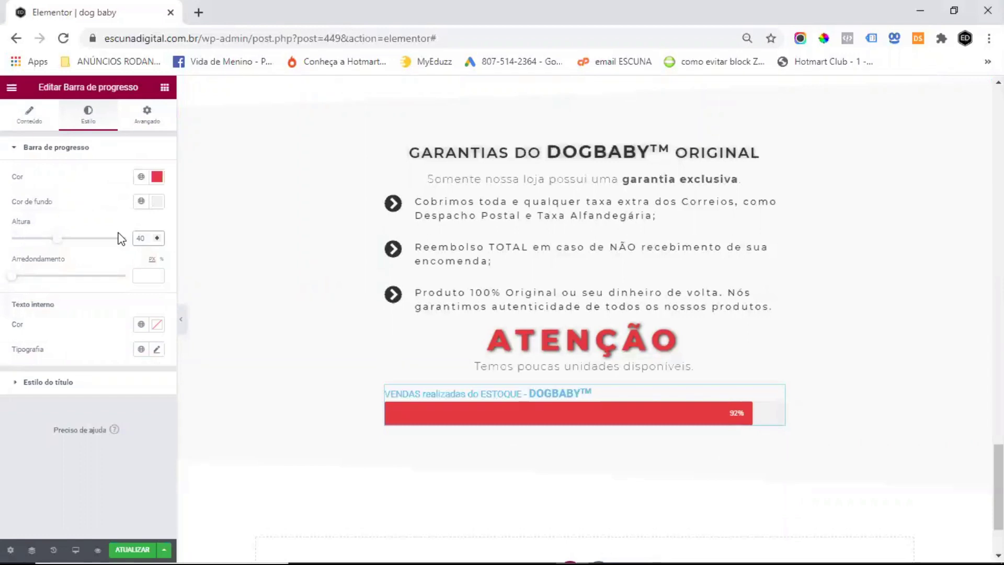
click(148, 277)
text(5)
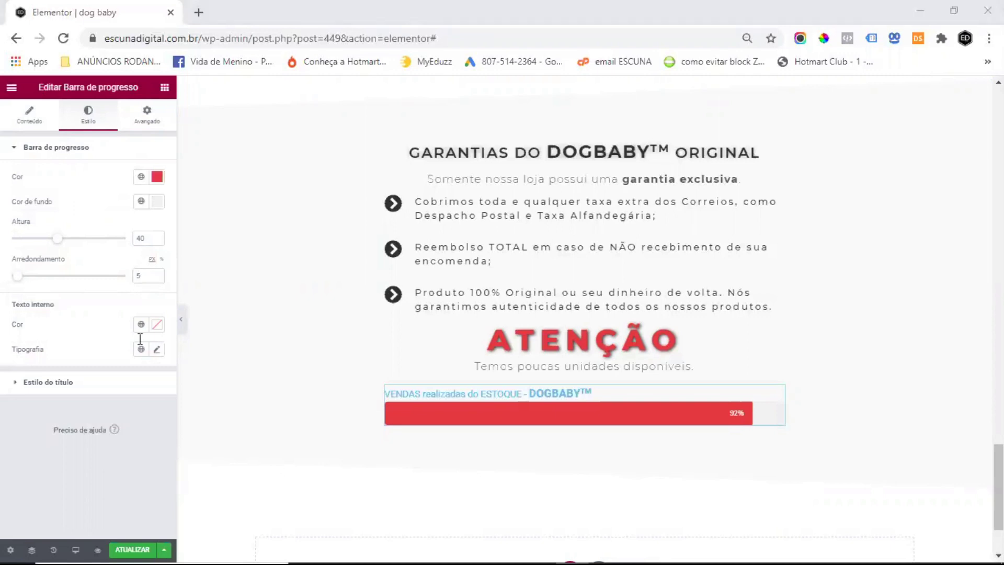
Step: Set the progress bar's inner text colour to #f9f9f9
click(157, 326)
click(40, 503)
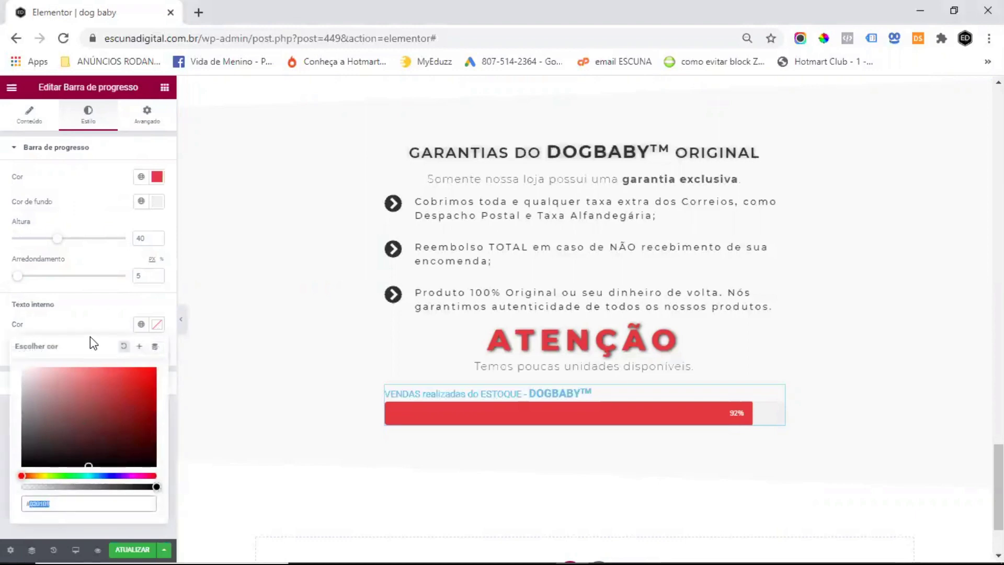
text(#f9f9f9)
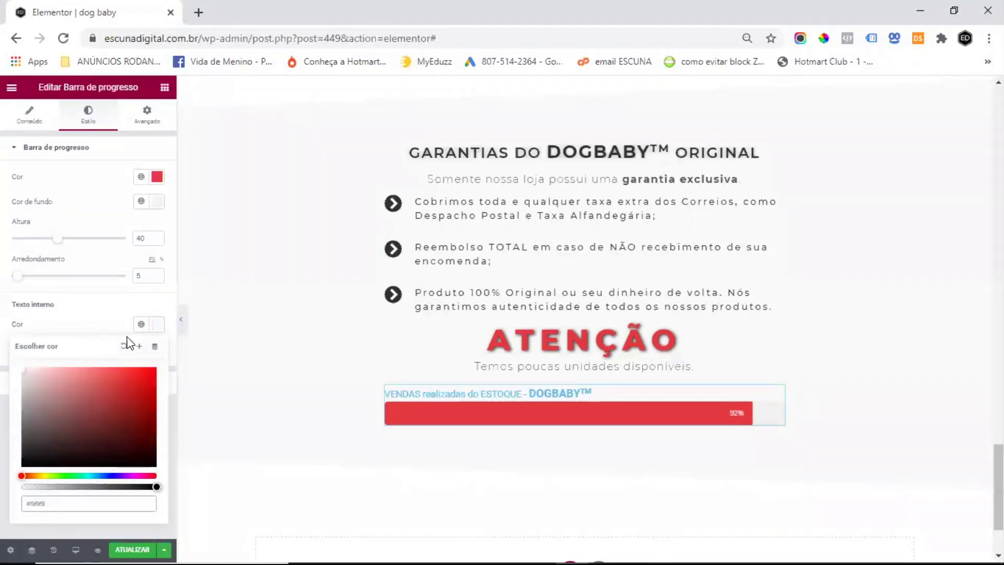
click(90, 316)
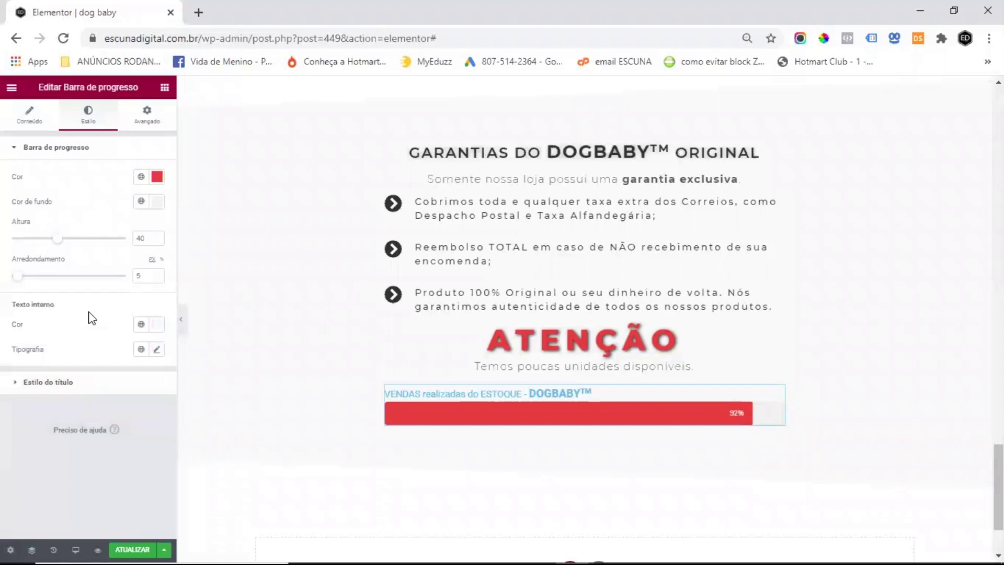
Step: Format the progress bar's inner text in Montserrat, size 24 px, weight 600, with letter spacing 2,5
click(157, 349)
click(112, 406)
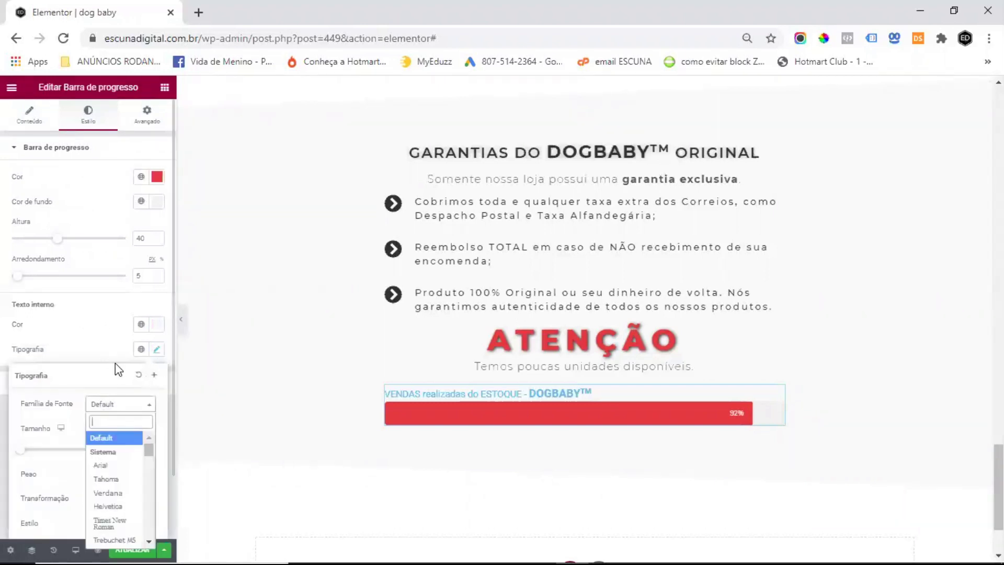
text(mont)
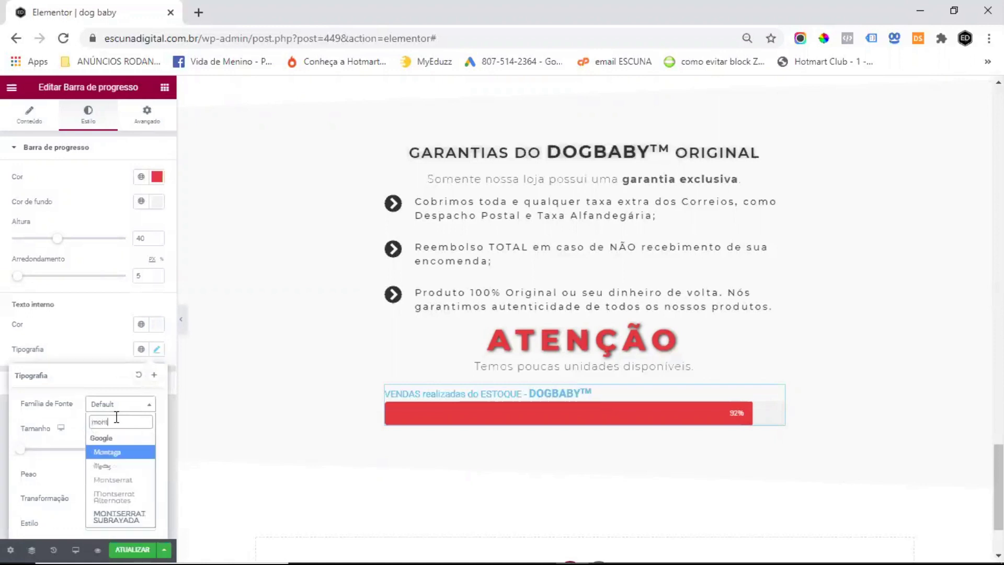
click(132, 479)
scroll(112, 284, down, 2)
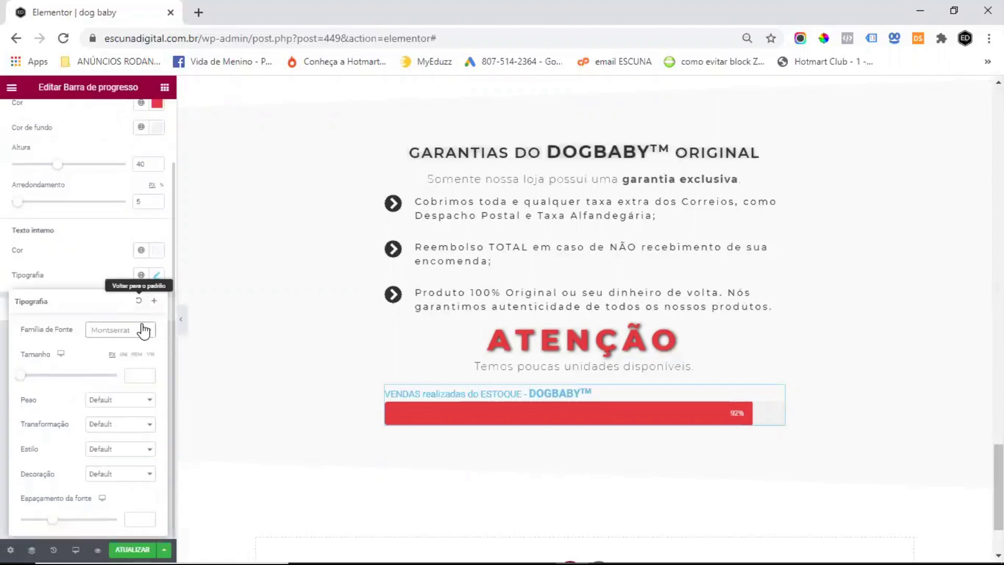
text(24)
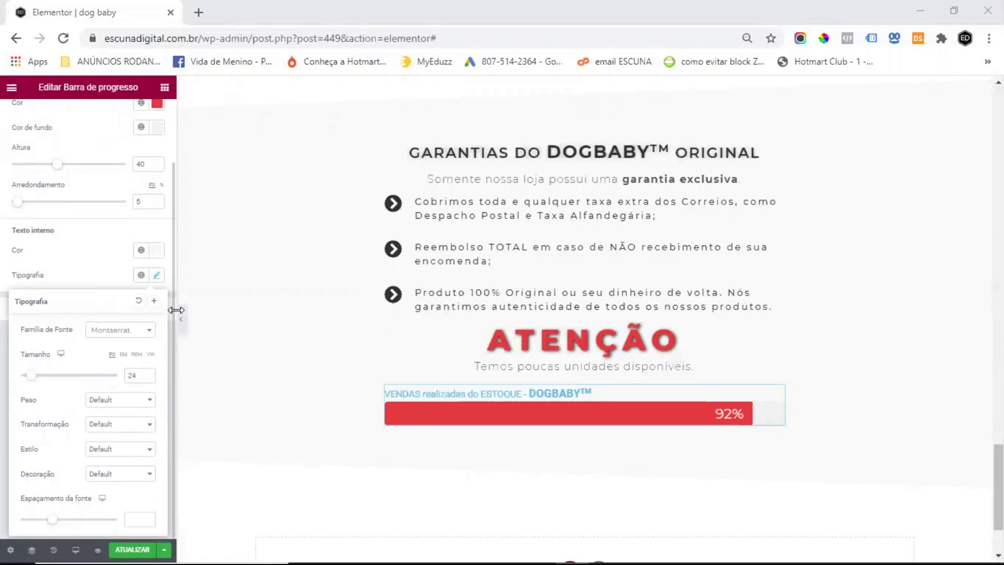
click(118, 399)
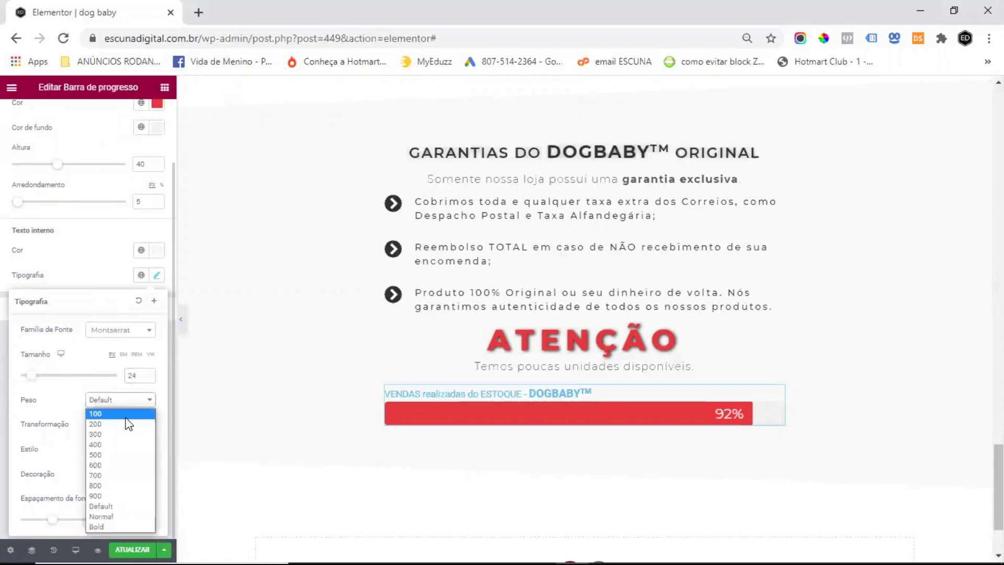
click(114, 464)
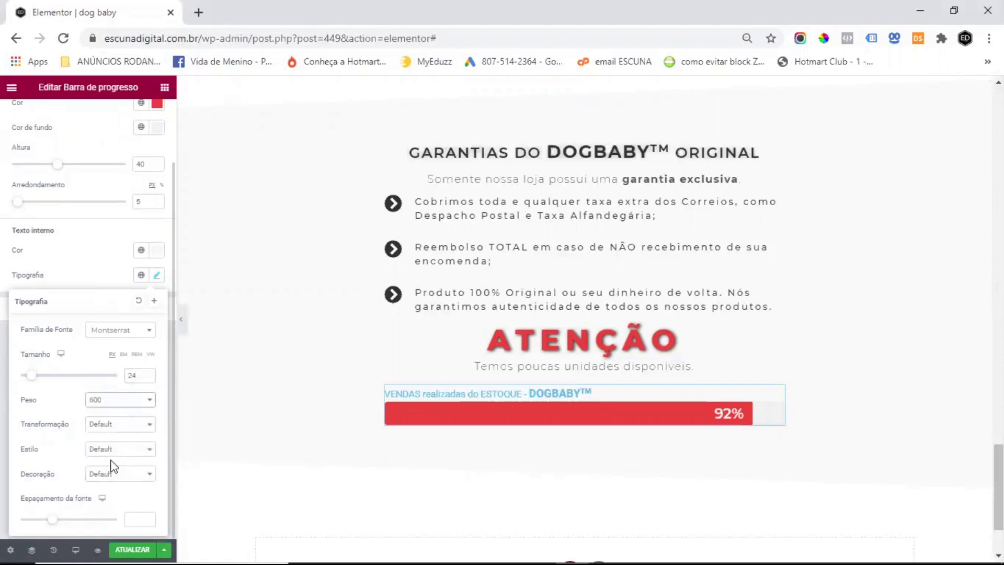
click(137, 518)
text(2,5)
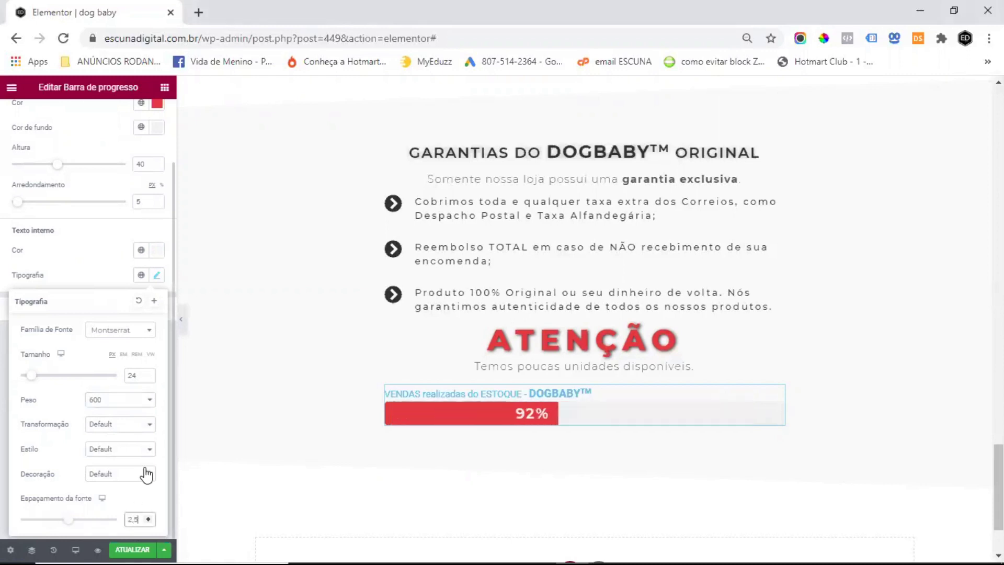
click(90, 266)
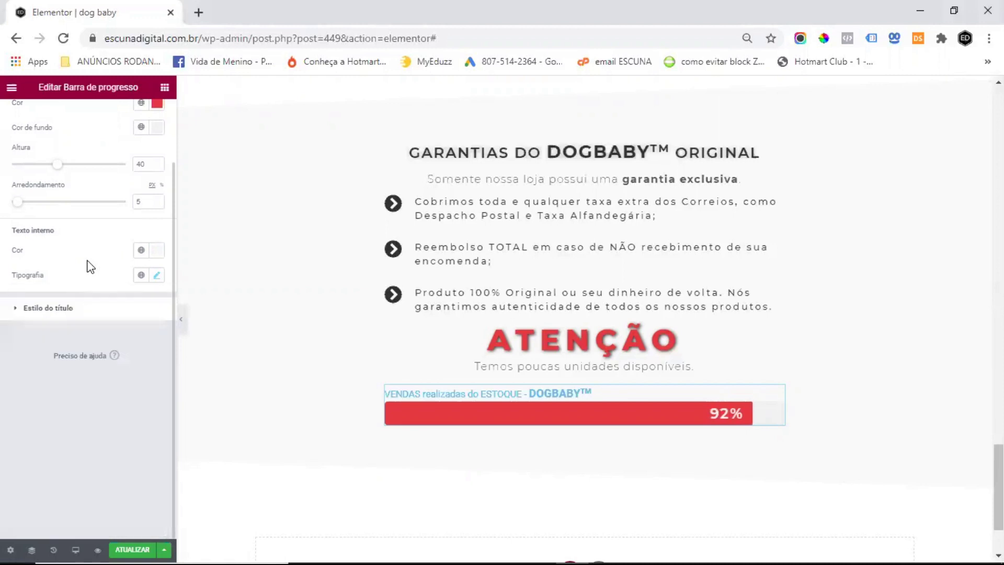
Step: Set the text colour of the progress bar's title to #313131
click(62, 314)
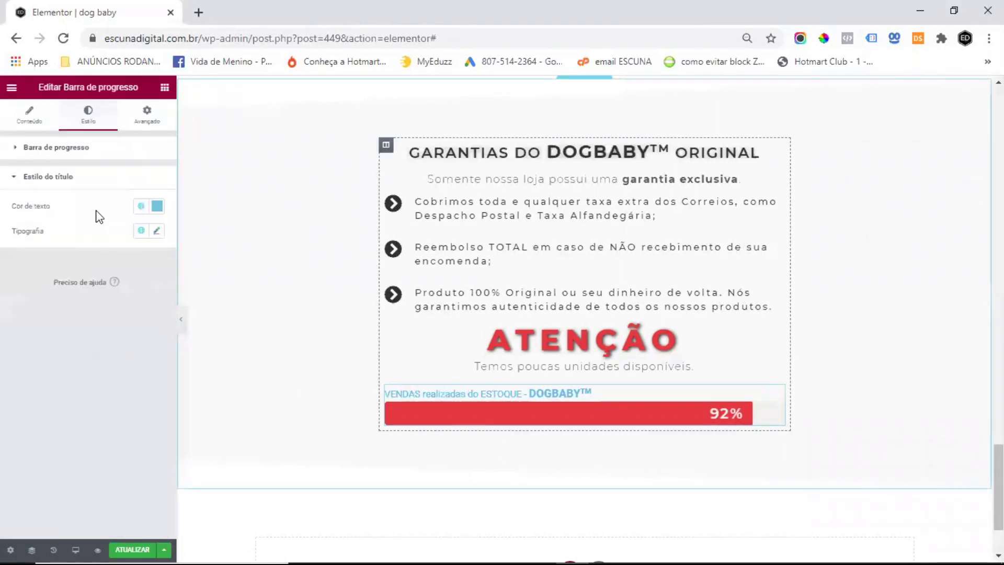
click(157, 207)
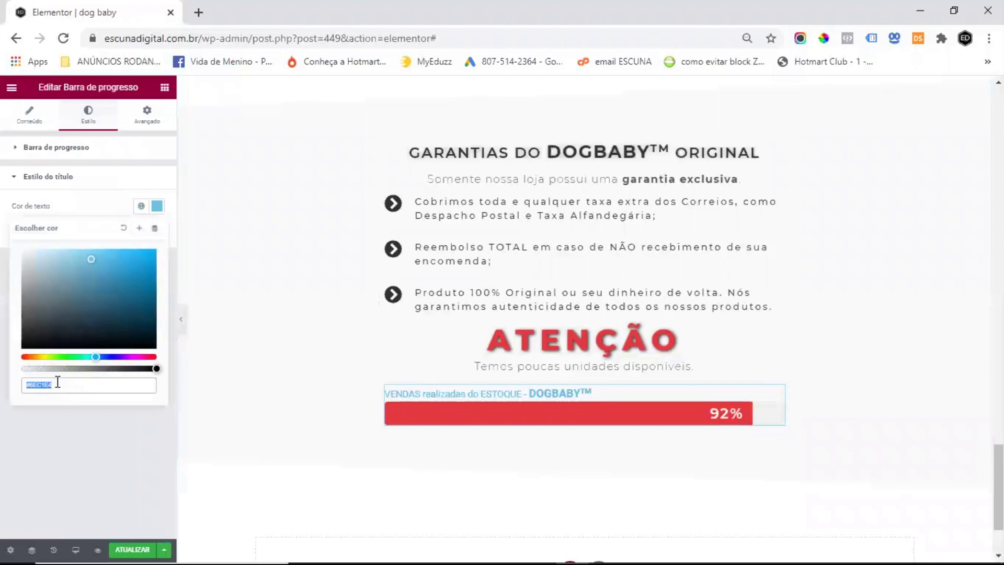
text(#313131)
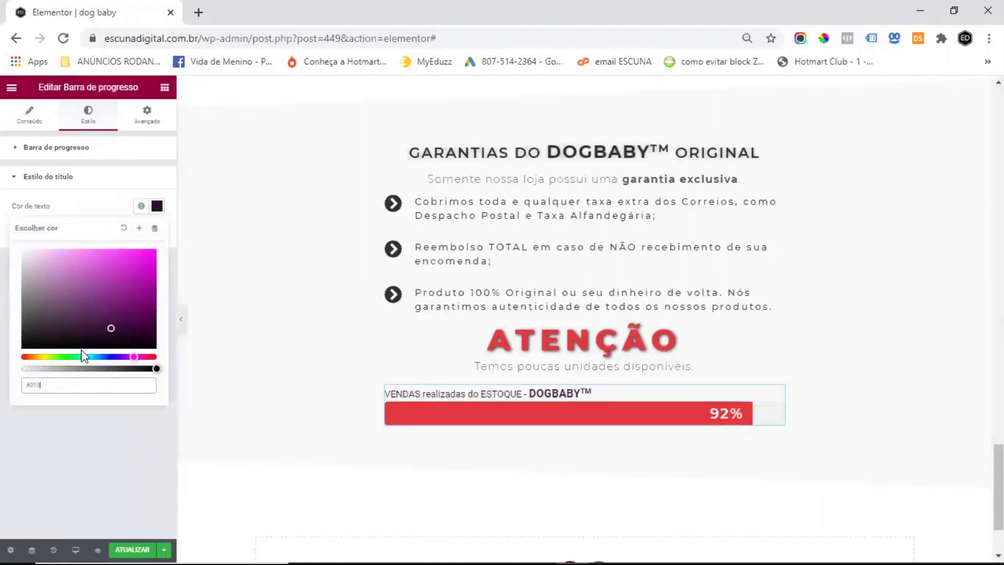
click(88, 180)
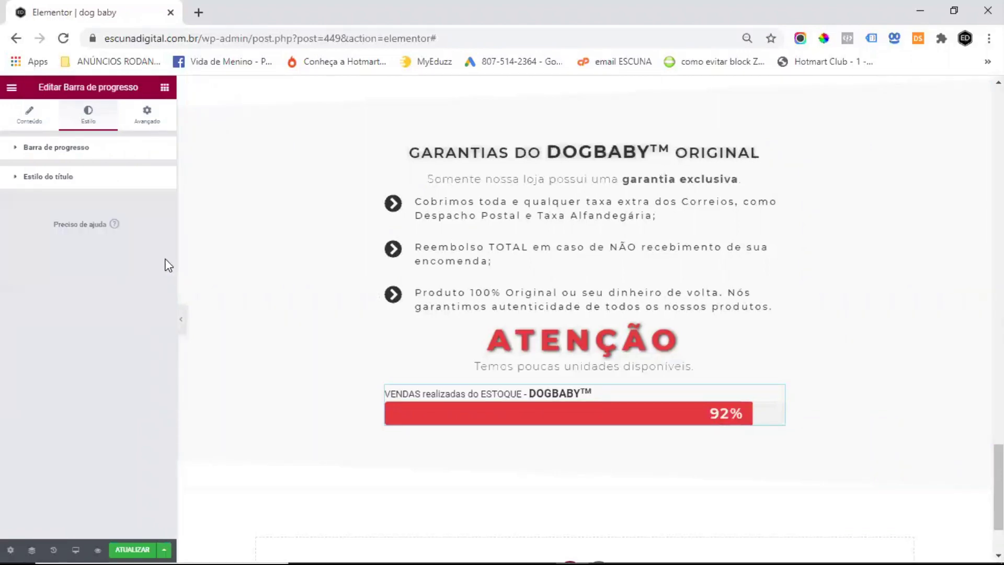
Step: Format the progress bar's title in Montserrat, size 16 px, weight 500, with letter spacing 1,5
click(93, 183)
click(156, 231)
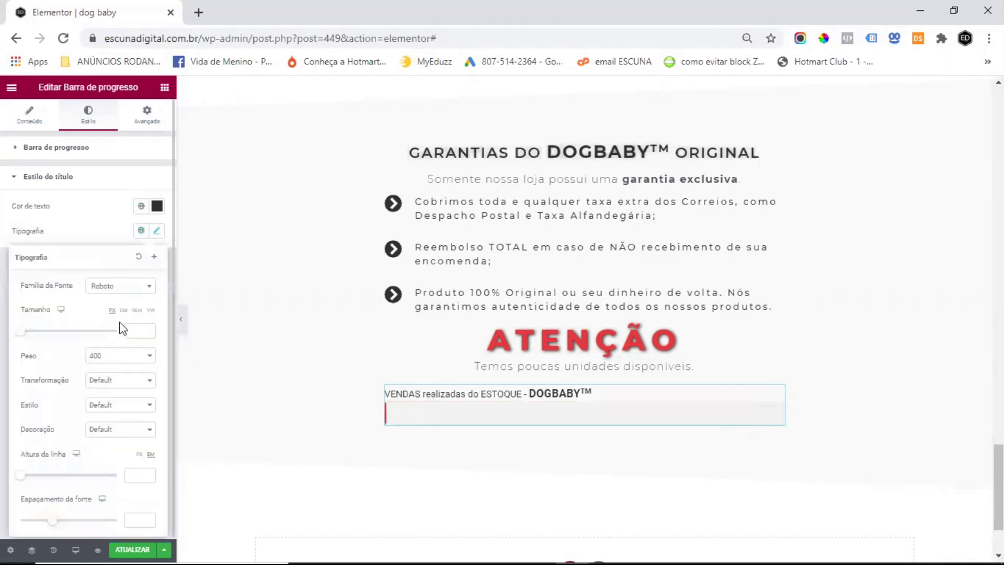
click(112, 291)
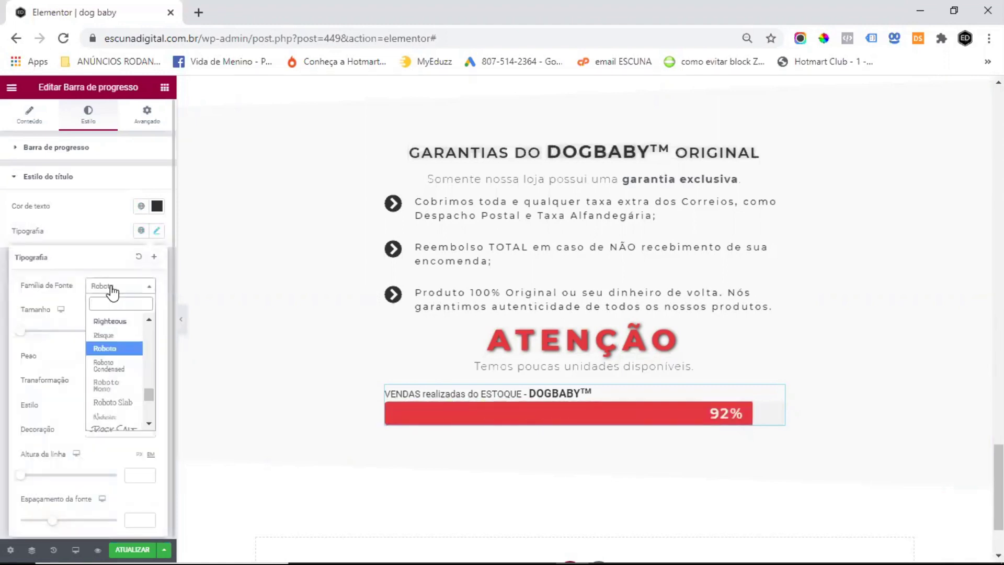
text(mont)
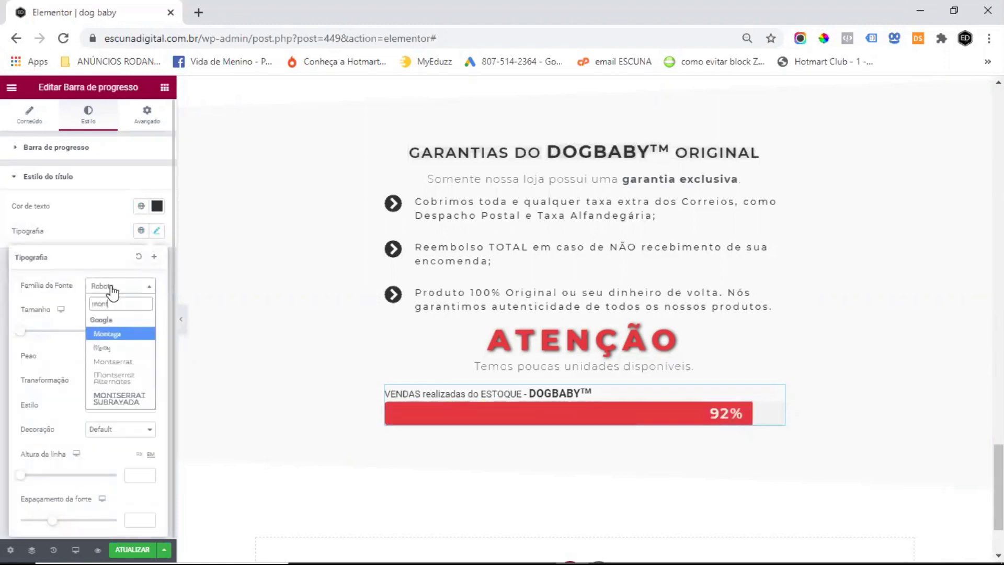
click(119, 363)
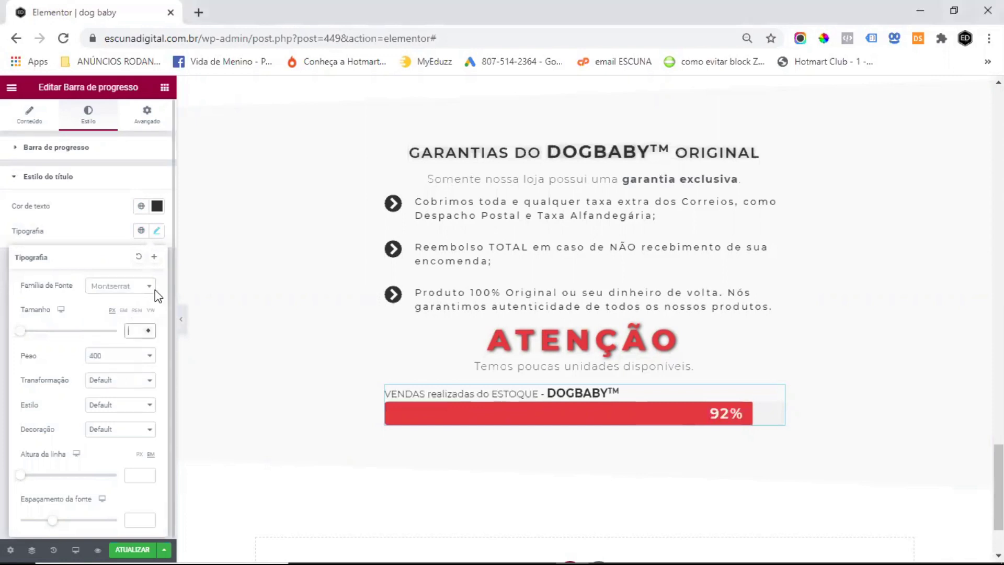
click(108, 358)
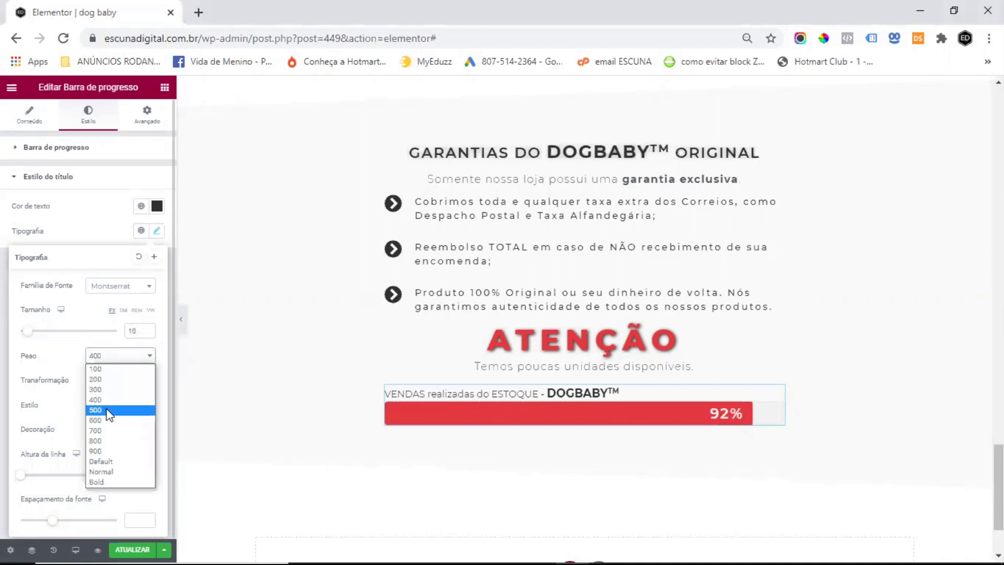
click(108, 410)
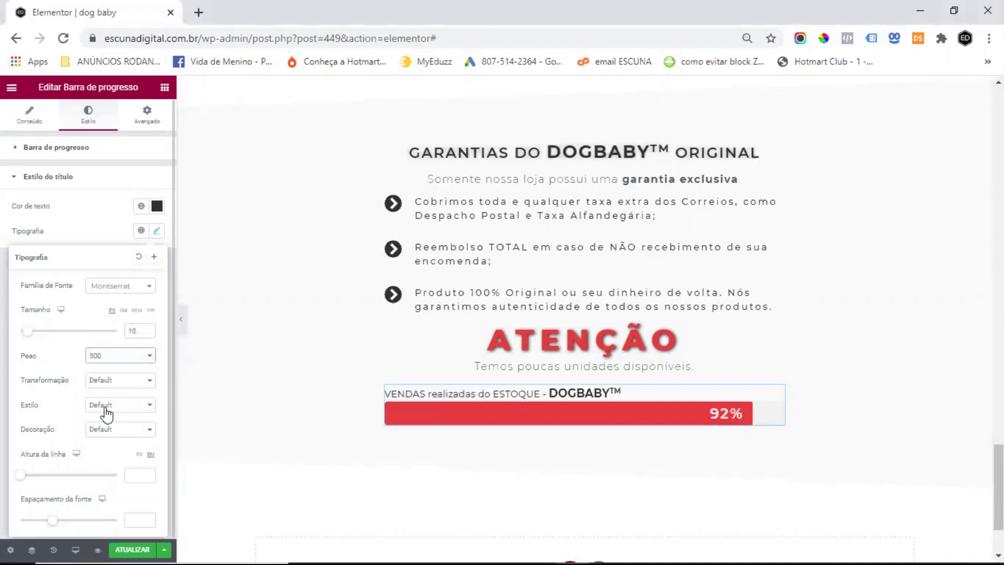
click(139, 520)
text(1,5)
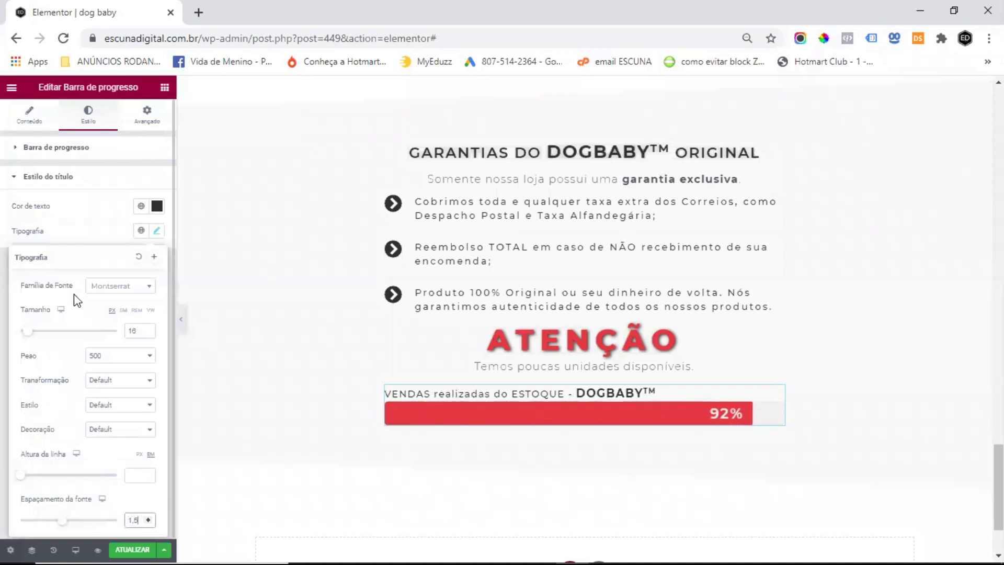
click(238, 268)
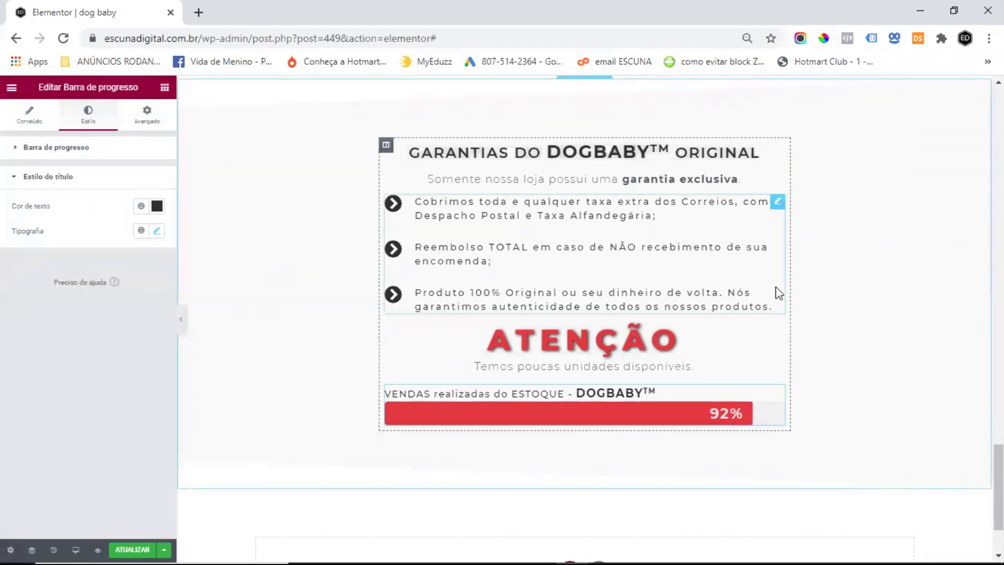
Step: Add the heading "Aproveite o envio grátis." below the progress bar and paste the copied light, centred style onto it
scroll(810, 272, down, 2)
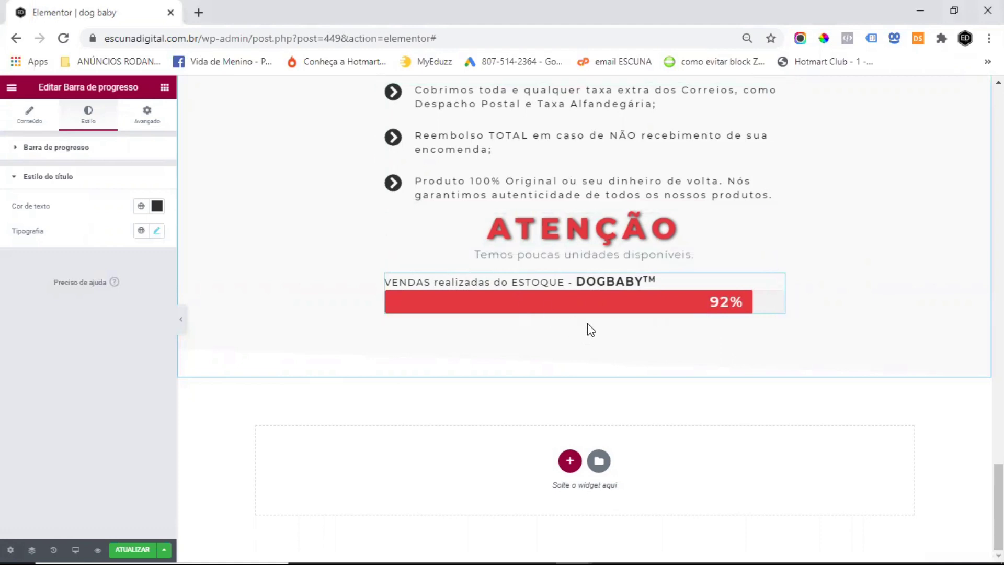
click(163, 94)
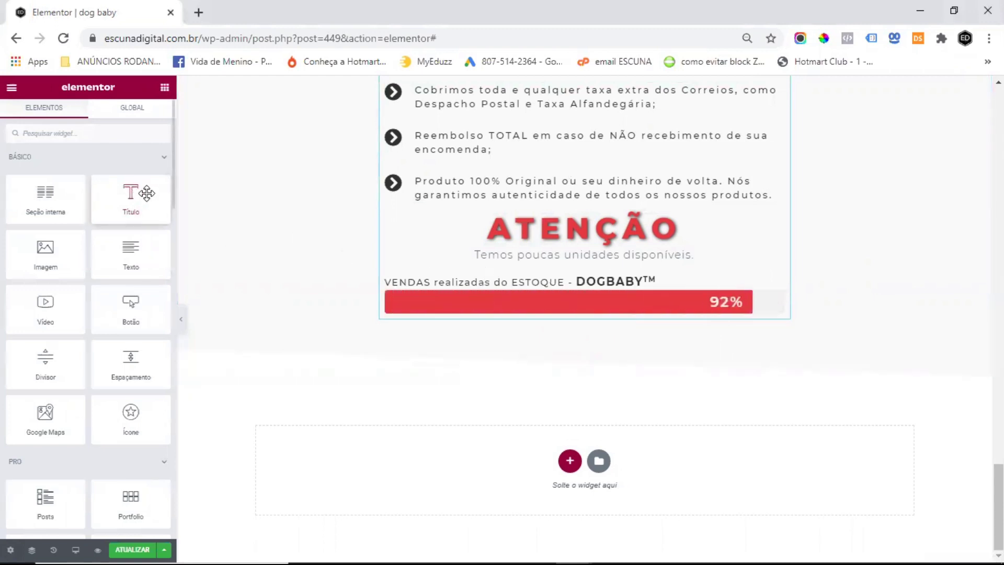
drag(147, 193, 753, 325)
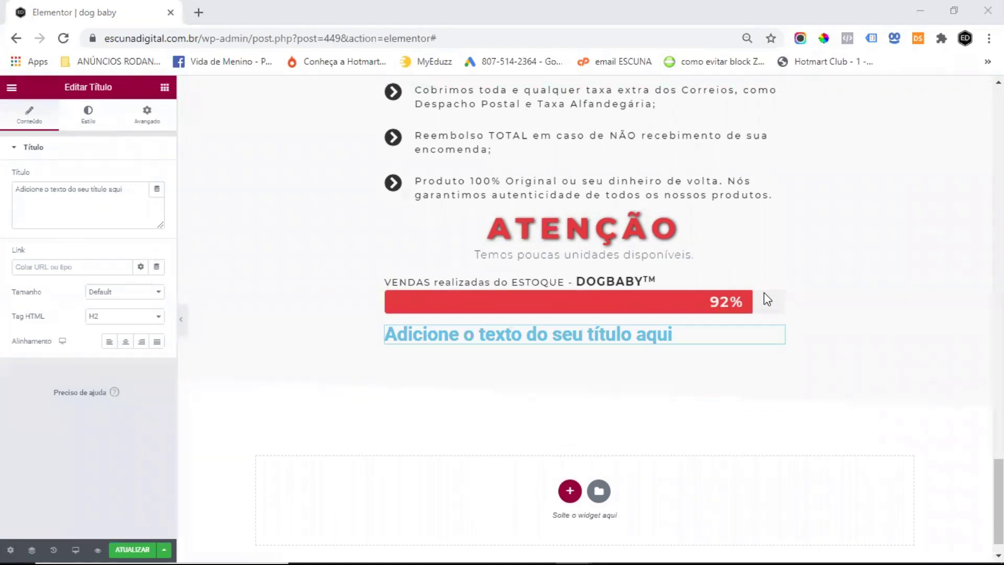
key(shift+F10)
key(Down)
key(Down)
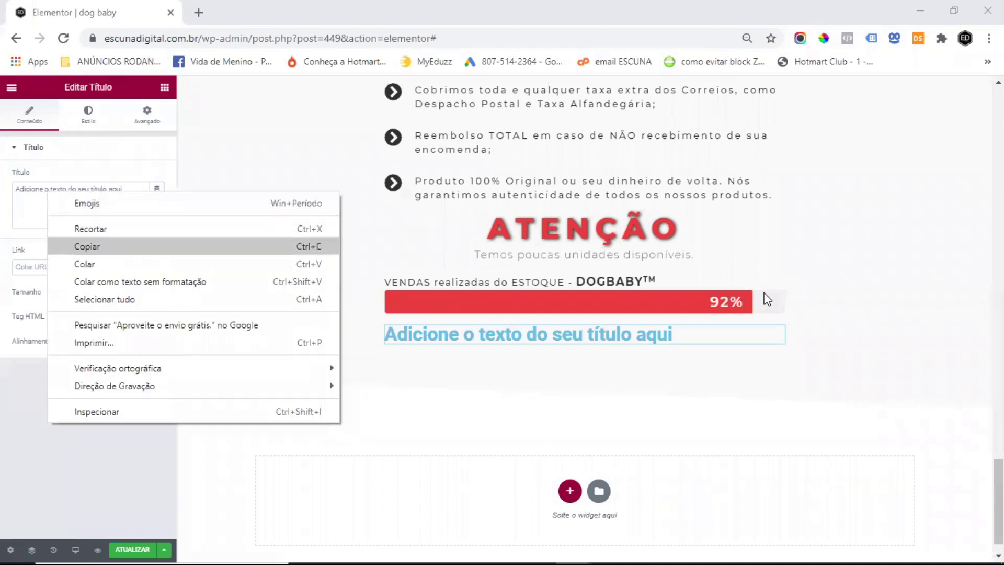
key(Return)
triple_click(82, 192)
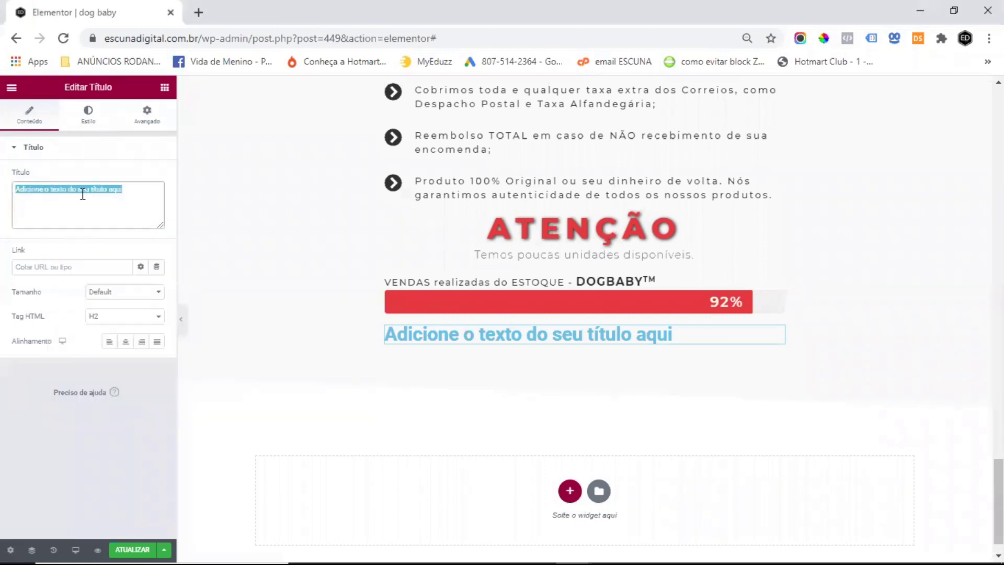
text(Aproveite o envio grátis.)
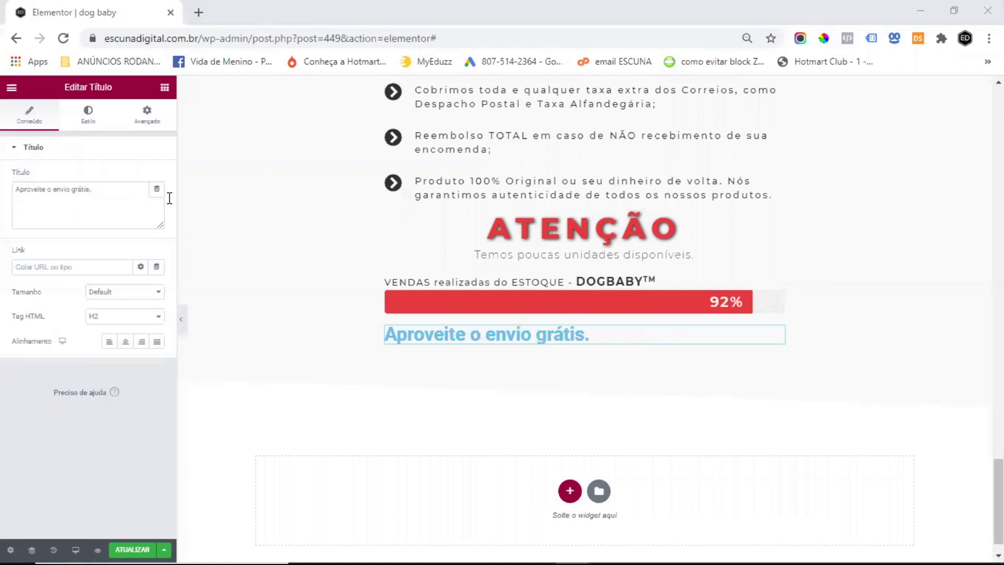
right_click(776, 336)
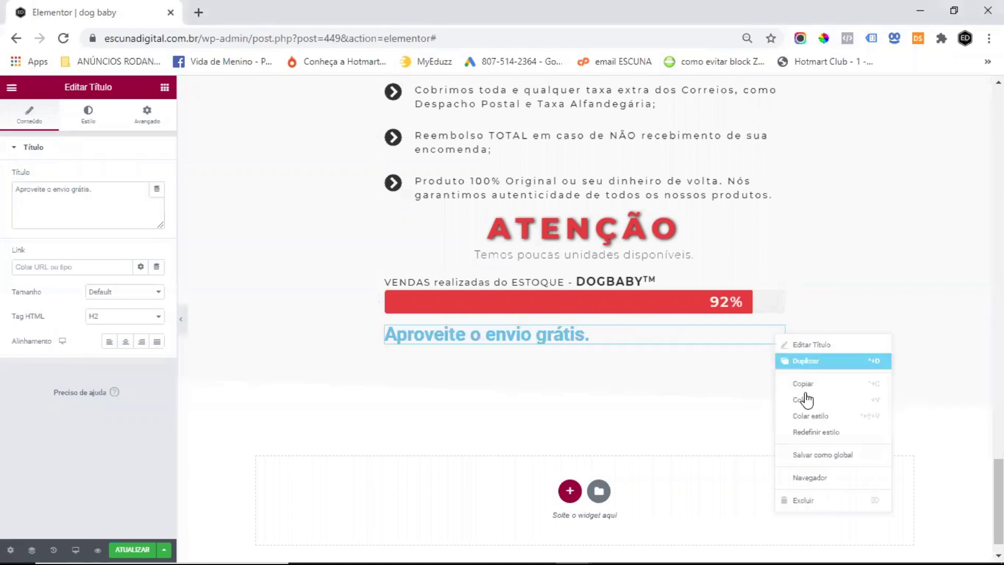
click(832, 416)
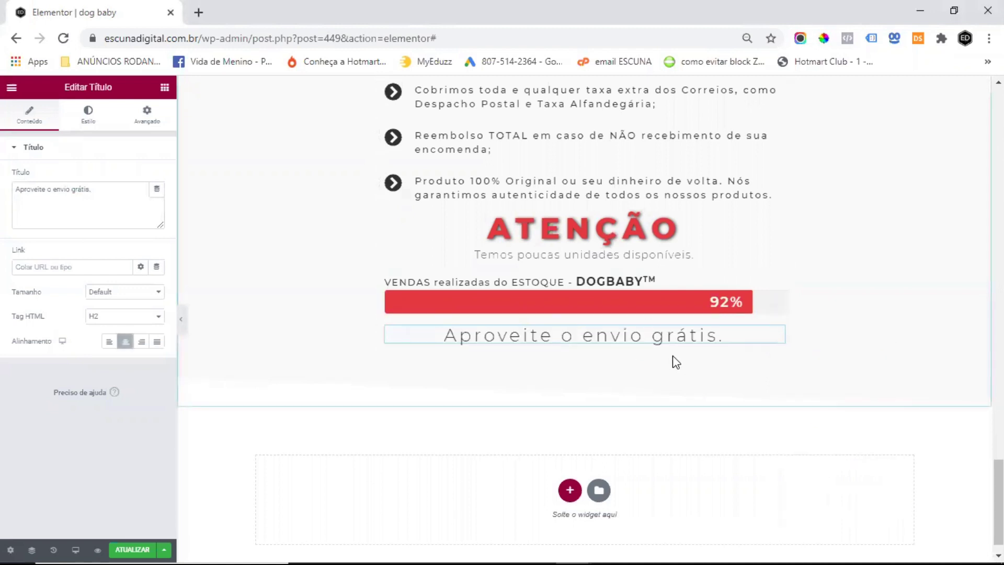
Step: Add the heading "Produto original" below the free-shipping line and paste the copied bold, uppercase heading style onto it
click(165, 88)
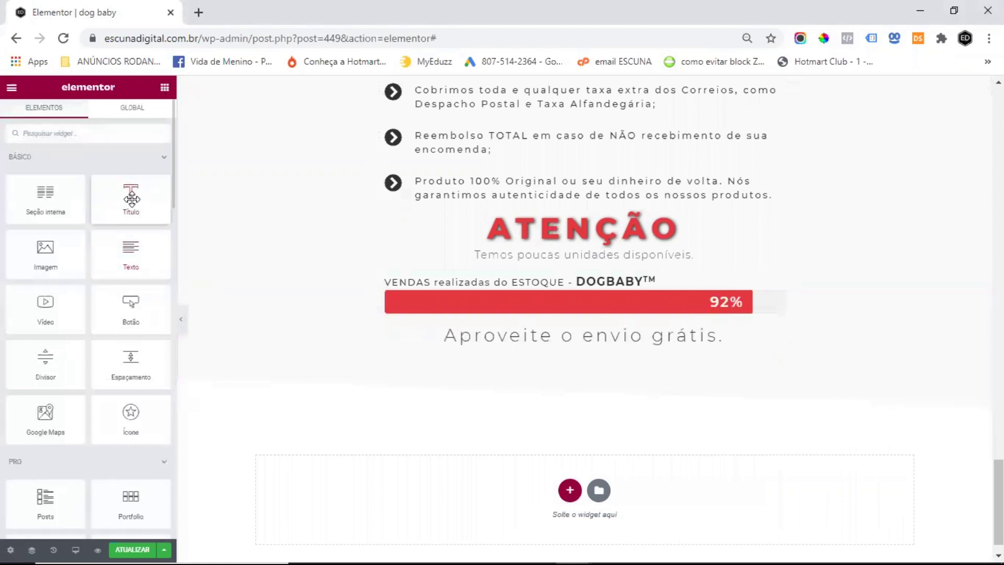
drag(132, 199, 512, 248)
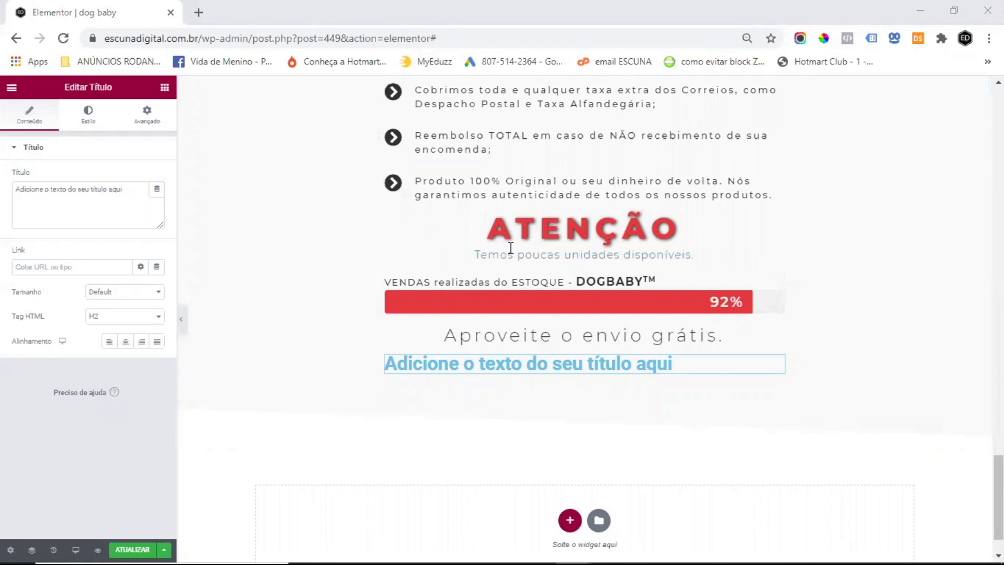
drag(128, 188, 6, 189)
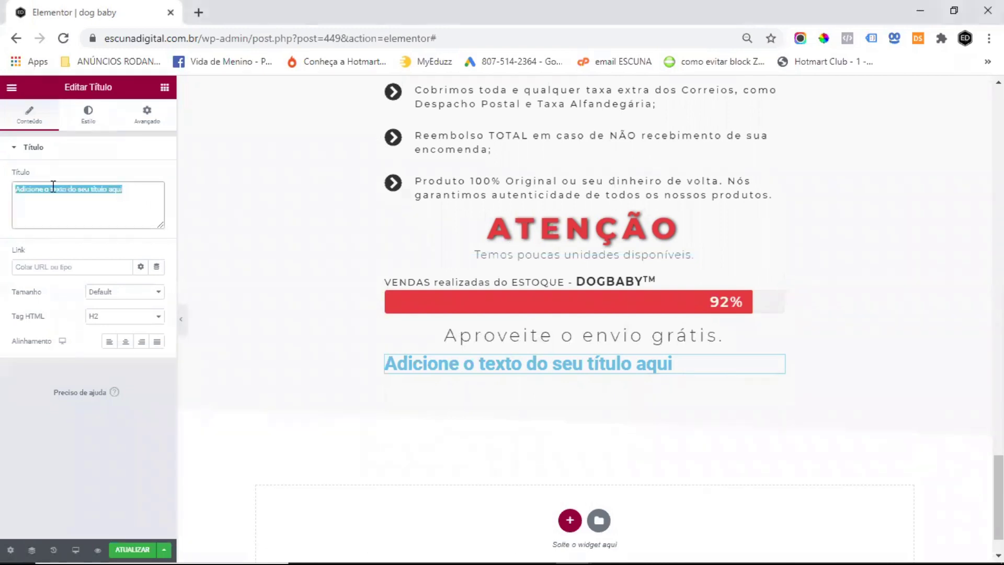
text(Produto)
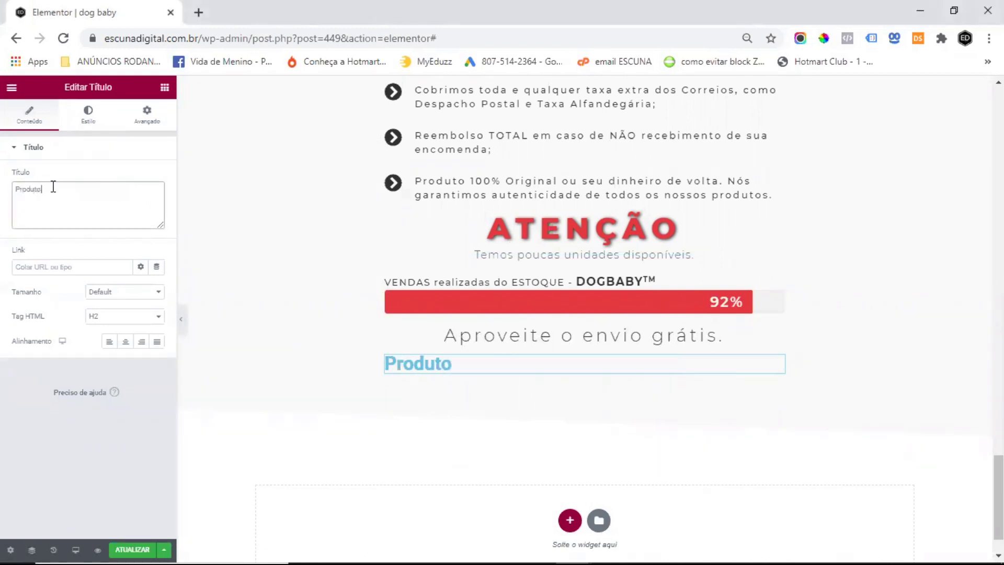
text( original)
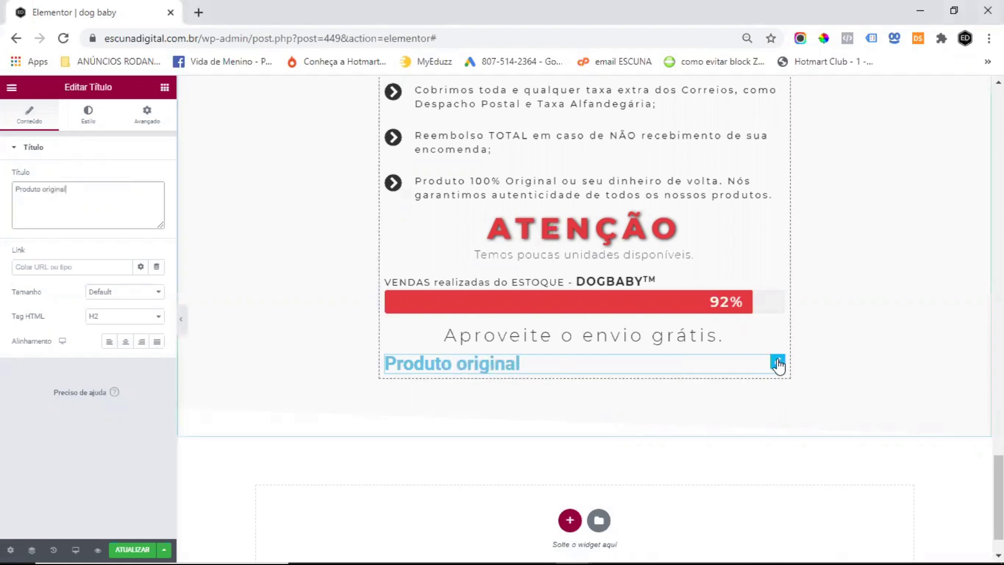
right_click(778, 361)
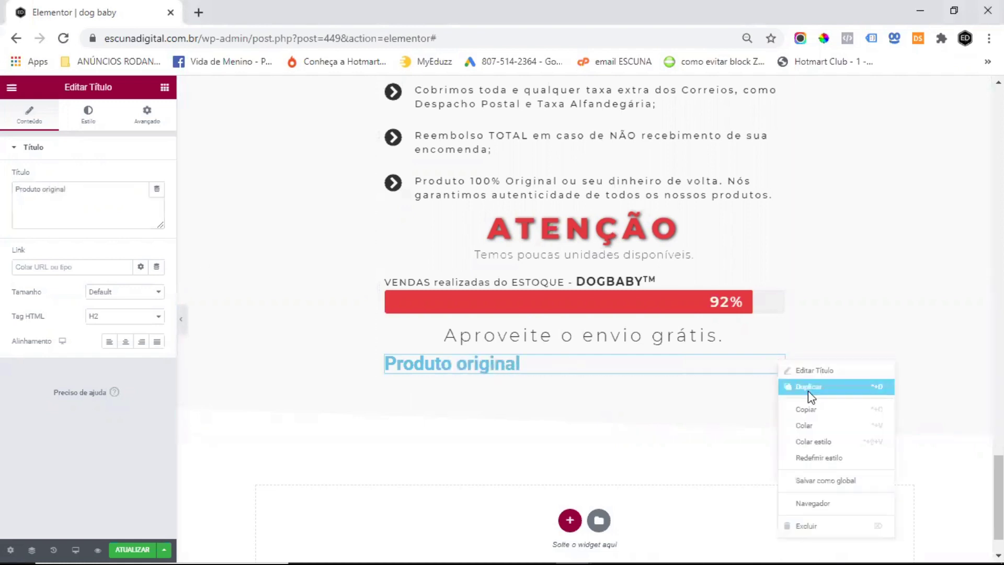
click(837, 442)
Step: Add a title with the notice starting "A venda do <b>DOGBABY<sup>TM</sup></b> através de qualquer outro site é PROIBIDO" and paste the copied light style onto it
scroll(819, 275, down, 1)
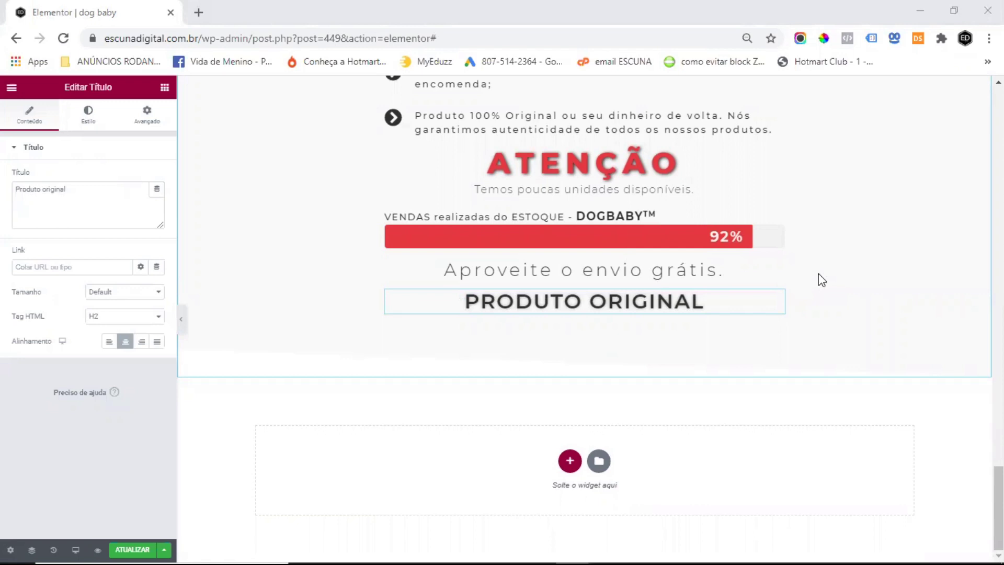
click(165, 87)
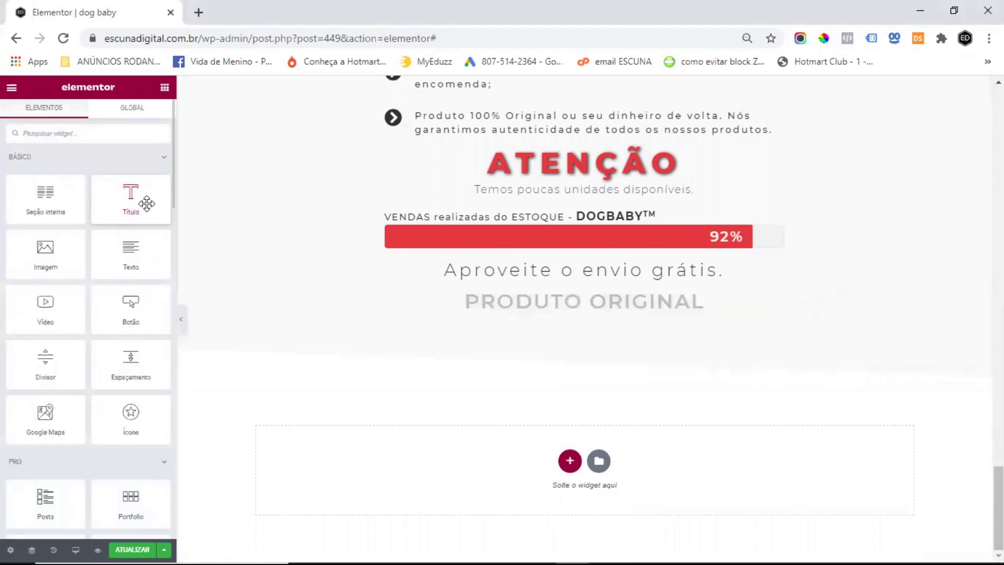
click(147, 203)
drag(126, 190, 6, 197)
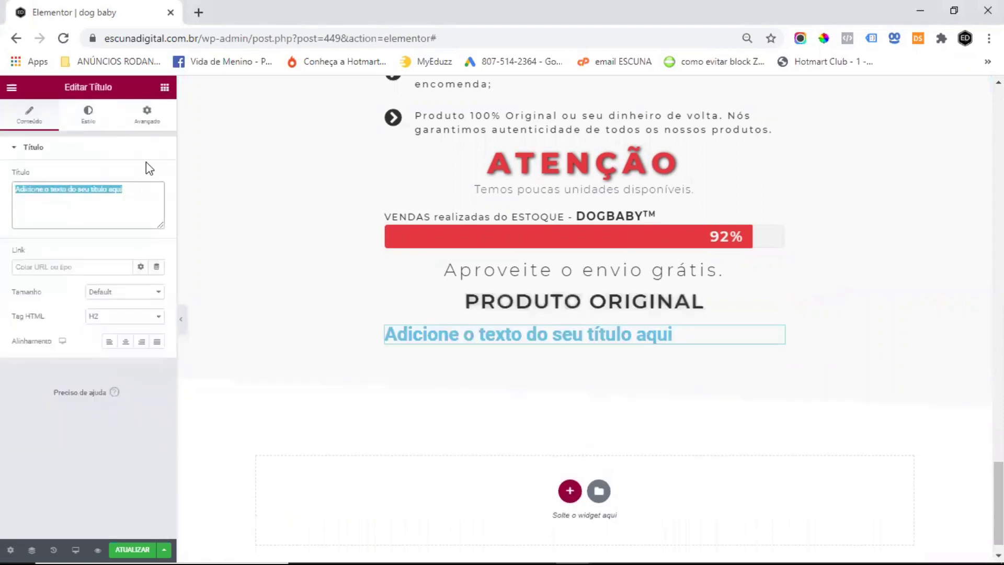
text(A venda do <b>DOGBABY<sup>TM</sup></b> através de qualquer outro site é PROIBIDO pode ser considerada falsificação. Não compre falsificações e garanta um produto de qualidade comprando apenas através da <b>Loja DOGBABY</b>.)
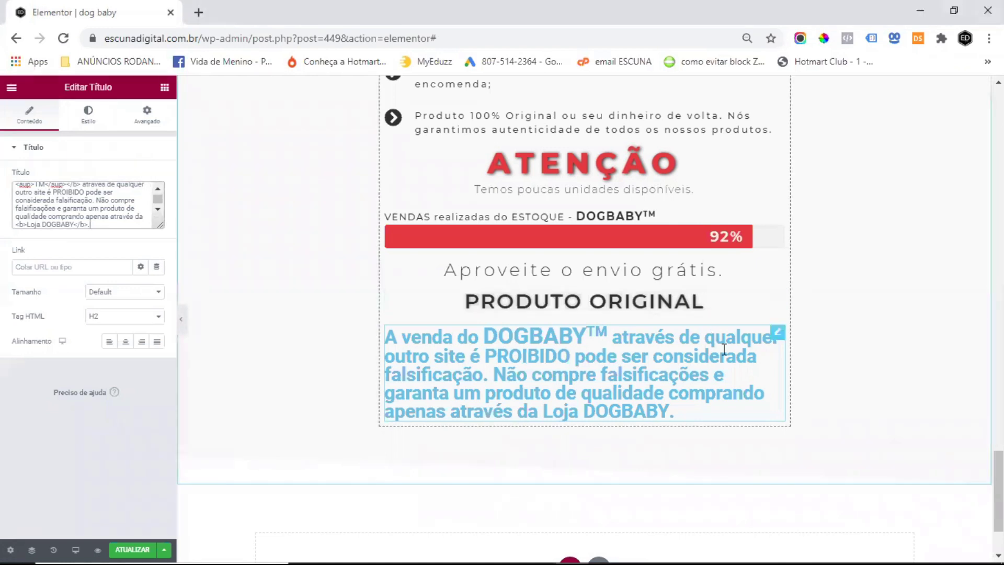
right_click(778, 337)
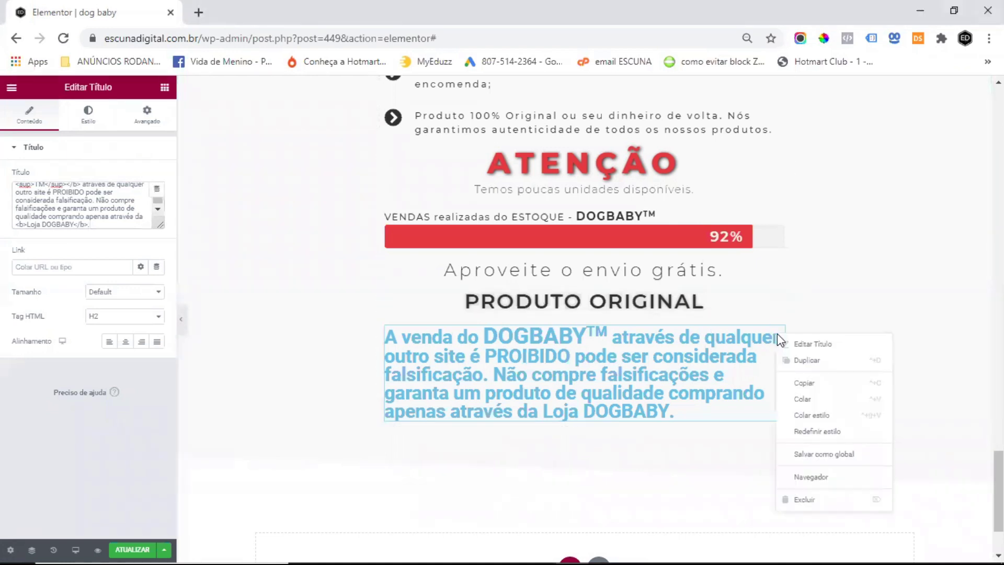
click(846, 415)
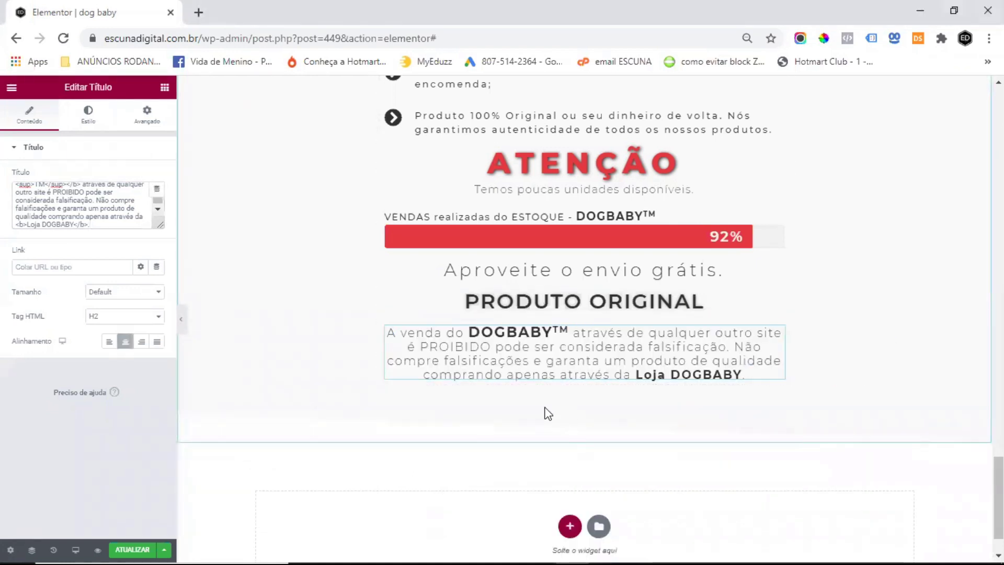
Step: Add an image below the authenticity notice and fill it with the crossed-out store logos picture from the media library
click(165, 88)
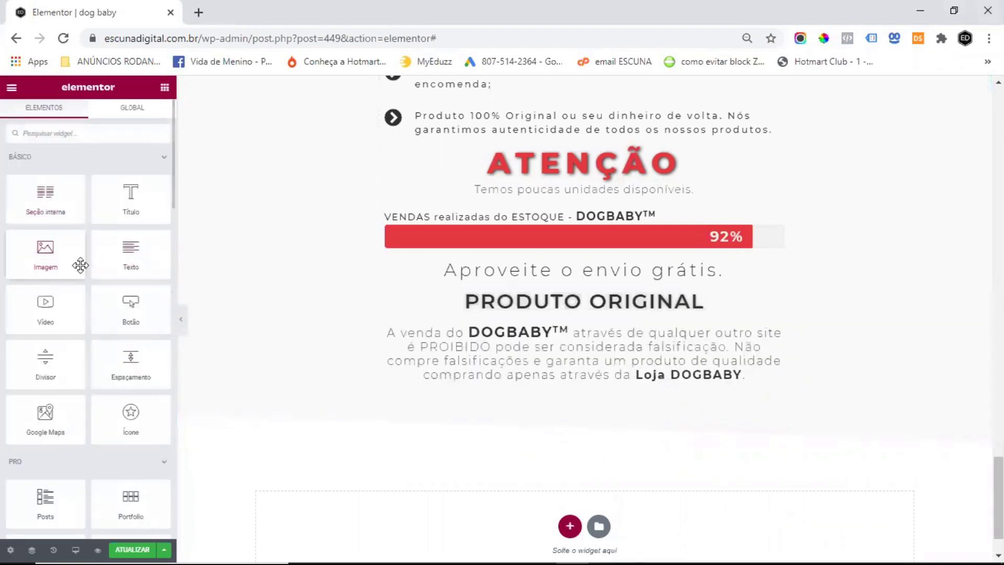
drag(80, 265, 575, 384)
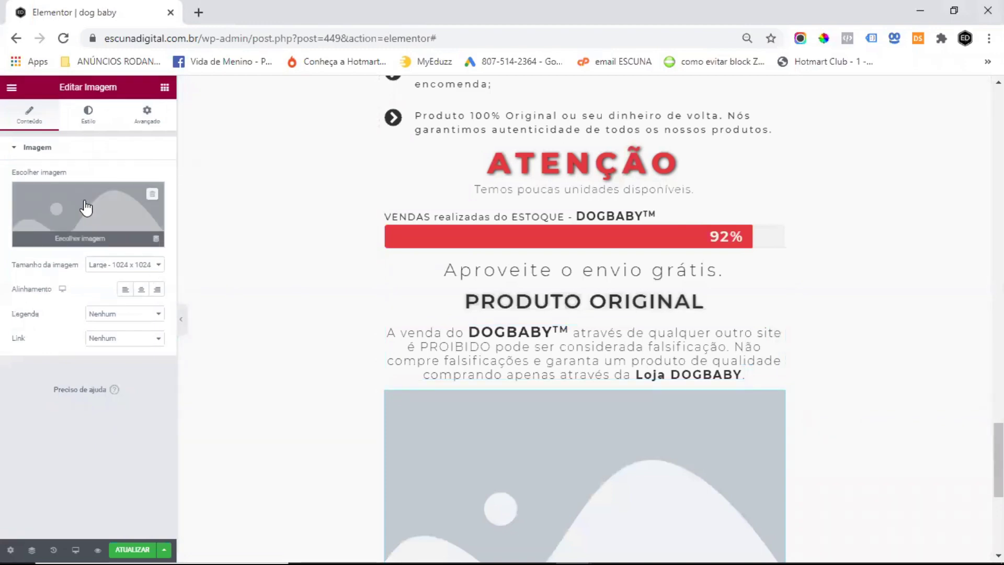
click(127, 219)
scroll(482, 308, down, 3)
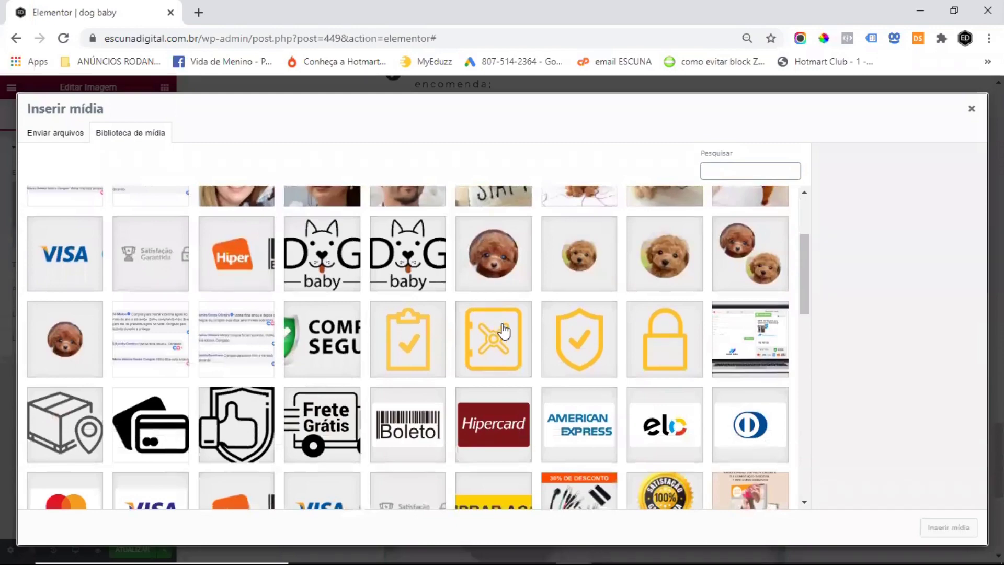
scroll(476, 311, down, 3)
scroll(475, 307, down, 8)
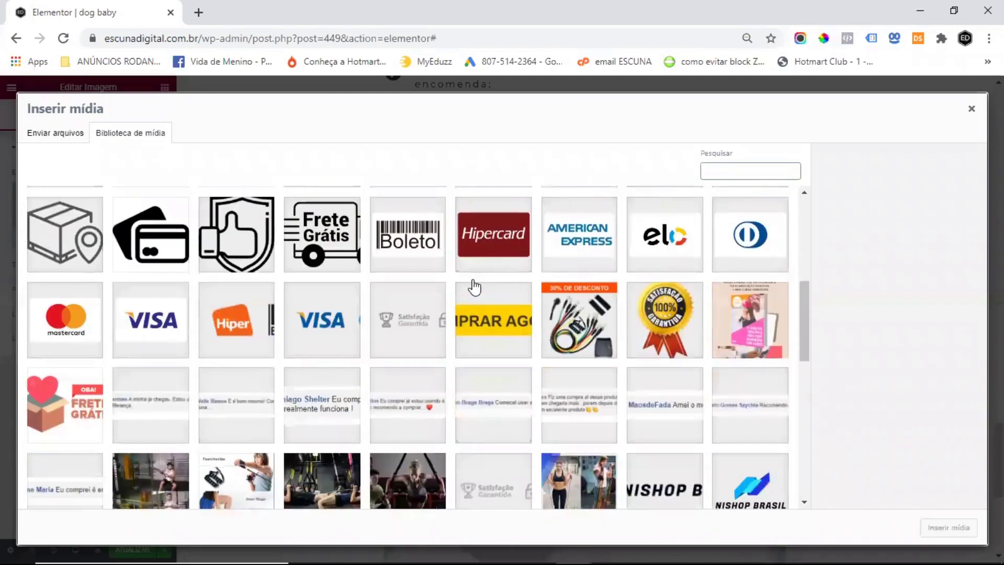
scroll(475, 286, down, 2)
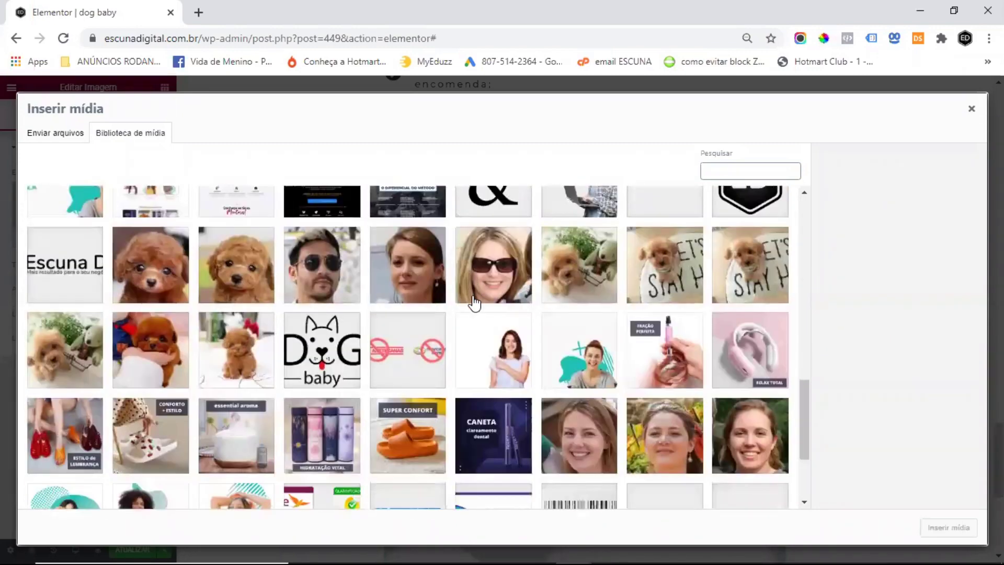
click(417, 351)
click(952, 528)
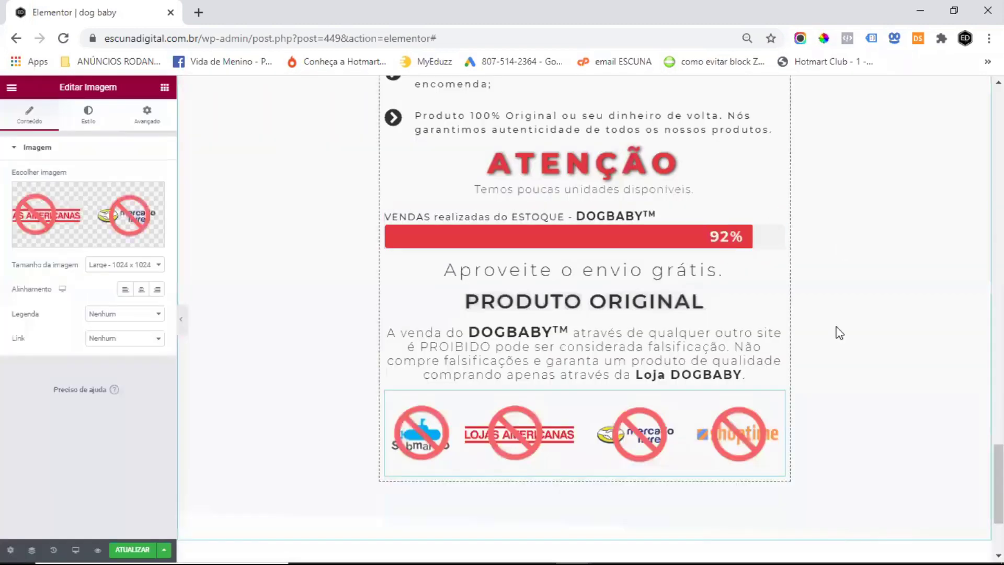
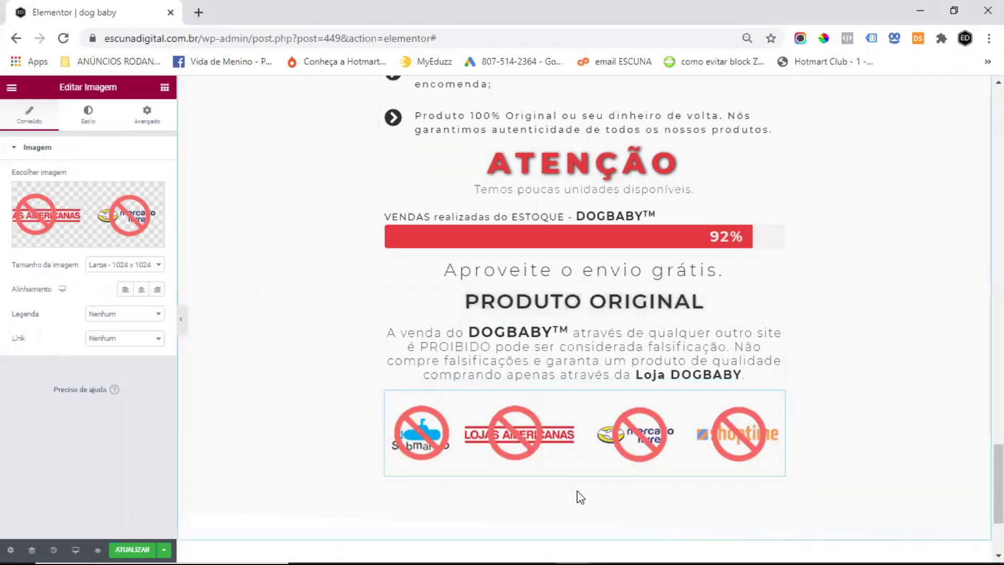
Step: Duplicate the "Eu quero" button, the guarantee seals image and the payment logos image above the guarantees section
scroll(601, 324, up, 7)
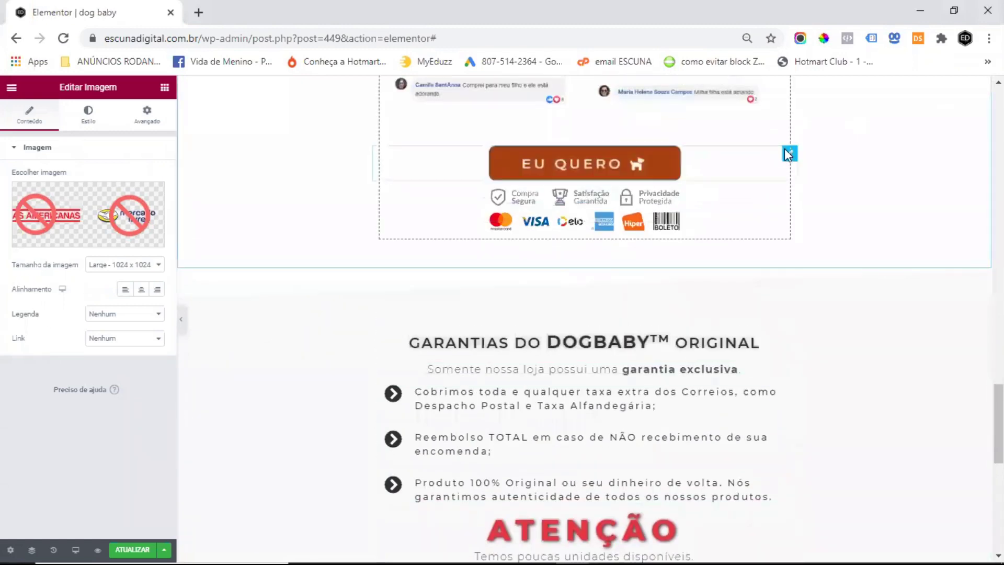
right_click(786, 153)
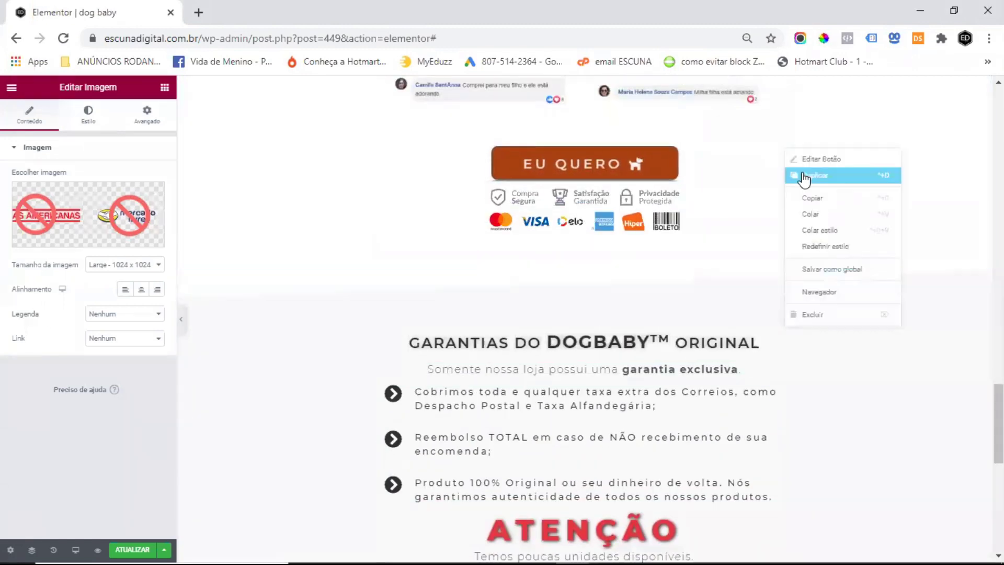
click(808, 178)
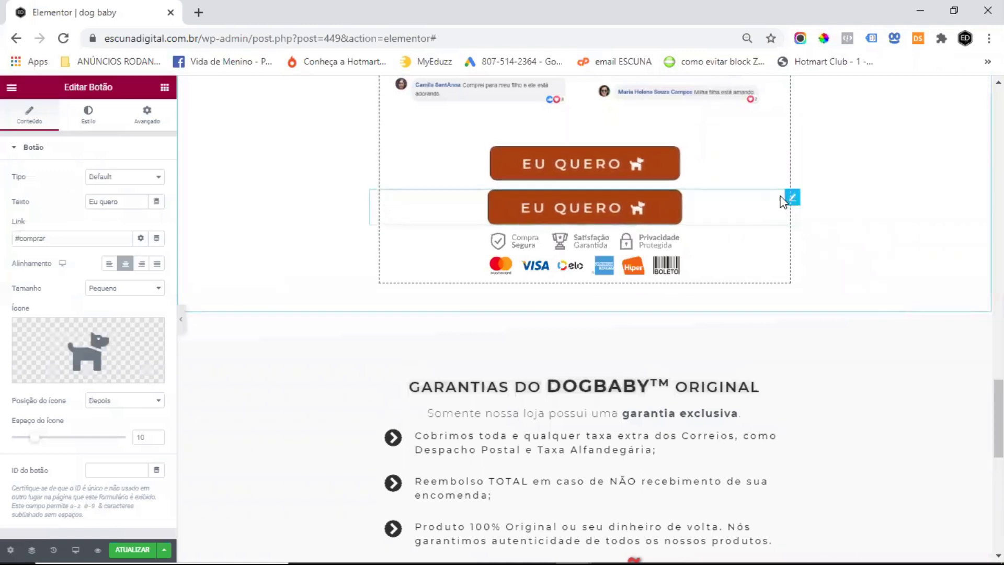
right_click(777, 243)
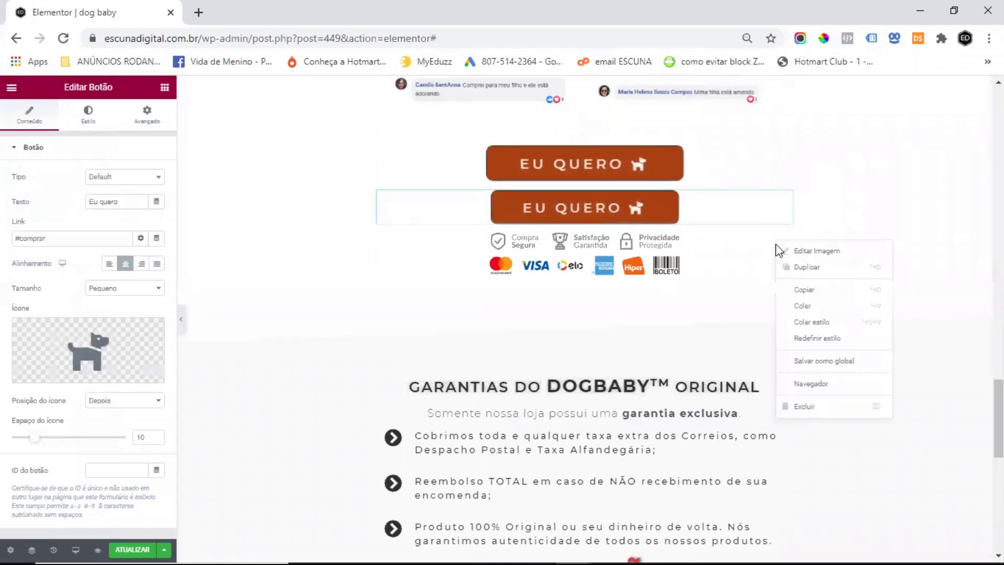
click(811, 268)
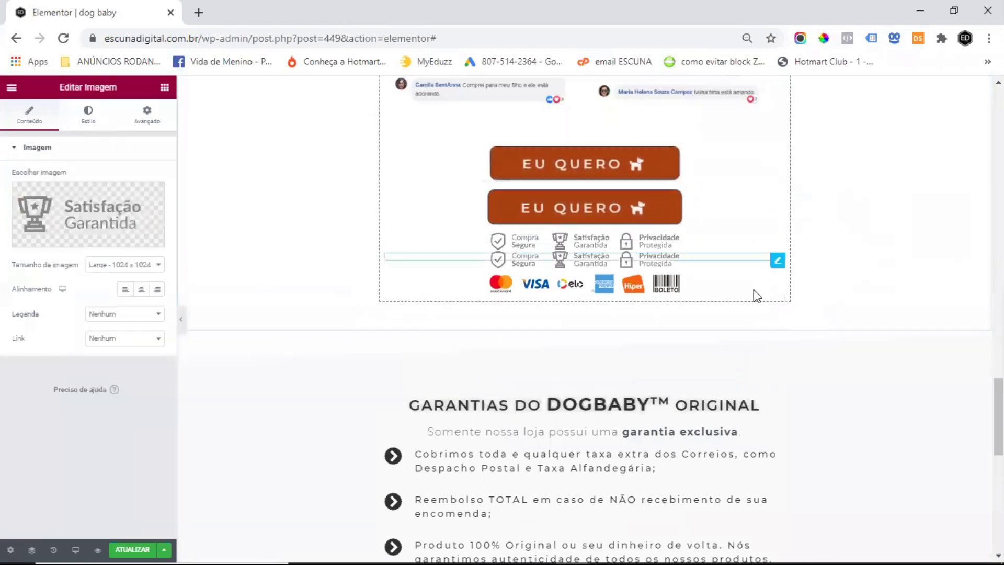
right_click(779, 281)
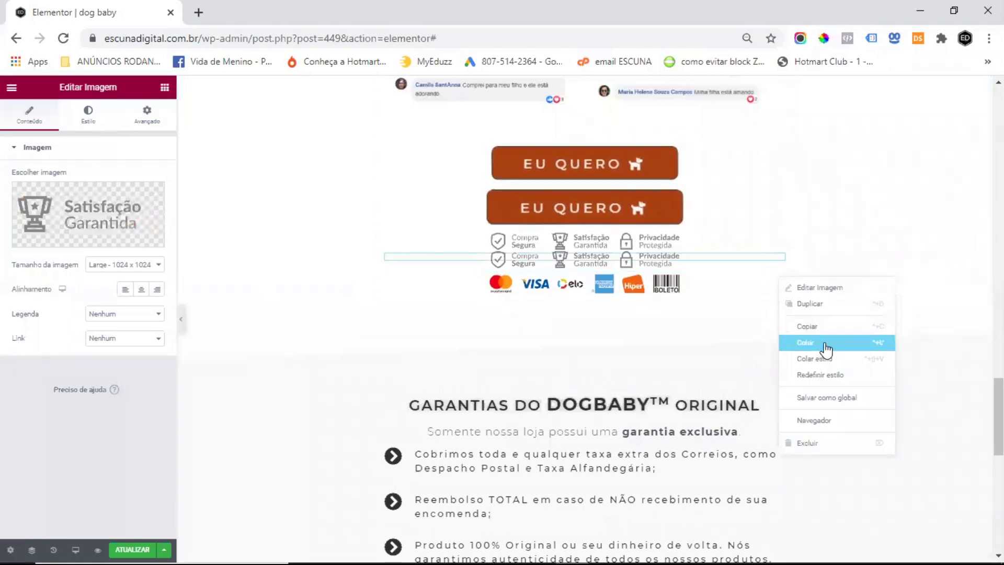
click(819, 312)
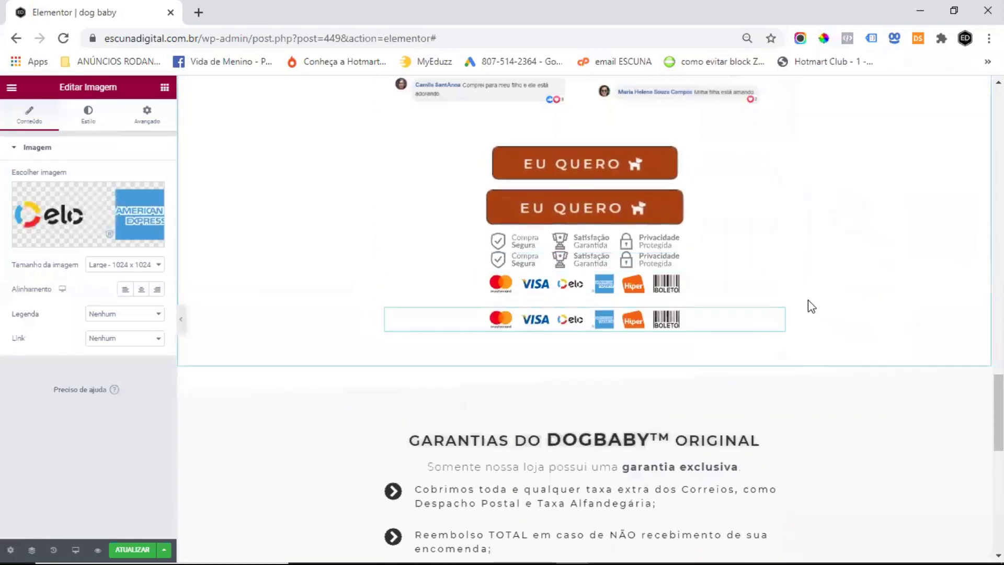
Step: Move the duplicated button, guarantee seals and payment logos, in that order, below the crossed-out store logos
drag(793, 154, 566, 295)
scroll(701, 341, down, 10)
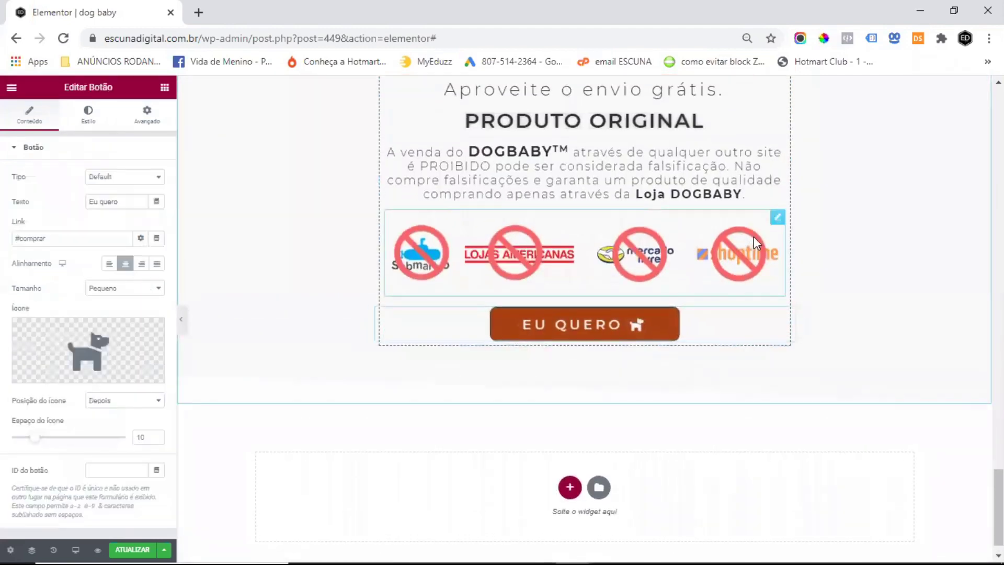
scroll(745, 189, up, 3)
scroll(745, 189, up, 6)
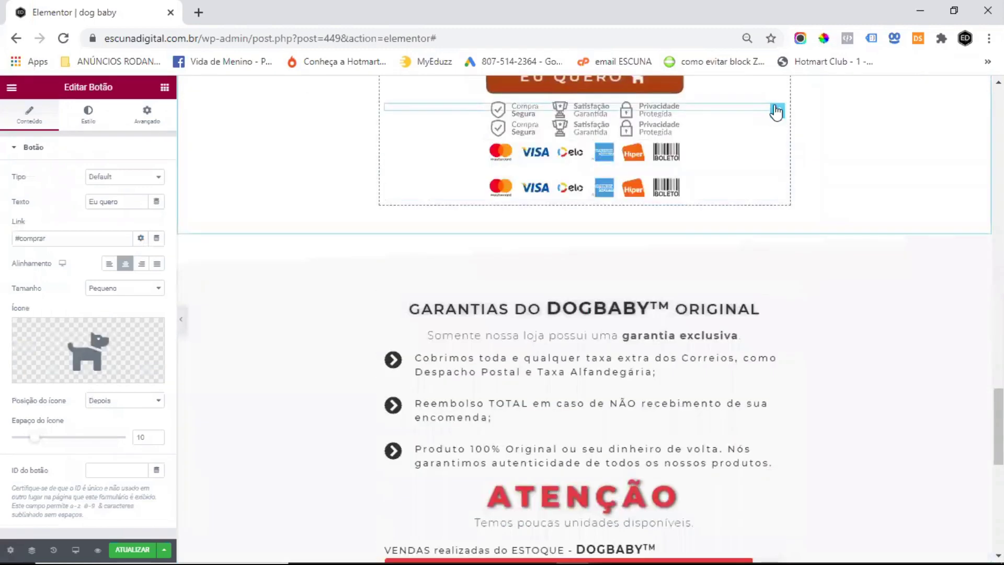
drag(670, 284, 665, 305)
scroll(667, 309, down, 11)
scroll(729, 187, up, 10)
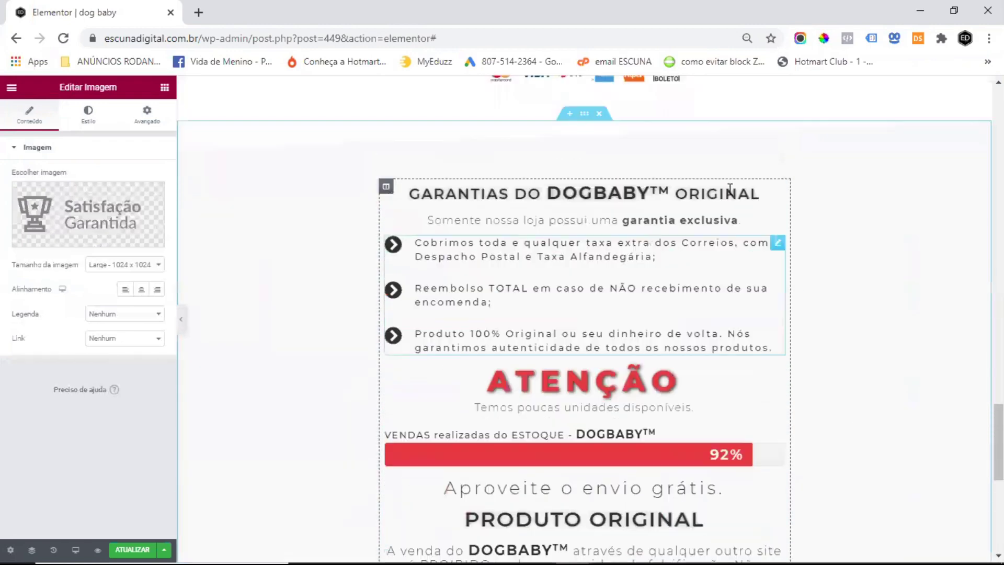
drag(780, 215, 638, 350)
scroll(699, 304, down, 7)
scroll(699, 305, down, 3)
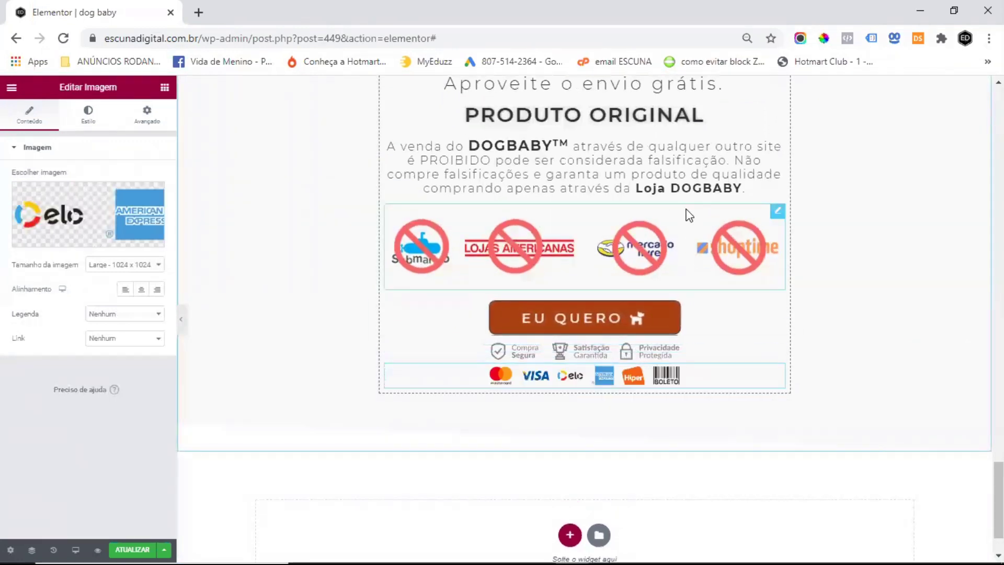
key(alt+Tab)
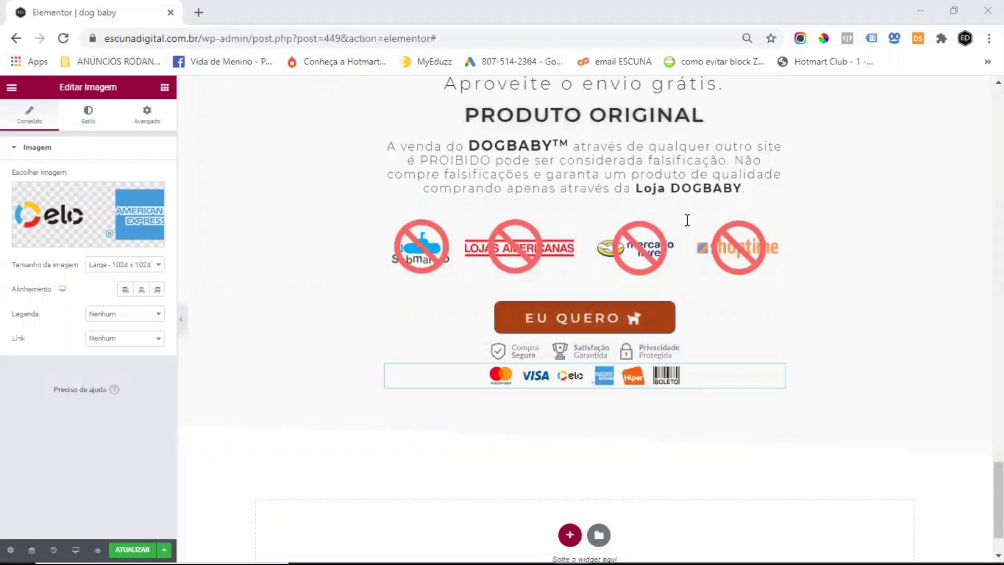
key(alt+Tab)
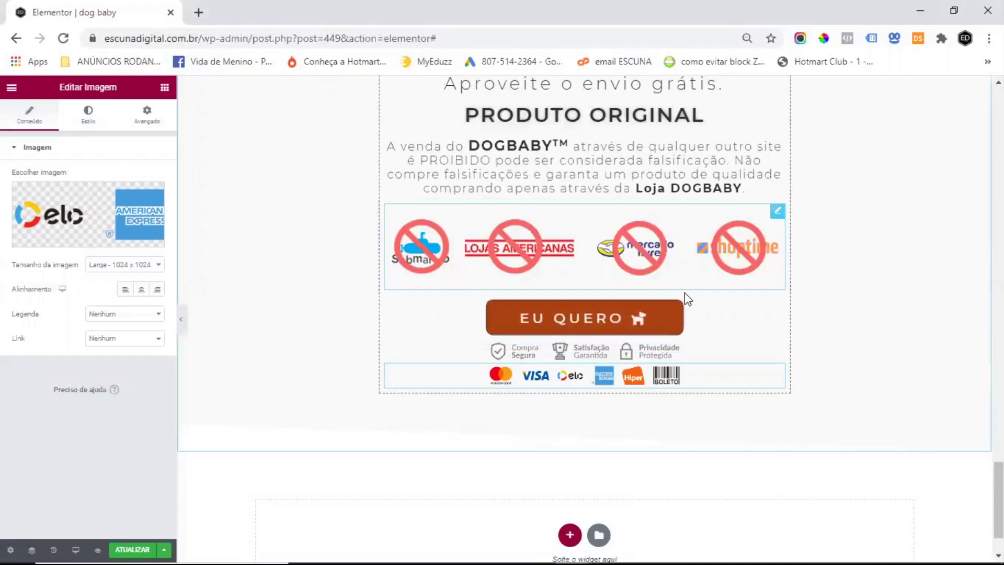
key(alt+Tab)
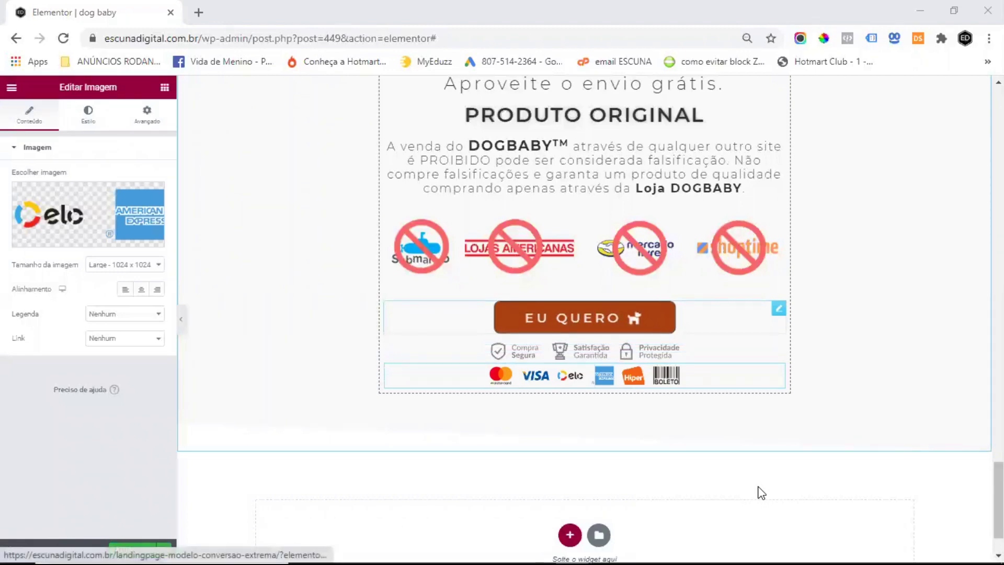
key(alt+Tab)
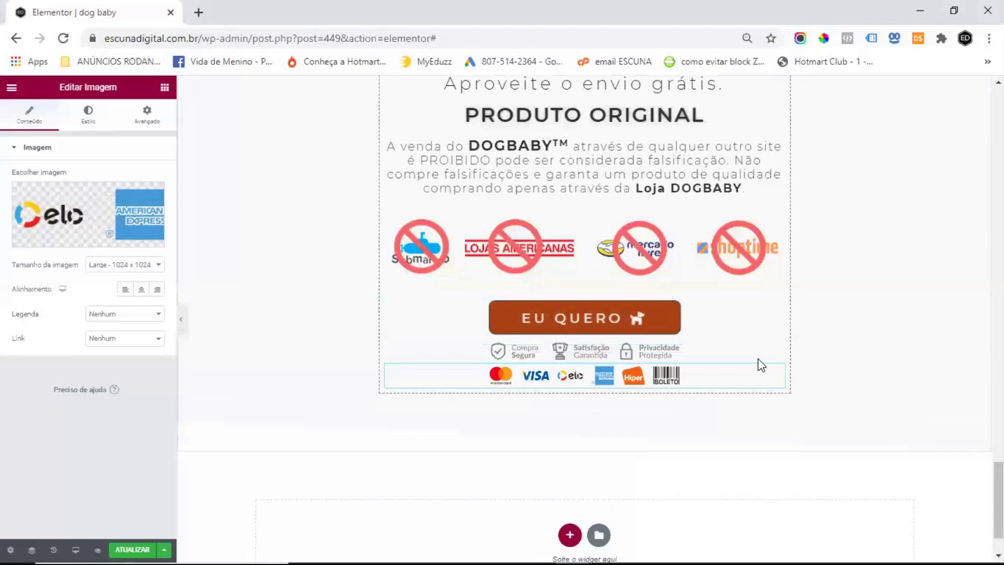
Step: Change the text of the button below the store logos to "Sim eu quero o original"
click(778, 309)
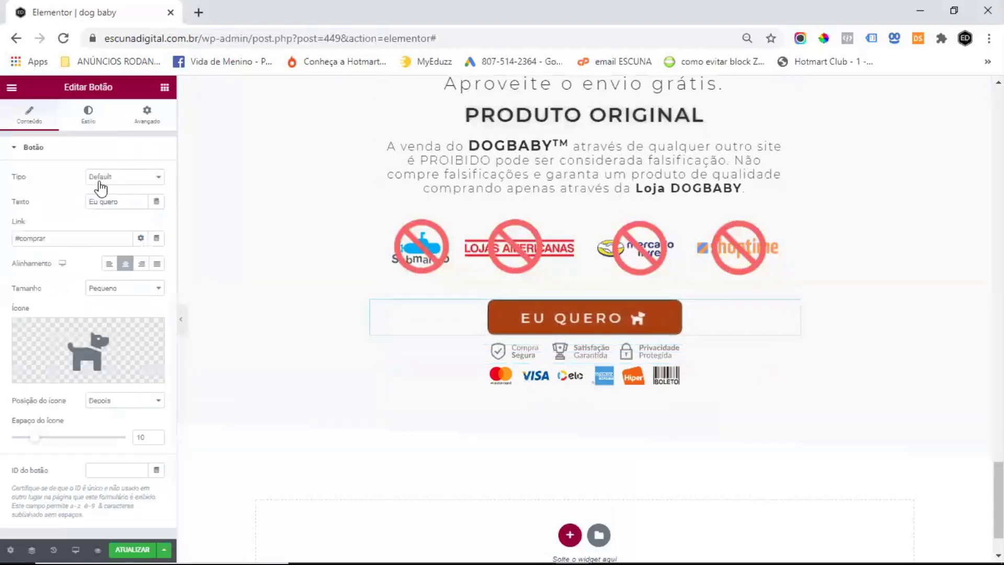
drag(124, 205, 39, 202)
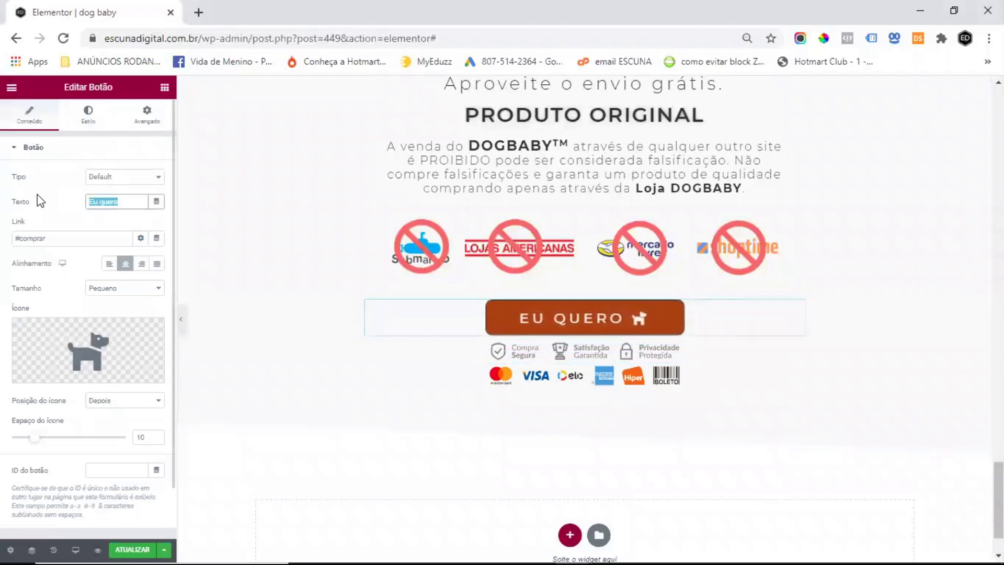
text(Sim eu que)
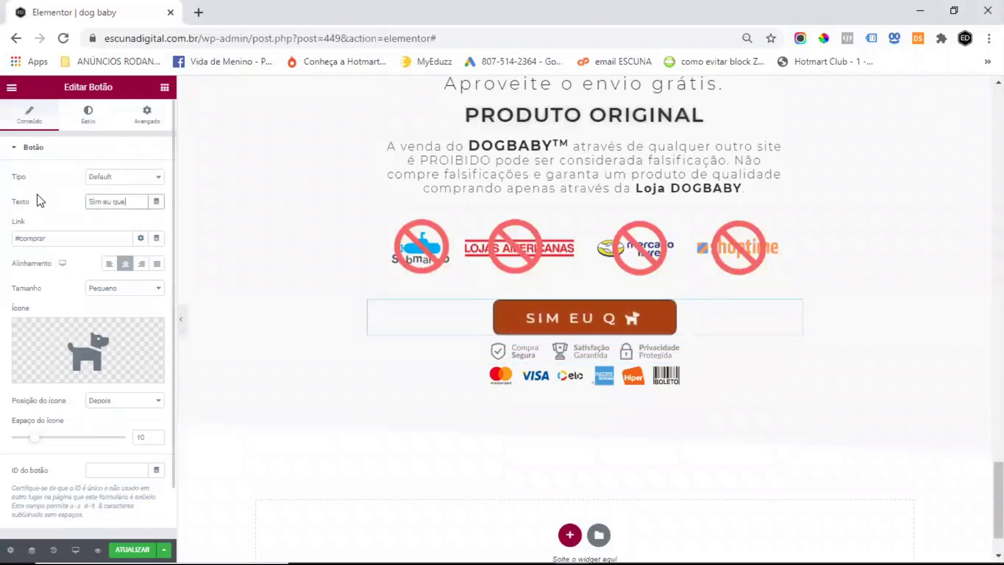
text(ro o original)
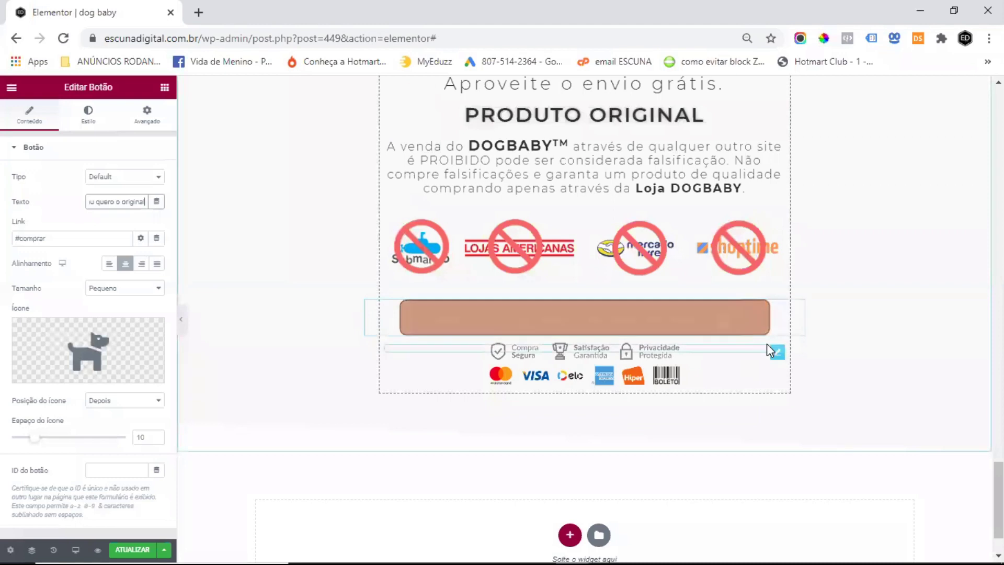
Step: Set the width of the guarantee seals image below the "Sim eu quero o original" button to 60%
click(777, 352)
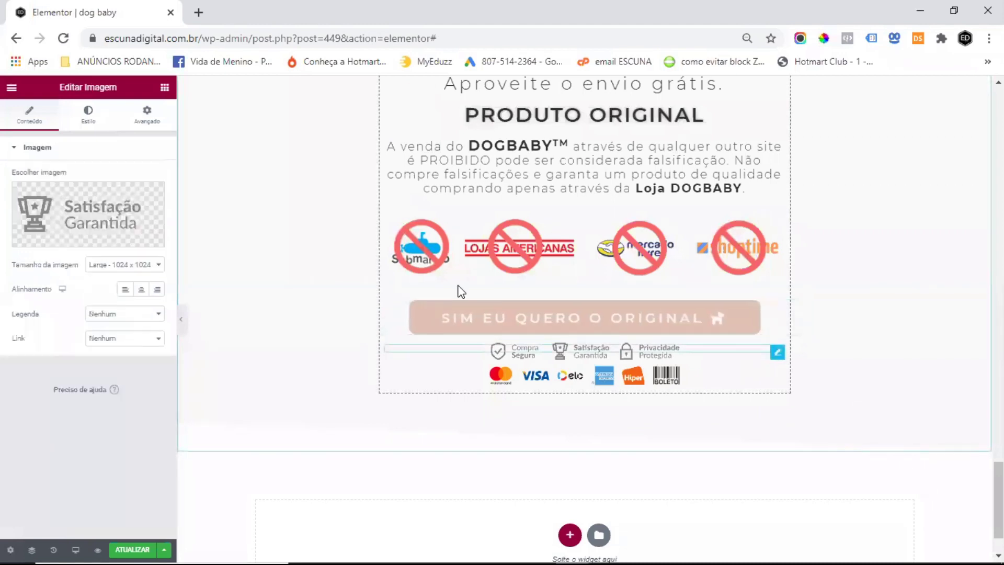
click(89, 122)
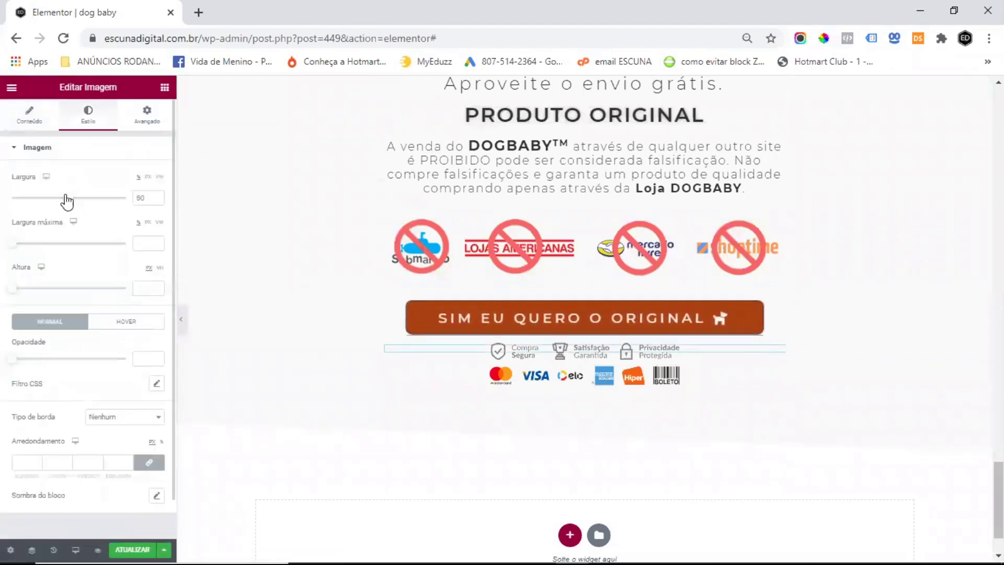
drag(68, 199, 98, 200)
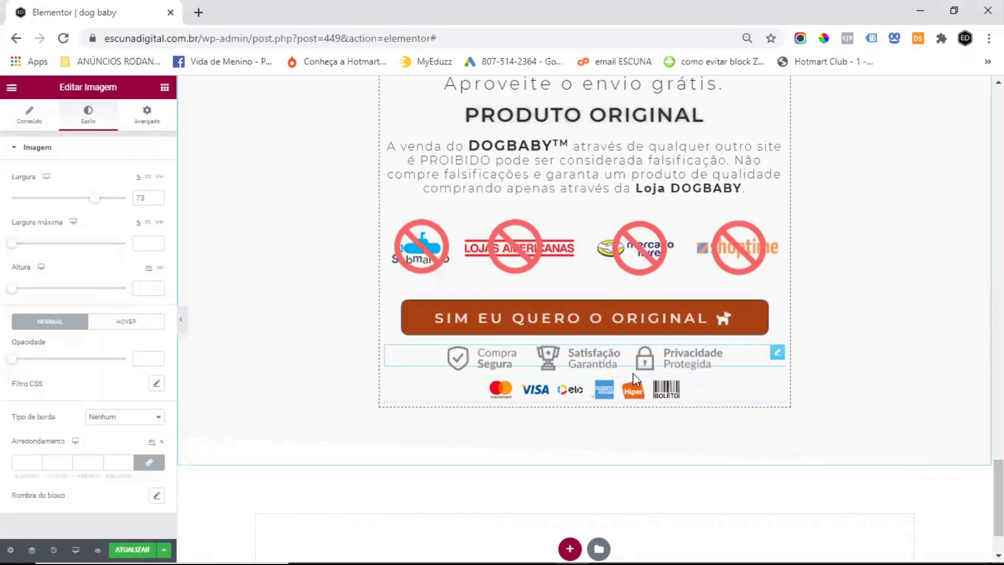
double_click(142, 198)
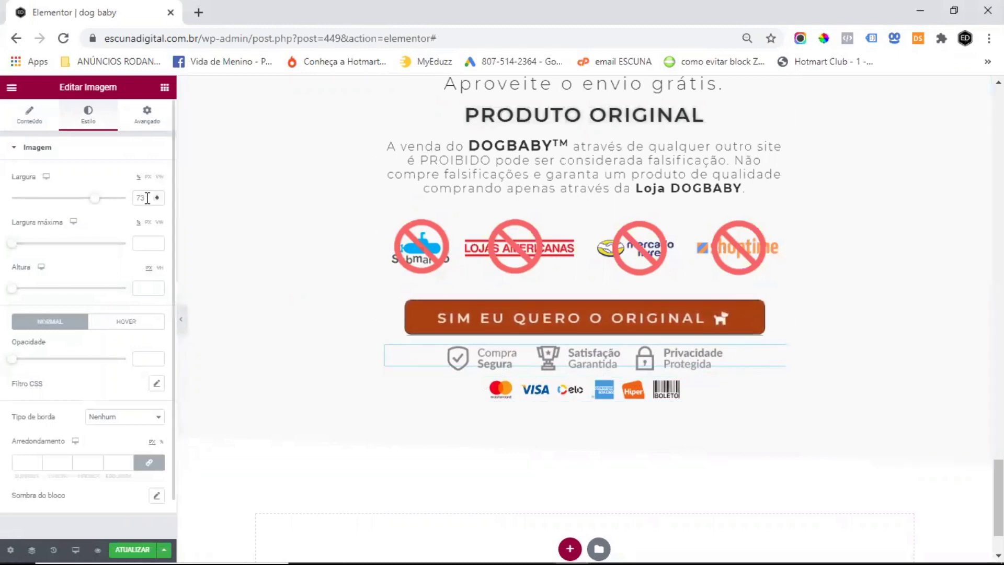
text(60)
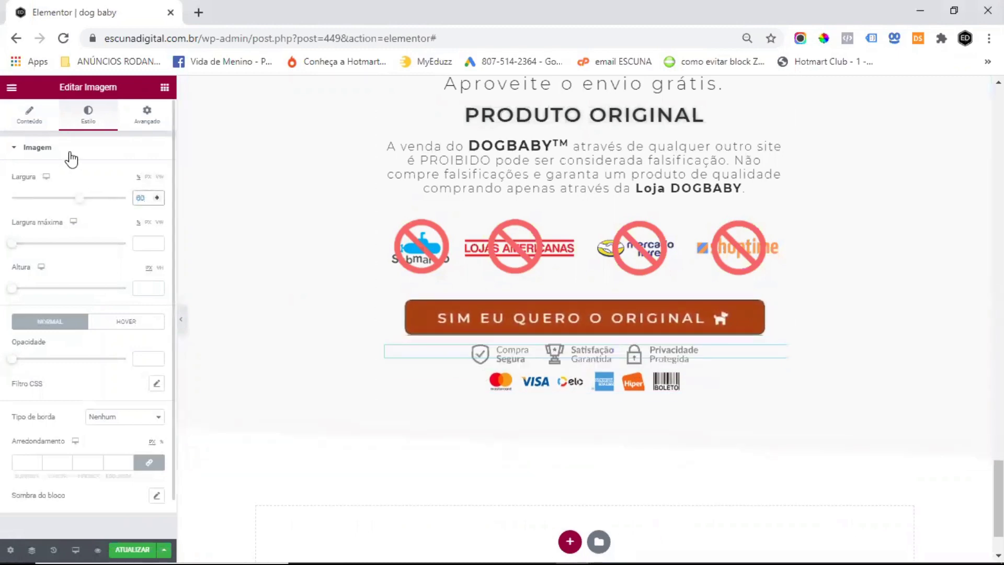
Step: Set the width of the payment logos image below the guarantee seals to 60%
click(778, 377)
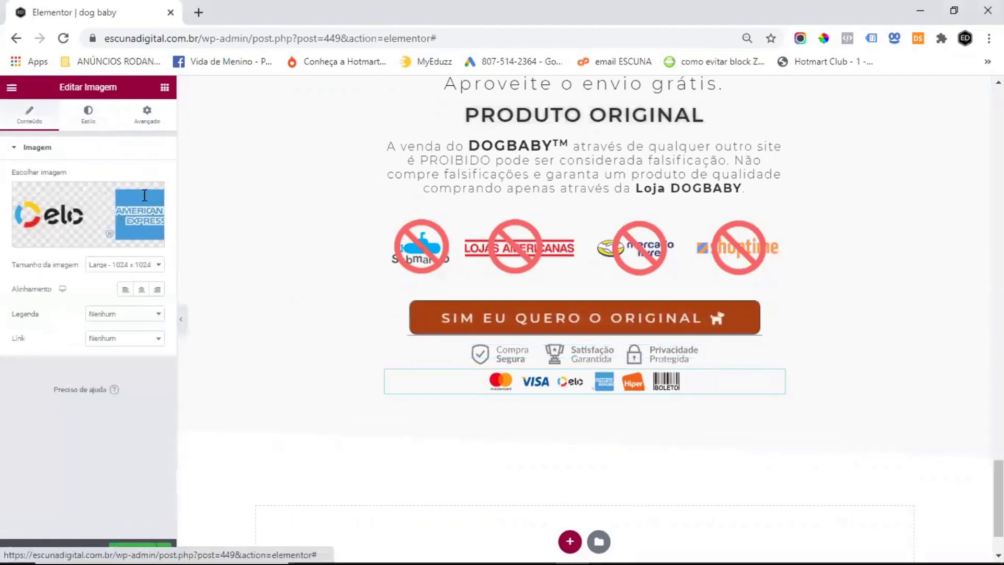
click(88, 115)
double_click(142, 197)
text(60)
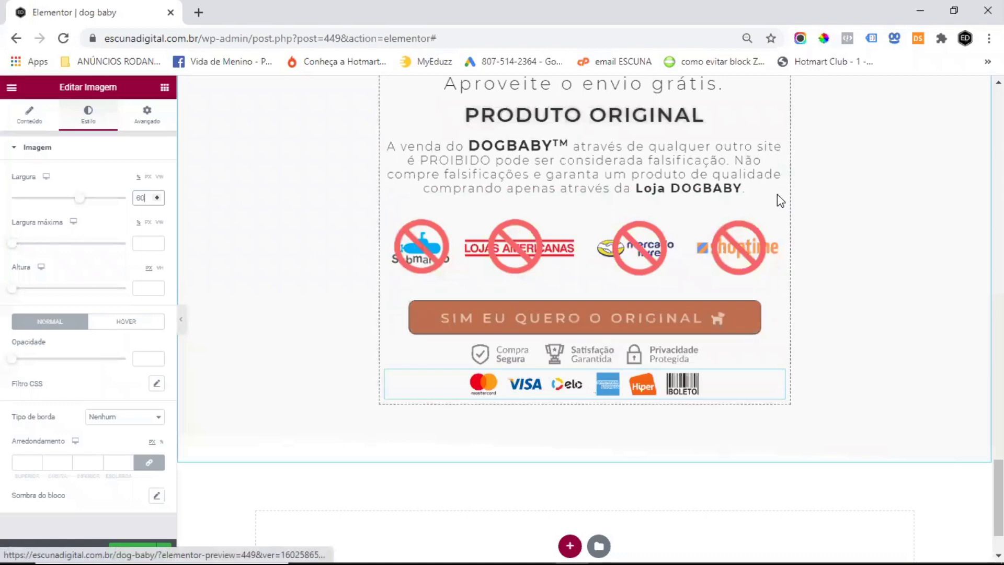
Step: Set the bottom padding of the crossed-out store logos image to 20 px and update the page
mouse_move(778, 212)
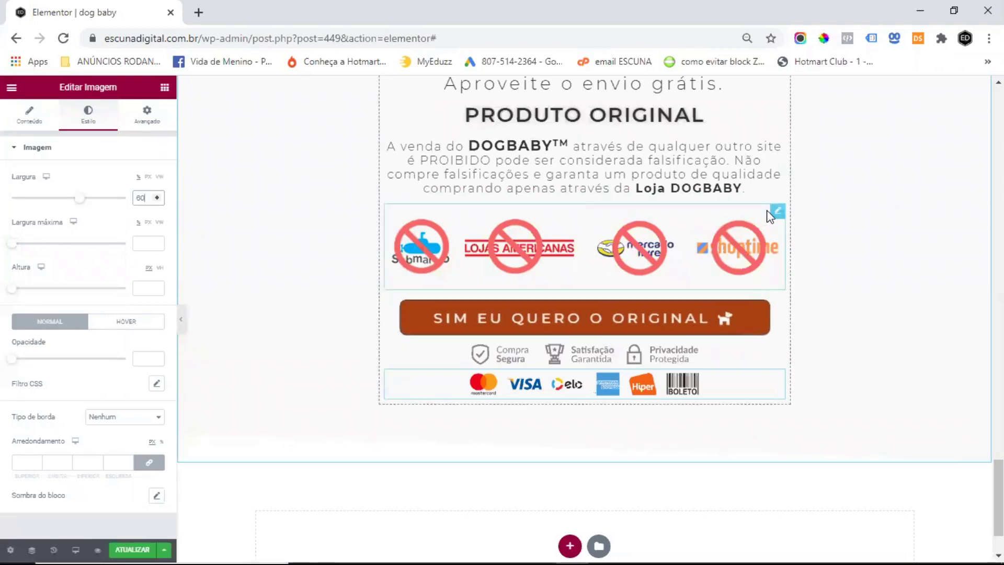
click(778, 212)
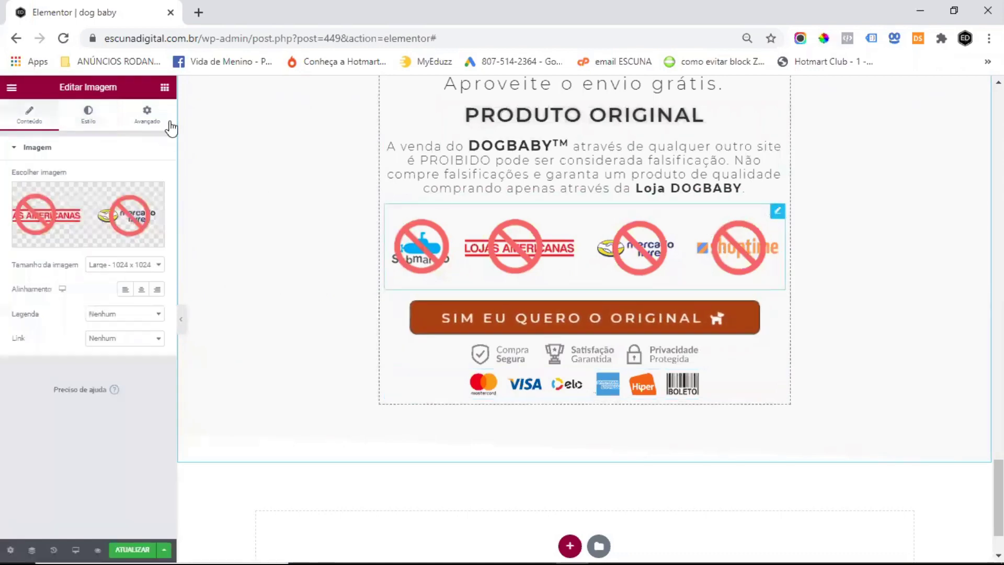
click(144, 118)
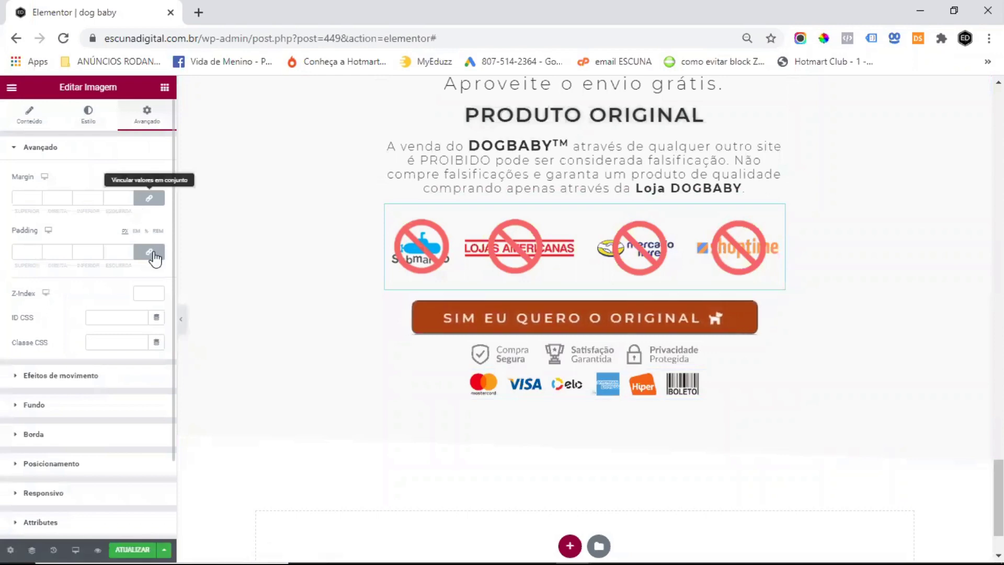
click(83, 251)
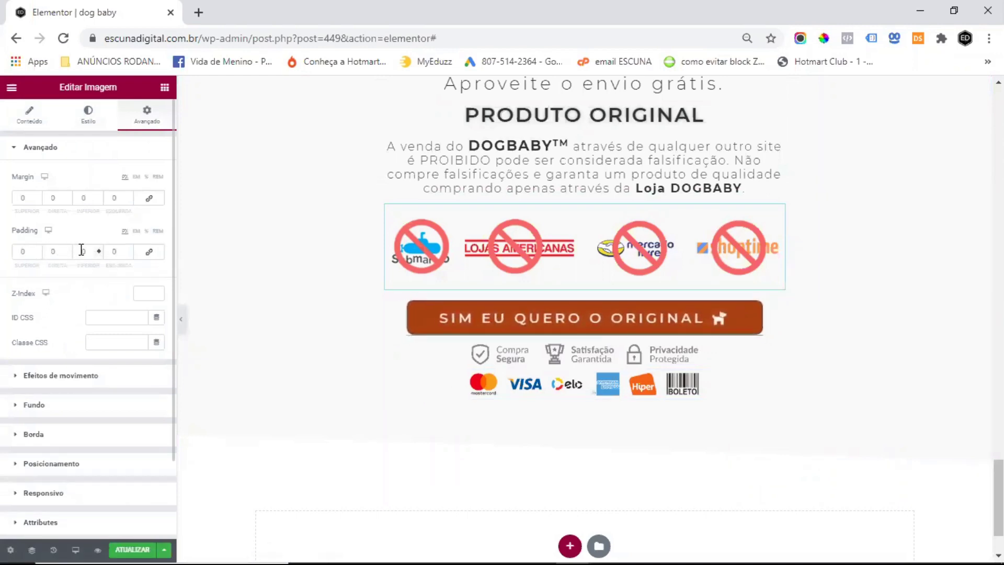
text(2)
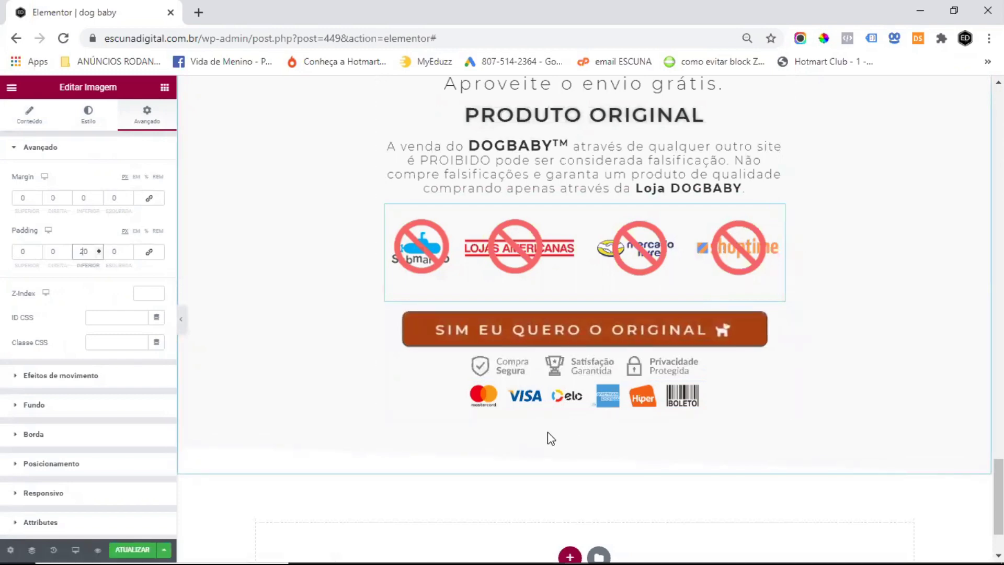
scroll(576, 408, down, 2)
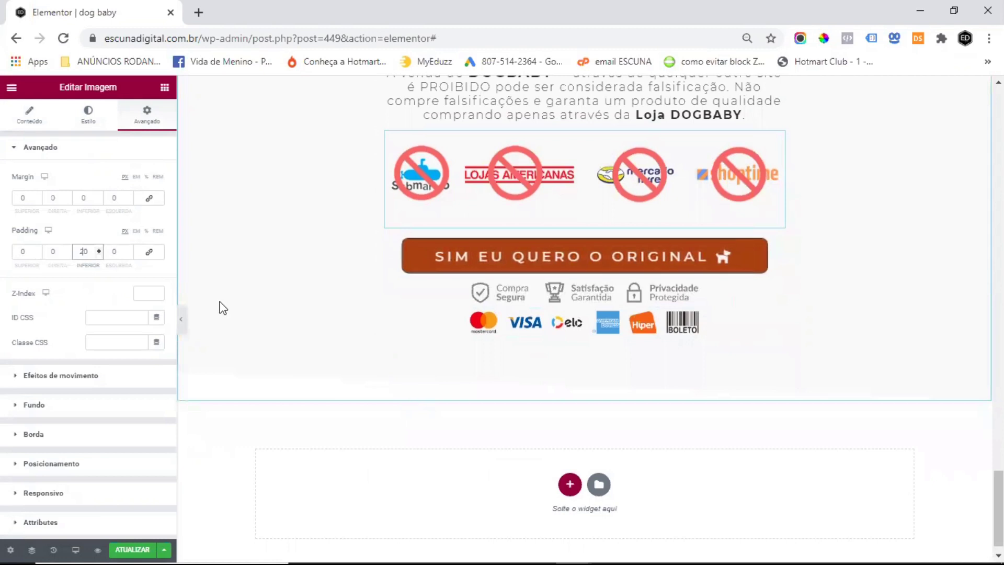
click(138, 549)
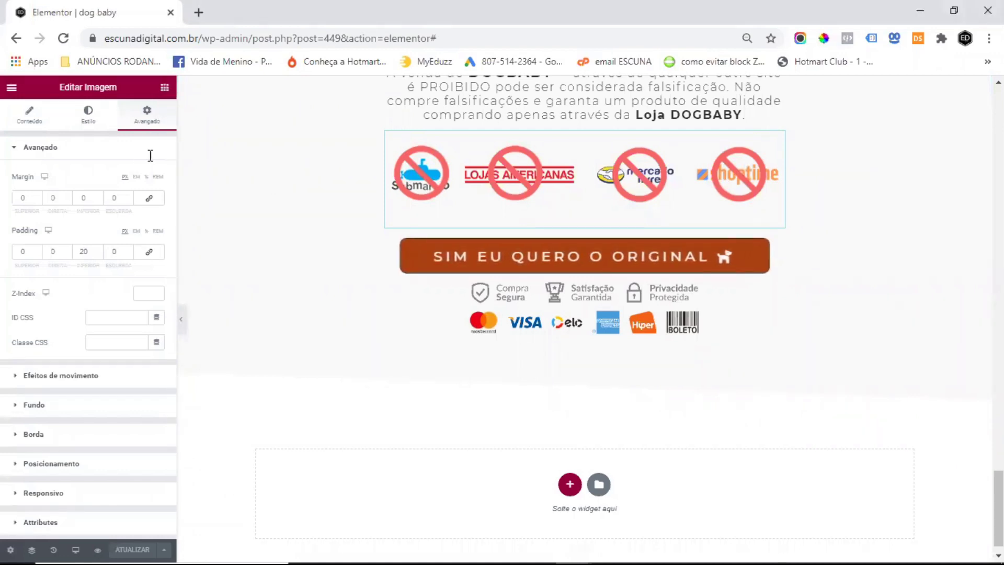
Step: Add a title widget below the payment logos with the text "DÚVIDAS FREQUENTES"
click(165, 88)
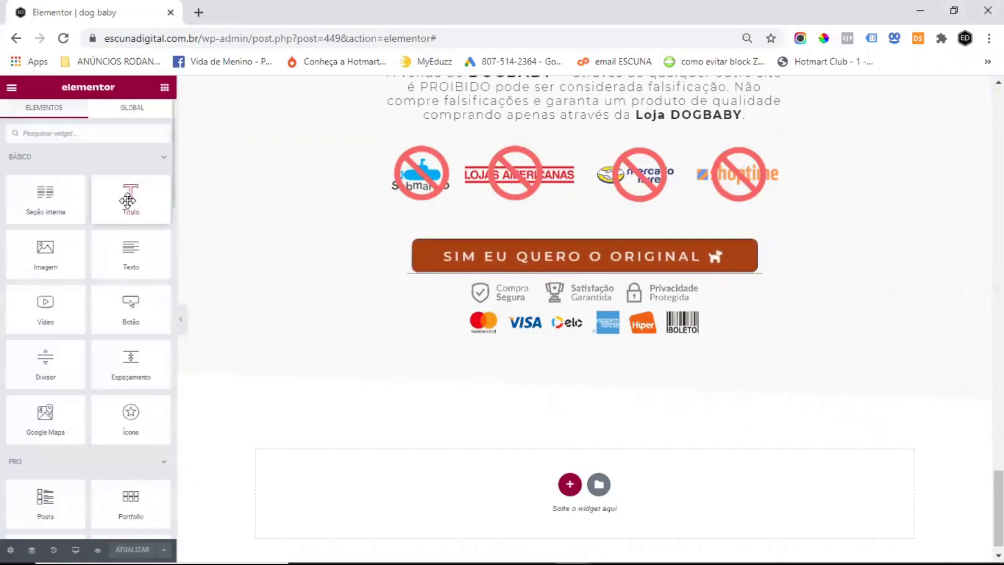
drag(128, 200, 610, 335)
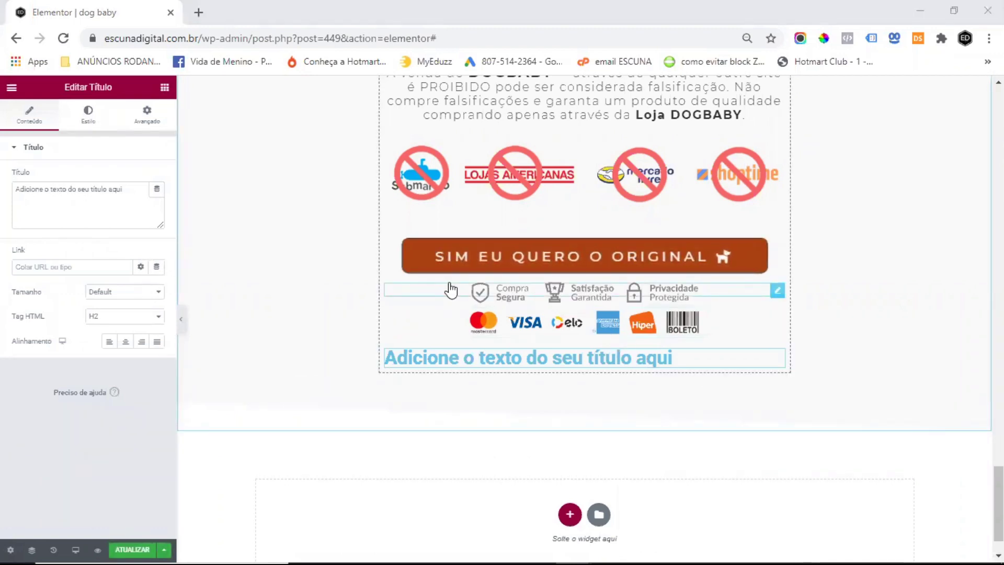
key(shift+F10)
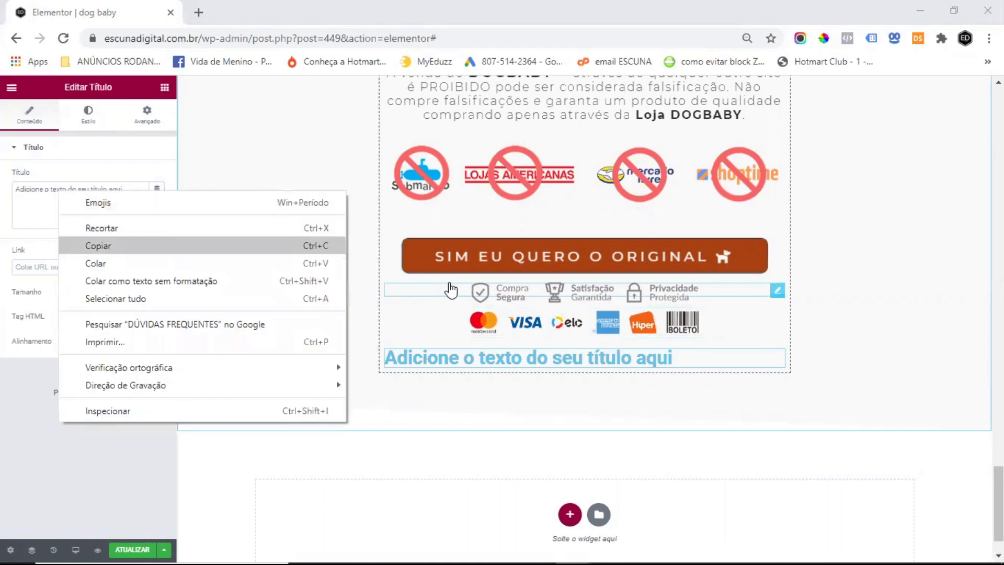
key(Return)
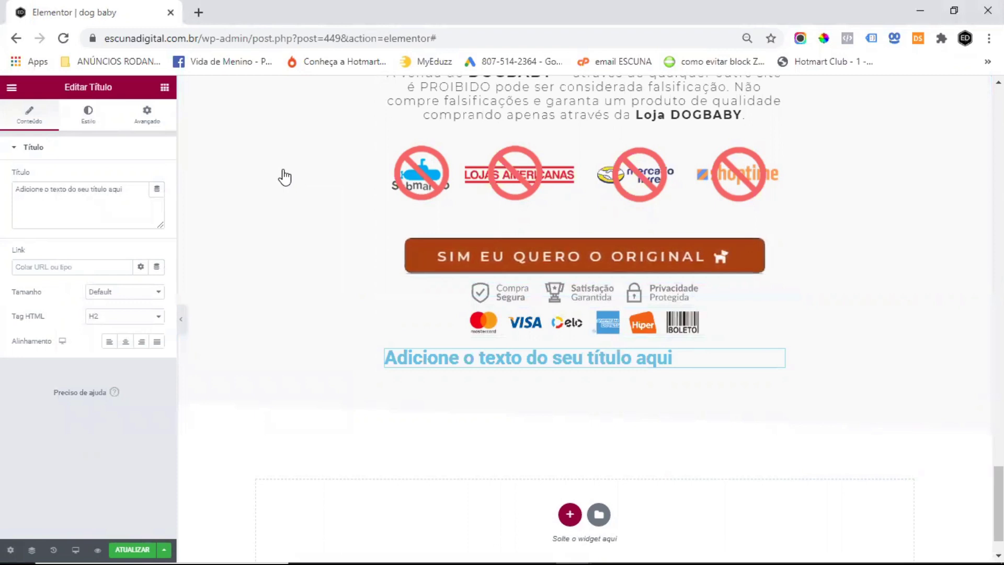
drag(131, 191, 9, 191)
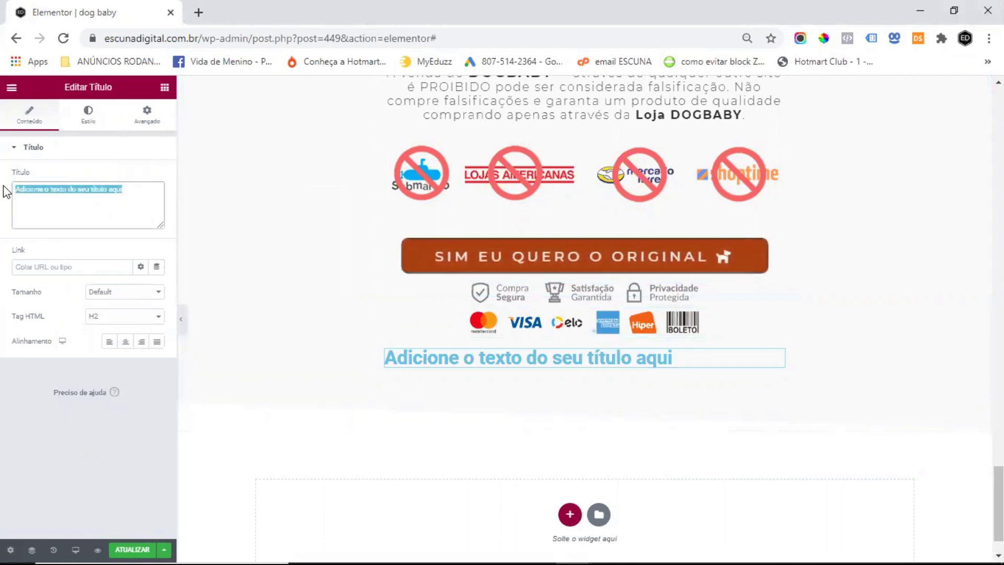
text(DÚVIDAS FREQUENTES)
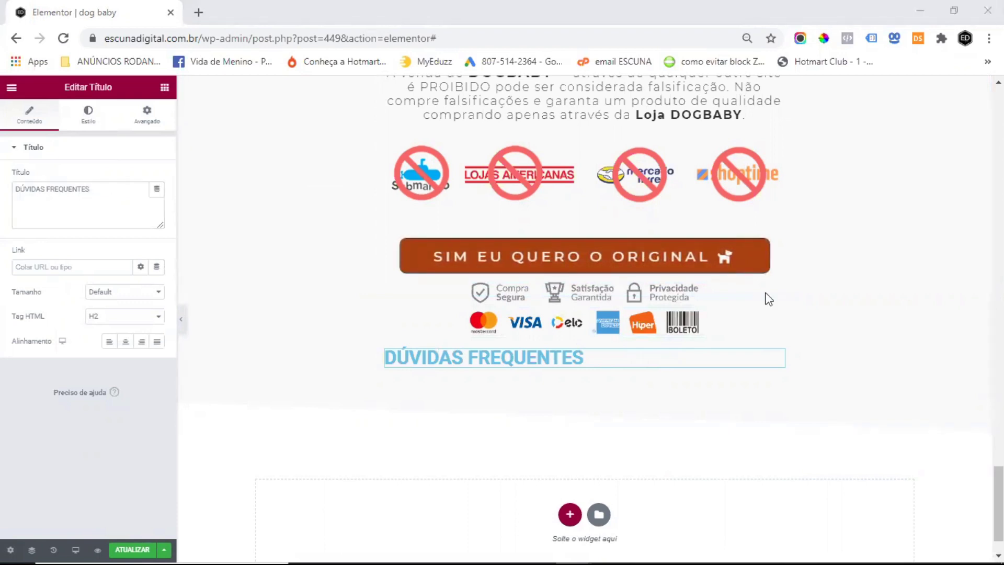
Step: Paste the copied heading style onto the "DÚVIDAS FREQUENTES" title
click(698, 350)
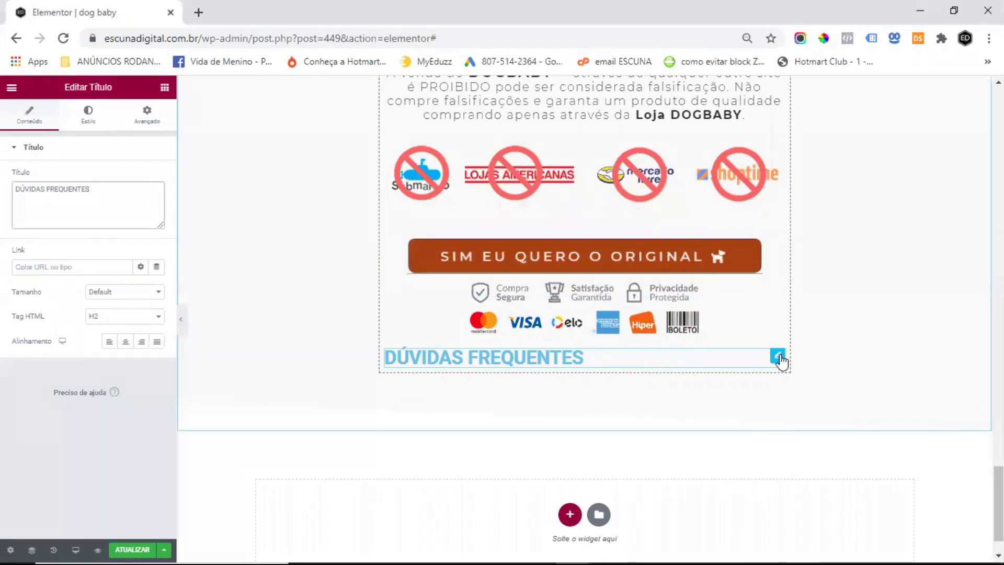
right_click(782, 361)
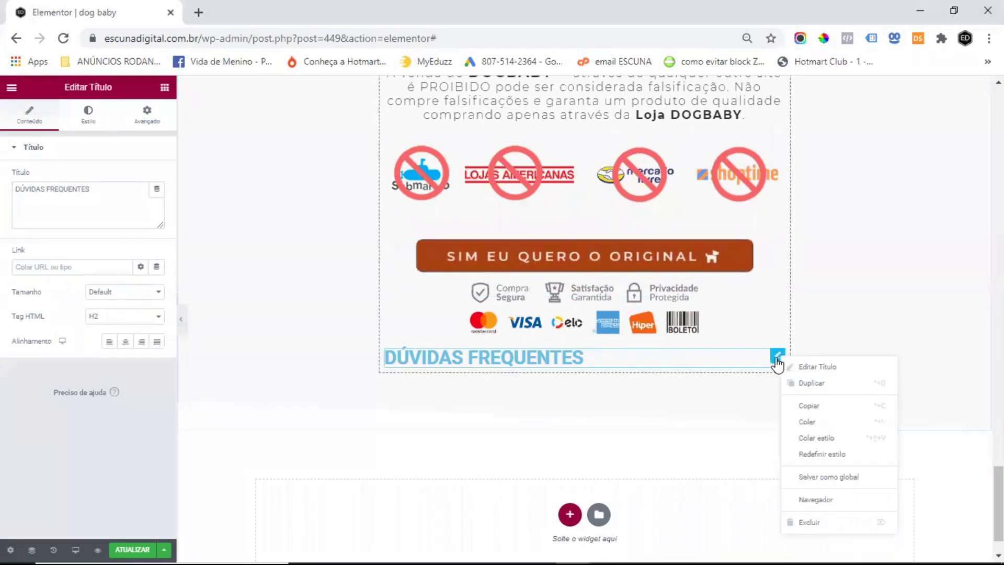
click(843, 439)
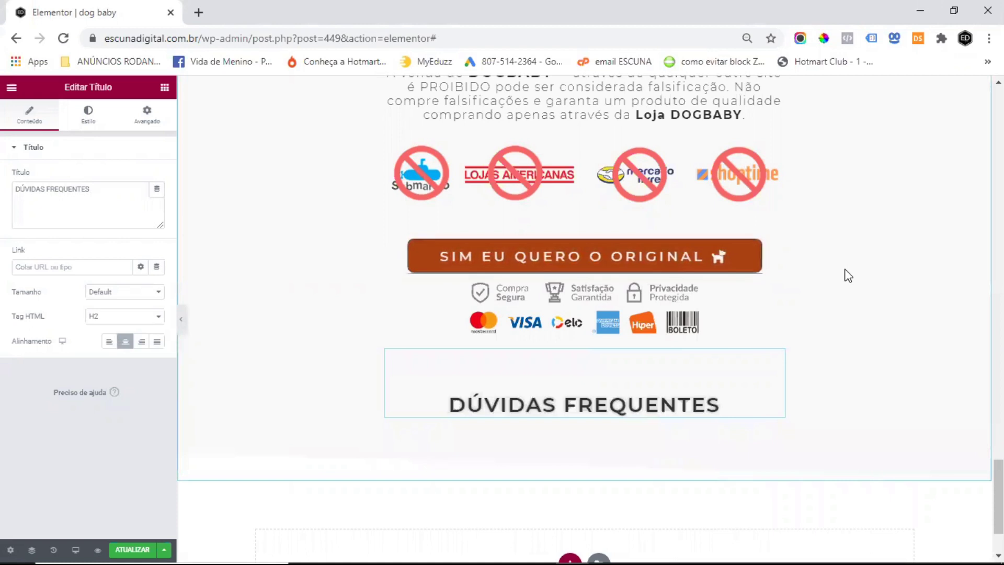
Step: Add an accordion widget (Acordeão) below the "DÚVIDAS FREQUENTES" title and remove its second item
scroll(845, 274, down, 1)
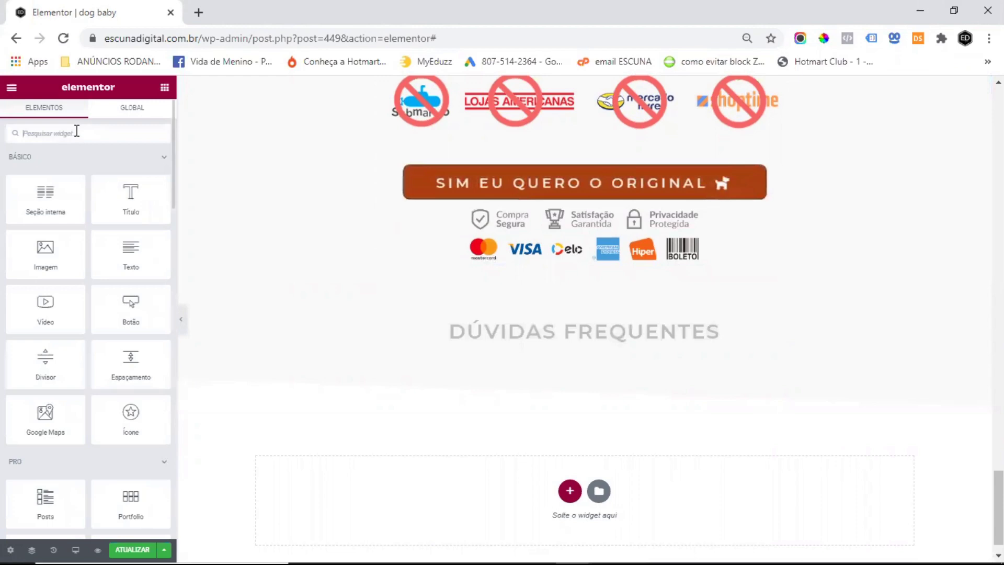
click(76, 132)
text(acor)
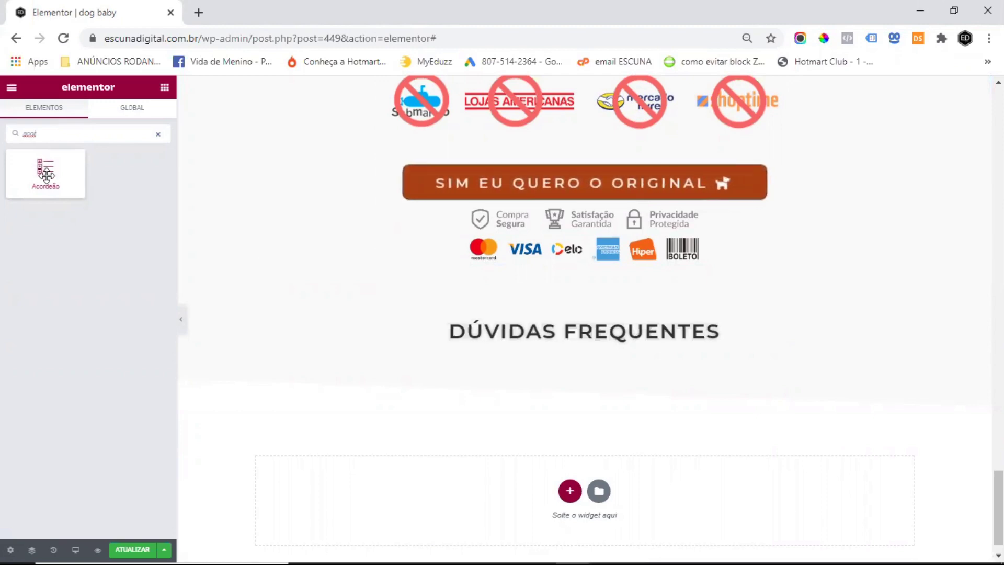
drag(46, 175, 555, 341)
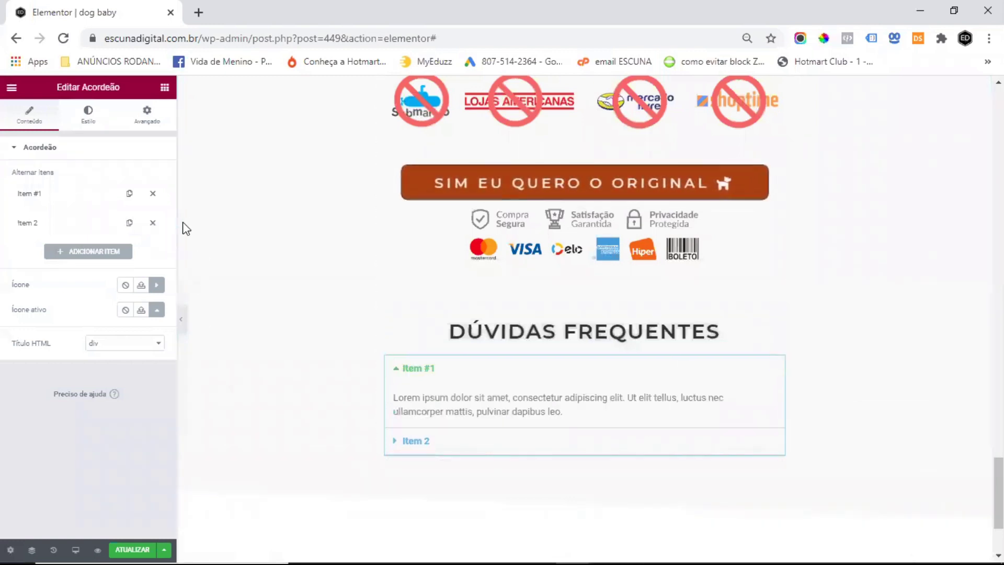
click(153, 222)
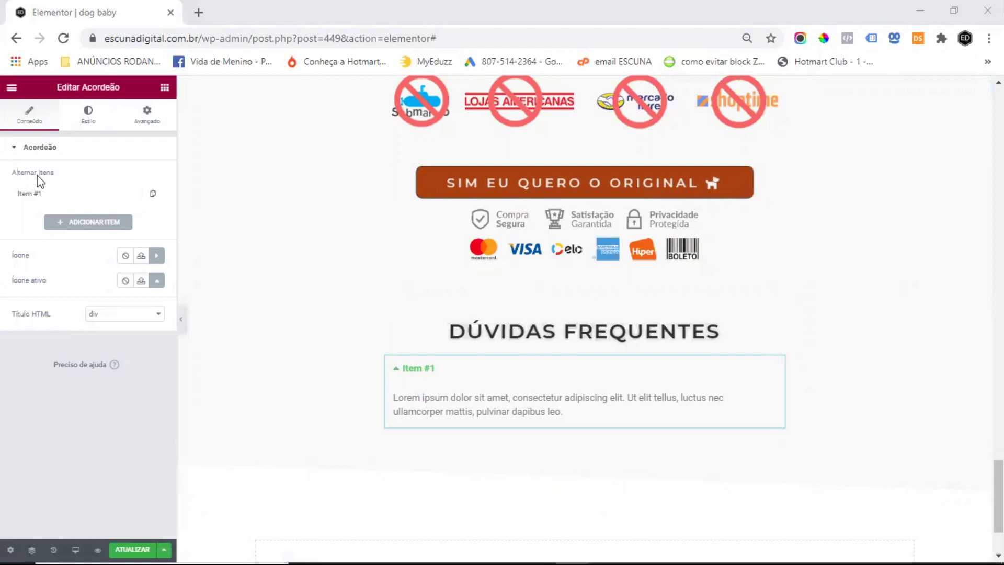
Step: Title the first accordion item "DOGBABY™ funciona a pilha?", using HTML for a bold, enlarged DOGBABY and a superscript TM
click(31, 194)
triple_click(65, 238)
text(<b>DOGBABY<sup>TM</sup></b> funciona a pilha?)
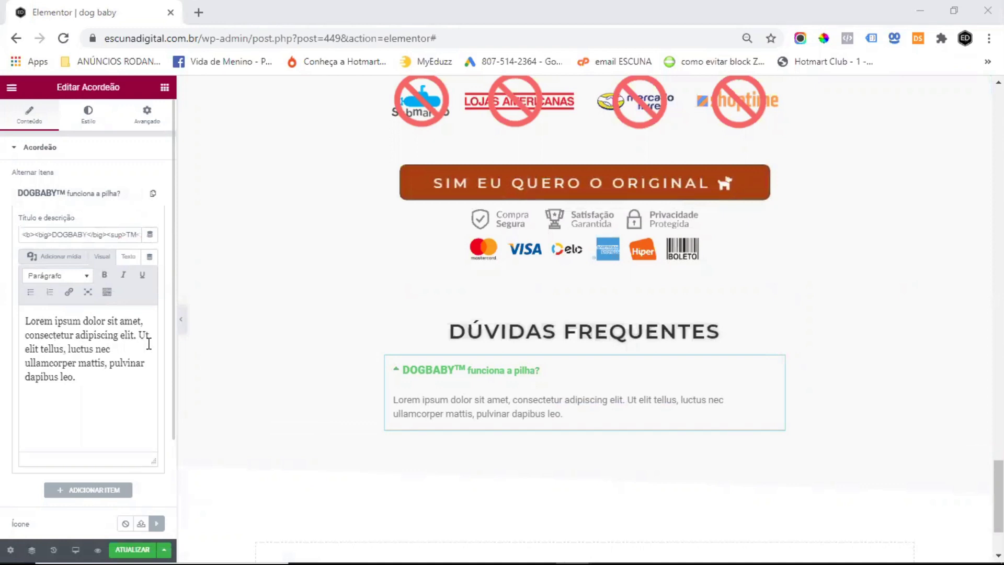
Step: Replace the first accordion item's description with "Sim. Seu funcionamento é com 2 pilhas AA que não estão inclusas no produto."
right_click(148, 343)
key(Down)
key(Down)
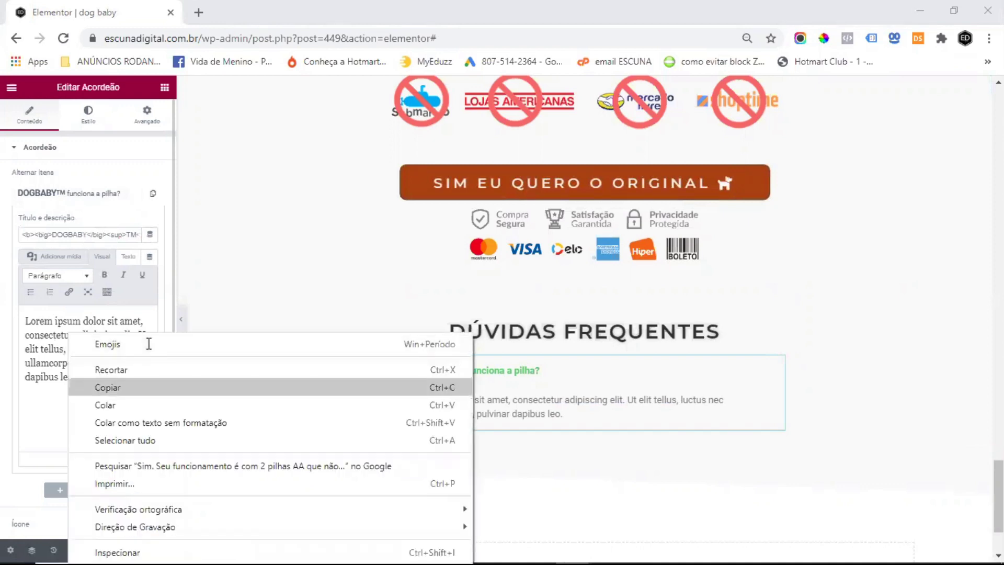
key(Return)
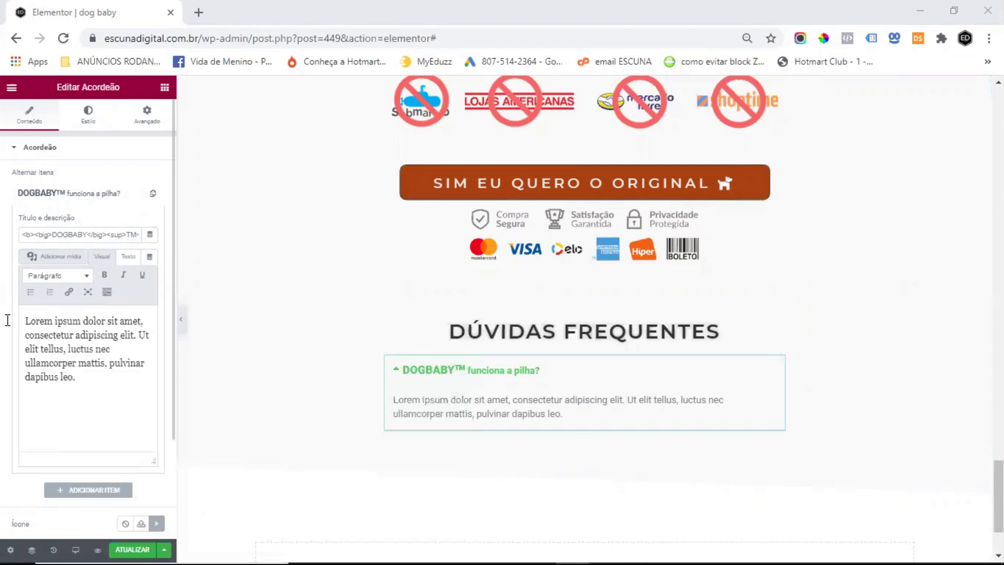
click(102, 334)
key(ctrl+a)
text(Sim. Seu funcionamento é com 2 pilhas AA que não estão inclusas no produto.)
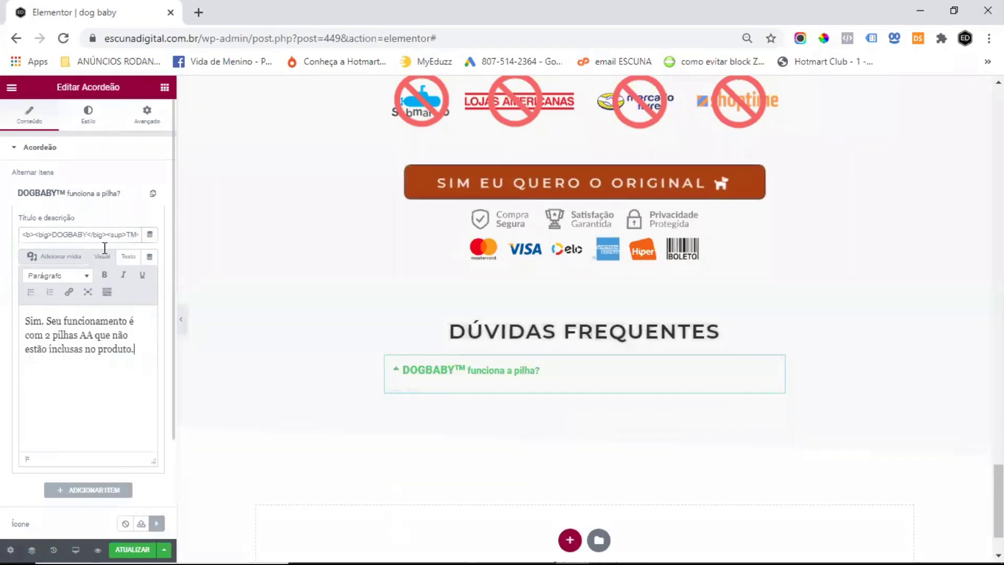
Step: Duplicate the "DOGBABY™ funciona a pilha?" accordion item for the remaining questions and open the second item for editing
click(77, 201)
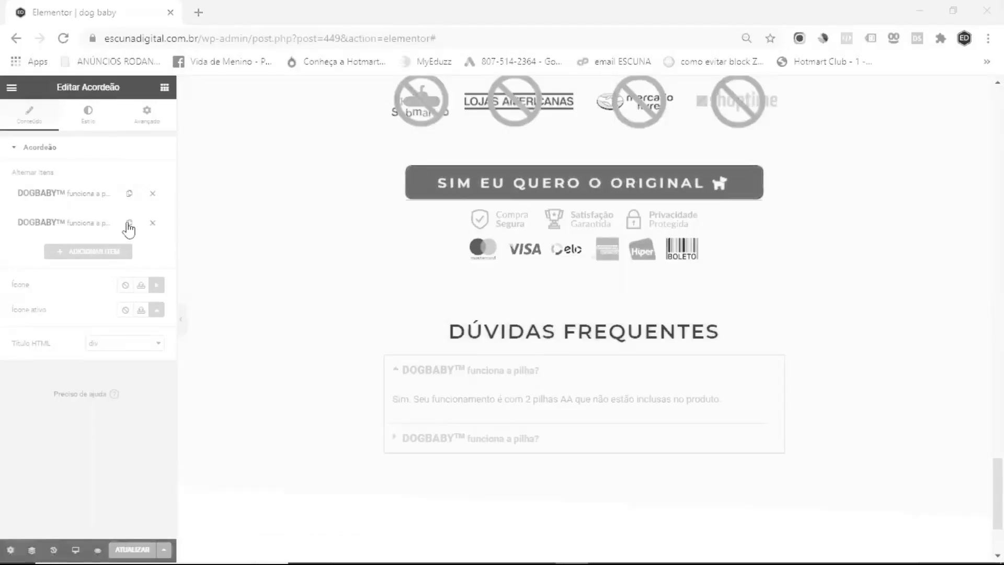
click(129, 222)
click(130, 222)
click(47, 222)
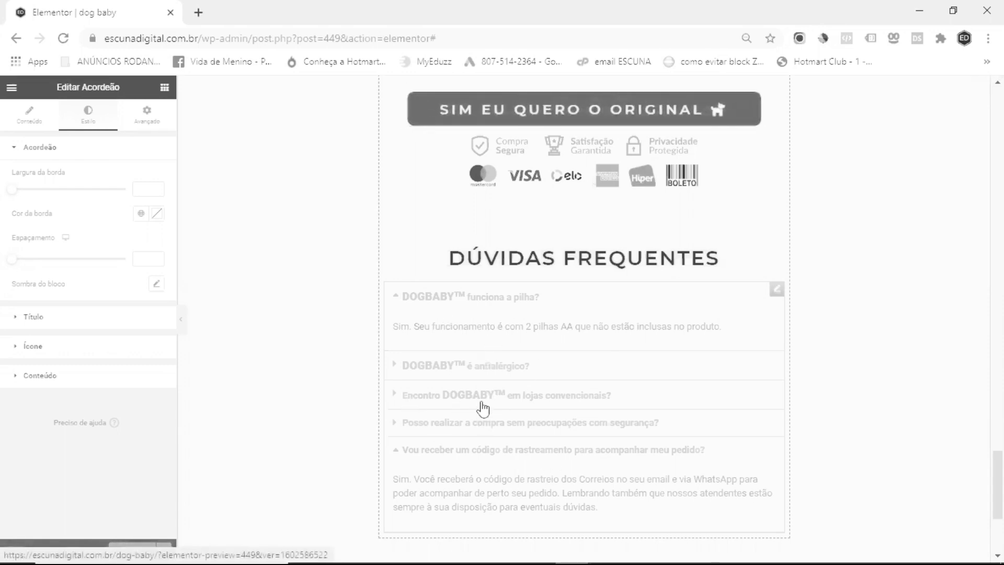
Step: Check the answers to the last three accordion questions in the page preview, leaving them collapsed
click(400, 399)
click(399, 398)
click(410, 424)
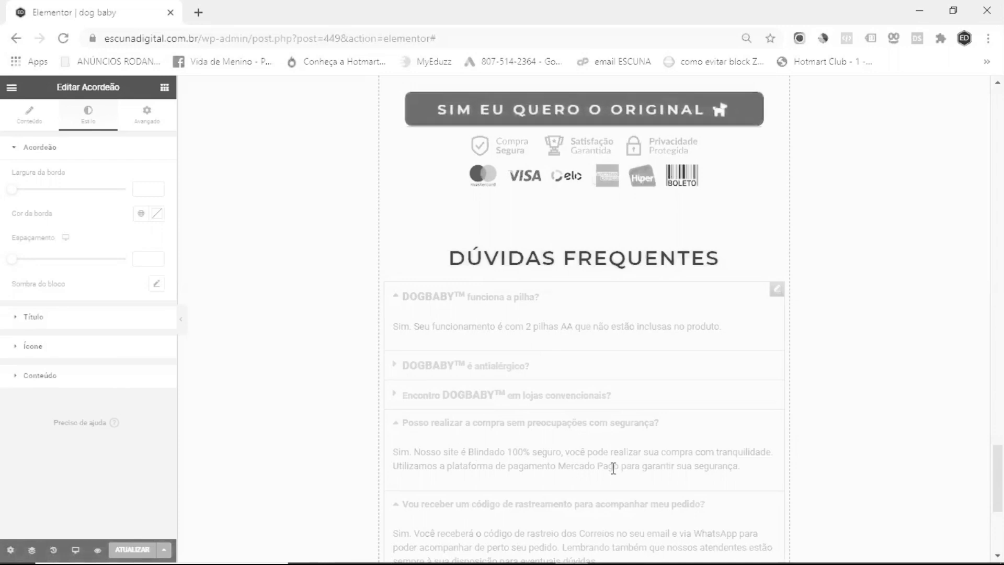
click(419, 422)
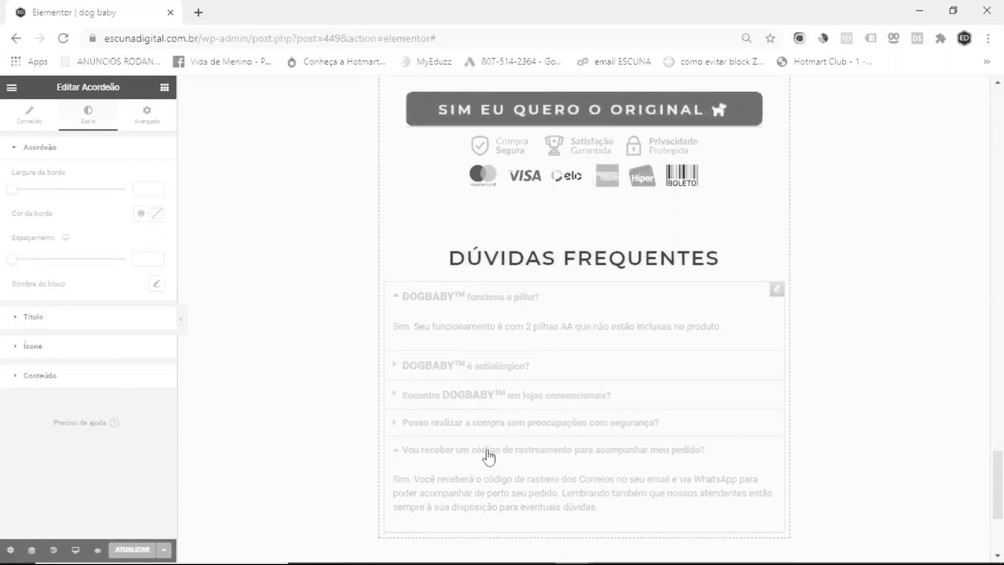
click(520, 449)
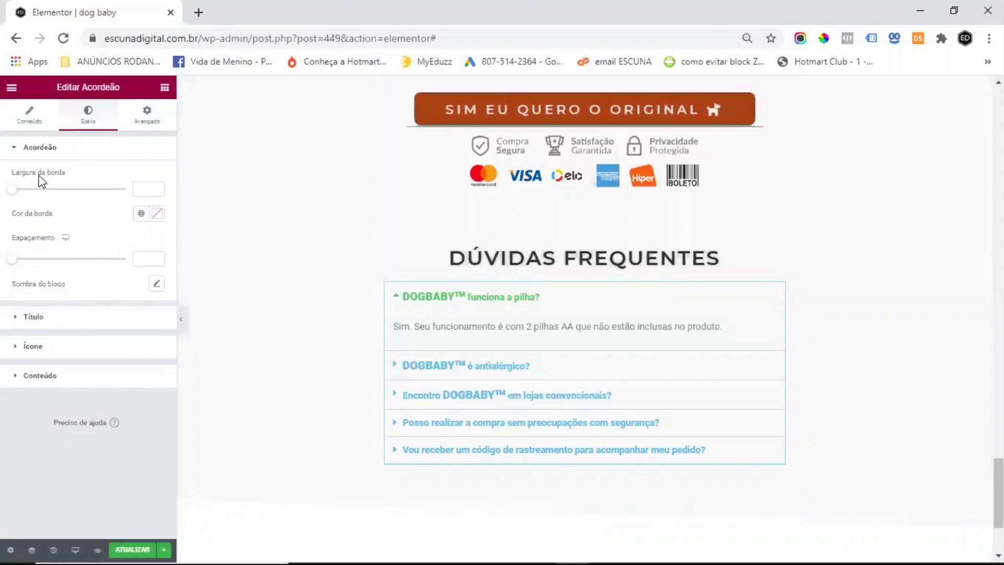
Step: Set the background colour of the accordion titles to fully transparent
click(38, 319)
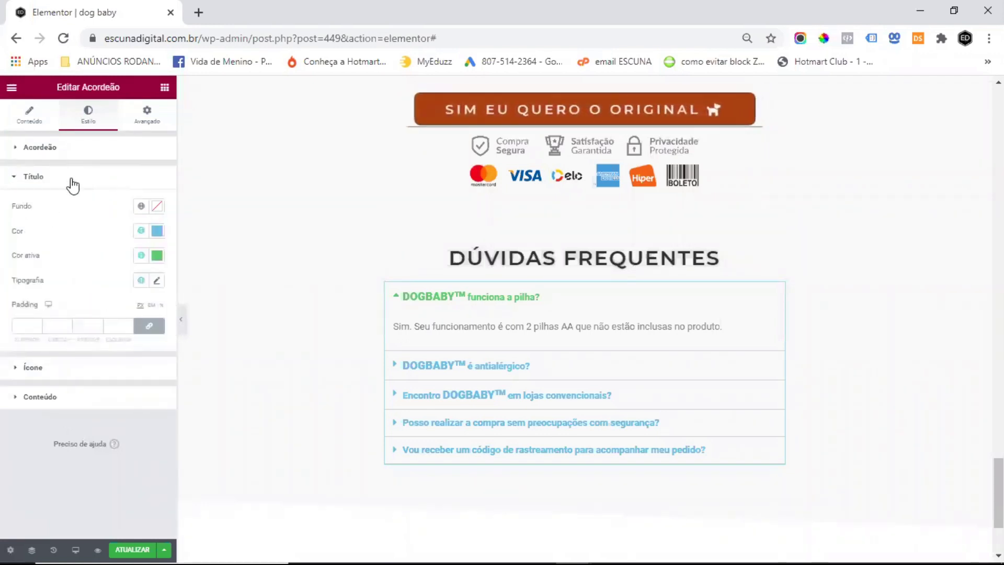
click(158, 208)
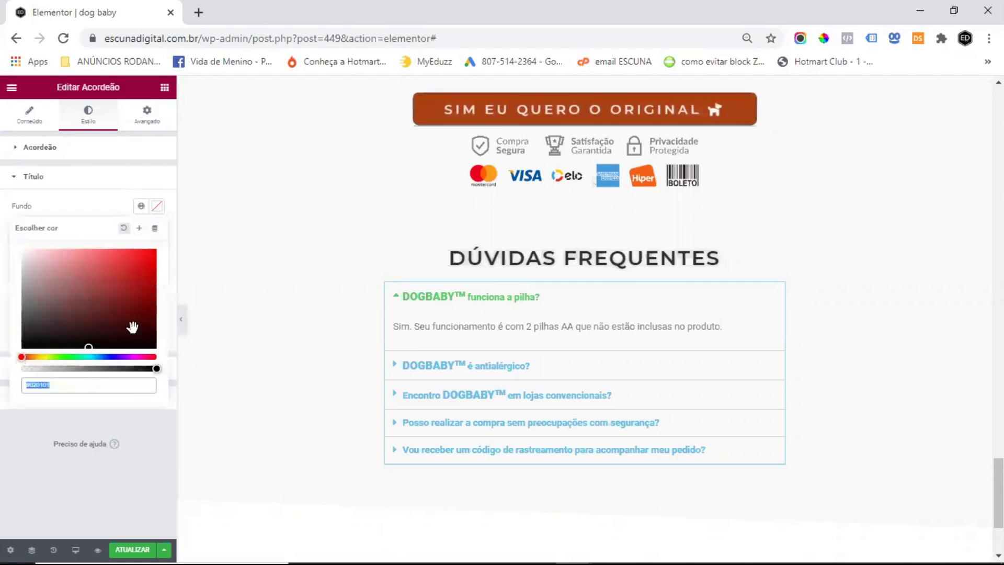
drag(156, 369, 7, 384)
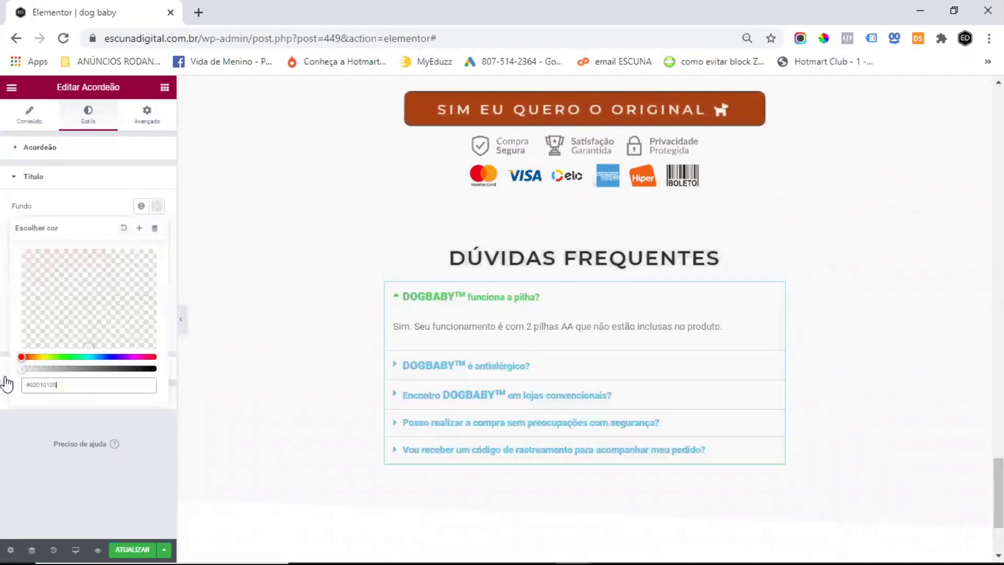
click(79, 206)
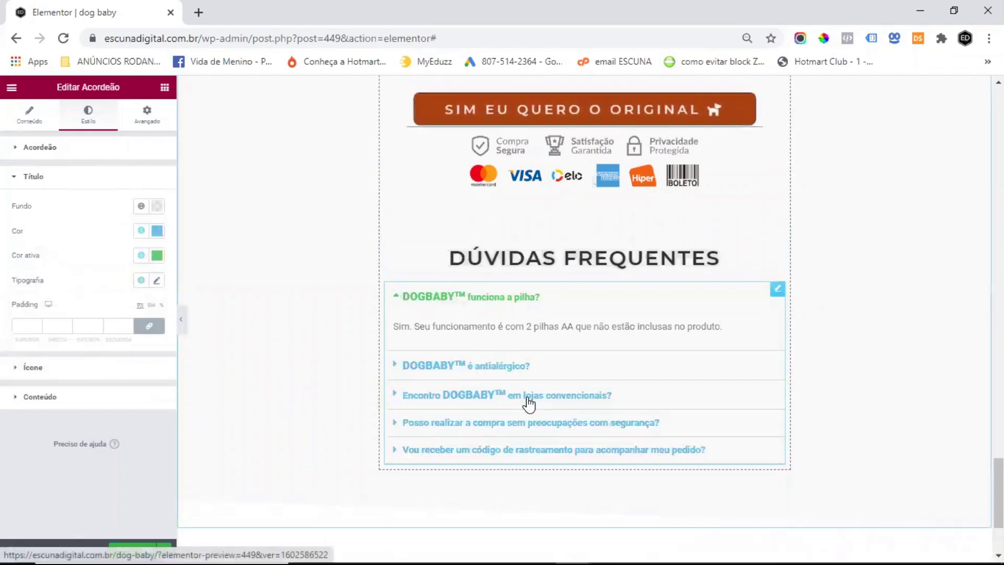
Step: Set the text colour of the accordion titles to the global reddish-brown that matches the buy button
click(157, 232)
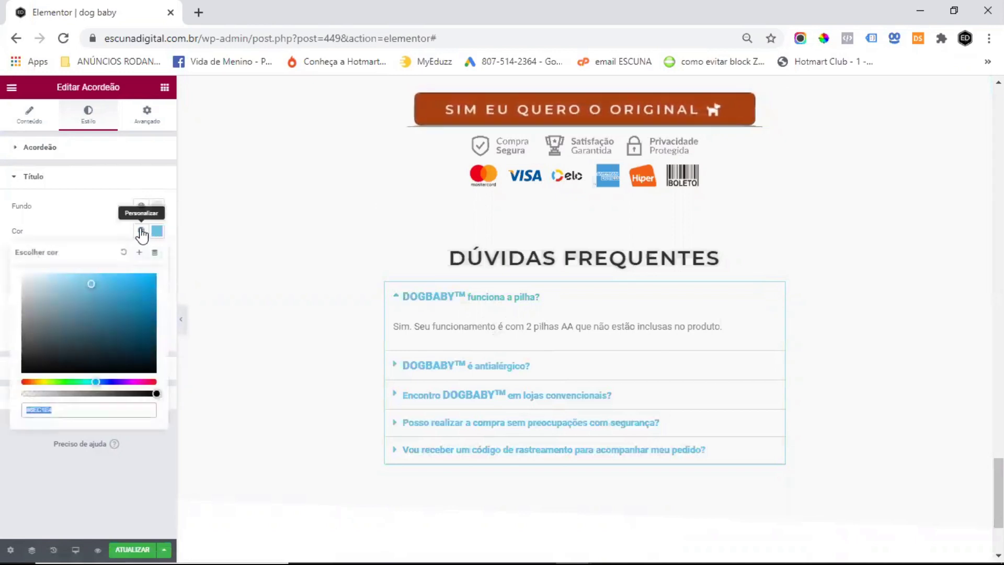
click(141, 230)
scroll(79, 334, down, 3)
click(79, 413)
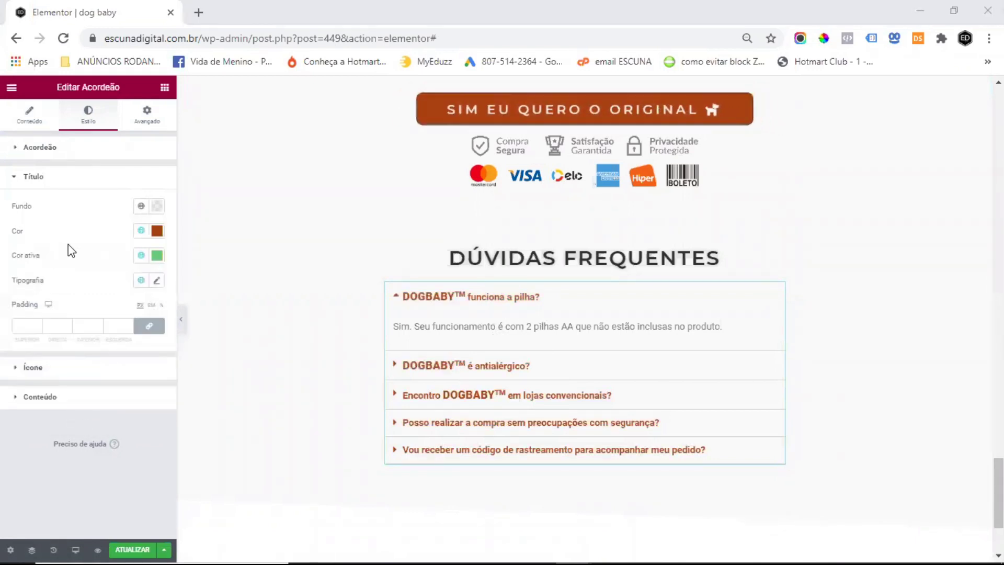
Step: Set the accordion titles' colour to #313131 and their active colour to the last MARRON dogbaby global colour
click(142, 231)
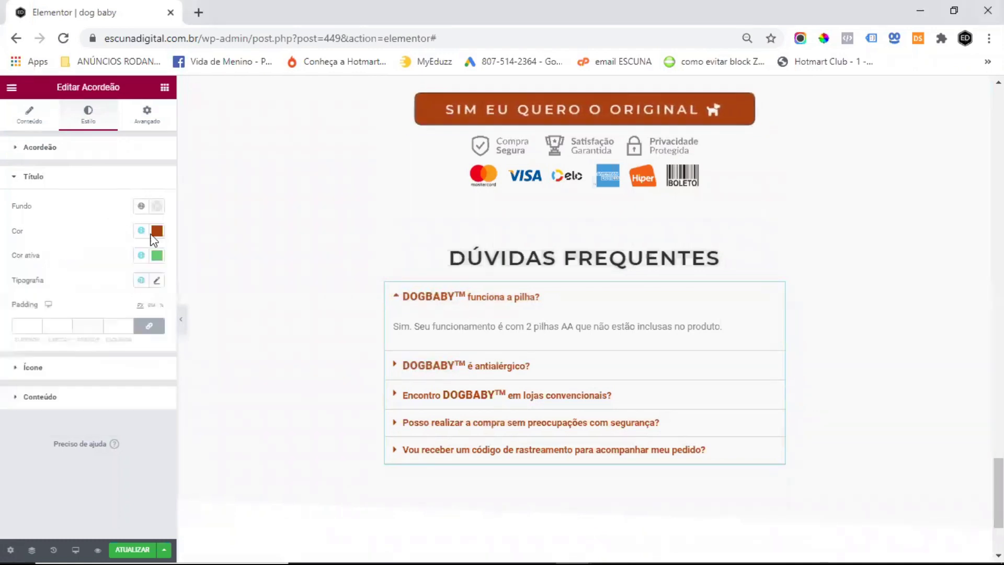
click(157, 231)
triple_click(42, 407)
text(#313131)
click(74, 217)
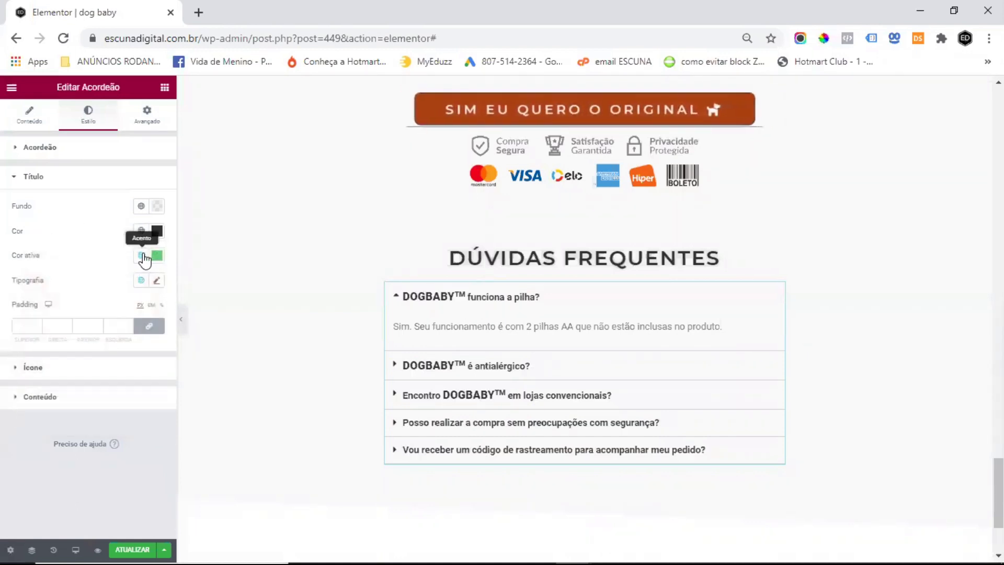
click(142, 257)
scroll(107, 361, down, 3)
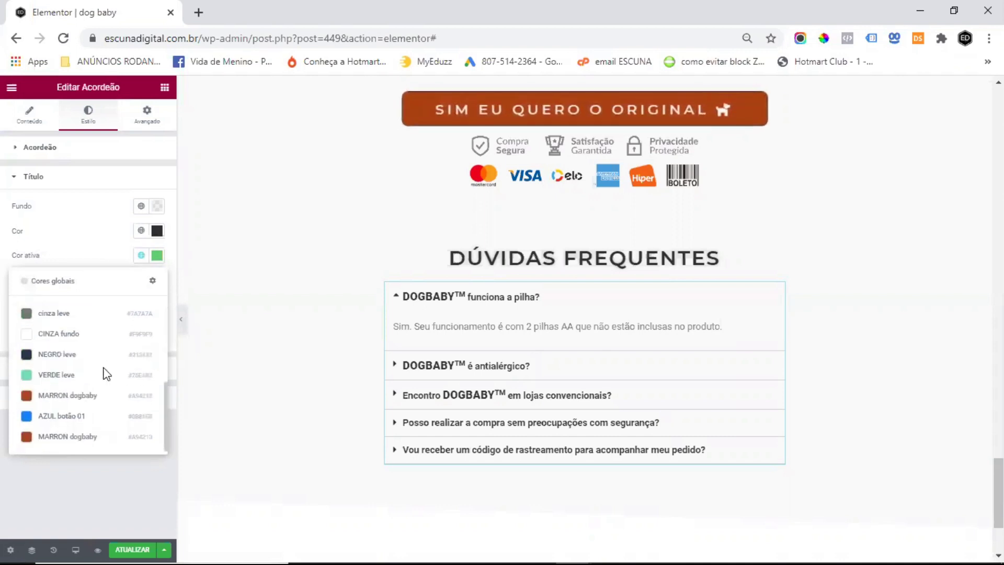
click(78, 437)
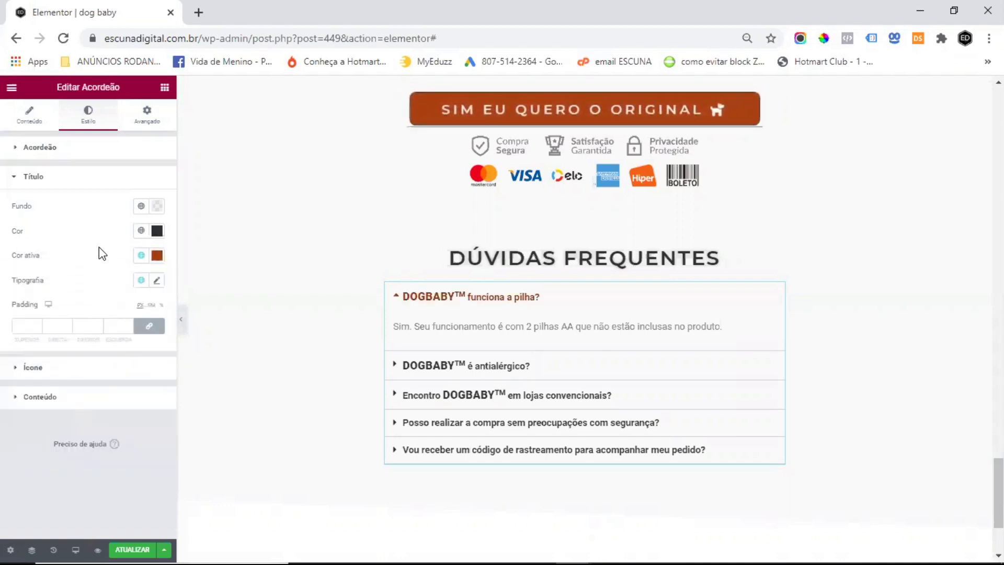
Step: Set the accordion titles' font family to Montserrat with a size of 18 px
click(157, 280)
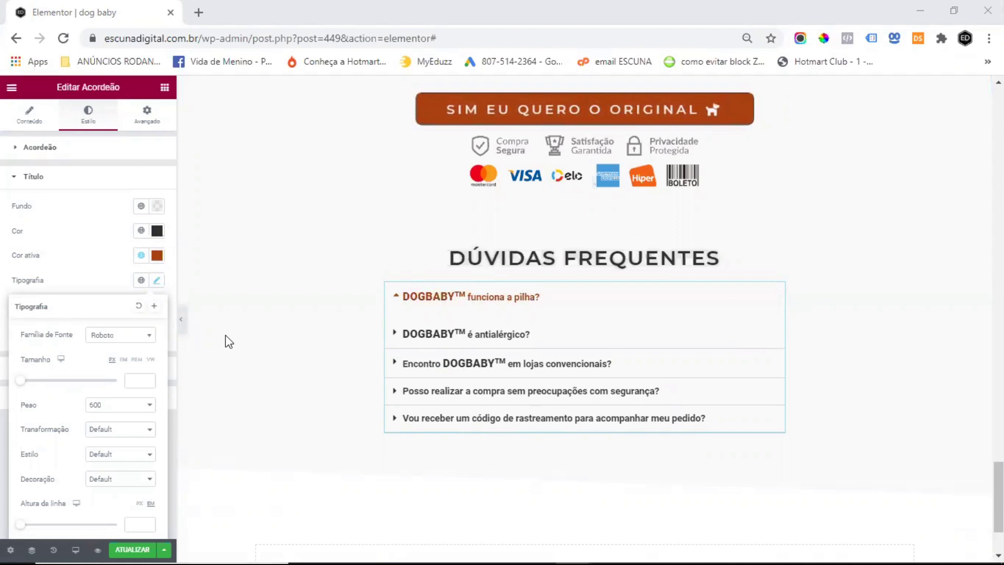
click(118, 335)
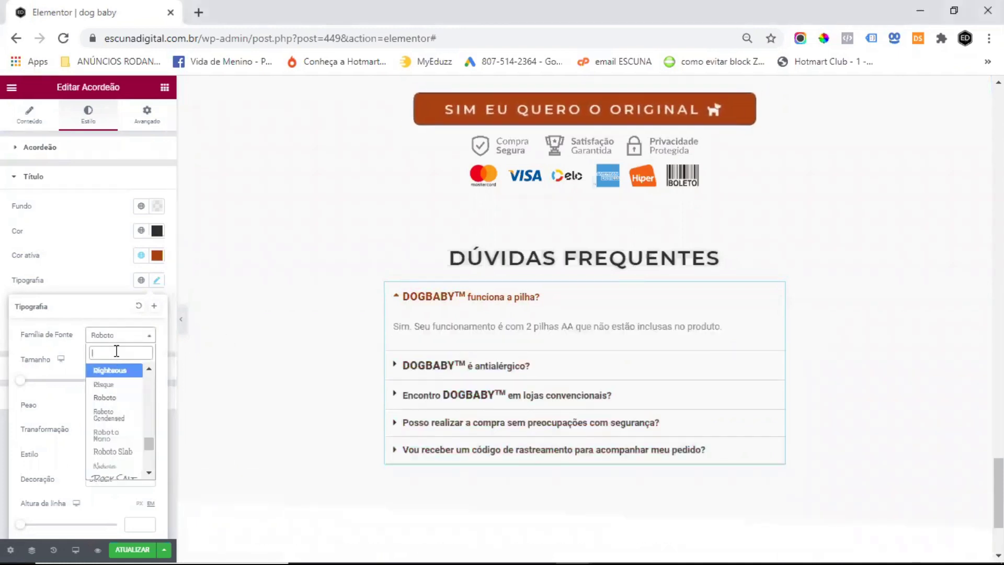
text(monts)
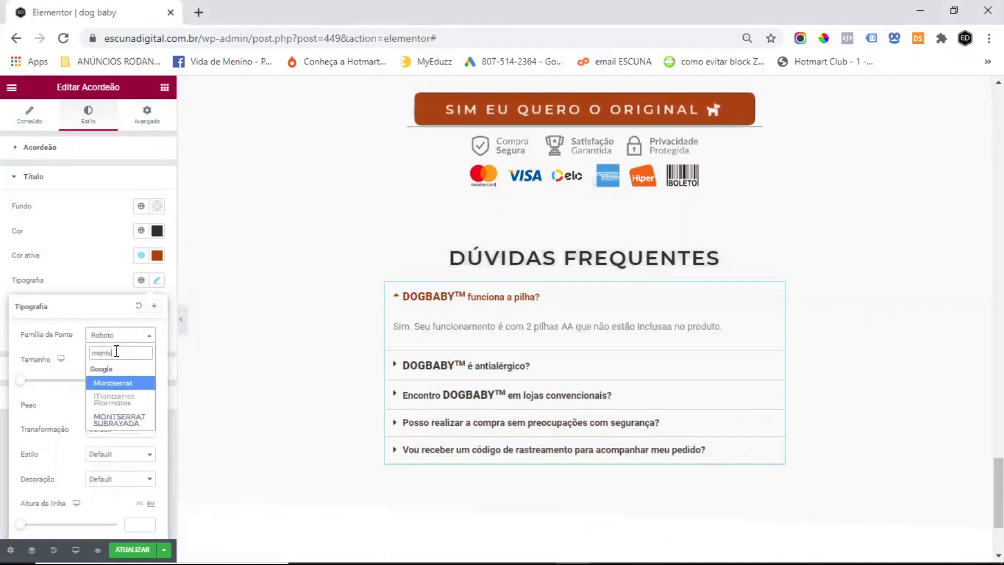
click(128, 384)
click(129, 381)
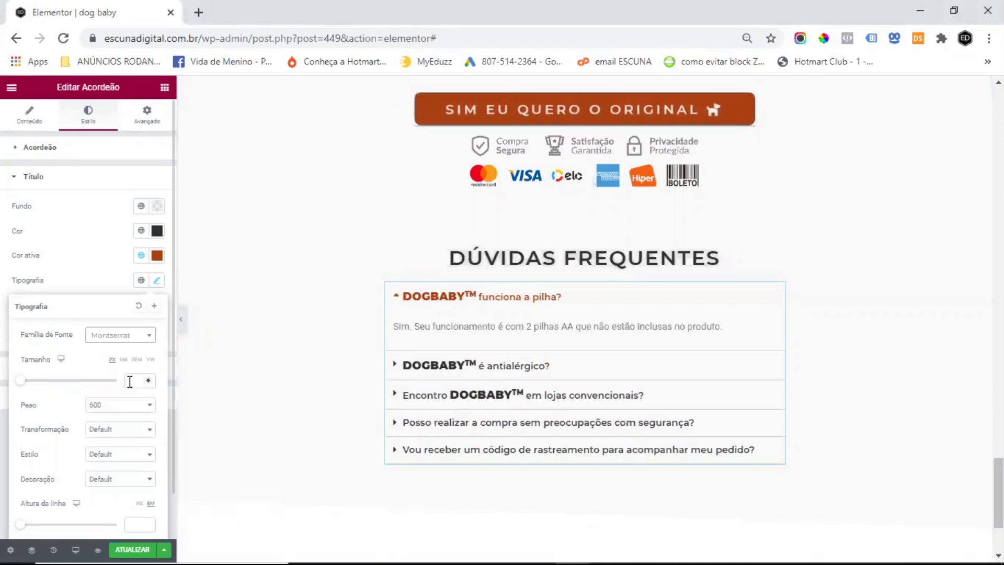
text(18)
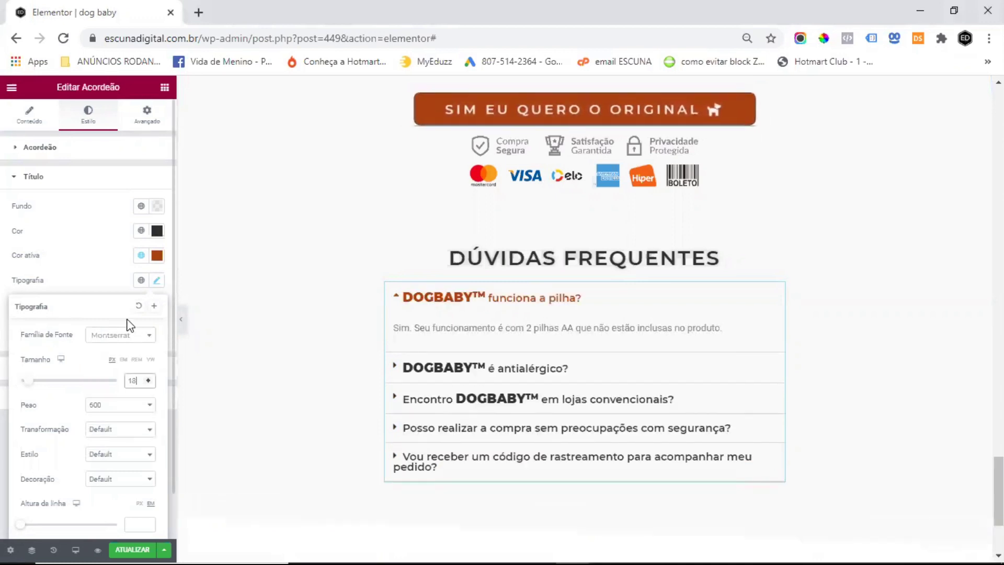
Step: Set the accordion titles' font weight to 500 and their letter spacing to 3
click(110, 407)
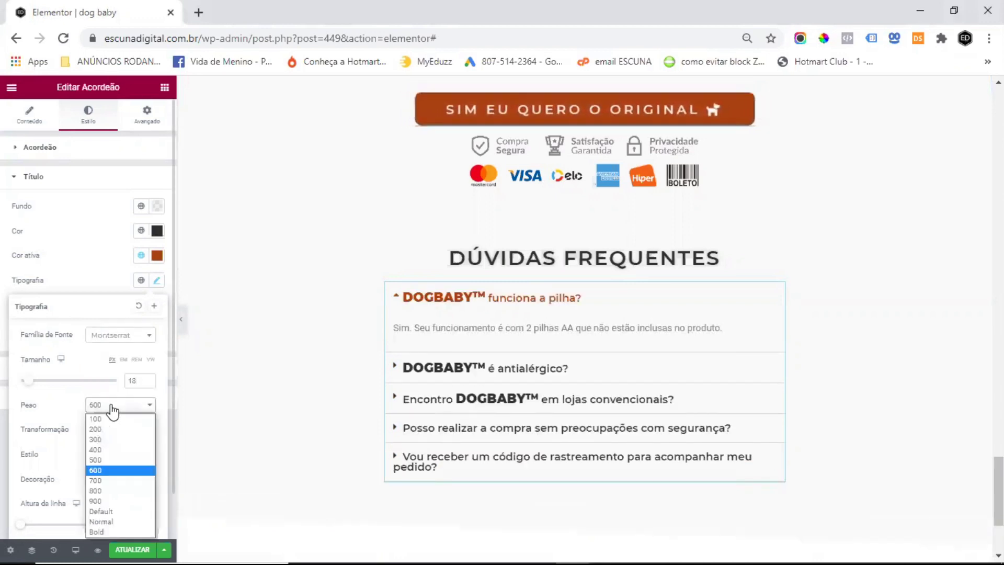
click(122, 439)
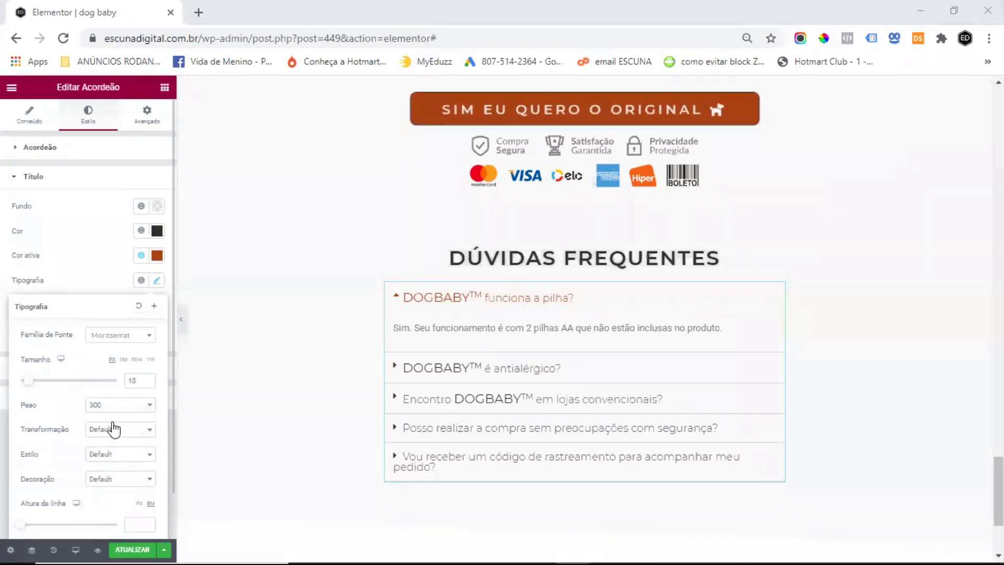
click(113, 407)
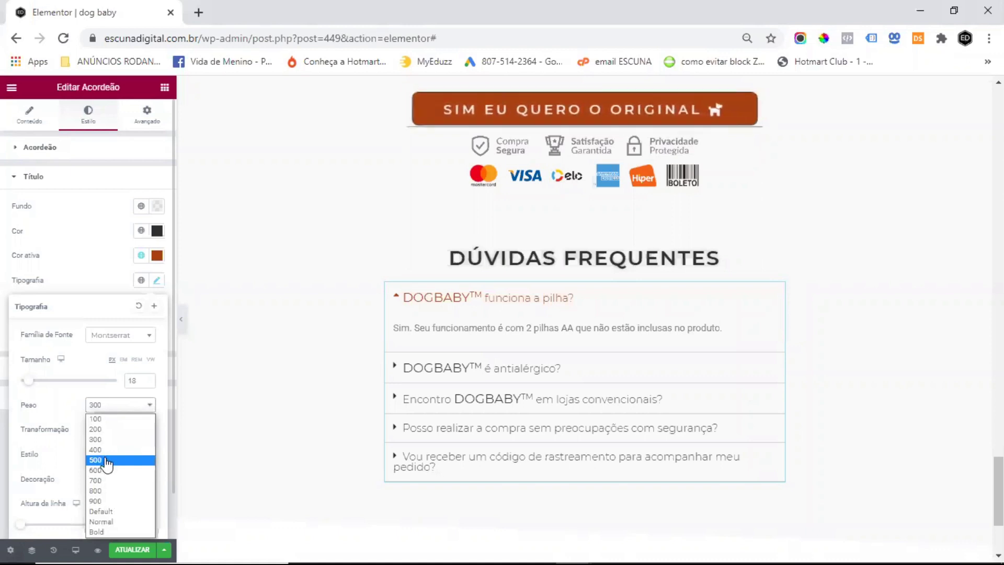
click(107, 461)
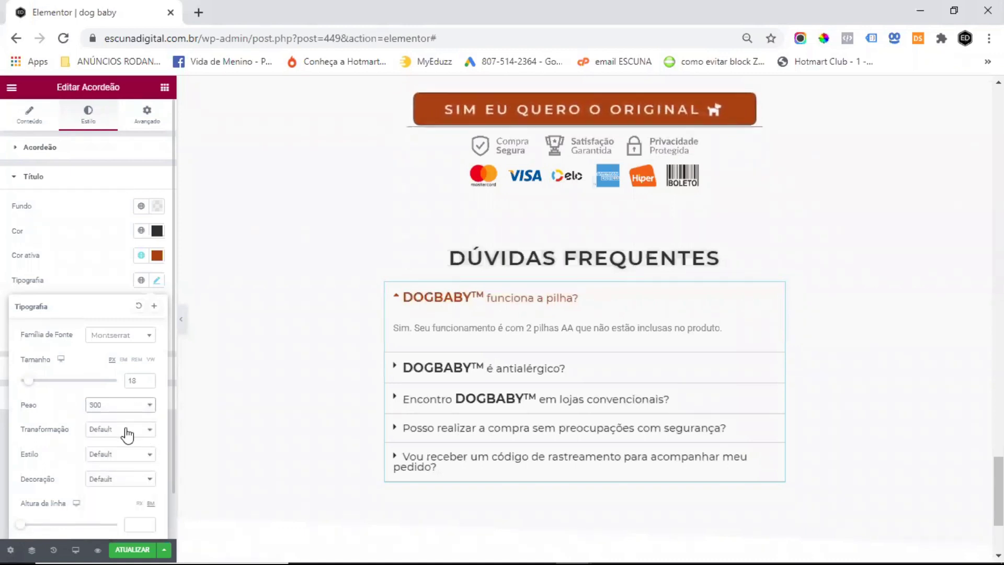
scroll(127, 434, down, 1)
click(137, 519)
text(3)
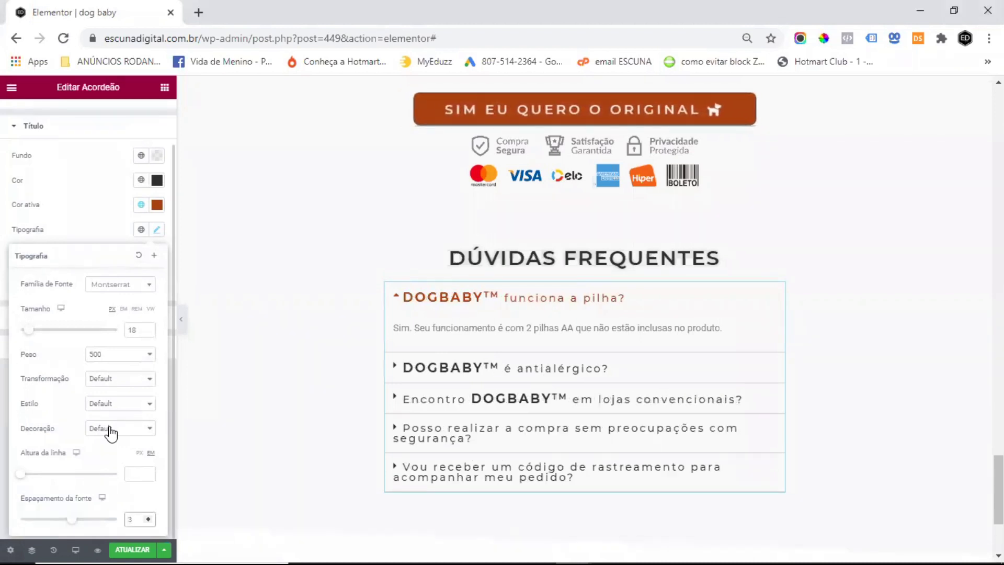
click(76, 230)
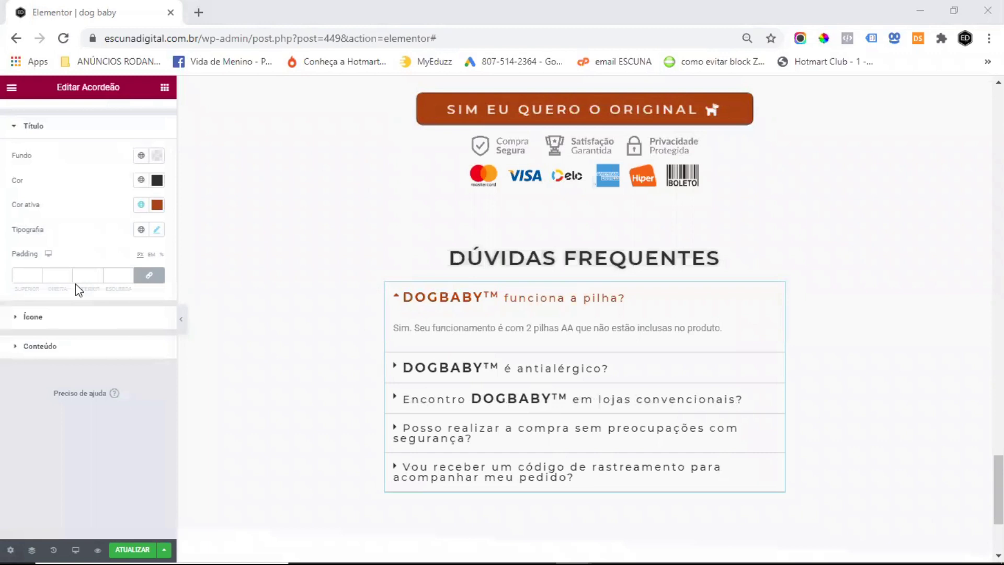
Step: Set the accordion icons' colour to #313131 and their active colour to the last MARRON dogbaby global colour
click(34, 317)
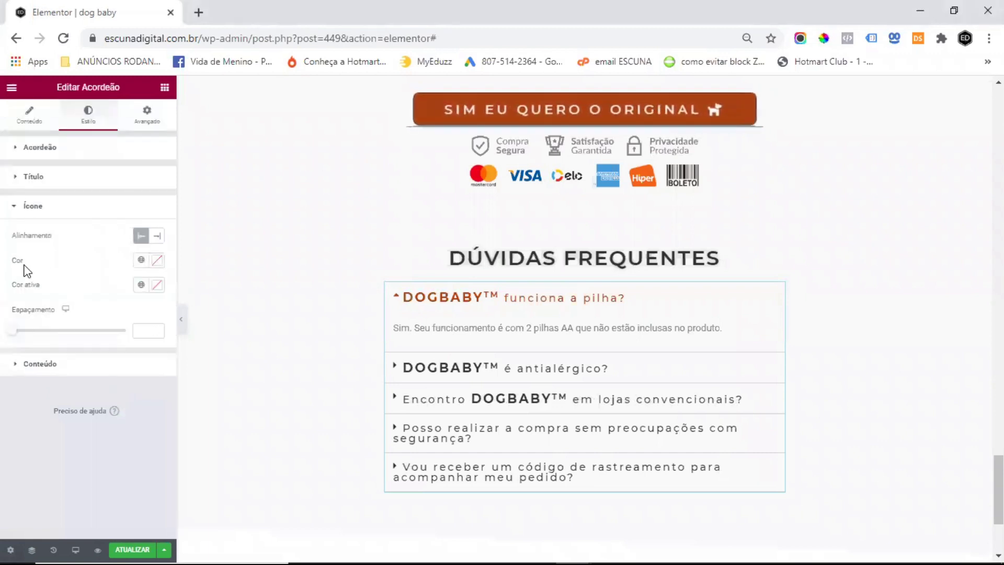
click(157, 260)
text(#313131)
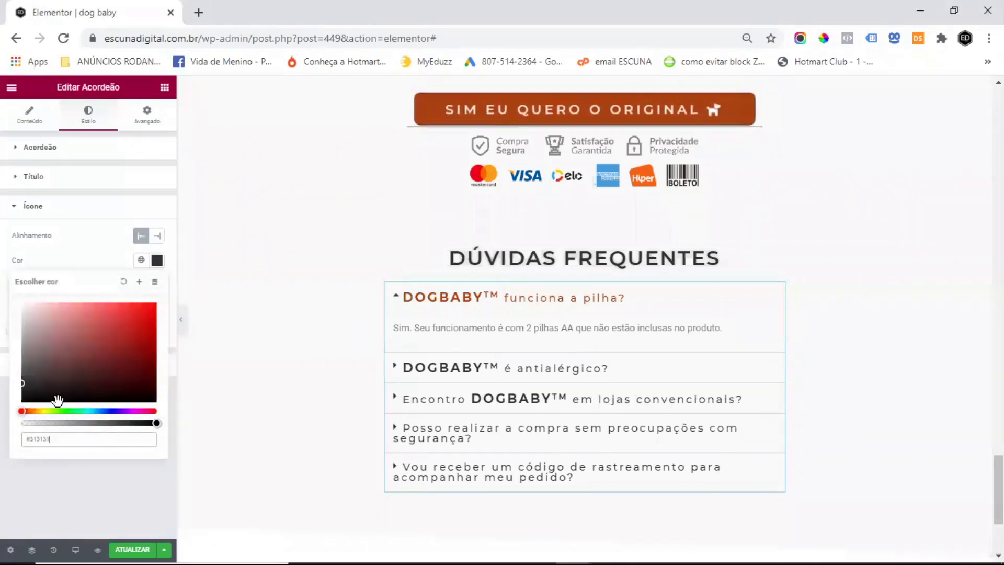
click(83, 256)
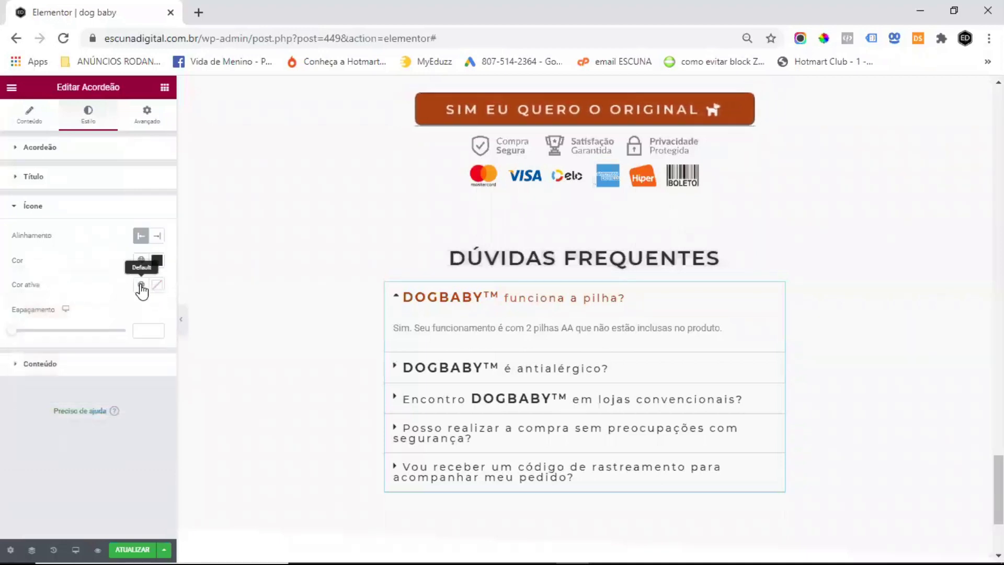
click(141, 285)
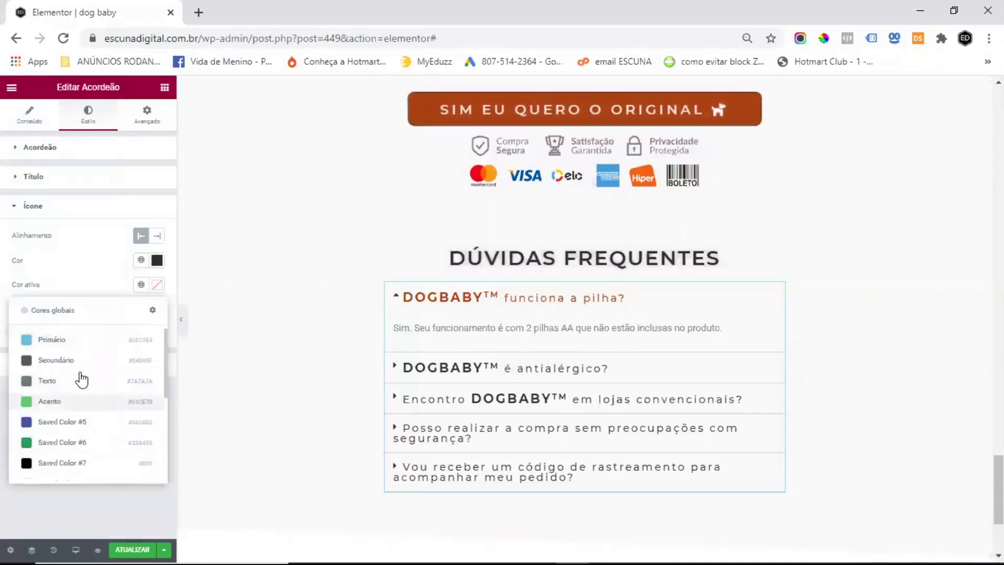
scroll(86, 382, down, 3)
click(92, 468)
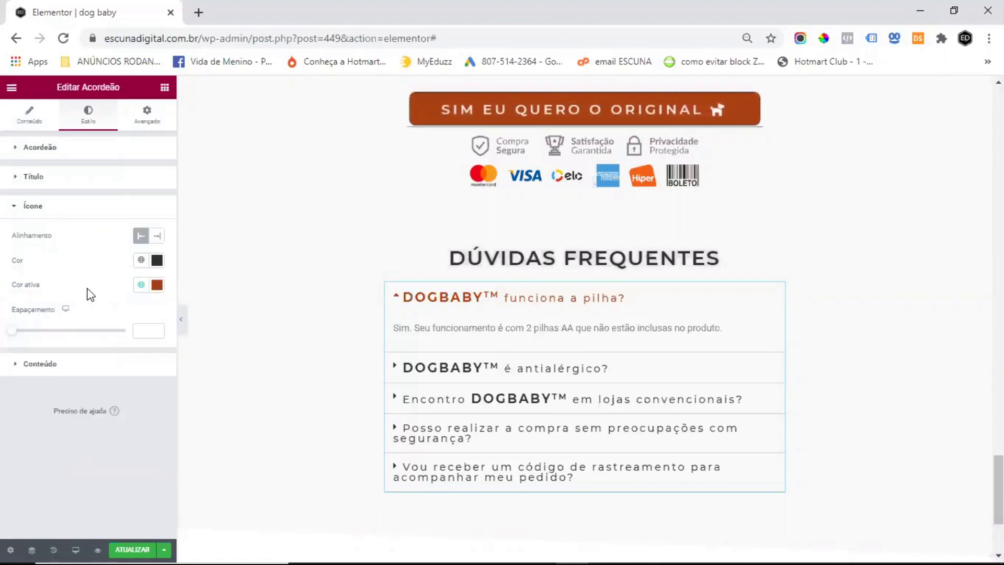
Step: Set the spacing between the accordion icons and titles to 10
click(147, 332)
text(10)
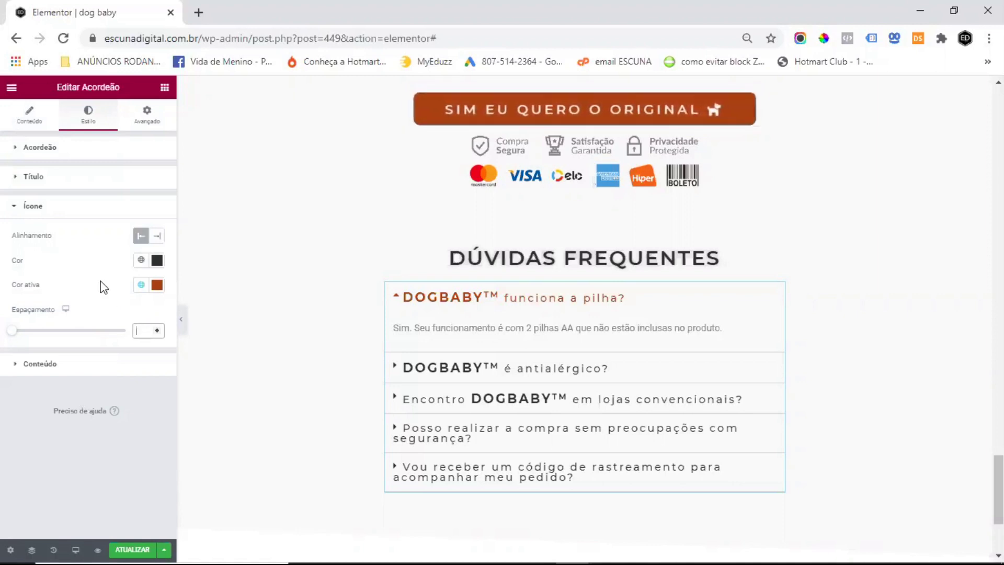
click(34, 208)
Step: Make the accordion answers' background fully transparent and set their text colour to #313131
click(117, 235)
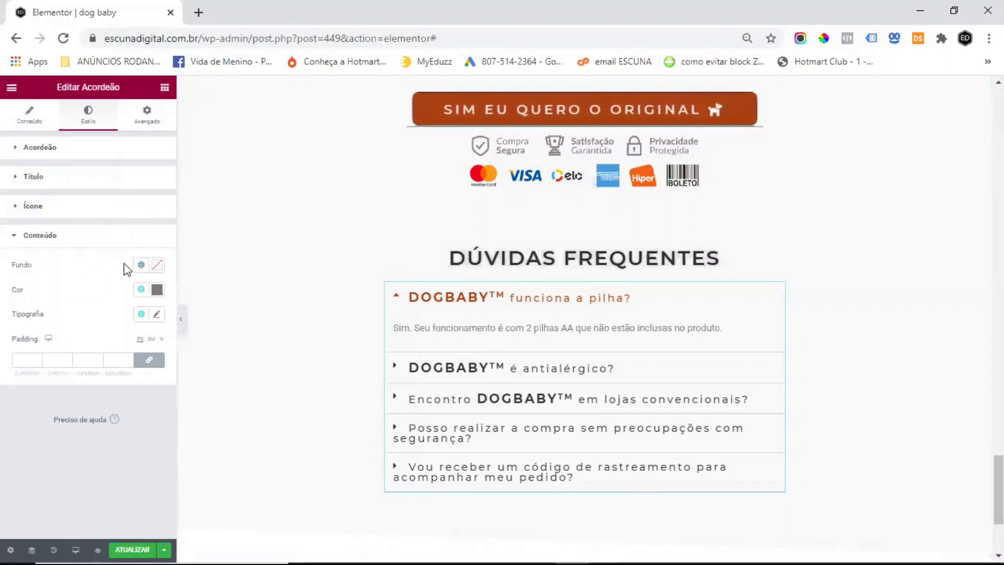
click(157, 265)
drag(155, 432, 22, 428)
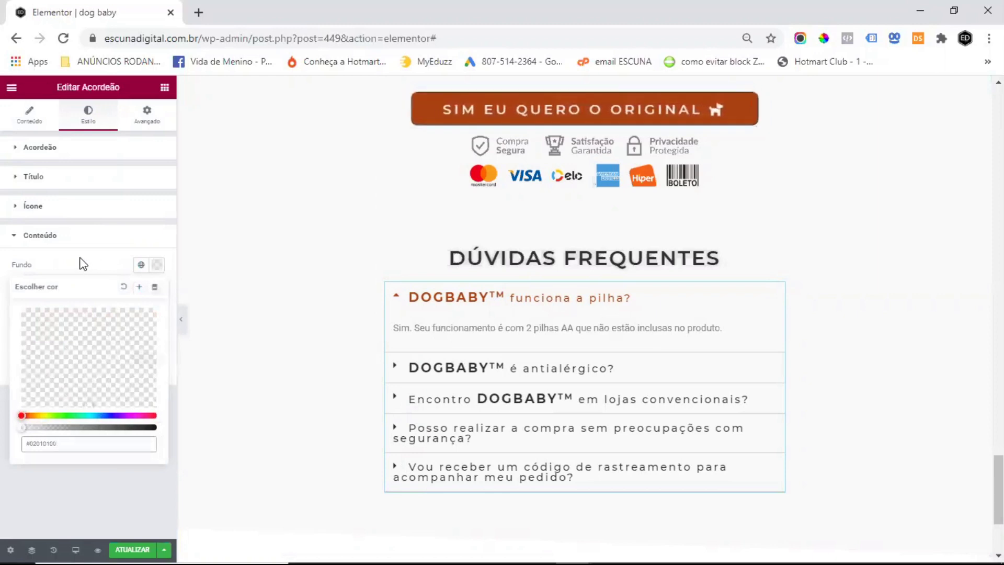
click(81, 274)
click(157, 289)
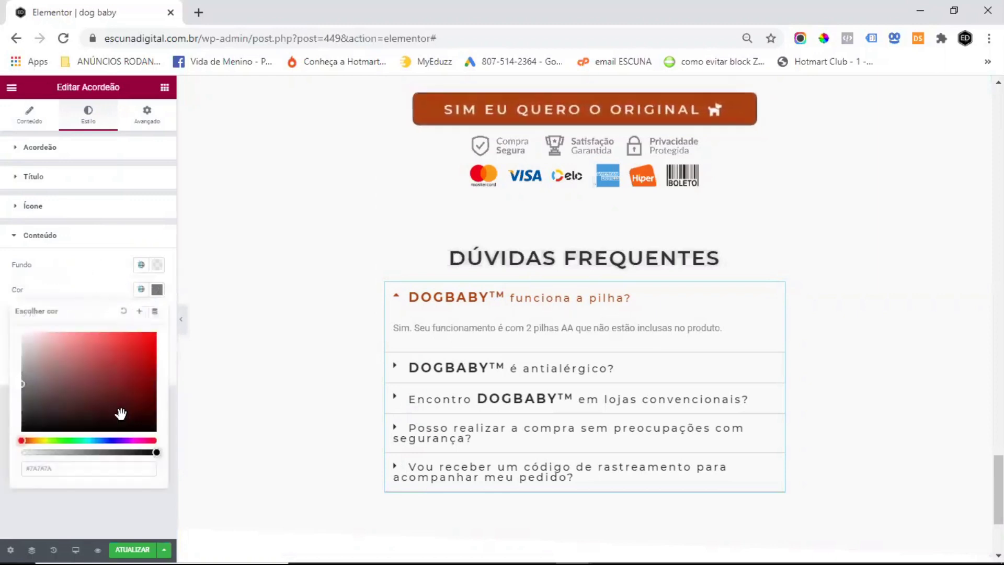
text(#313131)
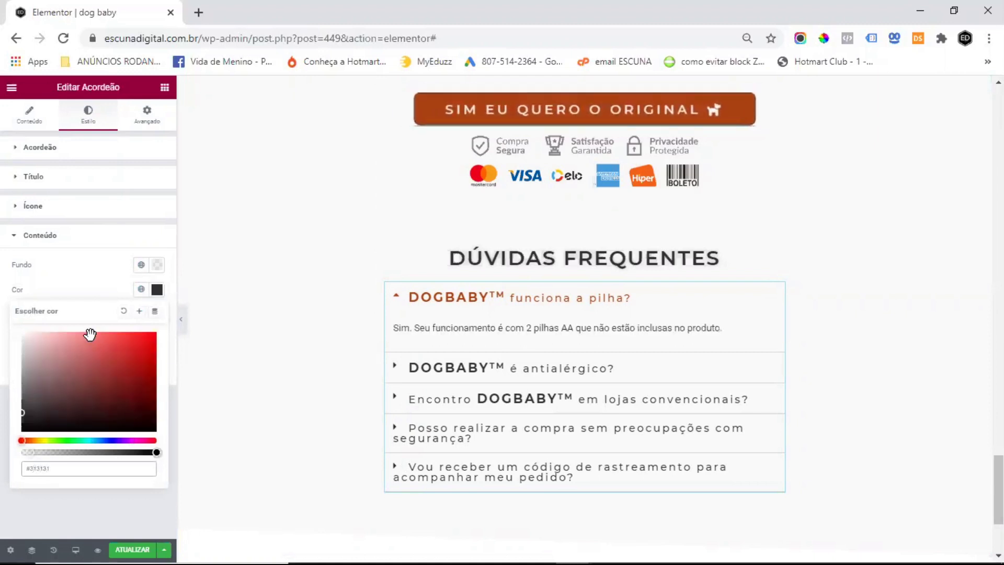
click(59, 256)
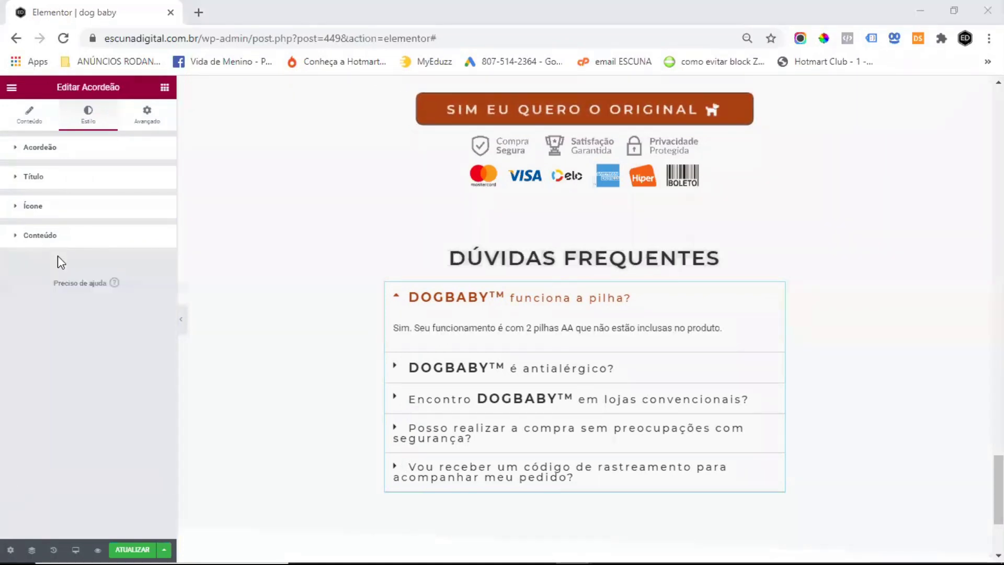
Step: Set the font family of the accordion answers to Montserrat
click(40, 237)
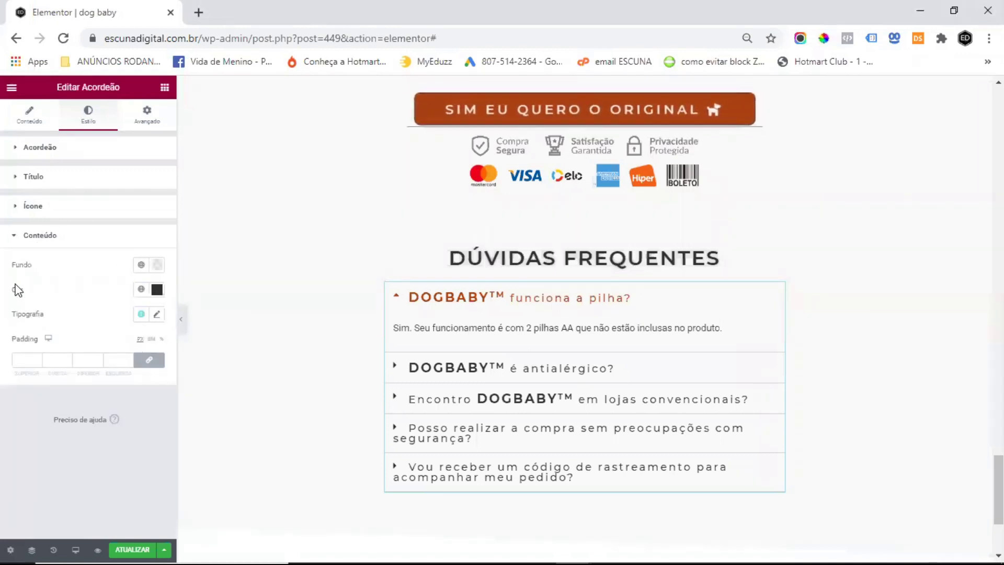
click(157, 315)
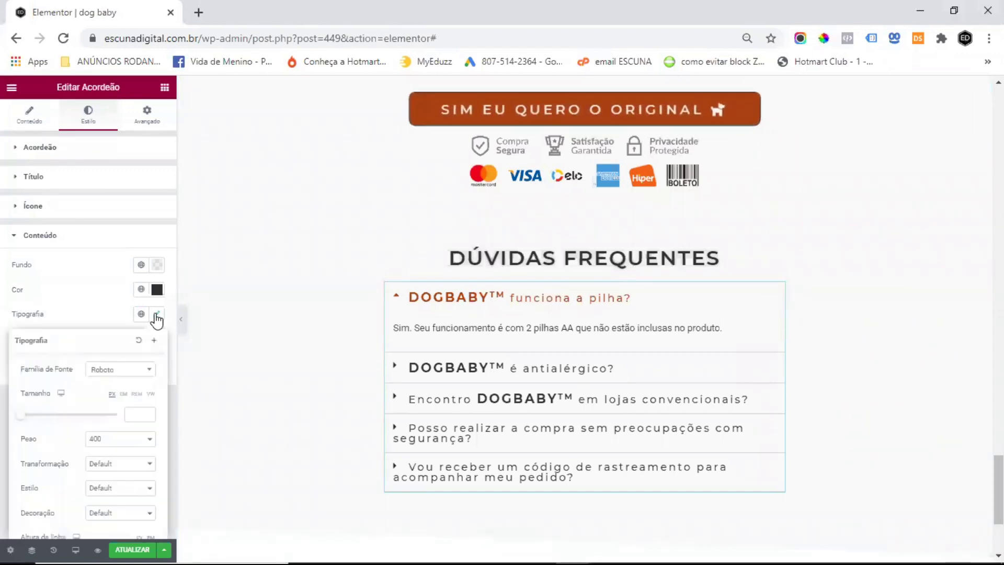
click(119, 370)
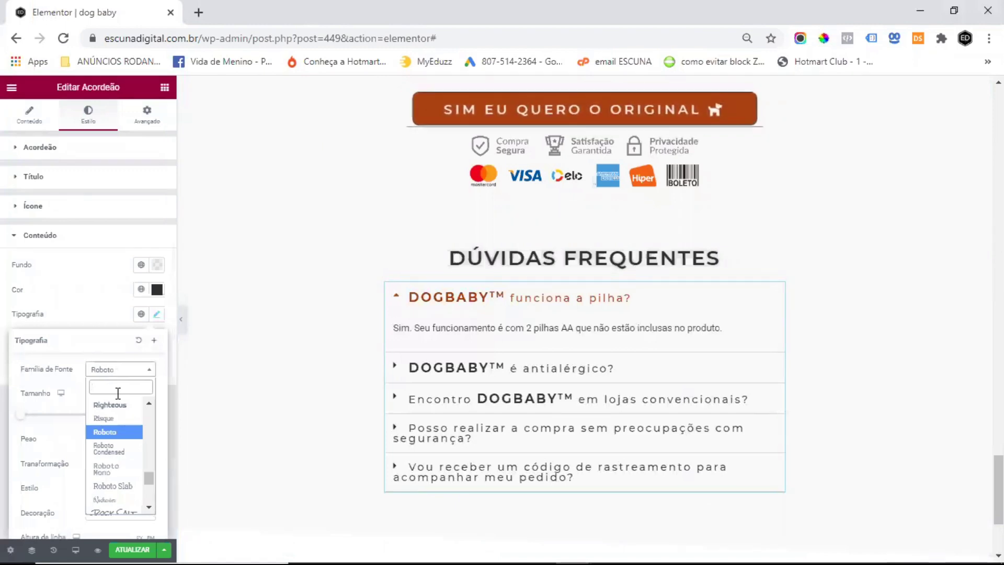
text(mont)
click(114, 444)
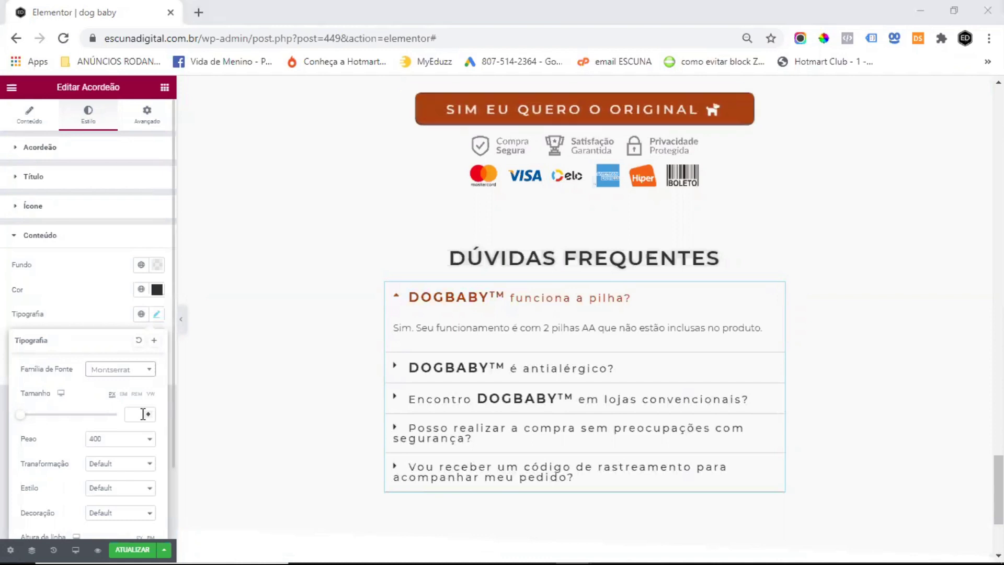
Step: Set the accordion answers' letter spacing to 2 and their font size to 16 px
scroll(381, 373, down, 3)
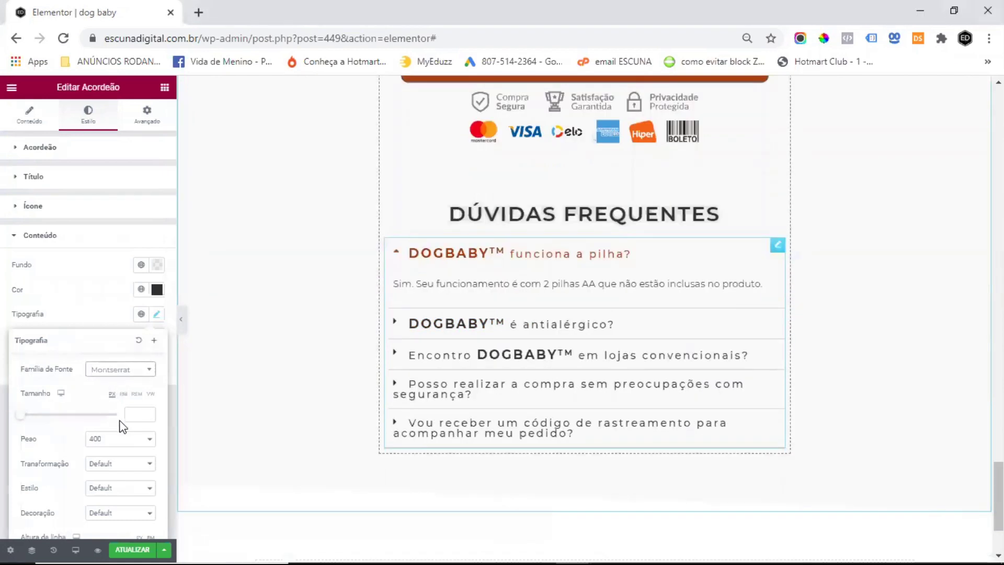
scroll(135, 442, down, 2)
click(135, 521)
text(2)
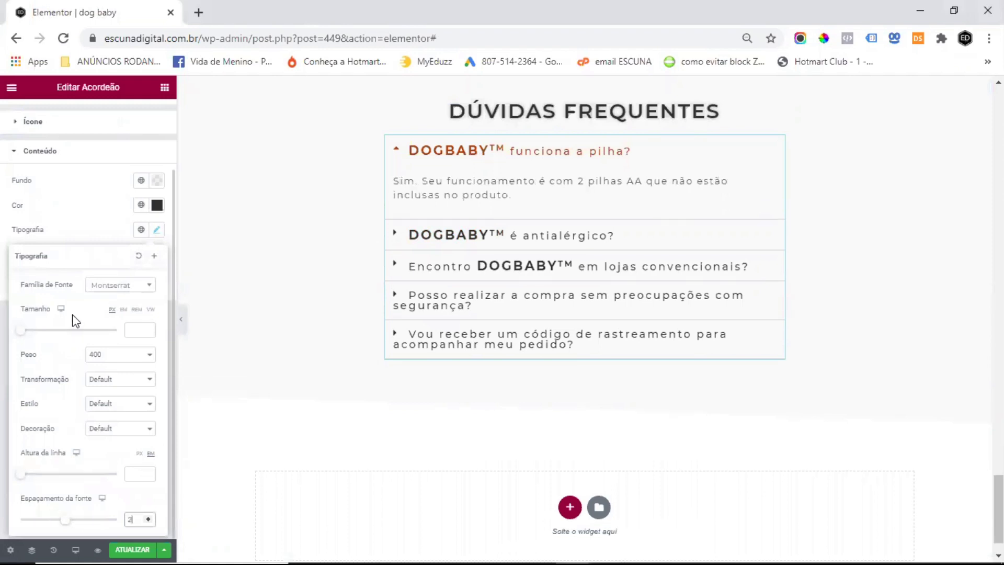
drag(20, 333, 31, 339)
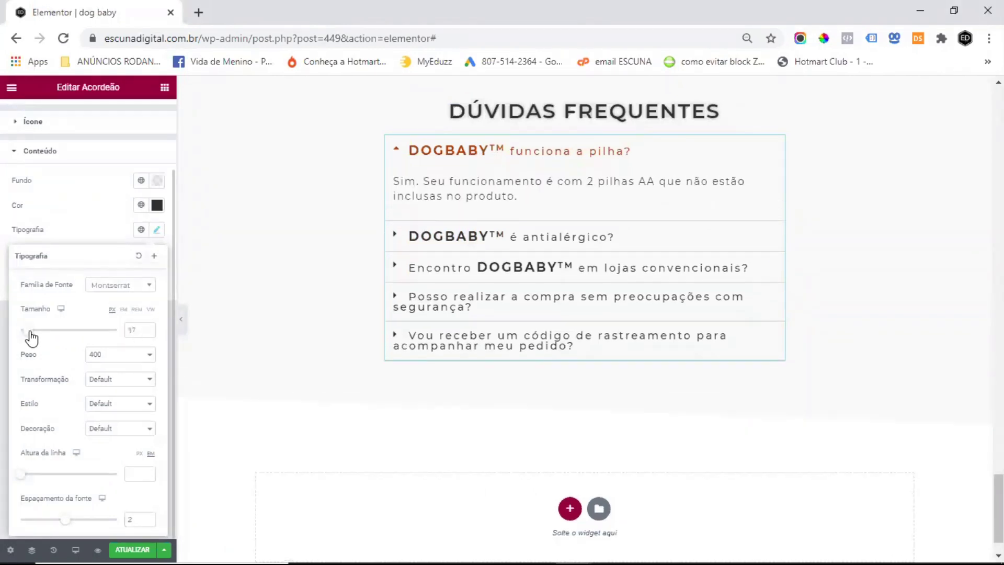
click(147, 331)
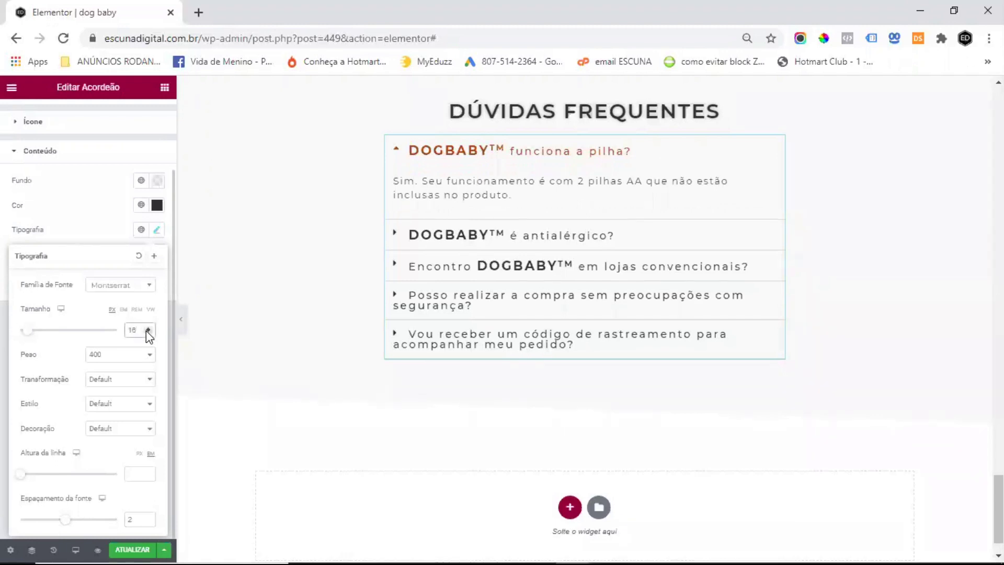
click(81, 219)
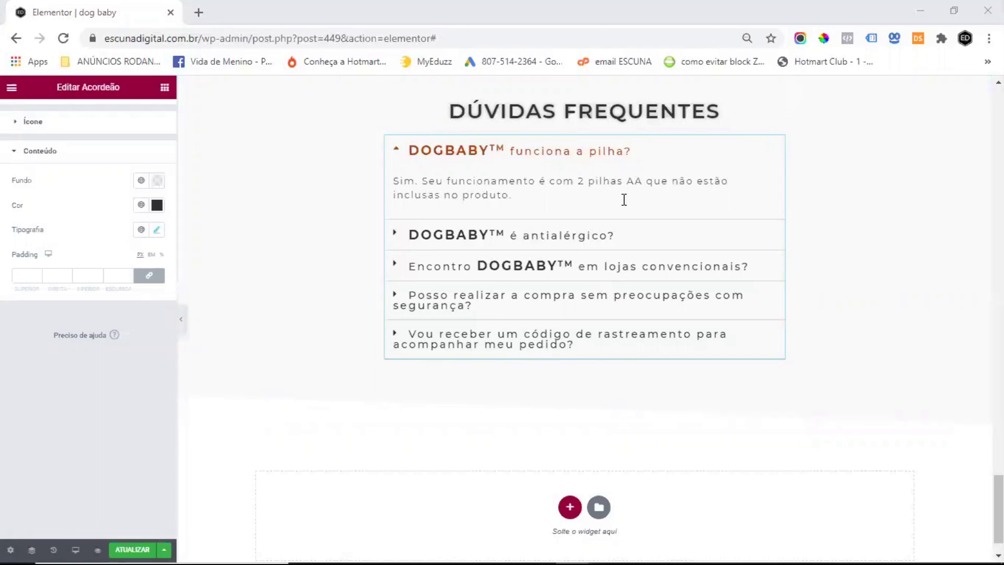
Step: Publish the finished FAQ accordion changes by updating the page
scroll(591, 230, up, 1)
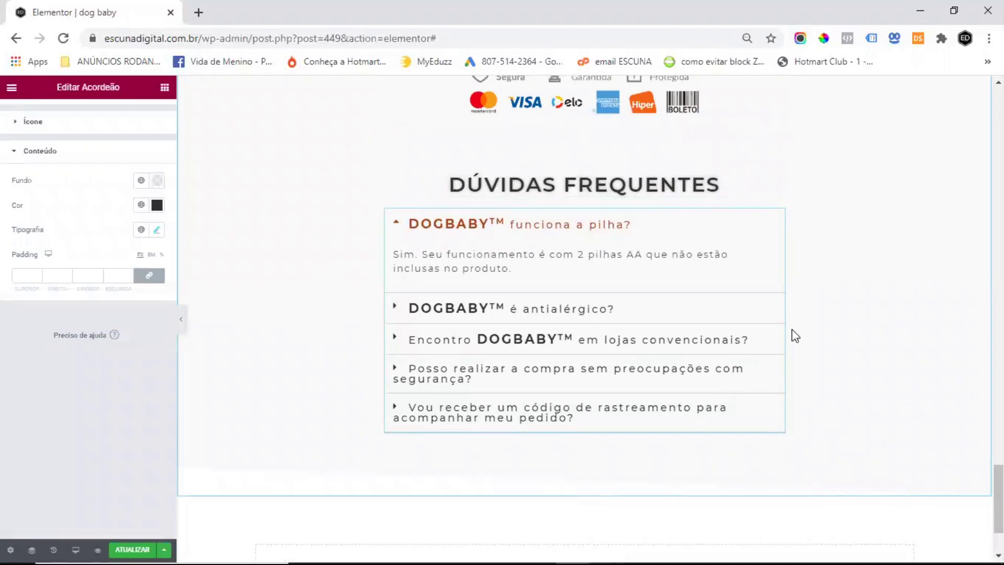
click(128, 548)
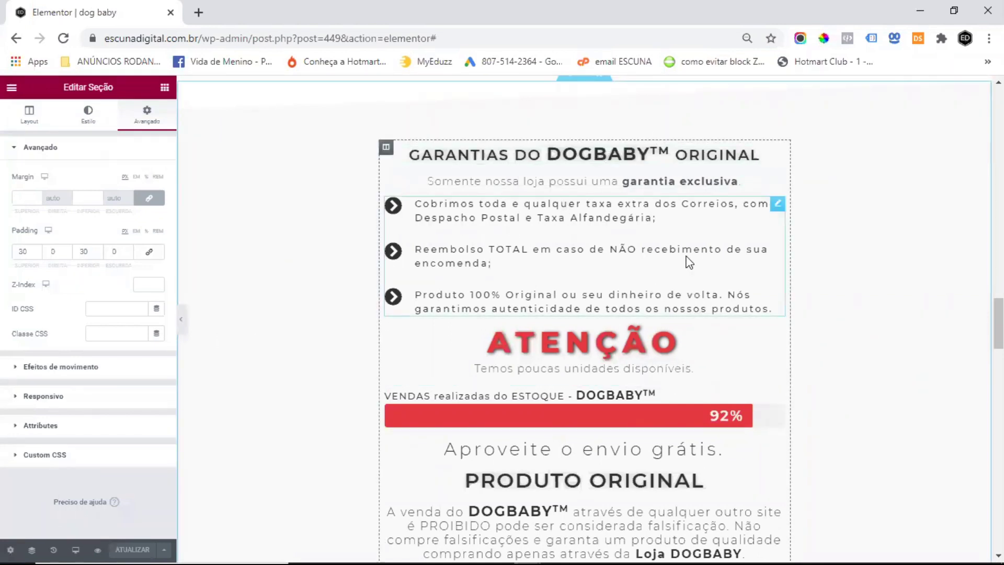
Step: Switch the page preview to the Mobile device size of 360px
scroll(553, 265, down, 4)
scroll(419, 251, up, 5)
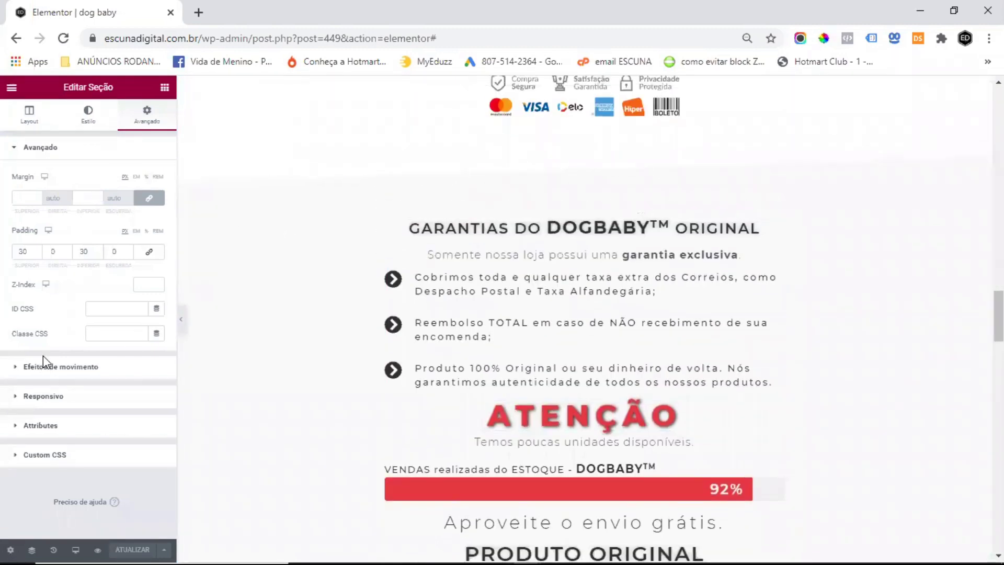
click(75, 550)
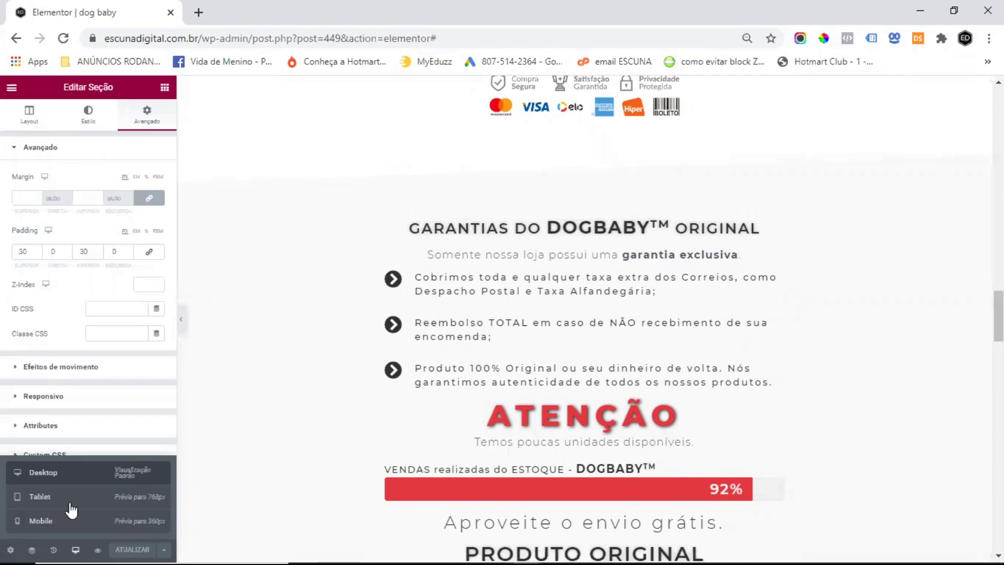
click(46, 522)
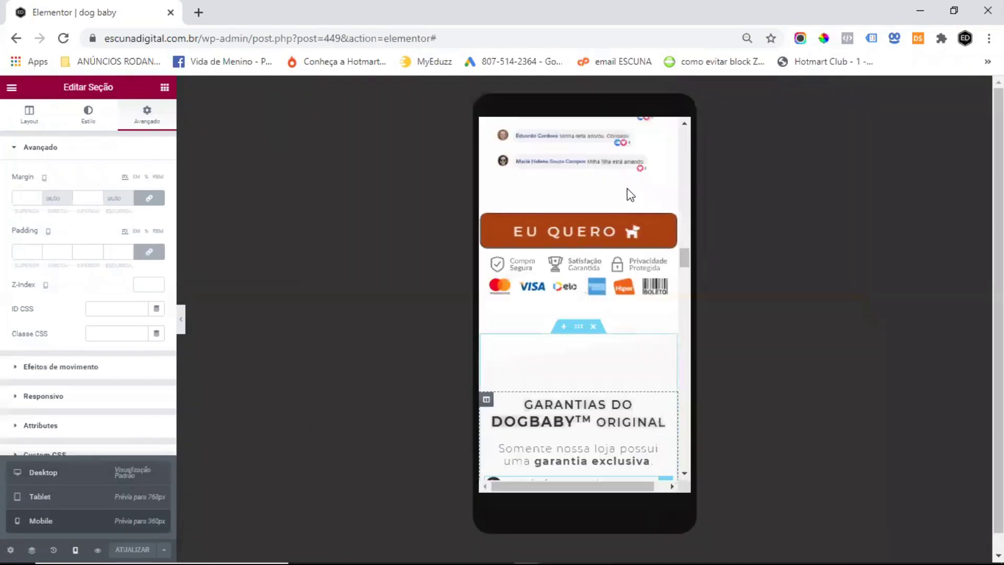
Step: Examine the mobile layout from the DOGBABY guarantees section down to the FAQ accordion
scroll(627, 188, down, 3)
scroll(628, 188, down, 10)
scroll(627, 187, up, 6)
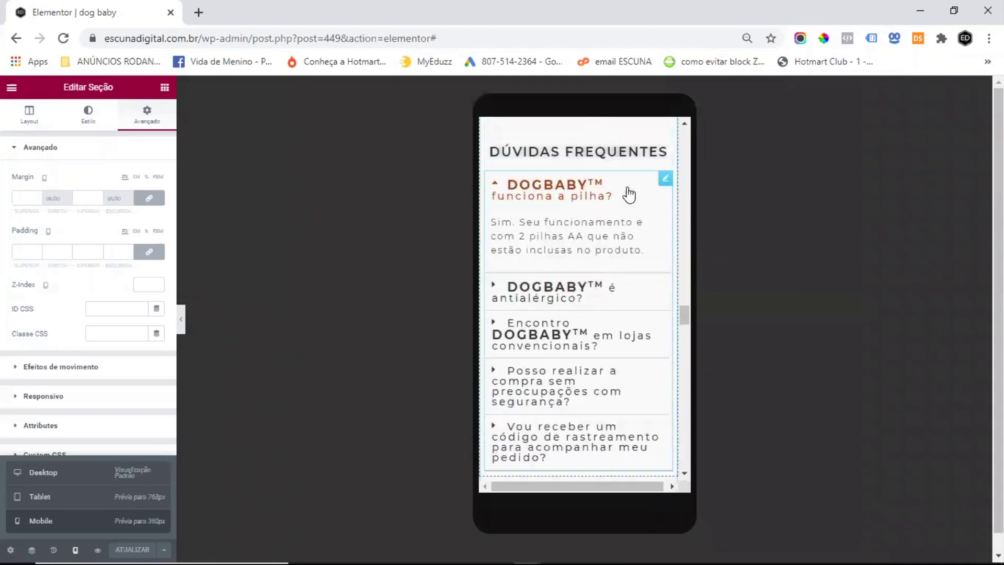
scroll(626, 187, up, 5)
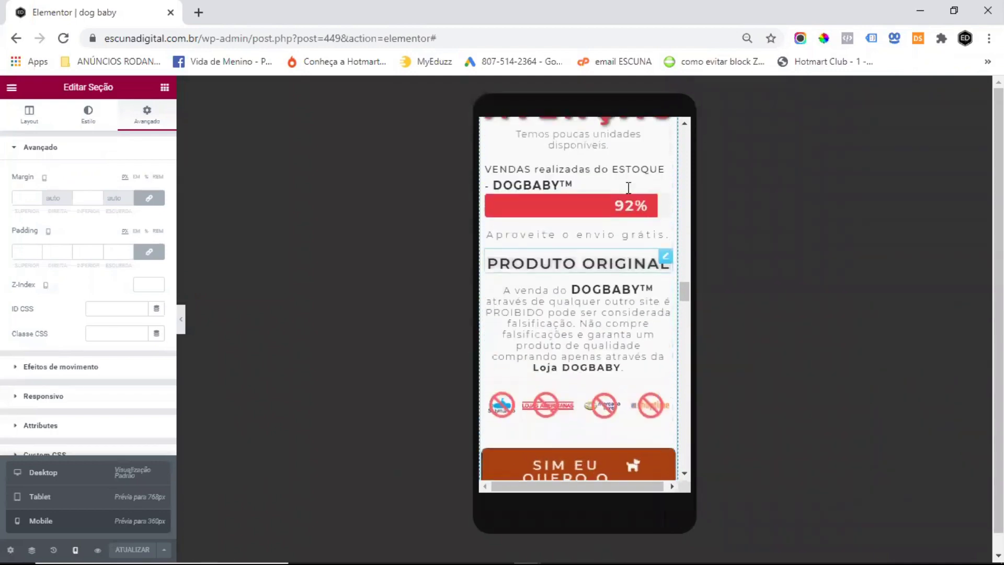
scroll(627, 189, up, 2)
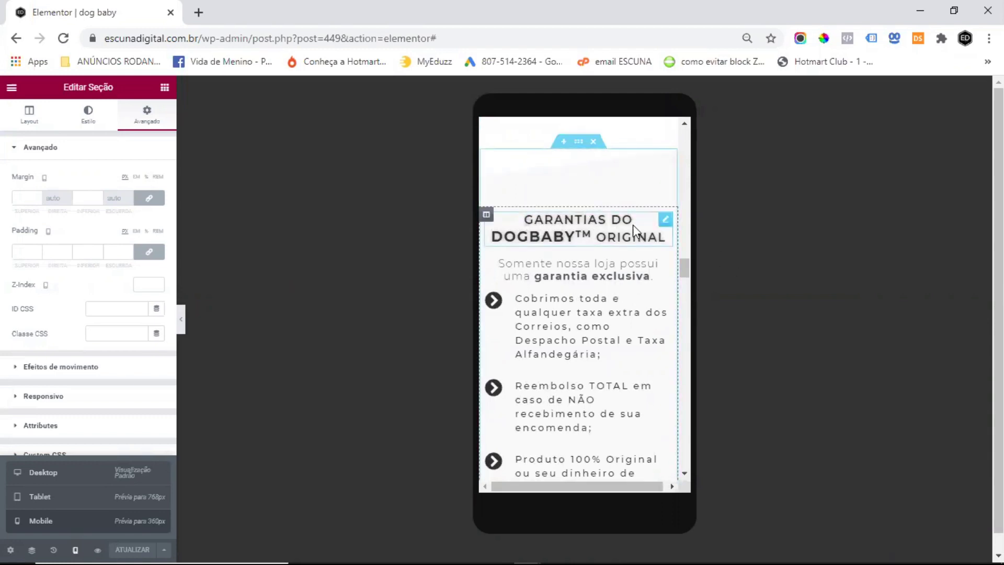
scroll(601, 256, down, 4)
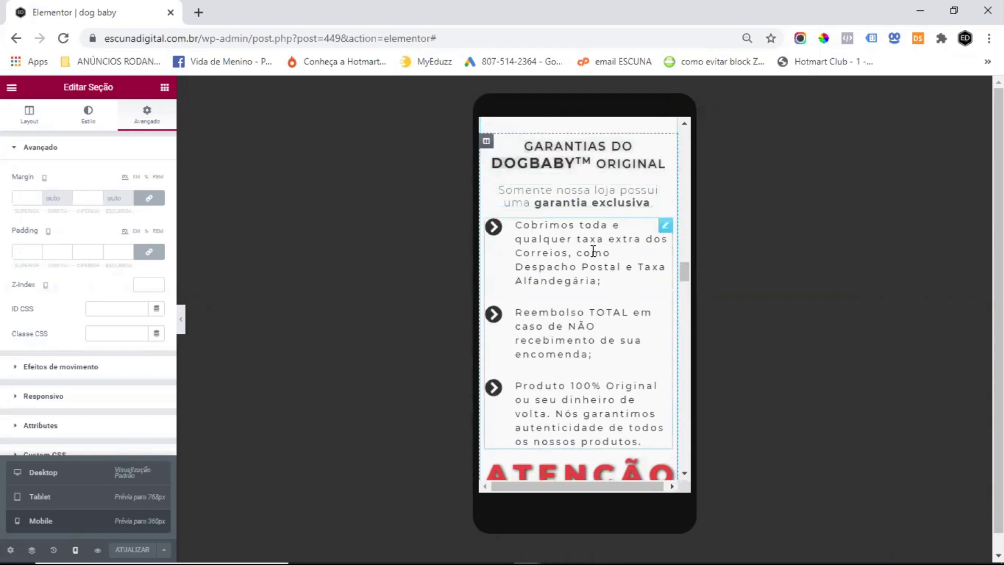
scroll(594, 251, down, 2)
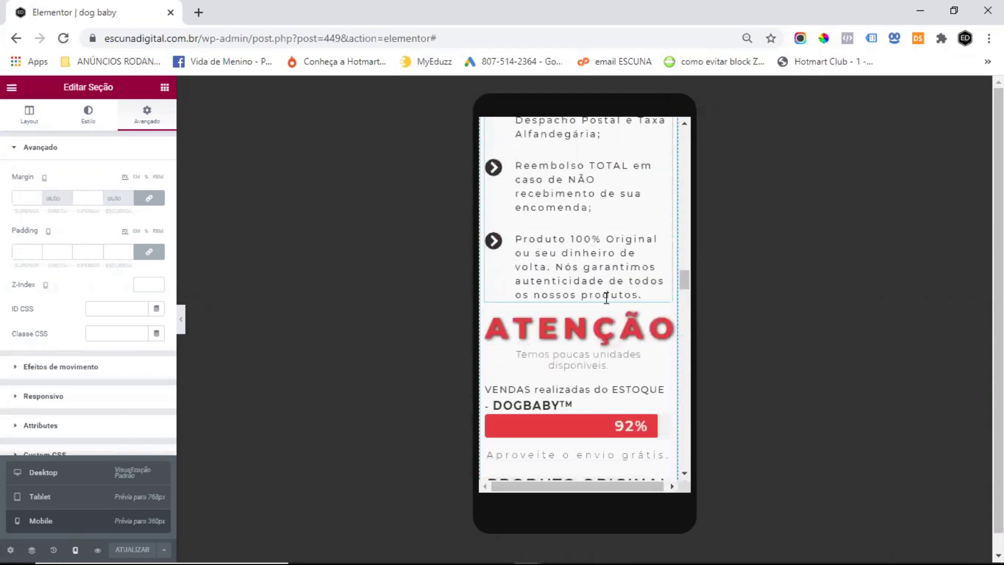
Step: Unlink the mobile margins of the "ATENÇÃO" heading and set its top margin to 30
click(662, 320)
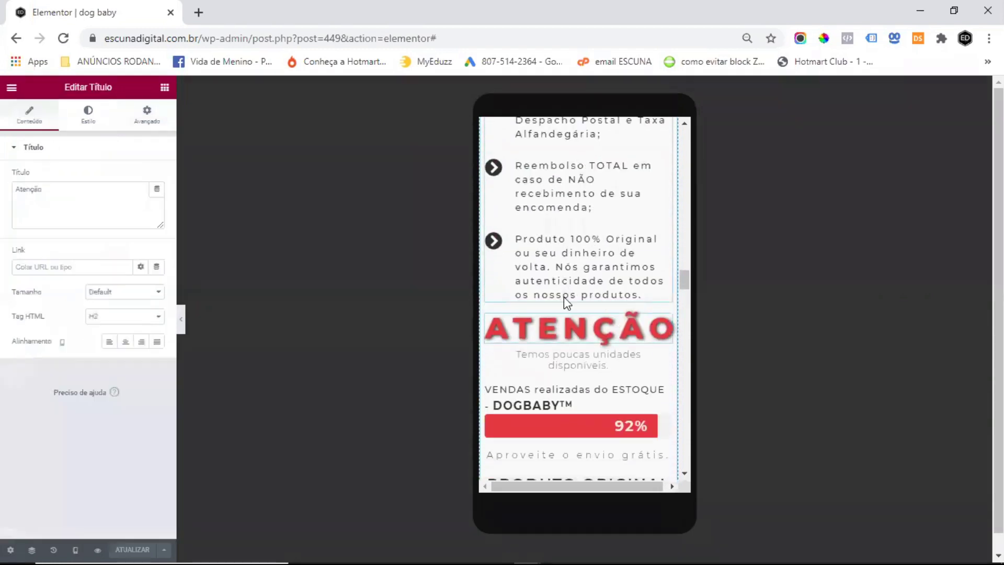
click(147, 119)
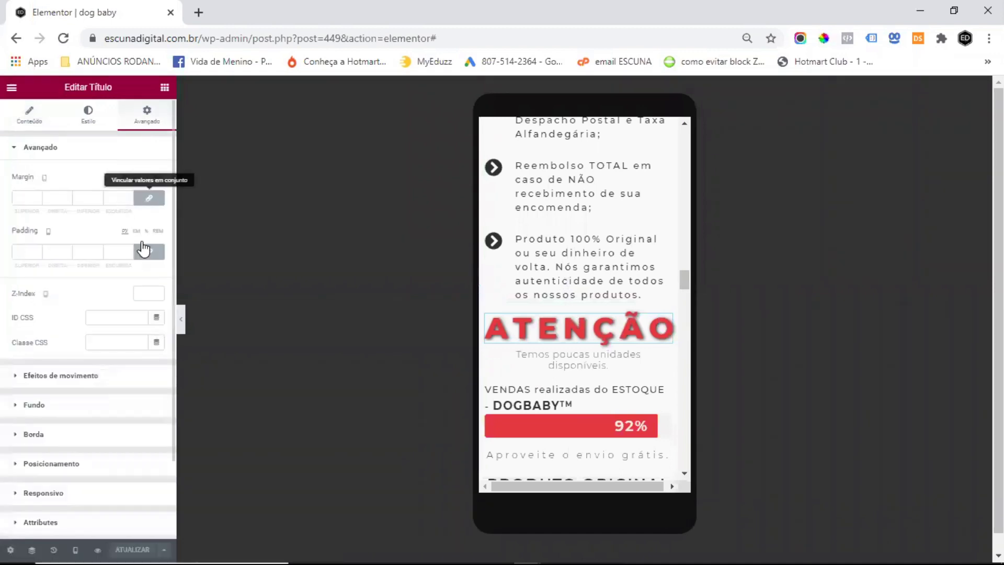
click(15, 196)
text(50)
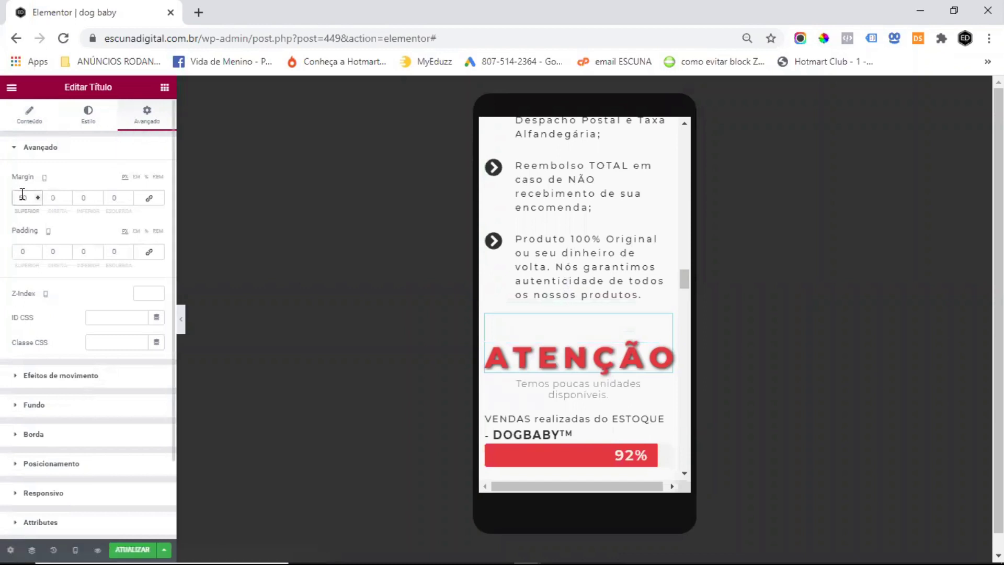
drag(27, 197, 4, 183)
text(30)
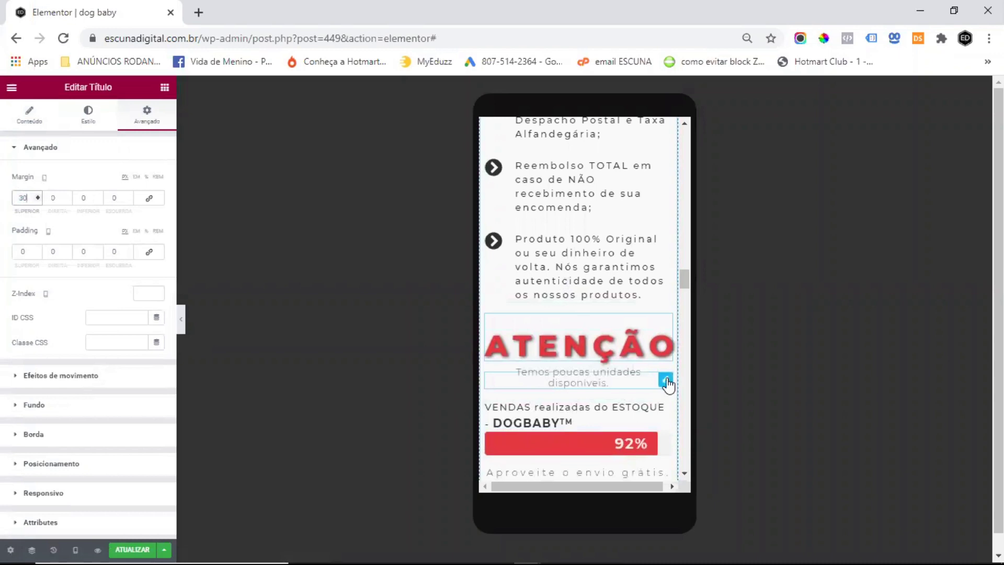
Step: Set the text colour of the "Temos poucas unidades disponíveis." heading to #313131
click(666, 382)
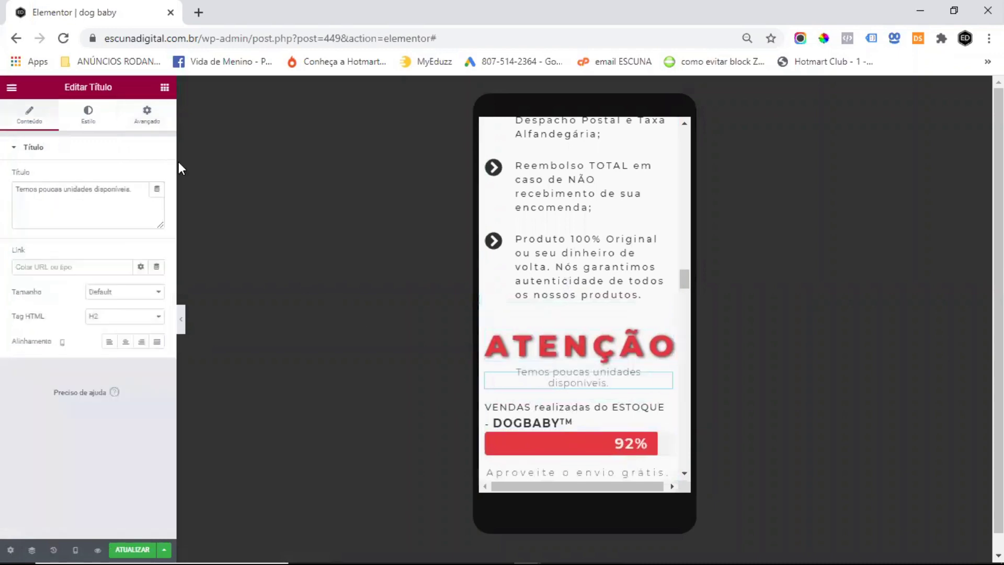
click(88, 116)
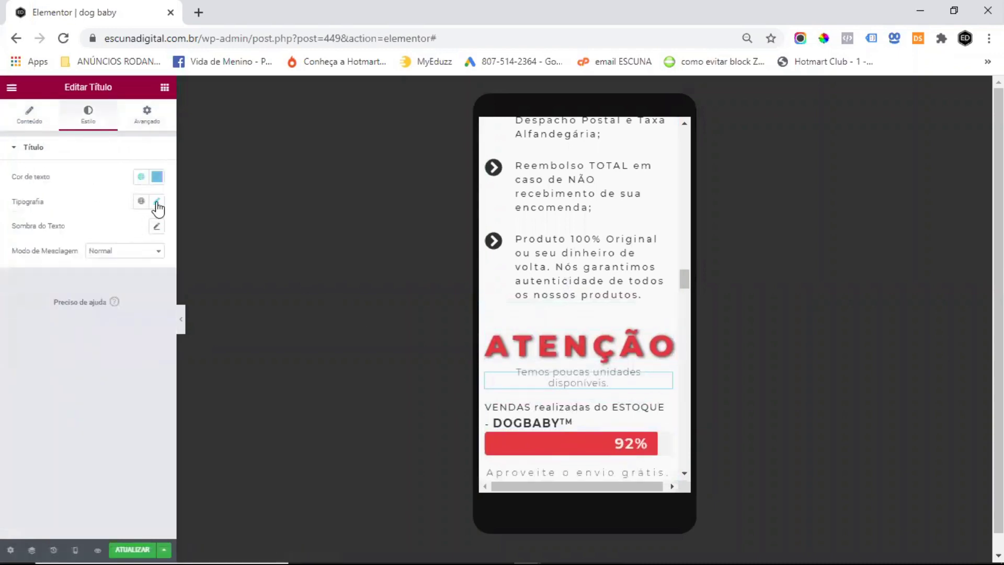
click(157, 178)
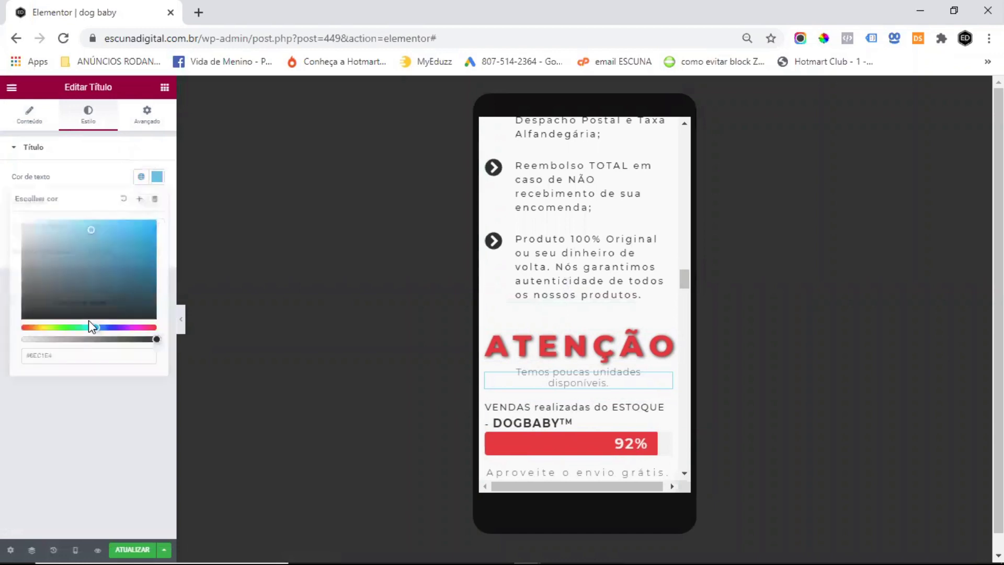
double_click(38, 355)
text(313131)
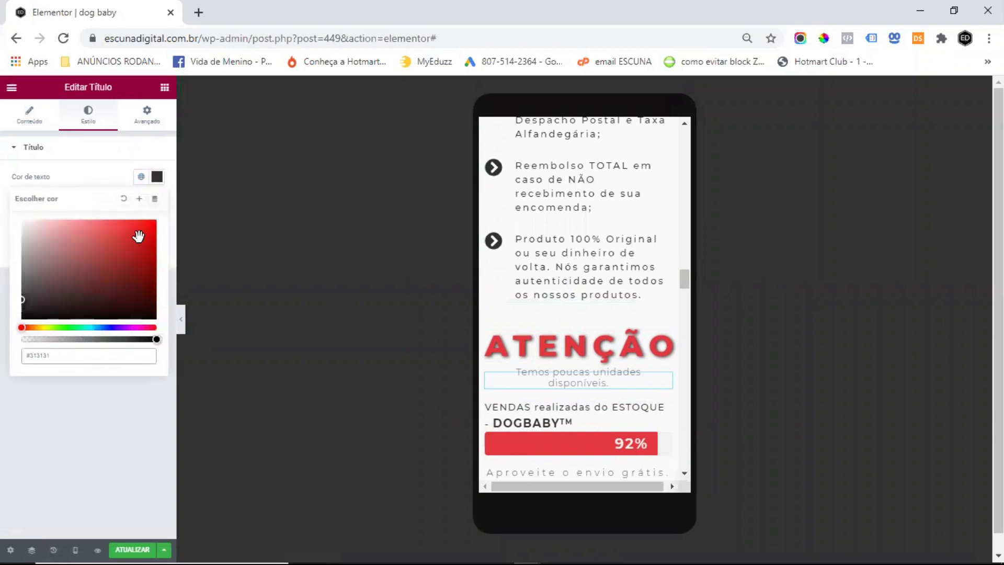
key(Escape)
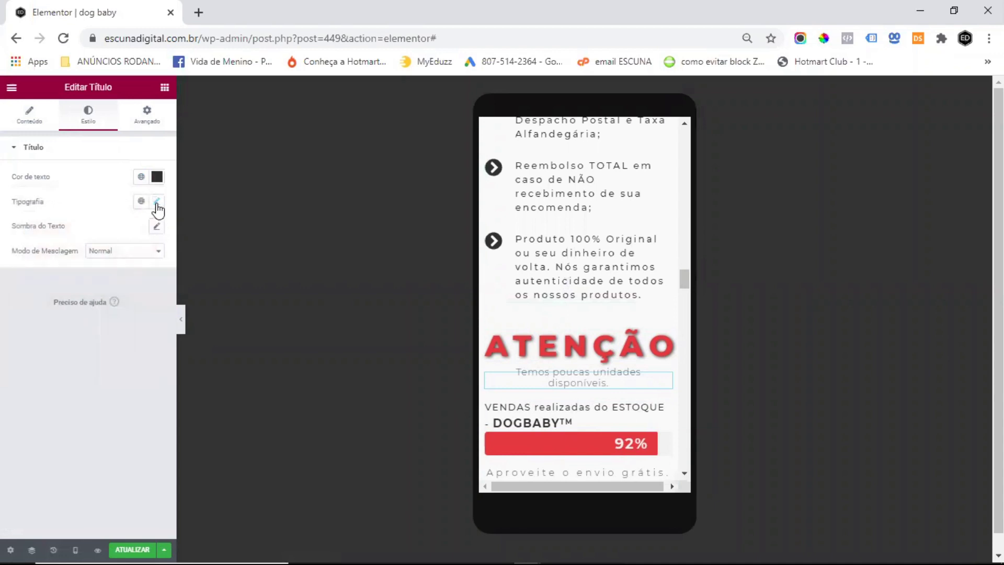
Step: Set the mobile letter spacing of the "Temos poucas unidades disponíveis." heading to 0
click(157, 202)
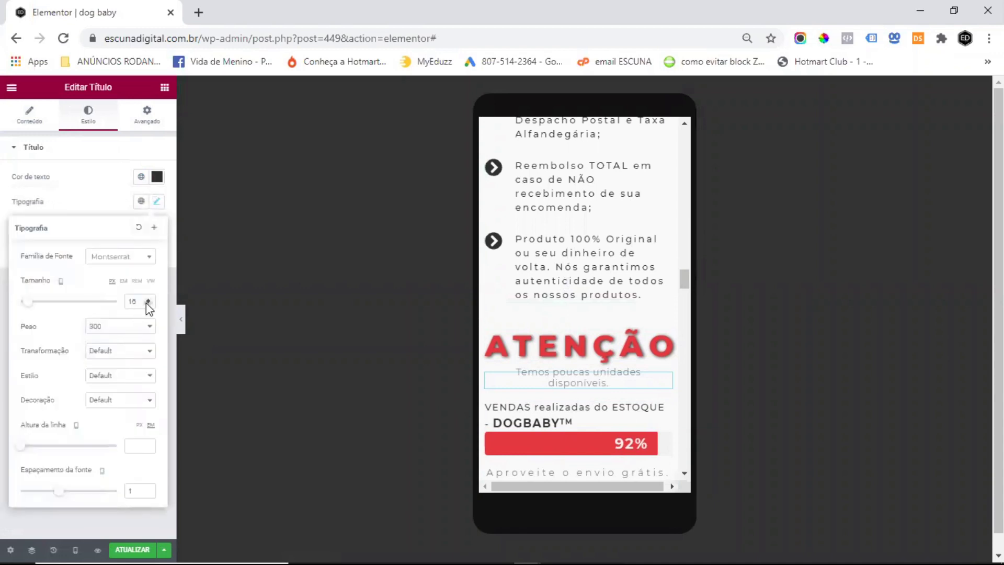
double_click(137, 490)
text(0)
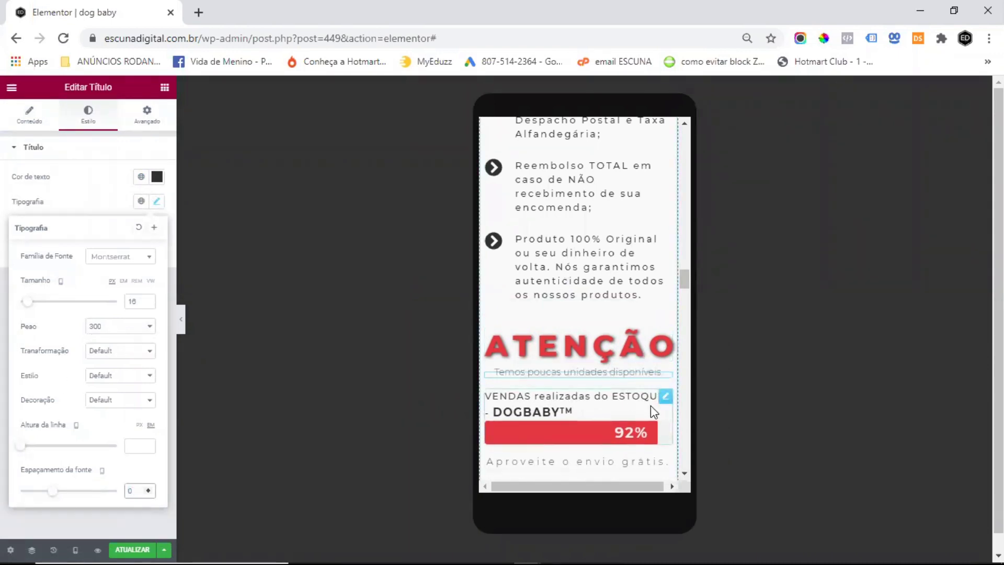
Step: Set the sales progress bar title's mobile font size to 12 px and its letter spacing to 1
click(667, 400)
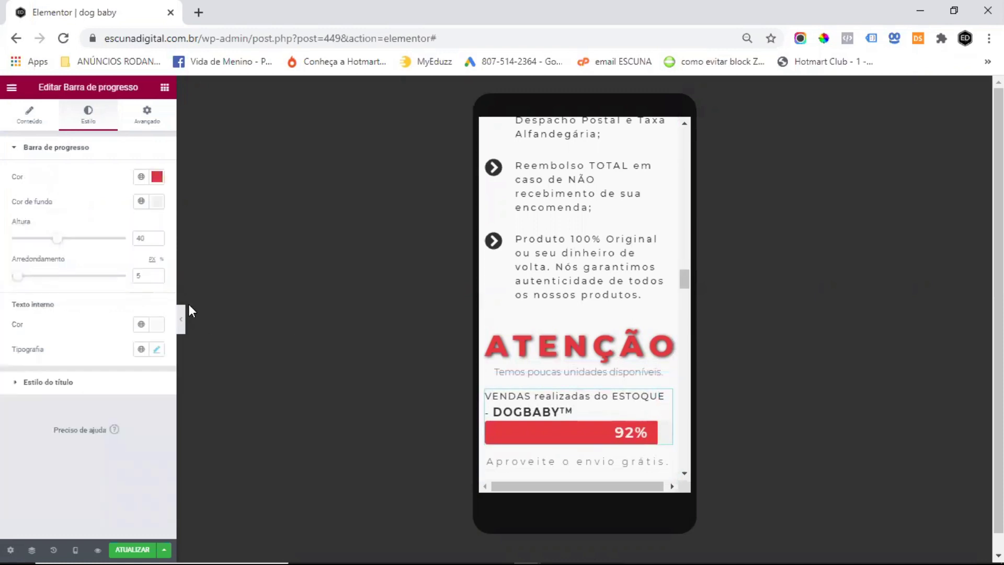
click(52, 382)
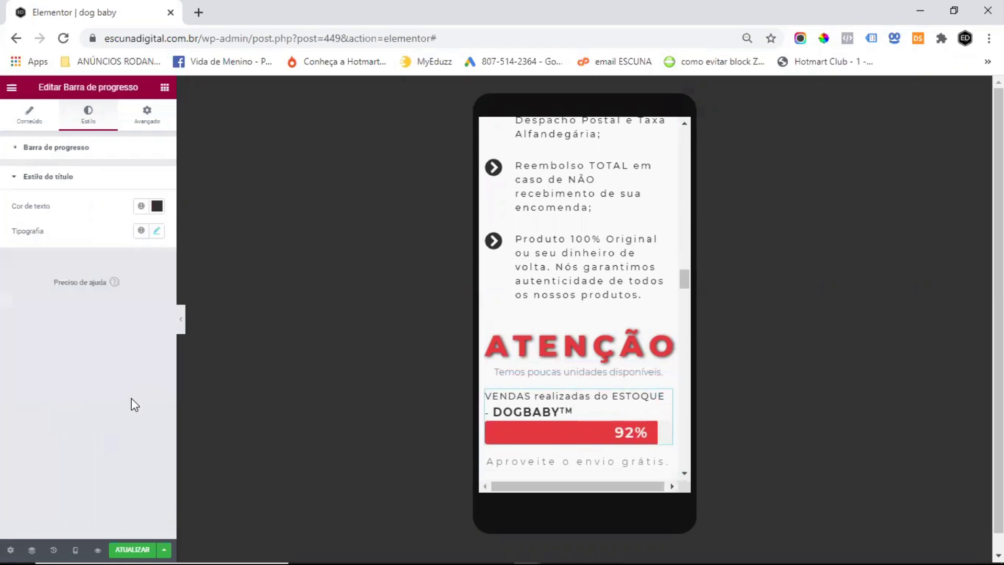
click(157, 232)
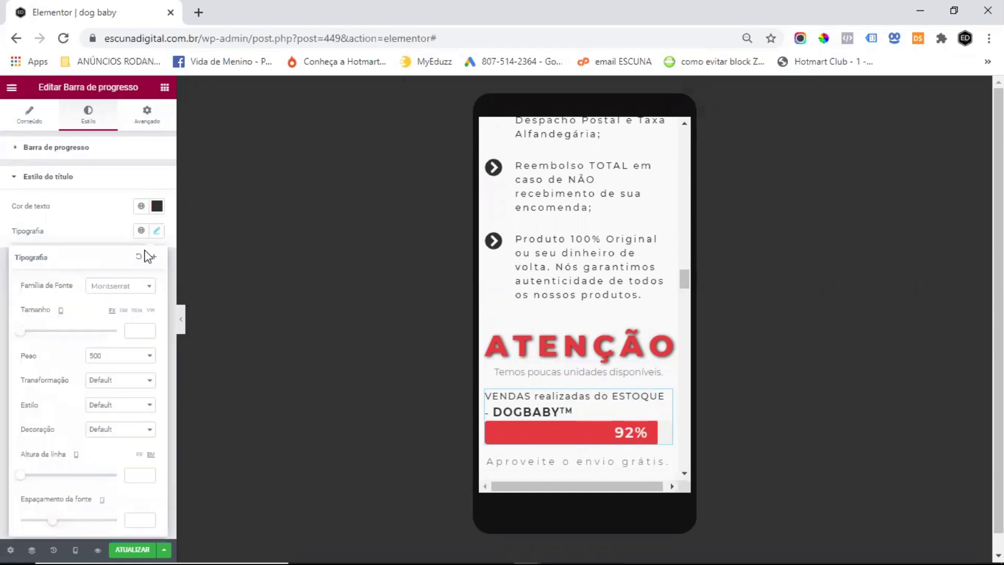
drag(20, 331, 23, 331)
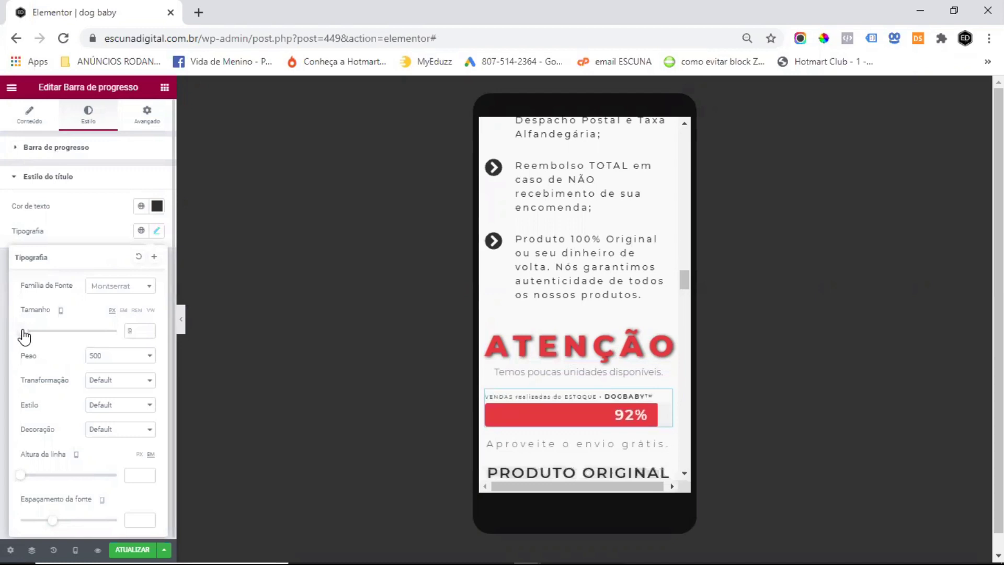
click(149, 328)
click(148, 329)
click(148, 328)
click(138, 516)
text(1)
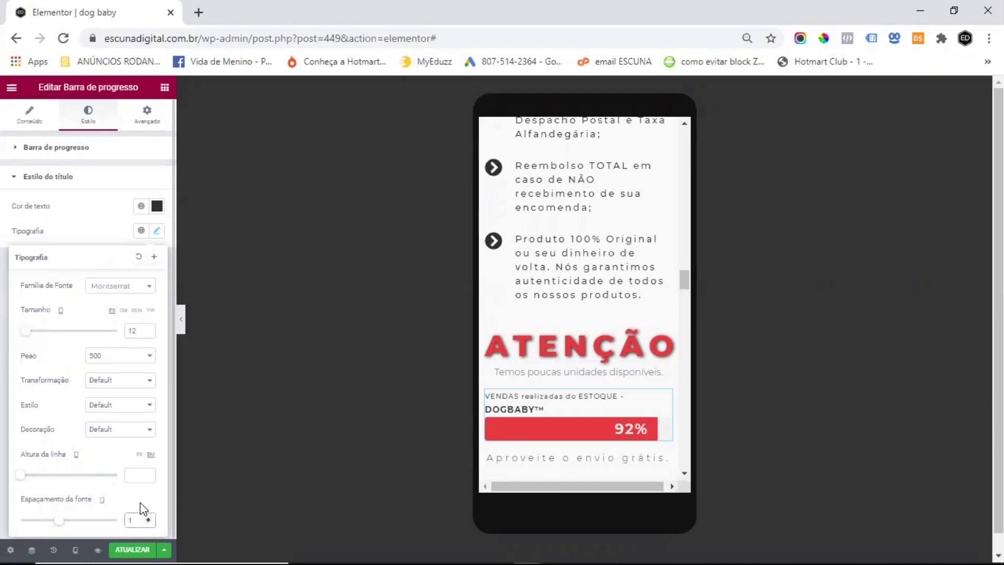
Step: Try a mobile font size of 10 px for the sales progress bar title
click(147, 329)
click(147, 330)
click(147, 334)
click(147, 333)
click(147, 333)
click(147, 333)
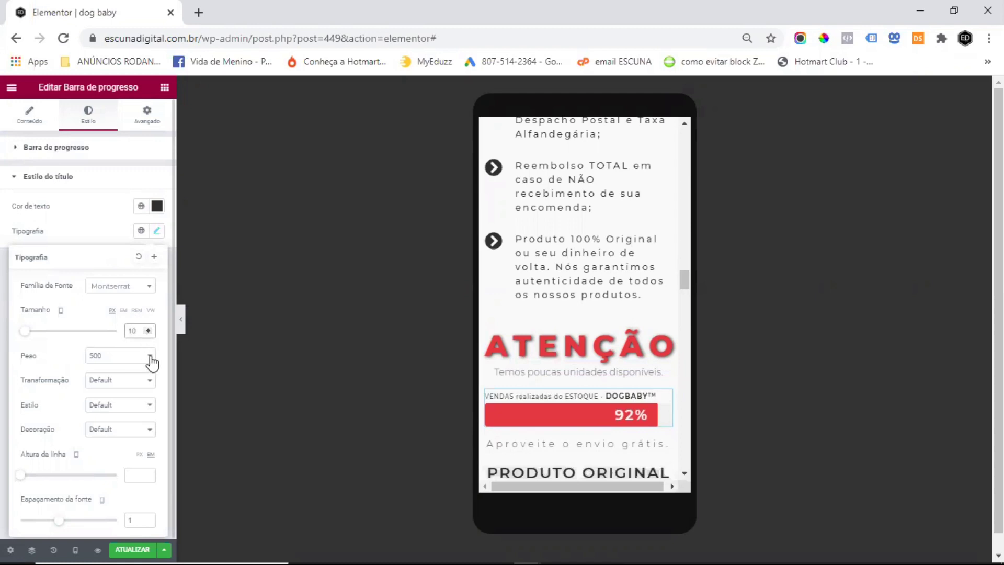
Step: Set the progress bar title's mobile letter spacing to 0 and its font size to 12 px
click(150, 357)
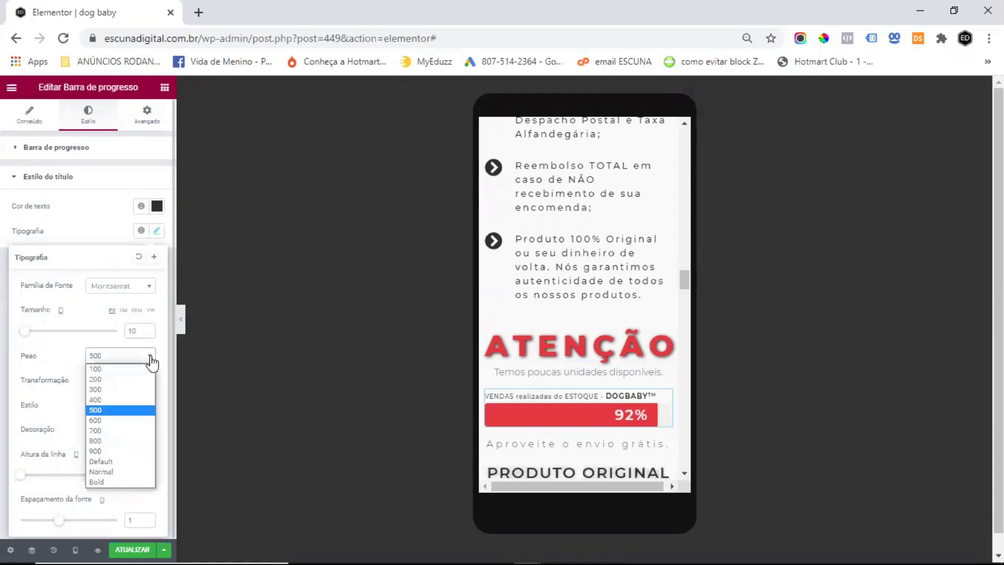
click(58, 355)
click(135, 518)
text(0)
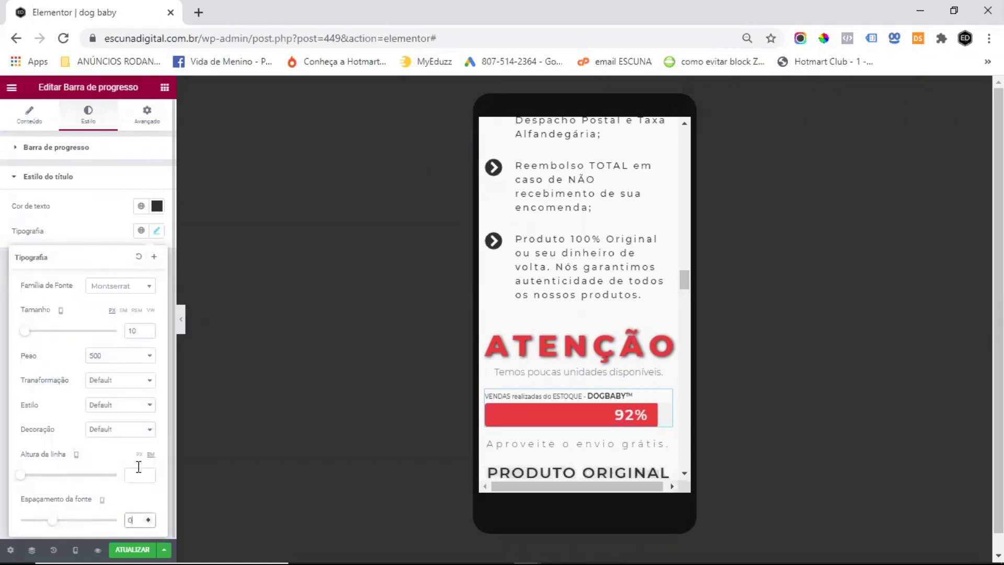
drag(140, 330, 120, 328)
text(12)
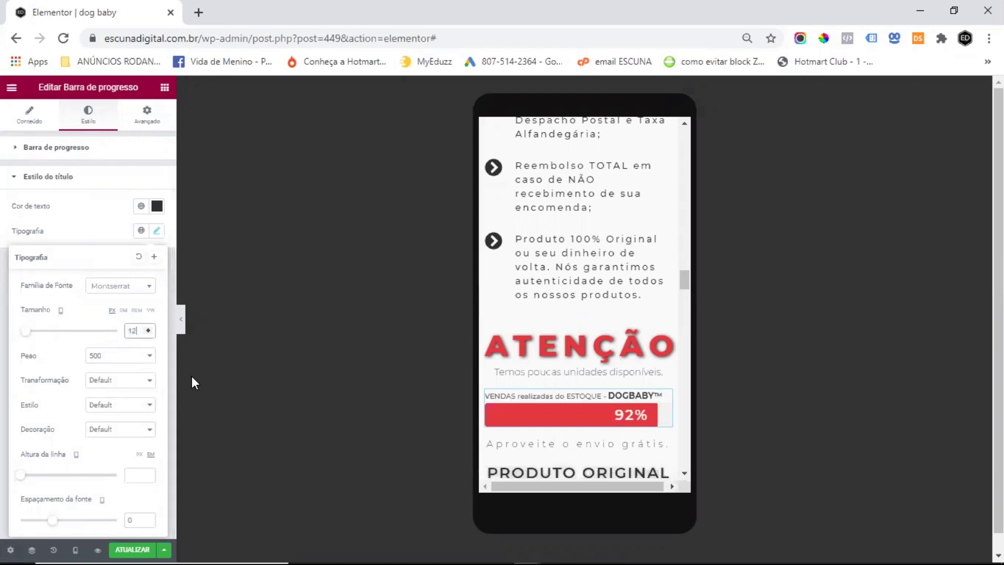
click(106, 239)
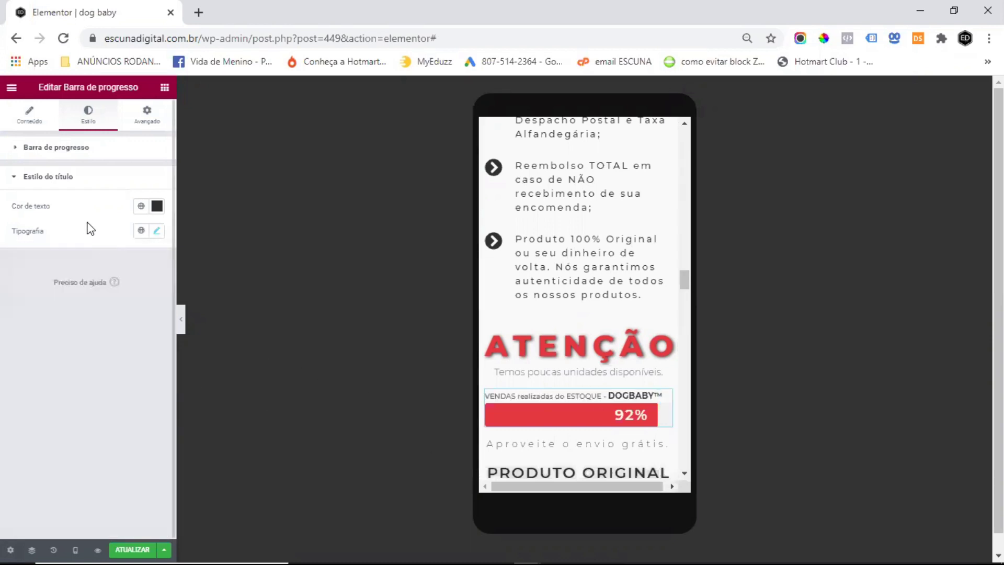
Step: Set the mobile font size of the progress bar's inner percentage text to 16 px
click(71, 152)
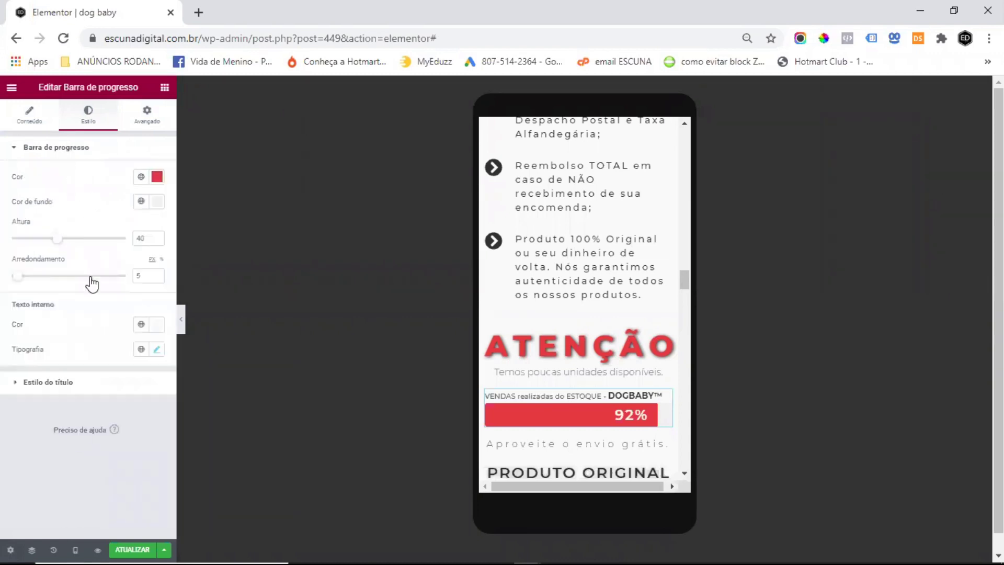
click(158, 350)
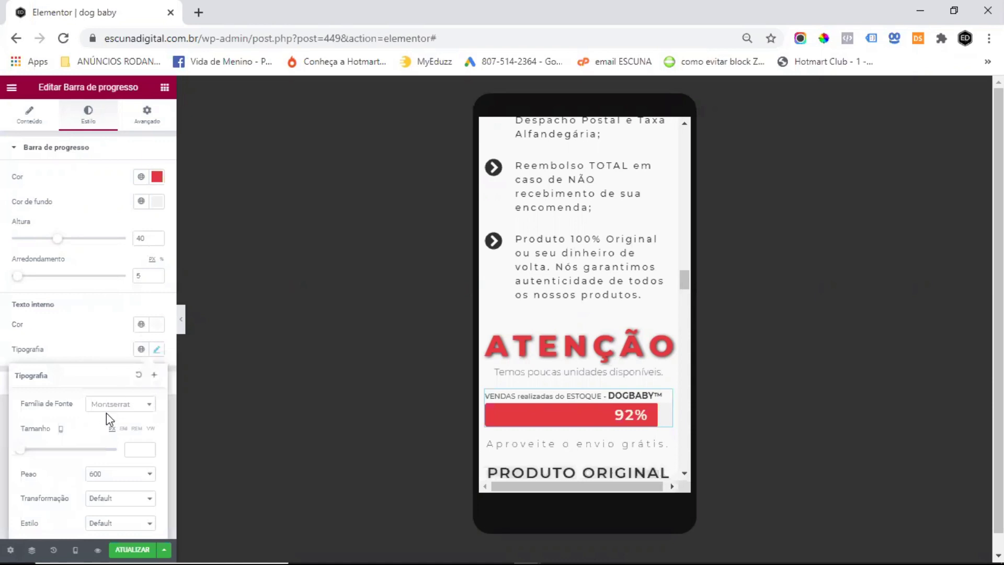
drag(20, 449, 27, 449)
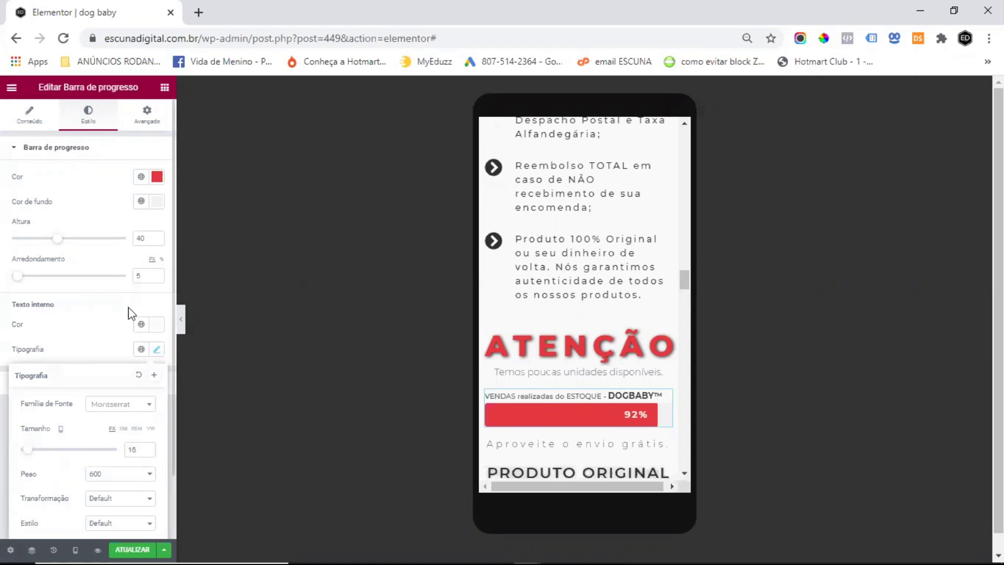
click(96, 321)
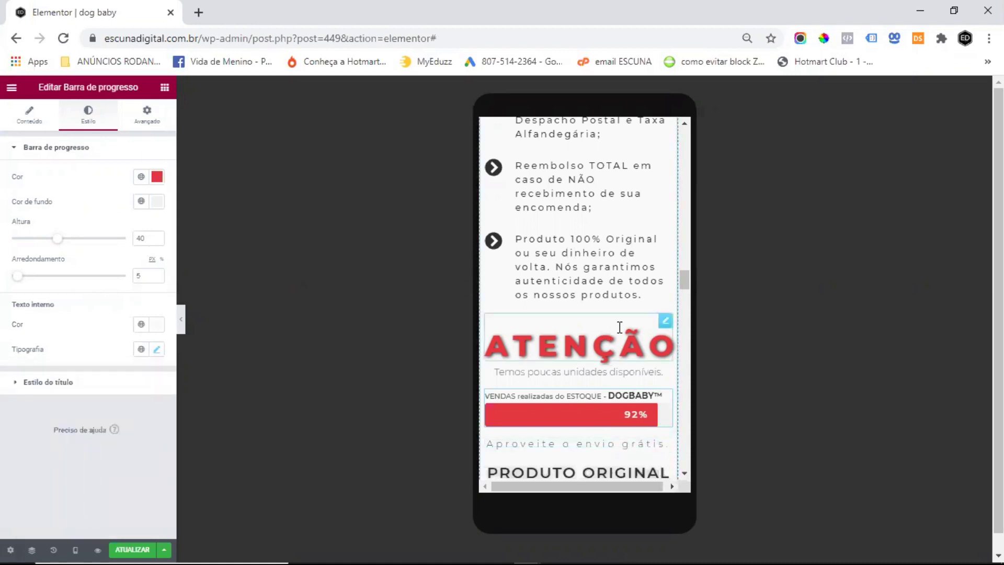
Step: Set the mobile font size of the paragraph under the PRODUTO ORIGINAL heading to 14 px and its letter spacing to 1.5
scroll(618, 330, down, 3)
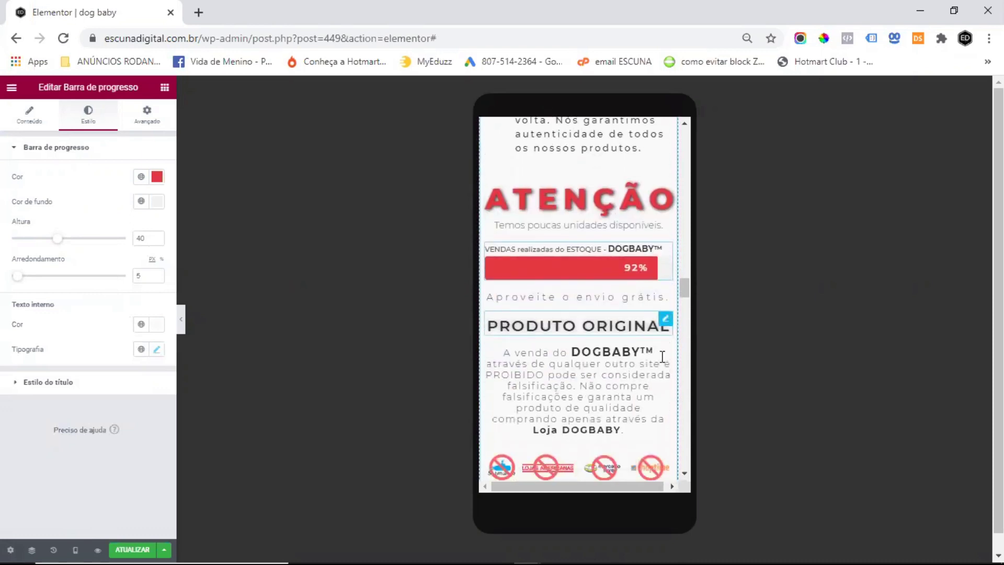
click(667, 321)
click(666, 354)
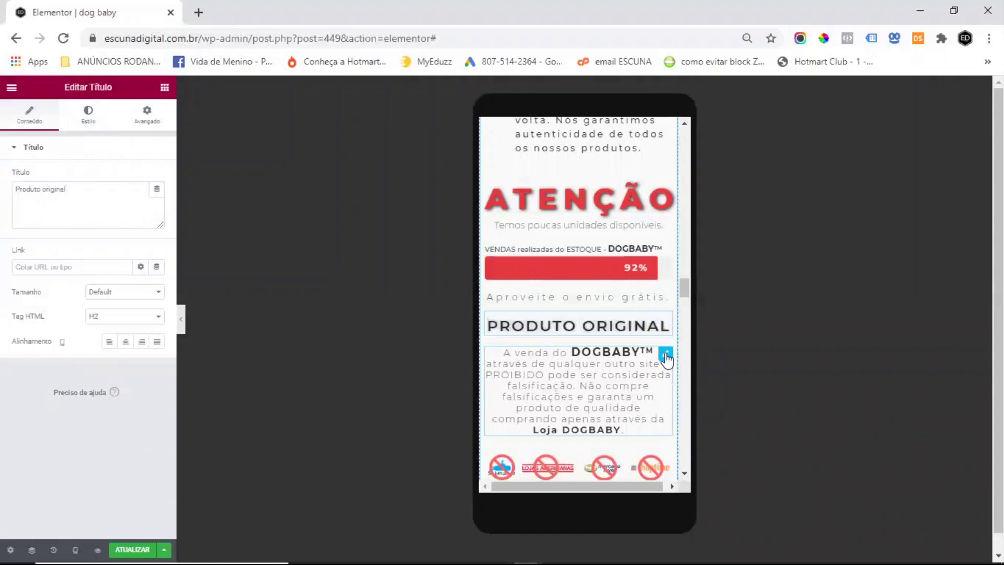
click(94, 113)
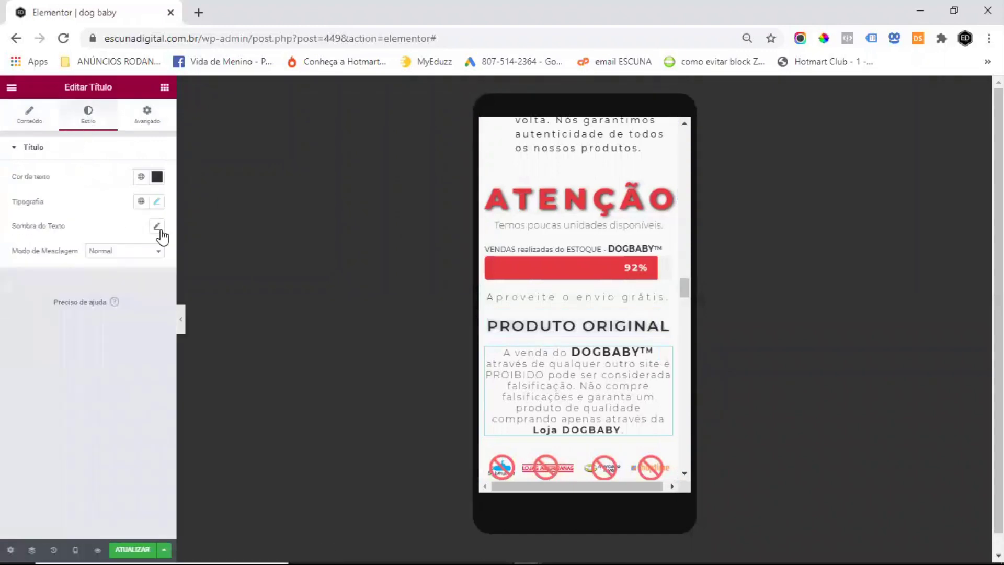
click(156, 202)
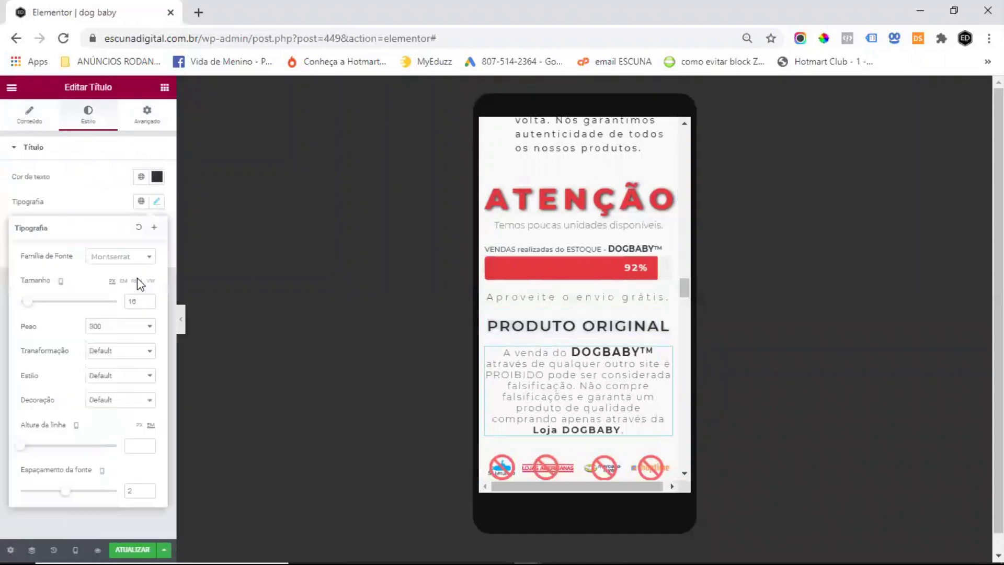
click(148, 304)
click(148, 304)
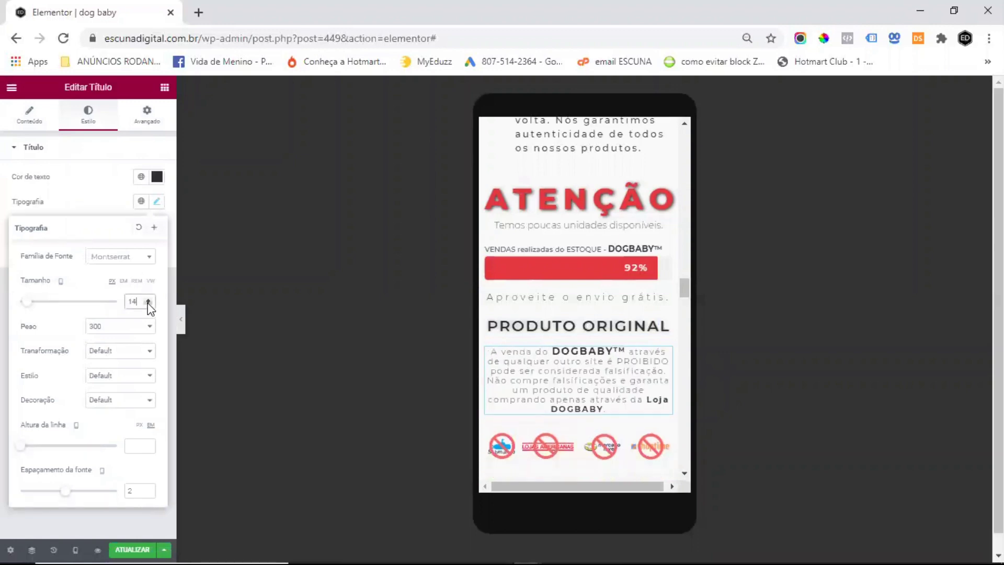
double_click(131, 490)
text(1.5)
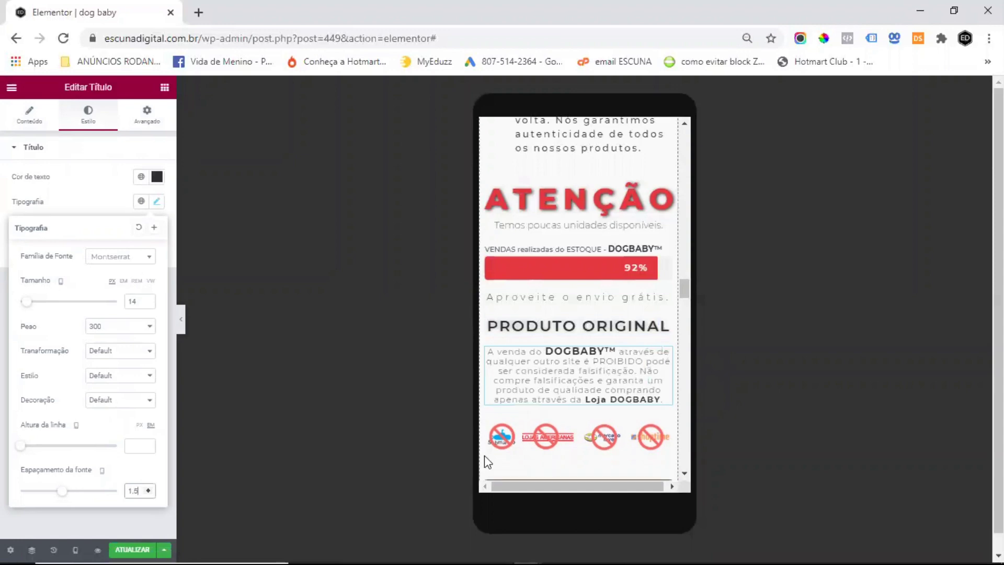
Step: Open the typography settings of the SIM EU QUERO O ORIGINAL button in the mobile layout
scroll(596, 342, down, 3)
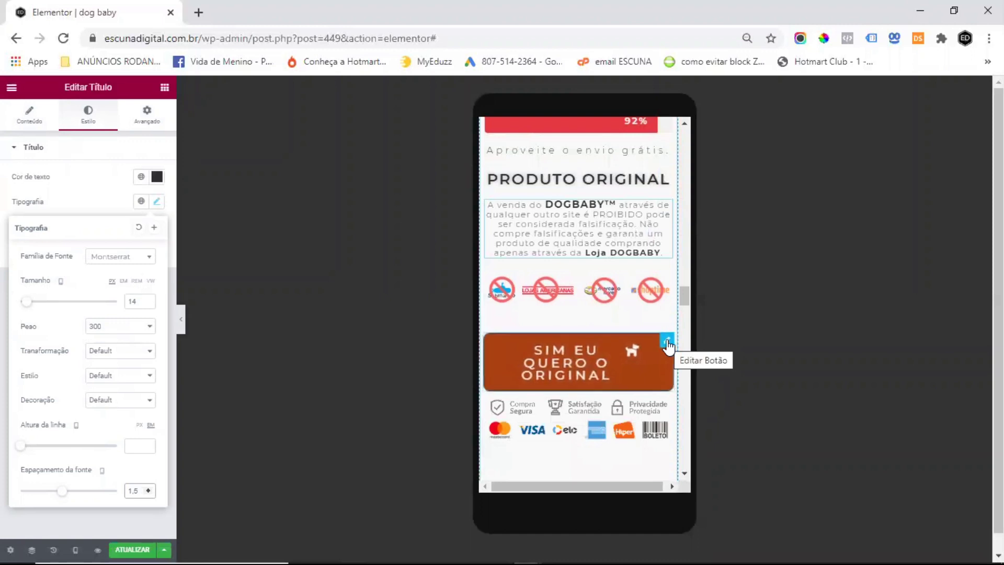
click(669, 342)
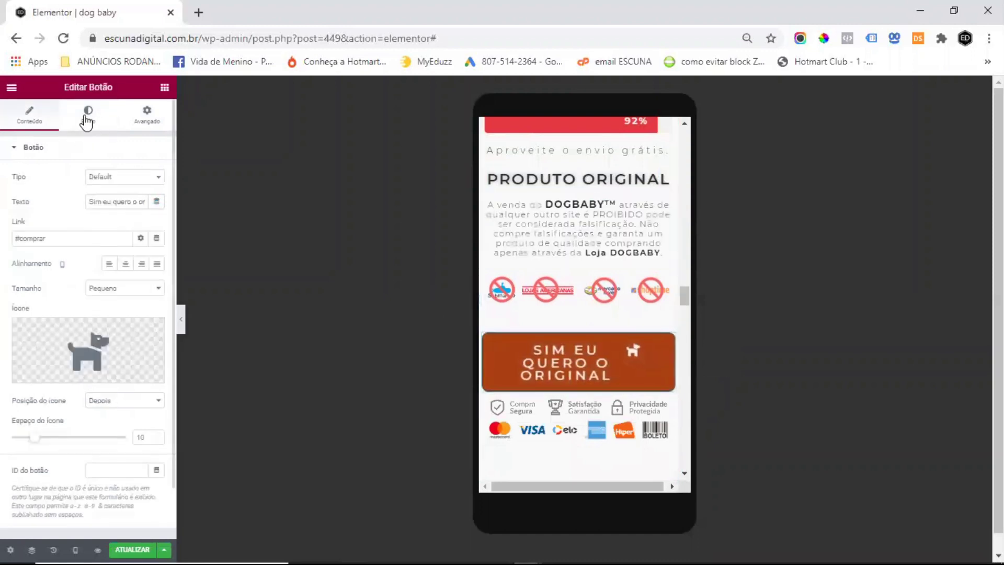
click(87, 119)
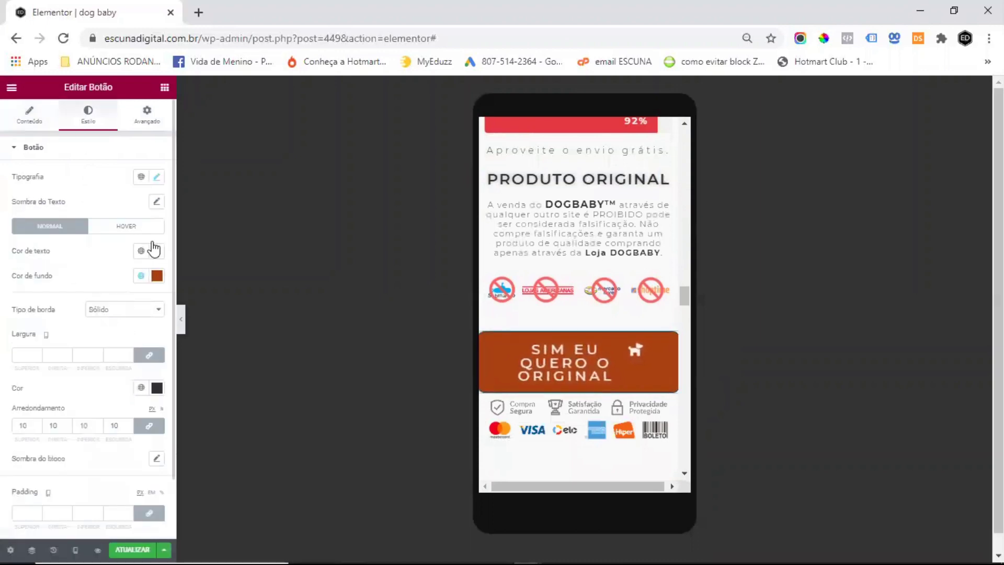
click(156, 177)
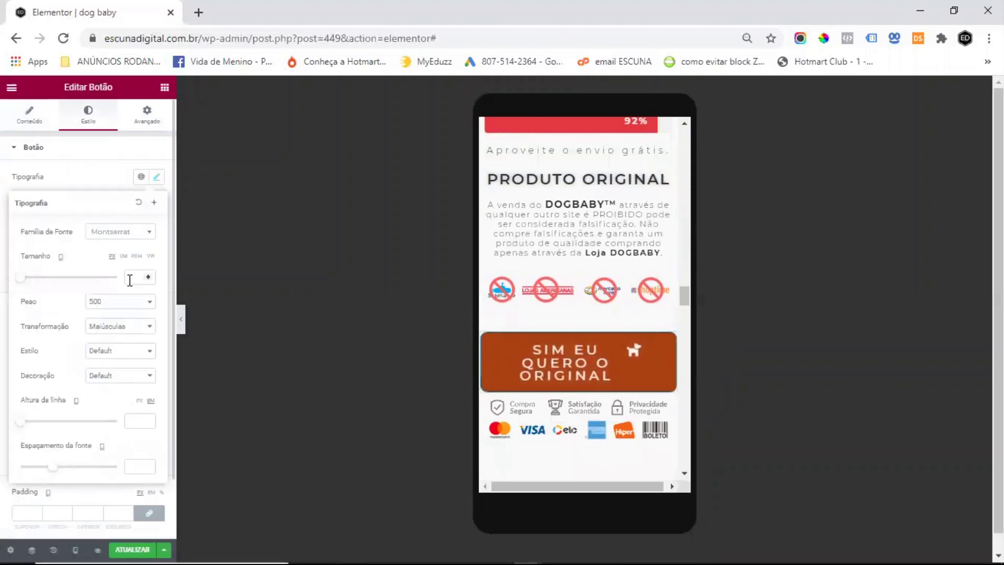
mouse_move(20, 278)
mouse_down()
mouse_move(30, 279)
mouse_move(7, 285)
mouse_move(61, 282)
mouse_move(26, 278)
mouse_up()
double_click(138, 277)
key(BackSpace)
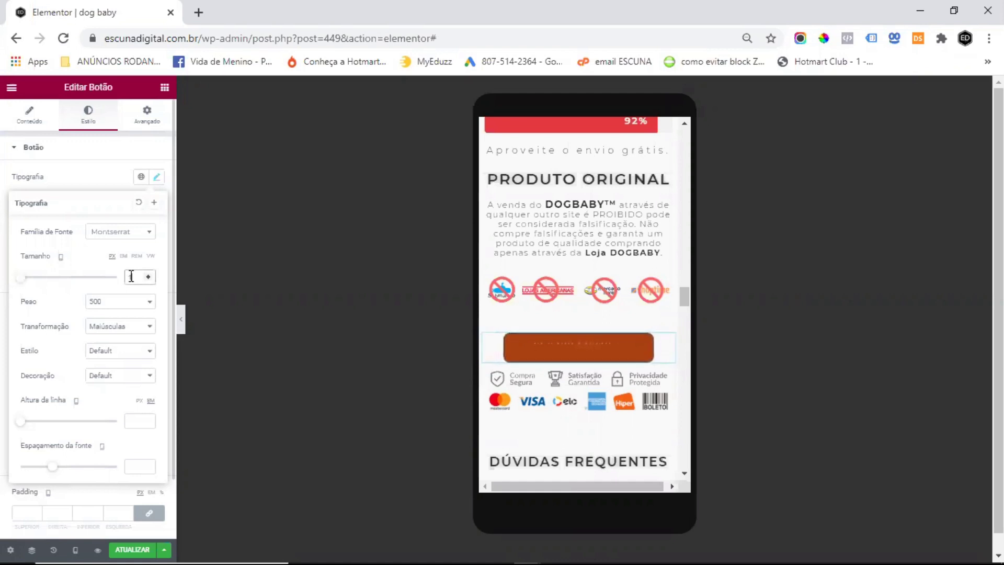
click(115, 150)
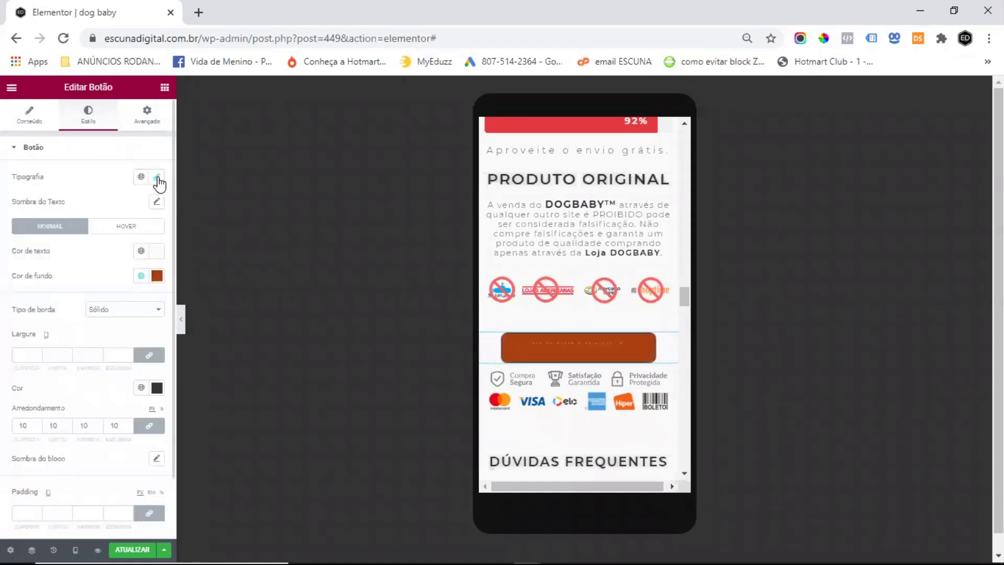
Step: Try a mobile font size of 14 px and a letter spacing of 5 for the SIM EU QUERO O ORIGINAL button
click(159, 179)
click(149, 275)
click(149, 274)
click(148, 274)
click(149, 275)
click(148, 275)
click(149, 274)
click(149, 274)
click(148, 274)
click(148, 274)
click(148, 275)
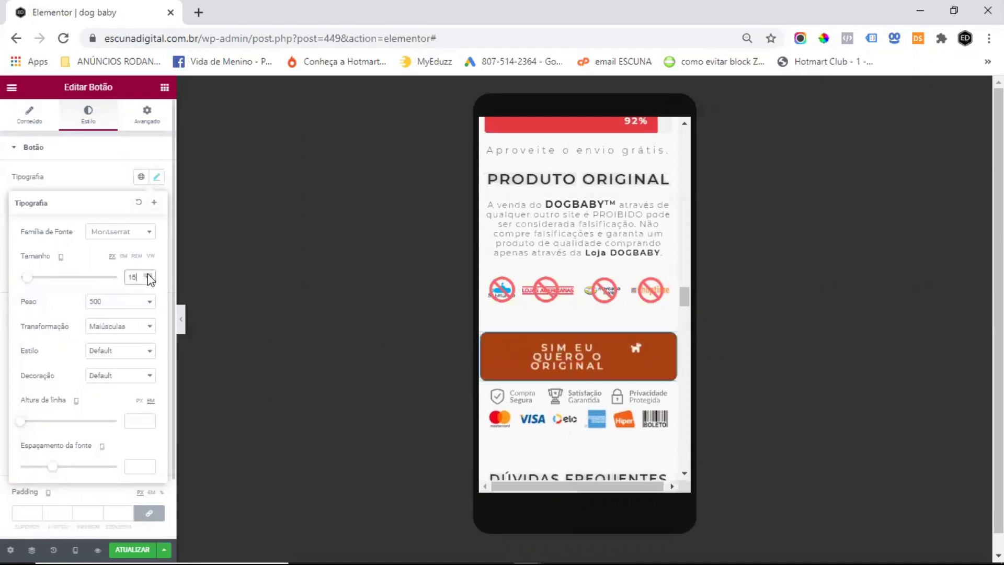
click(149, 279)
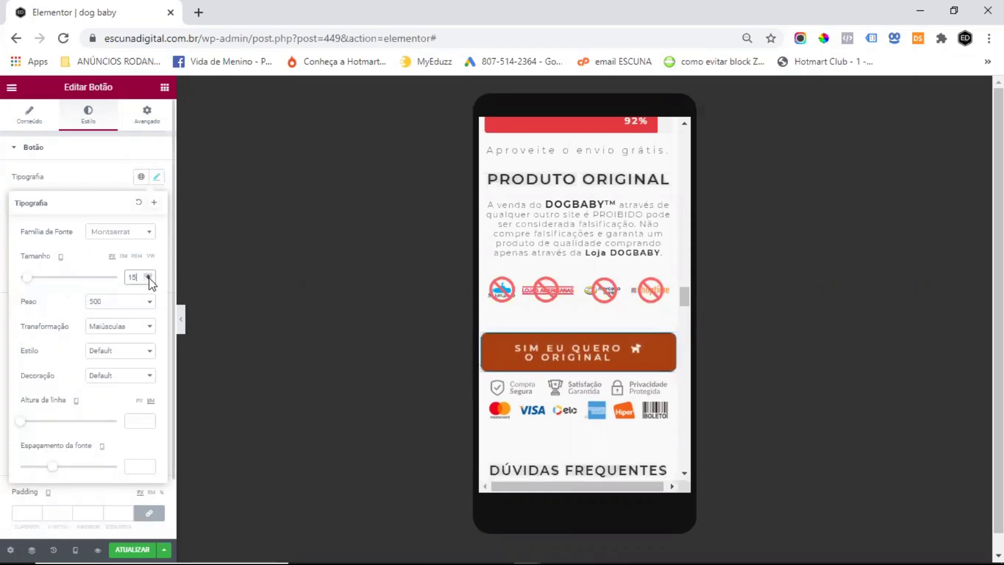
click(149, 279)
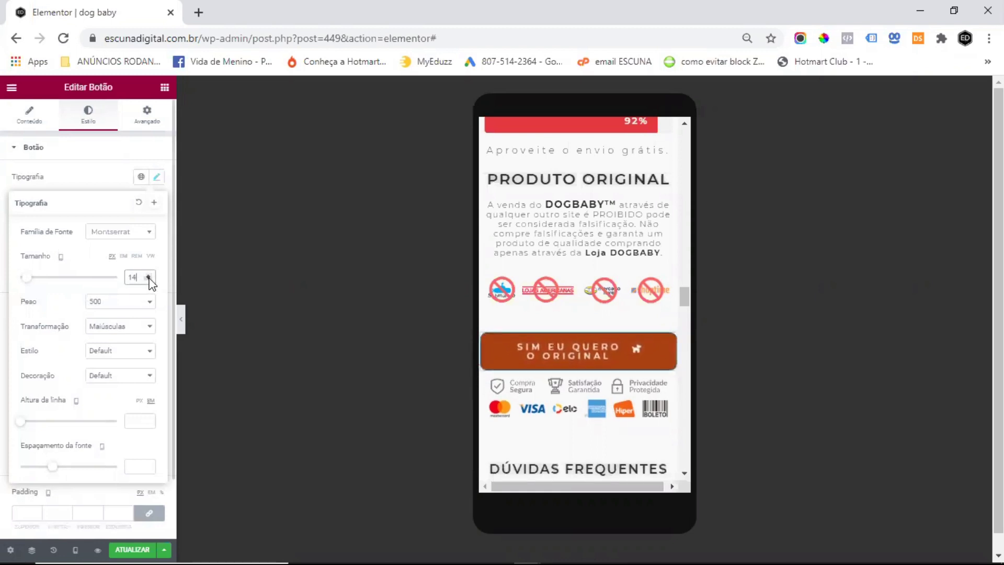
click(133, 465)
text(5)
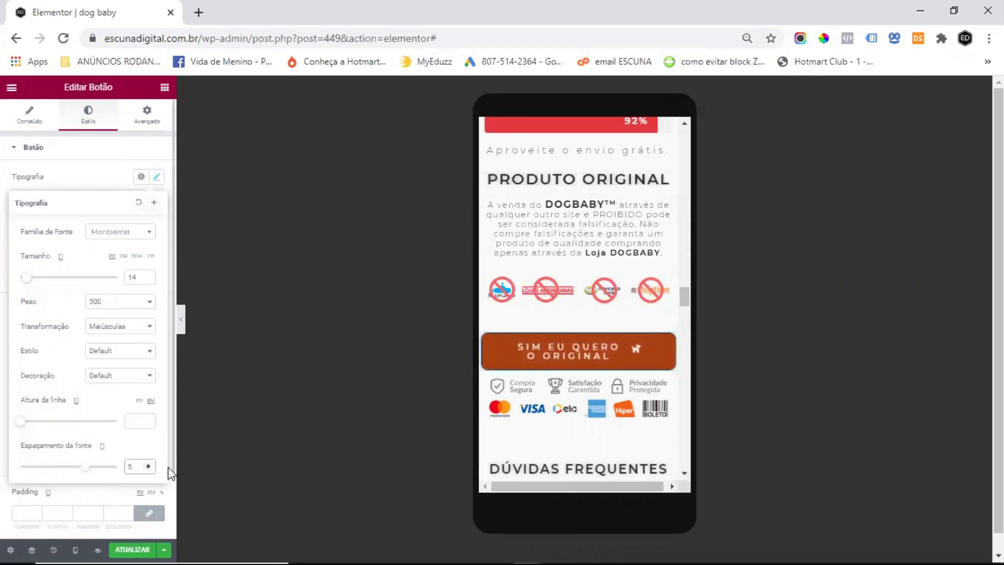
Step: Set the SIM EU QUERO O ORIGINAL button's mobile letter spacing to 2 and its font size to 18 px
click(149, 275)
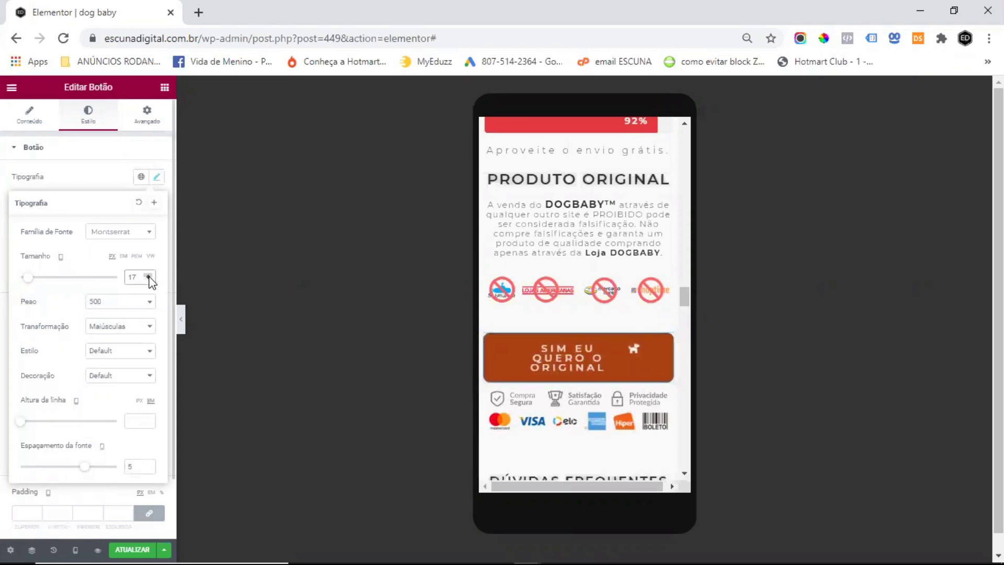
click(149, 280)
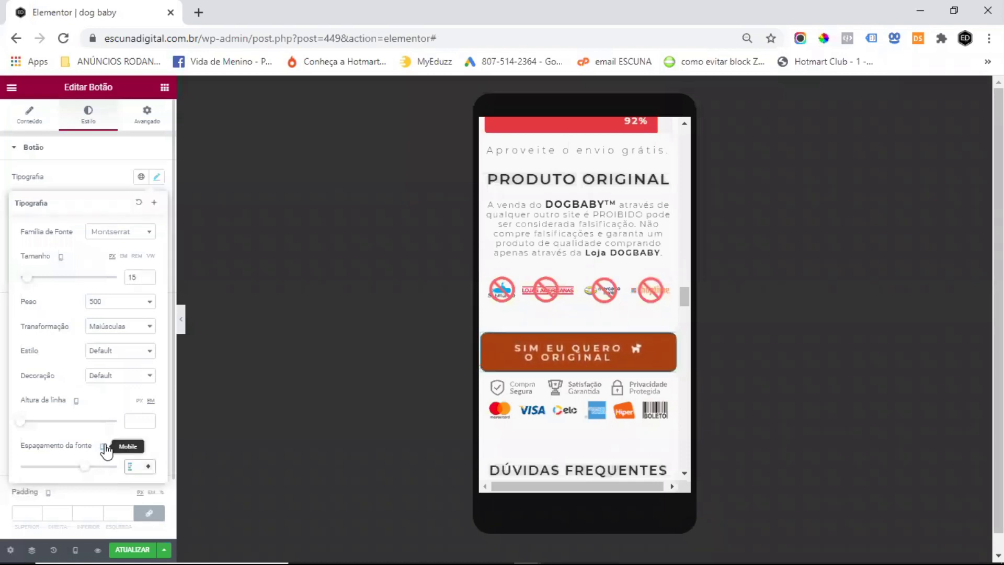
text(2)
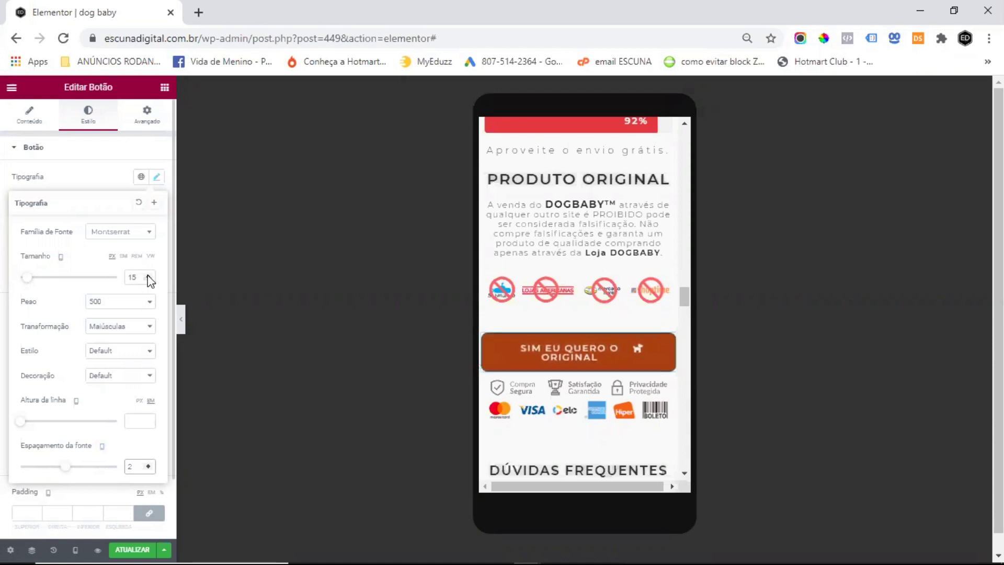
click(149, 275)
click(148, 275)
click(149, 275)
Step: Set the SIM EU QUERO O ORIGINAL button's mobile line height to 1.3 em
click(141, 421)
text(1,)
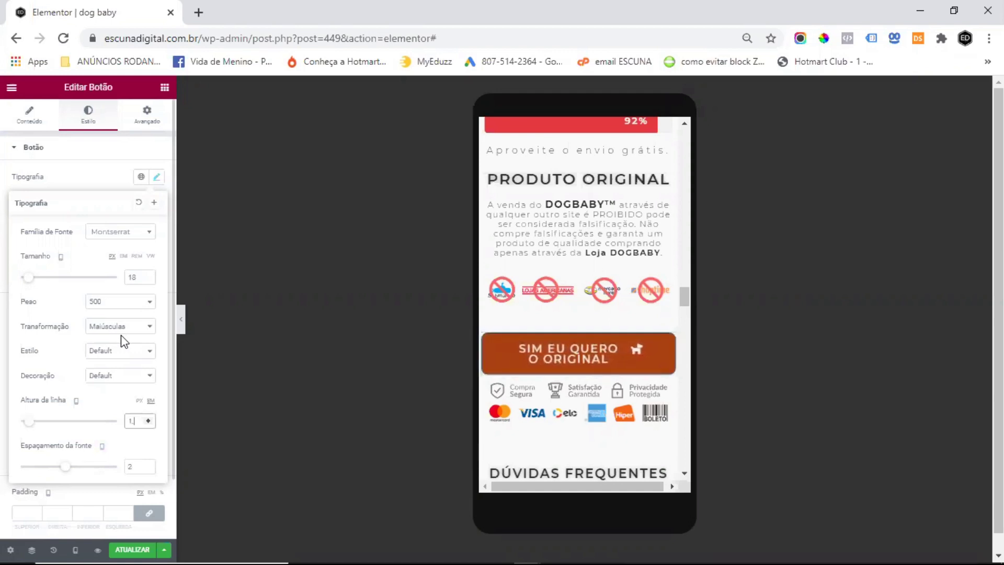
text(3)
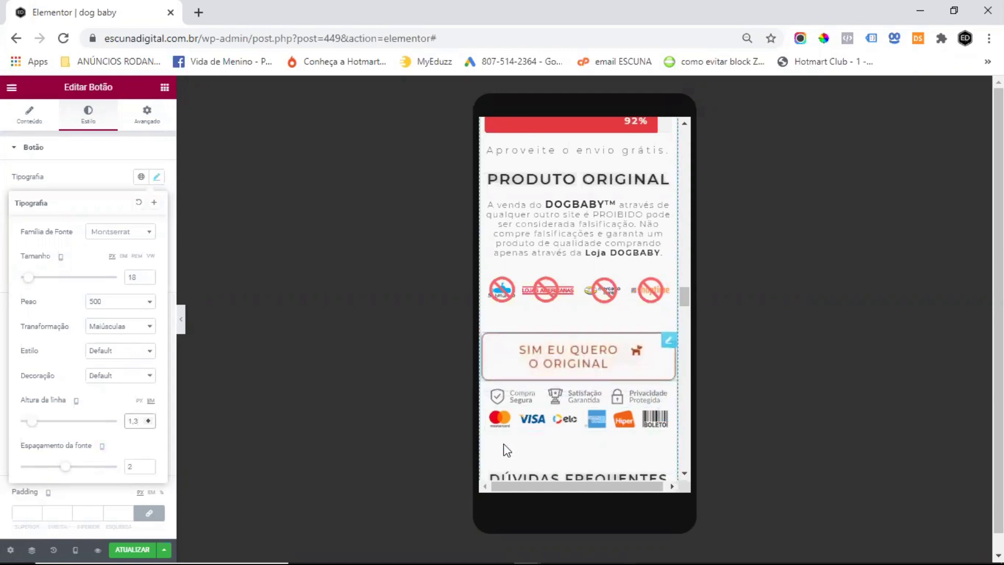
Step: Collapse the first question of the DÚVIDAS FREQUENTES accordion and examine how the list looks on mobile
scroll(595, 268, down, 4)
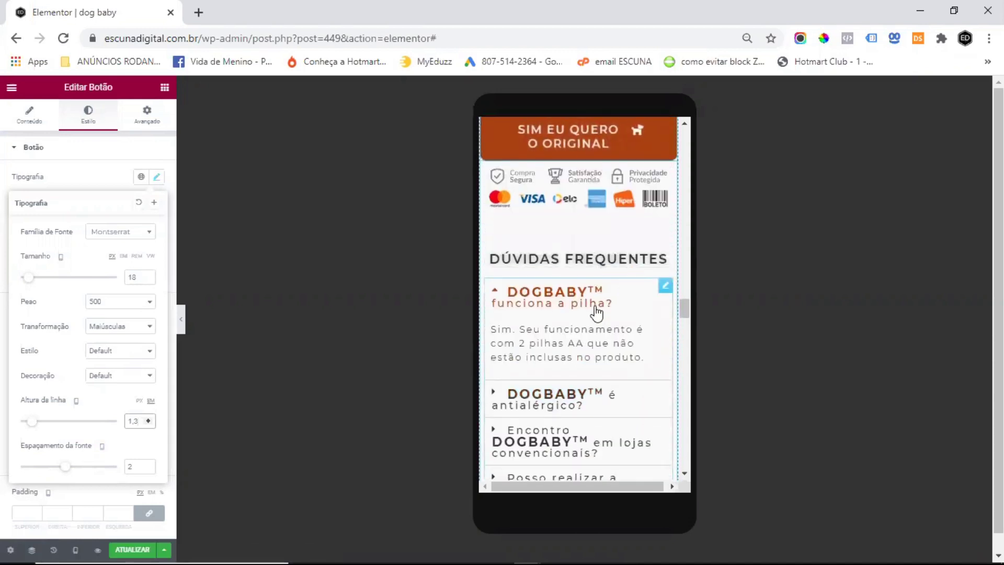
click(525, 298)
scroll(605, 309, down, 2)
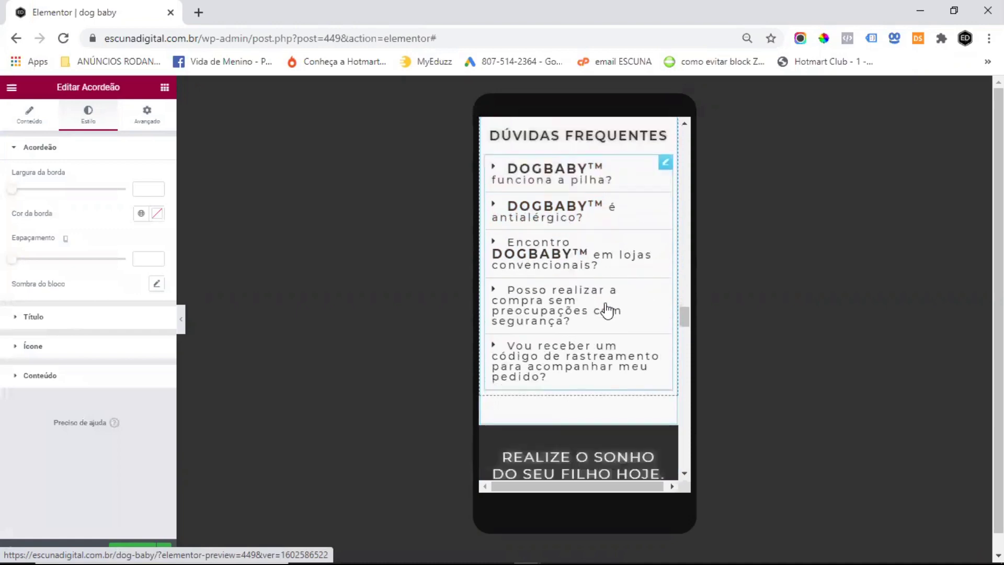
scroll(607, 304, up, 3)
scroll(614, 283, down, 1)
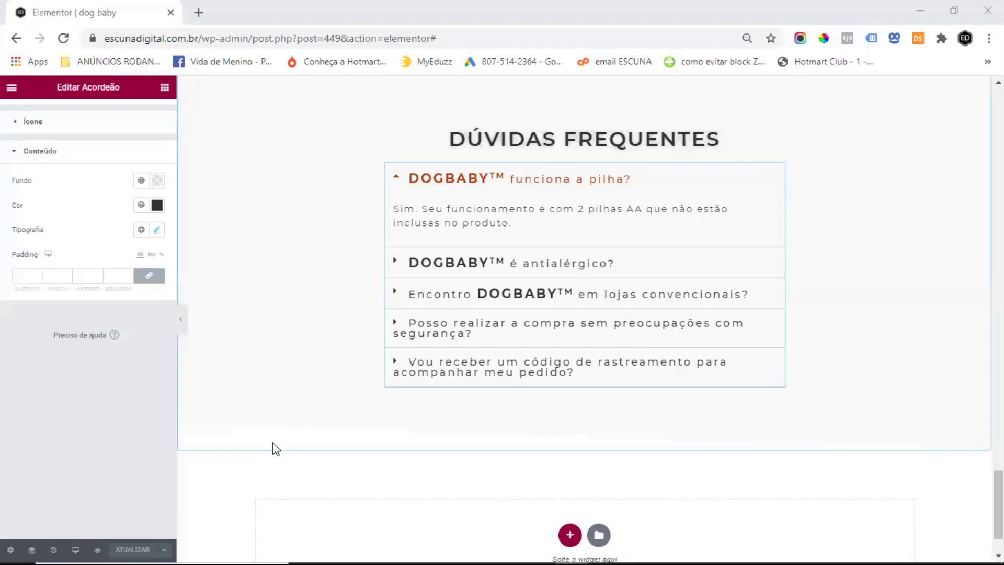
Step: Add a single-column section below the frequently asked questions and set its boxed content width to 700
click(570, 538)
click(425, 430)
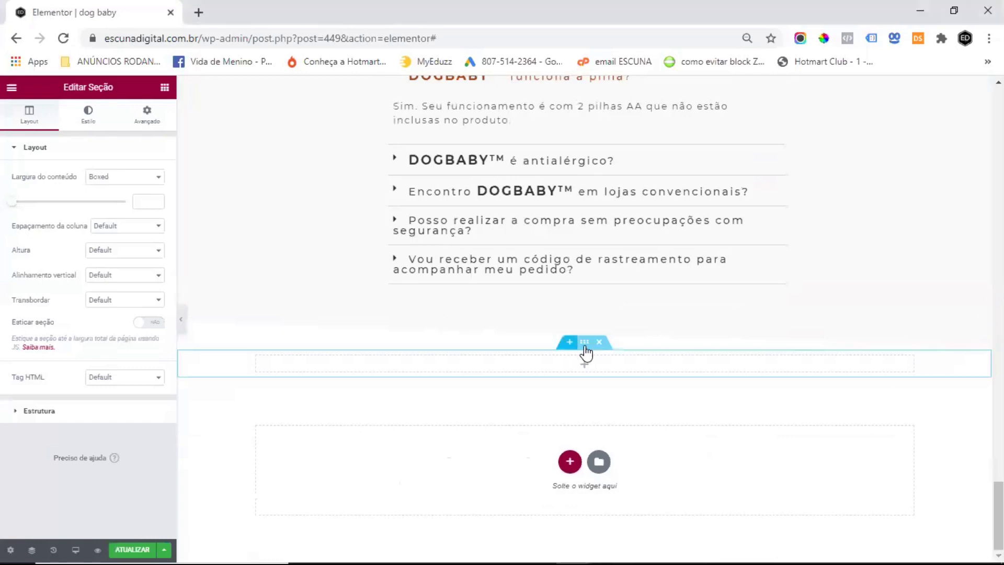
click(139, 200)
text(700)
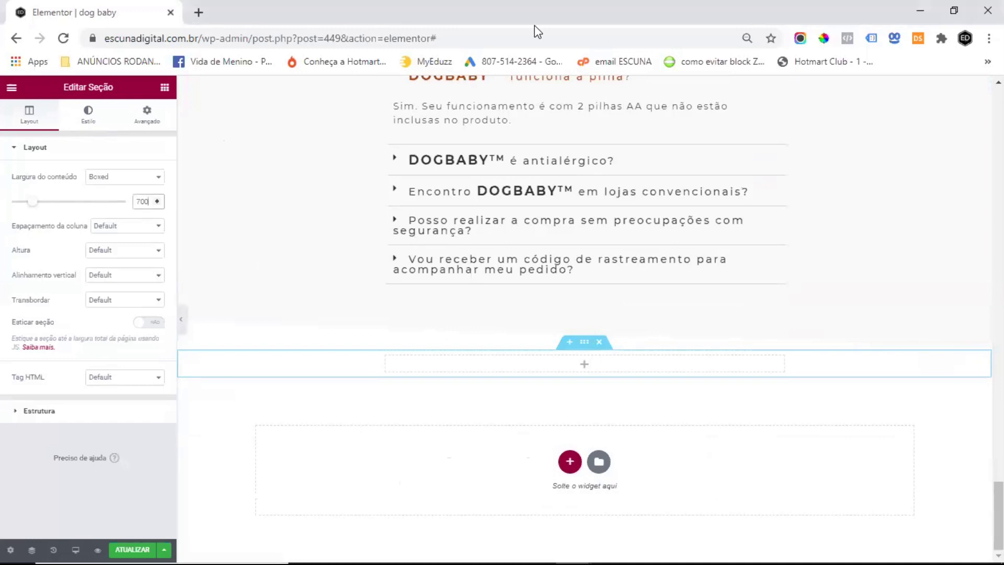
Step: Give the new section a classic background with the colour #313131
click(88, 114)
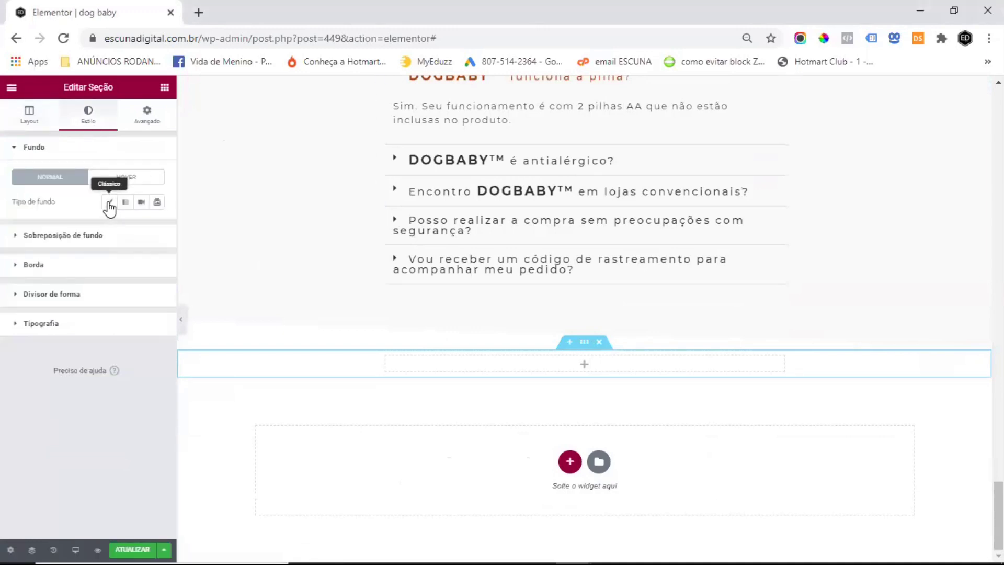
click(109, 202)
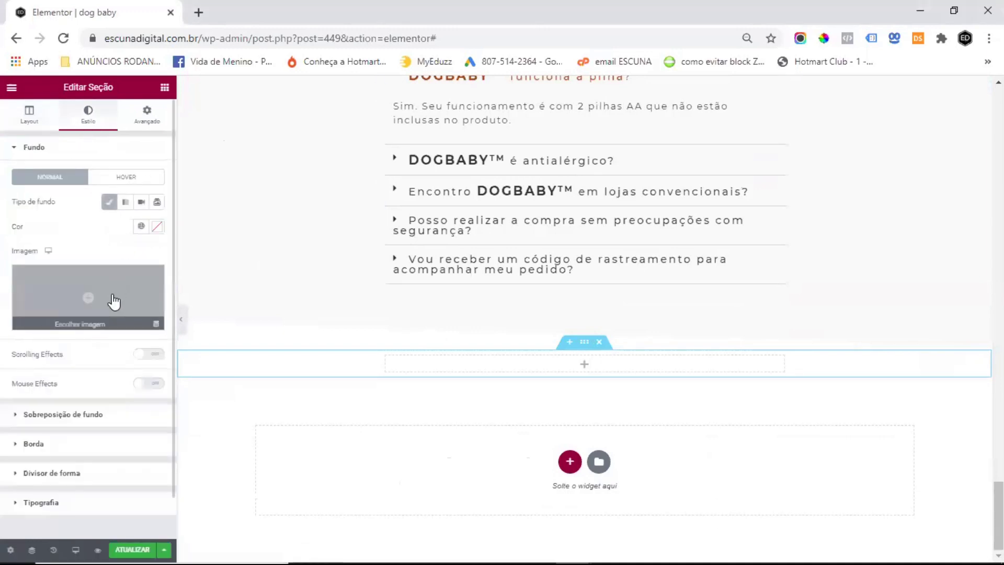
click(157, 227)
text(#3131)
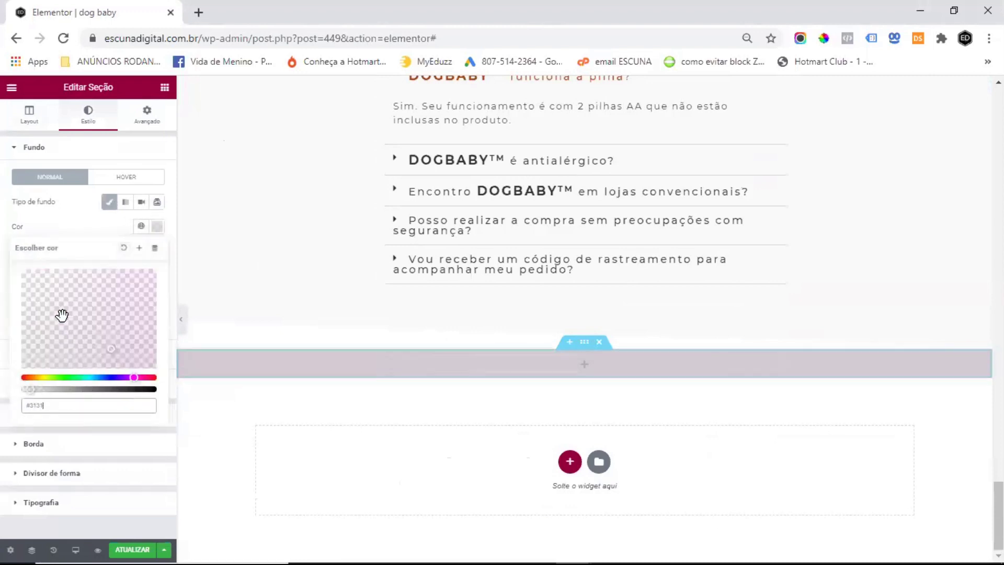
text(31)
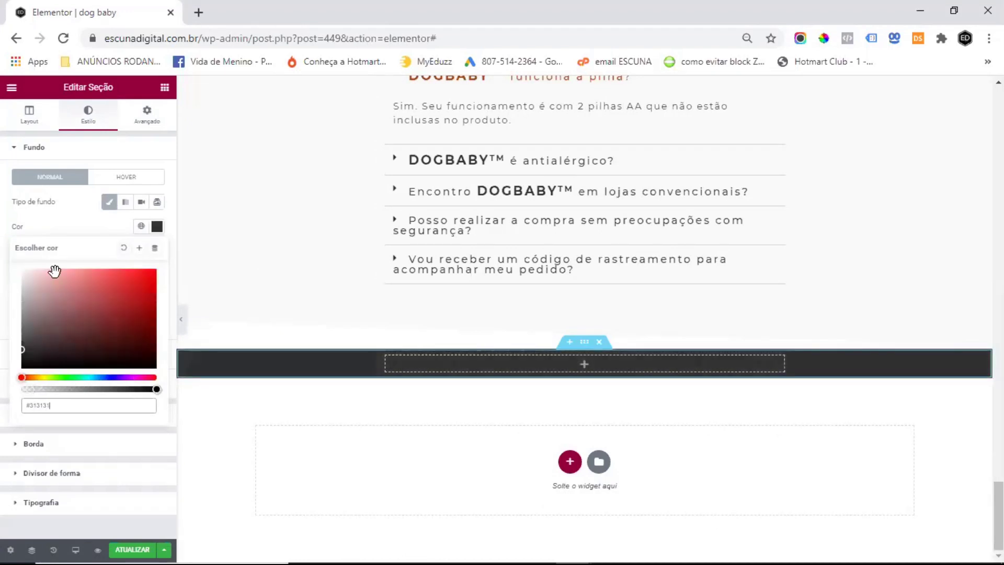
click(61, 211)
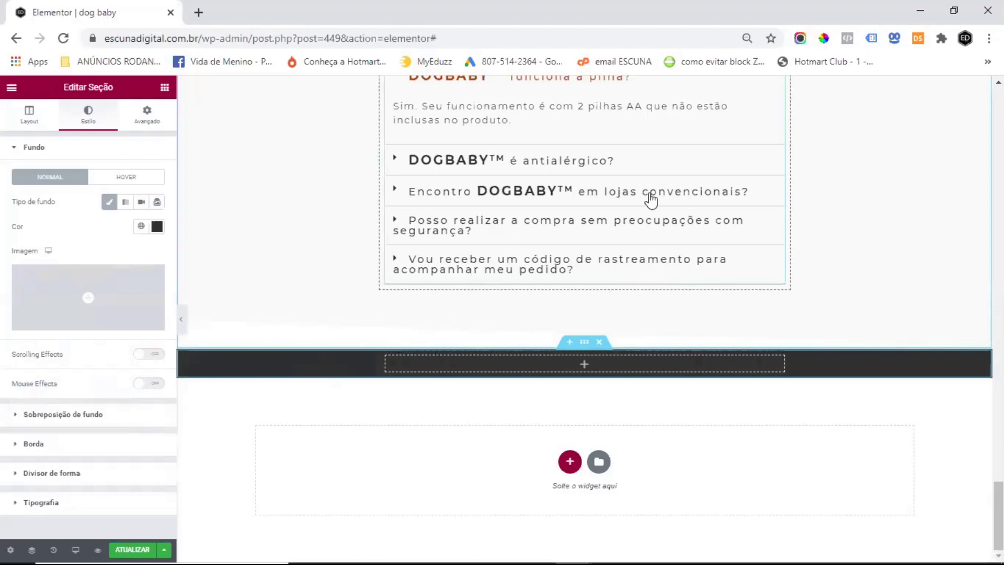
Step: Try colouring the bottom slanted shape divider of the guarantees and frequently asked questions section #313131
scroll(611, 149, up, 10)
scroll(611, 152, up, 7)
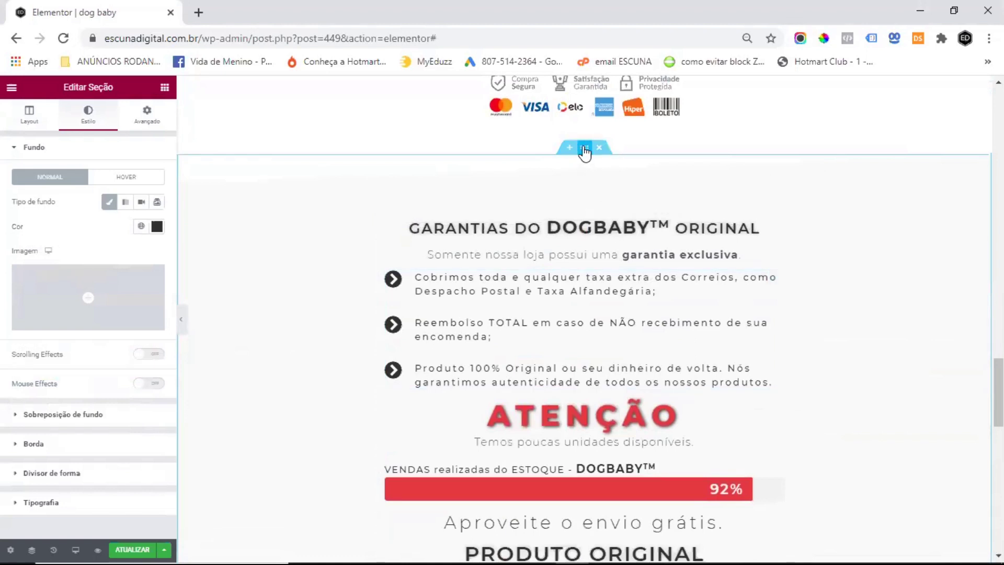
click(585, 152)
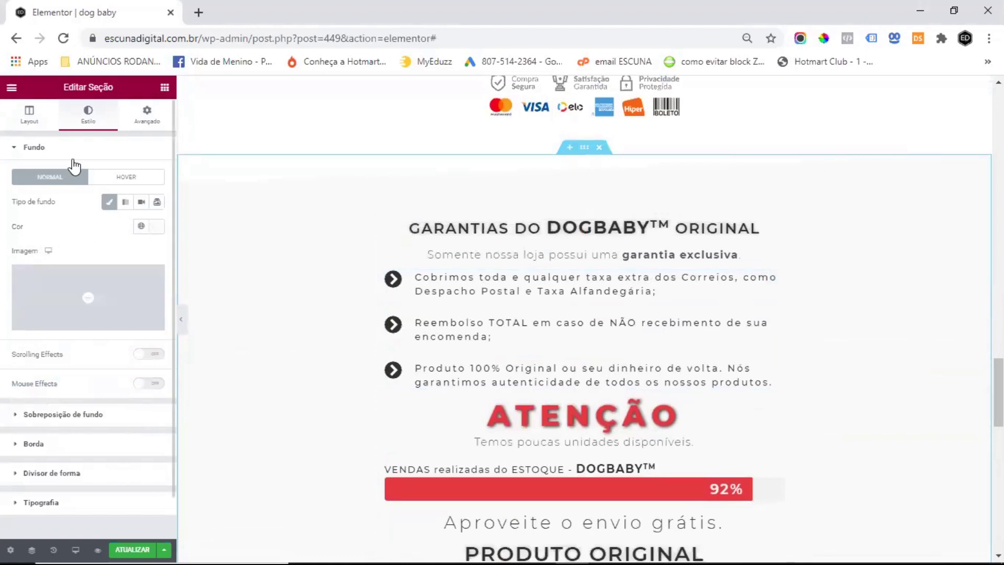
click(49, 473)
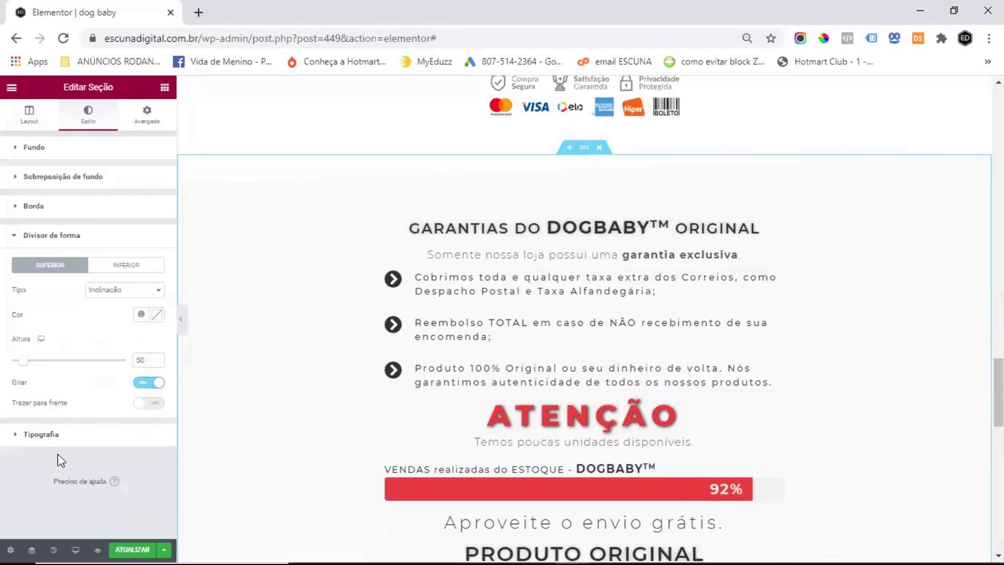
click(126, 265)
scroll(460, 245, down, 15)
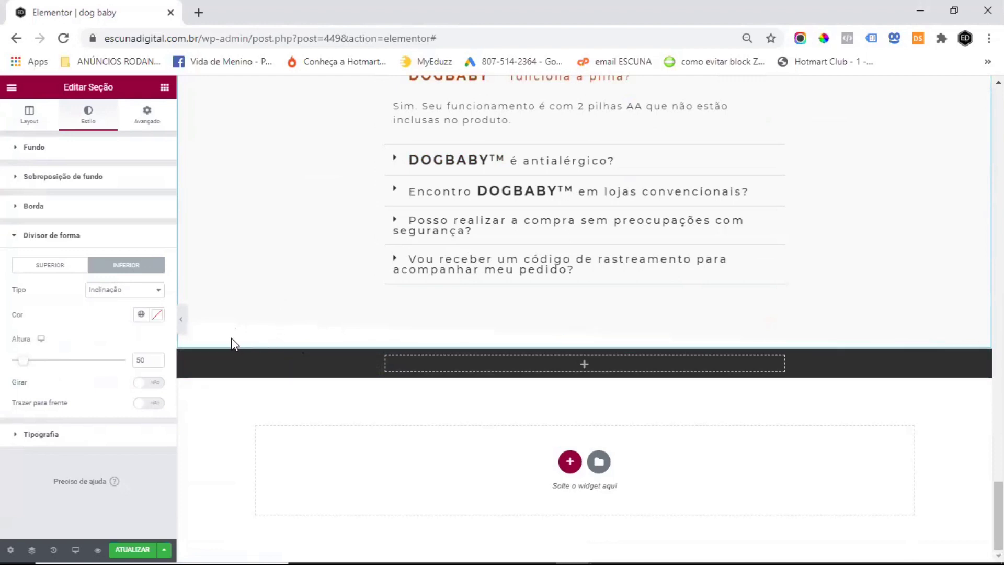
click(159, 316)
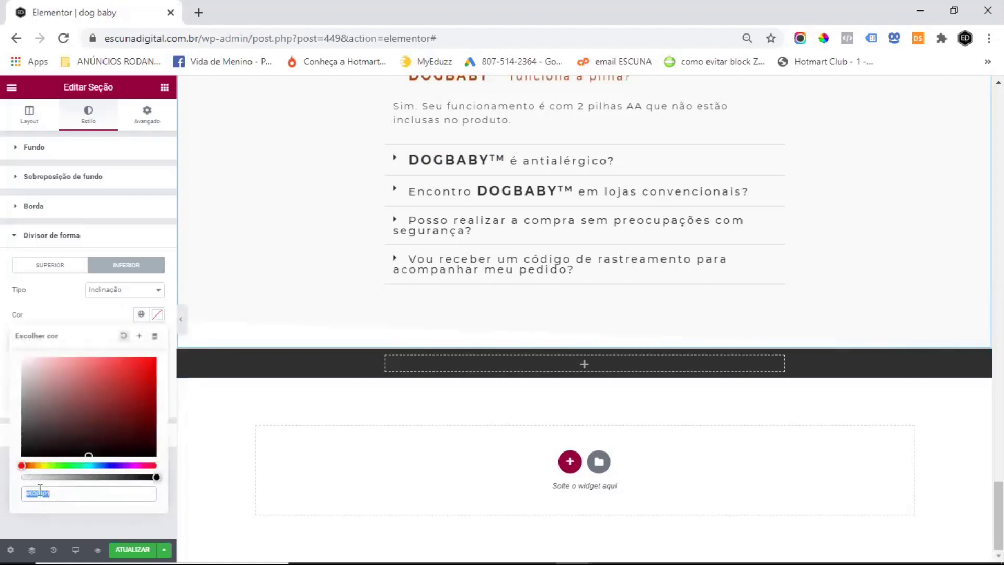
text(#313131)
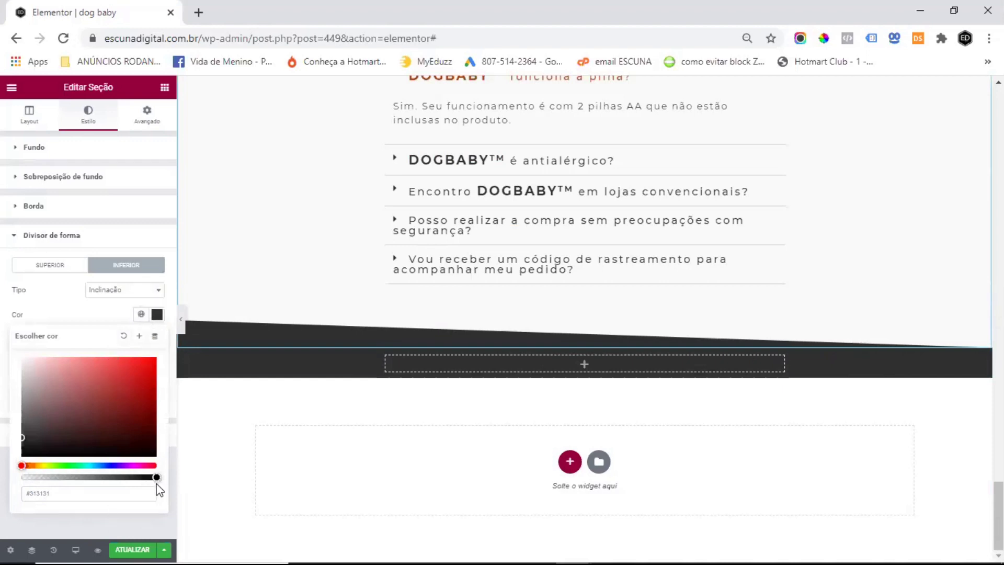
click(58, 313)
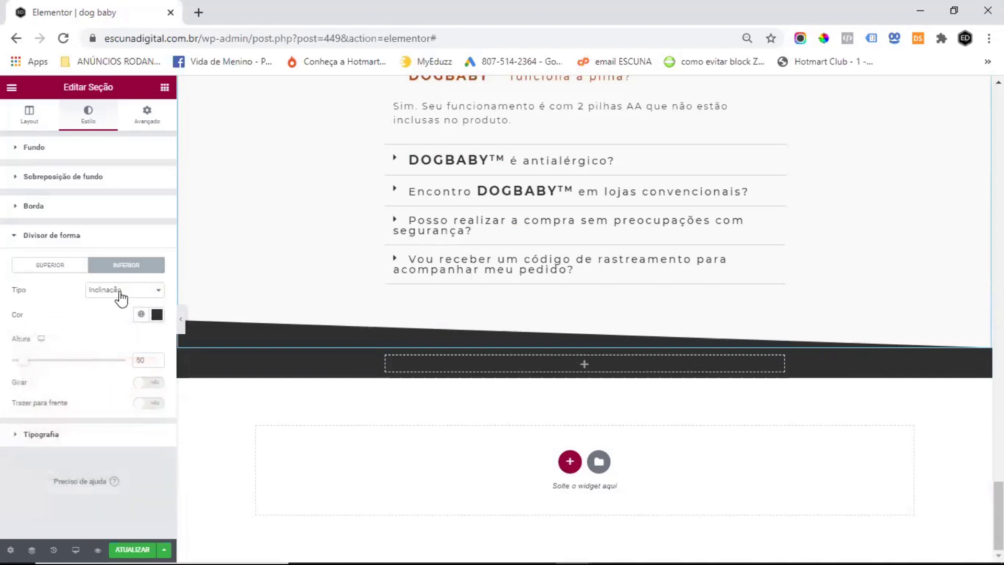
Step: Remove the bottom shape divider from the guarantees and frequently asked questions section and set its bottom padding to 50
click(119, 292)
click(123, 303)
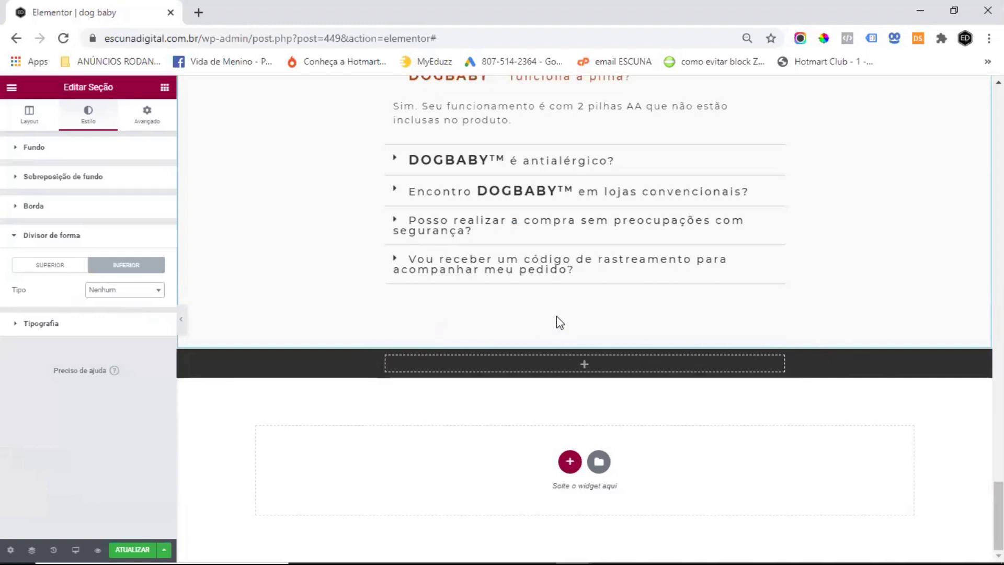
click(148, 126)
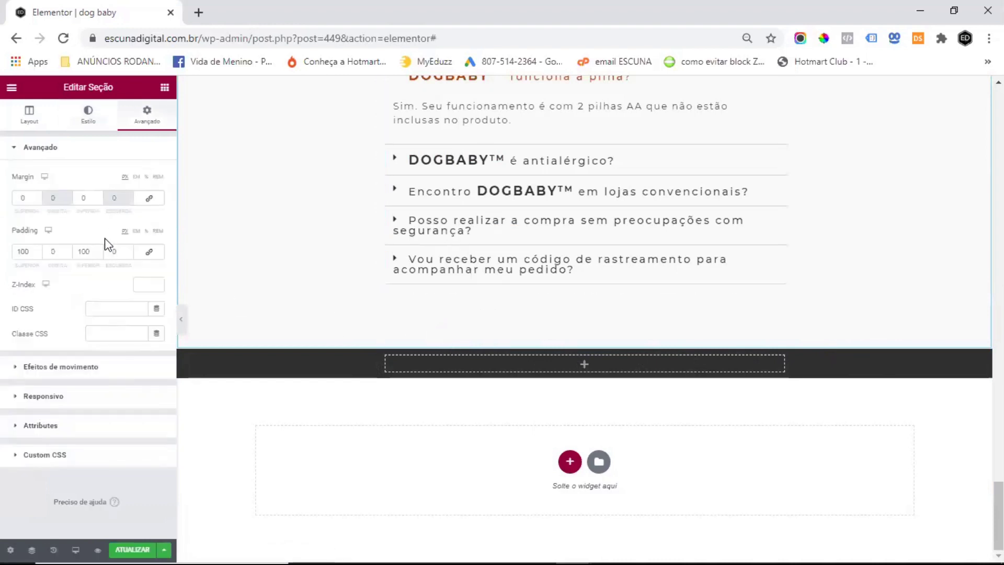
click(84, 251)
text(50)
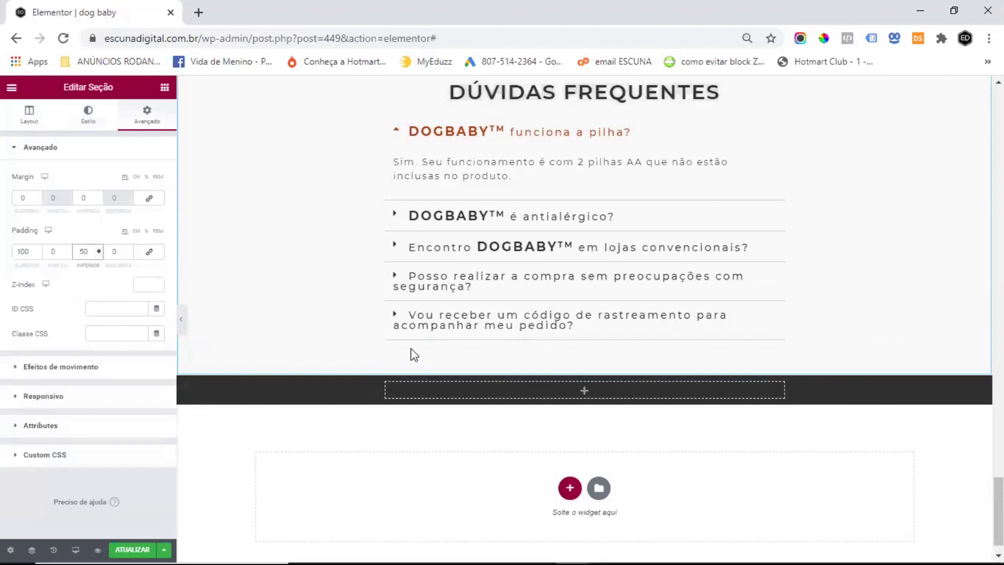
Step: Unlink the dark section's padding values and set both its top and bottom padding to 30
click(585, 371)
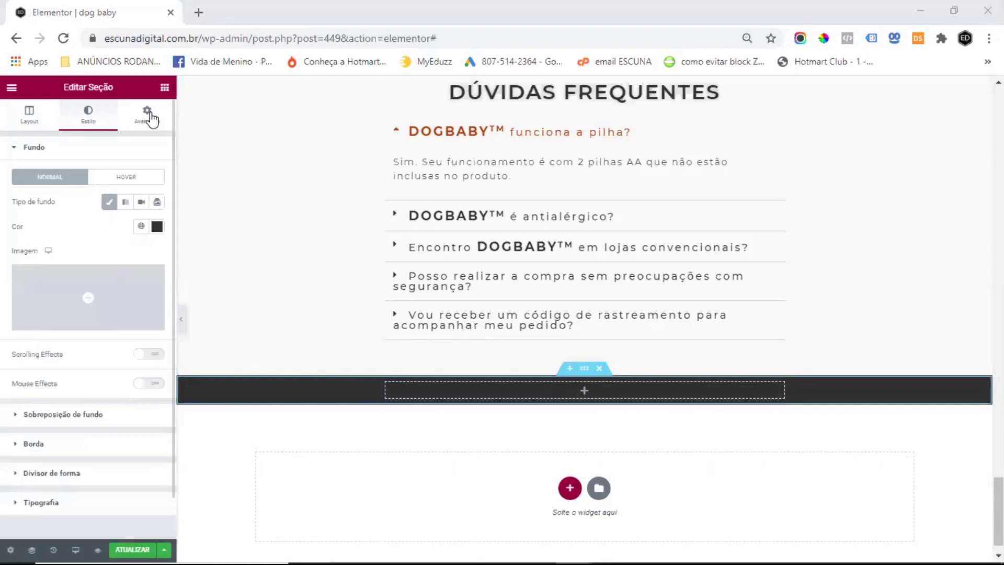
click(147, 116)
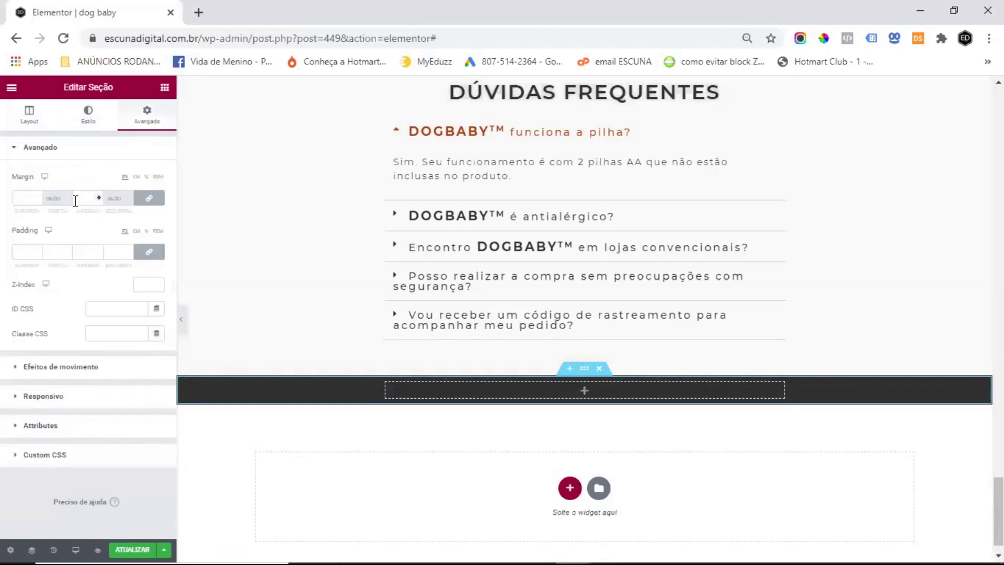
click(149, 252)
click(23, 249)
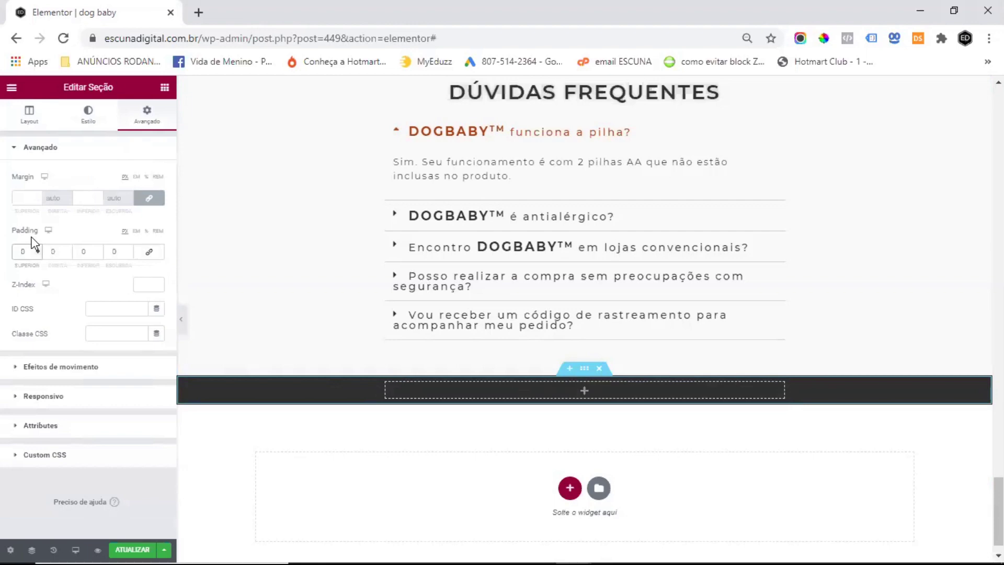
text(30)
click(83, 252)
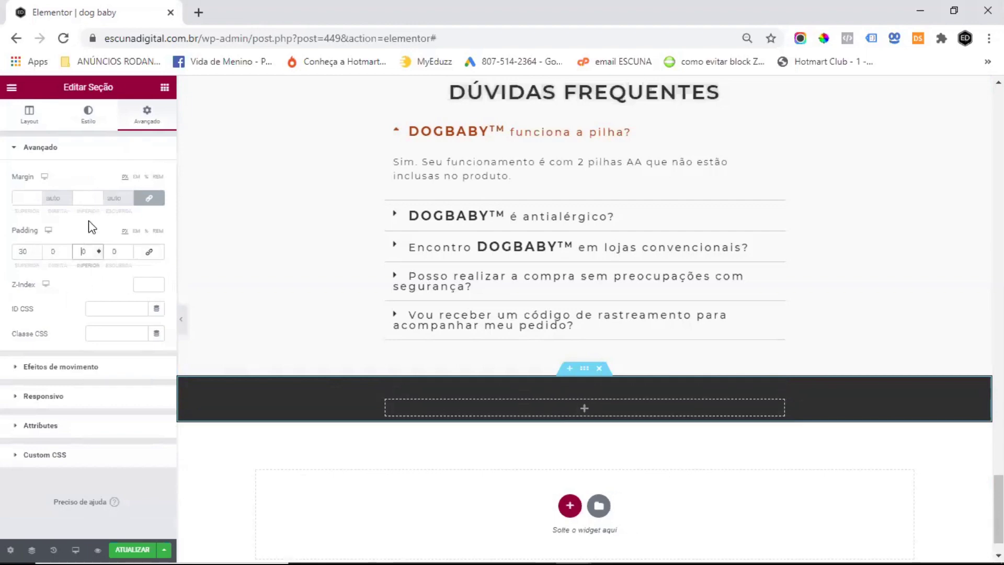
text(30)
key(Tab)
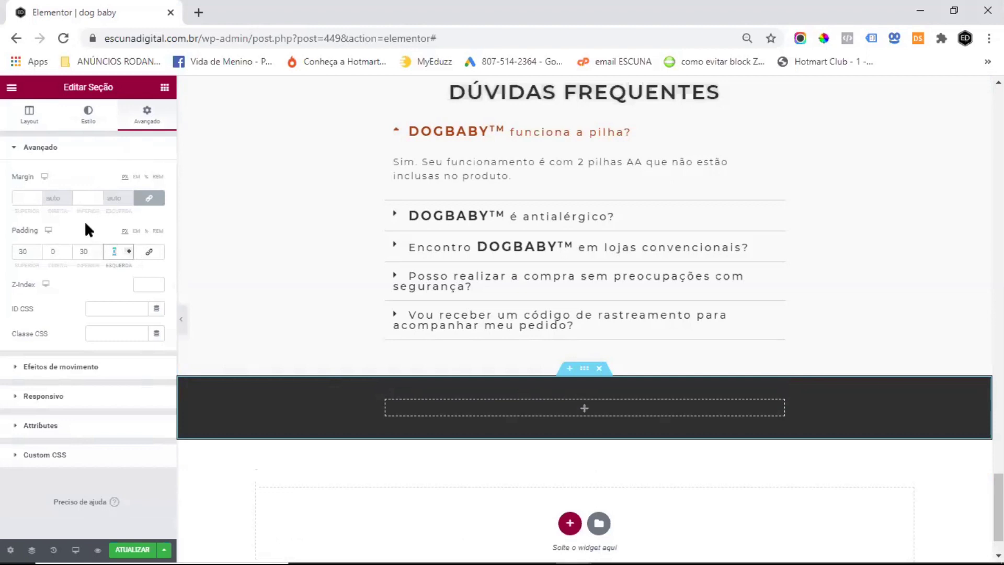
Step: Add a heading reading "Realize o sonho <br>do seu filho hoje." to the dark section and paste the copied heading style onto it
click(165, 88)
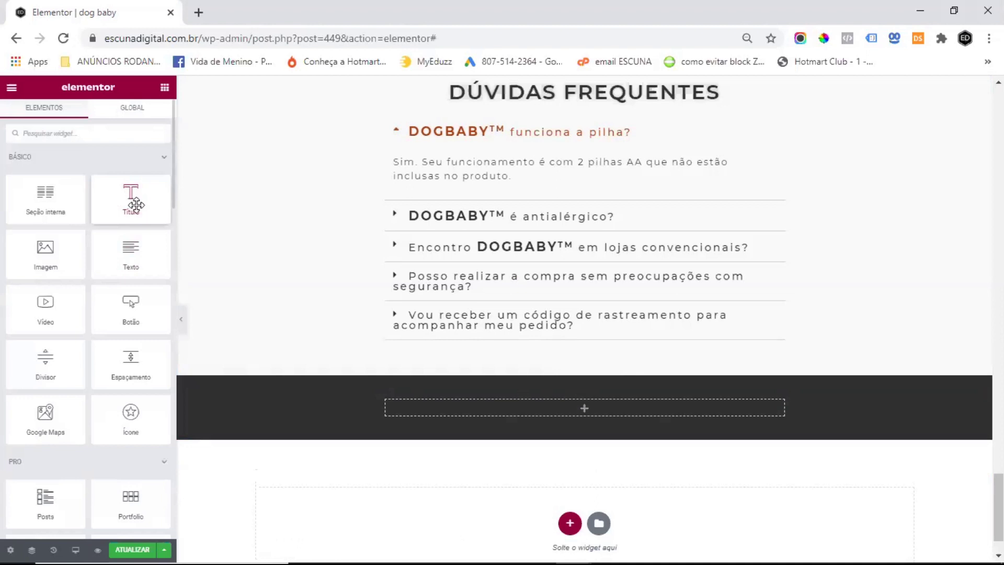
drag(136, 204, 609, 404)
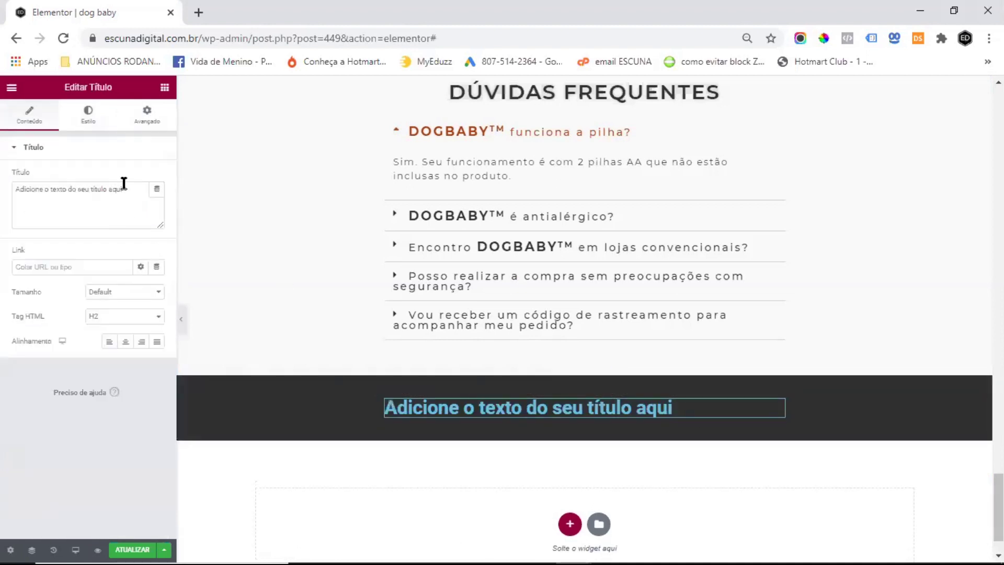
right_click(148, 199)
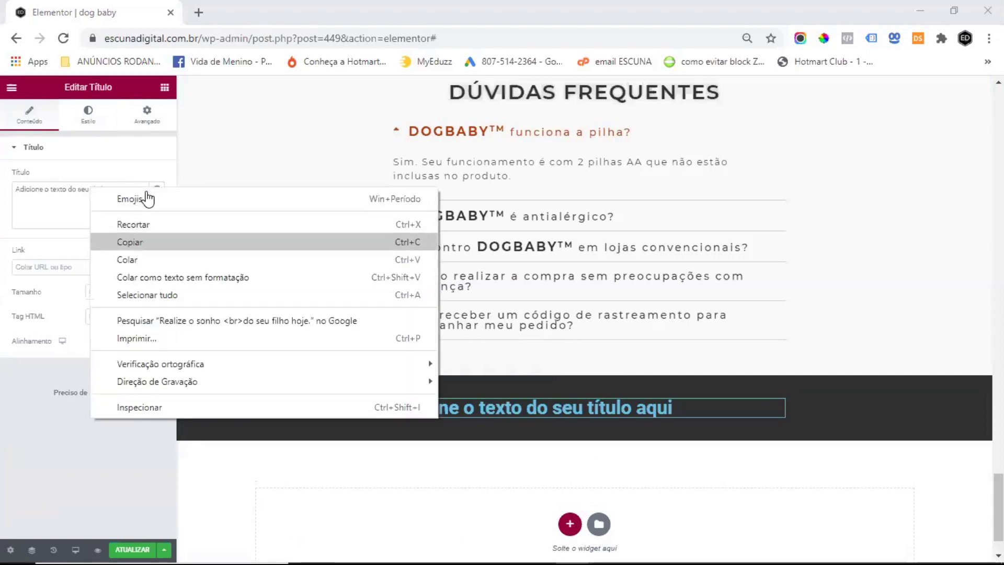
key(Escape)
key(ctrl+a)
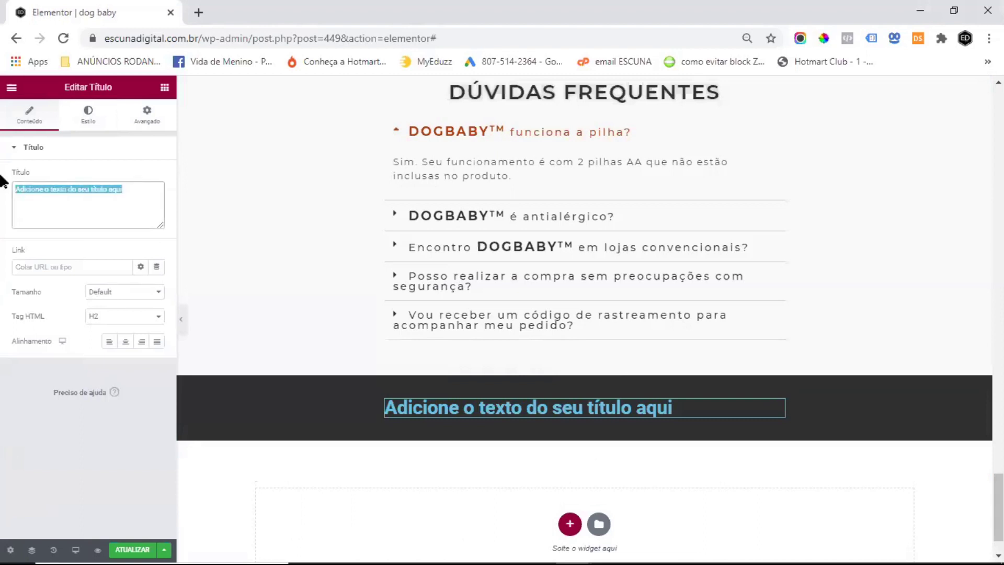
text(Realize o sonho <br>do seu filho hoje.)
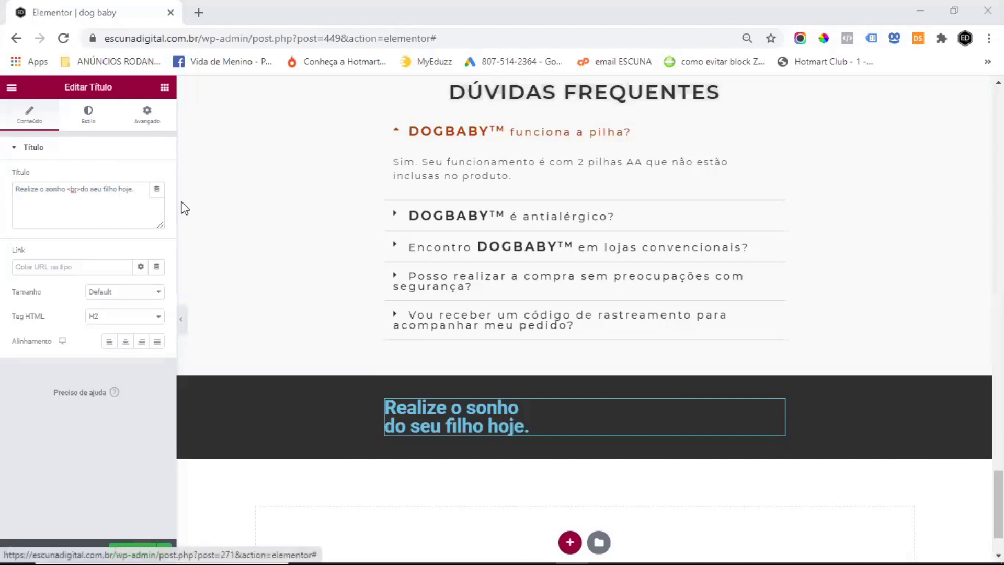
right_click(778, 414)
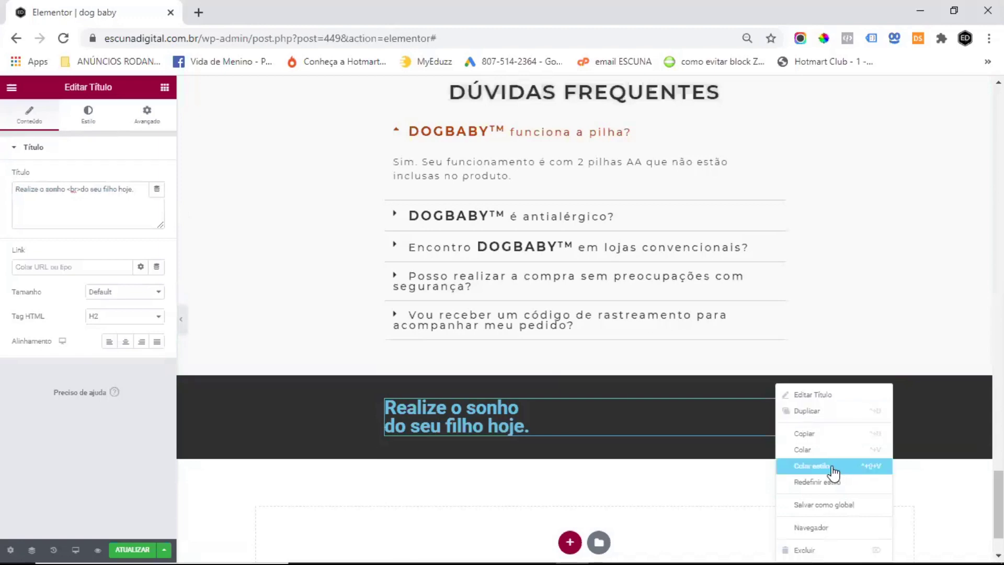
click(816, 465)
scroll(785, 284, down, 2)
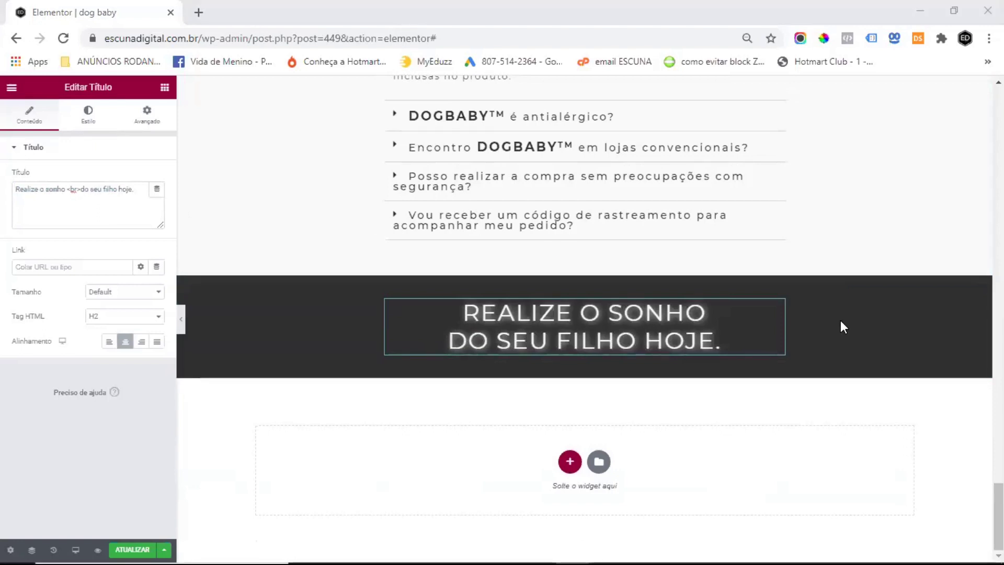
Step: Add a second heading reading "Finalize sua compra agora" below the first one and paste the copied subheading style onto it
right_click(49, 190)
click(78, 245)
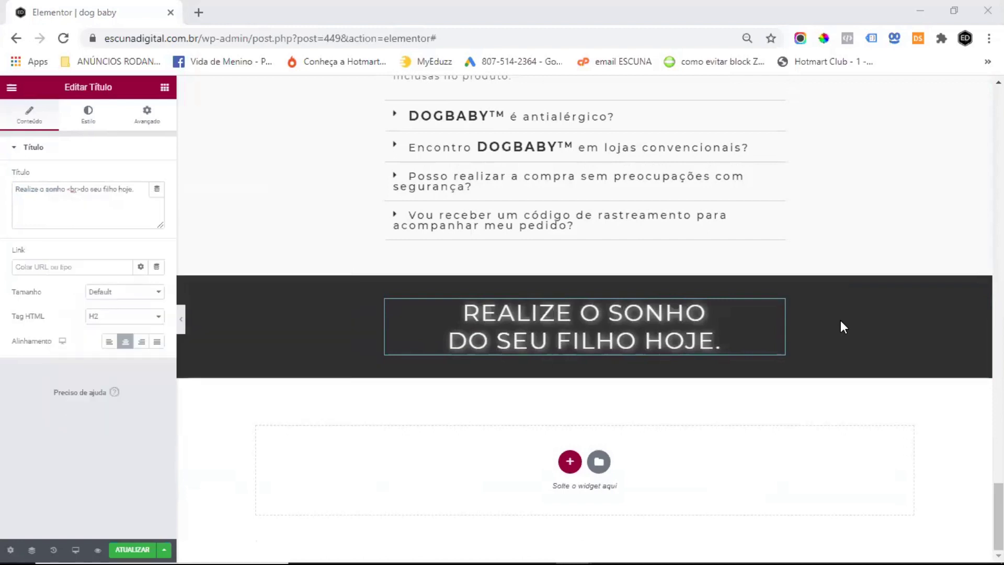
click(164, 87)
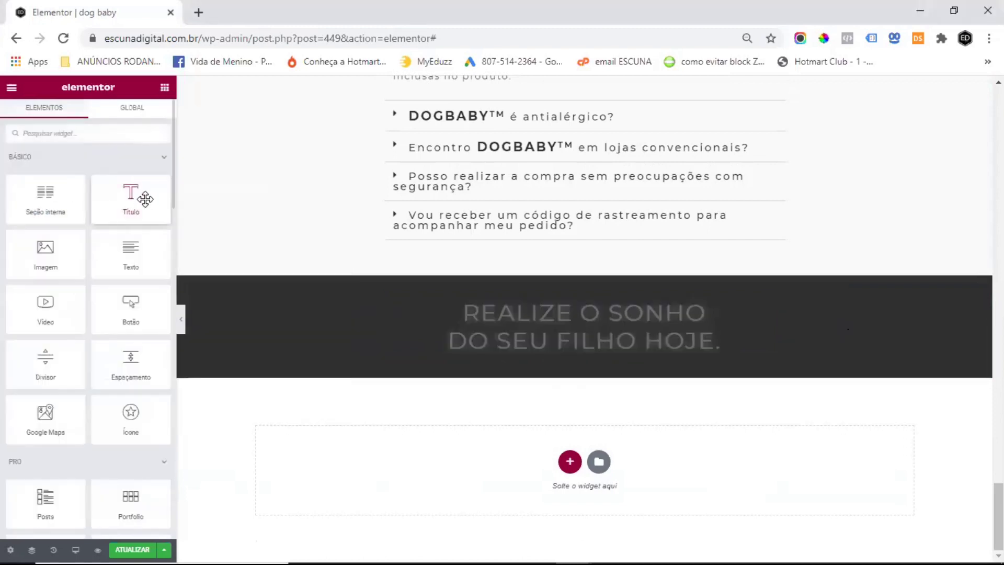
drag(145, 199, 320, 291)
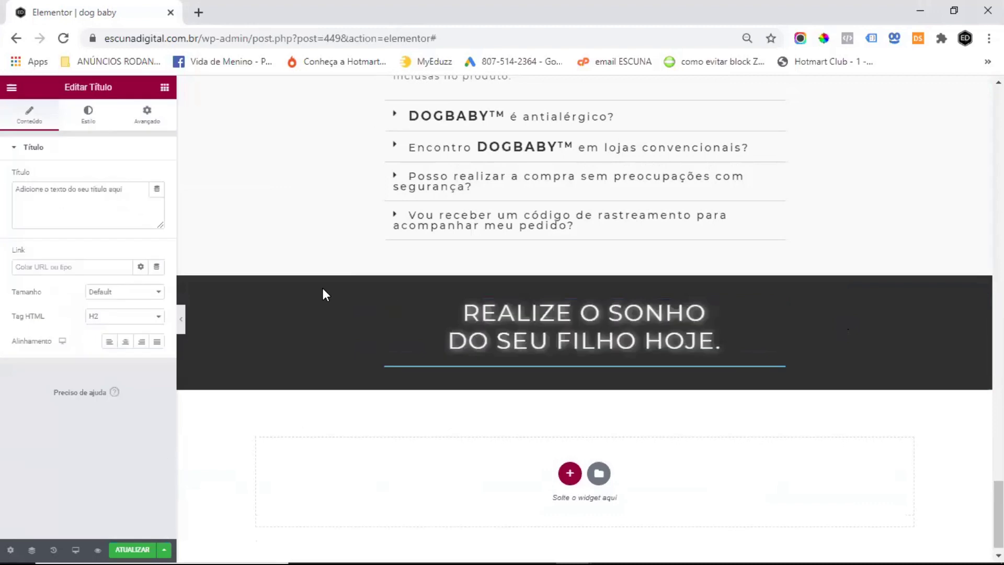
triple_click(62, 192)
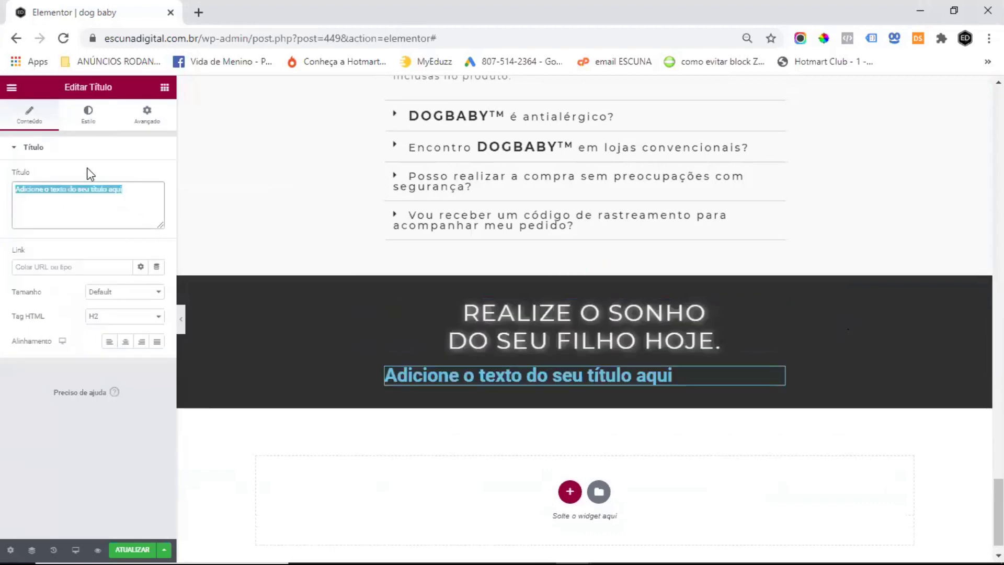
text(Finalize sua compra agora)
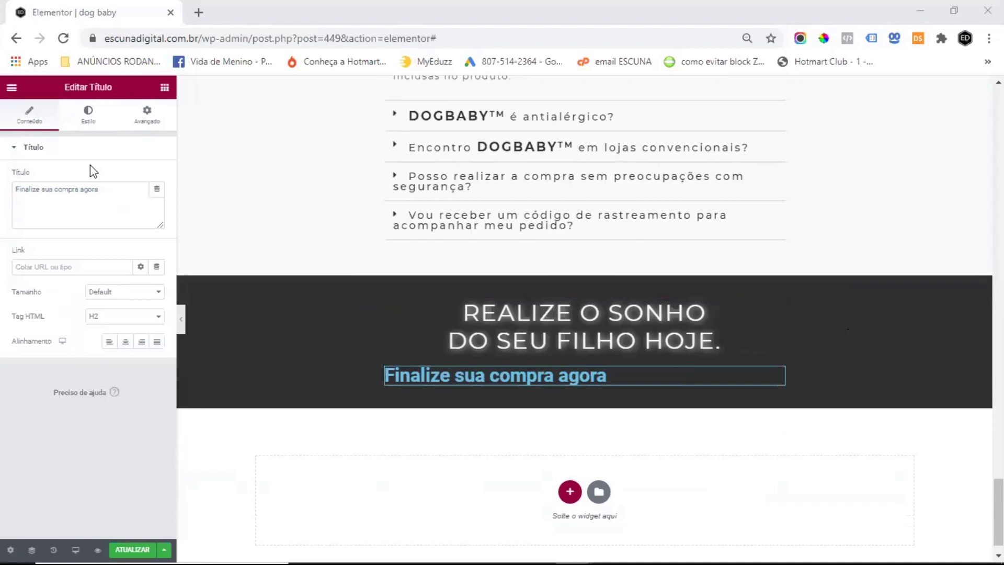
right_click(779, 375)
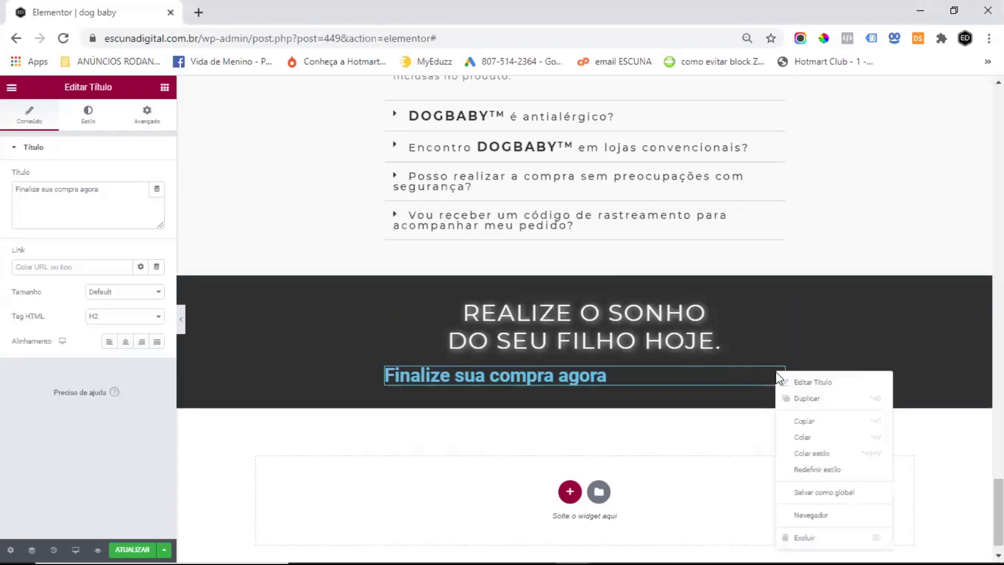
click(834, 453)
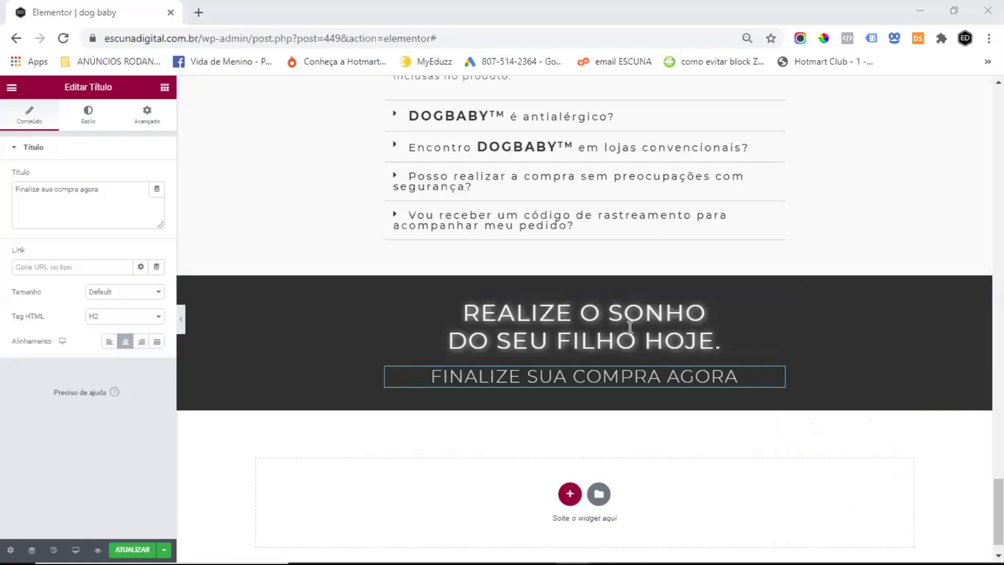
Step: Add a third heading reading "Garanta <b>FRETE GRÁTIS</b> para todo brasil." below the others and paste the copied text style onto it
right_click(29, 197)
click(68, 251)
click(164, 87)
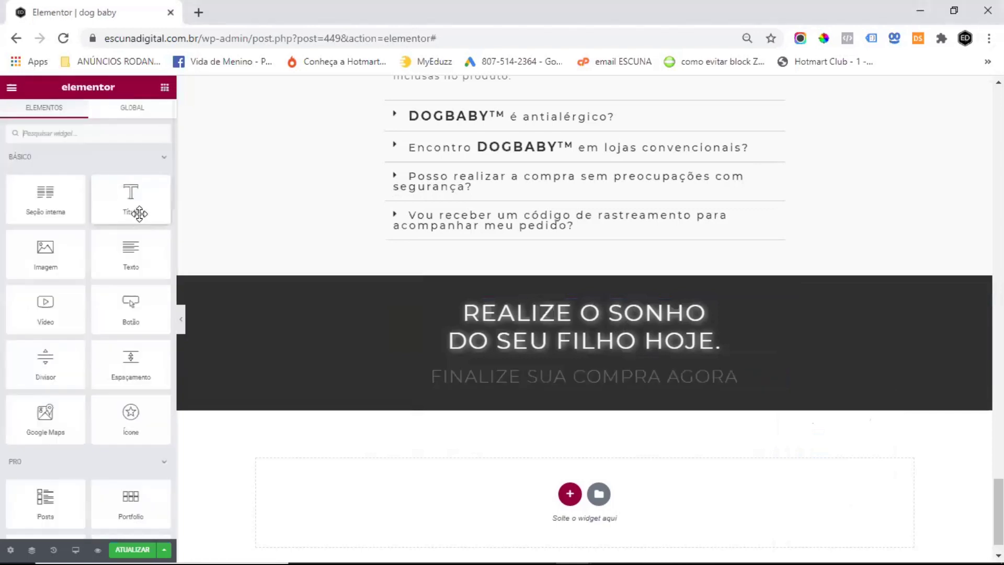
click(116, 194)
triple_click(135, 191)
text(Garanta <b>FRETE GRÁTIS</b> para todo brasil.)
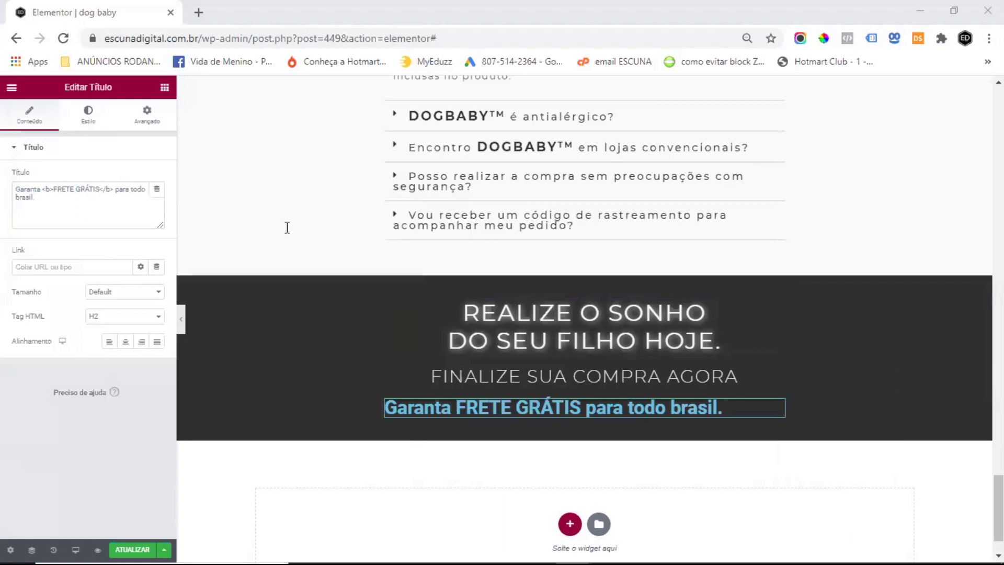
right_click(779, 407)
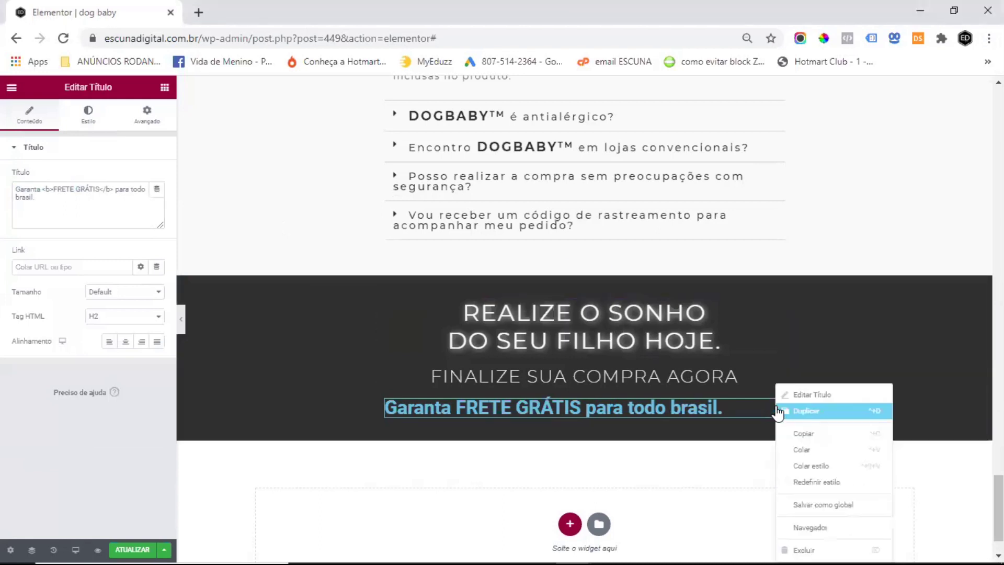
click(835, 467)
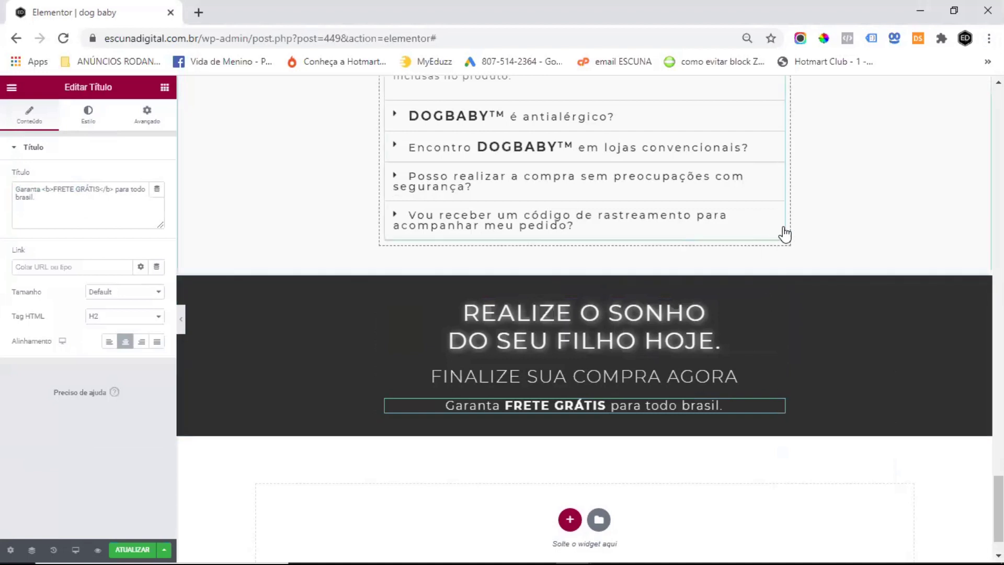
scroll(785, 234, down, 1)
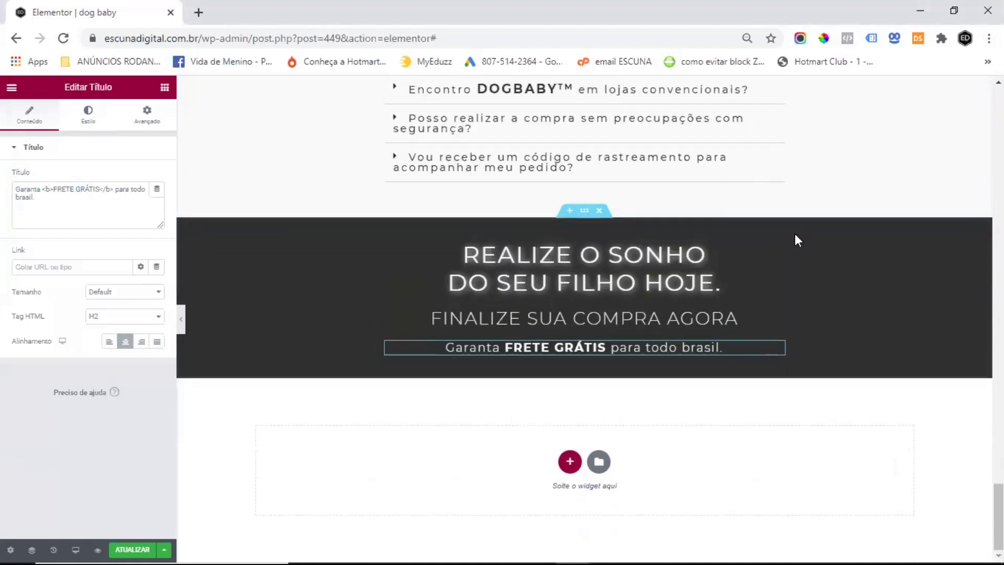
click(569, 359)
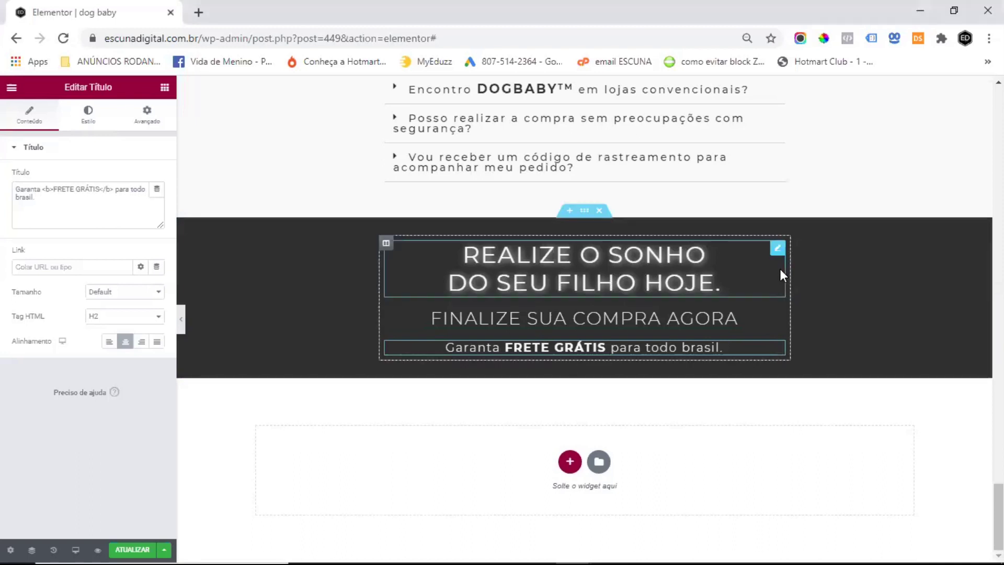
Step: Add an inner section below the free-shipping heading and duplicate its first column to get three columns
click(164, 88)
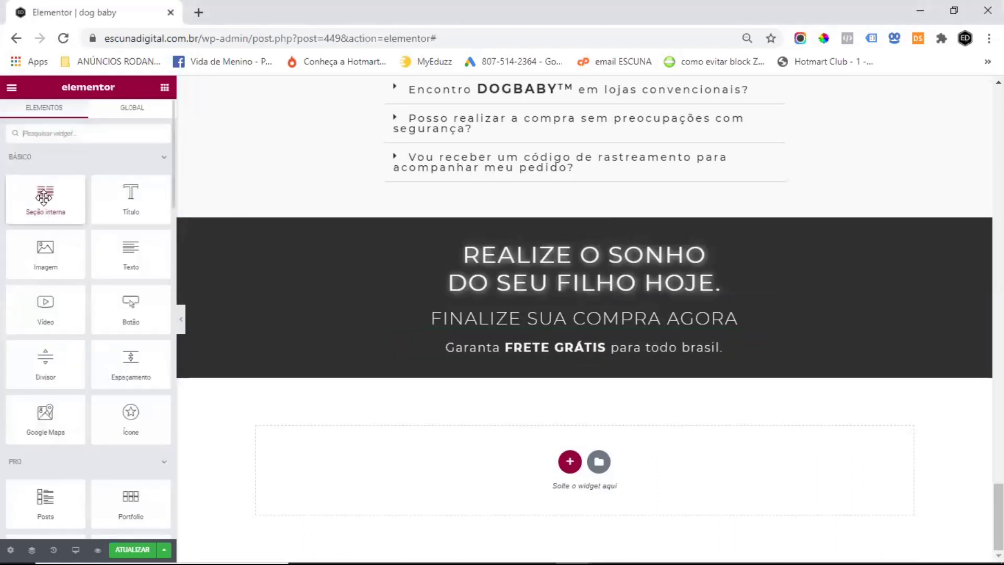
drag(49, 201, 547, 358)
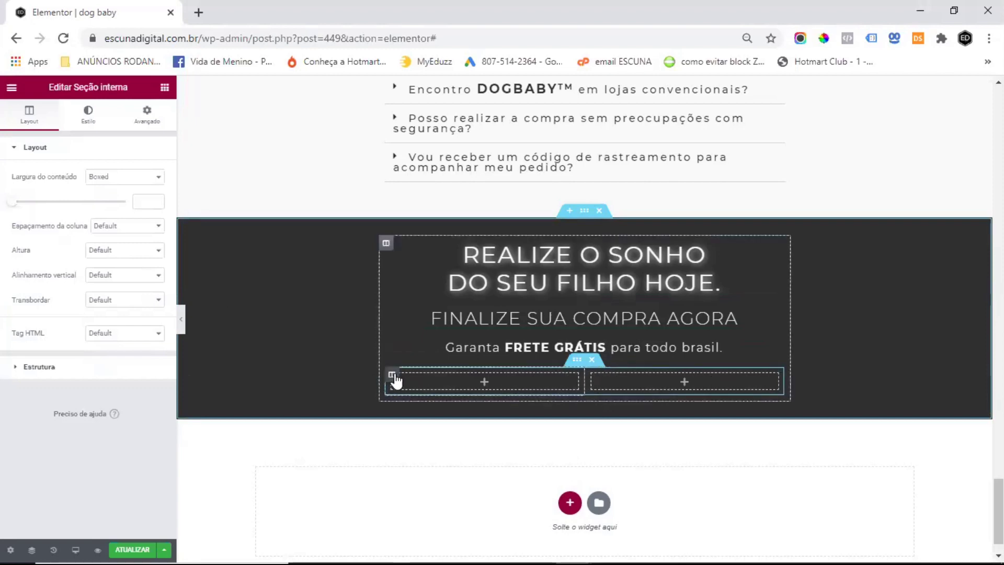
right_click(392, 379)
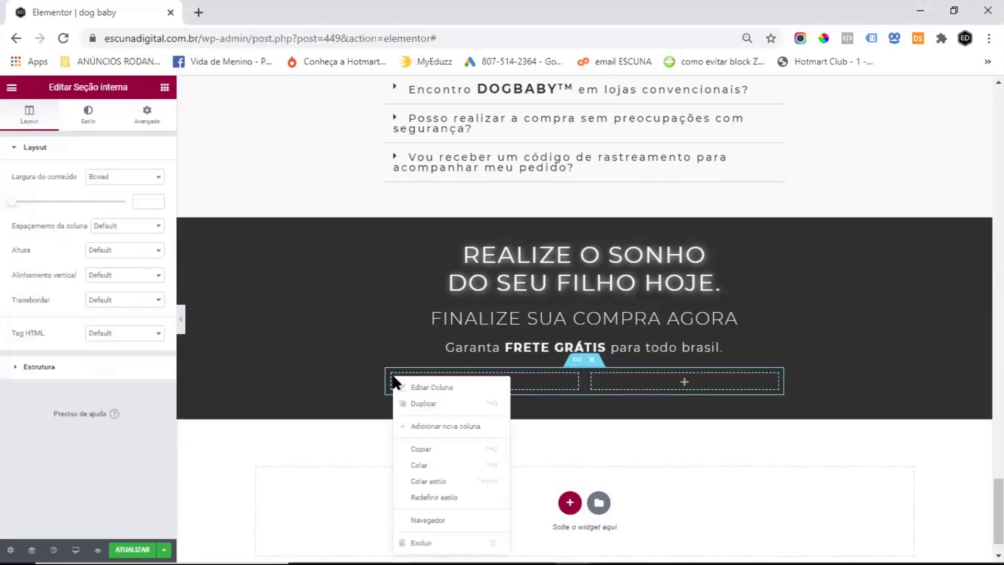
click(448, 406)
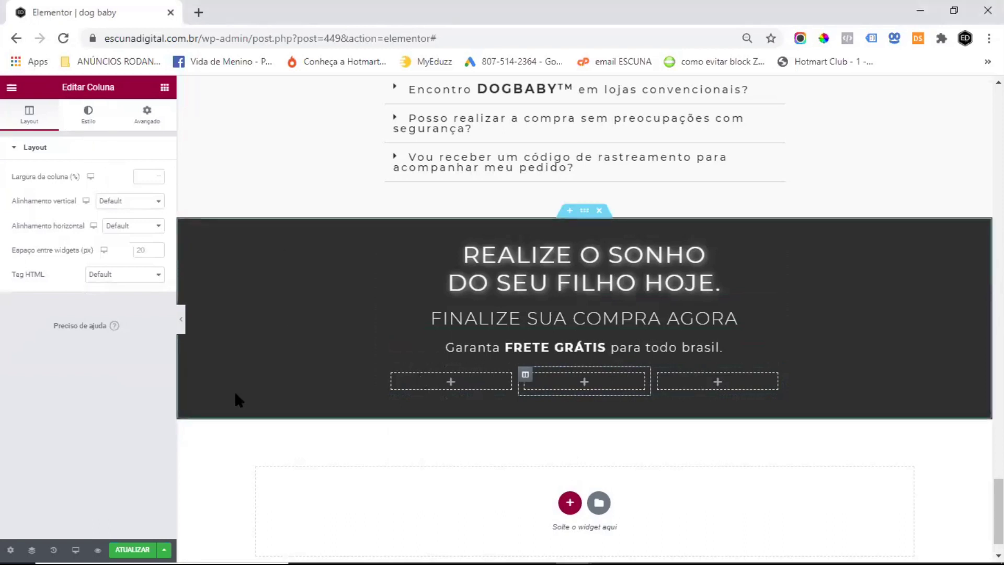
Step: Find the icon box widget by searching for "icon" and place it in the inner section's first column
click(164, 87)
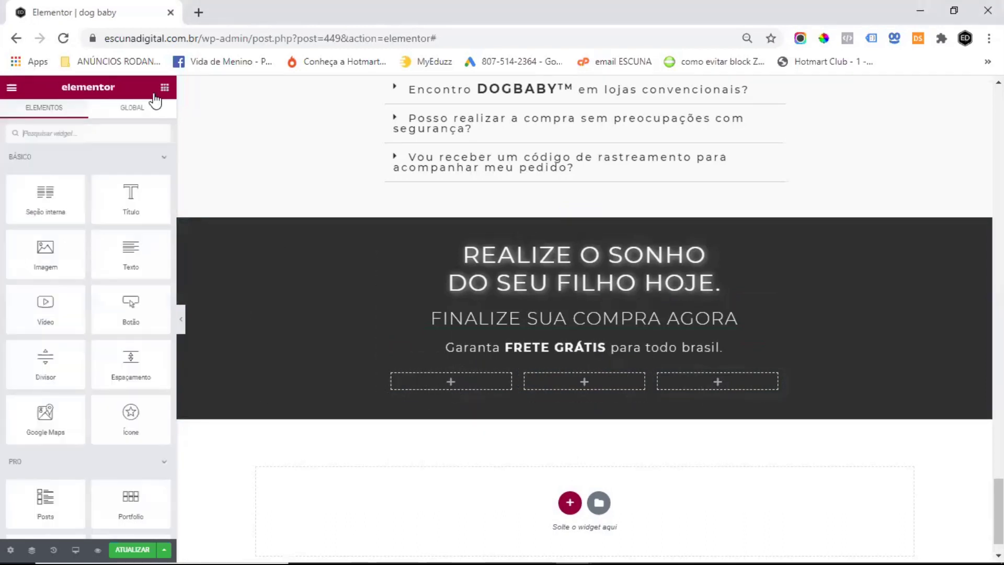
click(50, 134)
text(icon)
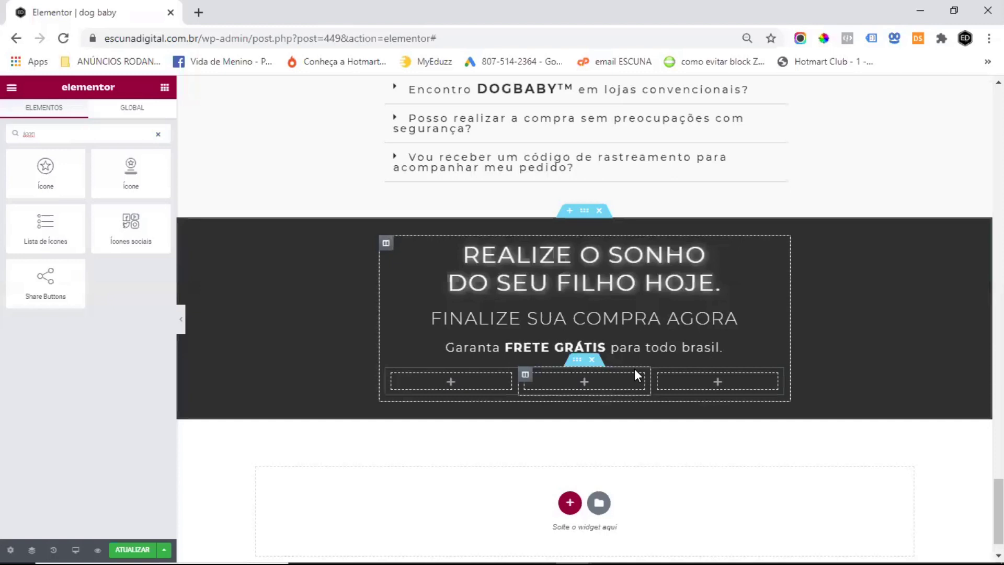
click(135, 166)
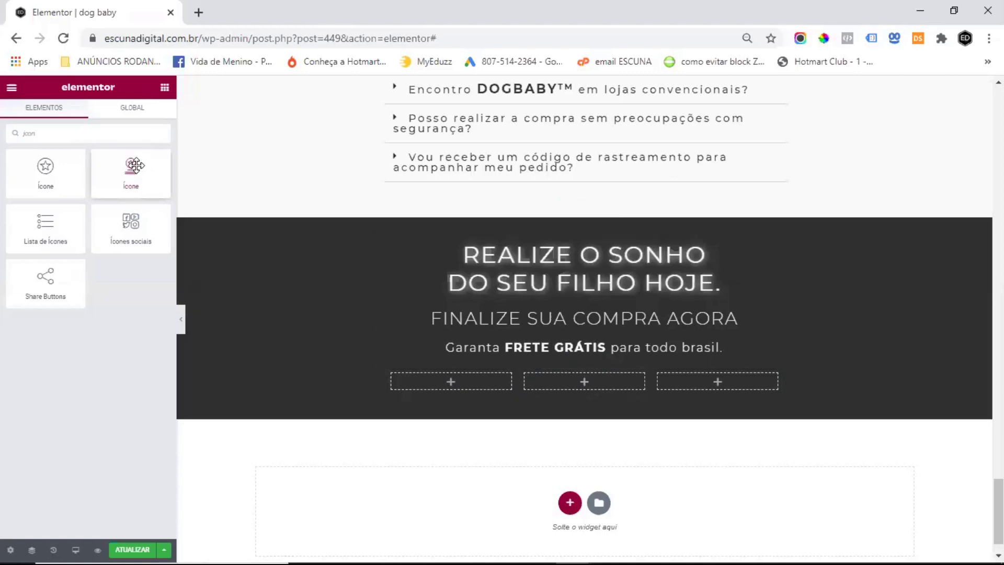
drag(135, 166, 469, 385)
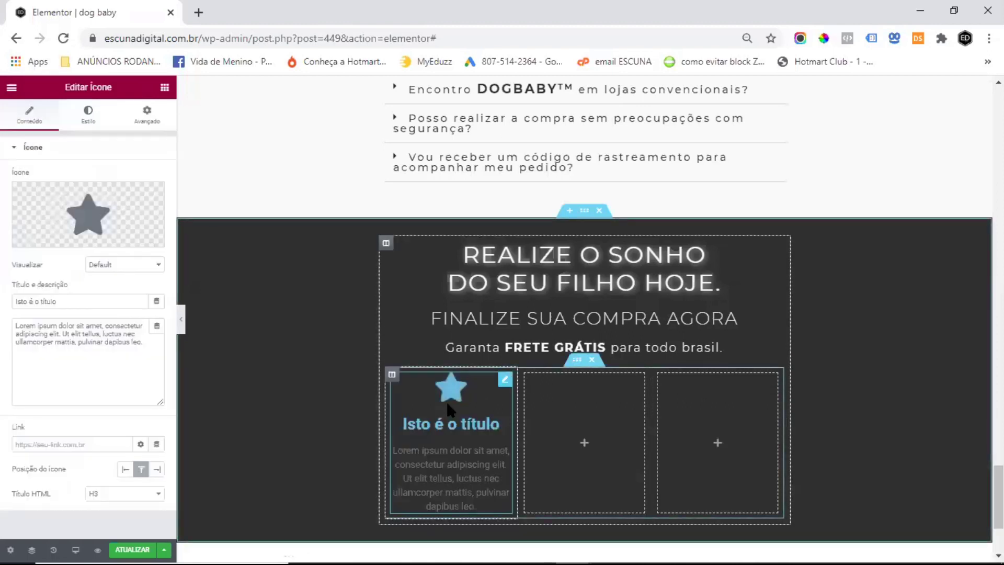
Step: Replace the icon box's star with the shipping truck icon, searching the icon library for "tru" and "ship"
mouse_move(97, 209)
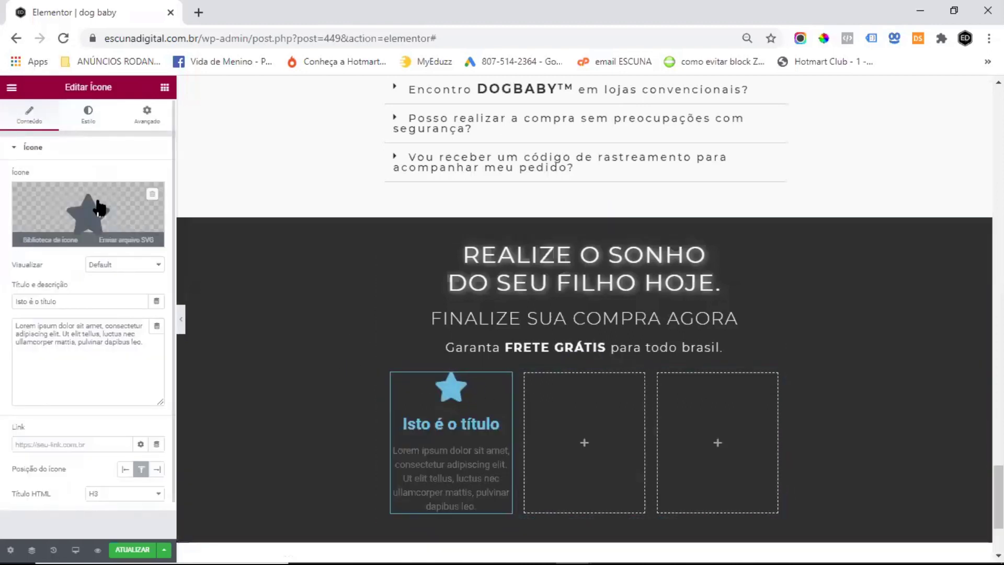
click(107, 208)
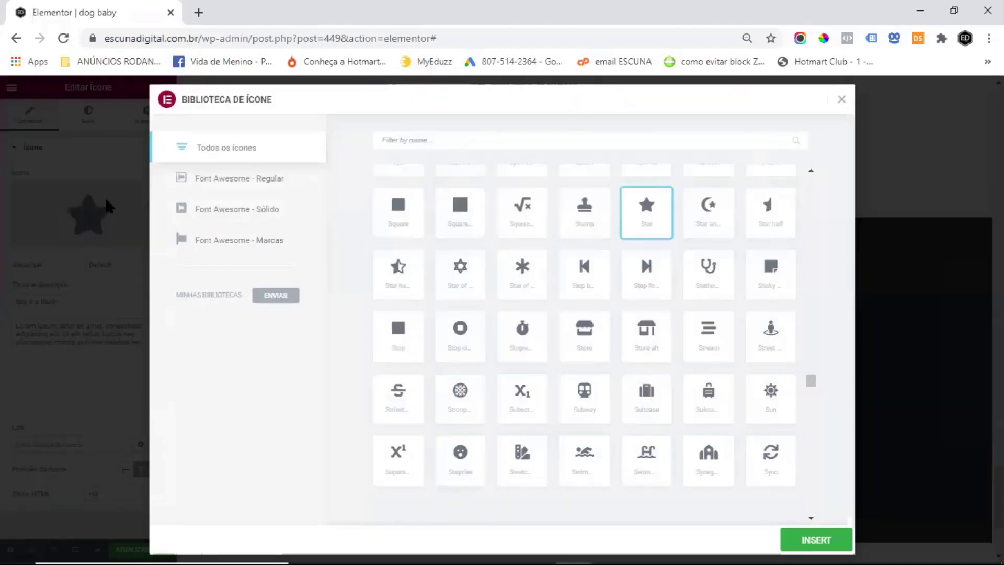
click(478, 140)
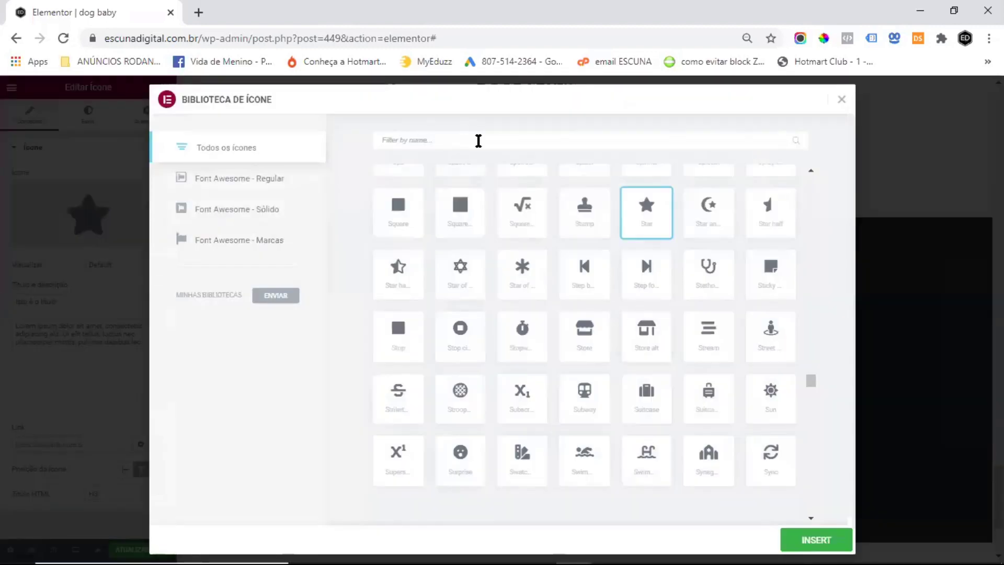
click(478, 140)
text(tr)
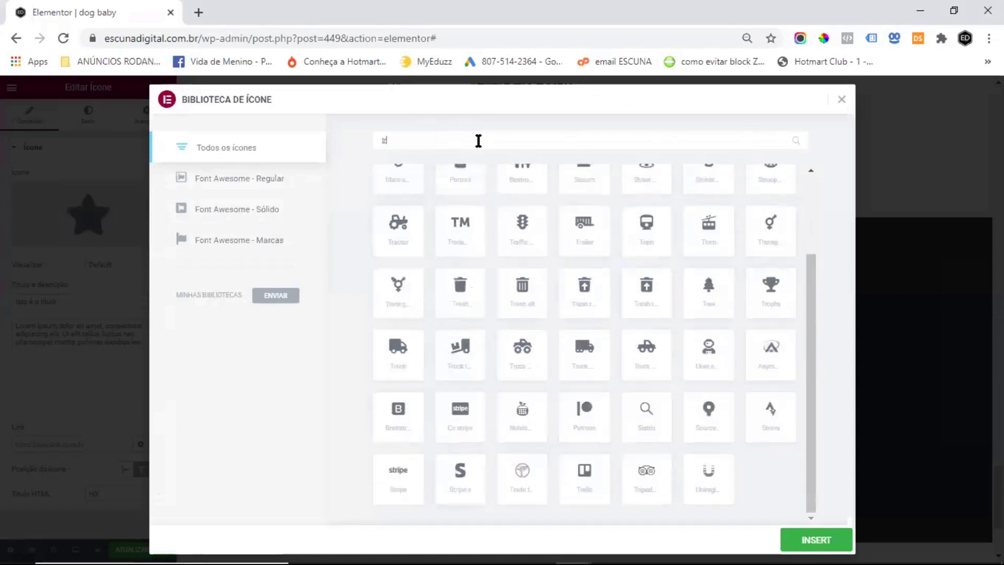
text(u)
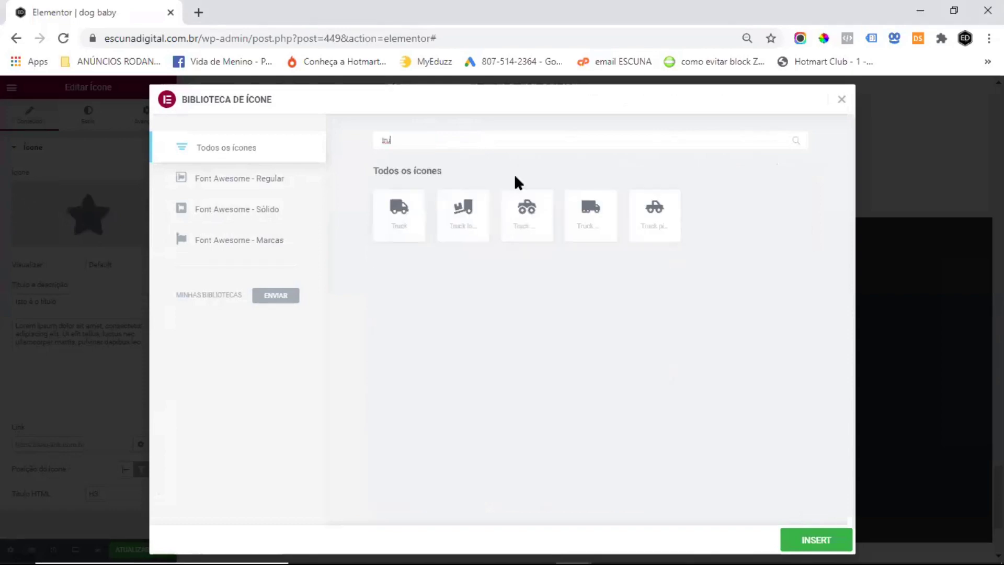
drag(393, 139, 348, 134)
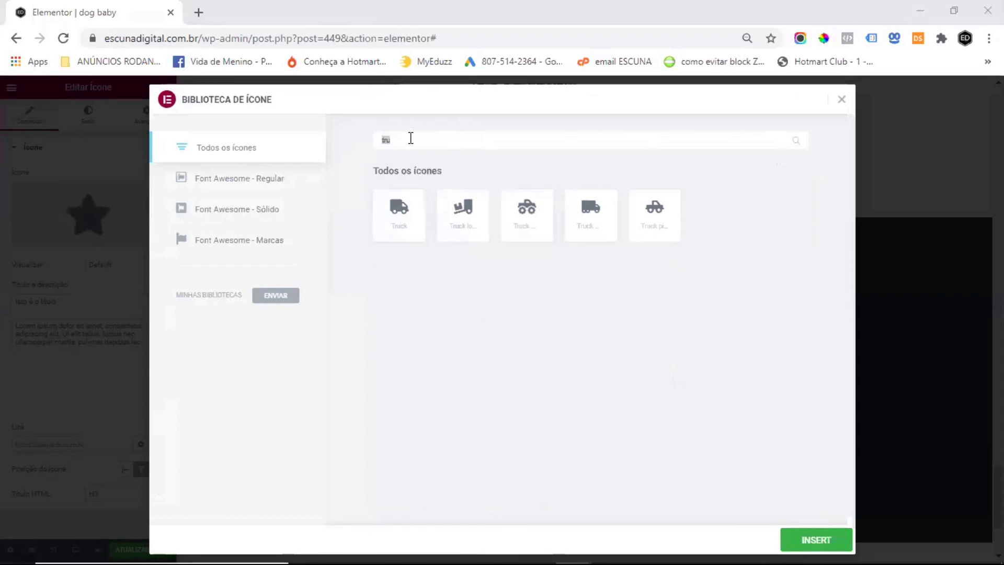
text(ship)
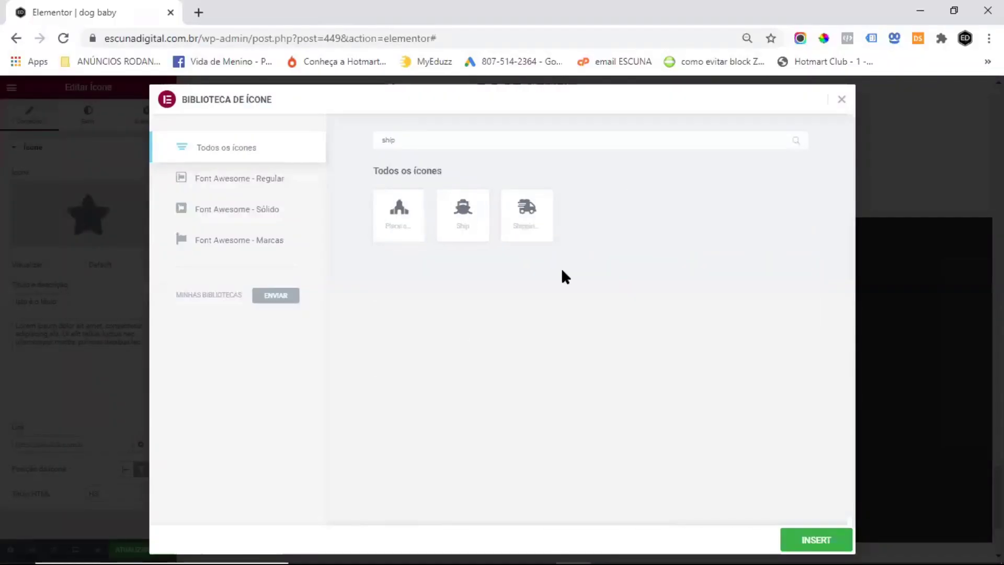
click(528, 215)
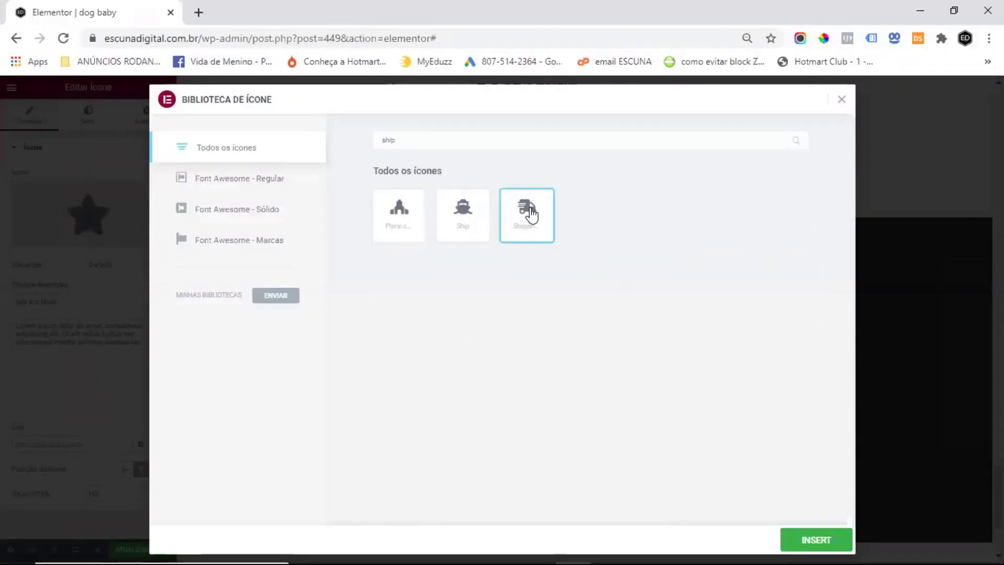
click(817, 541)
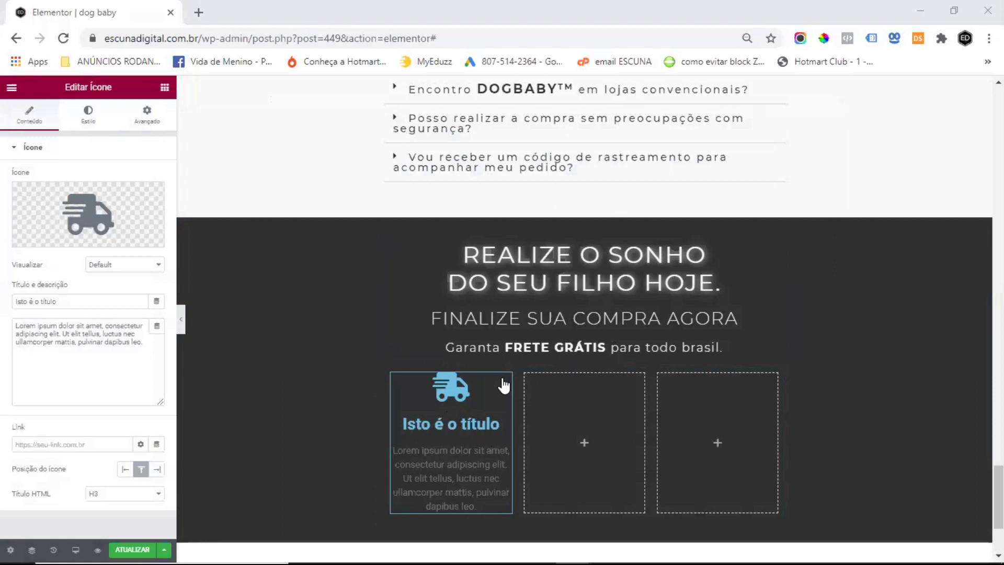
Step: Replace the icon box's placeholder title with "Entrega garantida"
right_click(35, 302)
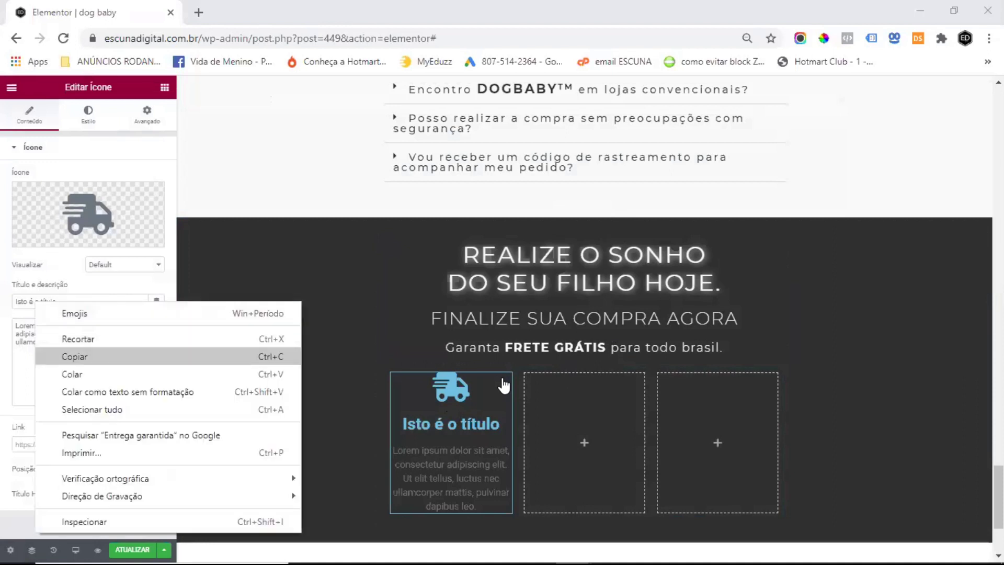
click(78, 357)
drag(74, 300, 8, 302)
text(Entrega garantida)
Step: Set the icon box's description to "Garantimos sua entrega e em caso de extravio ou roubo nos correios reembolsamos integralmente seu pedido."
click(141, 345)
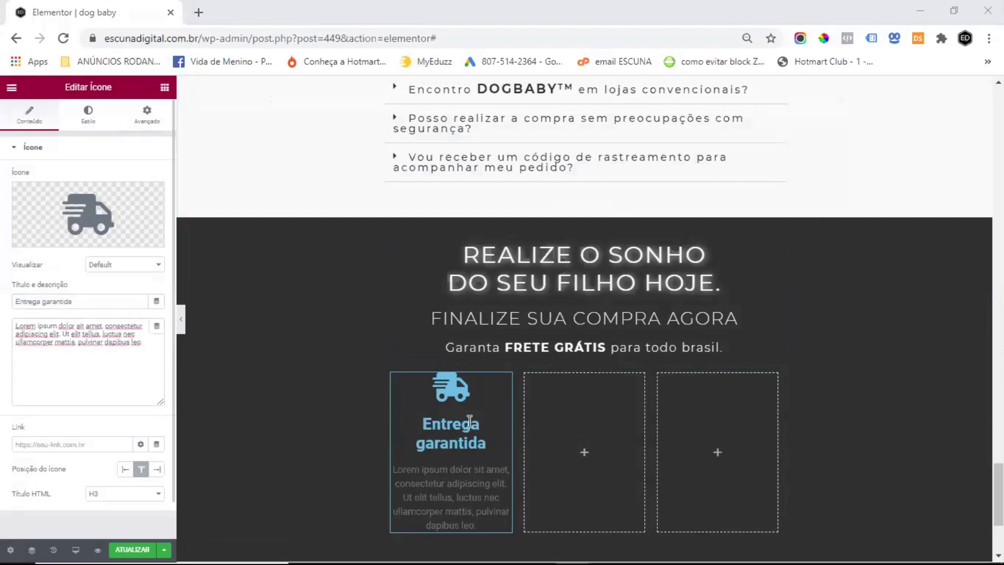
key(shift+F10)
key(Up)
key(Up)
key(Up)
key(Return)
drag(152, 342, 3, 326)
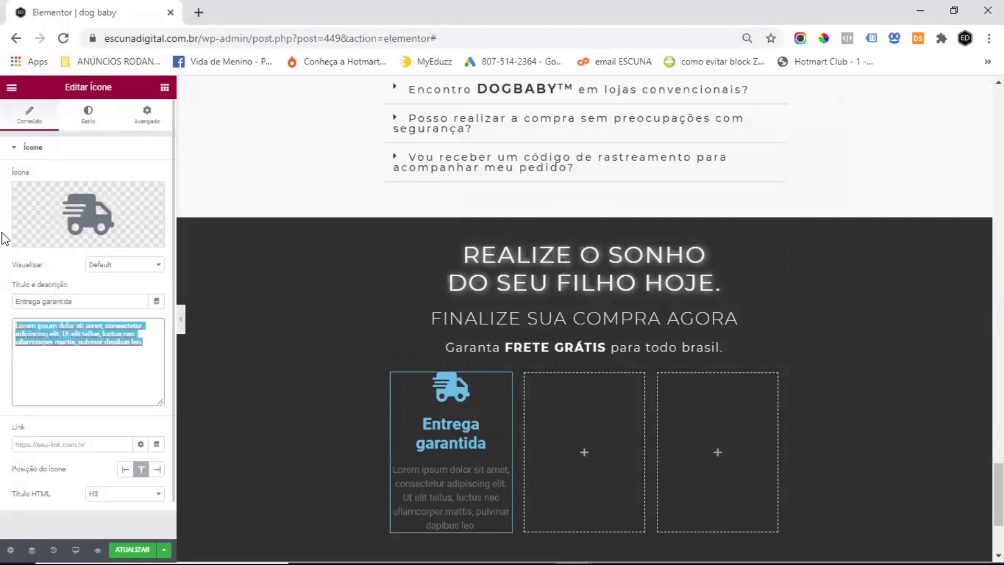
text(Garantimos sua entrega e em caso de extravio ou roubo nos correios reembolsamos integralmente seu pedido.)
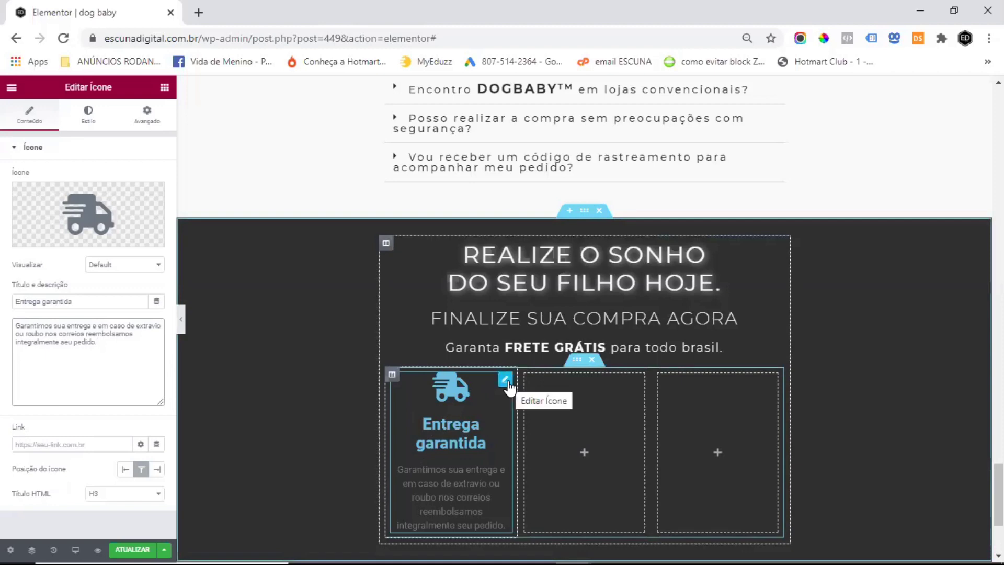
Step: Set the truck icon's primary color to #f1f1f1 and its size to 40
click(97, 122)
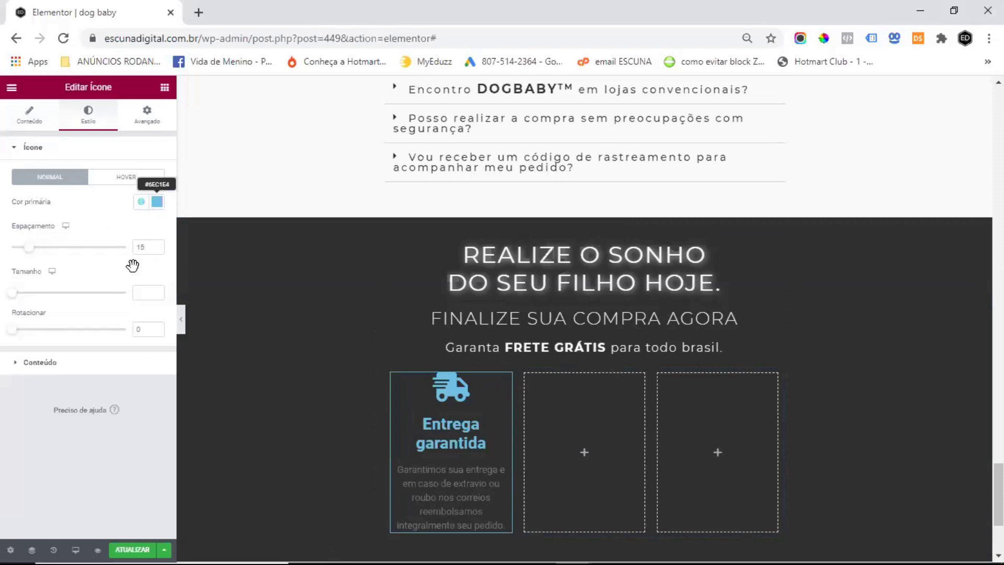
click(157, 201)
double_click(41, 377)
text(f1f1f1)
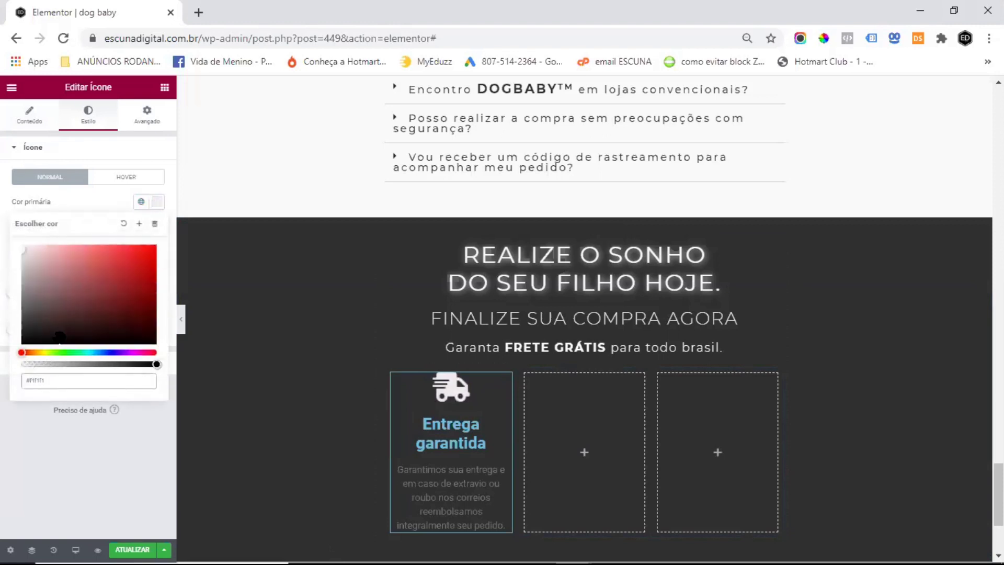
click(89, 197)
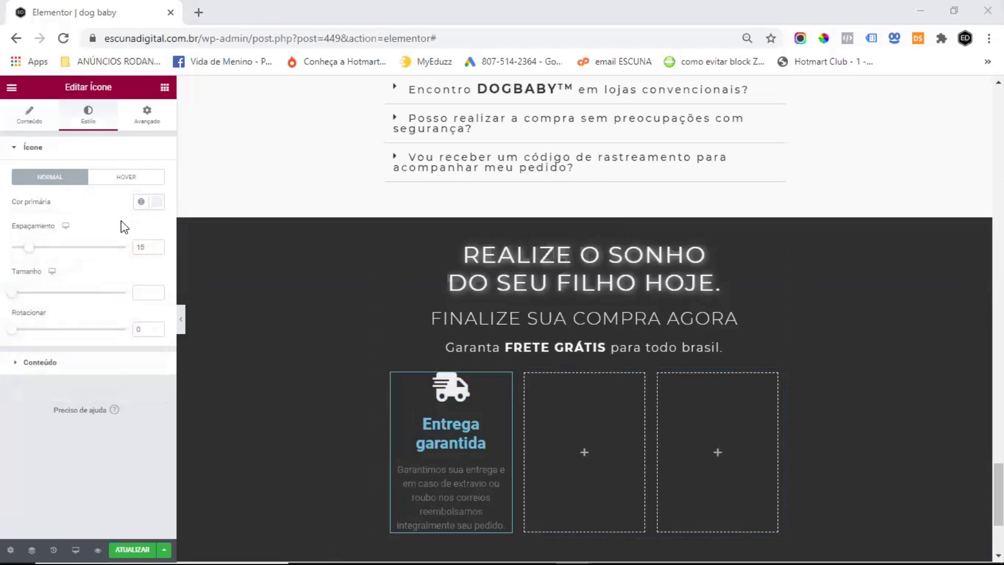
click(146, 292)
text(40)
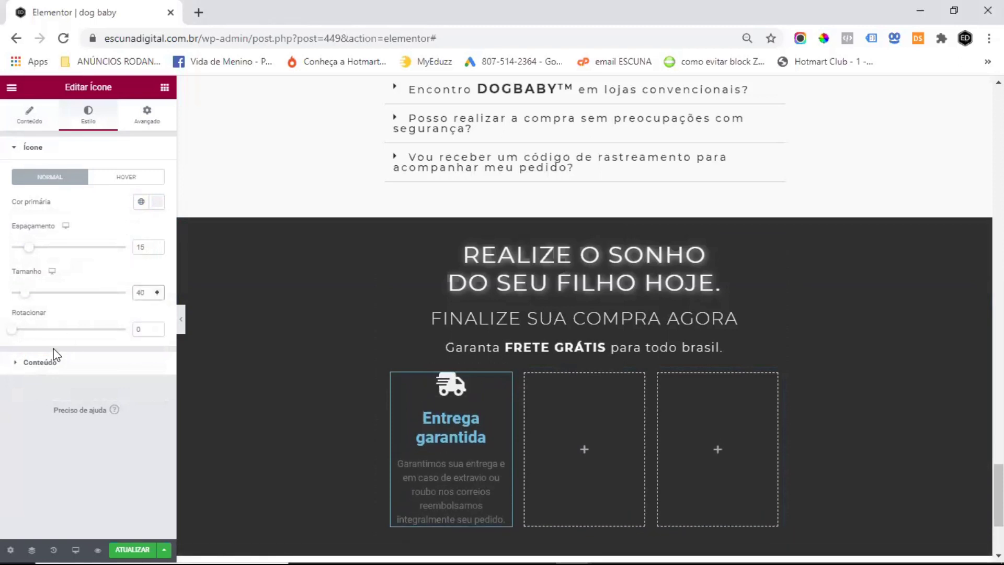
Step: Center the icon box's content and set the title spacing to 5
click(40, 362)
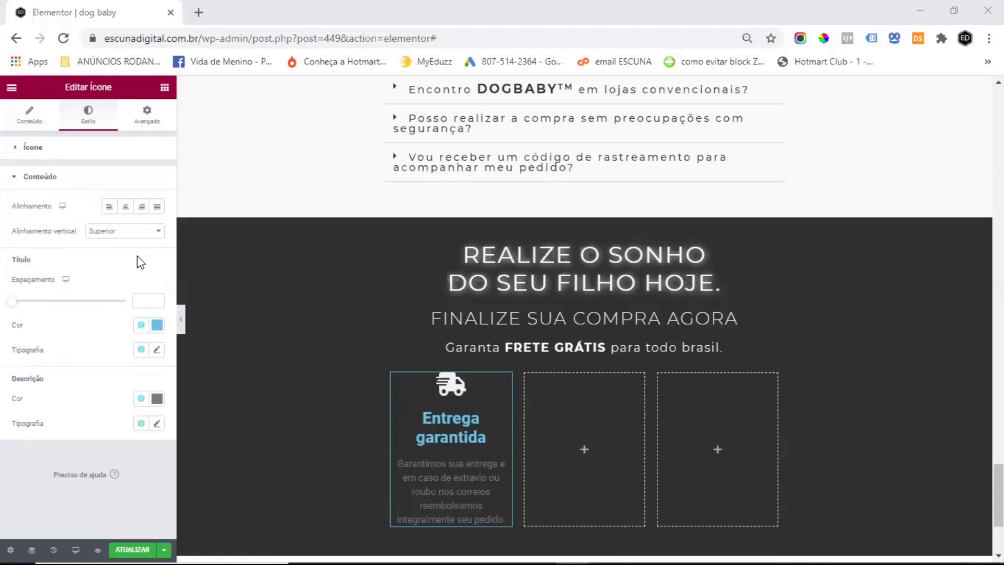
click(126, 207)
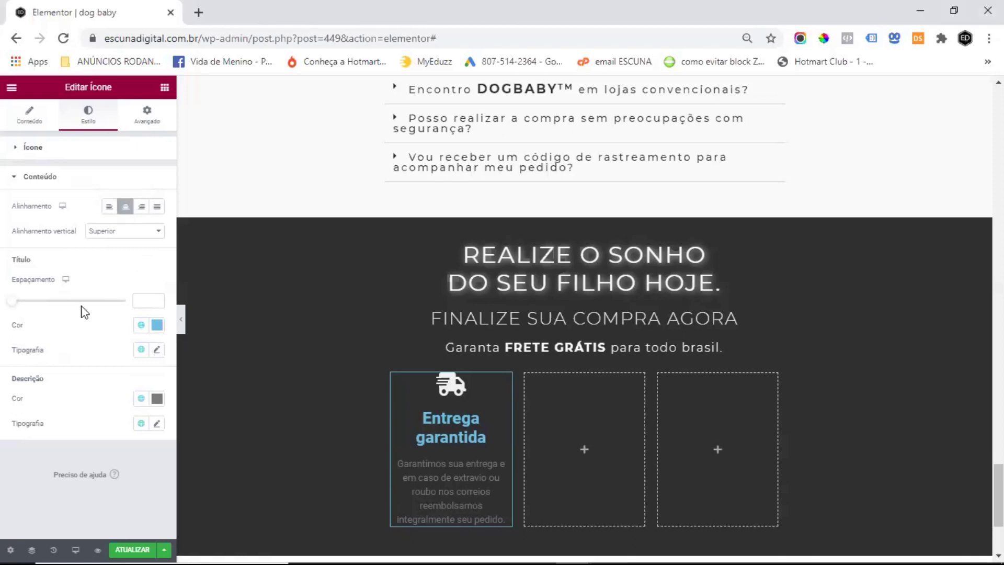
click(139, 301)
text(5)
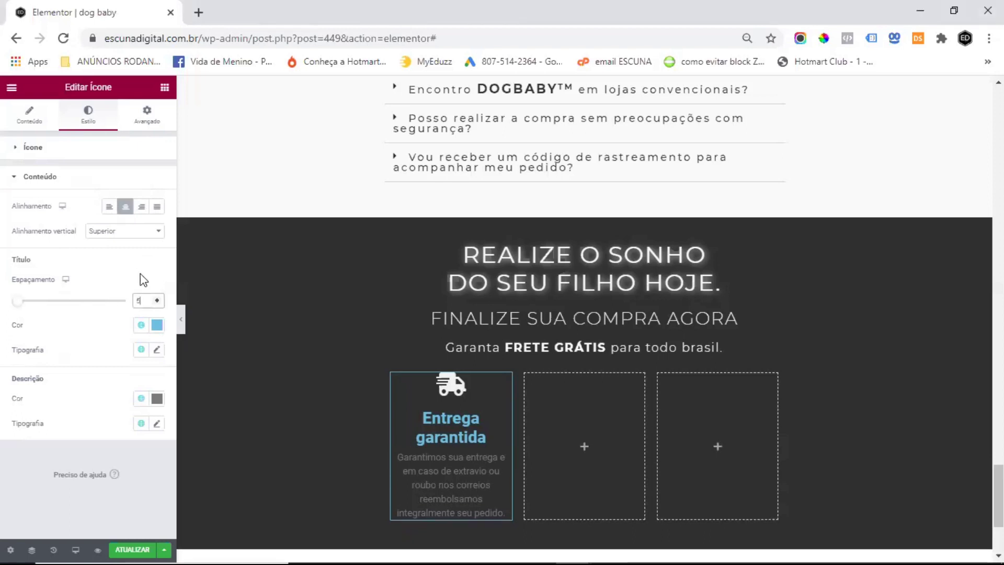
Step: Set the color of the icon box's title to #f9f9f9
click(157, 325)
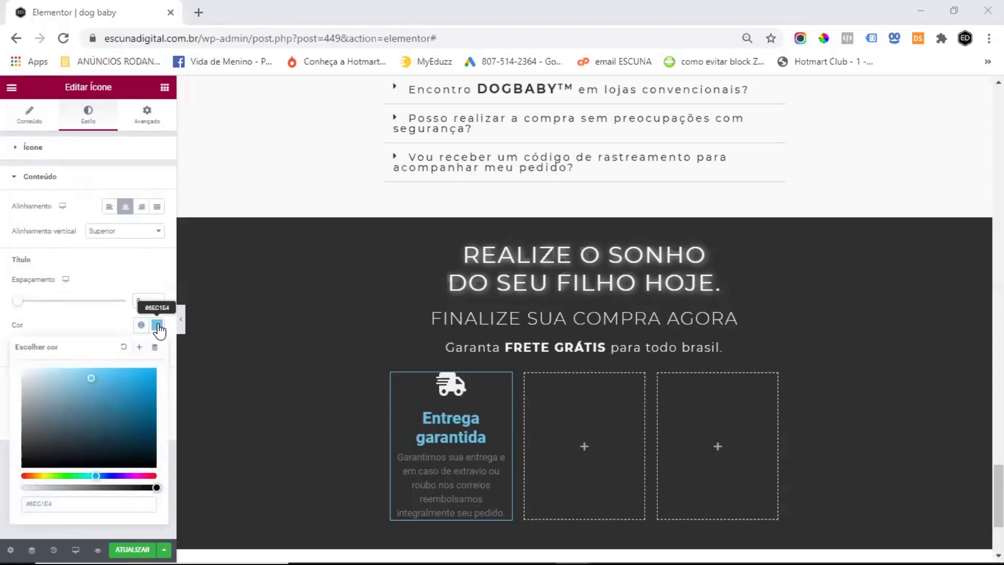
double_click(41, 503)
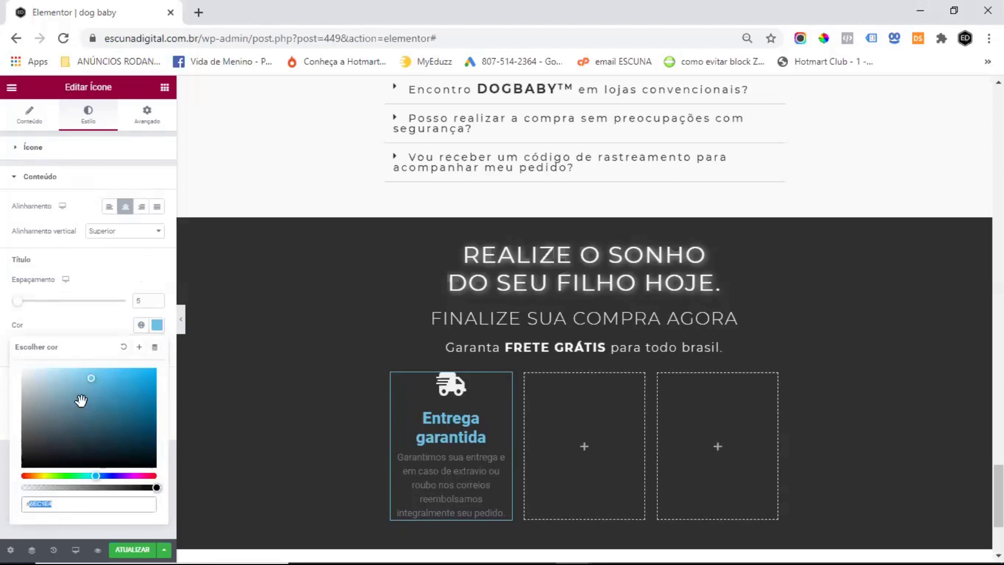
text(f9f9f9)
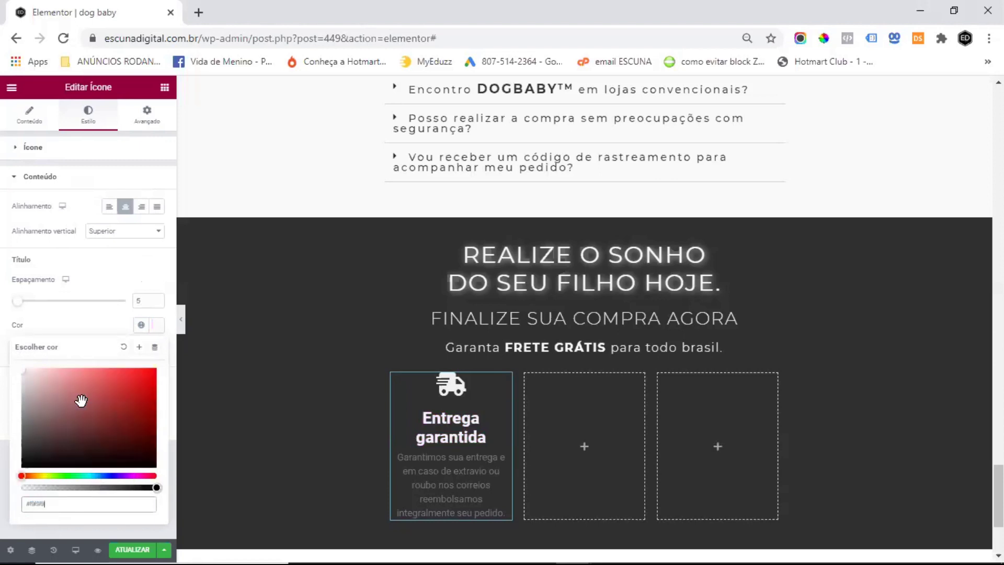
click(83, 315)
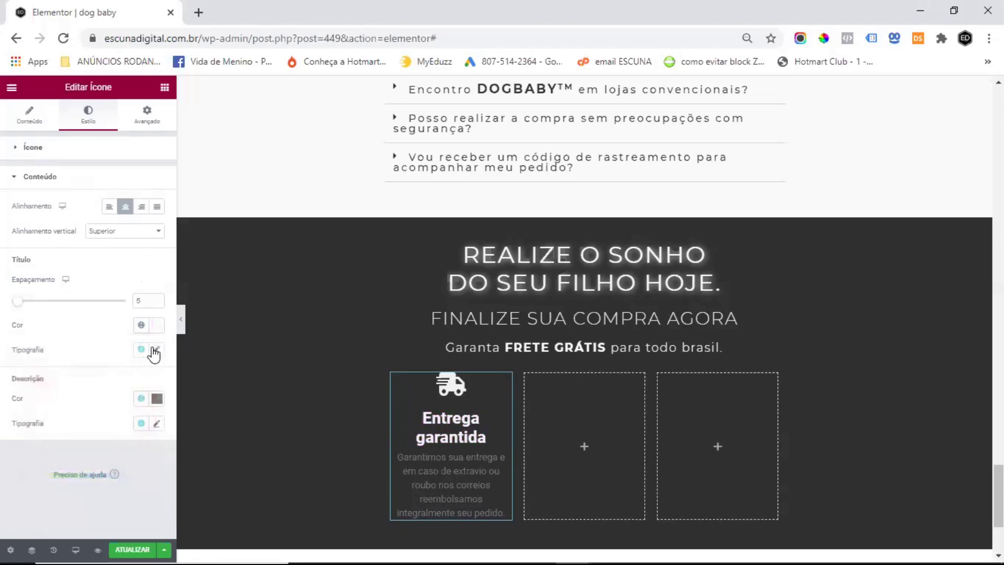
Step: Set the icon box title's typography to Montserrat, size 14, with letter spacing 1
click(157, 350)
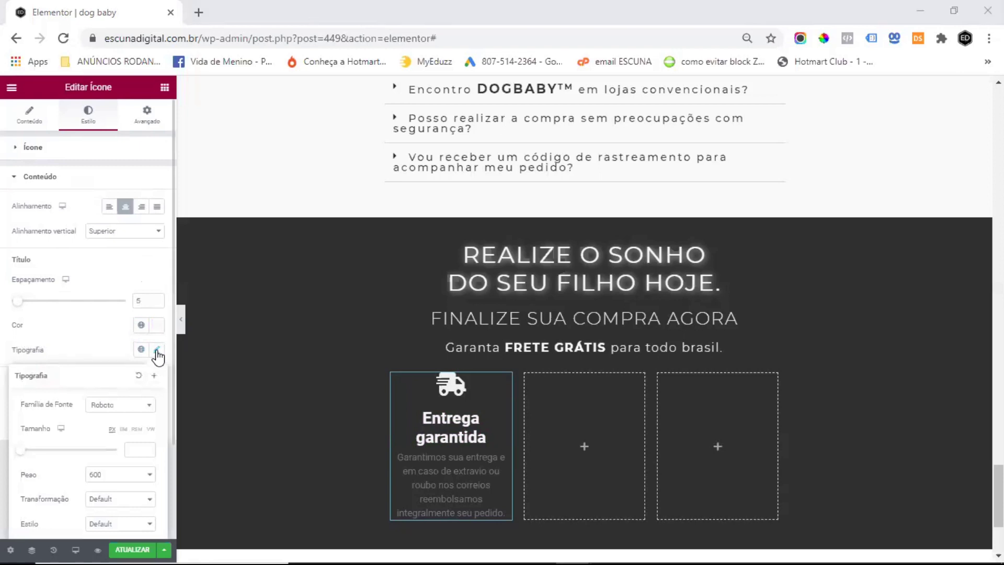
click(123, 407)
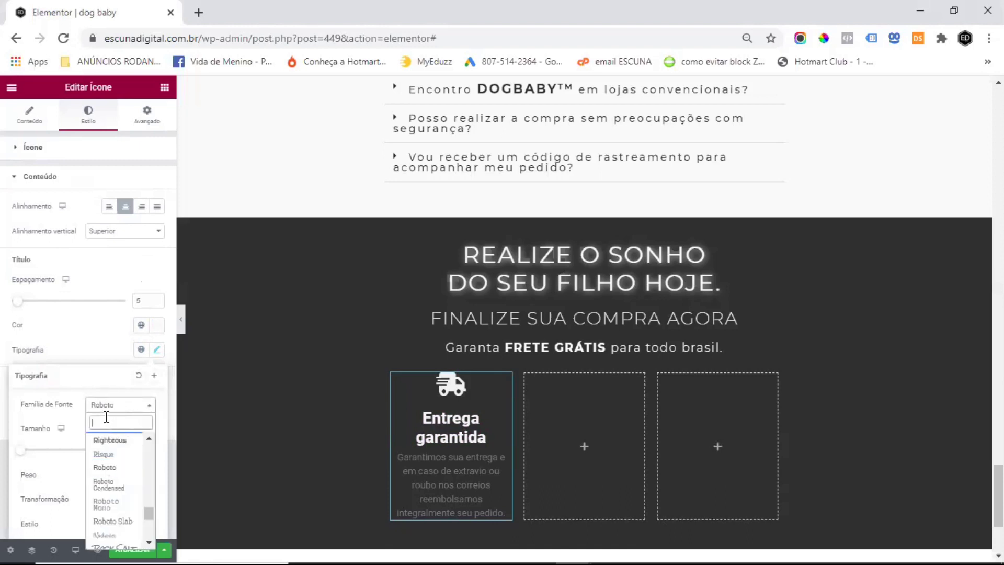
text(mont)
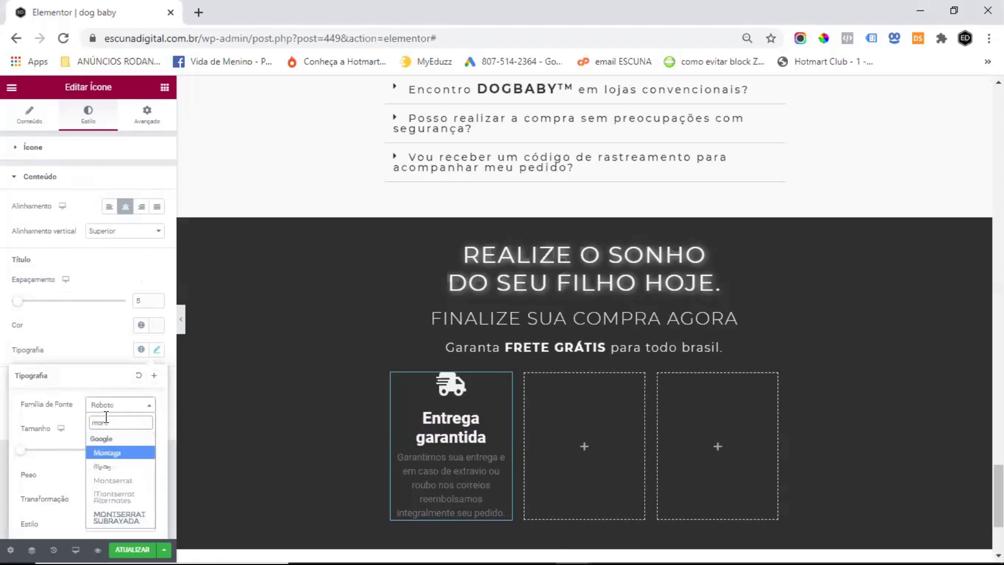
click(137, 479)
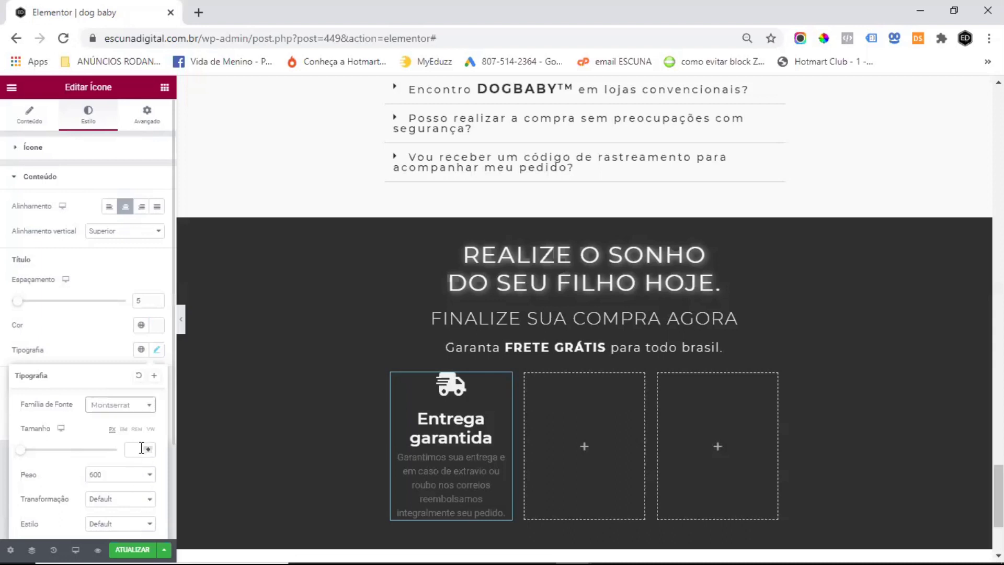
click(137, 449)
text(14)
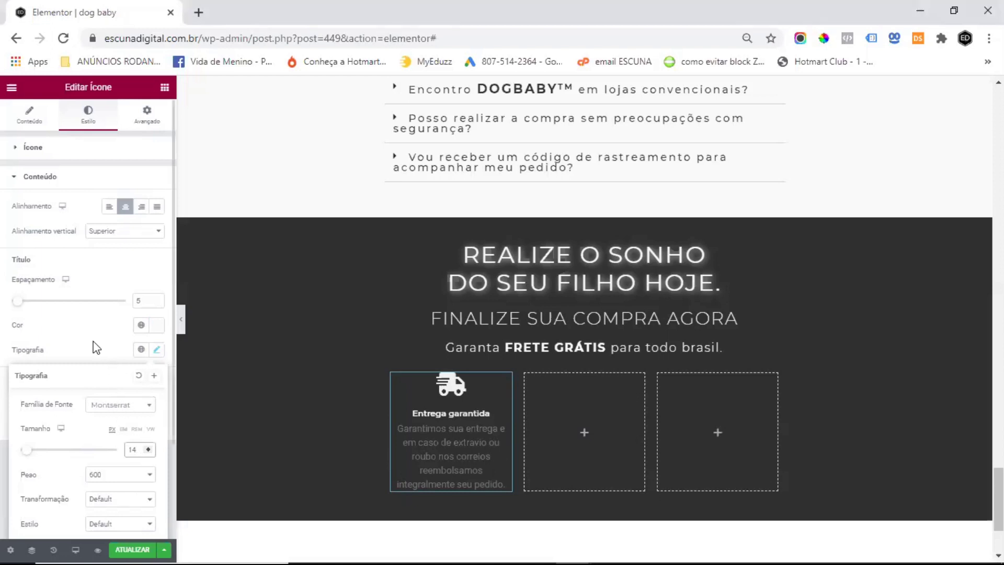
scroll(117, 410, down, 2)
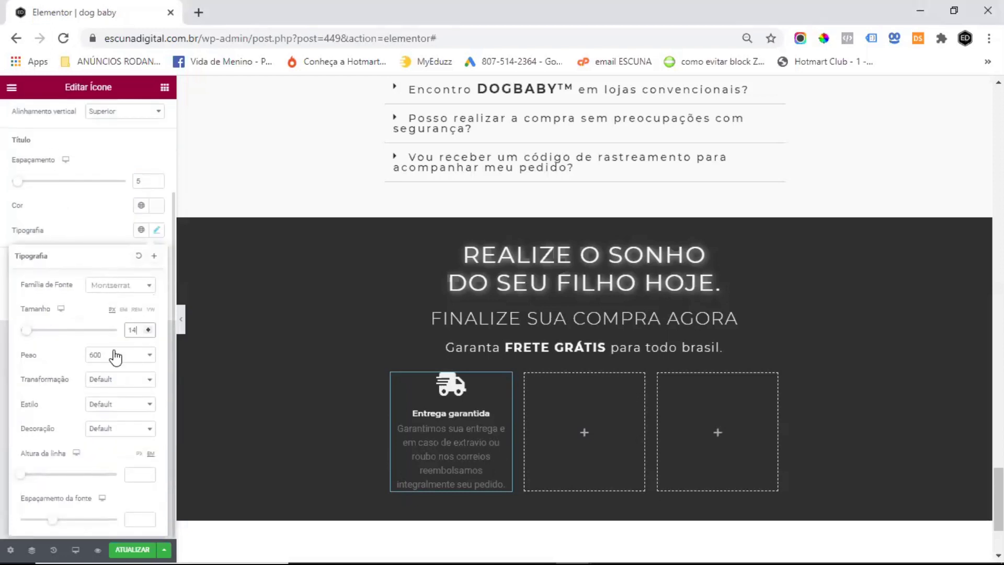
click(140, 518)
text(1)
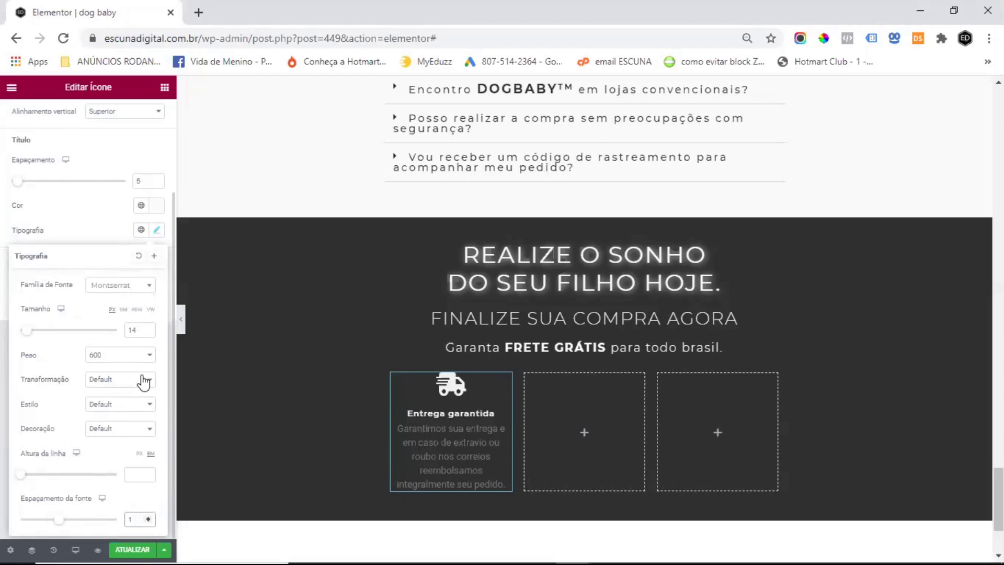
Step: Increase the icon box title's font size to 18
click(149, 328)
click(149, 328)
click(149, 328)
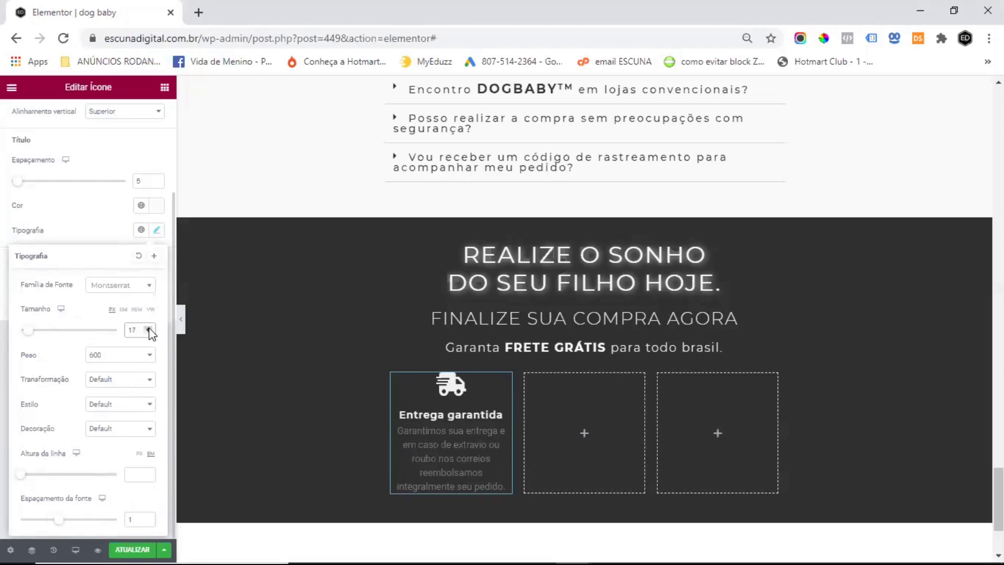
click(149, 328)
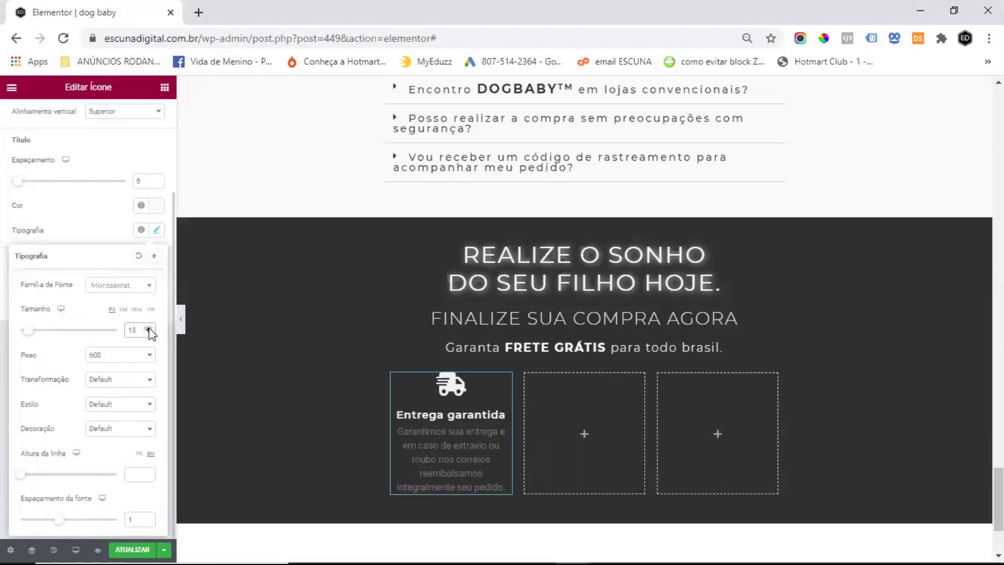
Step: Transform the icon box title to uppercase (Maiúsculas) and set its font size to 14
click(112, 380)
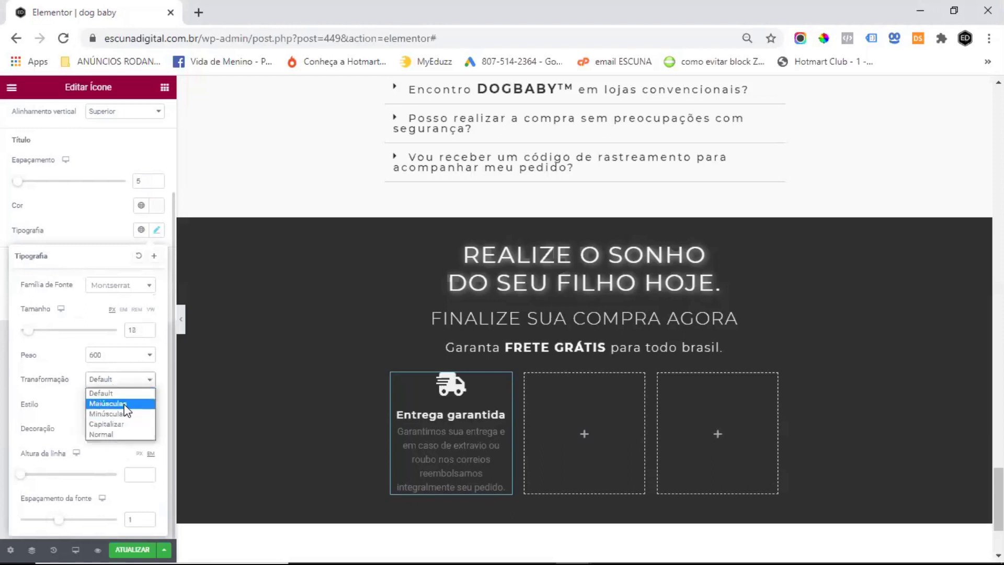
click(124, 404)
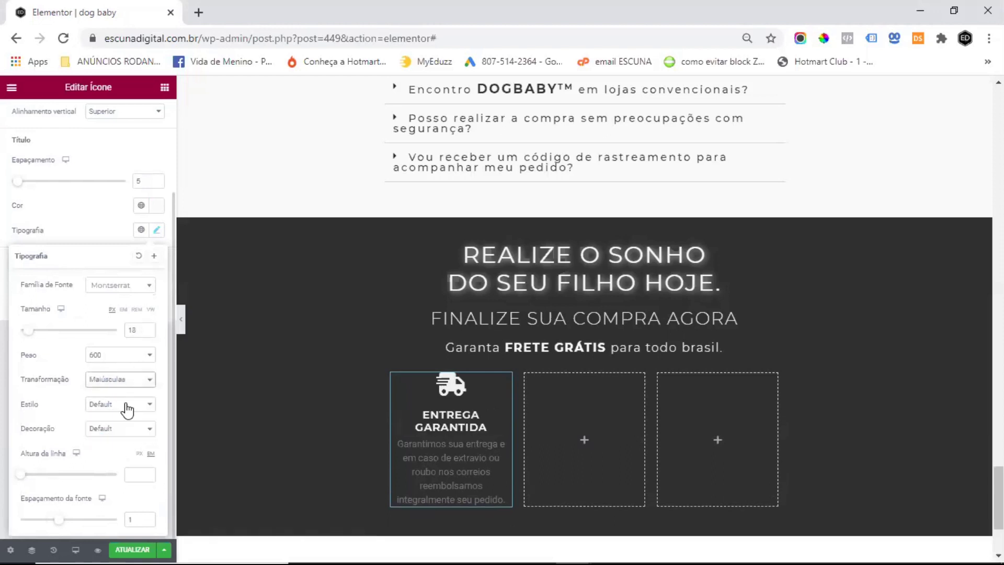
click(149, 328)
click(149, 328)
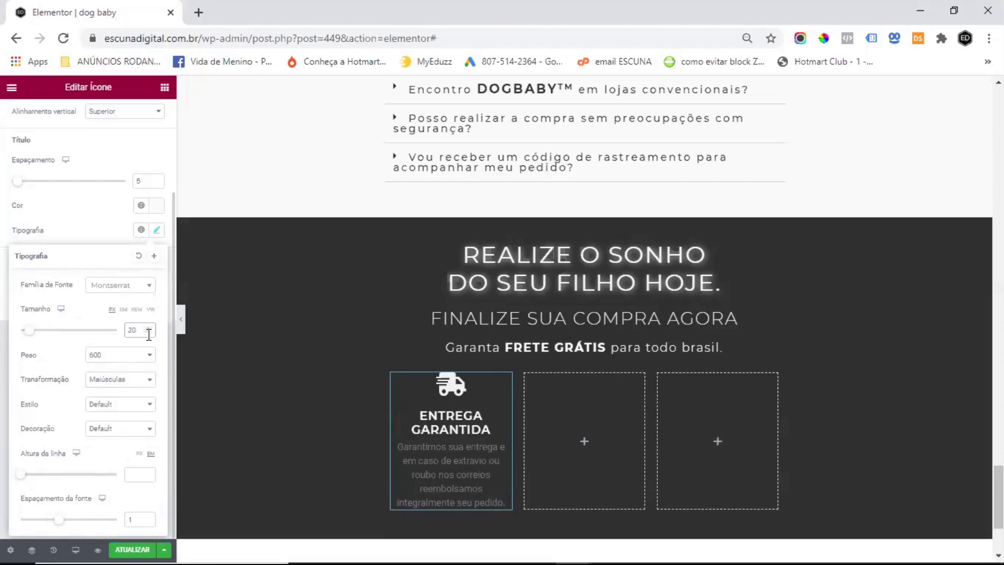
click(149, 332)
click(148, 333)
click(148, 332)
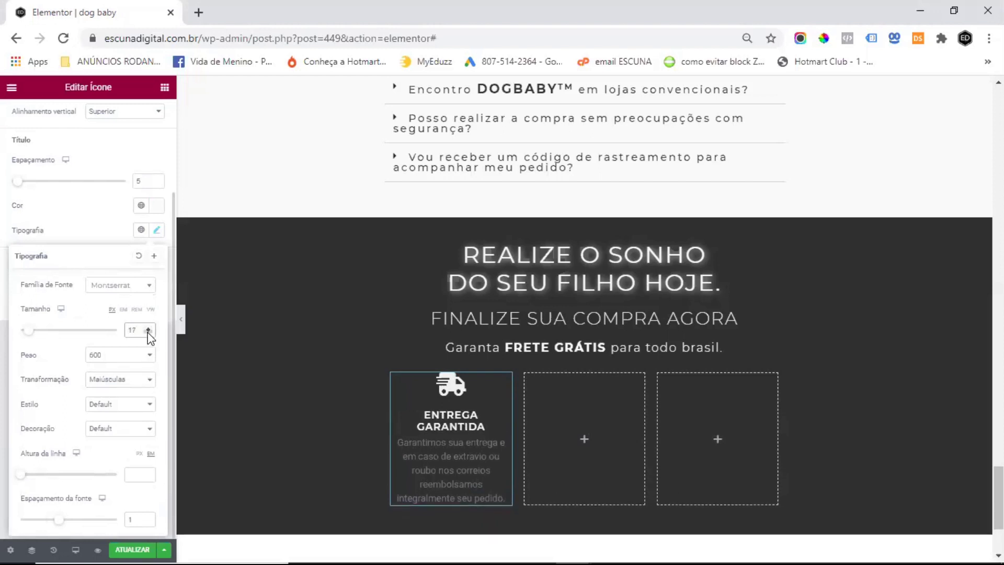
click(148, 333)
click(148, 333)
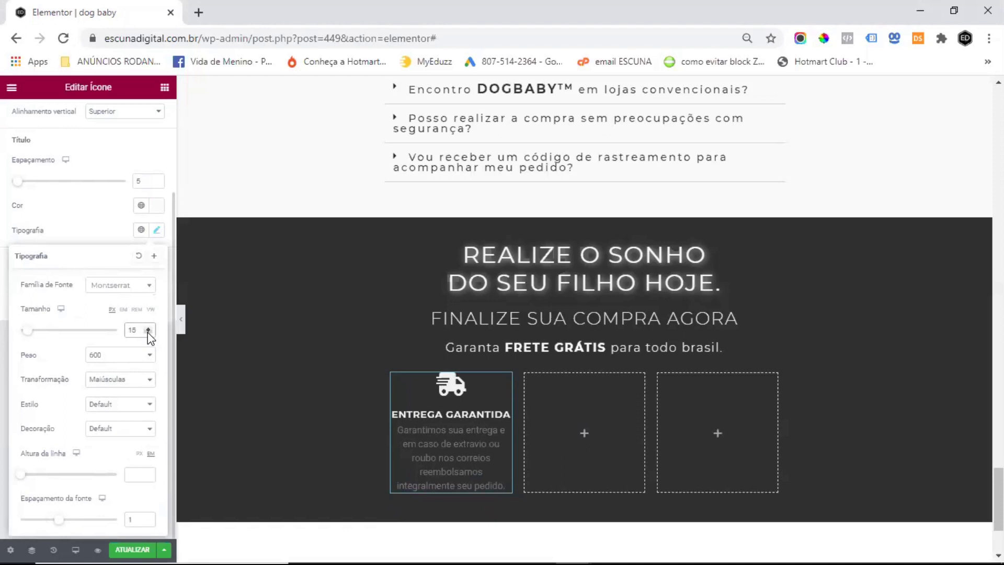
click(148, 333)
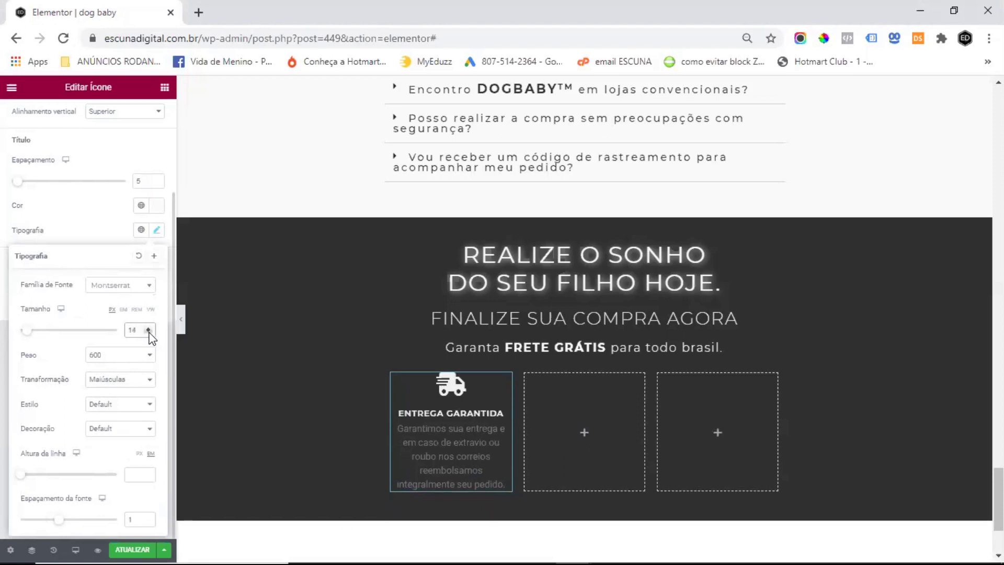
click(90, 226)
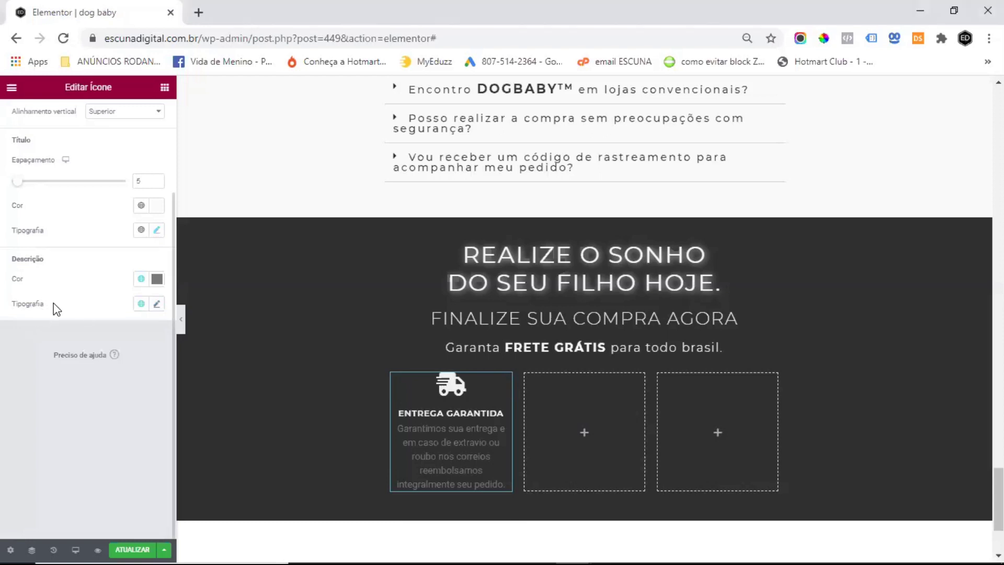
Step: Set the color of the icon box's description to #ffffff
click(157, 283)
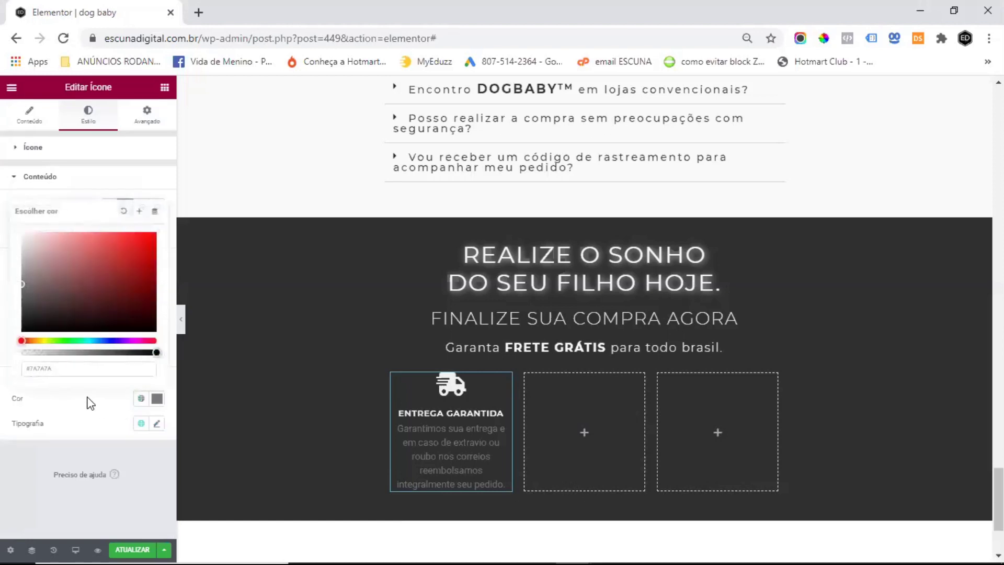
double_click(41, 369)
text(ffffff)
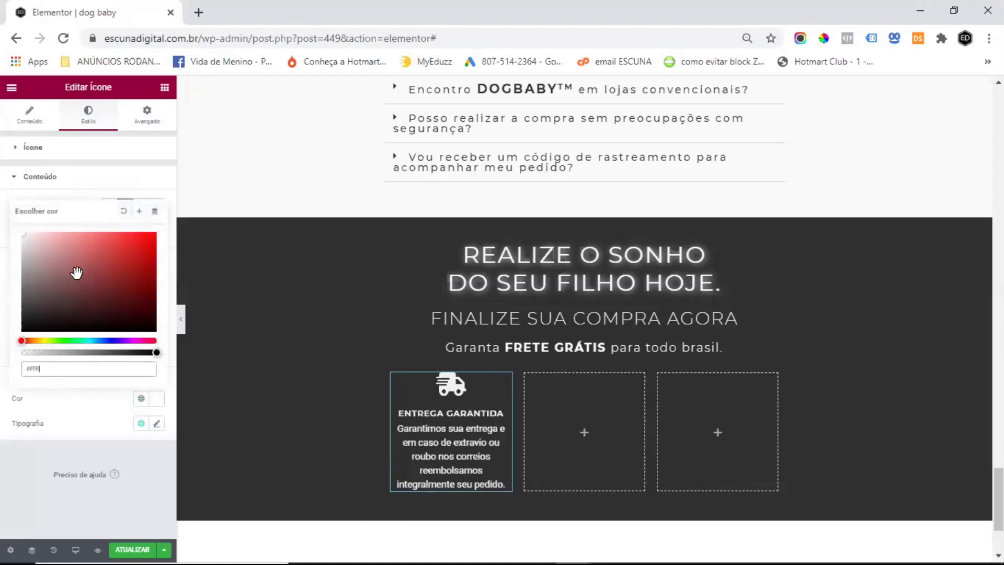
click(90, 413)
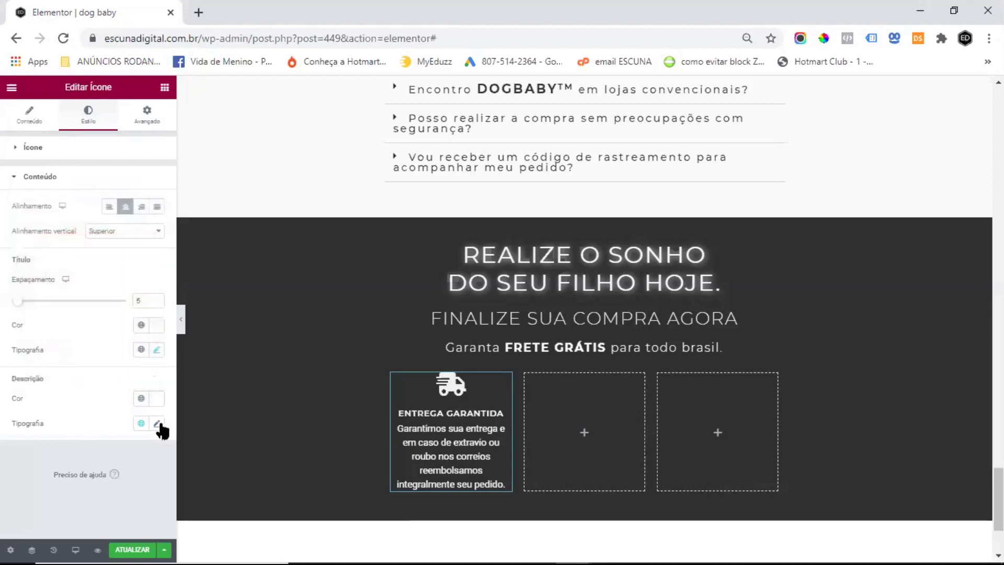
Step: Set the icon box description's font to Montserrat at size 11
click(156, 423)
scroll(155, 331, down, 3)
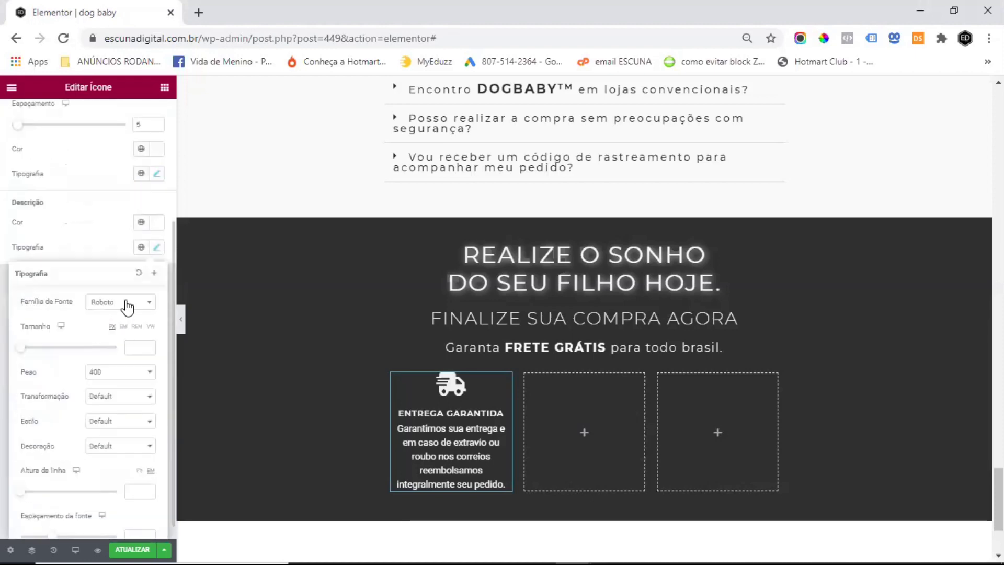
click(126, 306)
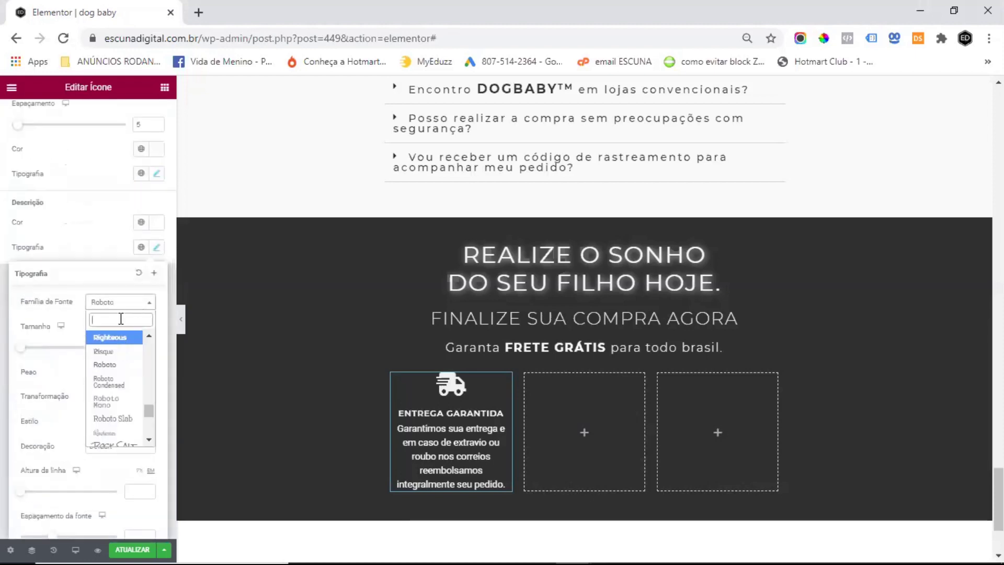
text(mont)
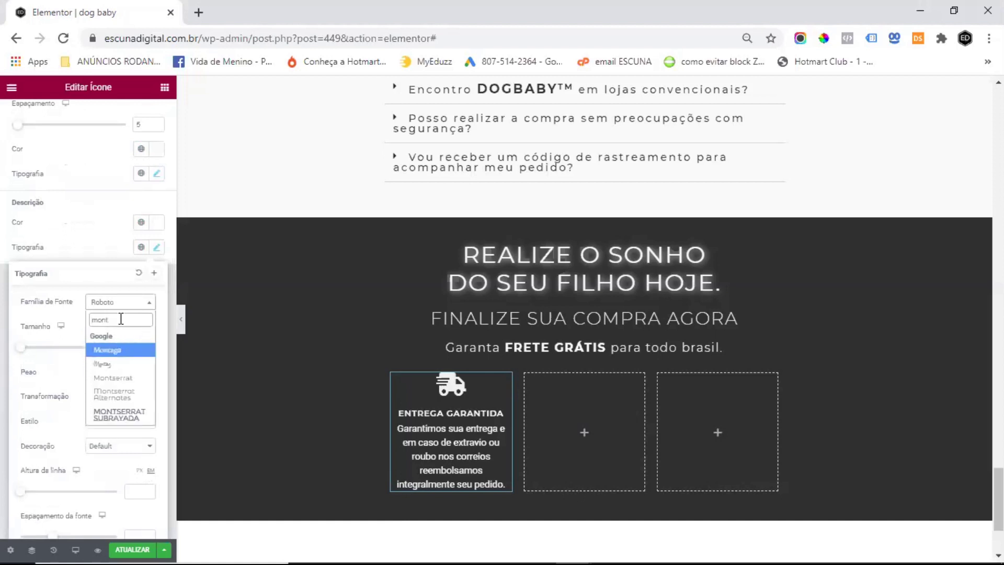
click(115, 378)
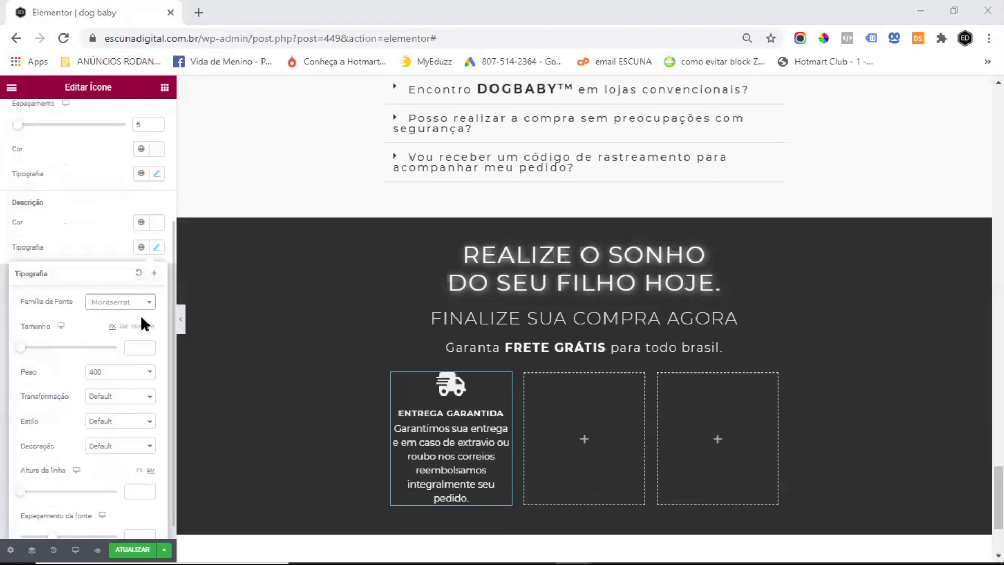
click(138, 343)
text(11)
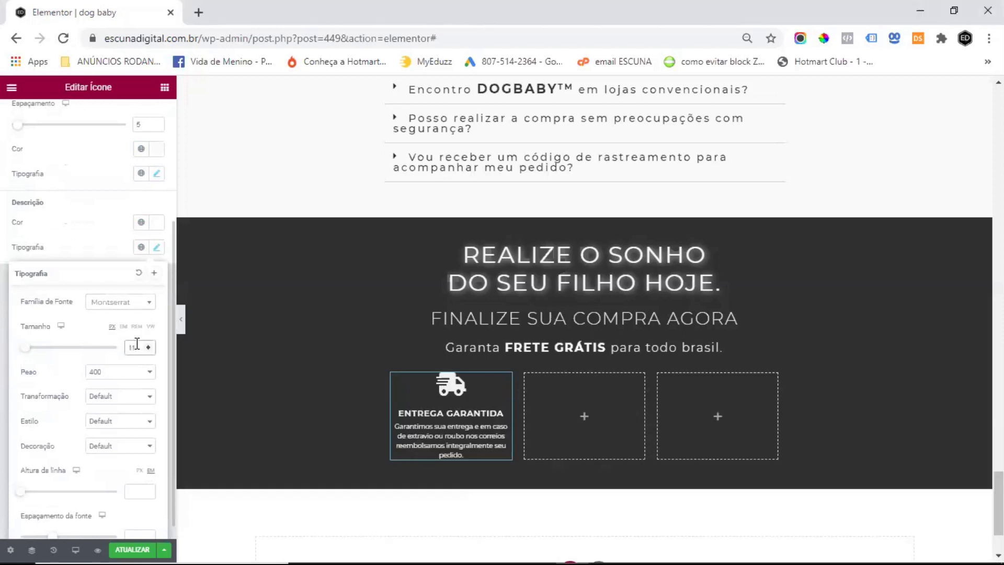
Step: Set the description's font weight to 100 and its letter spacing to 1,2
click(111, 373)
click(124, 389)
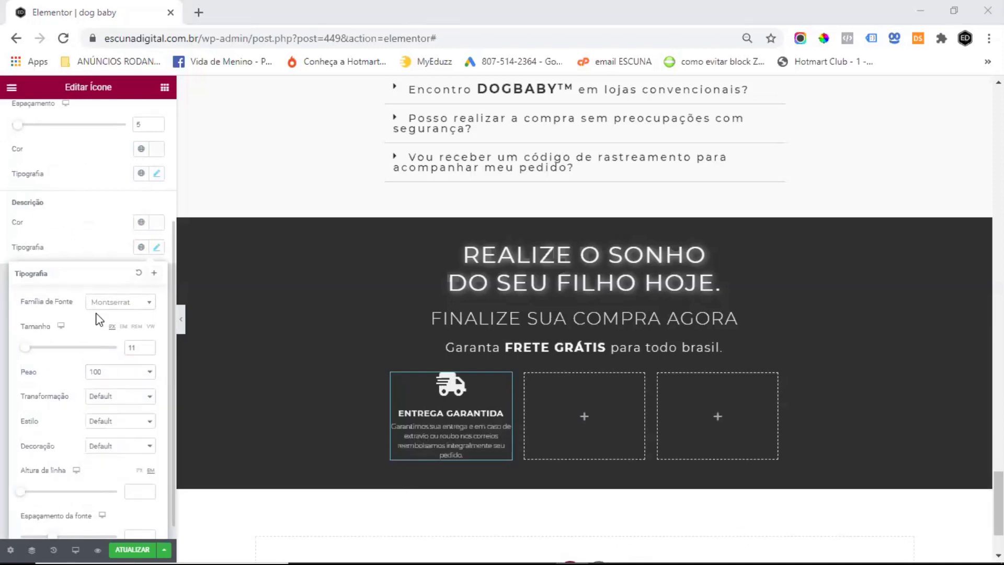
click(139, 537)
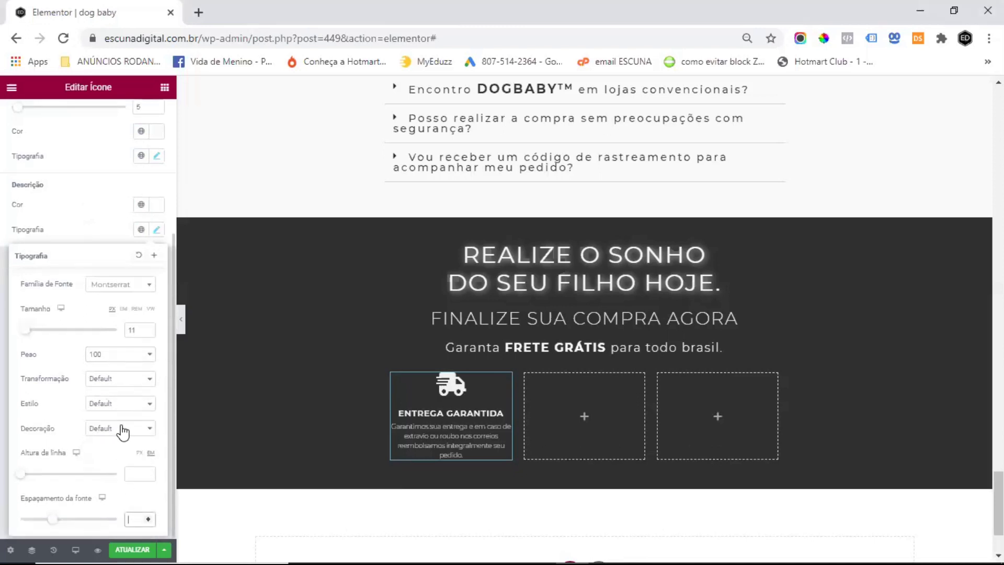
text(1,2)
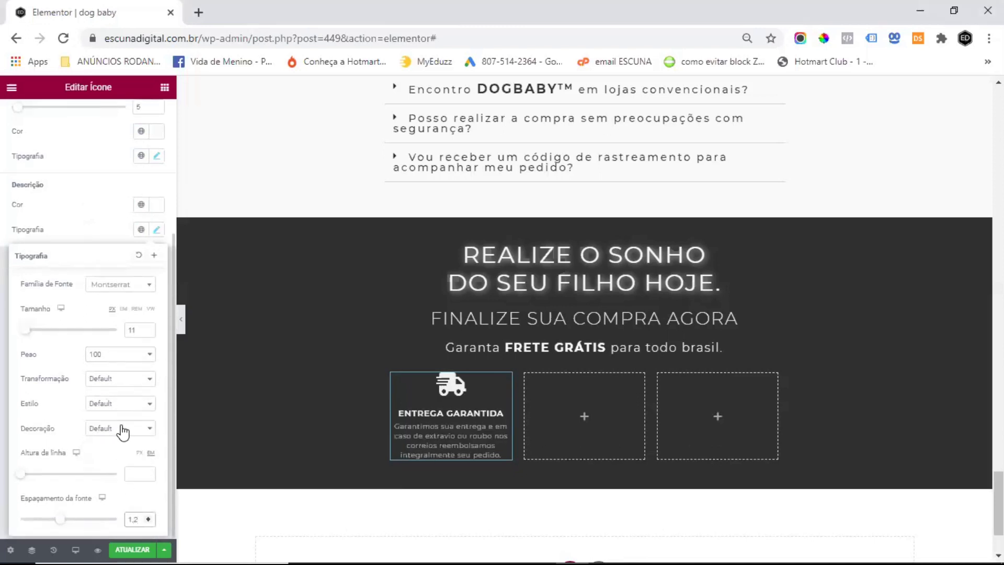
click(95, 225)
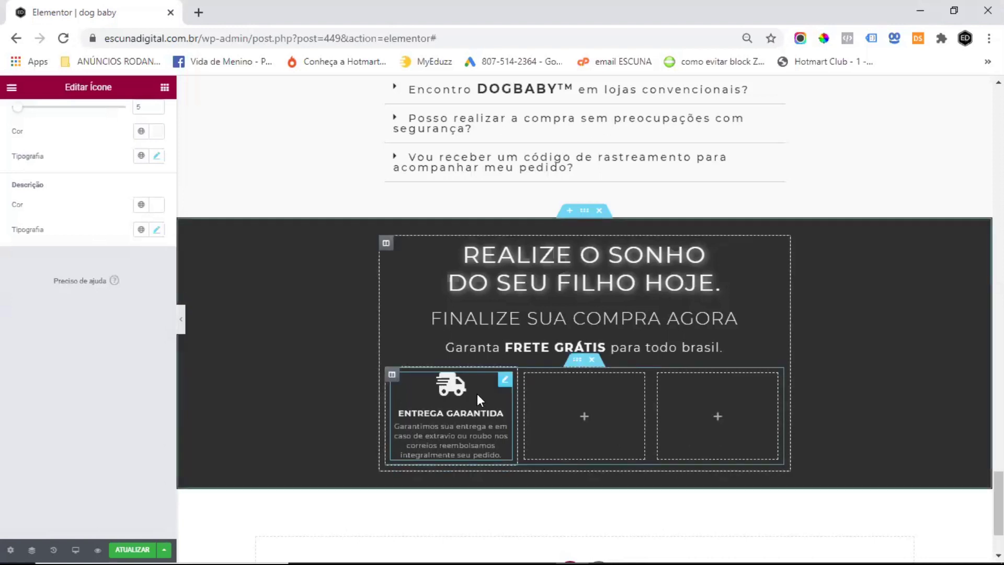
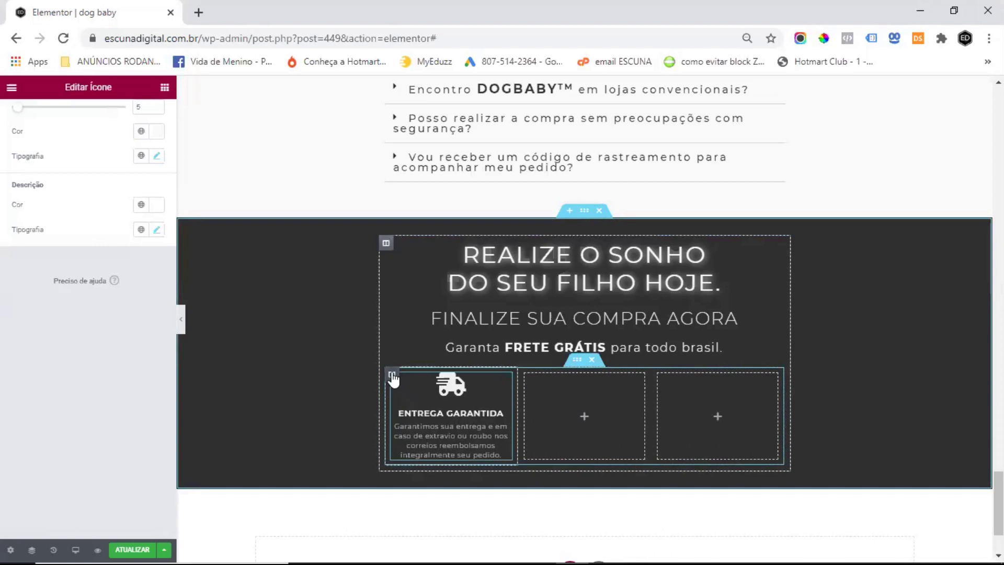
Step: Duplicate the column containing the "Entrega garantida" icon box twice
right_click(394, 379)
click(438, 401)
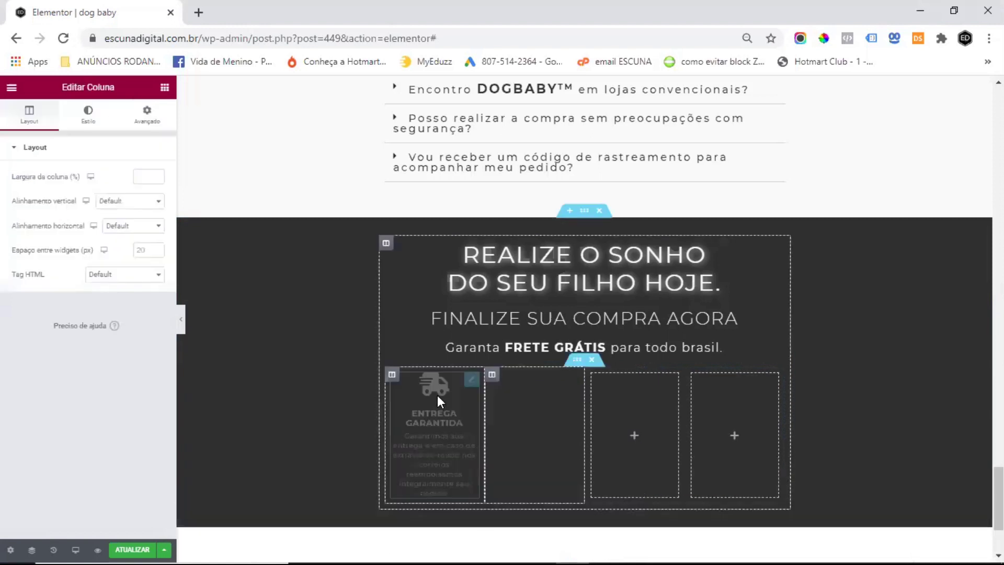
right_click(395, 378)
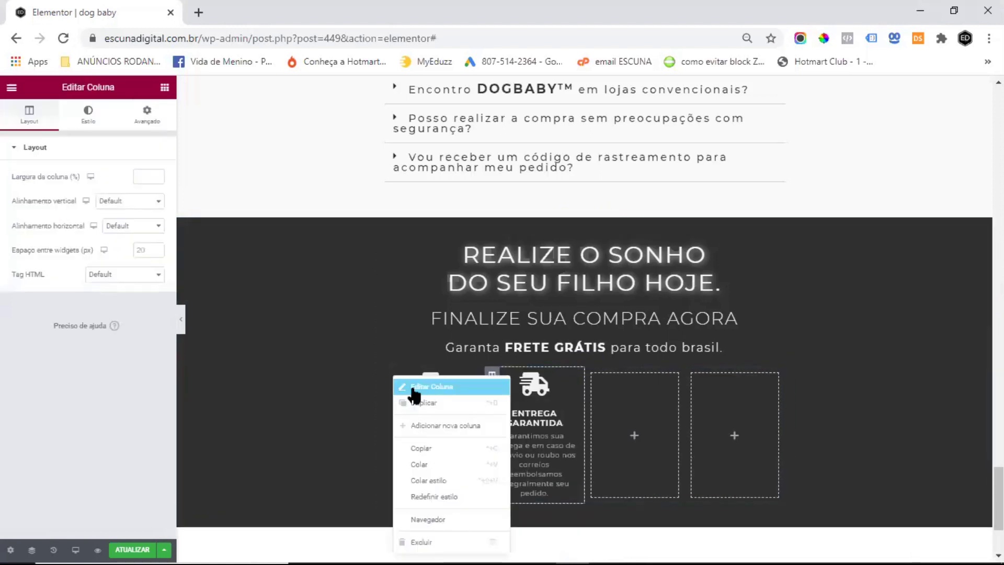
click(441, 405)
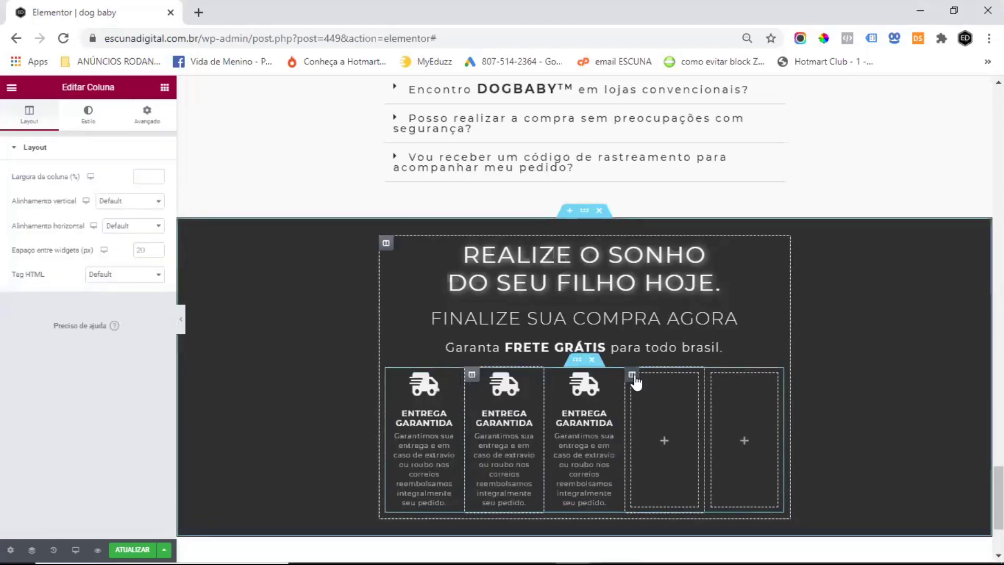
Step: Delete the two empty columns from the icon box row
right_click(636, 378)
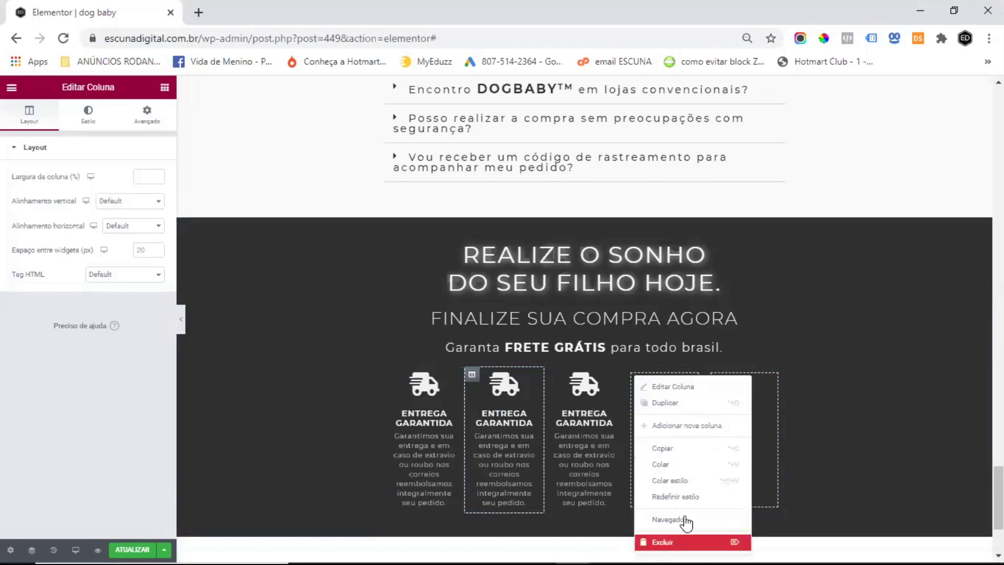
click(691, 390)
right_click(695, 378)
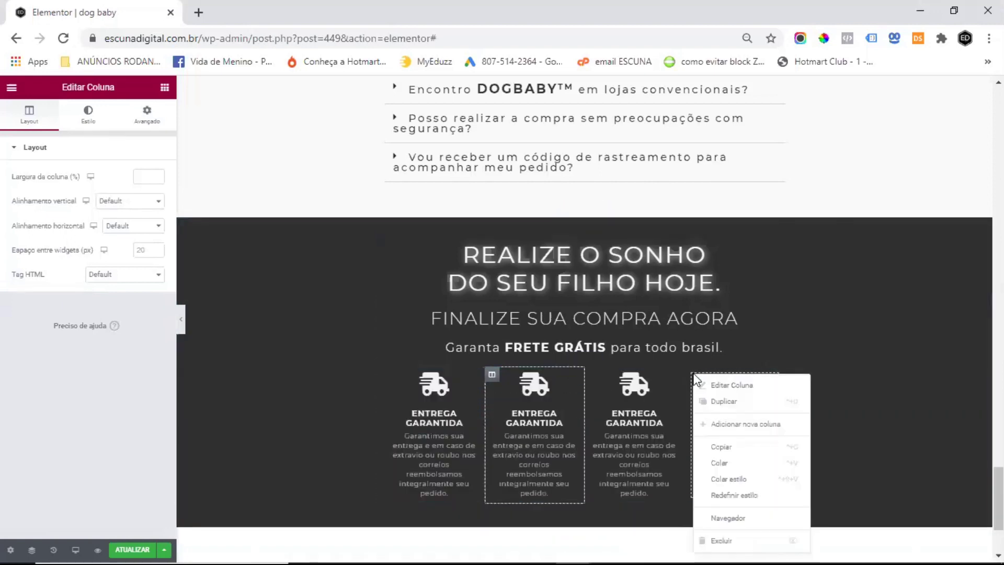
click(743, 540)
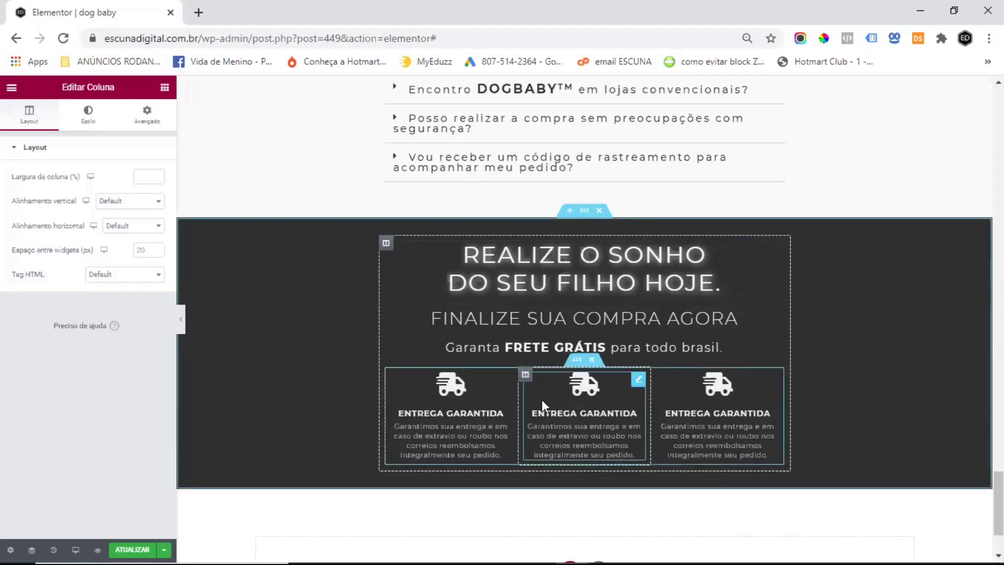
Step: Open the middle icon box for editing
click(639, 379)
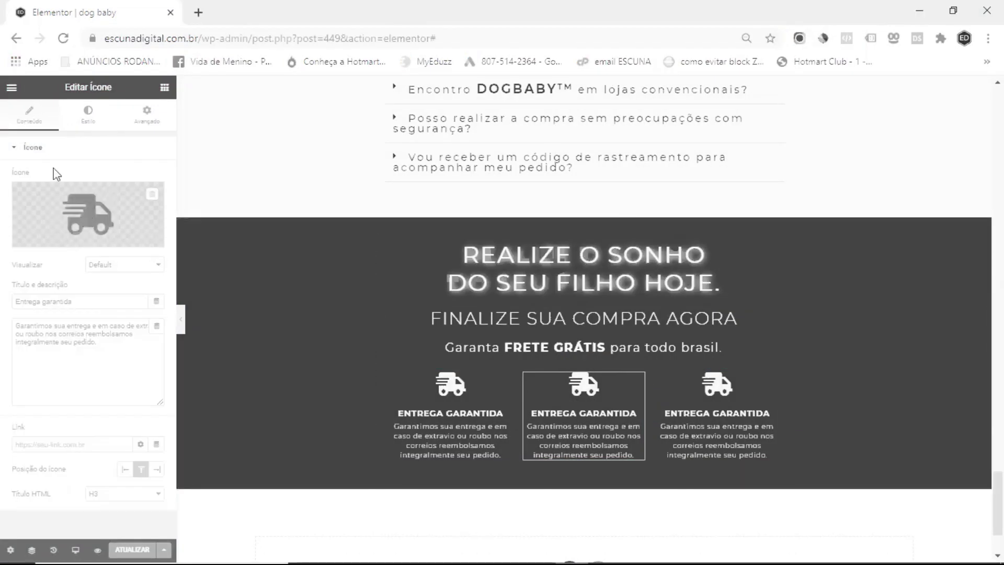
Step: Replace the middle feature box's truck icon with the magnifier-with-location-pin icon, searching the icon library for "loc"
click(83, 217)
click(422, 139)
text(loc)
click(718, 216)
click(816, 540)
Step: Change the third feature box's icon to a lock, and rewrite the second and third boxes as "Rastreamento global" and "Segurança total"
click(771, 379)
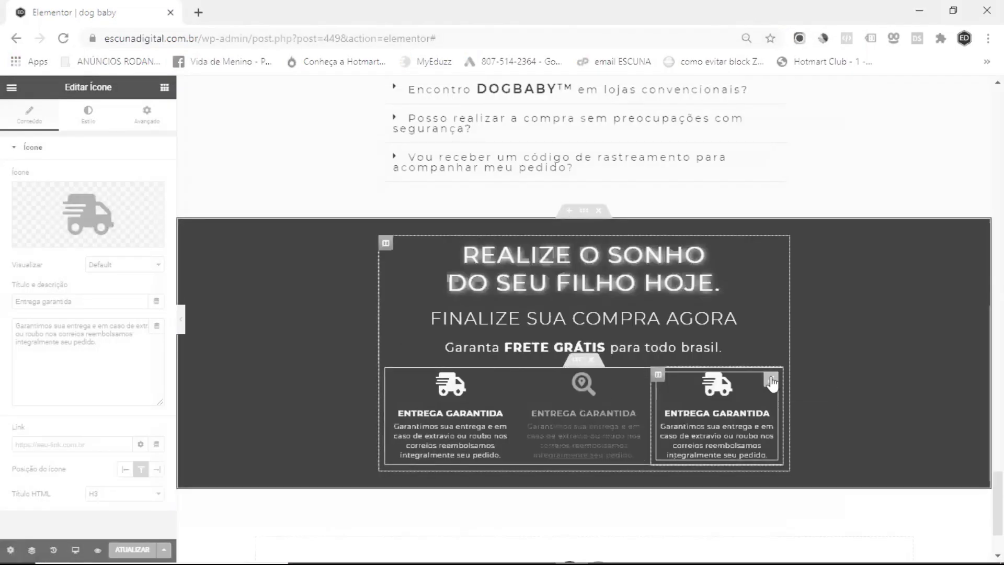
click(84, 217)
double_click(590, 215)
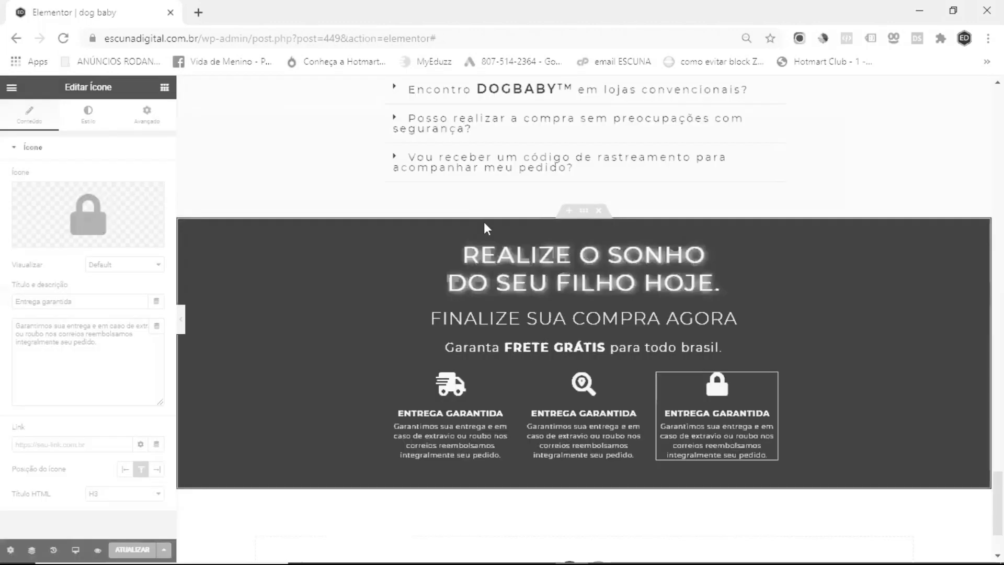
click(623, 402)
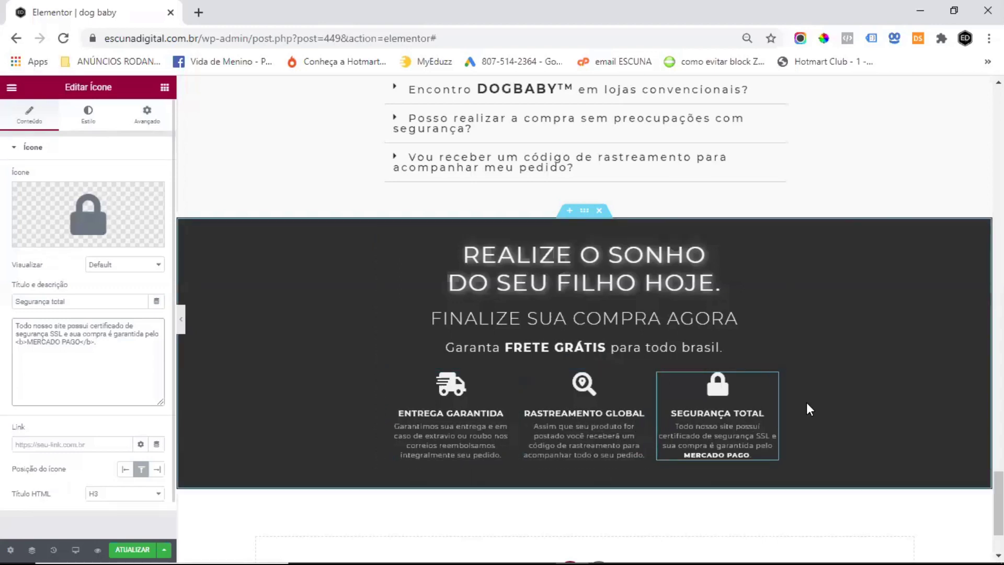
Step: Add a single-column section below the dark section and set its boxed content width to 600
scroll(823, 268, down, 1)
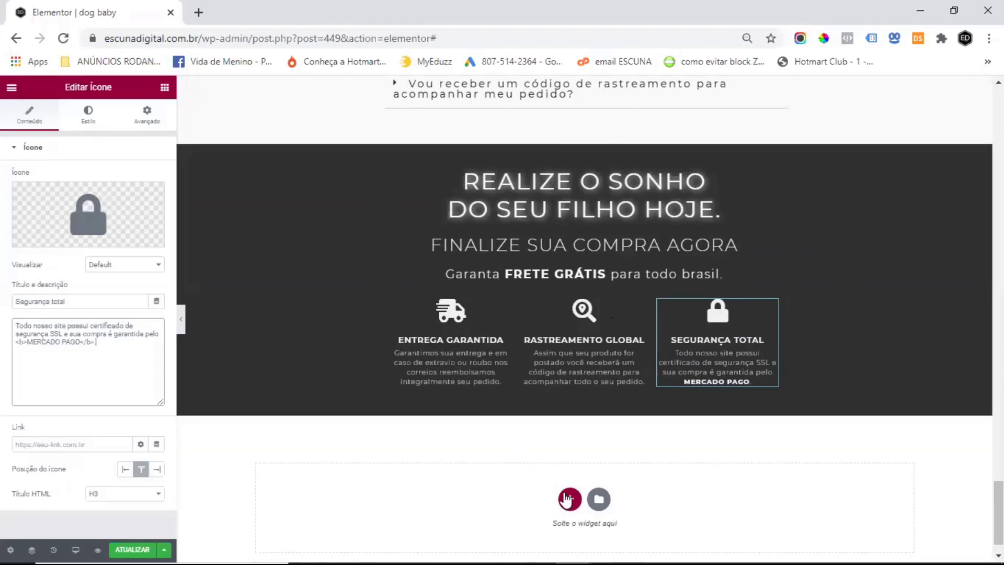
click(570, 499)
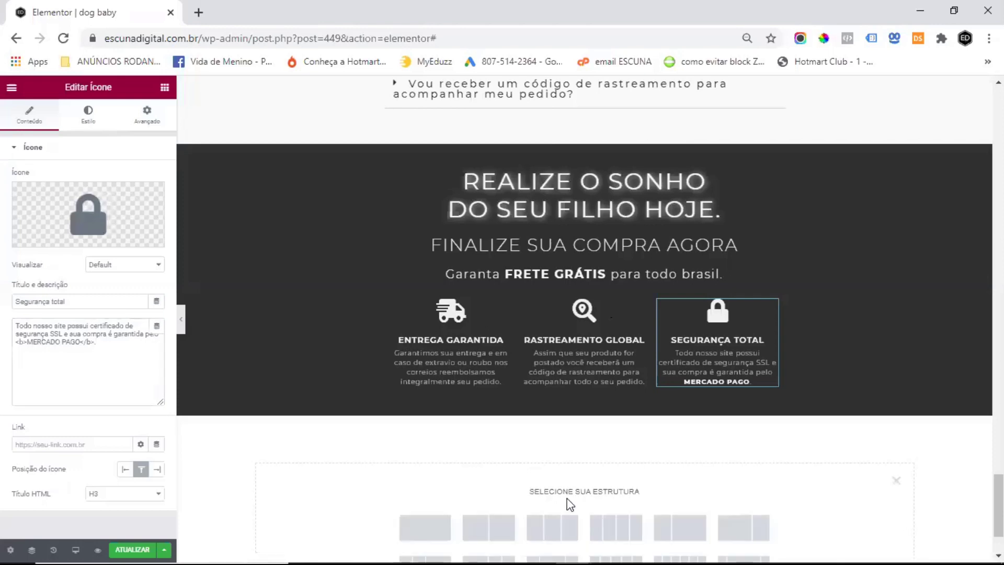
click(425, 528)
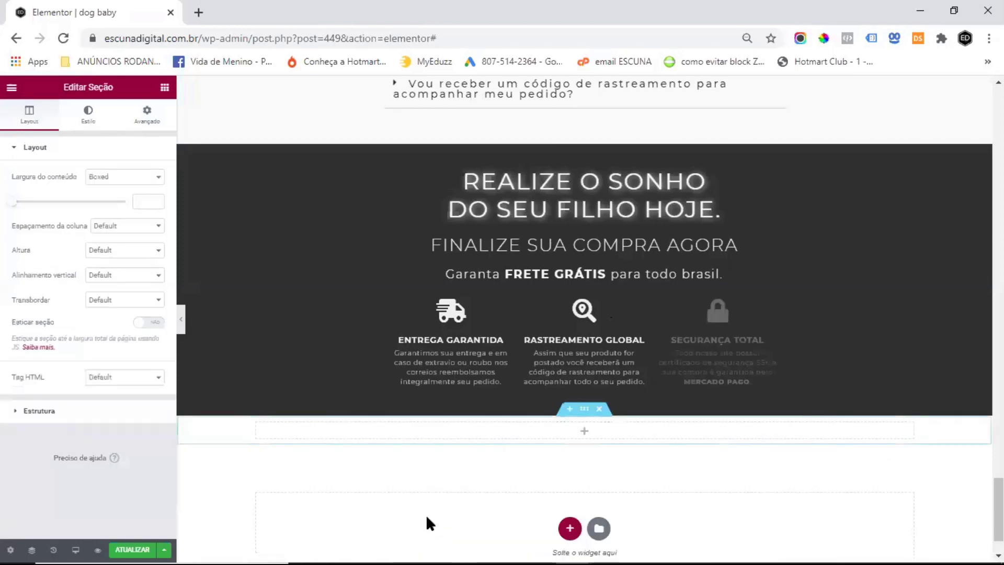
scroll(843, 259, down, 1)
click(136, 205)
text(600)
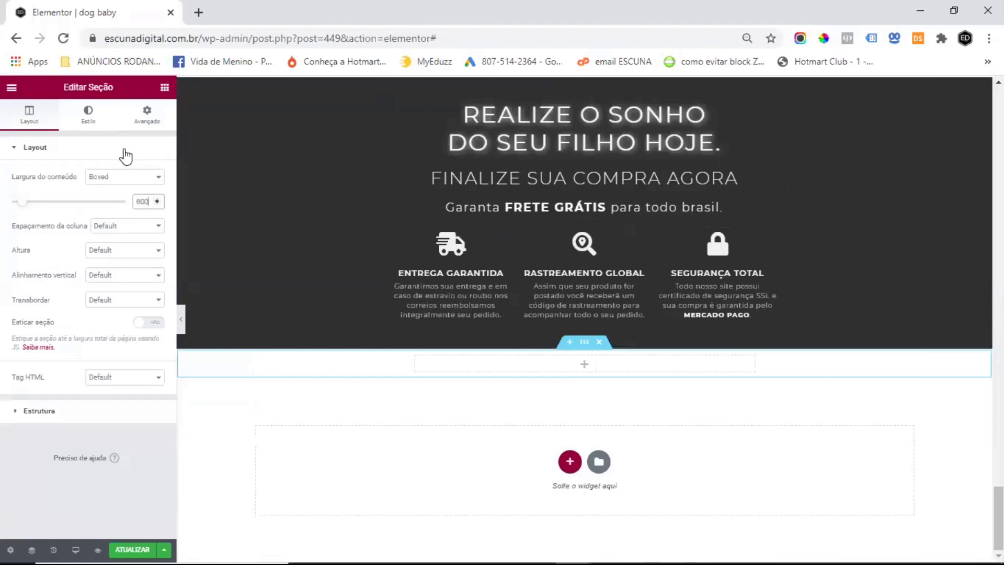
Step: Unlink the new section's padding values and set the top padding to 50
click(149, 116)
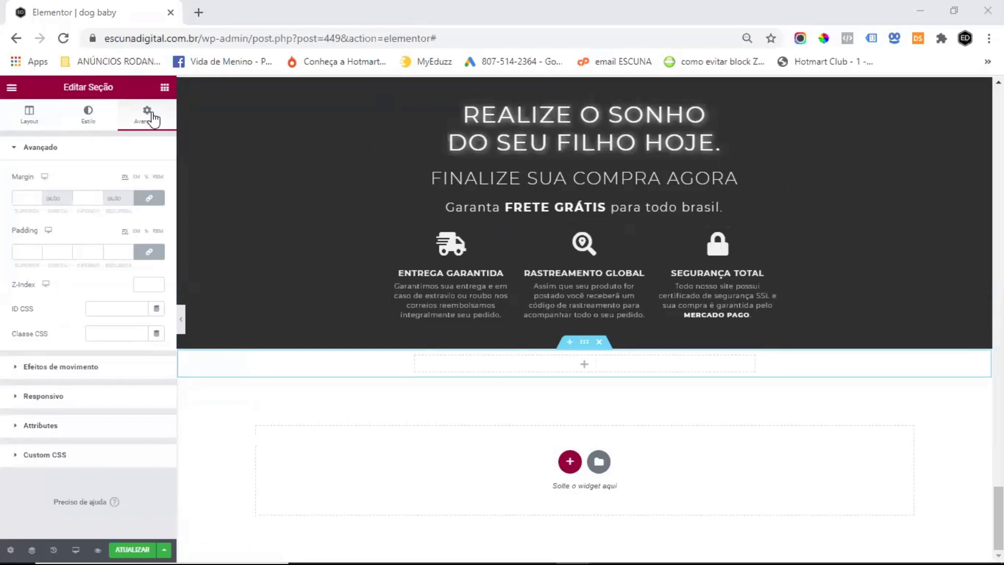
click(149, 252)
click(19, 252)
text(50)
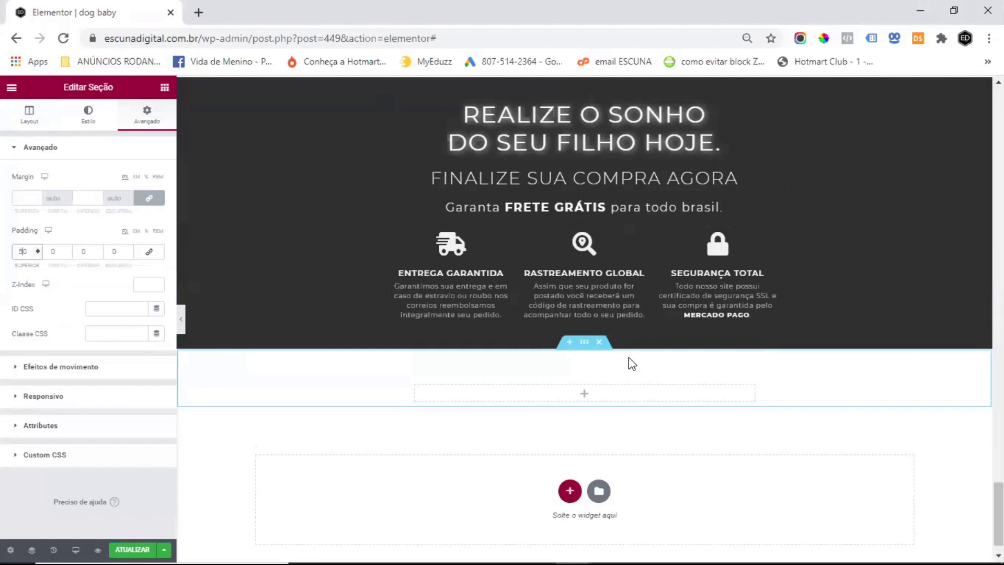
Step: Check the link target of the "Eu quero" button below the testimonials
click(165, 88)
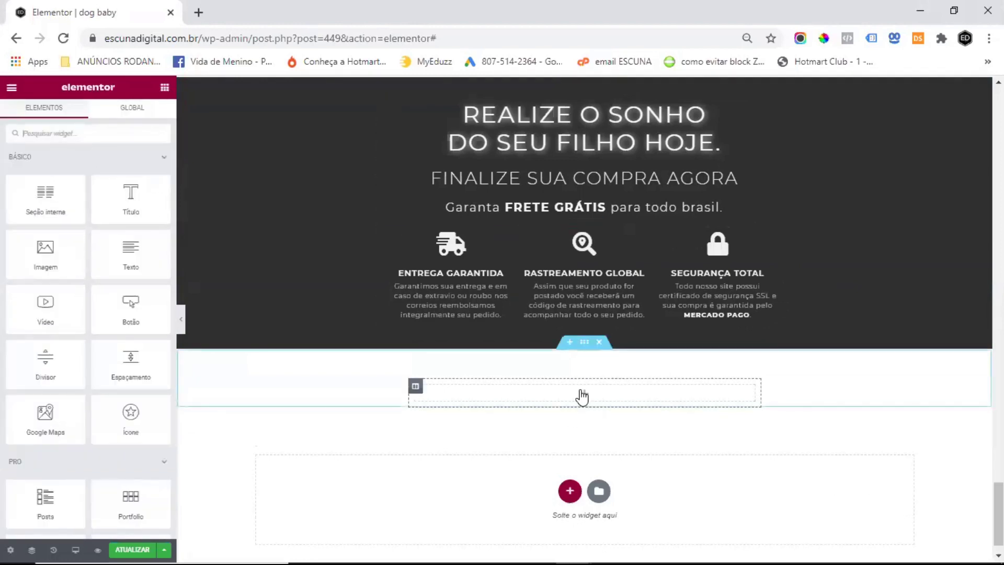
scroll(520, 352, up, 5)
scroll(432, 268, up, 13)
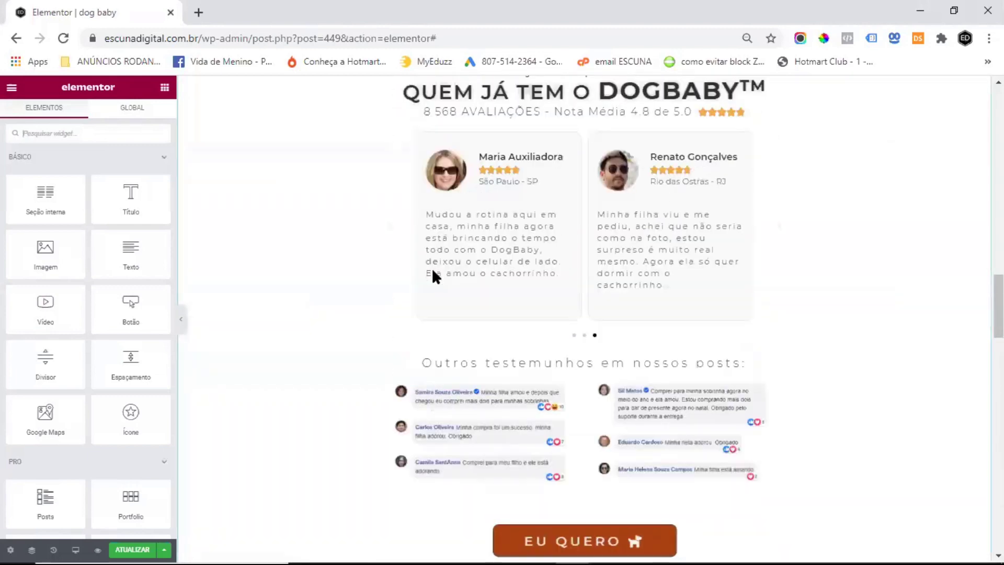
scroll(657, 370, down, 10)
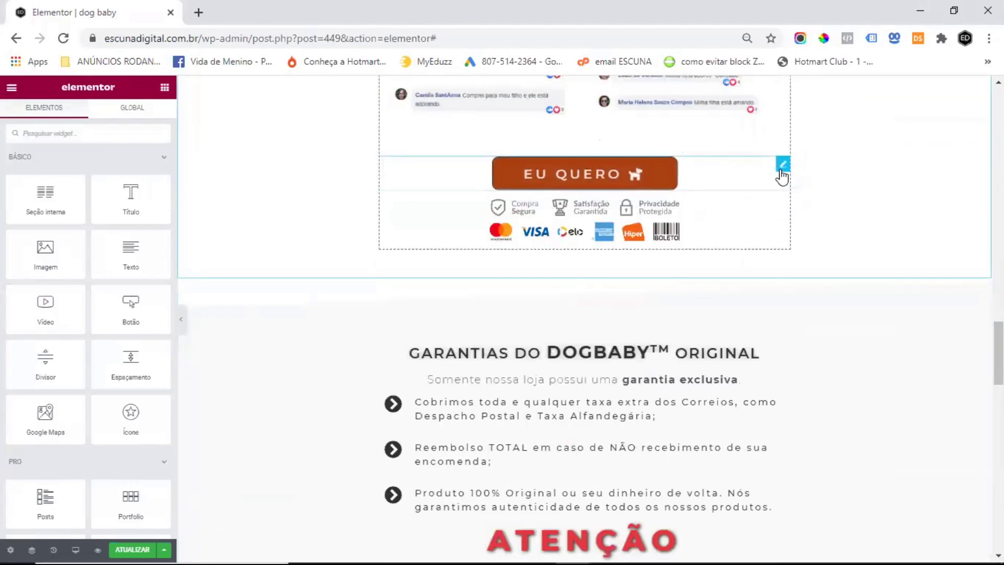
click(781, 172)
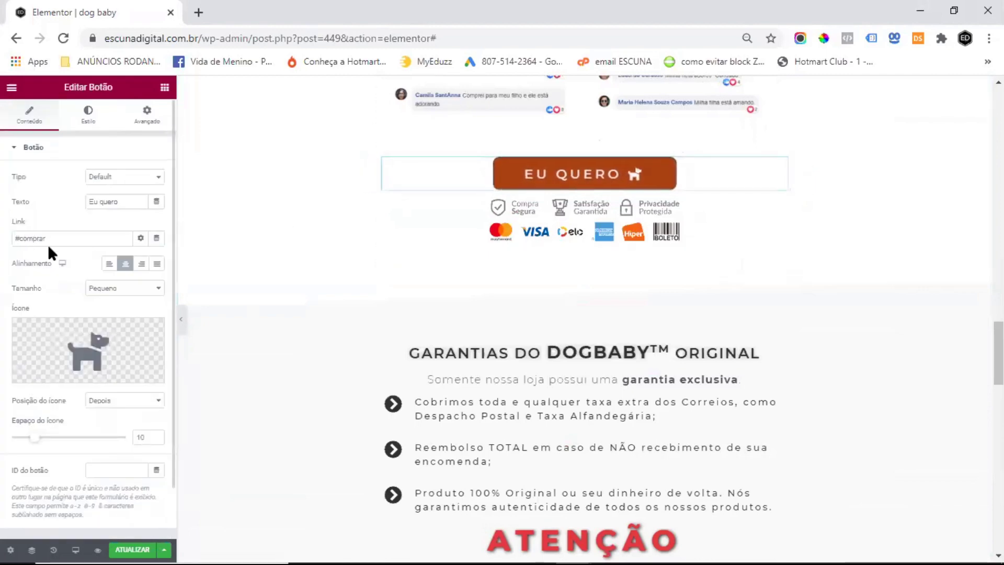
Step: Find the Menu âncora widget by searching "men" and place it in the empty section at the page's end
scroll(621, 258, down, 10)
scroll(625, 259, down, 10)
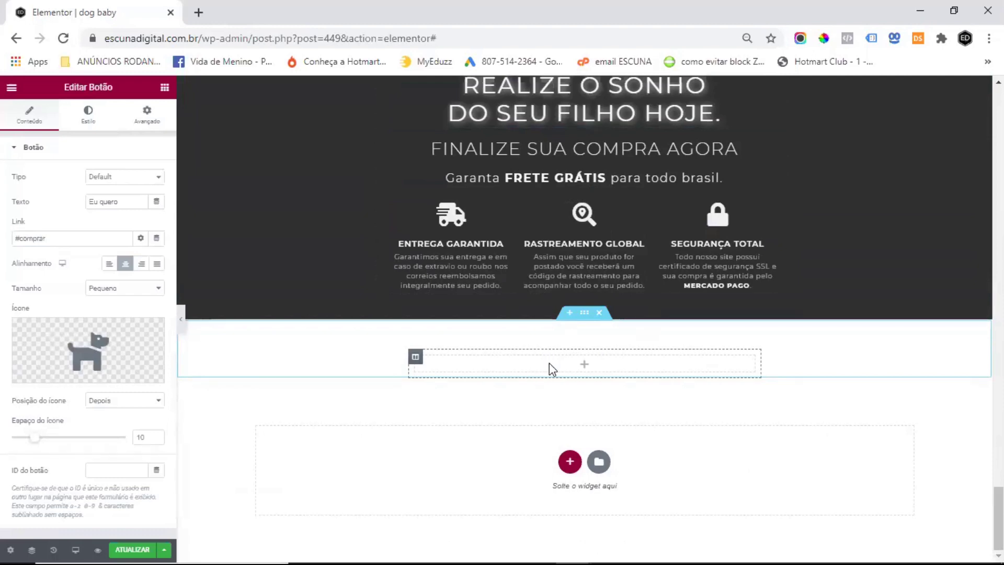
click(707, 366)
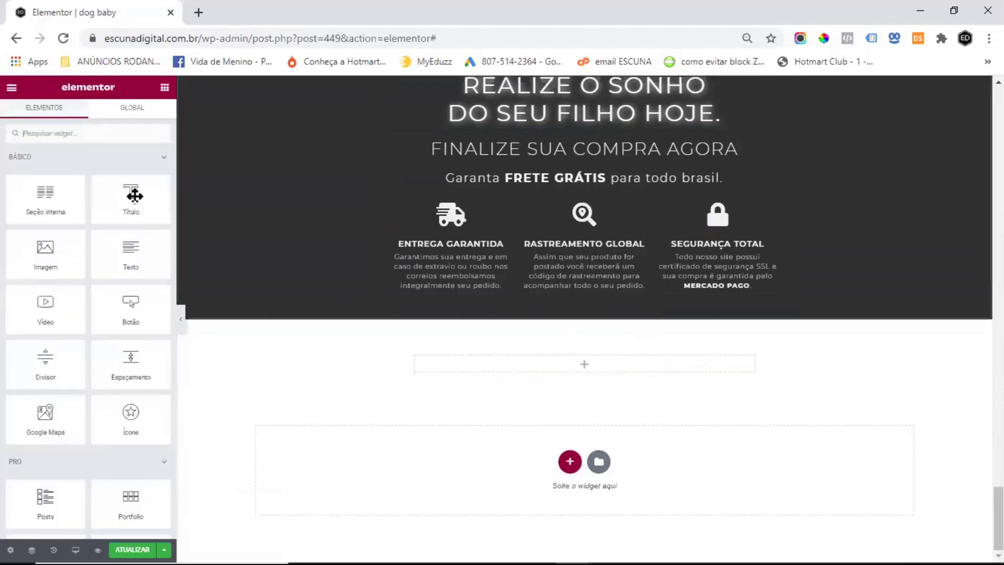
click(76, 136)
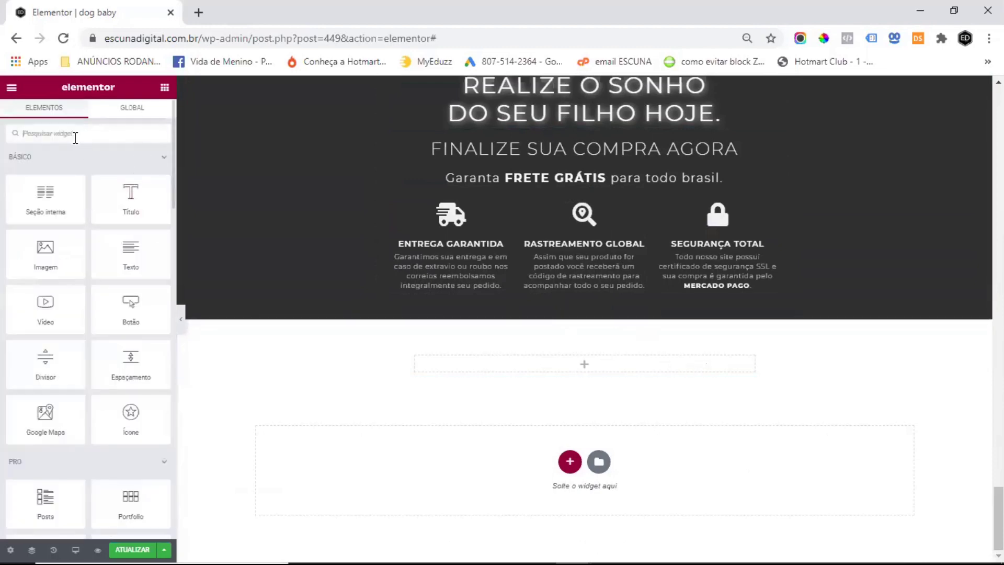
text(m)
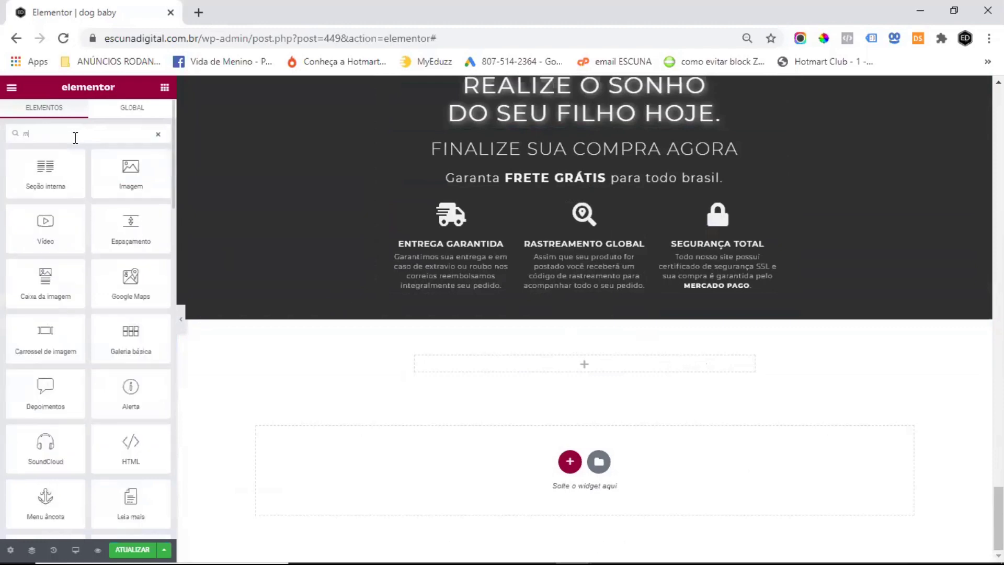
key(BackSpace)
text(men)
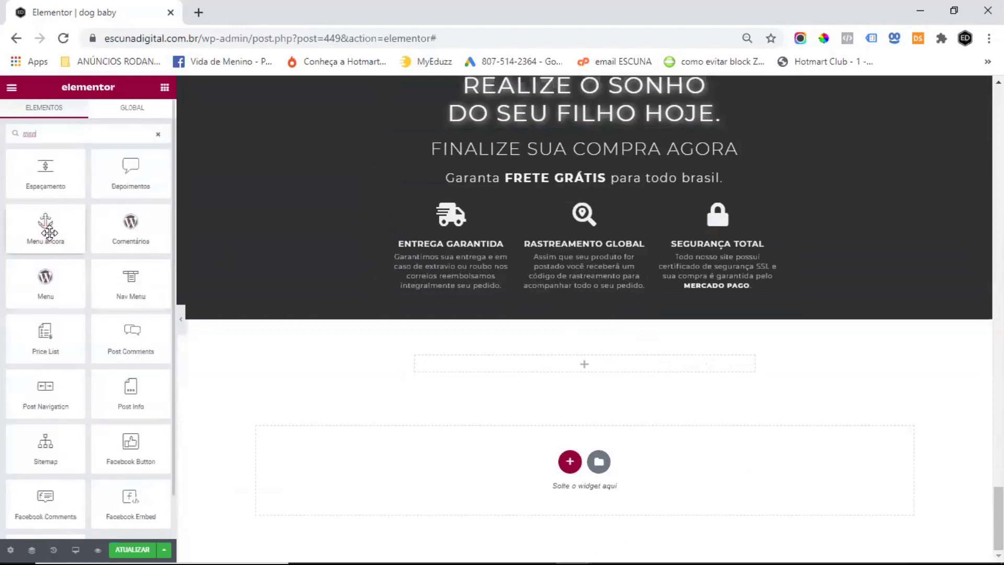
drag(37, 226, 579, 362)
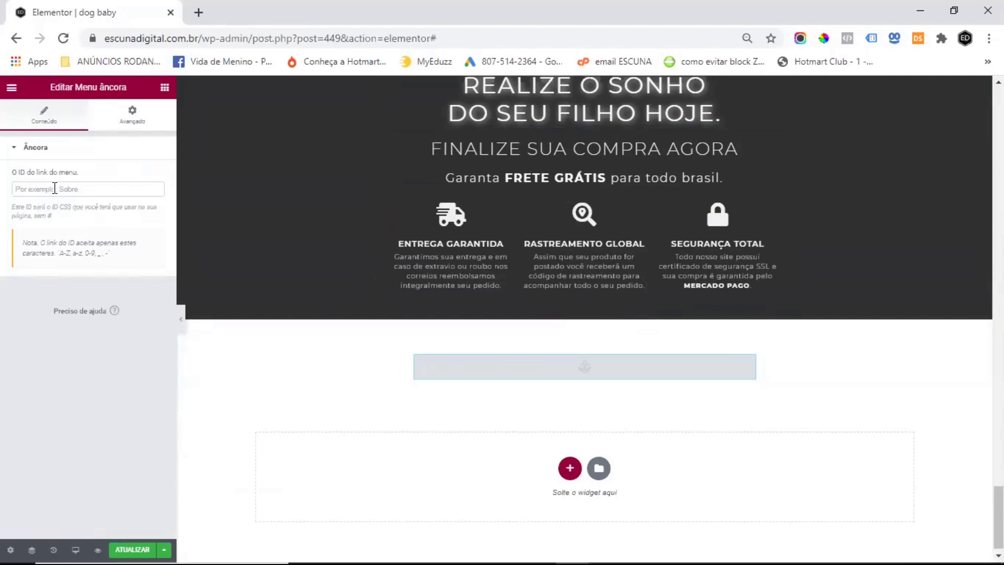
Step: Set the menu anchor's ID to "comprar" and update the page
click(55, 188)
text(comprar)
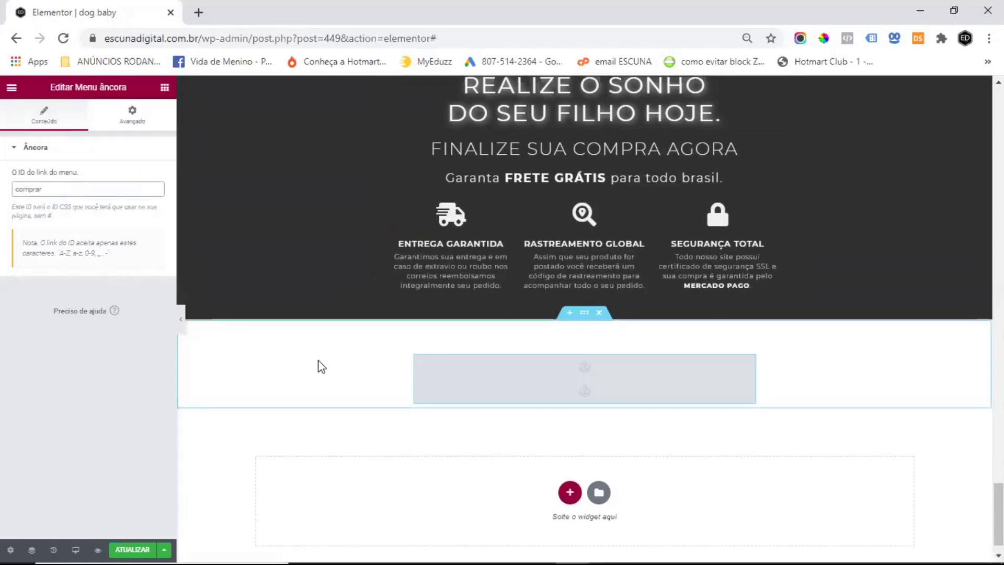
click(118, 549)
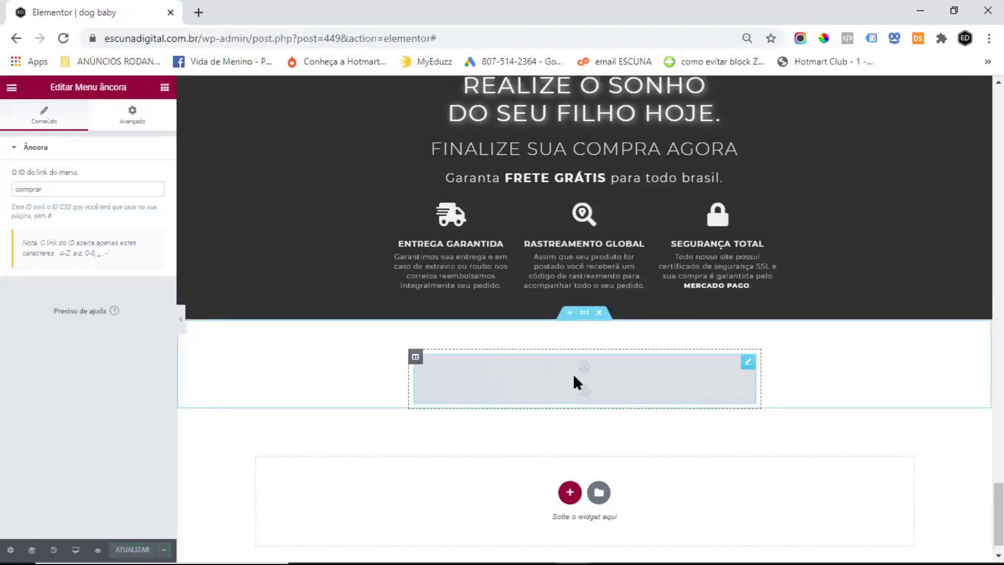
Step: Add a title widget below the anchor reading "Oferta especial para esta semana" and paste the copied style onto it
click(165, 88)
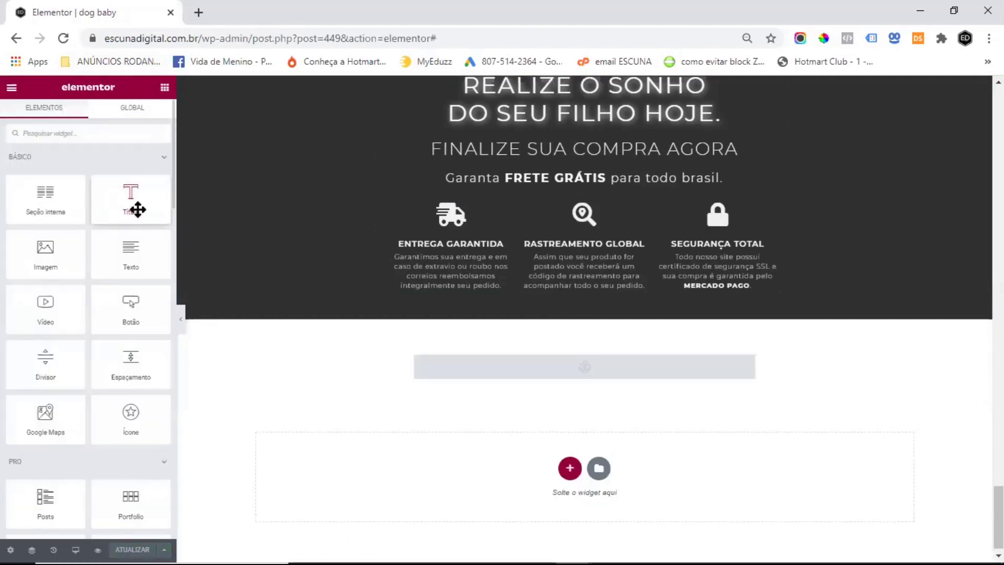
drag(138, 210, 579, 369)
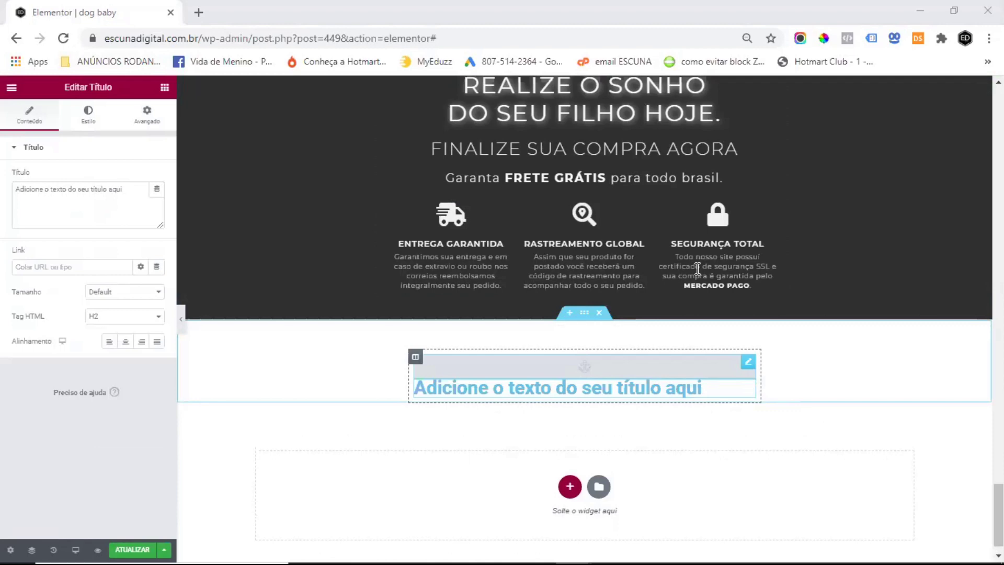
right_click(49, 186)
click(79, 242)
click(120, 197)
key(ctrl+a)
text(Oferta especial para esta semana)
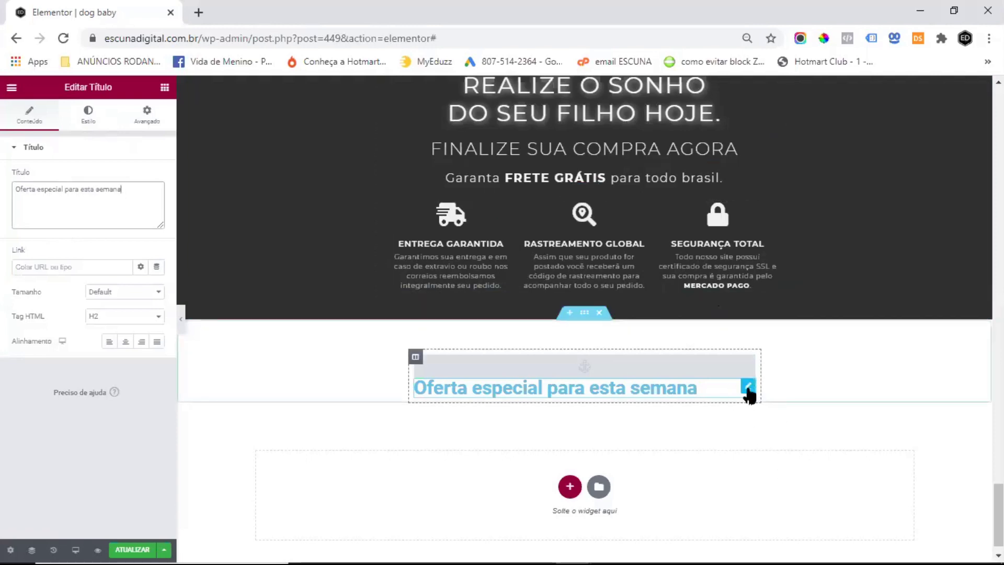
right_click(752, 391)
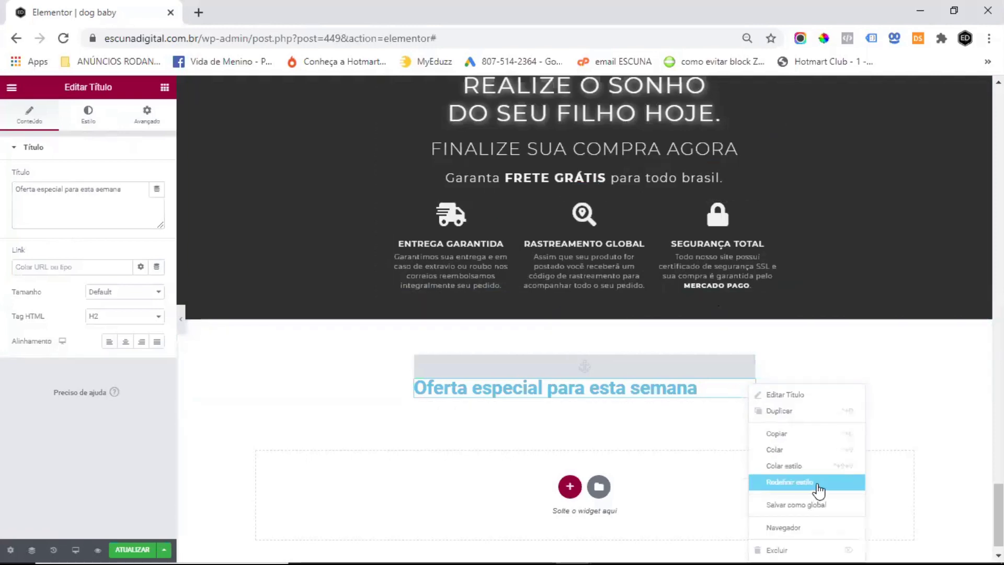
click(802, 465)
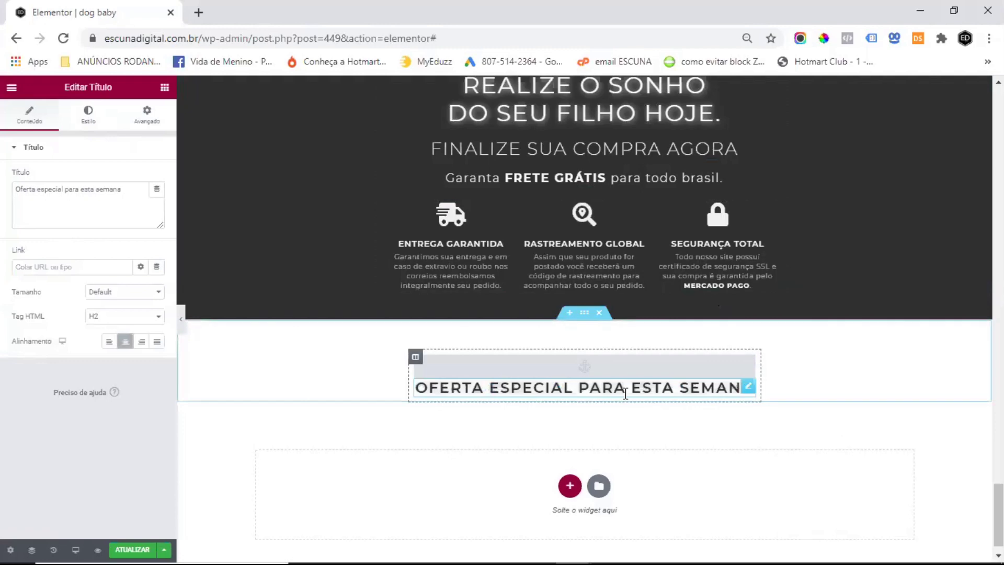
Step: Add an icon box under the offer heading and set its icon to the solid credit card, searching the library for "card"
scroll(345, 260, down, 1)
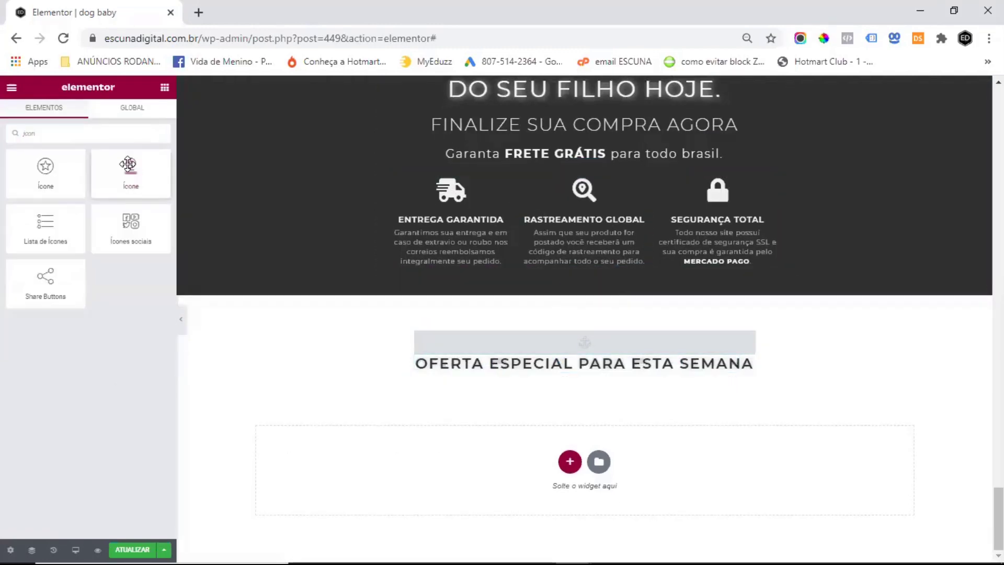
drag(128, 164, 523, 370)
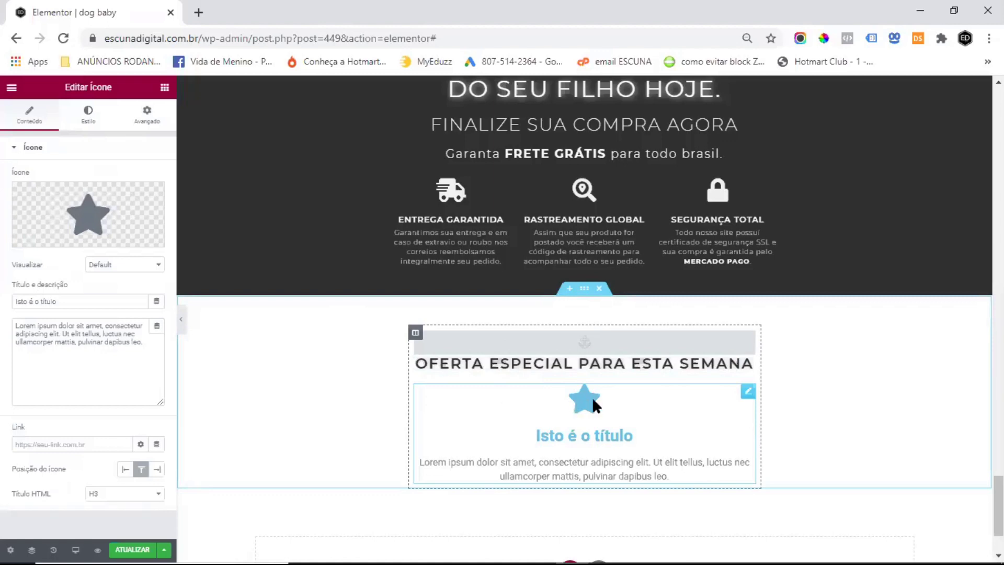
click(66, 208)
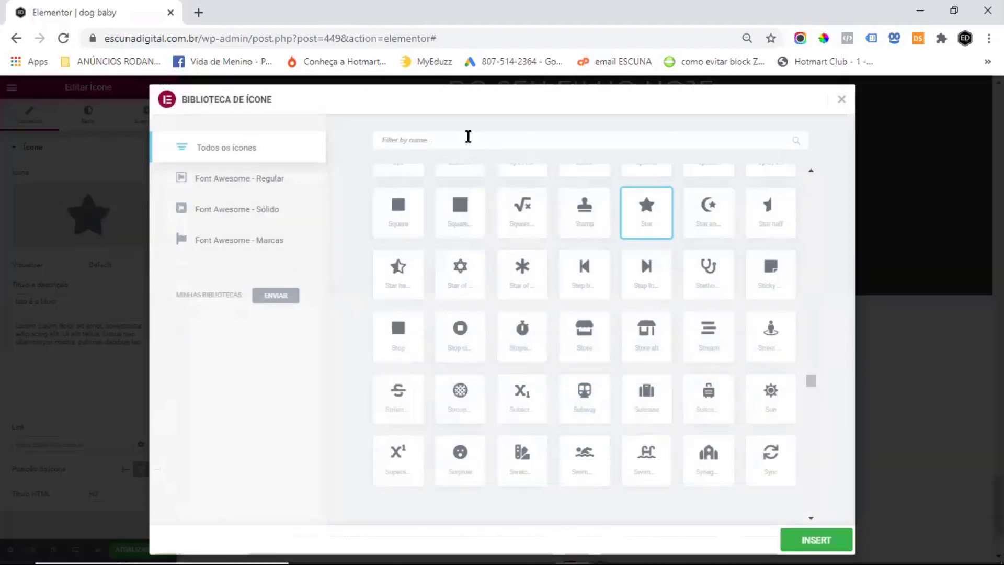
click(462, 136)
text(cart)
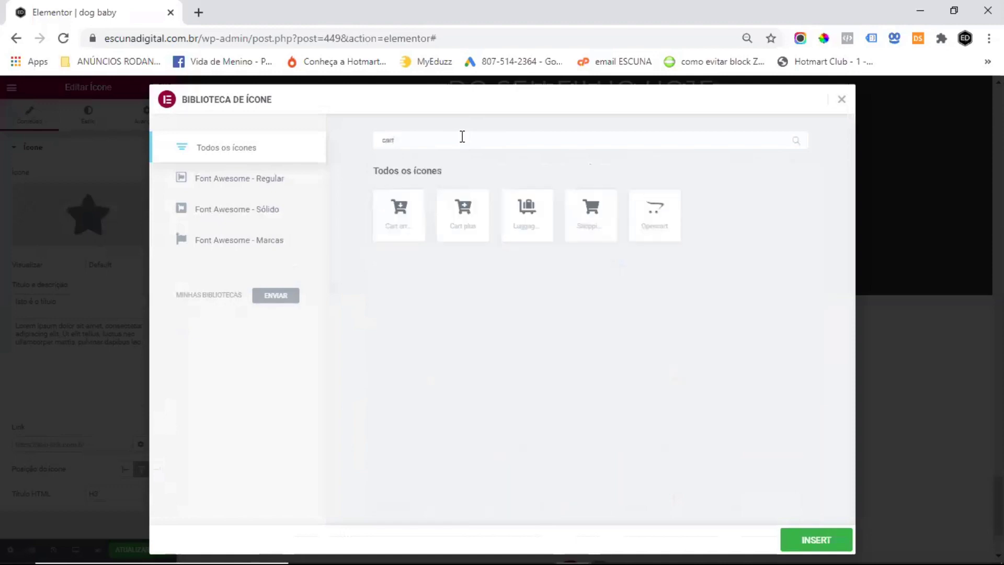
key(BackSpace)
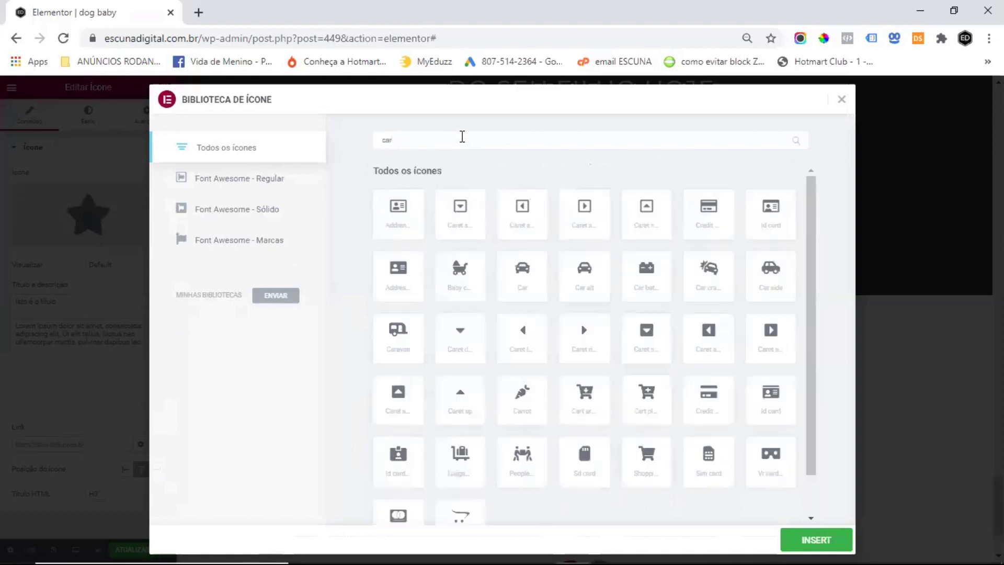
text(d)
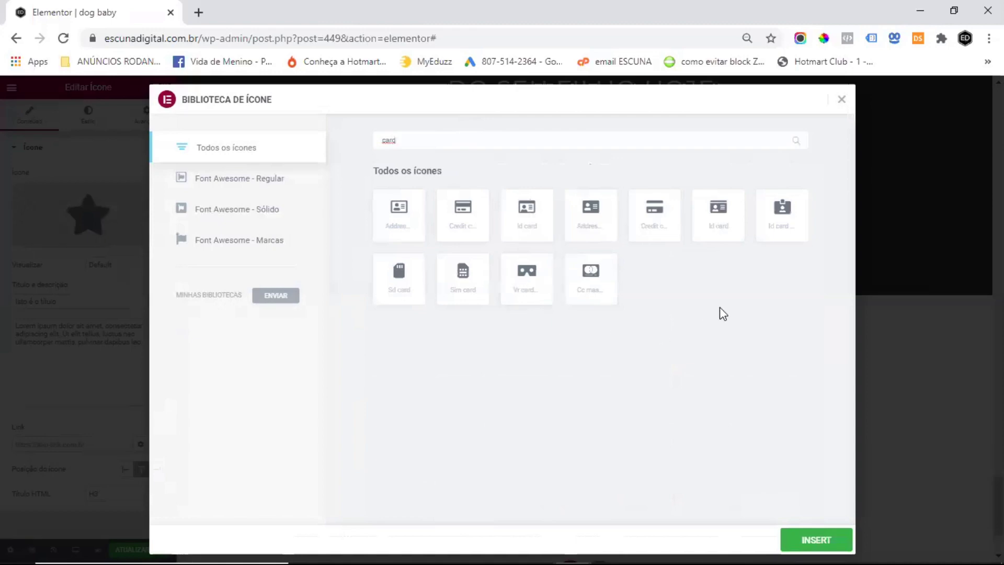
click(648, 220)
click(811, 541)
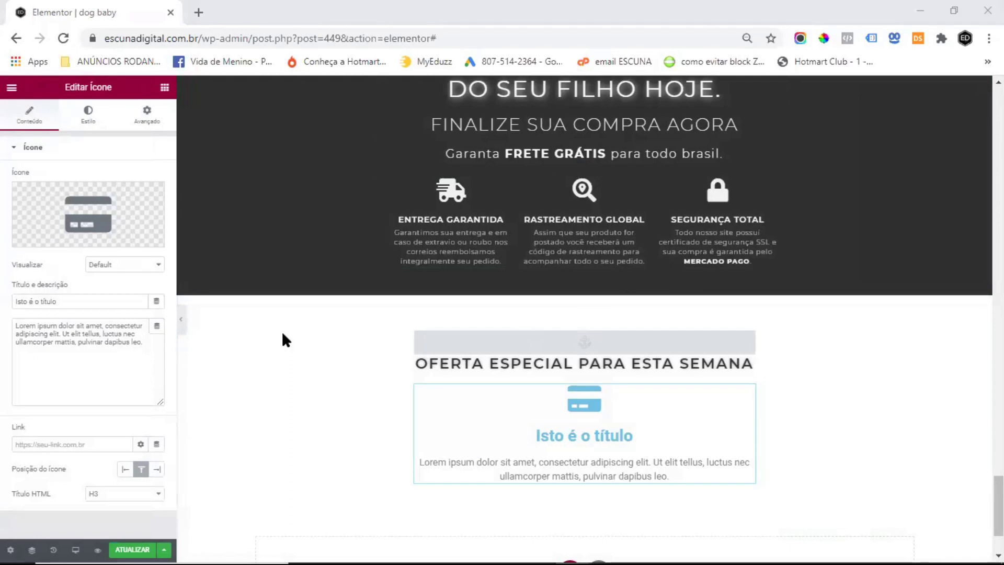
Step: Set the credit card icon box's title to "Parcelamos em até"
key(shift+F10)
key(Down)
key(Down)
key(Return)
triple_click(47, 301)
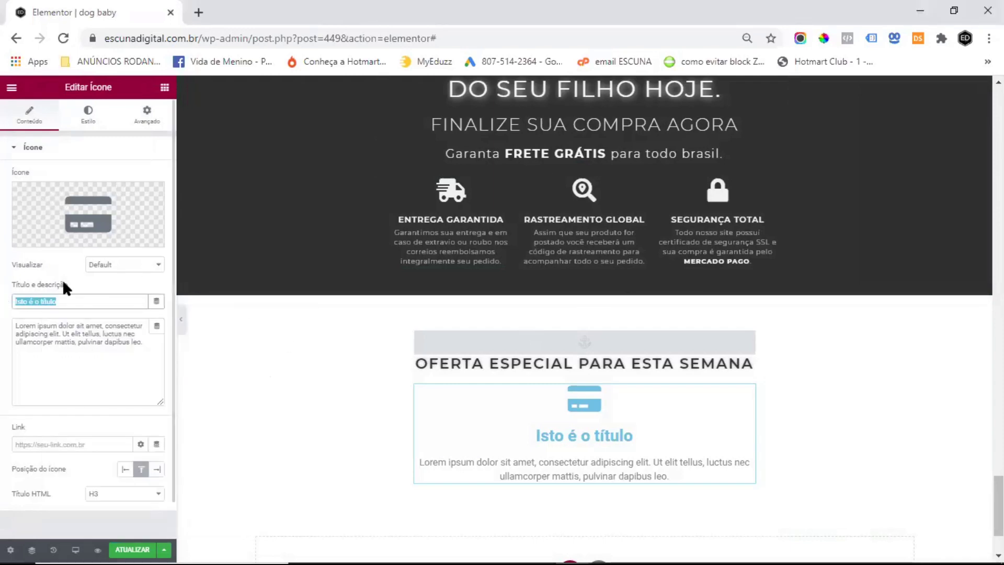
text(Parcelamos em até)
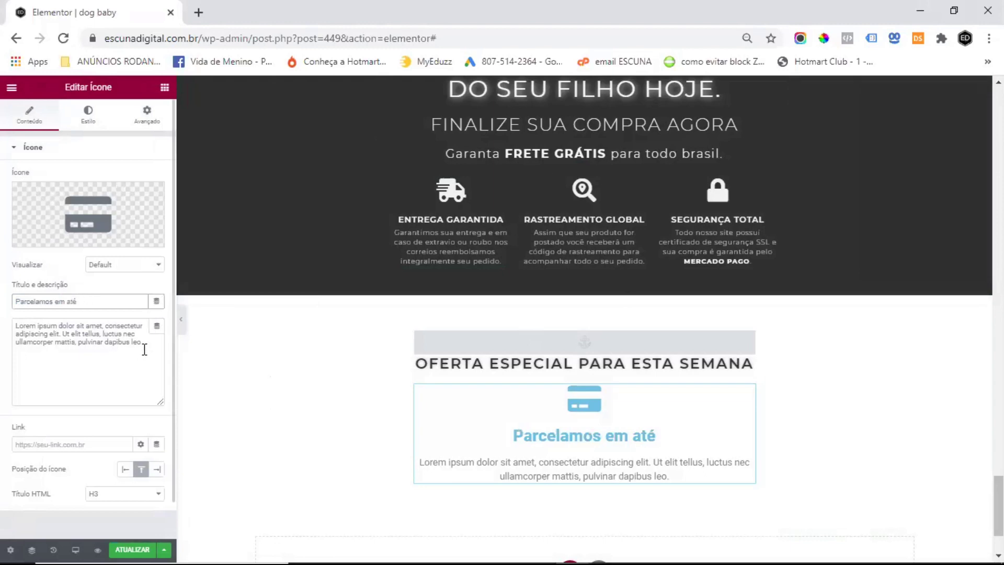
Step: Clear the placeholder description of the "Parcelamos em até" icon box and set its link to "#box"
drag(146, 341, 2, 332)
key(BackSpace)
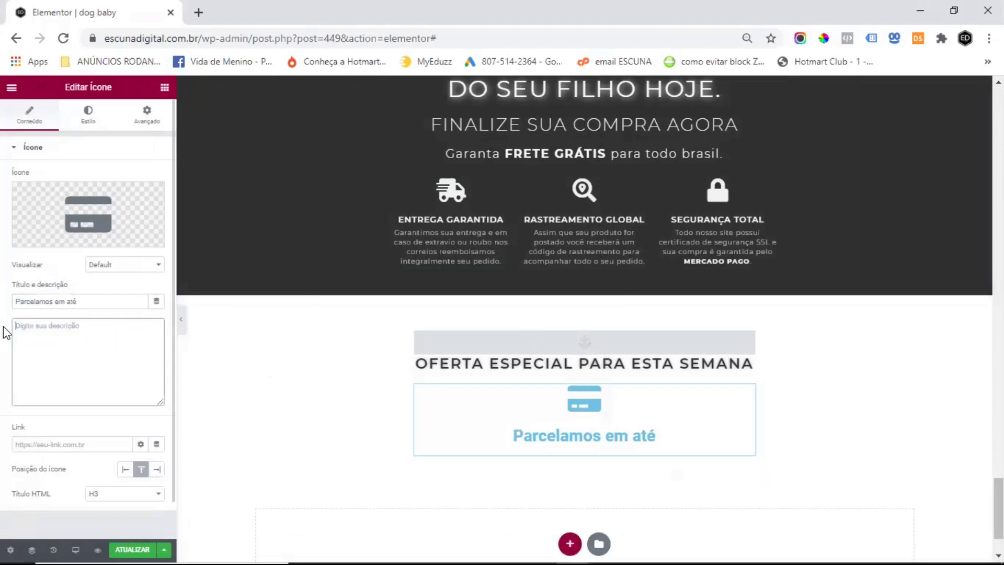
key(alt+Tab)
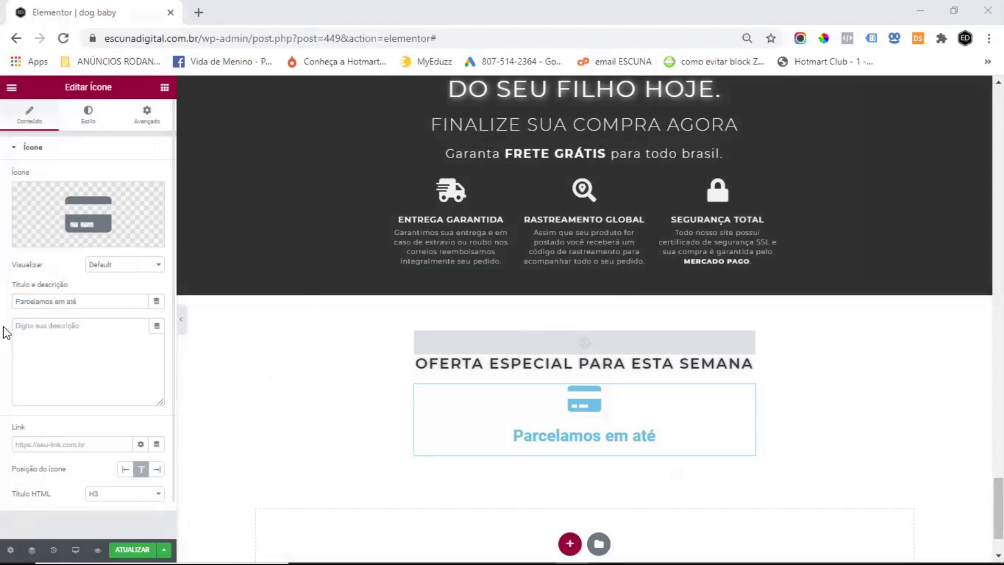
key(alt+Tab)
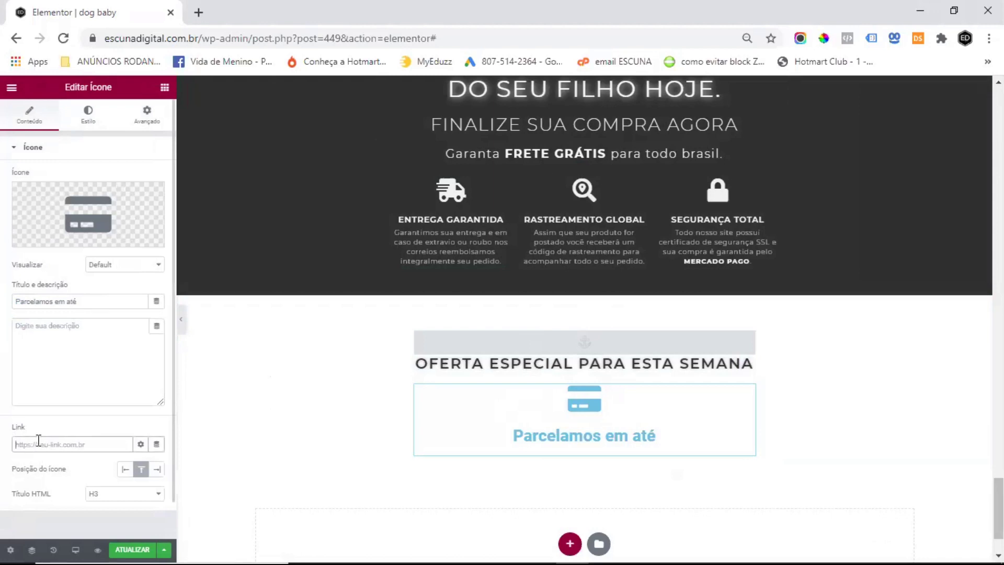
text(#)
text(oo)
text(x)
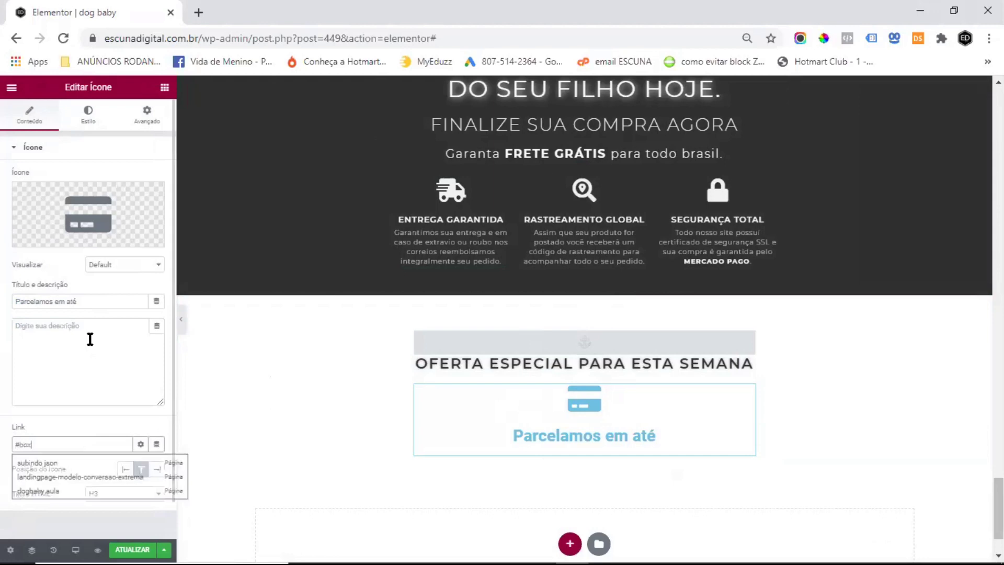
click(61, 428)
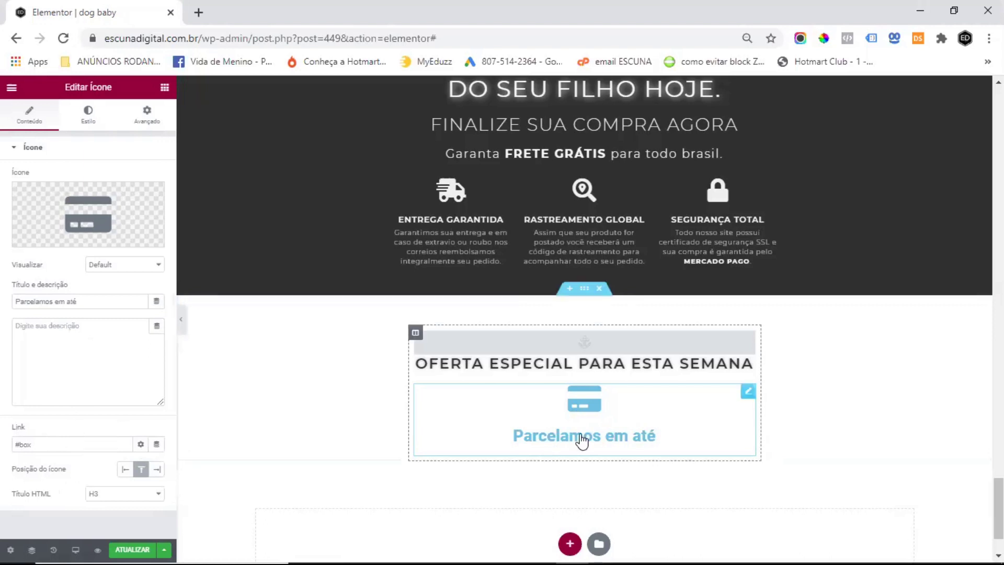
Step: Position the credit card icon to the left of its title and set its primary color to #313131
click(125, 470)
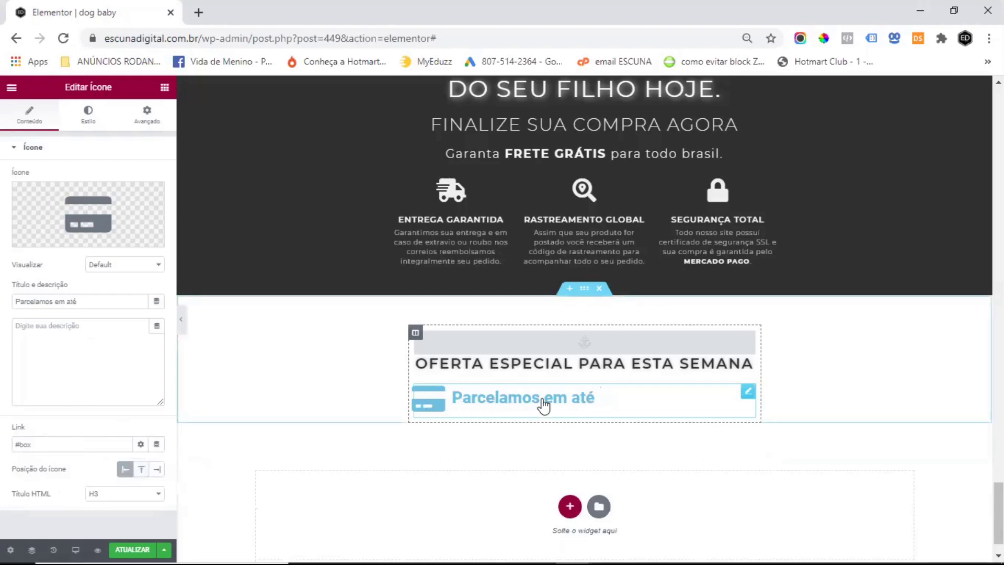
click(89, 116)
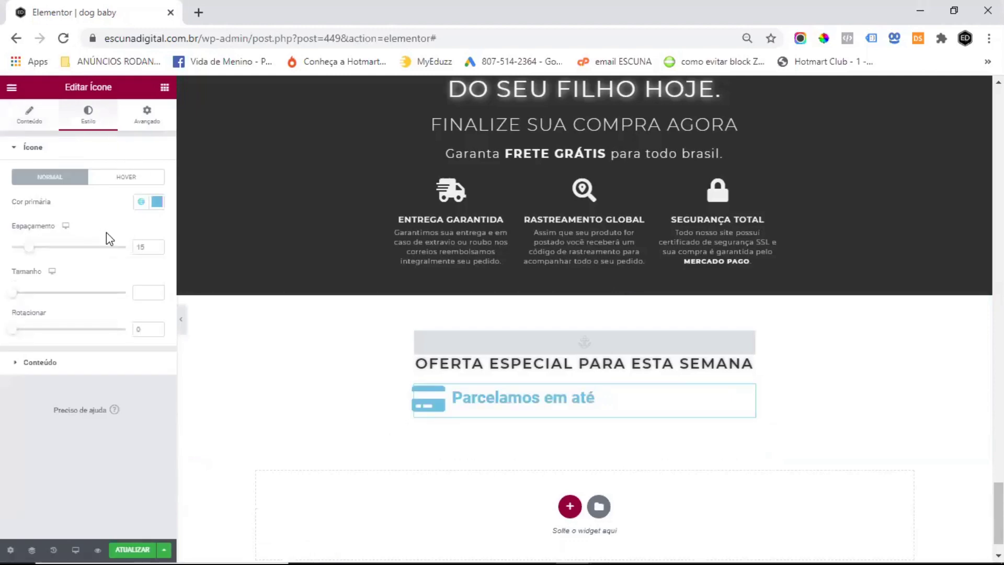
click(157, 203)
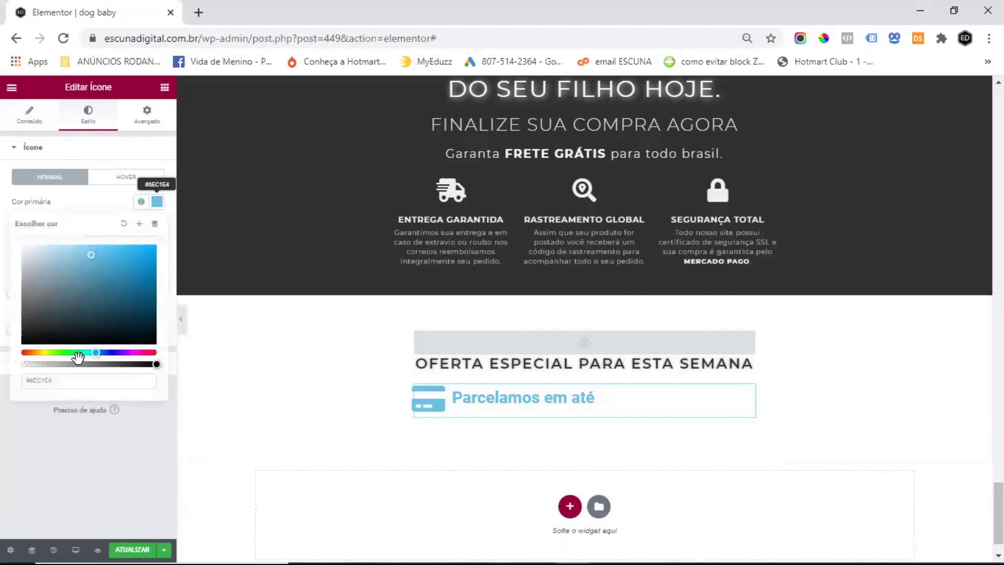
double_click(39, 380)
text(#313131)
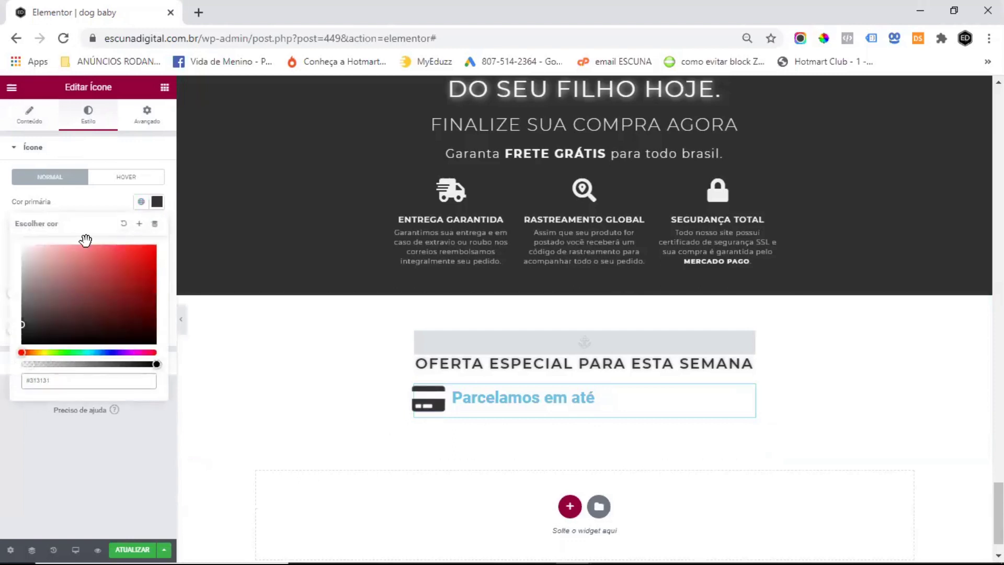
click(84, 189)
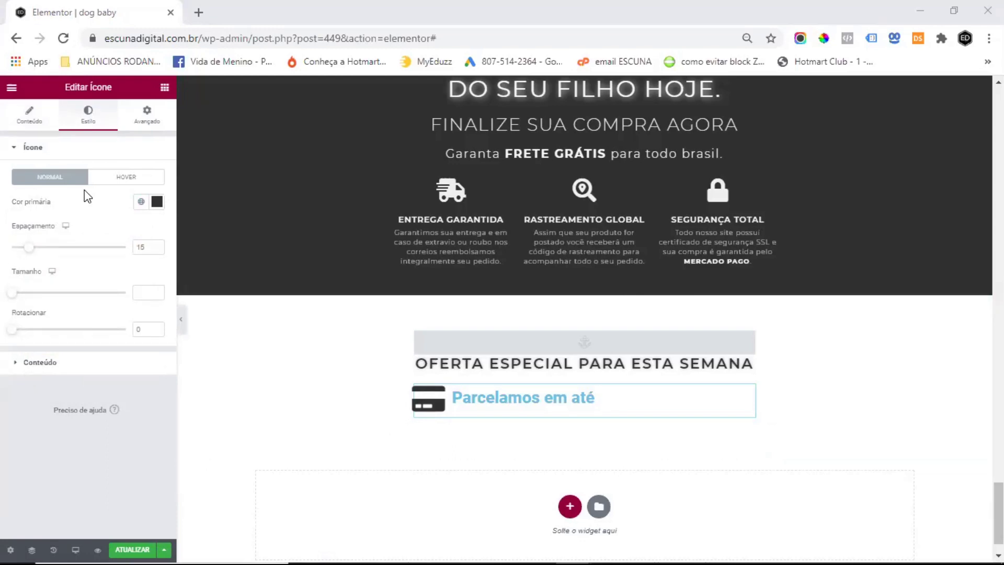
Step: Set the credit card icon's spacing to 20, its size to 50 and its rotation to 345
text(20)
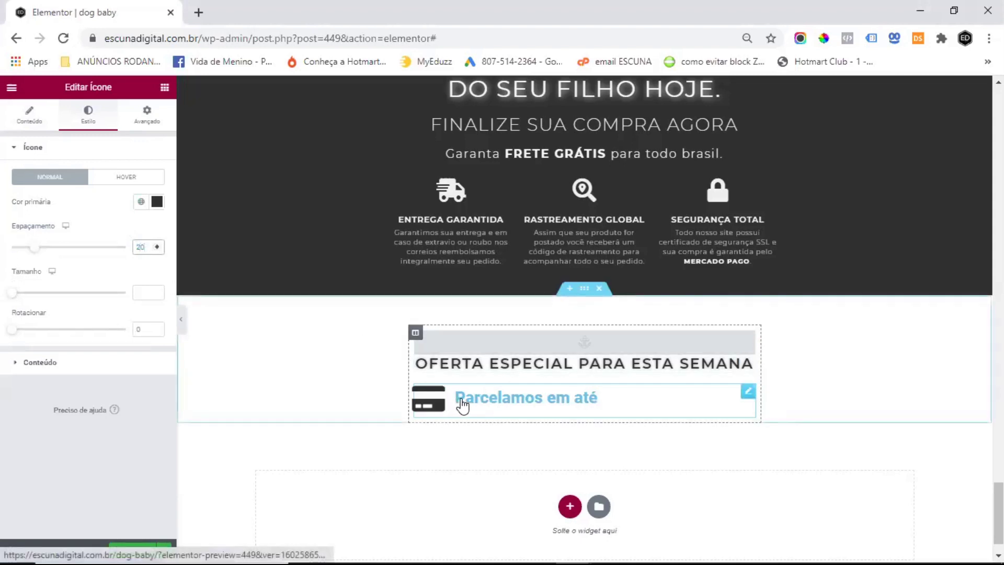
click(137, 291)
text(50)
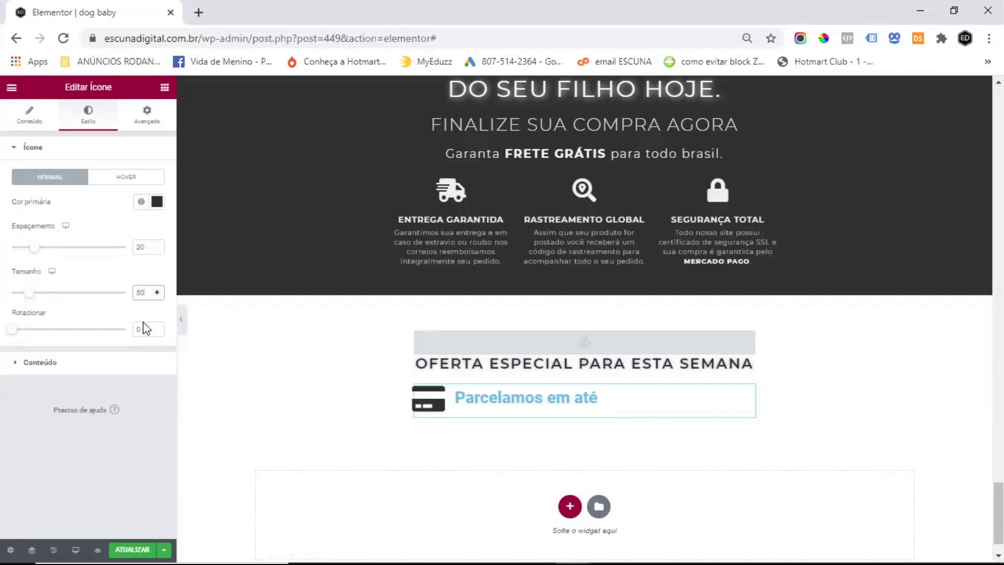
click(137, 328)
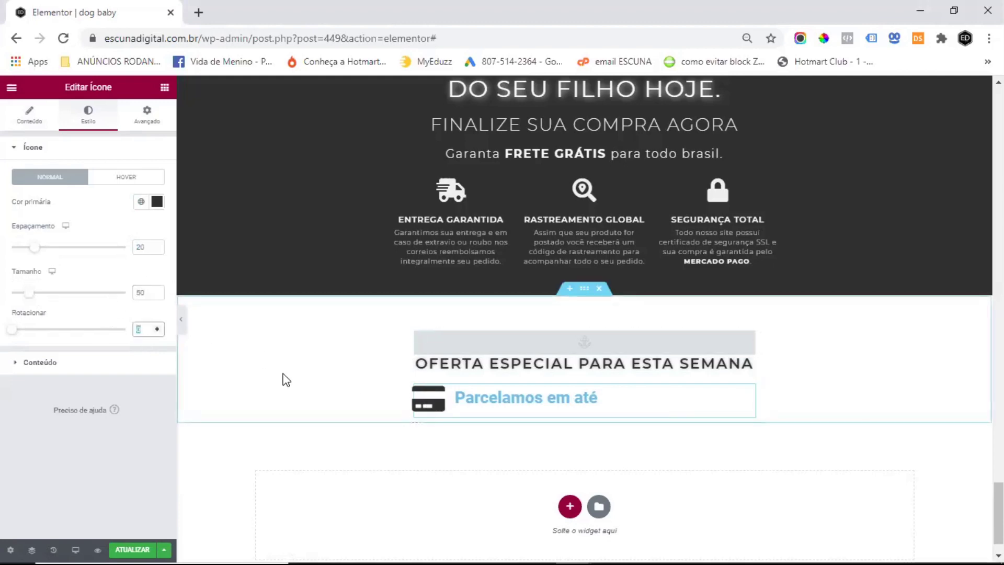
text(345)
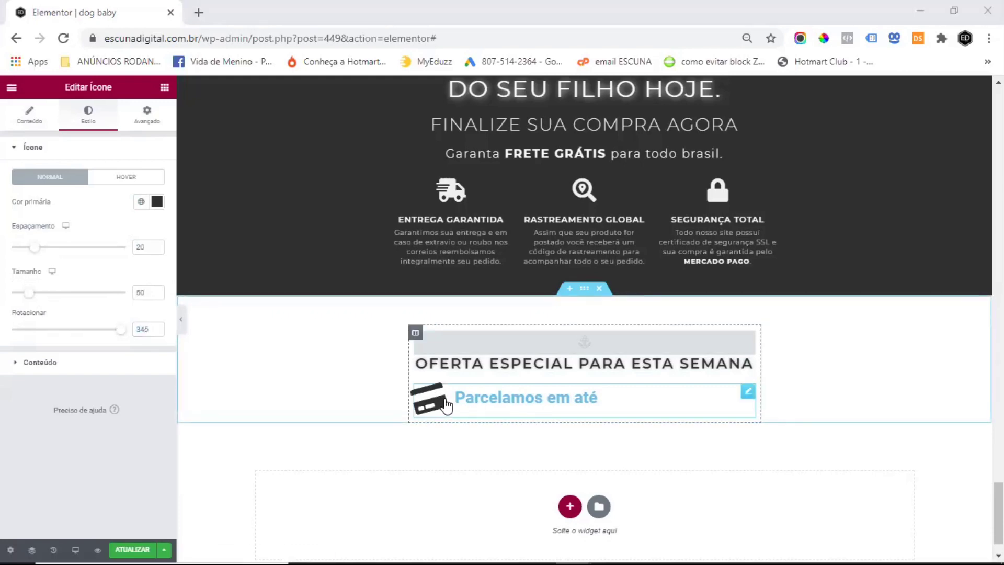
Step: Align the icon box content to the left and set its vertical alignment to Meio
click(39, 364)
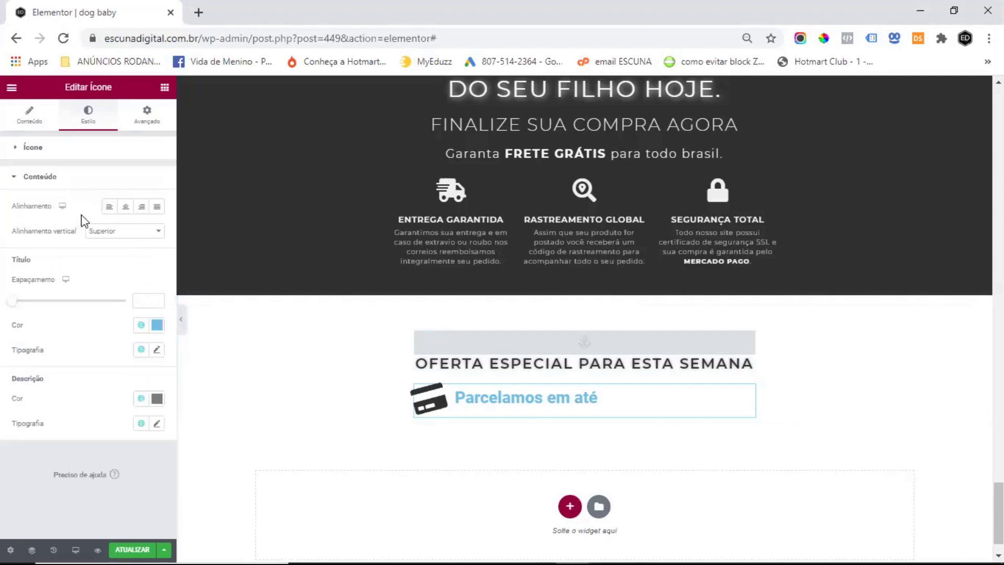
click(110, 208)
click(119, 234)
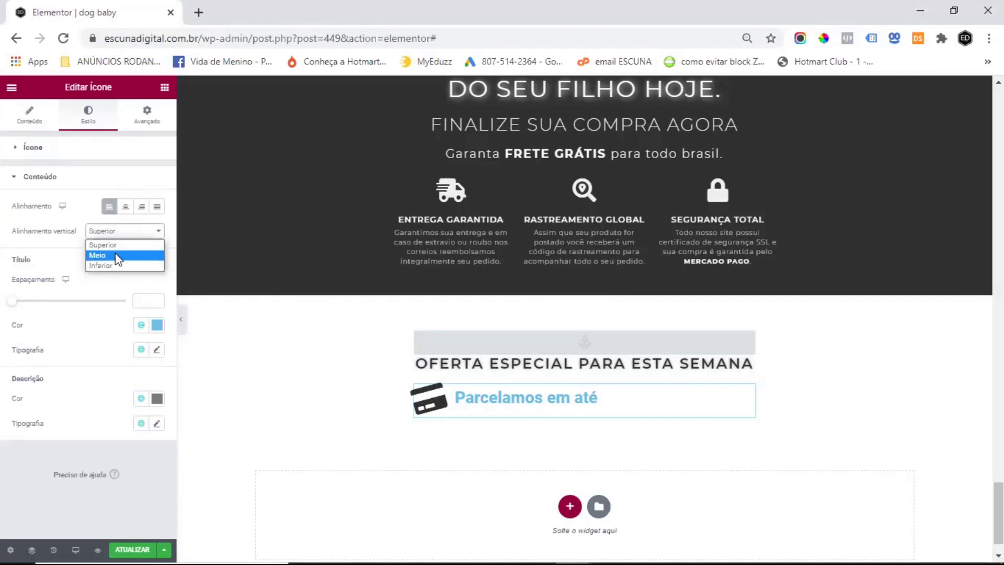
click(119, 256)
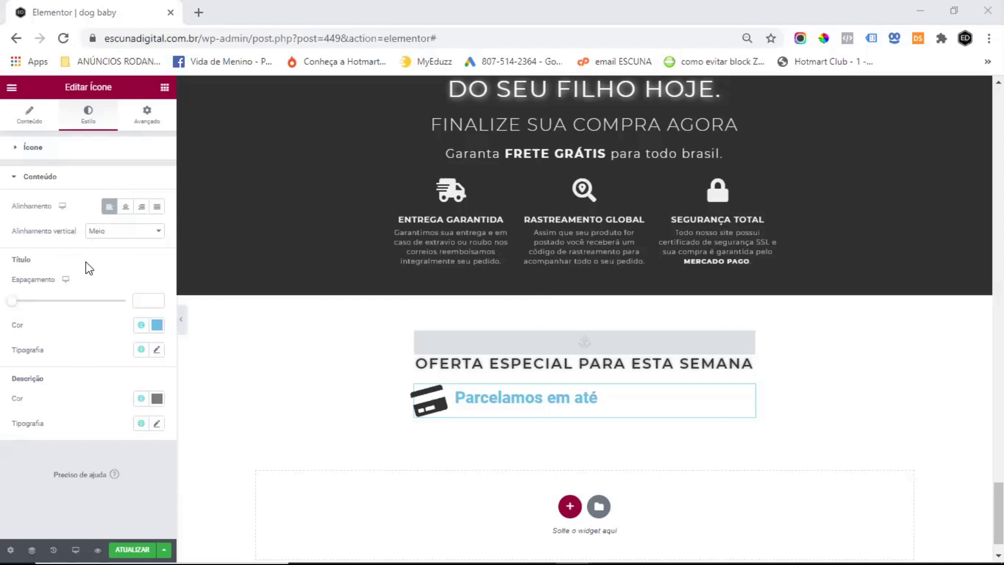
click(89, 268)
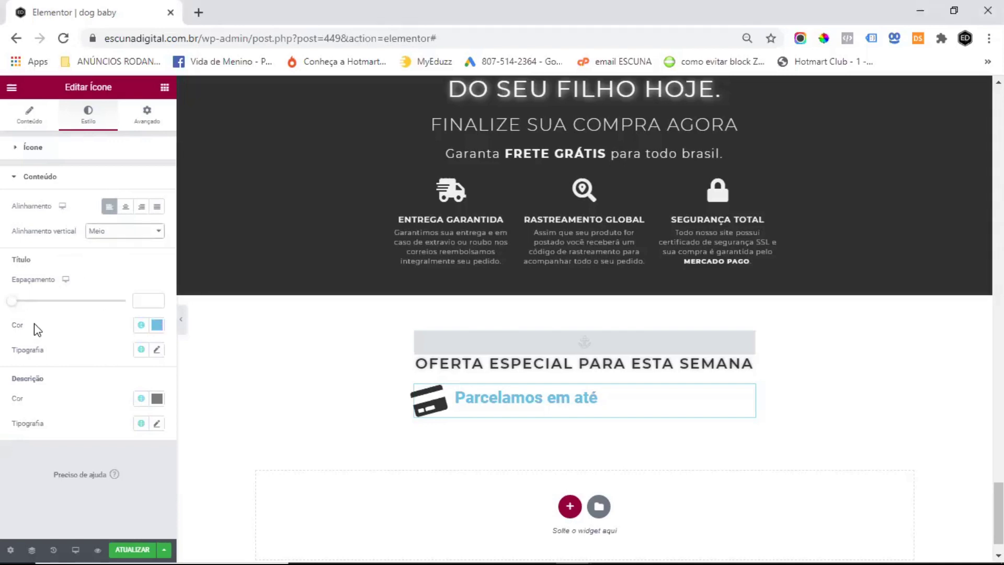
Step: Set the "Parcelamos em até" title color to #313131
click(157, 325)
click(43, 504)
key(ctrl+a)
text(#313131)
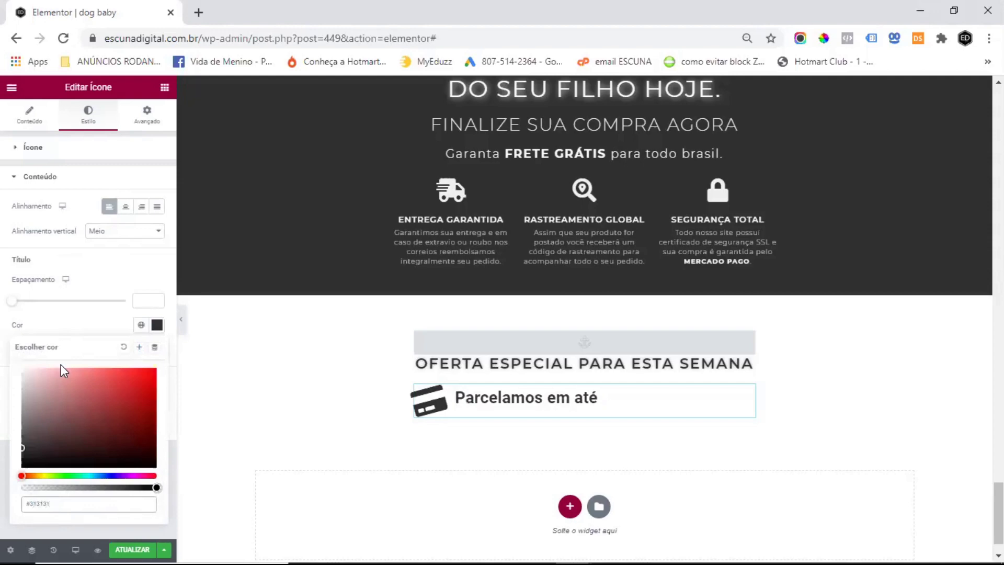
click(75, 325)
Step: Set the icon box title's typography to Montserrat, size 30 px and weight 400
click(156, 351)
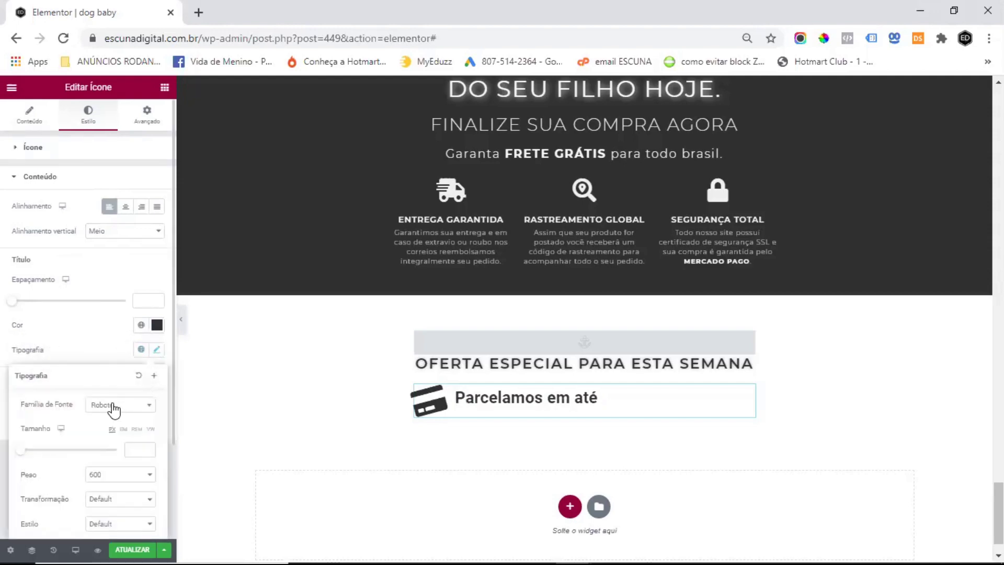
click(113, 408)
text(mont)
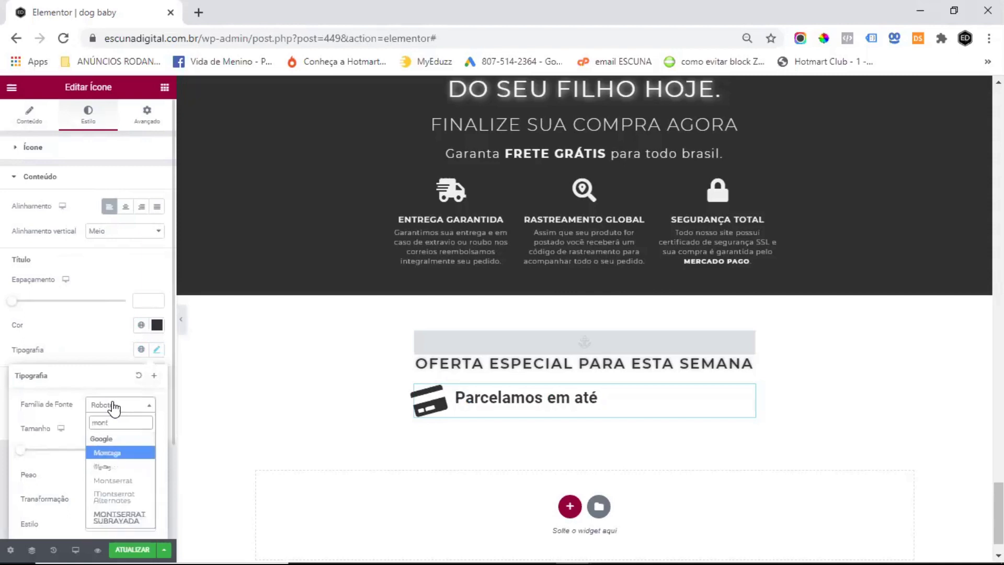
click(134, 480)
click(139, 450)
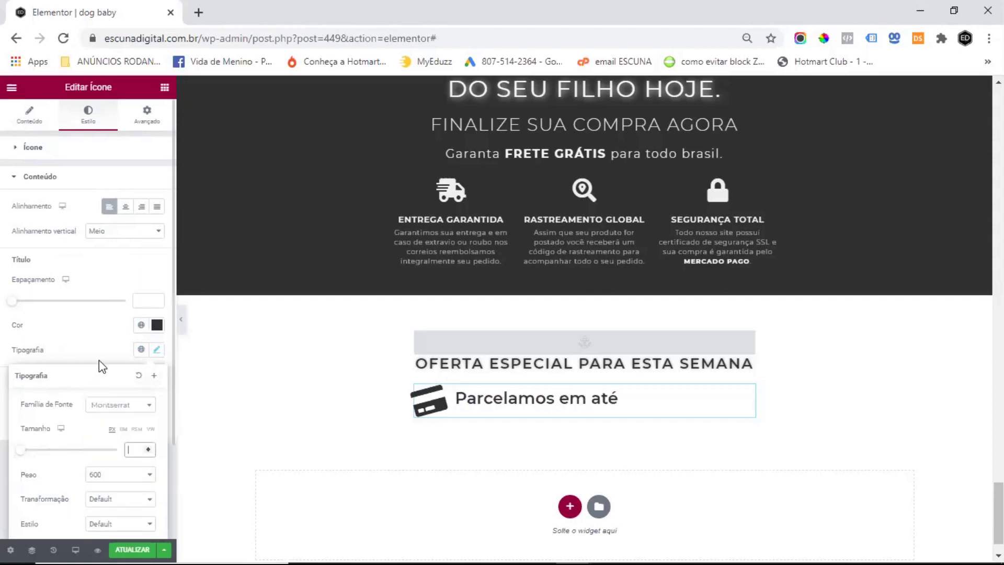
text(30)
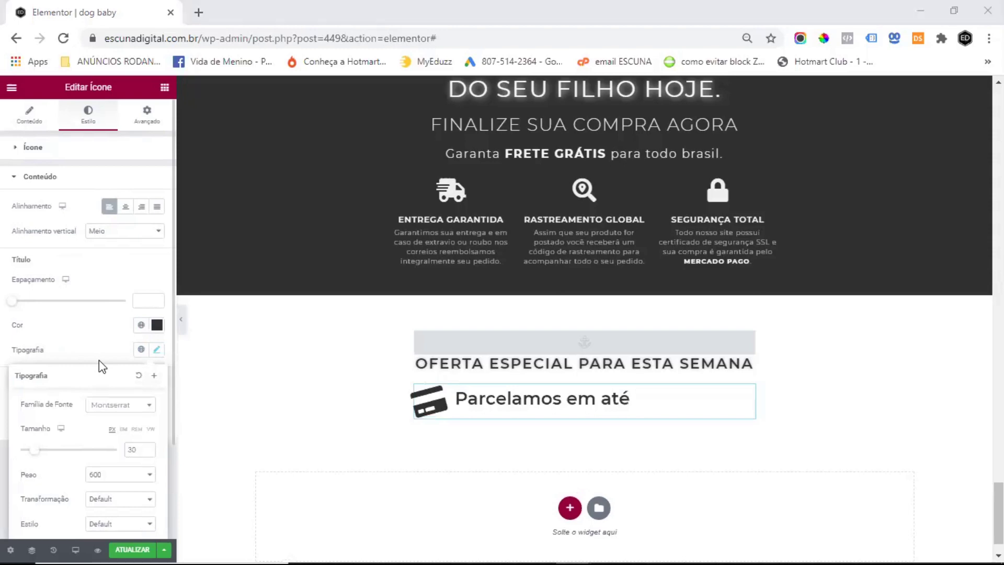
click(108, 476)
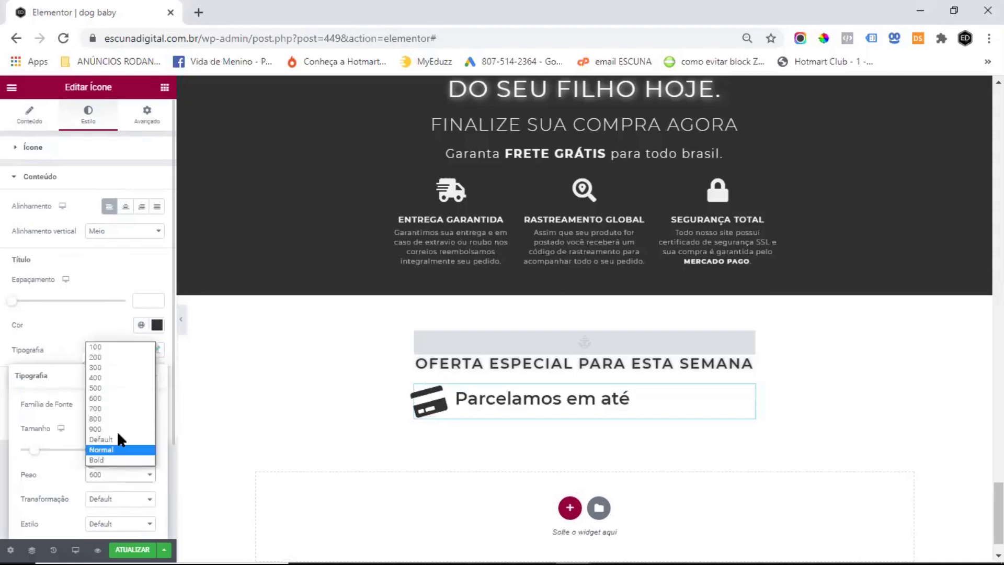
click(109, 377)
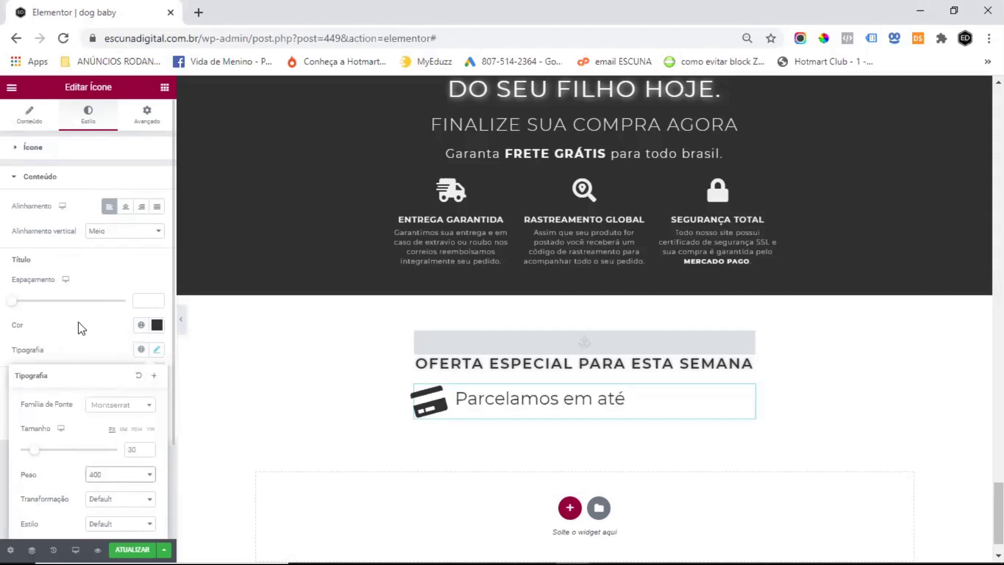
Step: Set the letter spacing of the "Parcelamos em até" title to 10
scroll(80, 333, down, 2)
click(135, 518)
text(1)
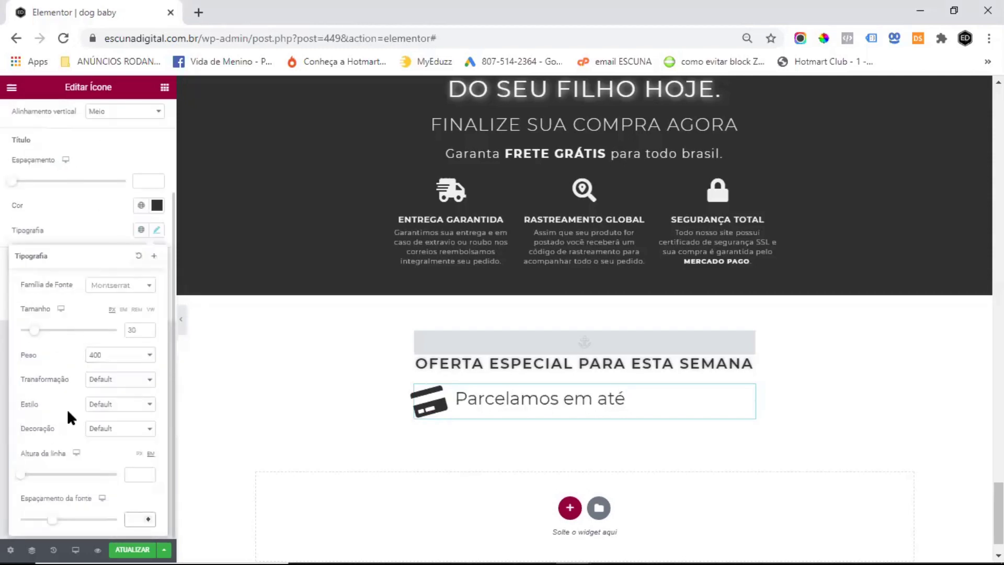
text(0)
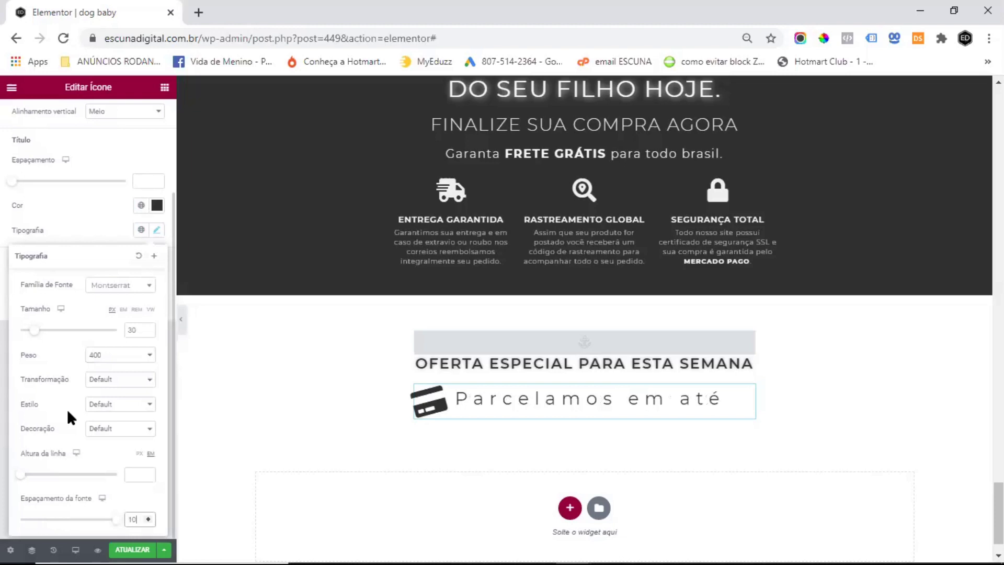
click(81, 228)
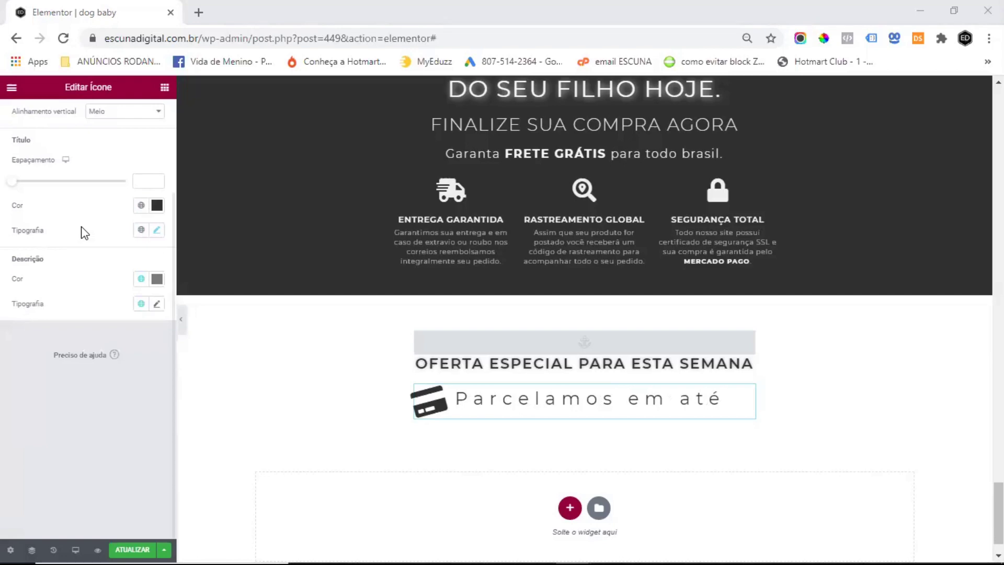
Step: Transform the icon box title's text to uppercase (Maiúsculas) in its typography settings
click(709, 400)
click(157, 350)
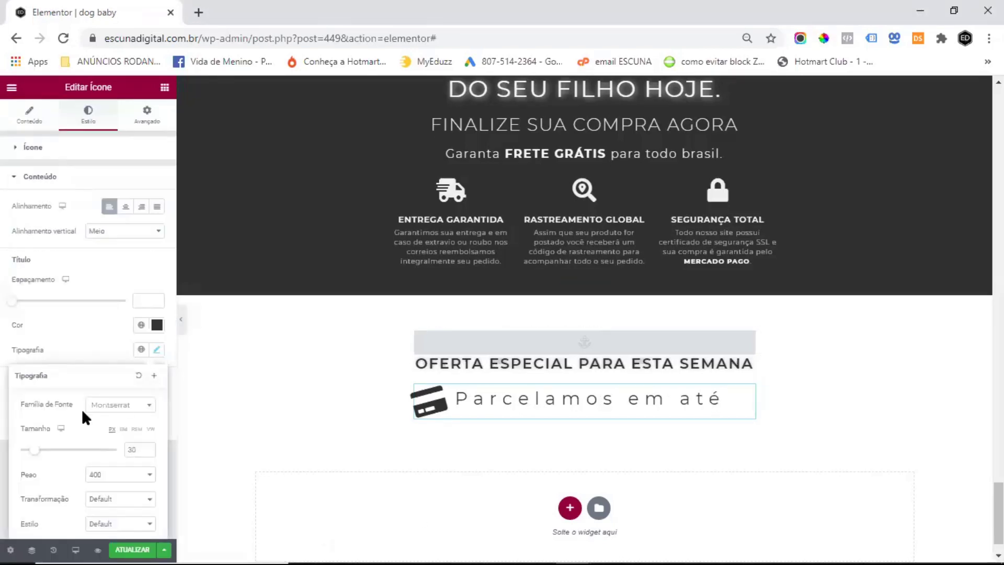
scroll(81, 407, down, 2)
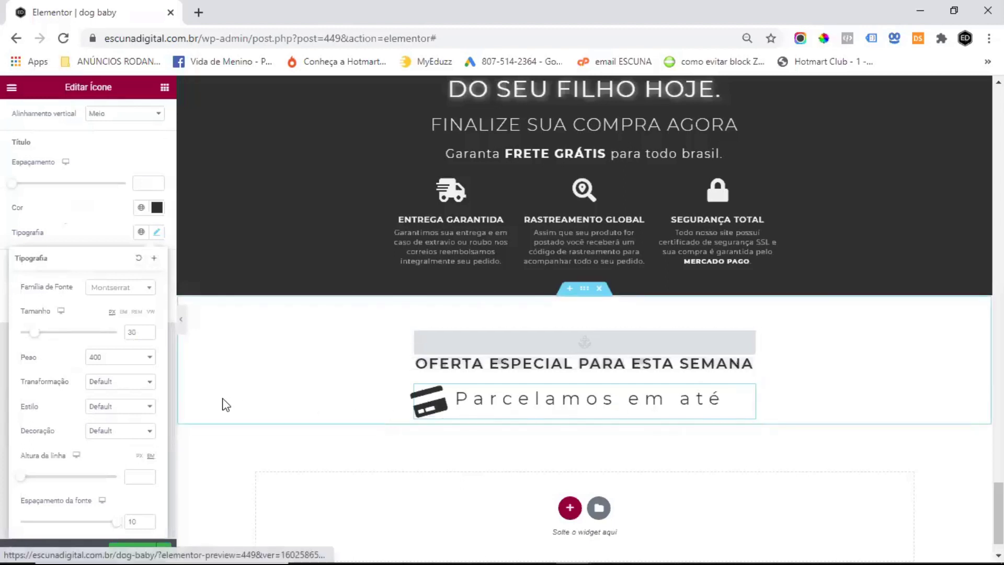
click(105, 382)
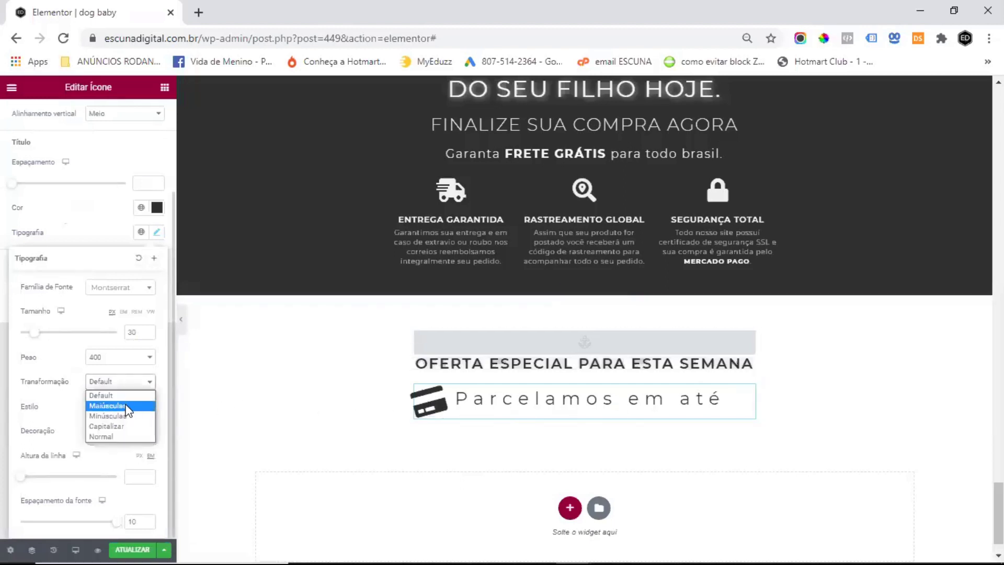
click(126, 405)
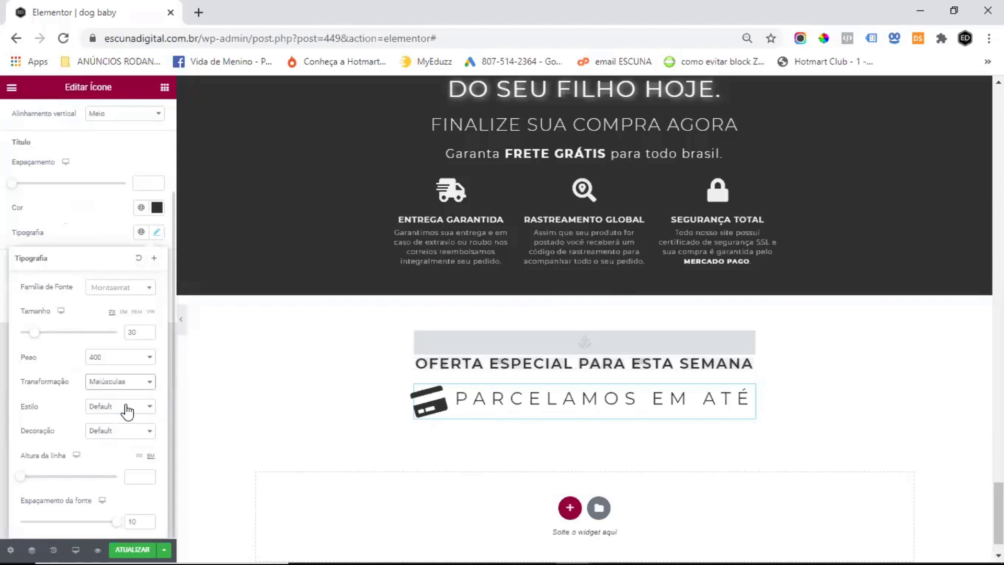
click(79, 225)
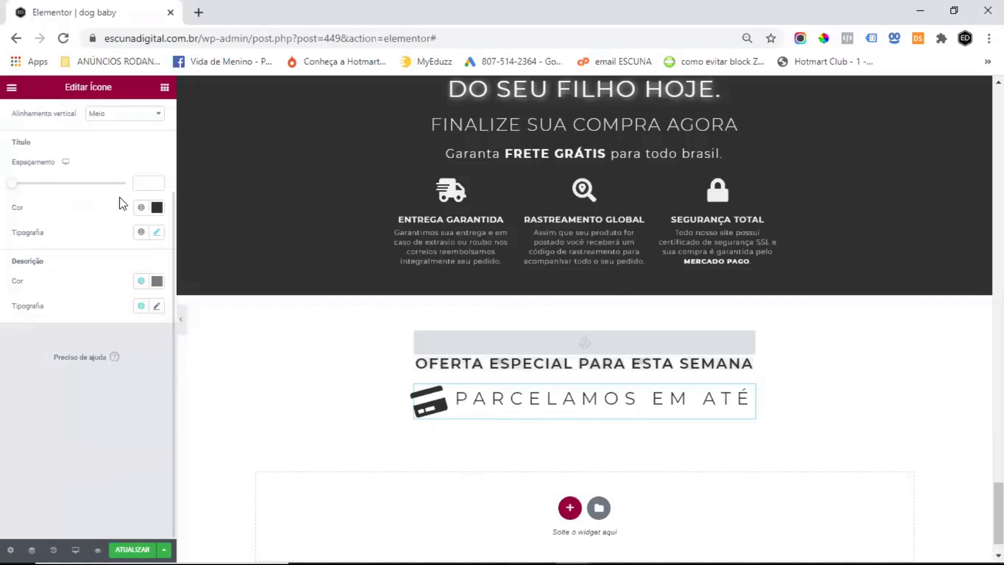
scroll(121, 199, up, 3)
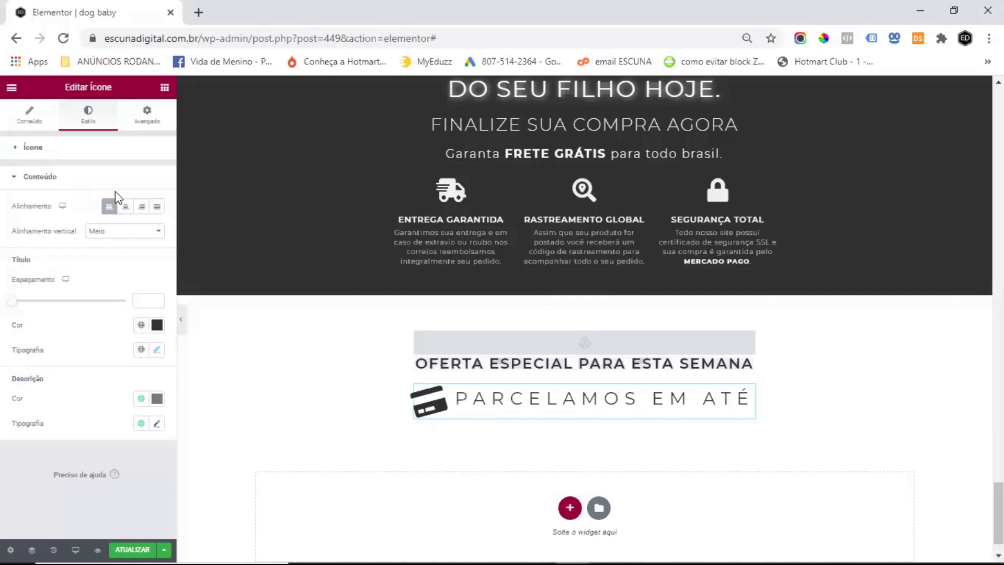
Step: Add a button widget below the "Parcelamos em até" icon box, linked to #box and centered
click(165, 89)
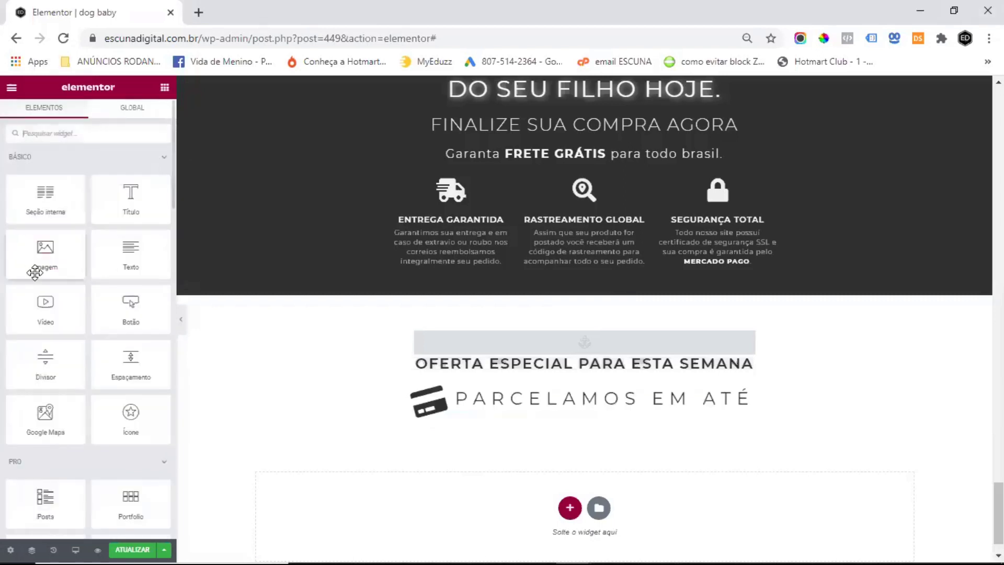
drag(130, 307, 549, 418)
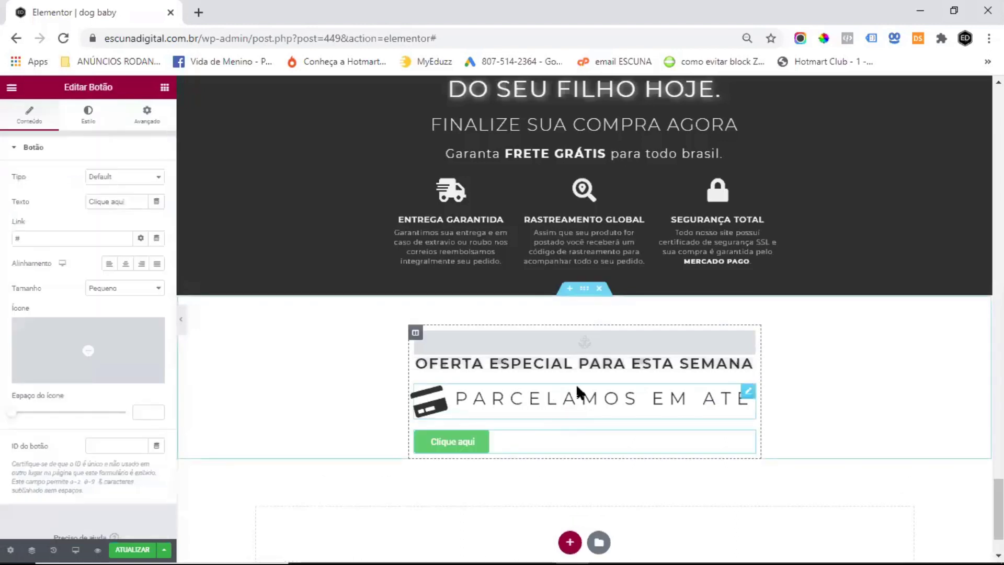
click(43, 238)
text(bo)
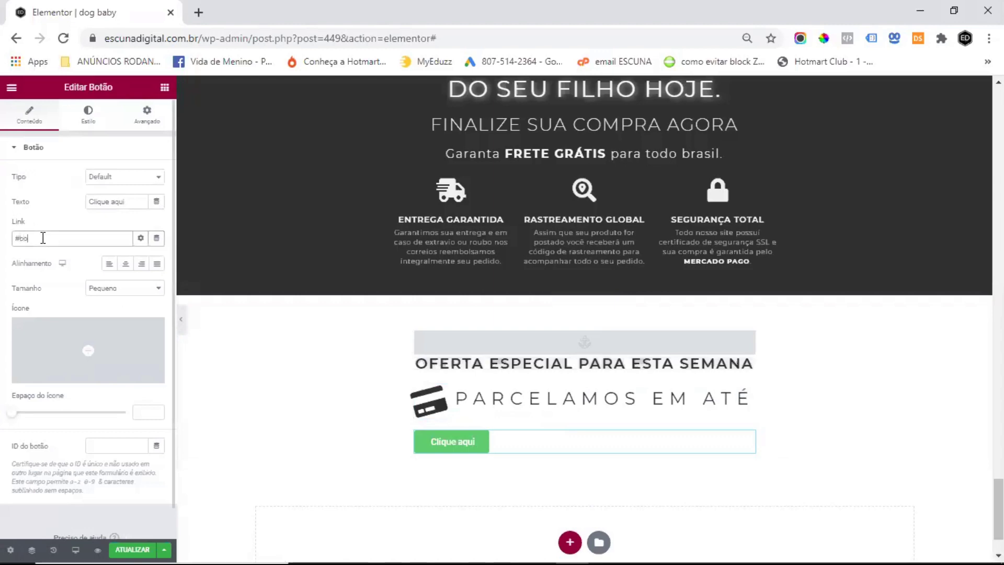
text(x)
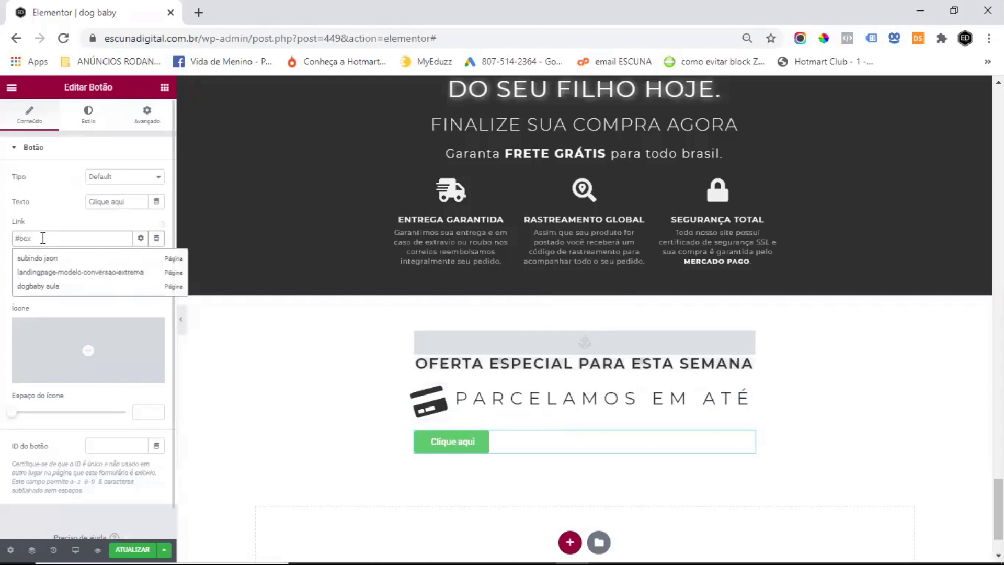
click(52, 222)
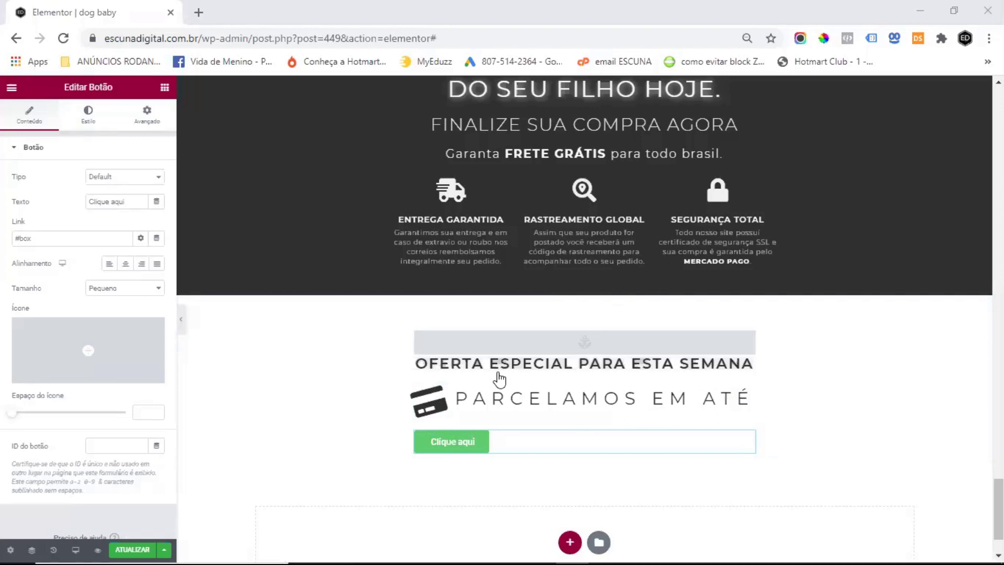
click(125, 264)
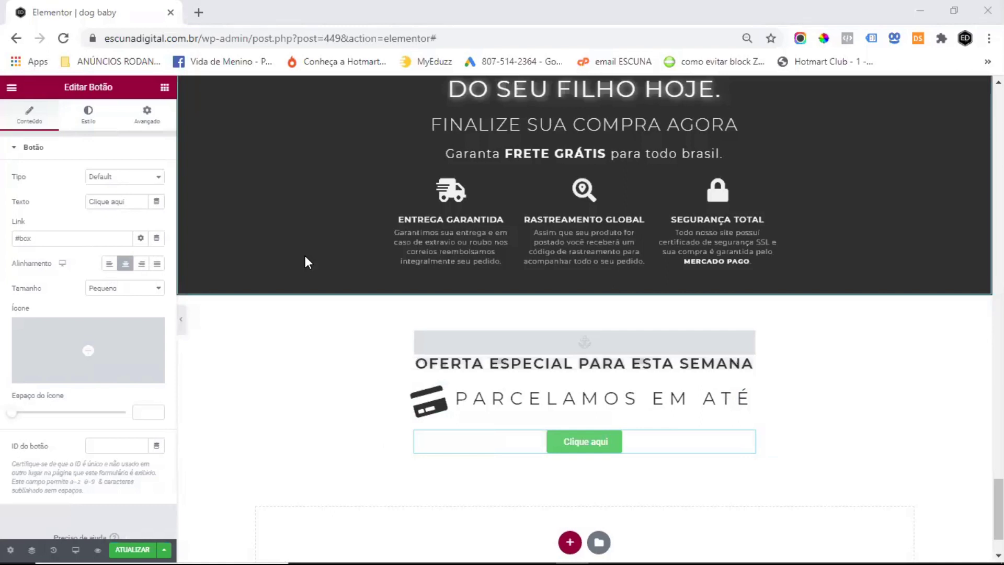
Step: Replace the button's text with the HTML-formatted price "12x R$13,20*", using small, bold, big and sup tags
drag(89, 201, 151, 203)
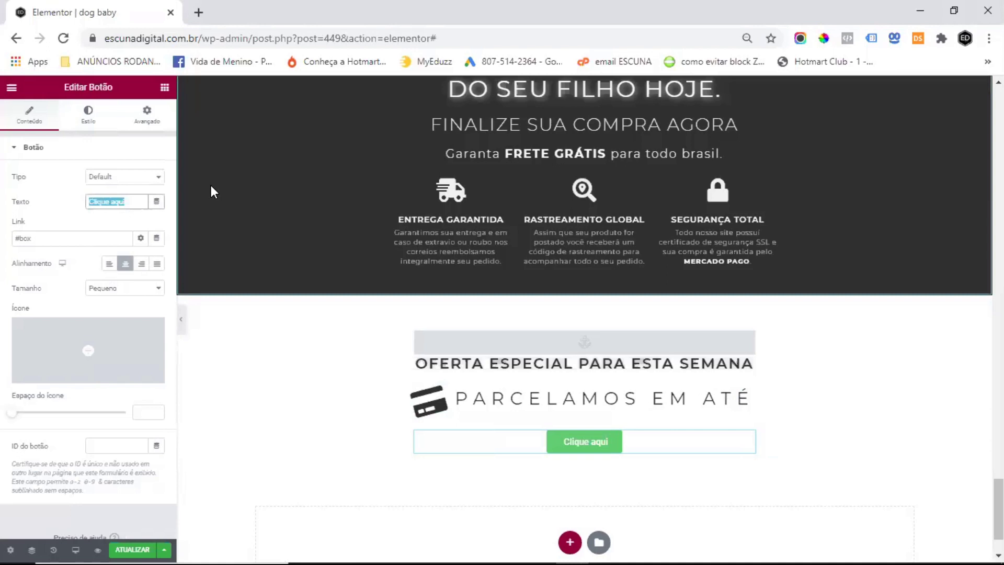
key(ctrl+v)
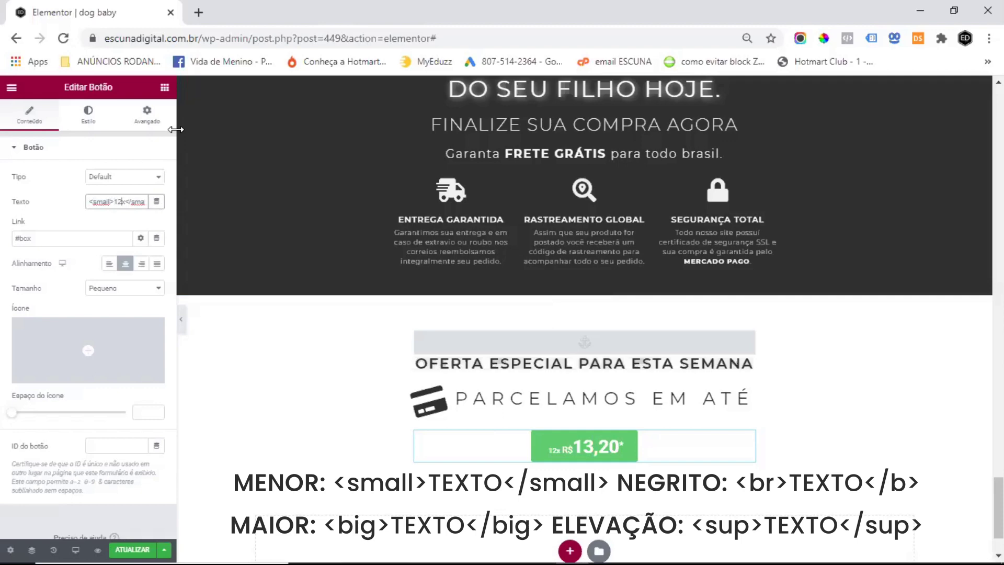
Step: Examine the button text's HTML markup from start to end, checking the small, bold, big and sup tags around the installment price
text(ll> R$)
text(<)
key(Left)
key(Left)
text(<b><big><big)
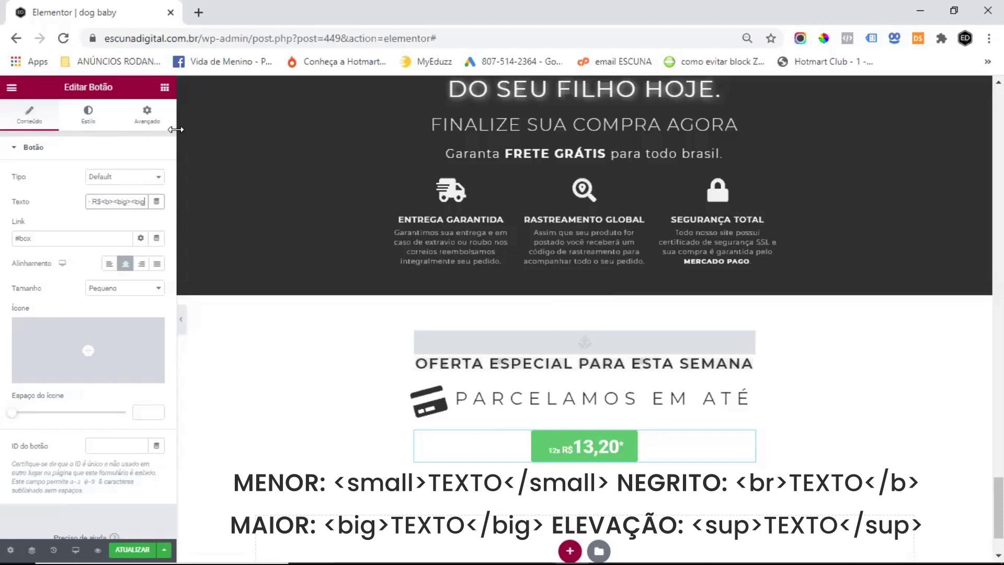
key(Left)
key(Left)
key(Left)
key(Right)
key(Right)
key(Right)
key(Right)
key(Right)
key(Right)
key(Right)
key(Right)
key(Right)
key(Right)
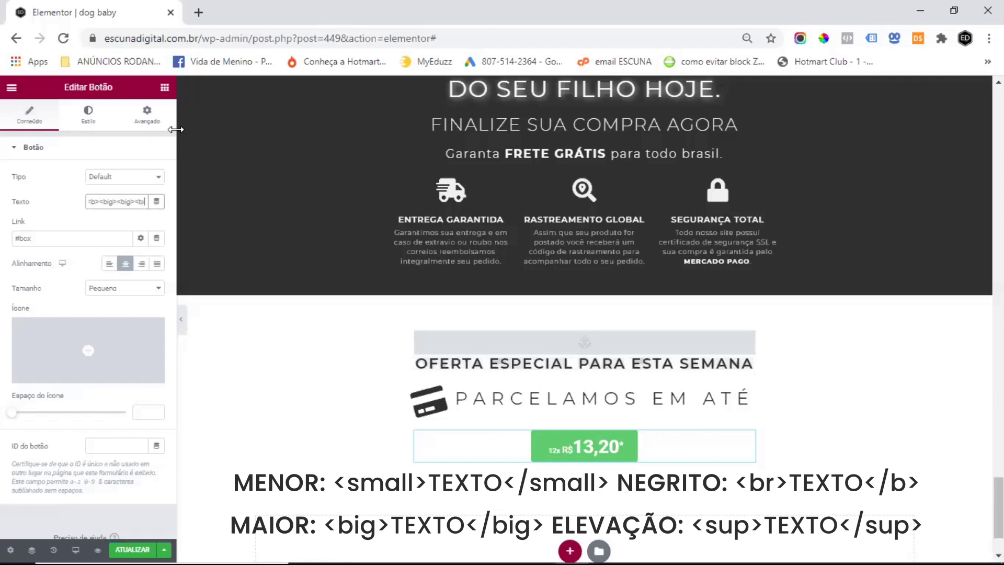
key(Right)
key(Right)
key(Right)
key(Right)
key(Right)
key(Right)
key(Right)
key(Right)
key(Right)
key(Right)
key(Right)
key(Right)
key(Right)
text(</big><sup>*)
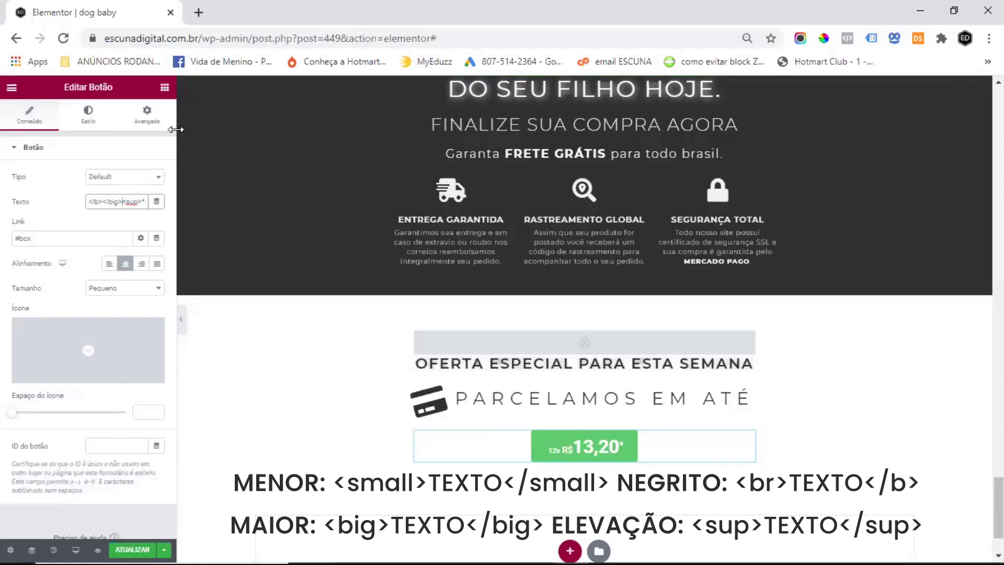
key(Right)
key(Right)
key(Right)
key(Right)
key(Right)
key(Right)
key(Right)
key(Right)
key(Right)
key(Right)
key(Right)
key(Right)
key(Right)
key(Right)
key(Right)
key(Right)
key(Right)
key(Right)
key(Left)
key(Left)
key(Left)
key(Left)
key(Left)
key(Left)
key(Left)
key(Left)
key(Left)
key(Left)
text(big></big></big>)
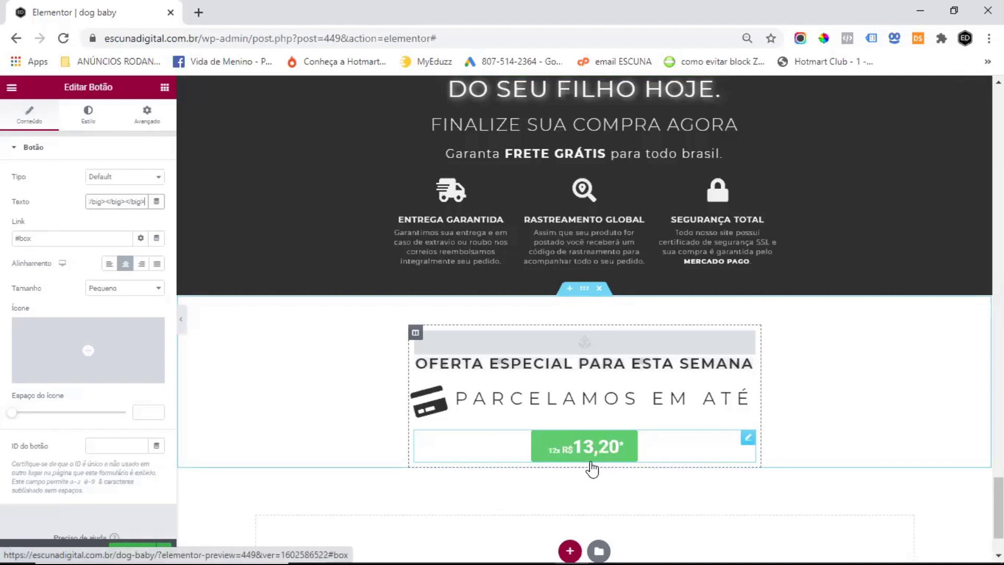
Step: Paste the copied button style onto the "12x R$13,20*" price button
click(87, 114)
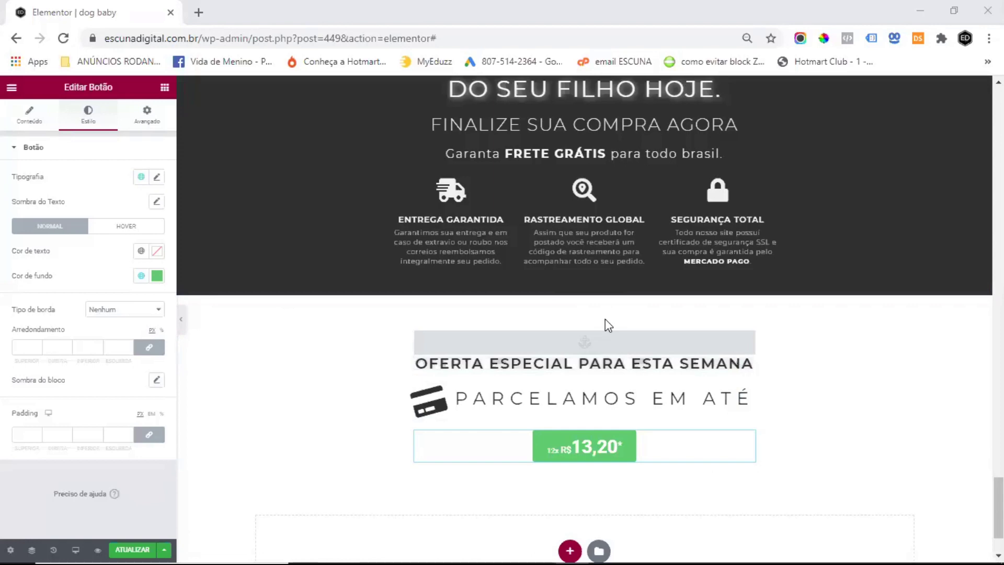
right_click(749, 443)
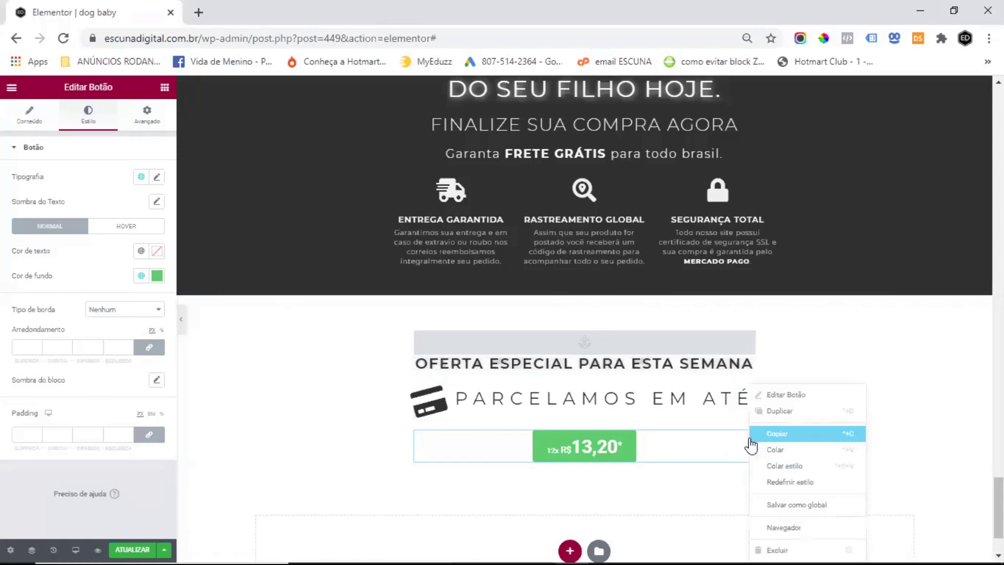
click(810, 466)
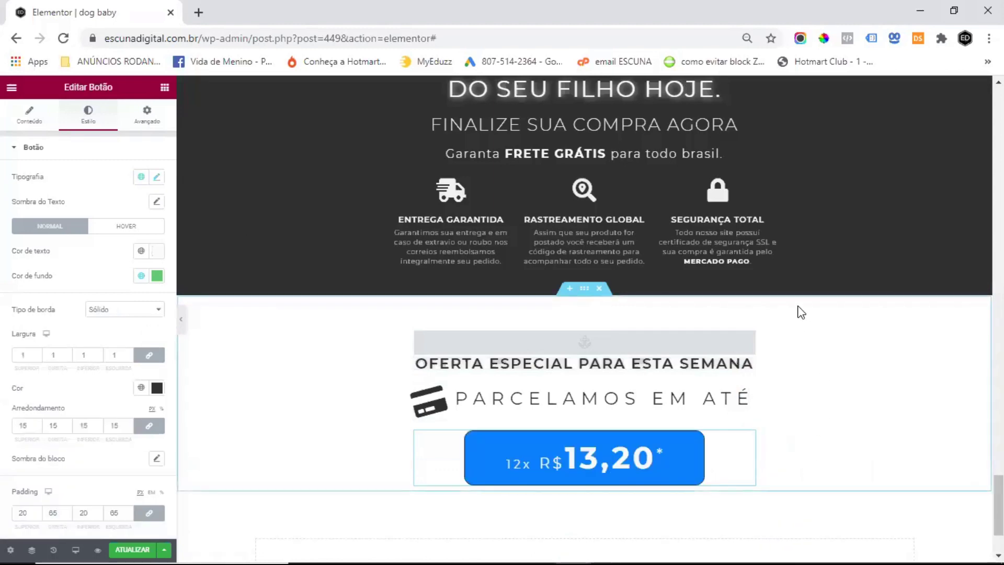
scroll(801, 313, down, 2)
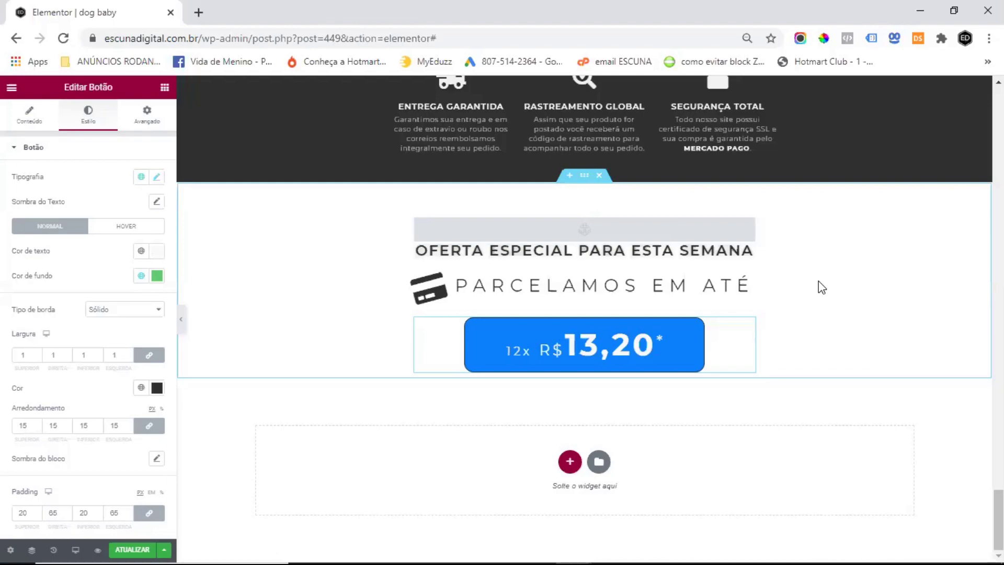
scroll(816, 251, up, 10)
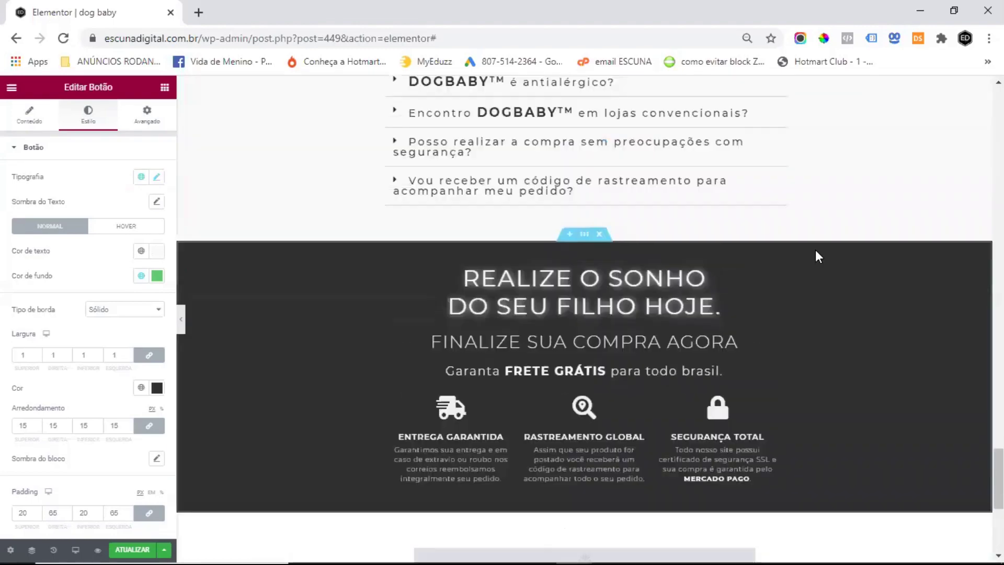
scroll(816, 249, up, 5)
scroll(842, 246, down, 8)
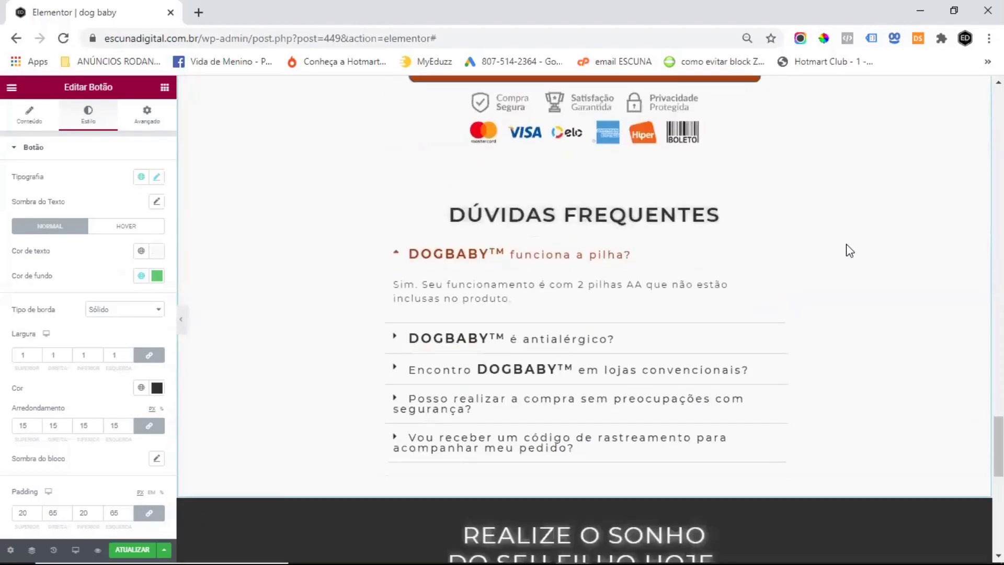
scroll(848, 244, down, 7)
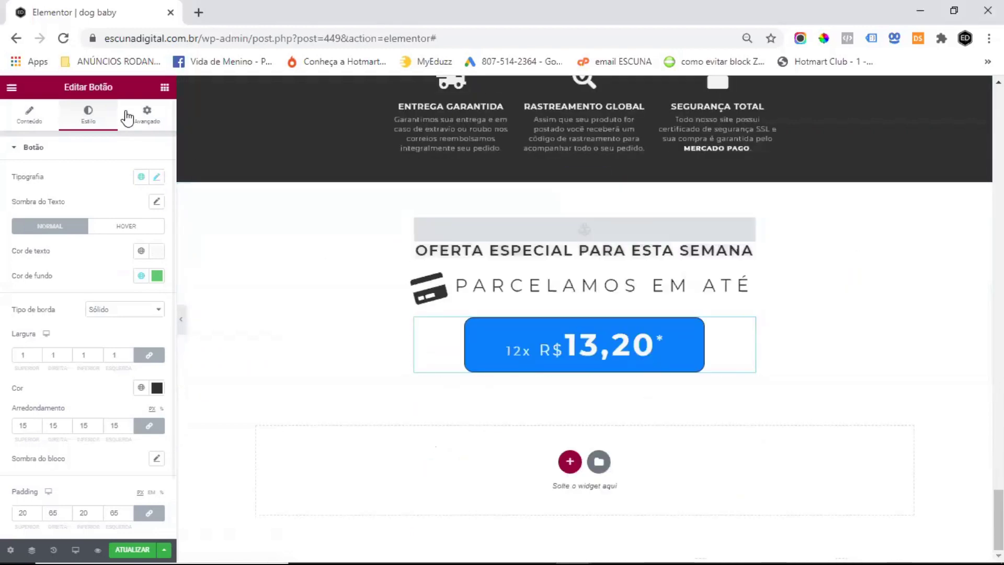
Step: Add a title reading "(*)total parcelado R$ 174,84" below the price button and paste the copied title style onto it
click(163, 90)
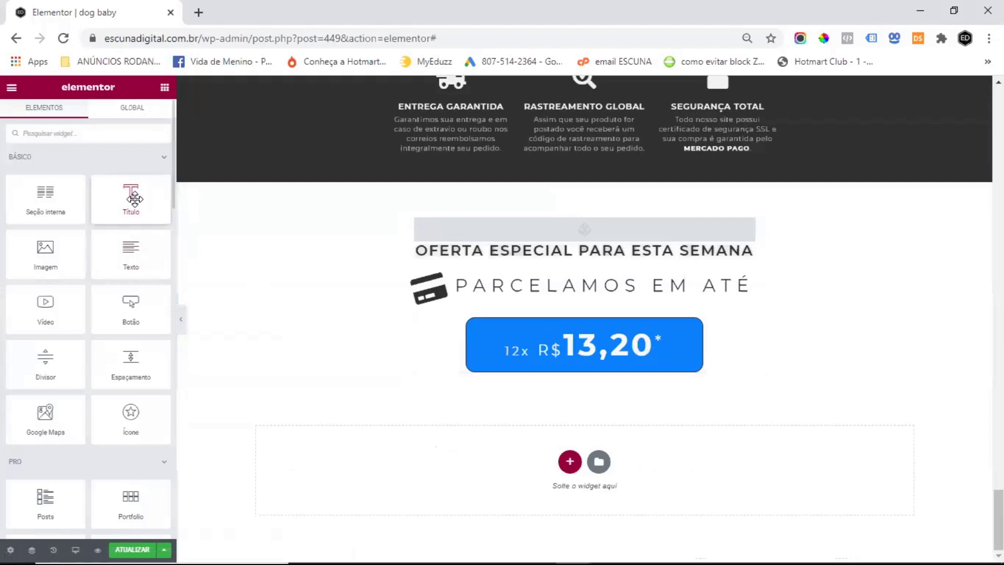
drag(134, 198, 657, 347)
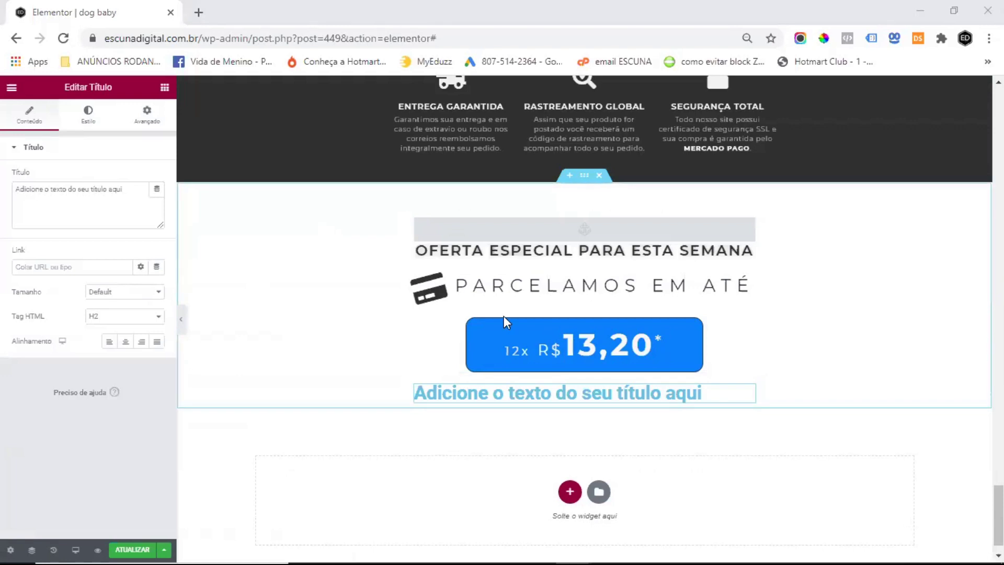
right_click(62, 193)
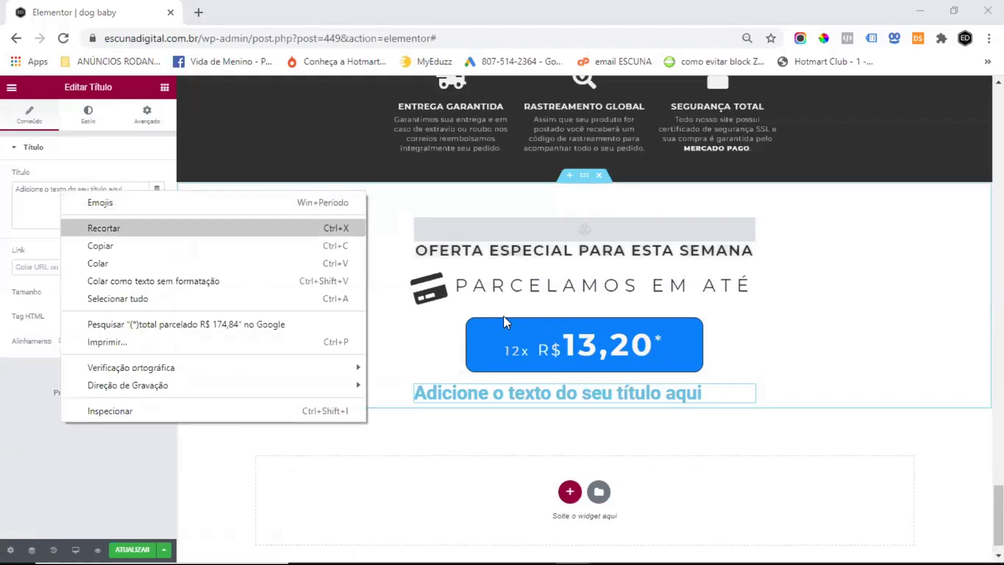
click(100, 245)
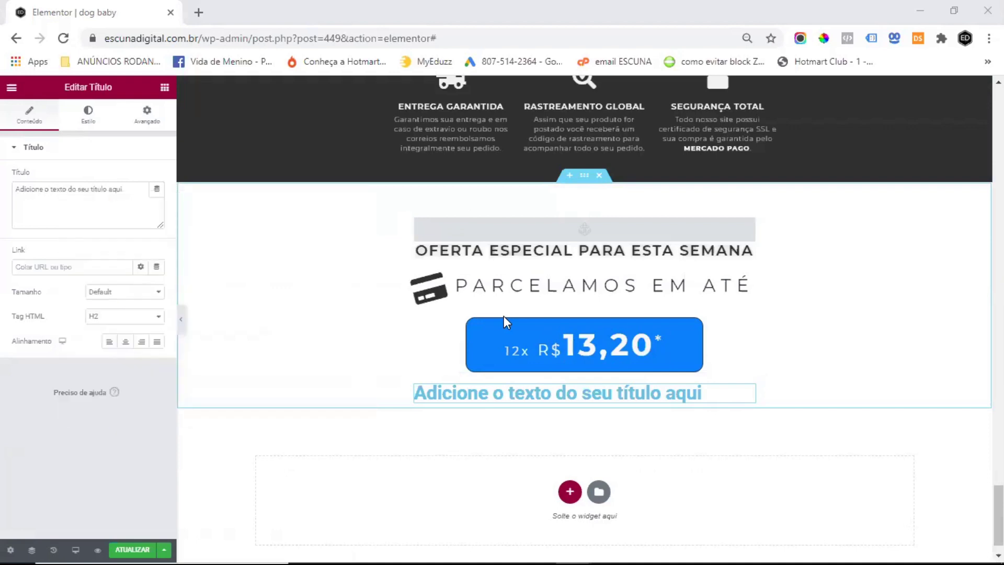
drag(132, 190, 6, 186)
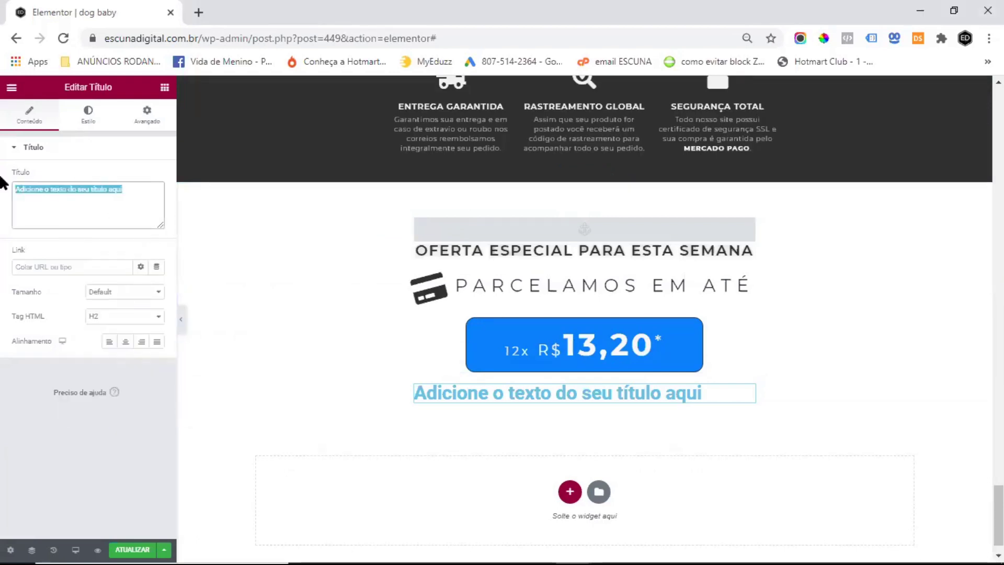
text((*)total parcelado R$ 174,84)
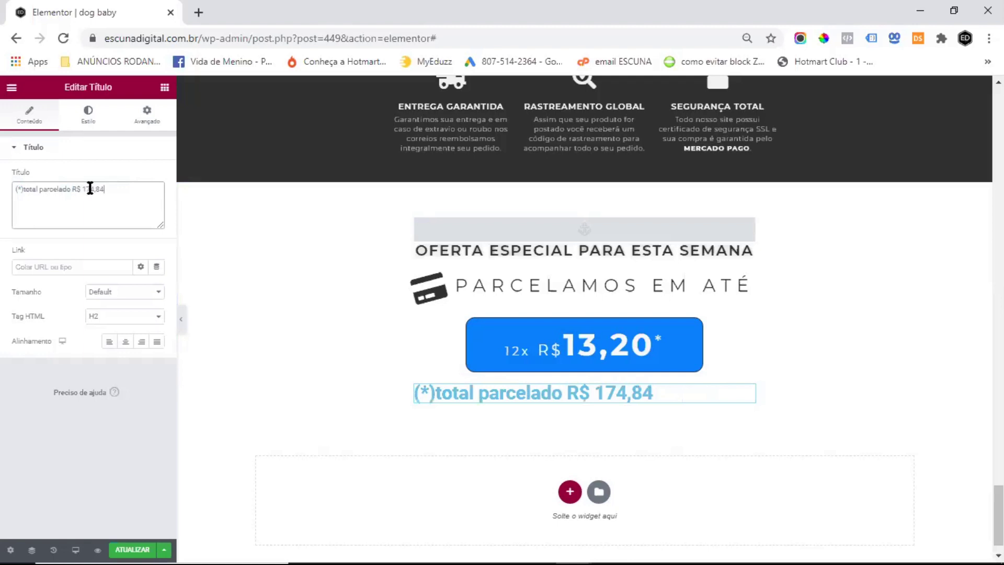
right_click(748, 390)
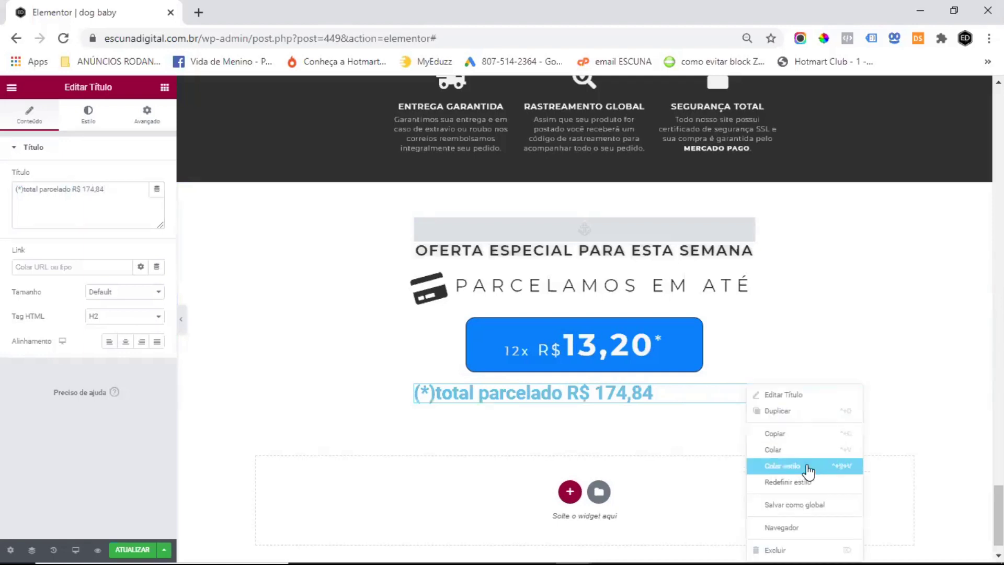
click(807, 466)
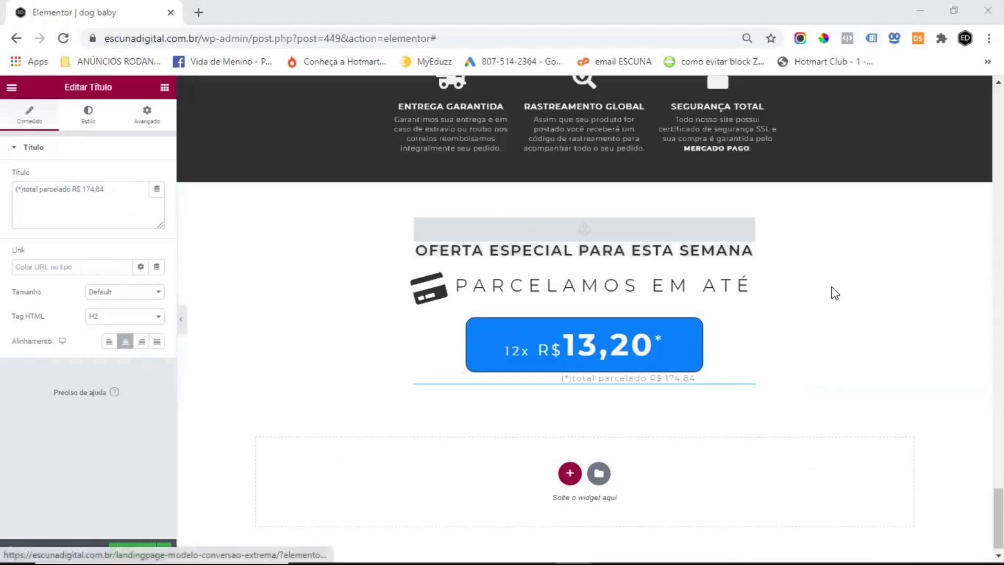
Step: Add another title widget and place it below the "(*)total parcelado R$ 174,84" line
click(165, 87)
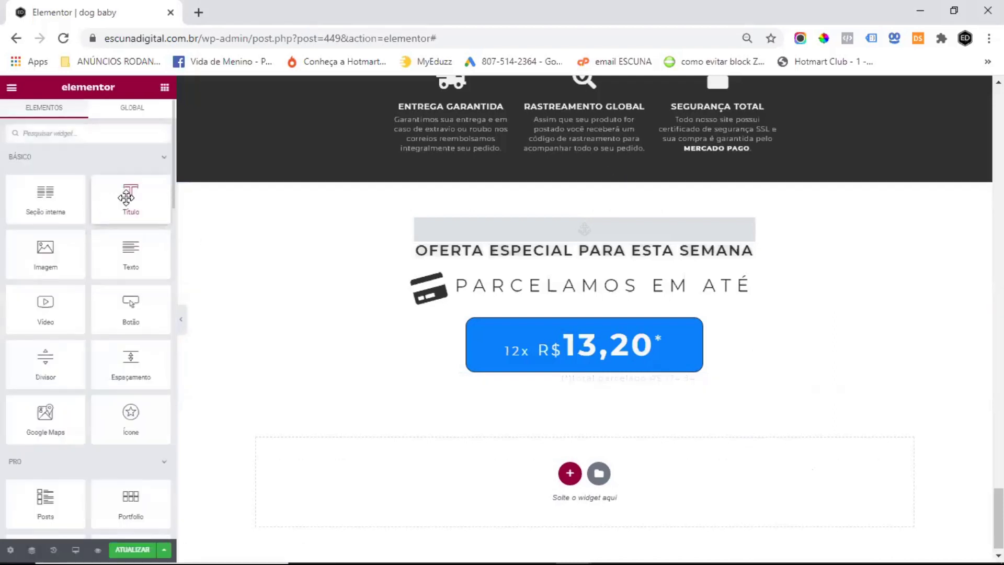
drag(126, 197, 588, 387)
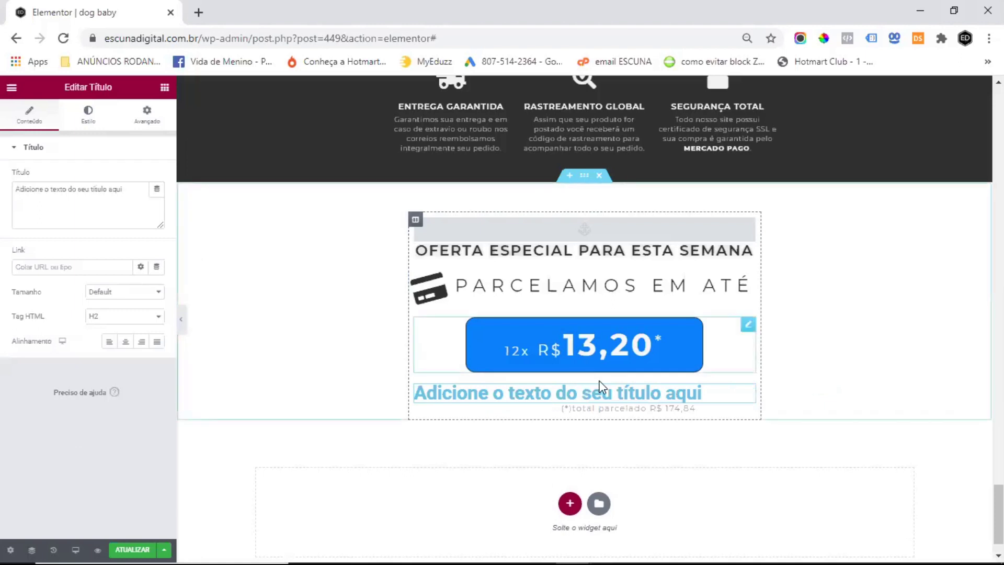
mouse_move(749, 393)
mouse_down()
mouse_move(753, 399)
mouse_move(740, 392)
mouse_move(749, 400)
mouse_up()
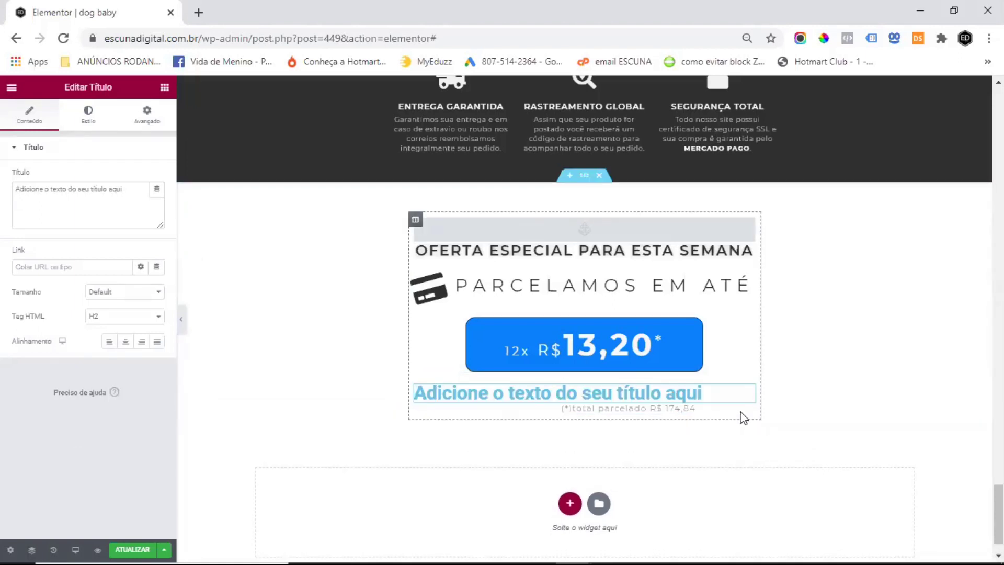
drag(747, 417, 745, 381)
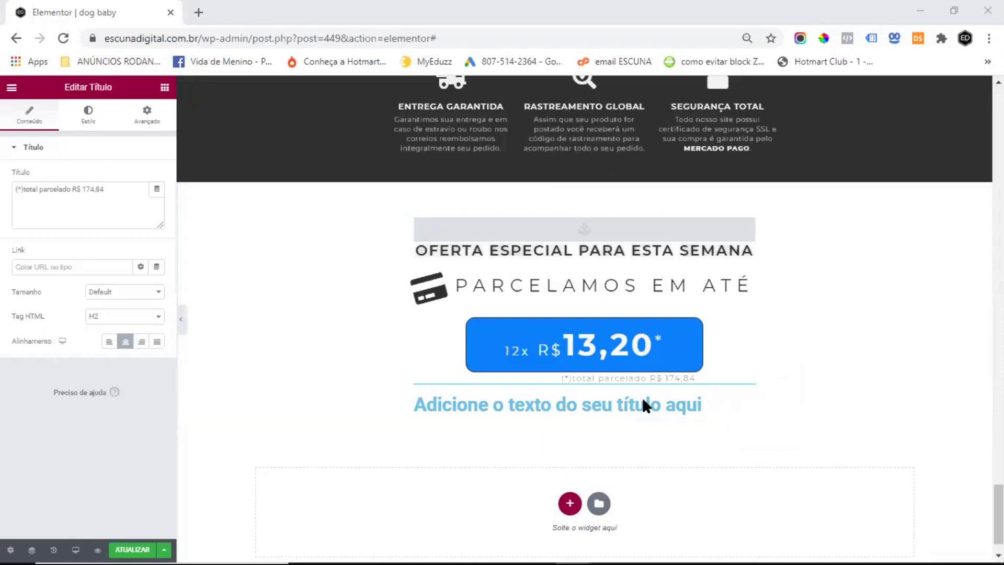
Step: Set the new title's text to "de R$ 294,00 por R$ 147,00", with del tags around 294,00 and big tags around R$ 147,00
right_click(38, 191)
click(79, 244)
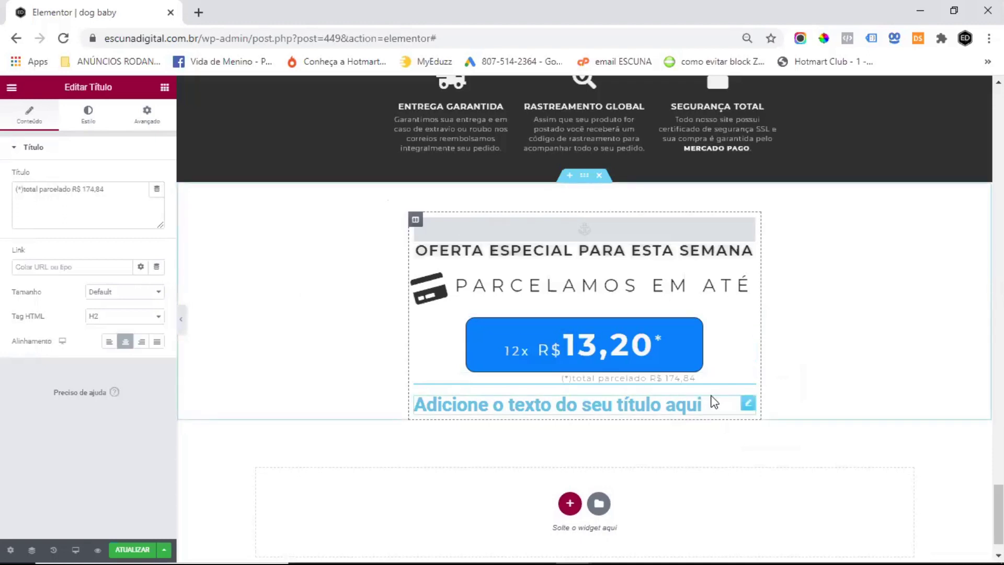
click(748, 403)
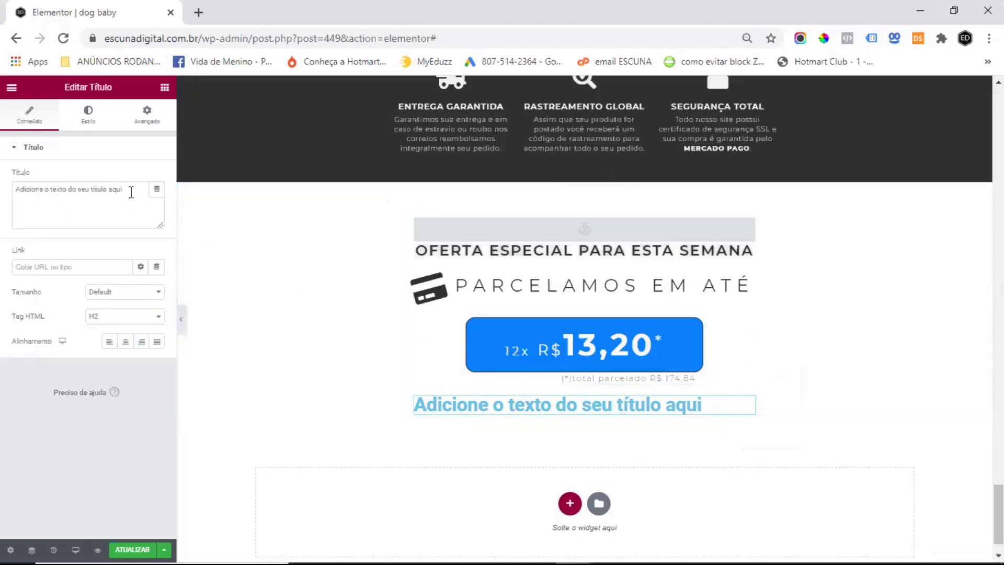
key(ctrl+a)
key(ctrl+v)
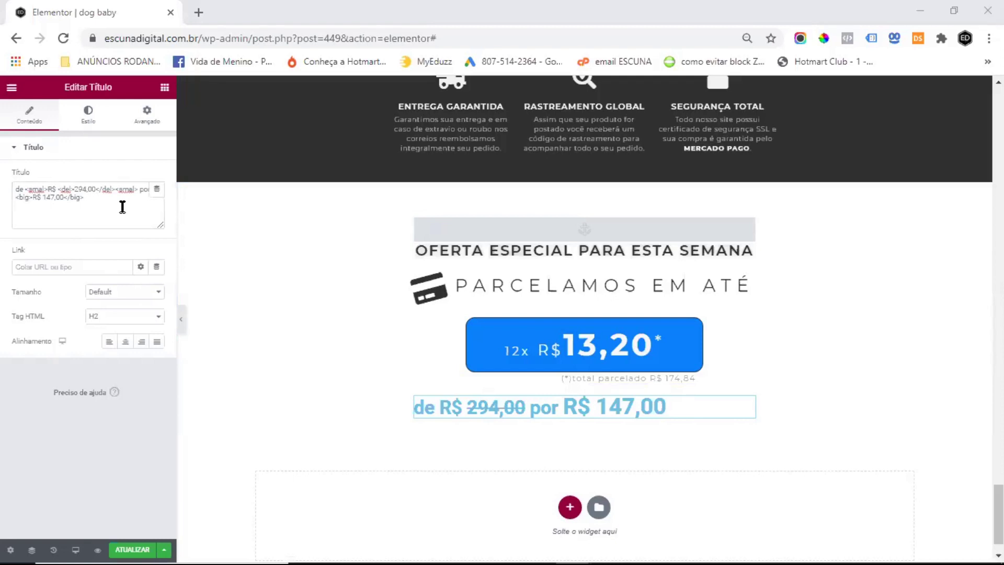
Step: Paste the copied title style onto the "de R$ 294,00 por R$ 147,00" line and add another title widget below it
right_click(751, 411)
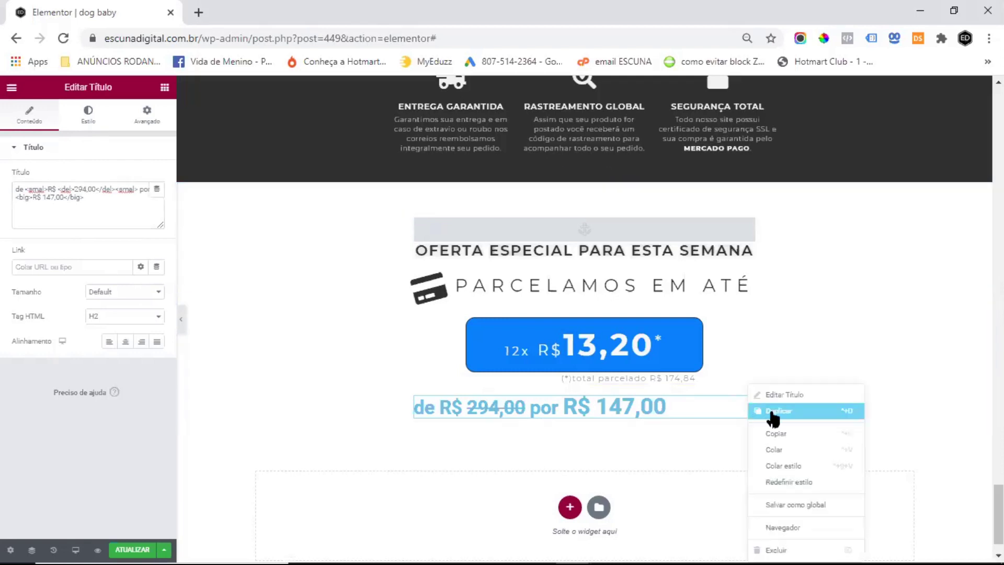
click(812, 469)
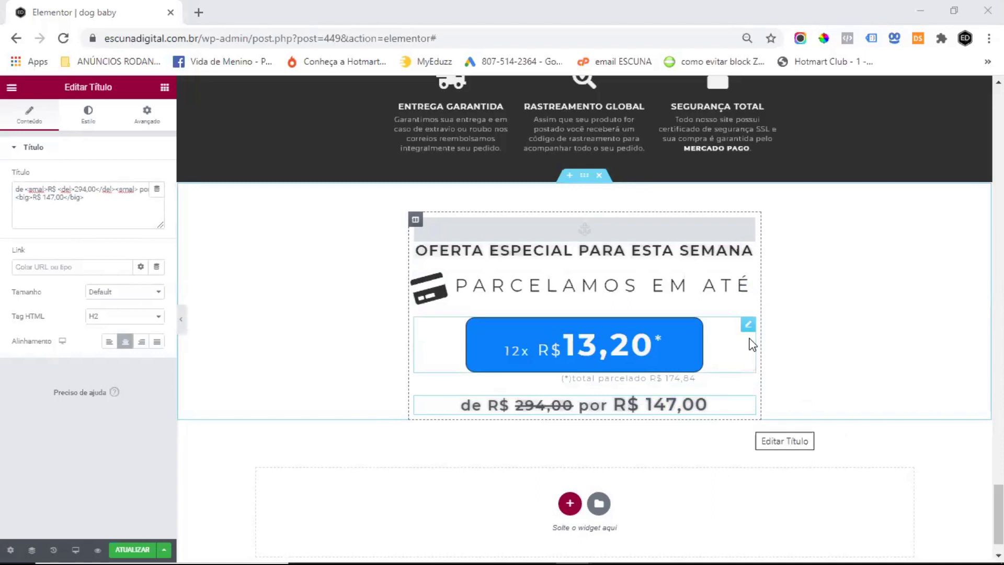
click(165, 87)
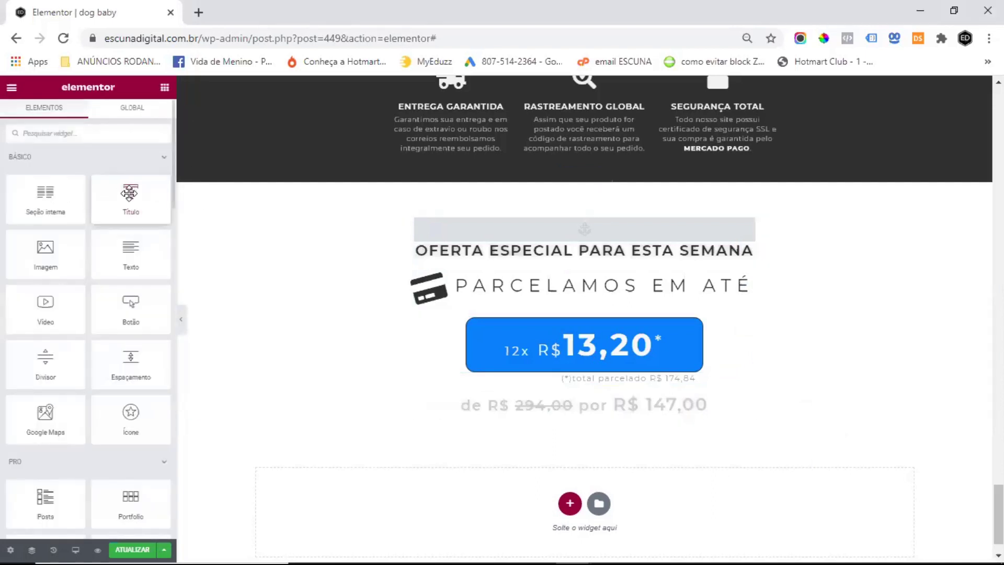
drag(129, 194, 459, 341)
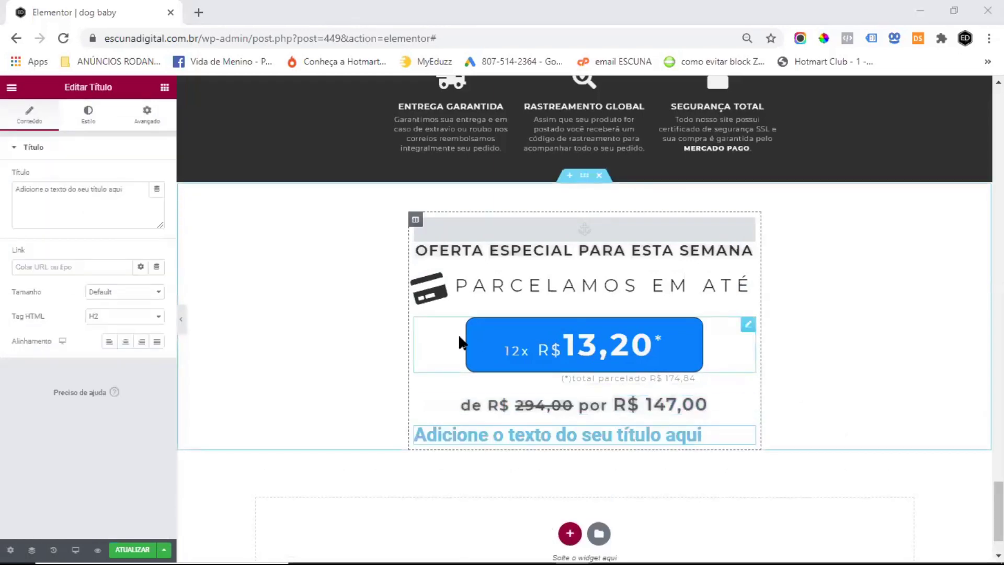
Step: Set the new title's text to "para o pagamento à vista no boleto" and paste the copied title style onto it
right_click(42, 191)
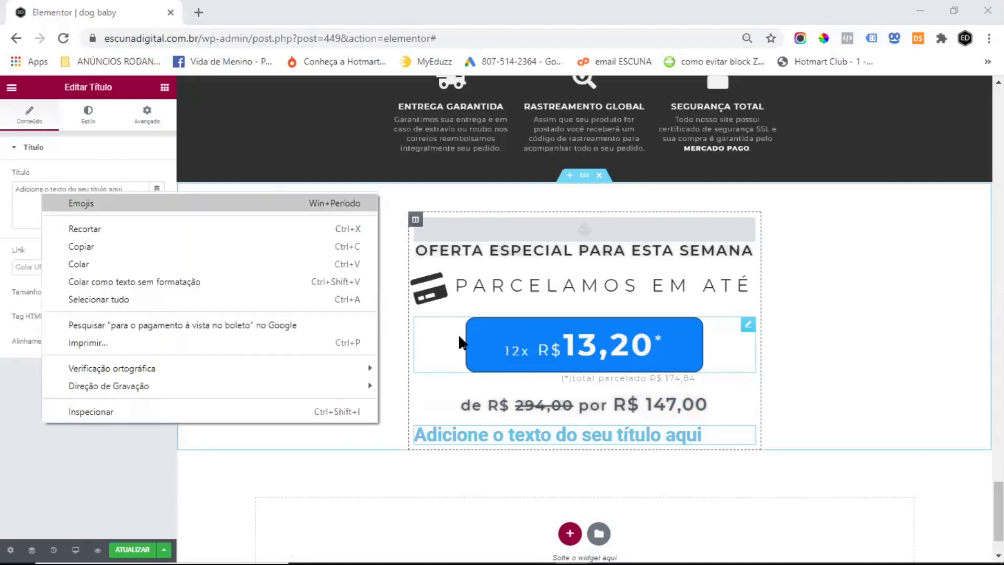
click(81, 247)
click(128, 189)
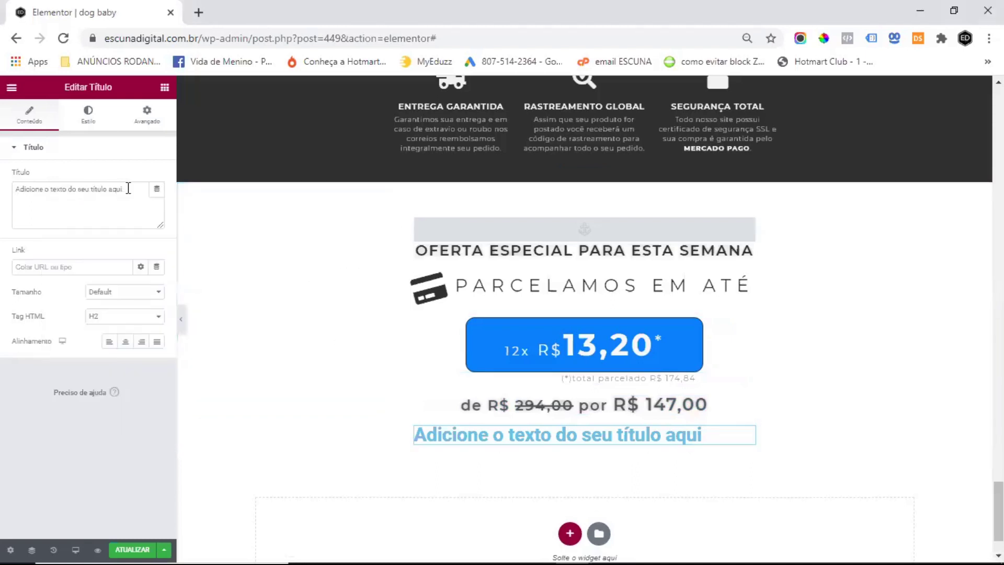
text(para o pagamento à vista no boleto)
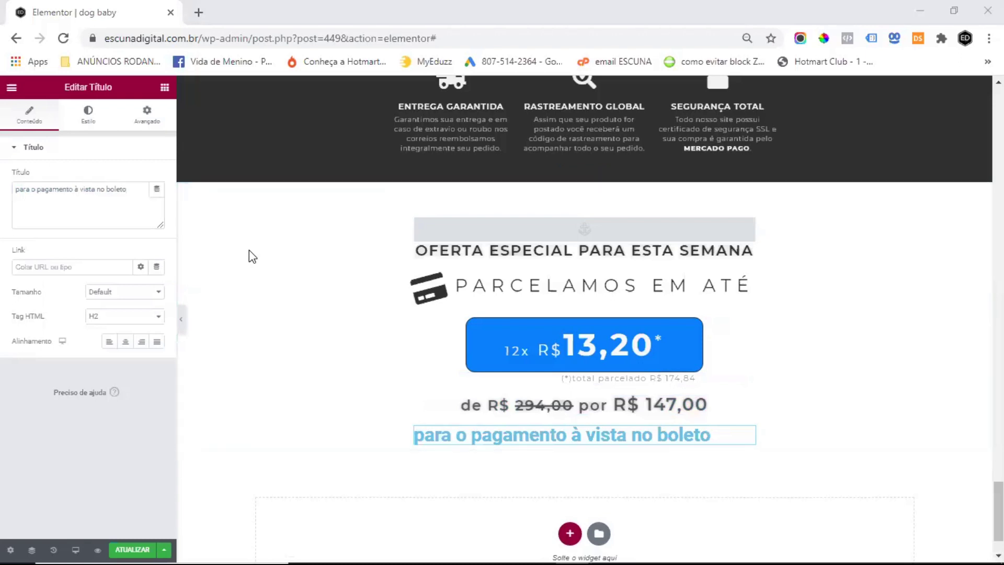
right_click(749, 437)
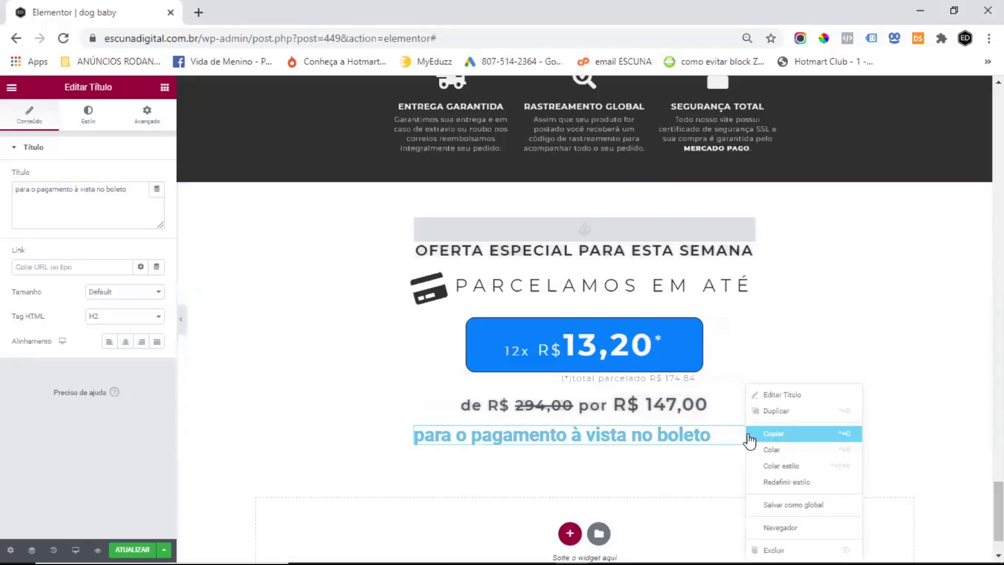
click(792, 467)
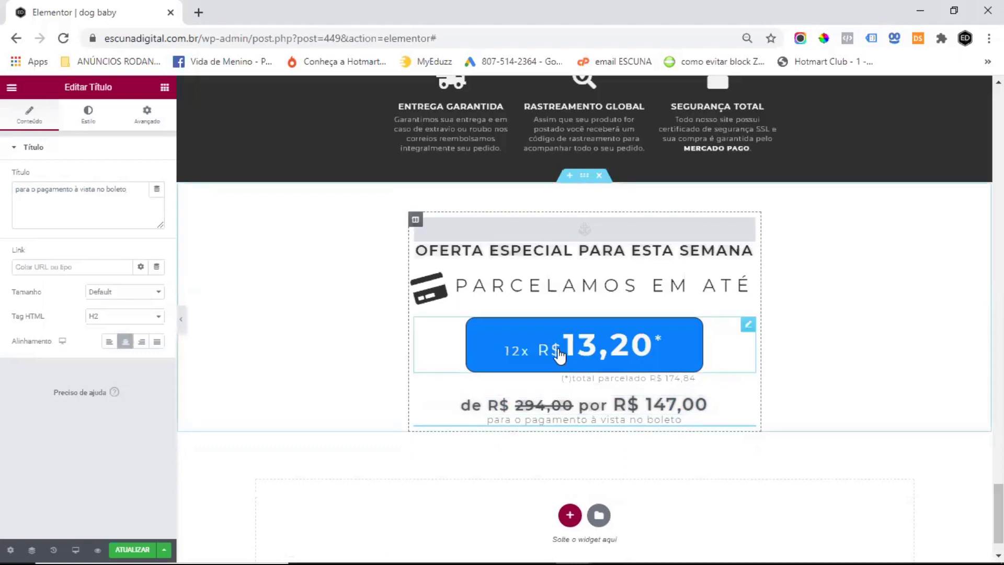
Step: Duplicate the payment-brands image under the "SIM EU QUERO O ORIGINAL" button and move the copy below the "para o pagamento à vista no boleto" line
click(164, 90)
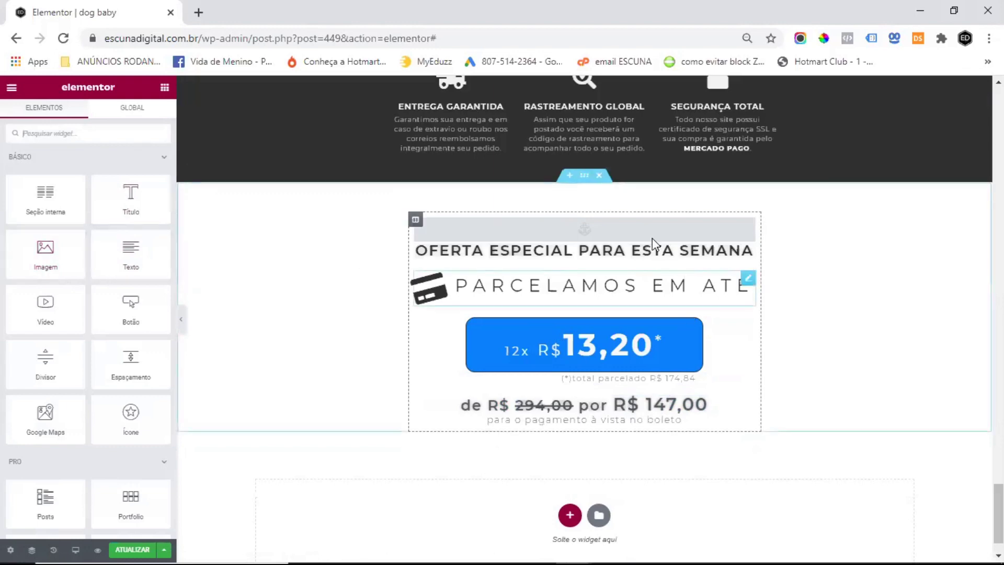
scroll(652, 239, up, 6)
scroll(651, 235, up, 10)
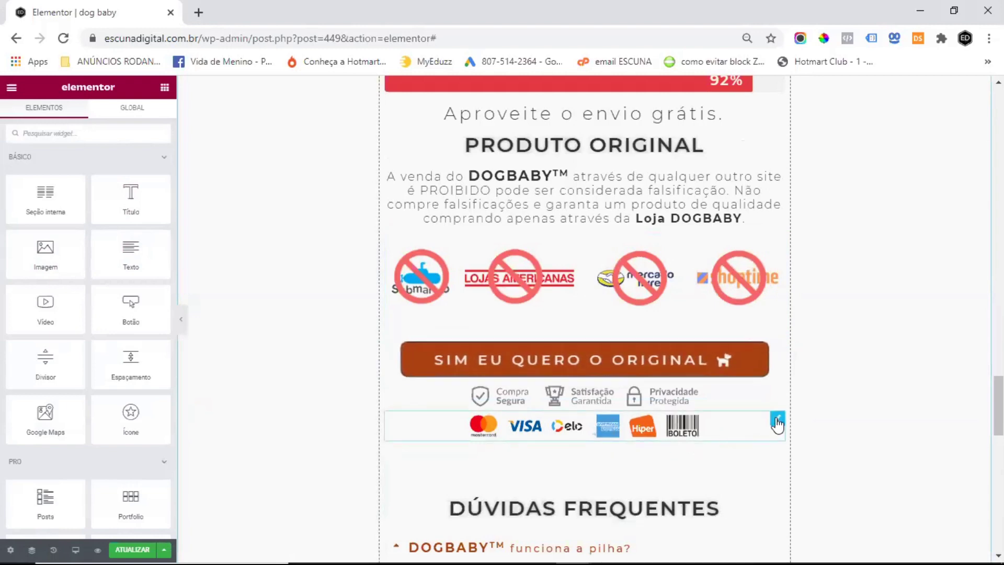
click(778, 418)
key(ctrl+d)
drag(778, 458, 588, 369)
drag(749, 405, 751, 362)
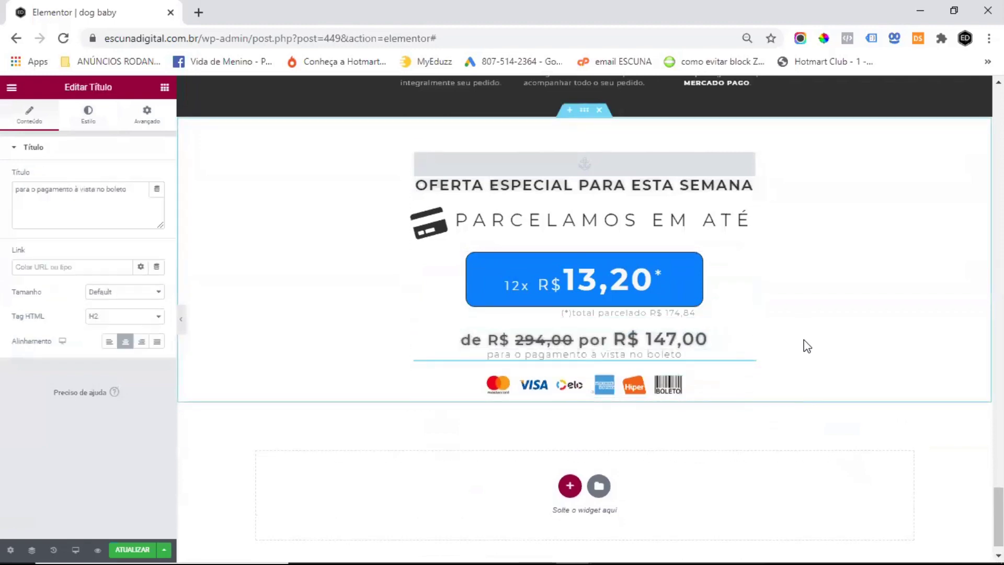
Step: Set the width of the copied payment-brands image to 50%
click(747, 381)
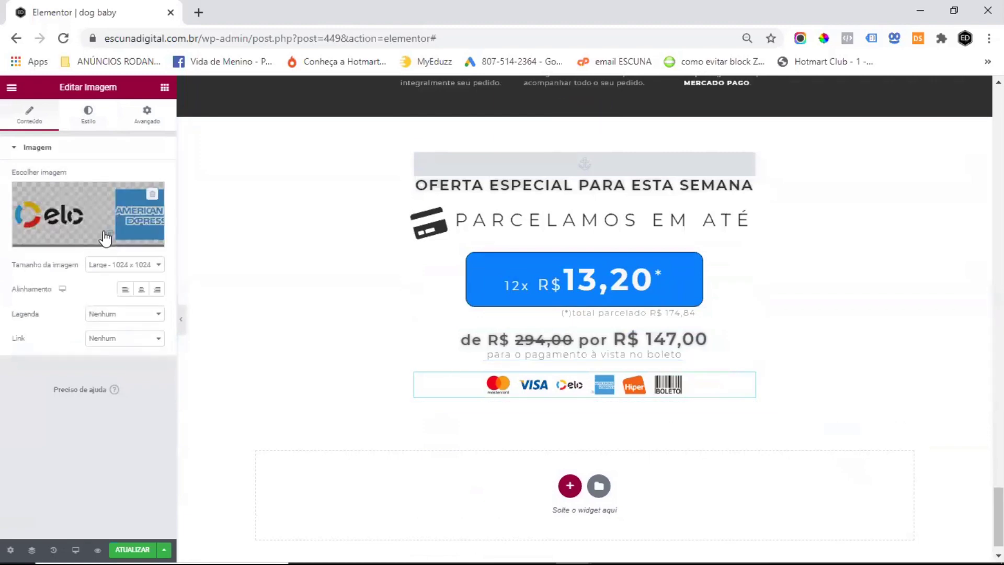
click(88, 115)
double_click(141, 200)
text(50)
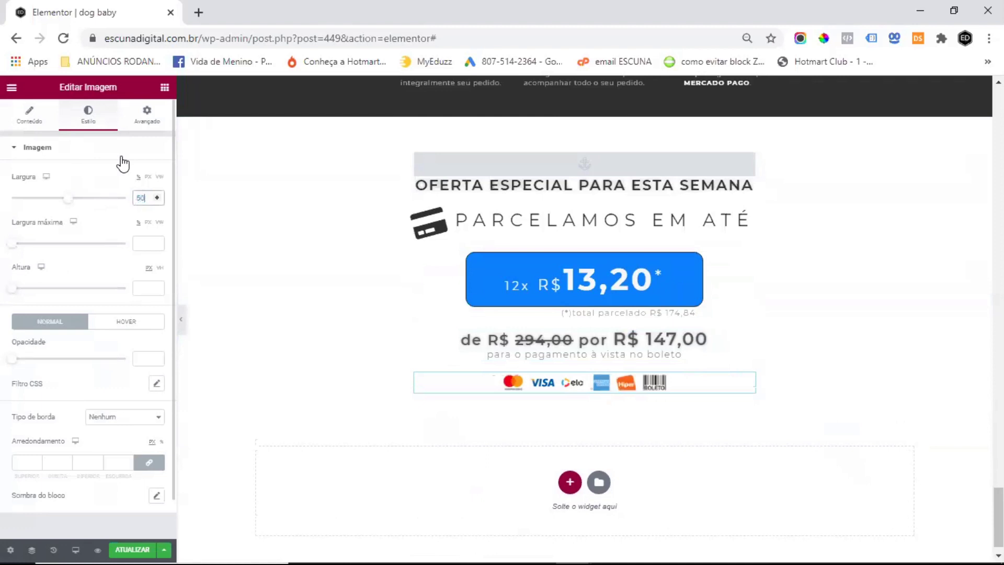
Step: Set the top margin of the payment-brands image to -15, leaving its padding at 0
click(147, 115)
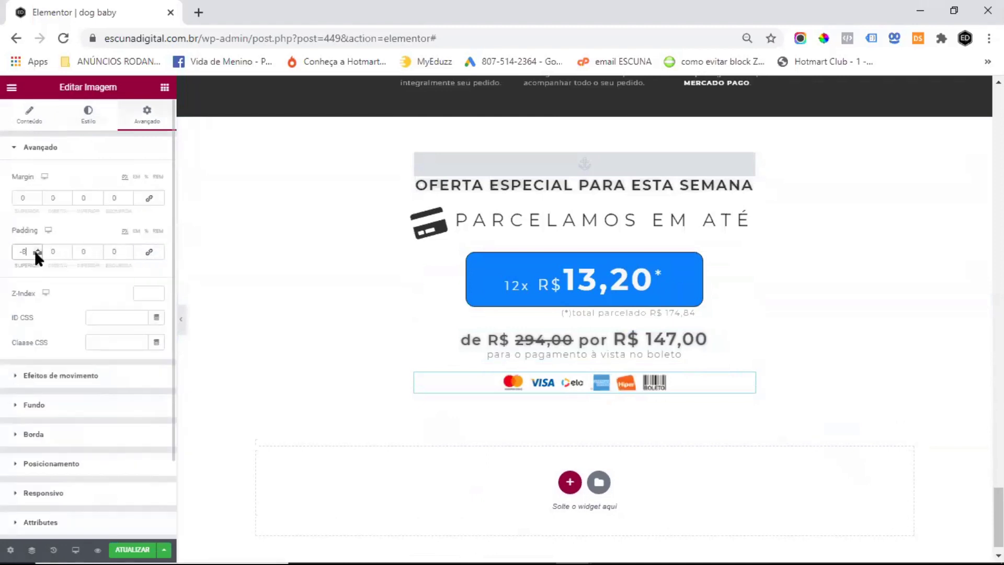
drag(29, 249, 5, 239)
click(37, 200)
click(38, 201)
click(37, 200)
click(38, 201)
click(37, 200)
click(38, 200)
click(38, 200)
click(38, 200)
click(38, 196)
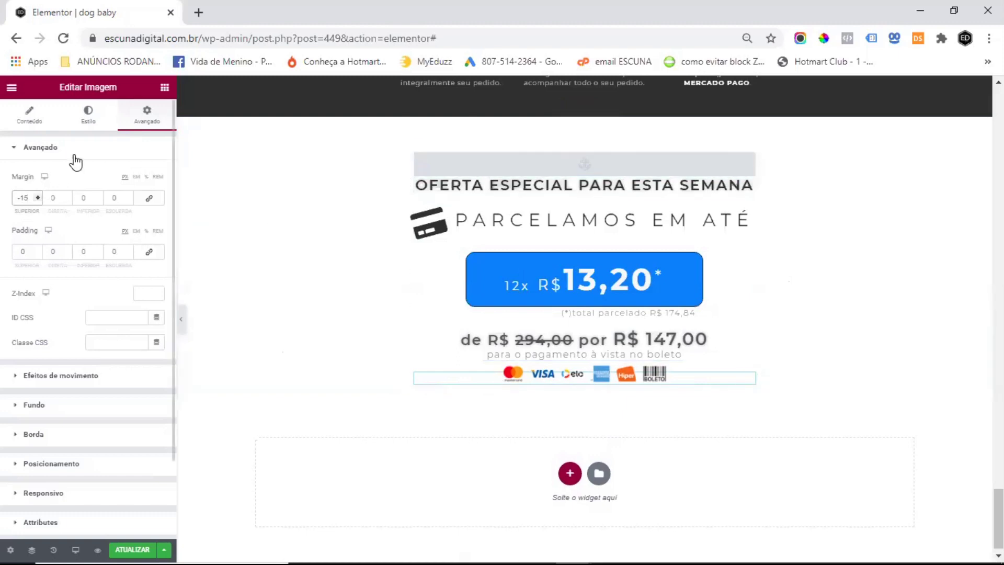
Step: Add a menu anchor widget below the payment-brands image and give it the ID "box"
click(164, 90)
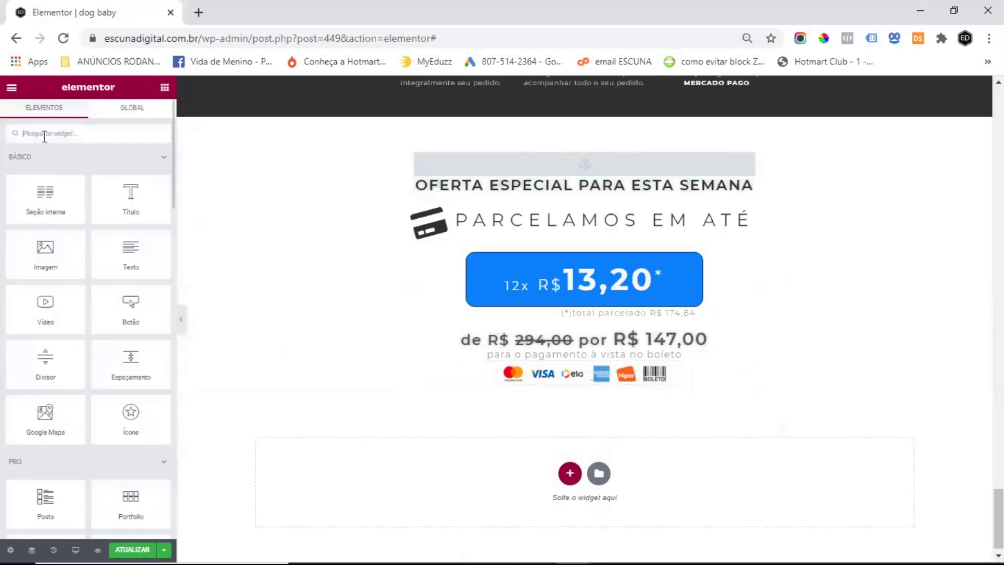
click(44, 135)
text(menu)
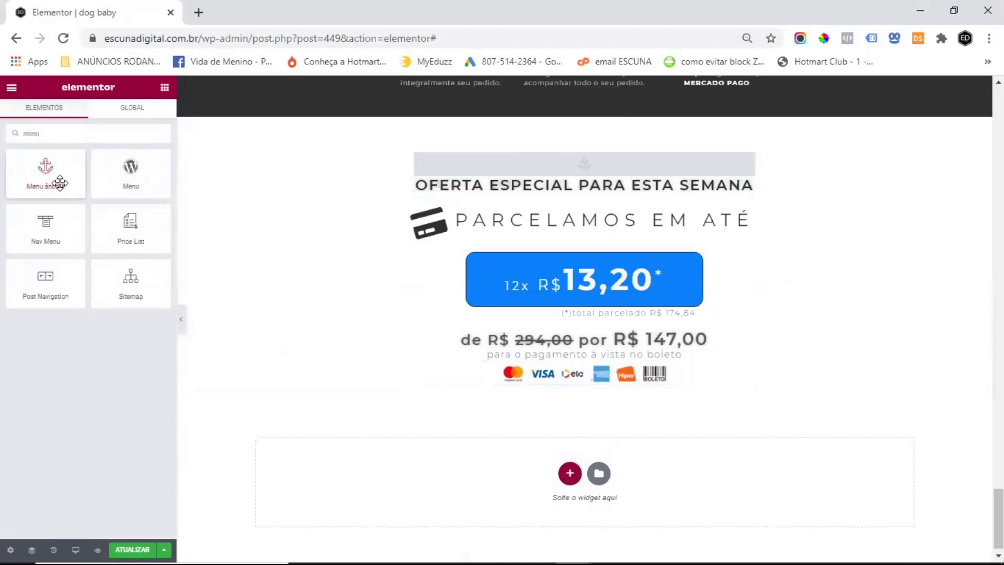
drag(59, 183, 617, 403)
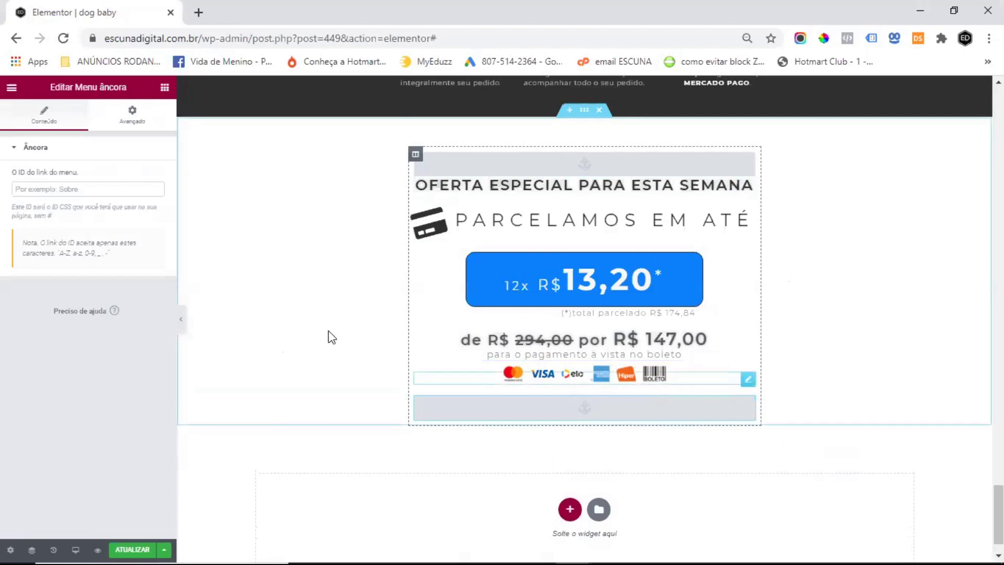
click(54, 188)
text(b)
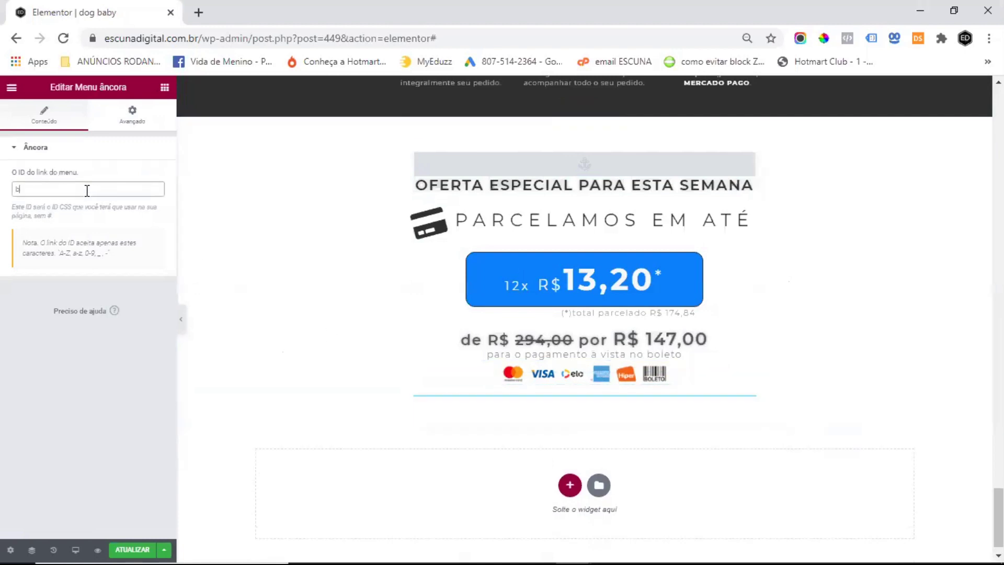
text(olx)
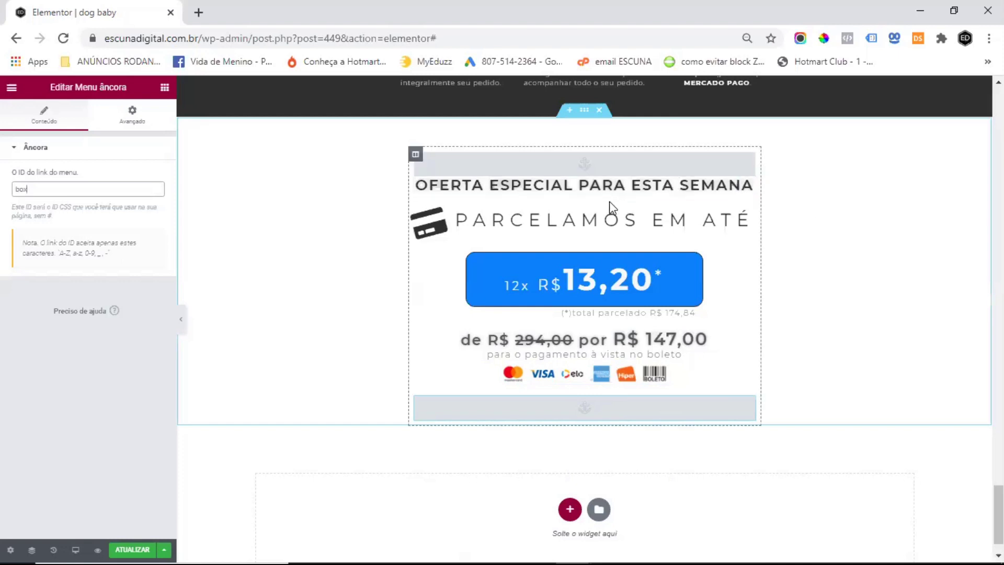
Step: Add a three-column section below the offer section and set the width of its two outer columns to 32%
click(569, 510)
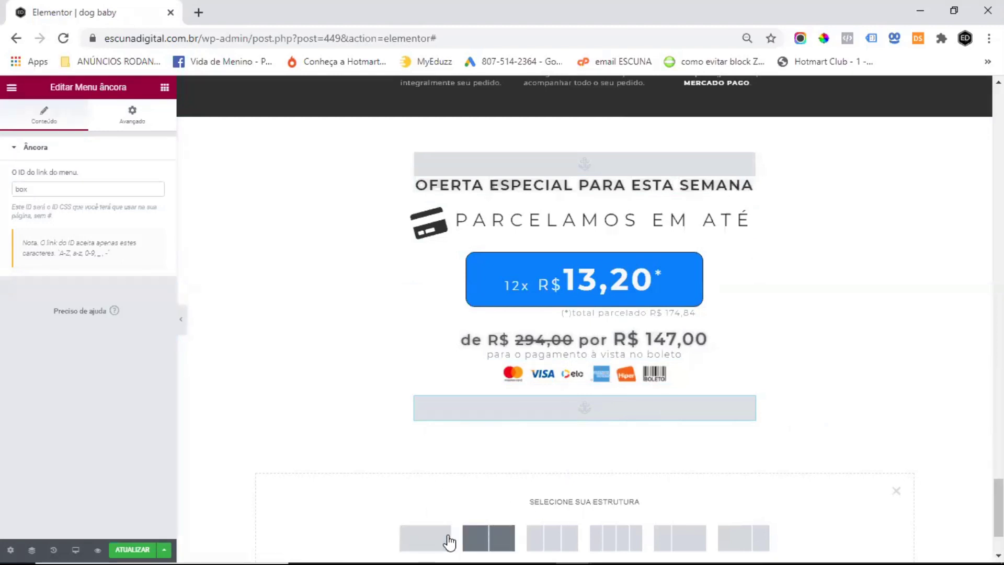
click(556, 540)
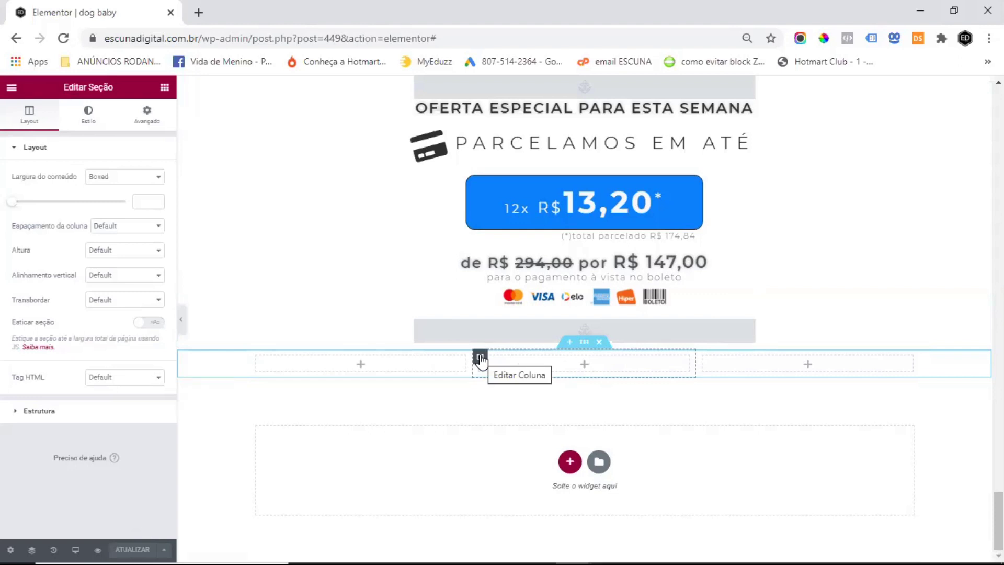
click(480, 358)
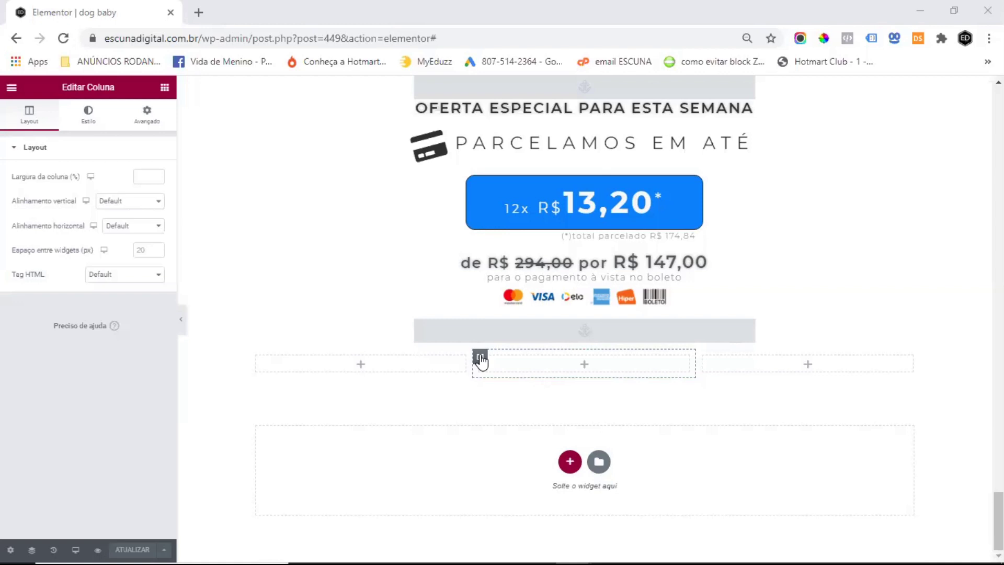
click(256, 358)
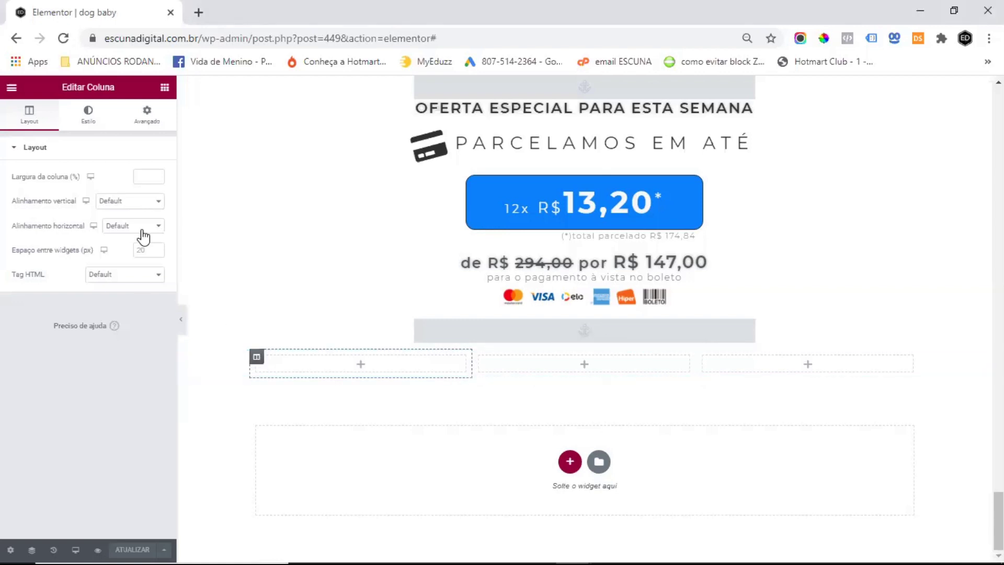
text(32)
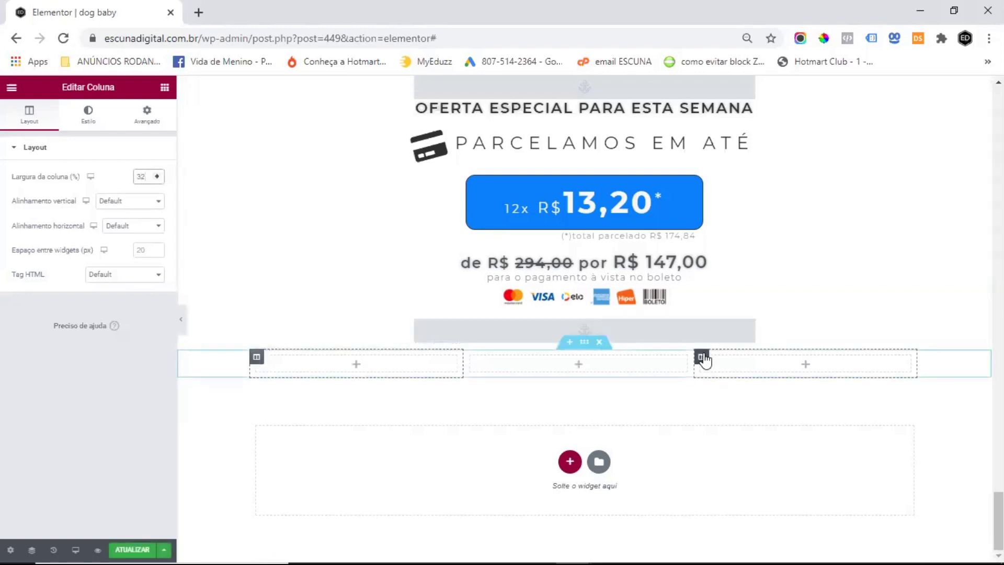
click(138, 176)
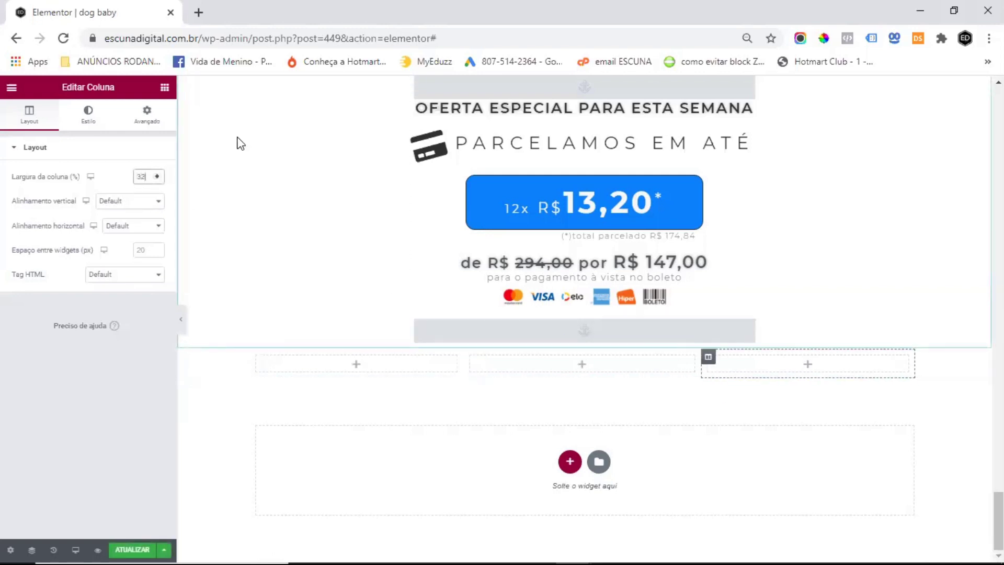
click(471, 358)
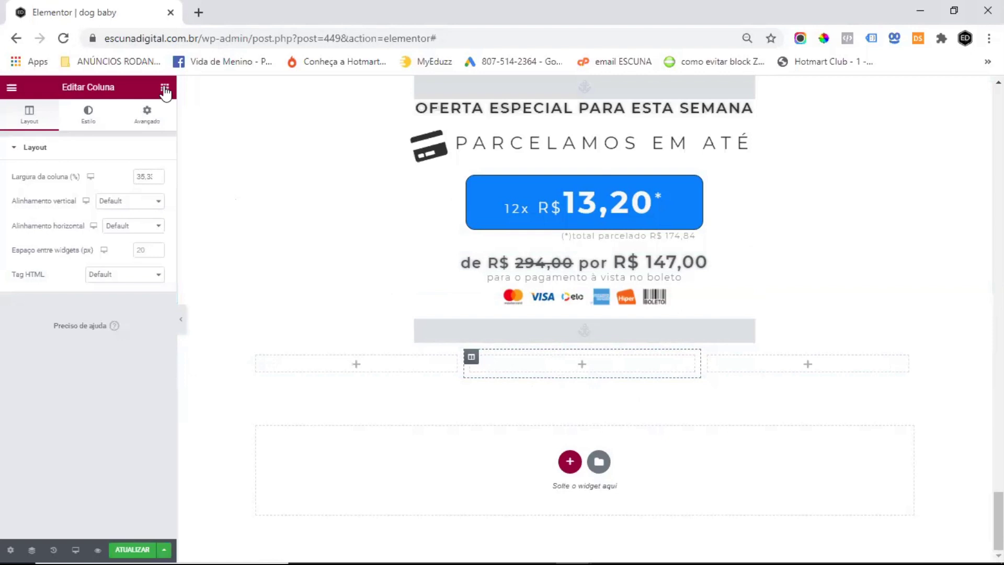
Step: Add three title widgets stacked one below another in the middle column of the new section
click(188, 293)
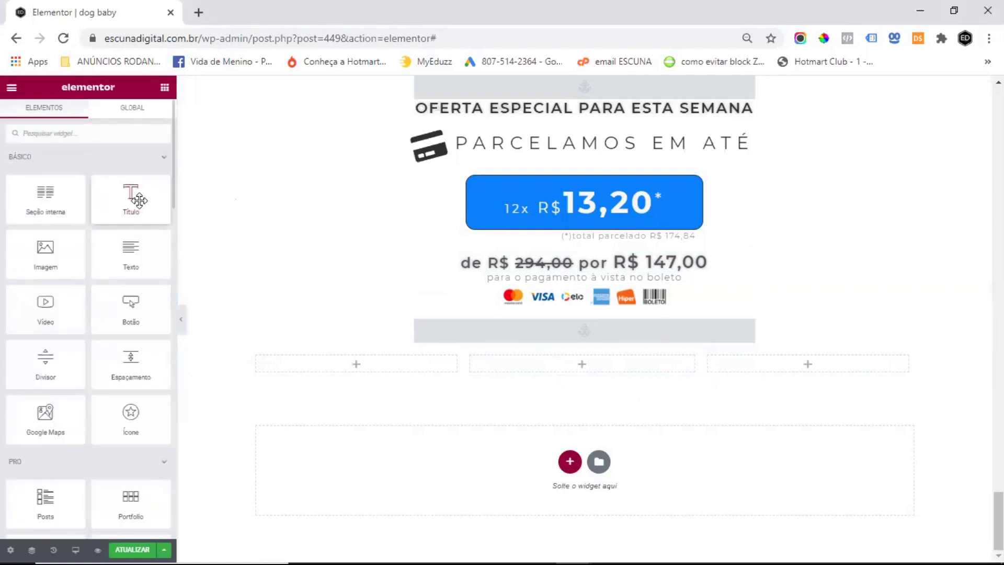
drag(139, 200, 583, 366)
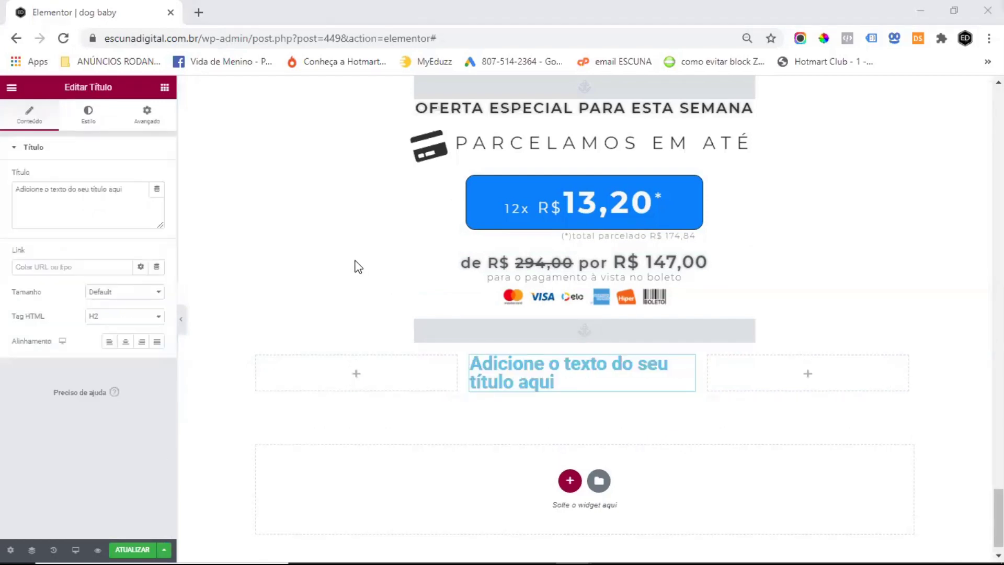
click(165, 88)
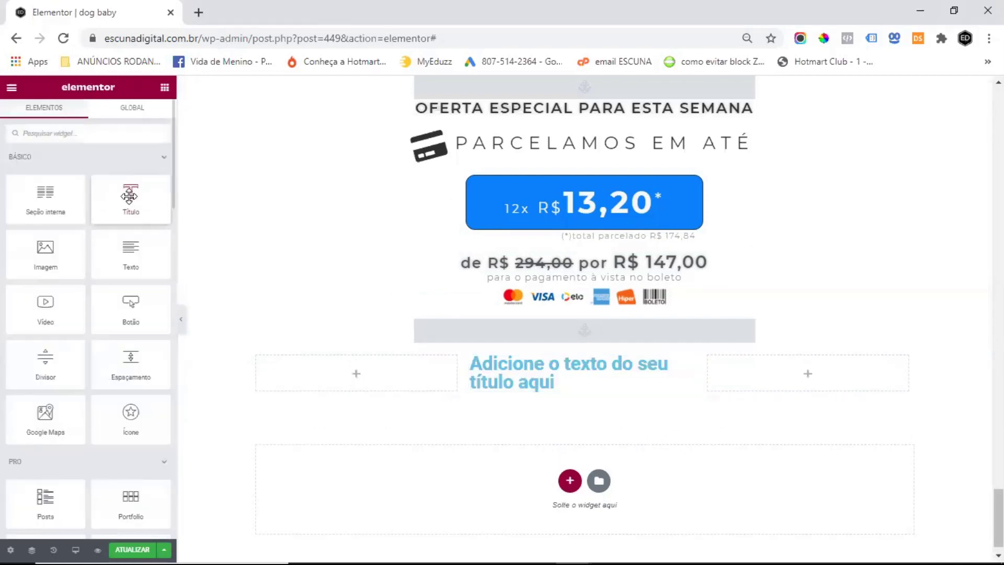
drag(130, 196, 580, 413)
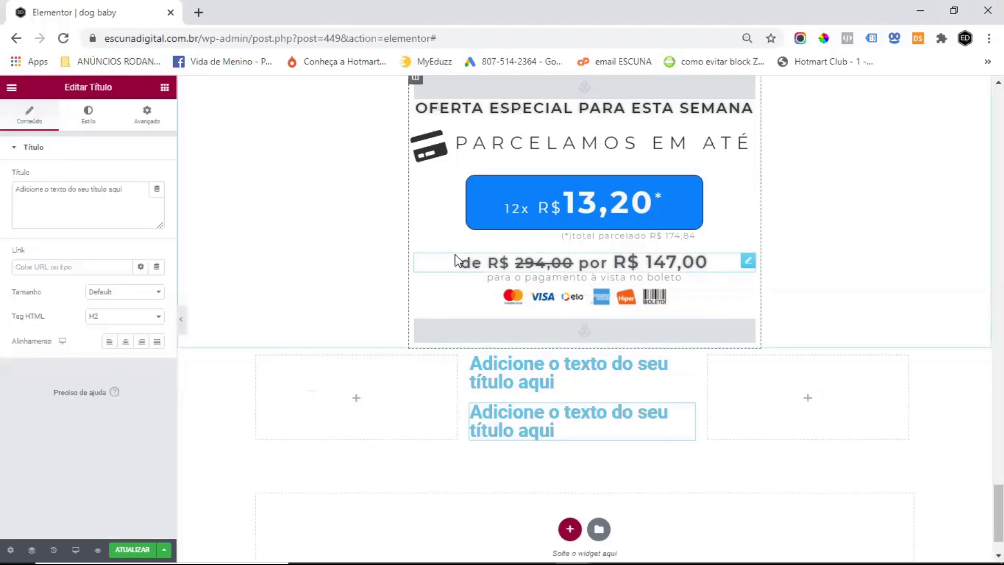
click(164, 87)
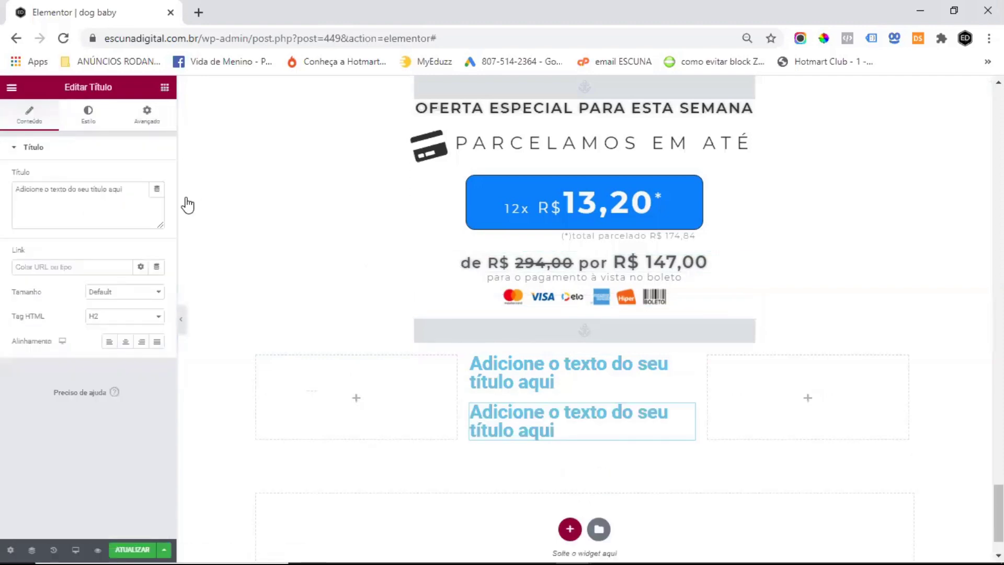
drag(150, 210, 578, 442)
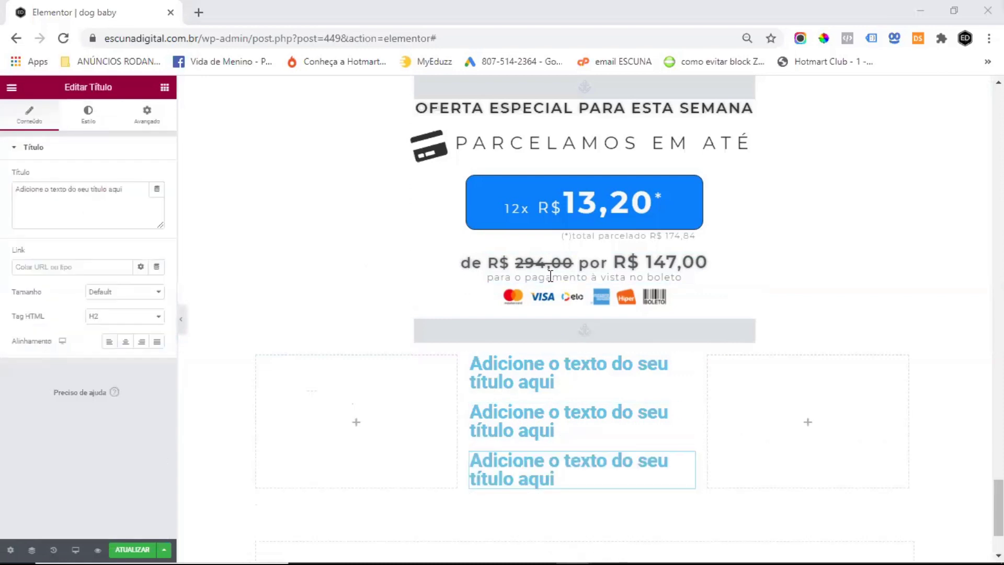
click(165, 87)
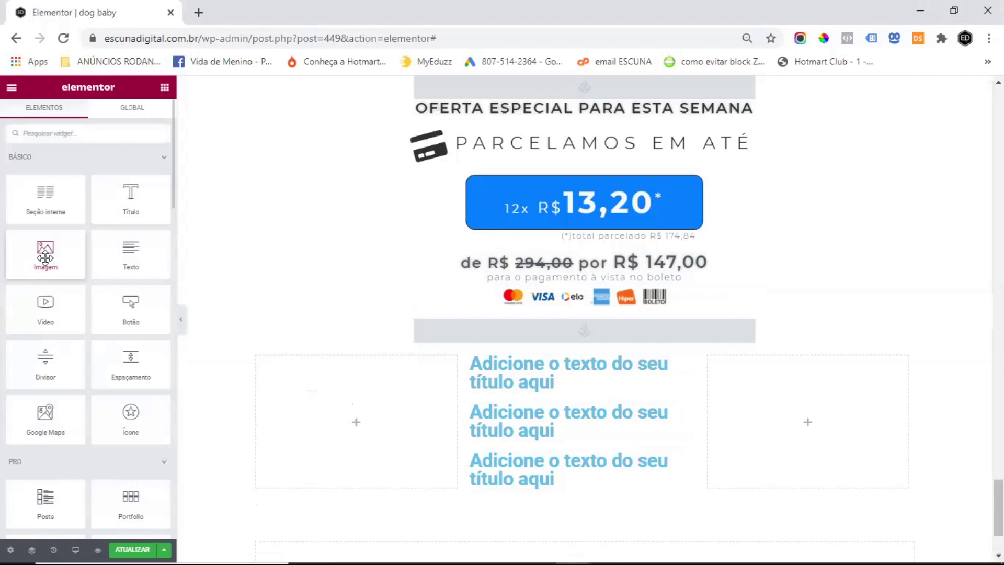
Step: Add an image widget and two title widgets below the three titles in the middle column
drag(45, 257, 593, 500)
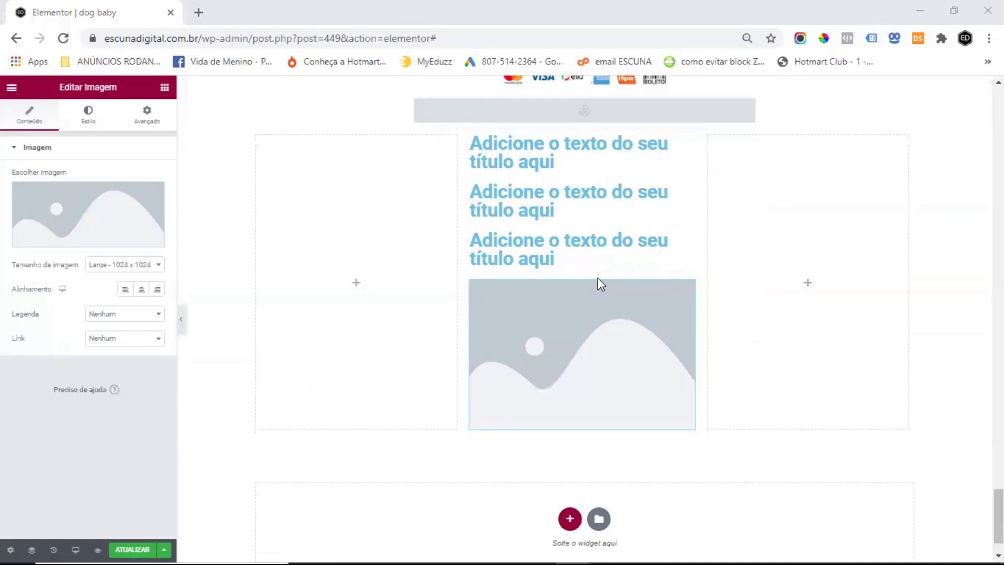
click(164, 87)
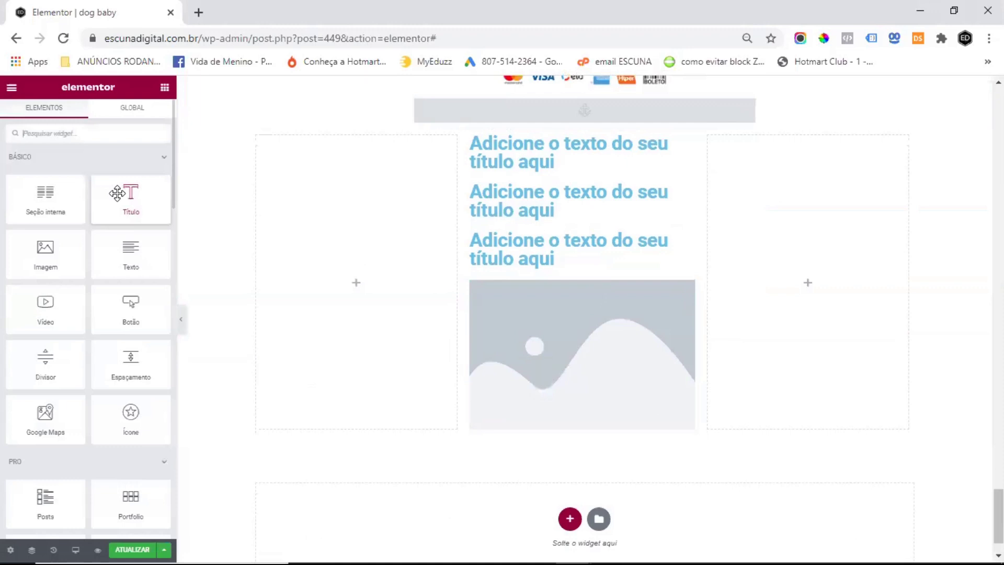
drag(117, 193, 582, 456)
click(164, 88)
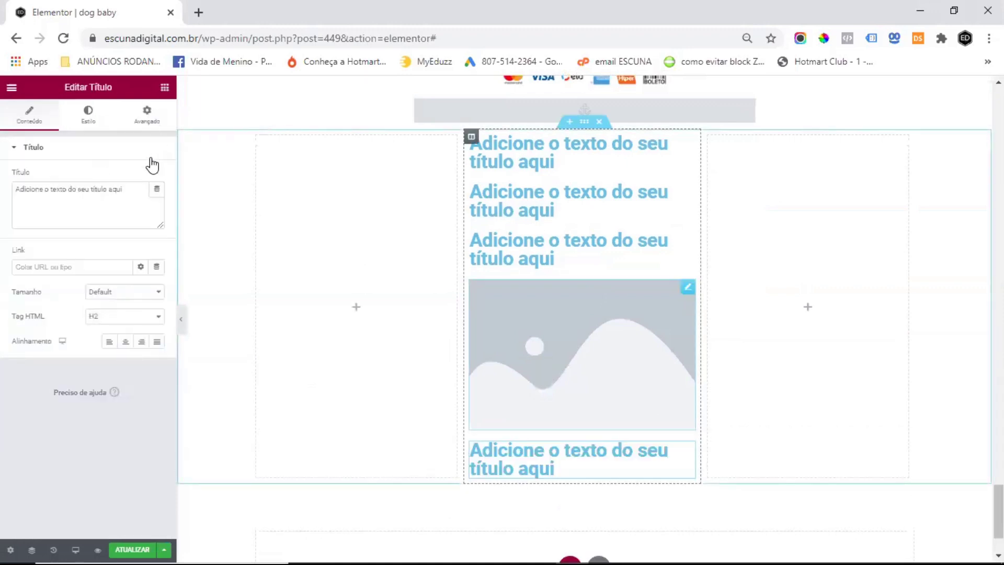
click(130, 199)
click(164, 91)
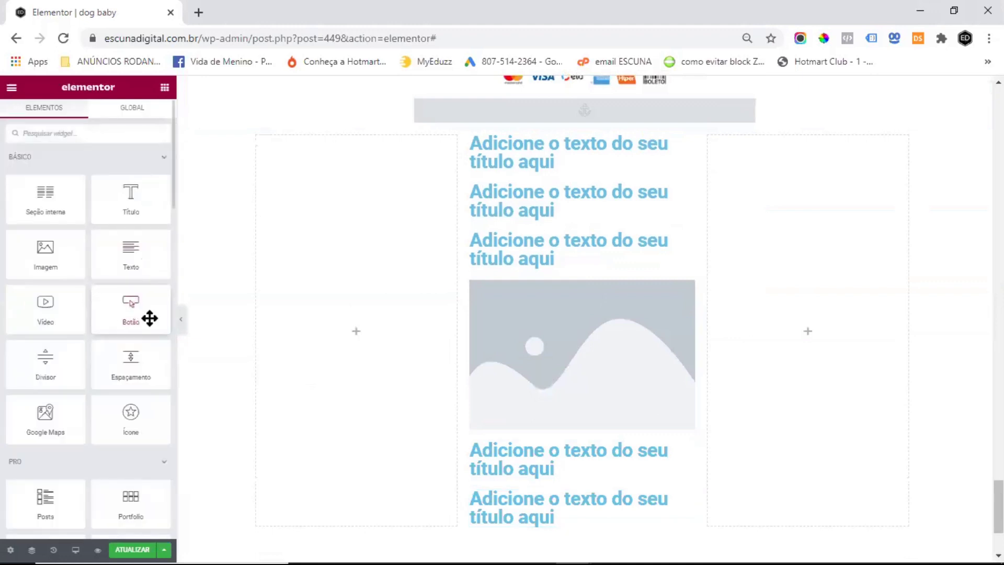
Step: Add a button and a title at the end of the middle column, and insert an image between them
drag(149, 318, 600, 272)
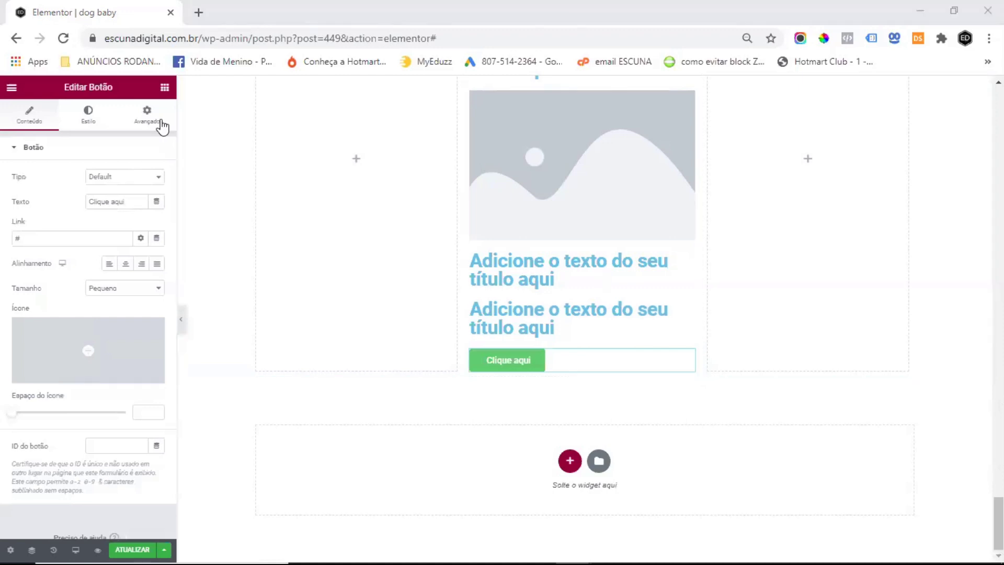
click(165, 88)
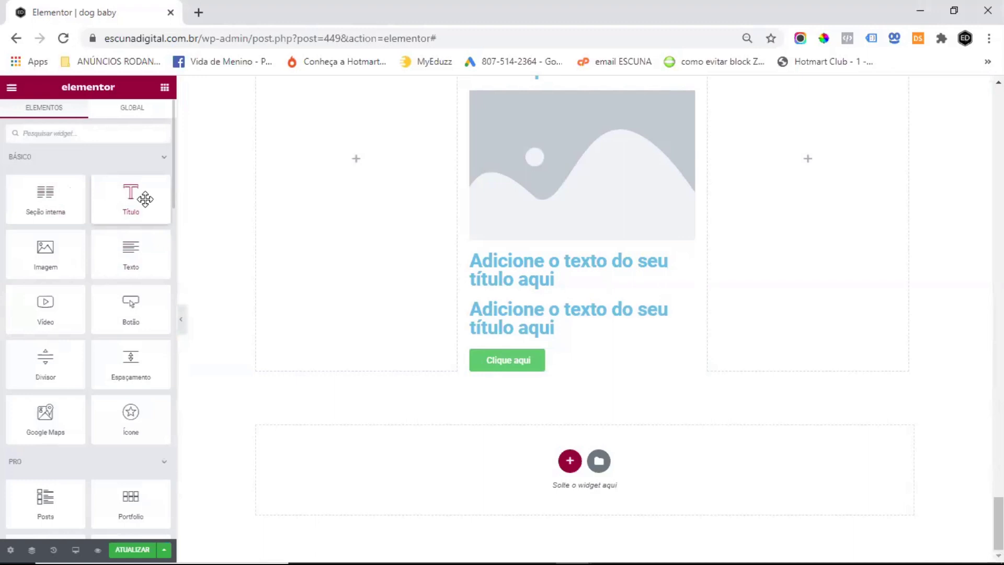
drag(145, 198, 558, 363)
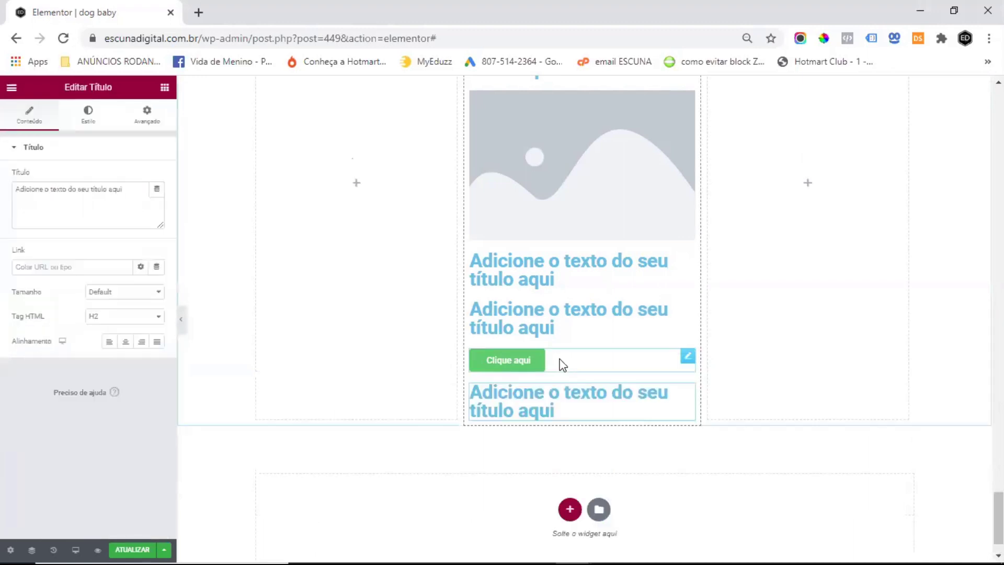
click(164, 88)
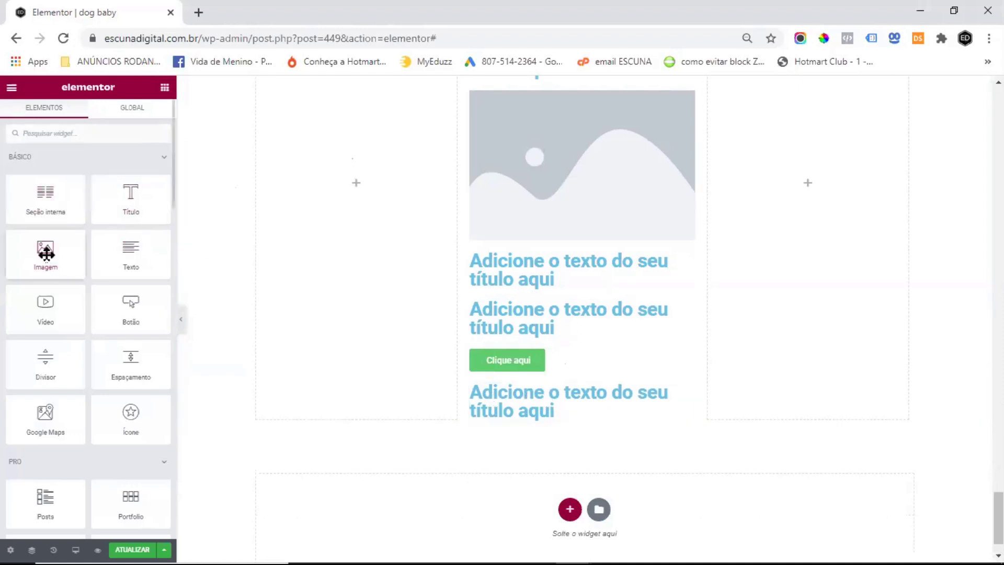
drag(114, 268, 552, 377)
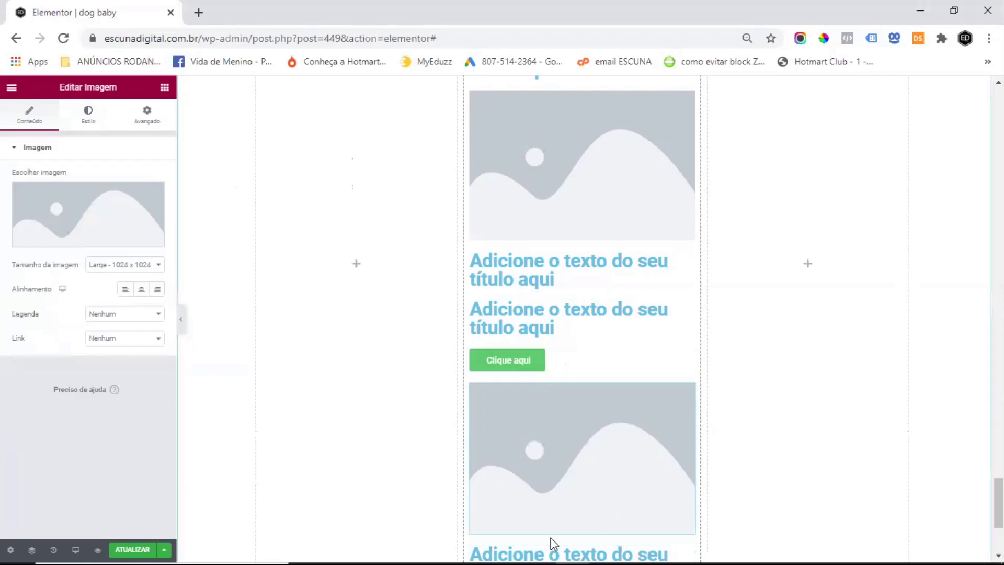
Step: Change the first title of the middle column to "Mais vendido" and paste the copied title style onto it
scroll(583, 298, up, 3)
scroll(585, 303, up, 3)
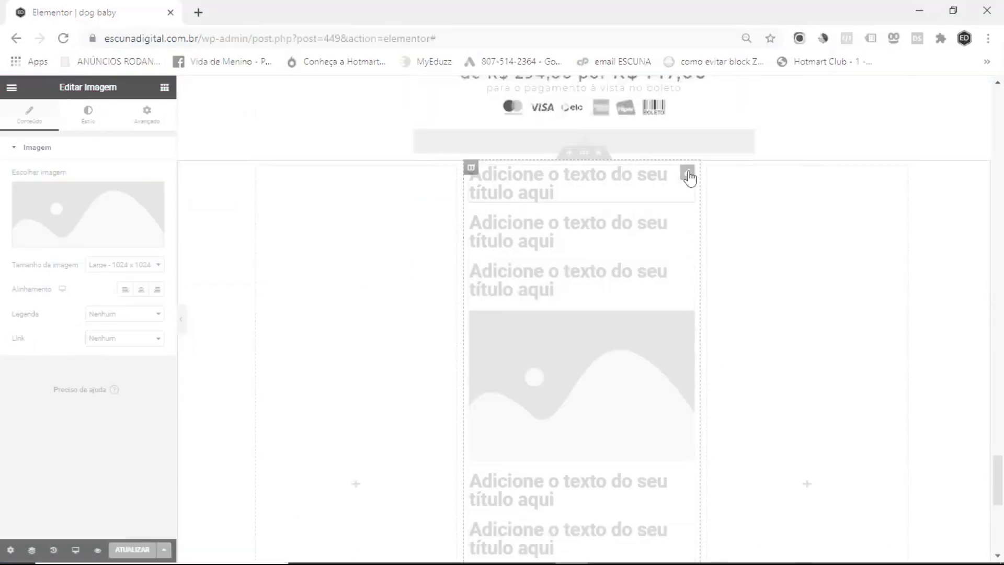
click(687, 174)
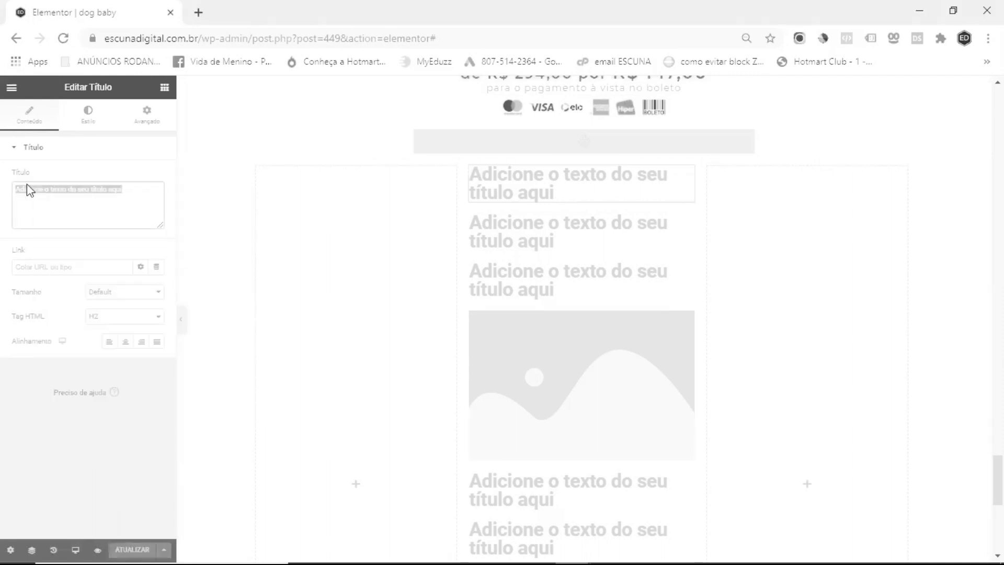
text(Mais vendido)
right_click(691, 178)
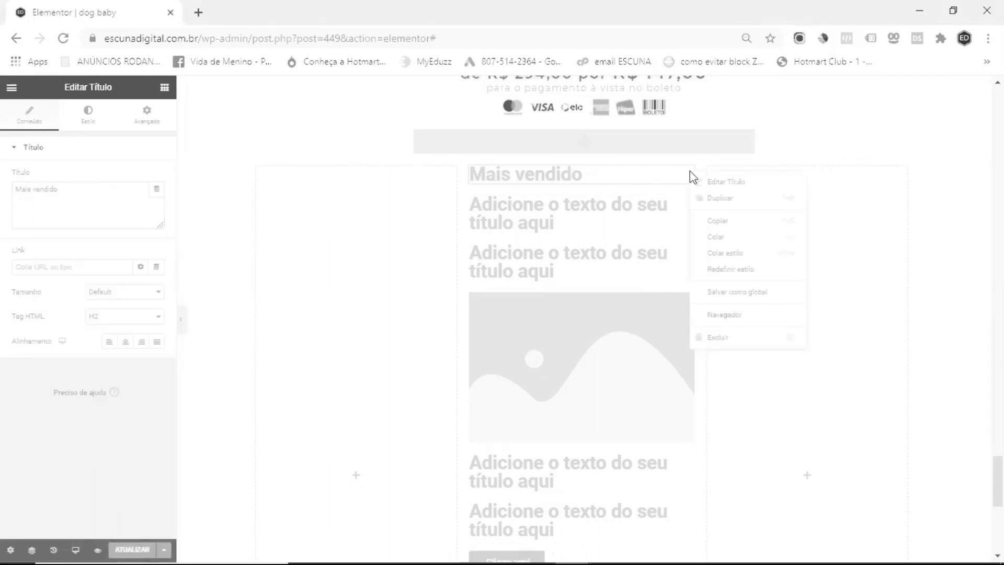
click(725, 252)
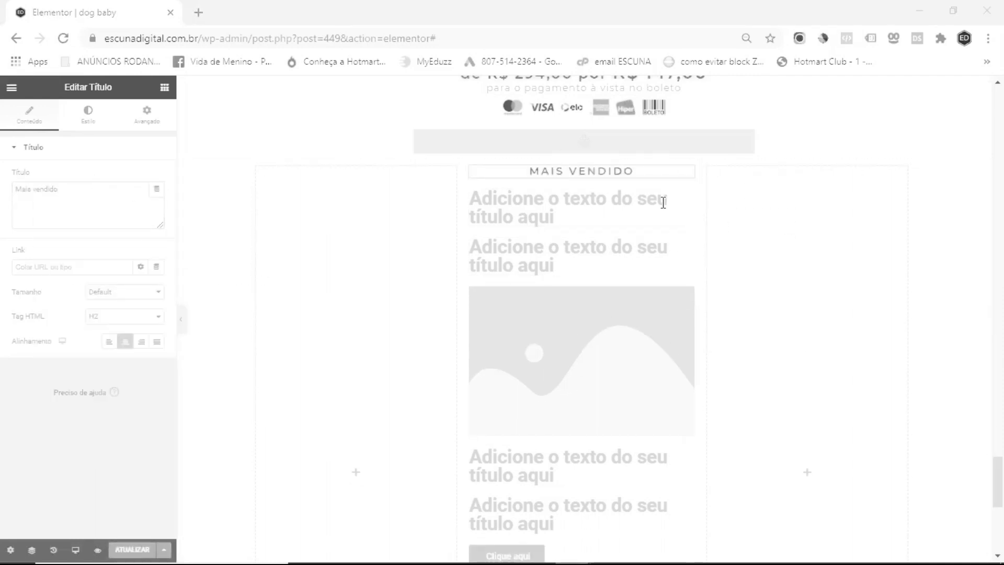
Step: Fill the second title with the styled text "DOGBABY™" and the third title with "MEL + CARAMELO"
click(685, 197)
key(ctrl+v)
key(alt+Tab)
click(622, 212)
key(ctrl+a)
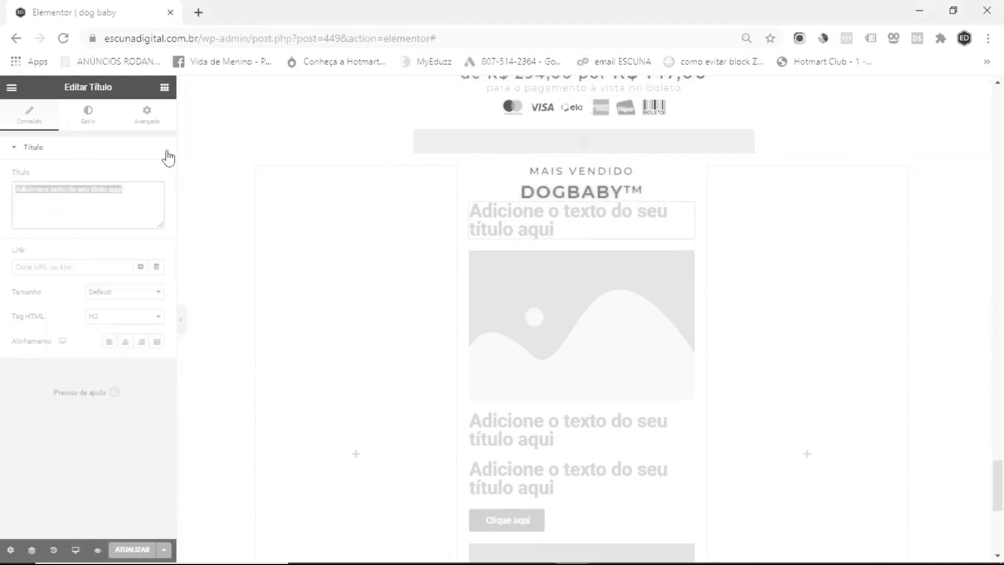
text(MEL + CARAMELO)
Step: Set the upper image widget to the picture of the two puppies in round frames
click(581, 308)
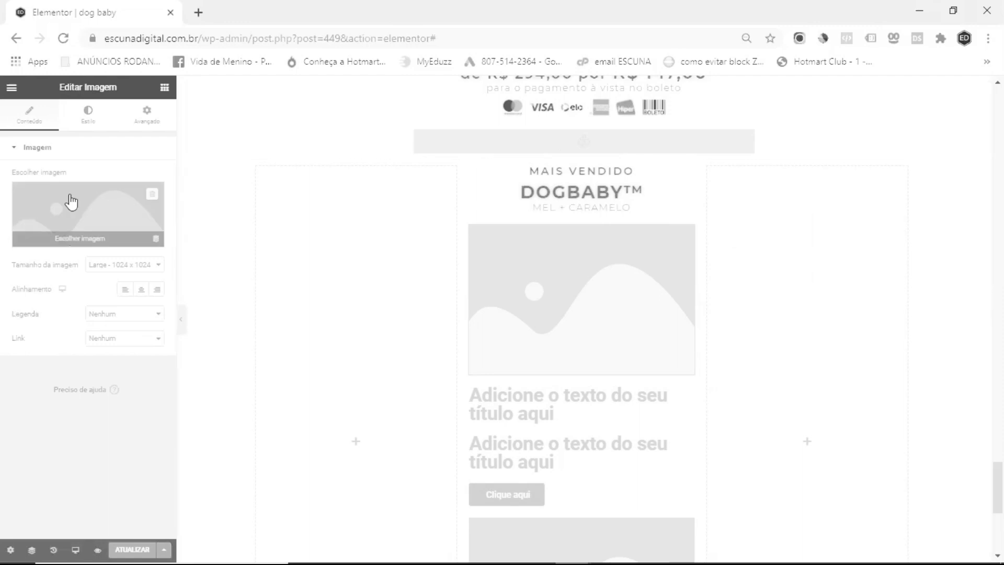
click(67, 202)
click(951, 529)
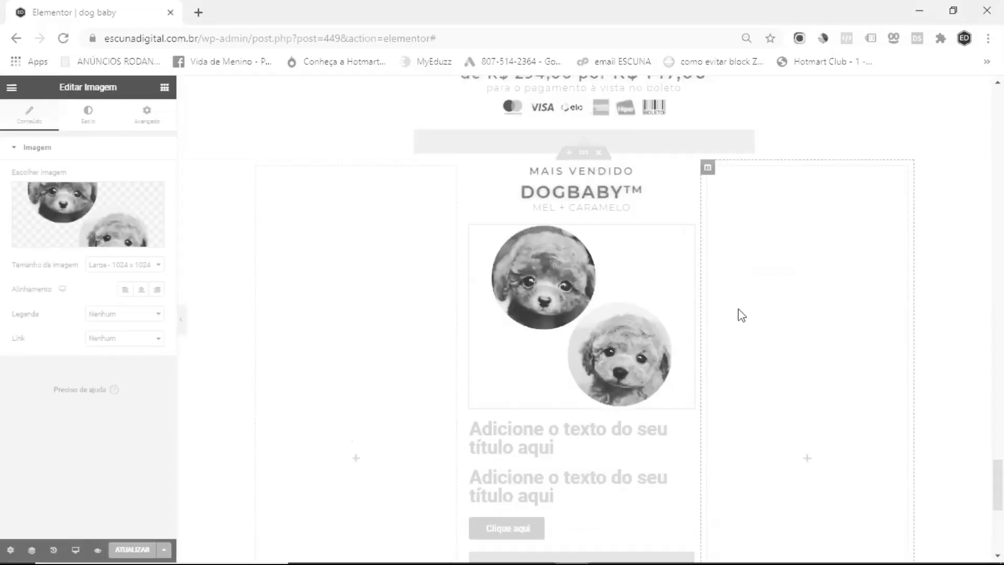
Step: Set the title below the puppy image to bold "2 DOGBABY™" plus "de R$ 588,00" with the price struck through, and paste the copied style
click(688, 431)
key(ctrl+a)
text(<b><big>2 DOGBABY</big><sup>TM</sup></b>de <small>R$ <del>588,00</del></small>)
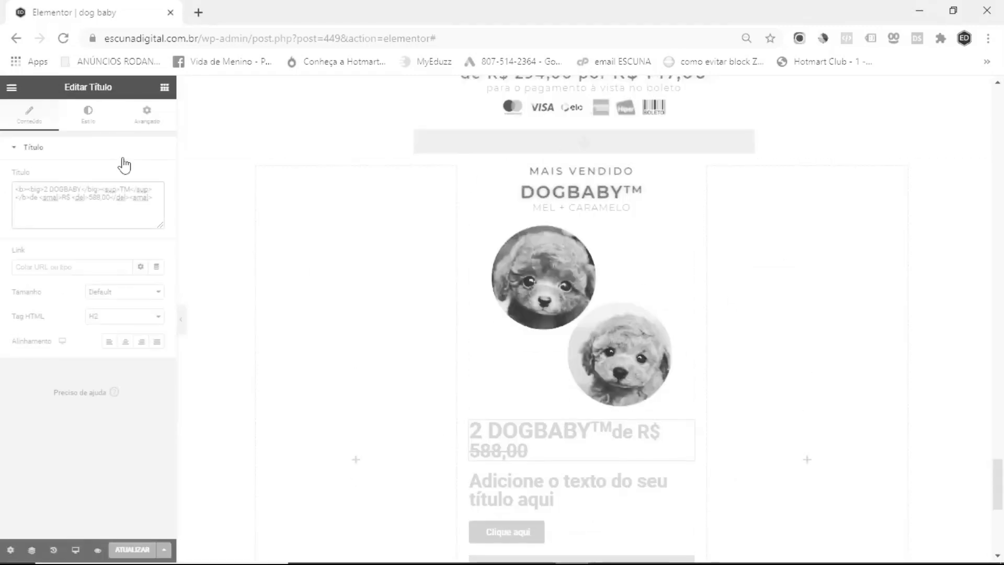
right_click(688, 442)
click(728, 459)
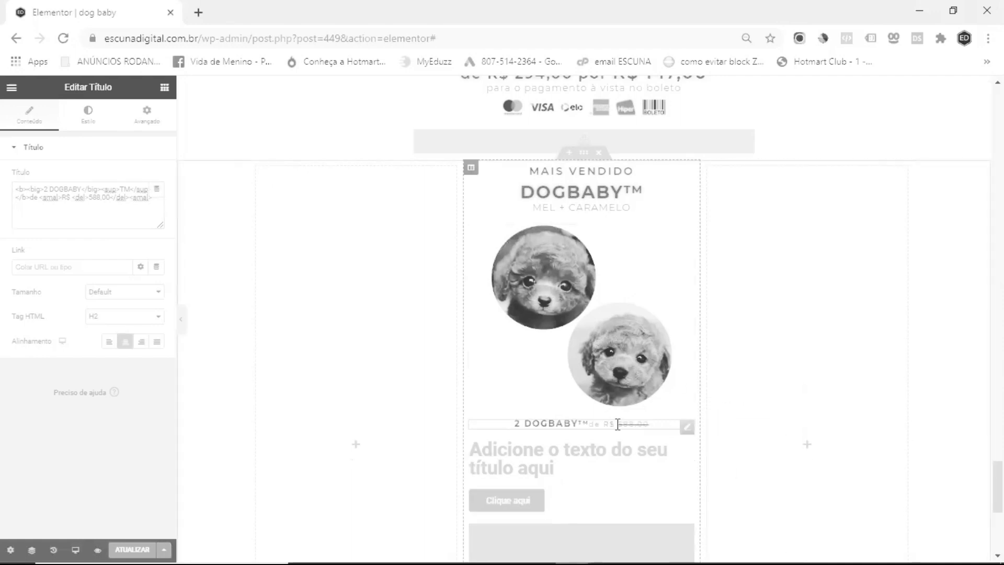
Step: Set the title above the button to "por apenas 12x" with a bold, enlarged "R$ 17,69", and paste the copied style onto it
click(568, 458)
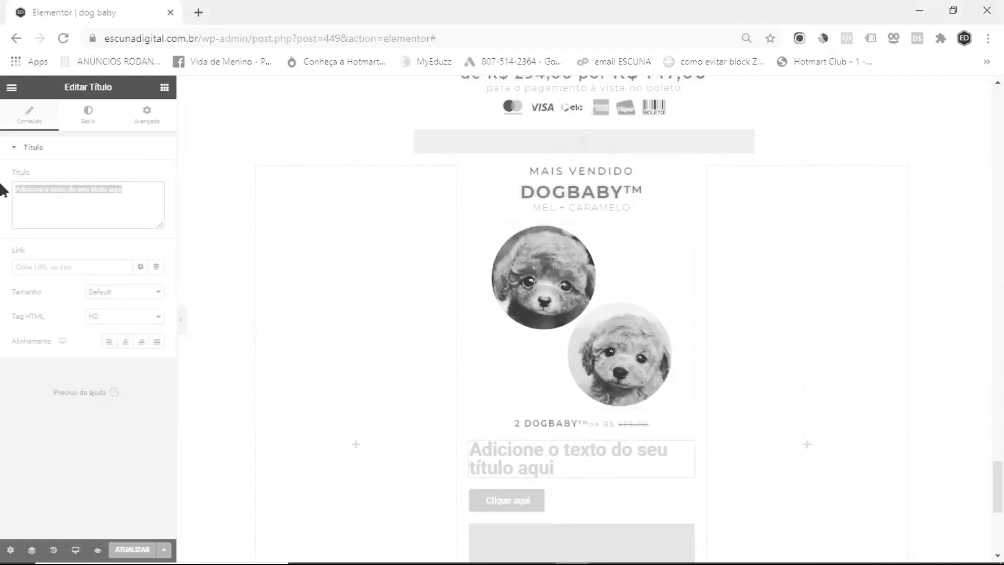
click(123, 189)
key(ctrl+a)
text(por apenas 12x<b><big><big>R$ 17,69</big></big></b>)
right_click(690, 469)
click(731, 480)
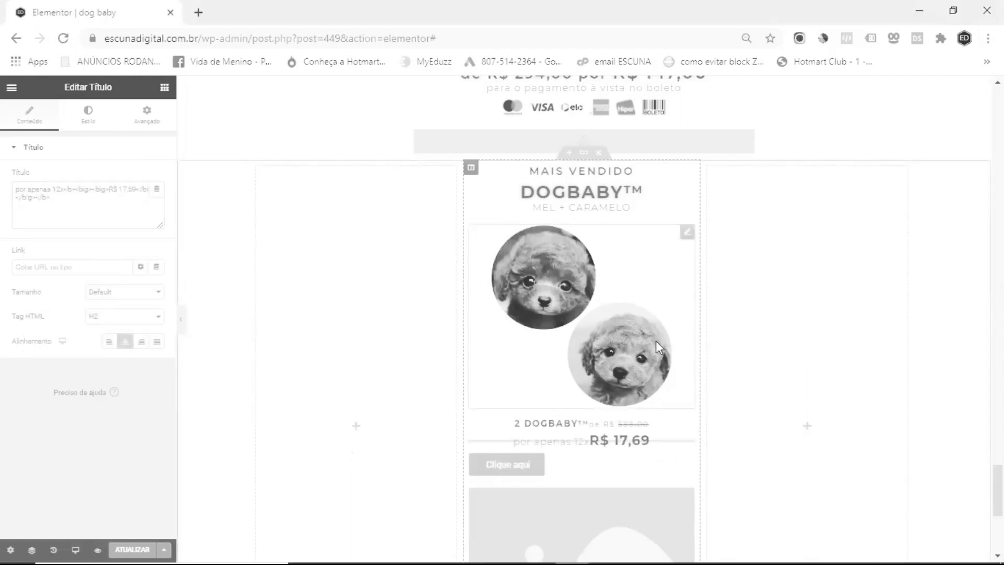
Step: Paste the copied button style onto the middle column's button and change its text to "COMPRAR"
right_click(689, 460)
click(730, 471)
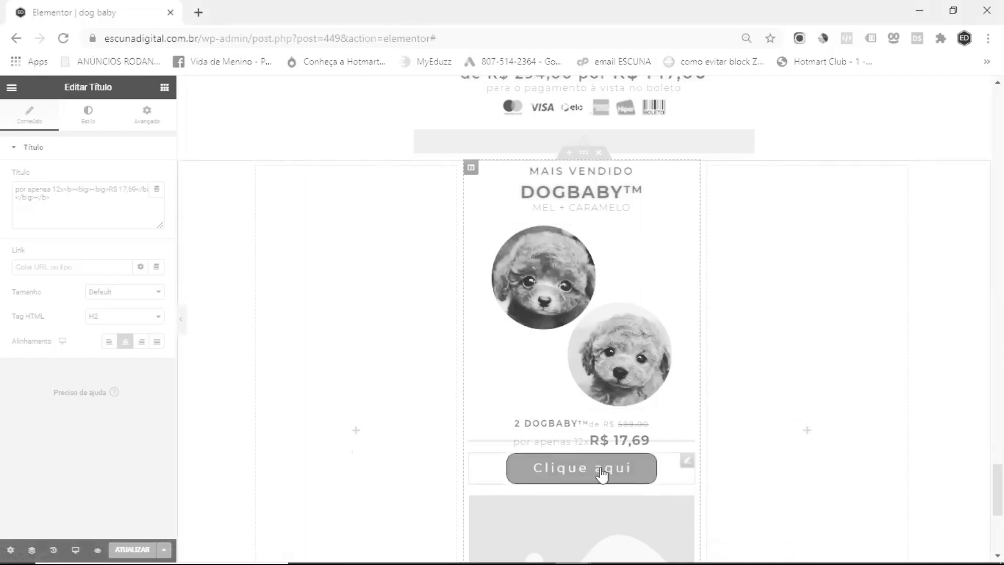
click(540, 454)
click(112, 200)
key(ctrl+a)
text(COMPRAR)
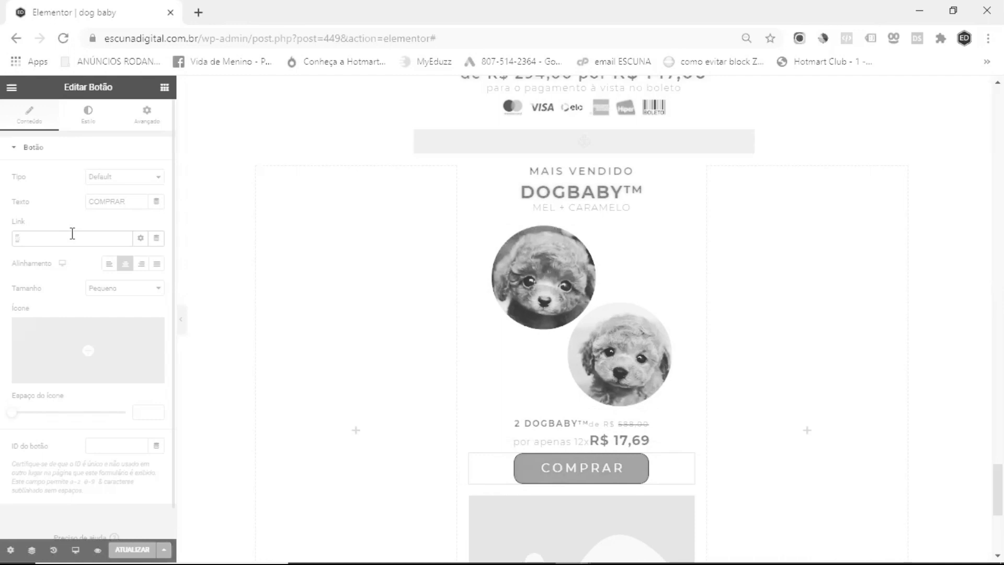
Step: Set the image below the COMPRAR button to the Compra Segura, Satisfação Garantida and Privacidade Protegida seals
scroll(657, 383, down, 3)
click(580, 445)
click(61, 201)
click(406, 225)
click(955, 529)
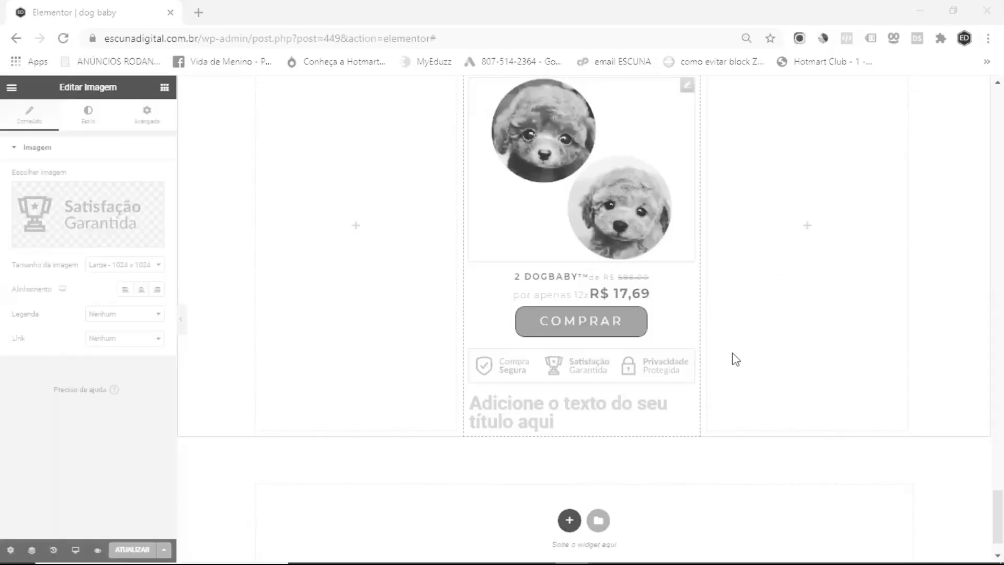
Step: Set the last title to "Fique tranquilo! Você está em um ambiente seguro e protegido contra fraudes." and paste the copied style onto it
click(645, 391)
key(ctrl+a)
text(Fique tranquilo! Você está em um ambiente seguro e protegido contra fraudes.)
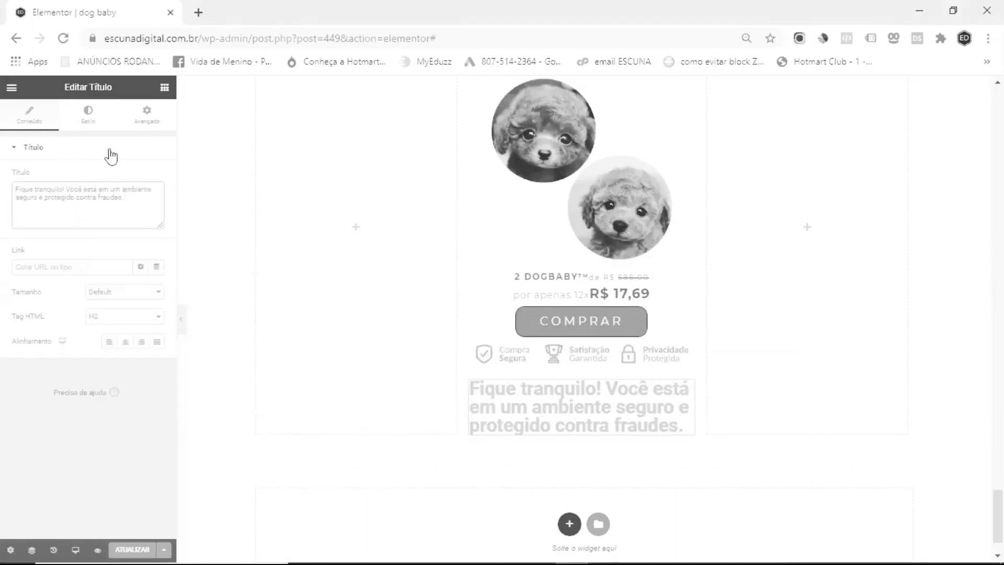
right_click(699, 387)
click(751, 471)
Step: Save the page with the completed middle column
scroll(641, 194, up, 4)
scroll(633, 236, down, 1)
click(132, 550)
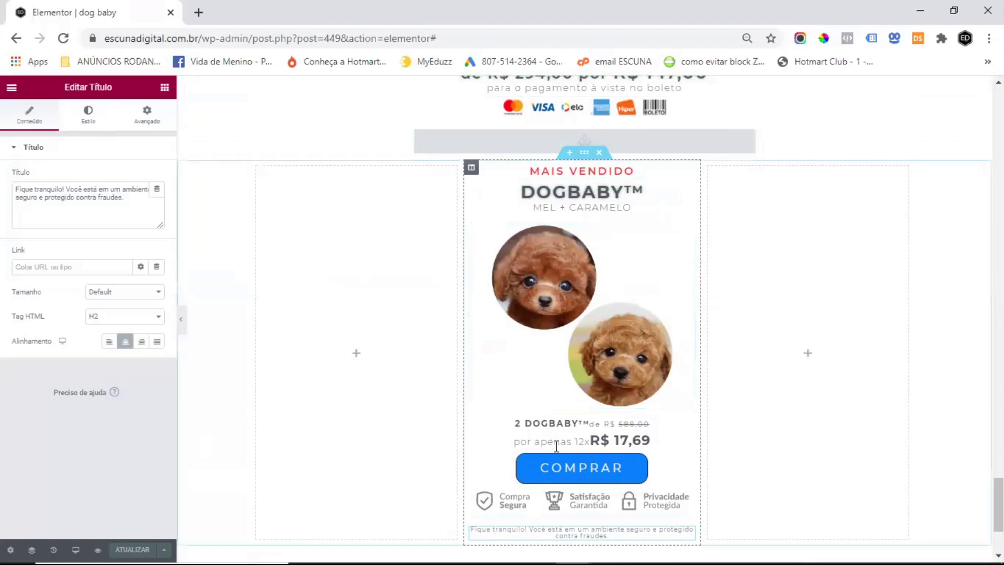
Step: Give the middle column a solid border with a width of 2 on all four sides
click(470, 168)
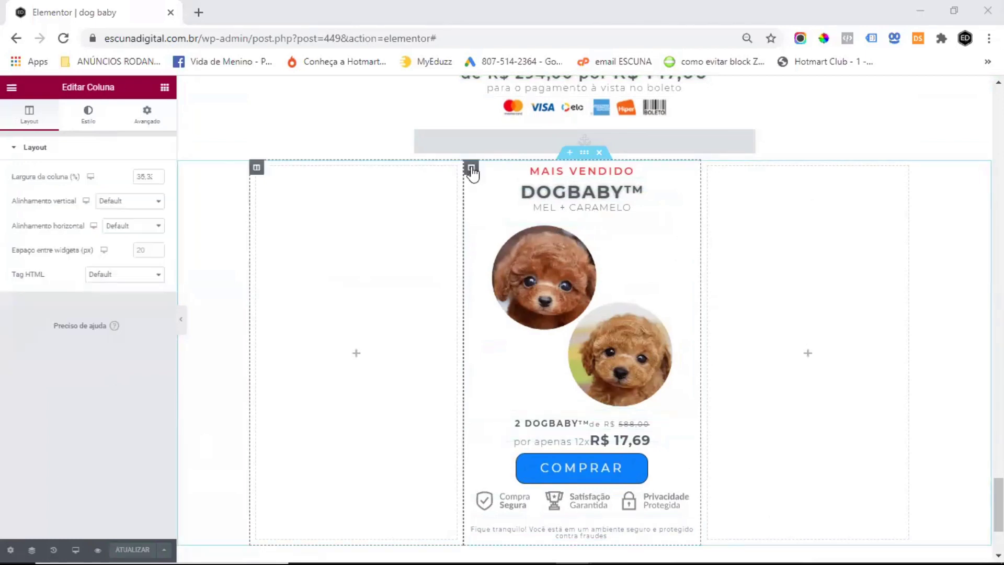
click(89, 114)
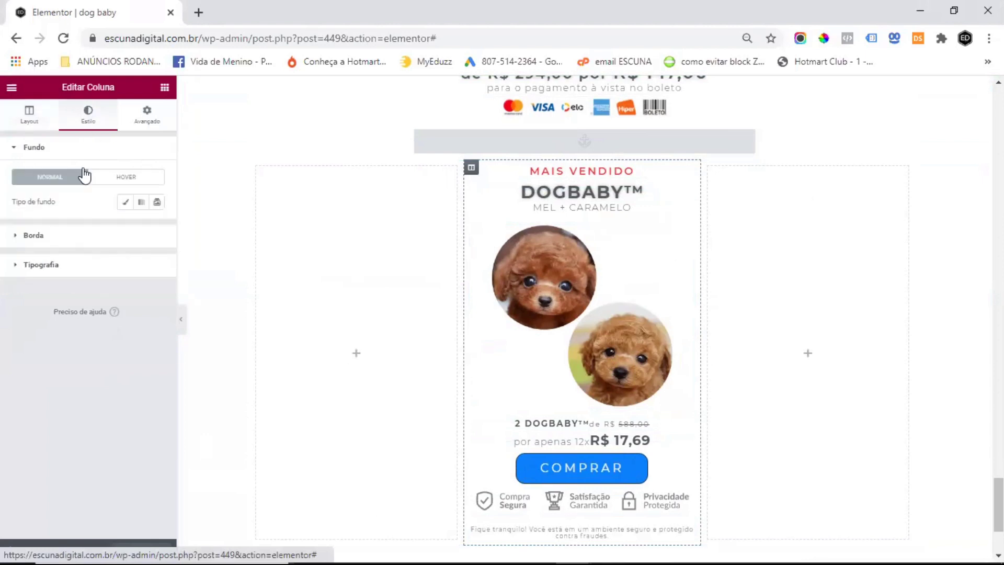
click(32, 238)
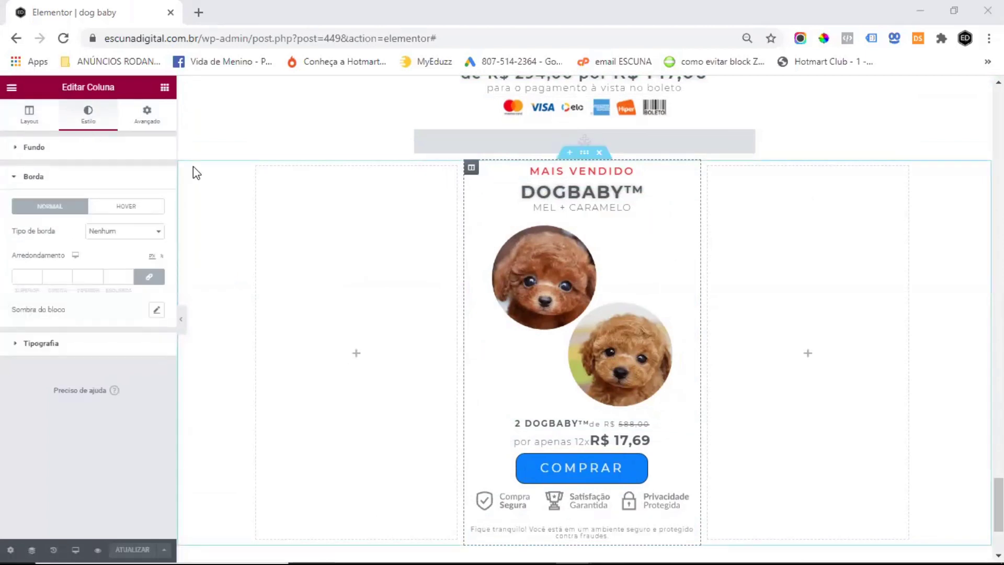
click(131, 231)
click(123, 256)
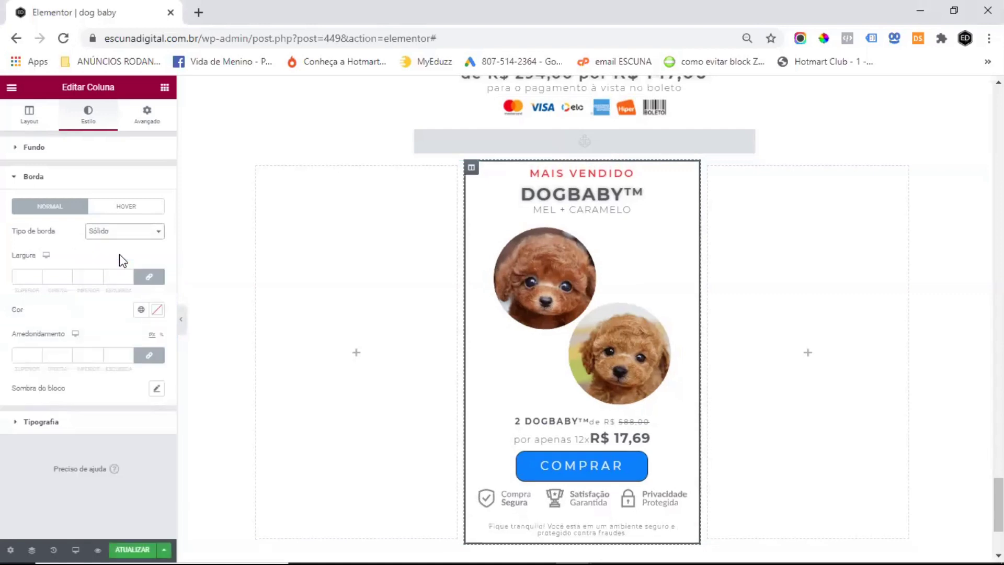
click(42, 274)
text(2)
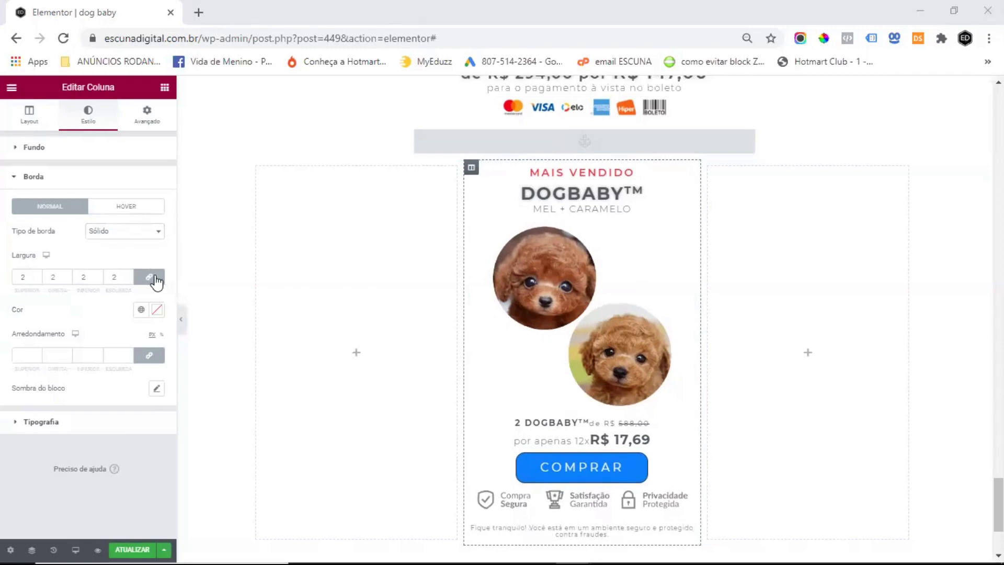
Step: Set the middle column's border to the global color "MARRON dogbaby" and round its corners
click(157, 313)
click(155, 318)
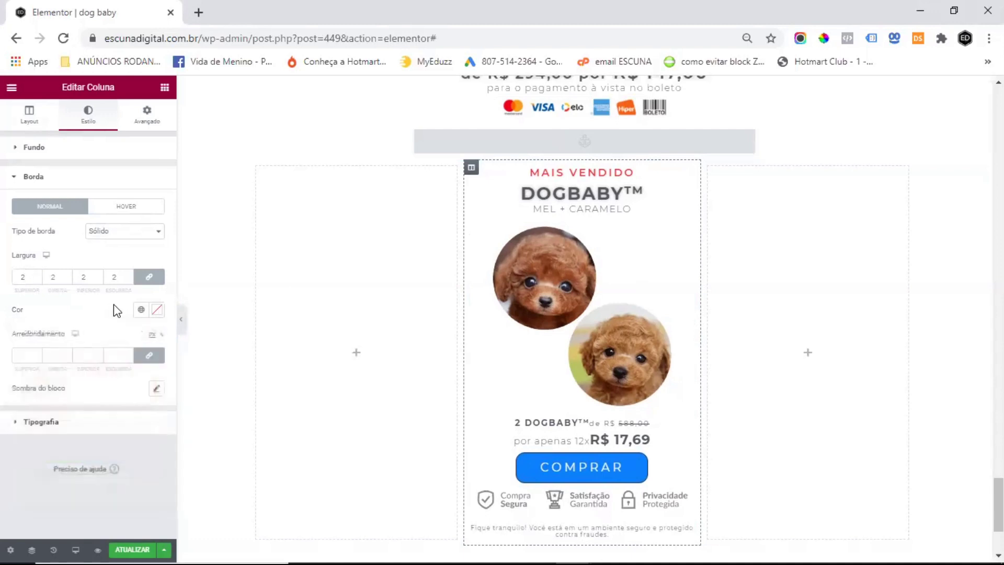
click(141, 310)
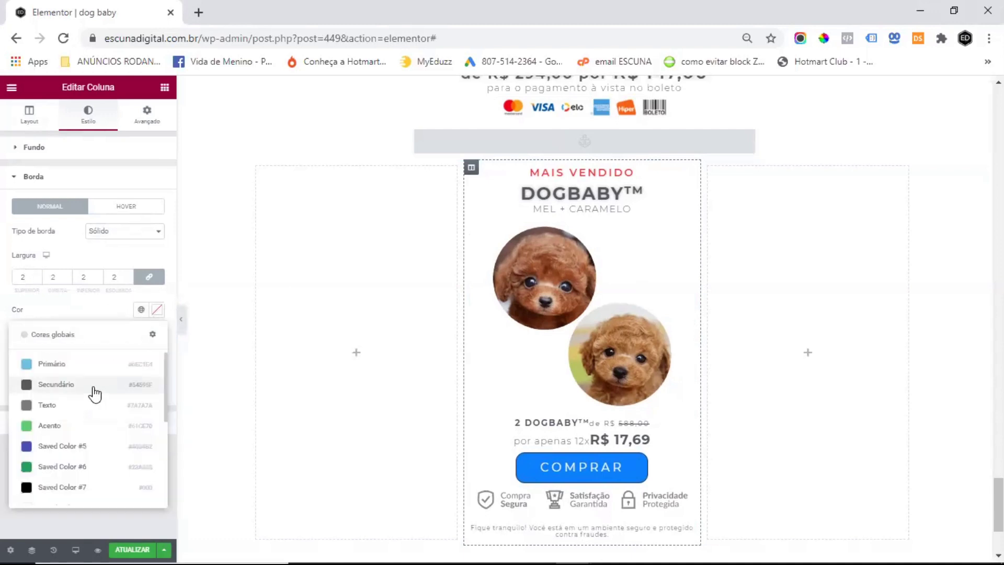
scroll(90, 389, down, 3)
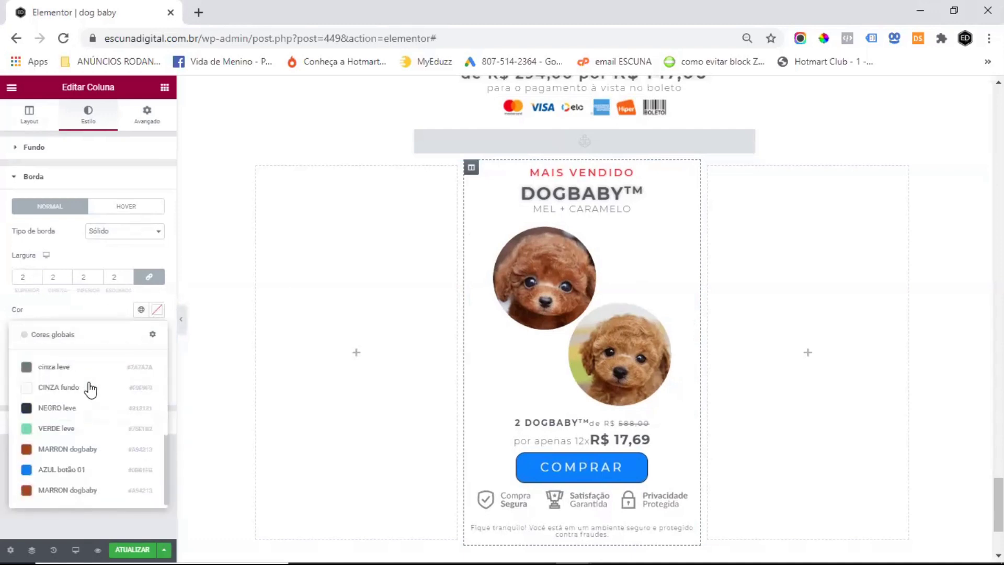
click(90, 492)
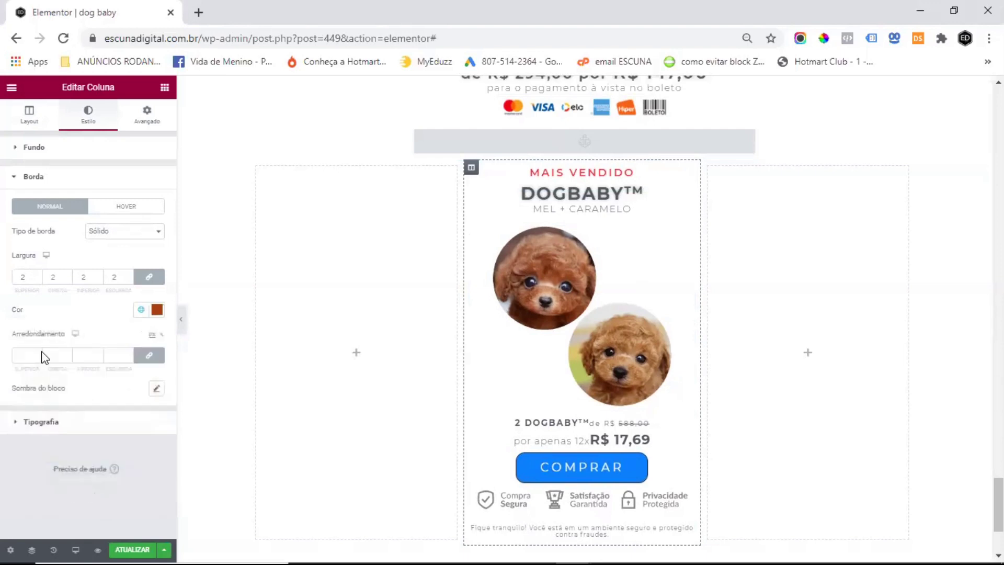
click(27, 358)
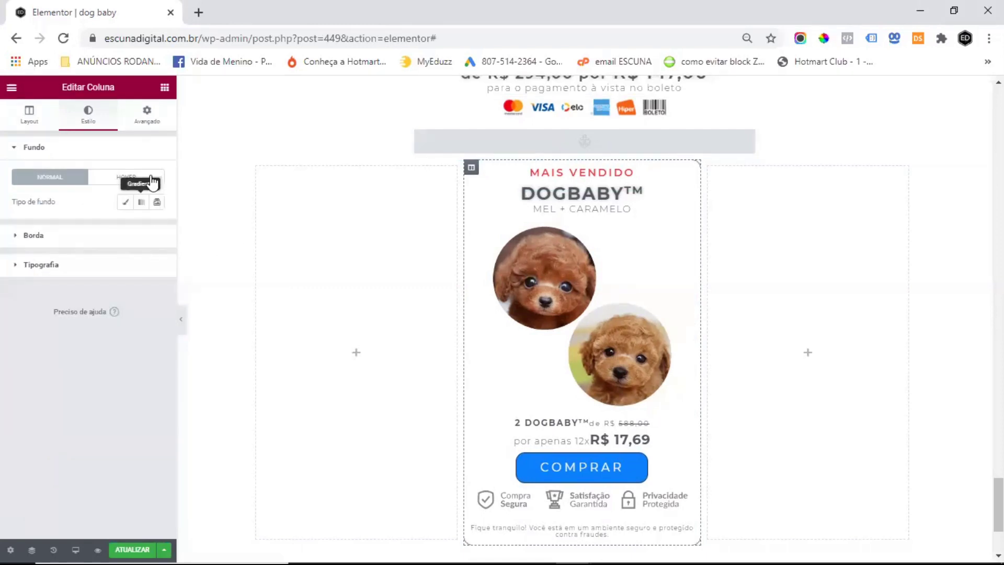
Step: Set the middle column's left and right margins to 7, with its other margins and all padding at 0, and save the page
click(149, 119)
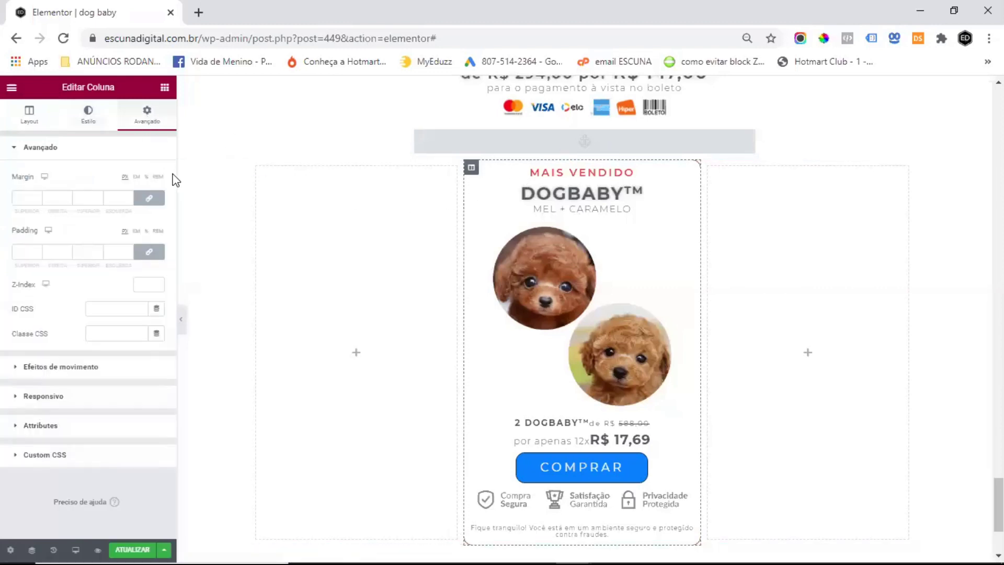
click(149, 198)
click(149, 253)
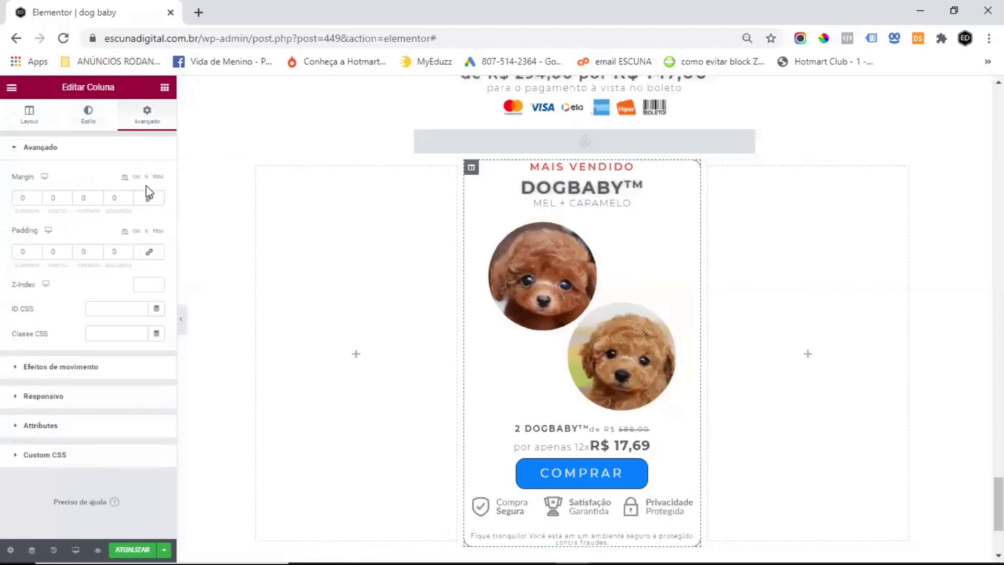
click(56, 198)
text(7)
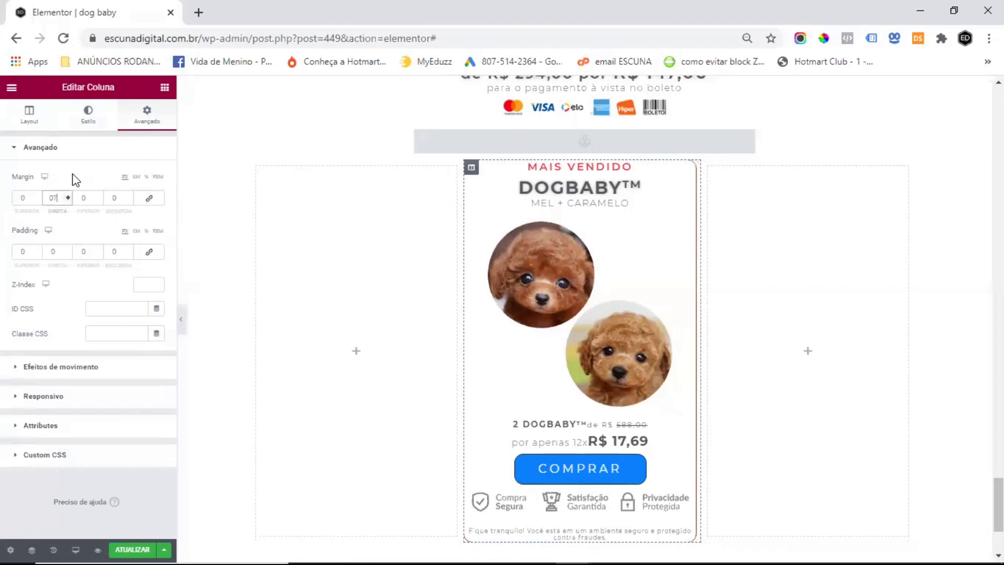
click(123, 194)
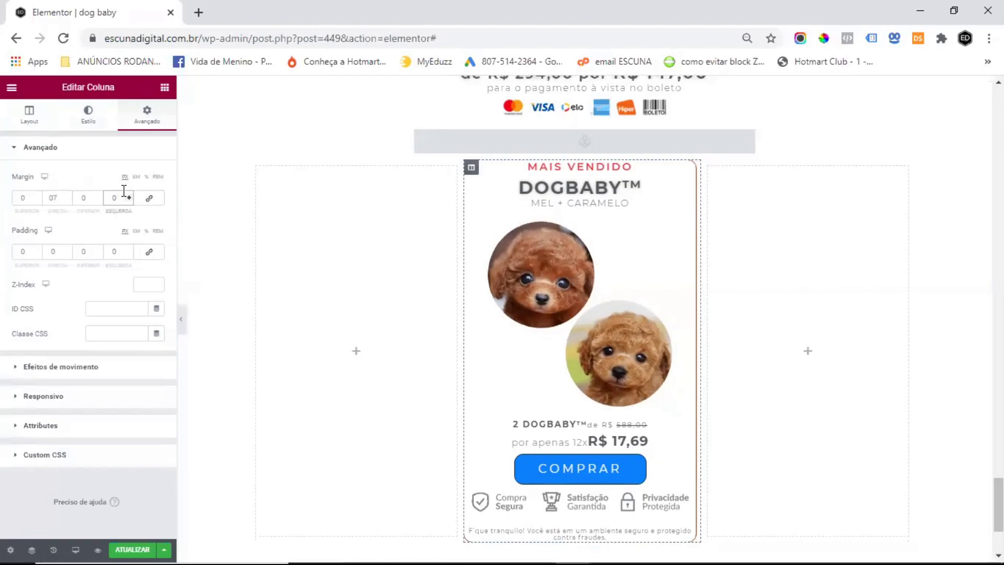
text(7)
key(ctrl+s)
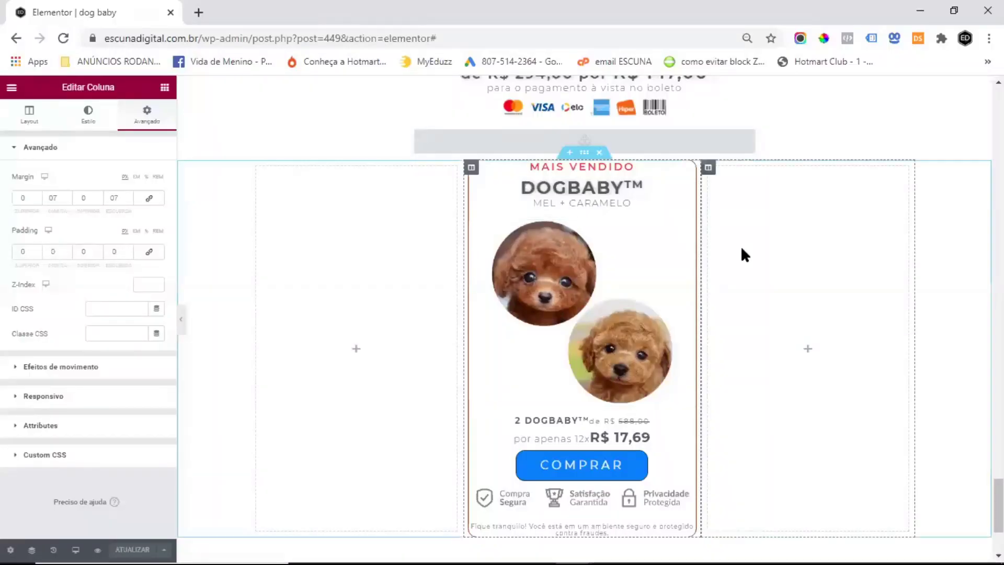
Step: Set the boxed content width of the three-column section to 900
click(586, 153)
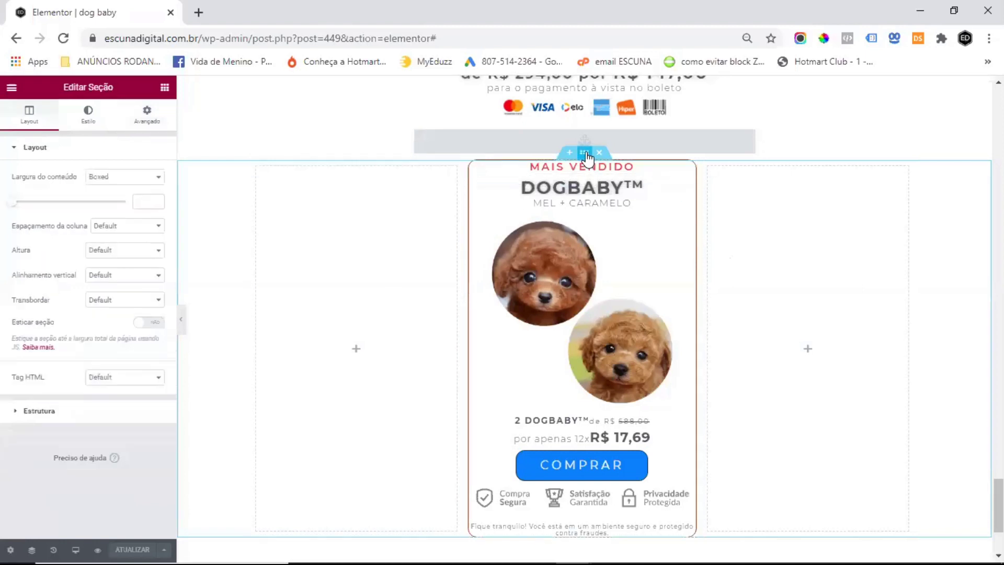
click(143, 202)
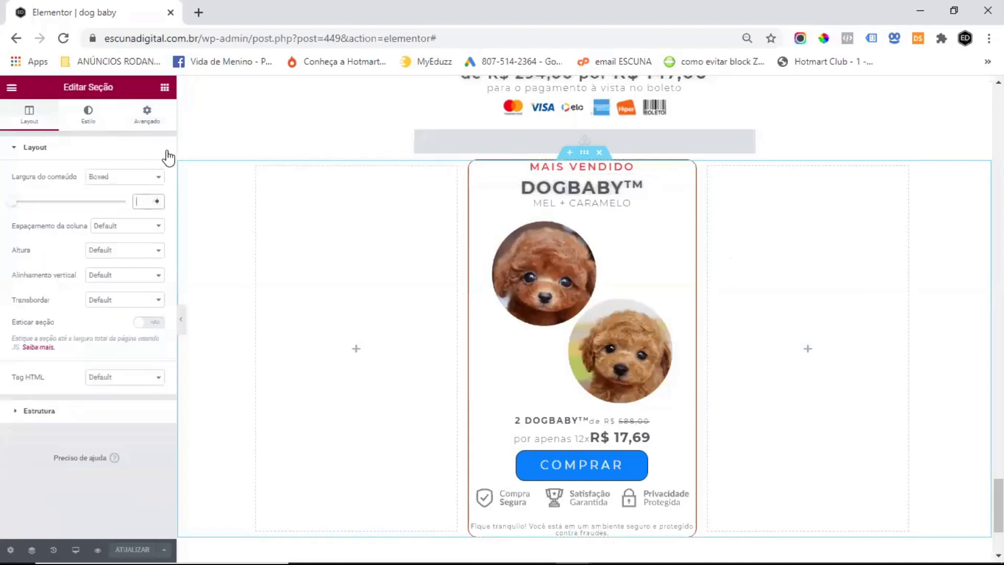
text(800)
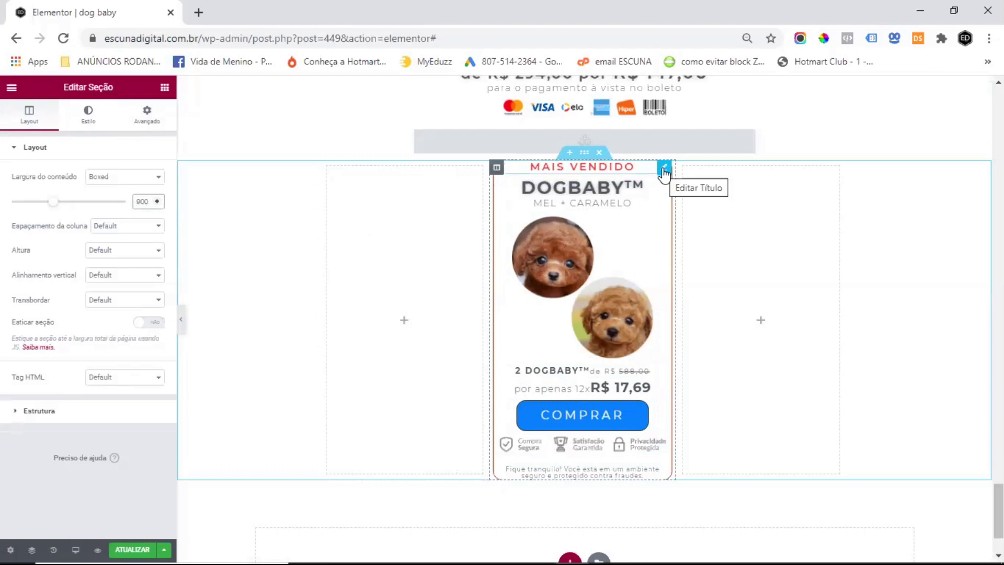
Step: Duplicate the "Mais vendido" title twice in the middle column and try to move a copy to the right column
right_click(664, 173)
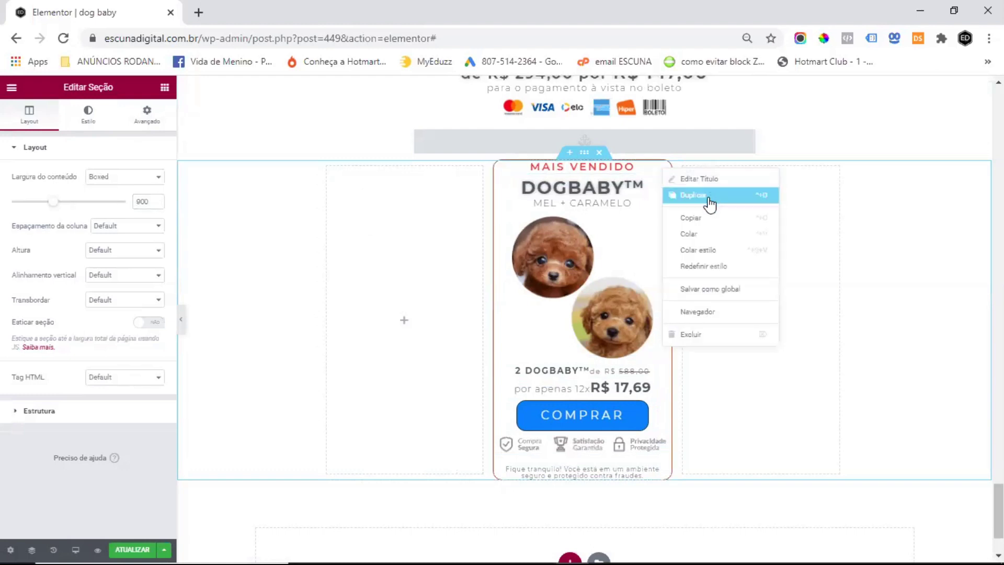
click(708, 195)
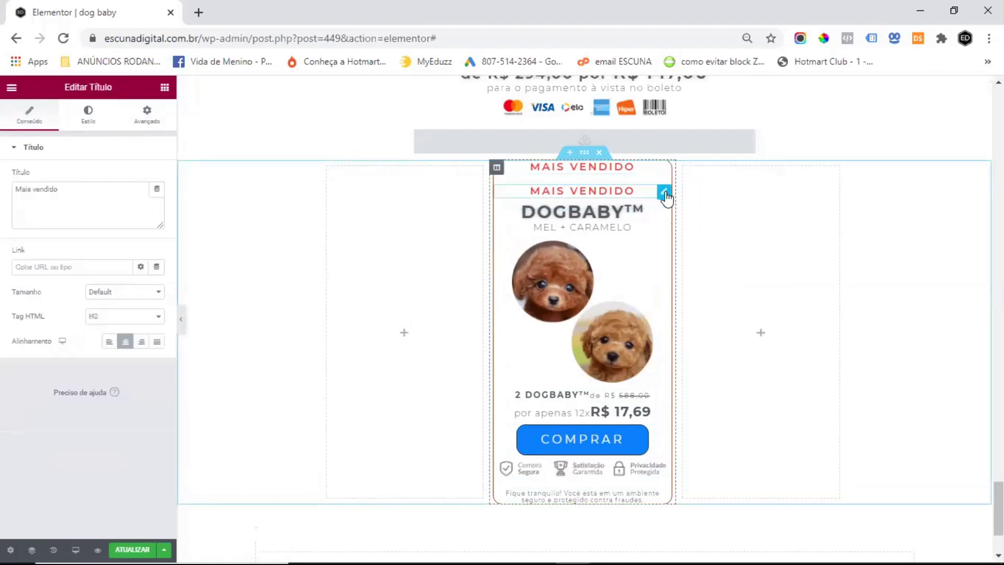
right_click(667, 197)
click(710, 220)
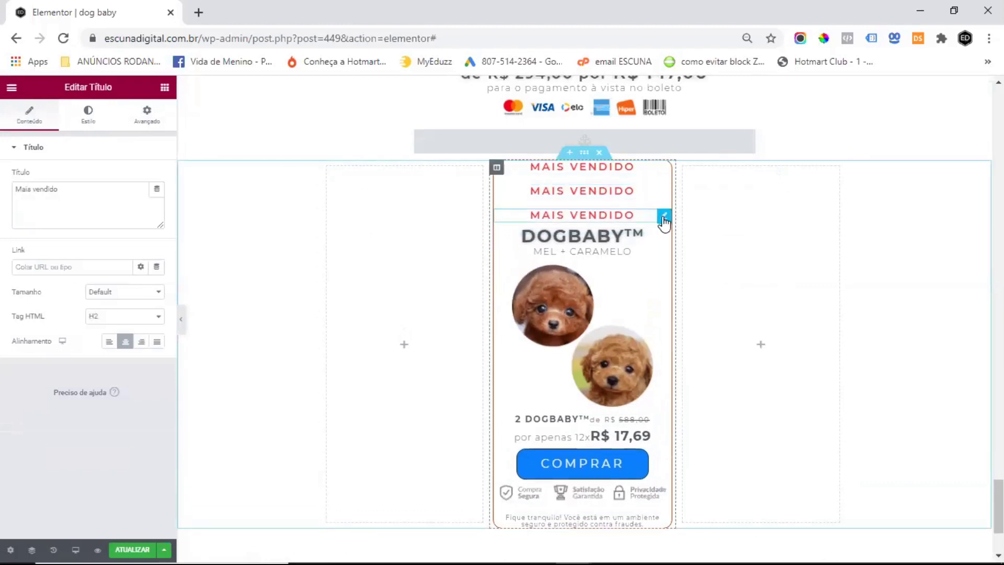
drag(665, 218, 739, 174)
click(621, 192)
mouse_move(664, 217)
mouse_down()
mouse_move(611, 187)
mouse_move(609, 200)
mouse_move(675, 220)
mouse_up()
Step: Use the Navigator to move one "Mais vendido" copy into the left column and the other into the right column
right_click(878, 206)
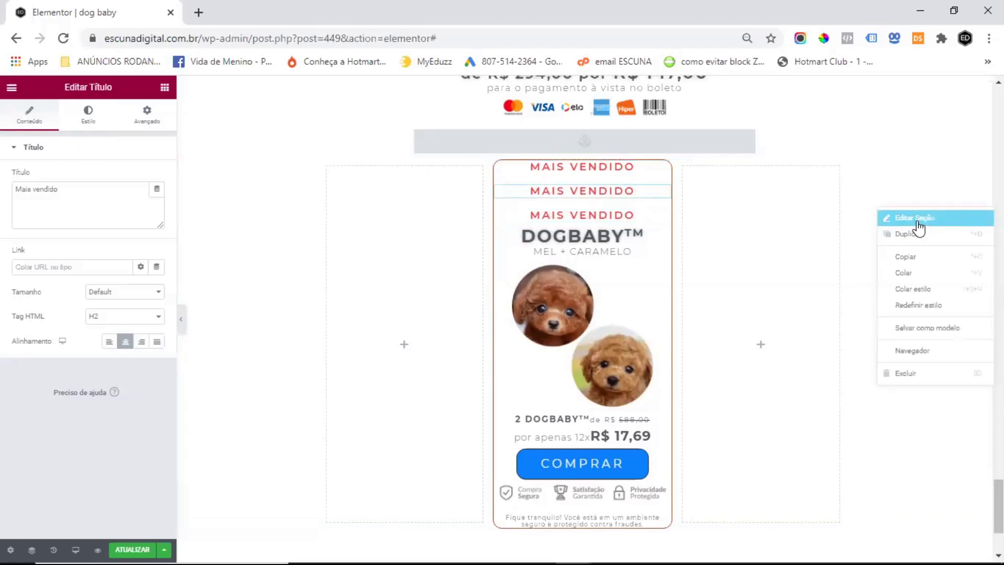
click(912, 352)
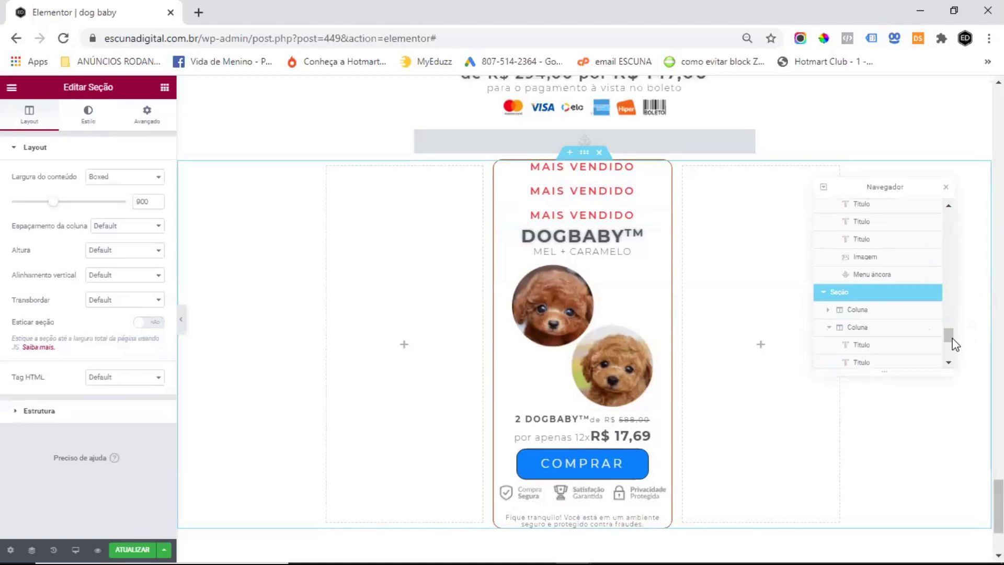
mouse_move(865, 338)
mouse_down()
mouse_move(874, 314)
mouse_move(874, 328)
mouse_up()
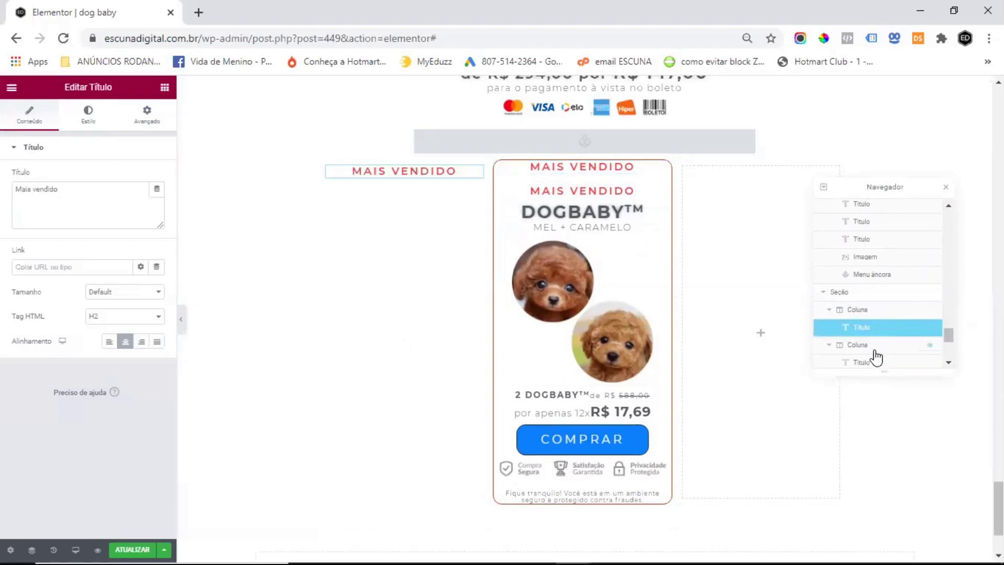
scroll(877, 294, down, 3)
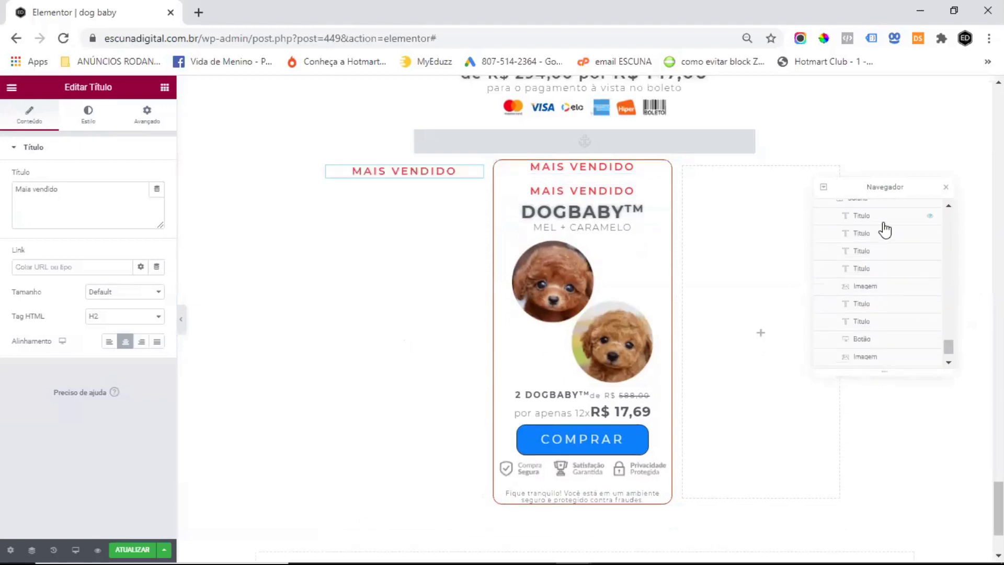
scroll(891, 284, up, 1)
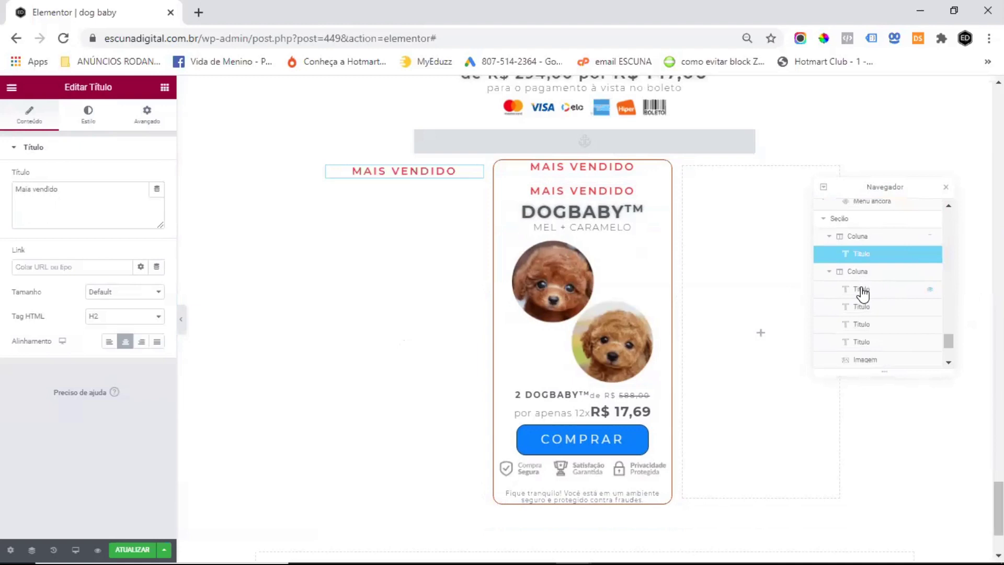
drag(862, 295, 901, 345)
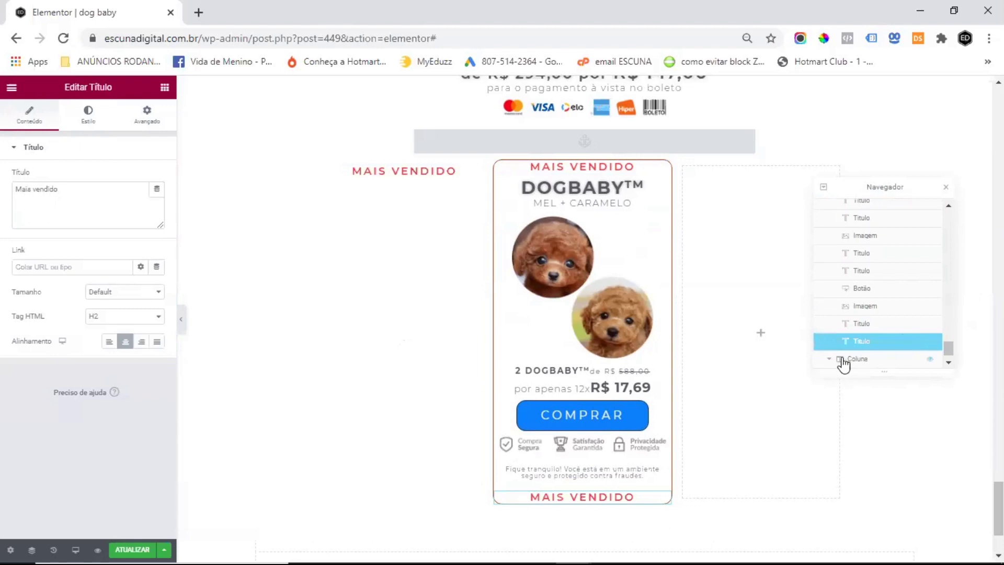
mouse_move(846, 348)
mouse_down()
mouse_move(843, 360)
mouse_move(836, 345)
mouse_move(861, 315)
mouse_move(859, 341)
mouse_up()
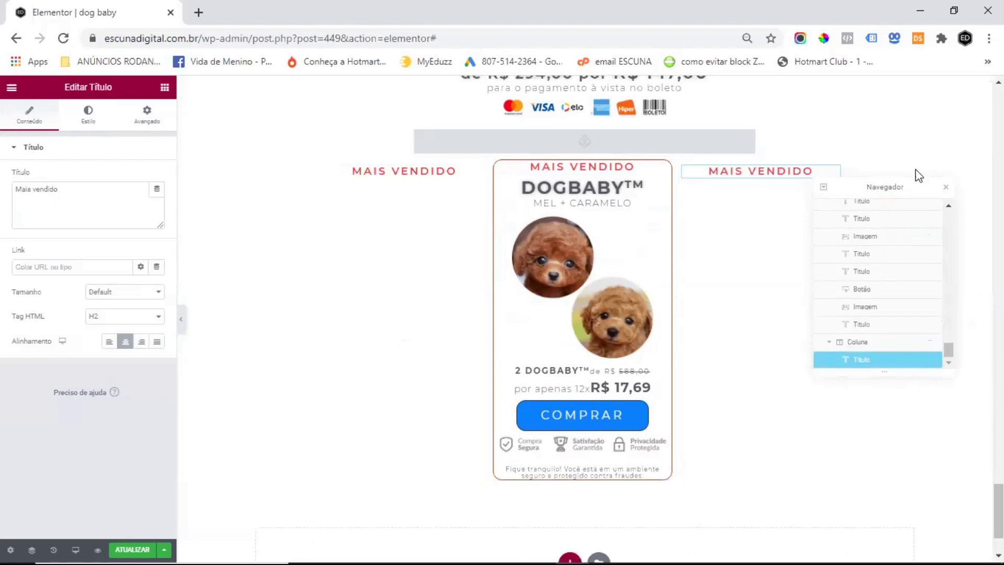
click(947, 188)
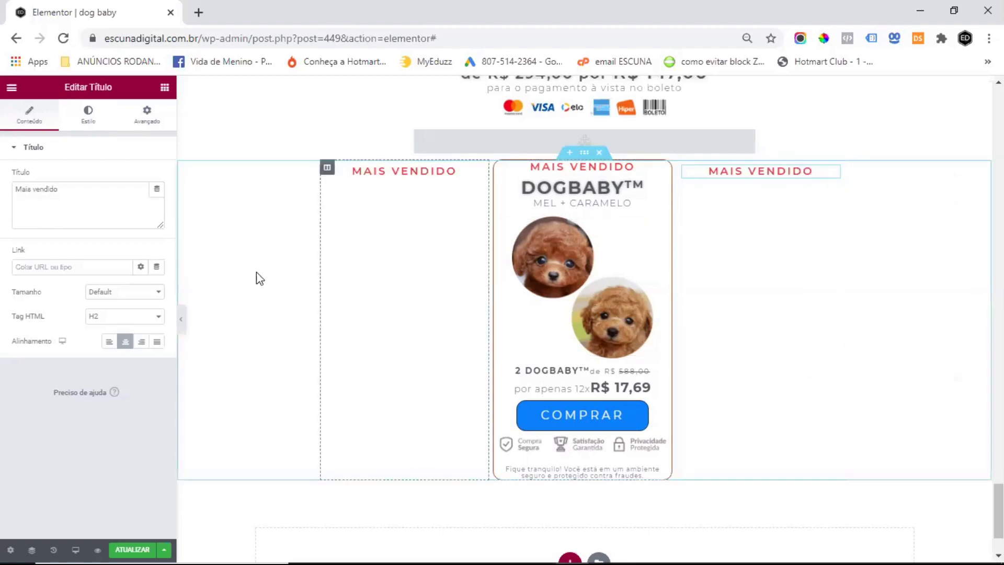
Step: Make the text color of the "Mais vendido" titles in the right and left columns fully transparent
click(87, 116)
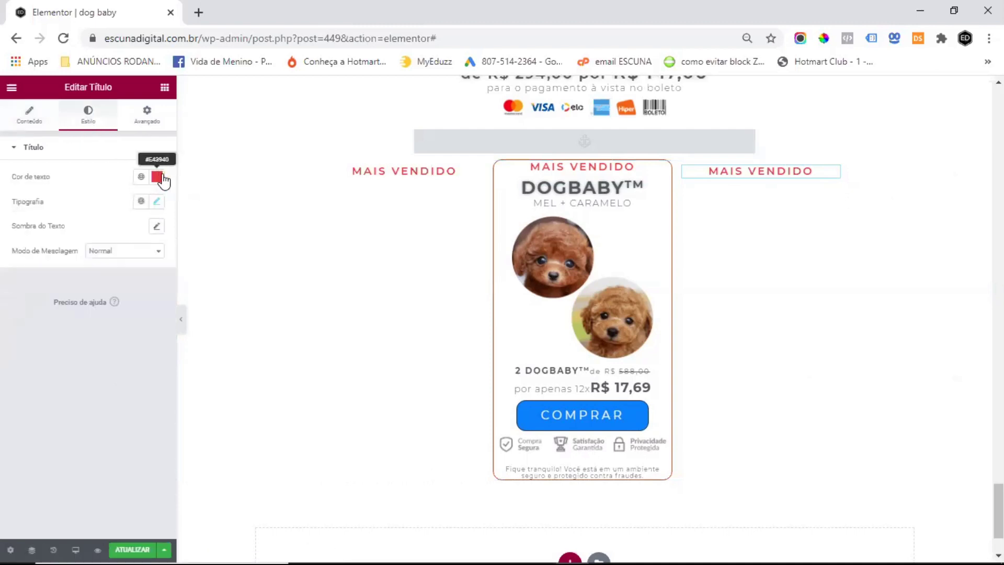
click(157, 176)
drag(158, 337, 3, 343)
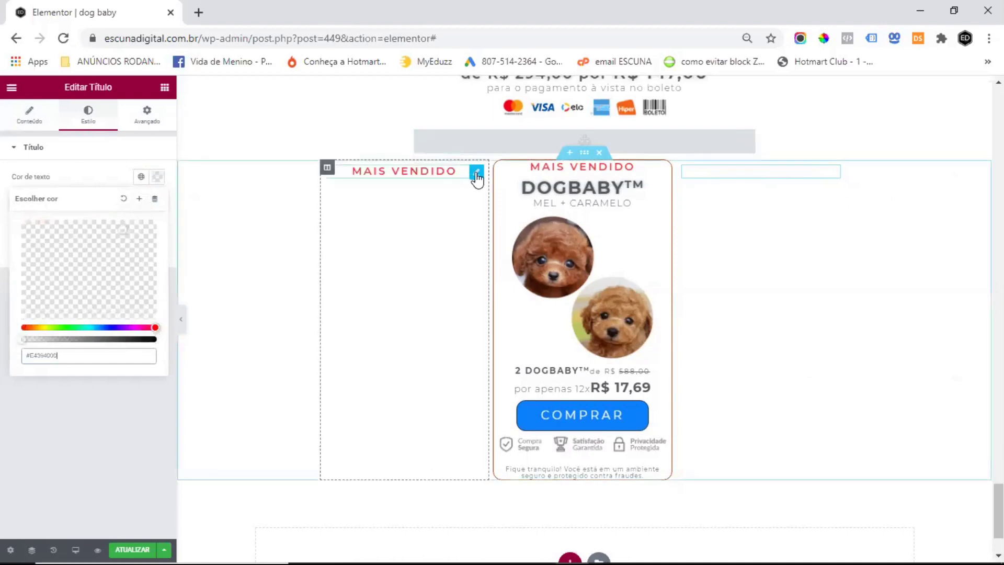
click(476, 175)
click(88, 116)
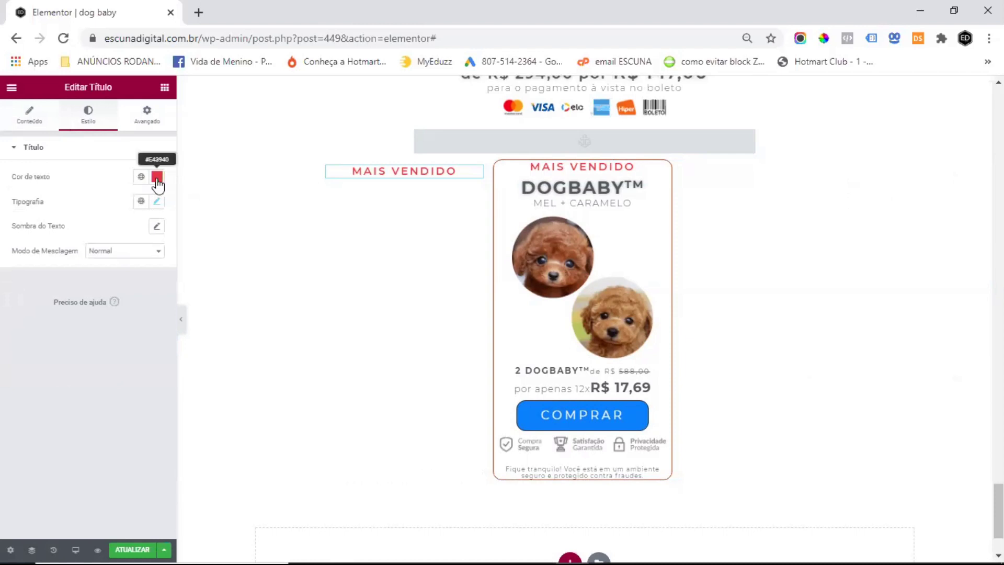
click(157, 178)
drag(131, 339, 10, 344)
click(264, 175)
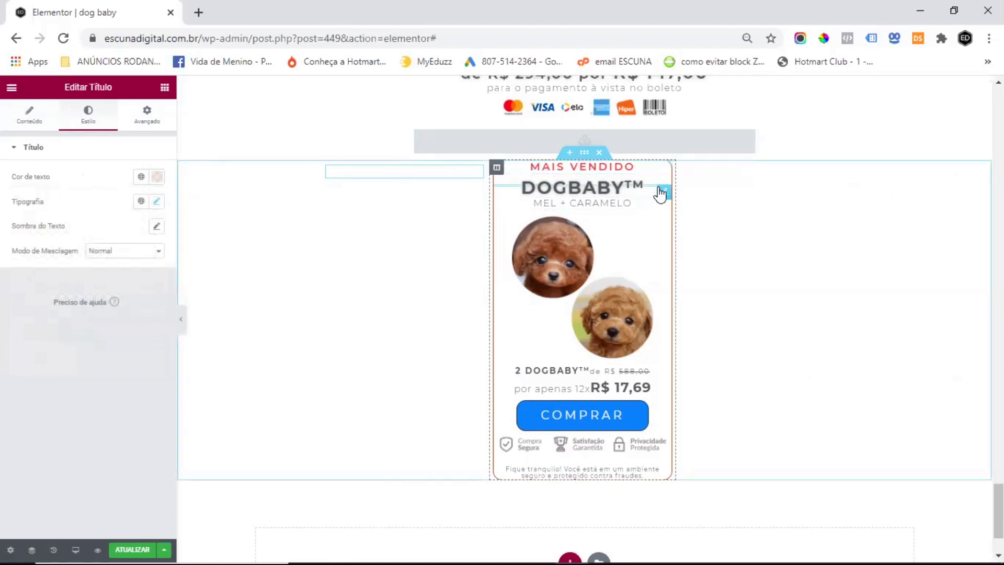
Step: Duplicate the large DOGBABY™ title in the middle column and try to move the copy to the right column
right_click(663, 192)
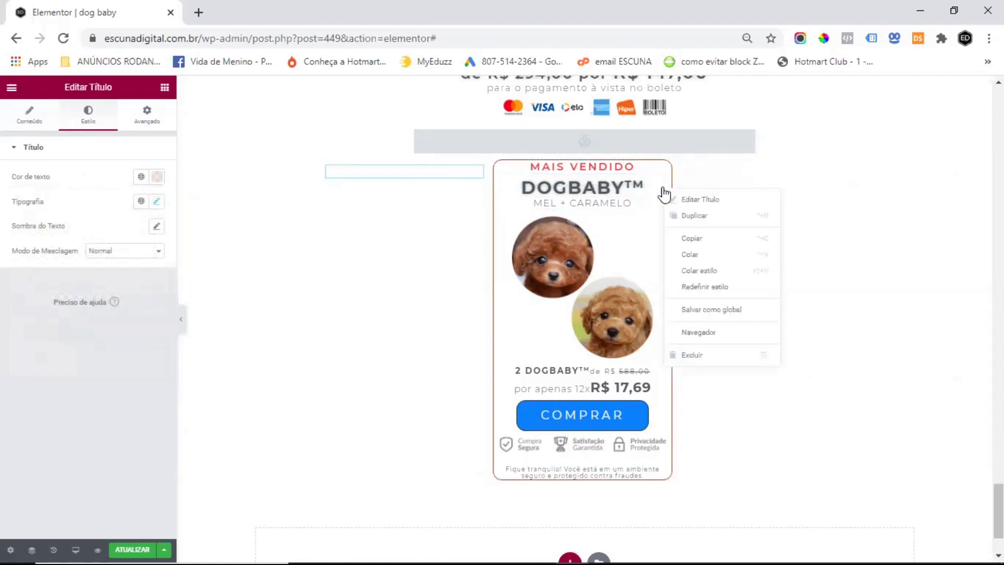
click(698, 215)
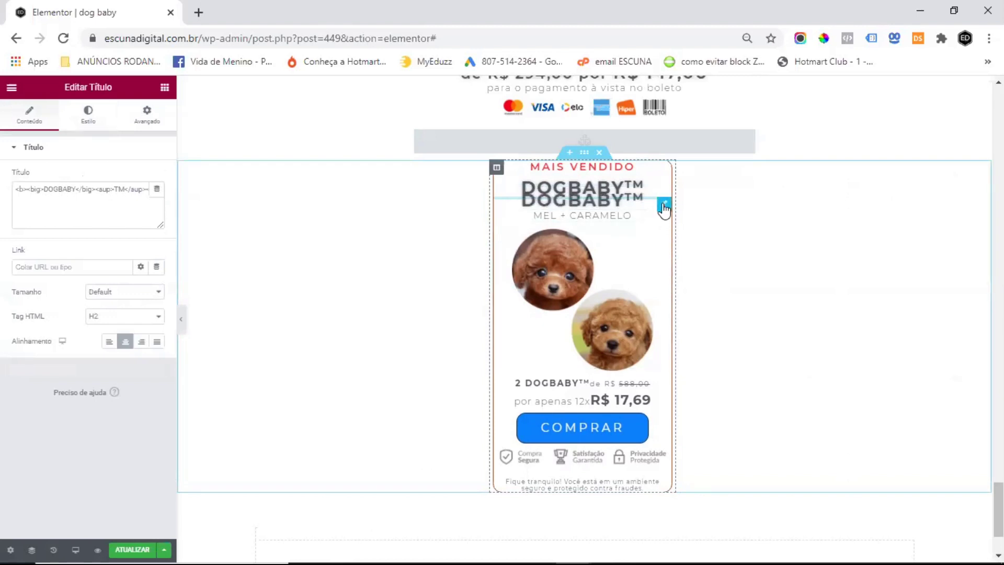
drag(664, 206, 733, 188)
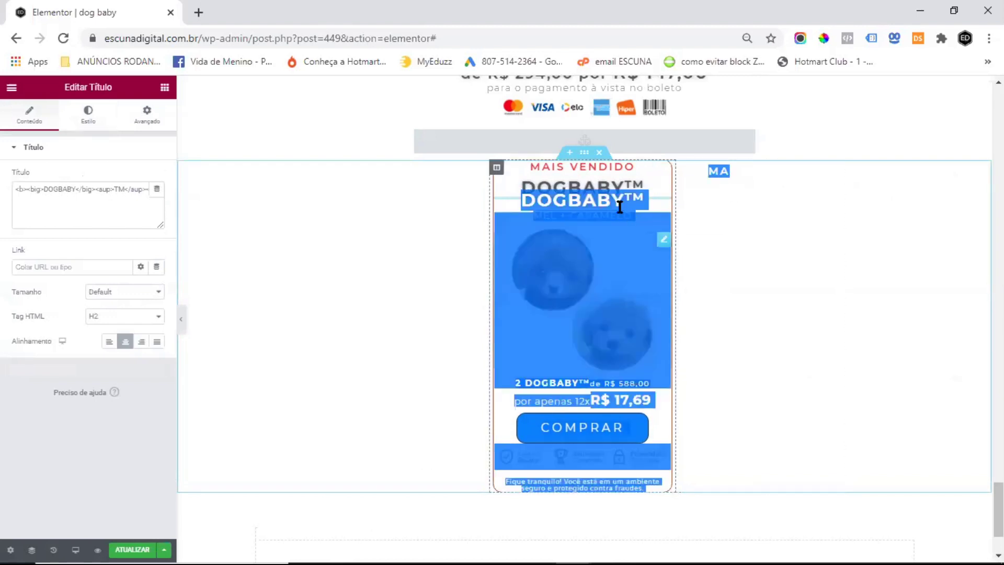
click(644, 203)
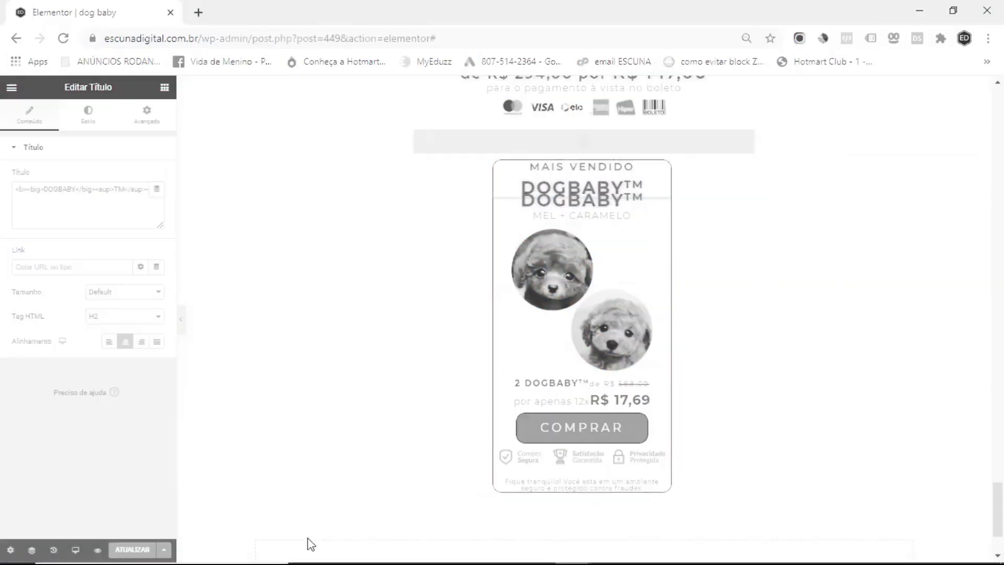
Step: Give the left column a solid border with a width of 2 on all four sides
click(327, 167)
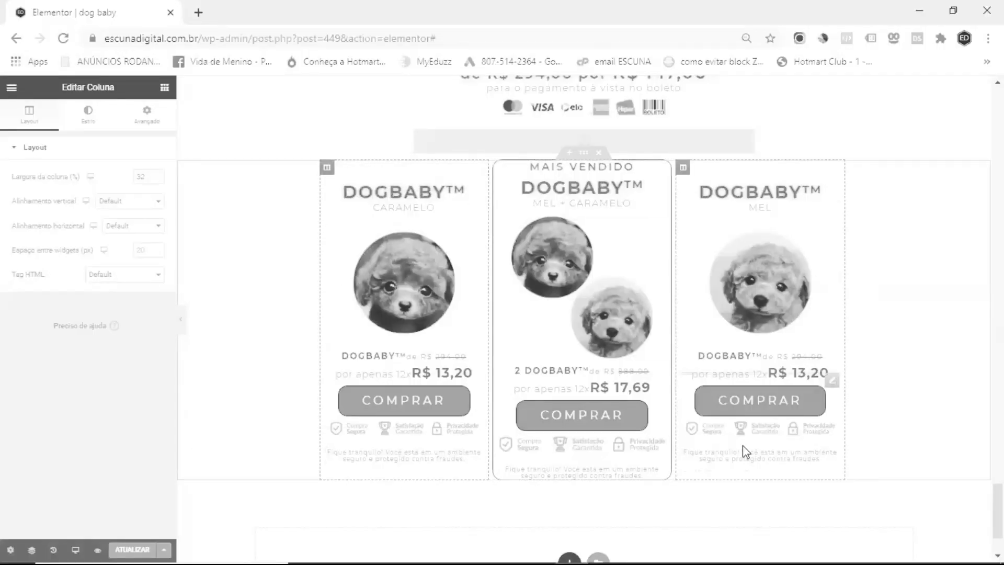
click(88, 116)
click(95, 236)
click(125, 232)
click(108, 256)
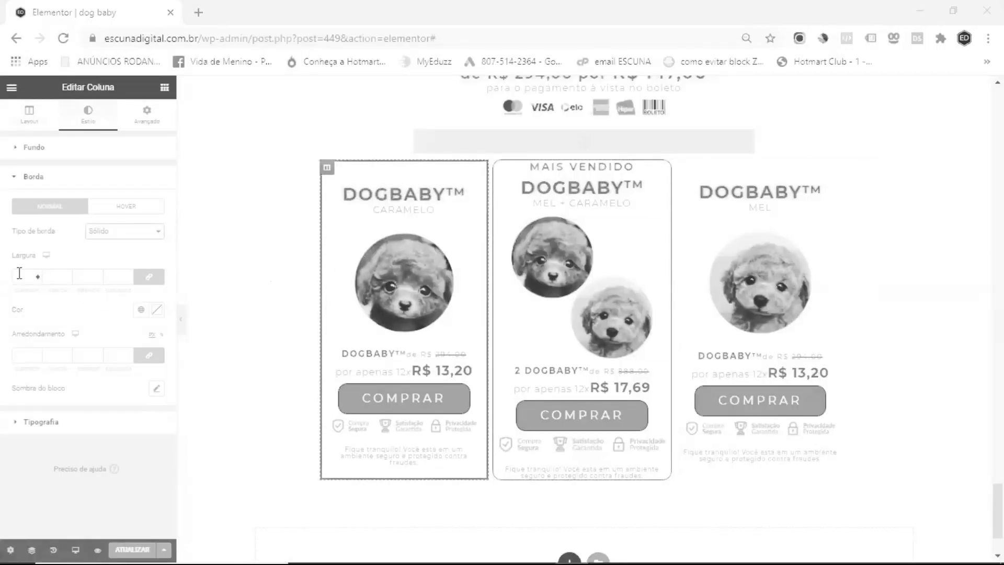
click(19, 273)
text(2)
Step: Set the left column's border color to dark gray and its corner rounding to 15
click(156, 310)
click(40, 489)
text(#313131)
click(76, 319)
click(20, 357)
text(20)
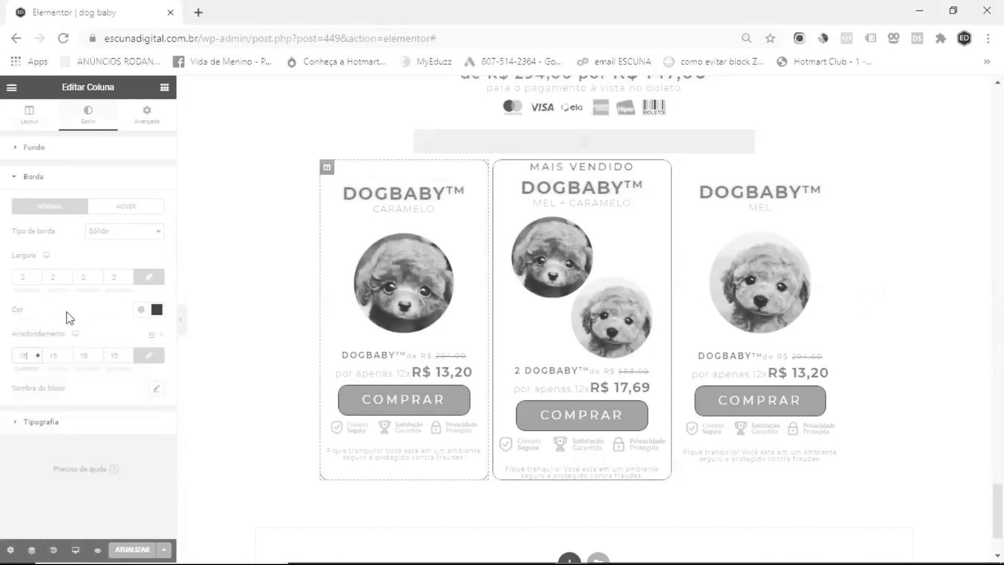
Step: Set the left column's top margin to 20, its bottom margin to 30 and its padding to 5
click(696, 173)
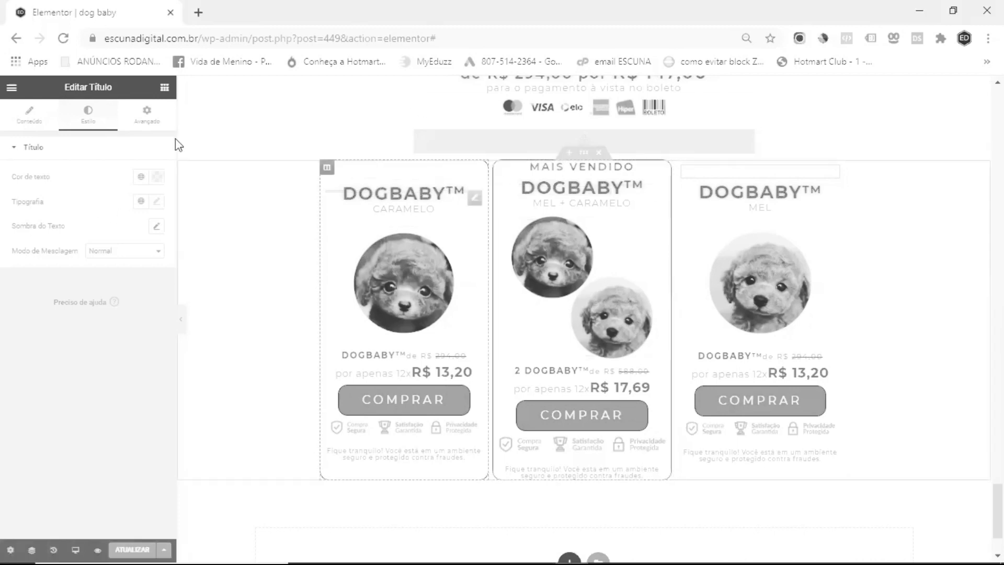
click(327, 167)
click(146, 114)
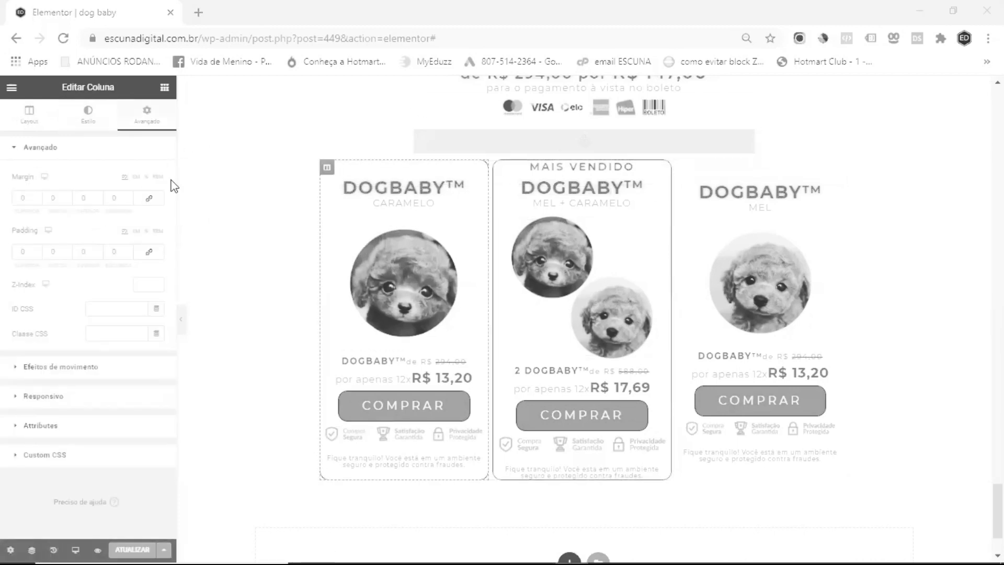
click(149, 251)
text(5)
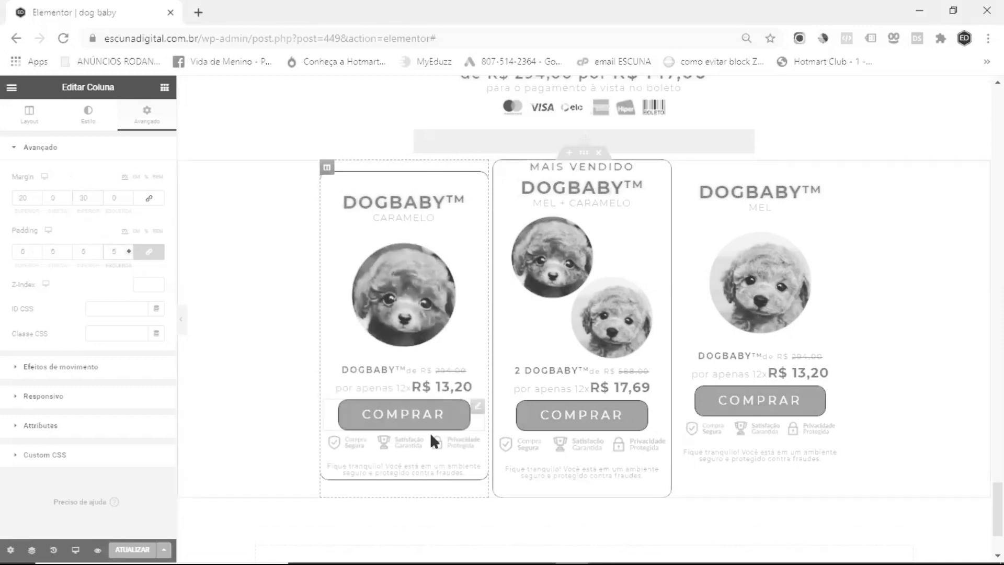
Step: Copy the left column, paste its style onto the right column and save the page
right_click(327, 167)
click(354, 241)
click(684, 168)
right_click(684, 167)
click(739, 275)
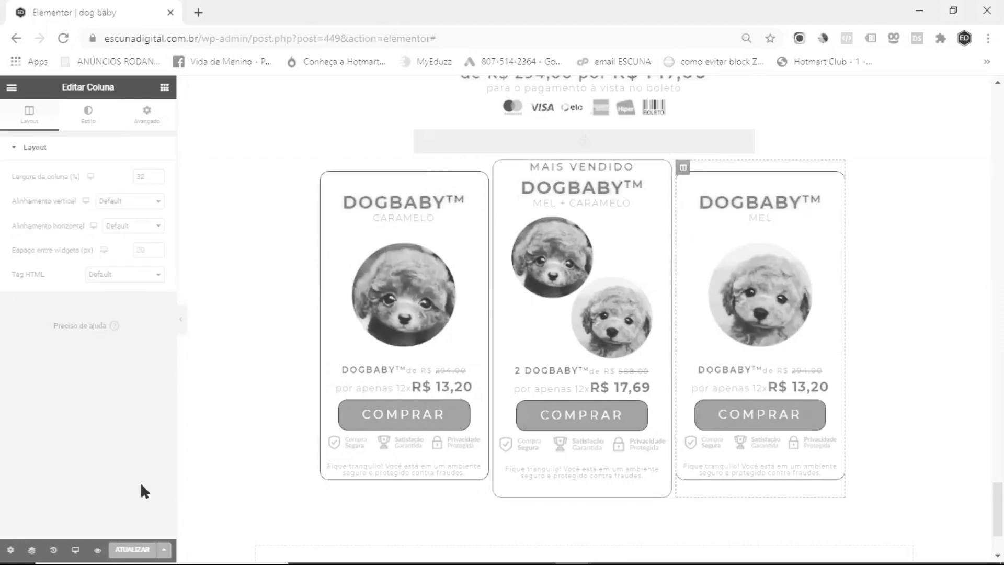
click(128, 547)
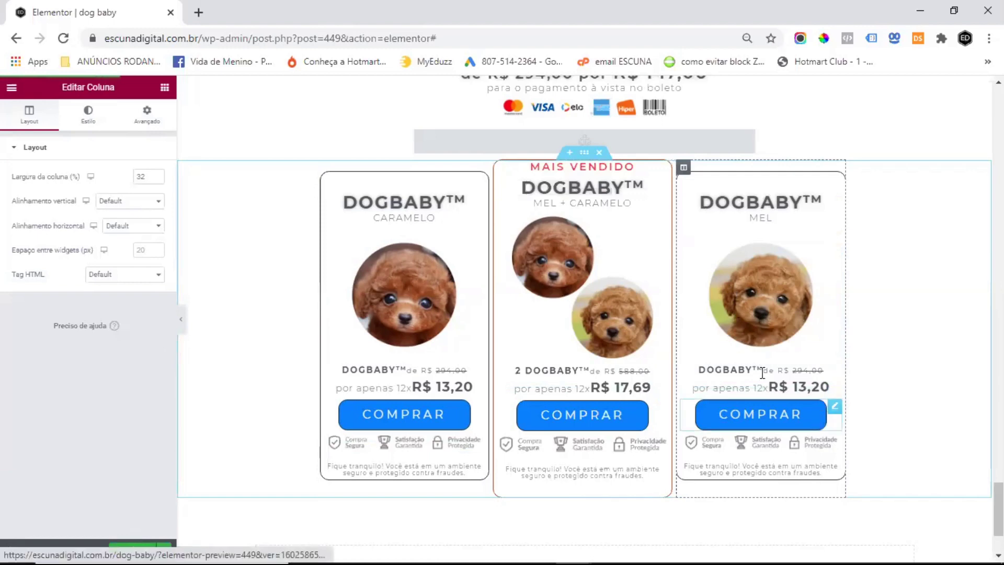
Step: Undo the latest icon edits back to the pasted icon style
click(479, 408)
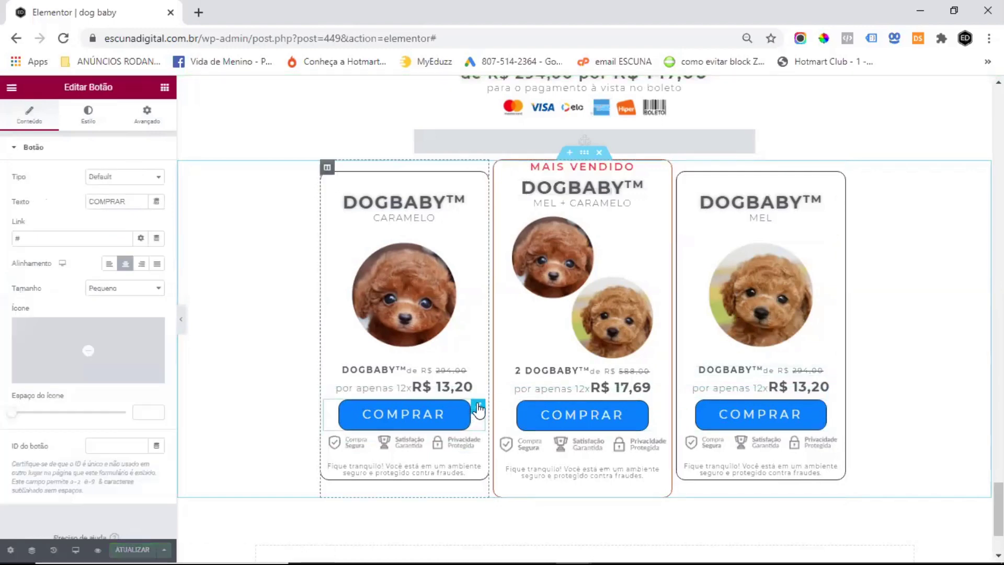
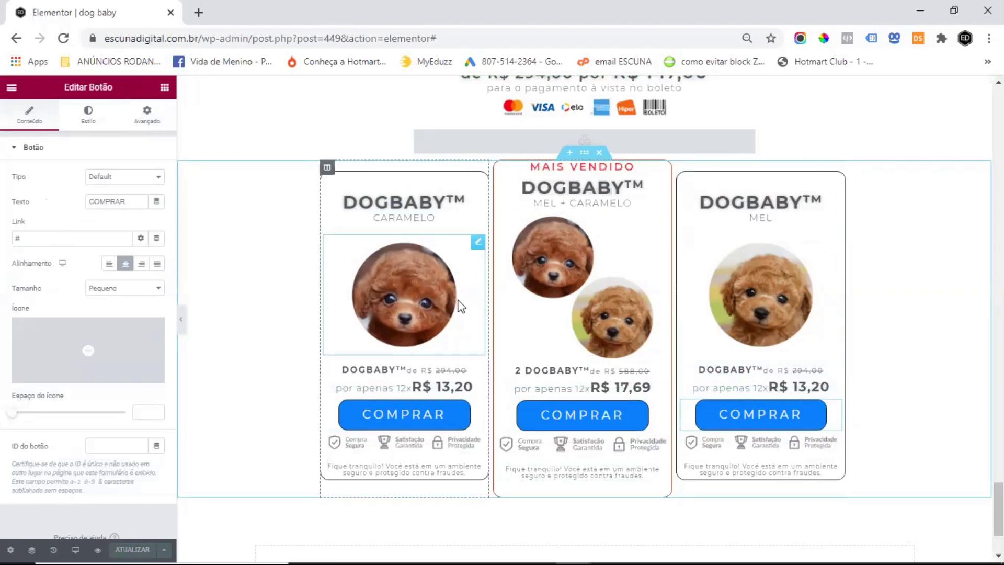
scroll(460, 305, down, 2)
key(ctrl+z)
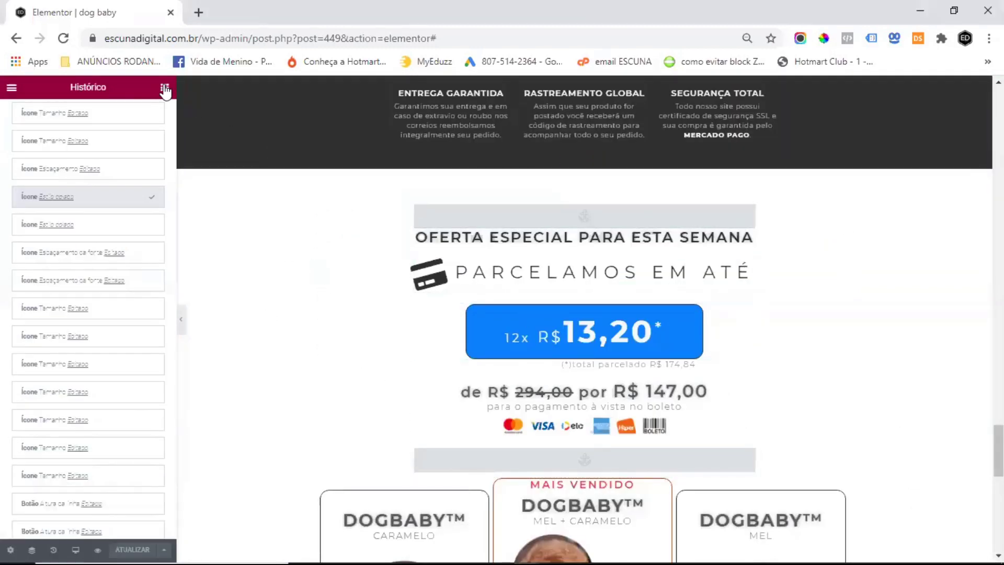
Step: Open the special-offer heading for editing and switch the page to the mobile preview at the special-offer section
click(750, 238)
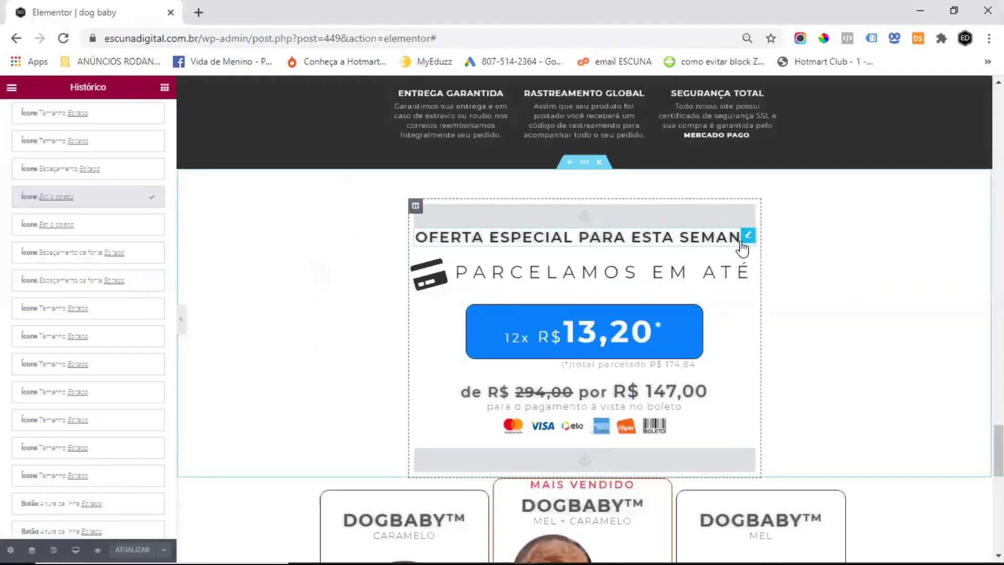
mouse_move(76, 549)
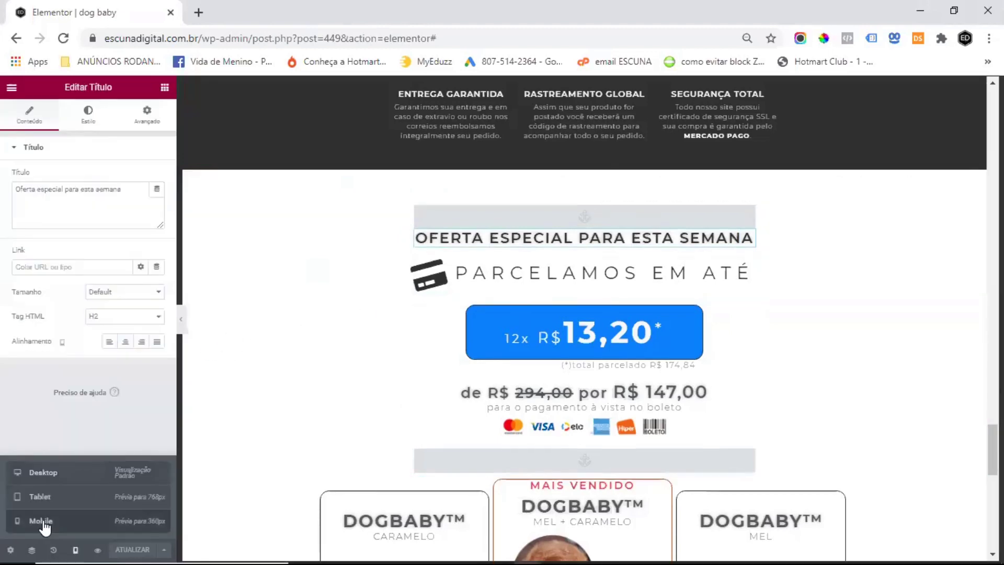
click(42, 522)
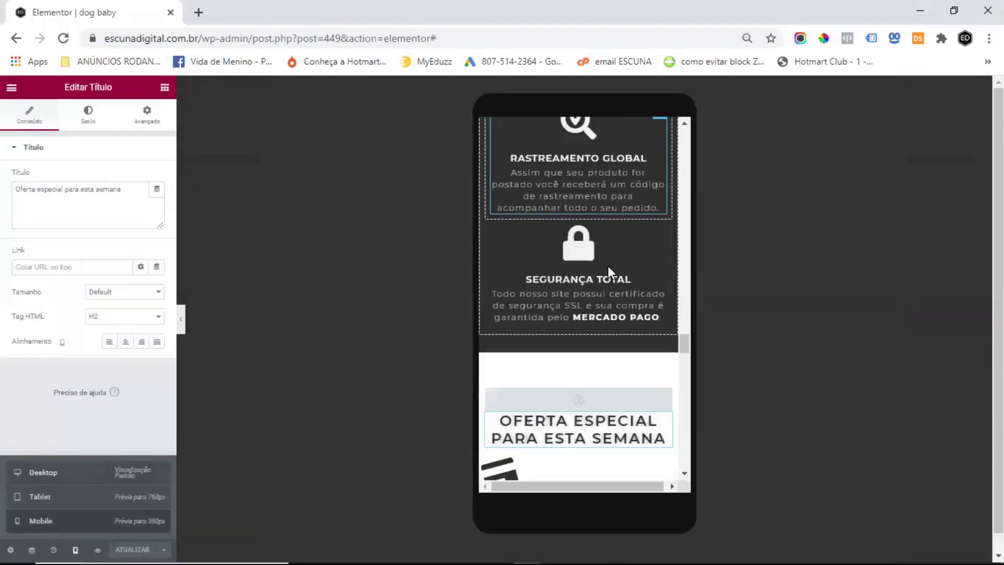
scroll(608, 265, down, 3)
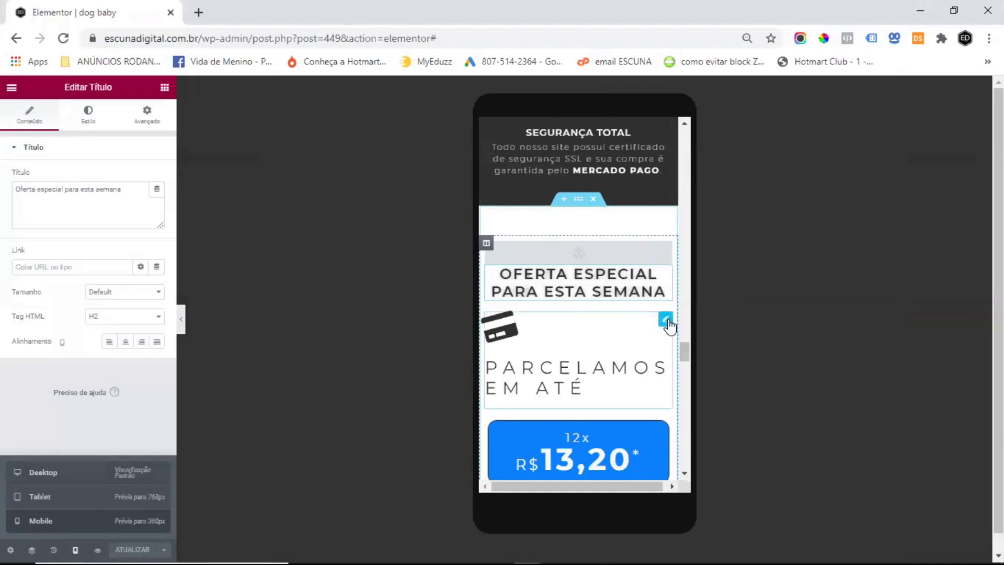
Step: Try the top icon position on the "Parcelamos em até" icon box, and set it back to the left
click(665, 319)
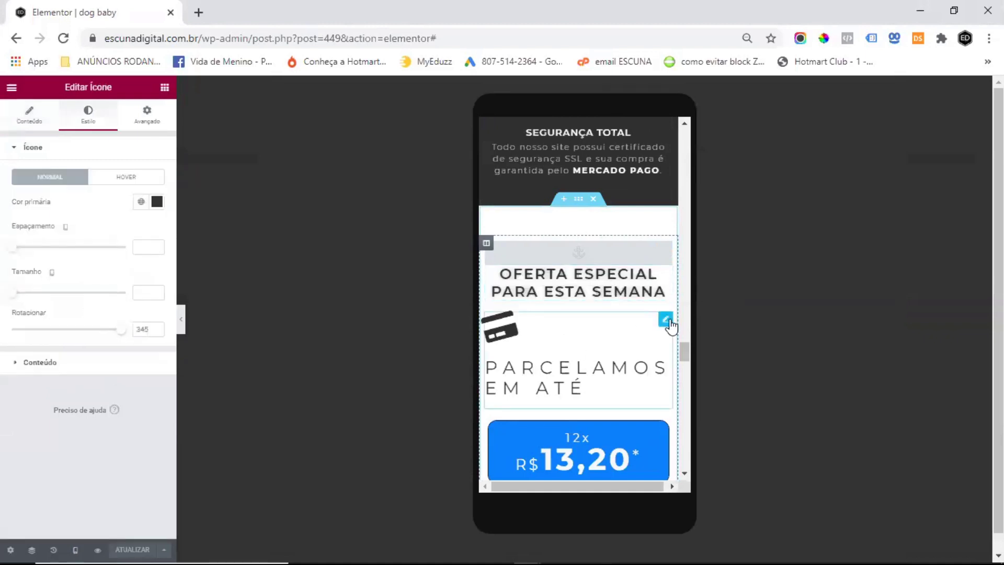
click(32, 117)
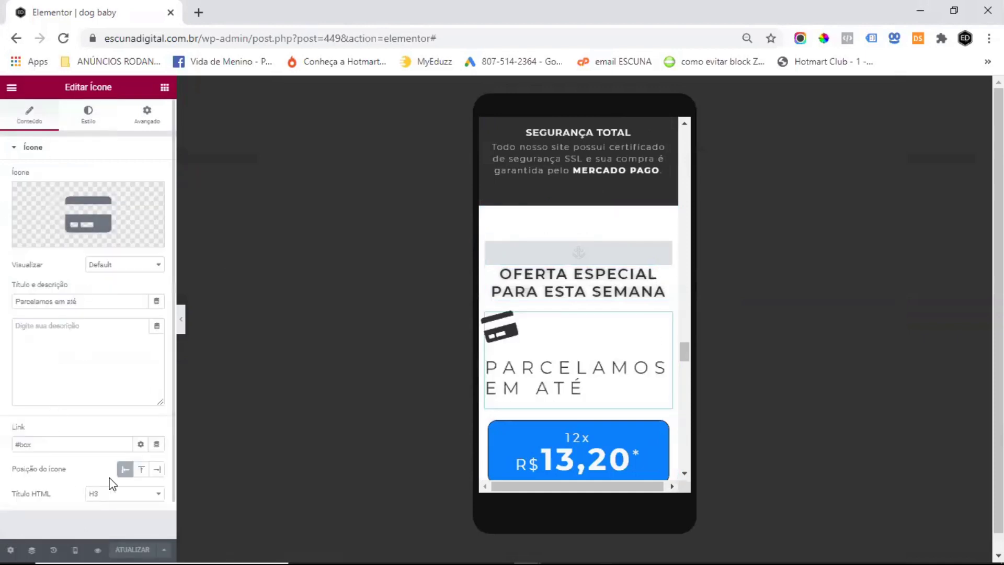
click(142, 471)
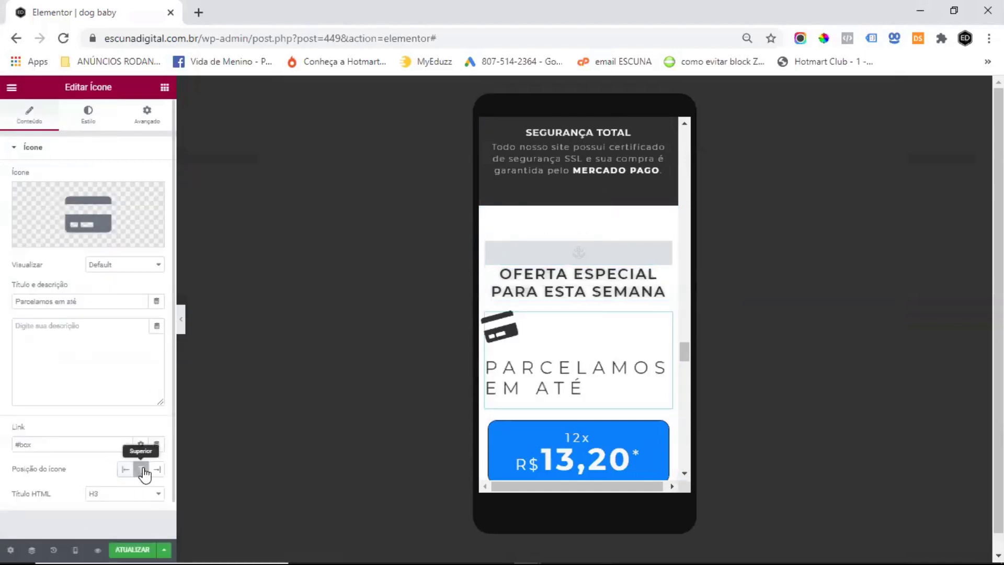
click(127, 470)
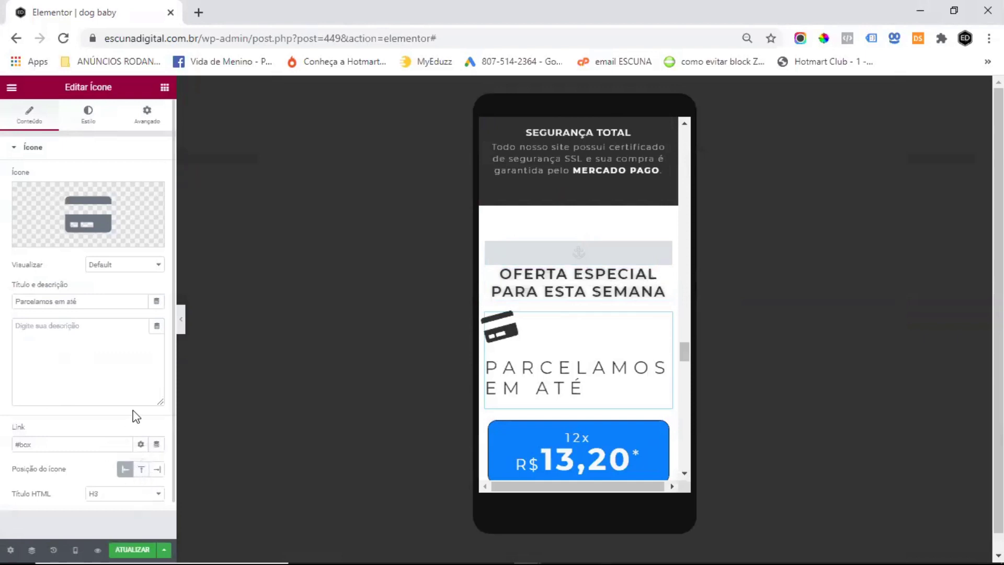
Step: Set the card icon's mobile spacing to 0 and its size to 50
click(88, 115)
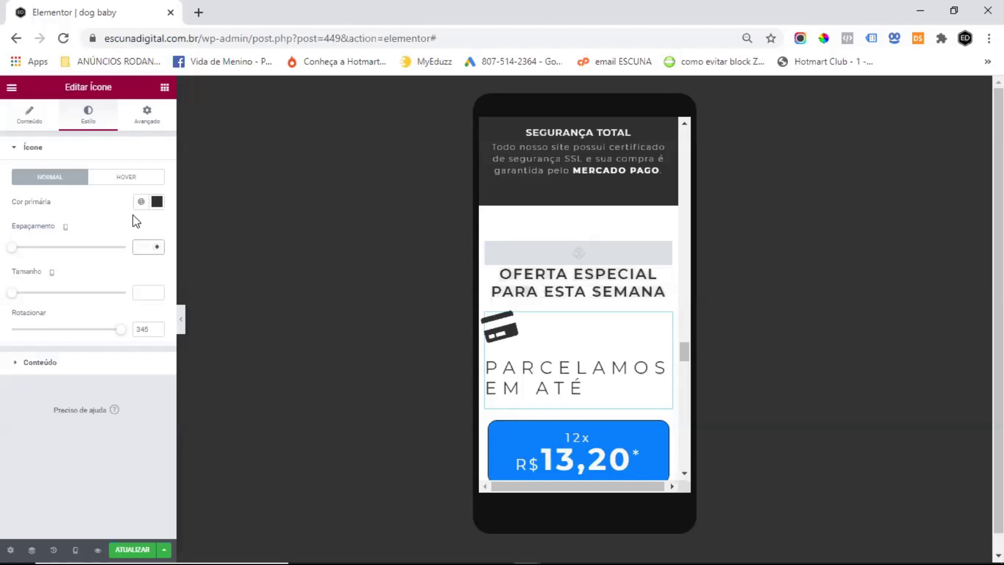
text(0)
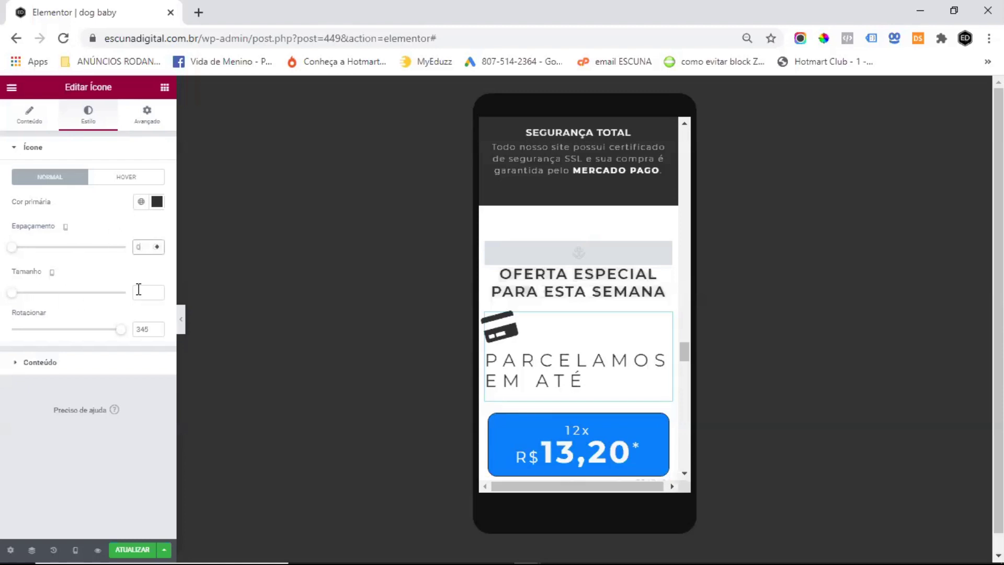
text(50)
Step: Set the "Parcelamos em até" title's mobile font size to 24 and its letter spacing to 1
click(46, 368)
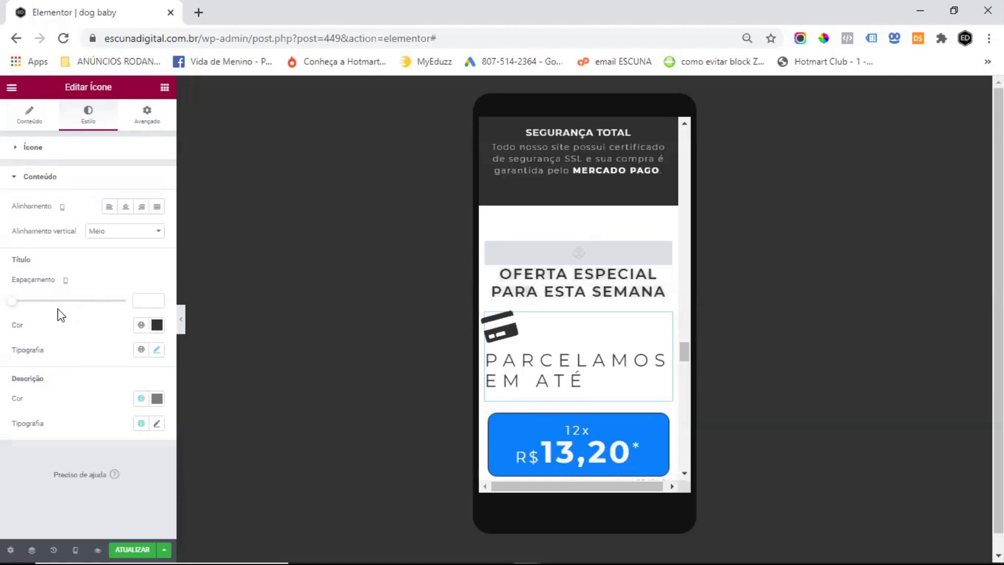
click(158, 351)
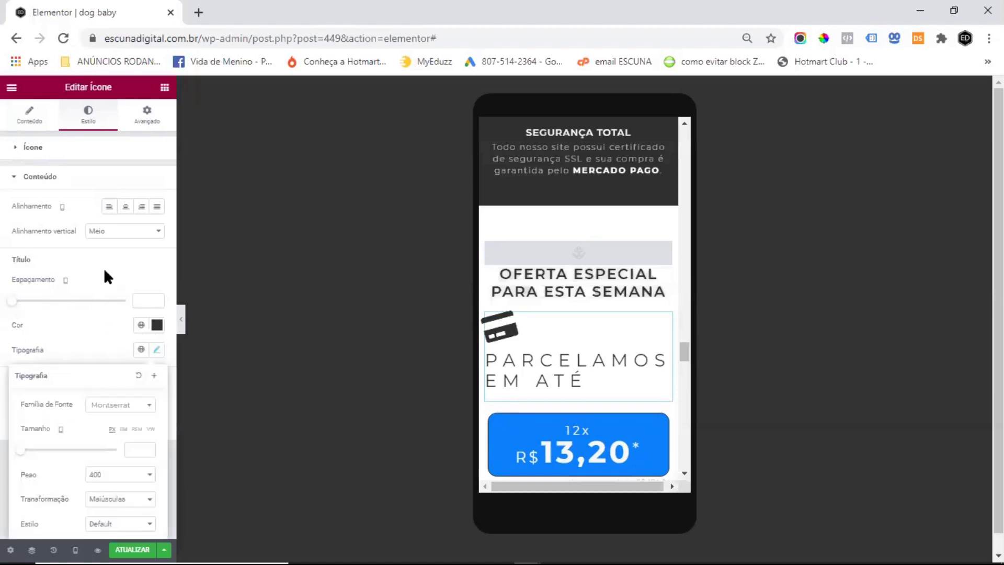
scroll(104, 268, down, 2)
click(135, 333)
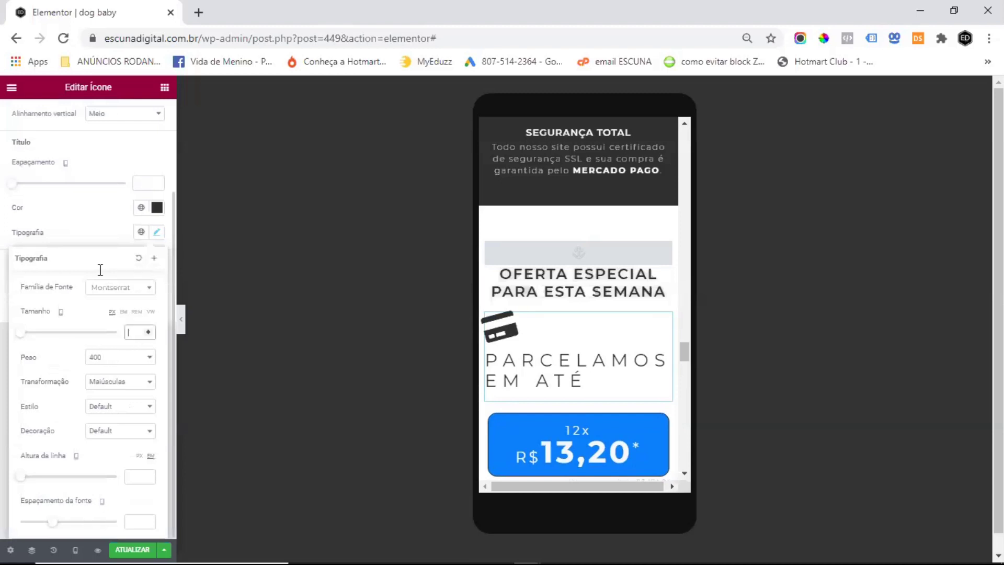
text(24)
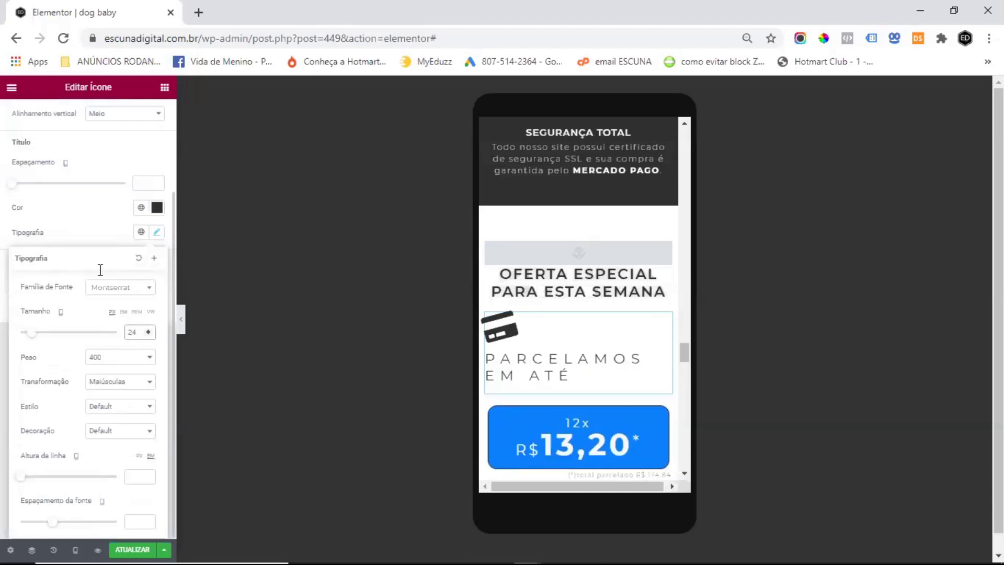
scroll(135, 499, down, 1)
click(132, 519)
text(1)
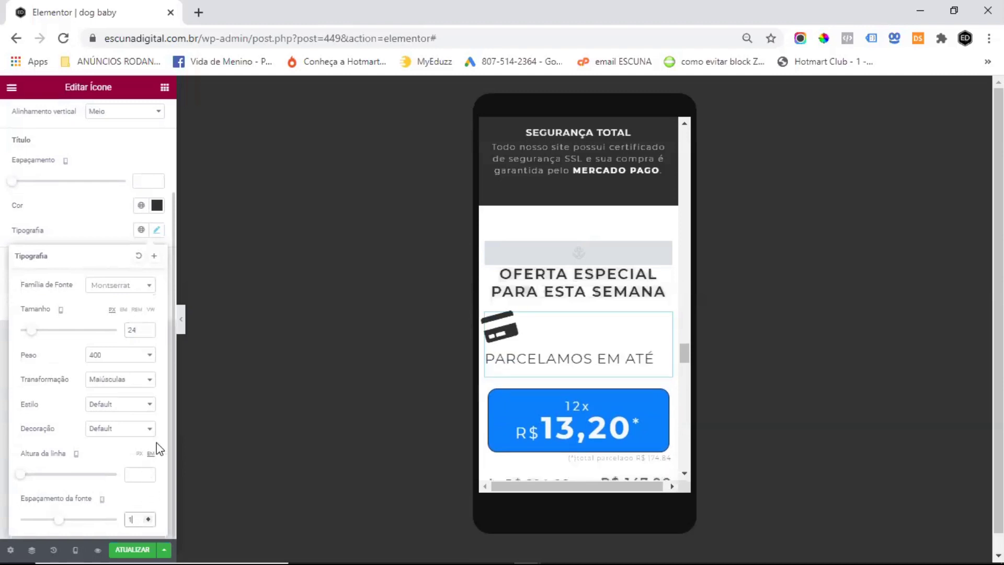
Step: Unlink the icon box's mobile margin and padding values and set its right and left margins to 5
click(149, 120)
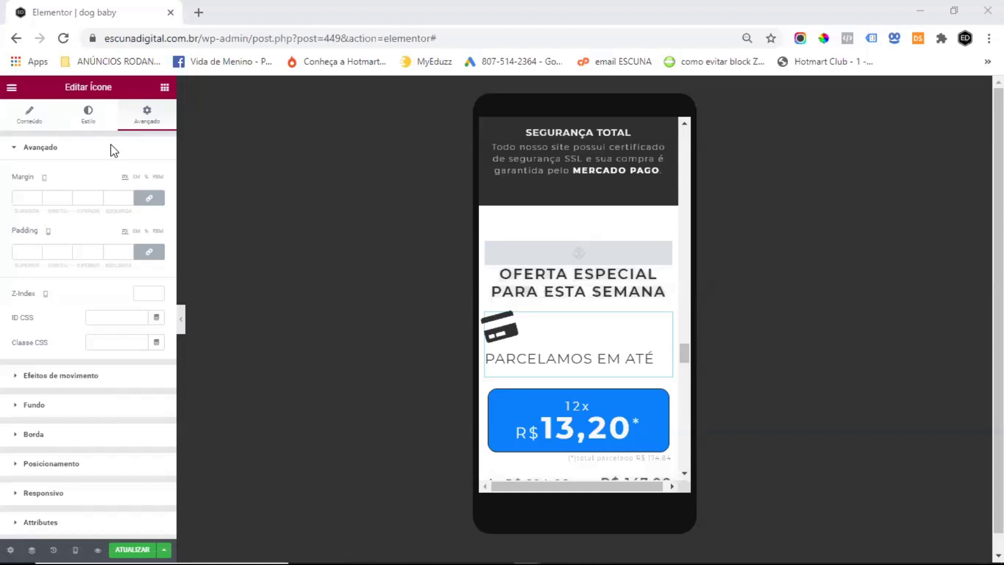
click(149, 198)
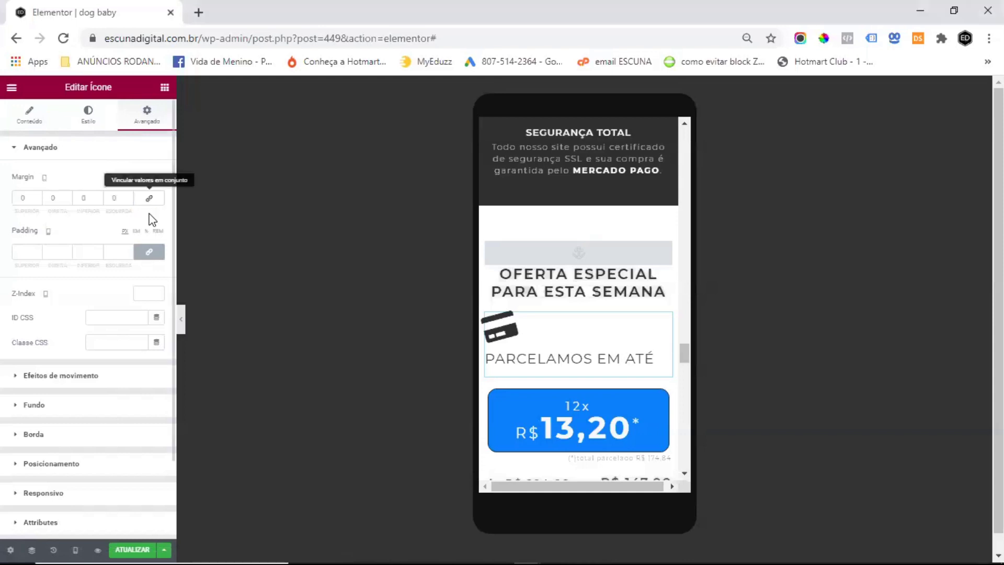
click(150, 255)
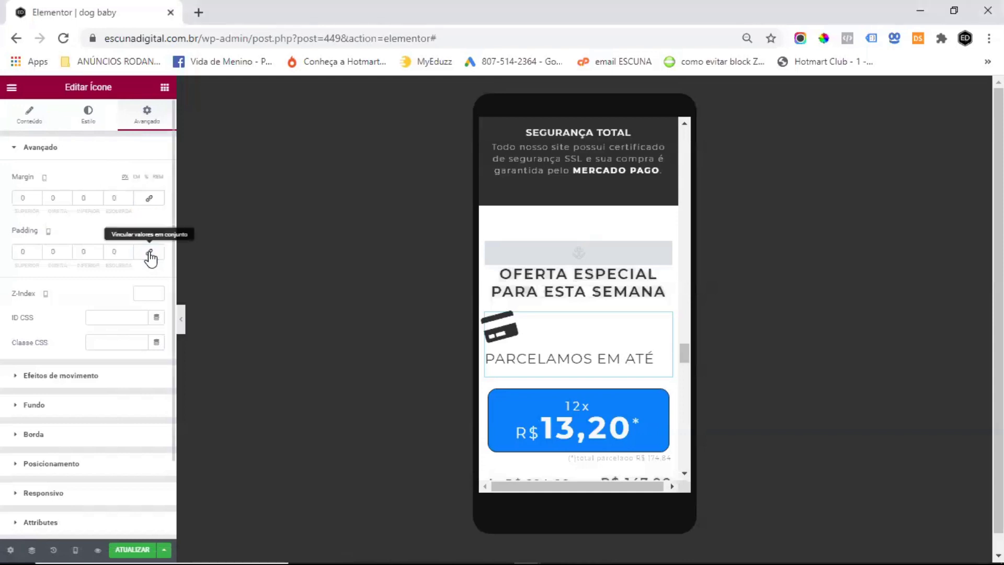
click(56, 194)
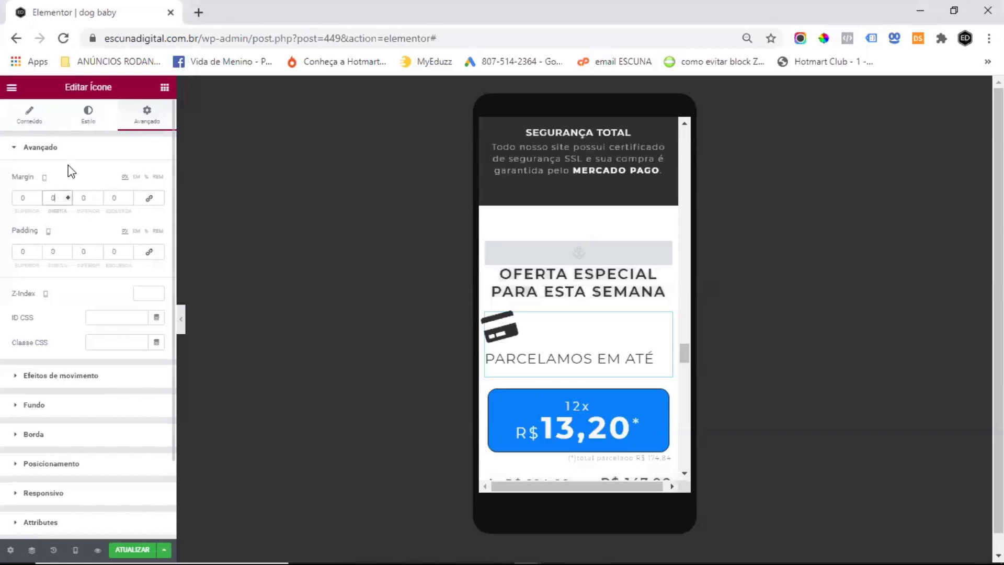
text(5)
click(120, 198)
text(5)
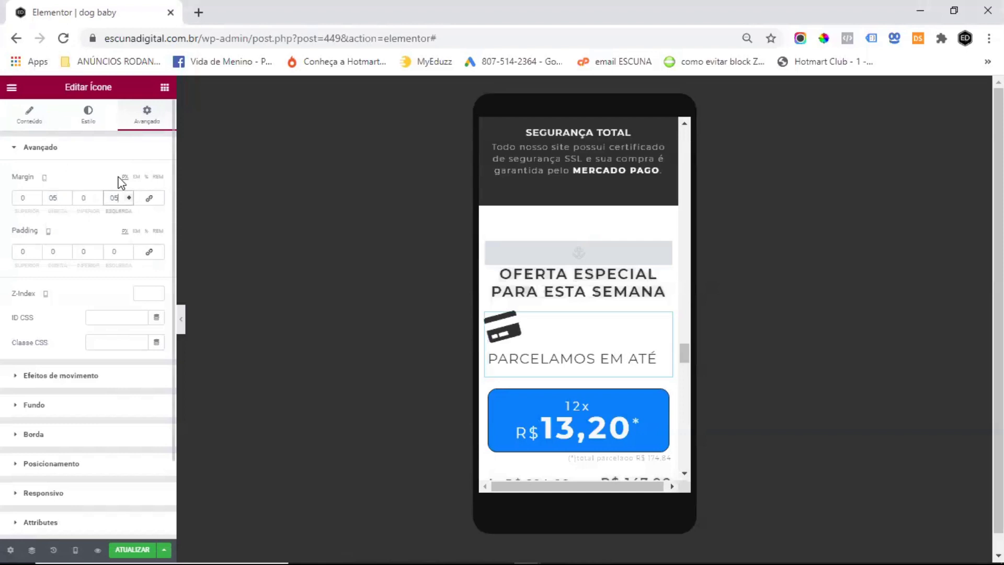
Step: Set the icon box's mobile bottom margin to -15
click(84, 199)
click(98, 200)
click(97, 200)
click(97, 200)
click(97, 201)
click(97, 200)
click(97, 201)
click(98, 200)
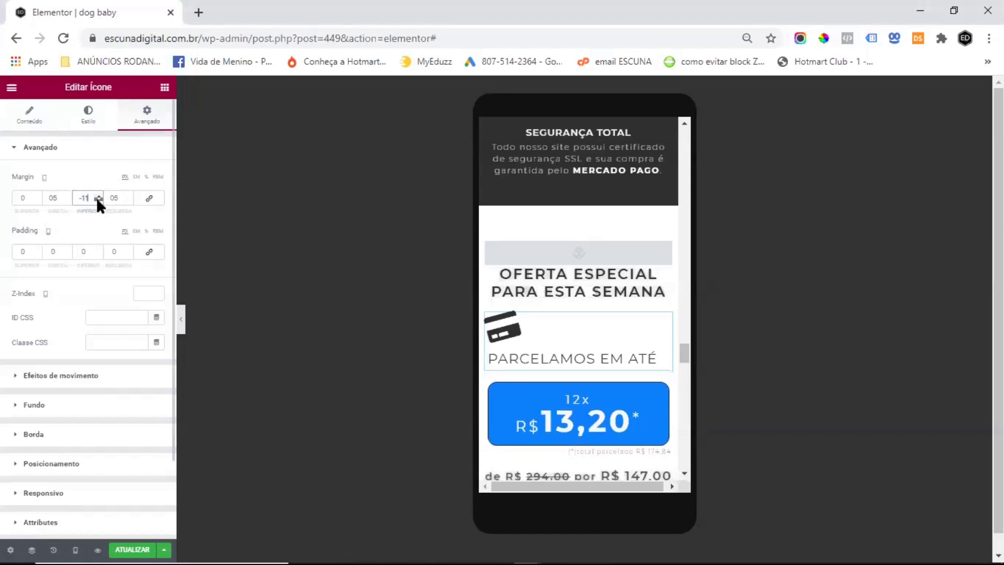
click(98, 200)
click(98, 199)
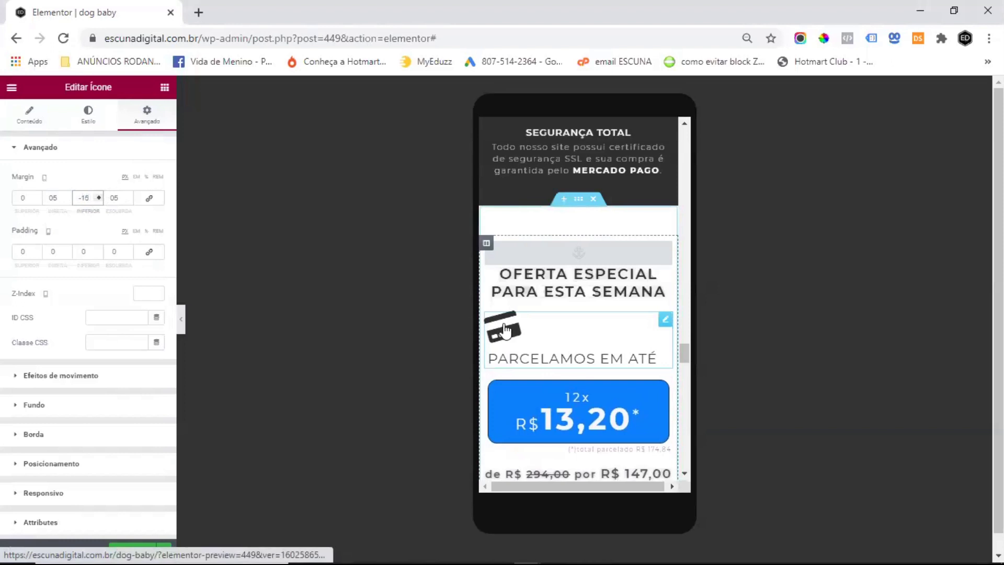
key(Up)
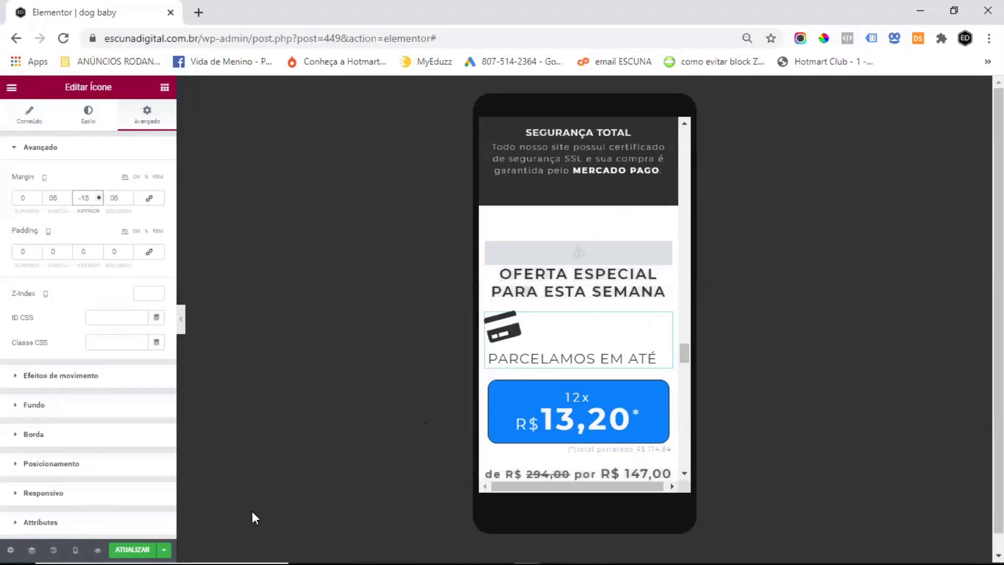
Step: Center the content of the "Parcelamos em até" icon box for mobile
click(595, 332)
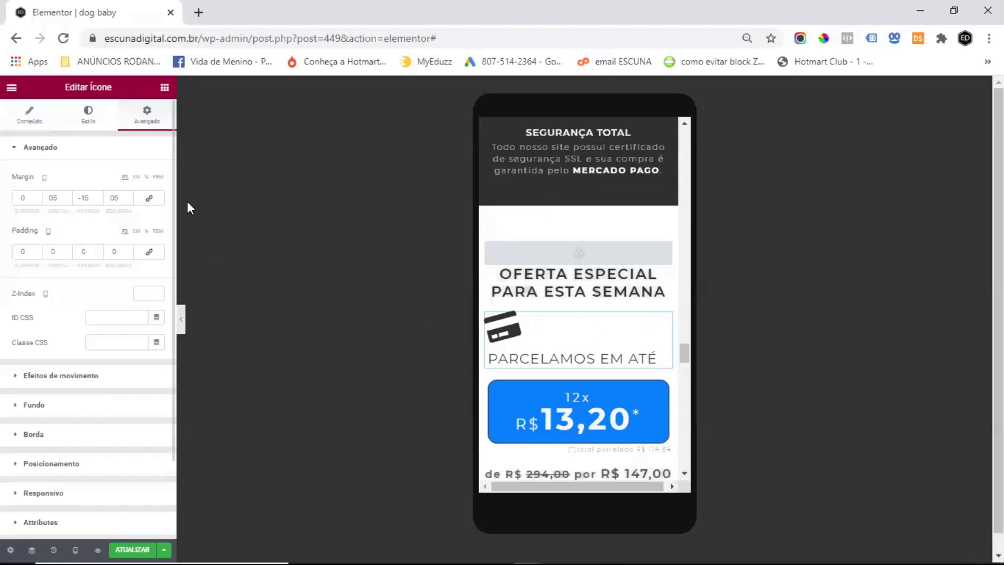
click(87, 113)
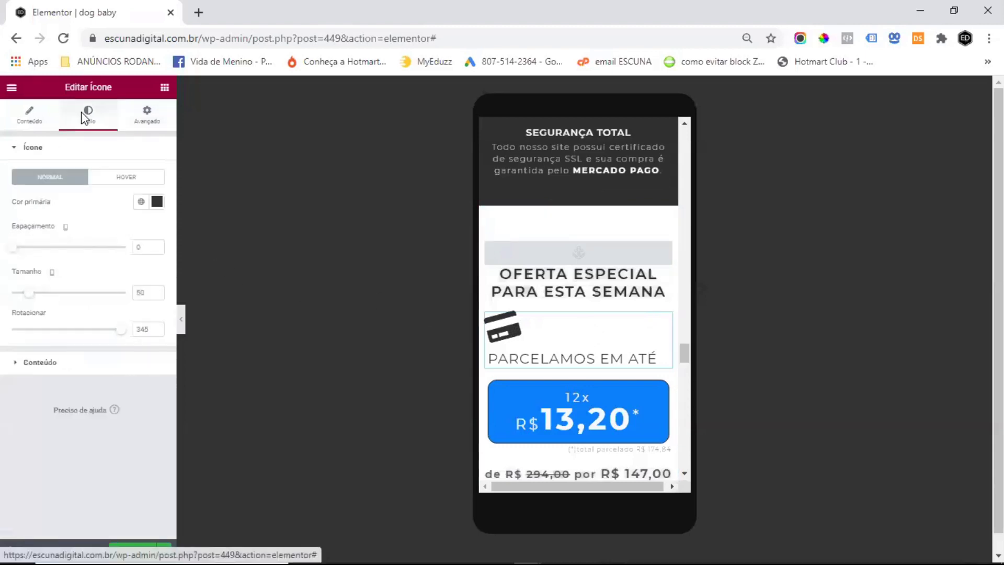
click(34, 148)
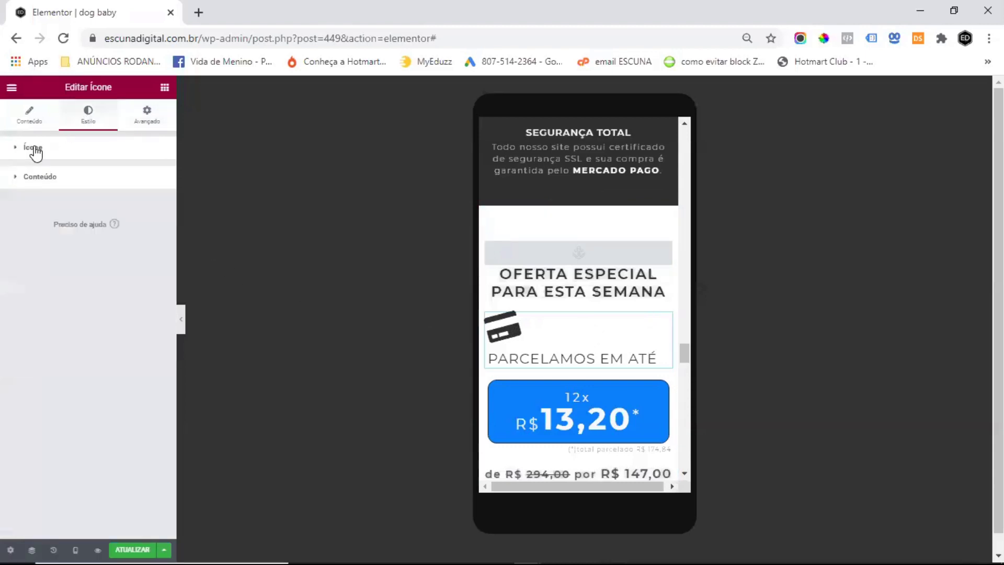
click(41, 178)
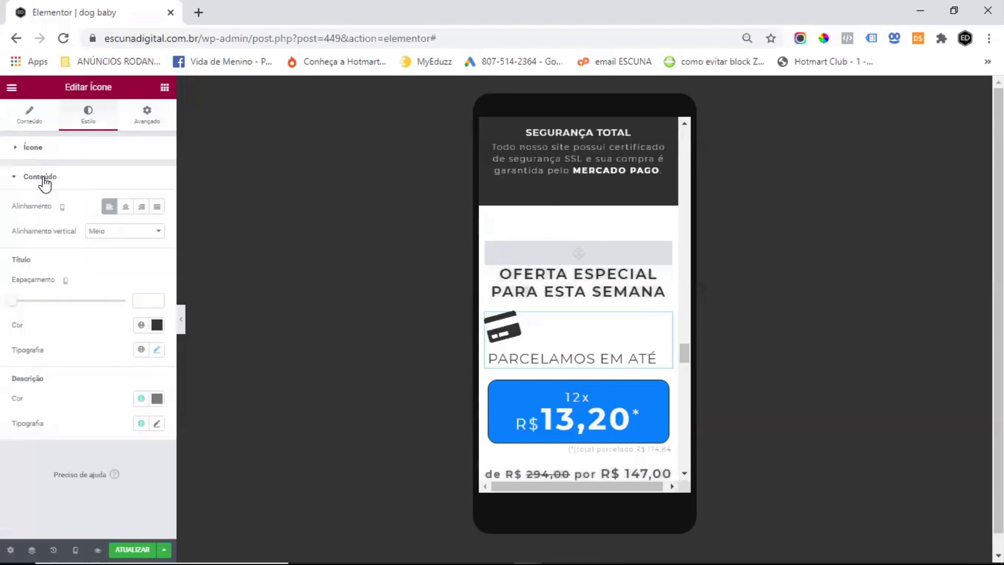
click(125, 208)
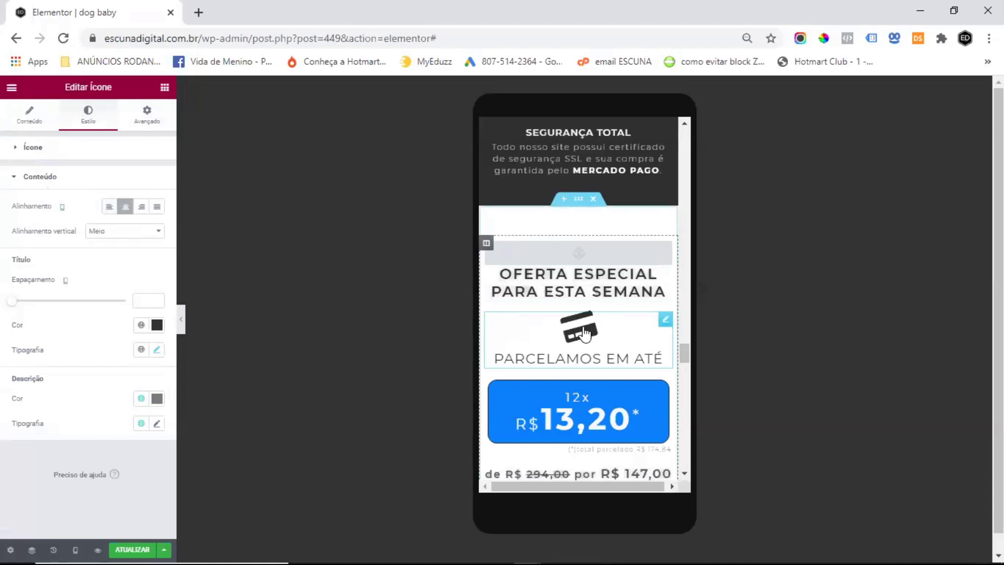
Step: Set the mobile font size of the blue 12x R$ 13,20 price button to 22
click(663, 390)
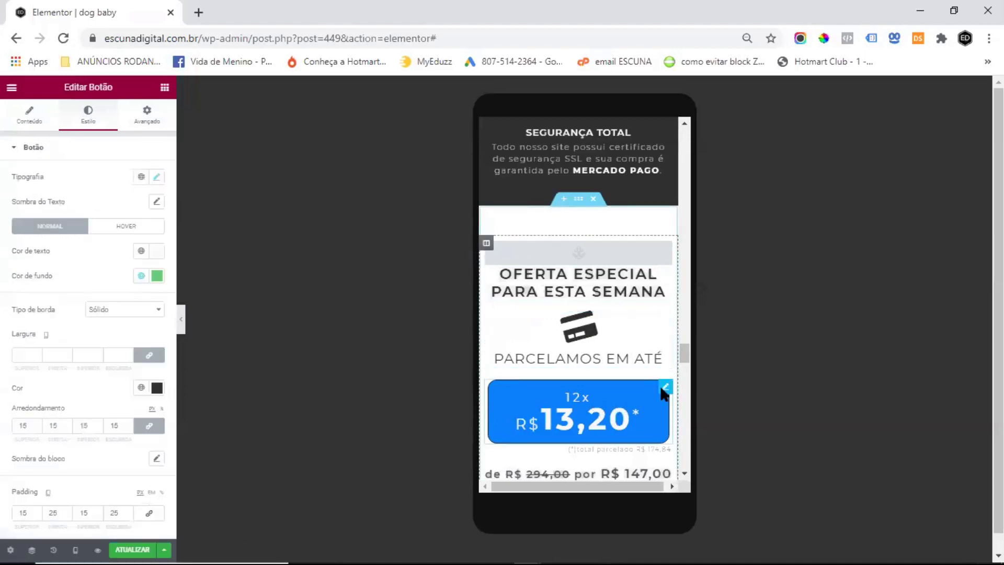
click(156, 177)
drag(20, 279, 30, 285)
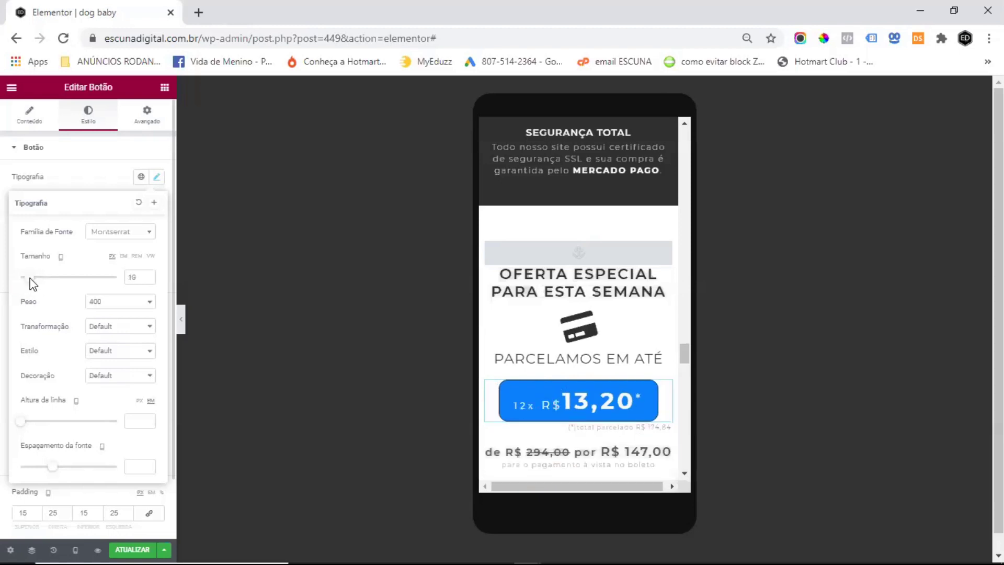
double_click(140, 275)
text(24)
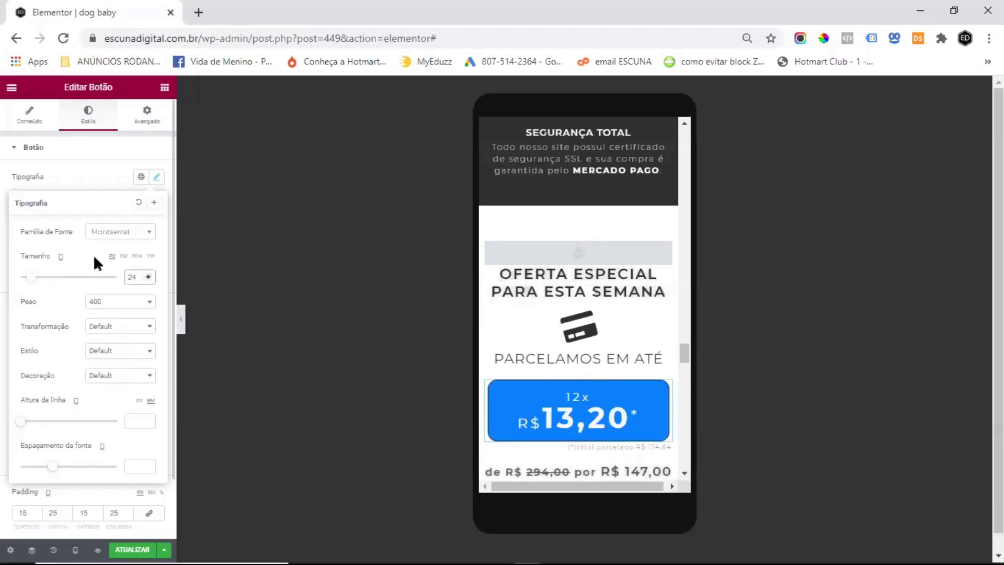
click(150, 280)
click(150, 280)
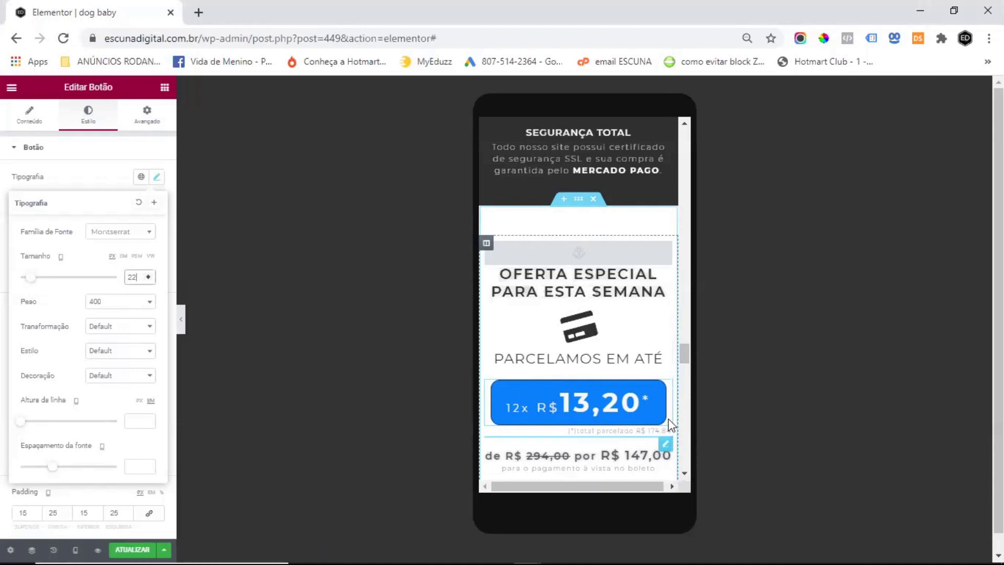
Step: Set the mobile left margin of the "(*)total parcelado R$ 174,84" title to 125
click(667, 444)
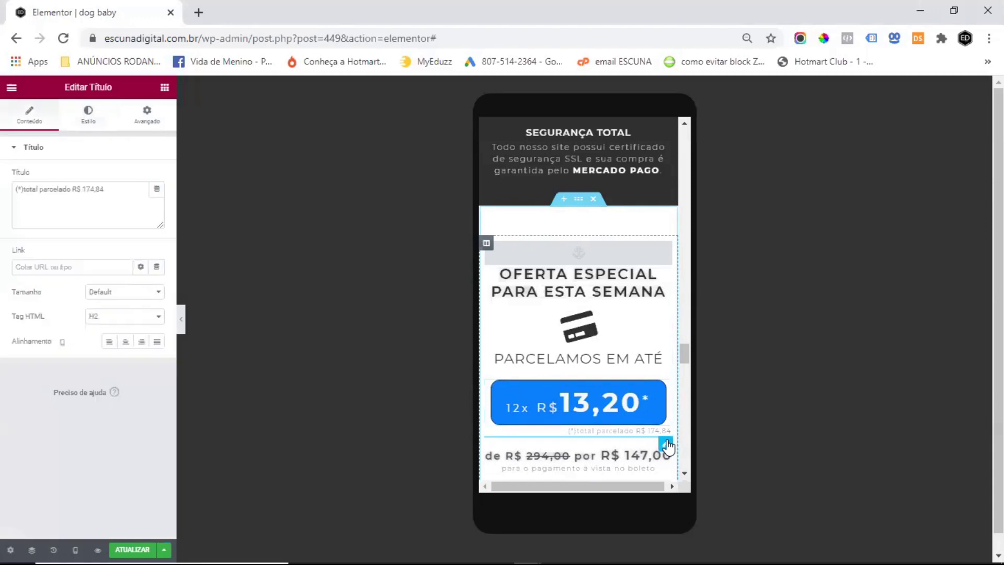
click(150, 122)
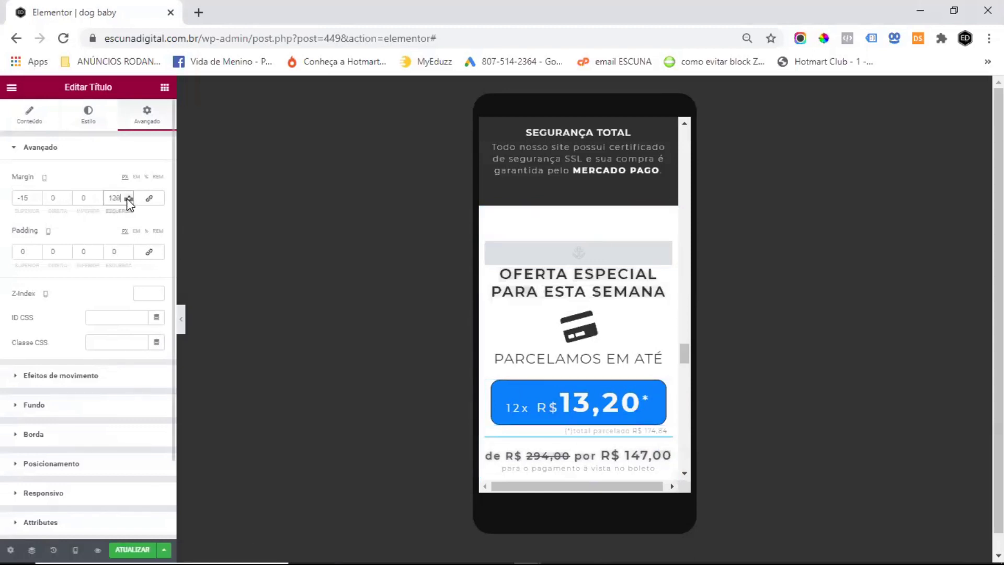
click(128, 200)
click(128, 201)
click(128, 201)
double_click(116, 198)
text(125)
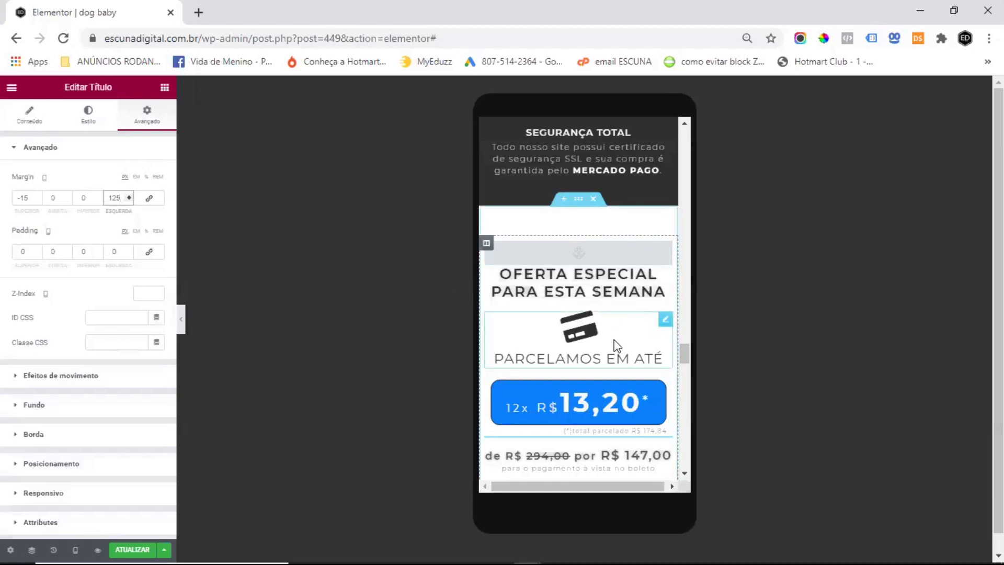
Step: Examine the rest of the special-offer section and the DogBaby product boxes in the mobile layout
scroll(616, 346, down, 2)
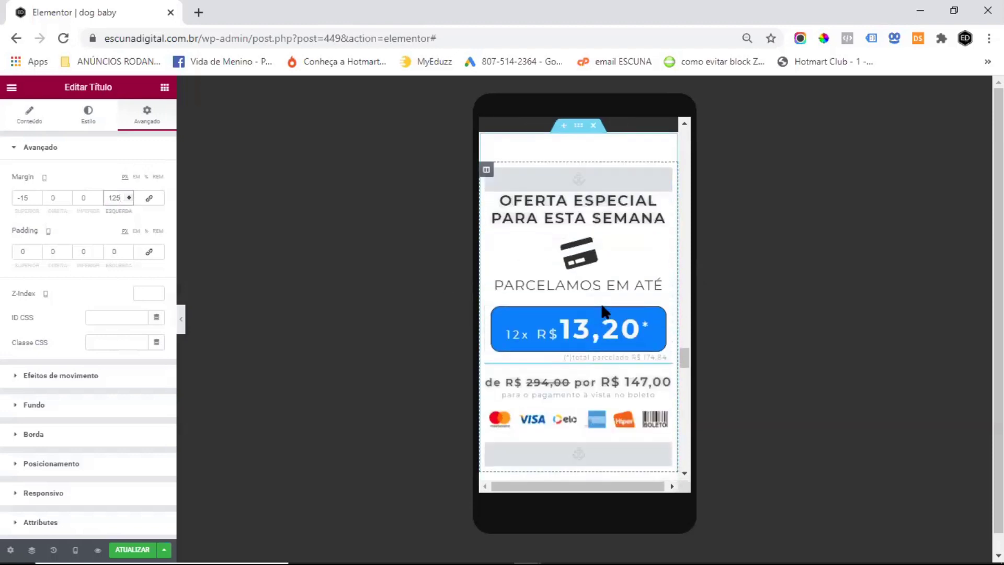
scroll(602, 303, down, 2)
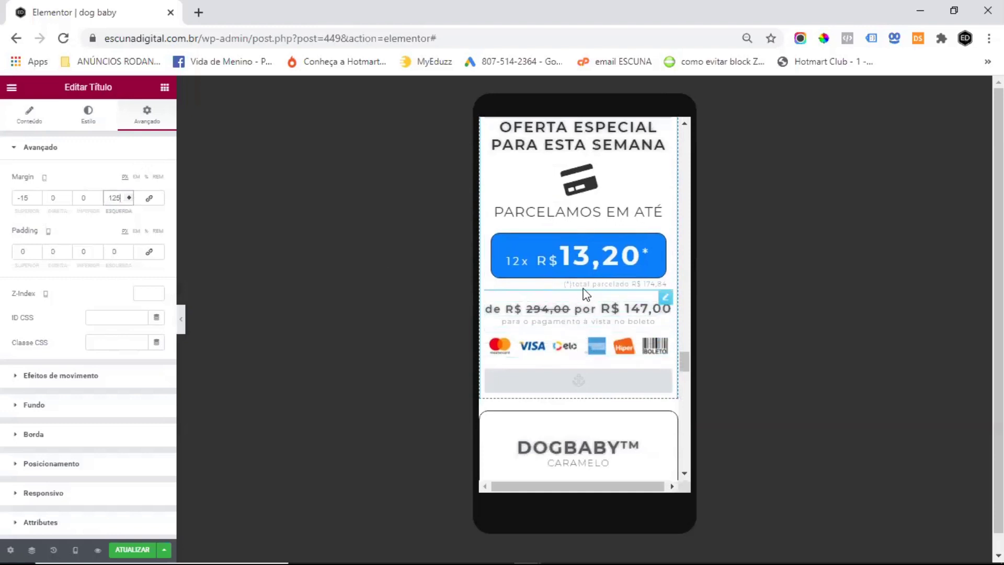
scroll(586, 282, down, 2)
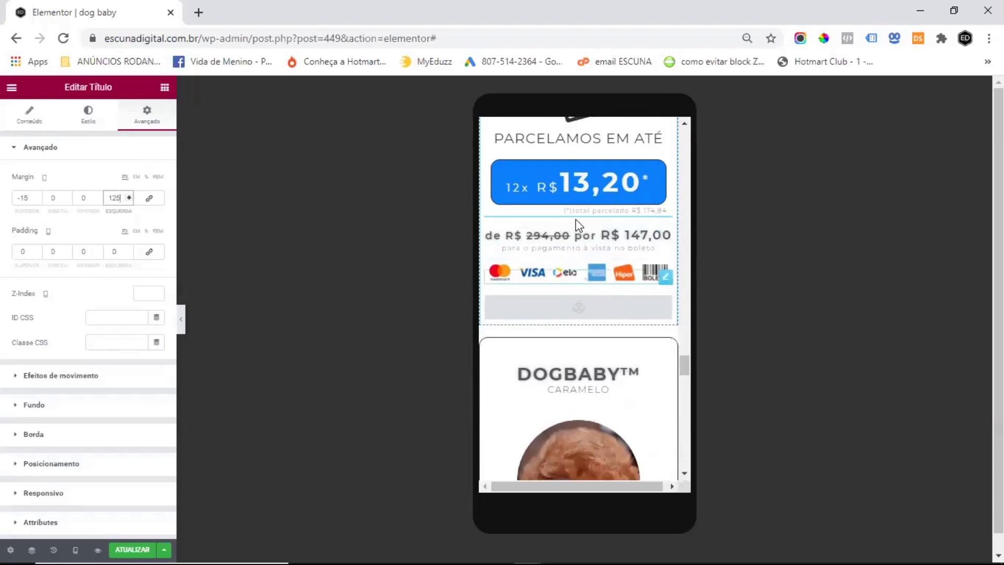
scroll(578, 225, down, 3)
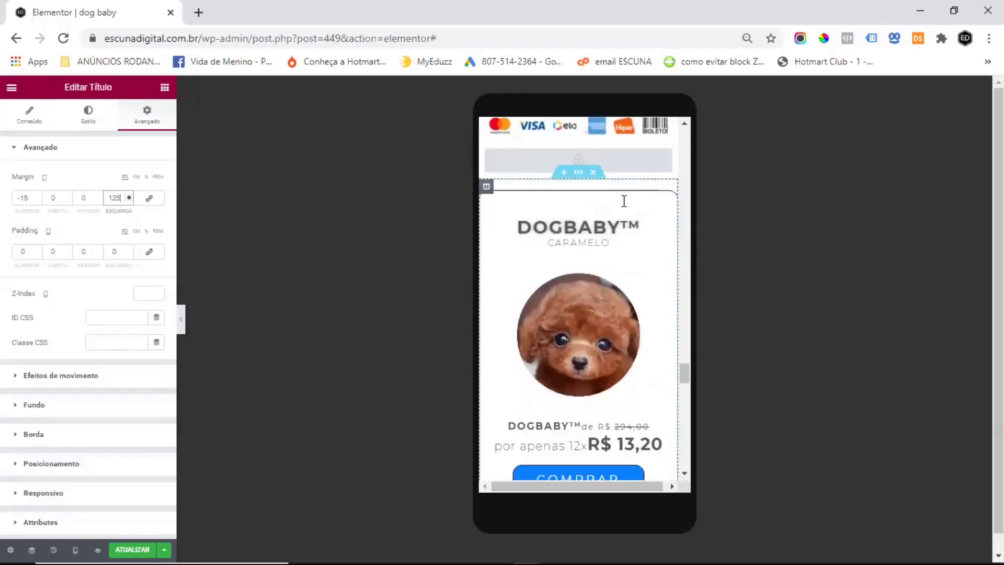
scroll(634, 261, down, 3)
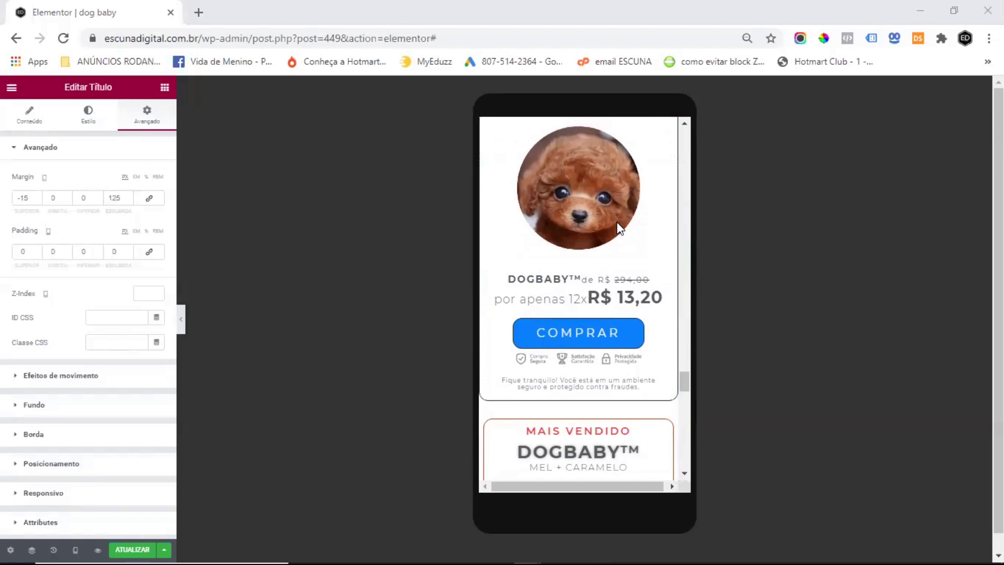
key(alt+Tab)
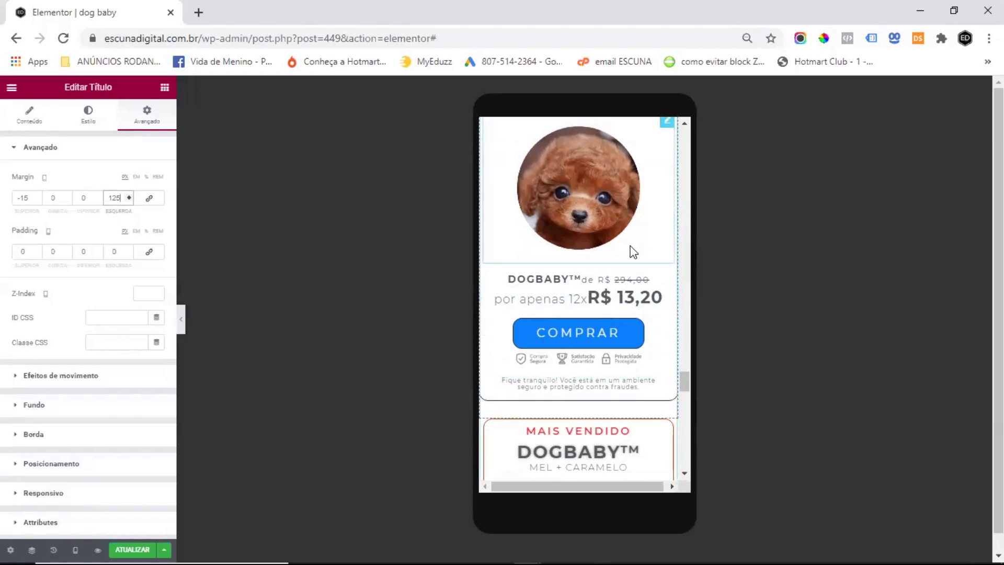
scroll(633, 252, up, 3)
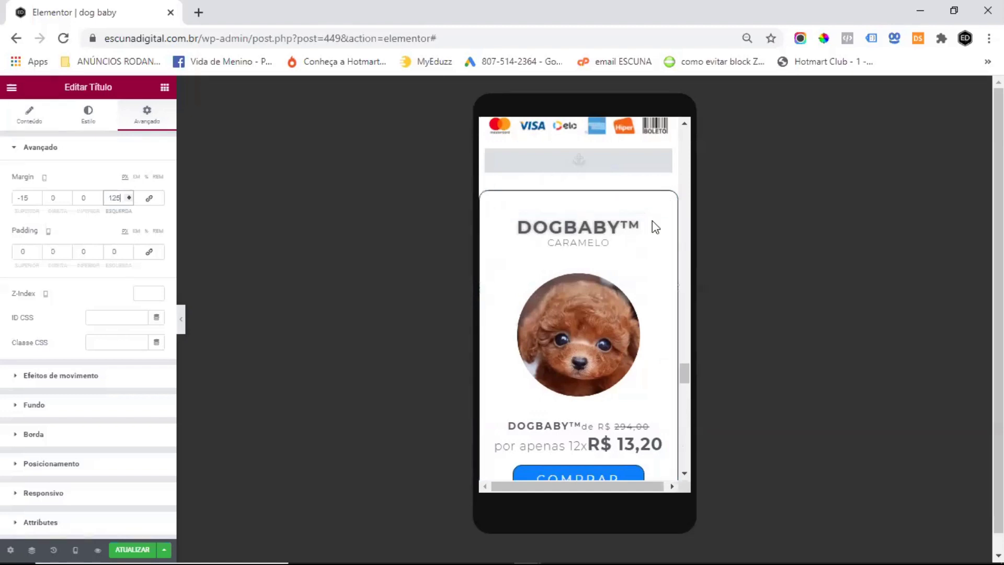
scroll(605, 244, down, 1)
scroll(603, 237, down, 5)
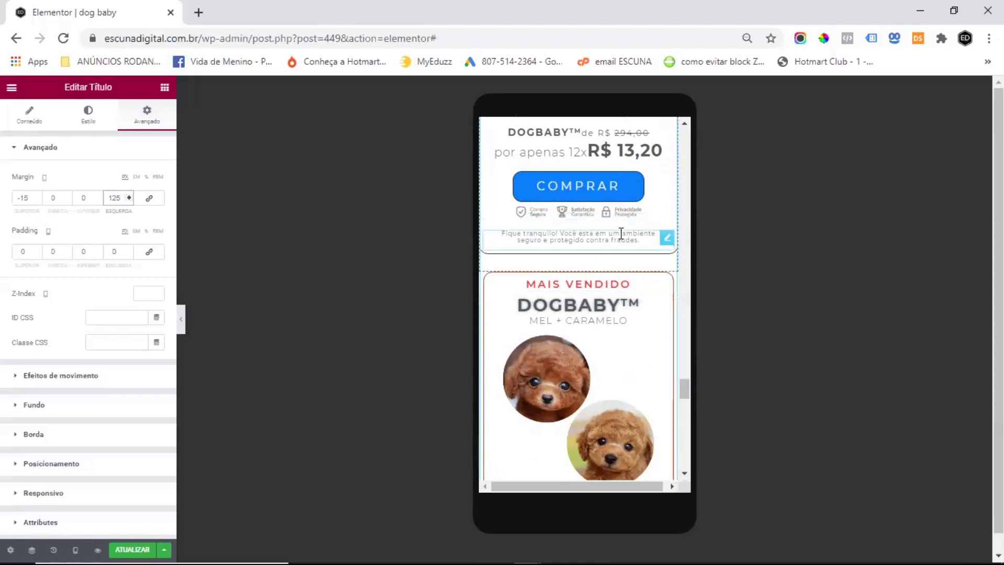
scroll(620, 234, up, 2)
scroll(621, 234, up, 2)
scroll(621, 235, down, 5)
scroll(620, 232, down, 6)
scroll(620, 233, up, 6)
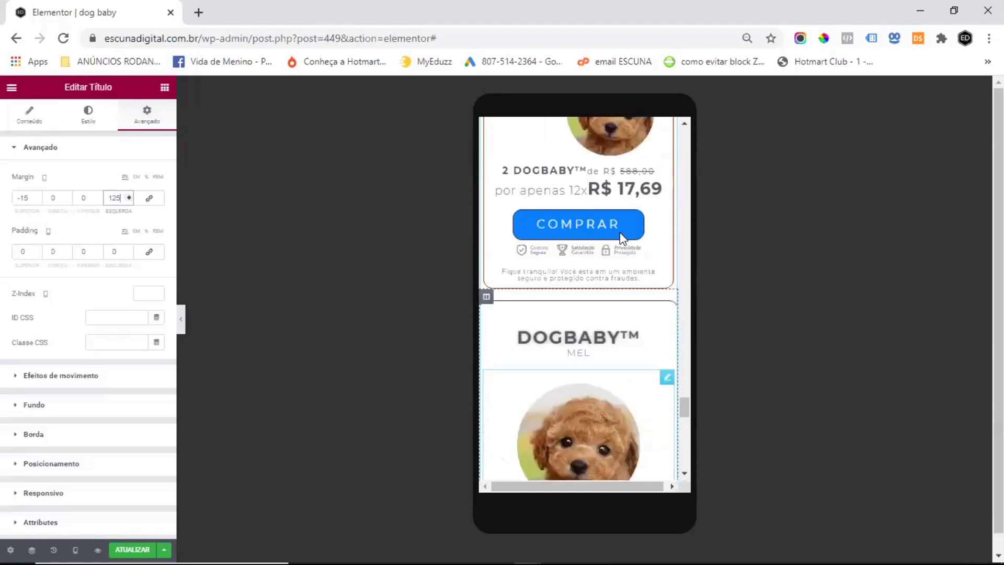
scroll(620, 233, up, 5)
Step: Unlink the mobile padding values of the section holding the product boxes and set its right and left padding to 5
click(575, 192)
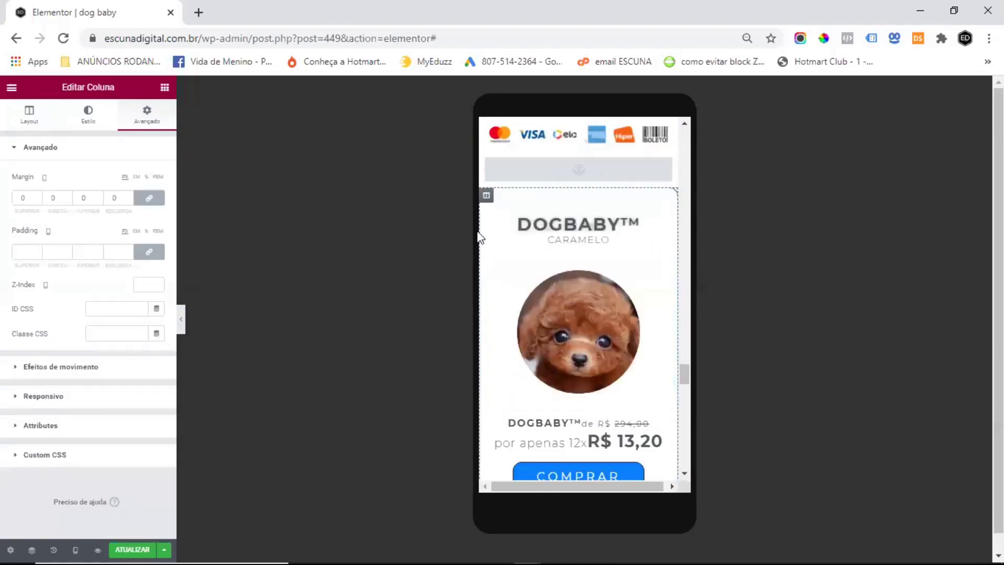
click(579, 182)
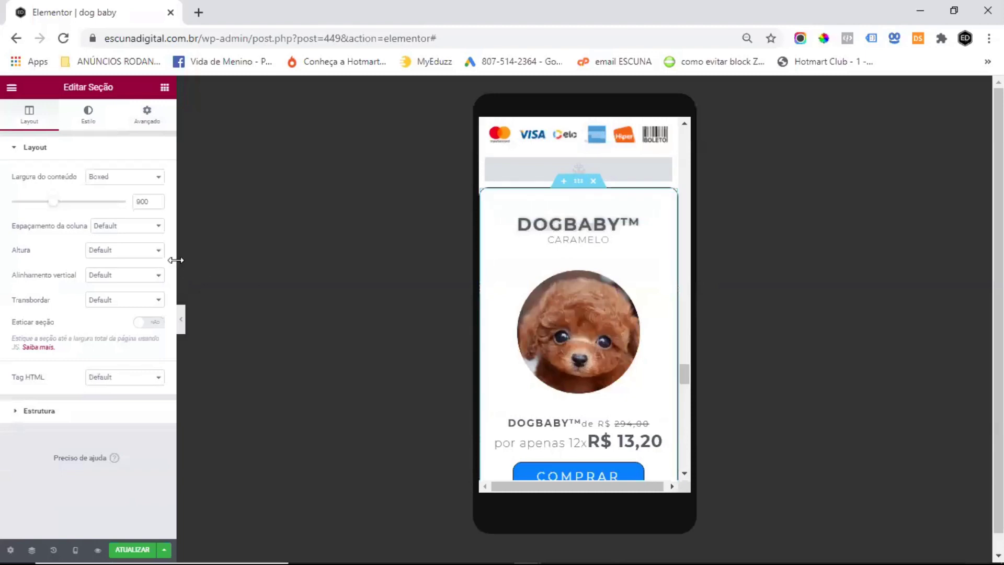
click(150, 118)
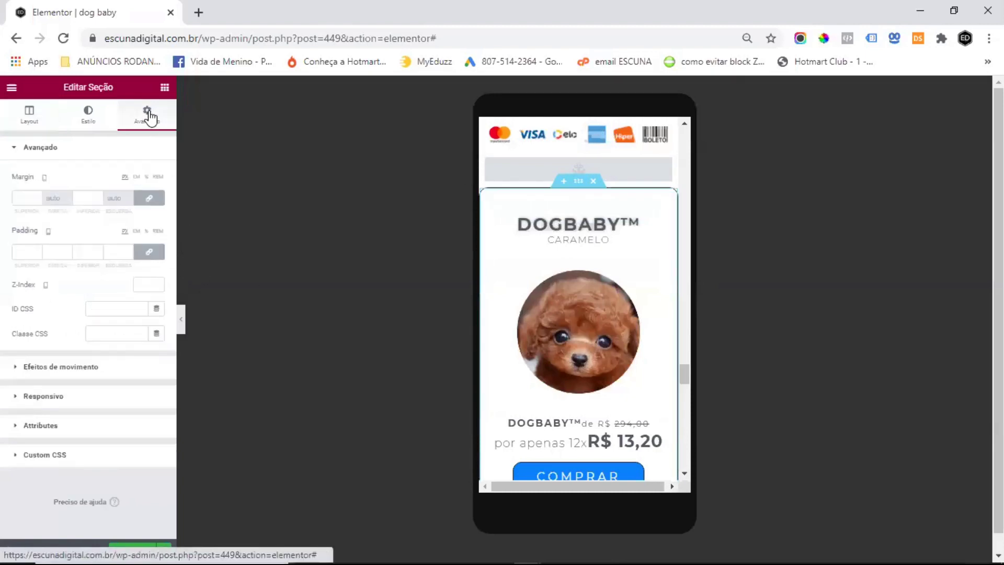
click(149, 252)
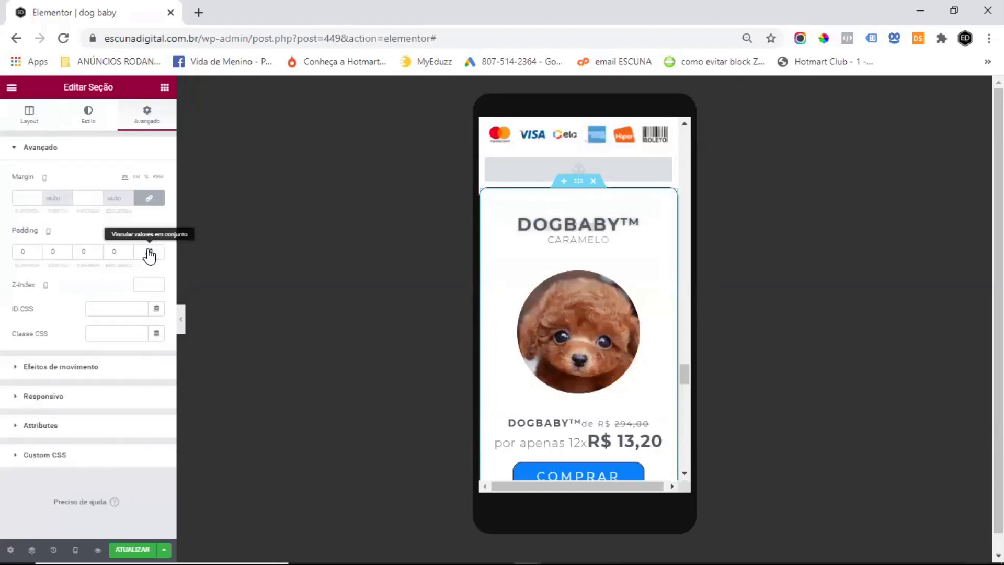
click(217, 218)
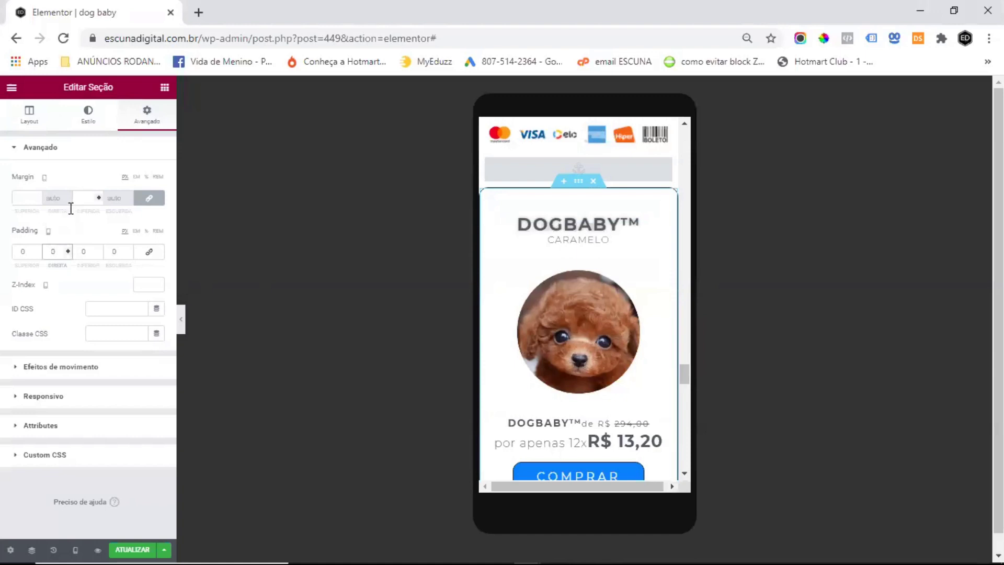
text(5)
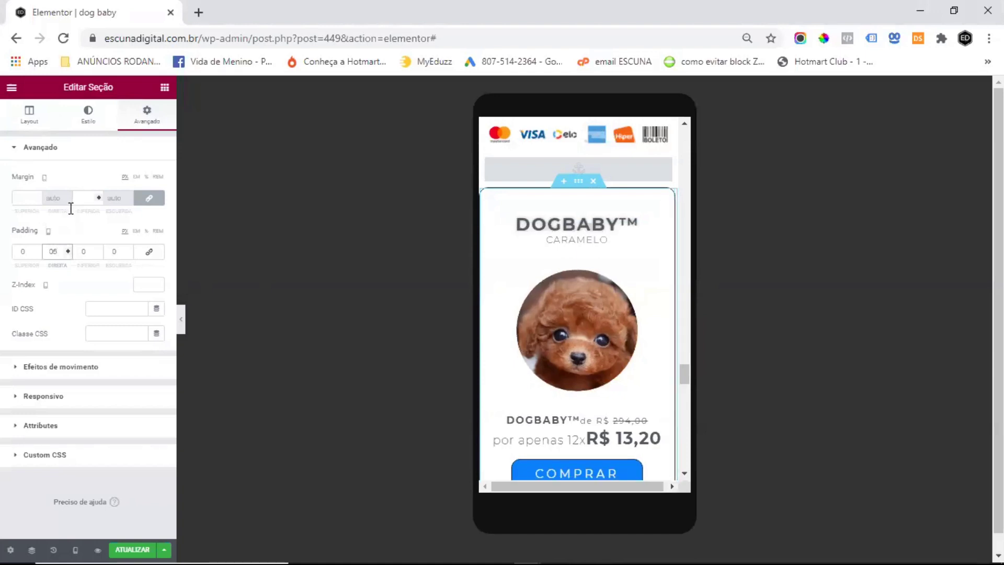
click(119, 250)
text(5)
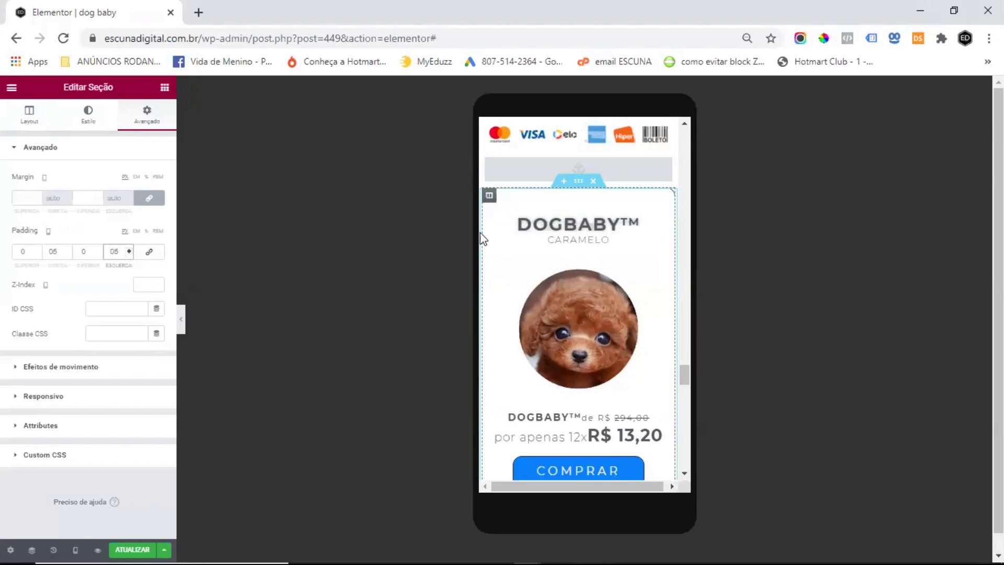
Step: Check the adjusted mobile sections, save the page changes, and return the preview to the desktop layout
scroll(584, 242, down, 10)
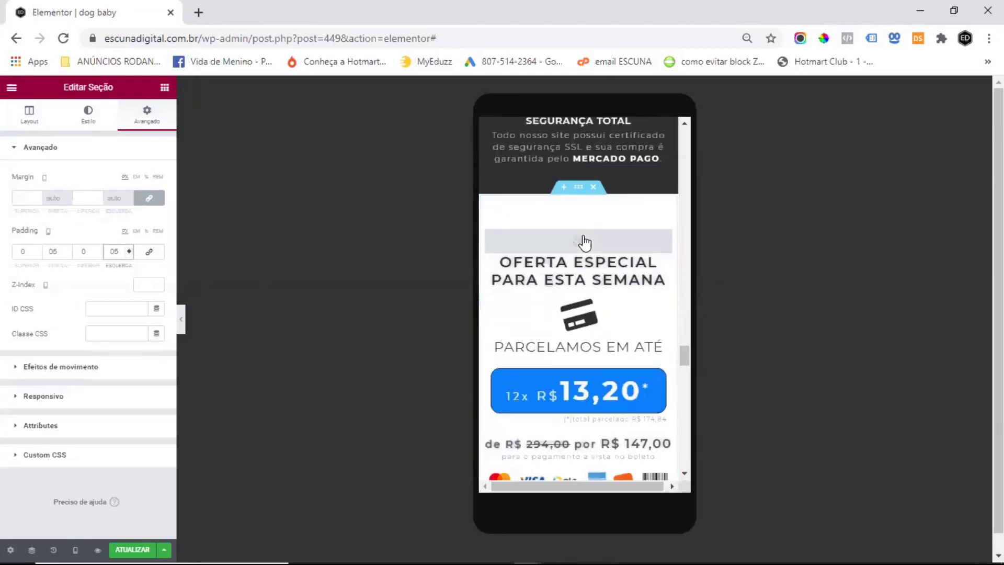
scroll(585, 242, down, 5)
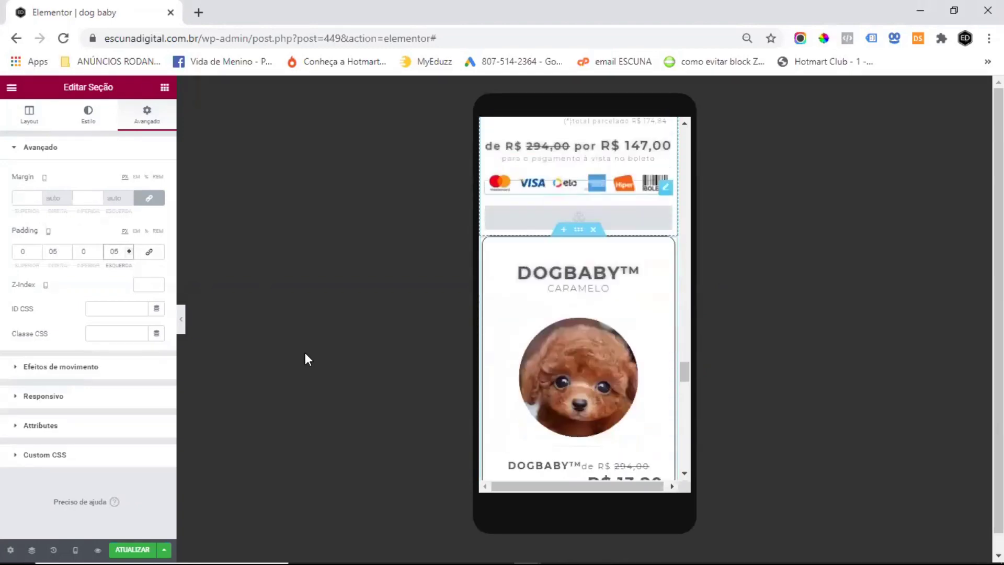
click(119, 547)
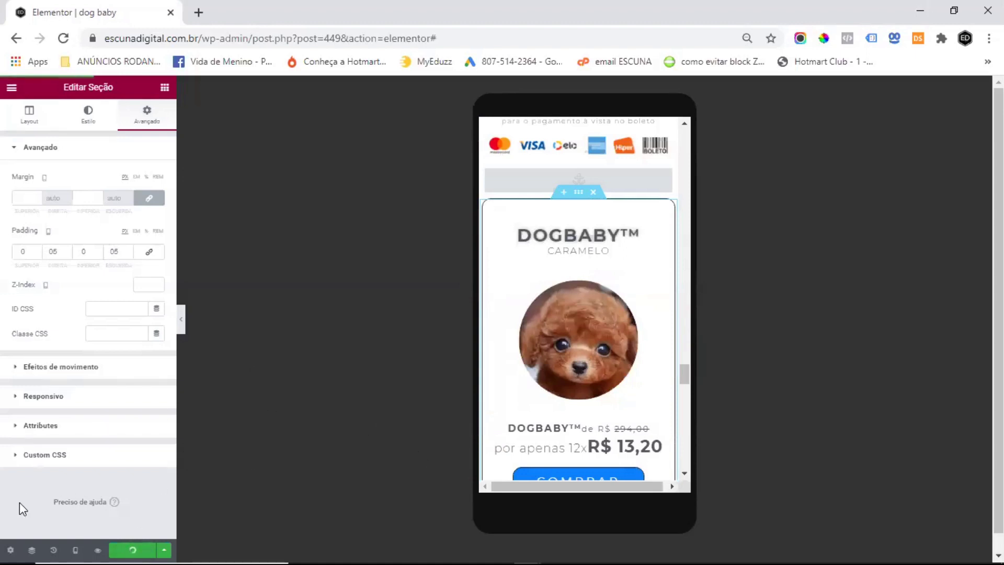
click(76, 550)
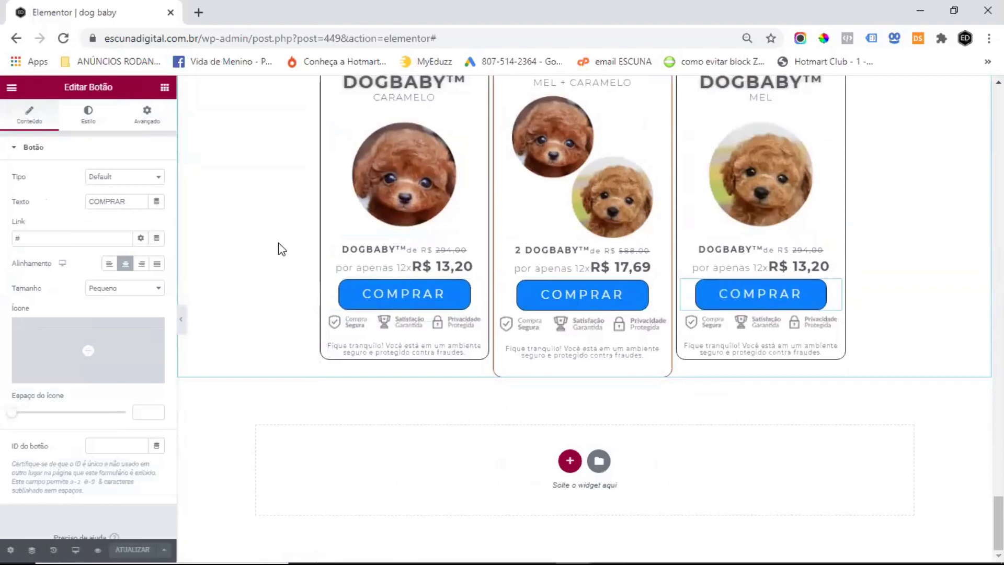
Step: Add a single-column section below the product boxes and set its content width to Largura total
scroll(272, 235, up, 4)
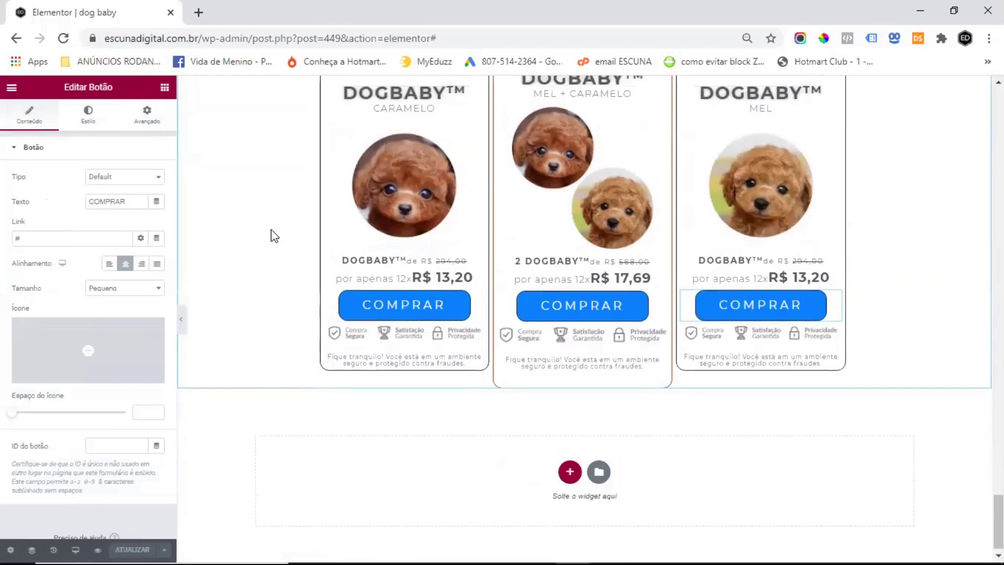
scroll(601, 294, down, 3)
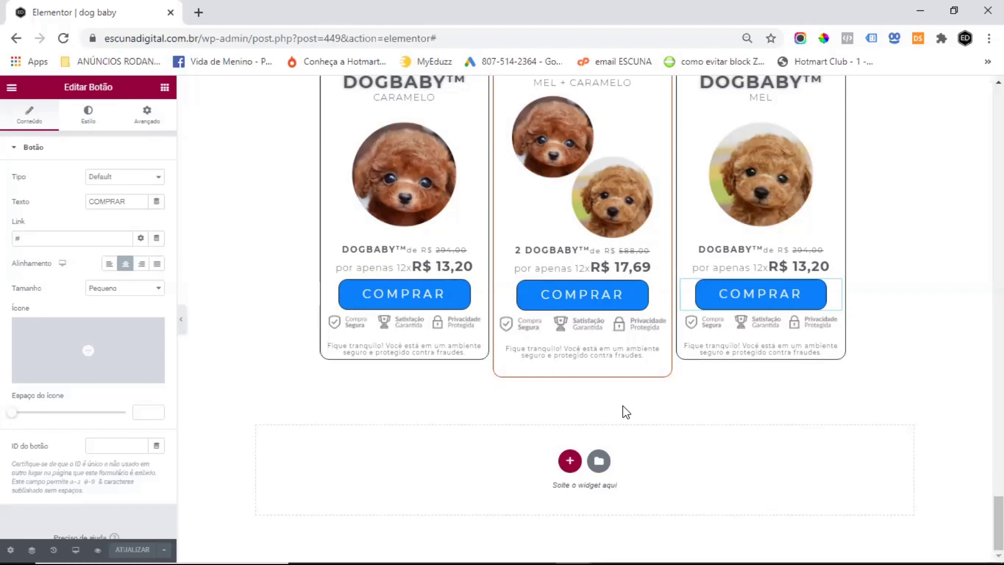
click(570, 461)
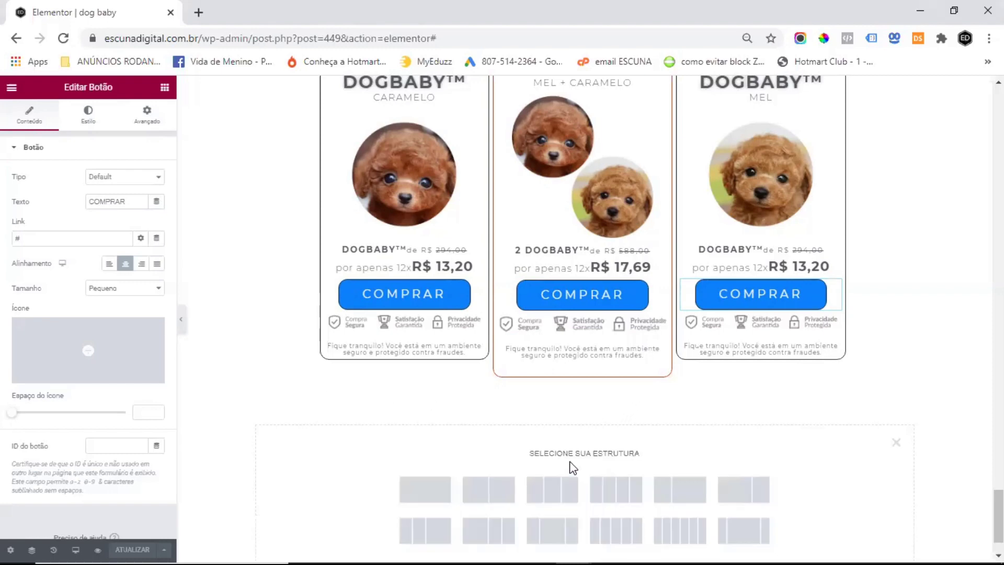
click(433, 494)
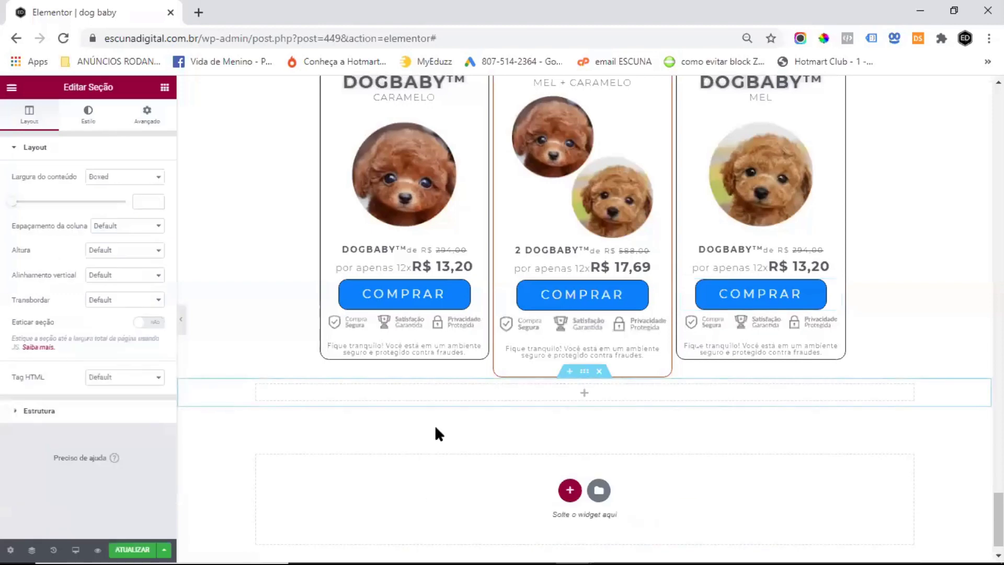
click(117, 182)
click(115, 200)
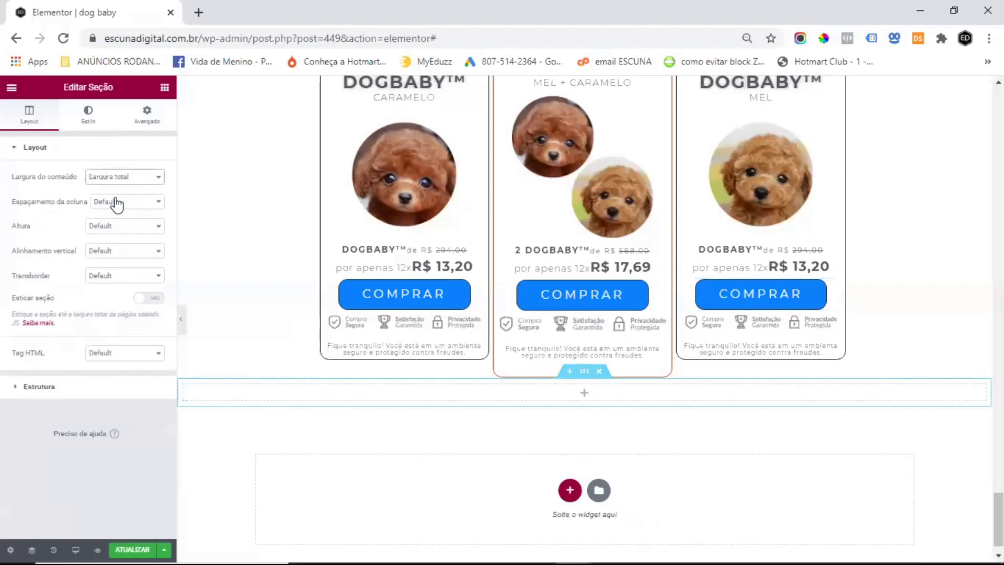
Step: Unlink the margin and padding values of the new full-width section
click(144, 111)
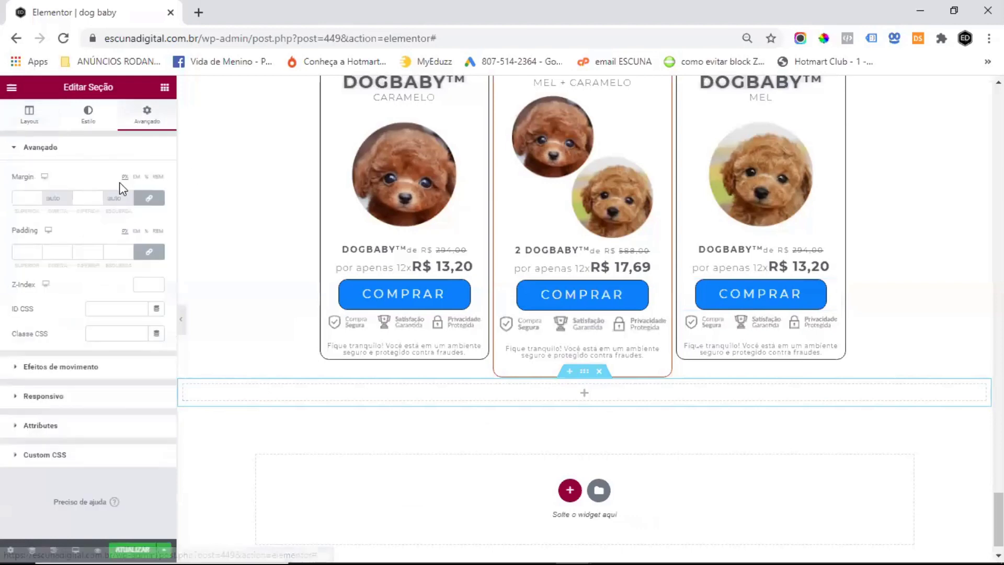
click(150, 199)
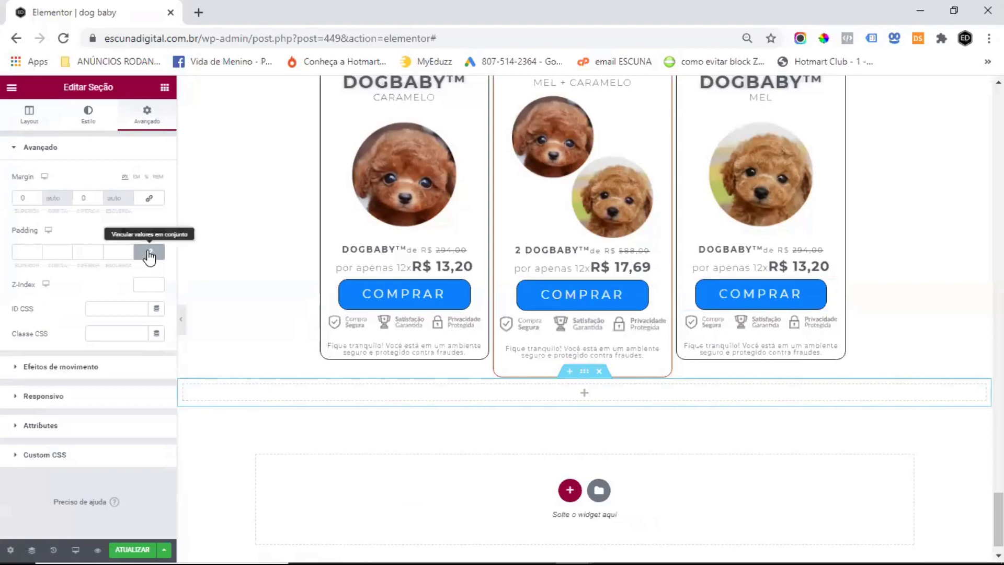
click(149, 255)
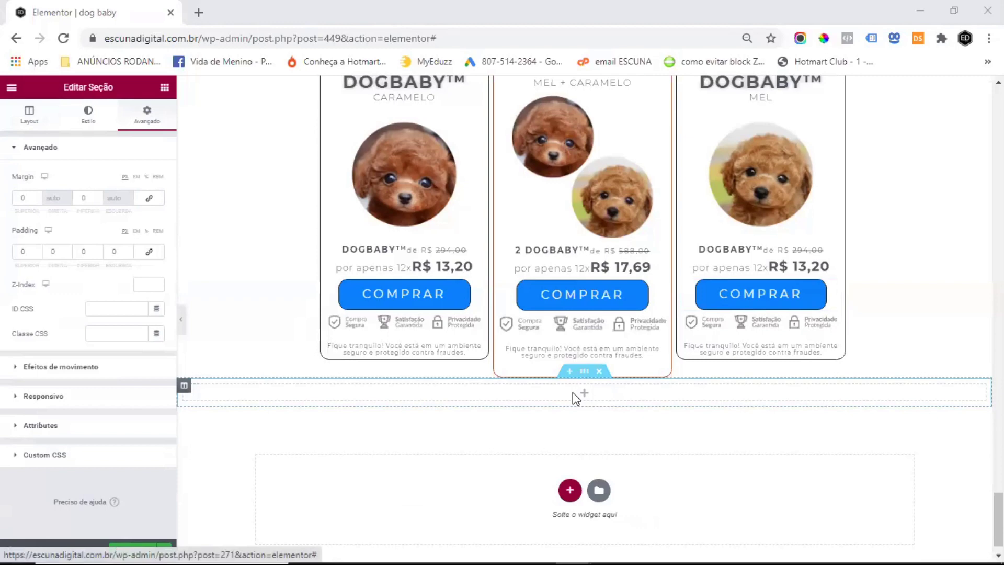
Step: Insert an inner section (Seção interna) into the new section and duplicate its first column to make three columns
click(165, 87)
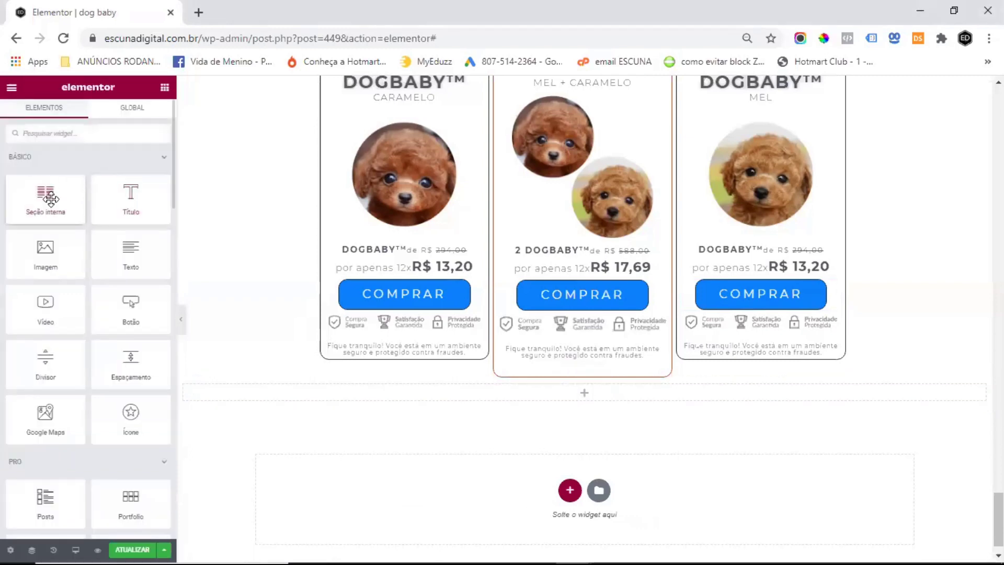
drag(58, 203, 586, 395)
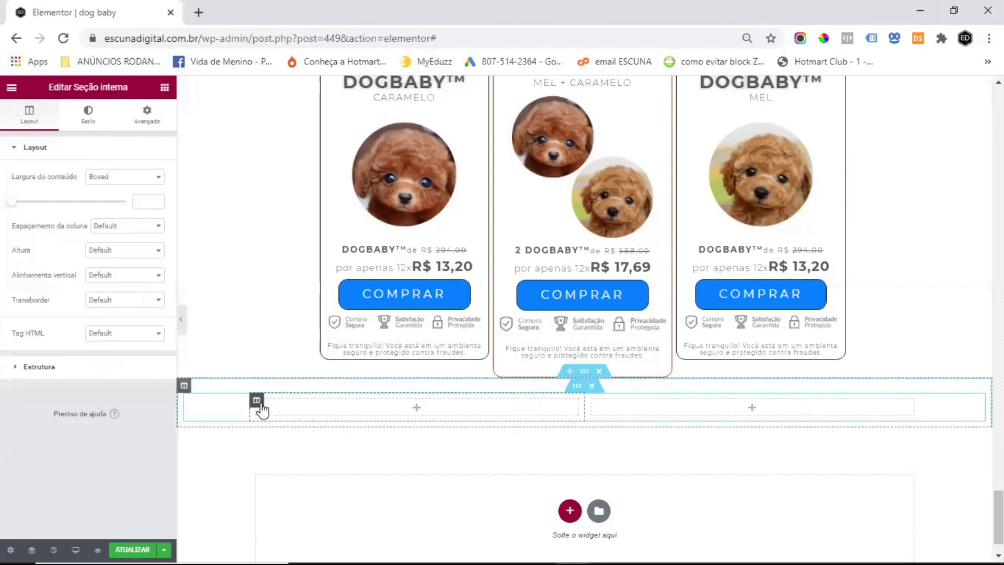
click(257, 402)
right_click(258, 405)
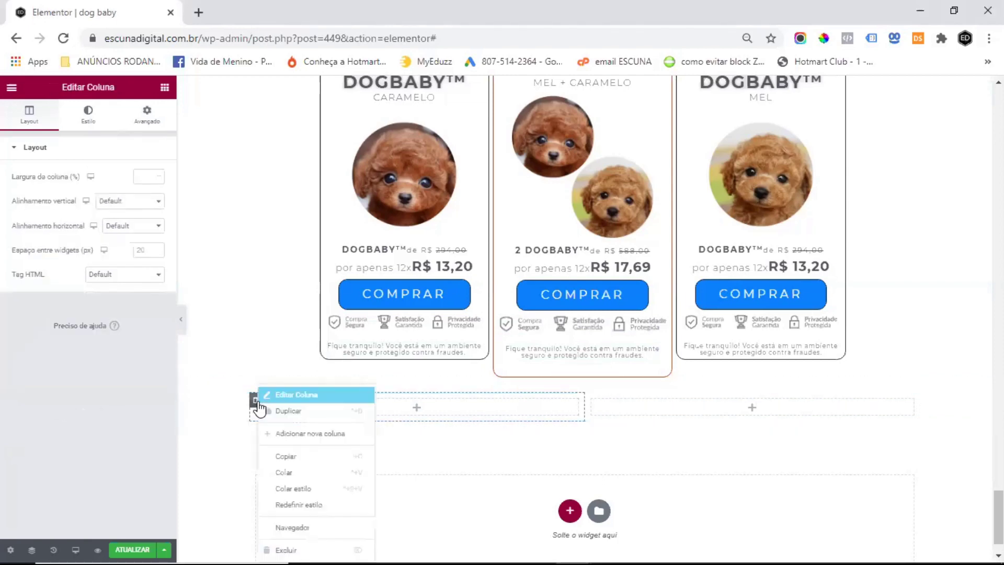
click(287, 412)
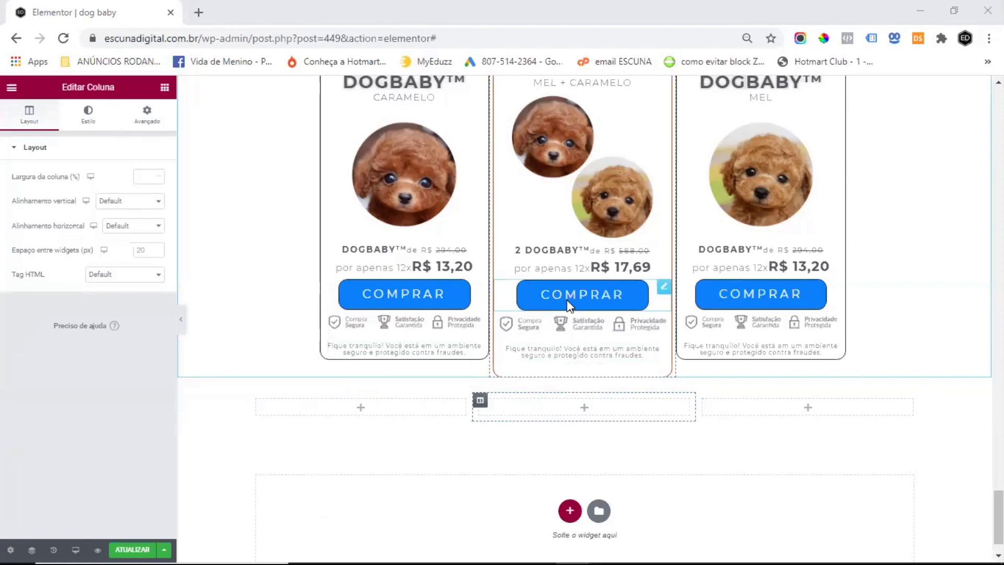
Step: Set the width of the inner section's first column to 30% and of its middle column to 25%
click(148, 175)
text(30)
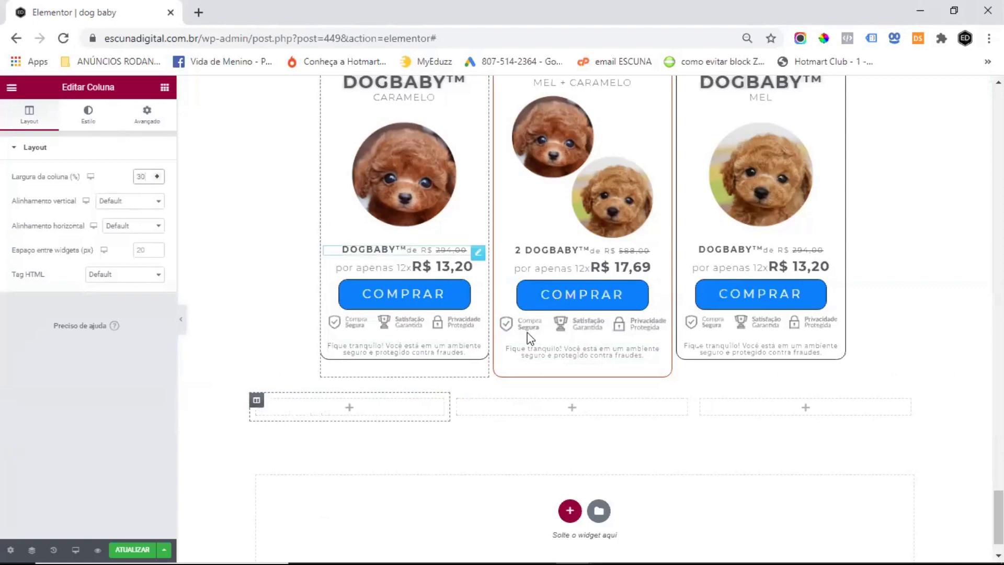
click(456, 403)
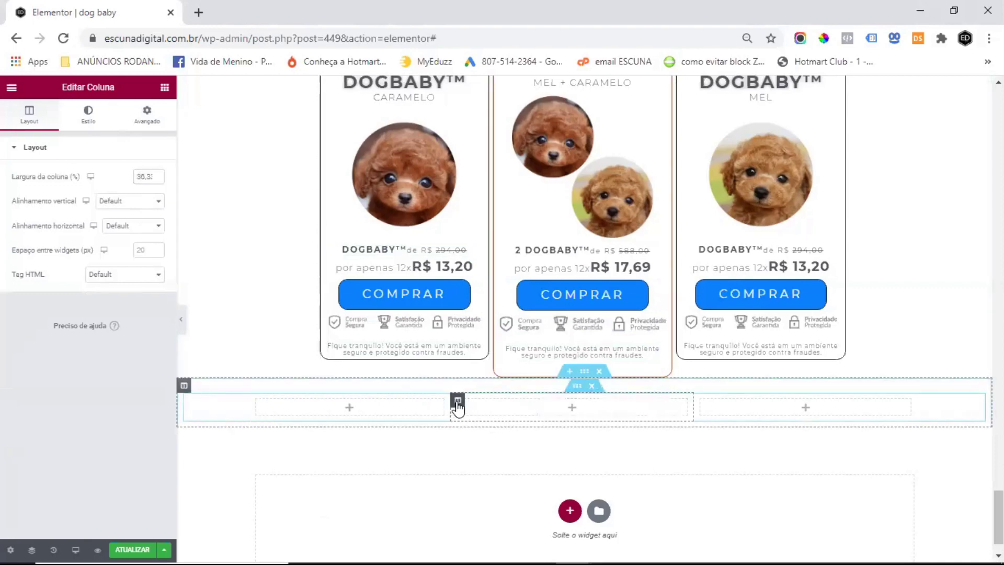
double_click(141, 176)
text(25)
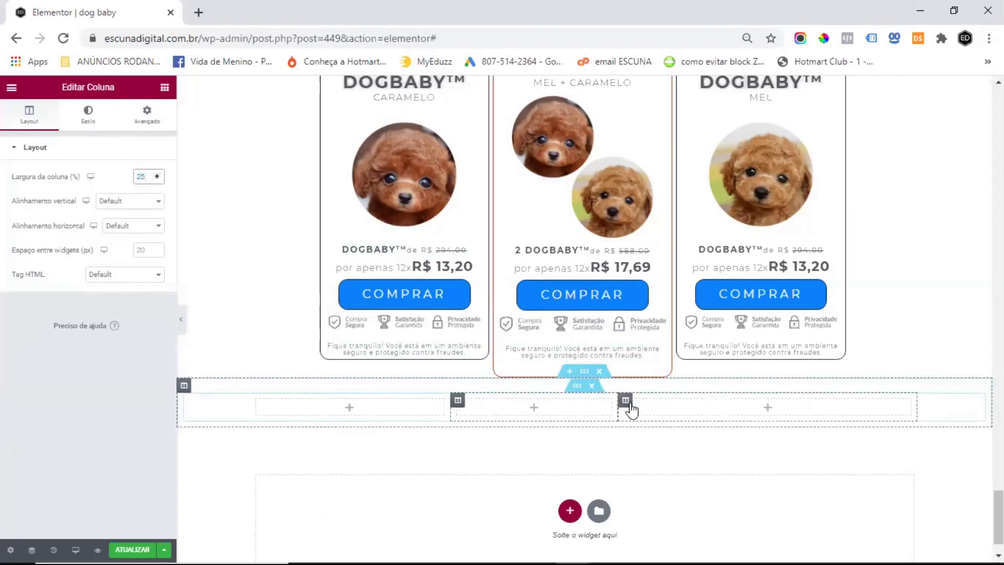
click(626, 403)
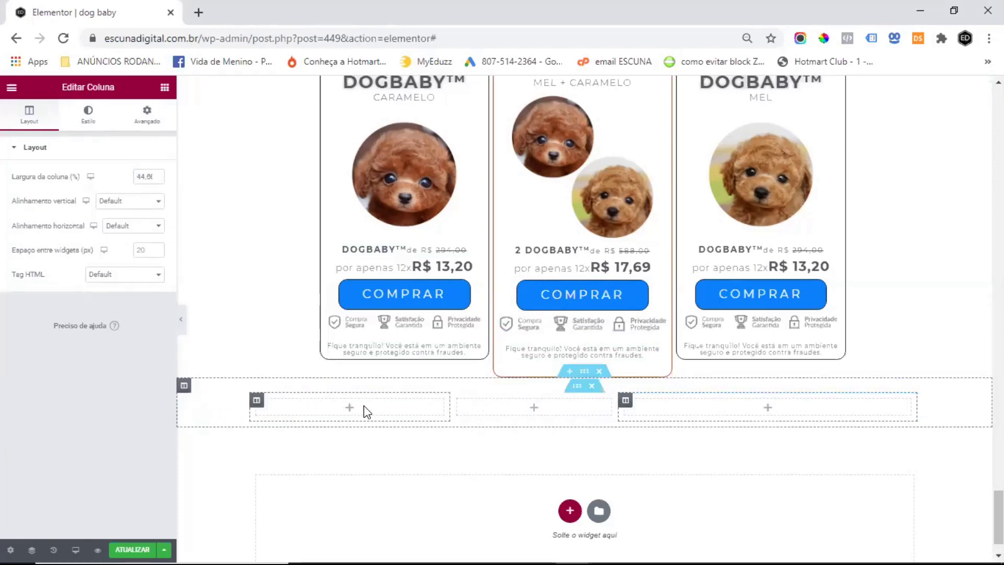
Step: Add an image widget to the first column and fill it with the DOG baby logo, logo-DOGBABY-1.png, from the media library
key(Escape)
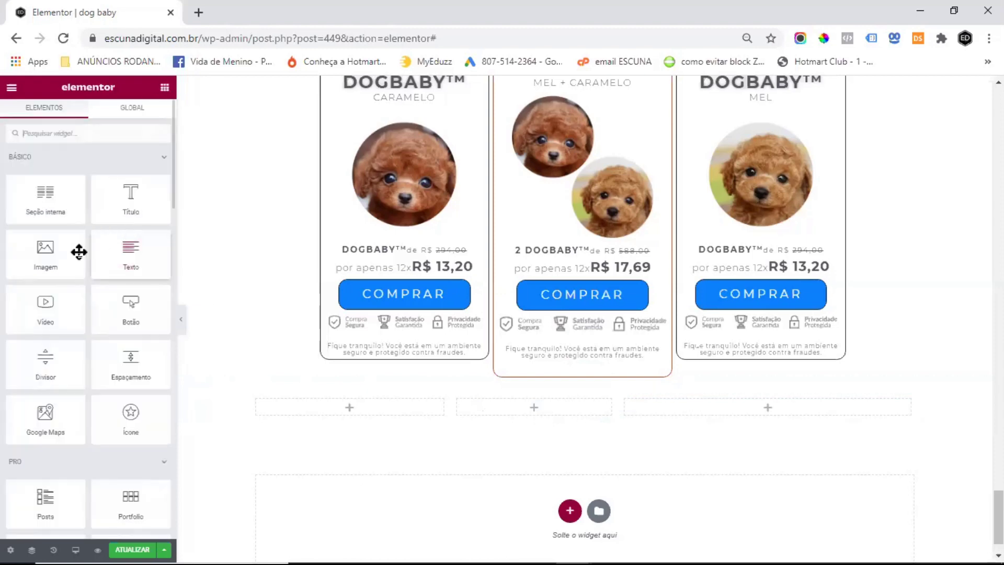
drag(44, 251, 352, 407)
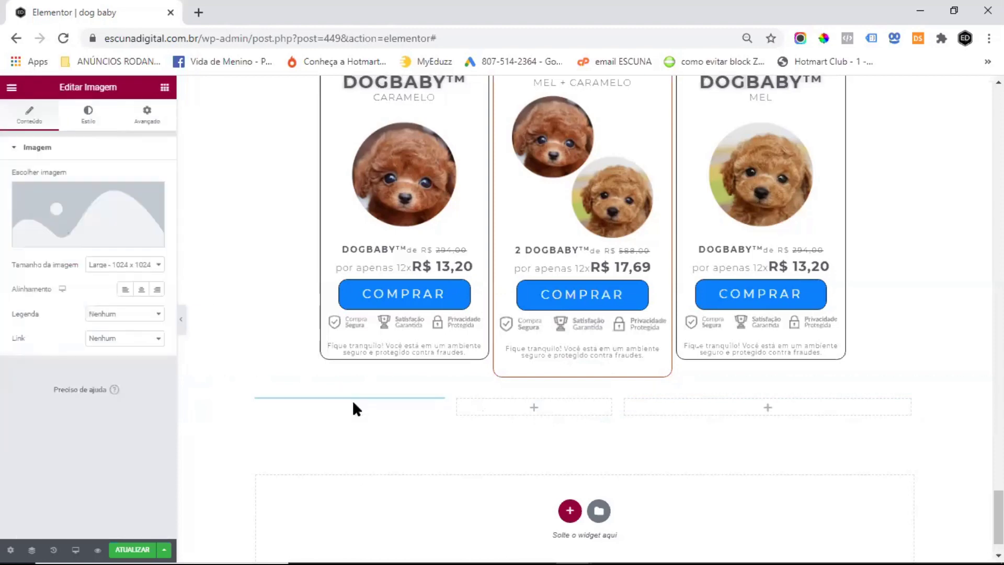
click(89, 210)
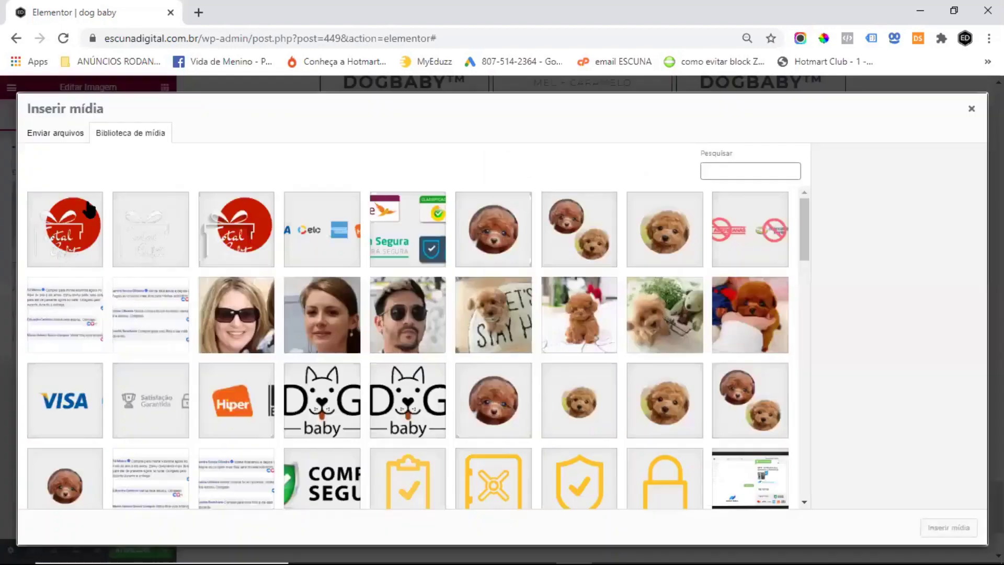
click(323, 400)
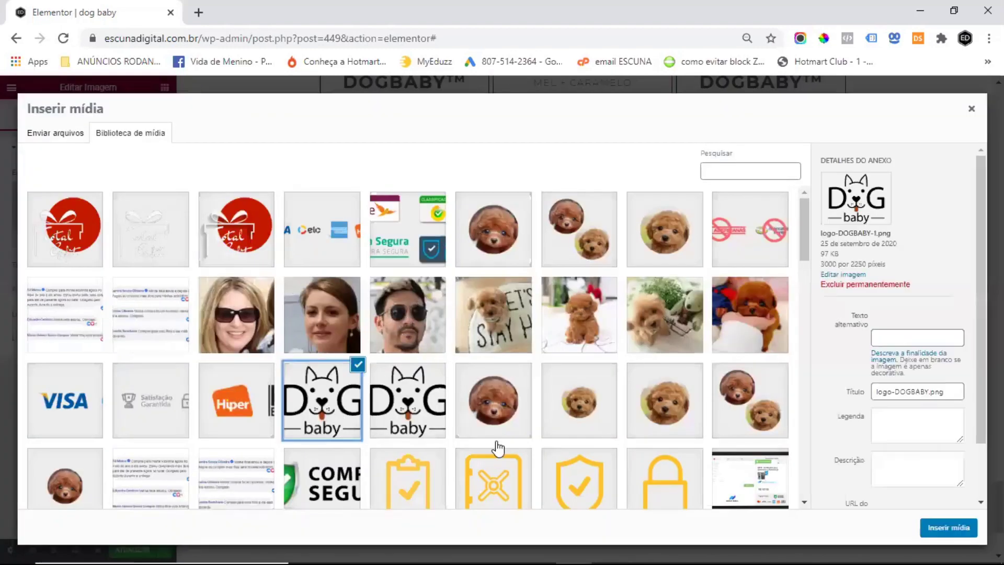
click(949, 528)
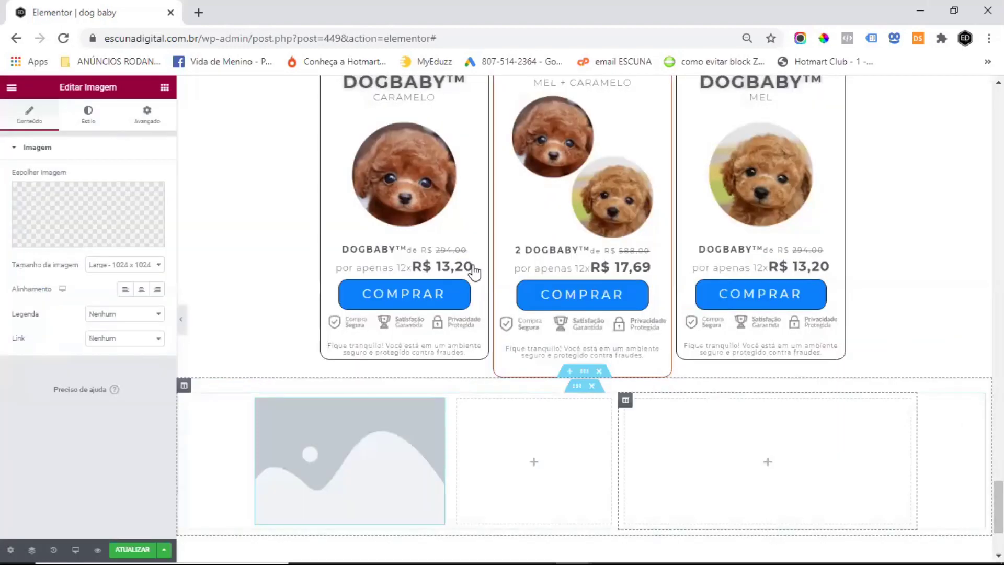
Step: Set the DOG baby logo's width to 70%
scroll(460, 245, down, 3)
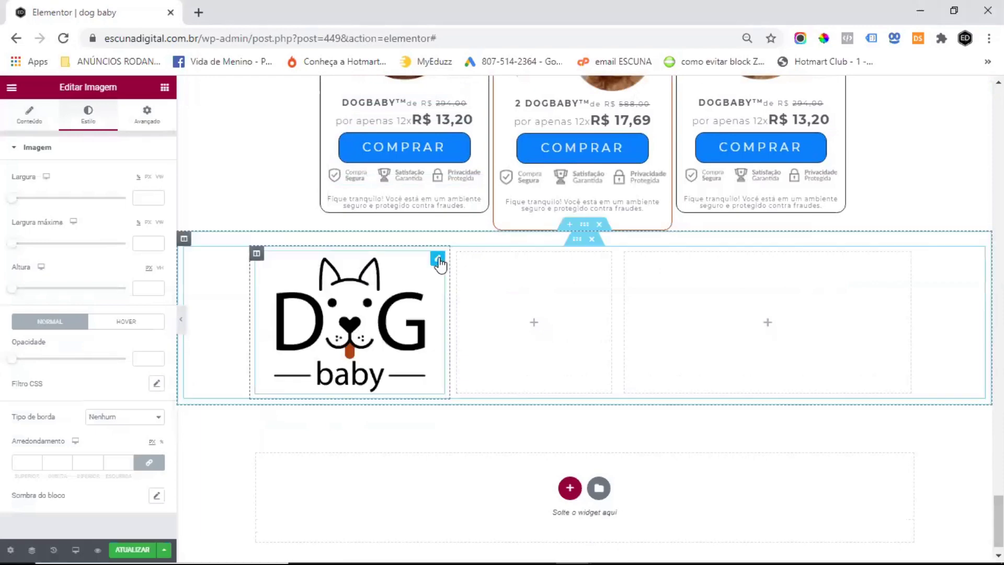
click(152, 198)
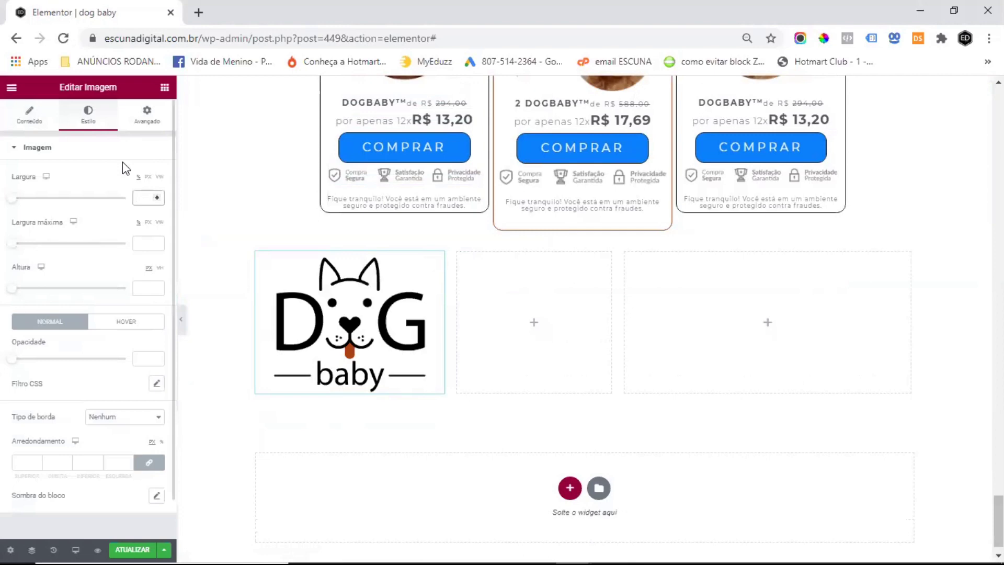
text(70)
Step: Paste the CONTATE-NOS heading and the website, CNPJ, e-mail, WhatsApp and company address lines, one below another, into the middle column
click(447, 297)
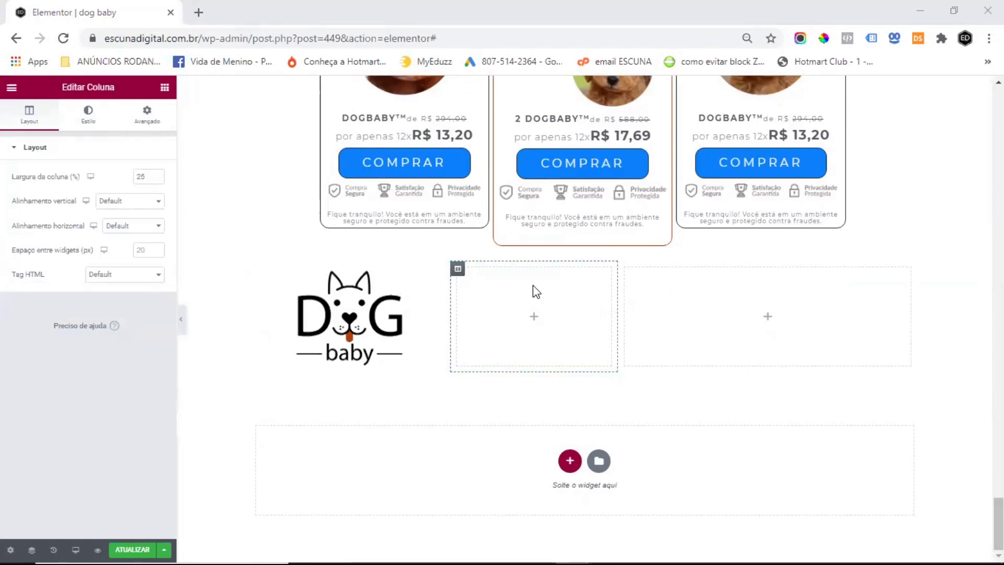
right_click(563, 281)
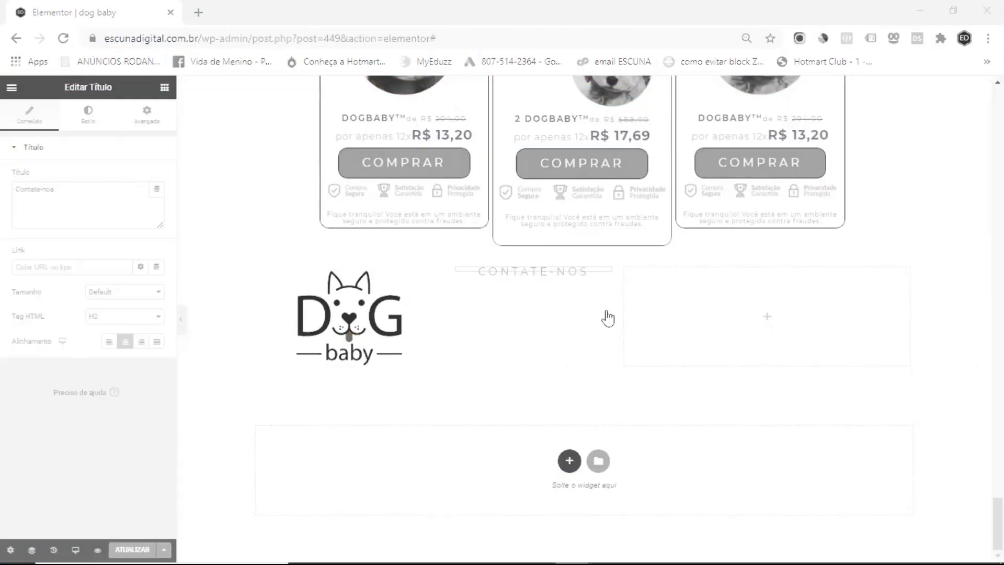
right_click(536, 293)
click(576, 381)
right_click(564, 314)
click(602, 387)
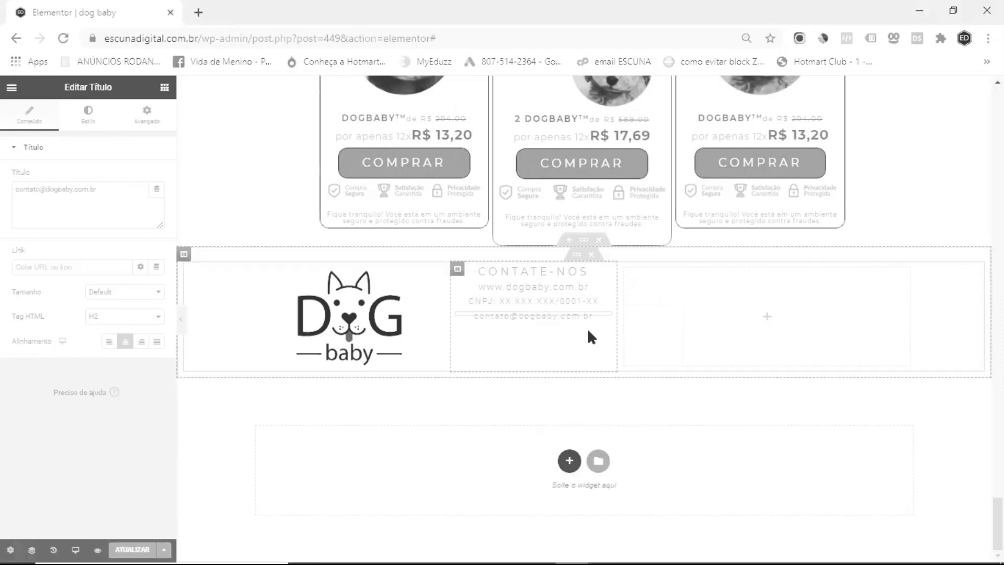
right_click(588, 329)
click(637, 421)
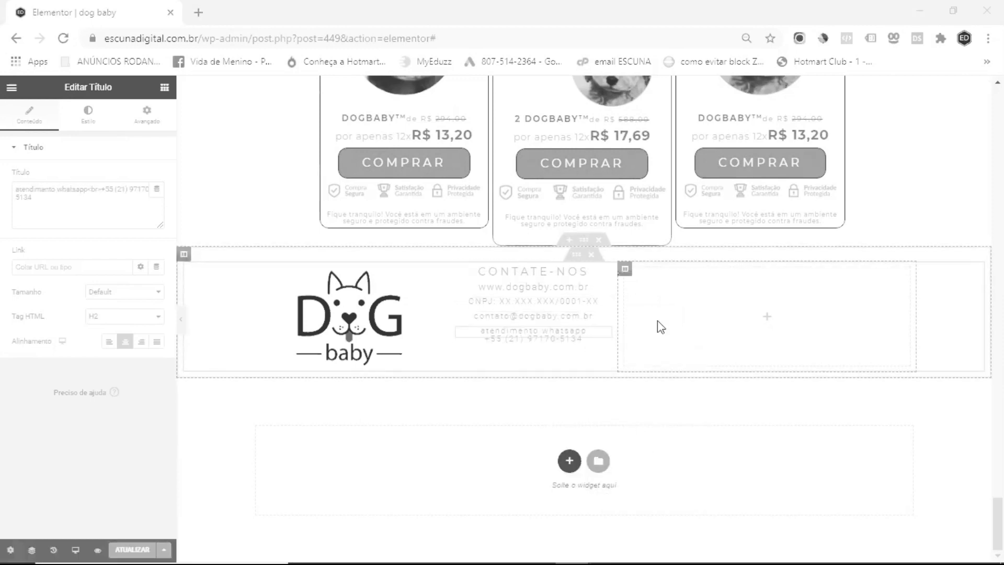
right_click(575, 353)
click(628, 445)
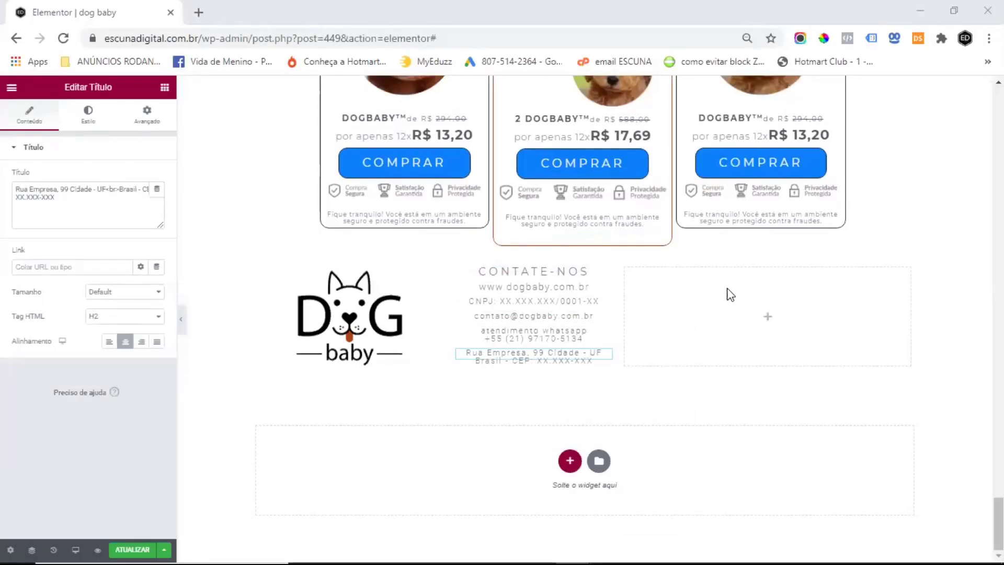
Step: Paste the "Loja credenciada e verificada" heading into the third column and insert the security seals image from the media library beneath it
right_click(733, 299)
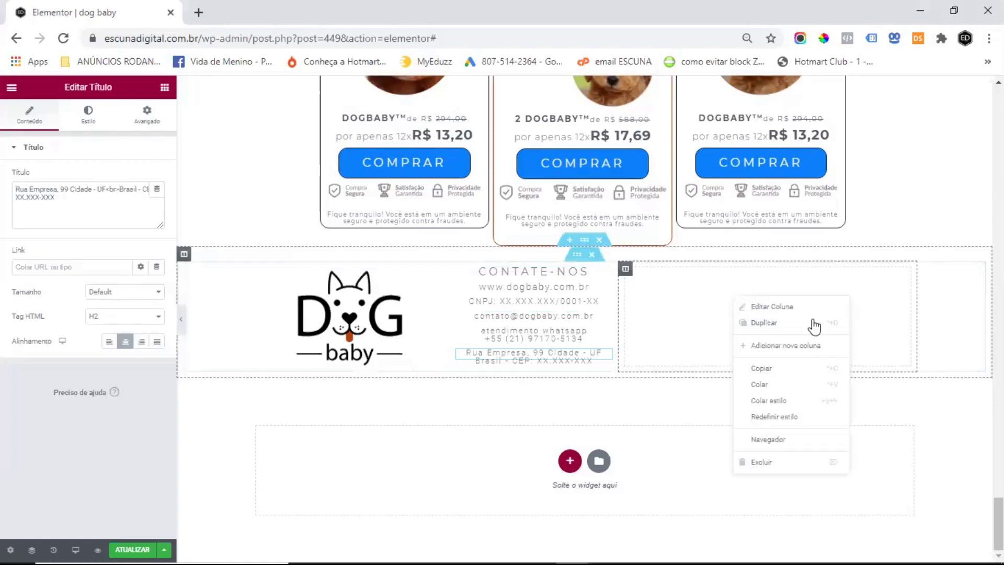
click(799, 392)
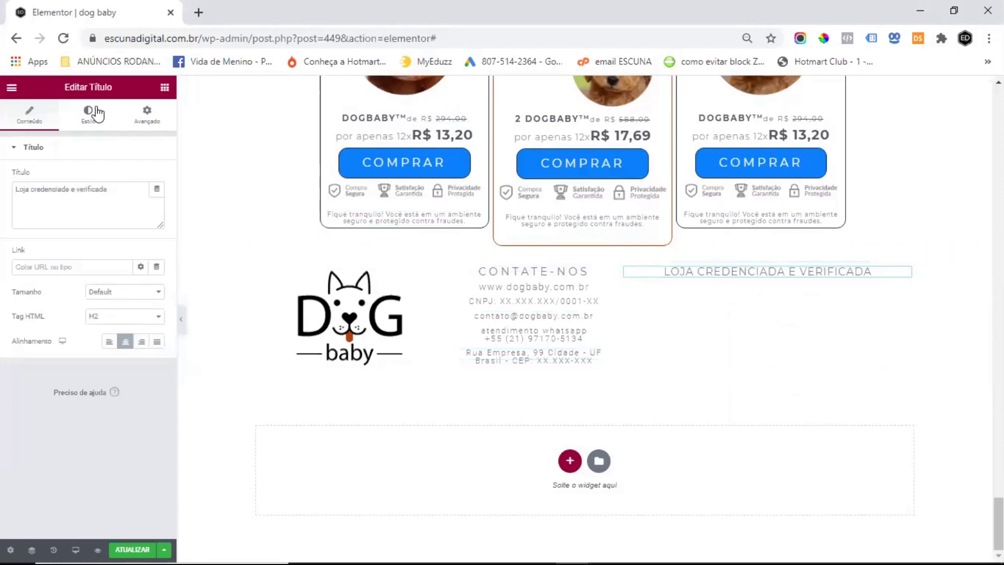
click(166, 88)
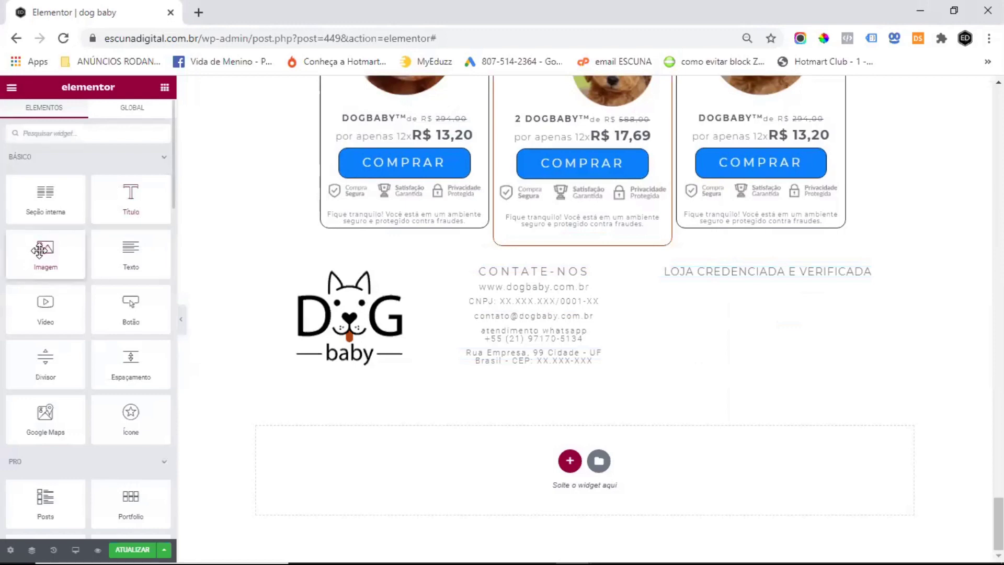
drag(39, 250, 762, 294)
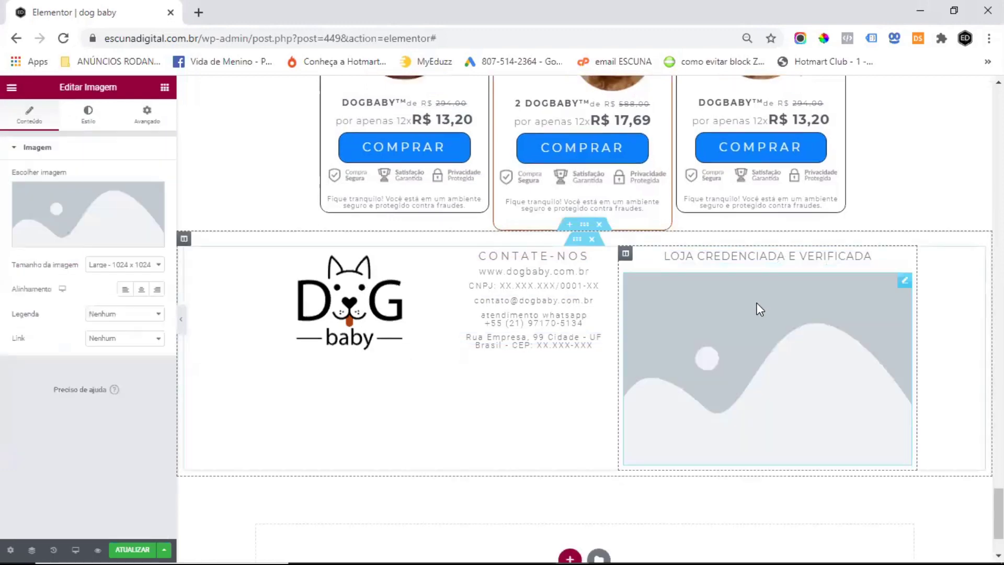
click(79, 199)
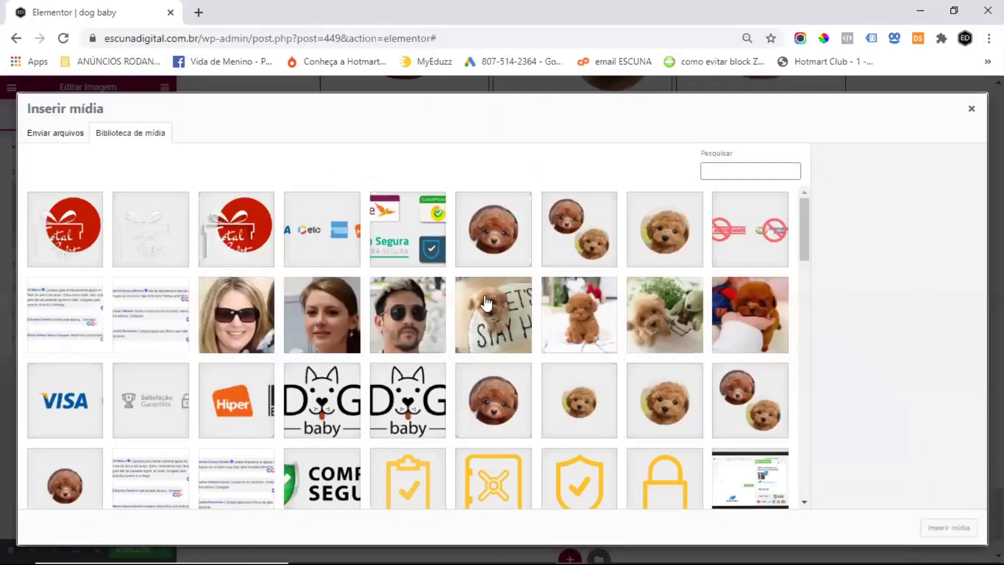
scroll(511, 277, down, 5)
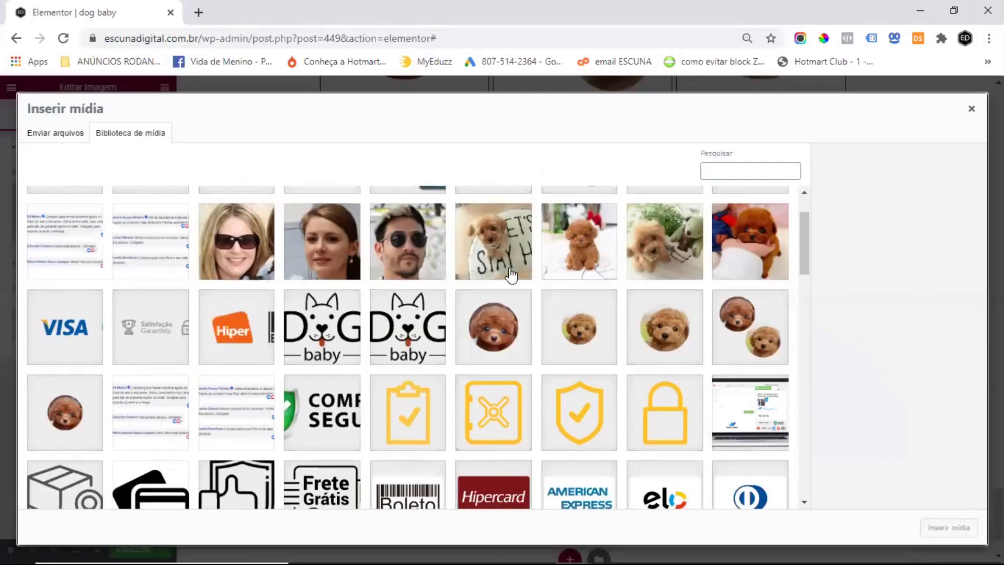
scroll(521, 284, down, 5)
click(322, 427)
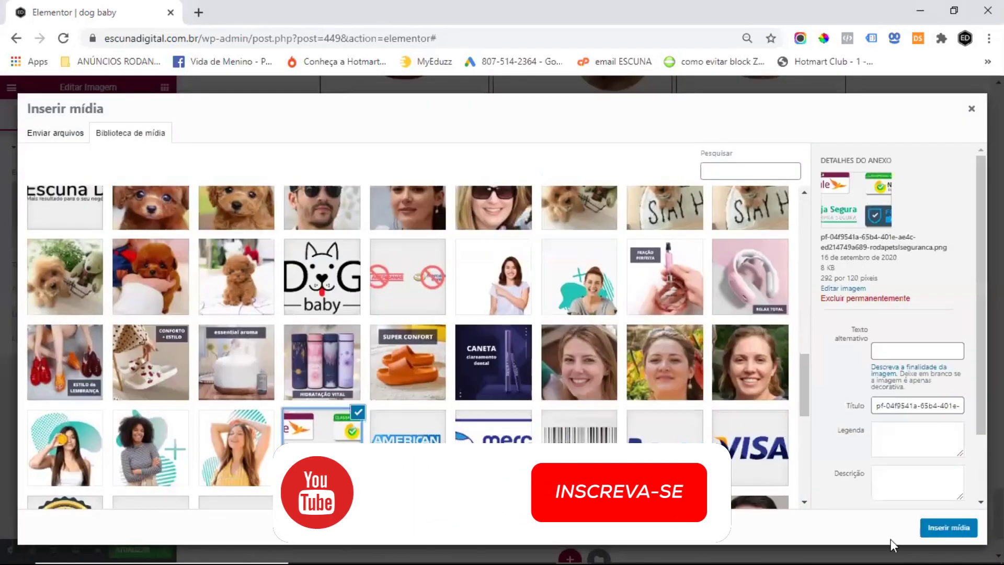
click(948, 527)
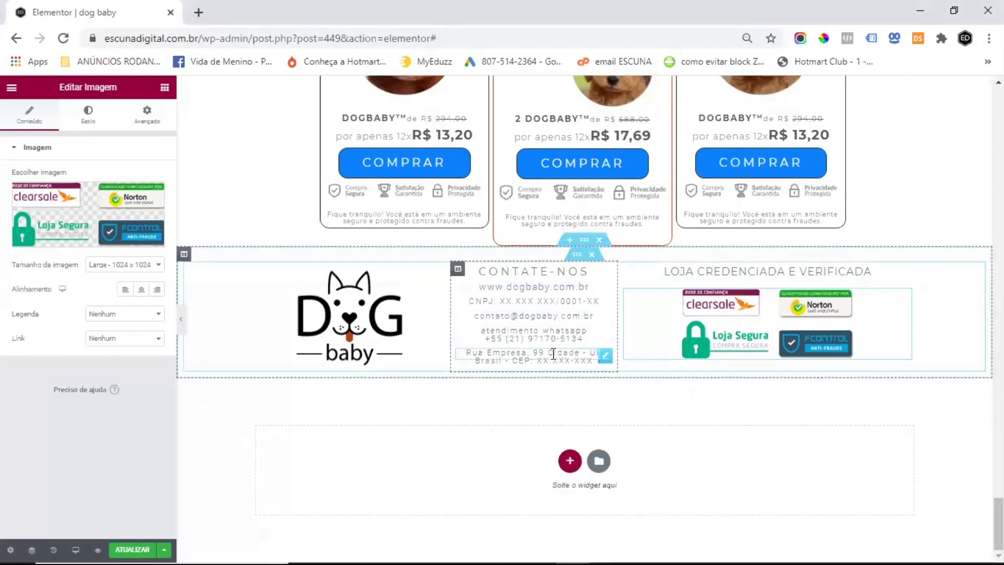
right_click(585, 388)
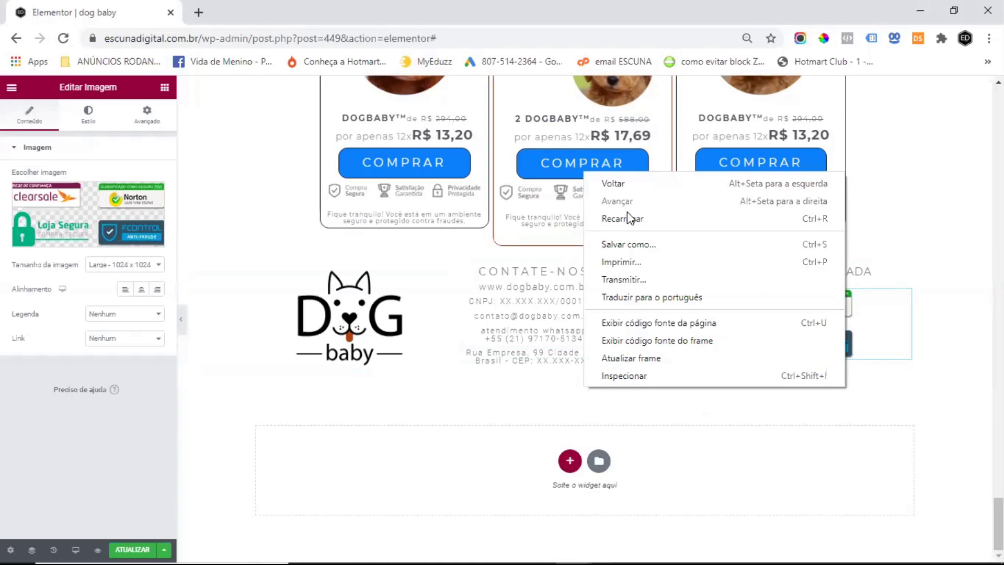
click(506, 399)
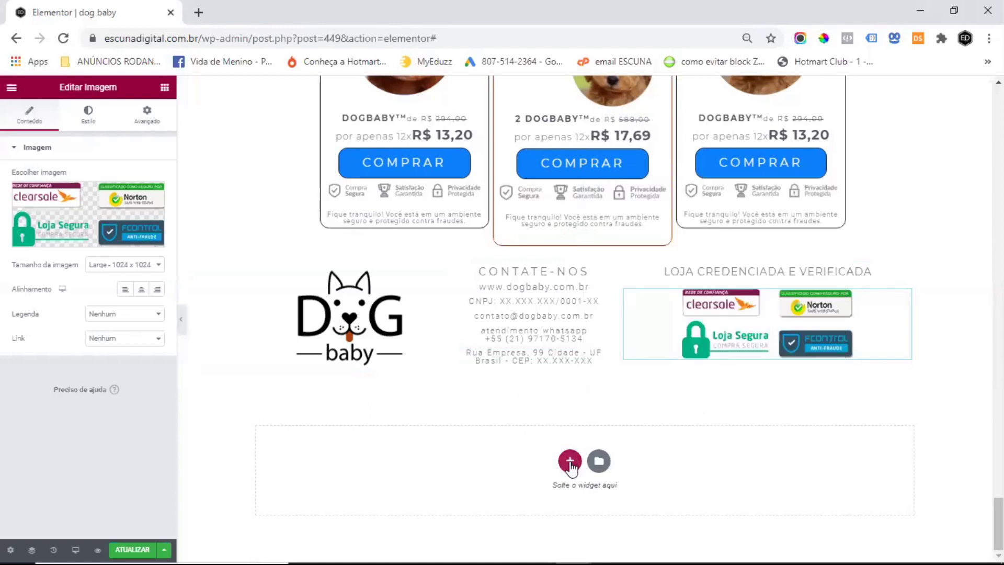
Step: Add a single-column section below the contact columns and paste the text "© 2020 Todos Os Direitos Reservados DOGBABY" into it
click(570, 462)
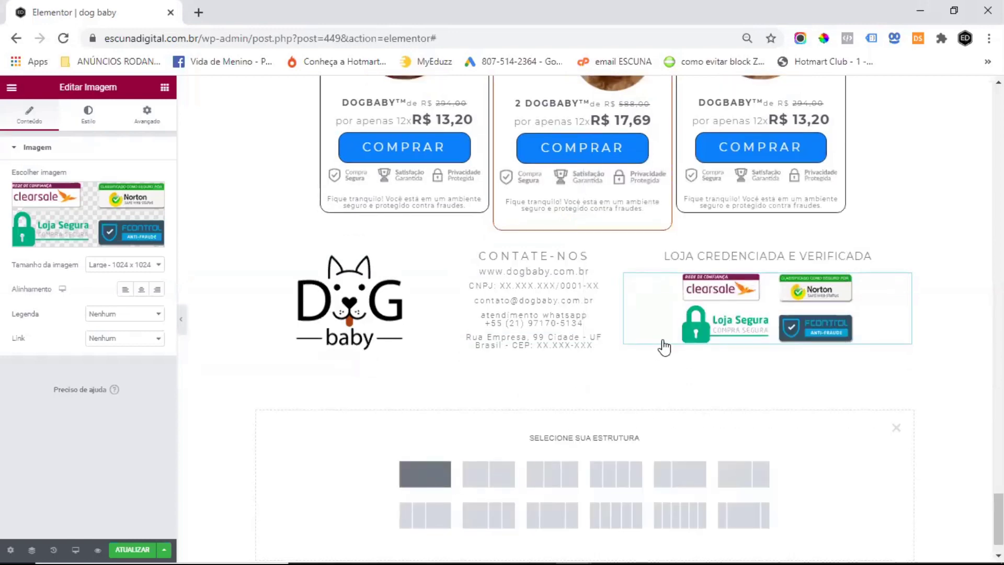
click(425, 474)
right_click(658, 380)
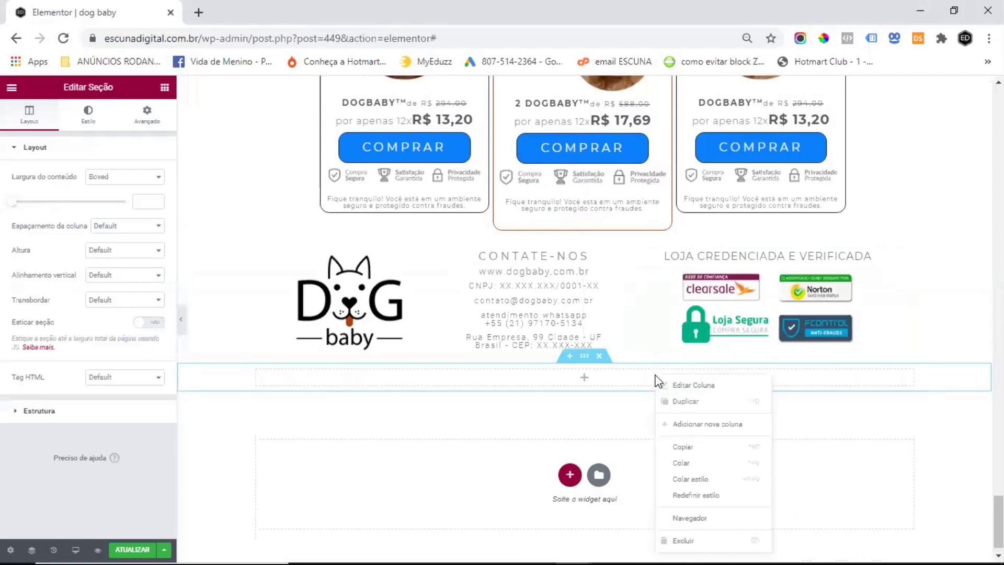
click(711, 465)
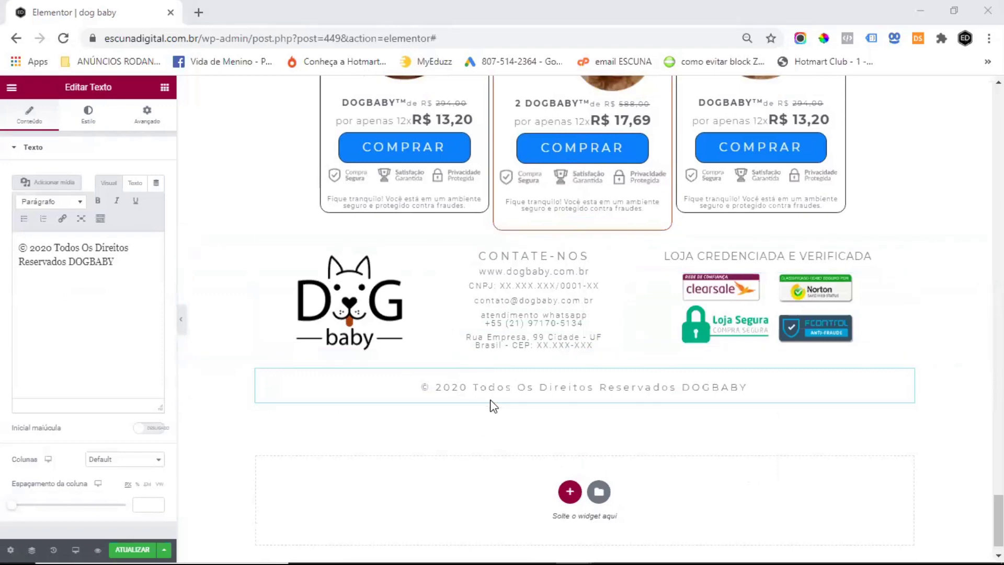
right_click(674, 415)
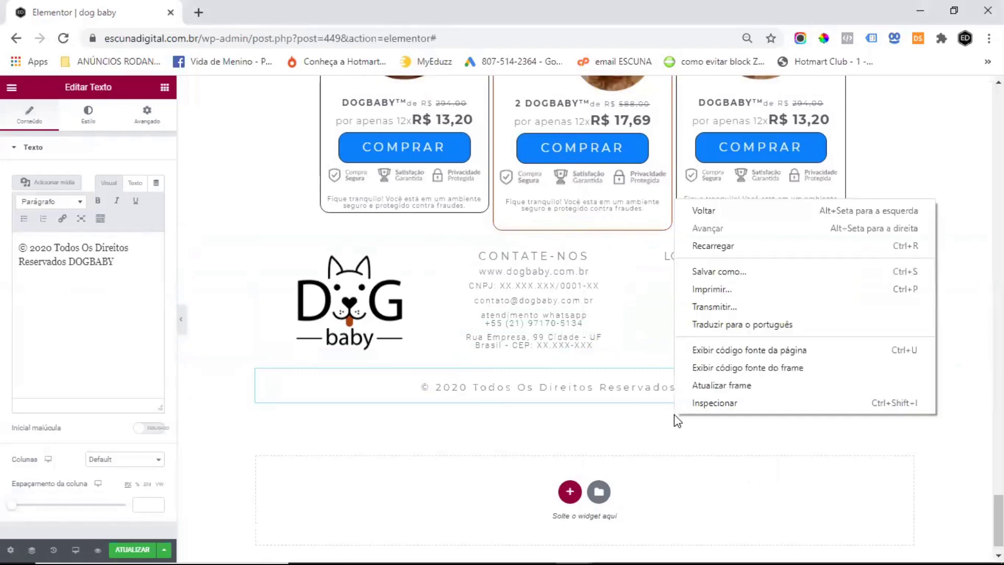
click(527, 418)
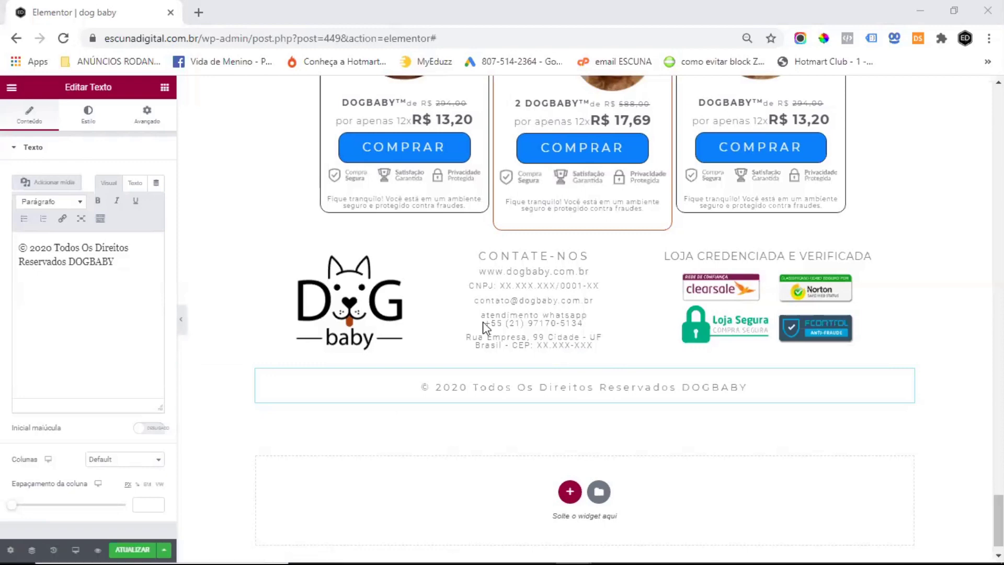
Step: Add an icon list (Lista de Ícones) below the copyright text and set its layout to inline
click(165, 87)
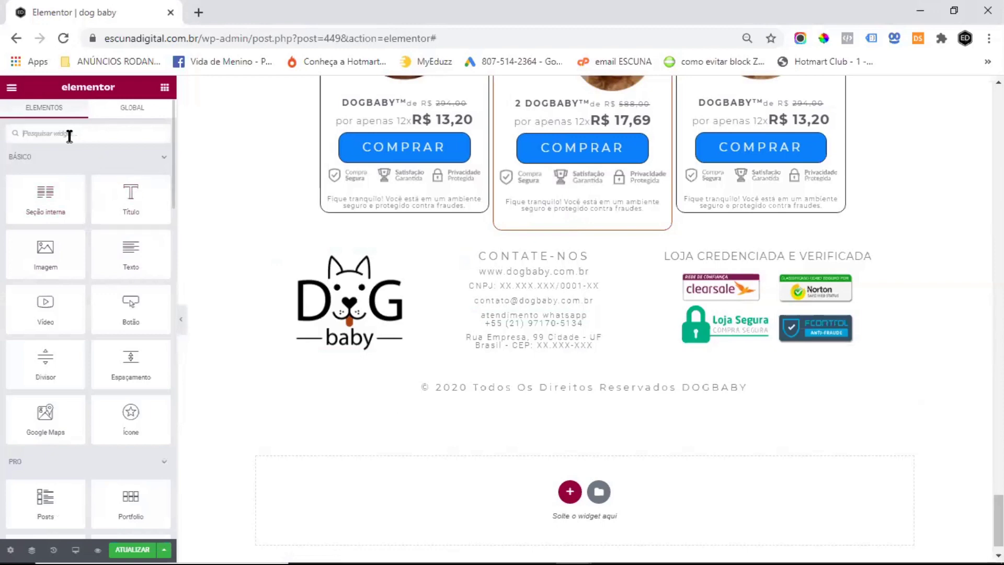
click(71, 134)
text(lista)
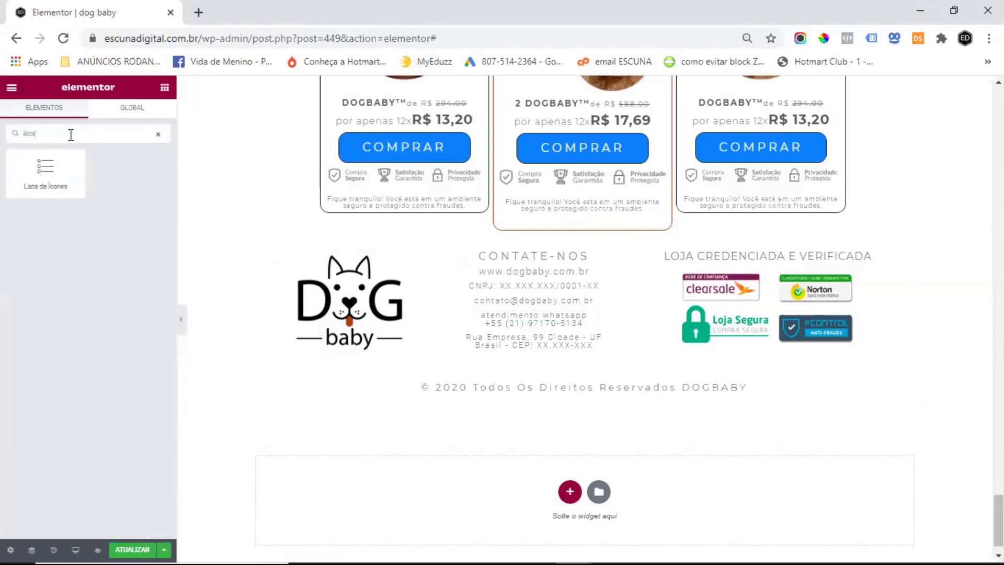
drag(45, 172, 613, 392)
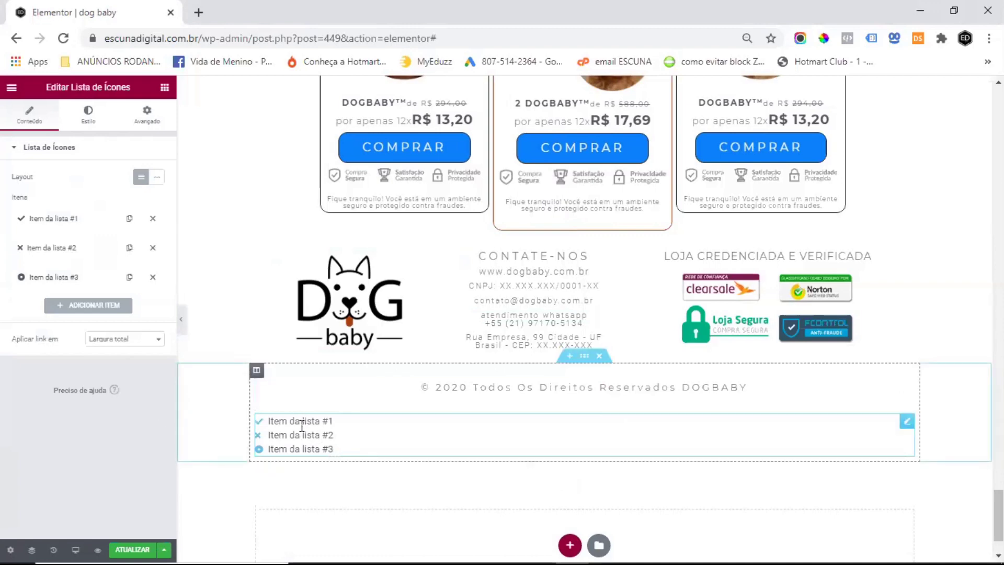
click(157, 177)
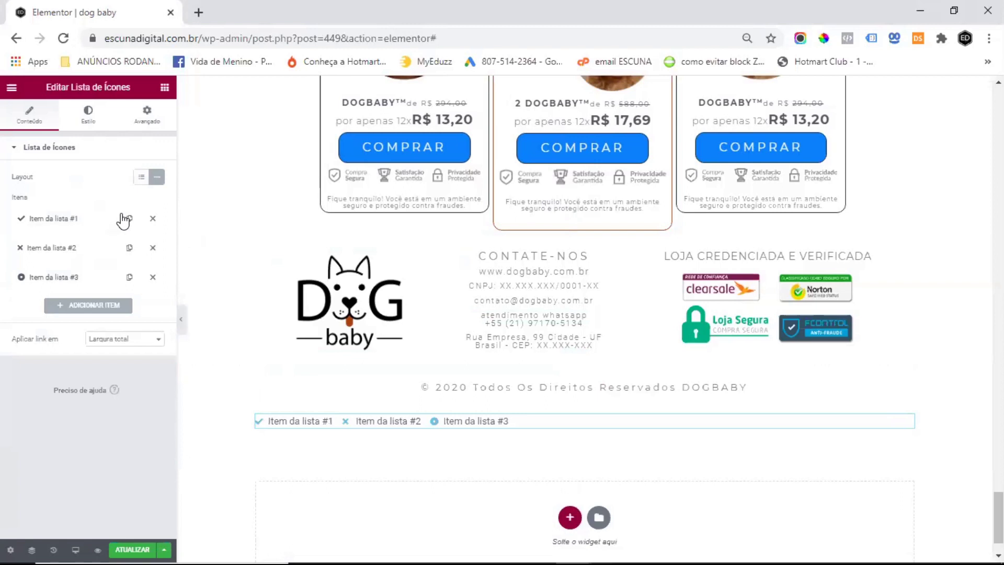
Step: Remove the icon from the first list item and delete the second and third items
click(79, 225)
click(150, 310)
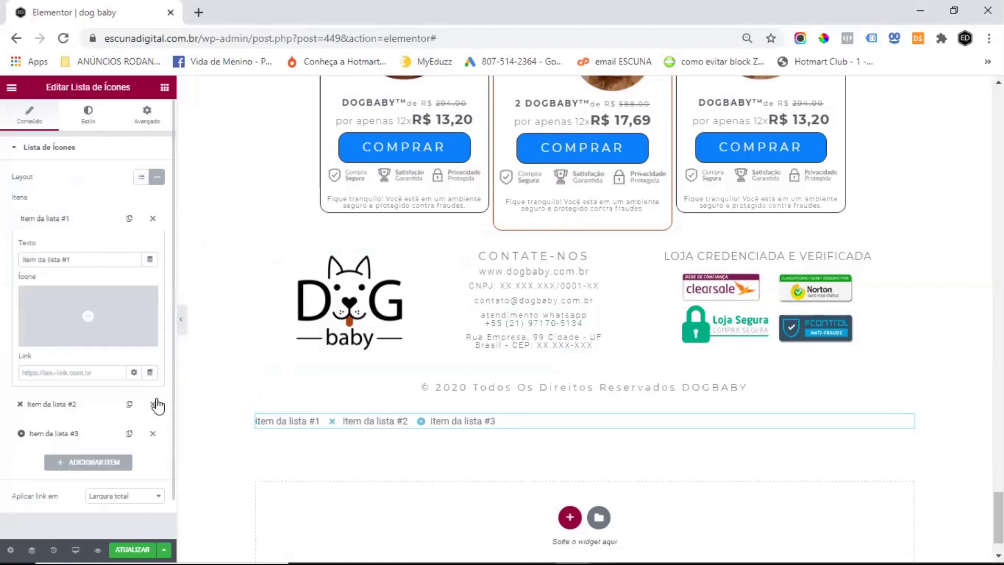
click(153, 405)
click(153, 404)
click(117, 218)
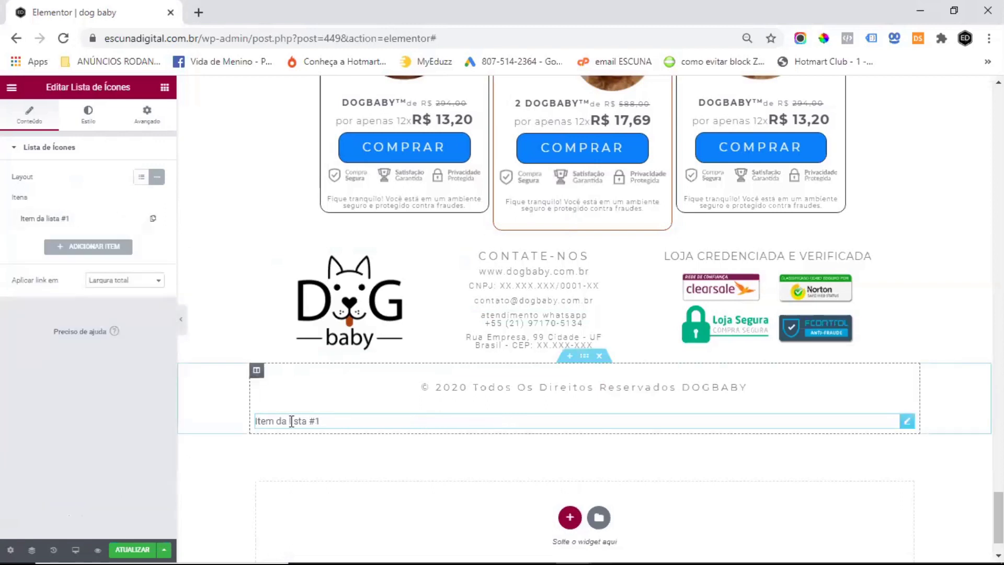
Step: Duplicate the remaining icon-free list item twice and check the link settings of the Termos de Uso item
click(153, 218)
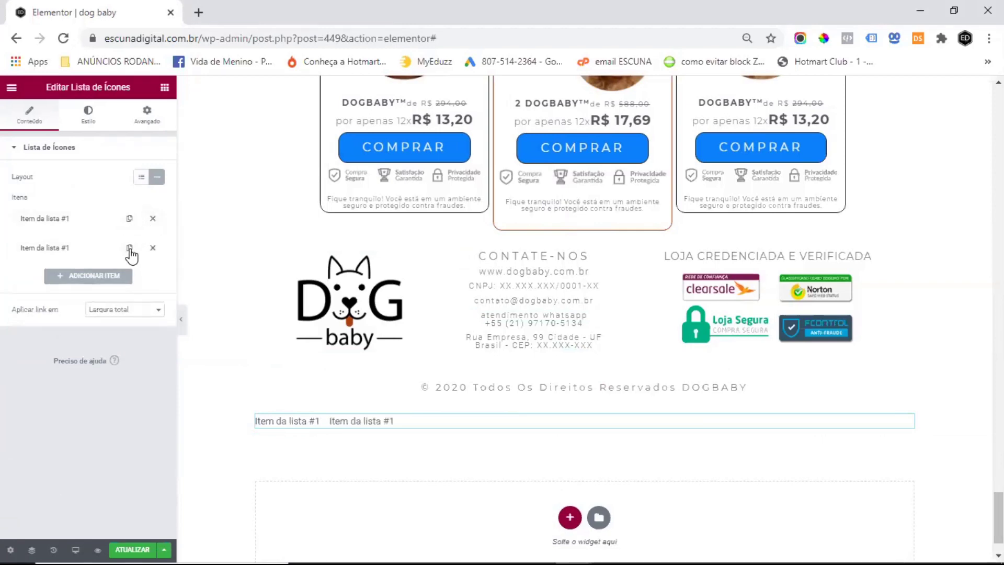
click(129, 248)
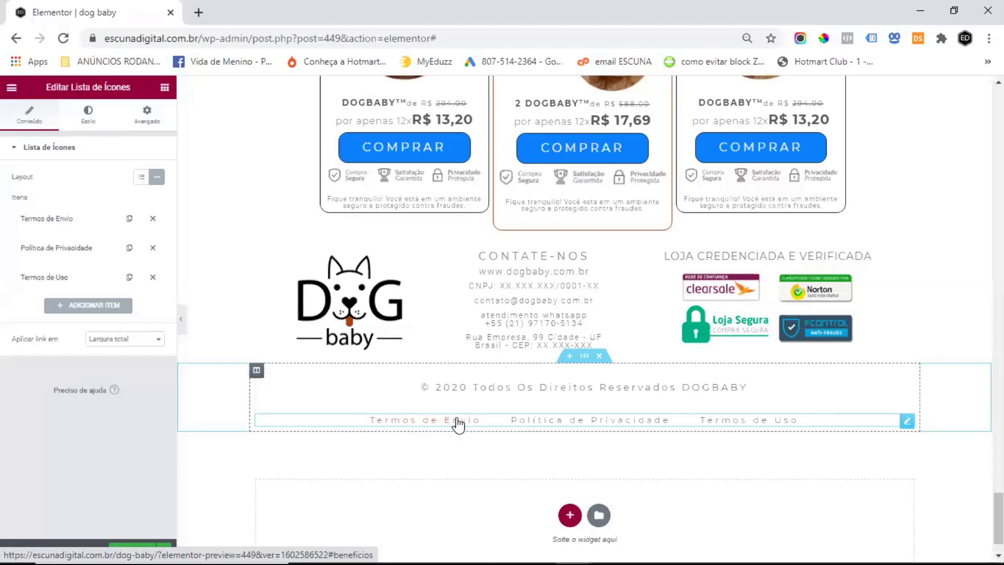
click(726, 420)
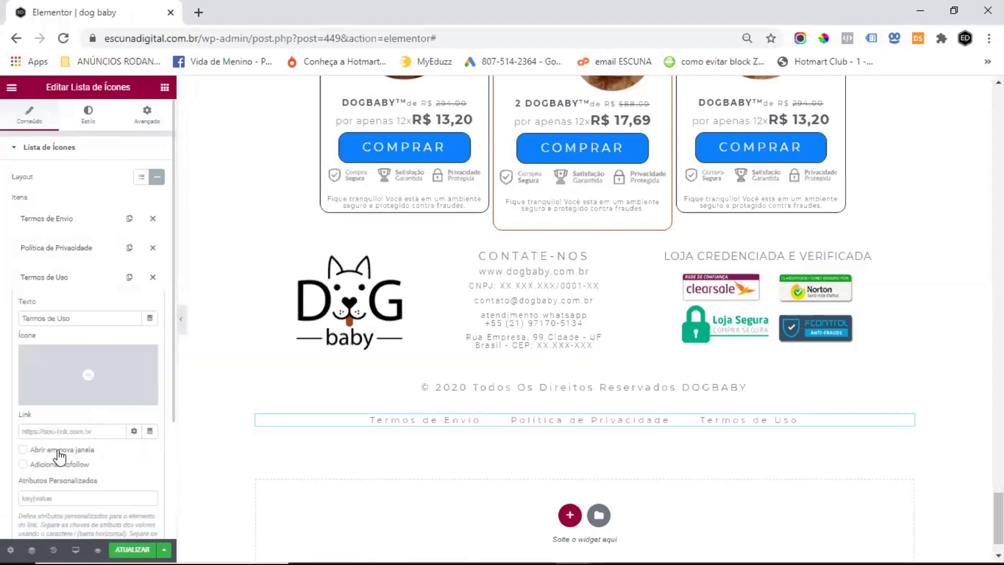
click(53, 281)
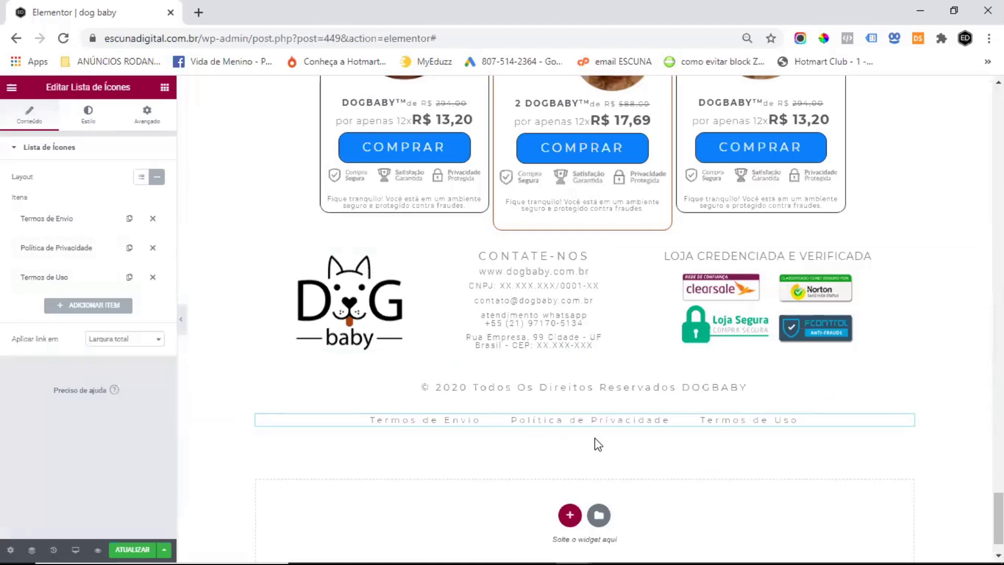
Step: Paste the cookie notice with its "clique aqui" link below the terms and privacy list, and update the page
right_click(942, 424)
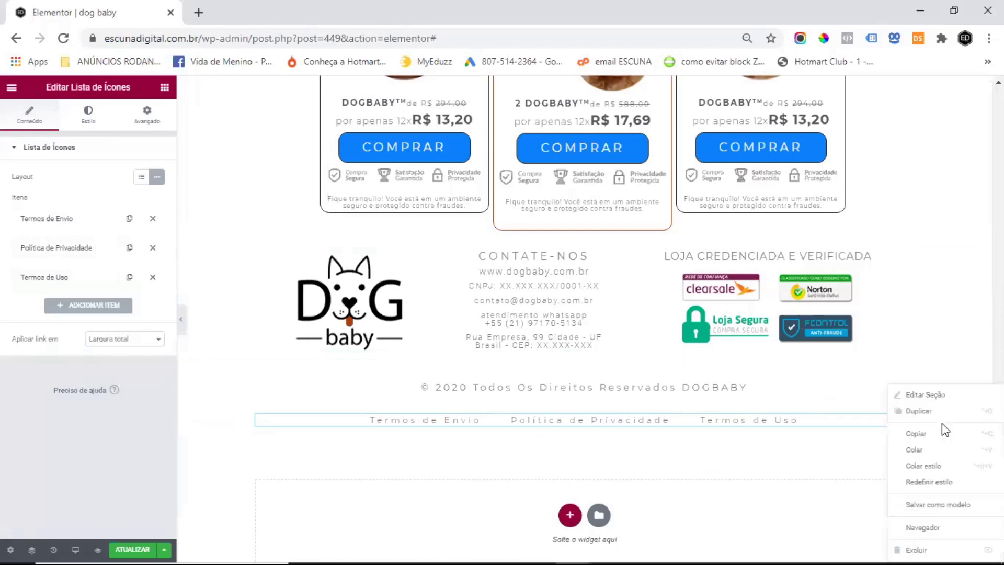
click(916, 450)
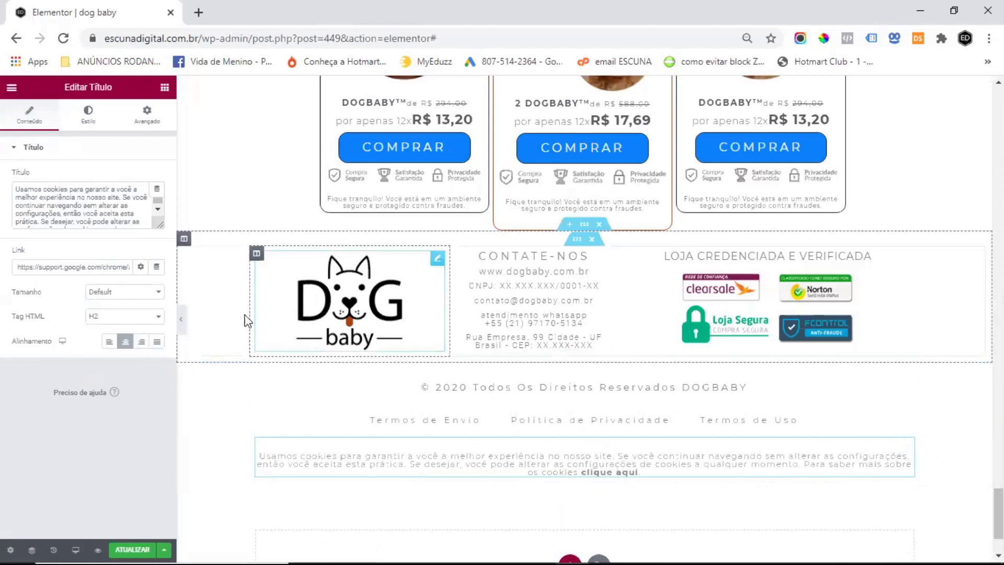
click(131, 549)
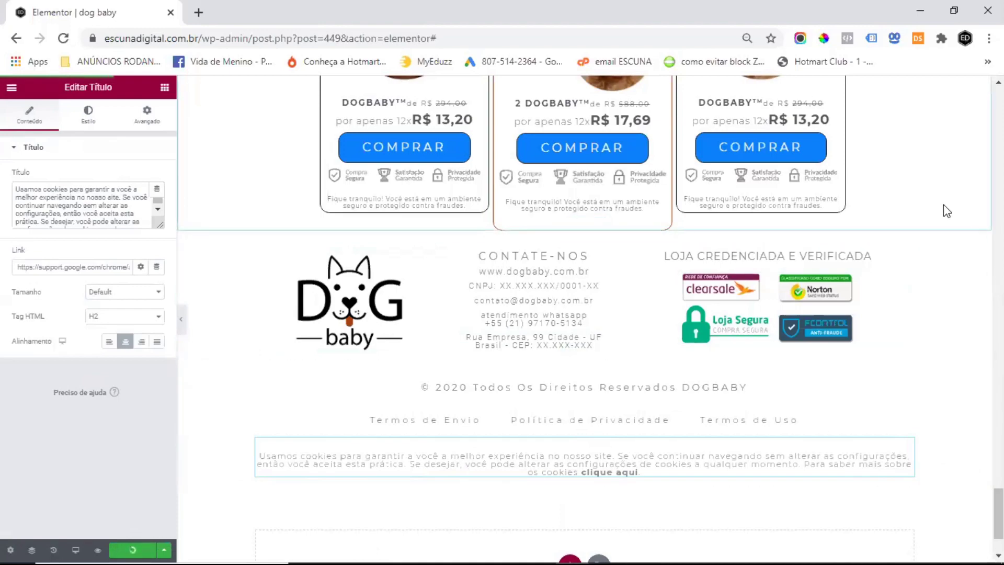
Step: Review the whole sales page from the free-shipping countdown through testimonials, guarantees, FAQ and offers to the footer
scroll(890, 207, up, 5)
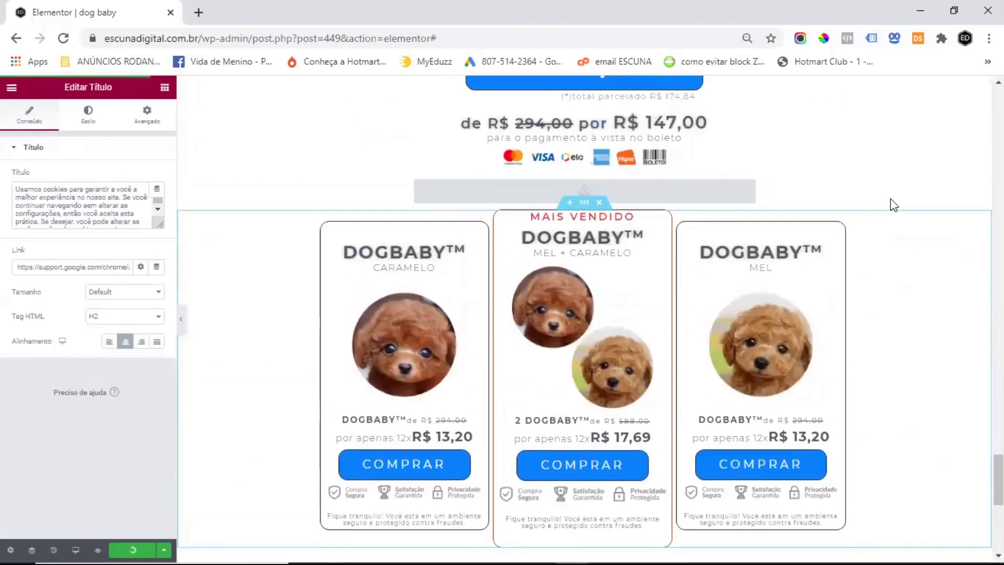
scroll(894, 205, up, 15)
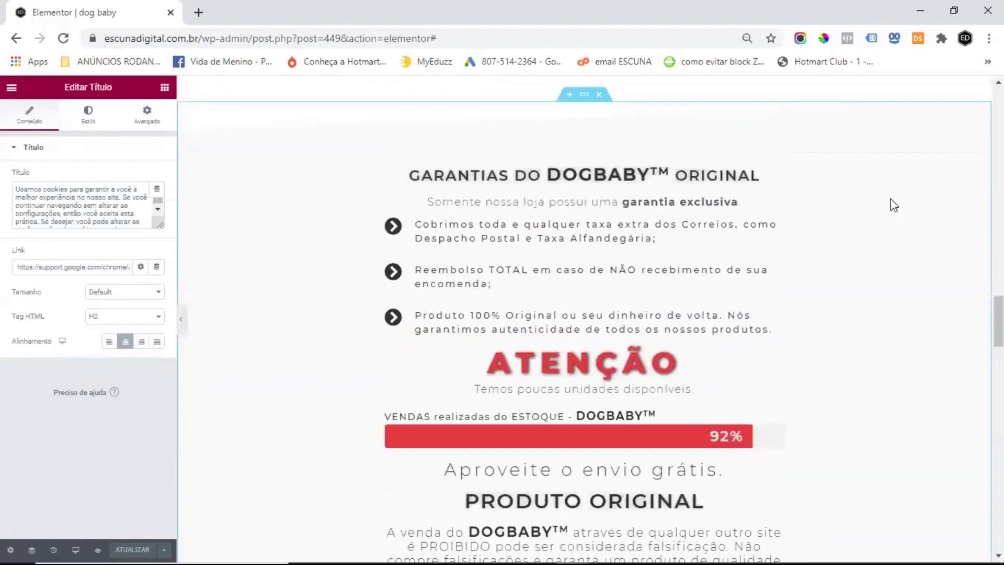
scroll(894, 205, up, 20)
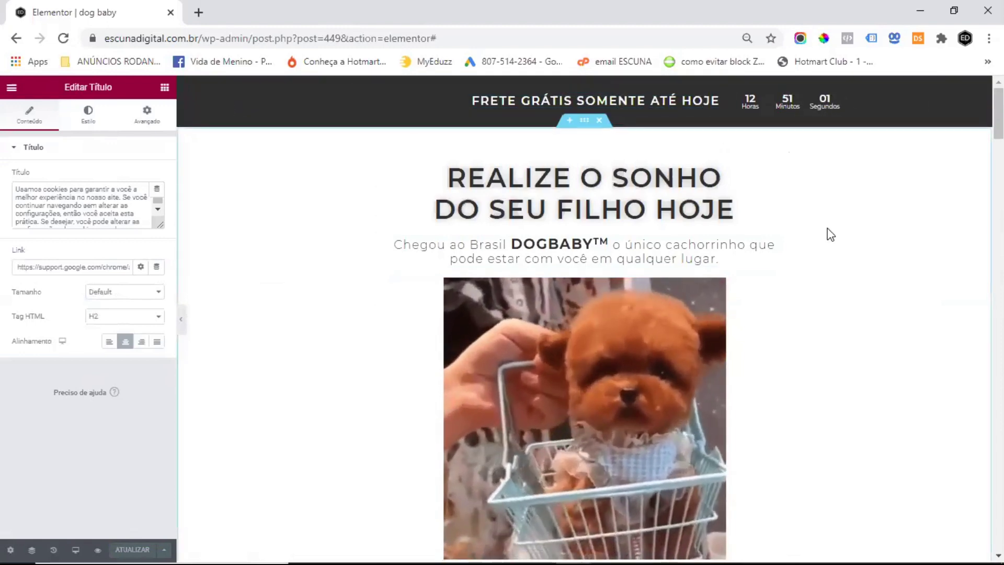
scroll(838, 235, down, 2)
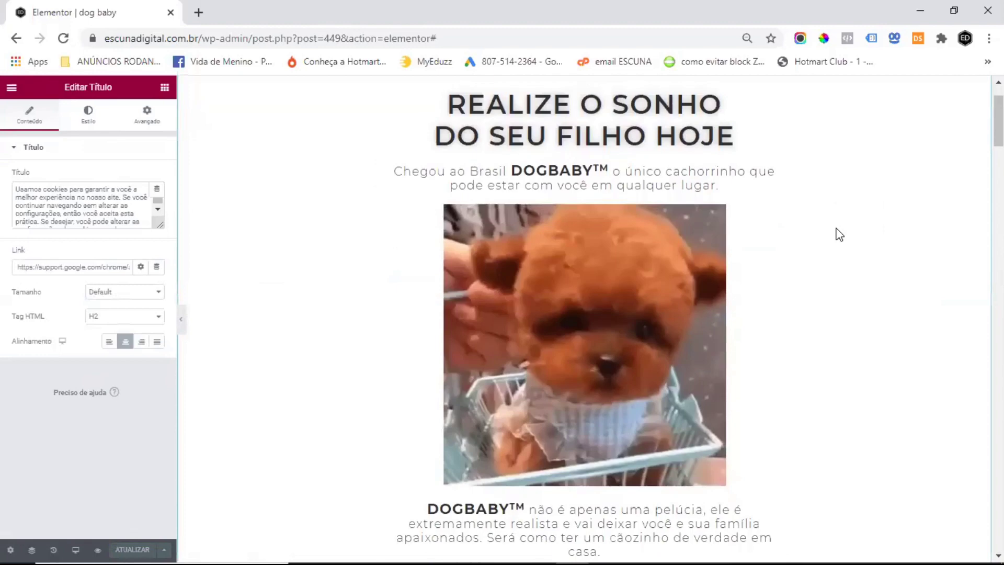
scroll(838, 234, down, 8)
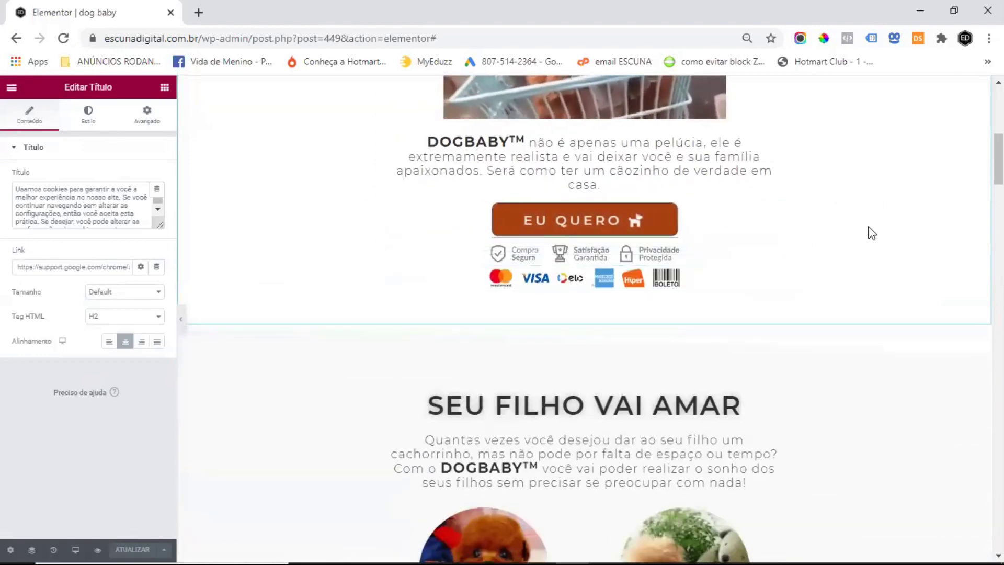
scroll(626, 225, down, 13)
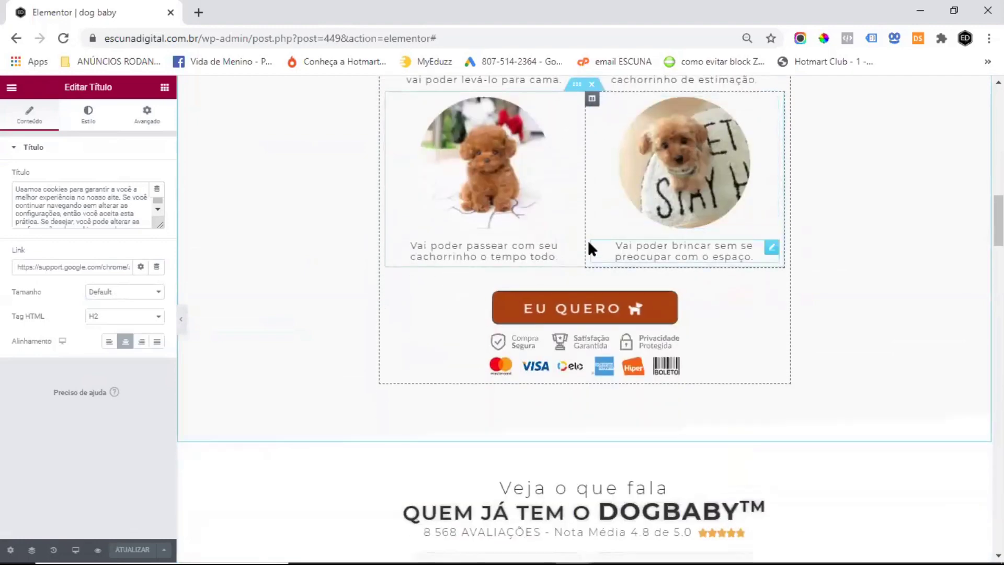
scroll(640, 168, up, 8)
scroll(626, 191, down, 6)
scroll(628, 191, down, 9)
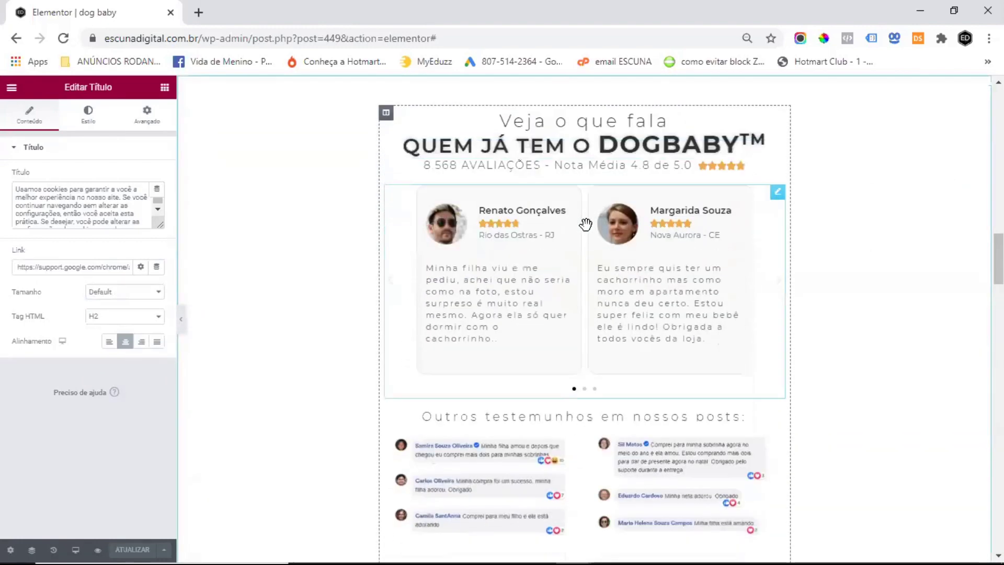
scroll(611, 237, down, 6)
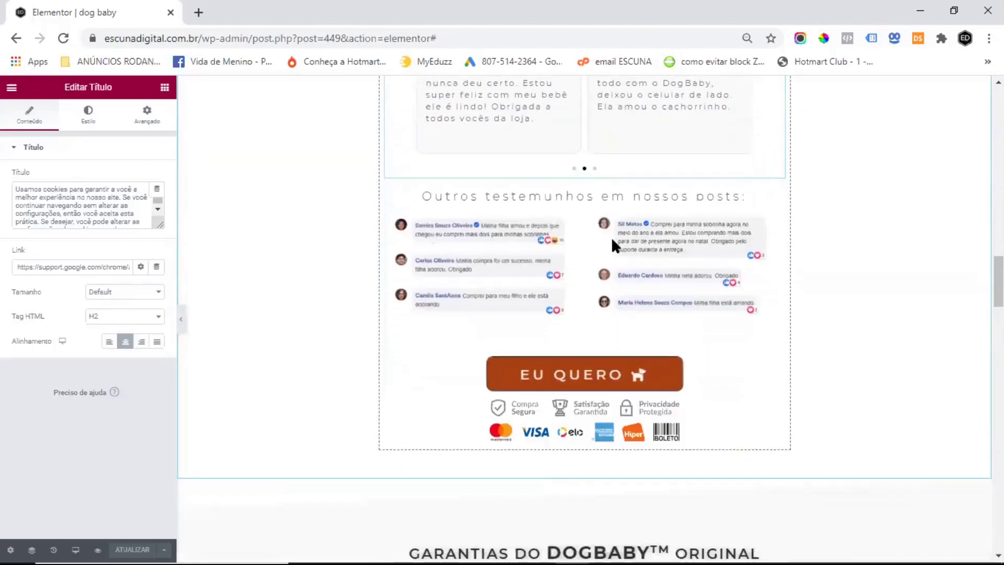
scroll(611, 237, down, 10)
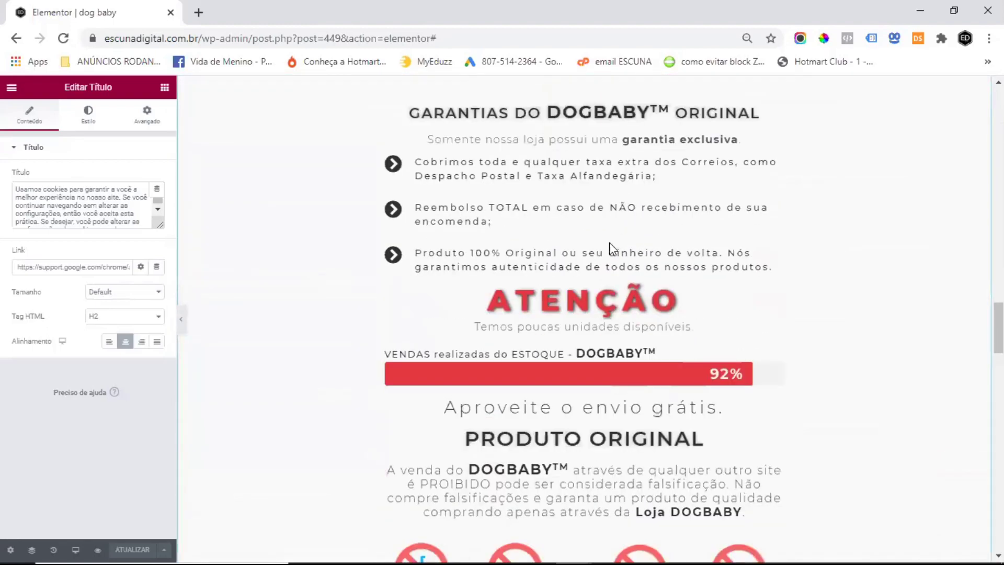
scroll(610, 243, down, 16)
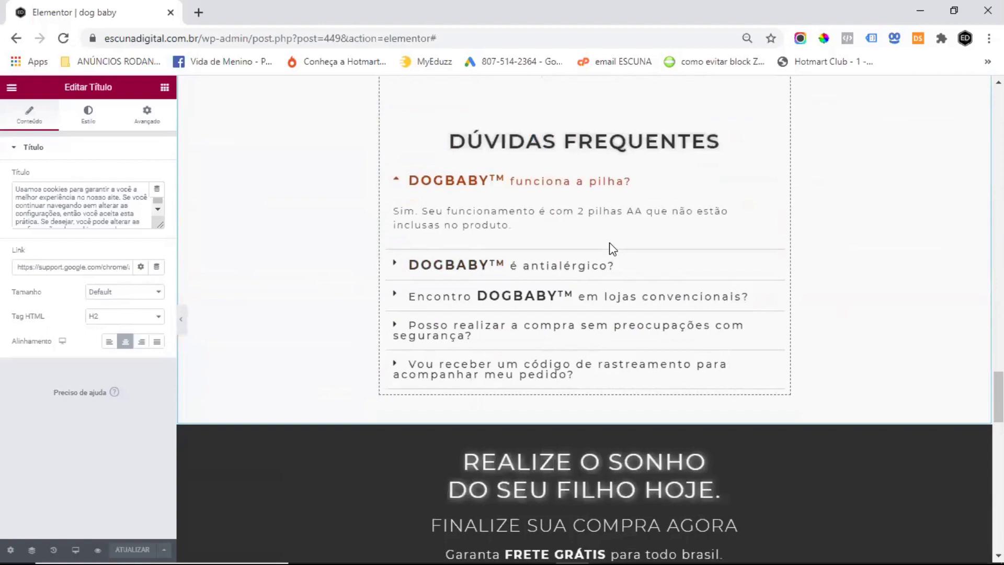
scroll(610, 243, down, 10)
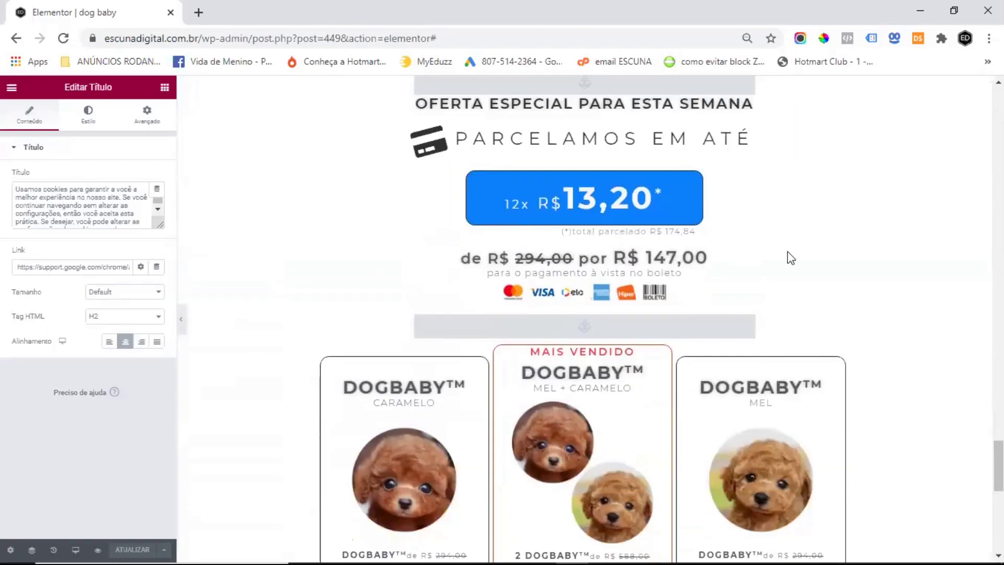
scroll(806, 260, down, 6)
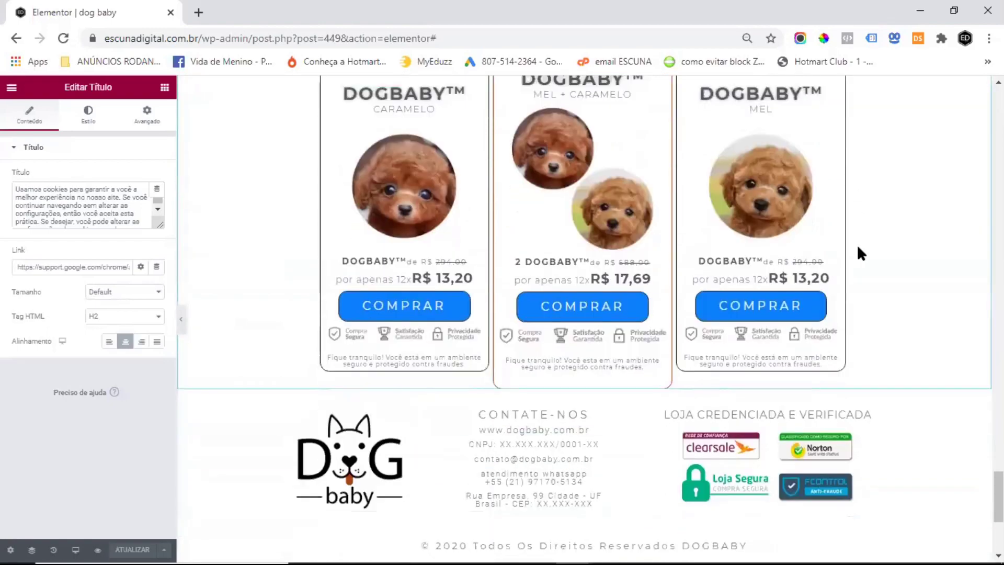
scroll(858, 247, down, 3)
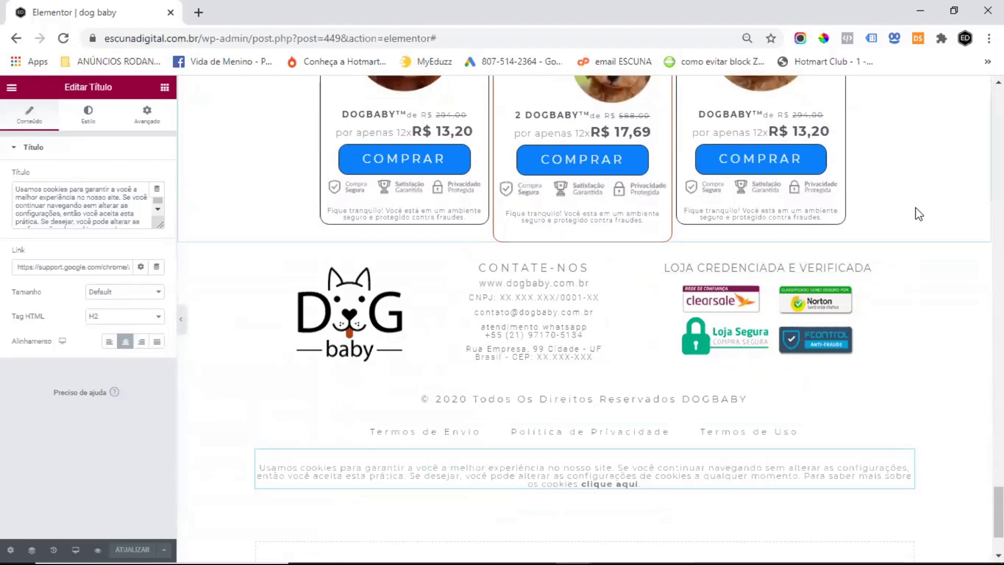
scroll(915, 215, up, 6)
scroll(896, 227, up, 3)
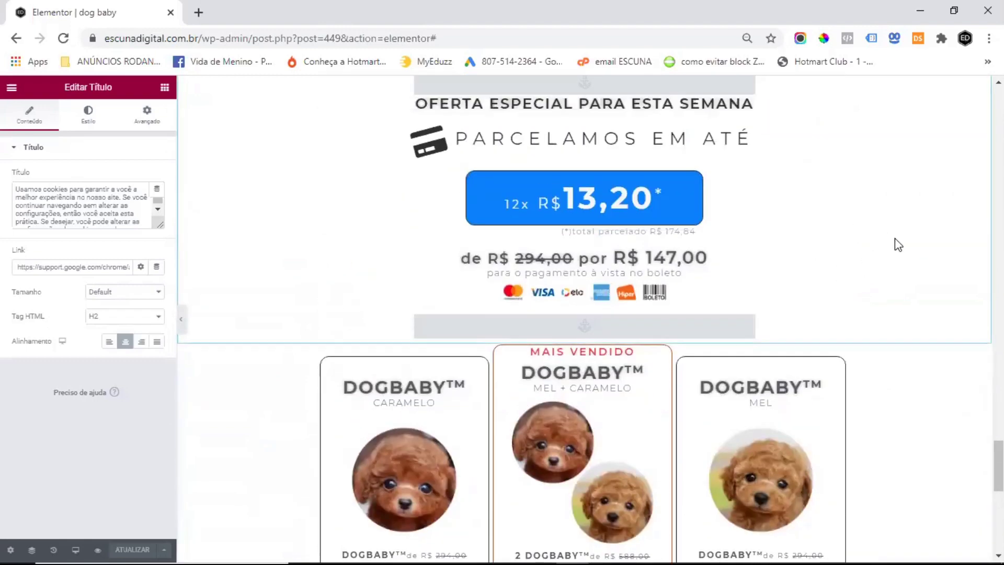
scroll(895, 237, up, 10)
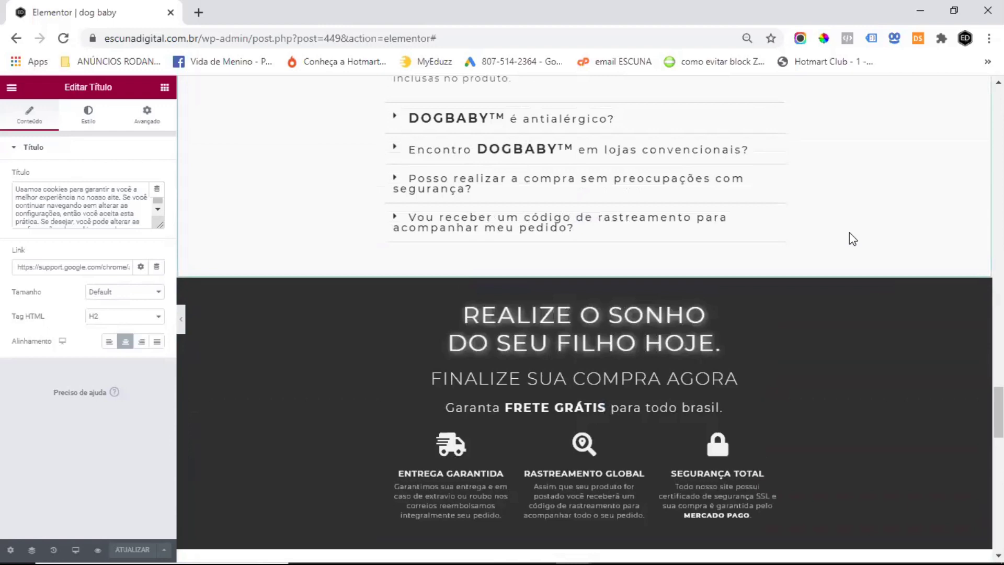